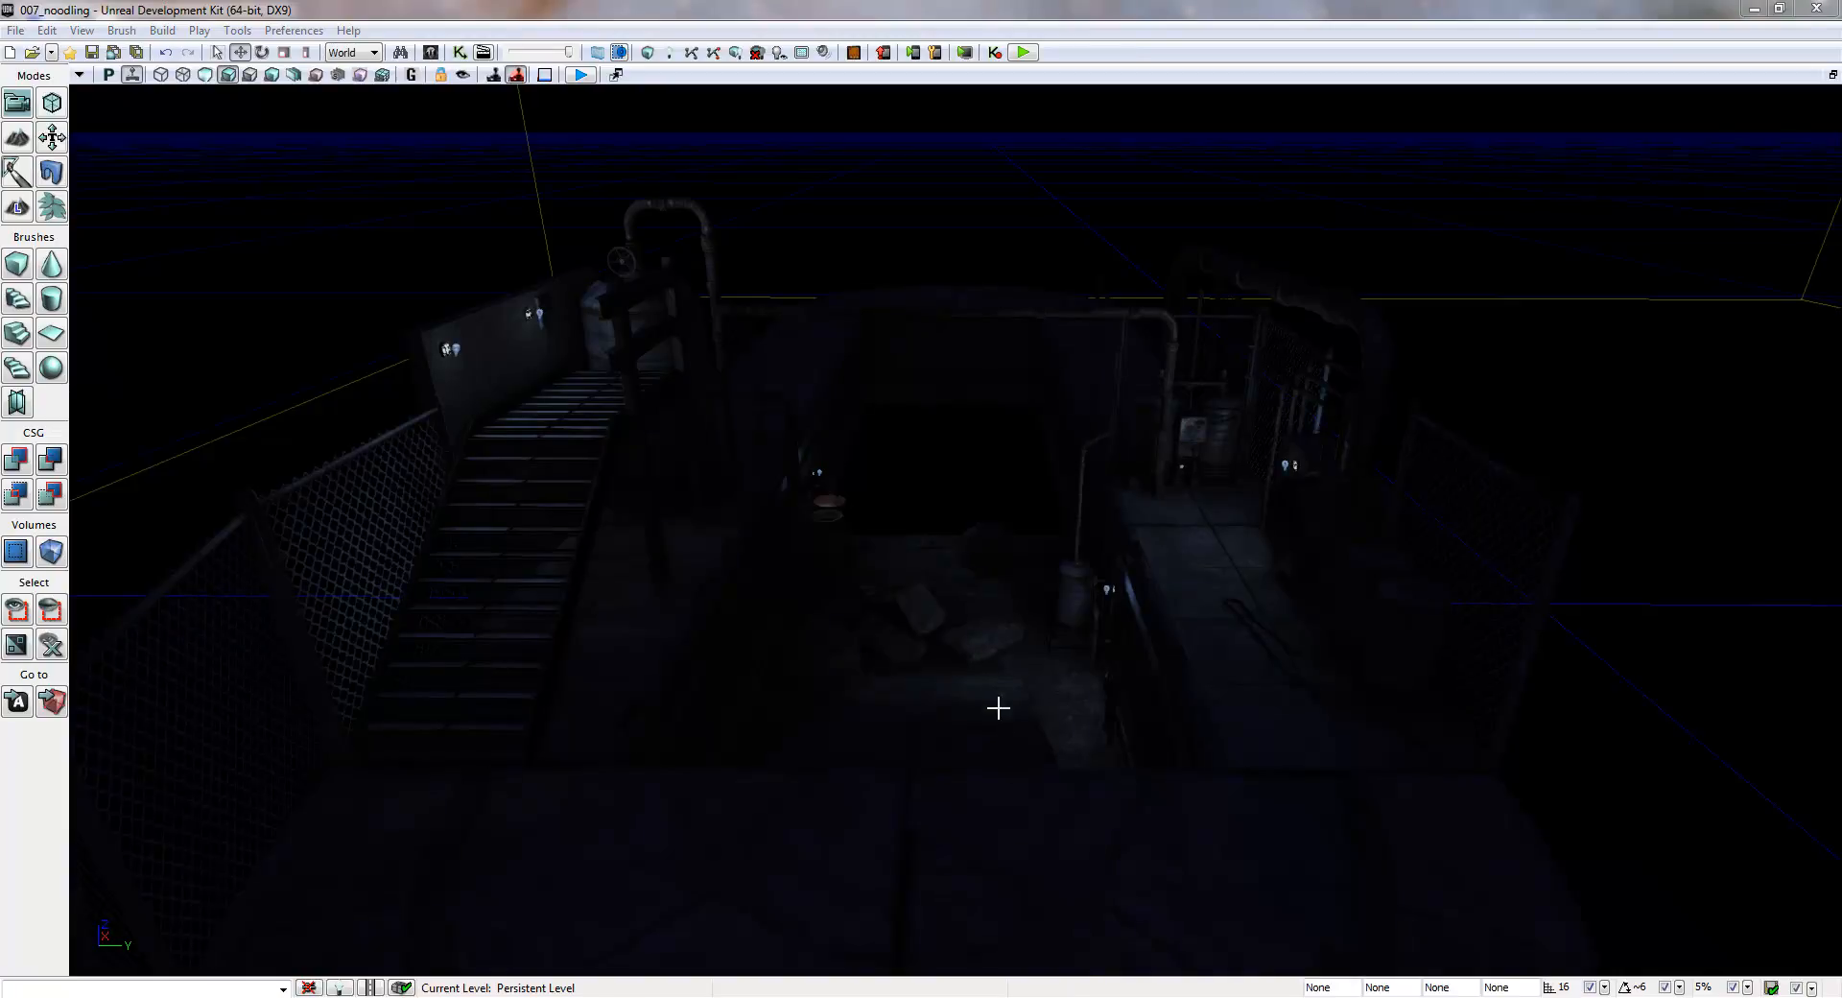
- Examine the wall lamps and their light actors on the concrete wall beside the metal stairs
right_click_drag(1008, 608, 761, 571)
key("w")
key("w")
key("s")
key("a")
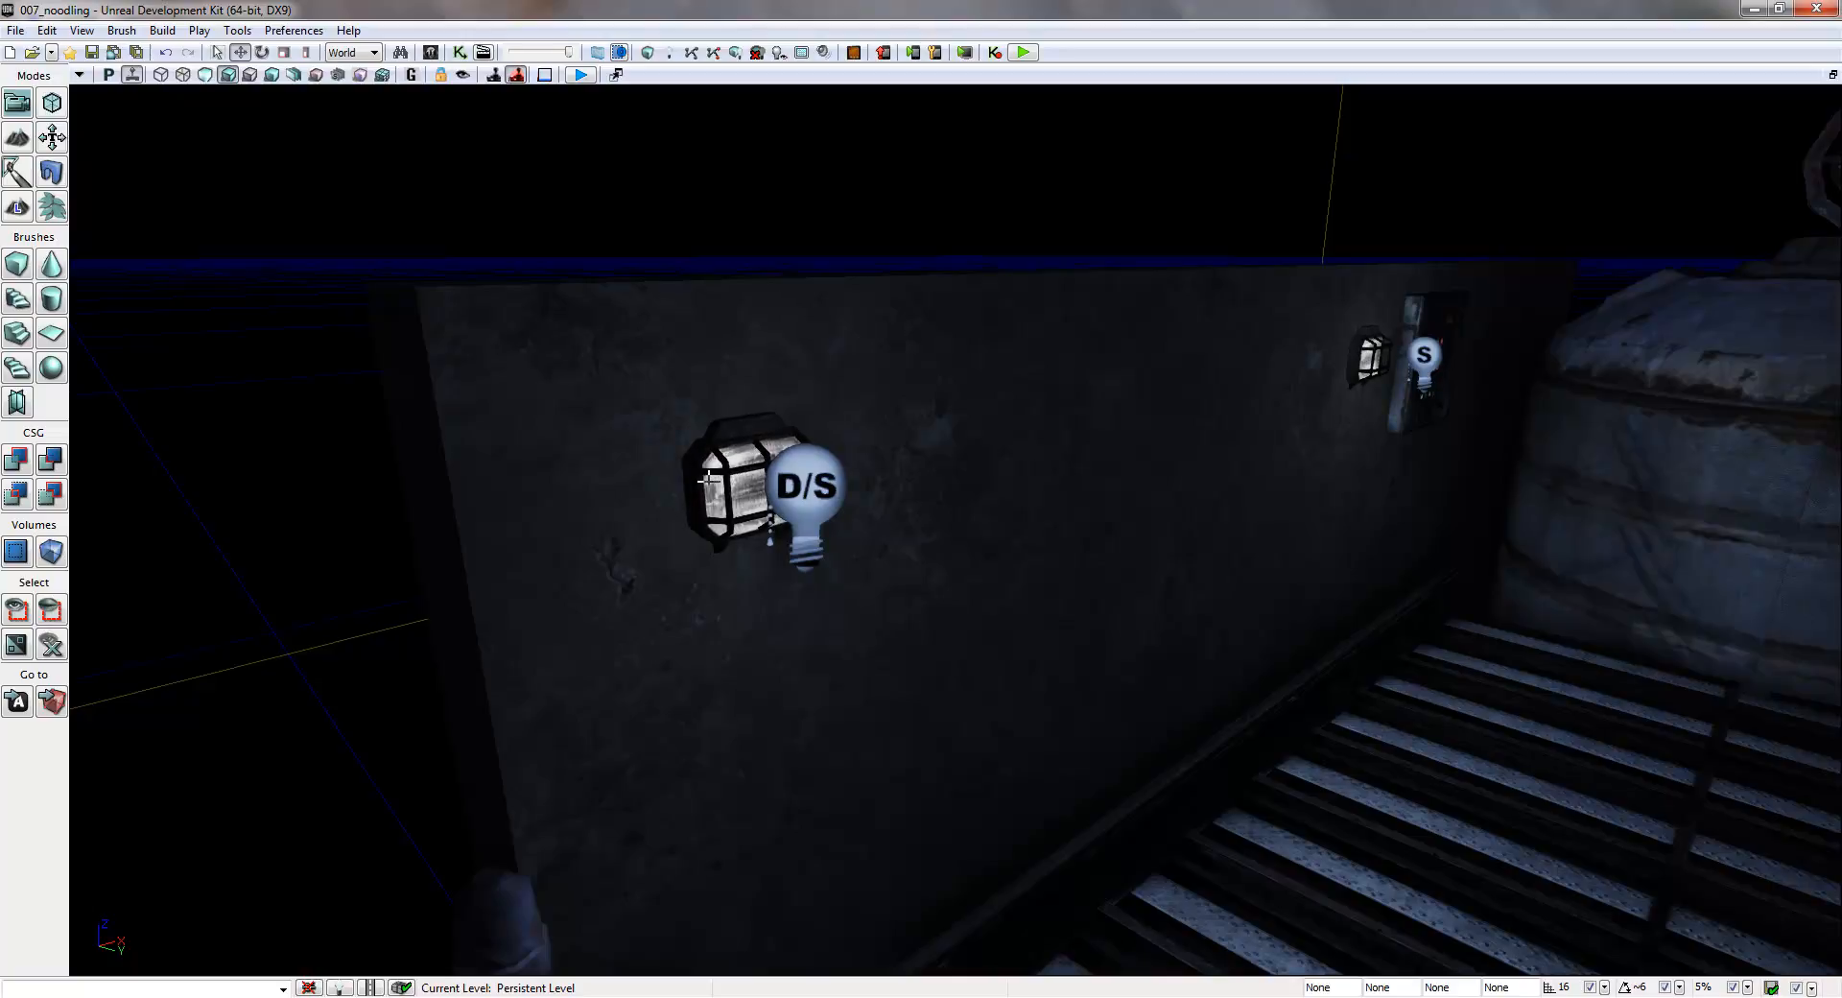
mouse_move(765, 503)
right_mouse_down()
mouse_move(782, 508)
mouse_move(761, 497)
right_mouse_up()
key("a")
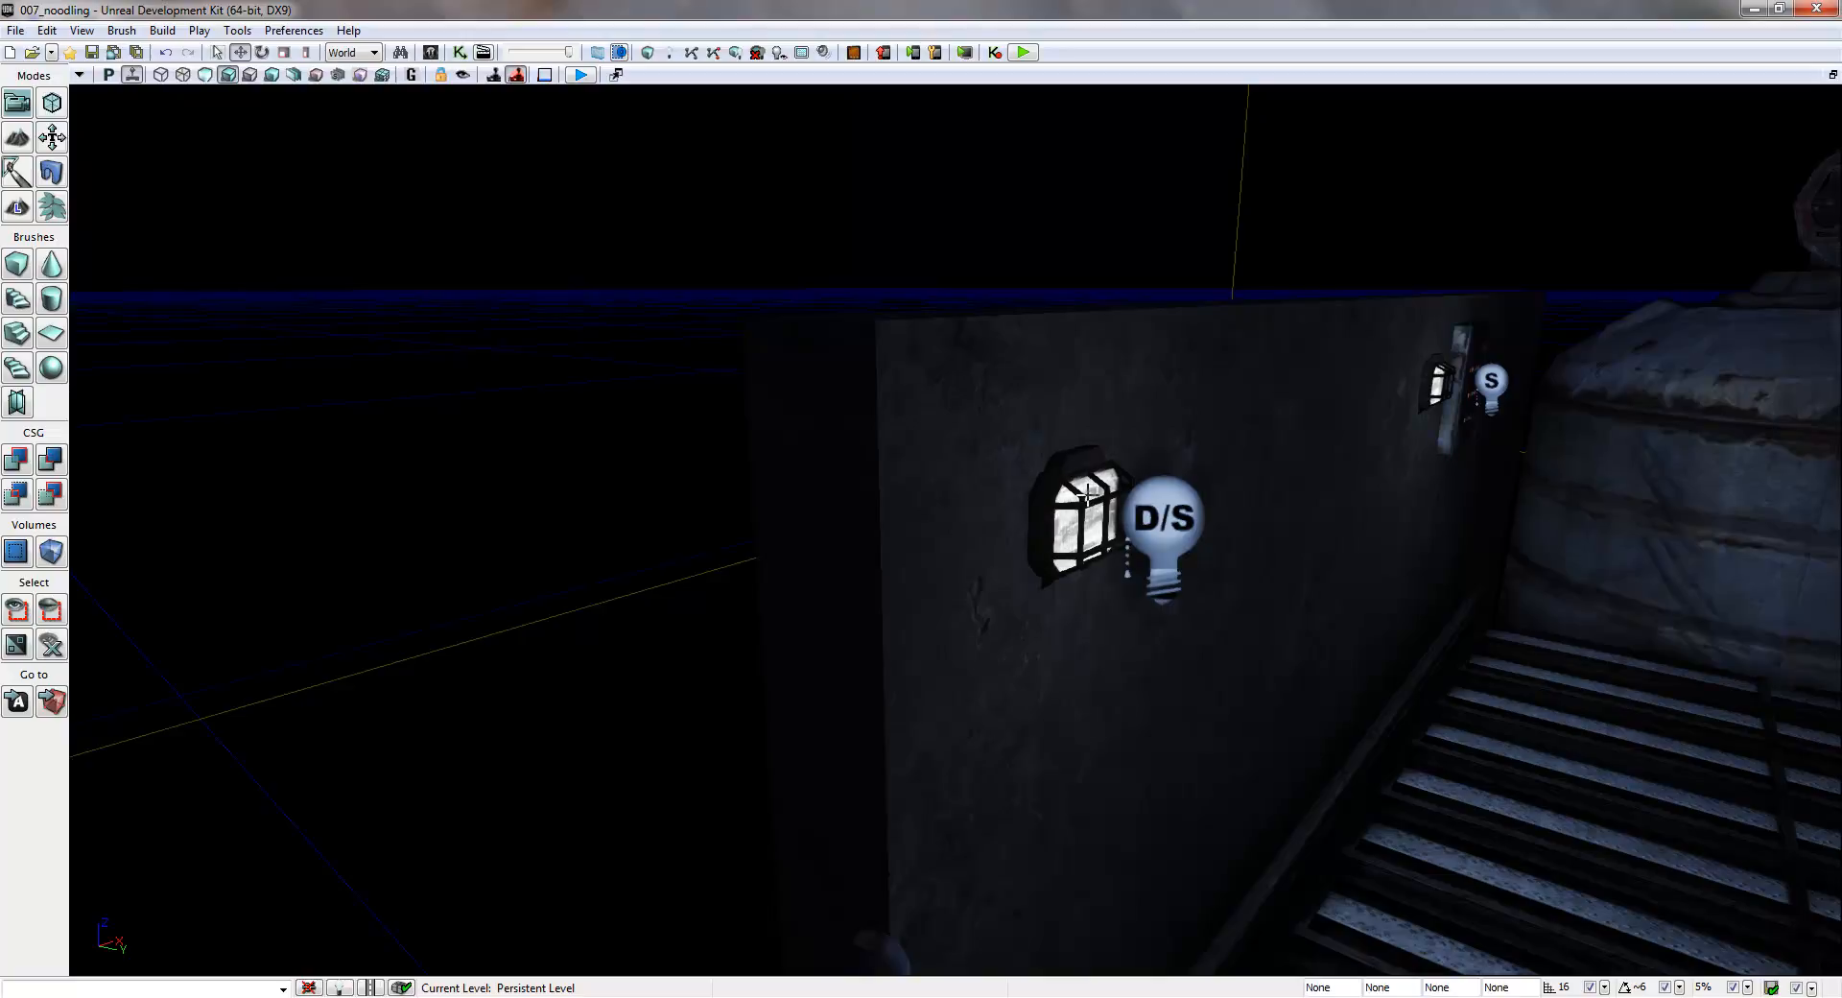
key("s")
right_click_drag(723, 493, 842, 528)
key("d")
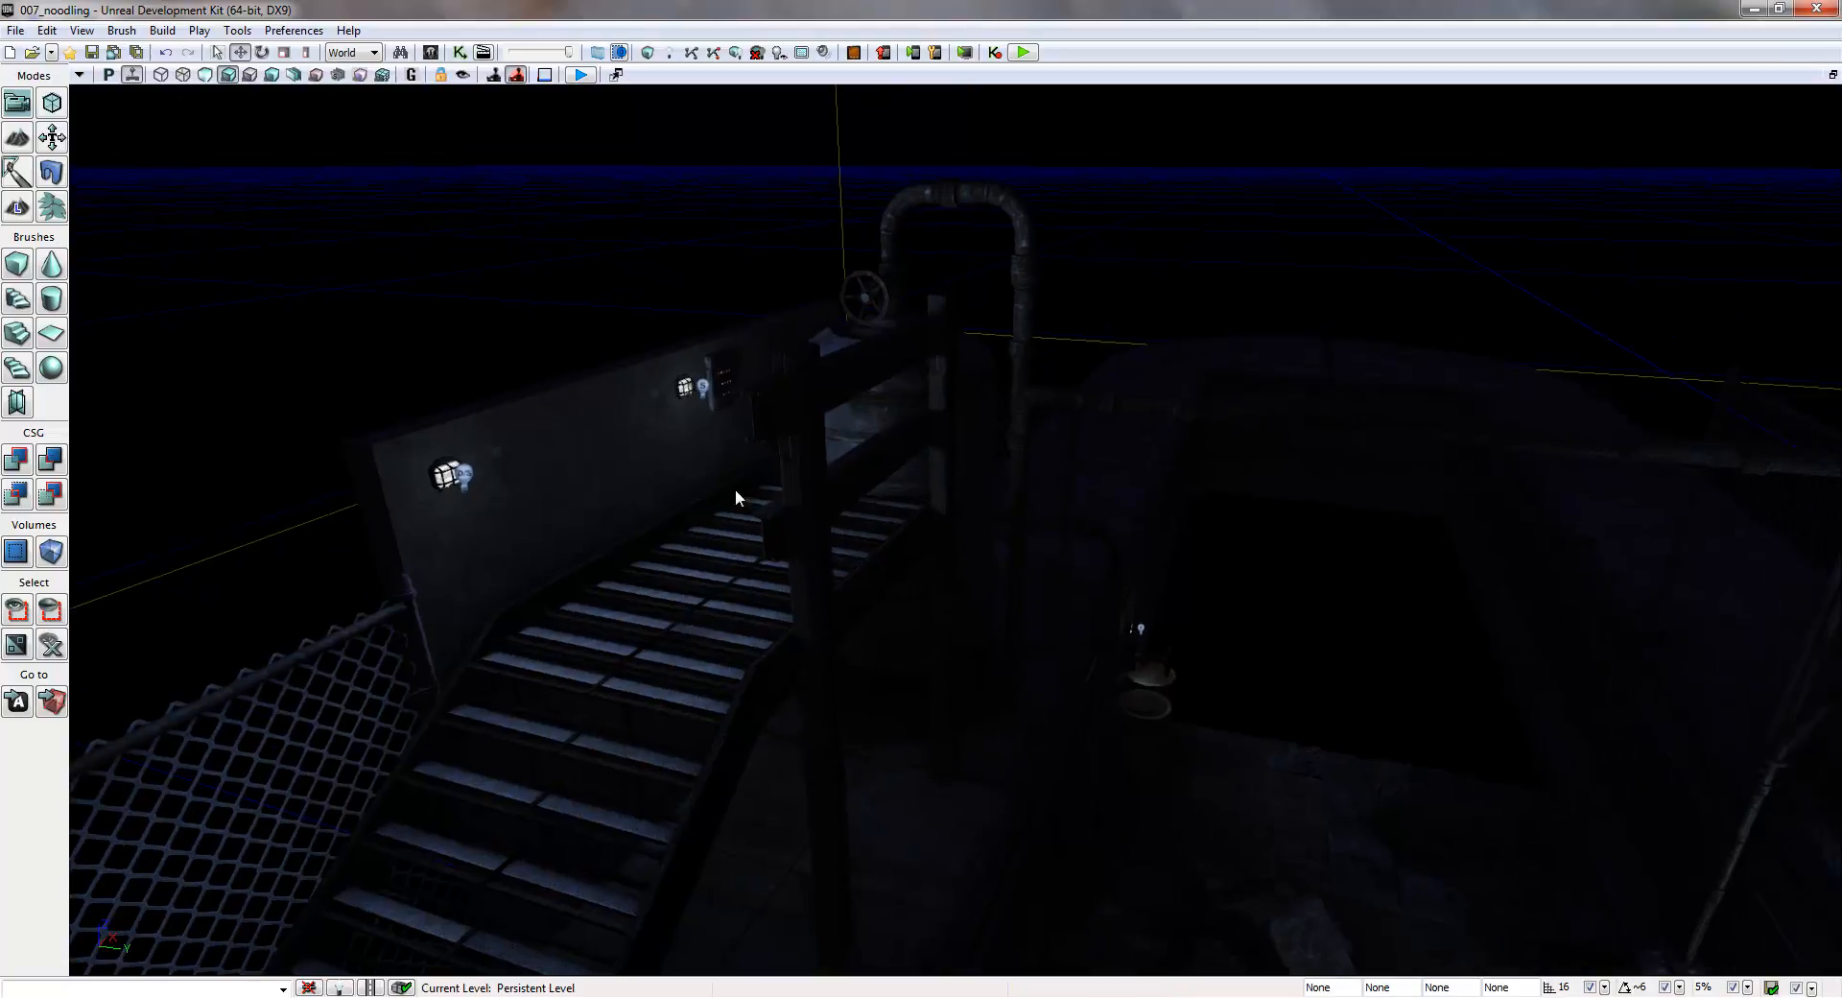
- Locate the nearer wall lamp's static mesh in the Content Browser and open it in the Static Mesh Editor
key("ctrl+shift+f")
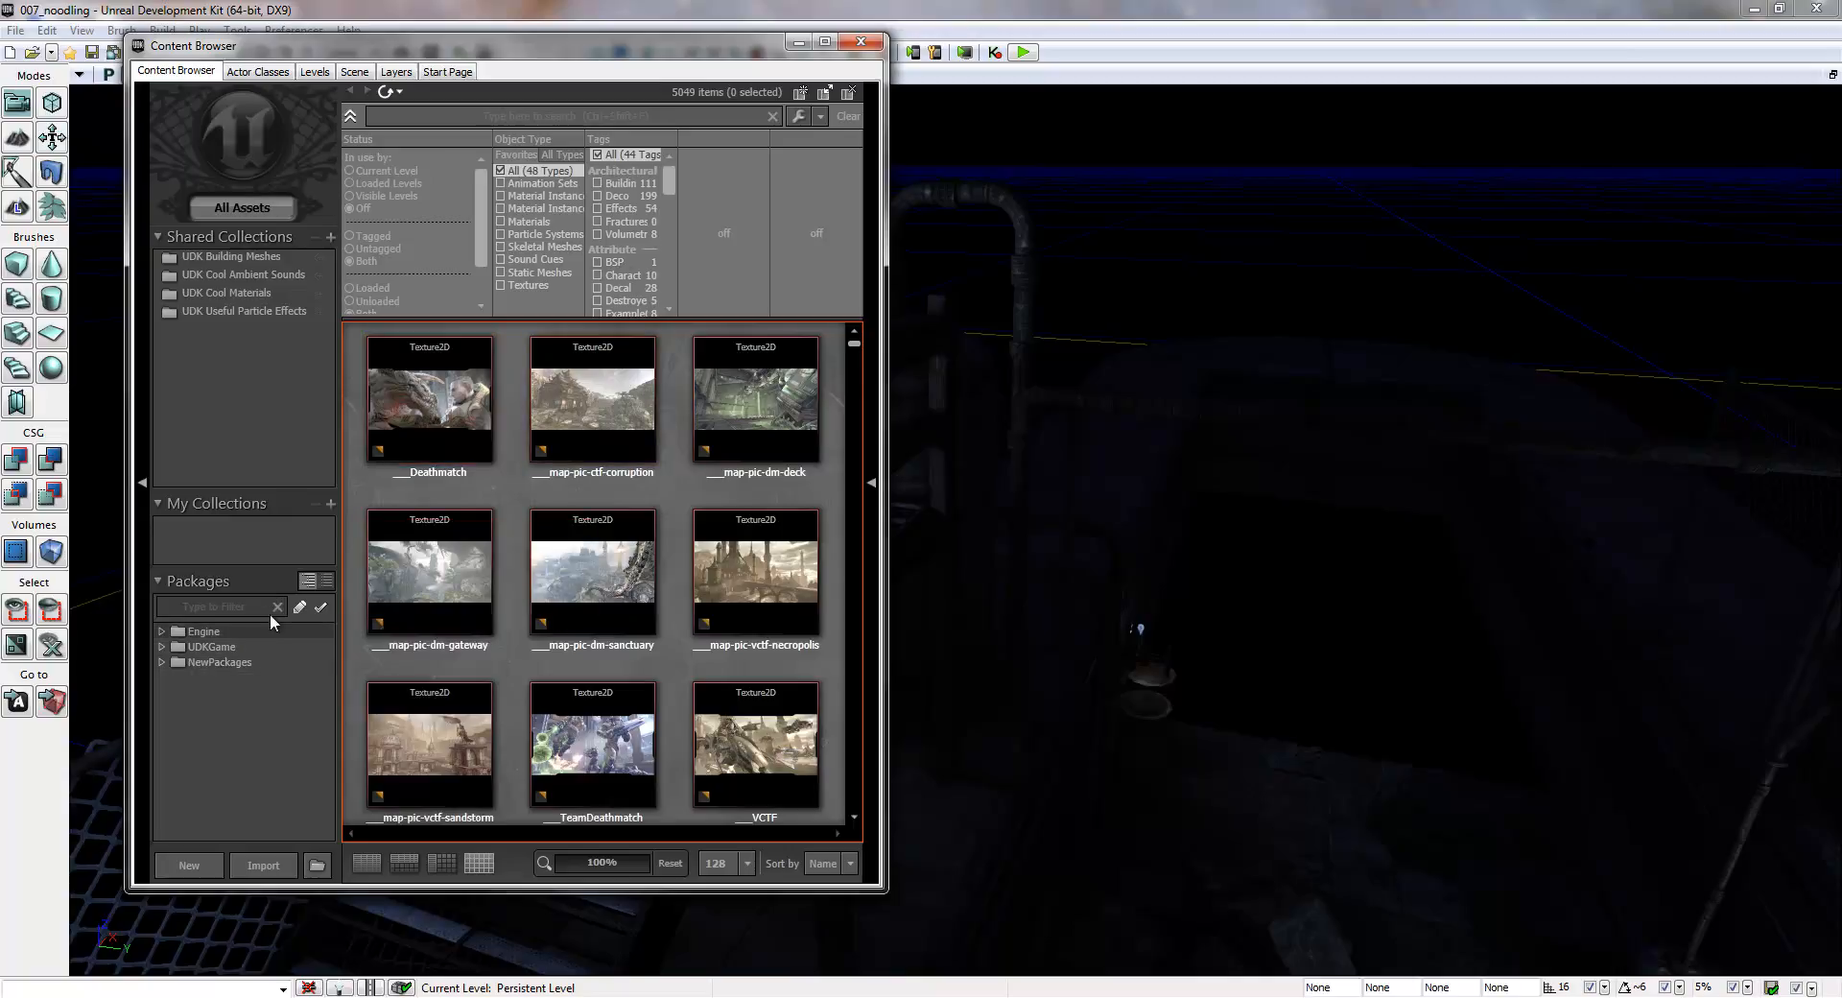
left_click_drag(497, 48, 1346, 88)
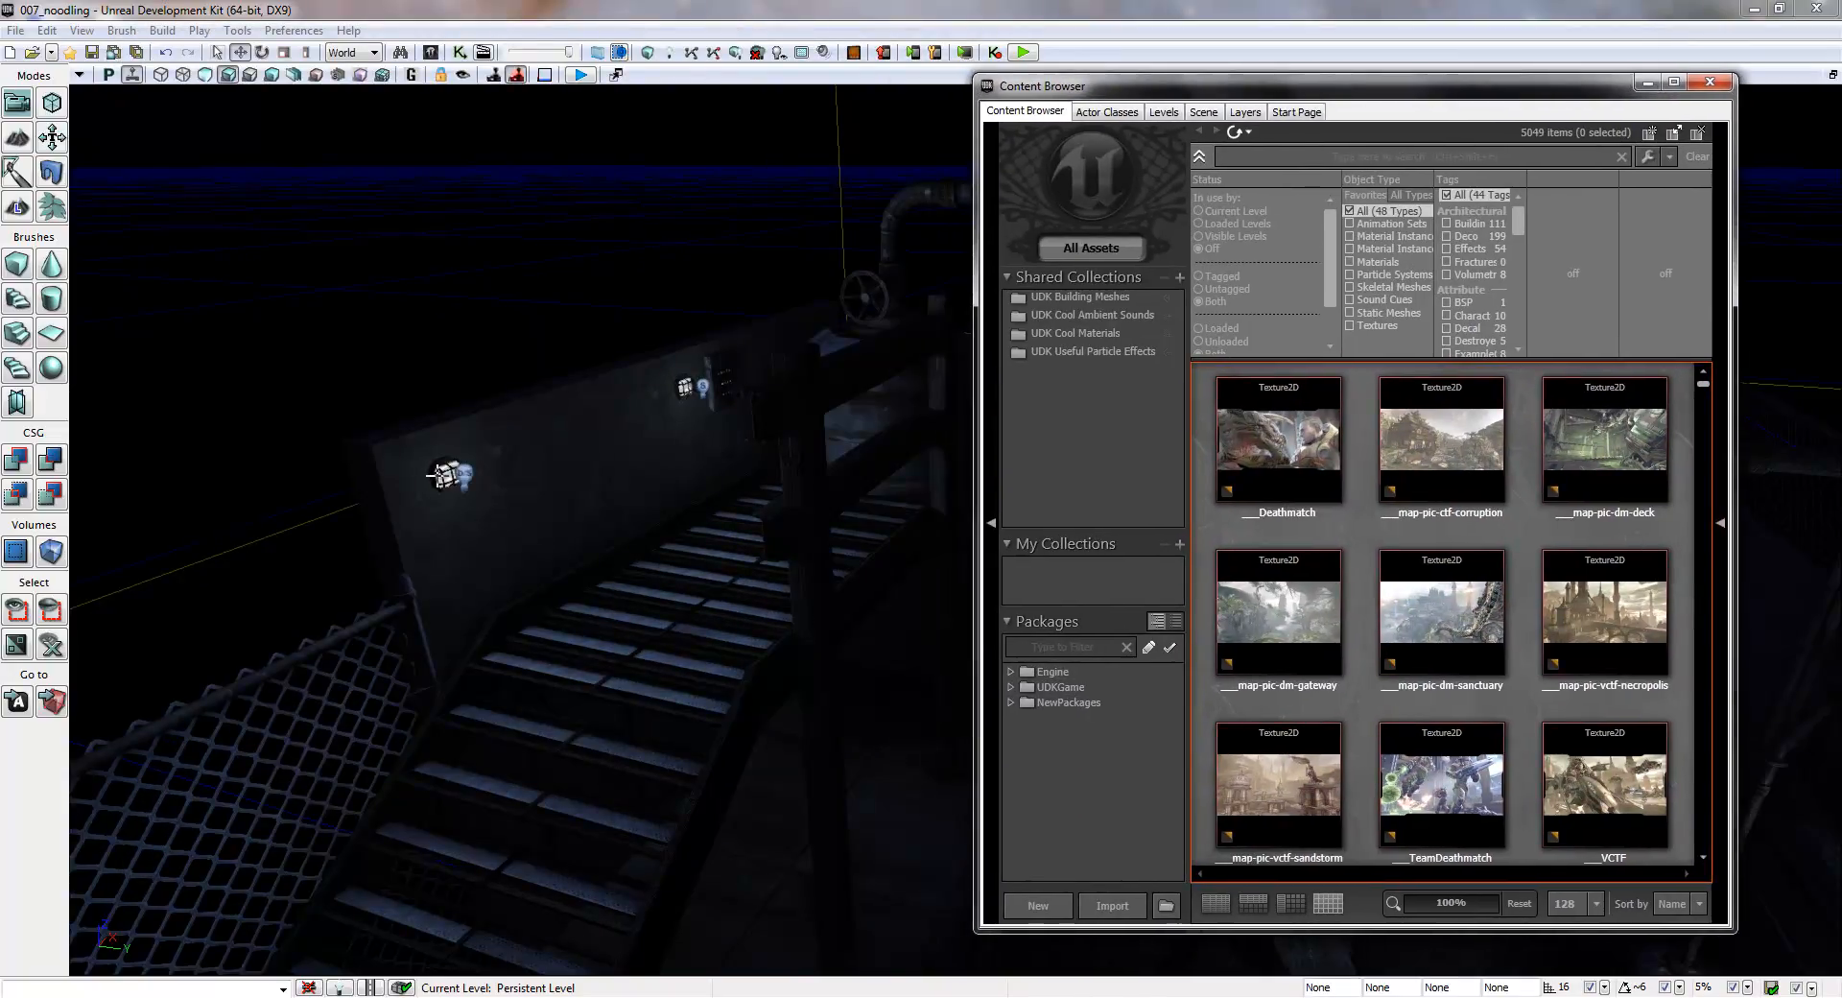
left_click(443, 474)
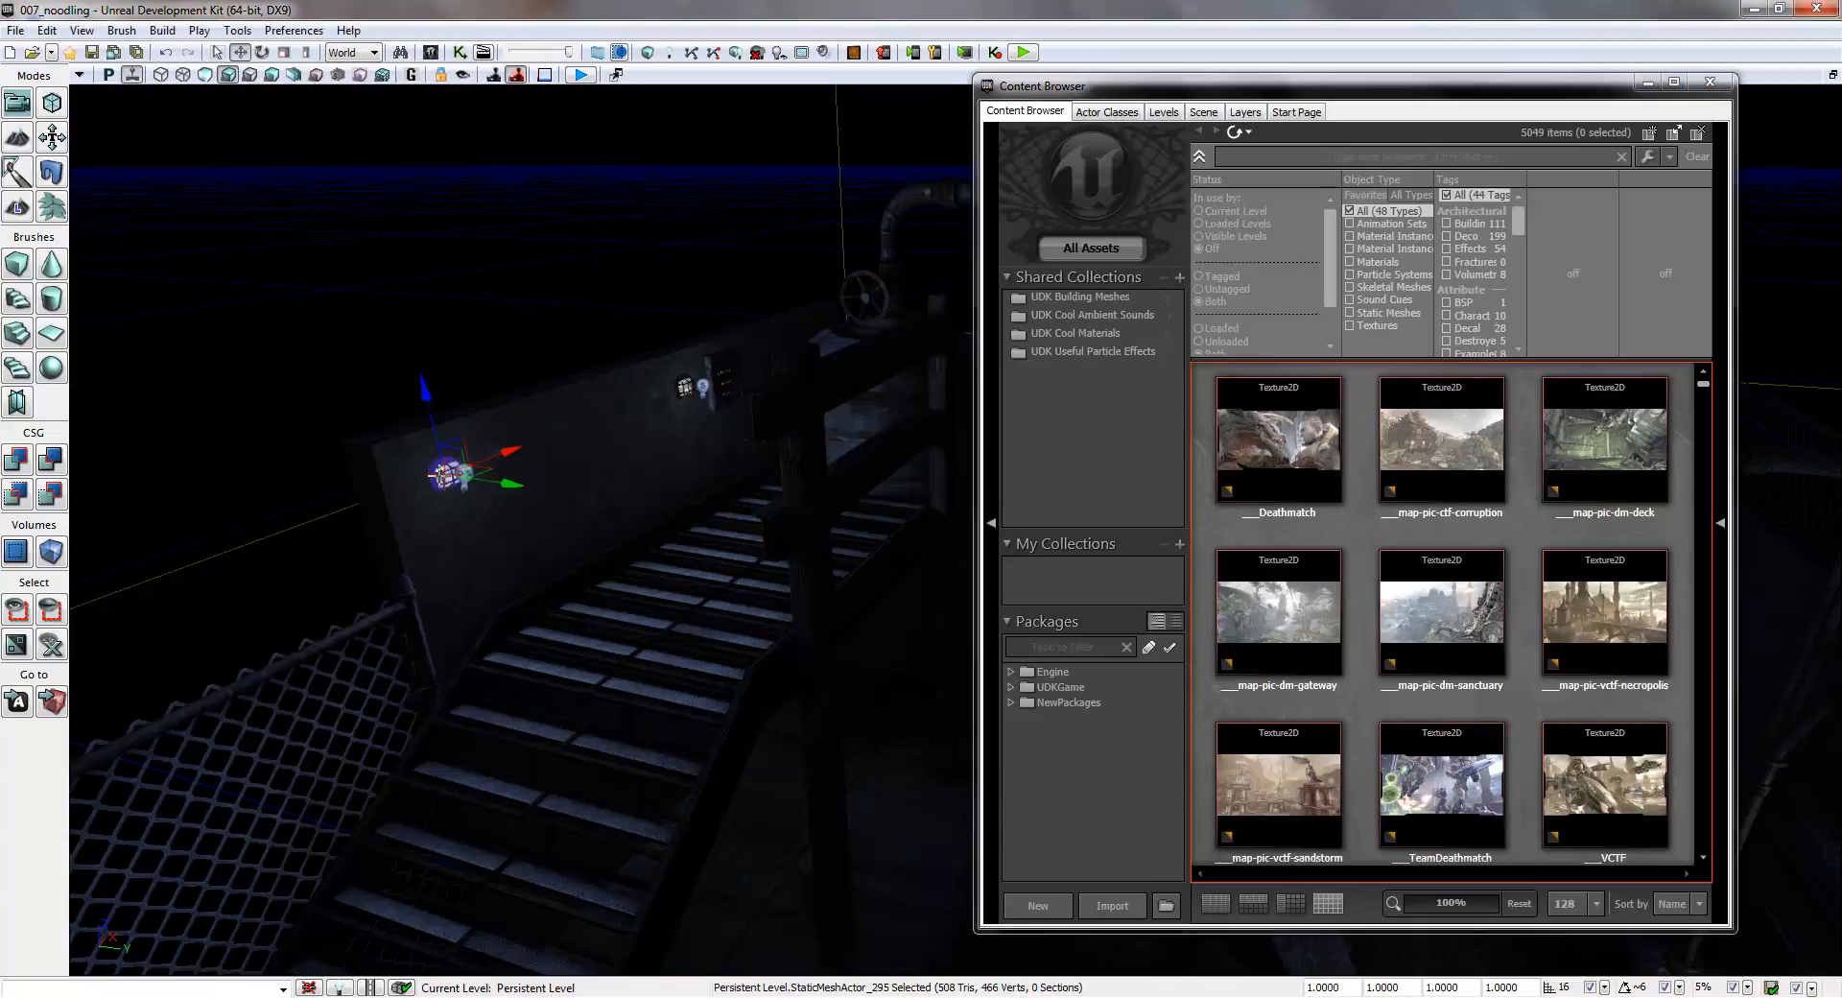
right_click(443, 474)
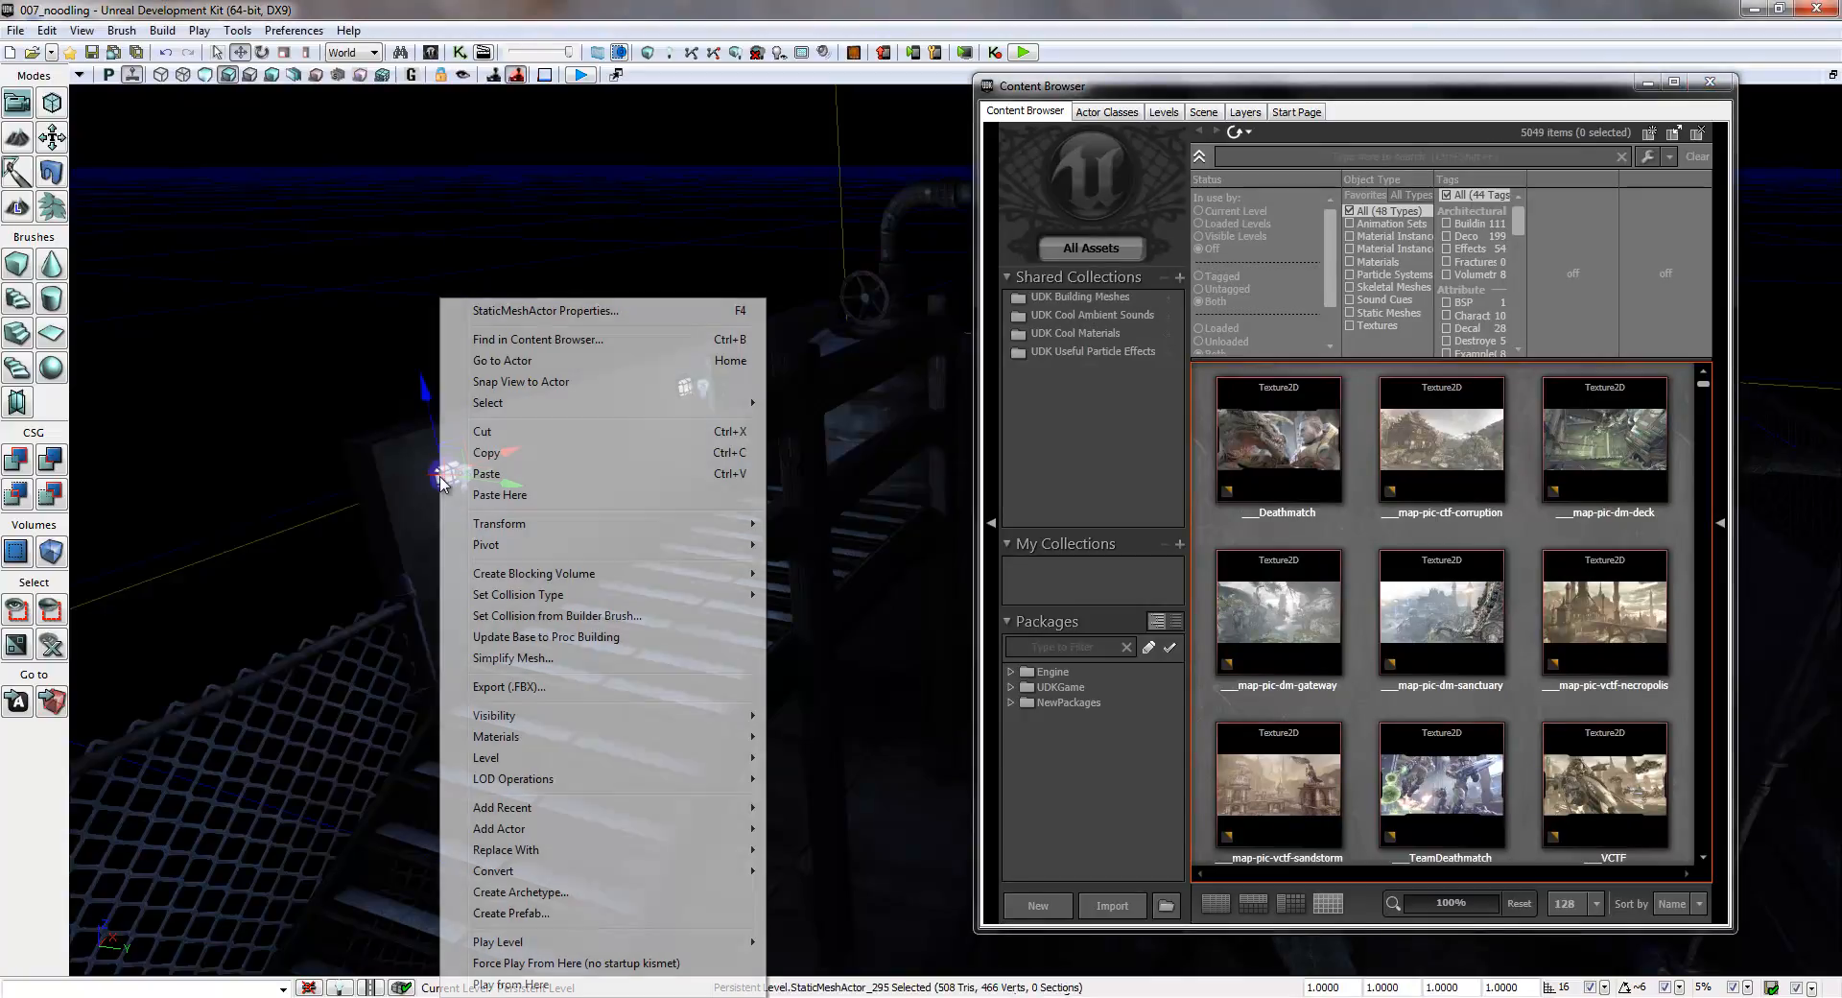
left_click(550, 339)
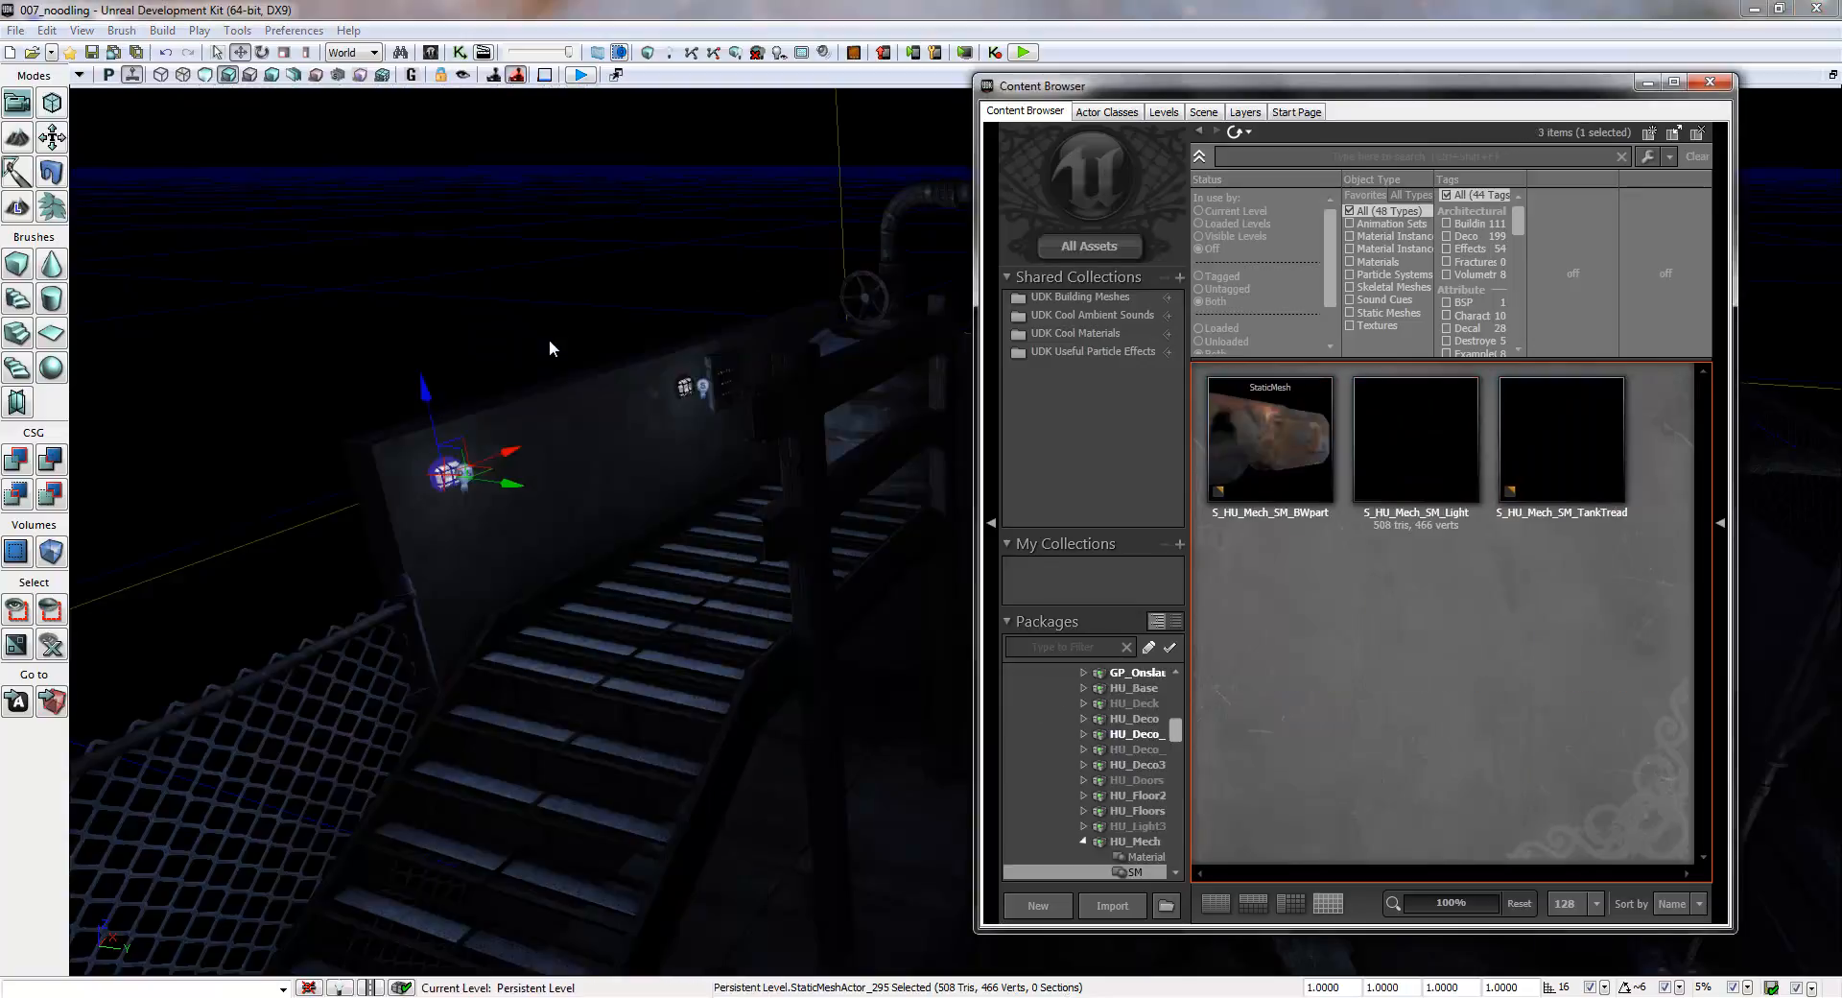
double_click(1403, 440)
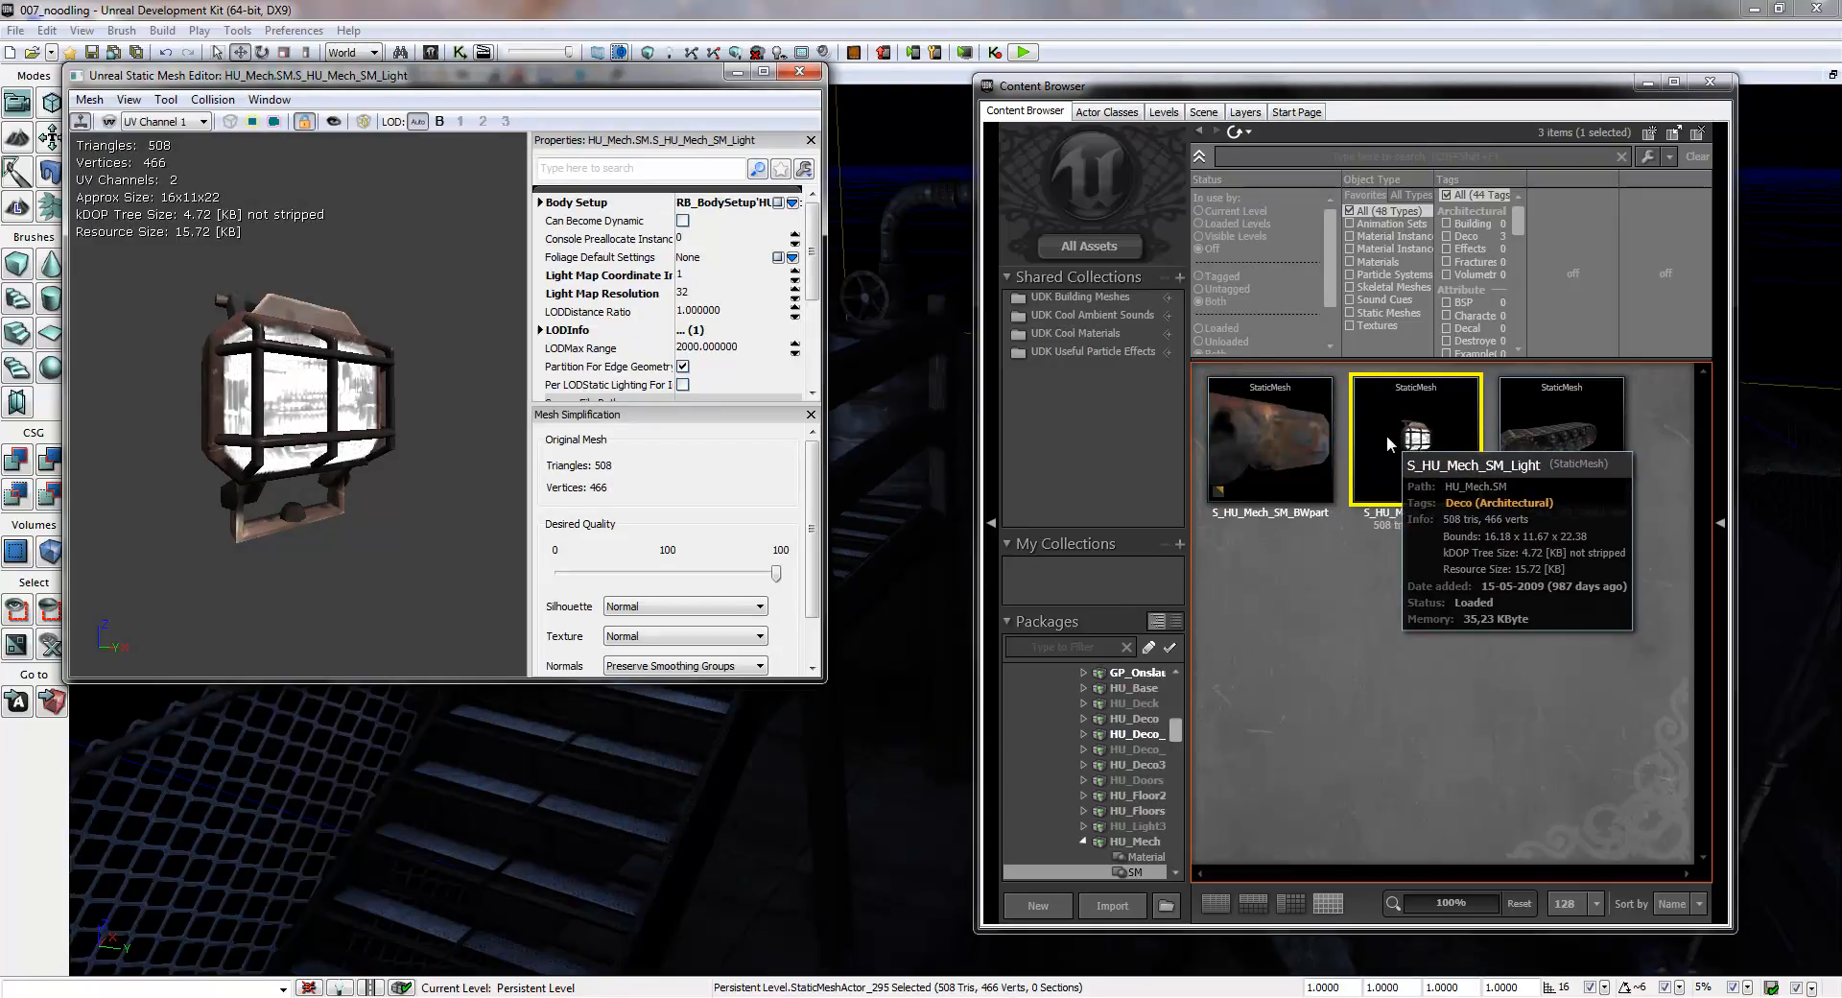
left_click_drag(399, 88, 427, 122)
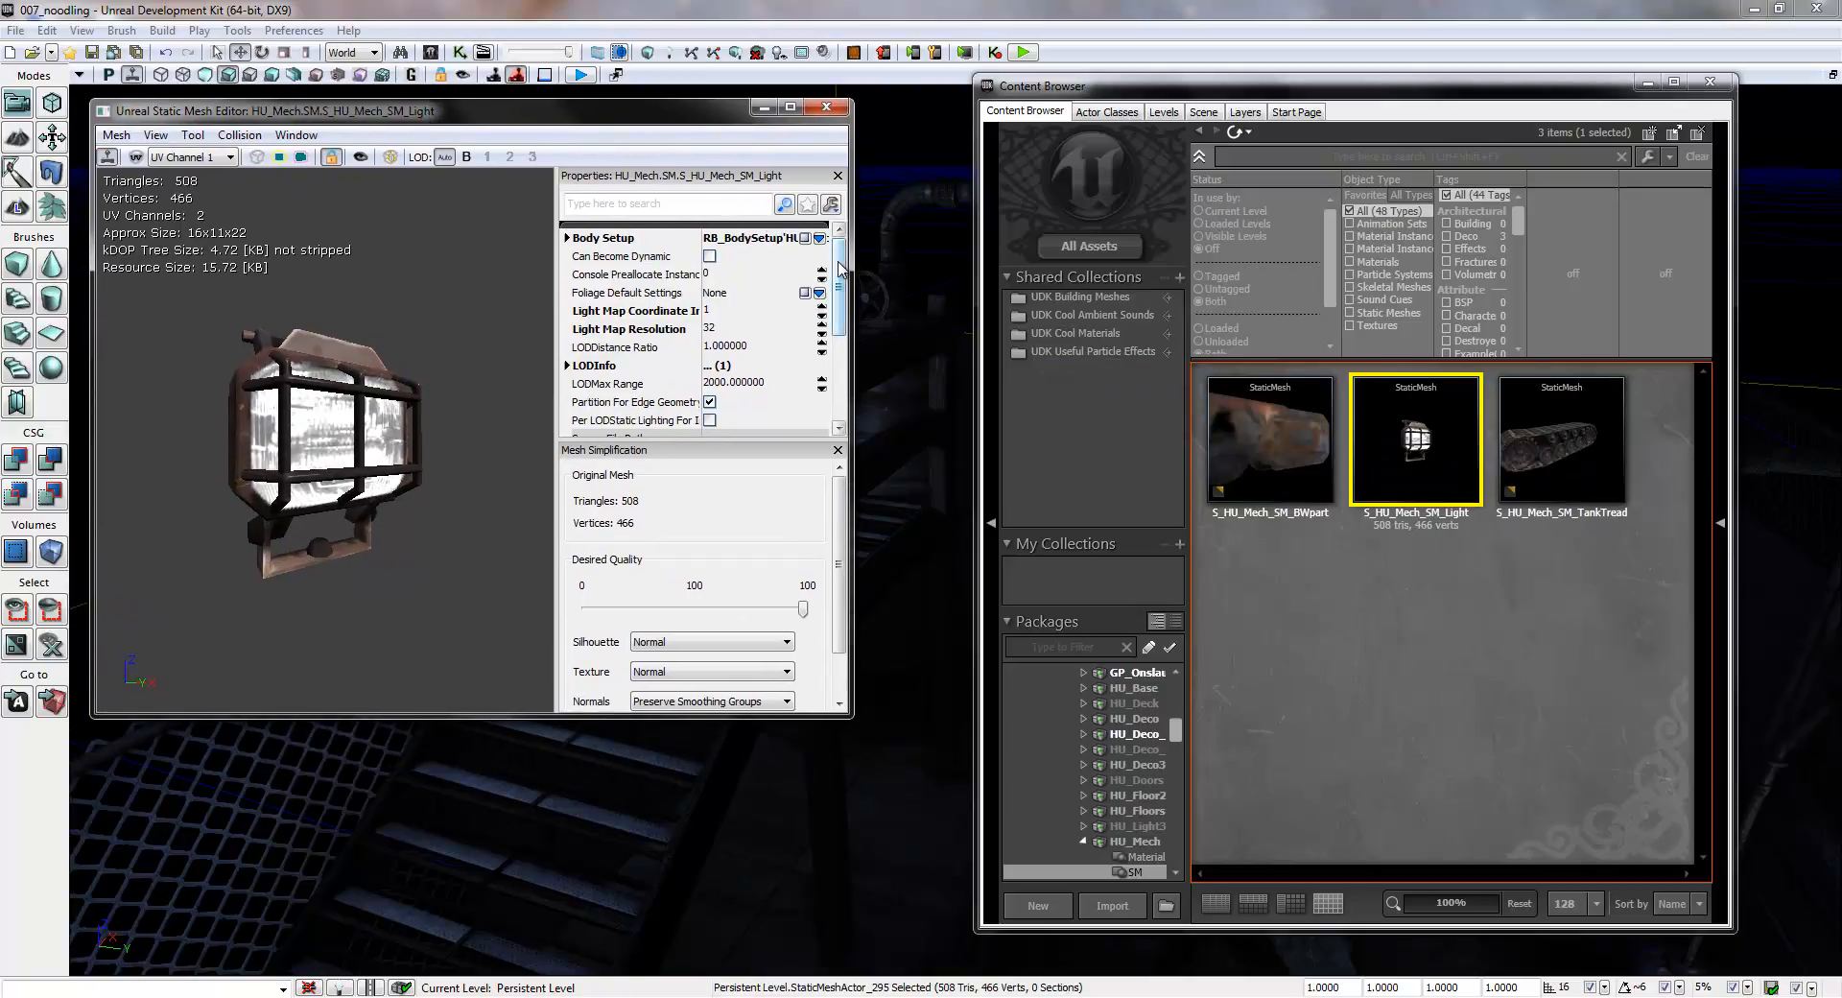
- Expand the lamp mesh's LODInfo down to its element material, find that material in the Content Browser, and close the mesh editor
scroll(844, 281, "down", 1)
left_click_drag(844, 281, 850, 305)
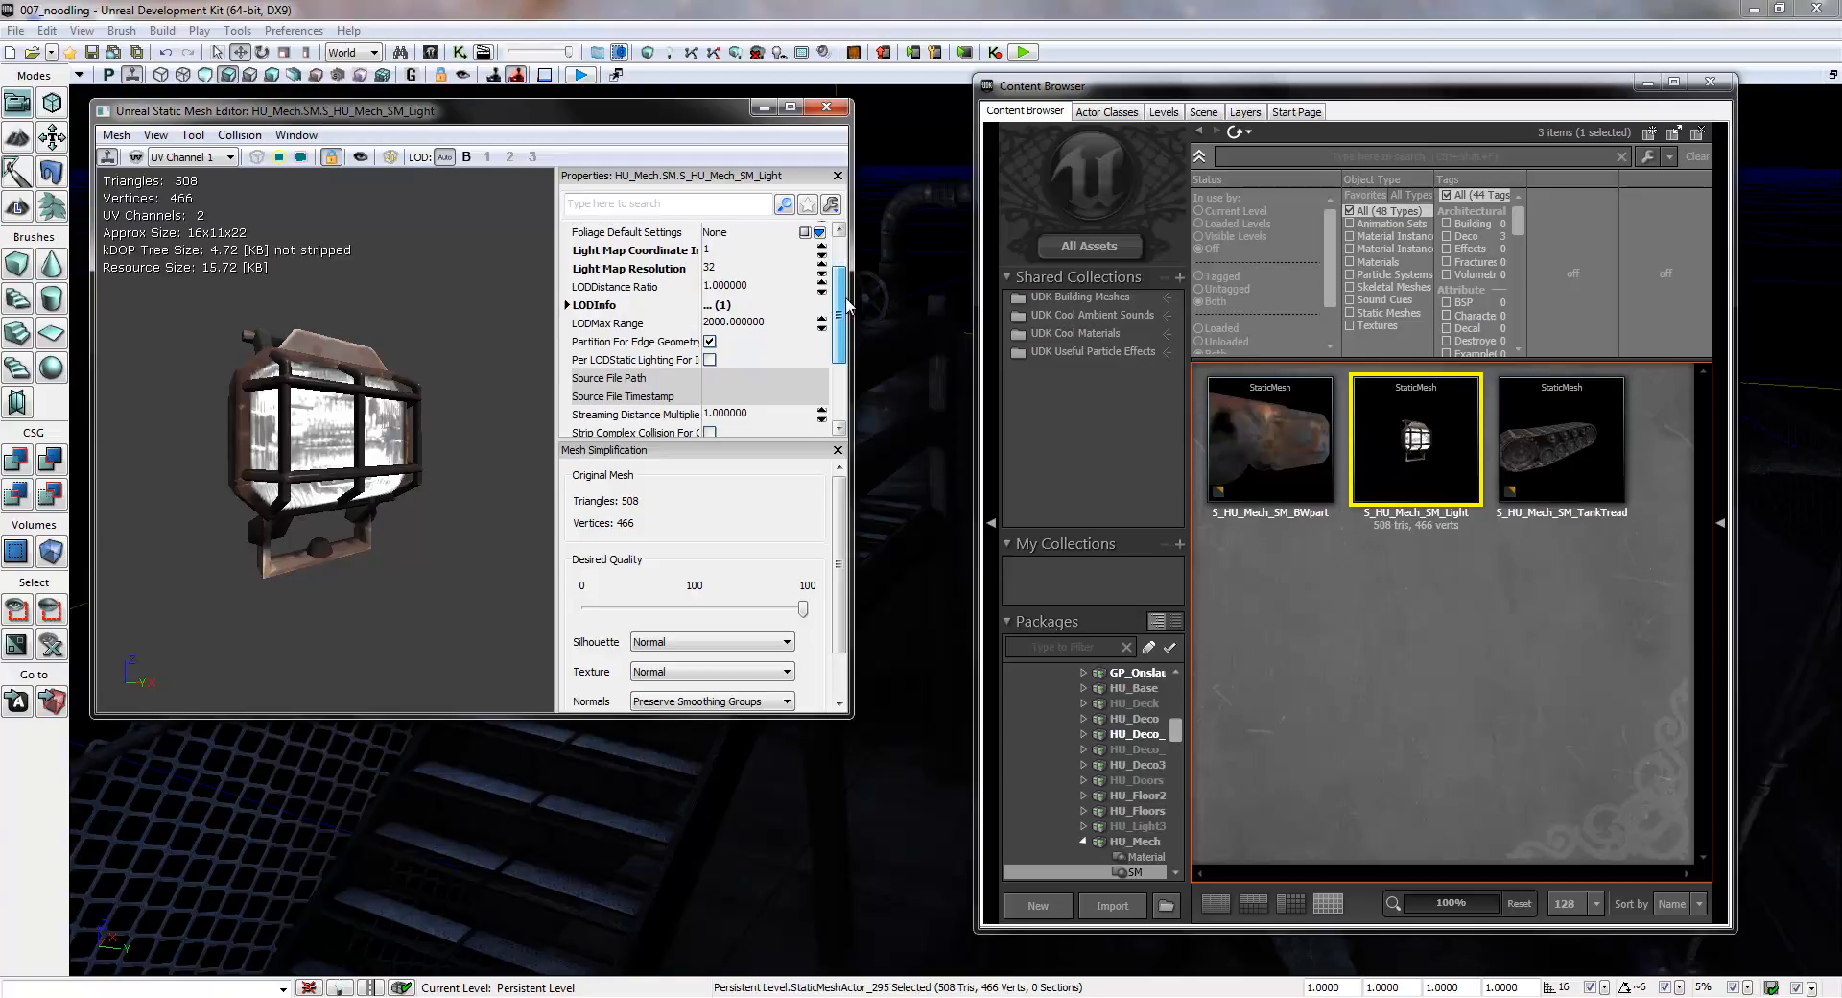
left_click(566, 305)
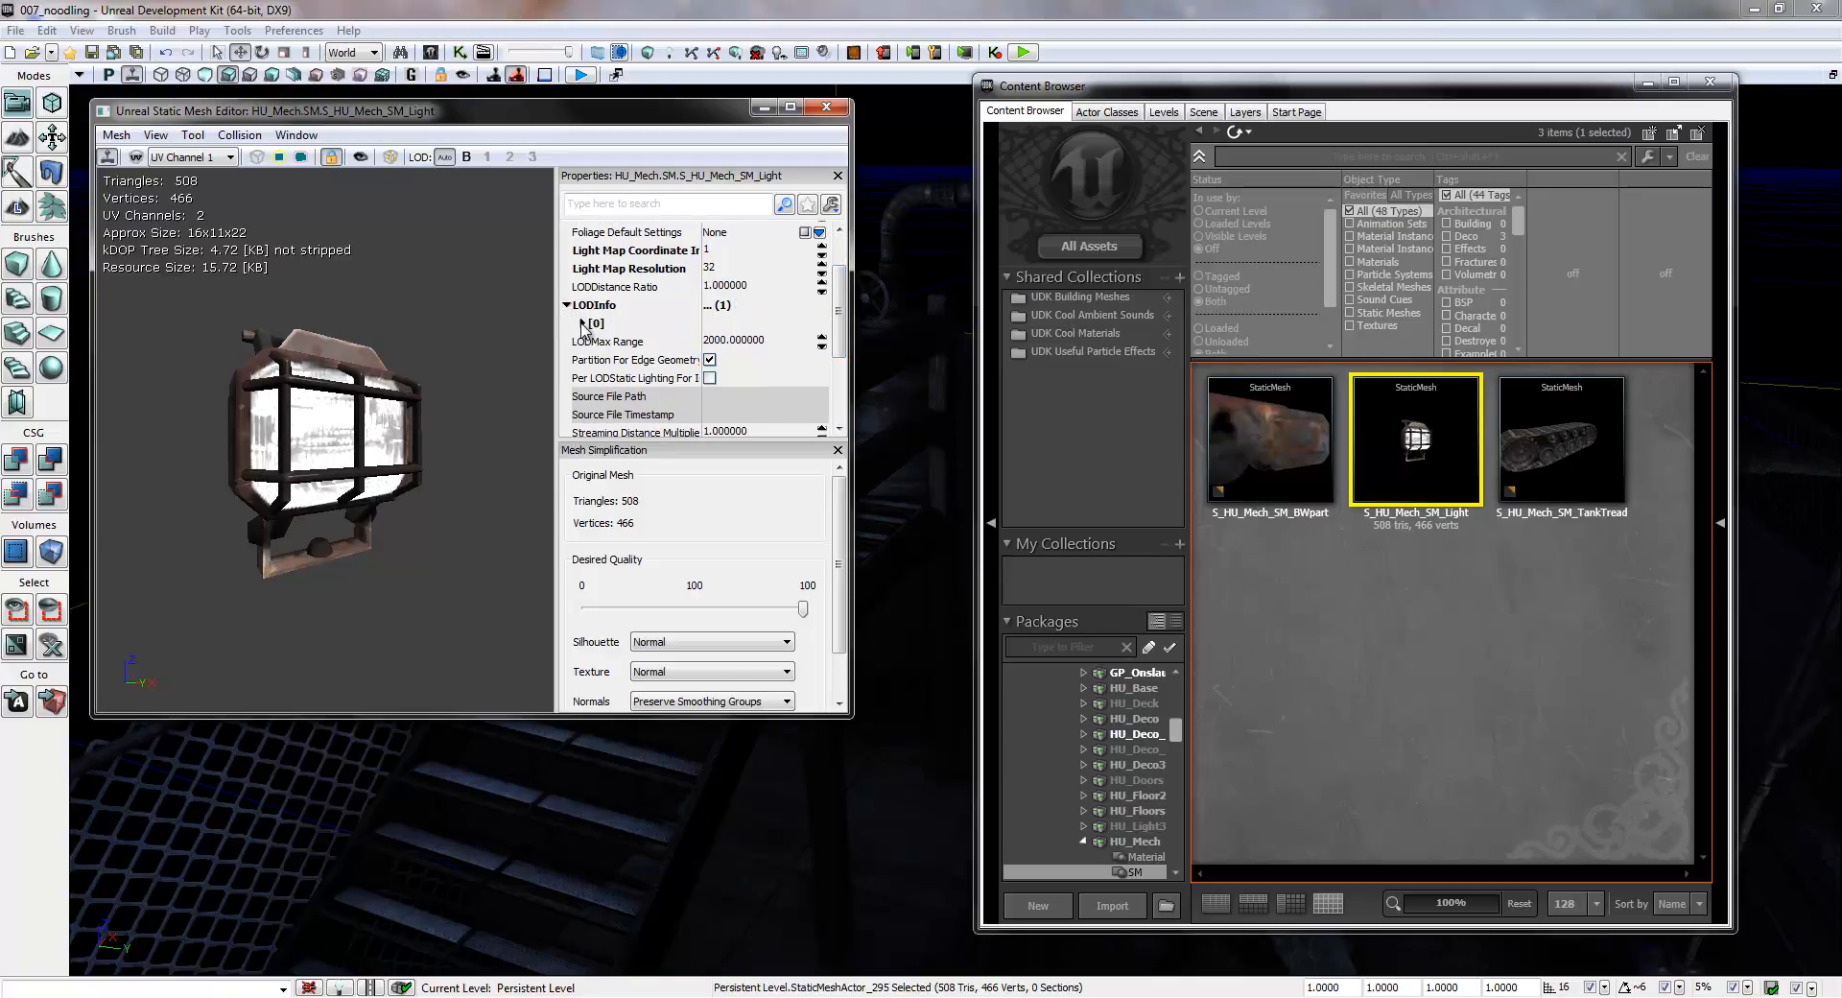
left_click(581, 323)
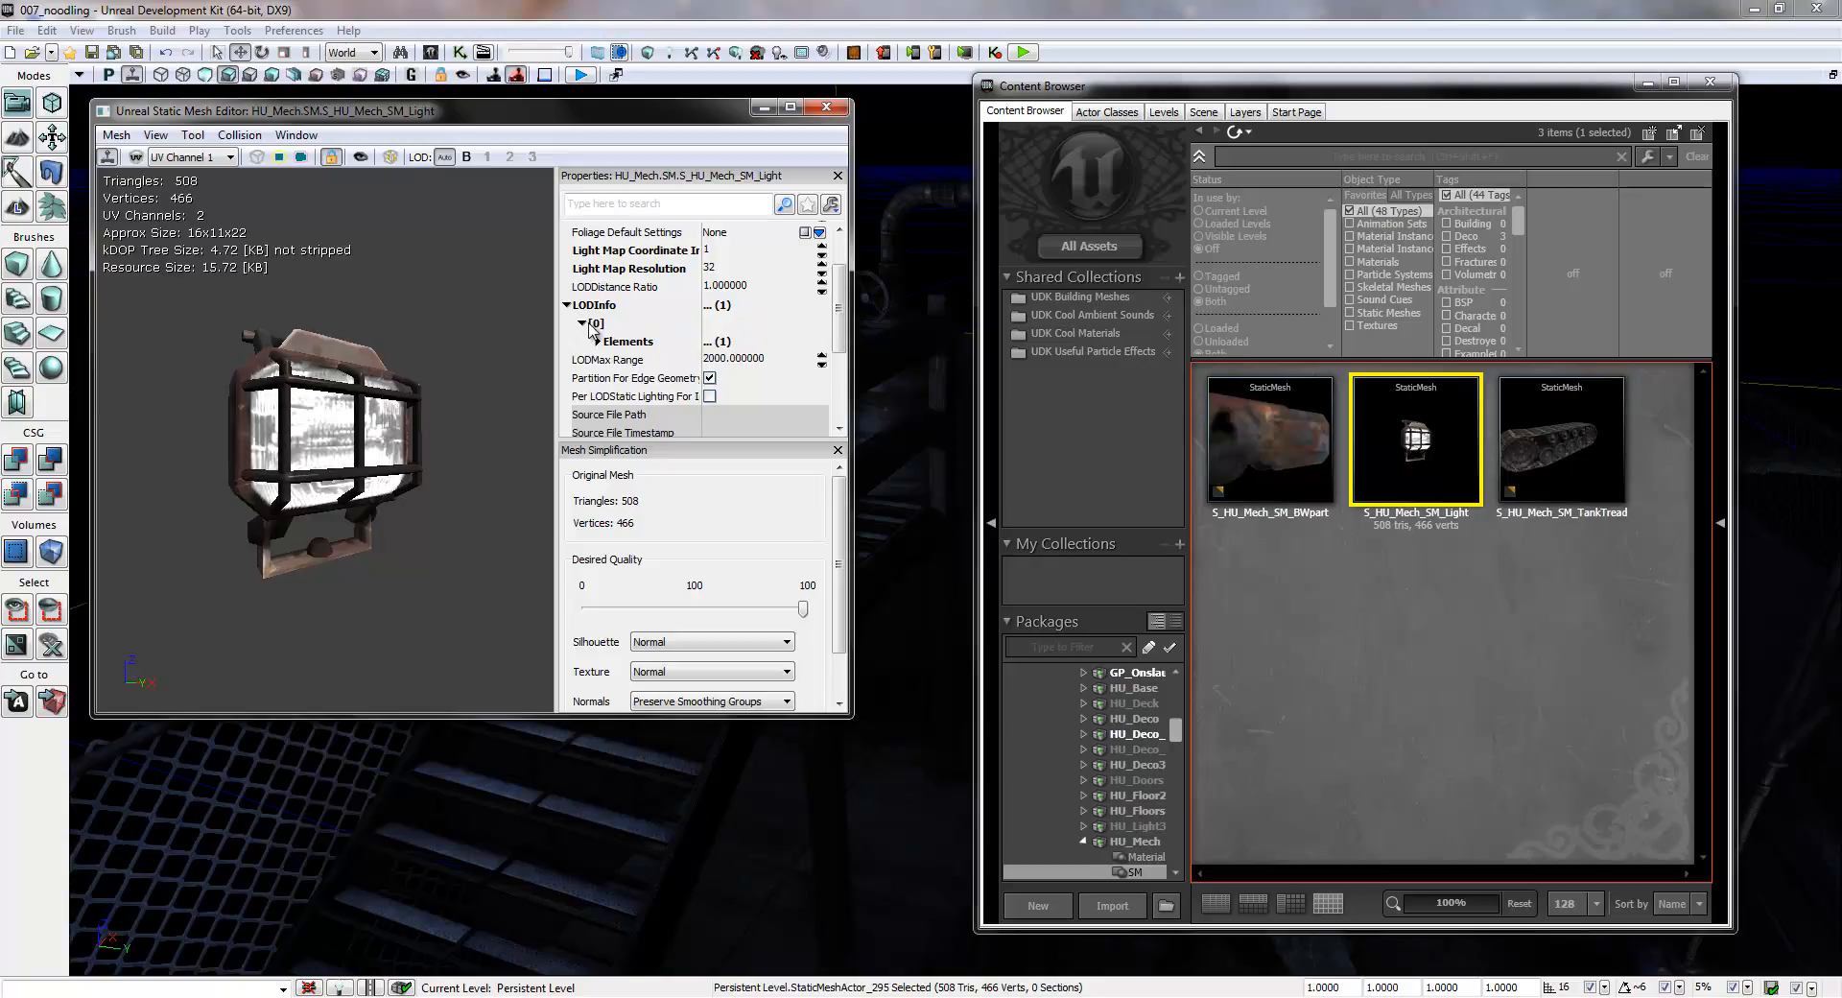
left_click(598, 341)
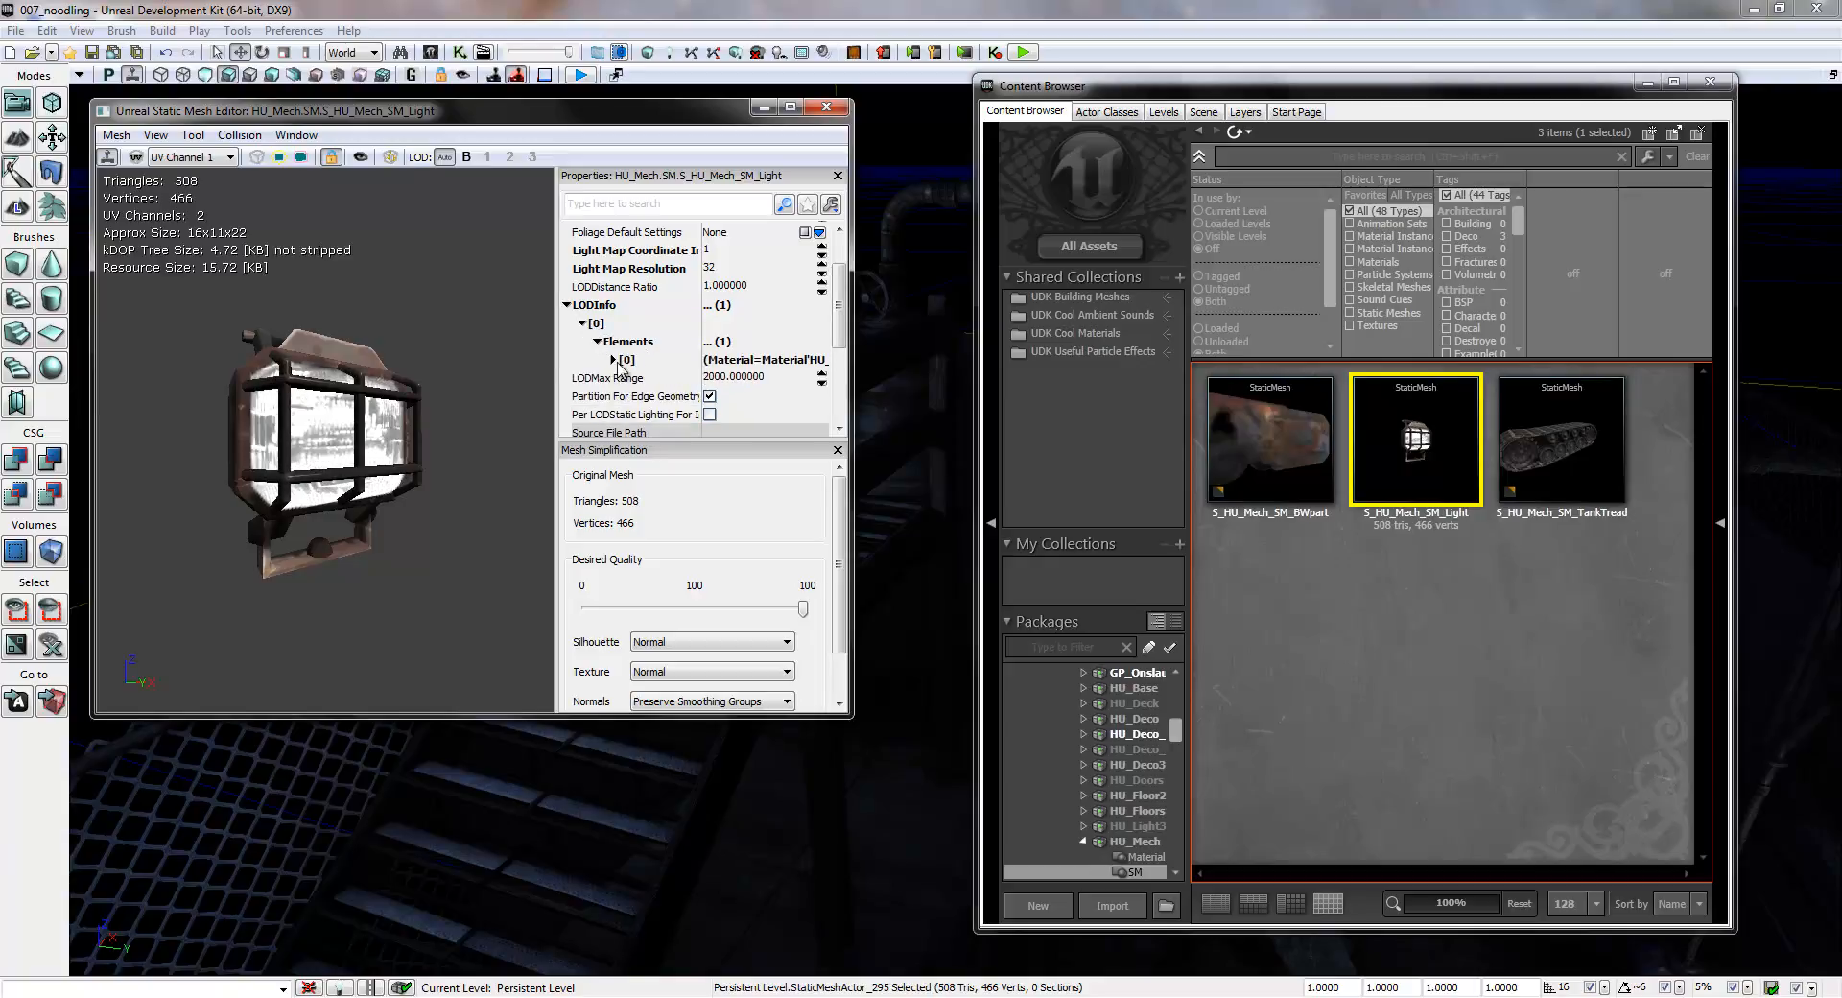
left_click(612, 360)
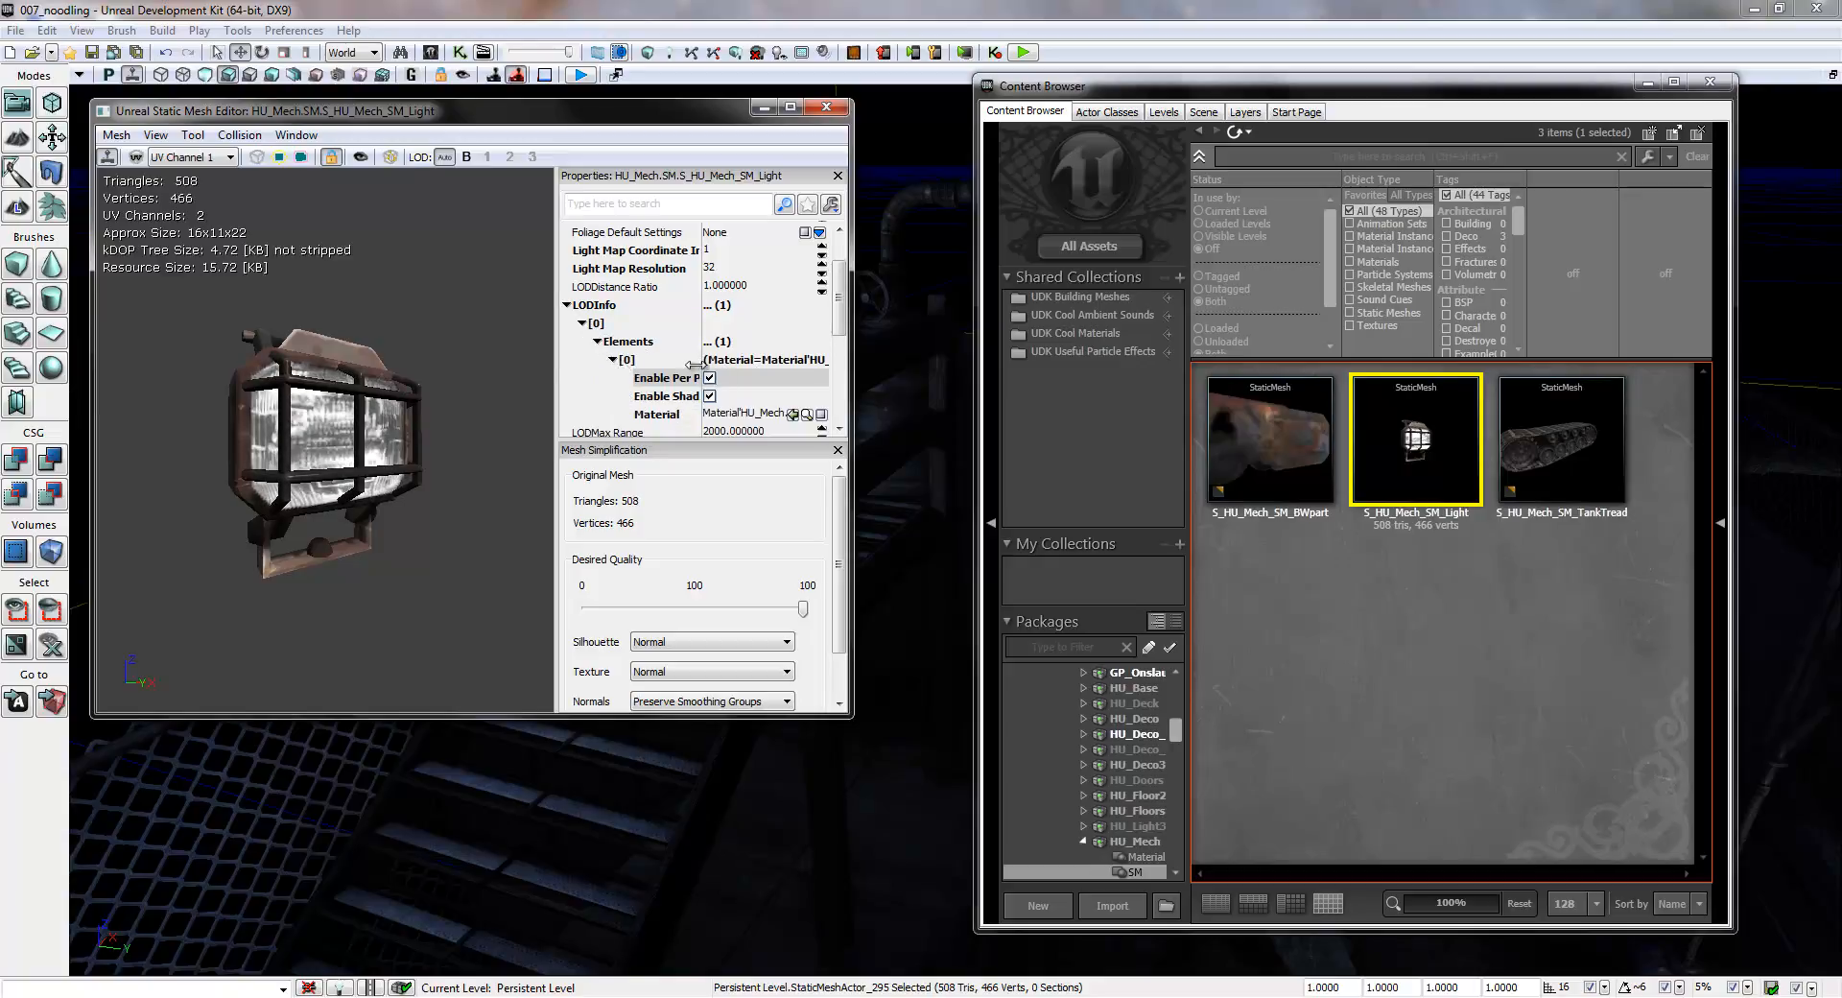
scroll(838, 324, "down", 2)
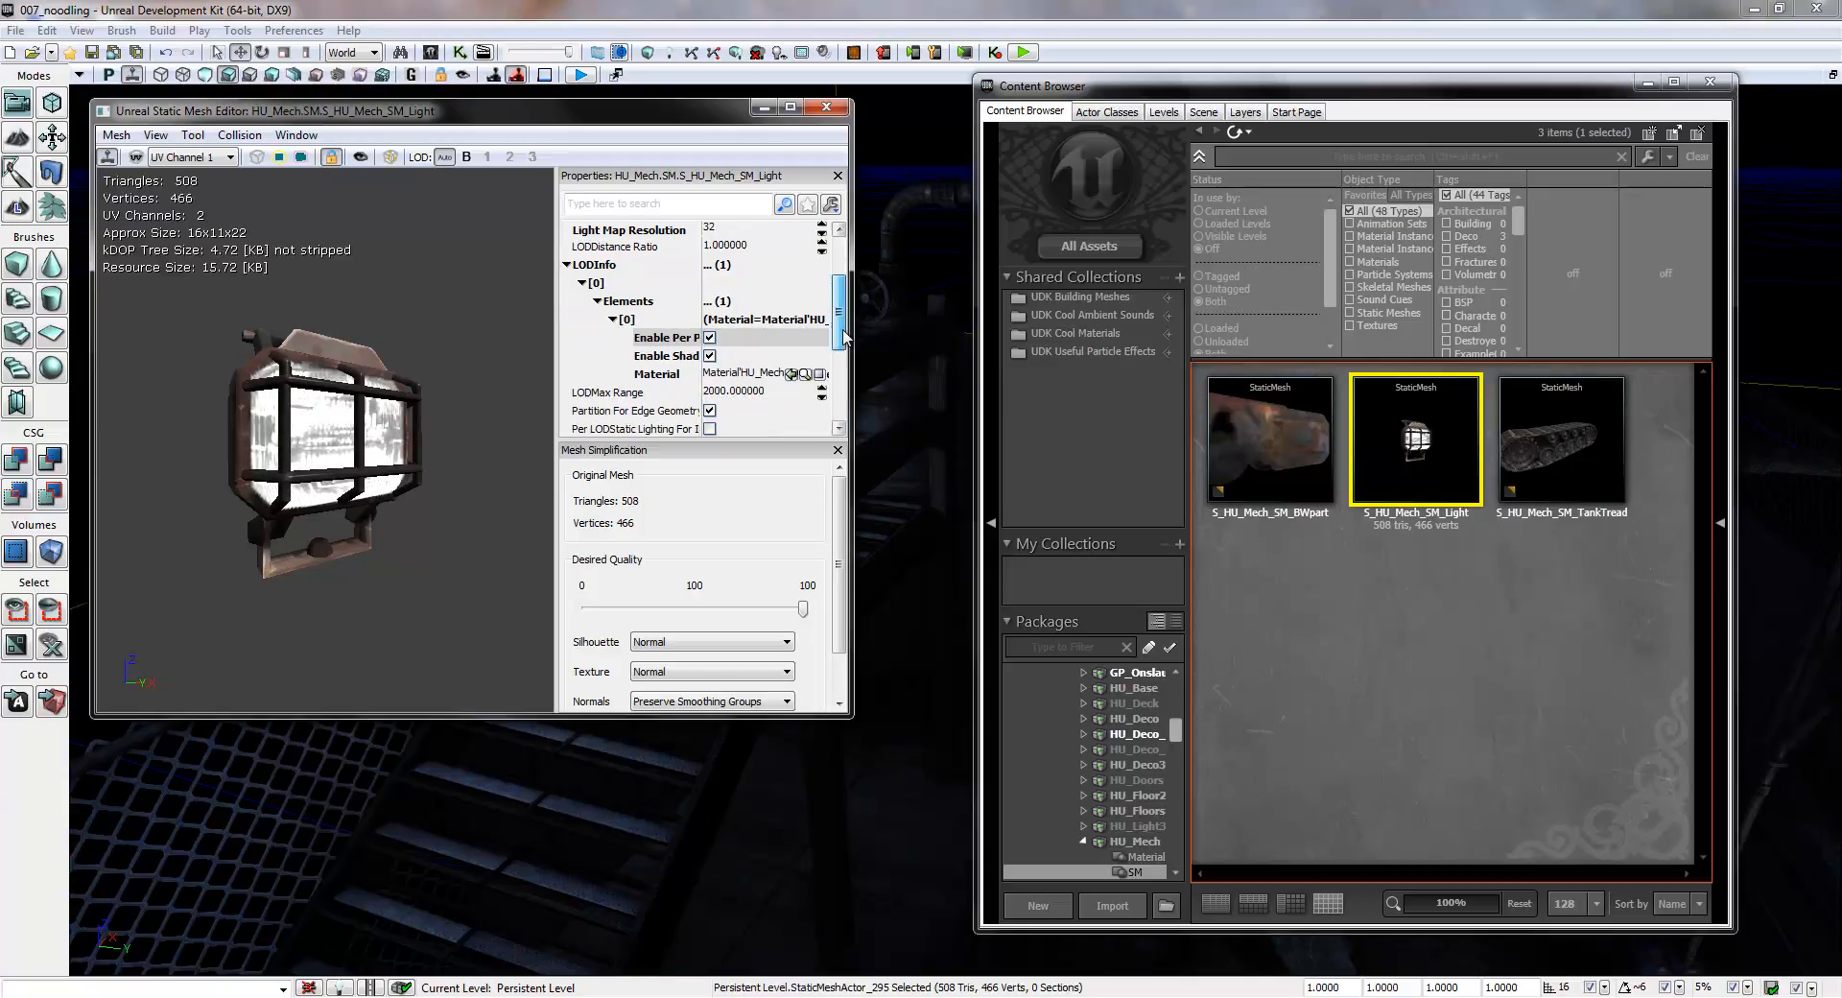
left_click(725, 363)
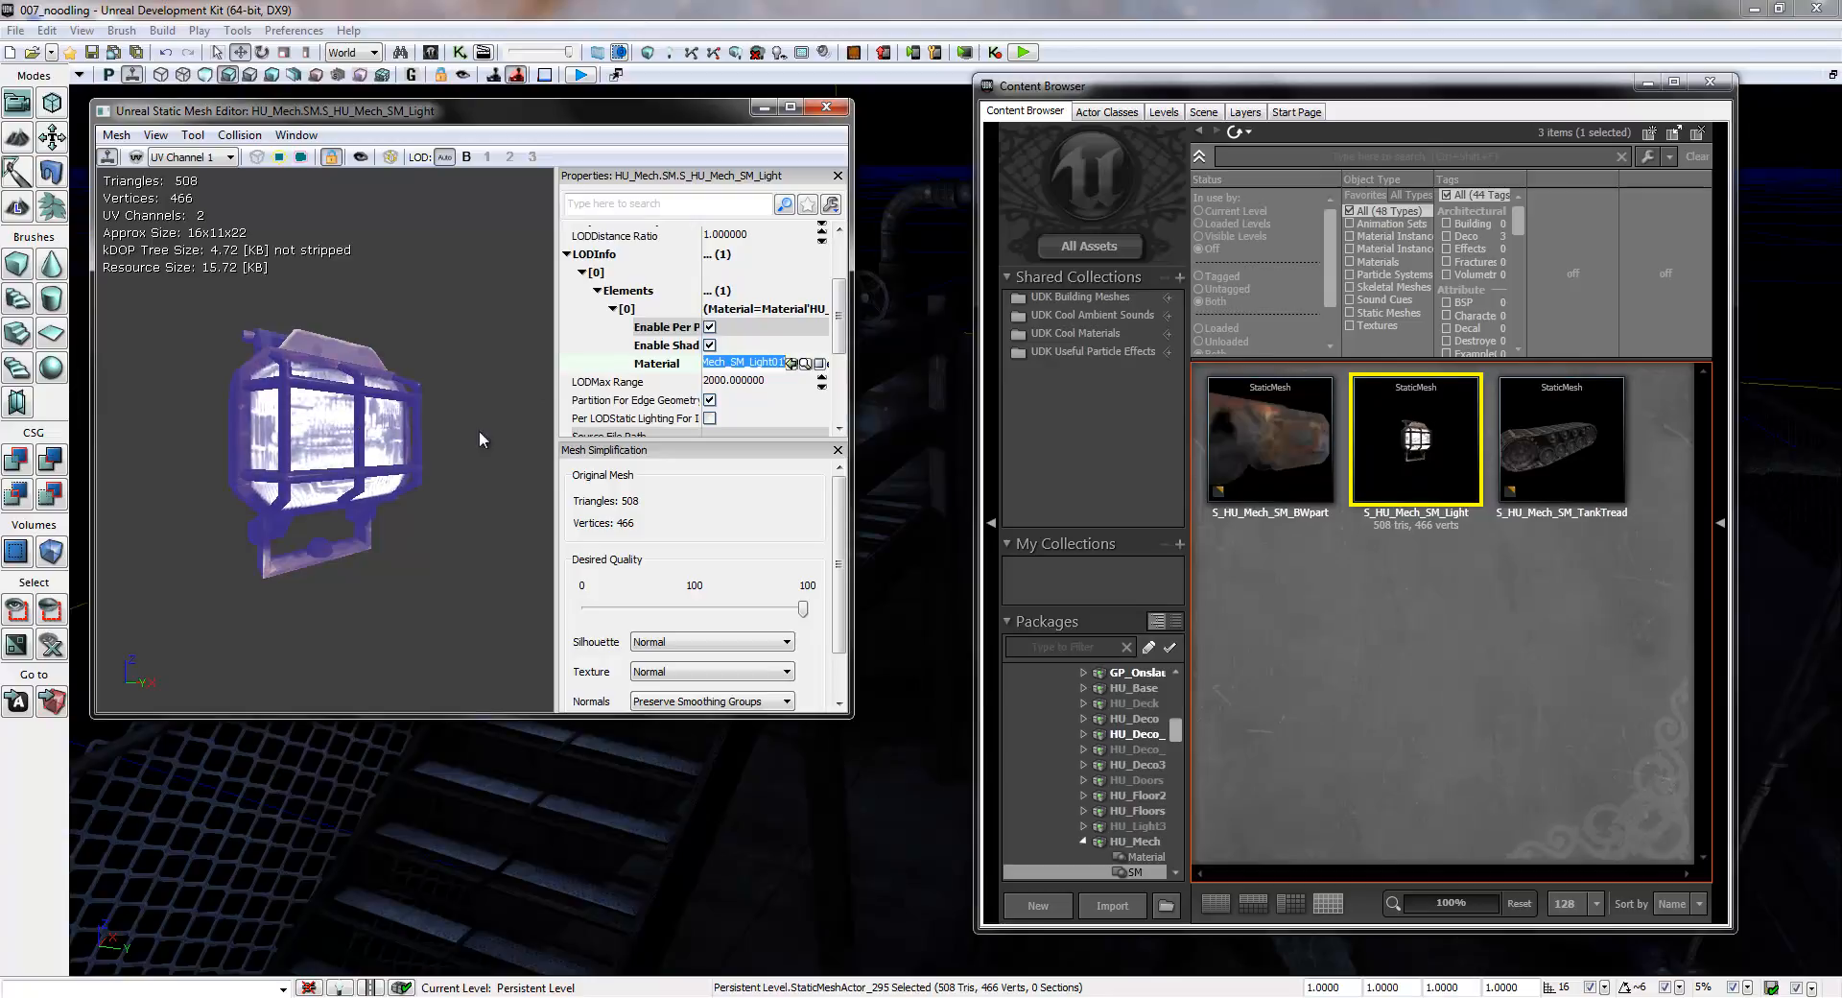
left_click(804, 364)
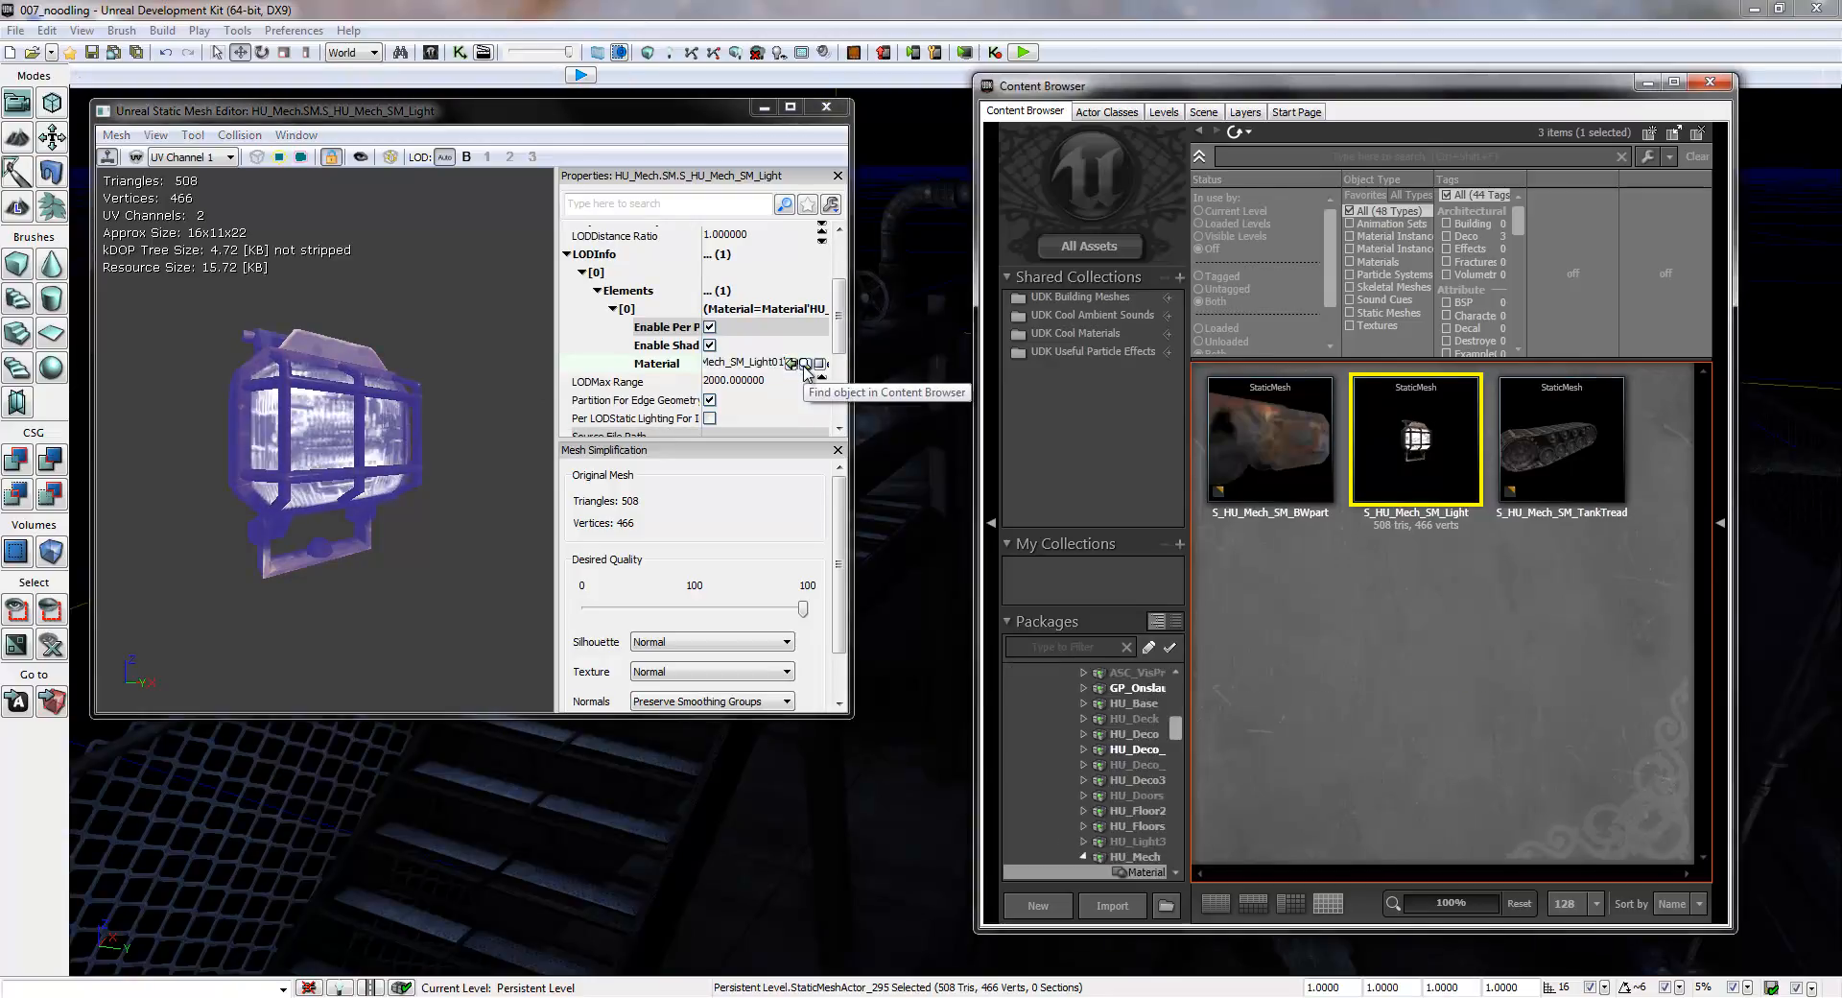
left_click(825, 107)
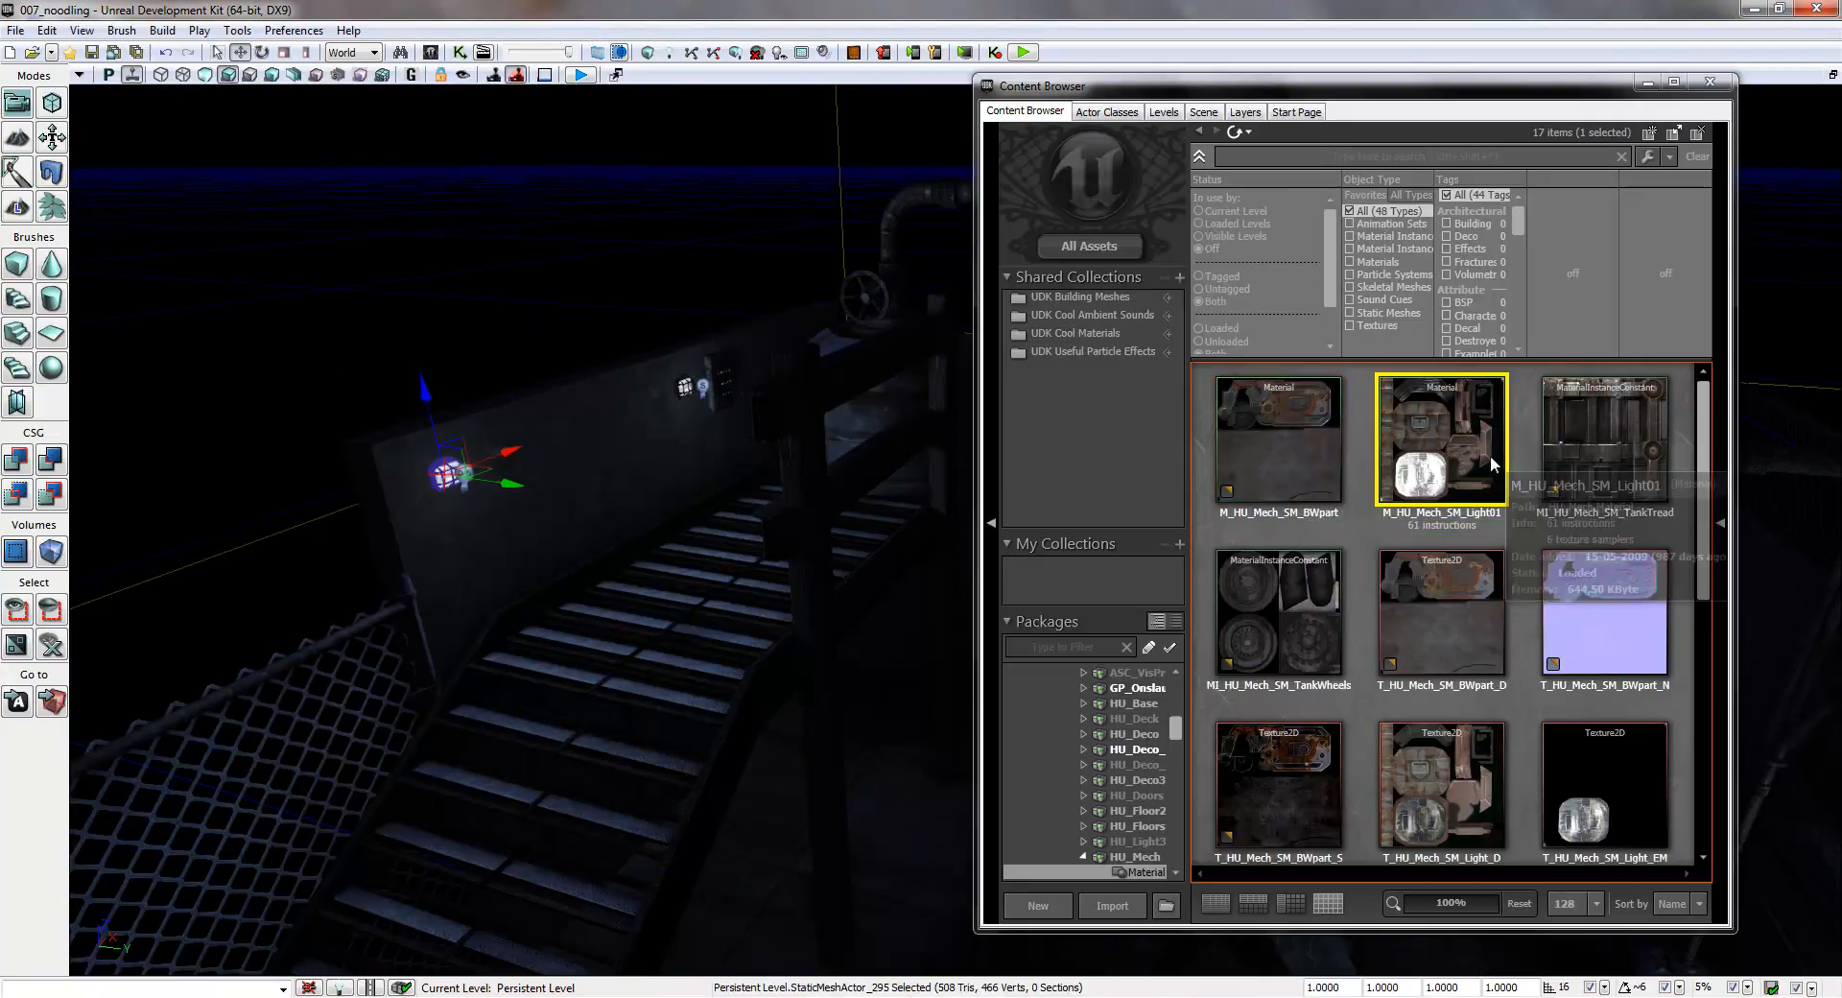
- Copy the material M_HU_Mech_SM_Light01 into the package CrisMapAssets with no grouping and the new name LampMaterial
right_click(1424, 434)
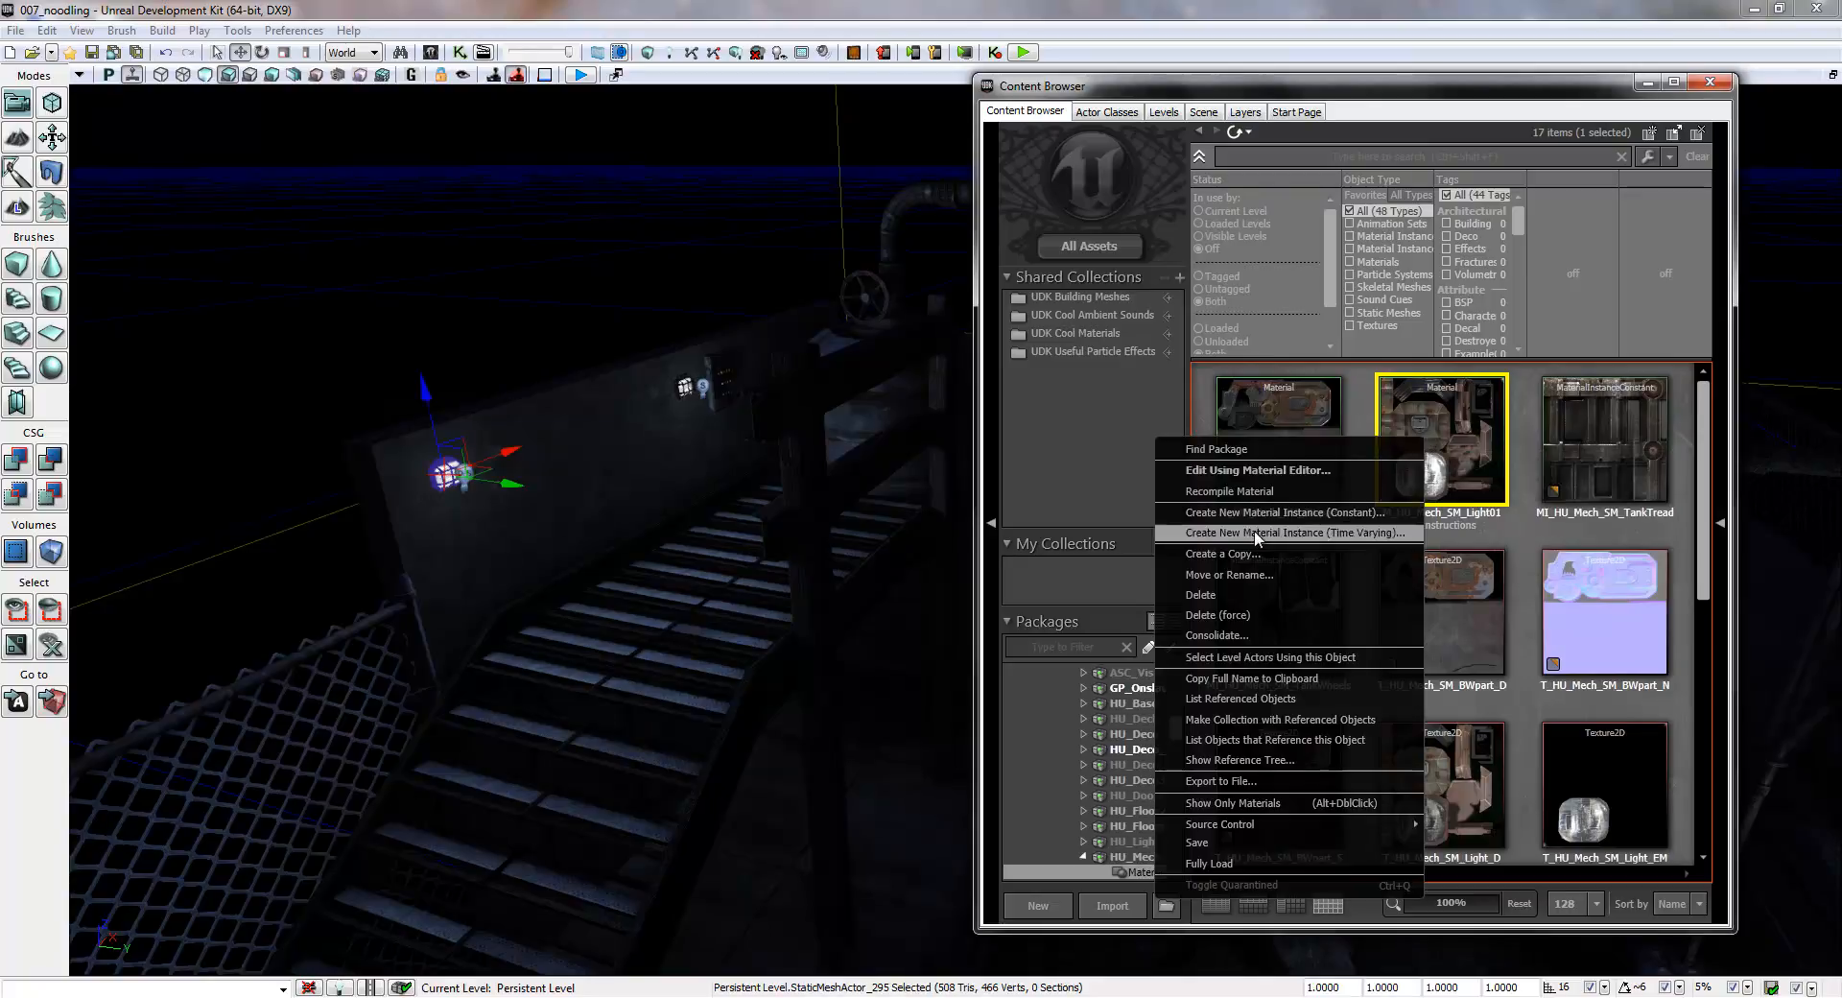
left_click(1237, 557)
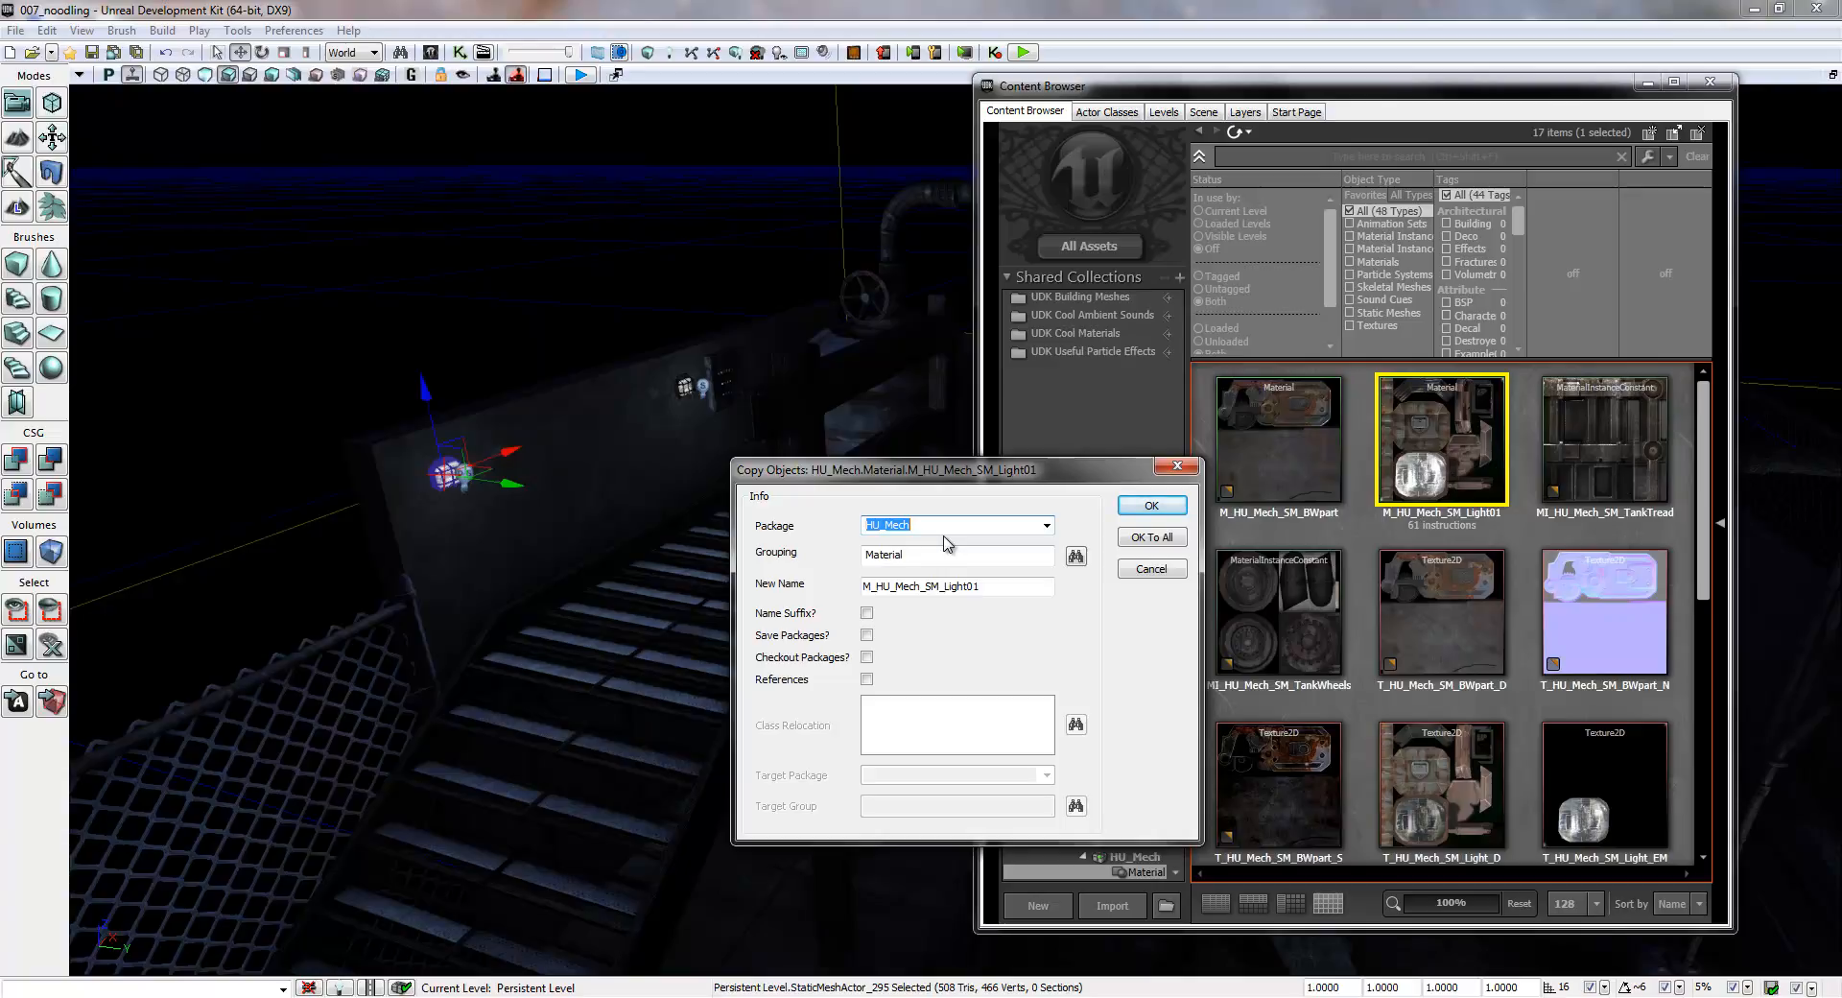
type("E")
double_click(919, 555)
key("BackSpace")
double_click(990, 588)
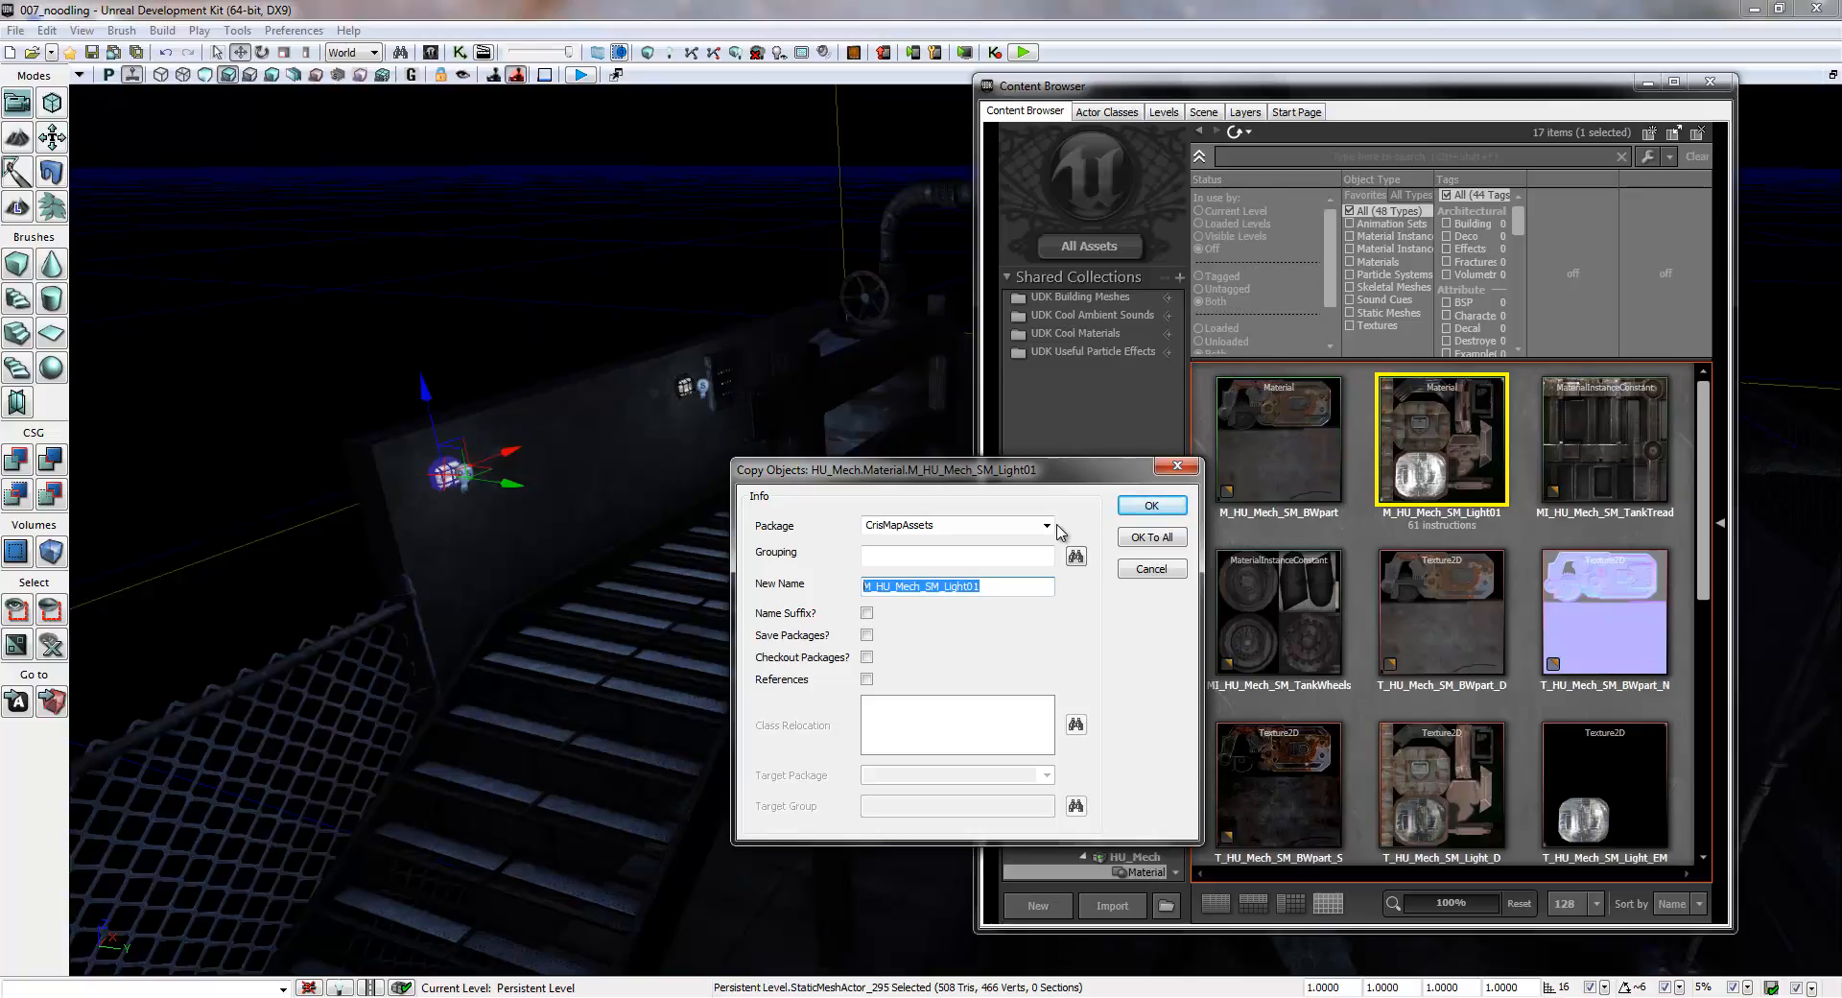
type("LampMaterial")
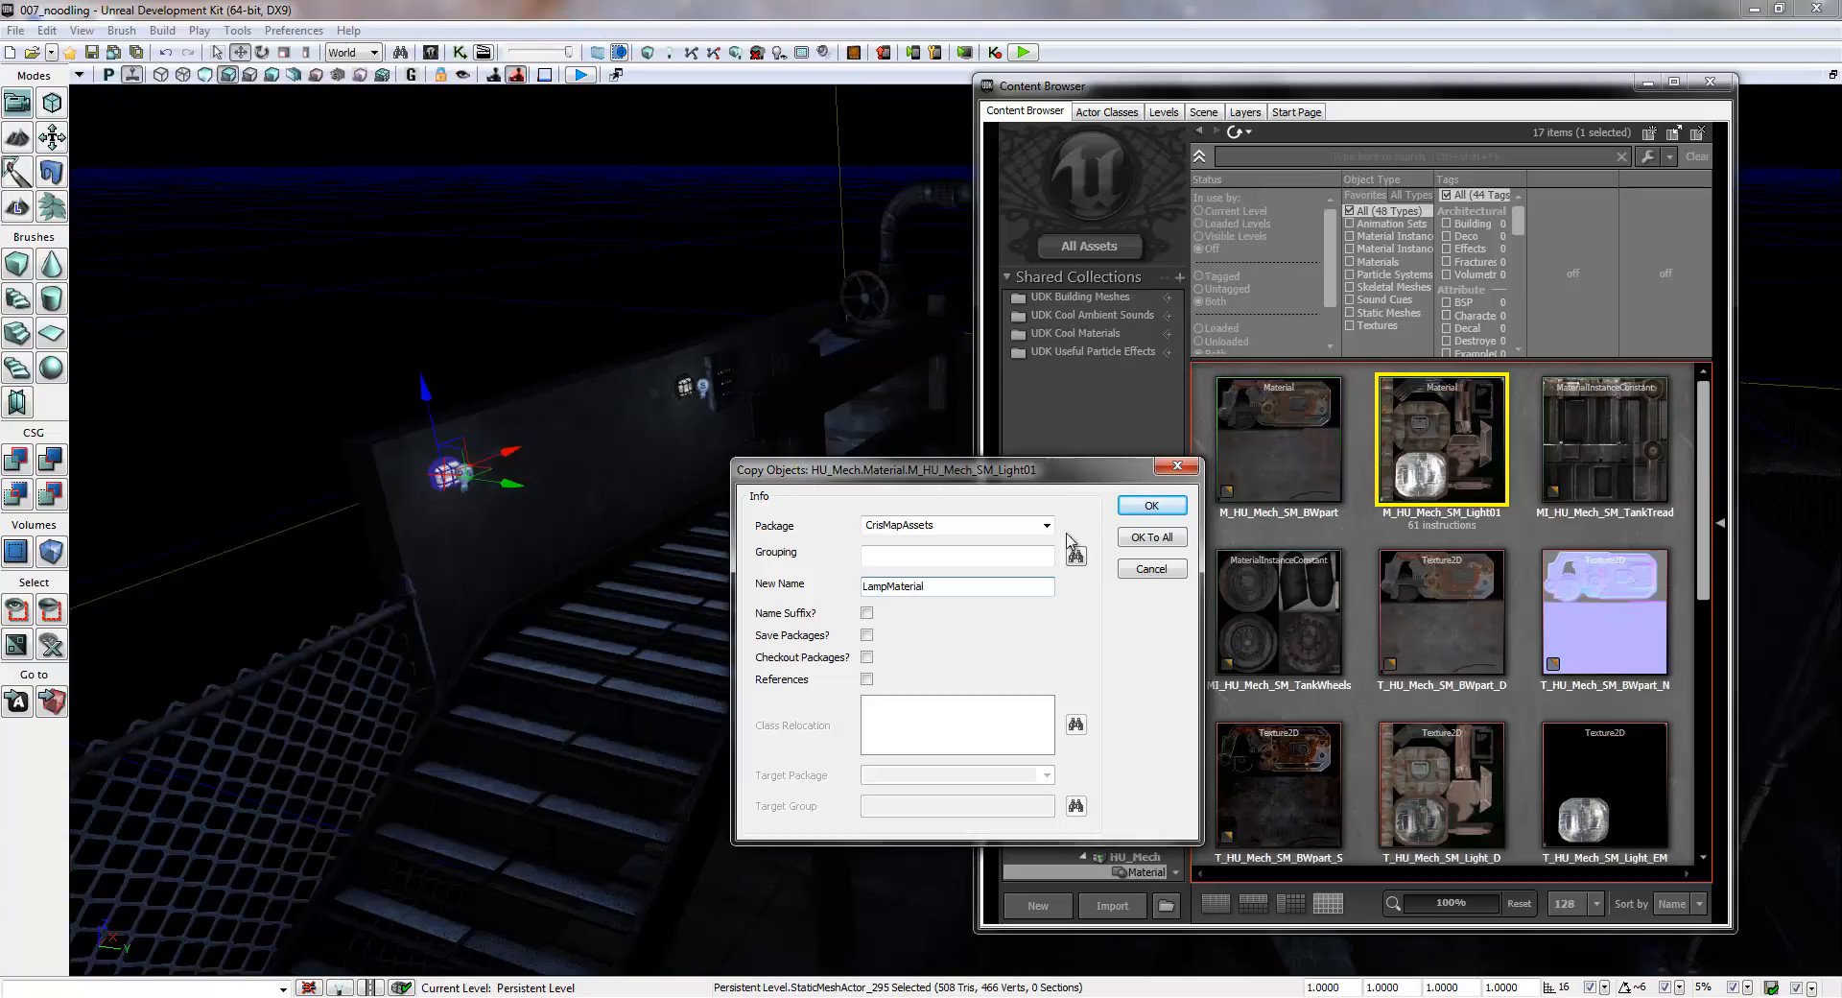
left_click(1151, 505)
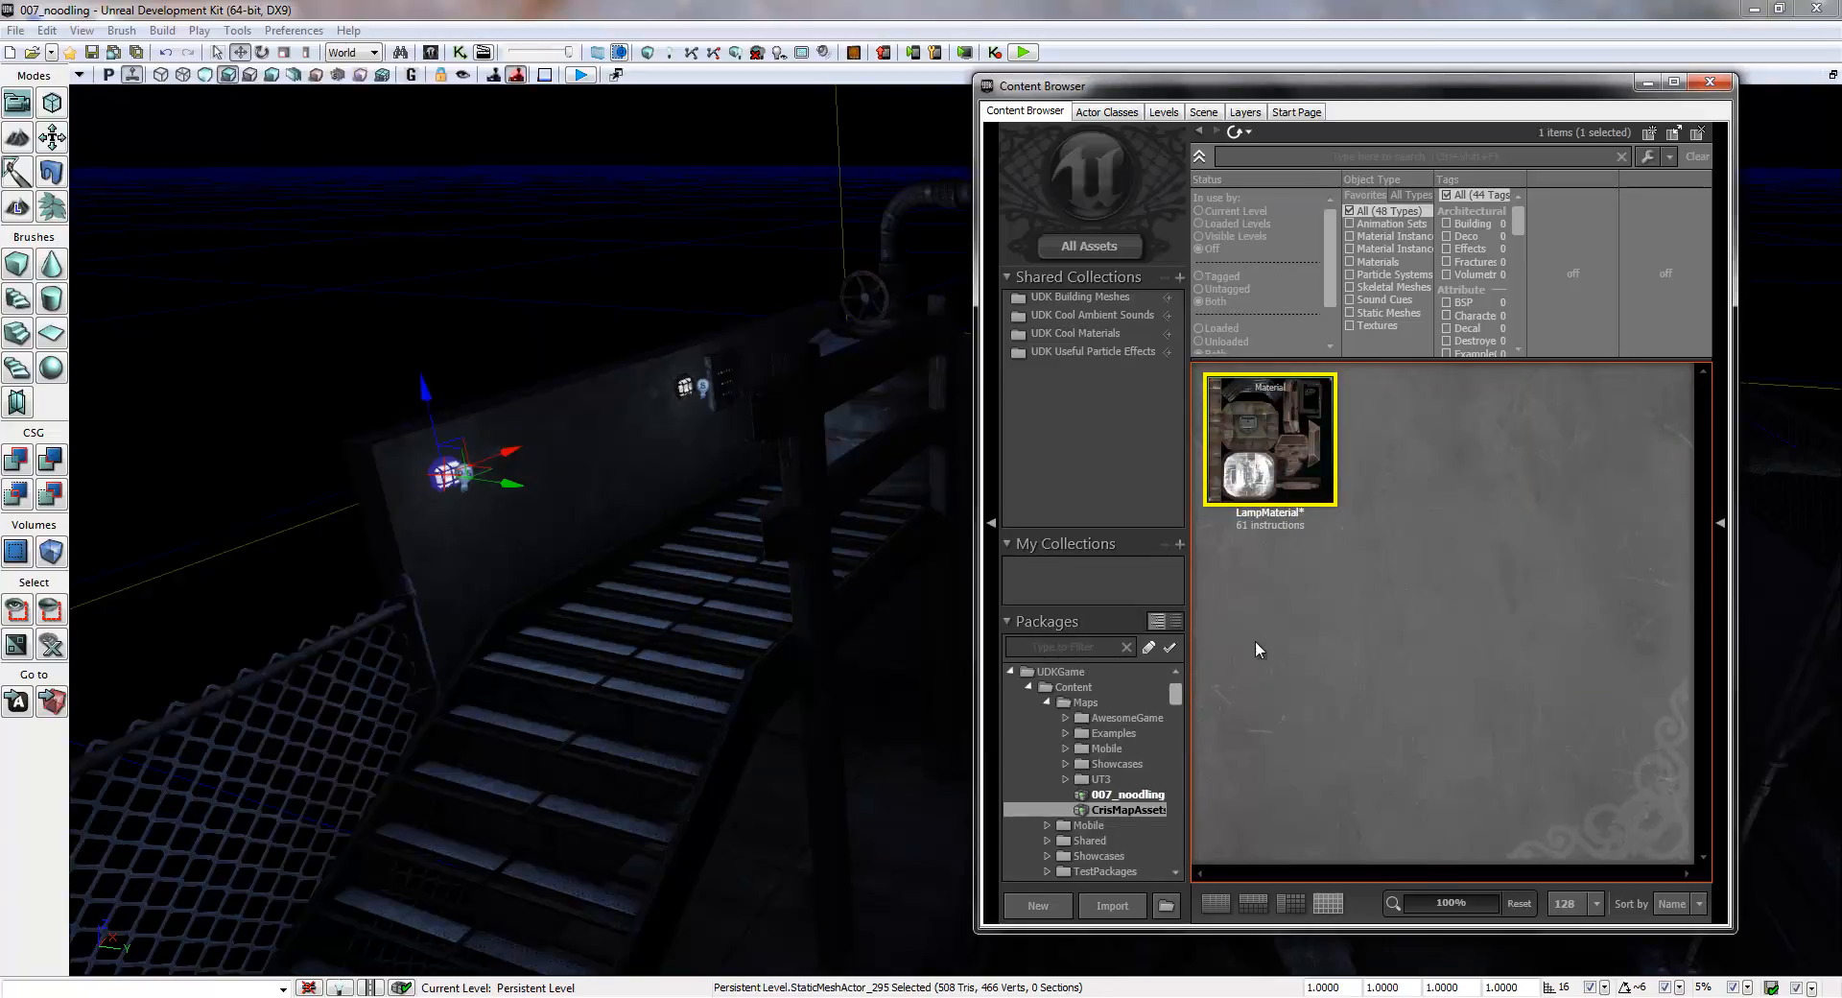
- Find the CrisMapAssets package under NewPackages and save it in the Maps folder
left_click_drag(1178, 699, 1186, 821)
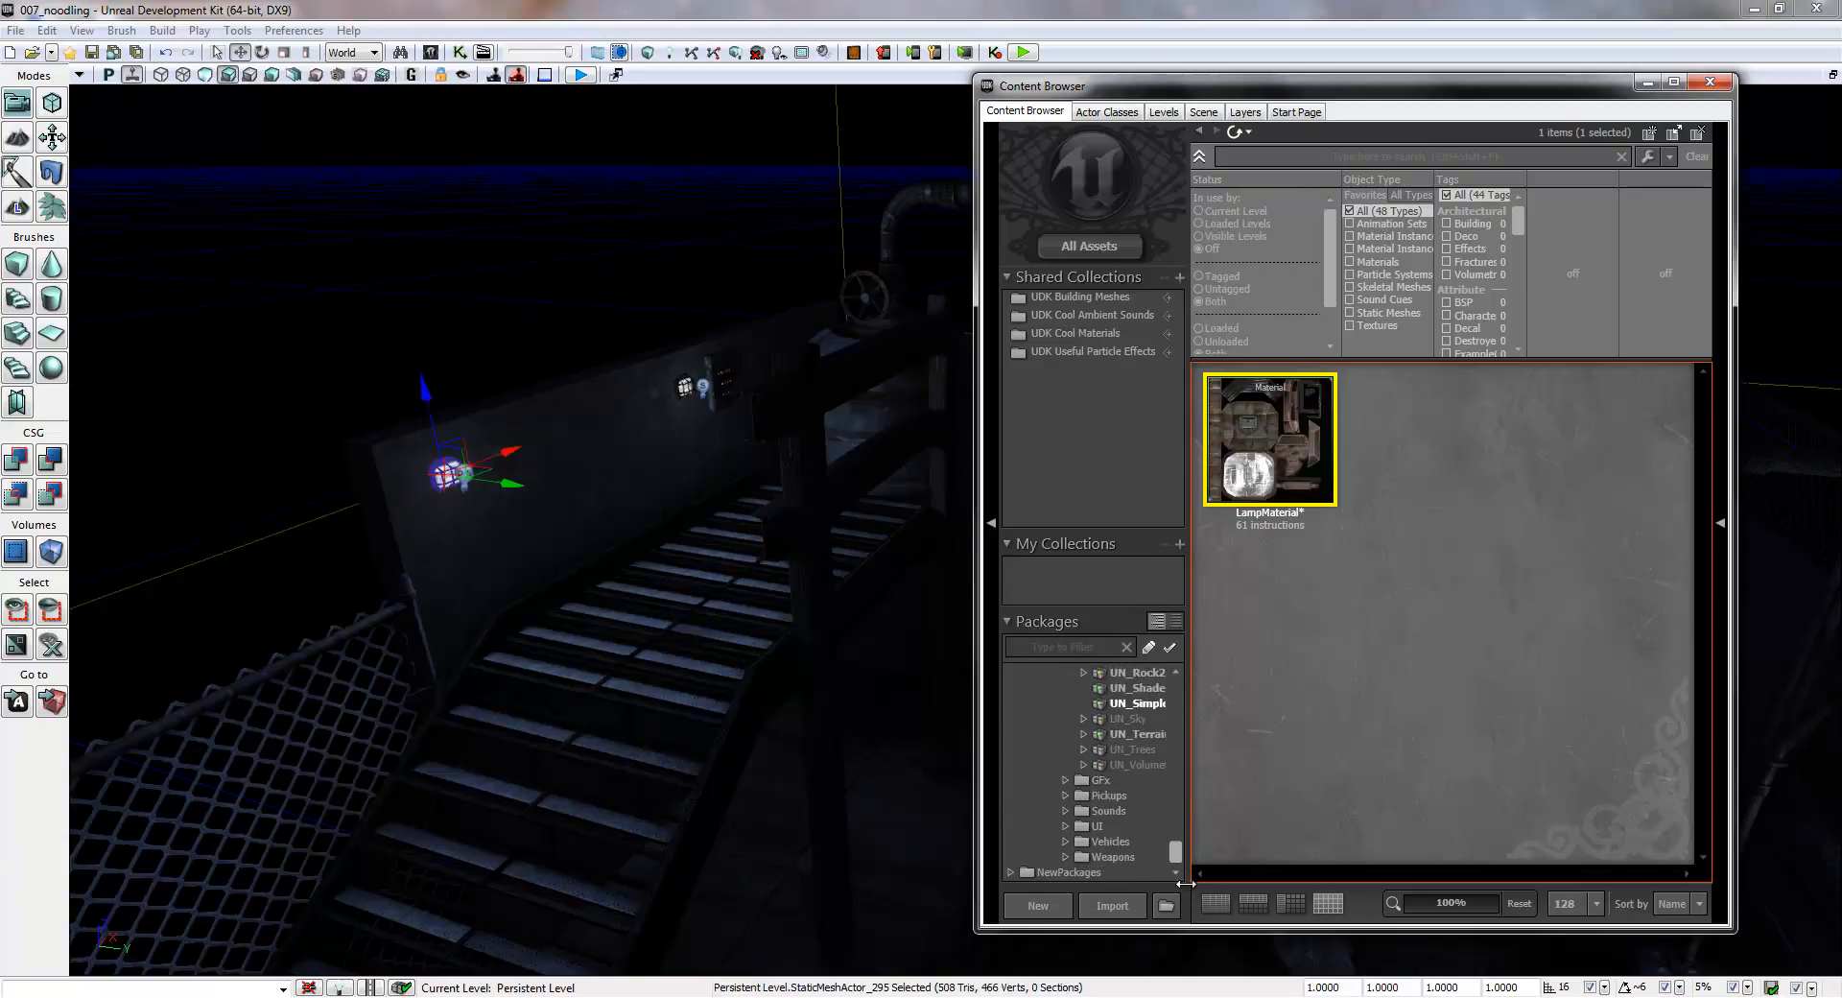
left_click(1012, 873)
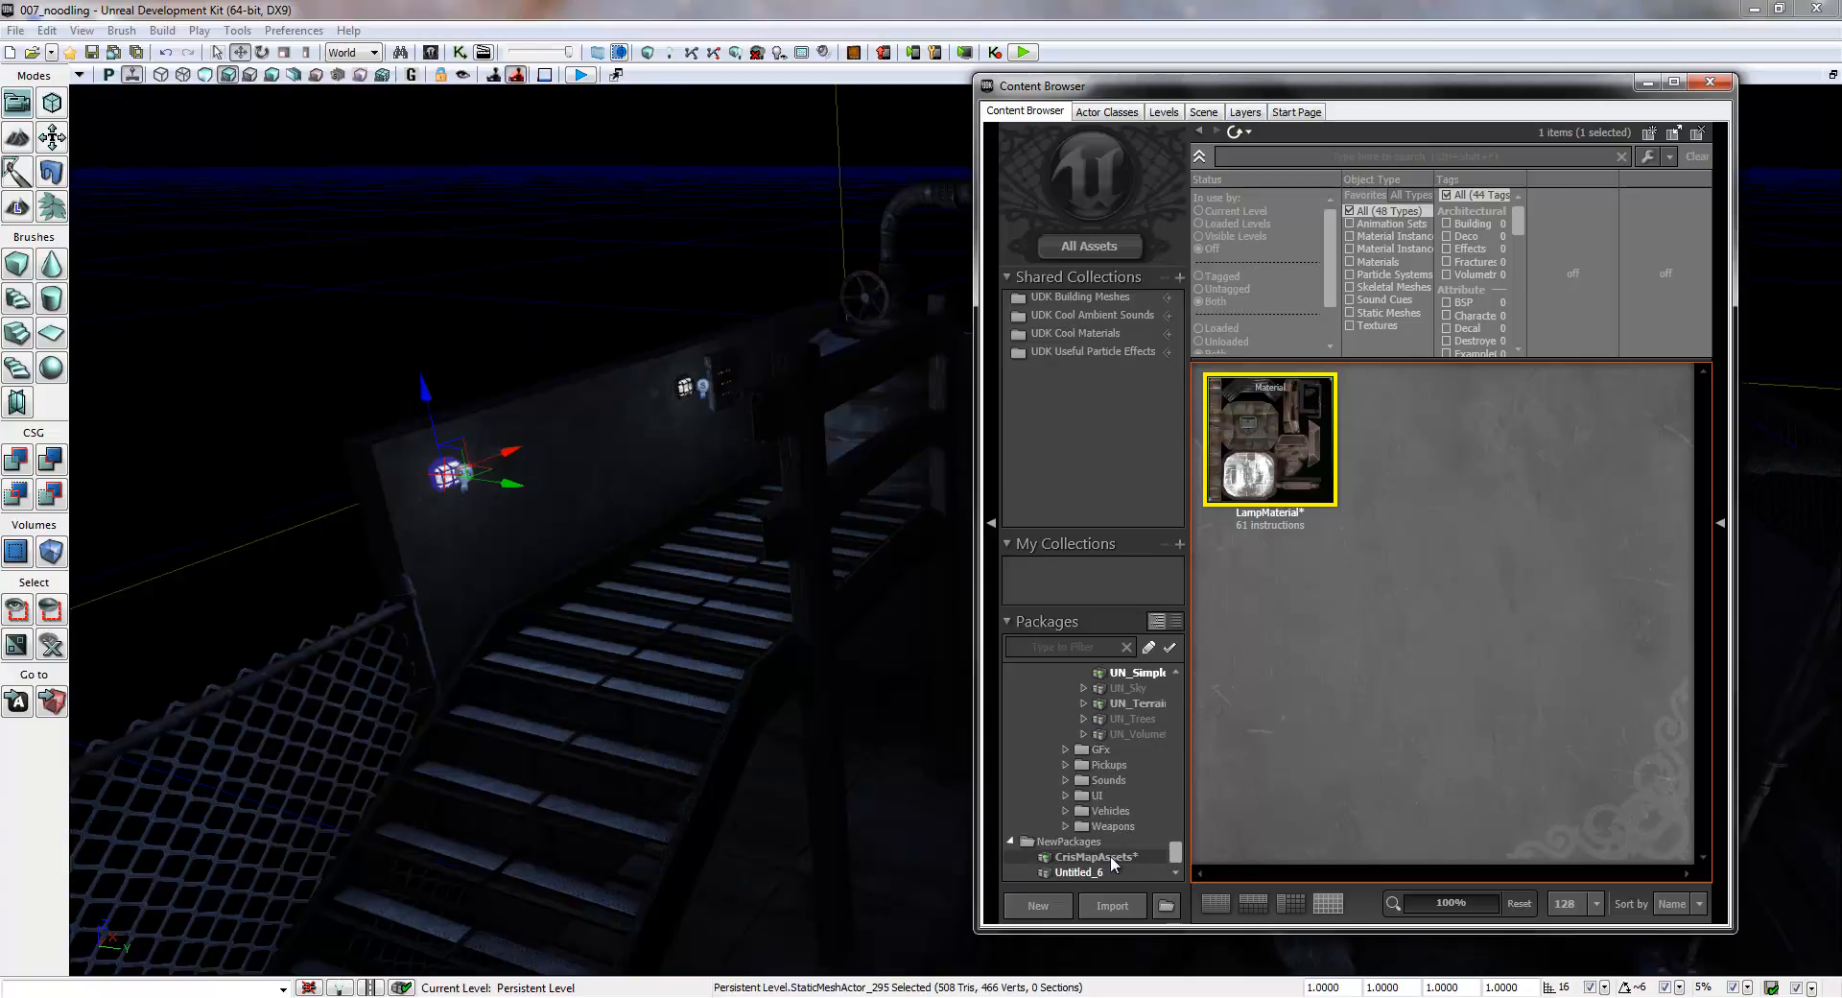
left_click(1109, 855)
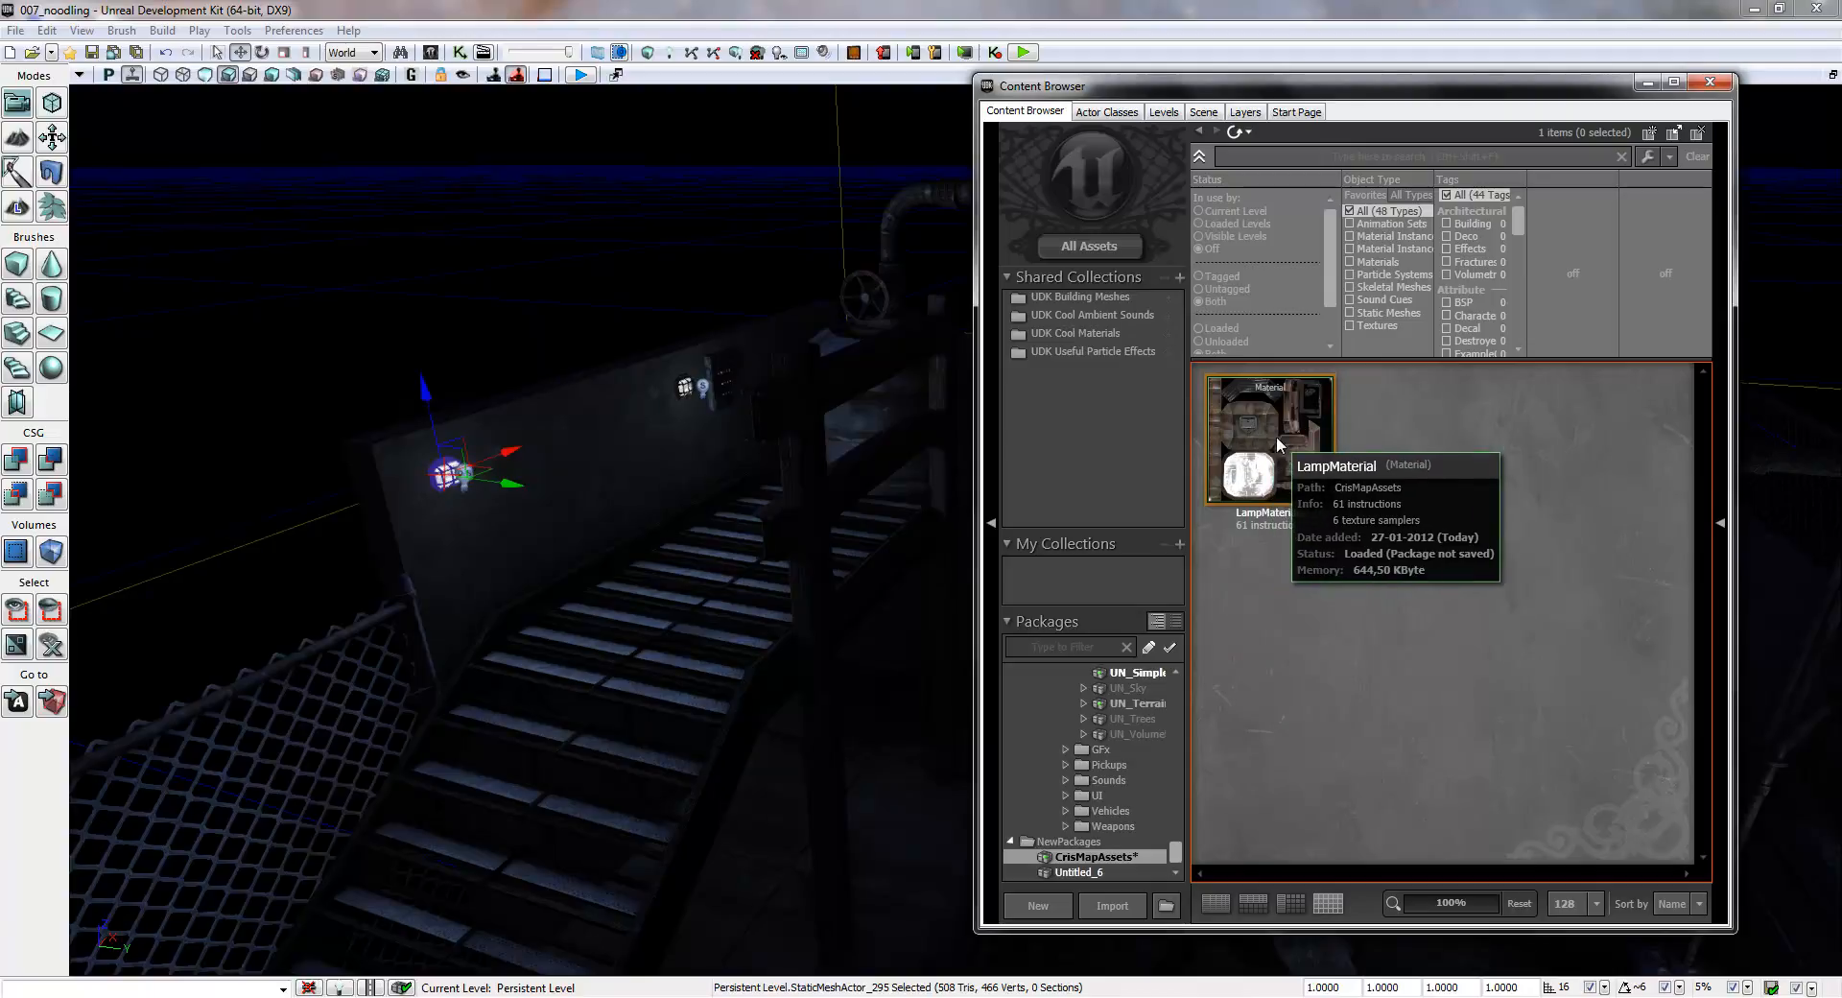
right_click(1119, 861)
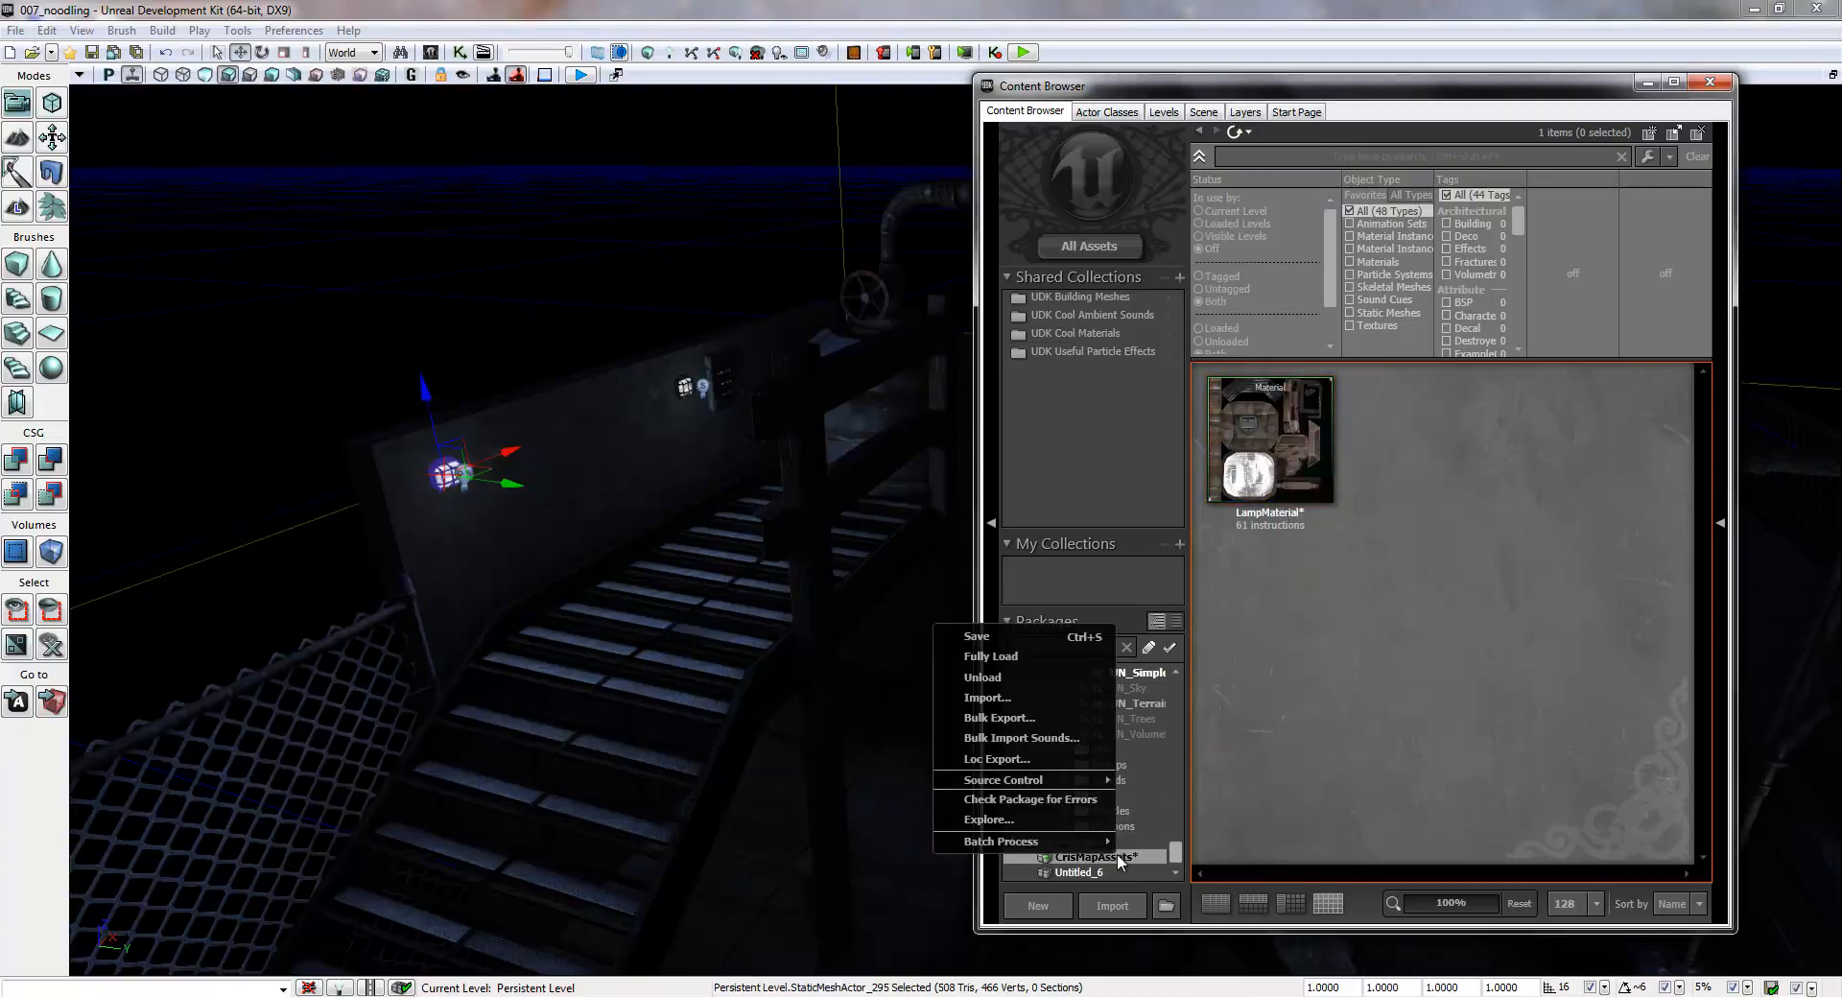
left_click(1004, 639)
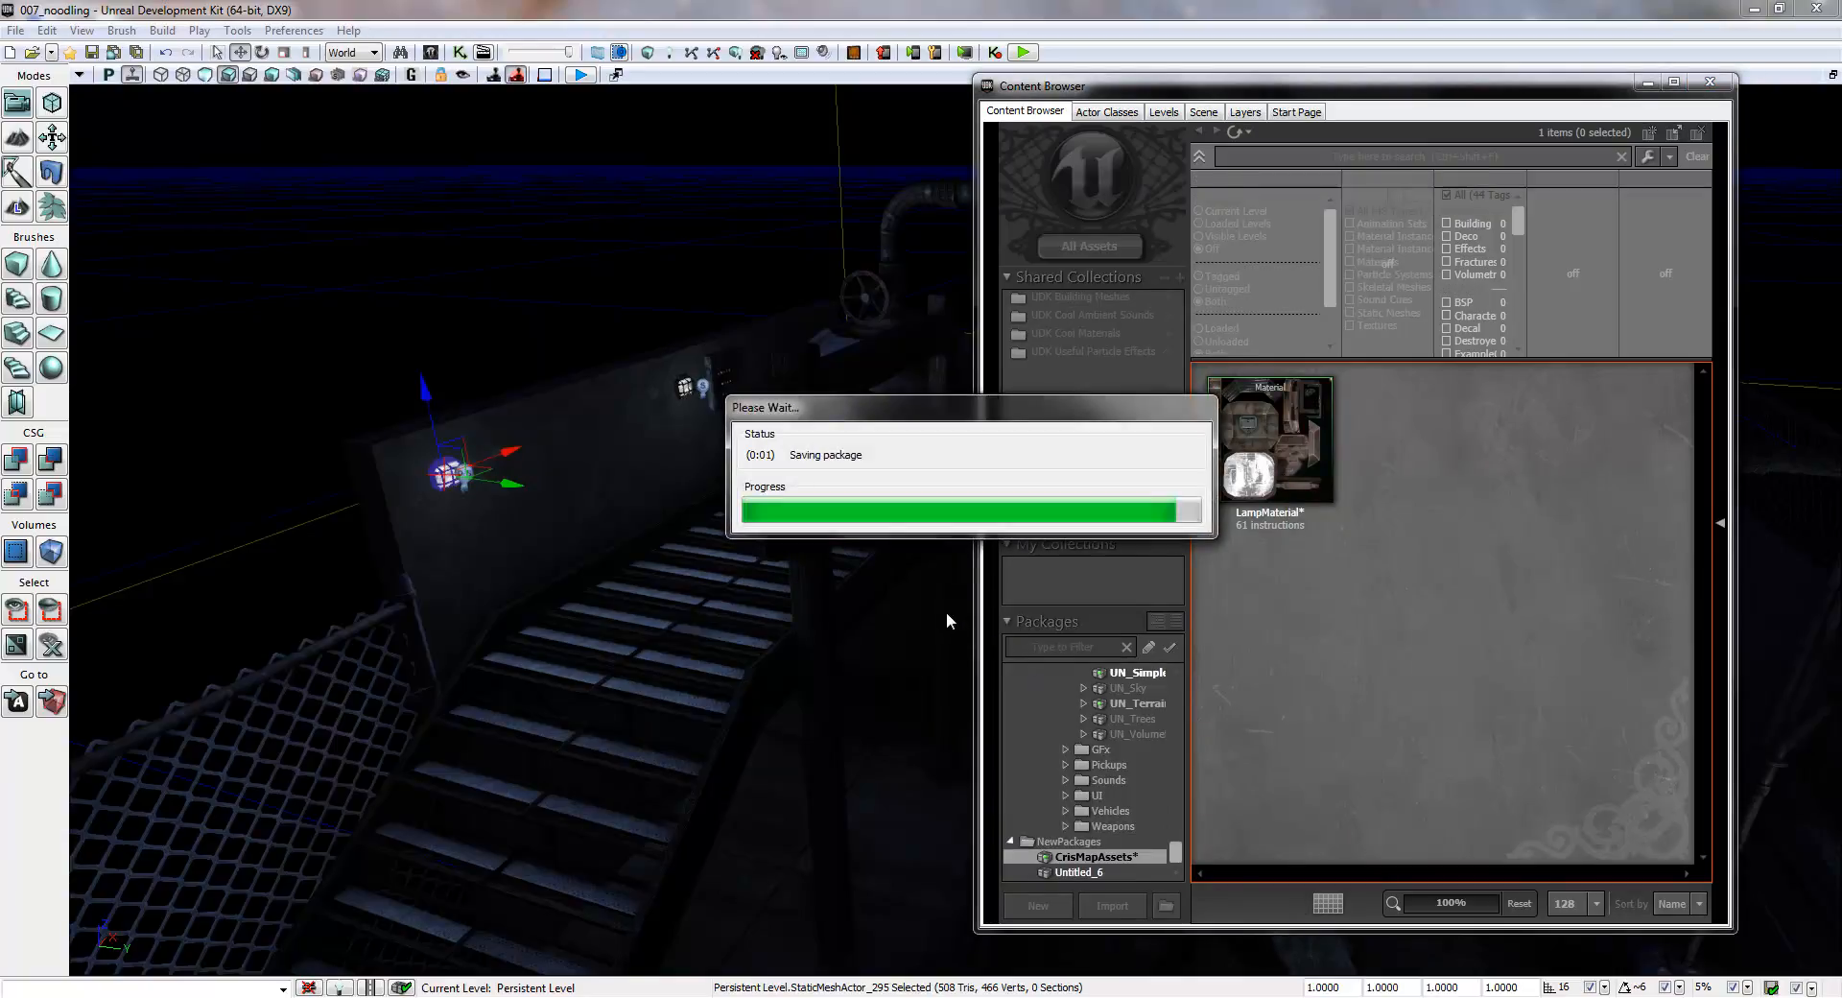
left_click_drag(1172, 856, 1182, 704)
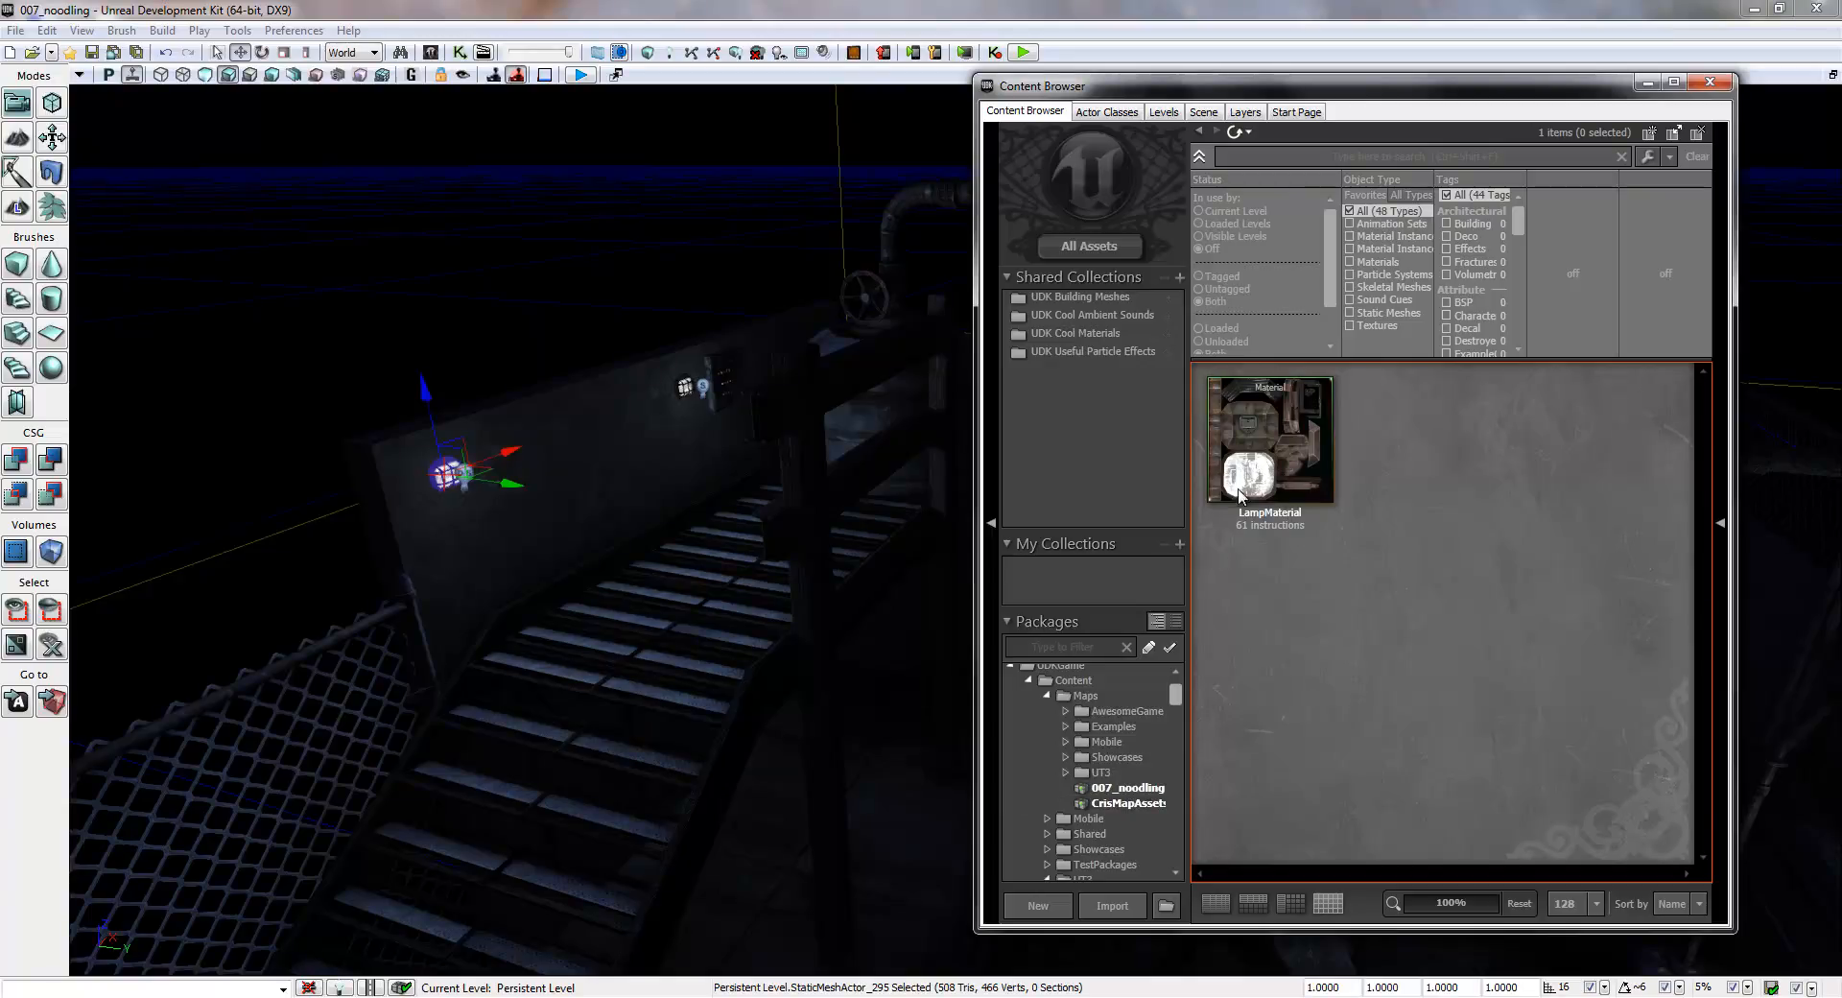
- Open LampMaterial in a maximized Material Editor and bring the nodes feeding its Emissive input into view
left_click(1259, 460)
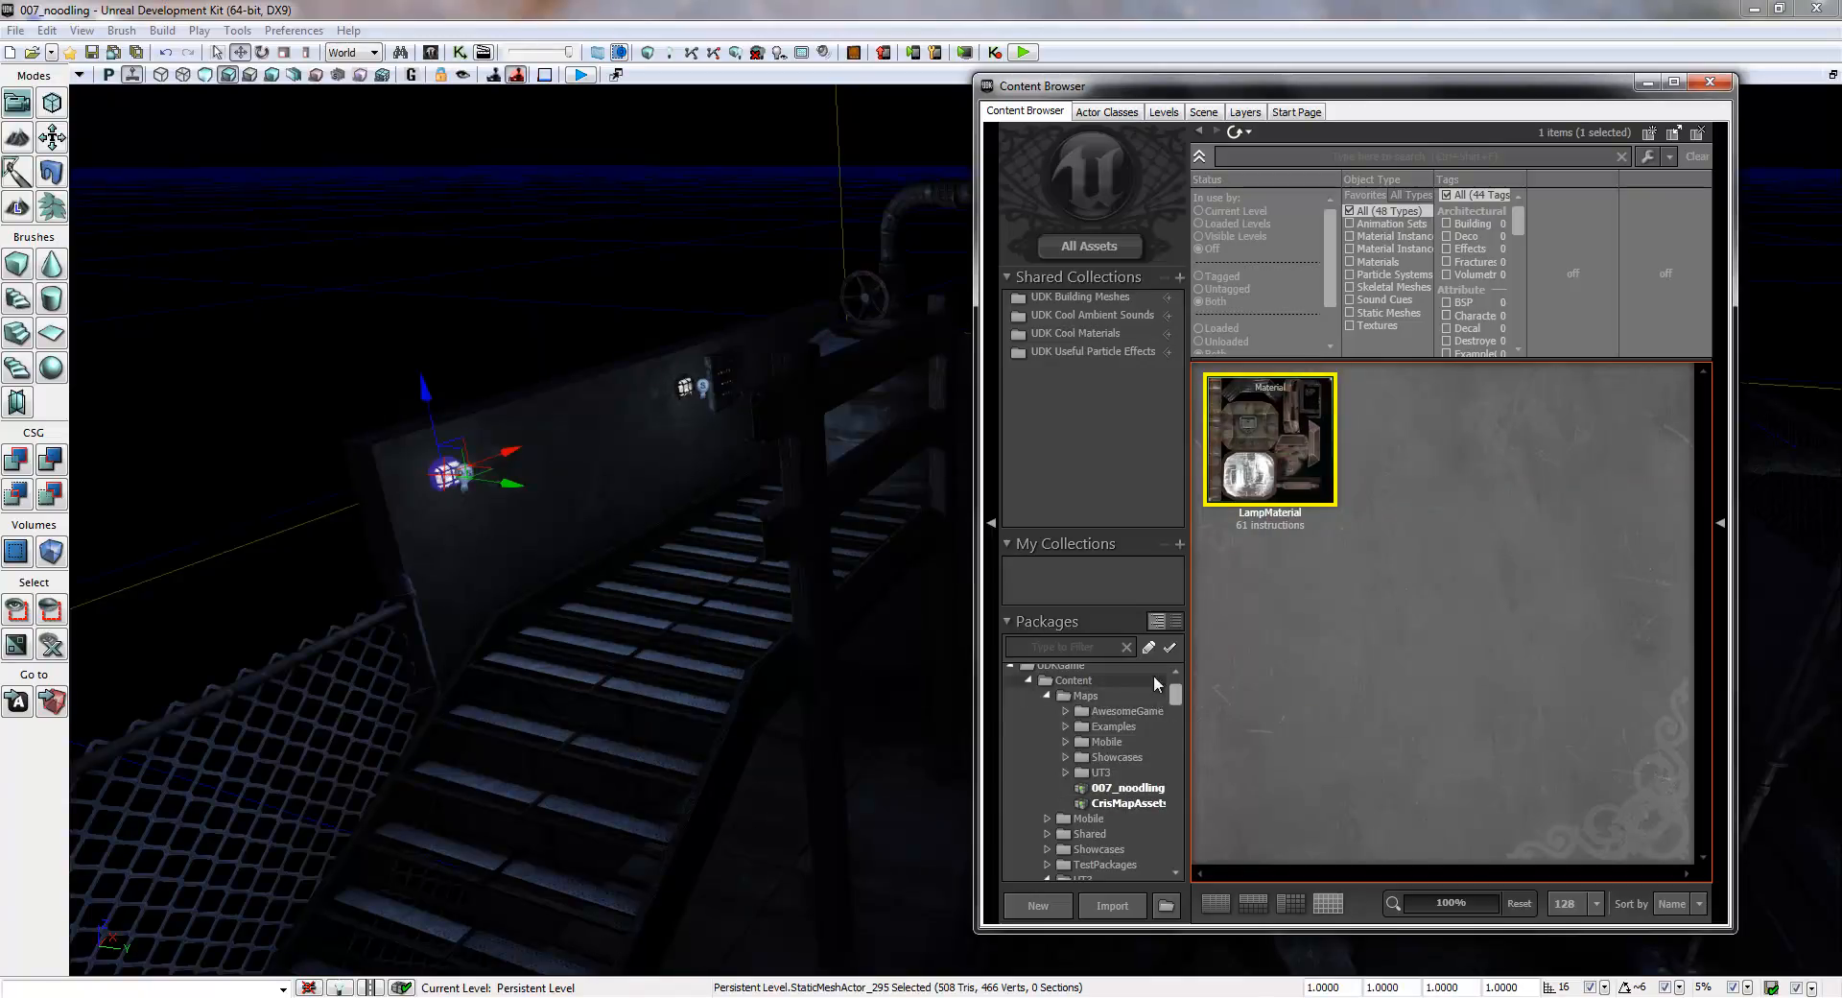
mouse_move(1272, 443)
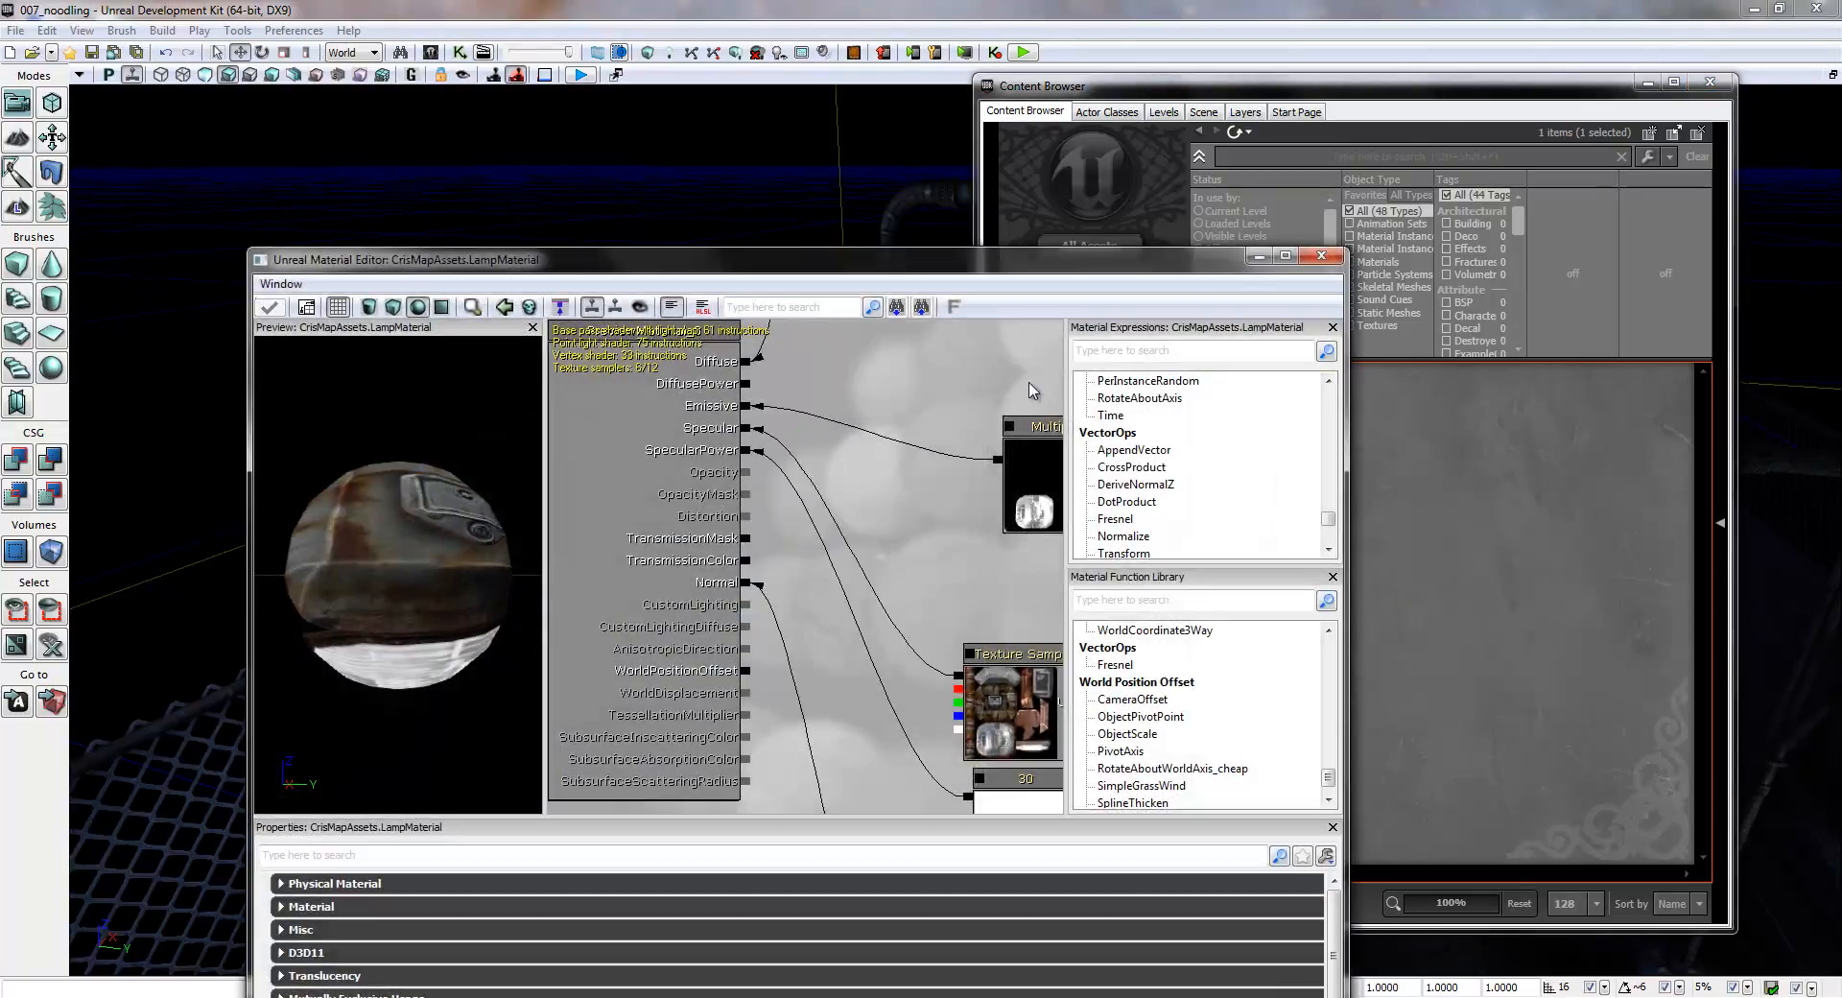
left_click_drag(932, 273, 806, 118)
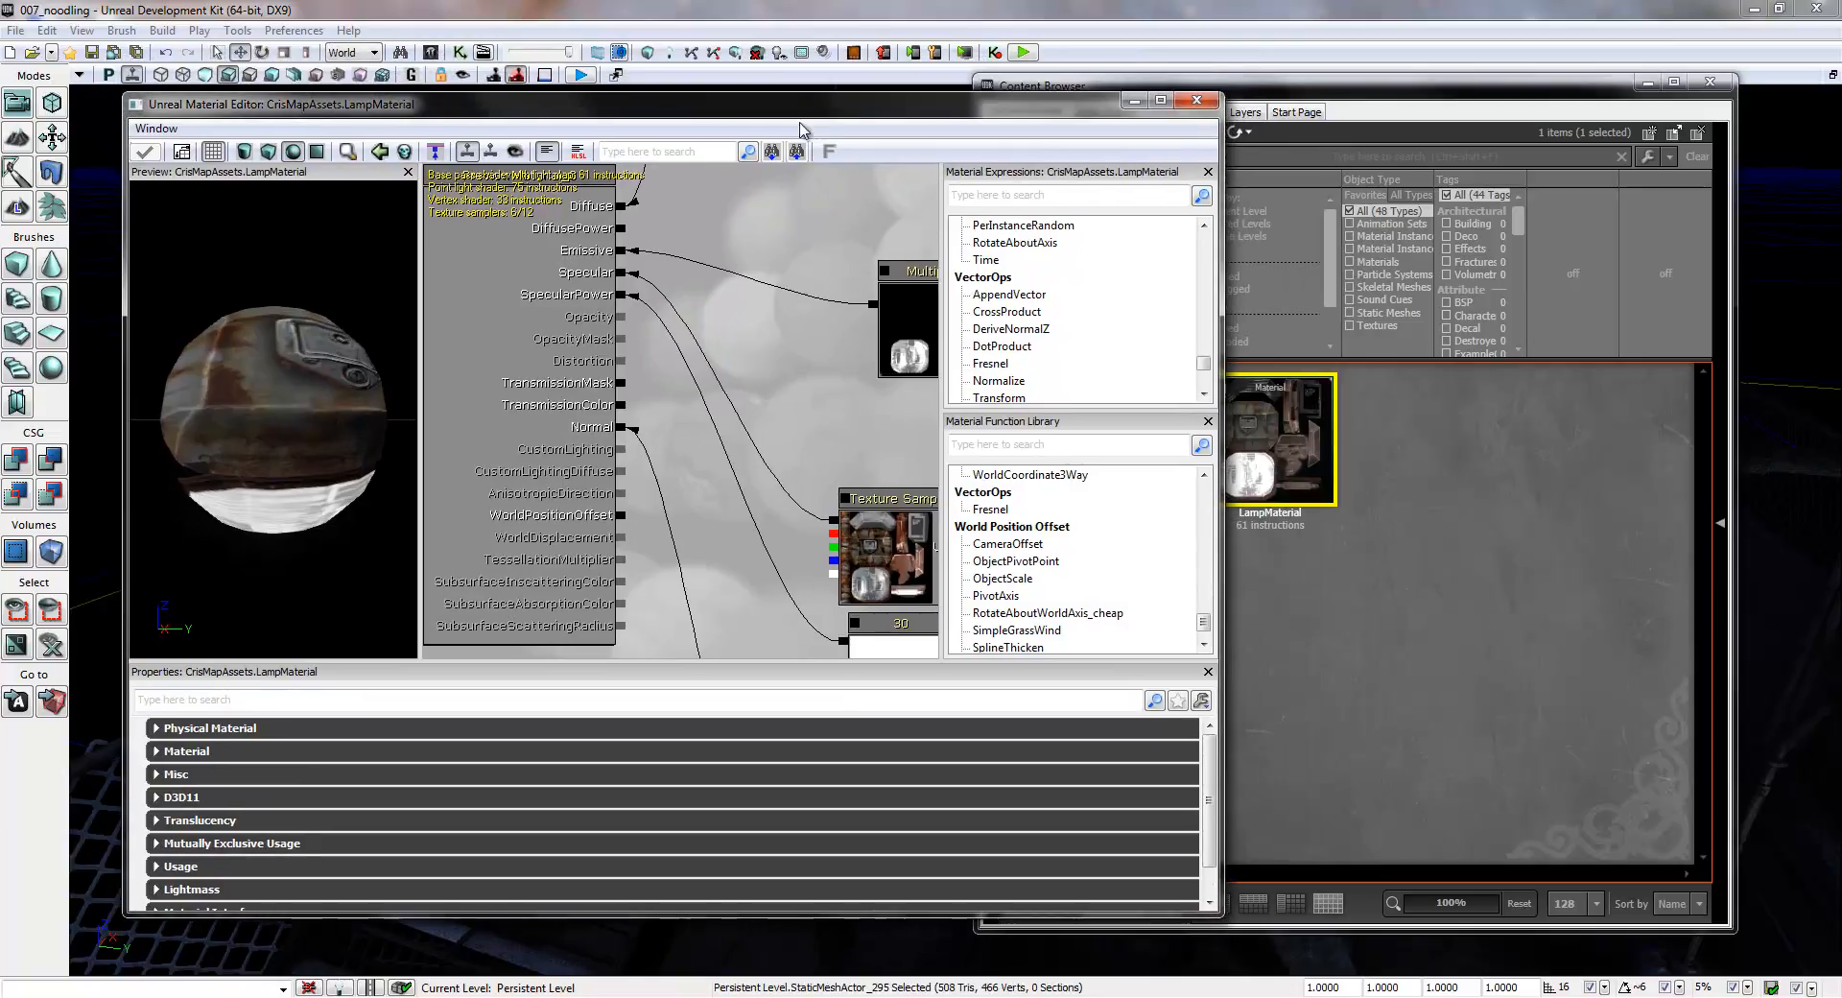
left_click(1161, 100)
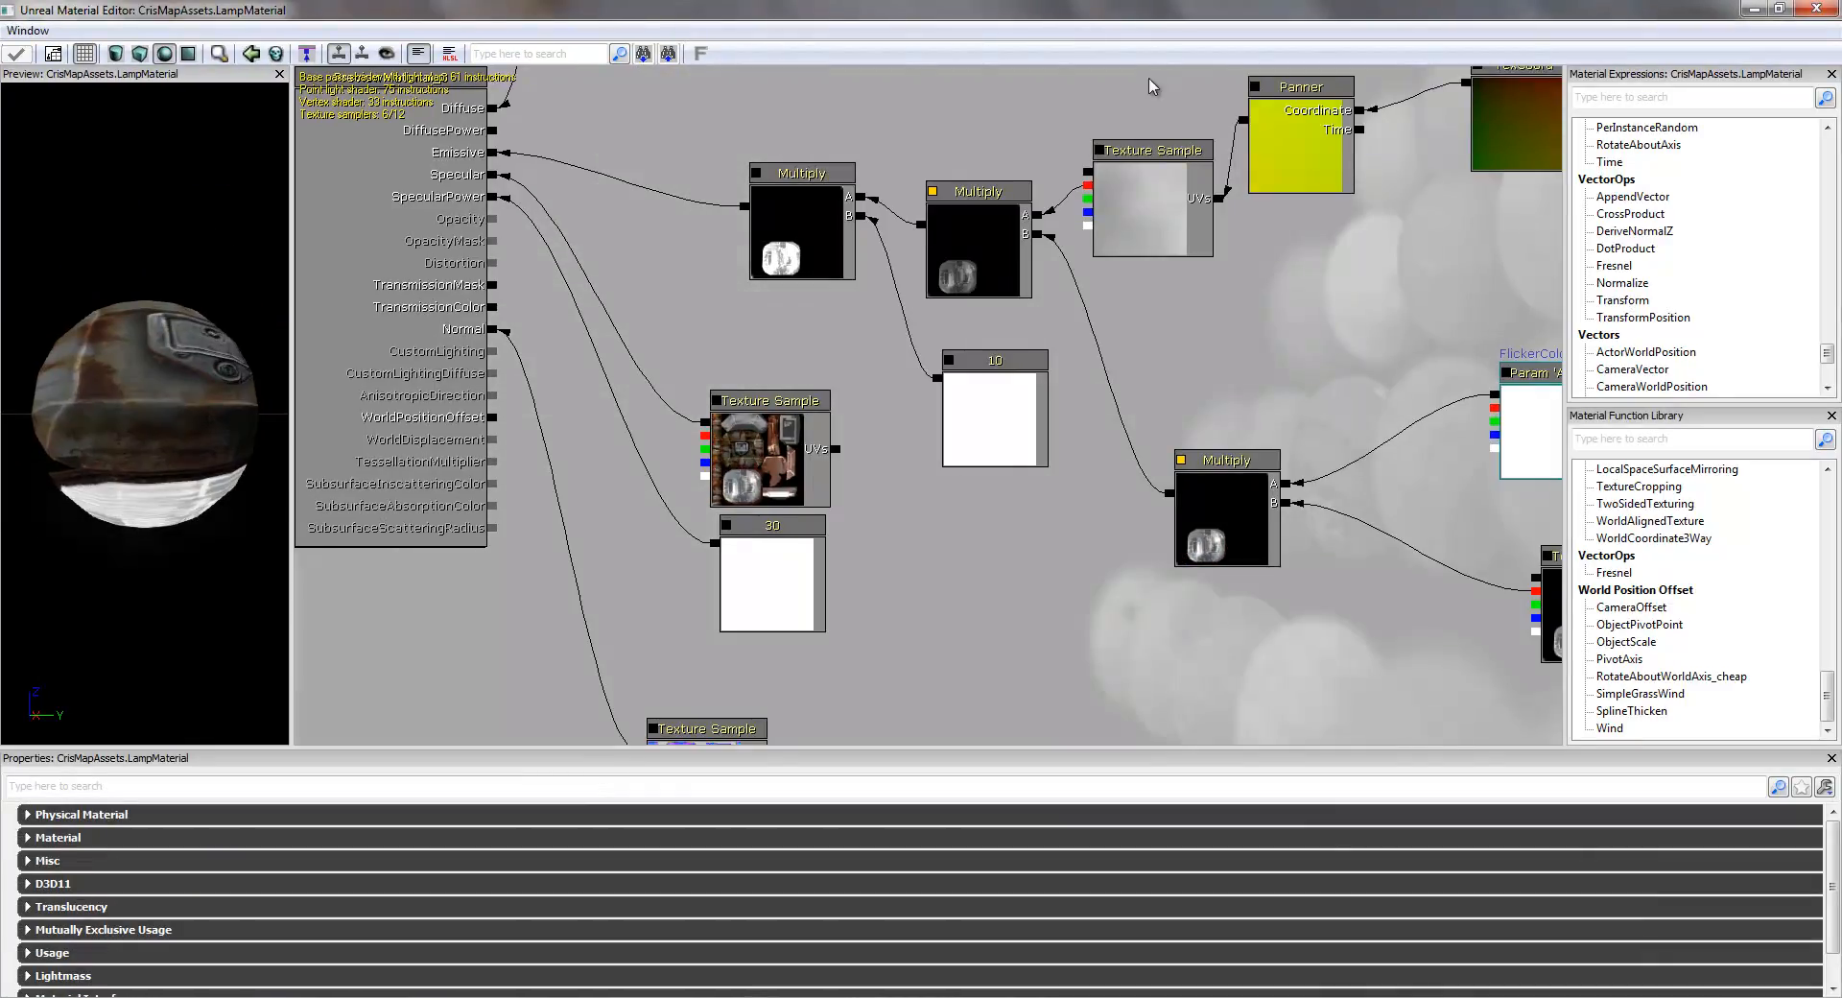
left_click_drag(1348, 293, 1014, 433)
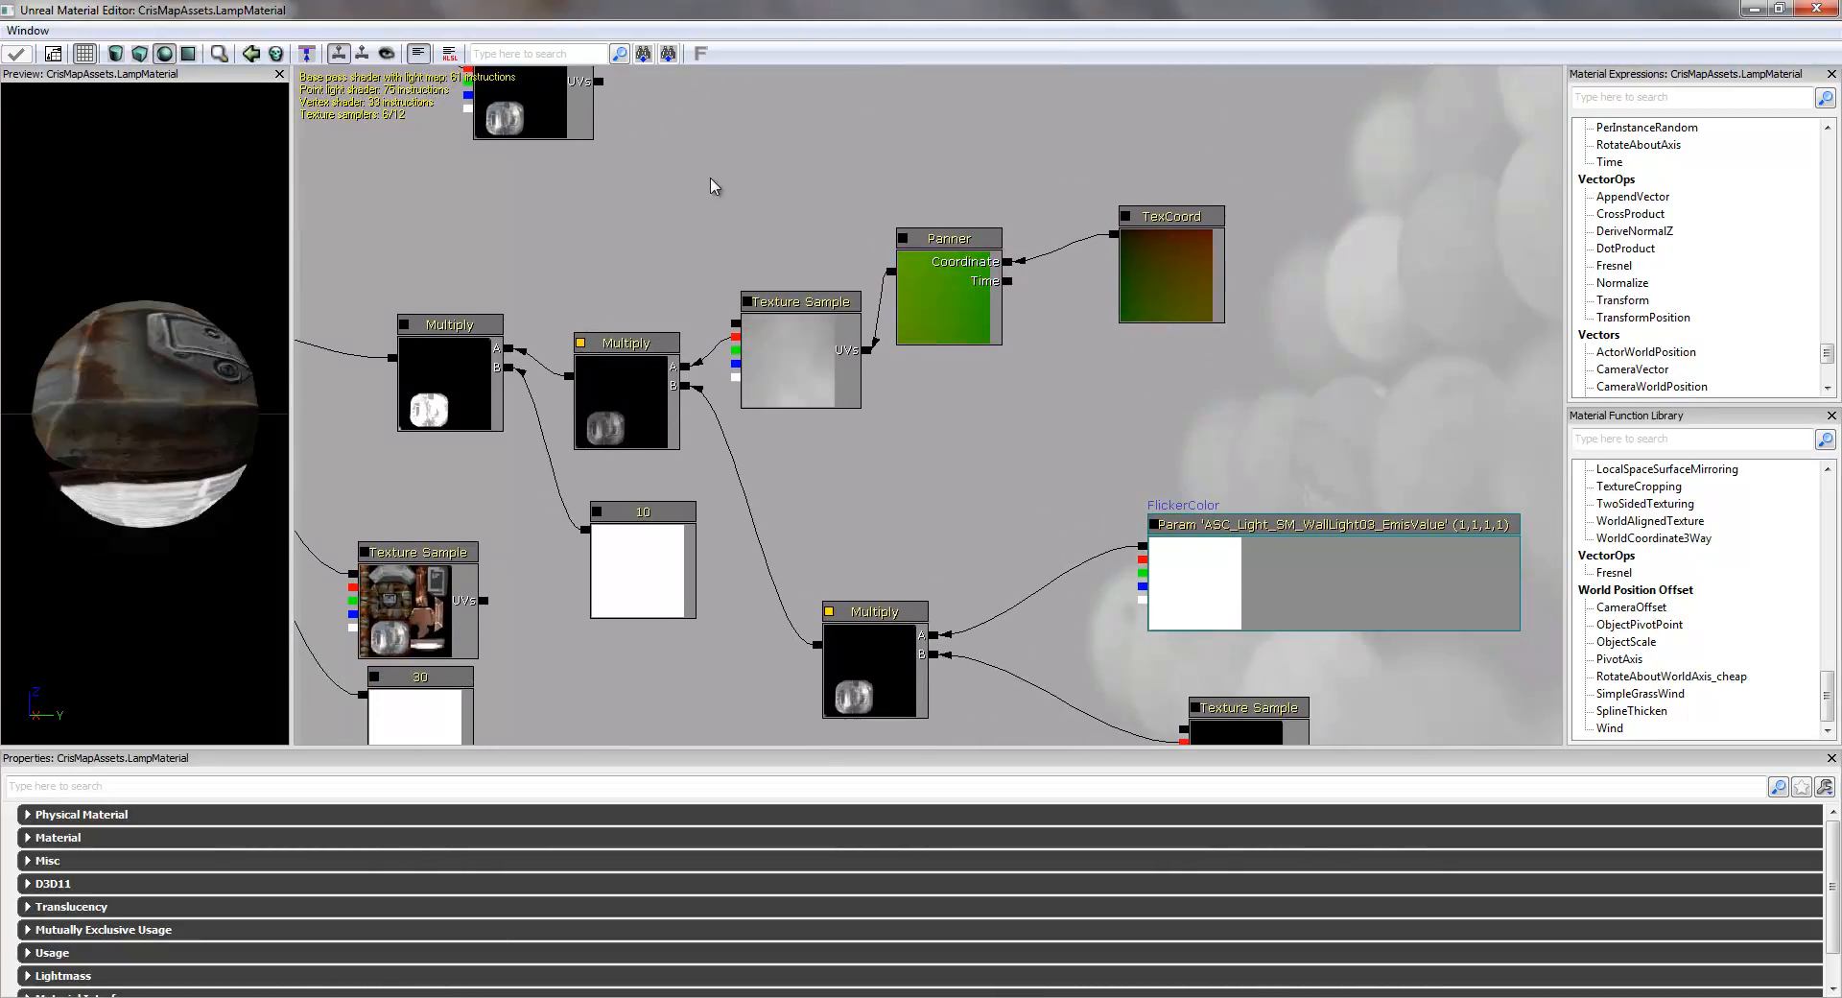
- Delete the TexCoord, Panner and flicker Texture Sample nodes and the Multiply they feed
left_click_drag(704, 144, 1343, 466, "ctrl+alt")
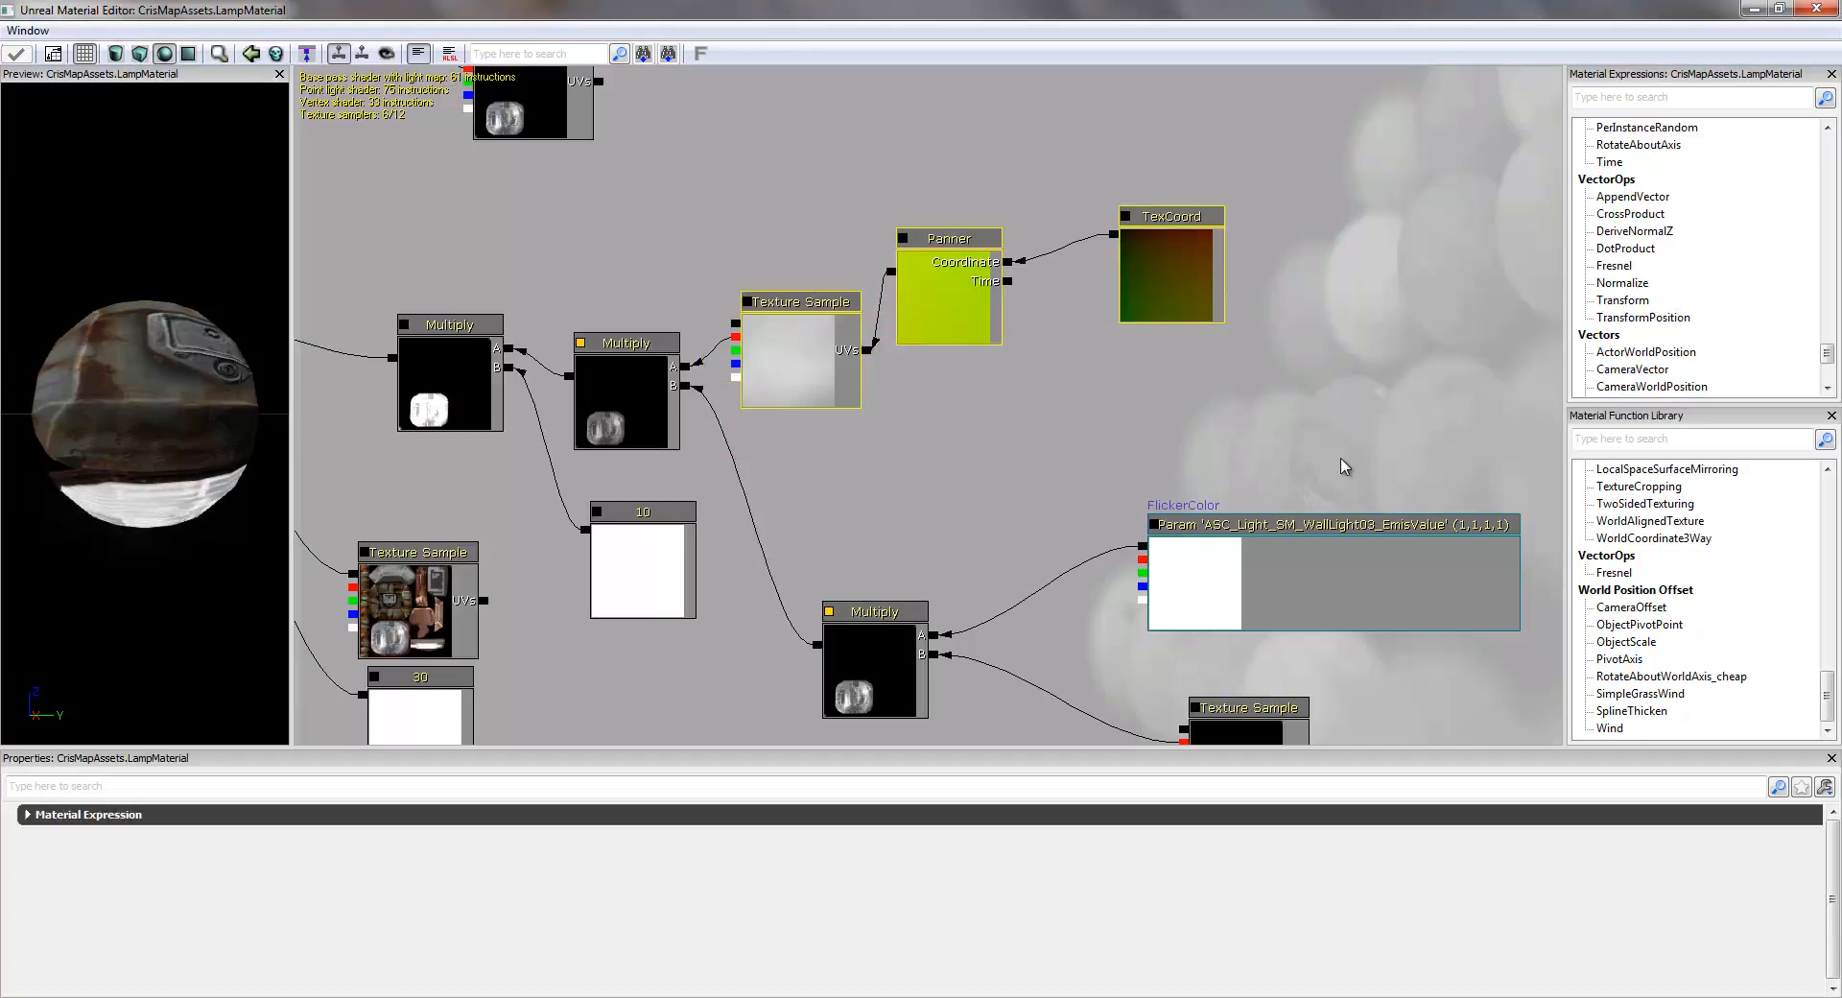
left_click(797, 365)
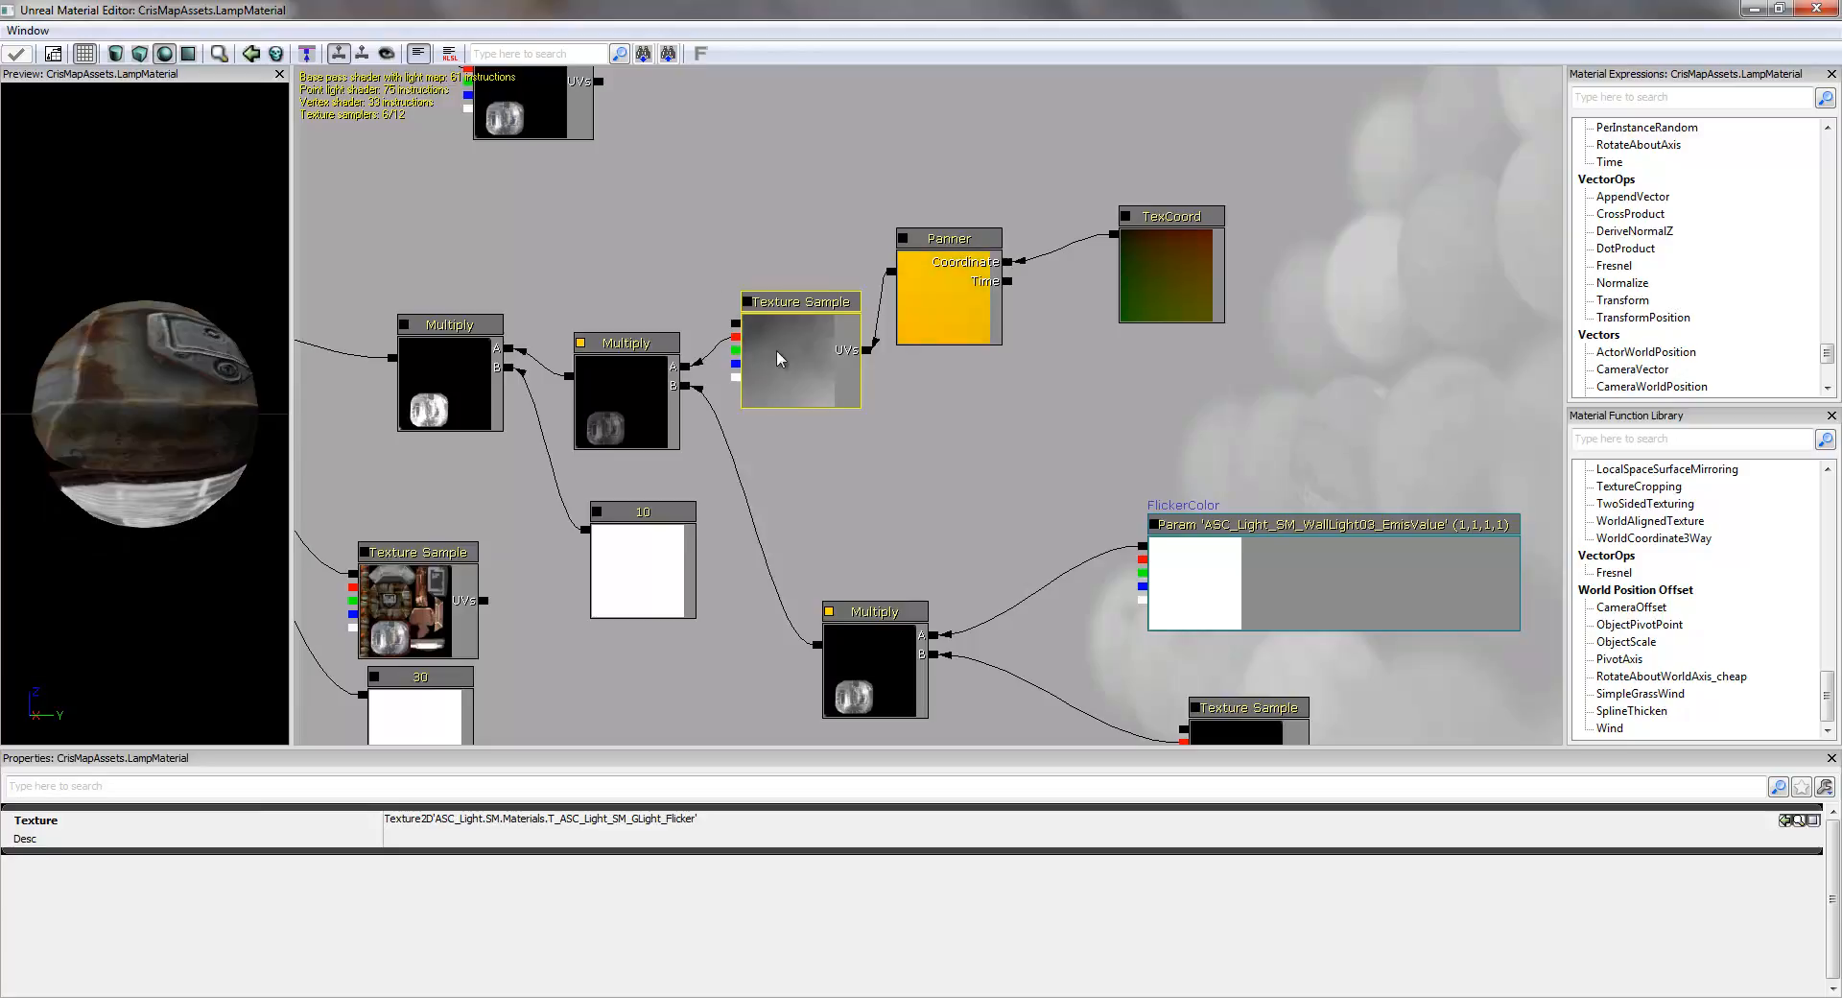
left_click(1182, 242)
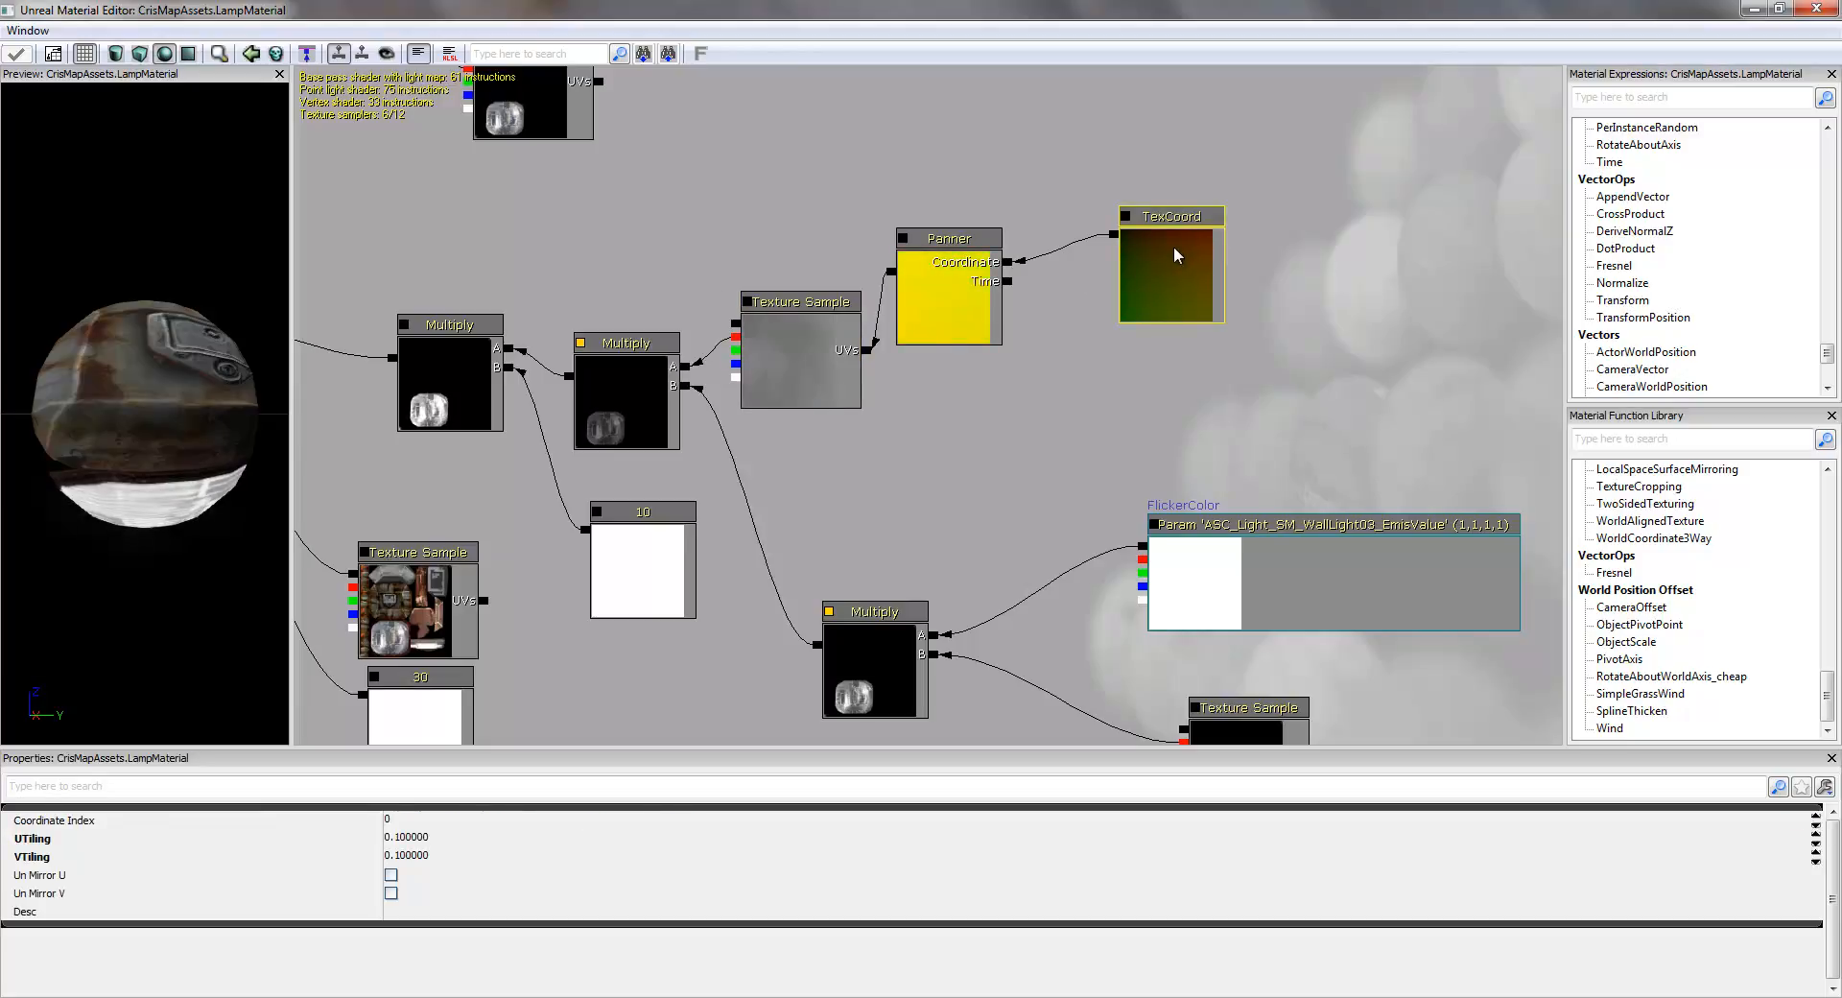
key("Delete")
left_click(955, 293)
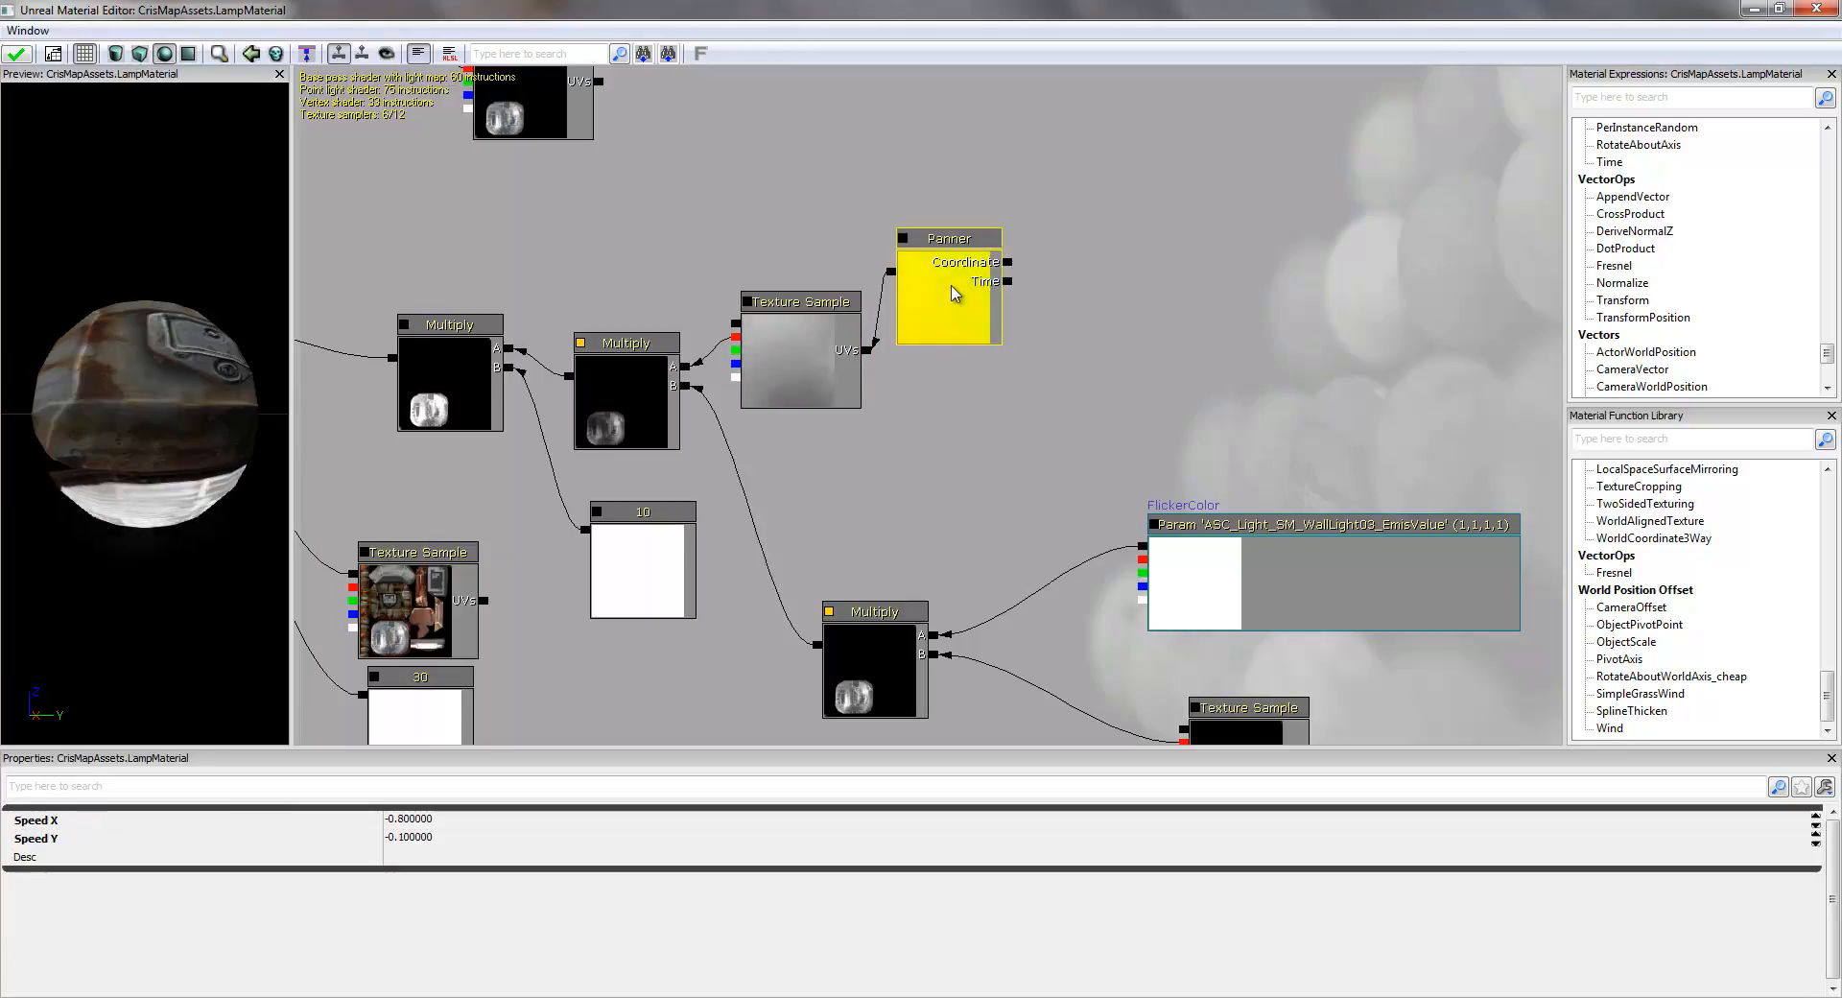
key("Delete")
left_click(818, 350)
key("Delete")
left_click(613, 394)
key("Delete")
- Wire the FlickerColor Multiply into input A of the Multiply that uses the constant 10, and apply the material changes
left_click_drag(787, 621, 510, 348)
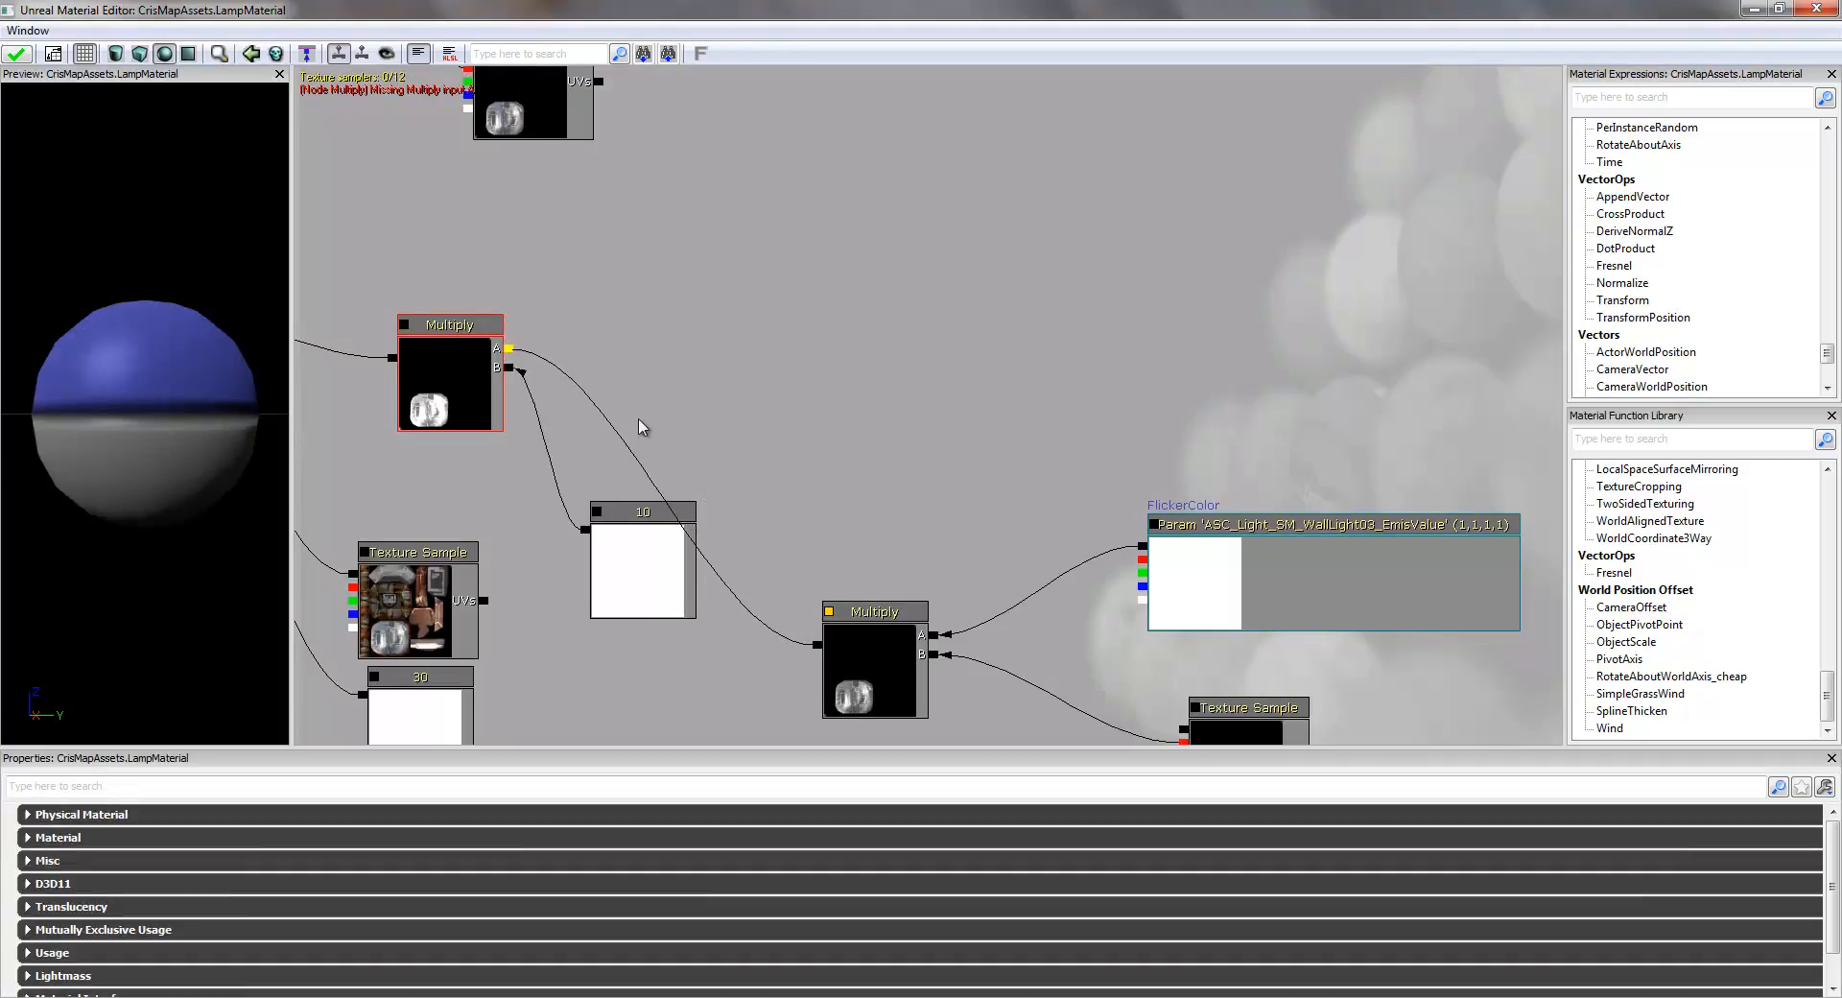
left_click_drag(876, 616, 946, 297)
left_click_drag(203, 452, 302, 407)
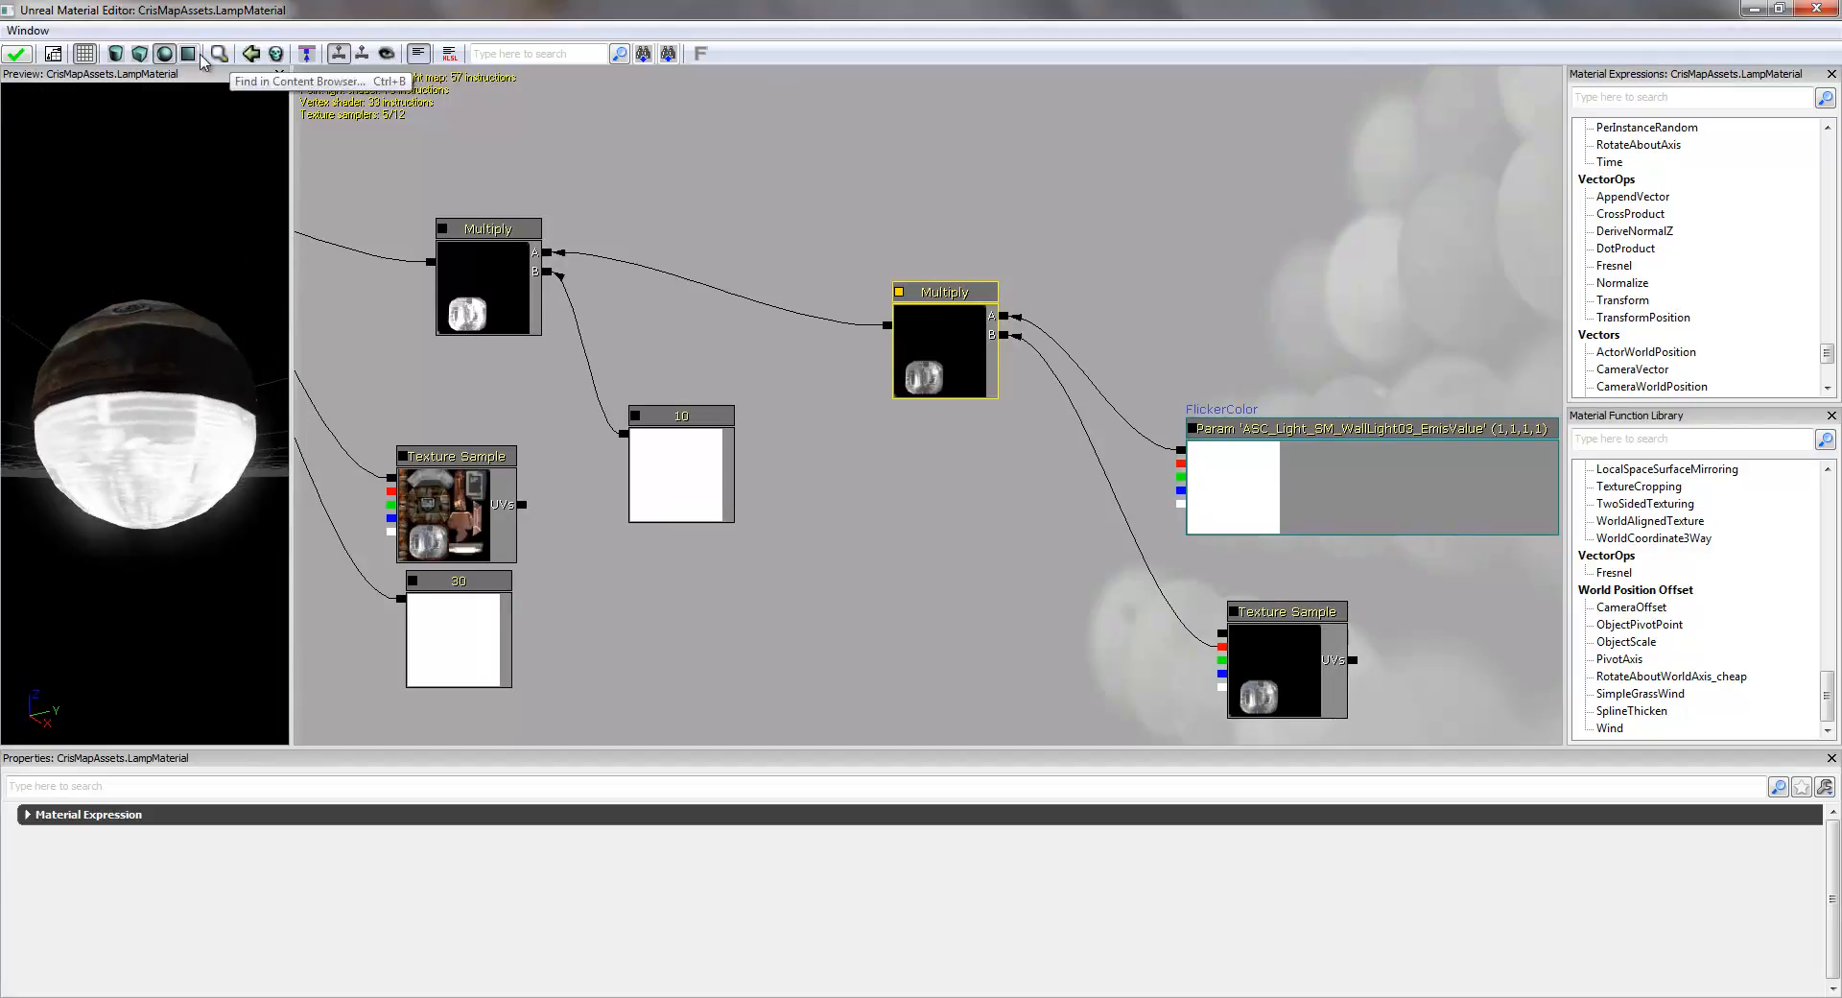
left_click(12, 58)
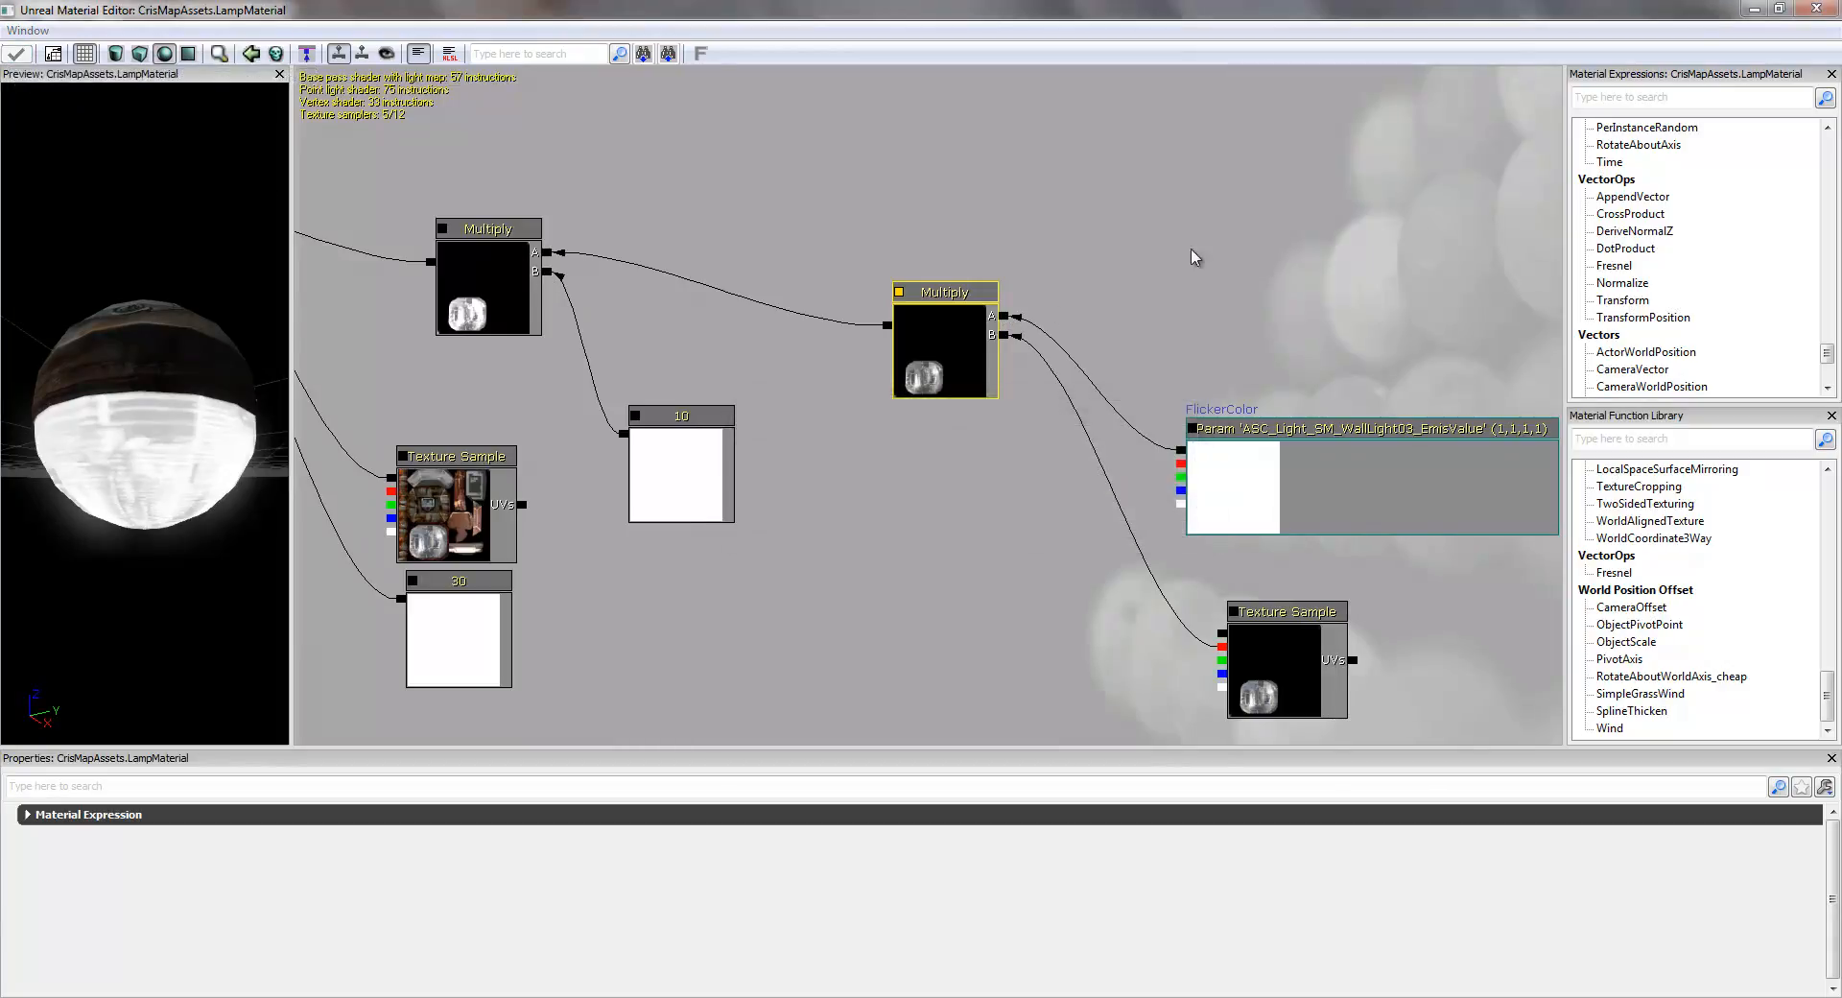
left_click(1815, 11)
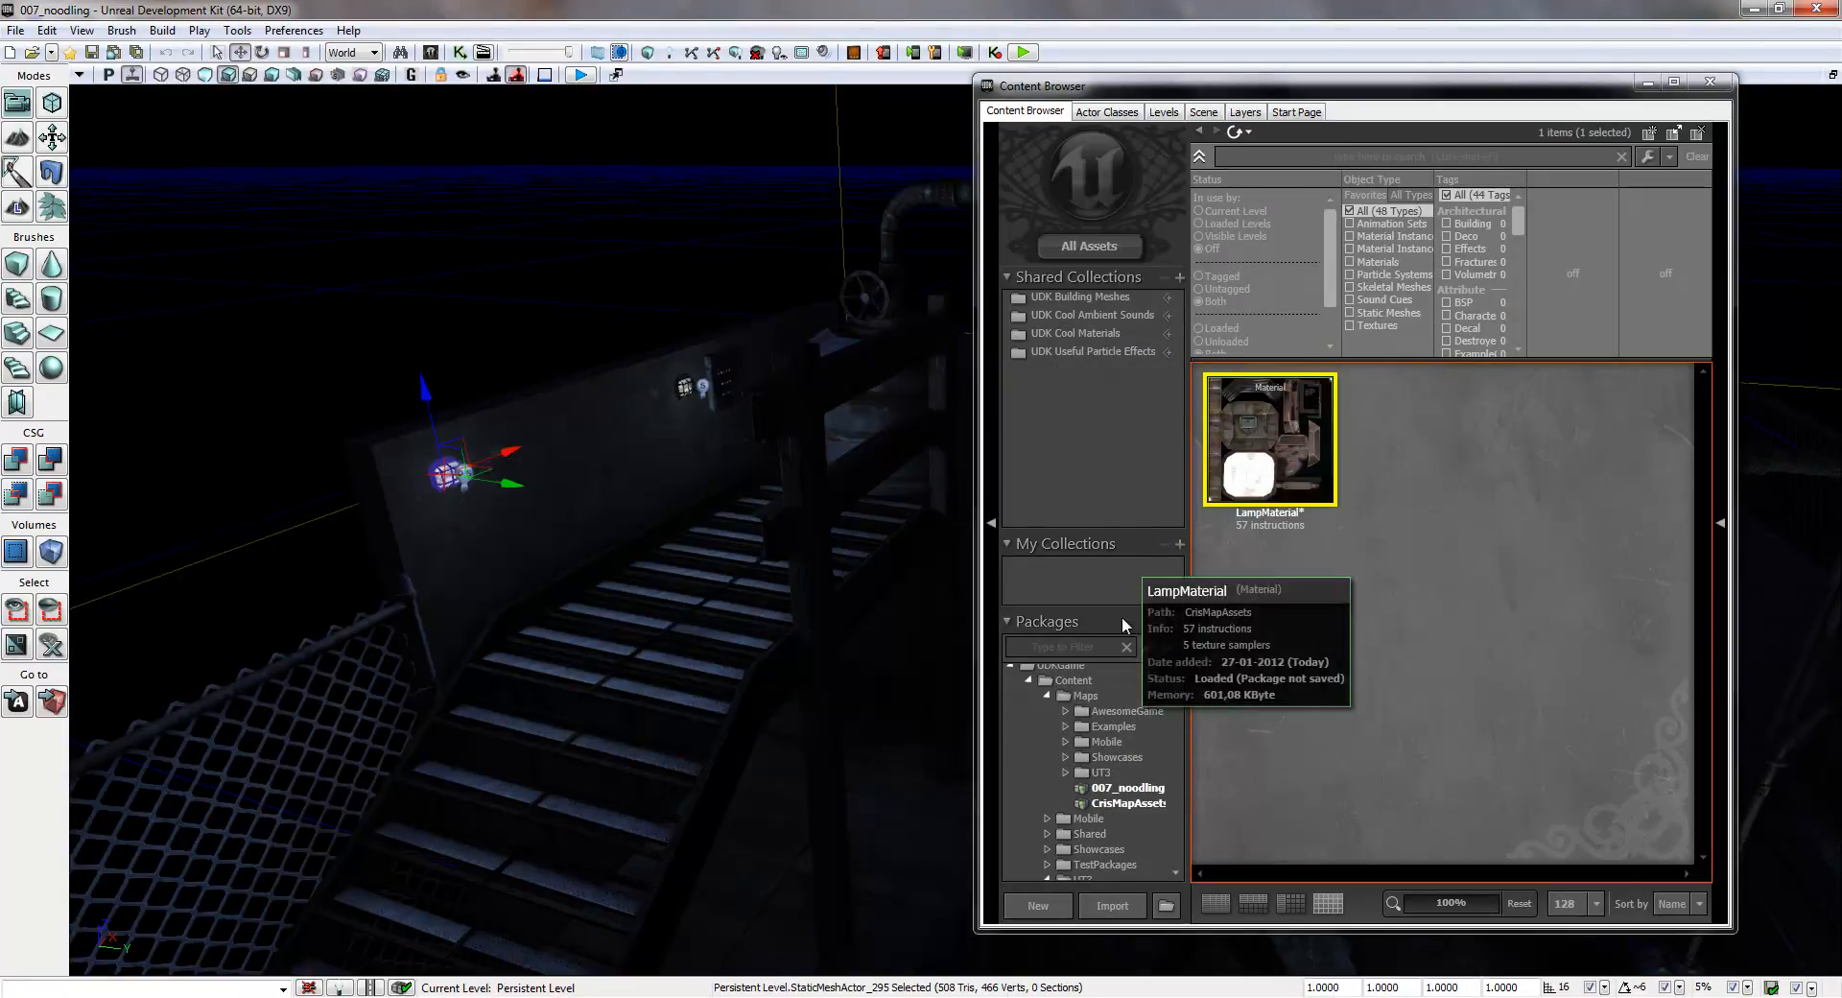
left_click_drag(1172, 703, 1185, 873)
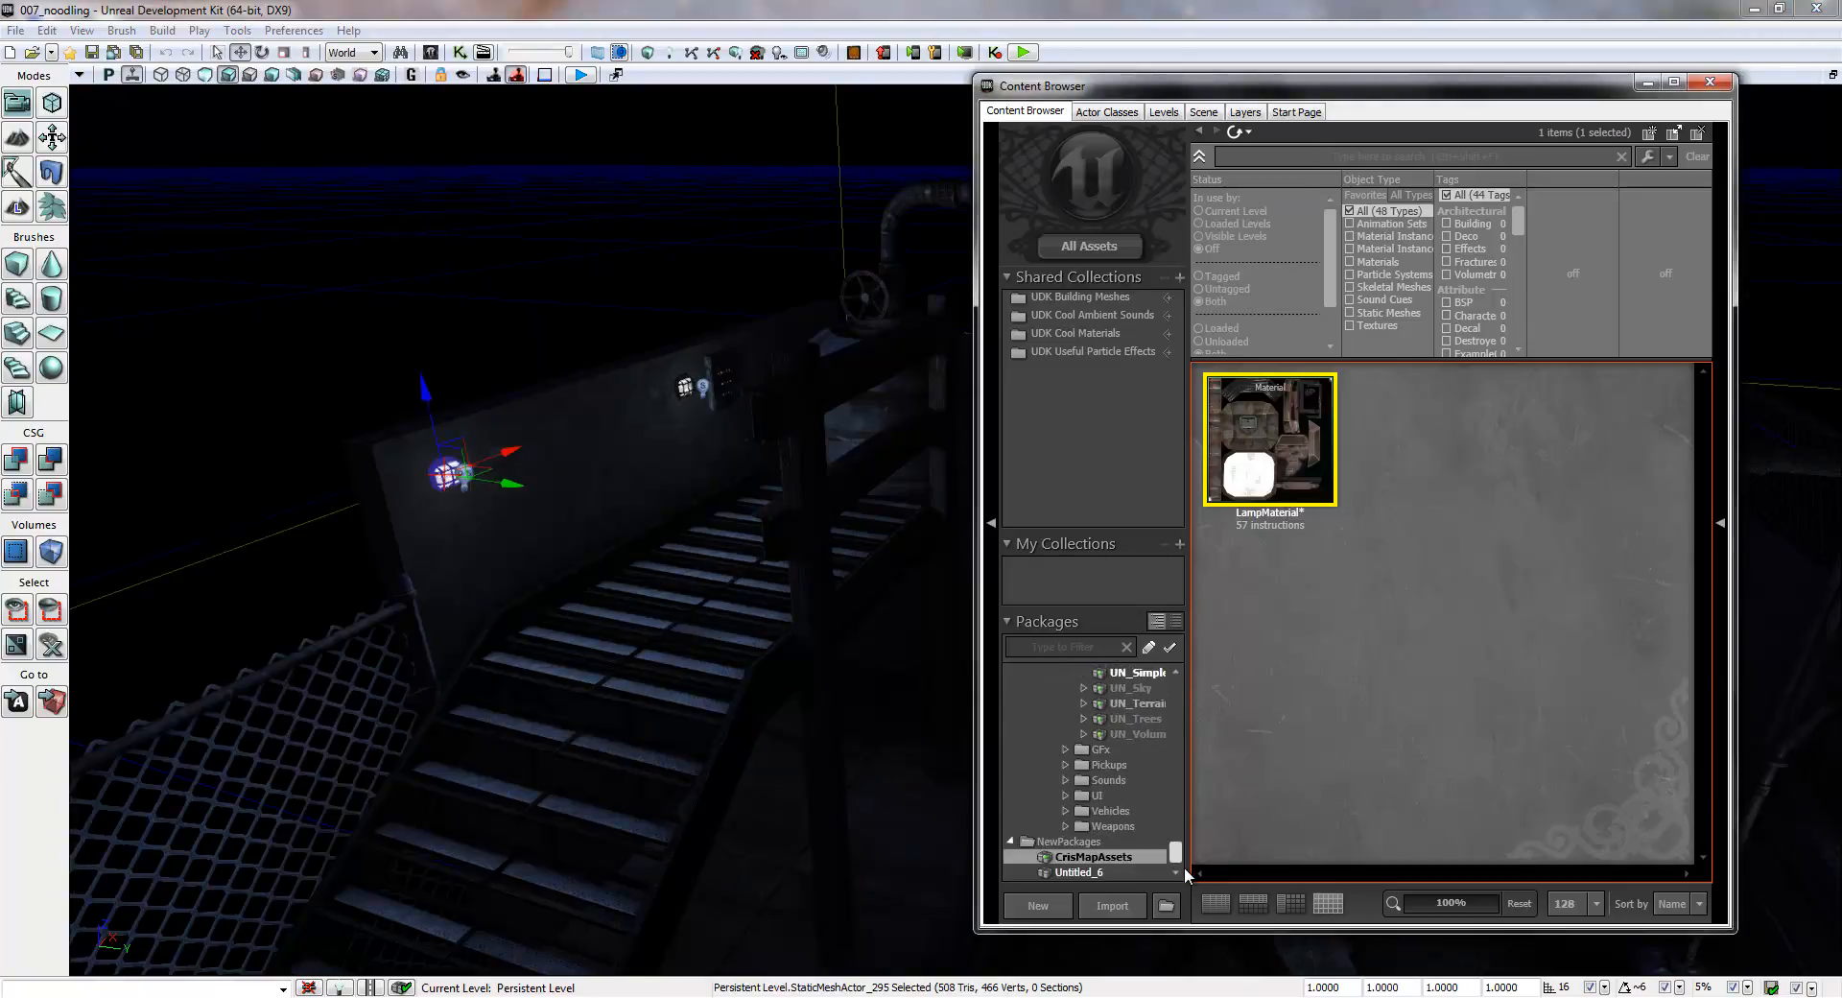
right_click(1294, 470)
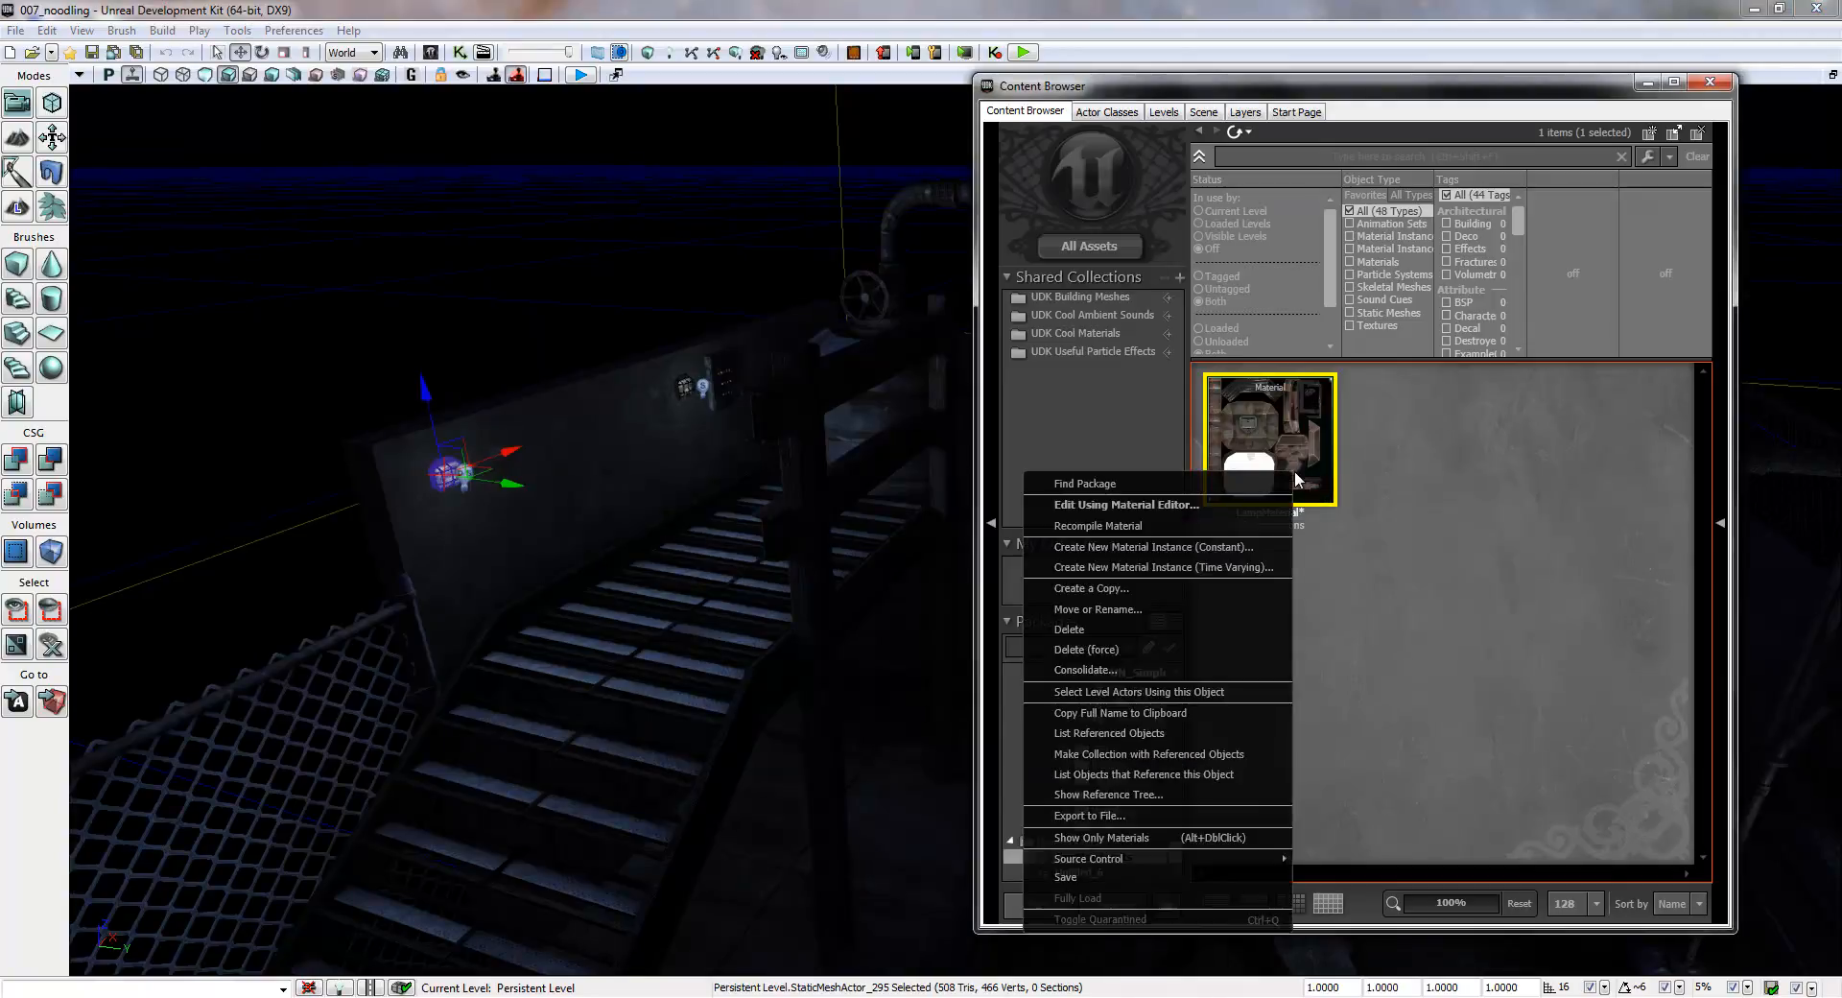
left_click(1449, 630)
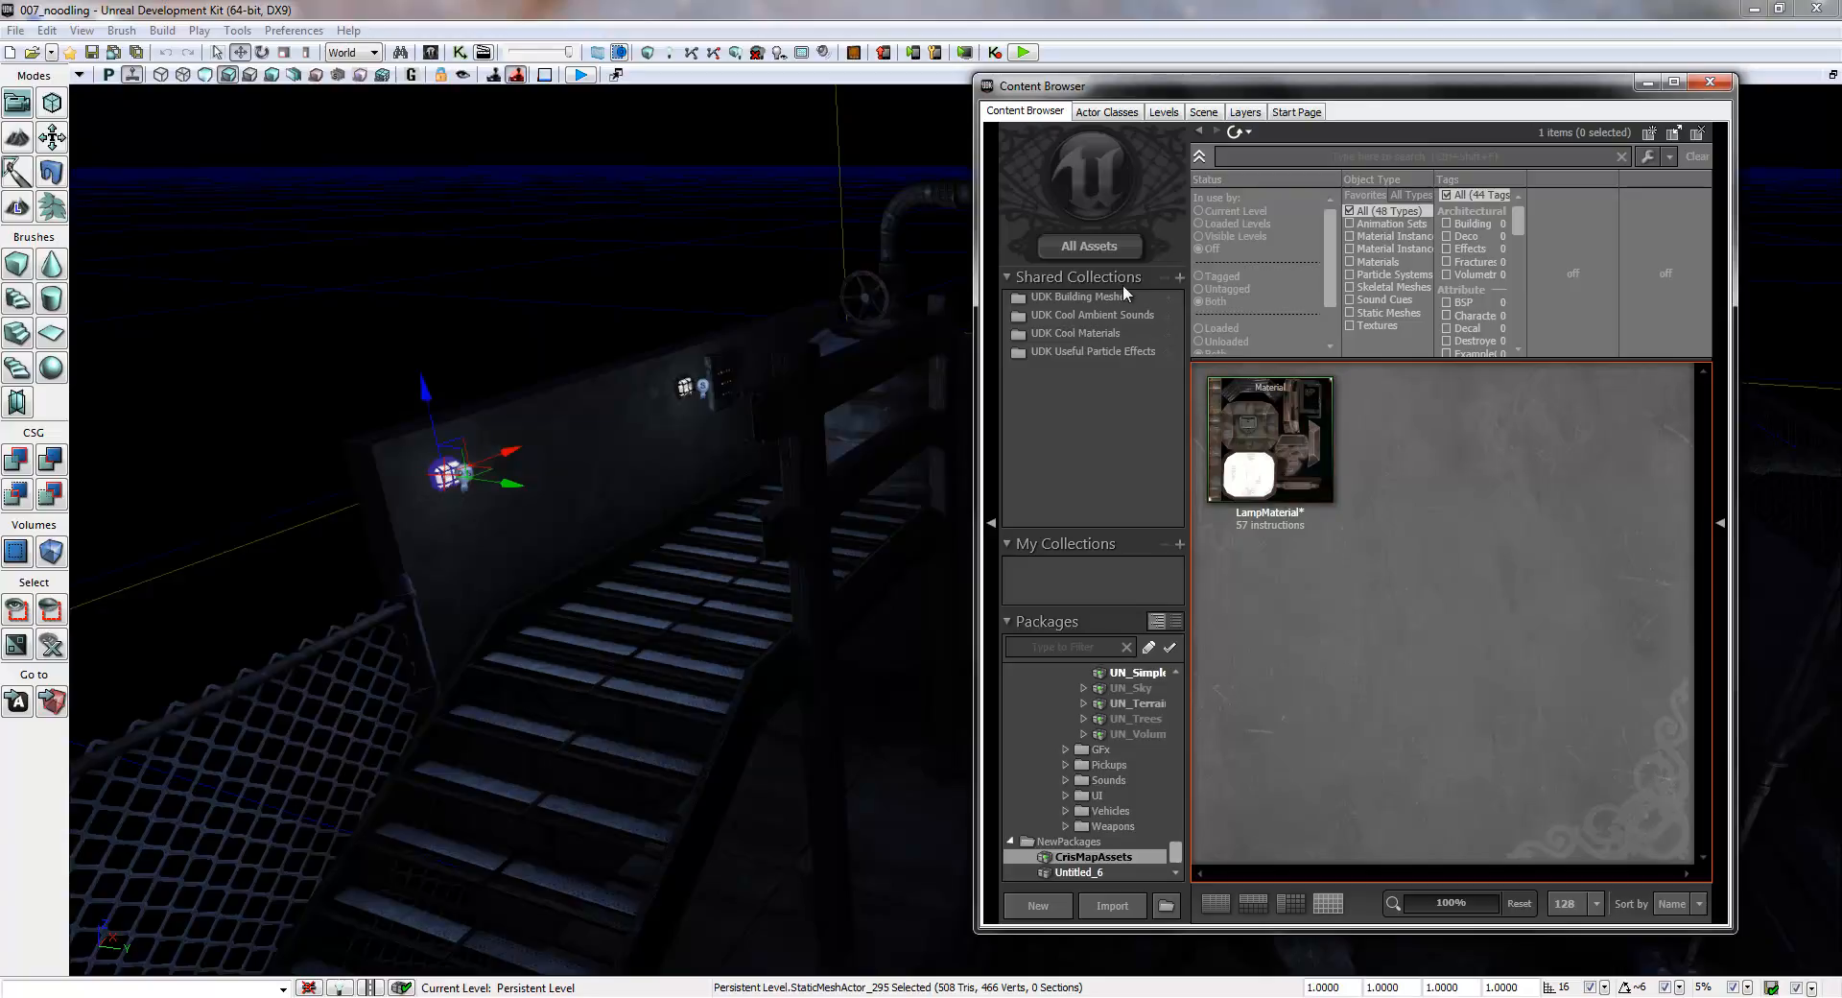
right_click_drag(842, 573, 913, 637)
right_click_drag(1424, 675, 831, 767)
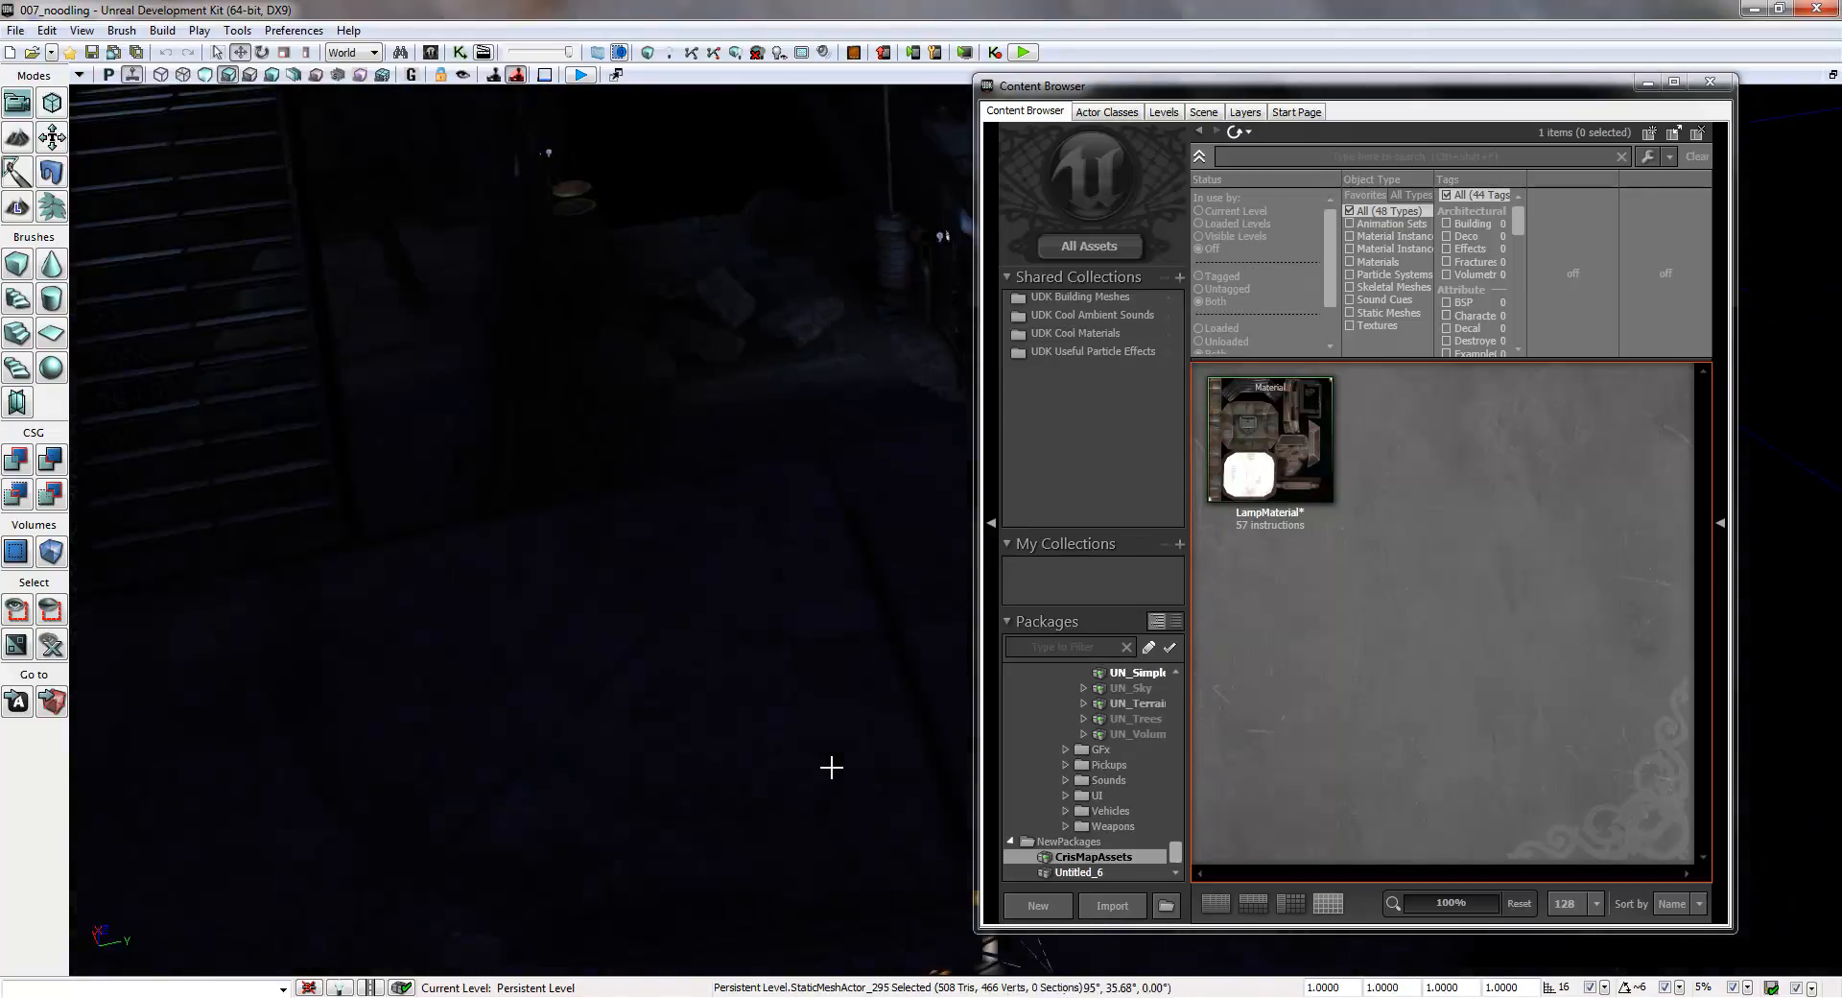
right_click_drag(827, 620, 894, 845)
right_click_drag(888, 725, 705, 624)
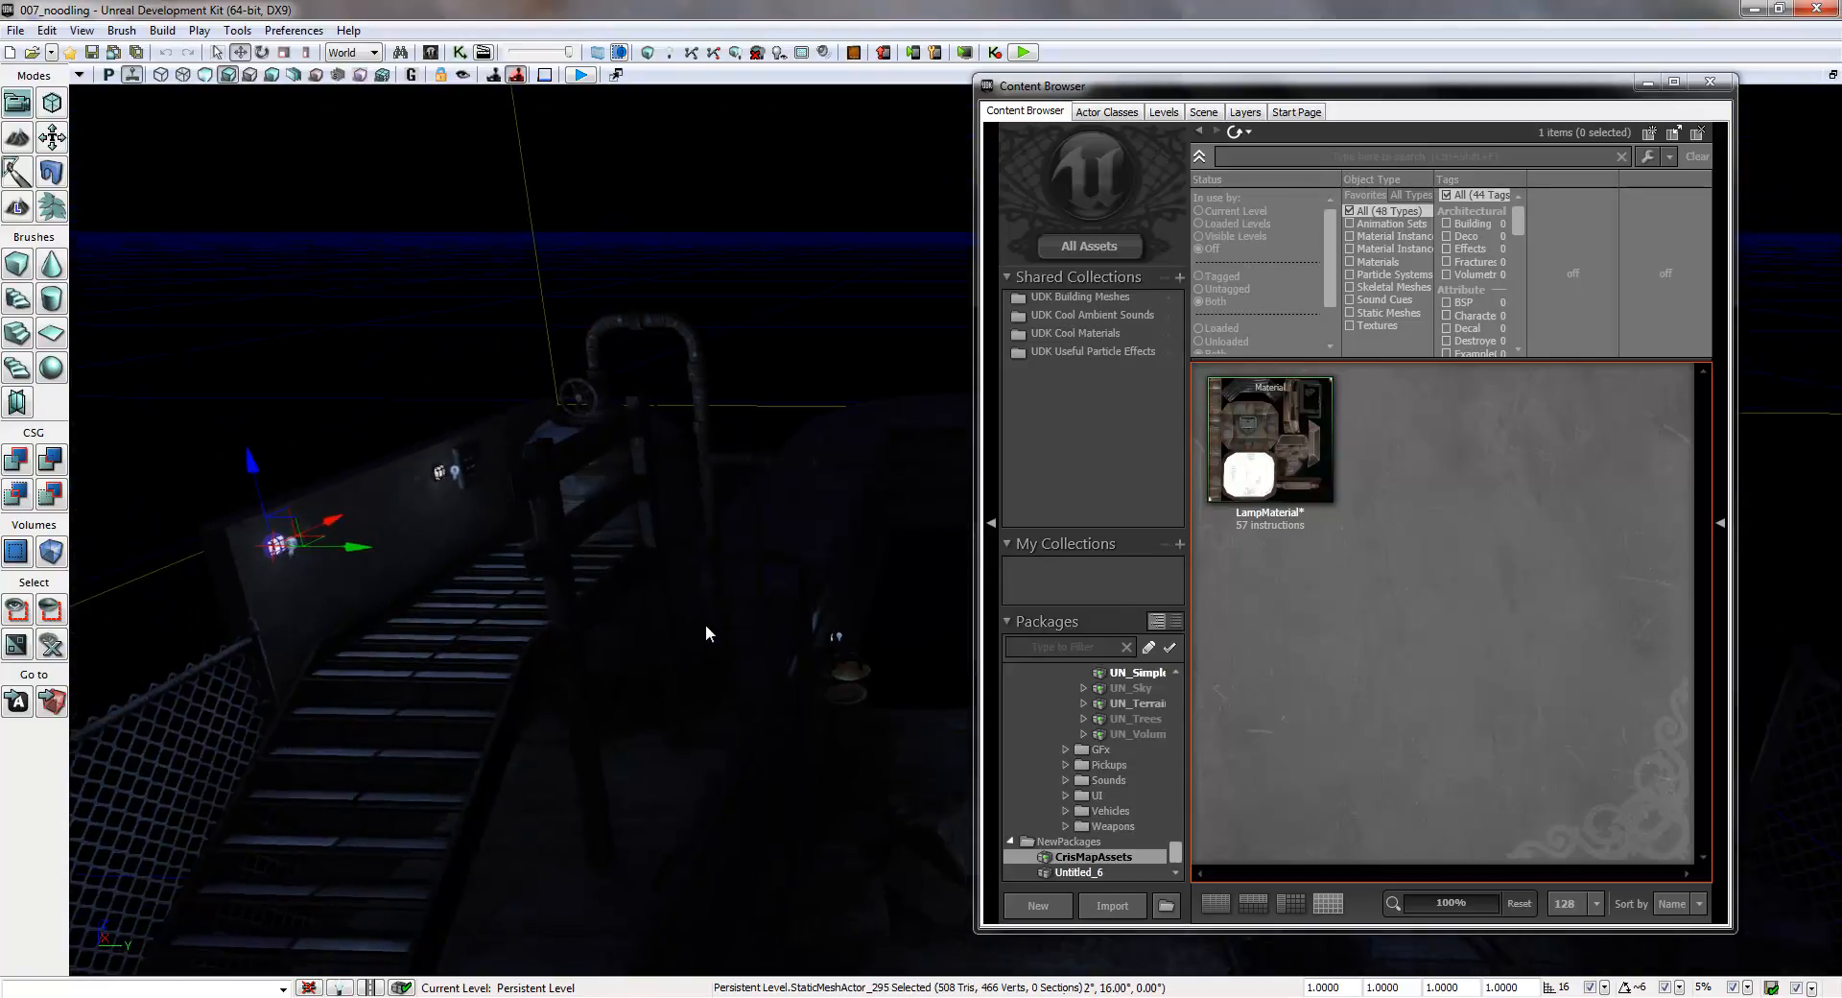
- Create a constant material instance of LampMaterial in the package CrisMapAssets, named LampMaterial_INST_001
right_click(1275, 423)
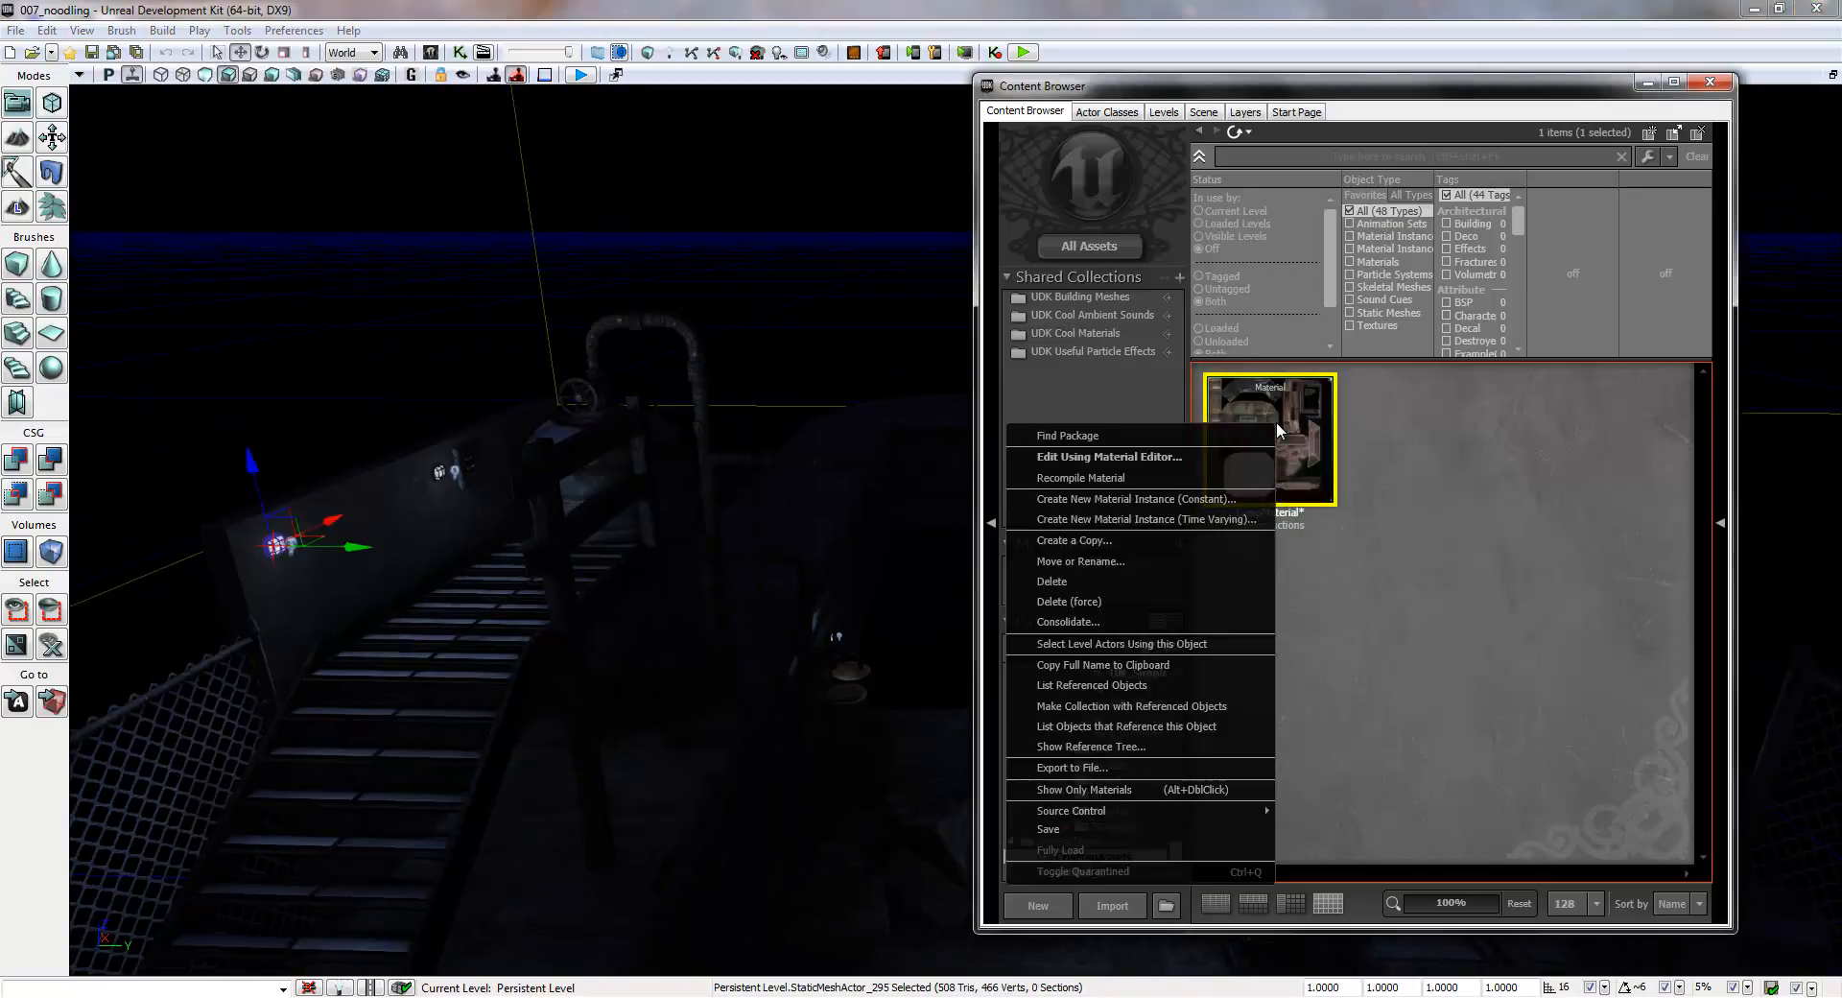
left_click(1183, 499)
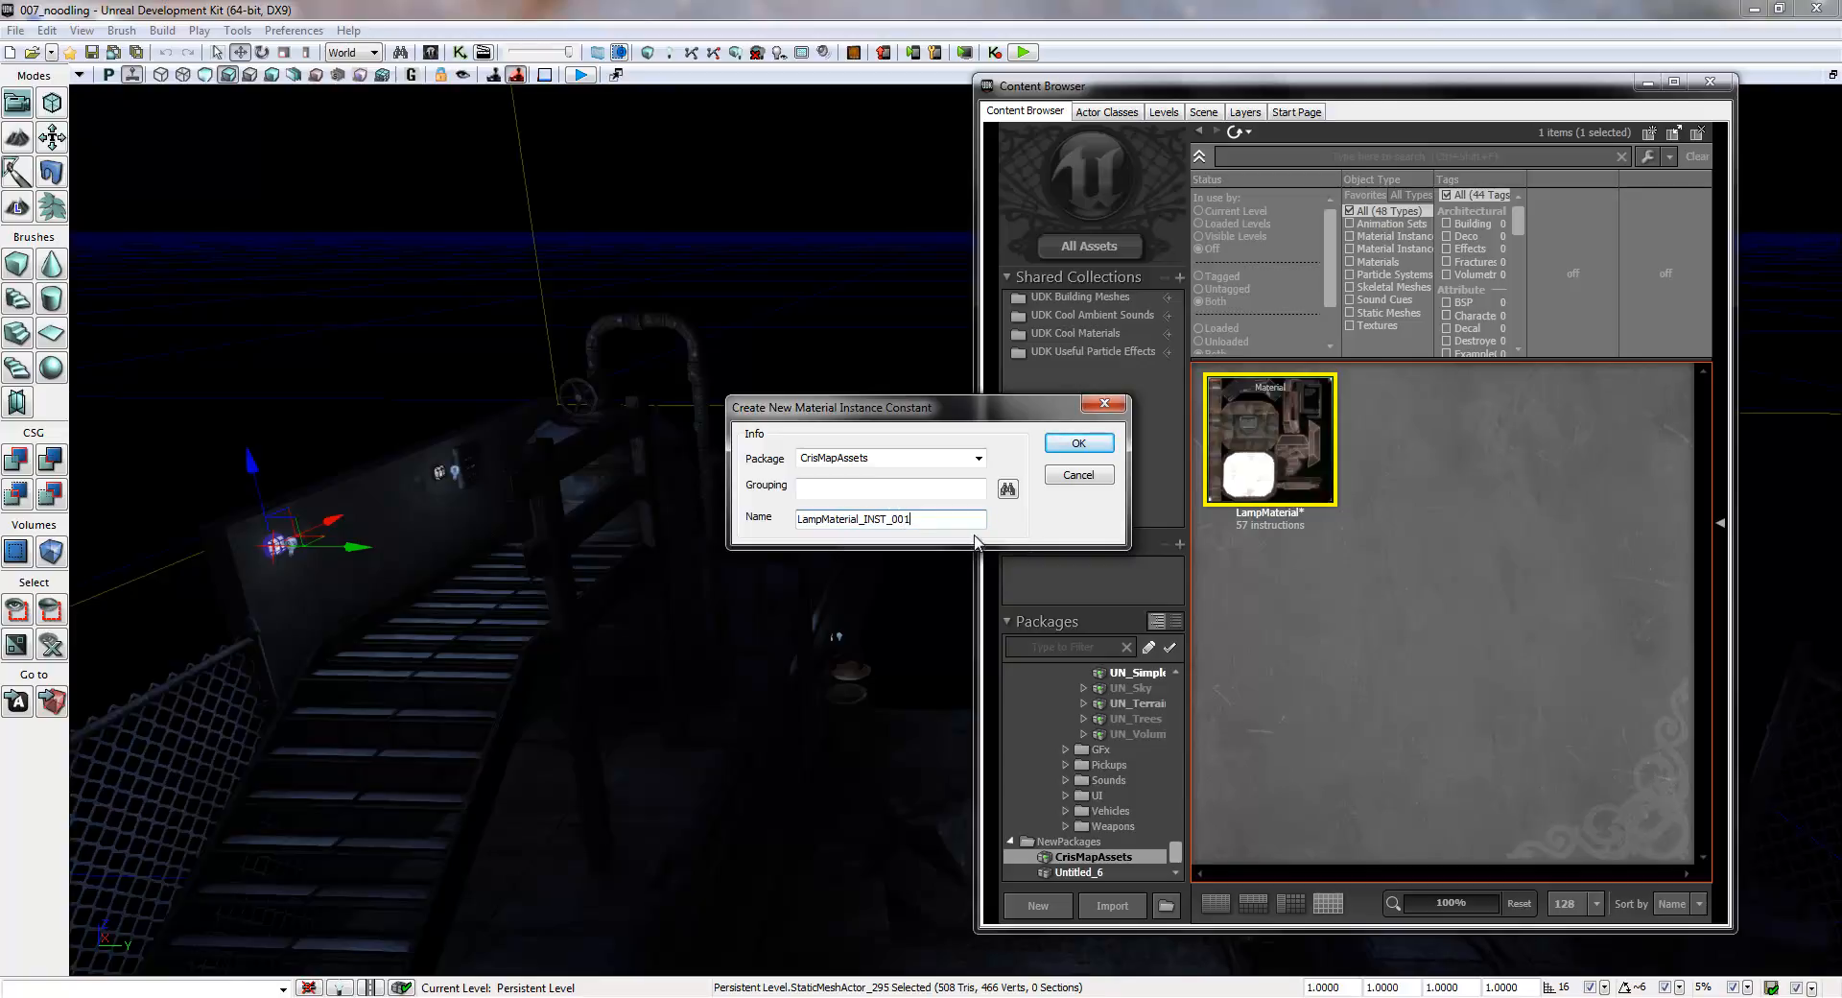
left_click(1077, 444)
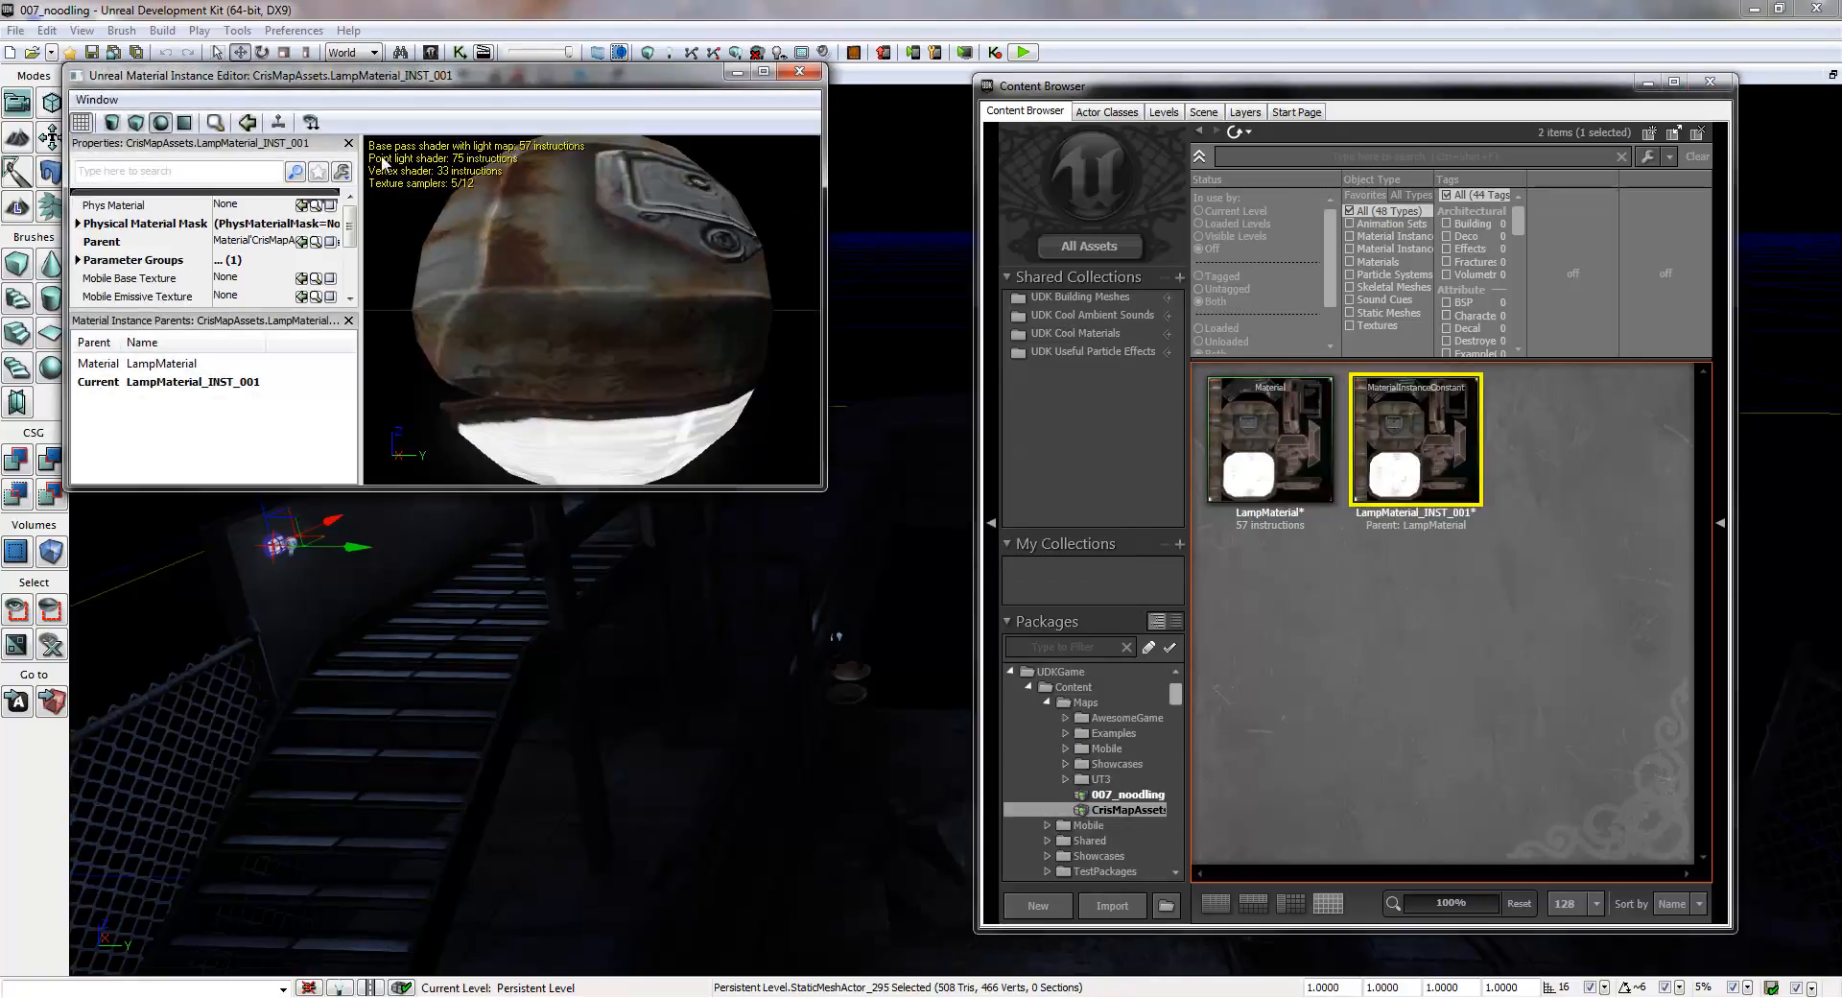
- Enlarge the Material Instance Editor and expand Parameter Groups down to the color channels of the lamp's emissive vector parameter
left_click(254, 241)
left_click_drag(618, 423, 674, 291)
left_click_drag(781, 377, 500, 233)
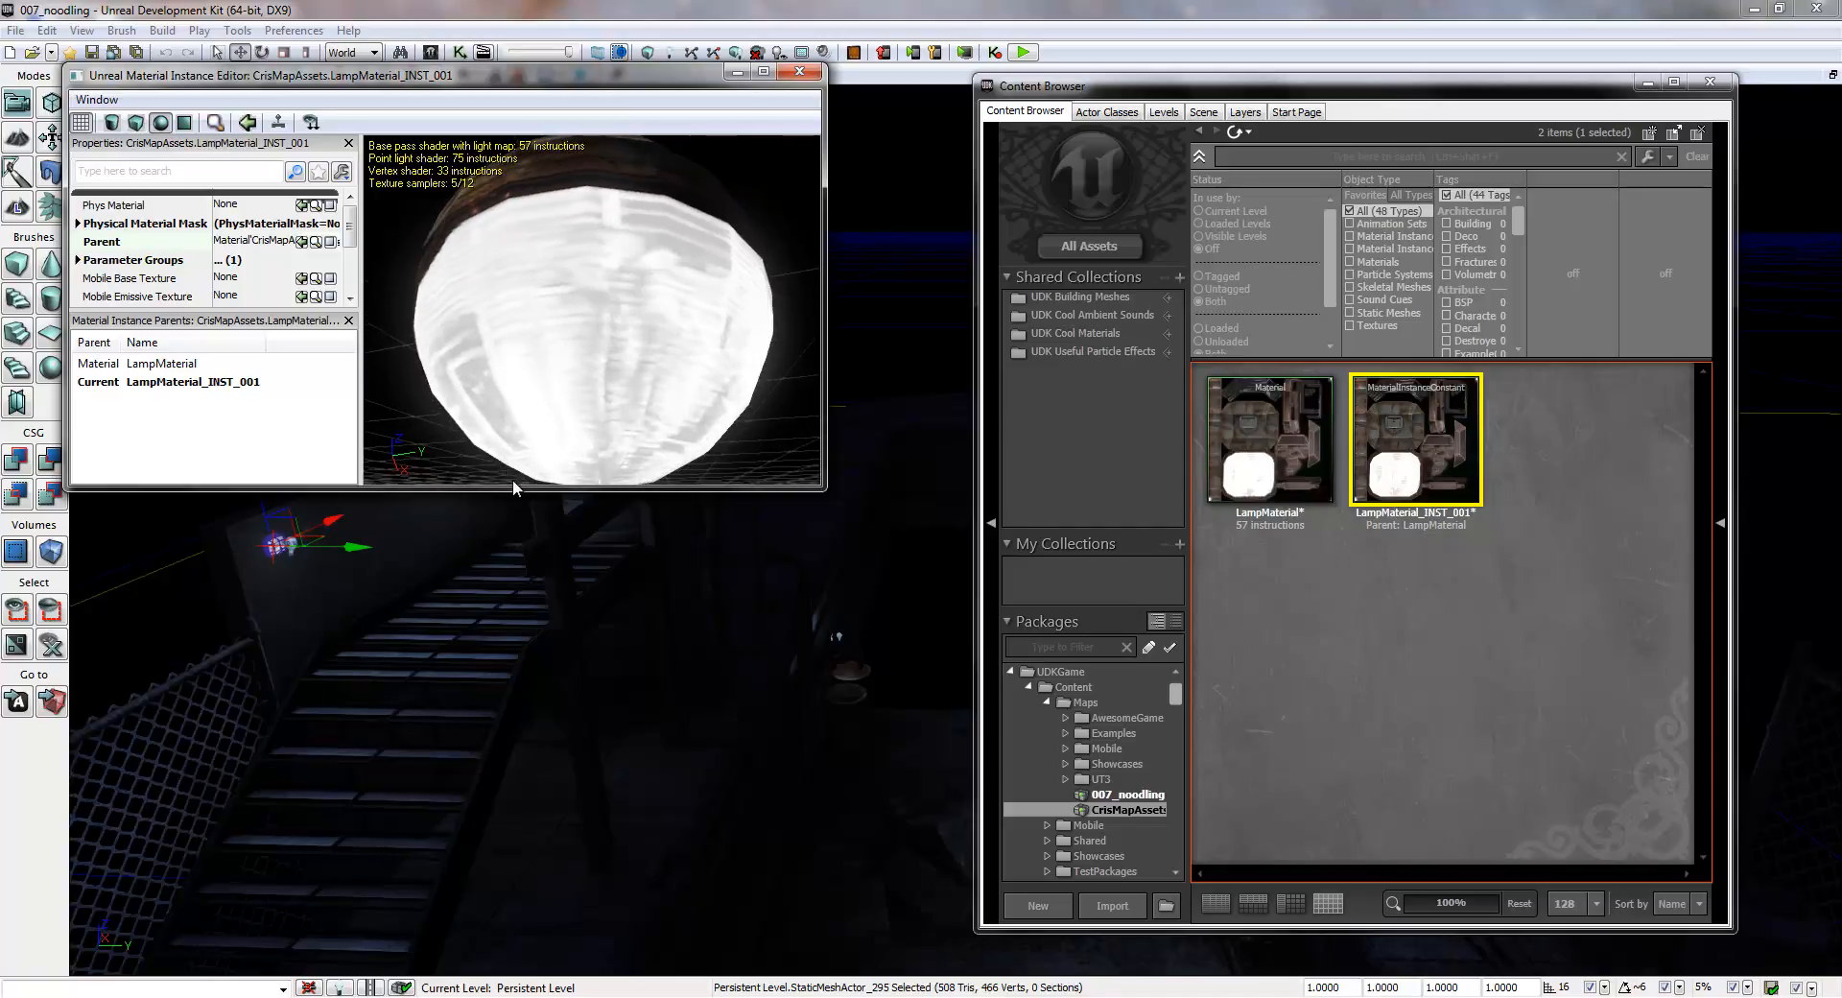
left_click_drag(514, 487, 514, 788)
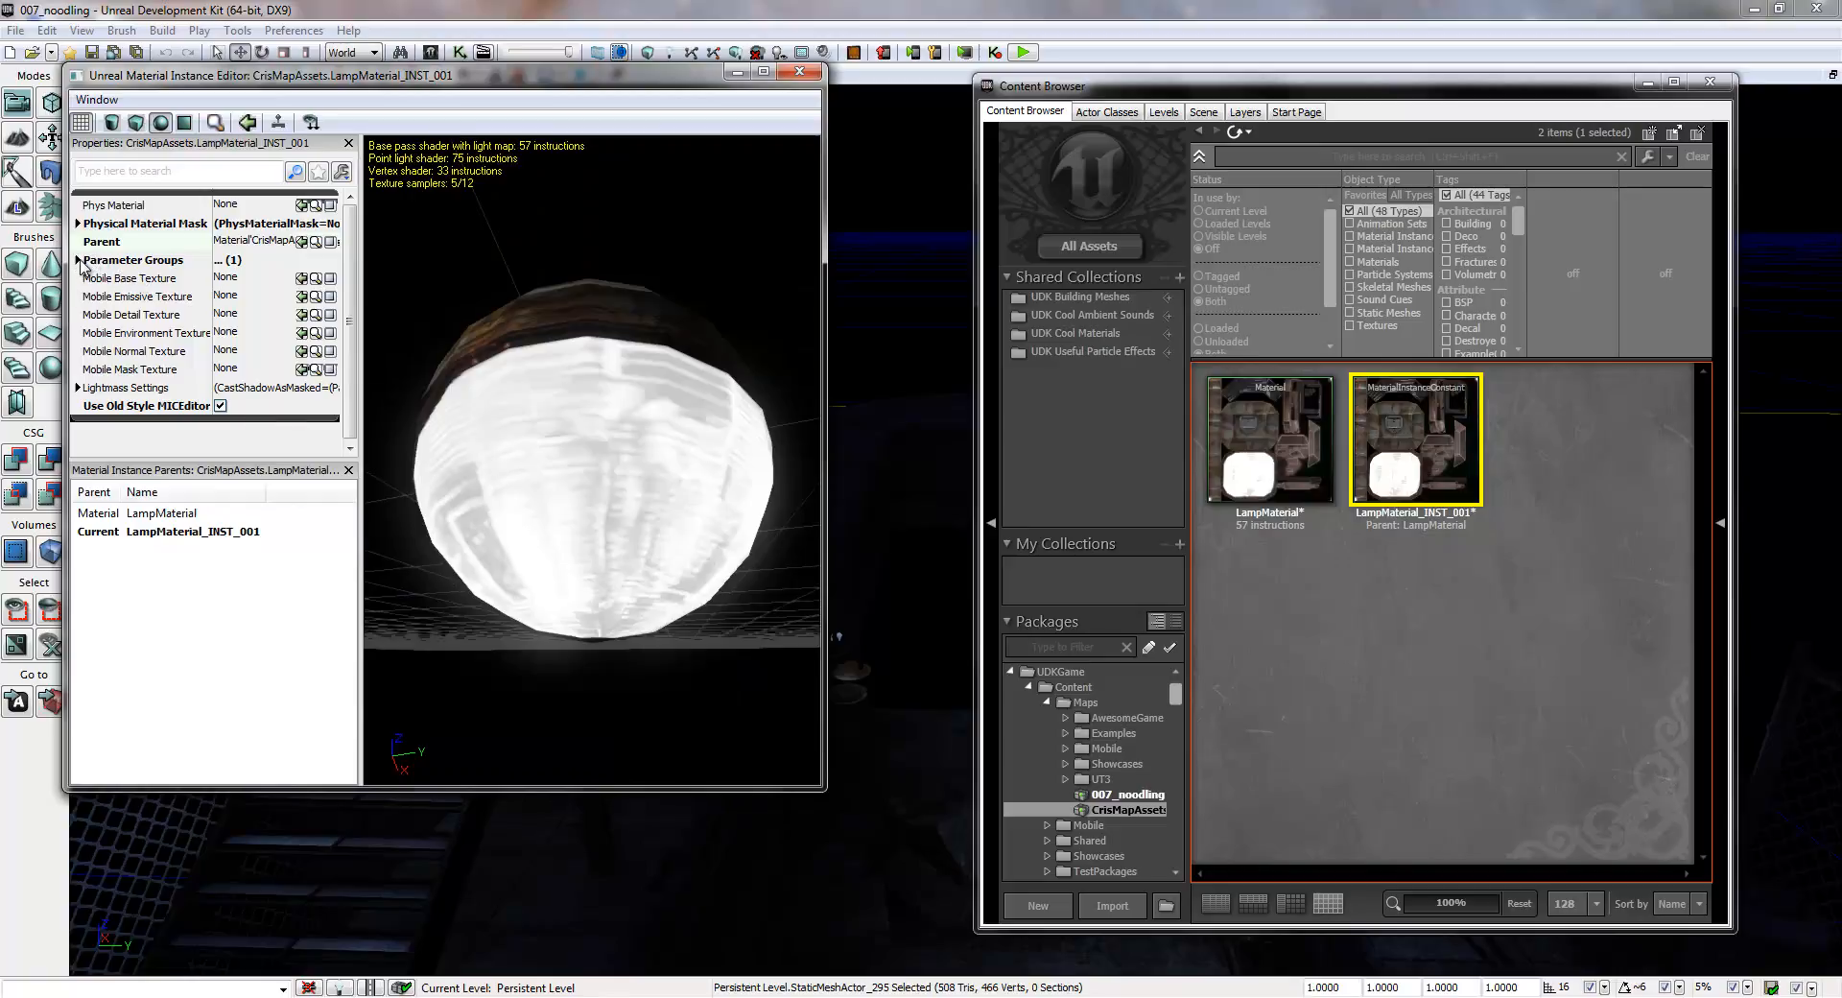
left_click(79, 260)
left_click(93, 279)
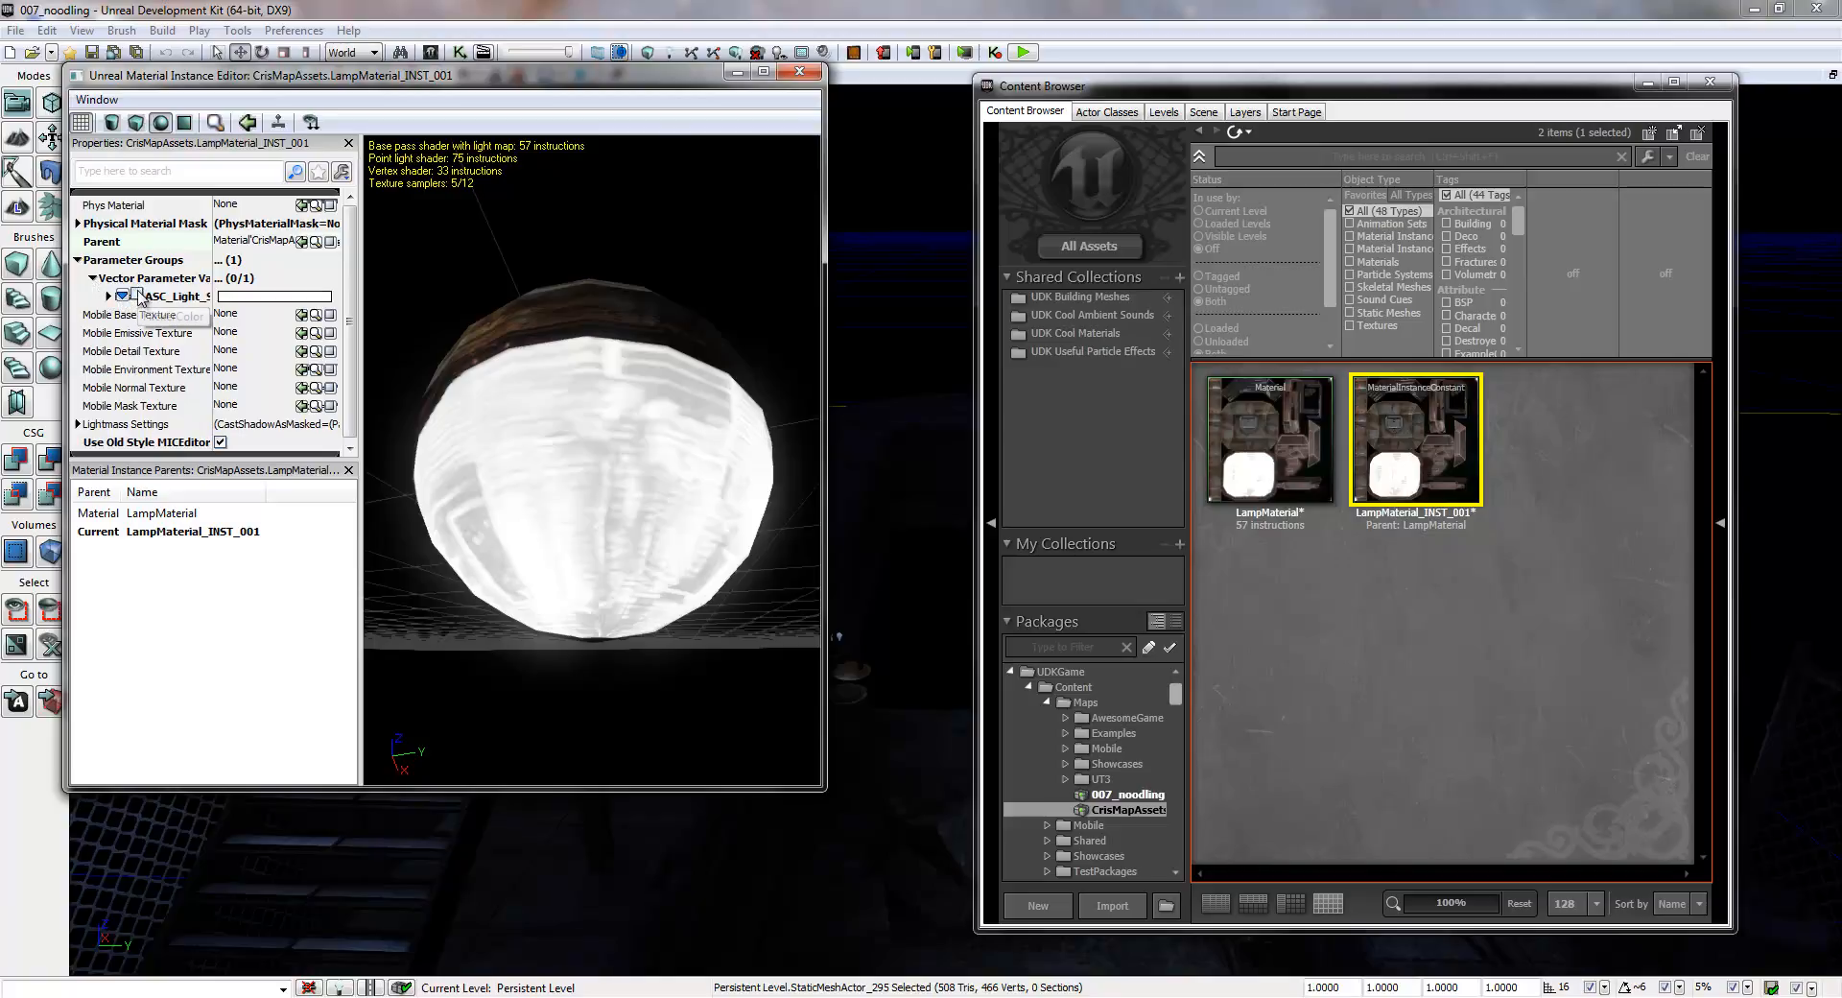
left_click(108, 296)
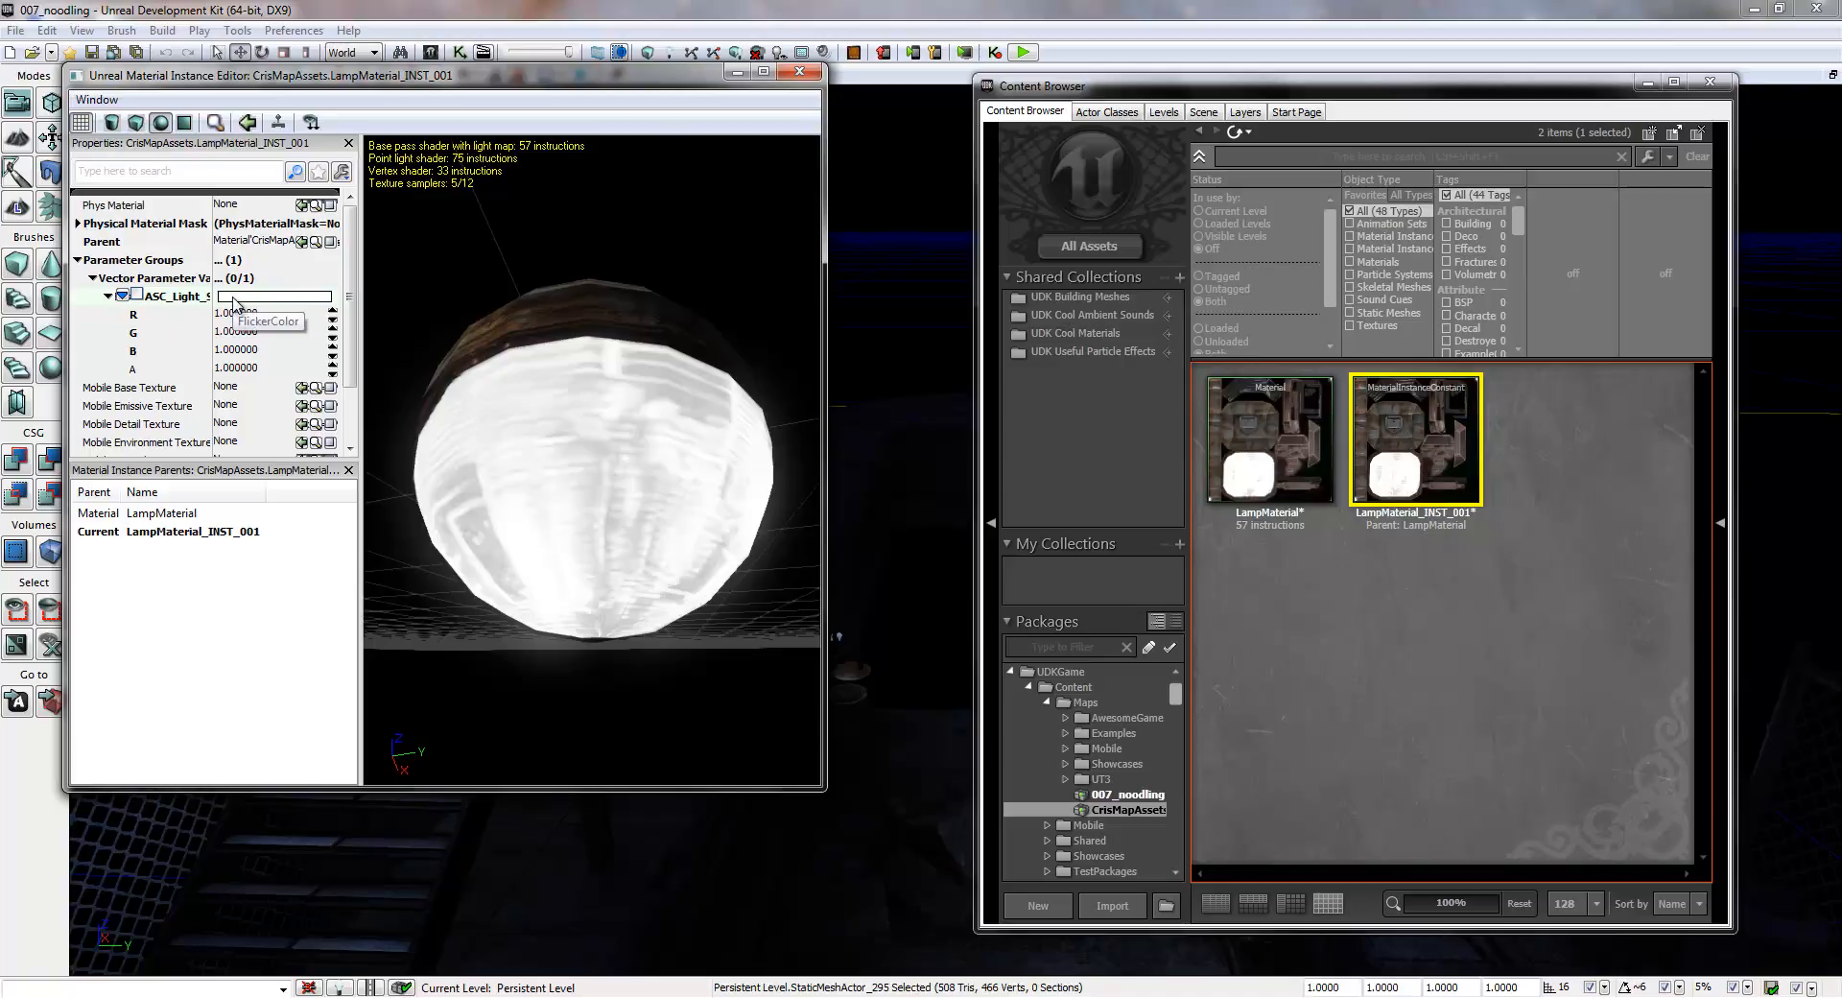
- Override the emissive vector parameter of LampMaterial_INST_001 with R, G and B set to 0, and close its editor
left_click(136, 294)
left_click(237, 316)
type("0")
left_click(233, 332)
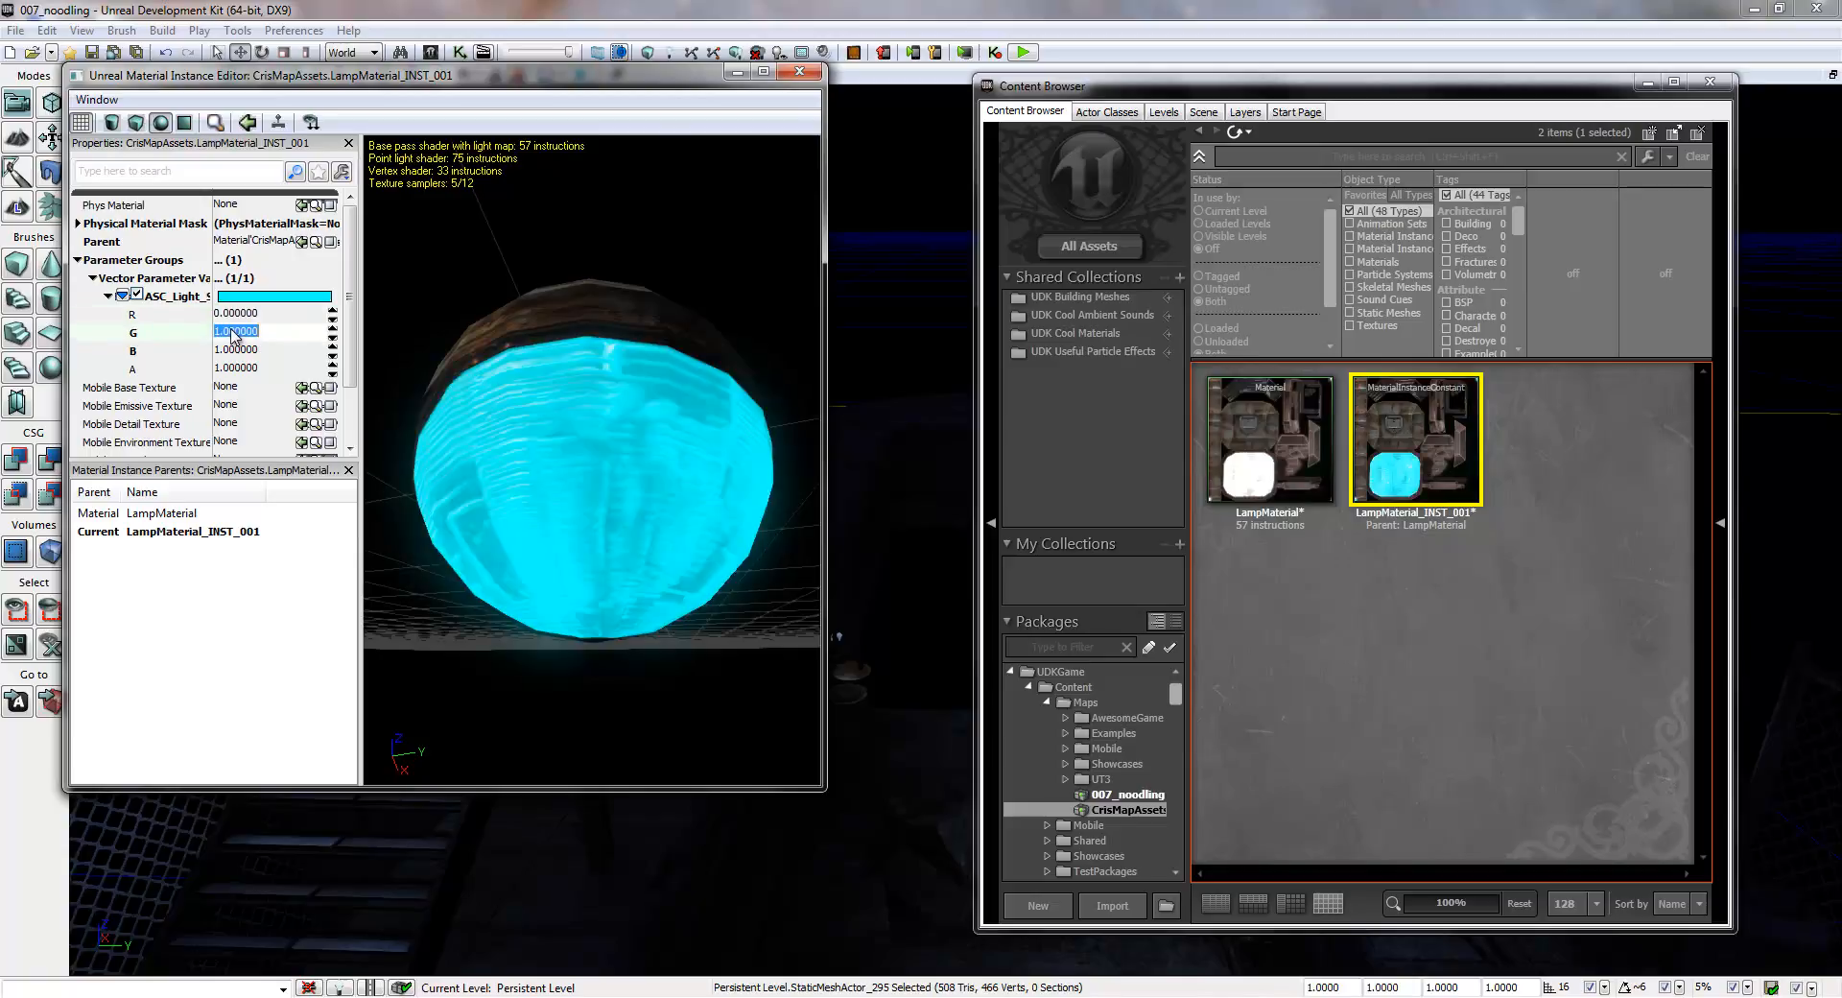
left_click(234, 332)
left_click_drag(285, 332, 171, 332)
type("0")
left_click(248, 351)
type("0")
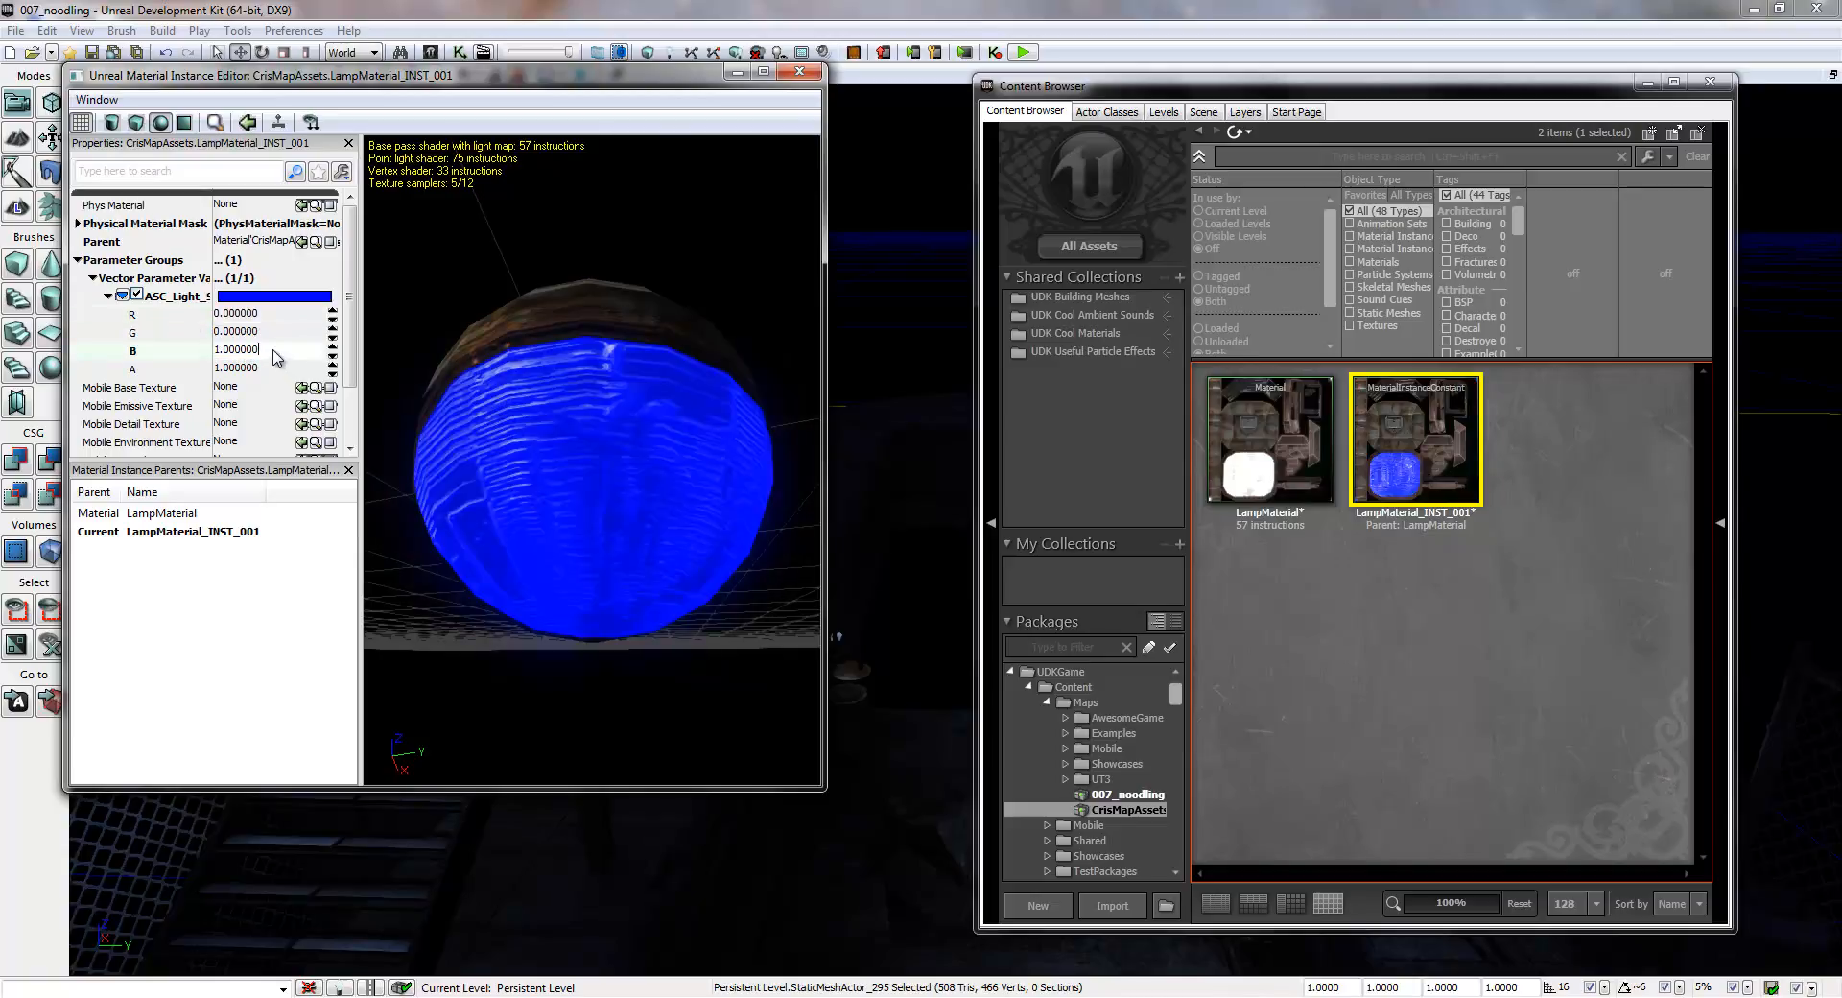
left_click(273, 335)
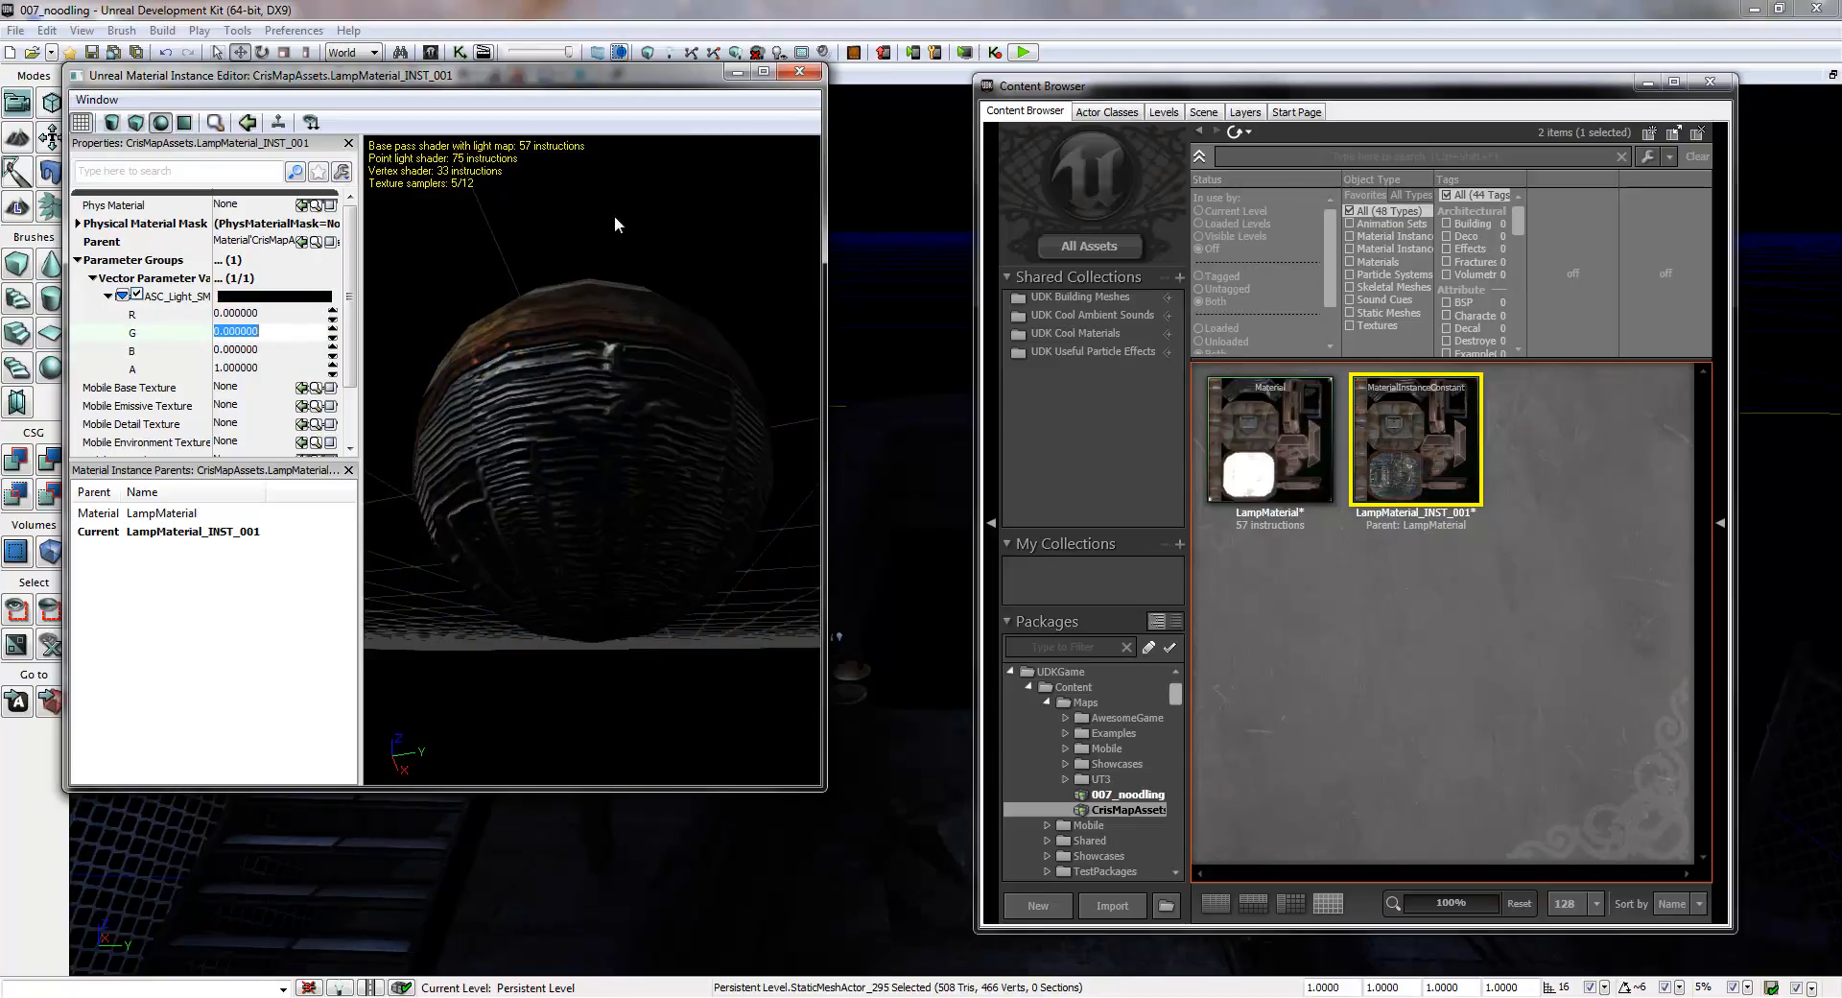
mouse_move(579, 479)
left_mouse_down()
mouse_move(622, 540)
mouse_move(781, 463)
mouse_move(522, 354)
mouse_move(365, 513)
mouse_move(658, 635)
mouse_move(823, 654)
mouse_move(819, 578)
mouse_move(665, 370)
mouse_move(434, 316)
mouse_move(366, 518)
mouse_move(773, 522)
mouse_move(557, 454)
left_mouse_up()
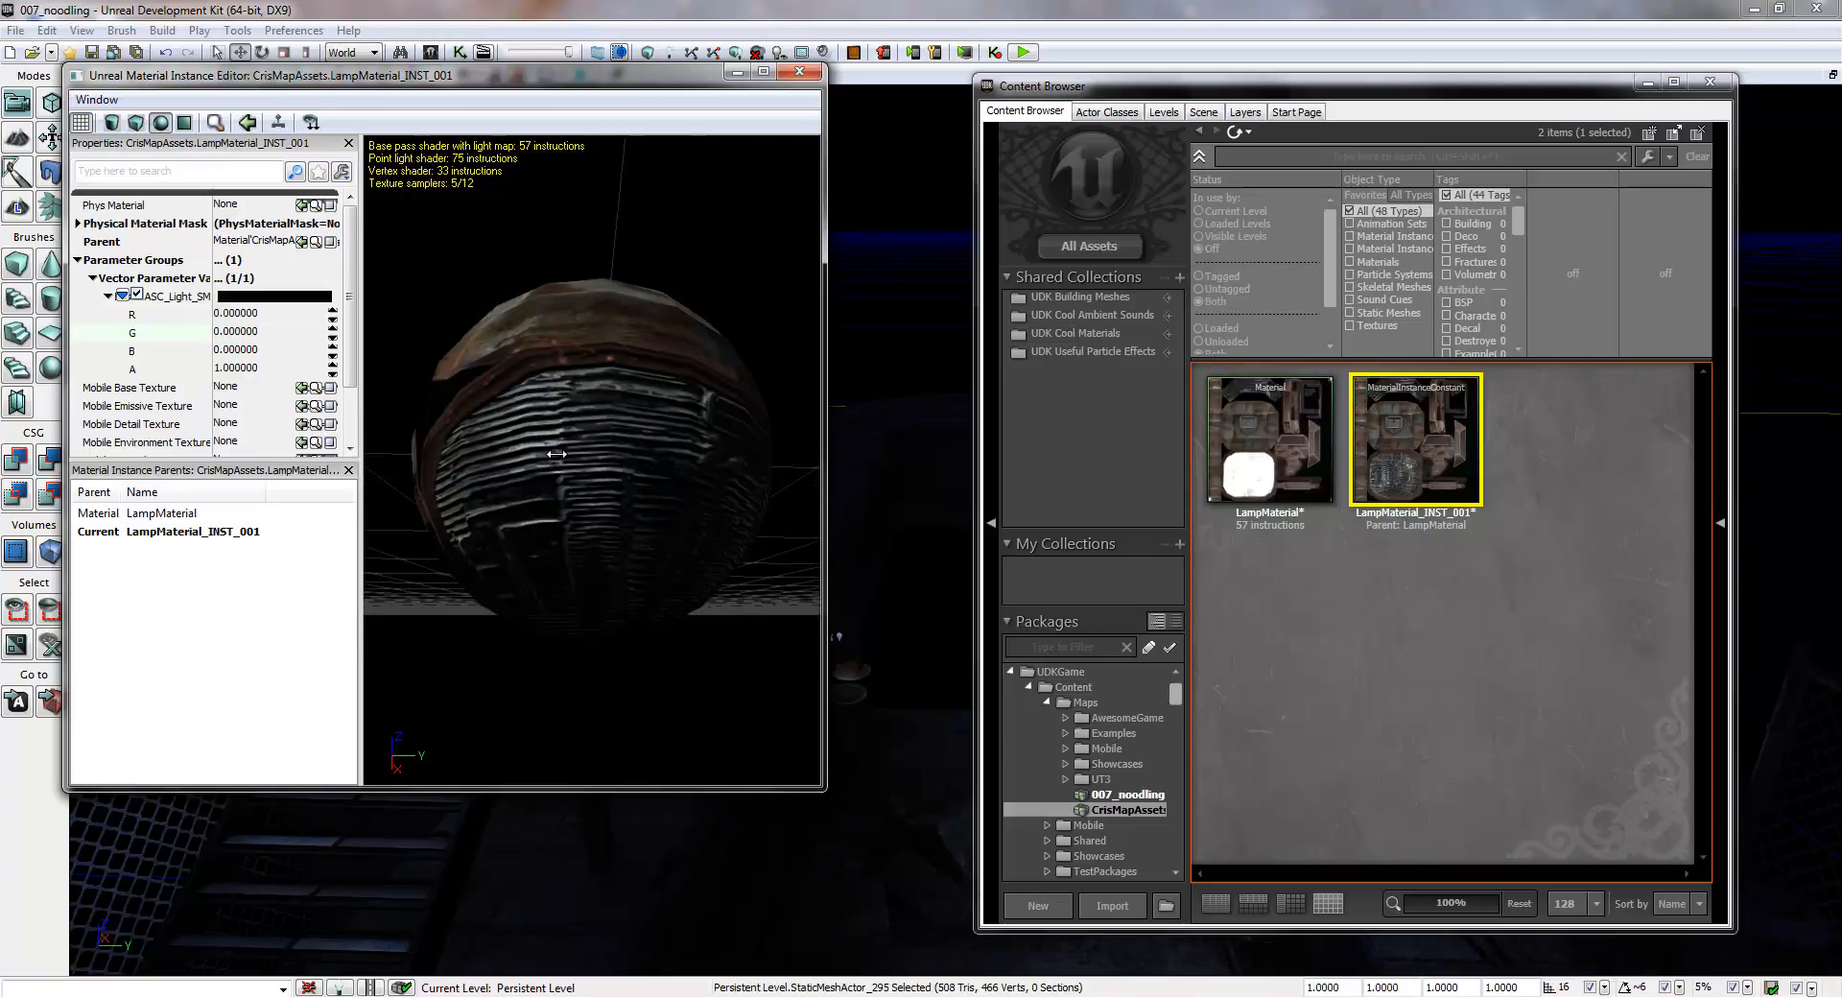
left_click(798, 71)
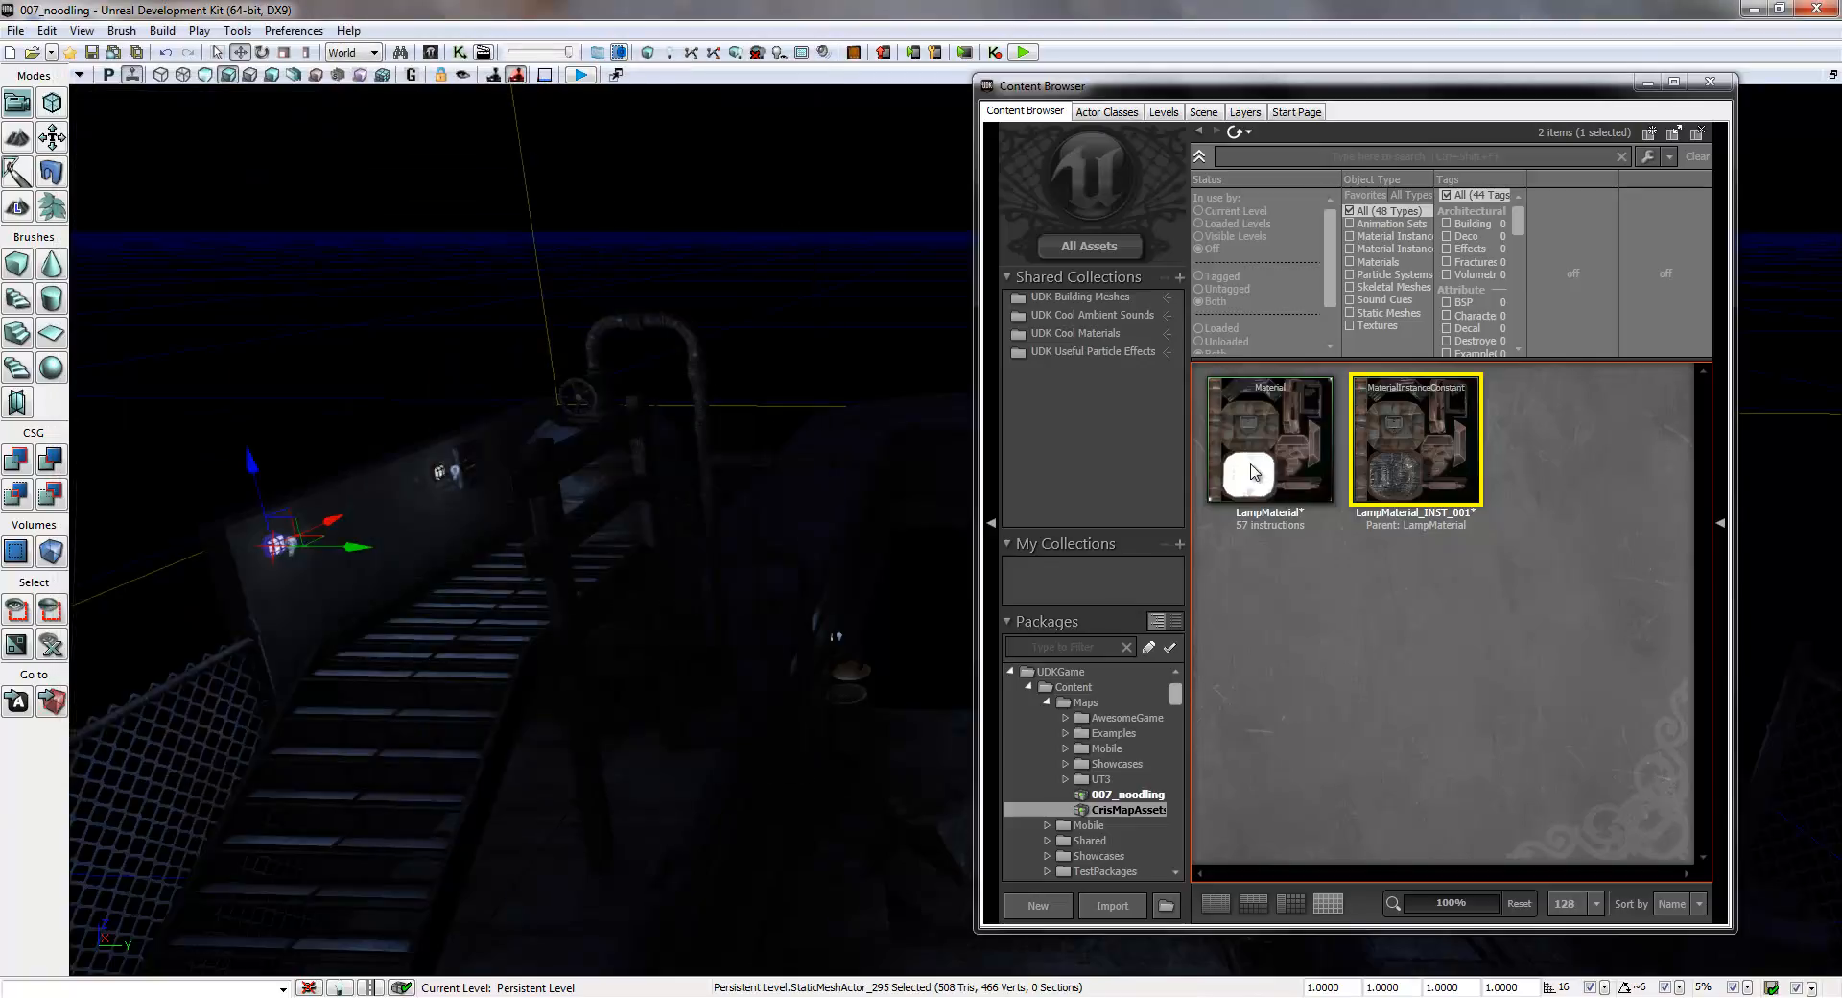
- Create a second constant material instance of LampMaterial in CrisMapAssets, named LampMaterial_INST_002
left_click(1525, 625)
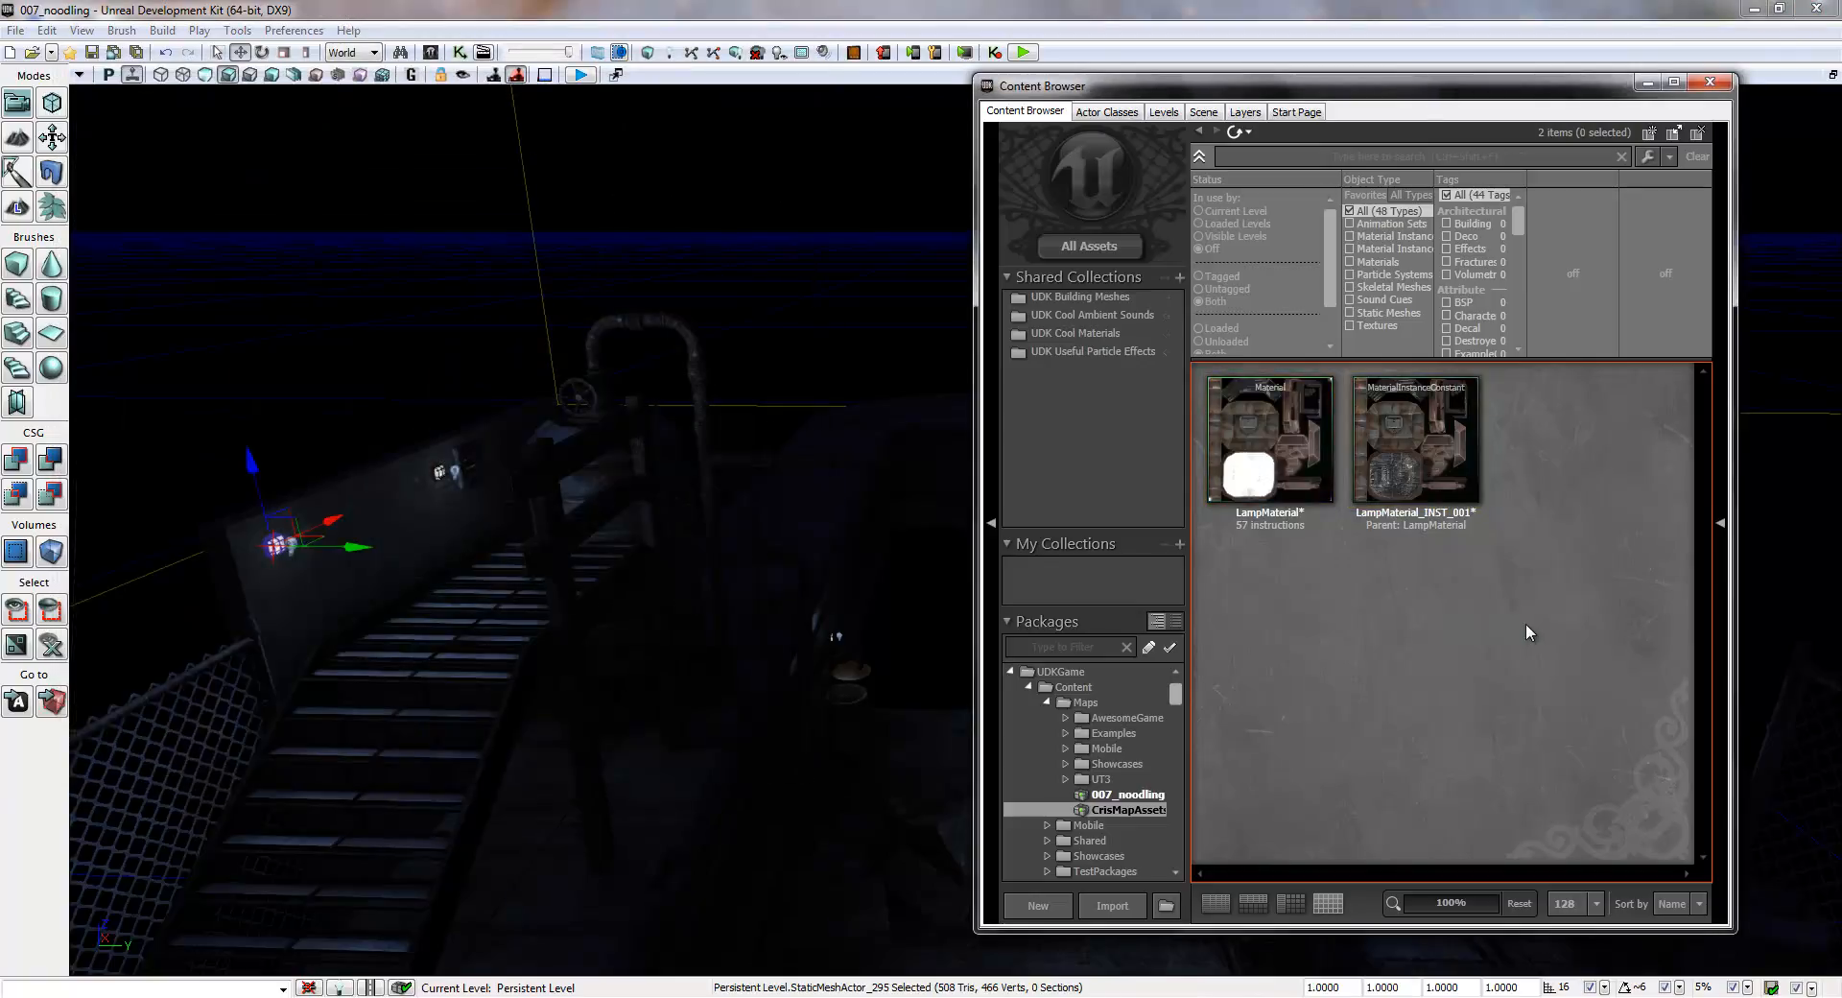
right_click(1255, 424)
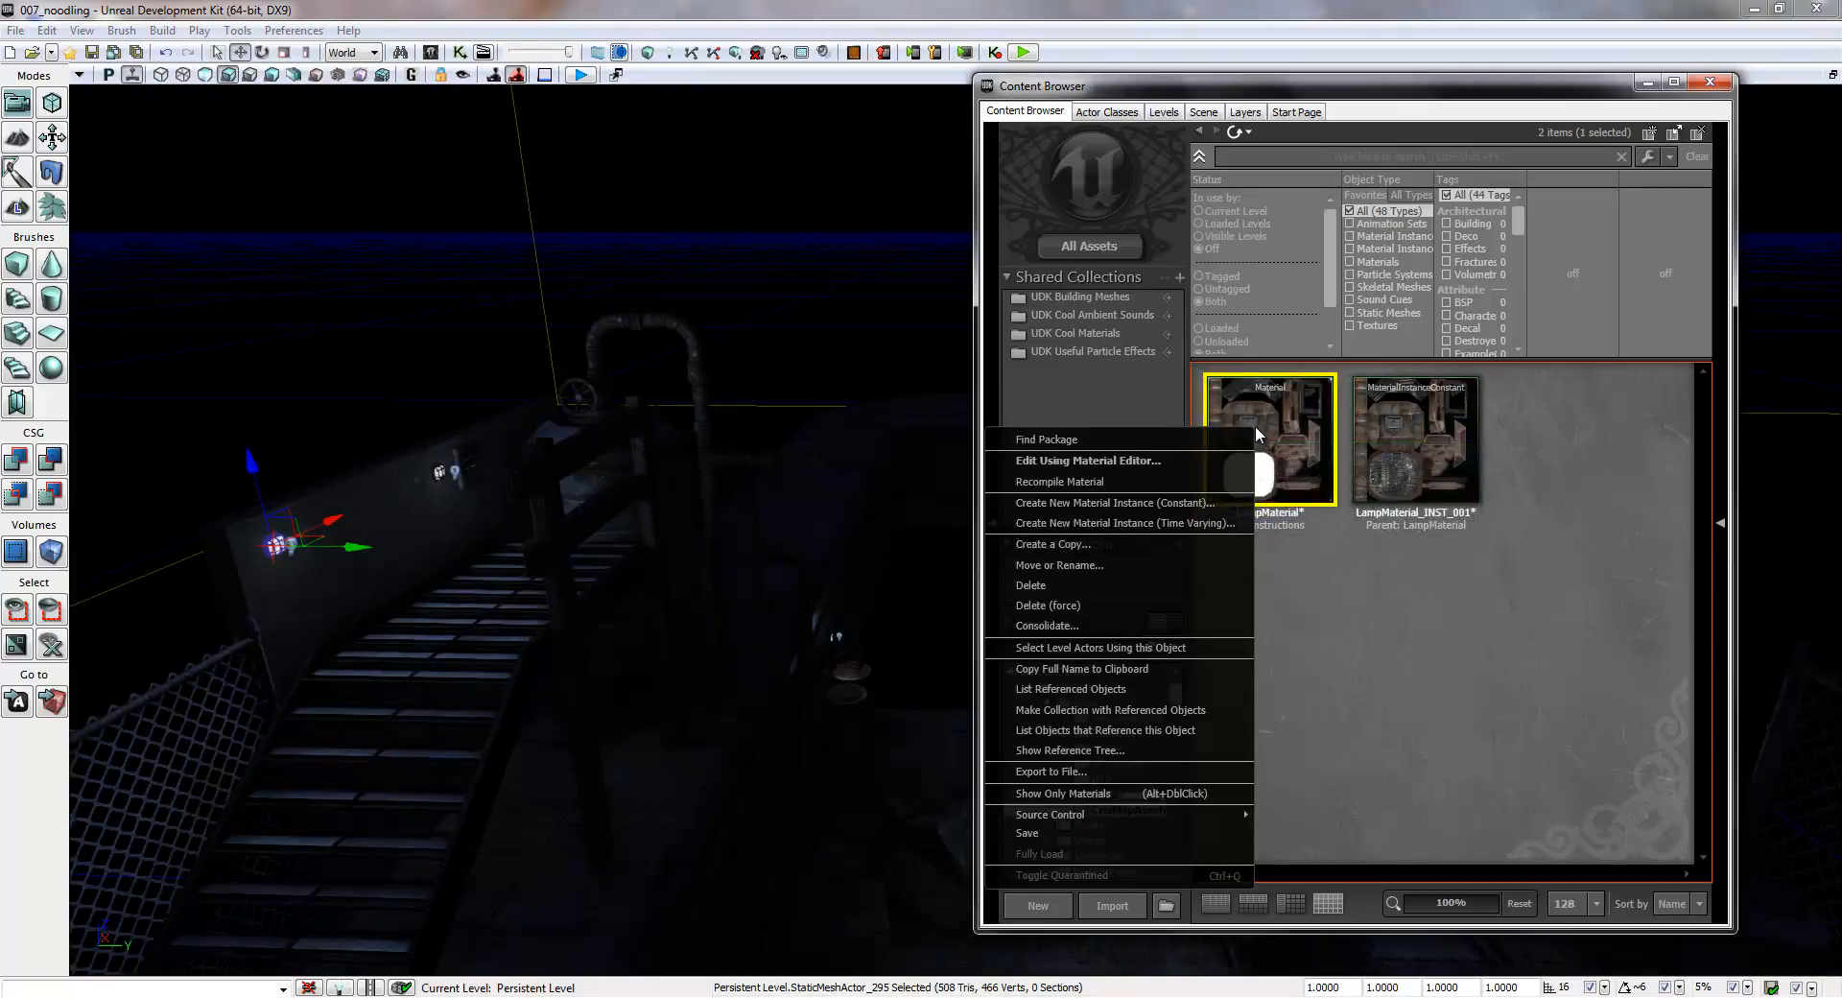
left_click(1155, 503)
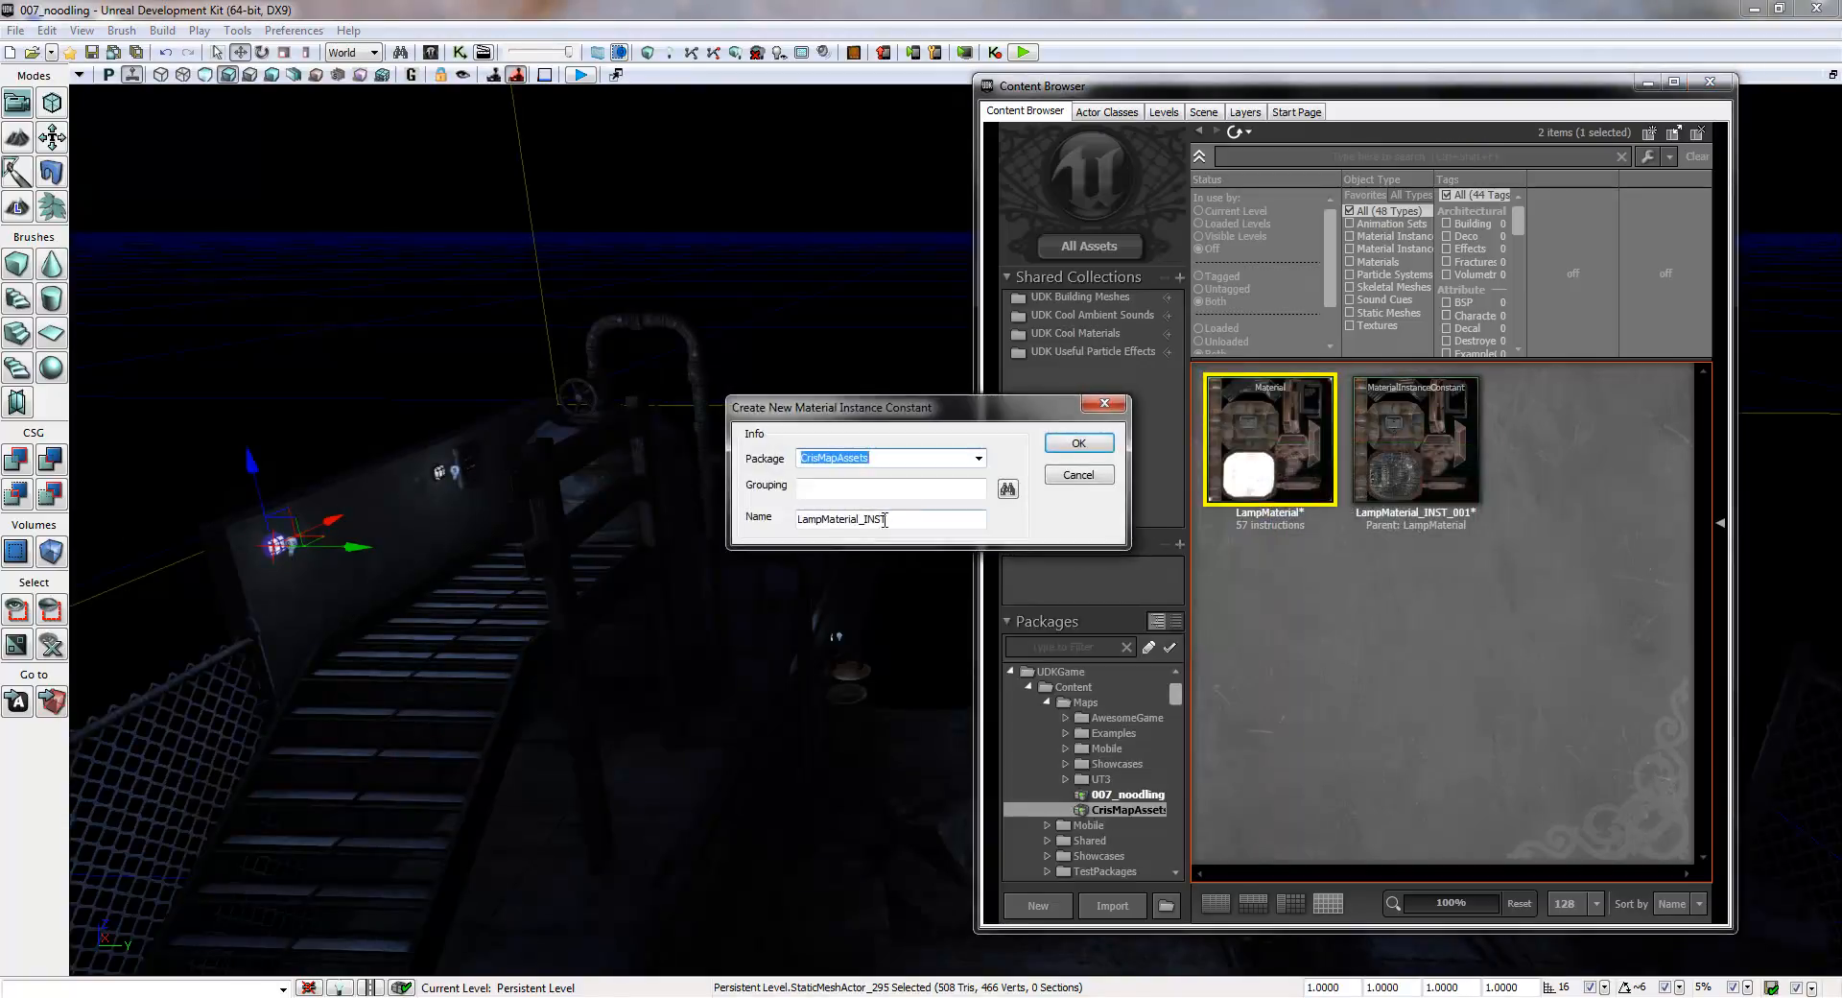
left_click(921, 518)
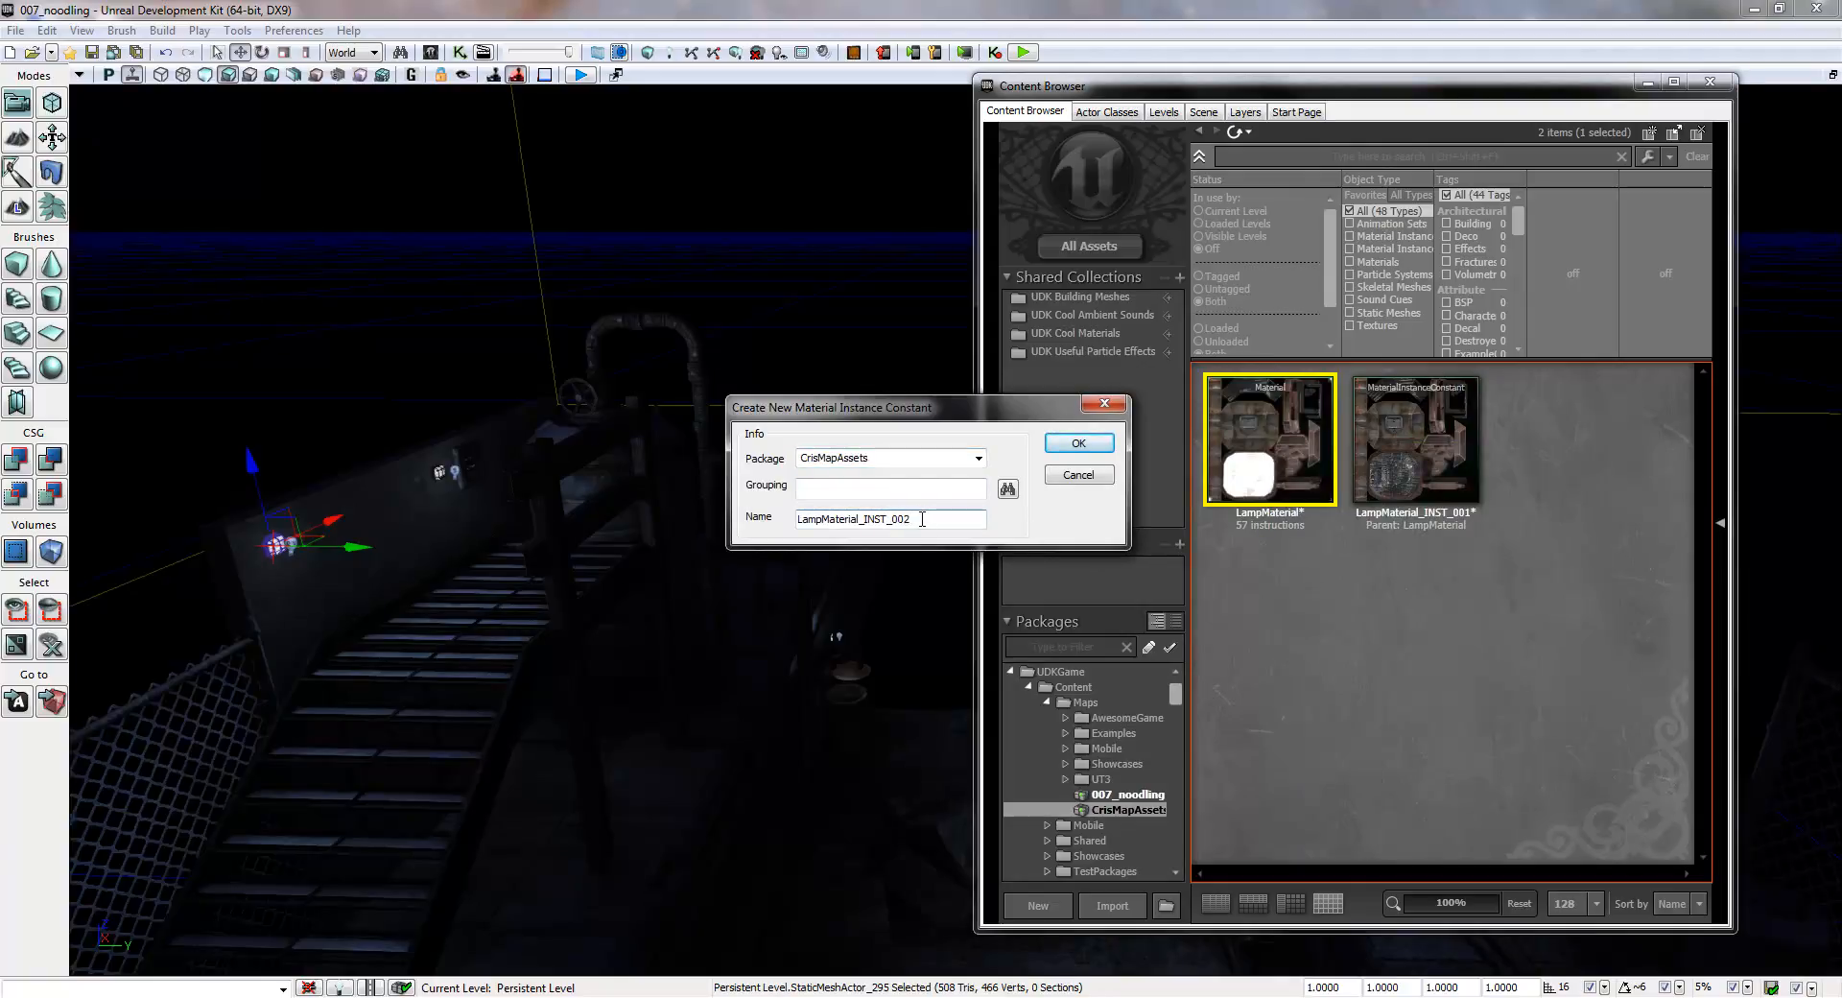
key("Return")
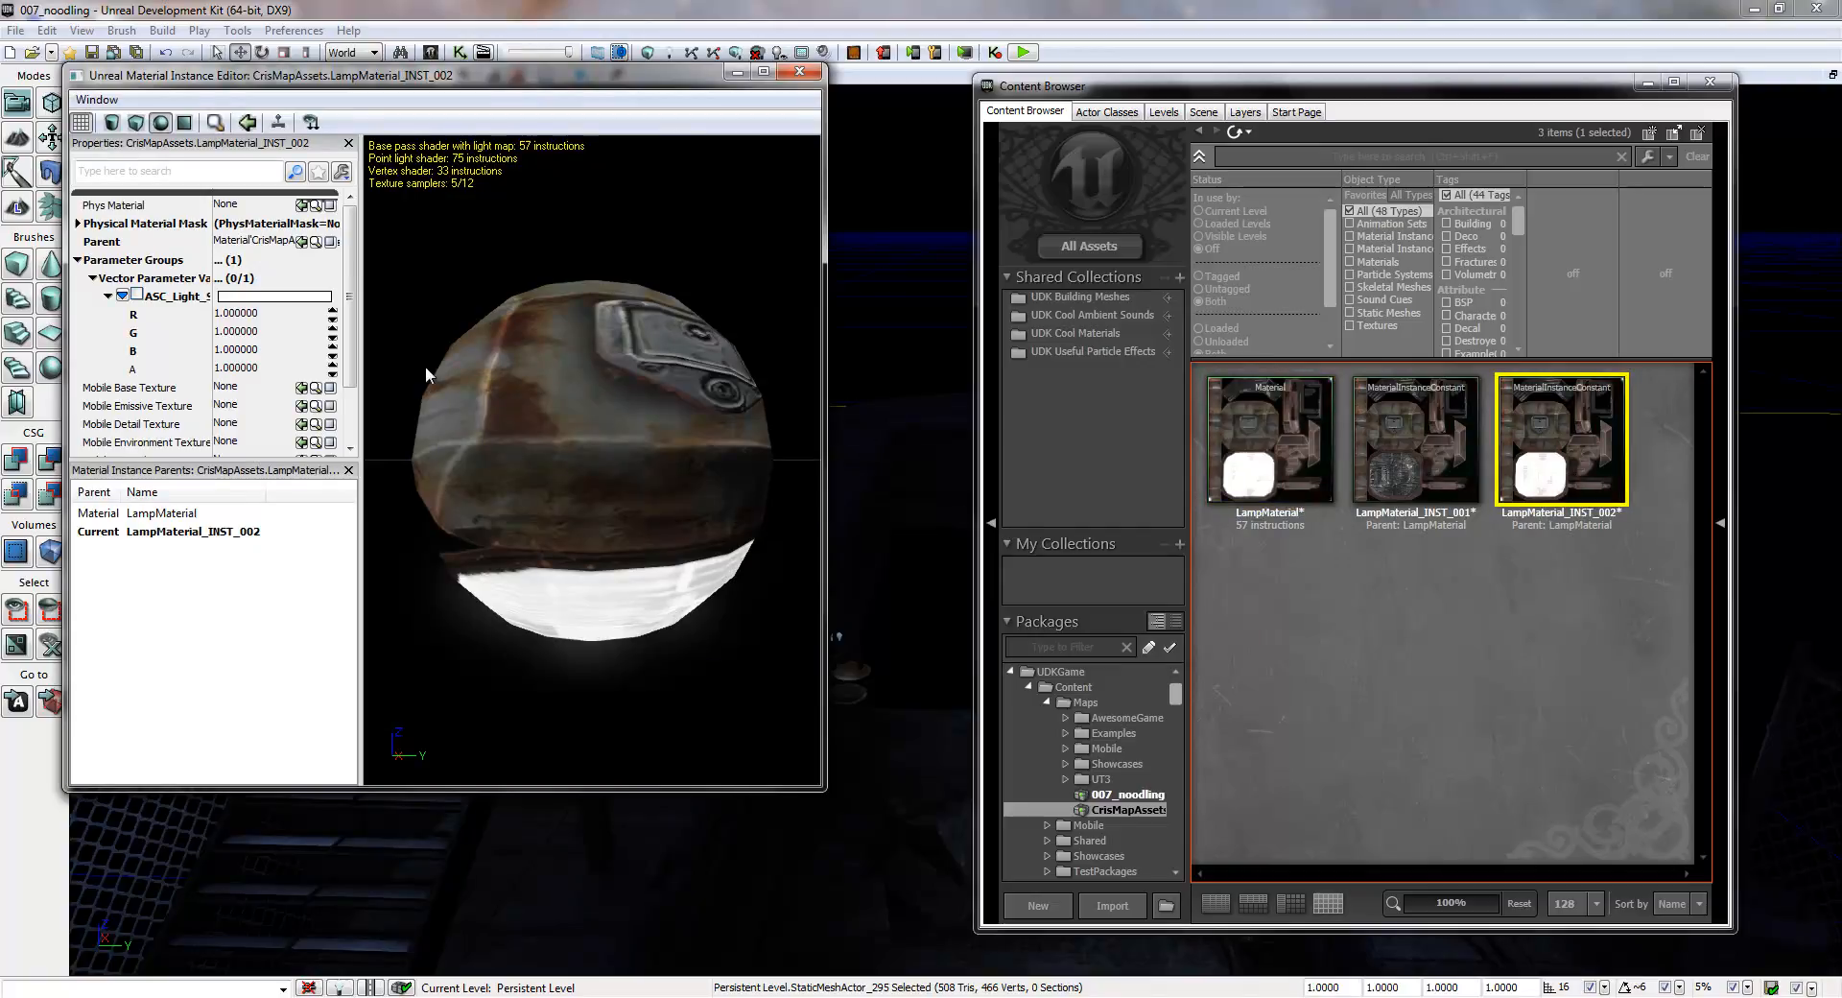
- Override the emissive vector parameter of LampMaterial_INST_002 with R, G and B set to 0, and close its editor
left_click(137, 296)
left_click(235, 313)
type("0")
left_click(235, 331)
type("0")
left_click(235, 349)
type("0")
left_click(255, 331)
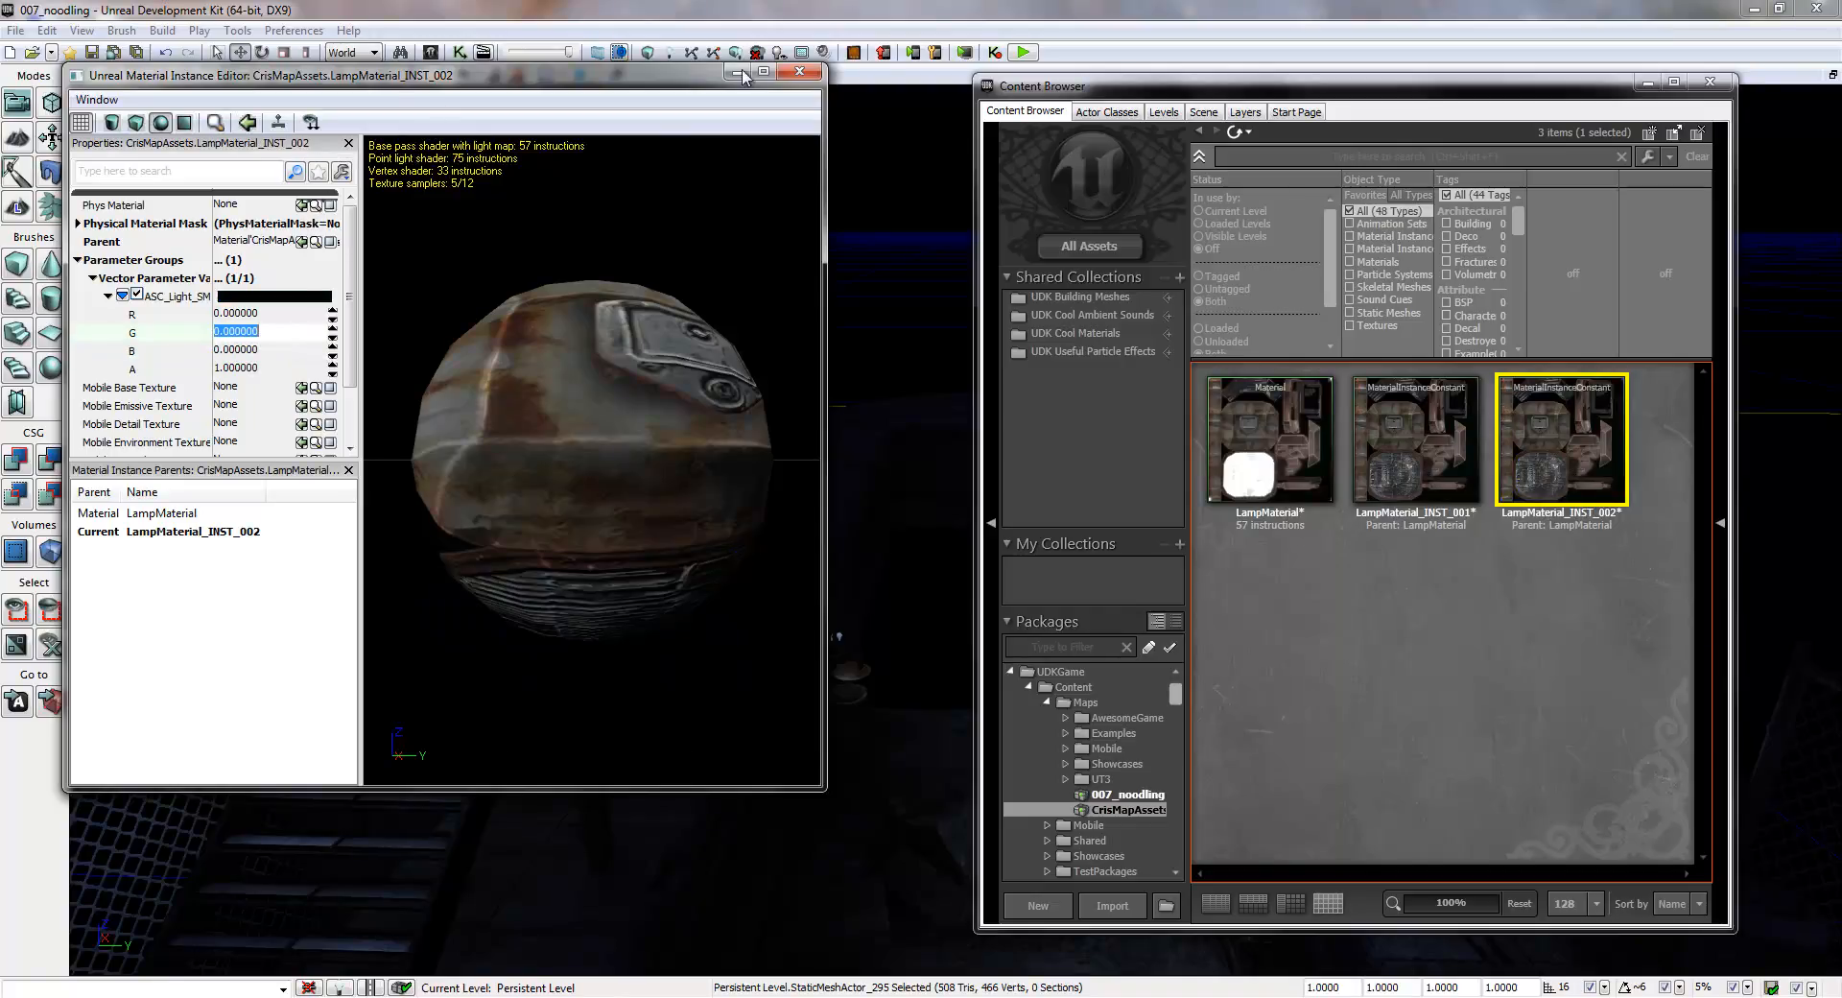
left_click(799, 71)
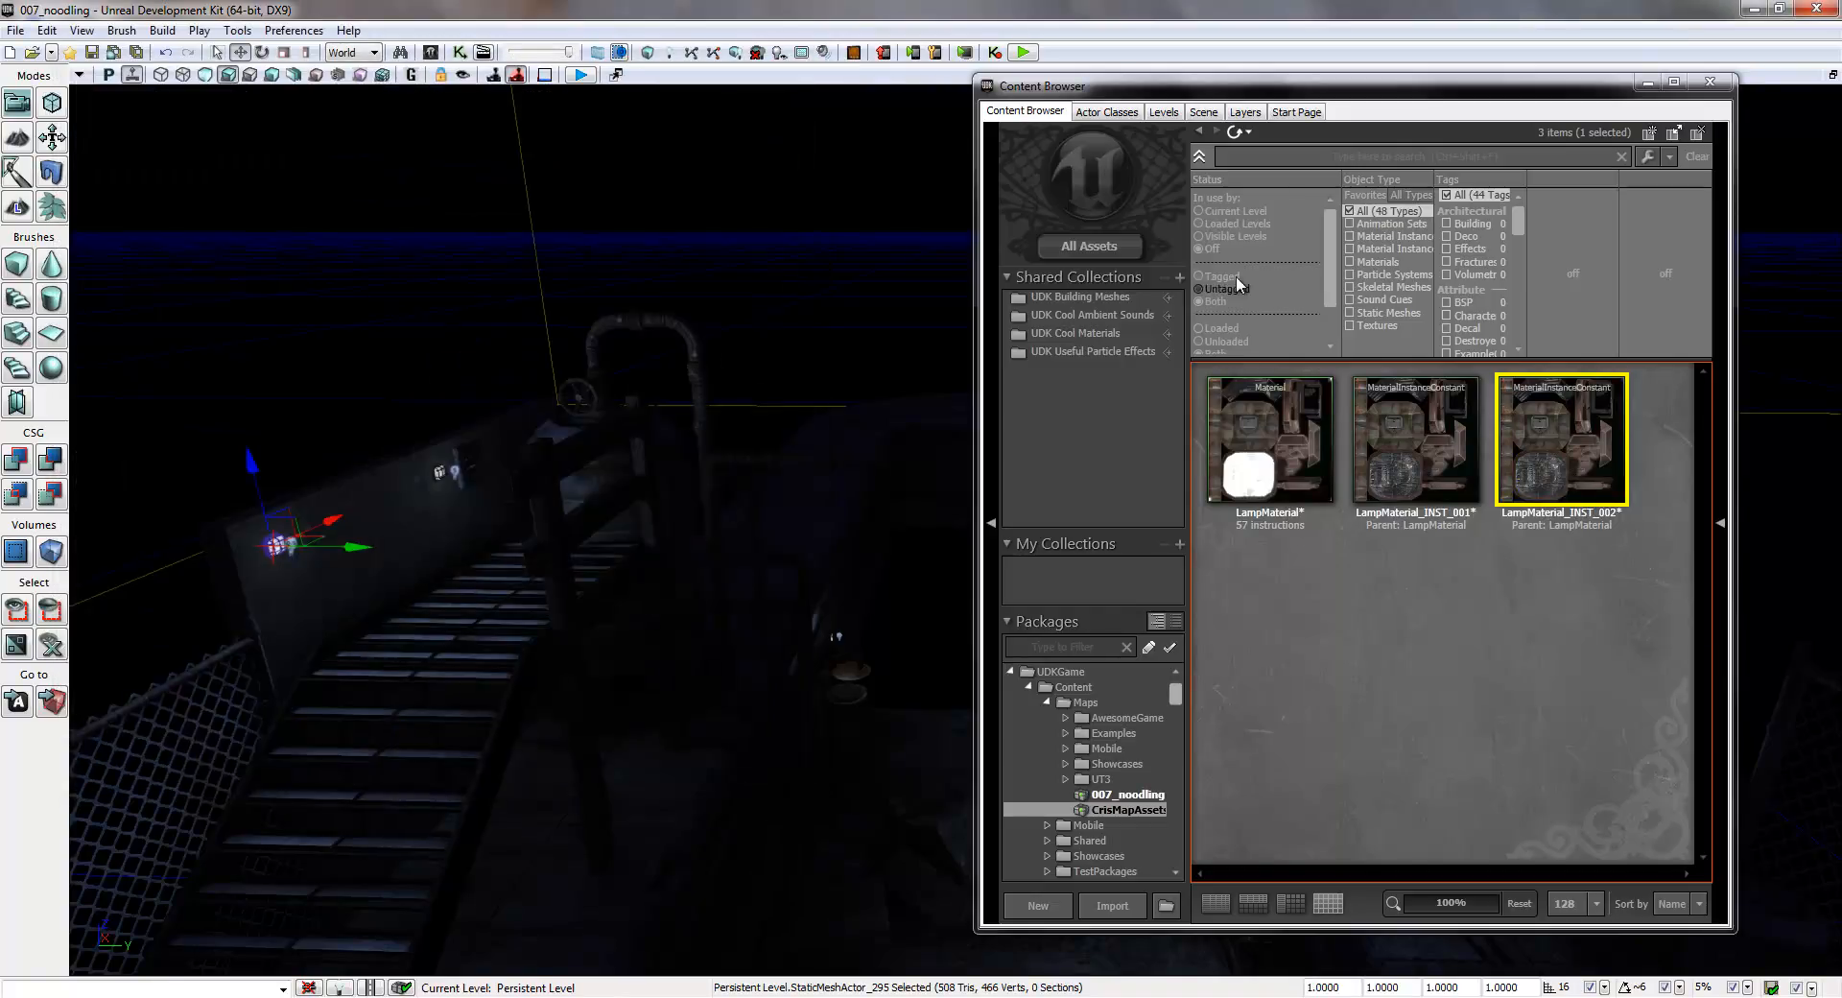
- Create a third constant material instance of LampMaterial in CrisMapAssets, named LampMaterial_INST_003
right_click(1266, 456)
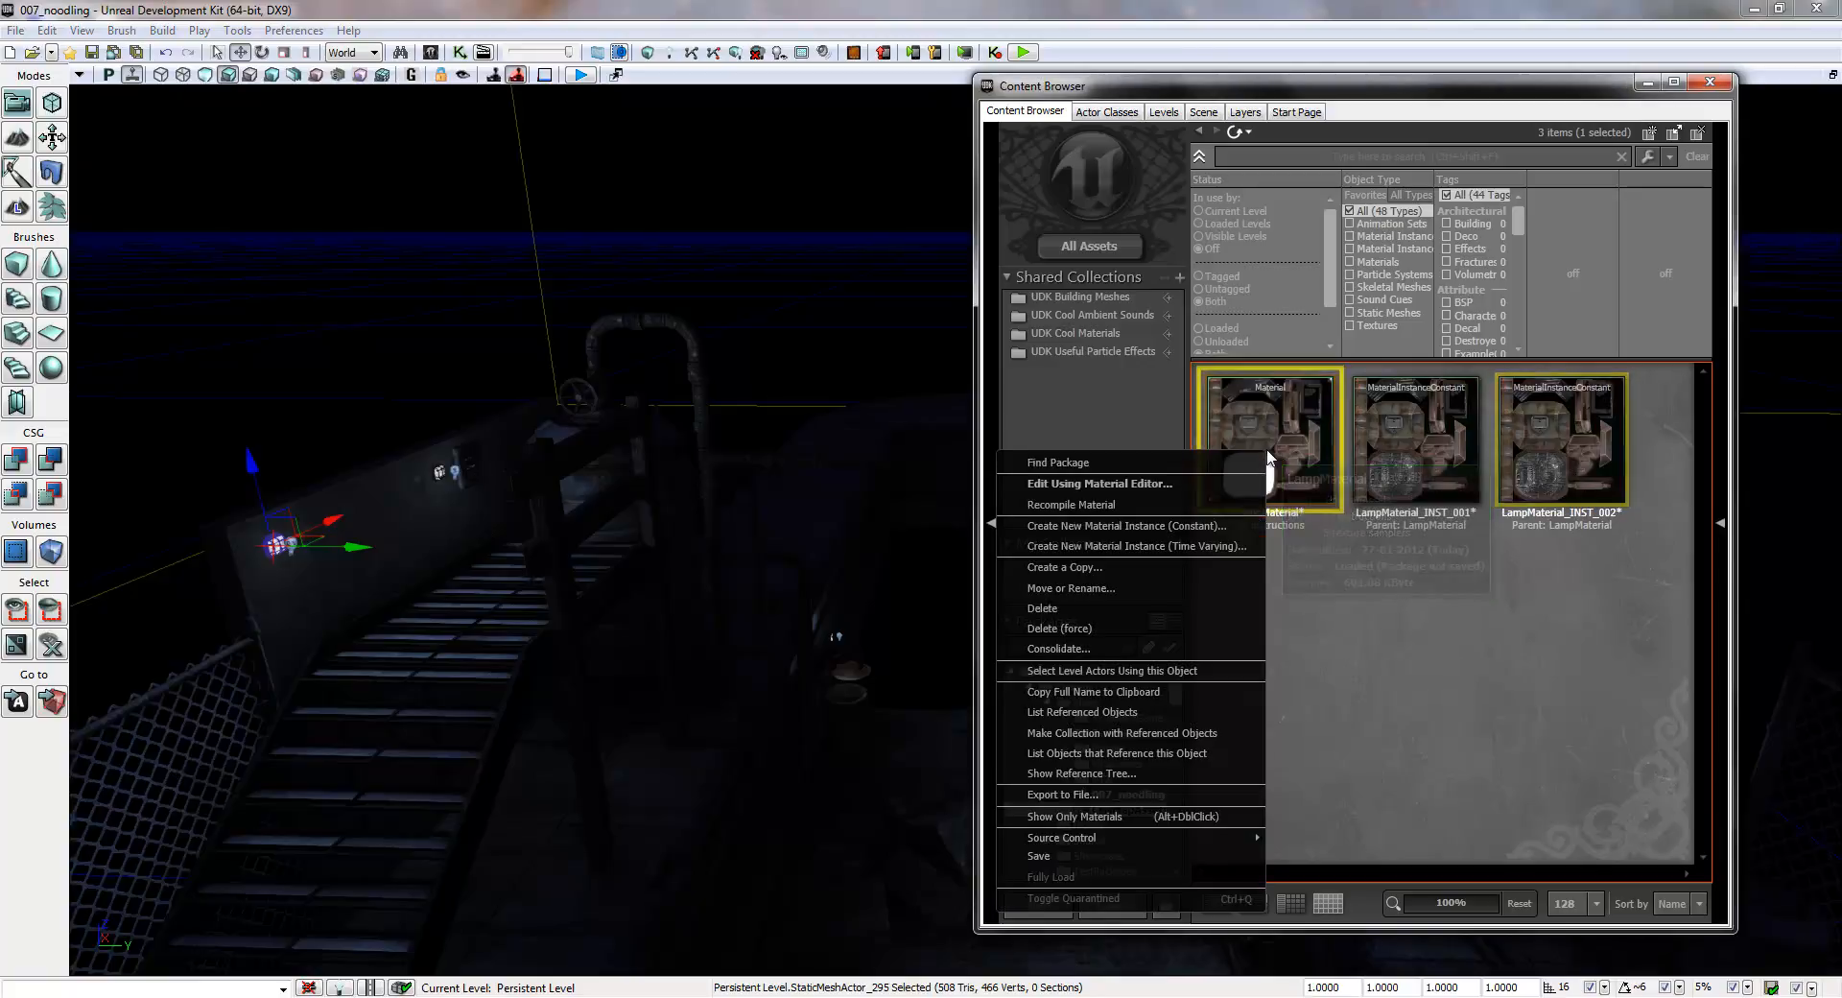
left_click(1127, 528)
left_click(902, 516)
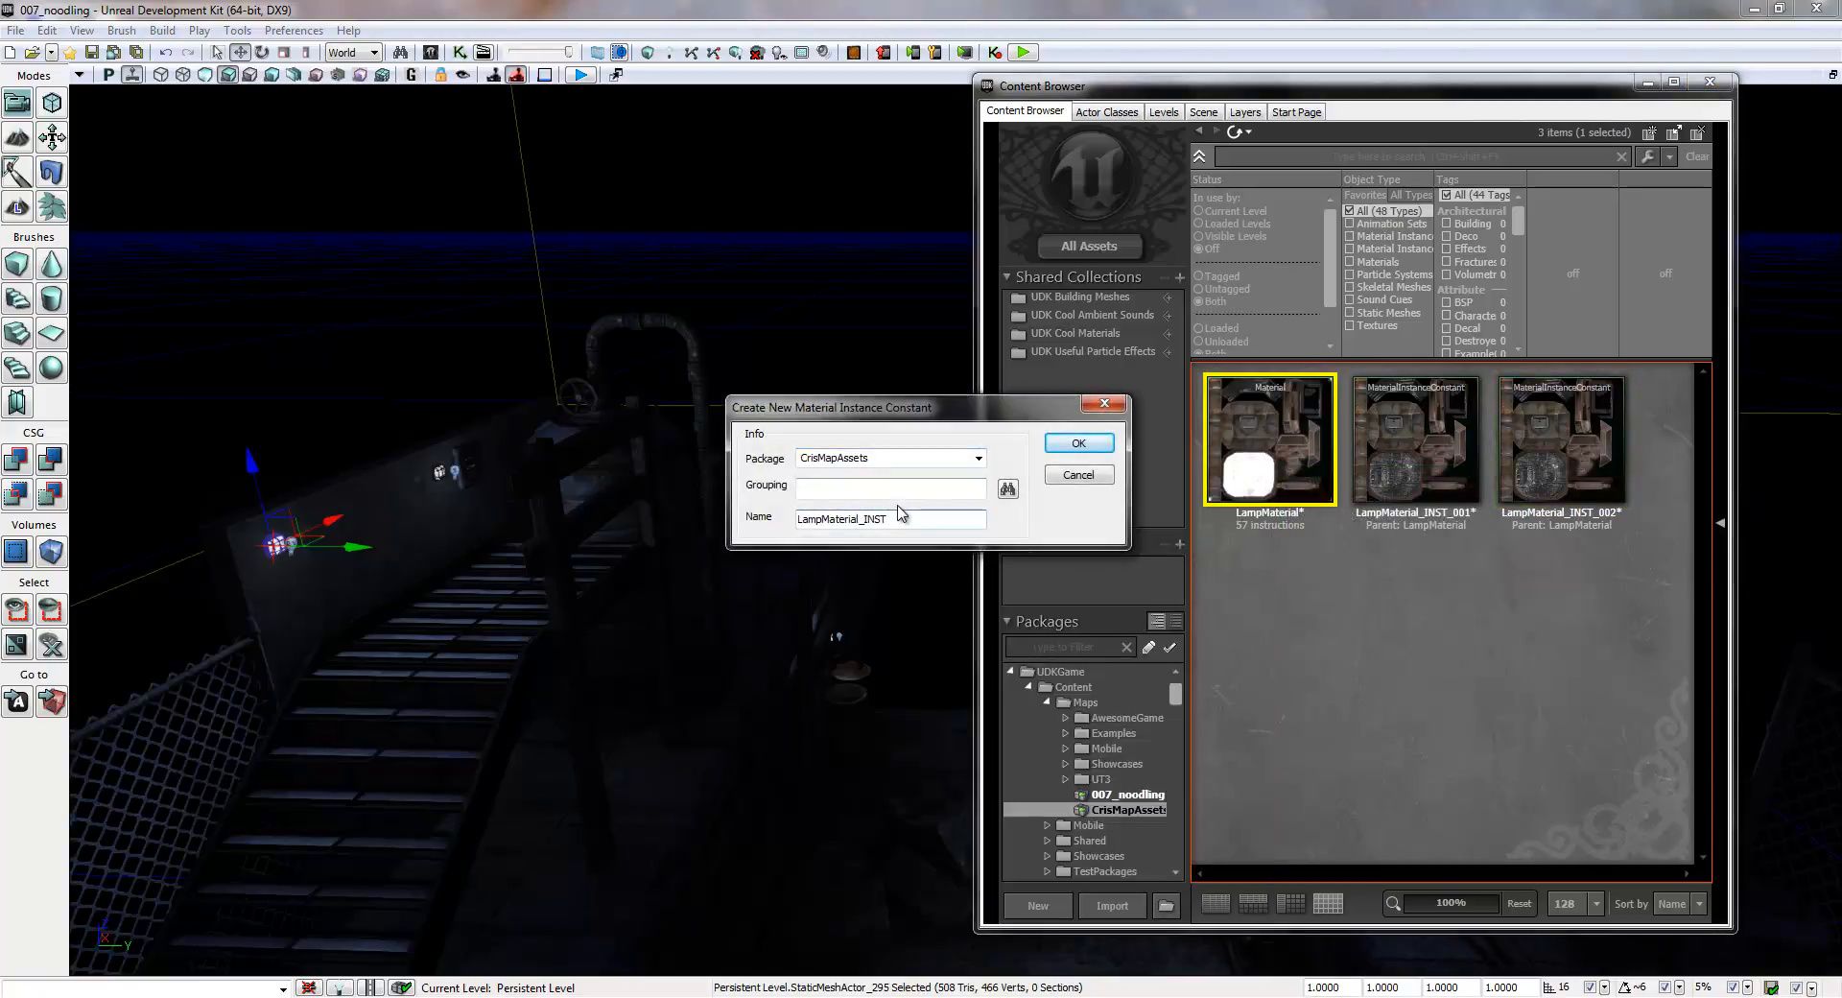
type("_003")
key("Return")
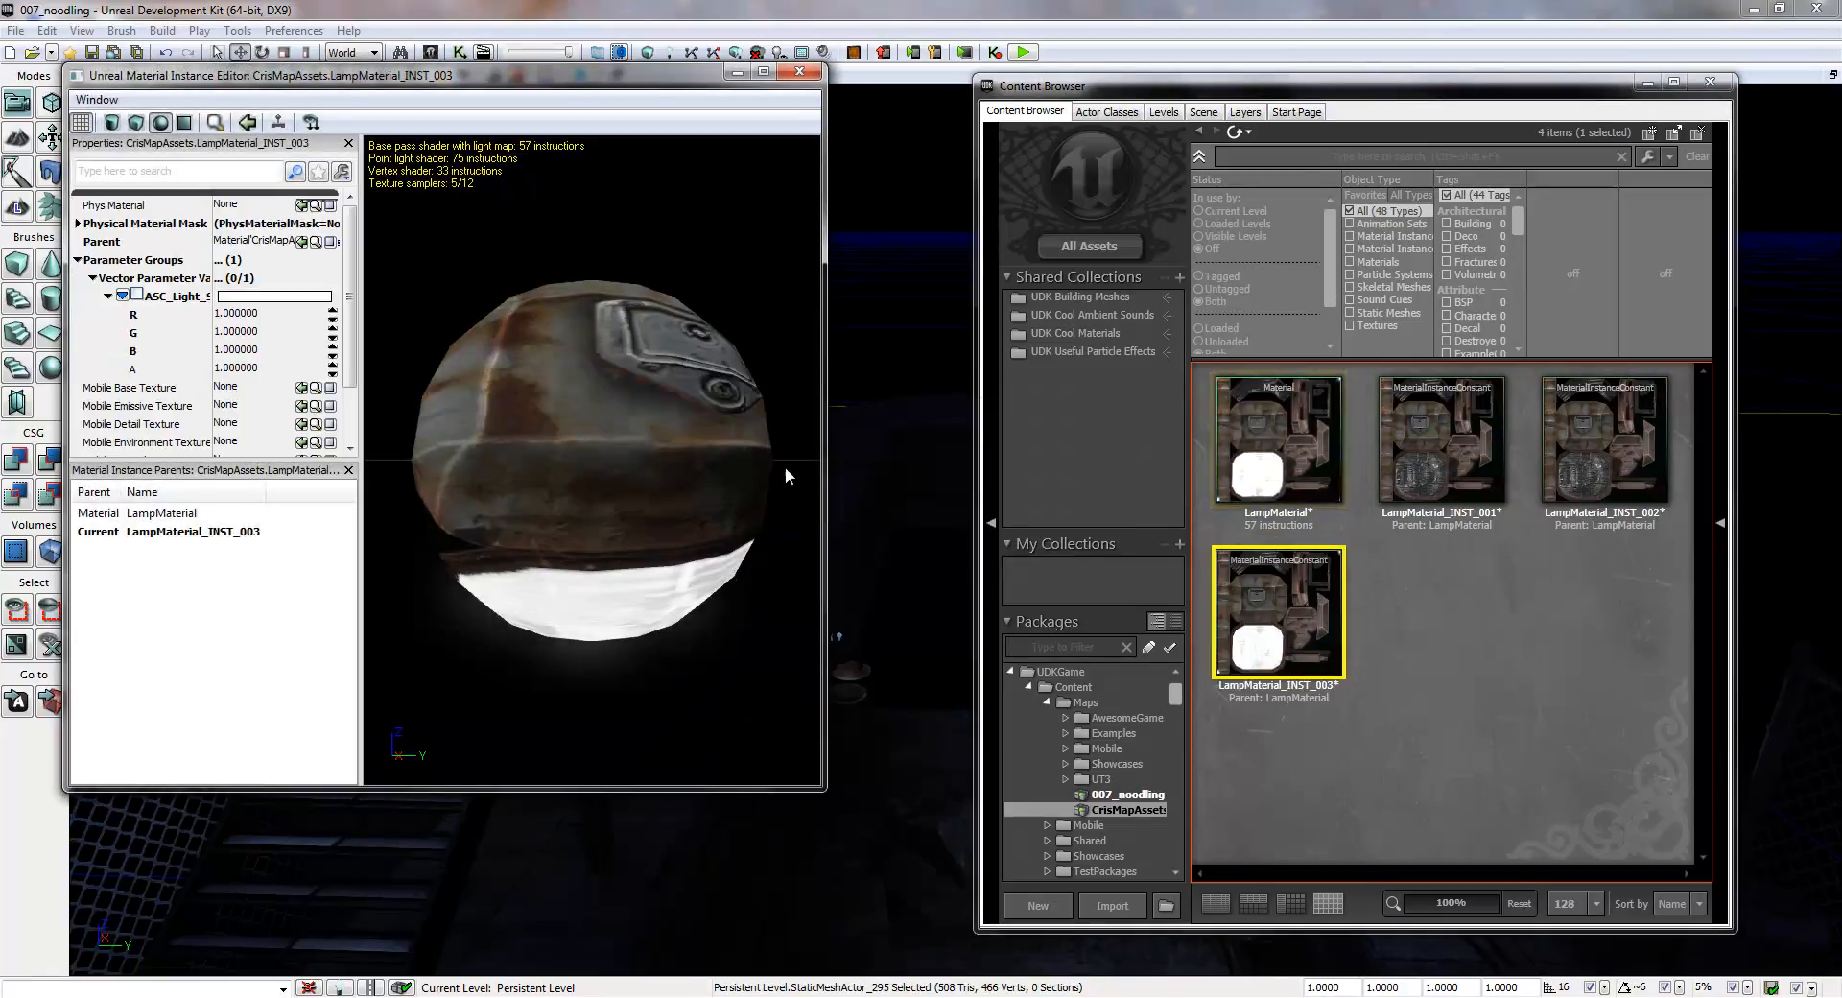
- Override the emissive vector parameter of LampMaterial_INST_003 with R, G and B set to 0, and close its editor
left_click(240, 313)
type("0")
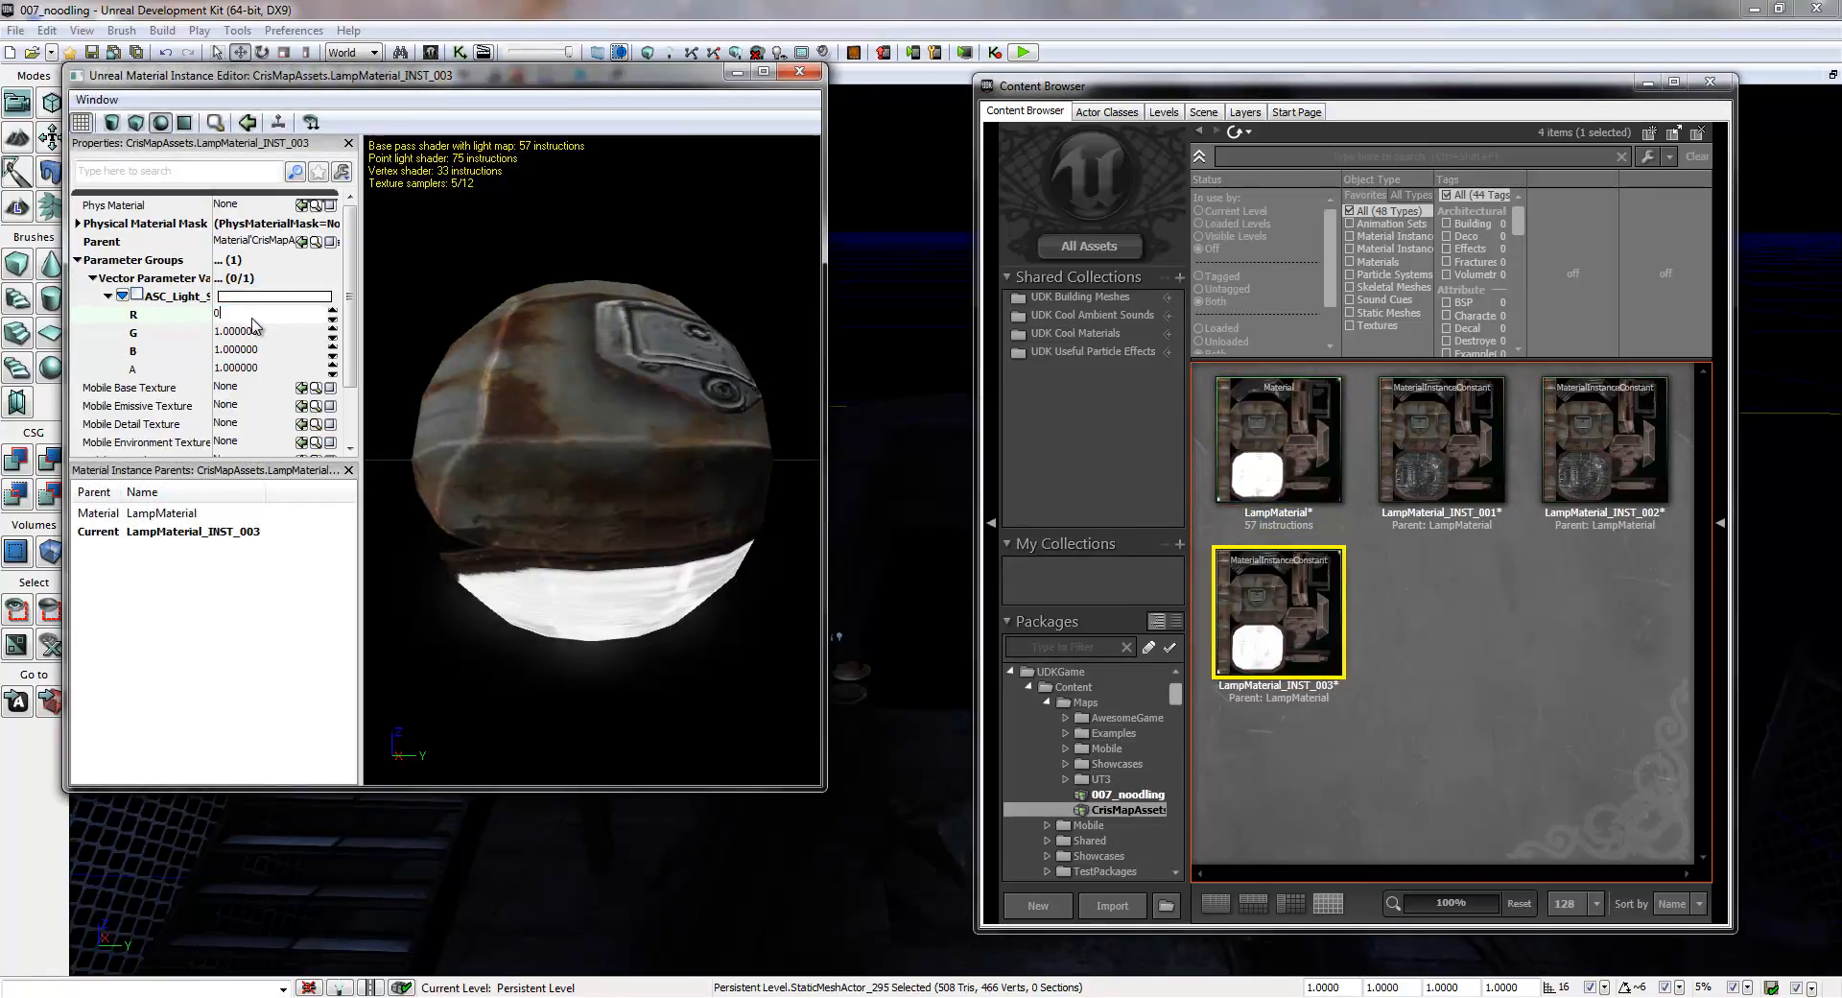
left_click(254, 332)
type("0")
left_click(257, 350)
type("0")
left_click(251, 336)
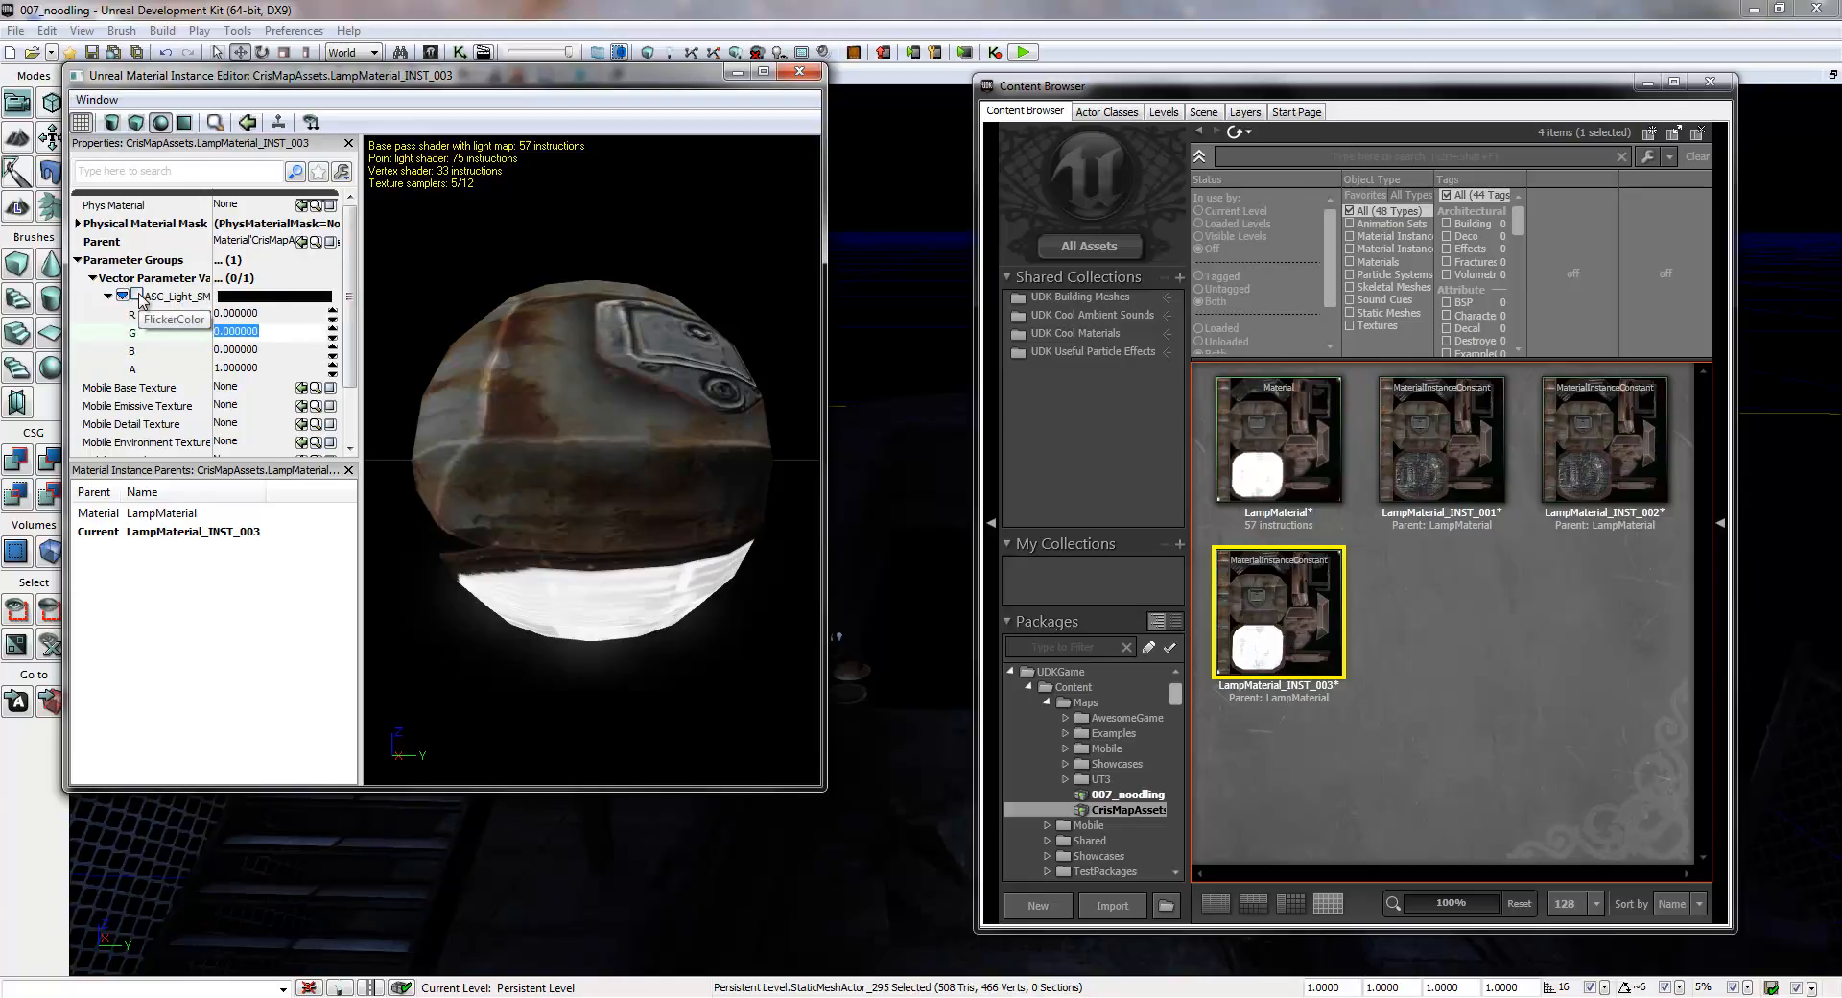
left_click(136, 296)
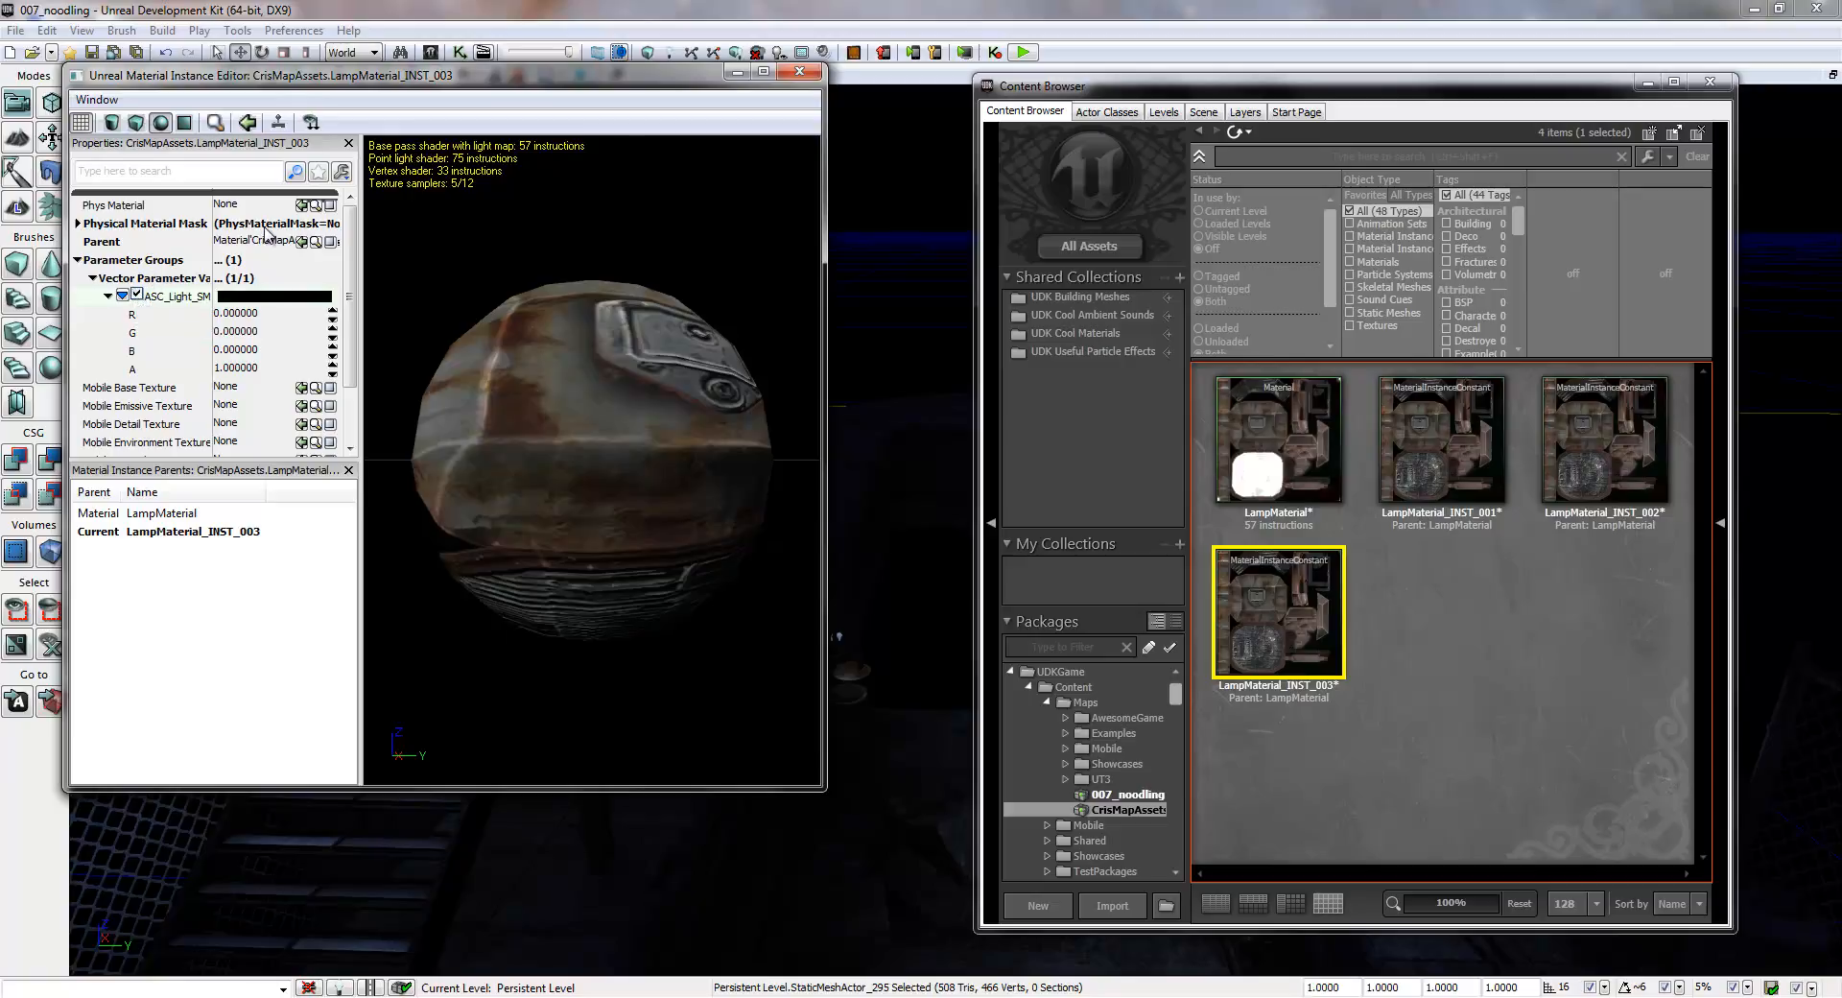
left_click(795, 74)
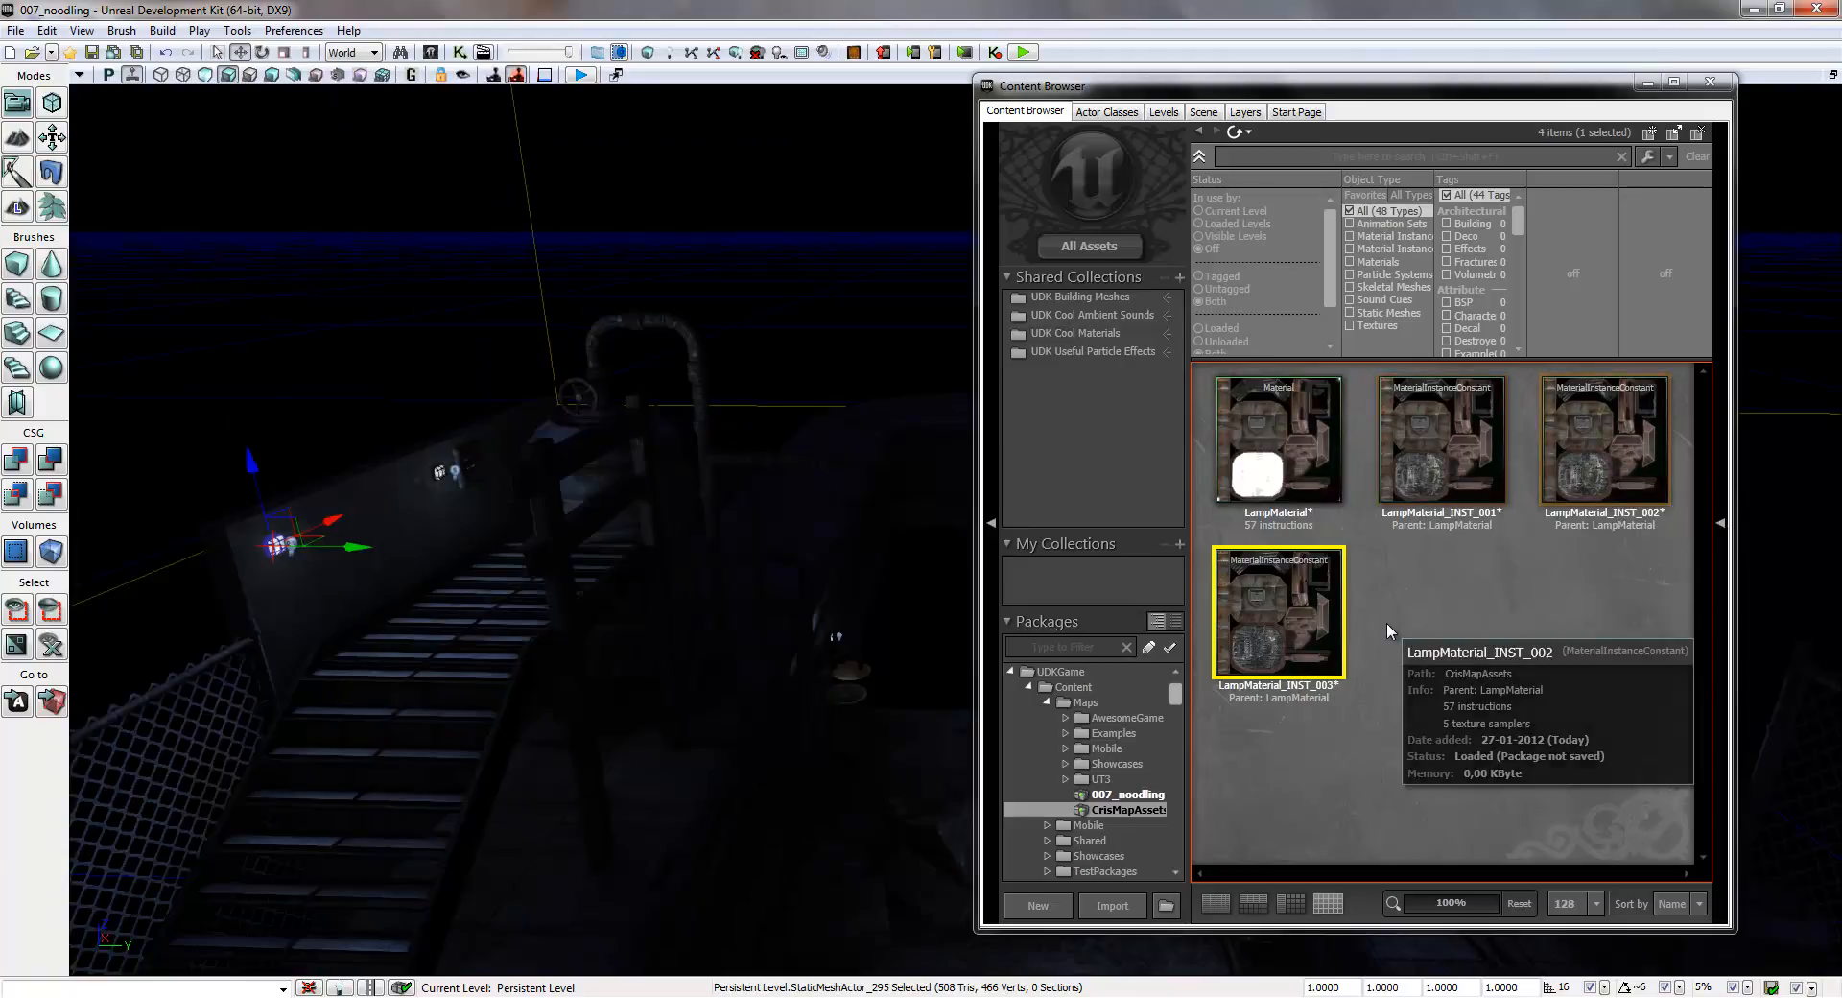
- Create a fourth constant material instance of LampMaterial in CrisMapAssets, named LampMaterial_INST_004
right_click(1412, 589)
left_click(1250, 499)
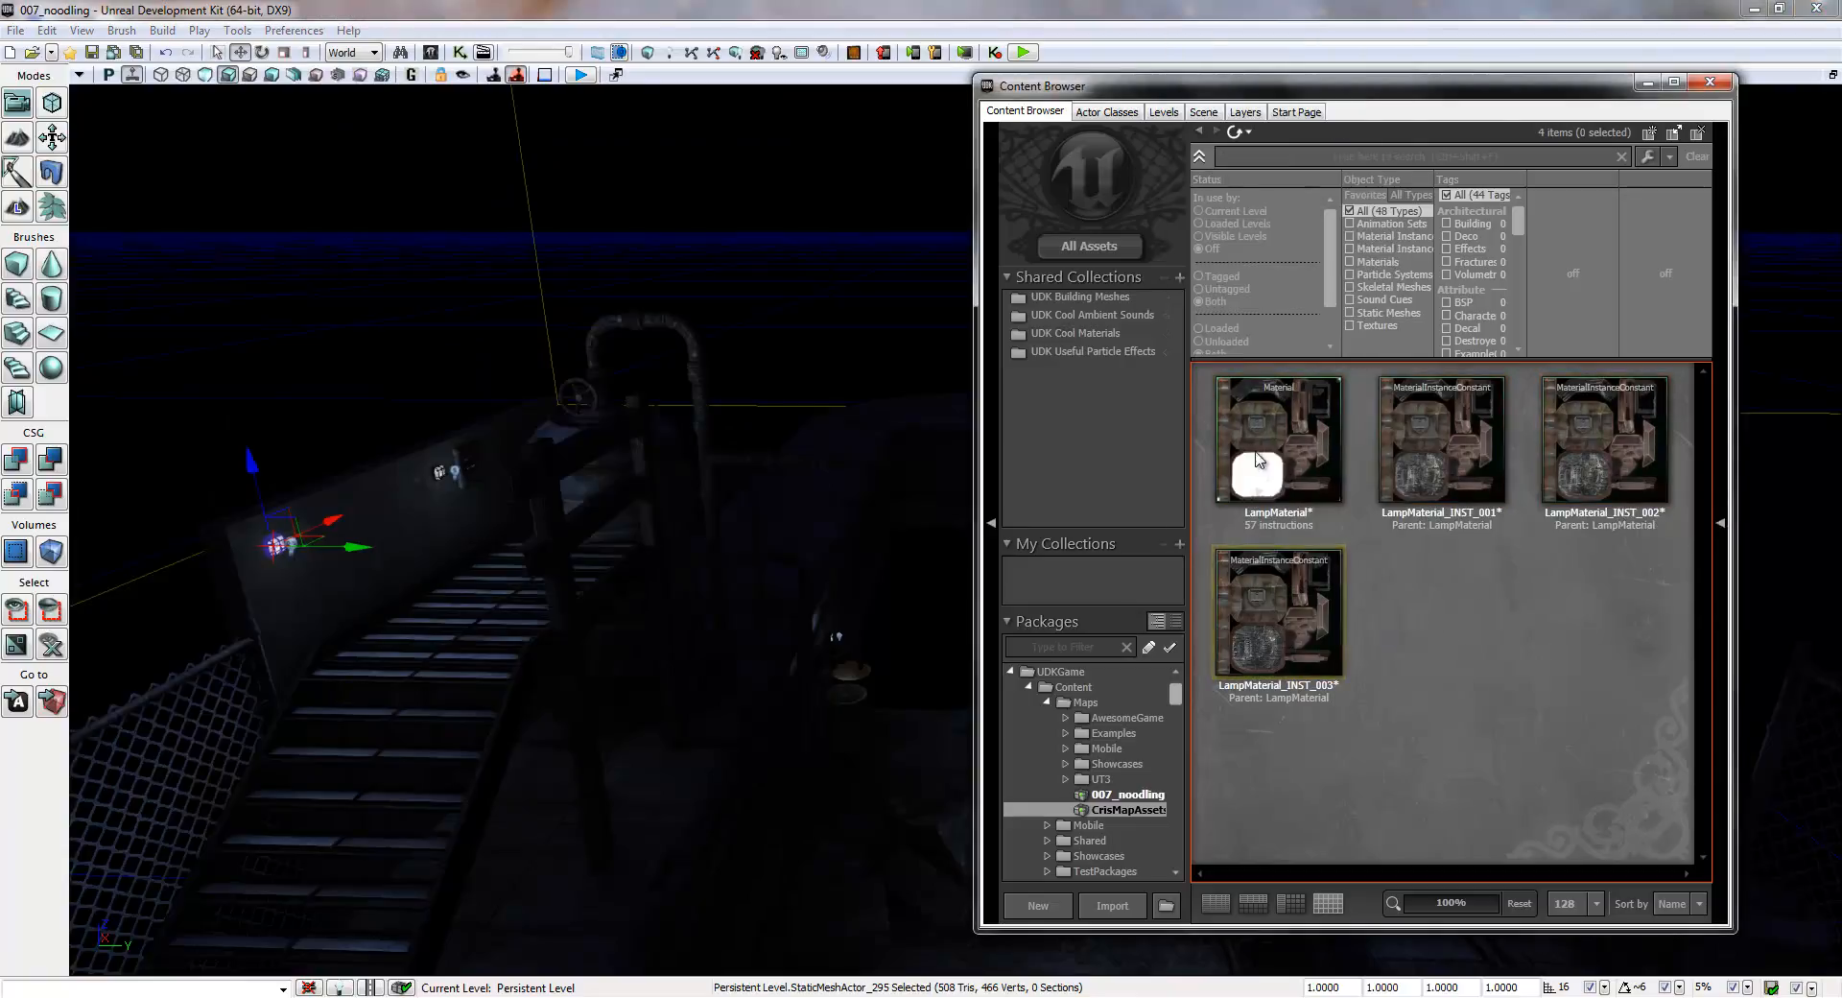
right_click(1274, 428)
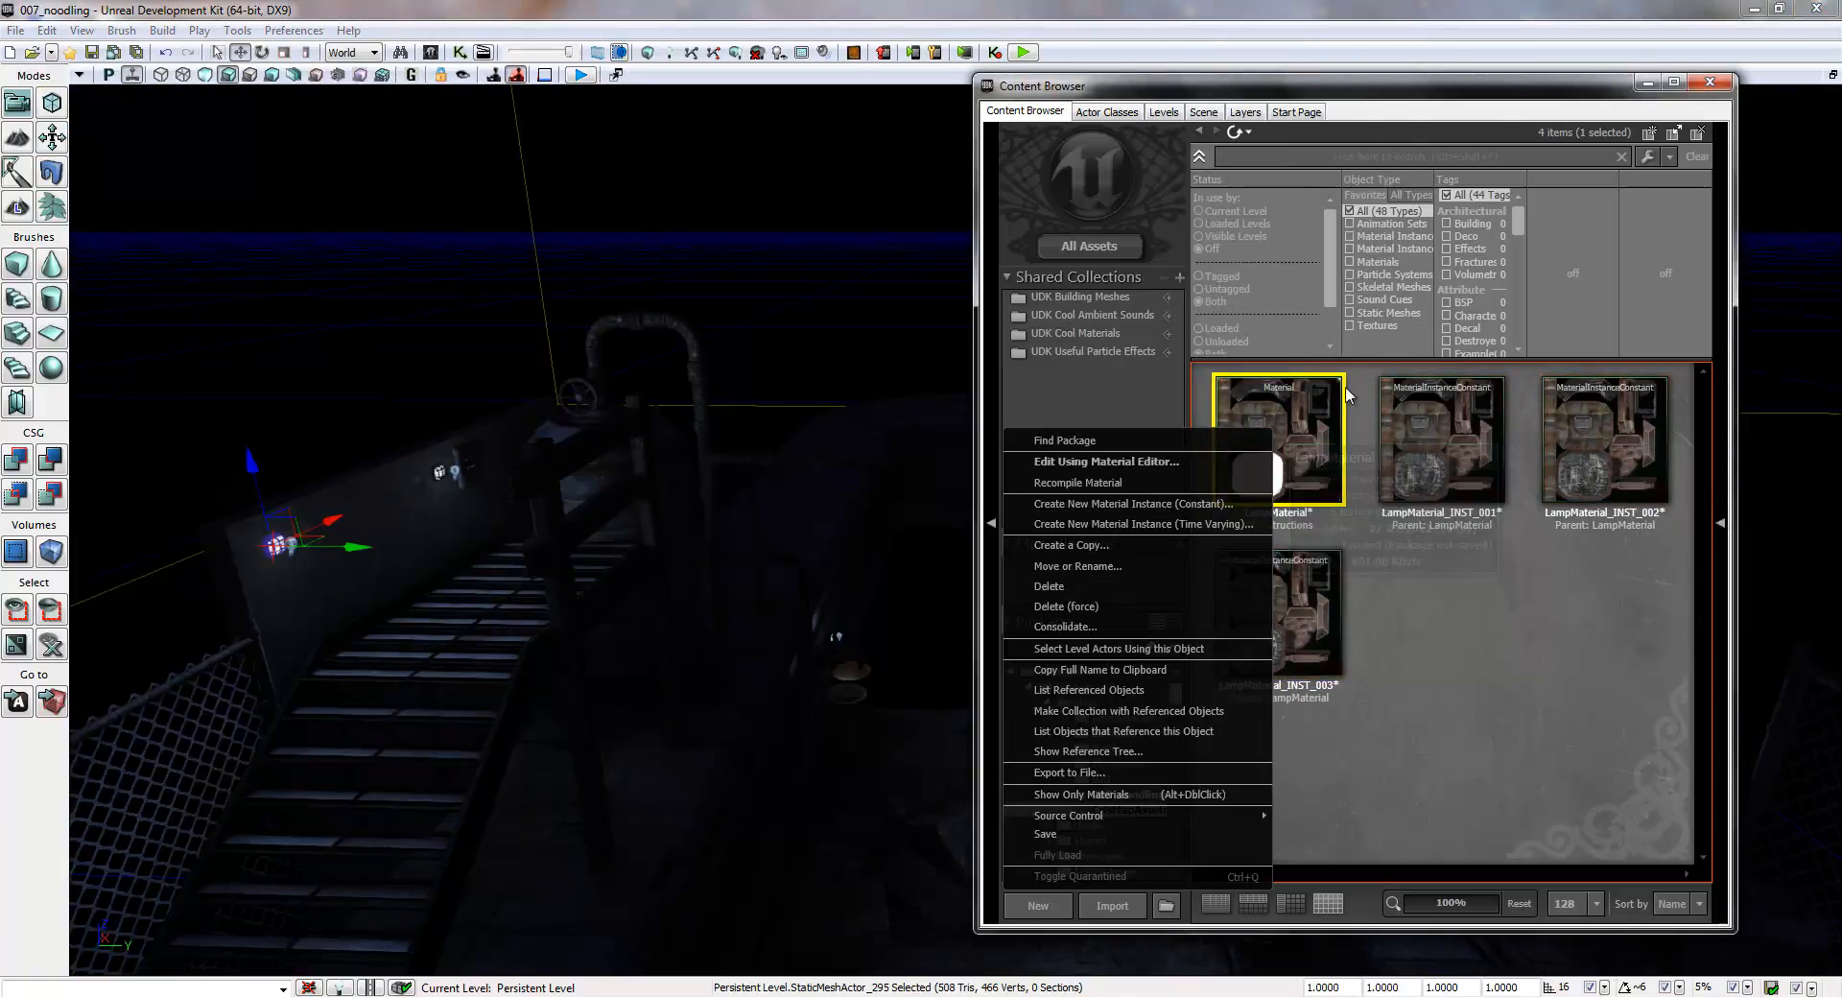
left_click(1144, 504)
left_click(904, 521)
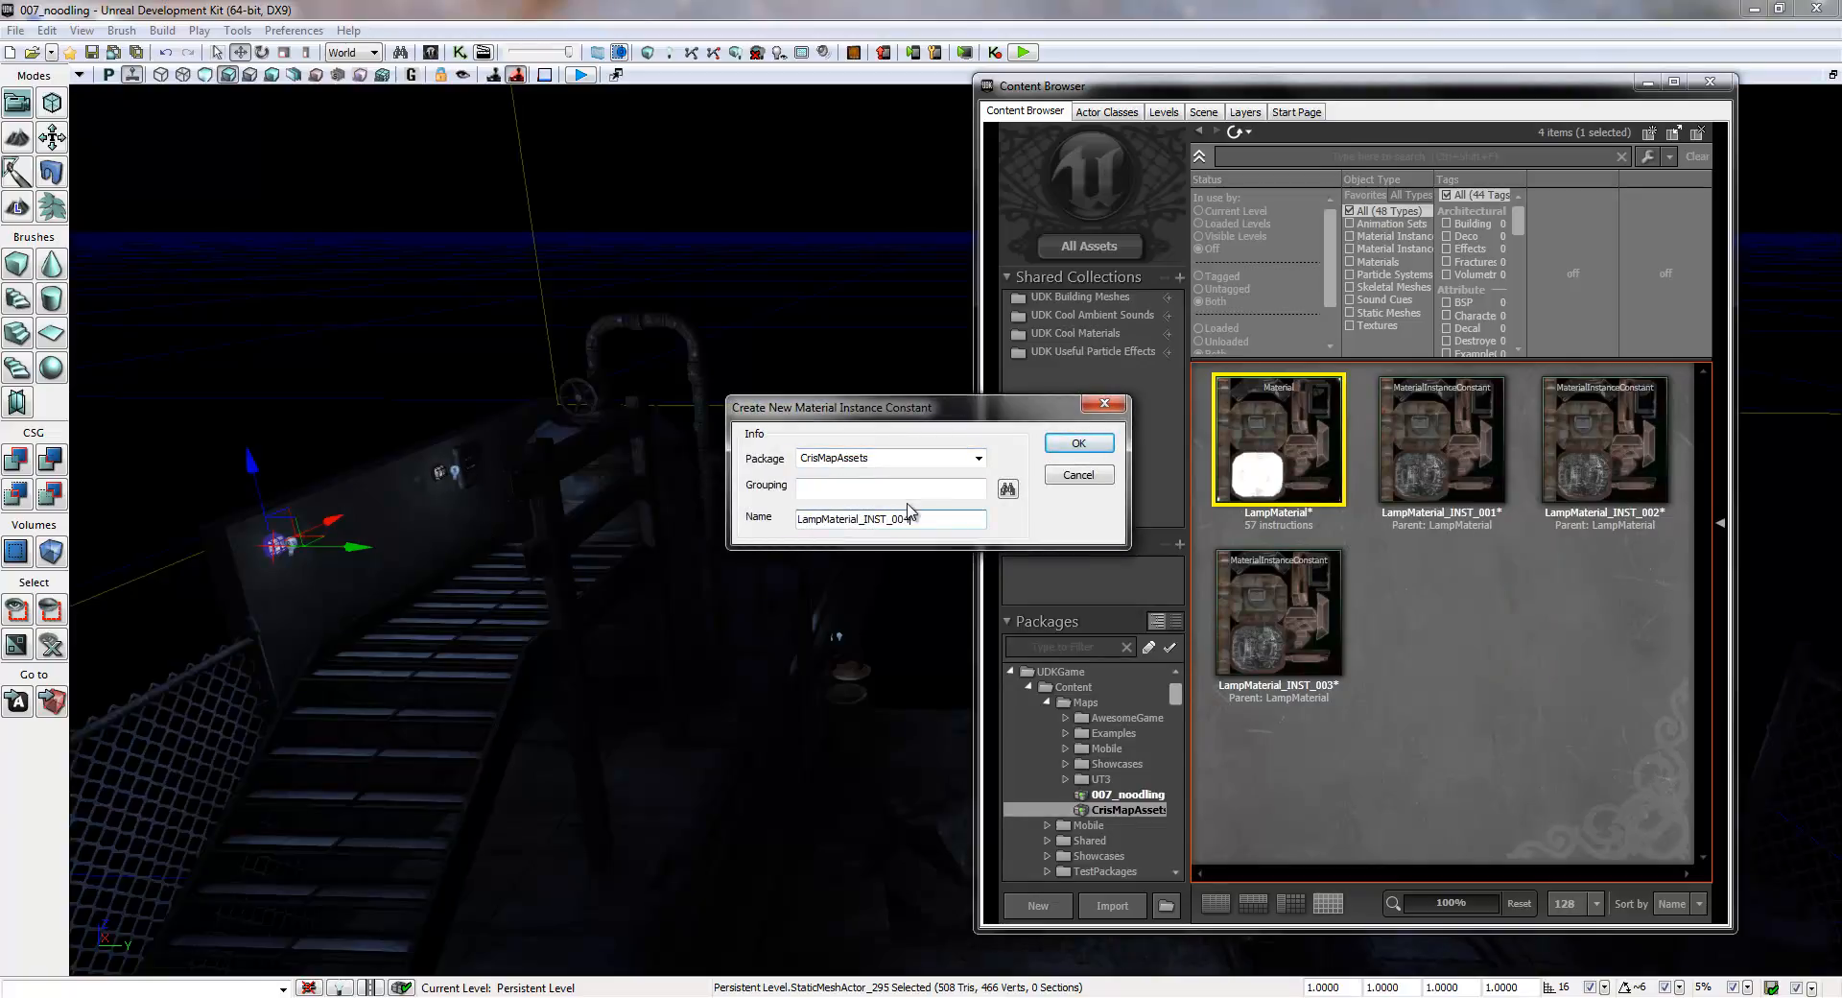
type("_004")
key("Return")
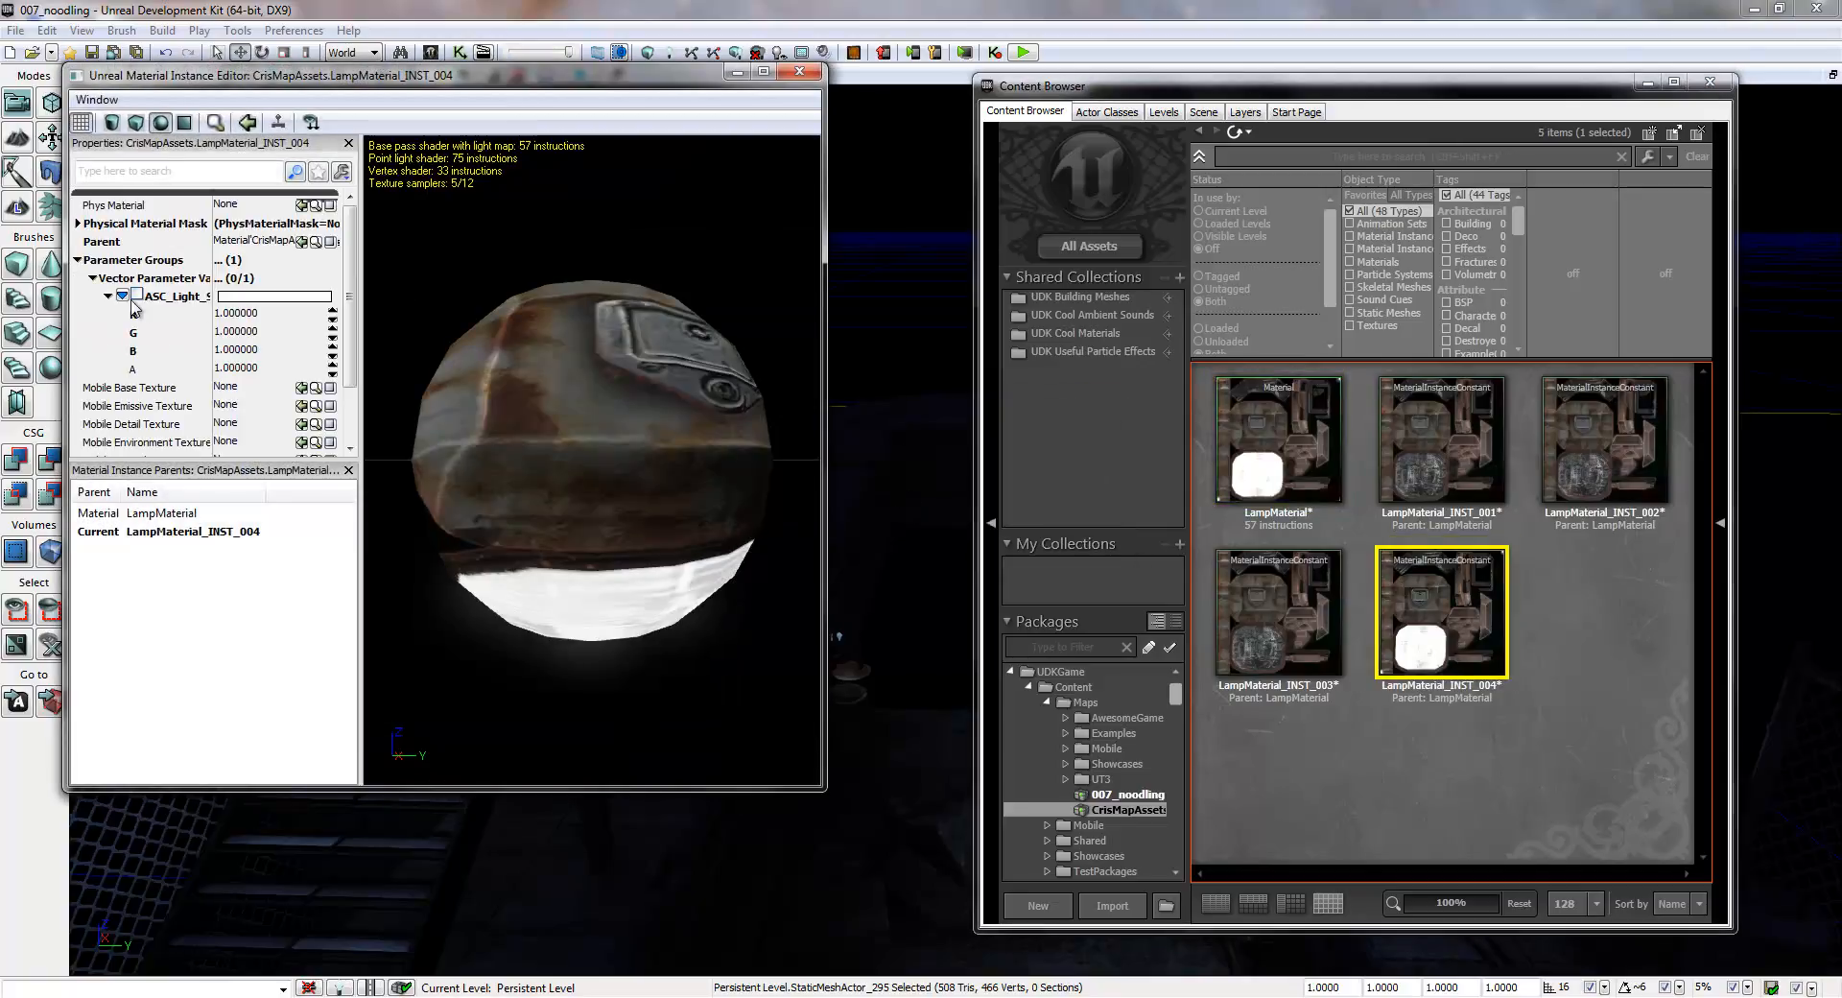
- Override the emissive vector parameter of LampMaterial_INST_004 with R, G and B set to 0, and close its editor
left_click(137, 294)
left_click(238, 318)
type("0")
left_click(240, 332)
type("0")
left_click(240, 351)
type("0")
left_click(253, 314)
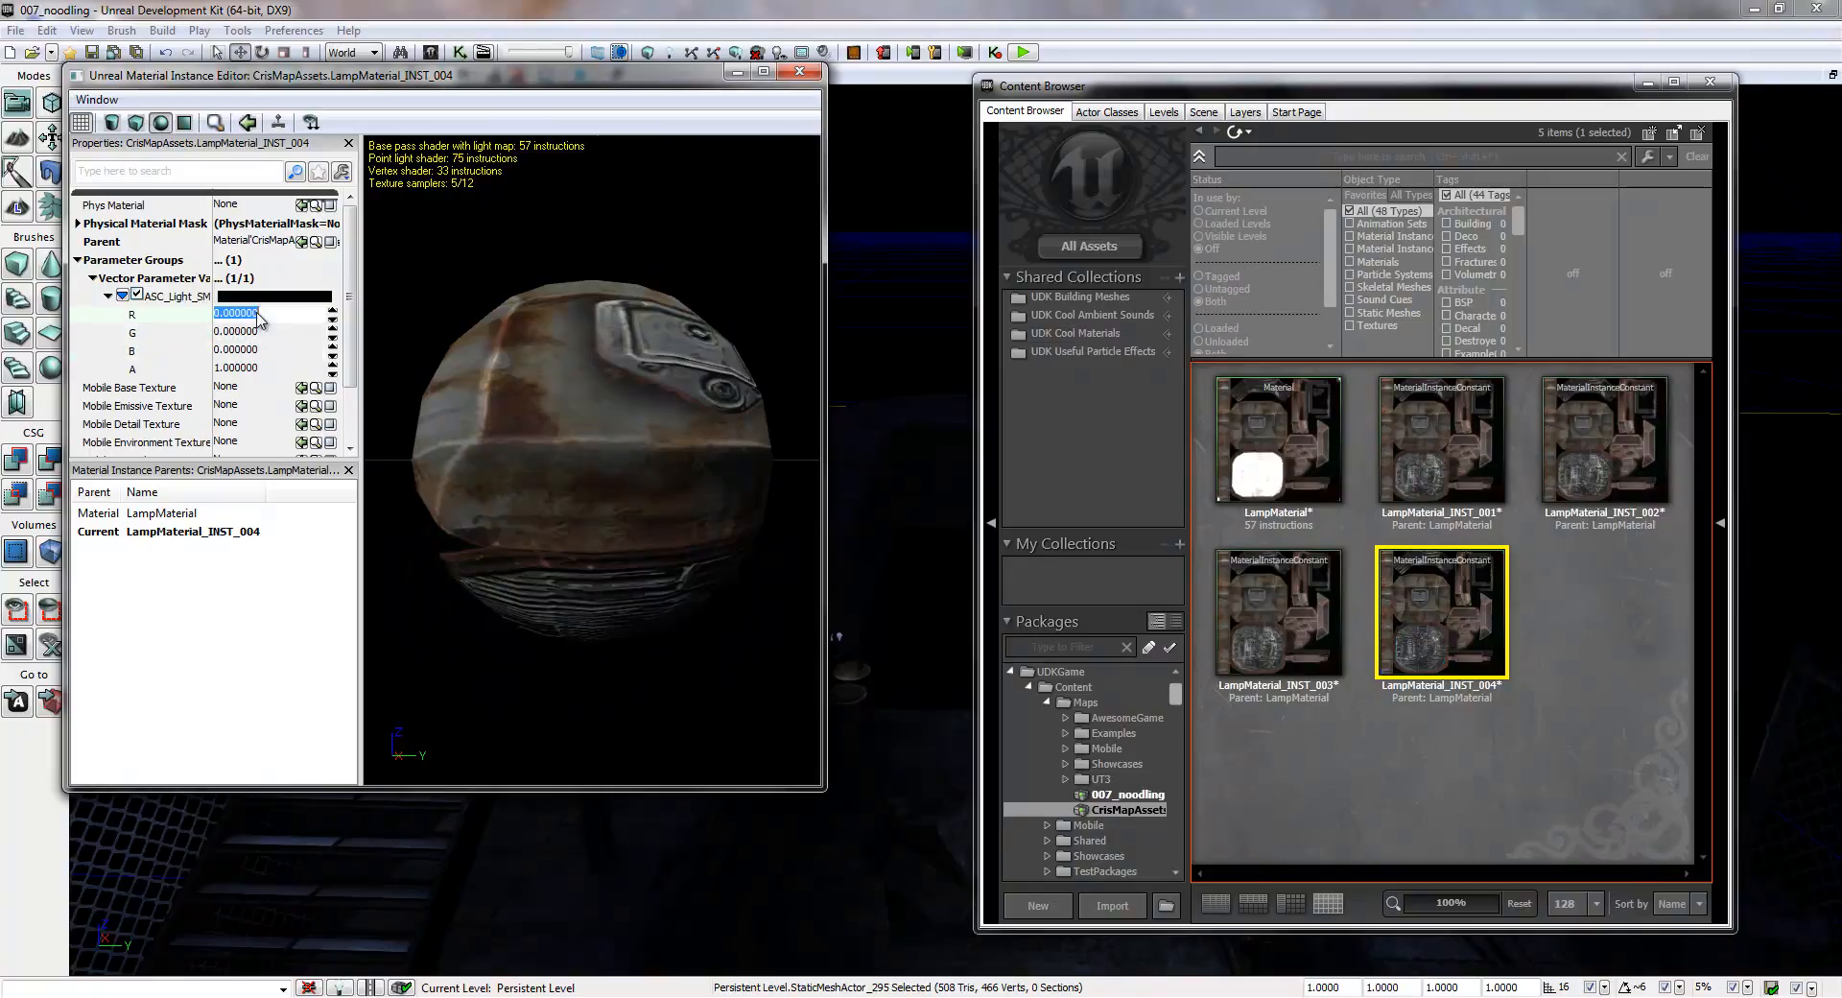
left_click(799, 71)
- Create a fifth constant material instance of LampMaterial in CrisMapAssets, named LampMaterial_INST_005
left_click(1292, 458)
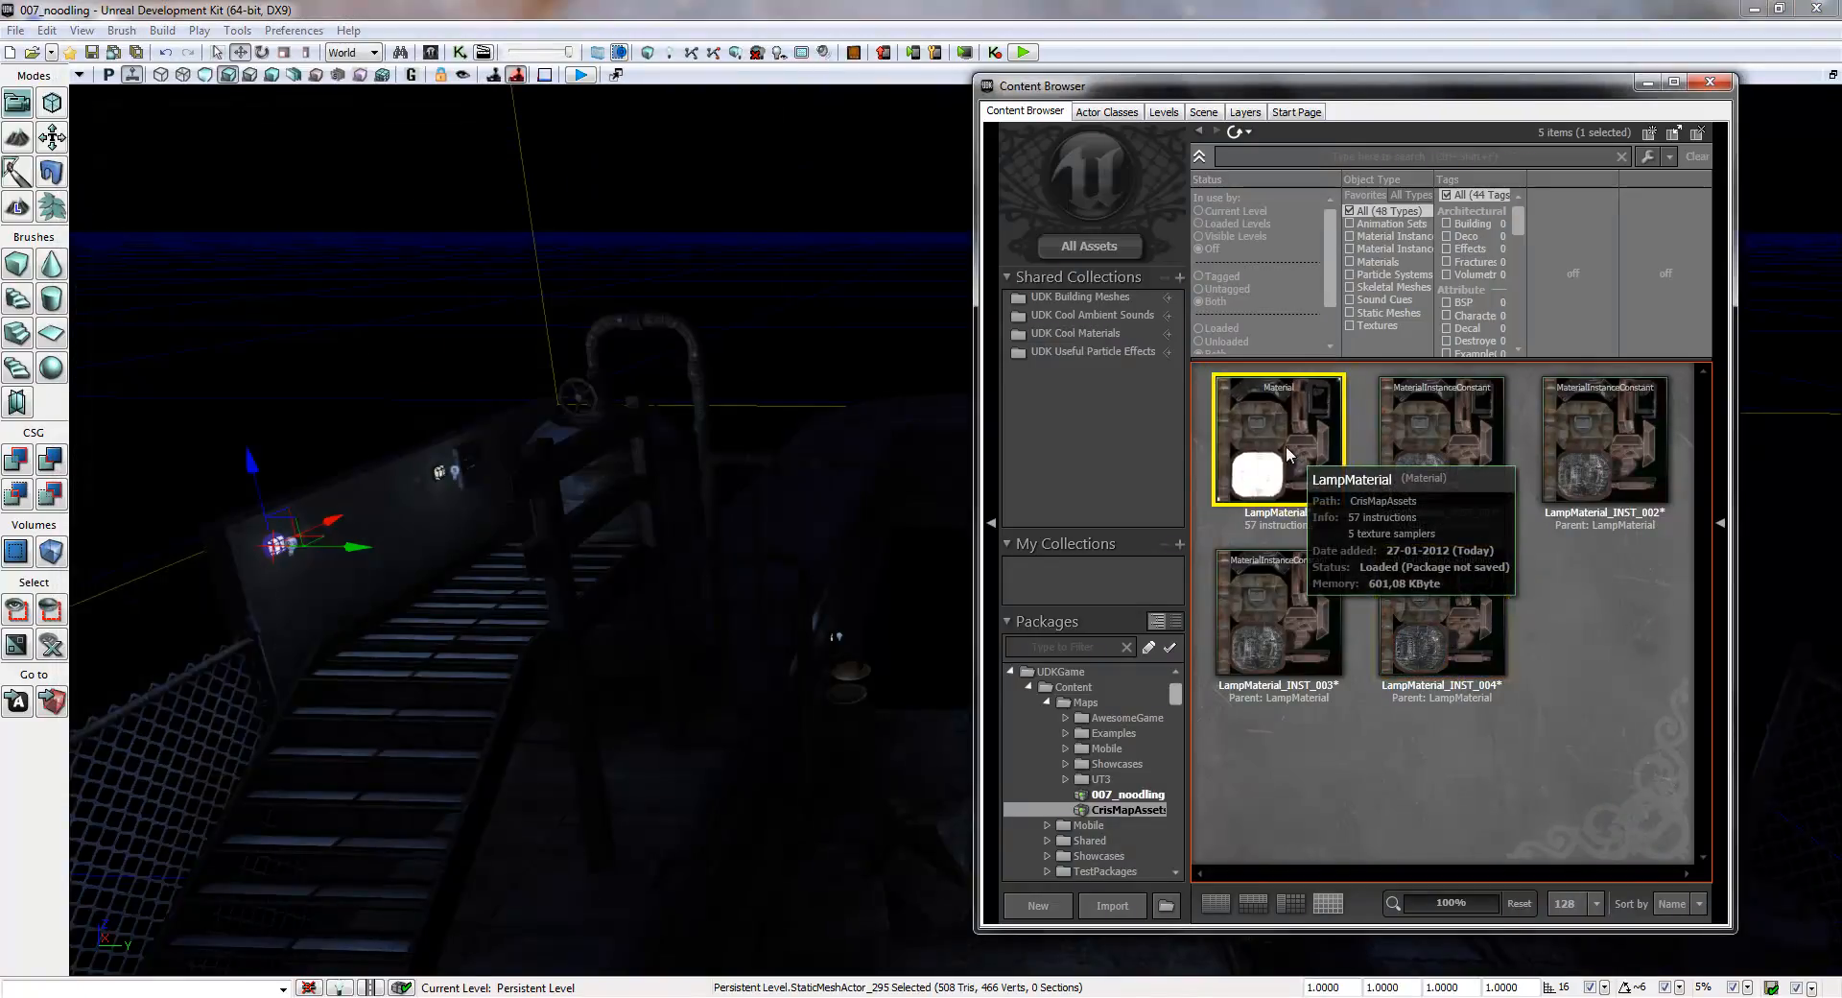
right_click(1274, 436)
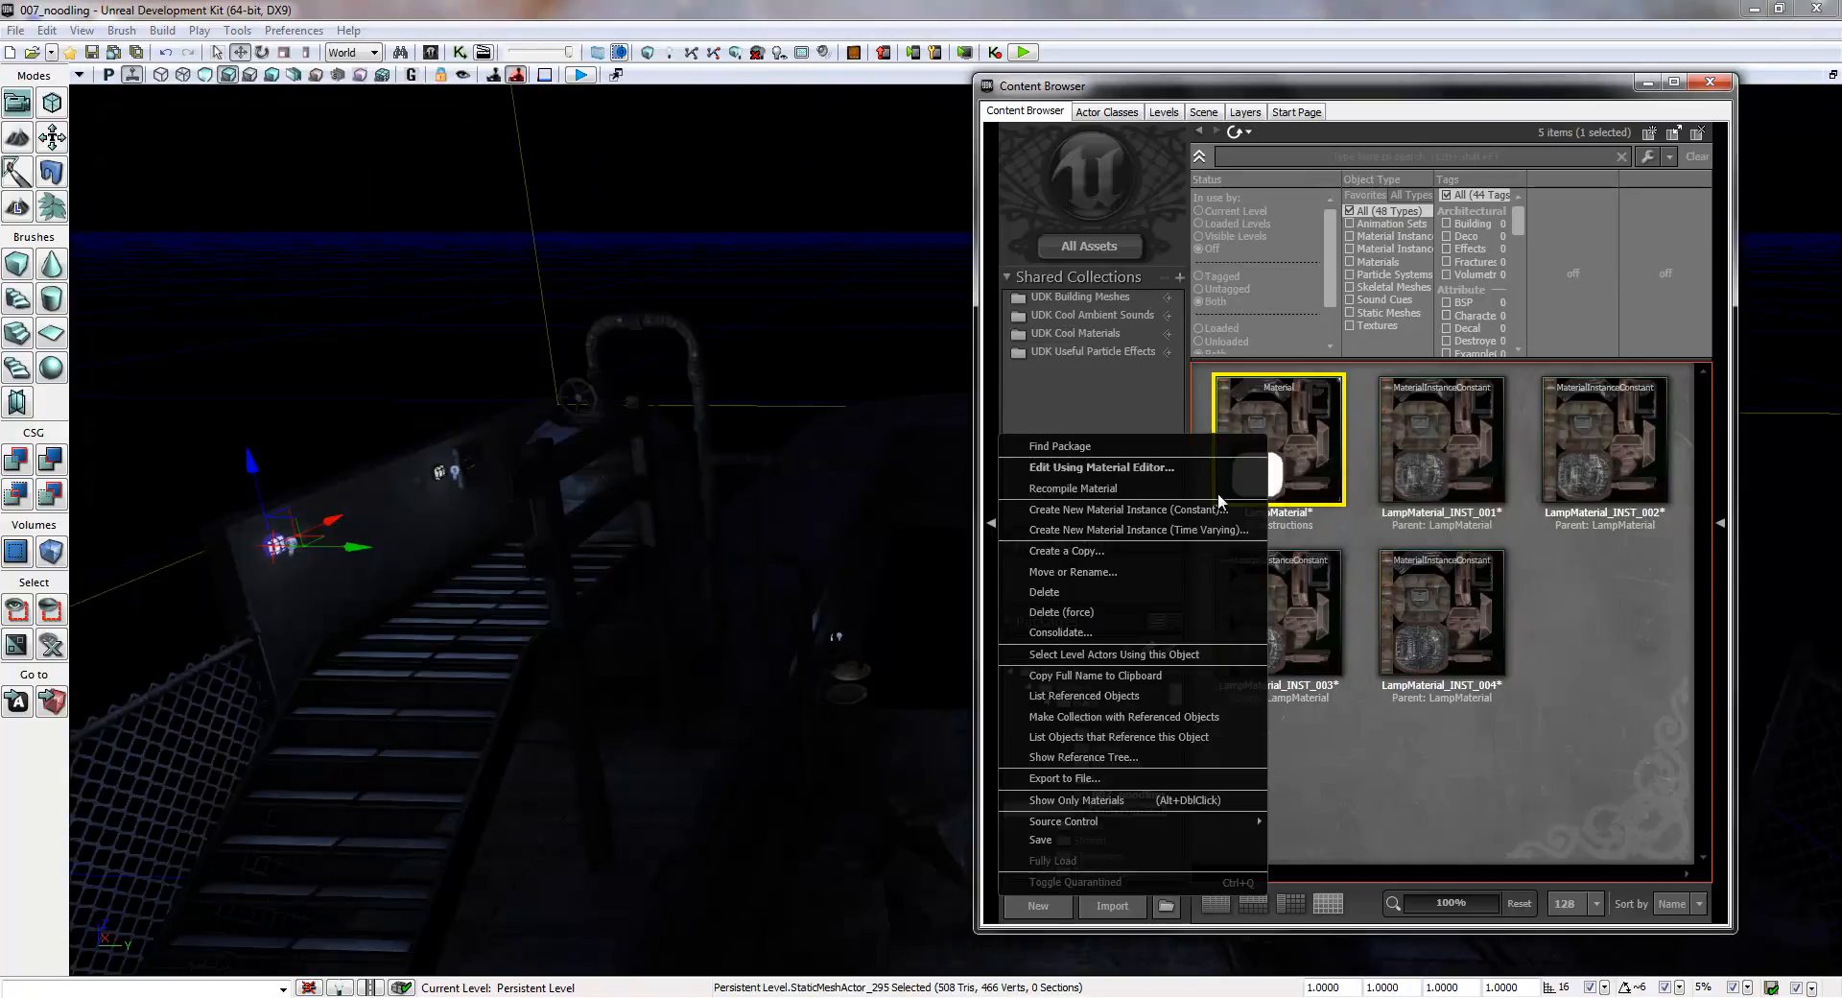
left_click(1114, 510)
left_click(929, 519)
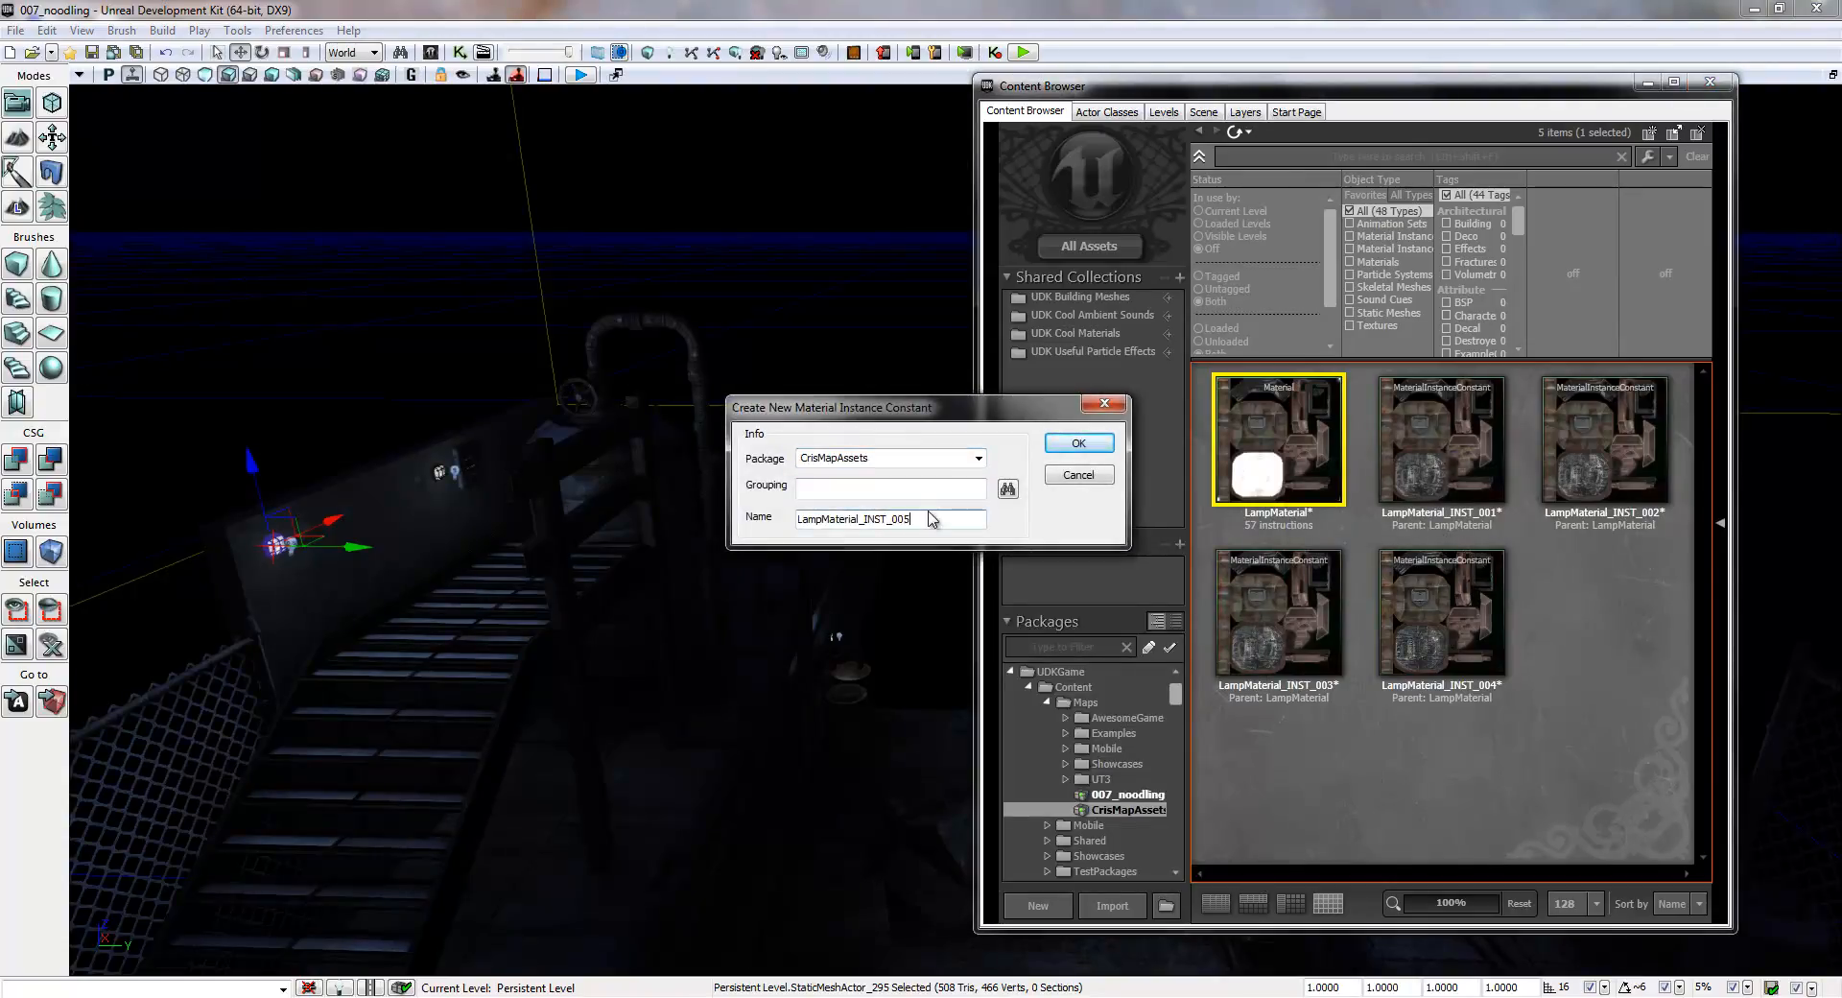
key("Return")
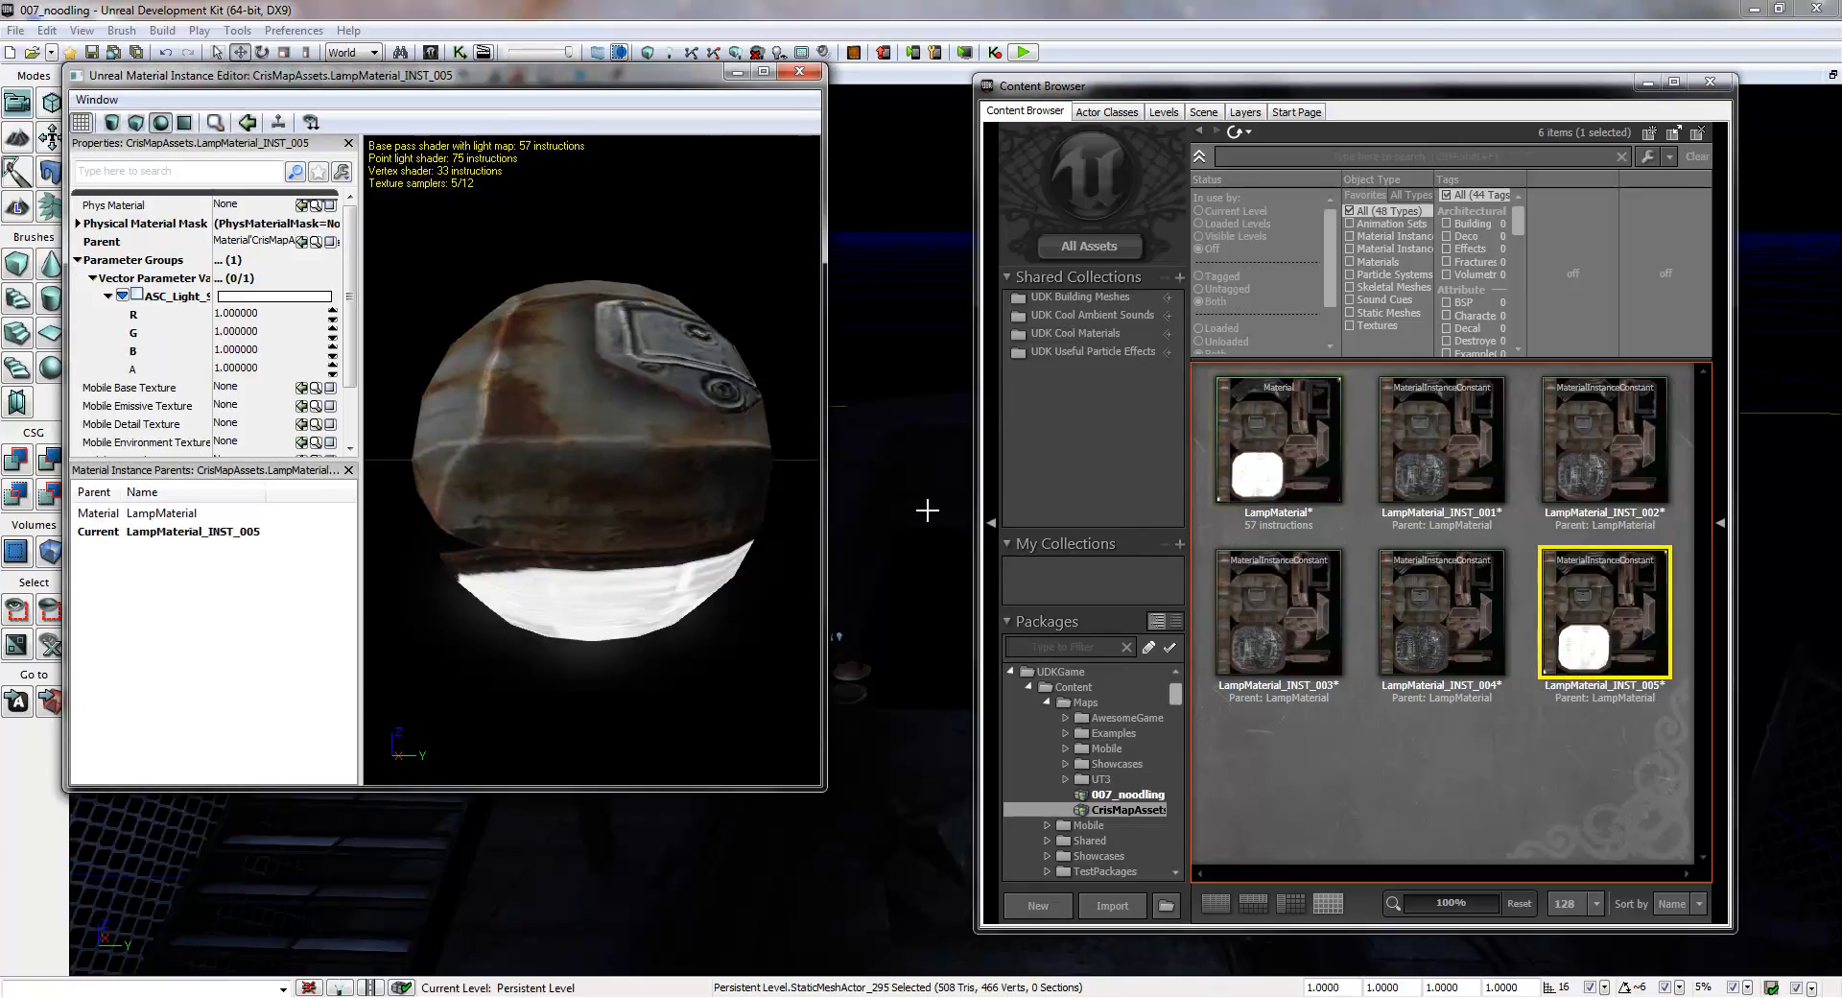
- Override the emissive vector parameter of LampMaterial_INST_005 with R, G and B set to 0, and close its editor
left_click(235, 316)
type("0")
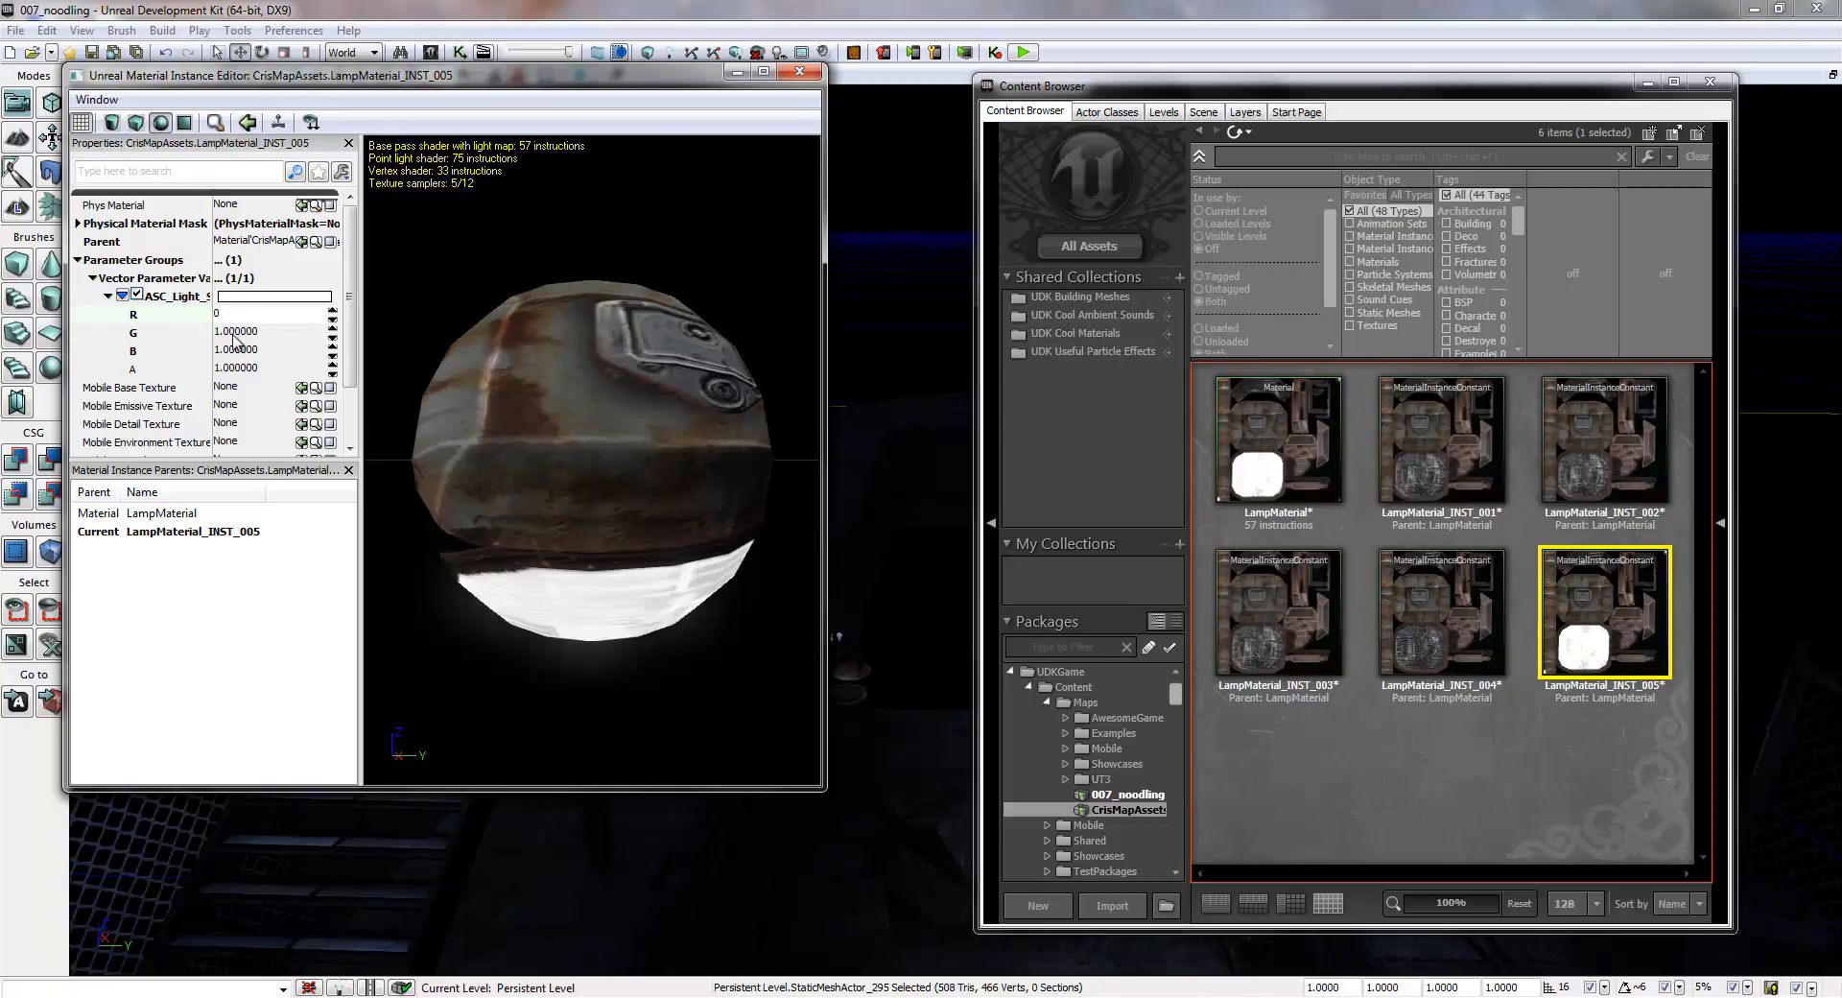
left_click(237, 332)
type("0")
left_click(240, 350)
type("0")
left_click(245, 313)
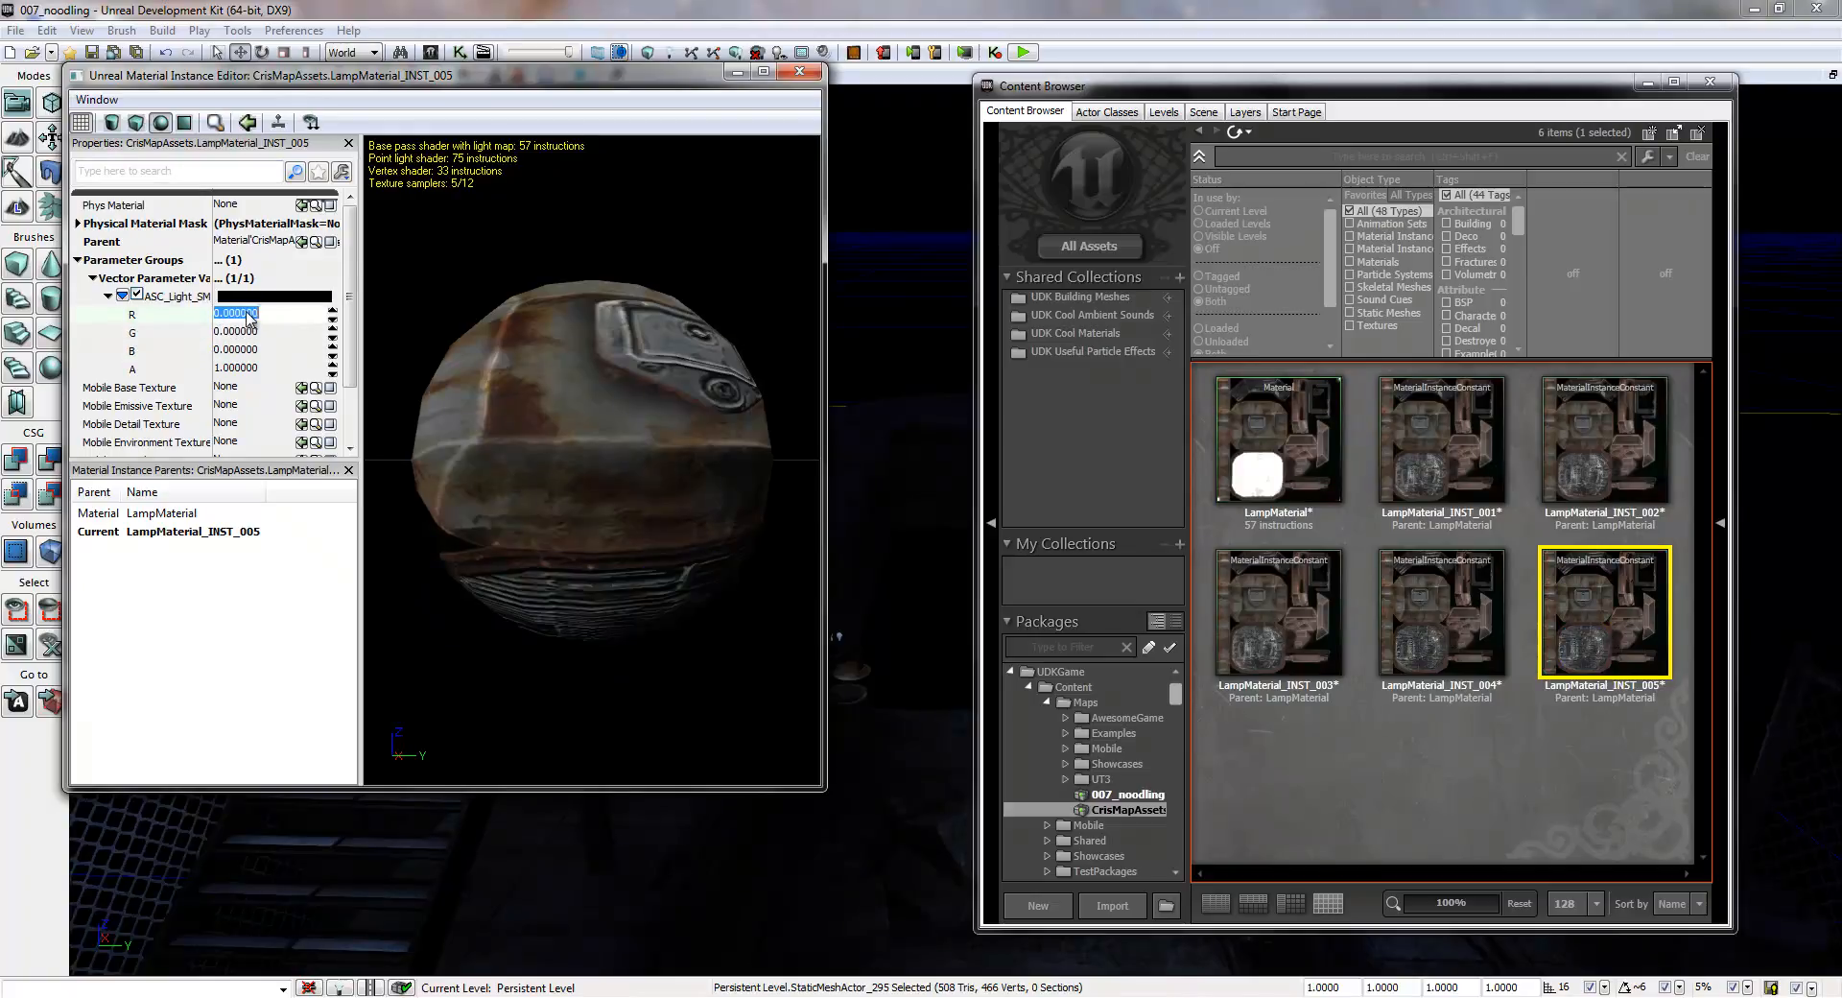
left_click(801, 74)
left_click(1516, 744)
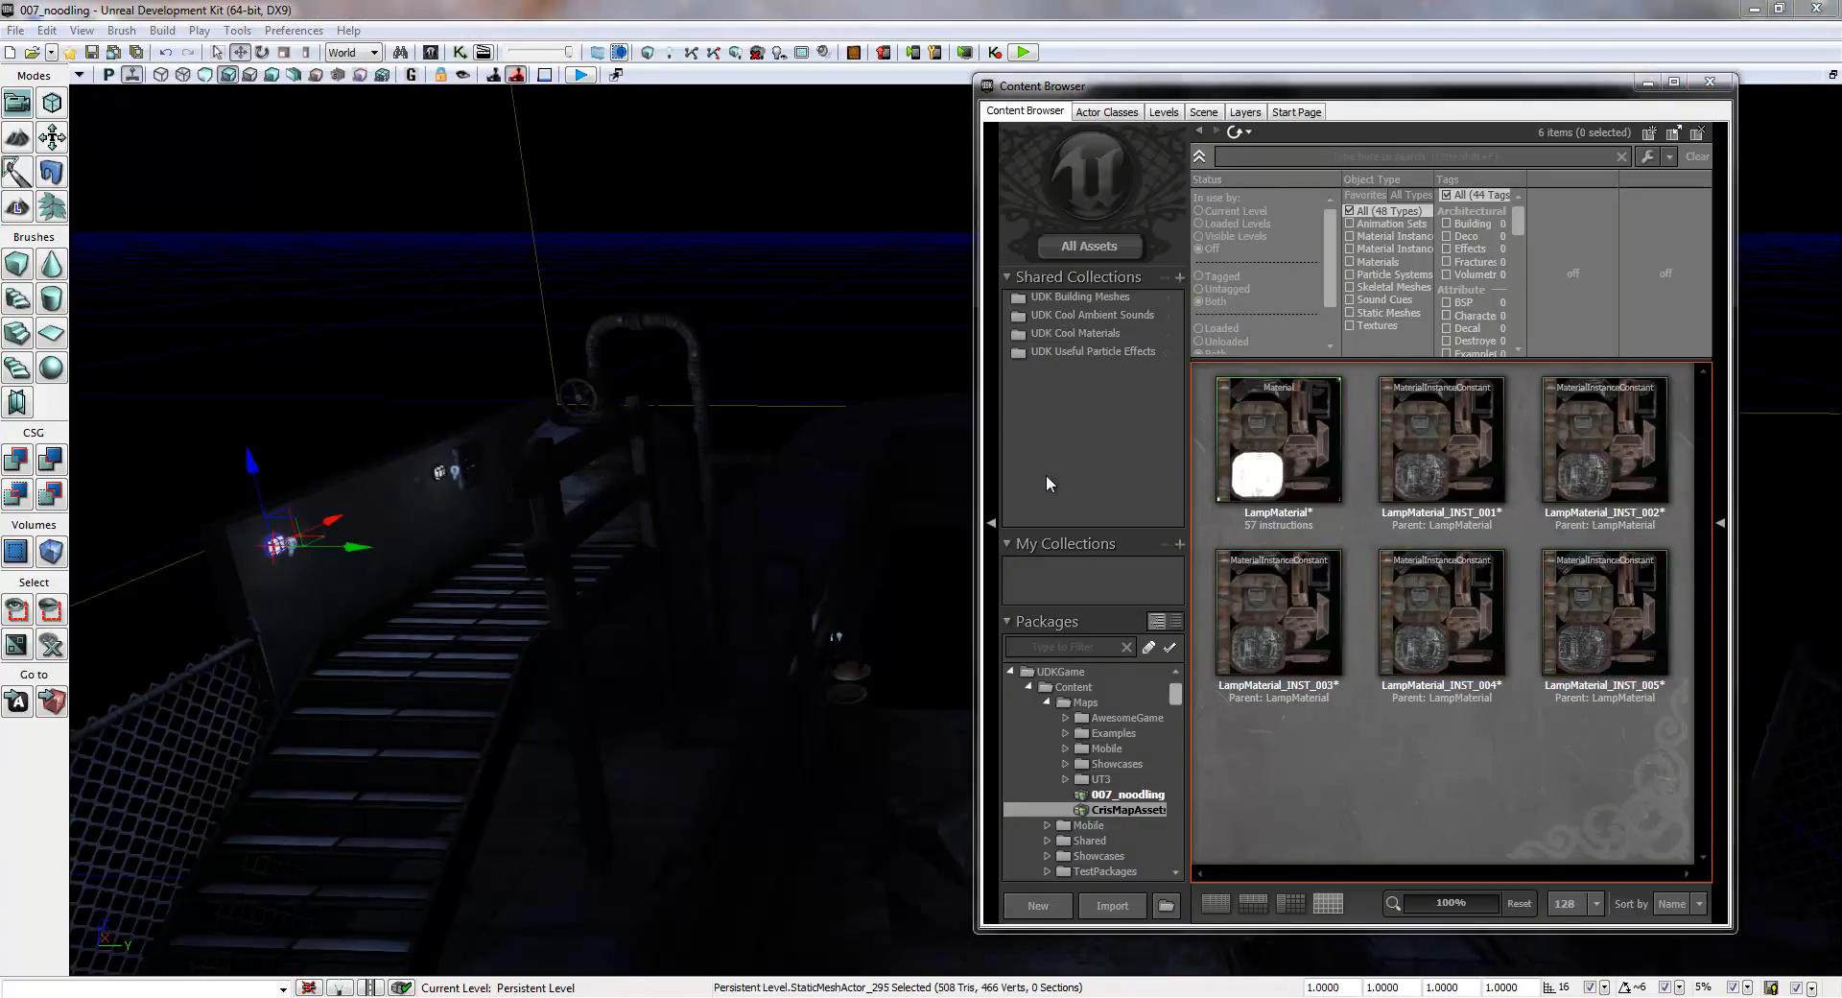
- Choose MaterialInstanceActor from the uncategorized actor classes as the class to place, and close the browser window
left_click(1709, 82)
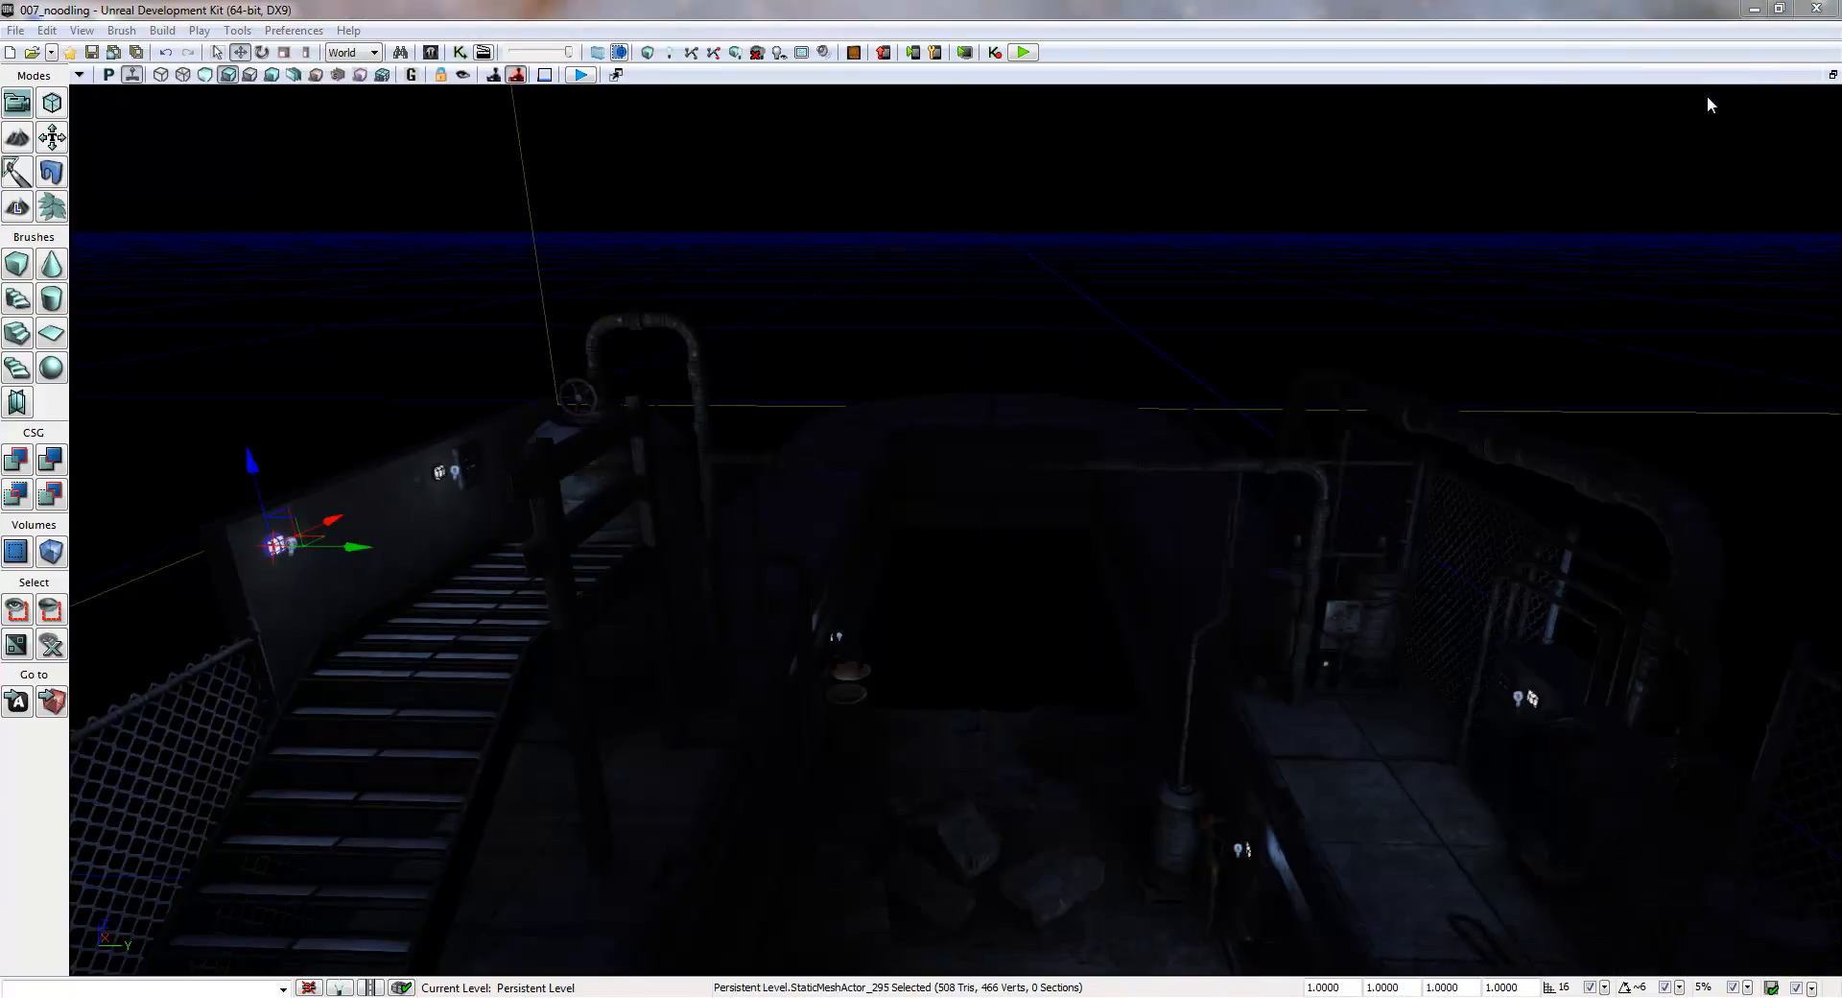
right_click_drag(1038, 524, 837, 519)
mouse_move(819, 377)
right_mouse_down()
mouse_move(966, 411)
mouse_move(991, 461)
mouse_move(1206, 486)
mouse_move(839, 425)
mouse_move(888, 429)
mouse_move(821, 376)
right_mouse_up()
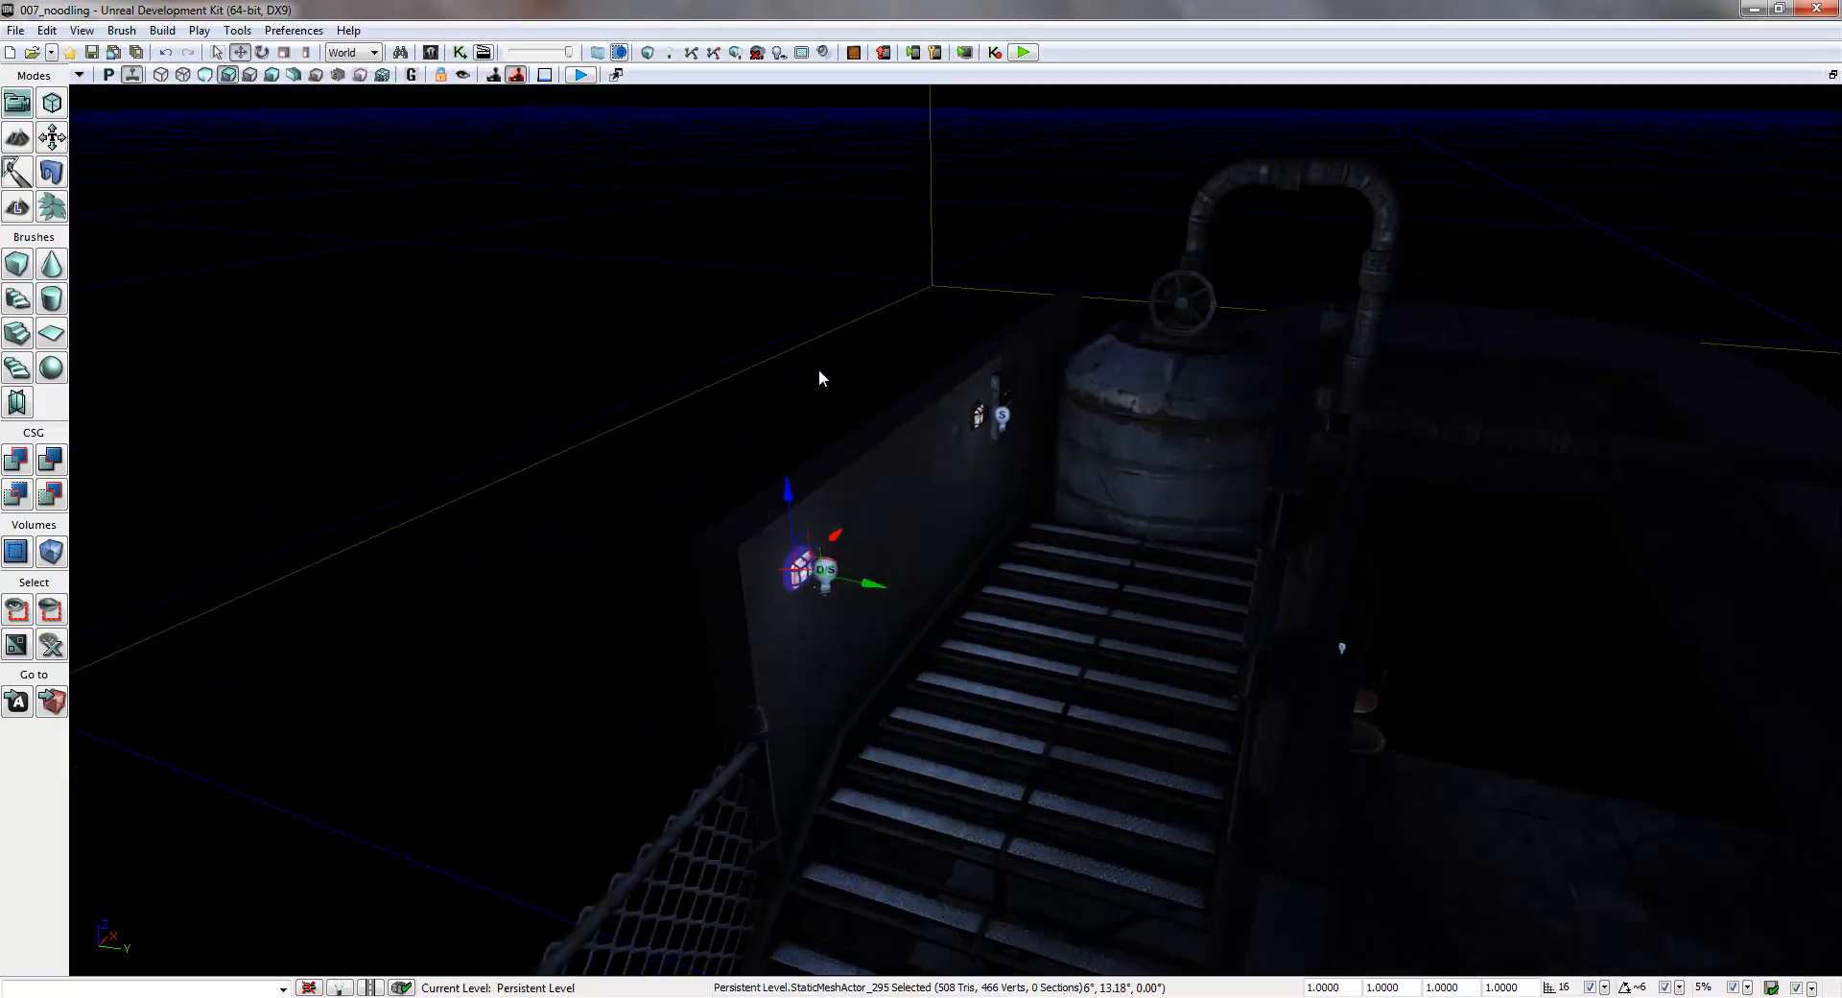
left_click(430, 52)
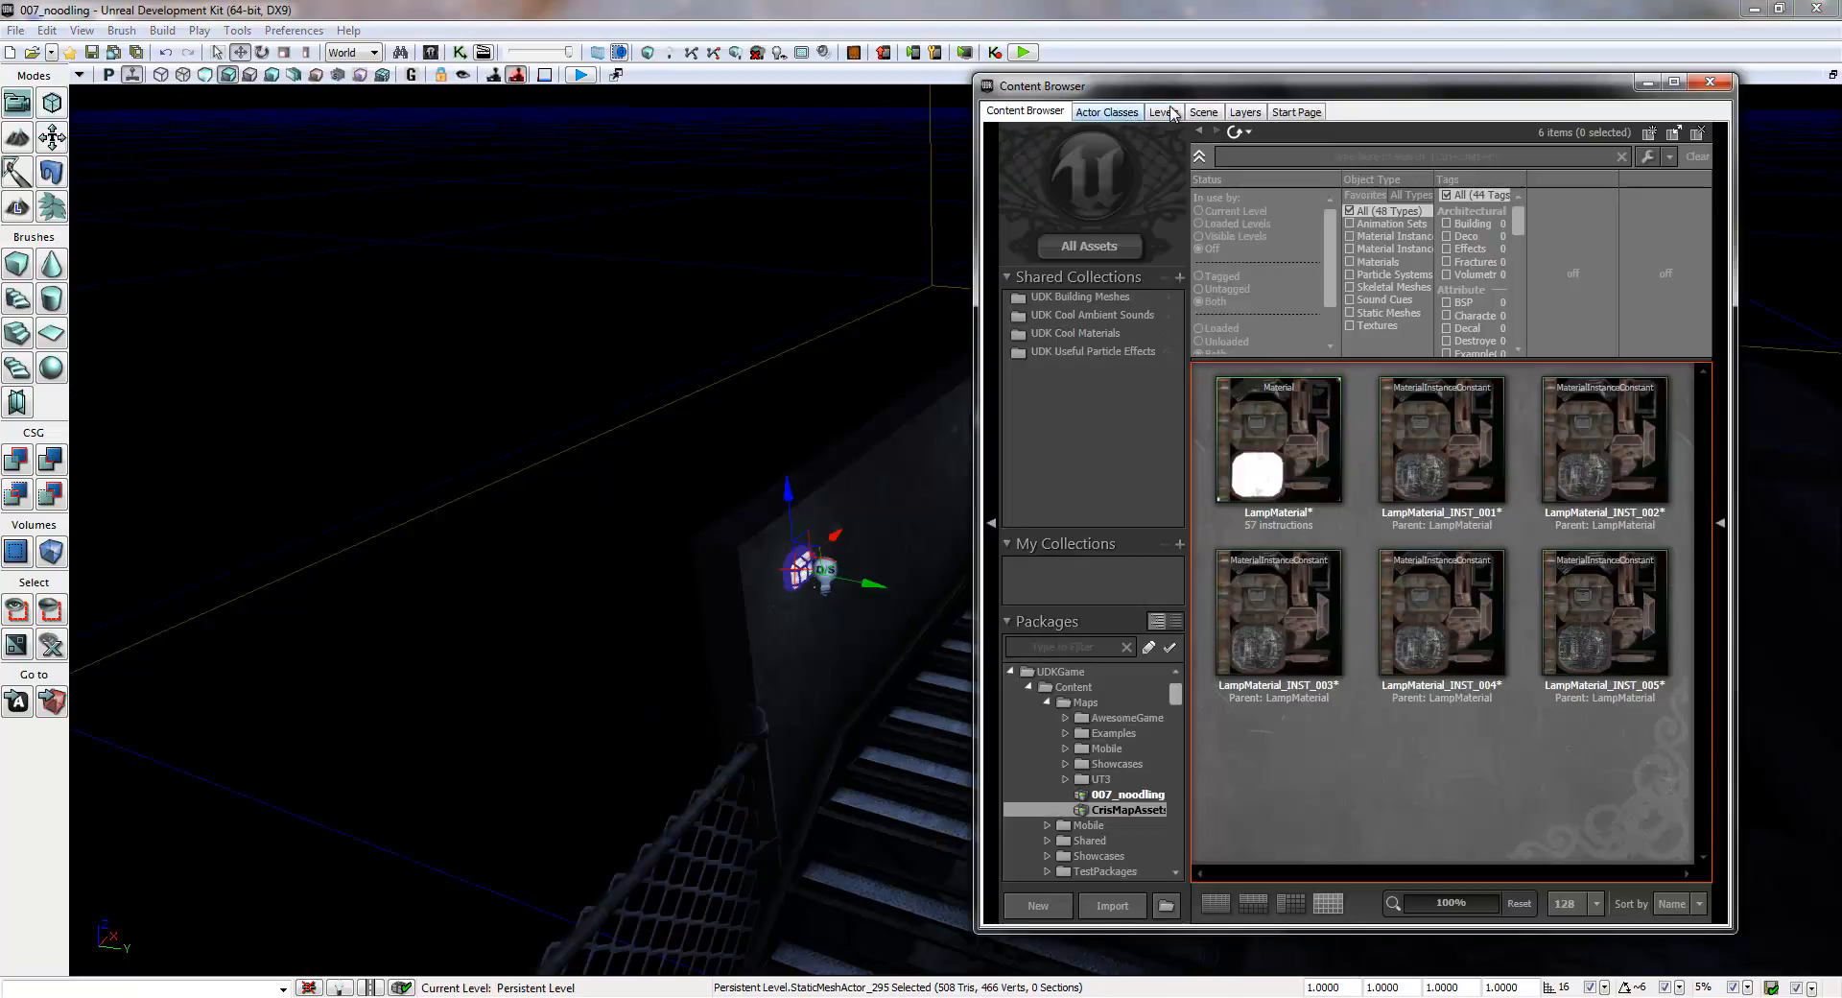
left_click(1122, 113)
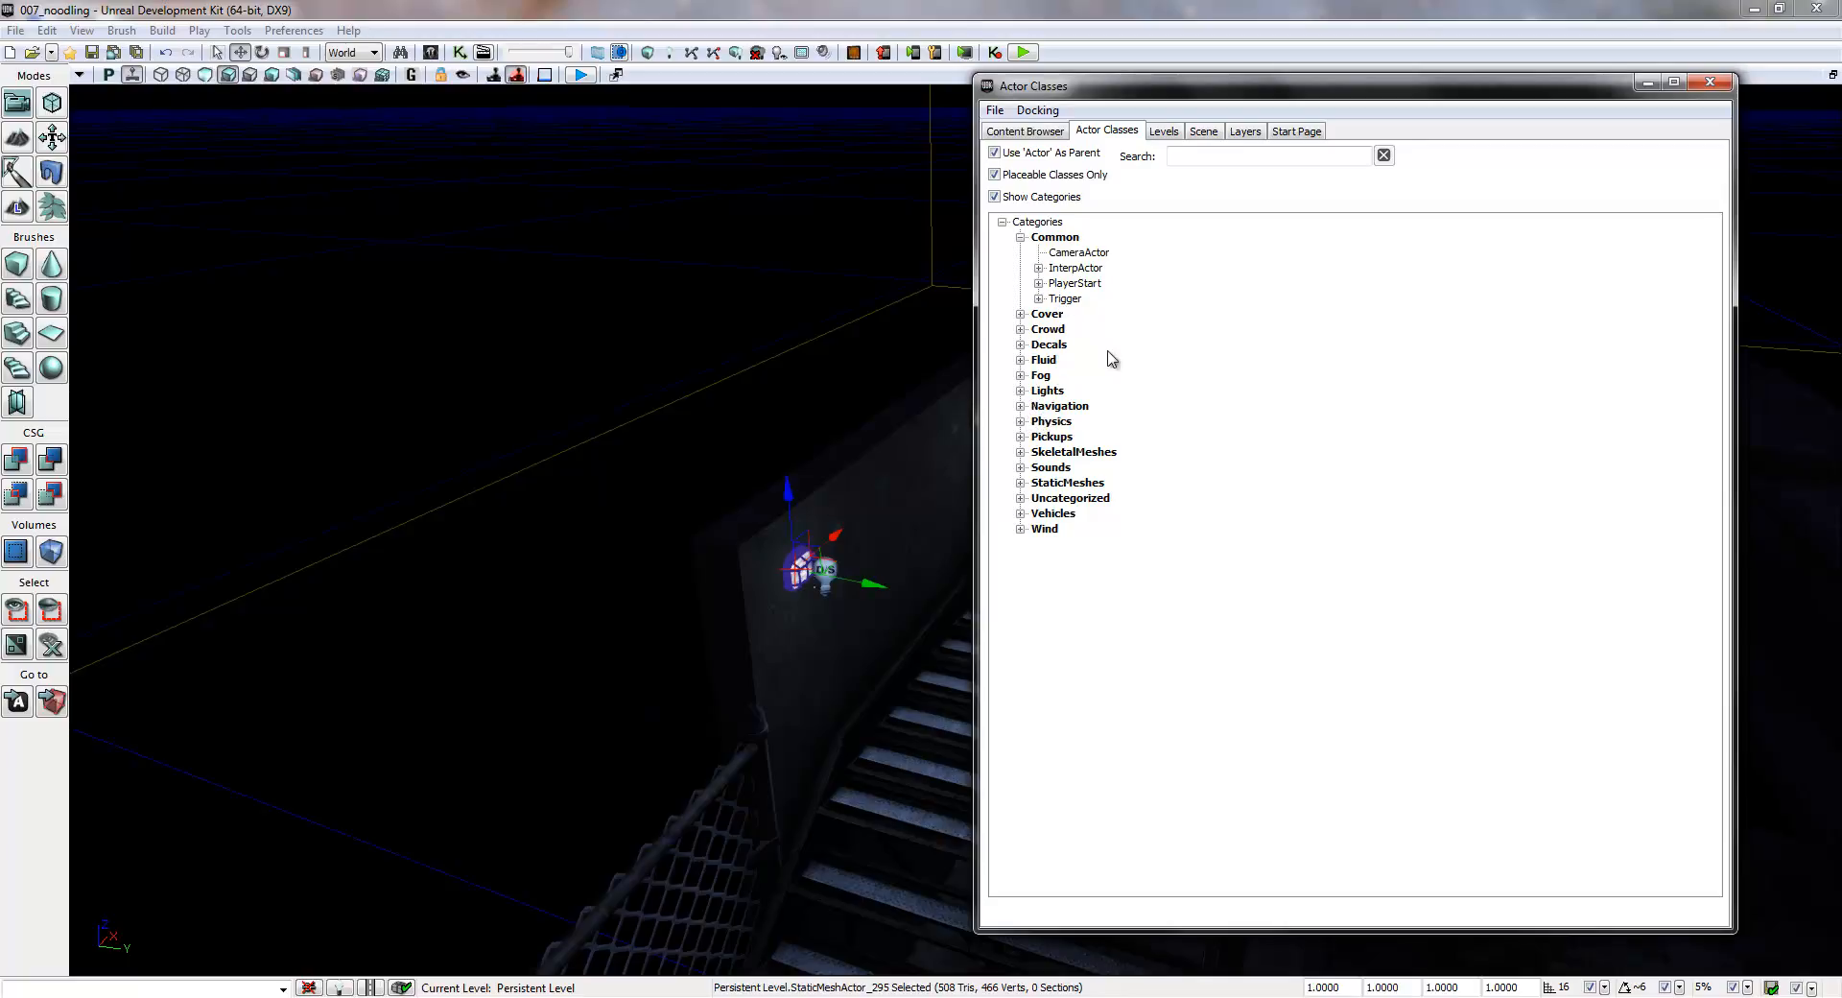
left_click(1020, 498)
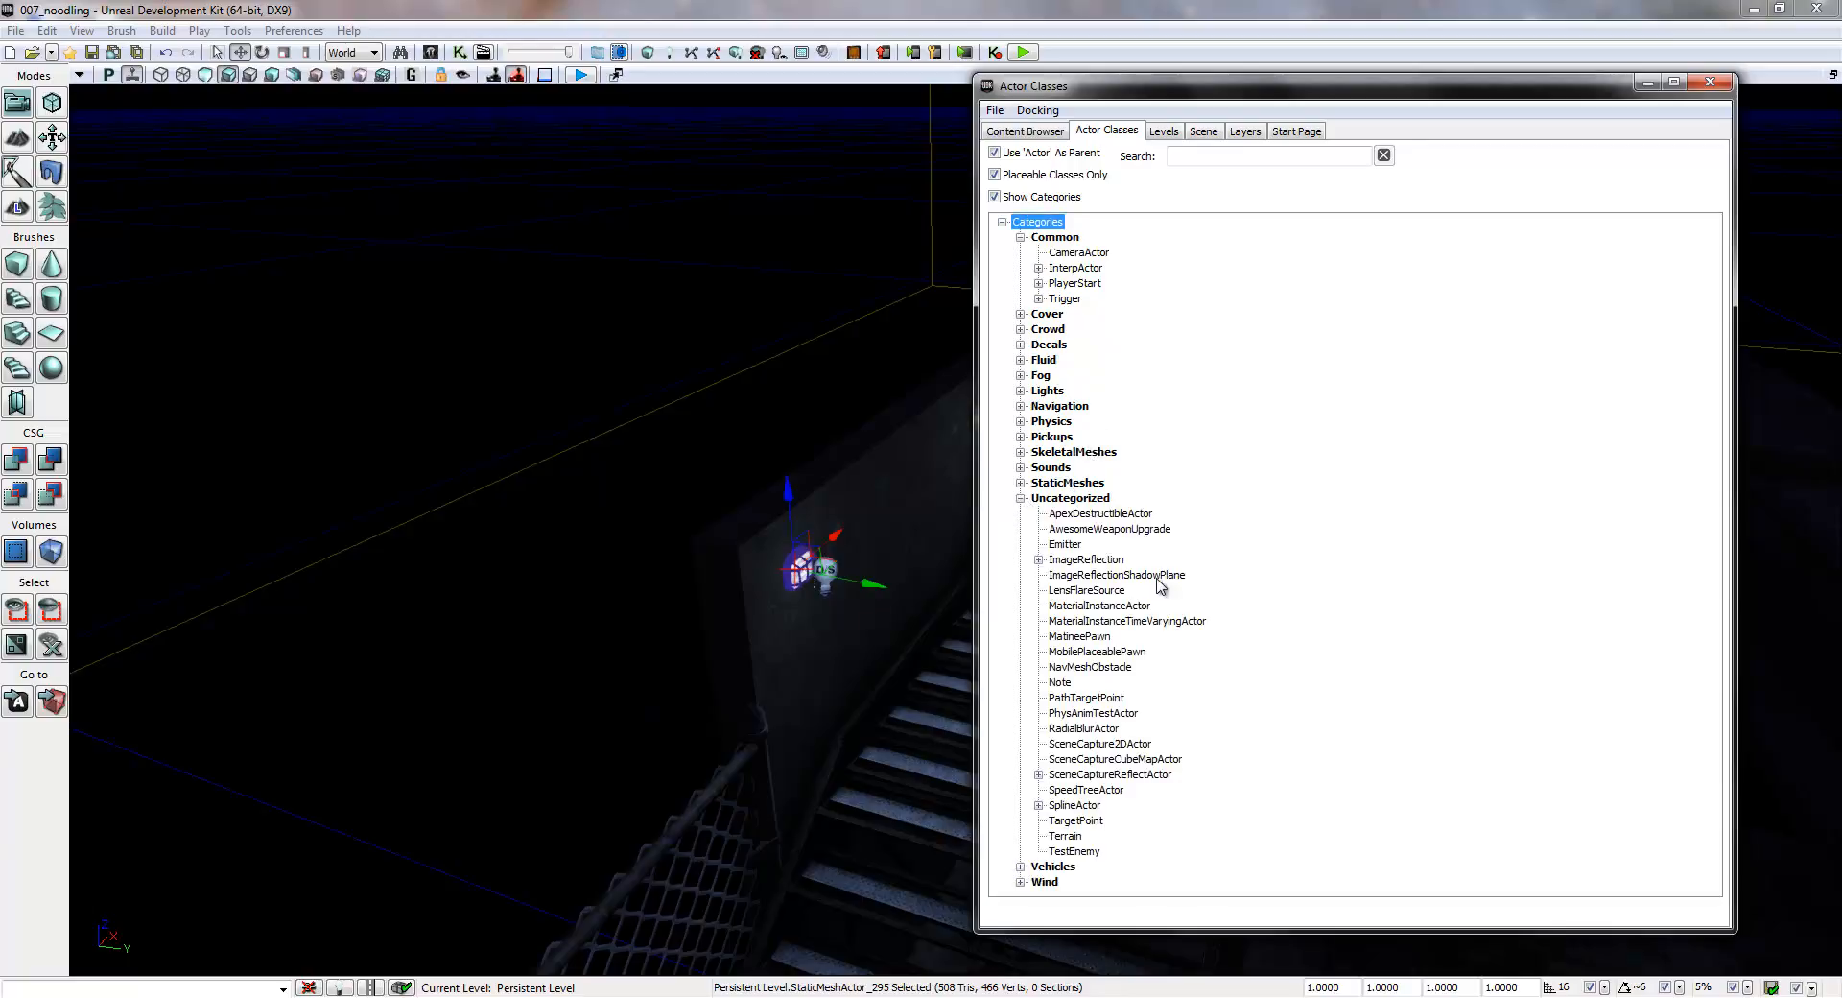
left_click(1113, 607)
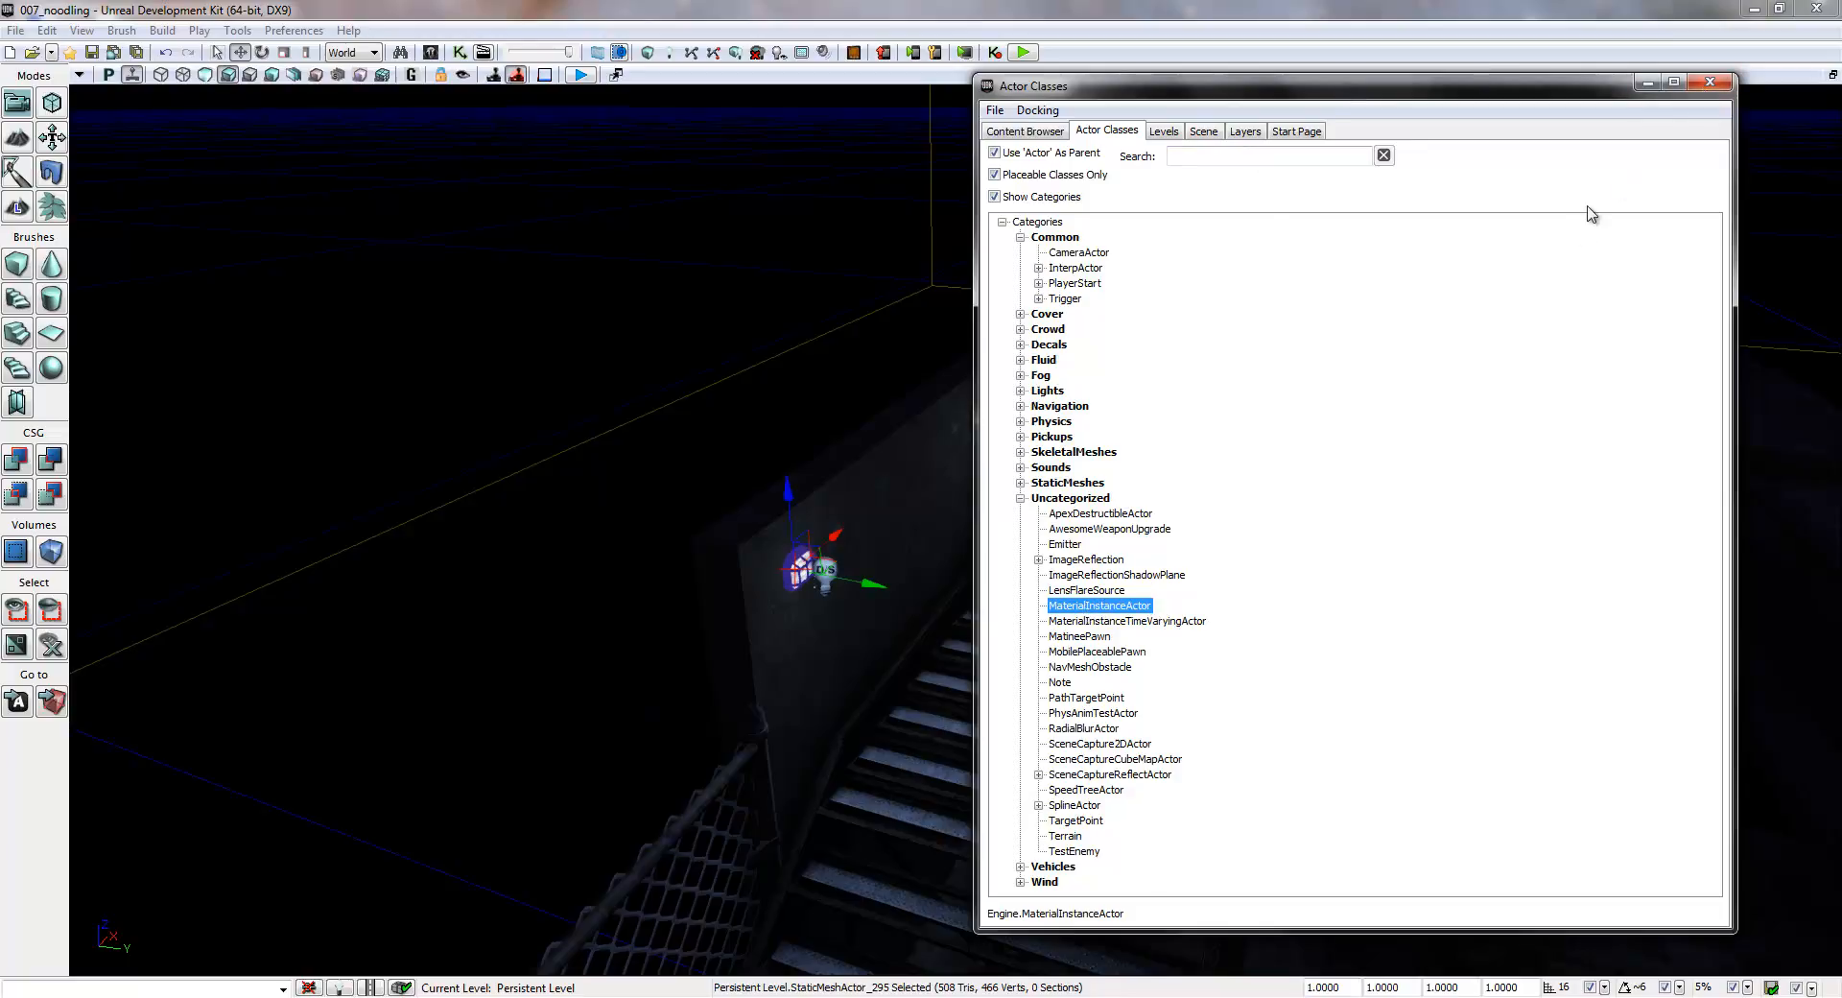
left_click(1710, 83)
- Add a MaterialInstanceActor on the stair wall near the first lamp, and move it out of the wall and upward
right_click_drag(1293, 572, 1251, 586)
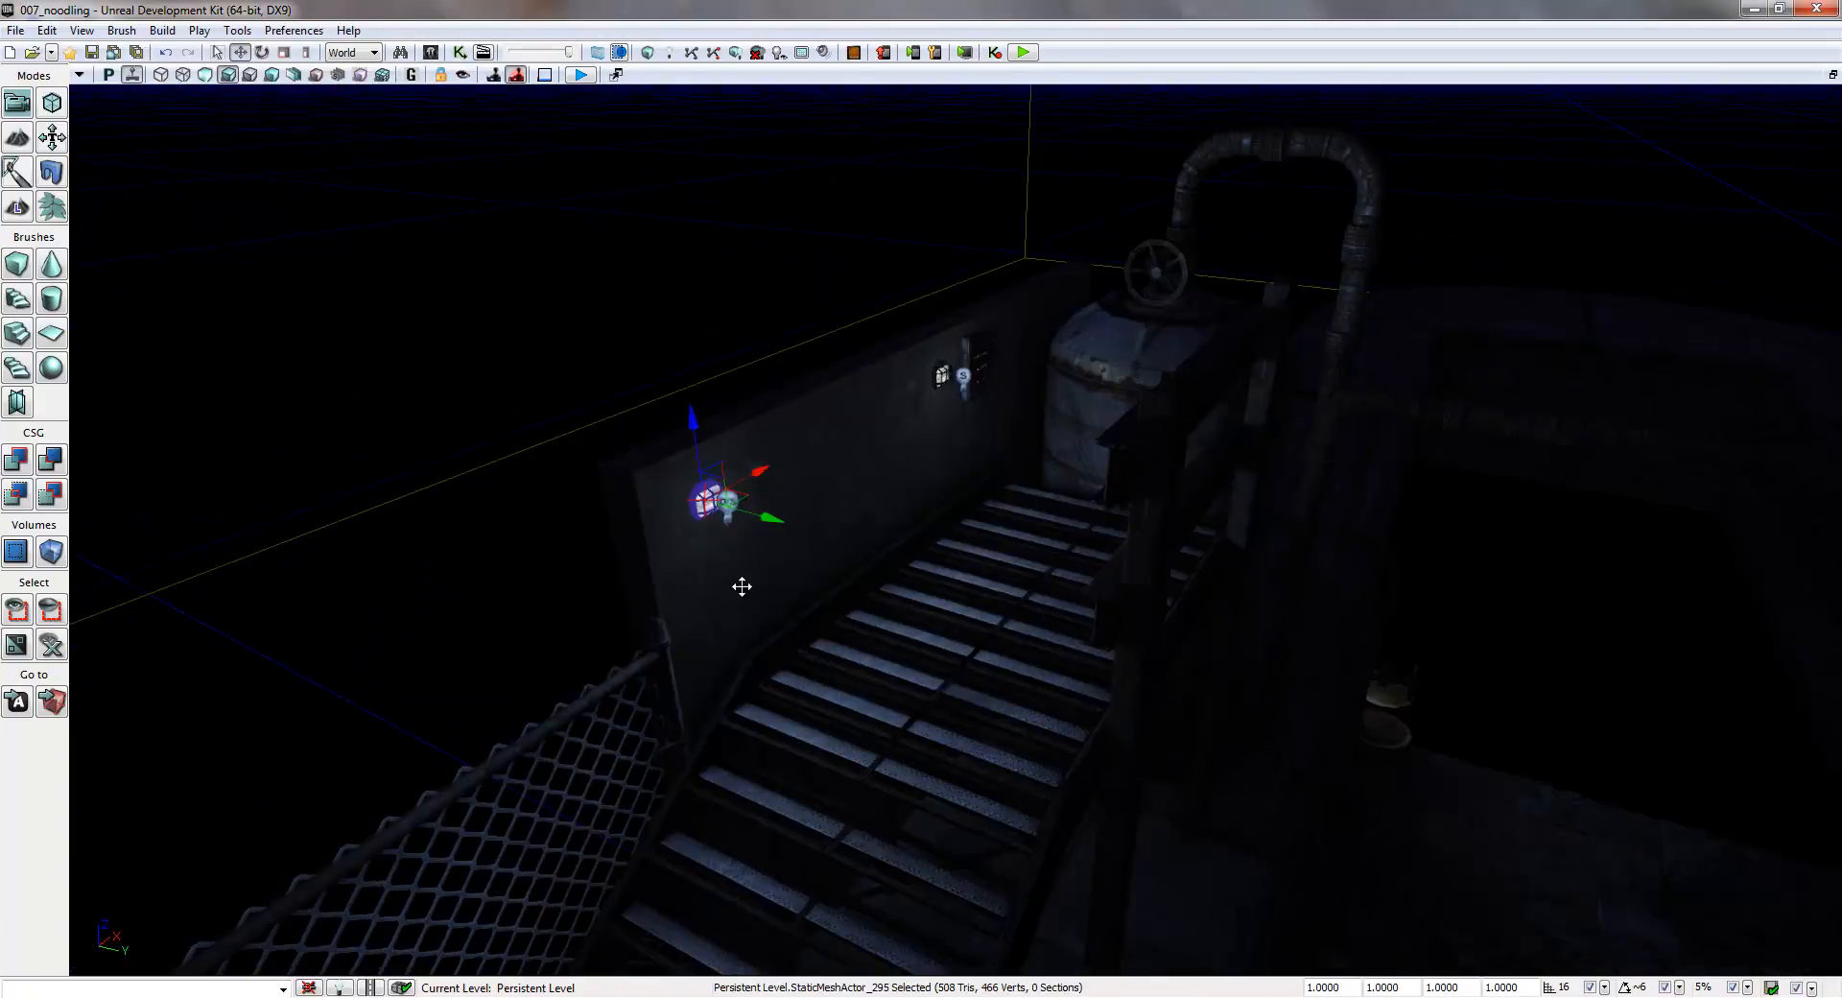
right_click(744, 583)
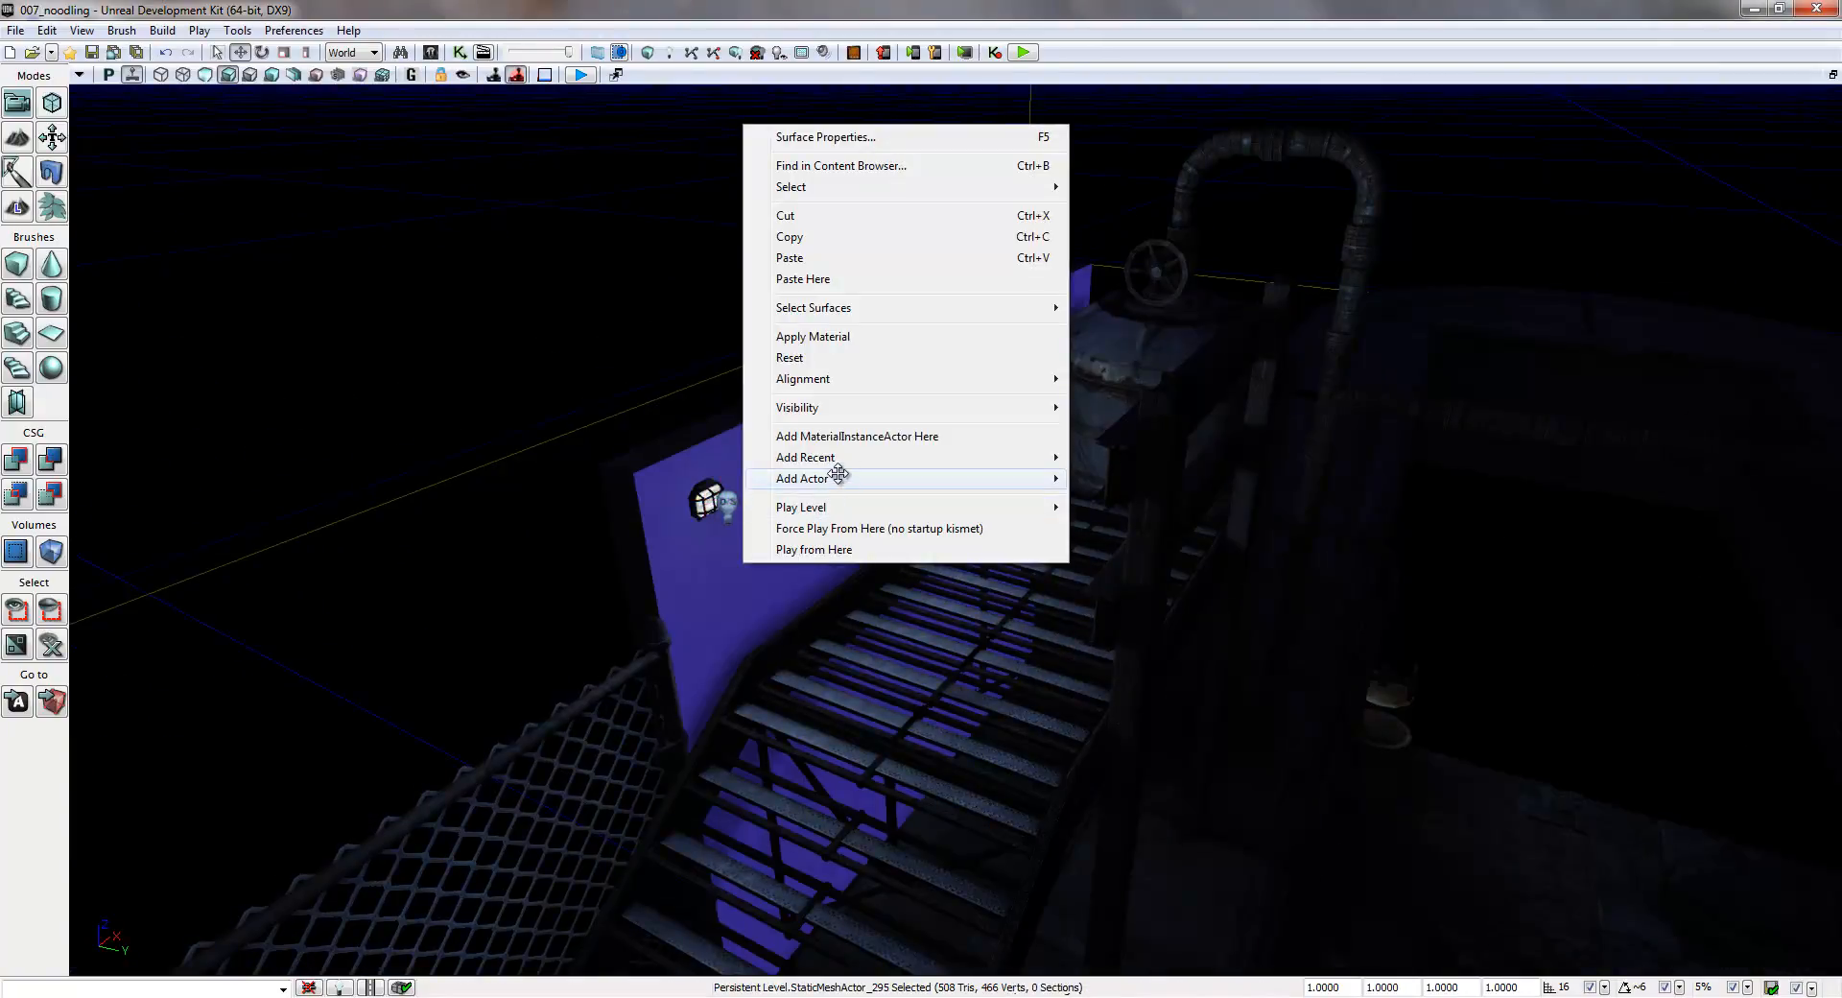
left_click(876, 436)
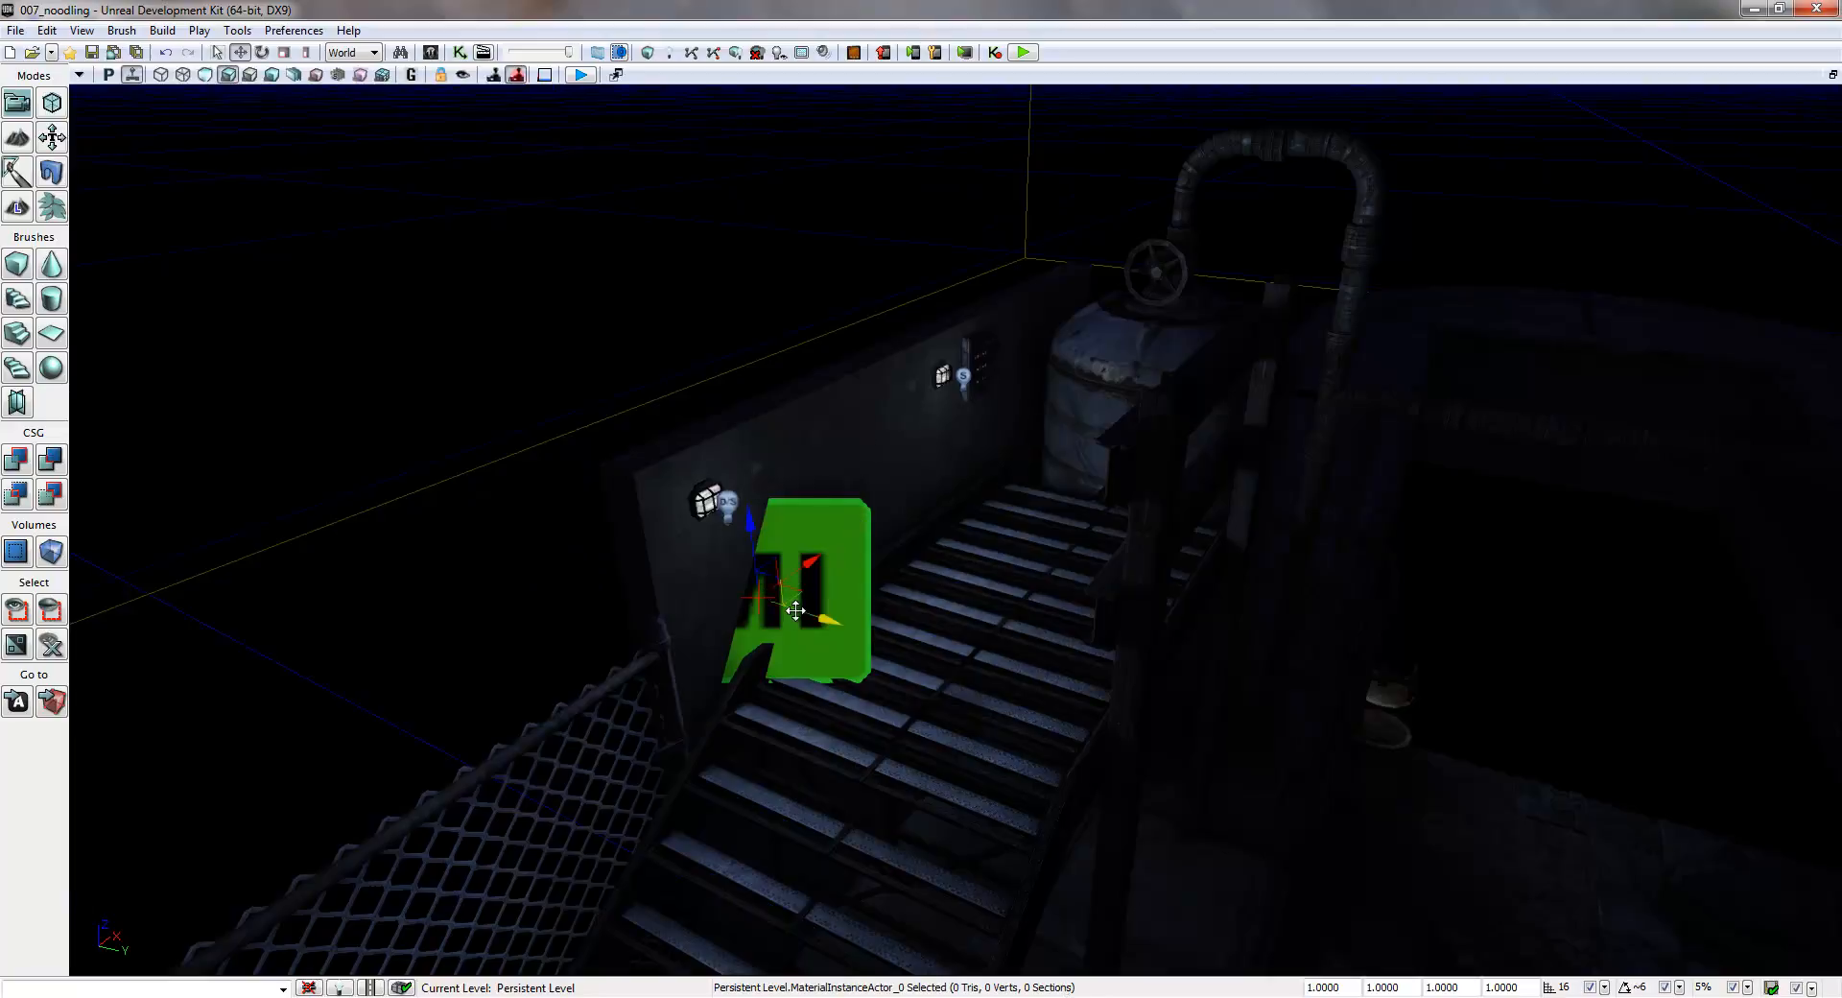
left_click_drag(808, 615, 888, 641)
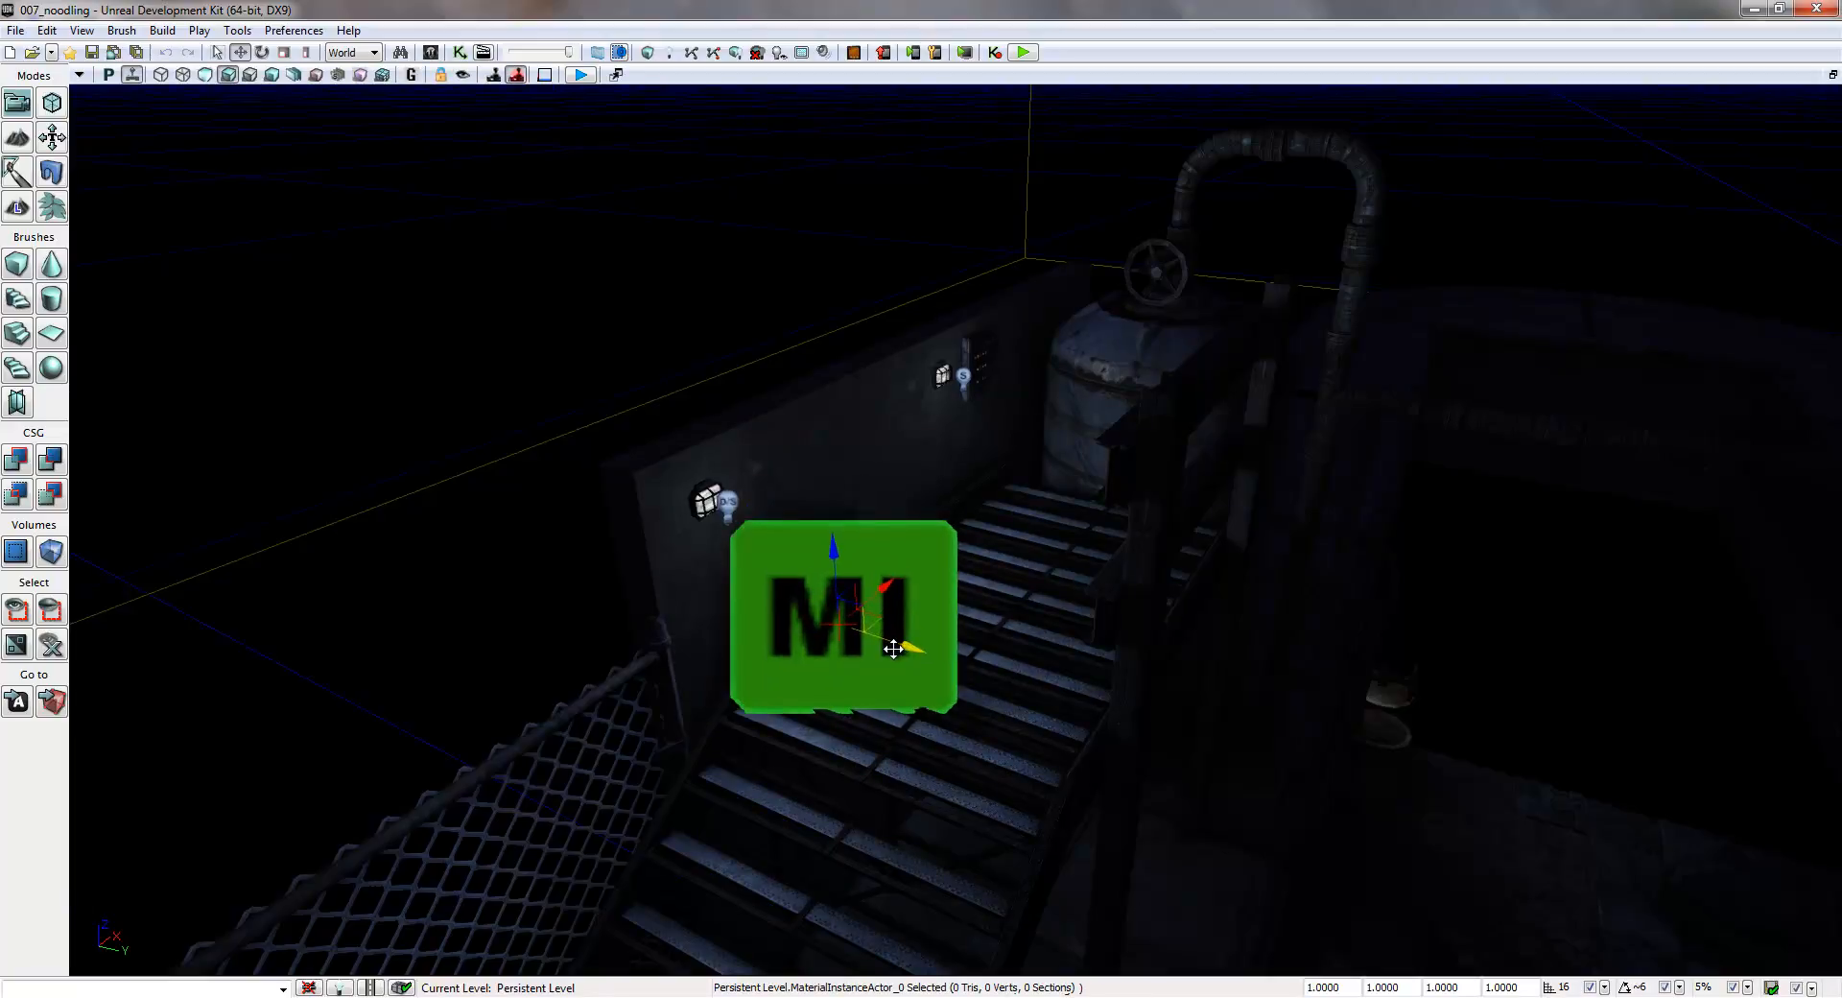
left_click_drag(834, 572, 836, 468)
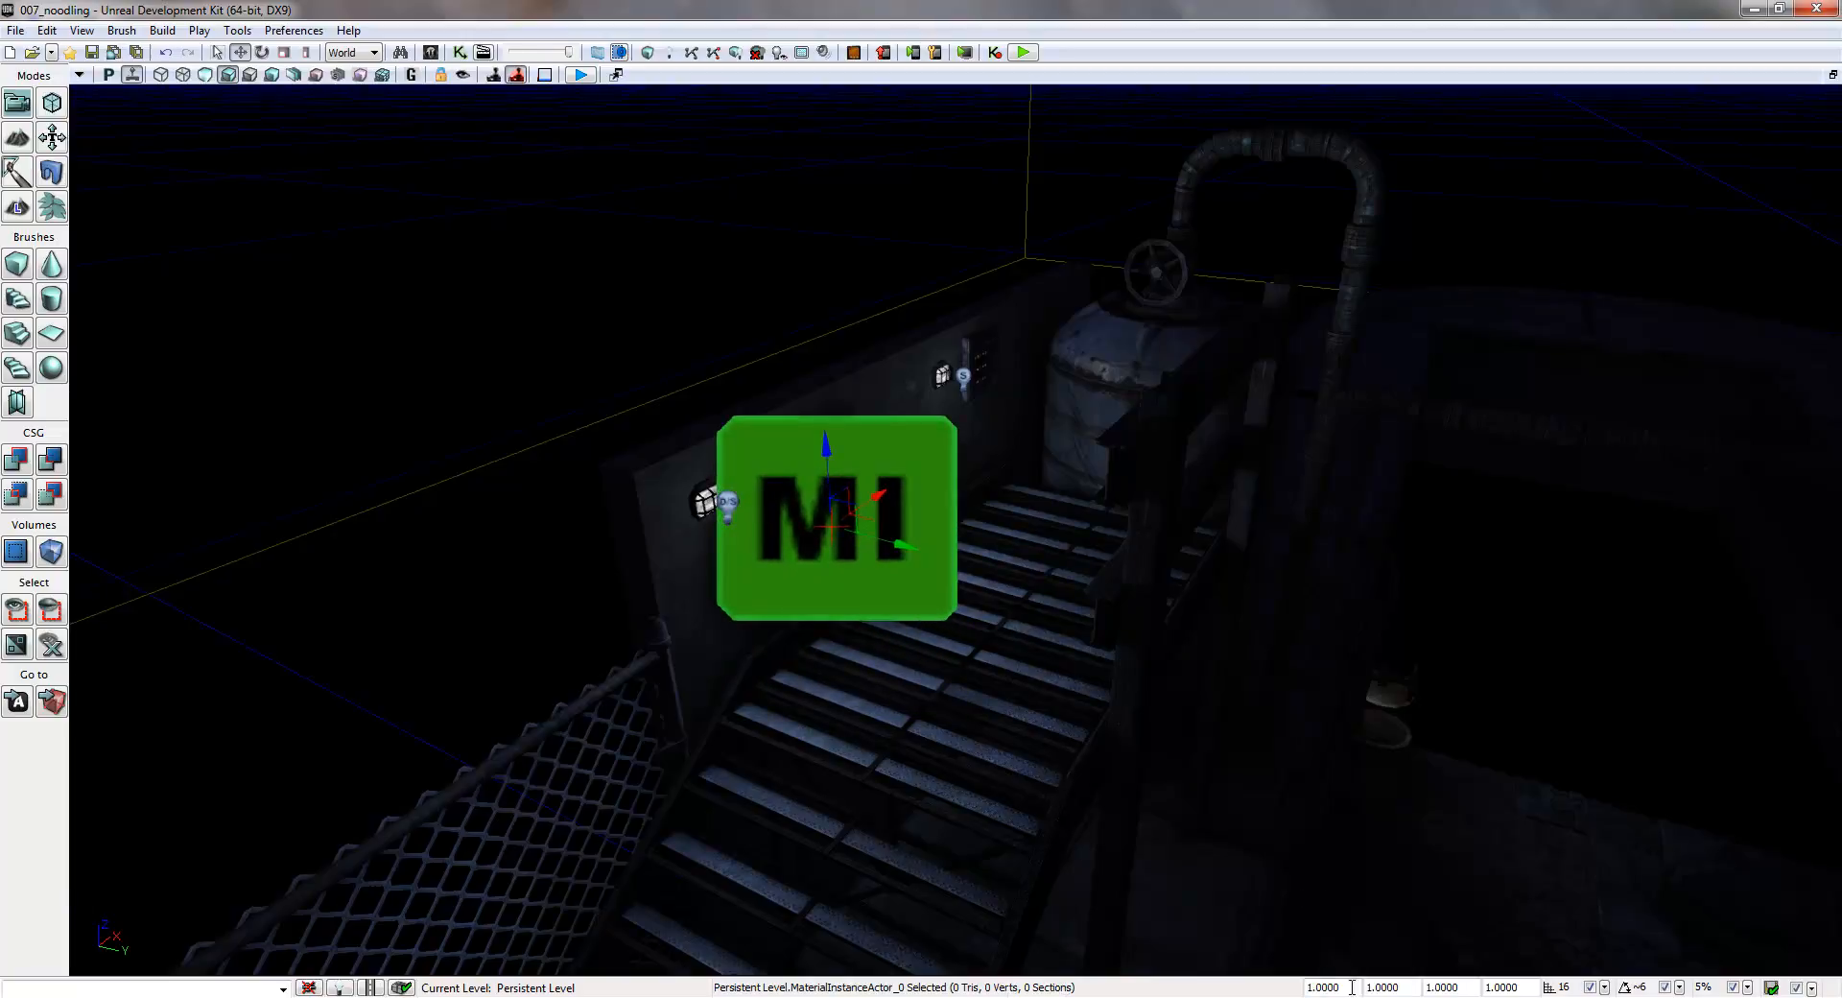
- Scale the MaterialInstanceActor down to a draw scale of 0.1
left_click_drag(1350, 989, 1232, 988)
type("0.25")
key("Return")
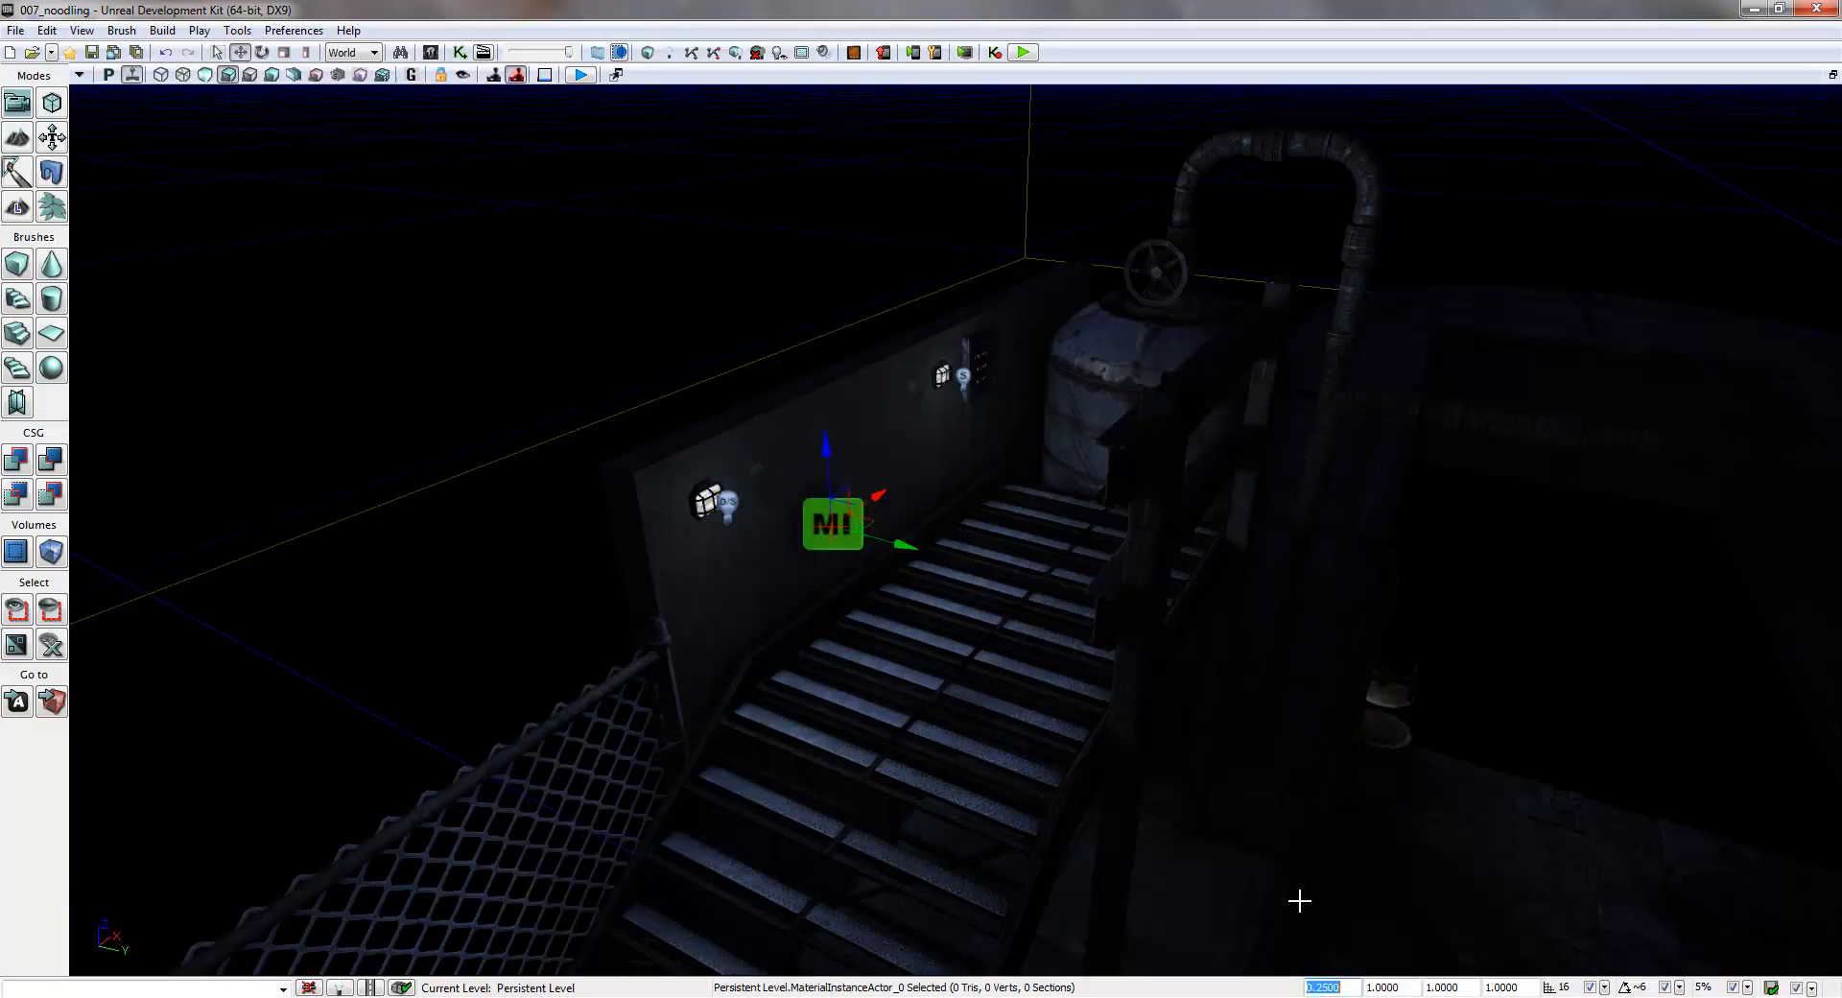
left_click(1320, 987)
left_click(1417, 988)
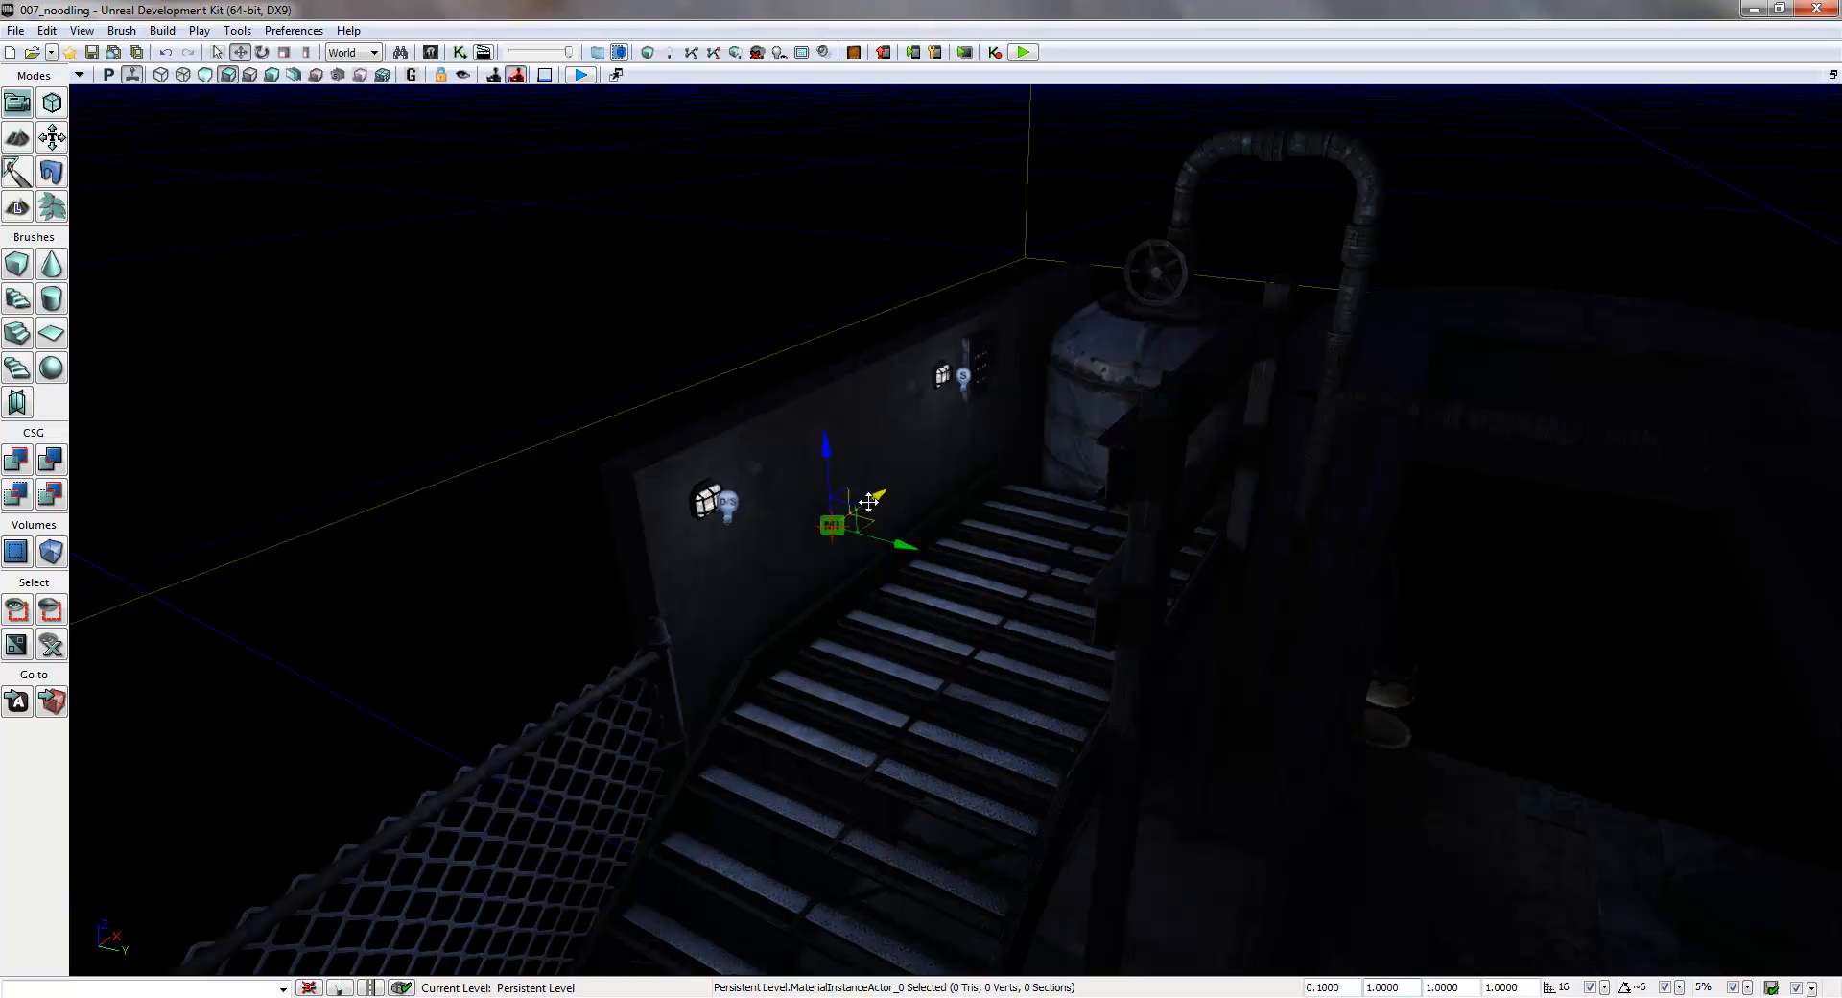
- Move the small MaterialInstanceActor along the wall so it sits just above the first wall lamp
left_click_drag(879, 501, 732, 420)
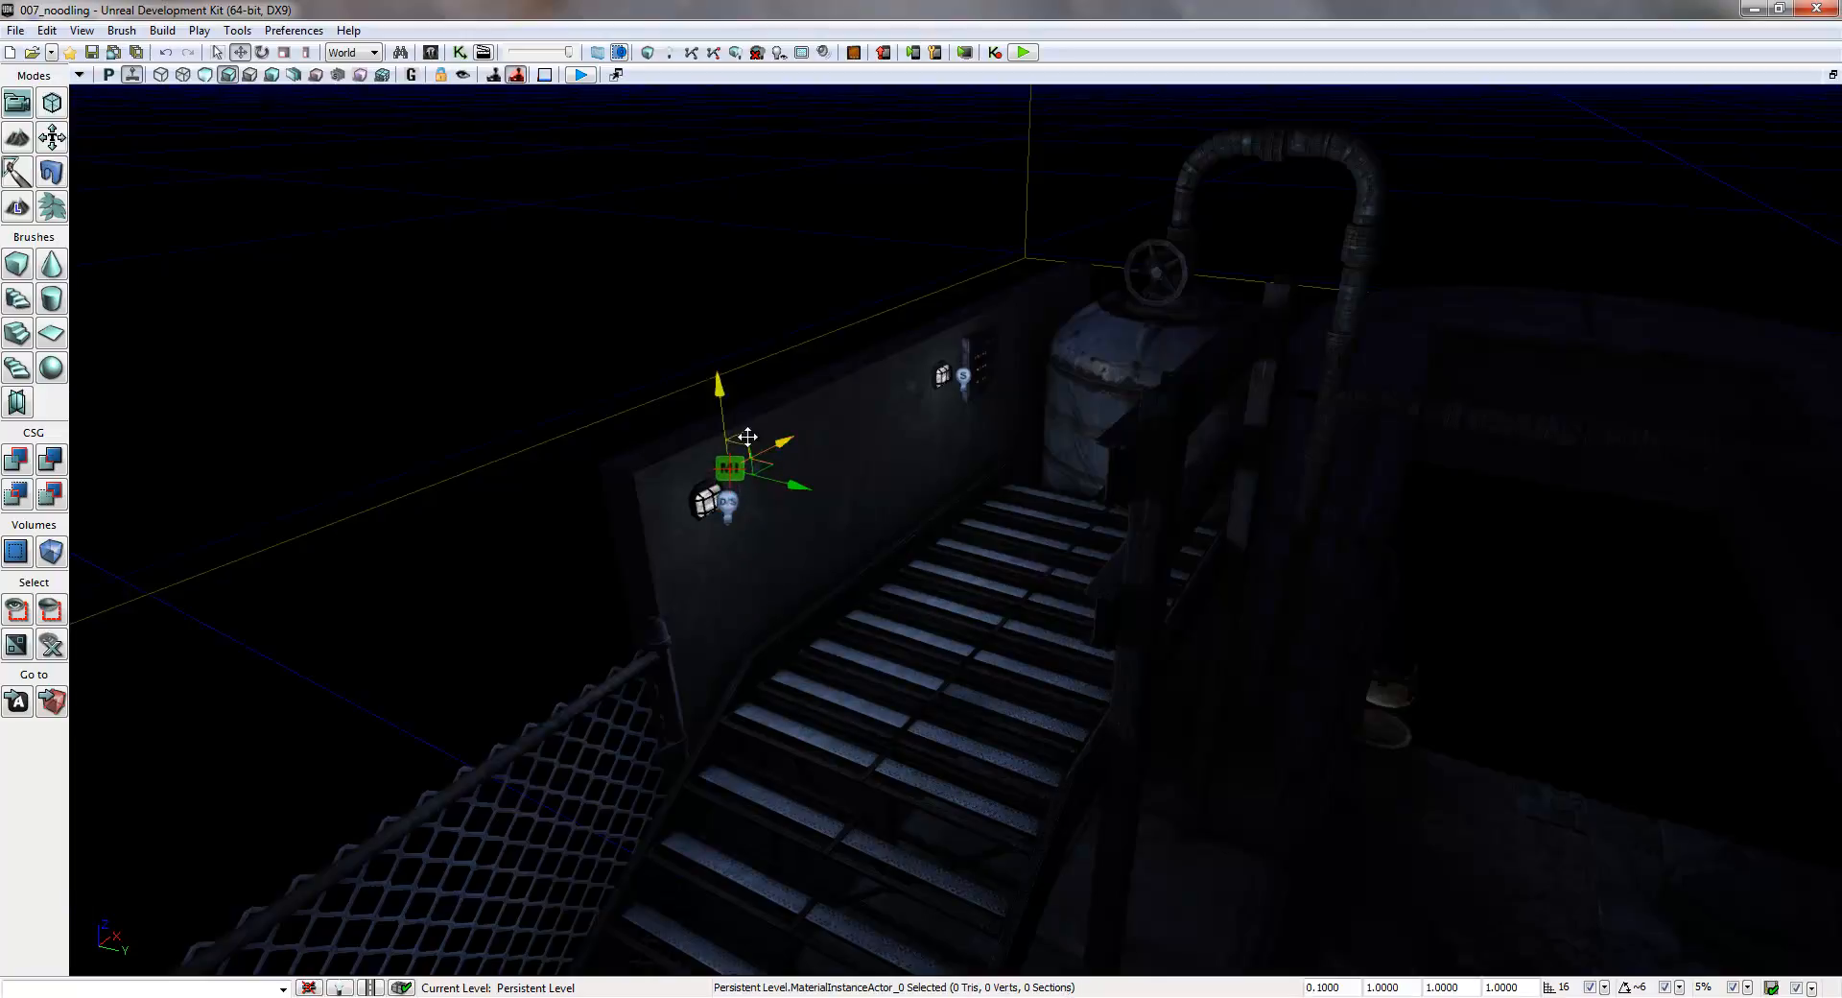
key("a")
right_click_drag(777, 542, 880, 608)
left_click_drag(1195, 637, 933, 598)
right_click_drag(923, 633, 432, 542)
key("a")
key("d")
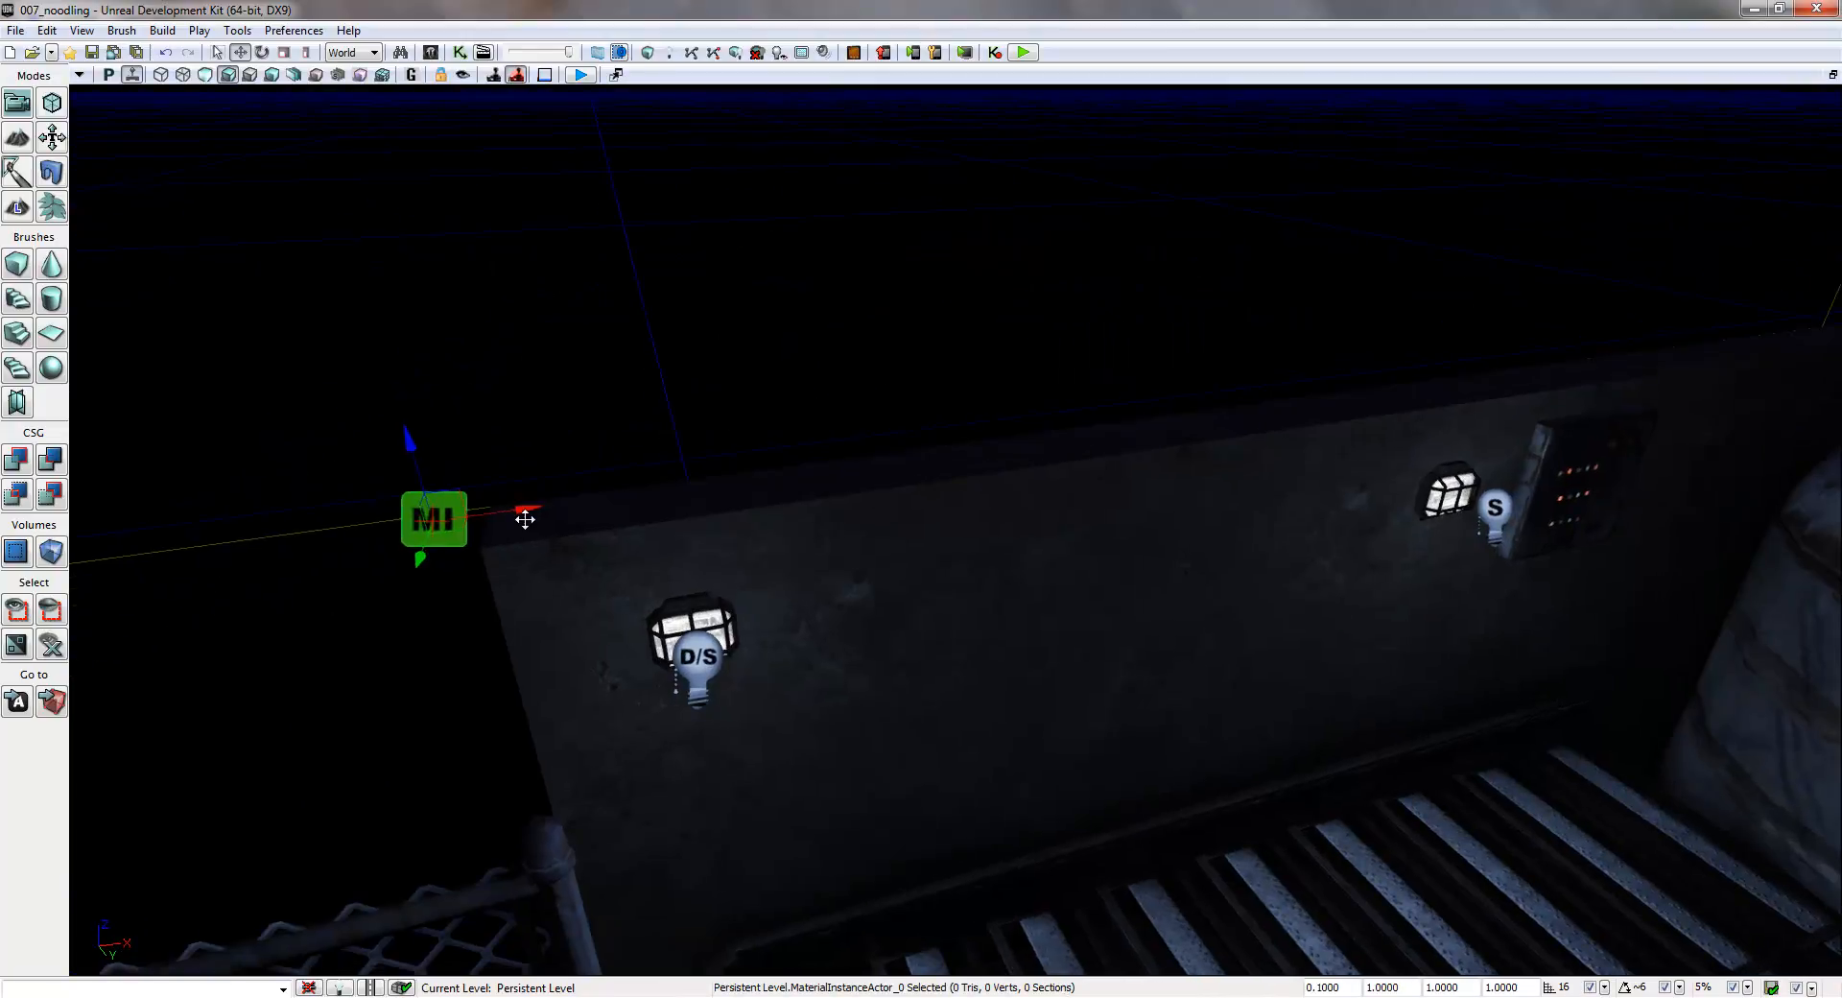
left_click_drag(518, 509, 747, 510)
left_click_drag(663, 431, 699, 518)
right_click_drag(699, 518, 1055, 595)
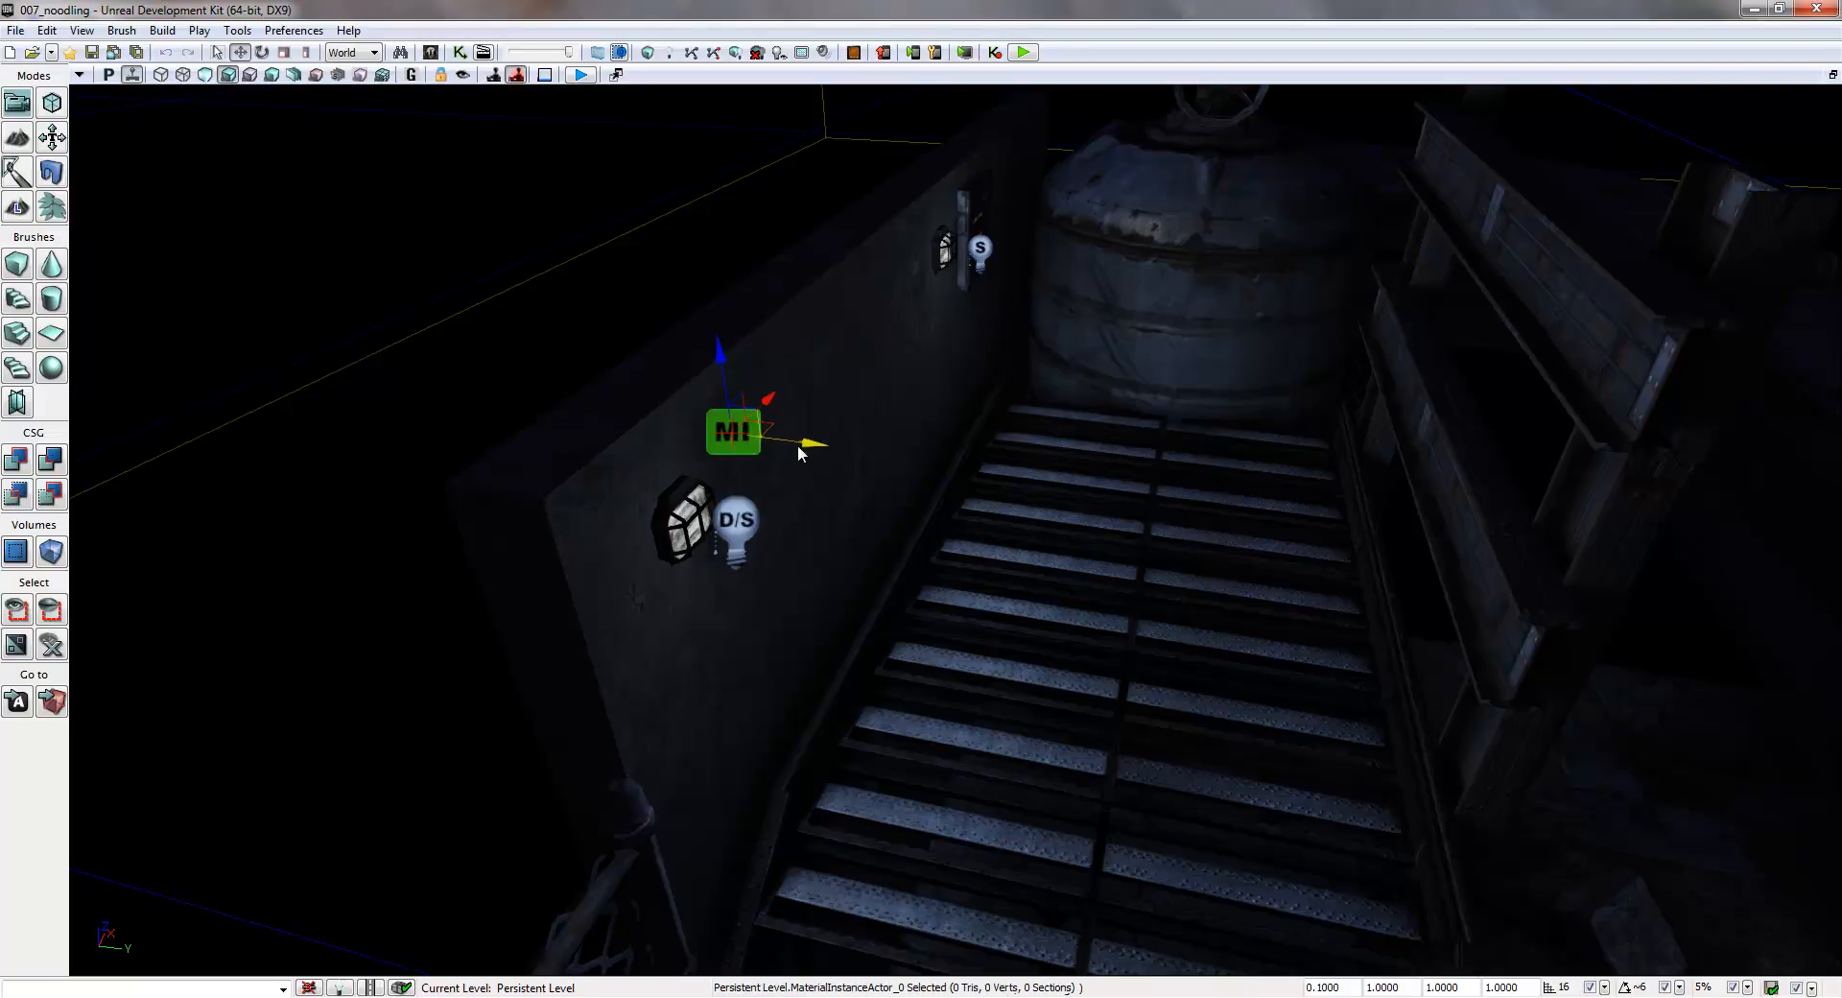
- Add a second MaterialInstanceActor on the stair wall at the lamp next to the indicator panel
left_click(952, 393)
right_click_drag(952, 394, 690, 197)
left_click(691, 197)
right_click_drag(1238, 305, 1189, 331)
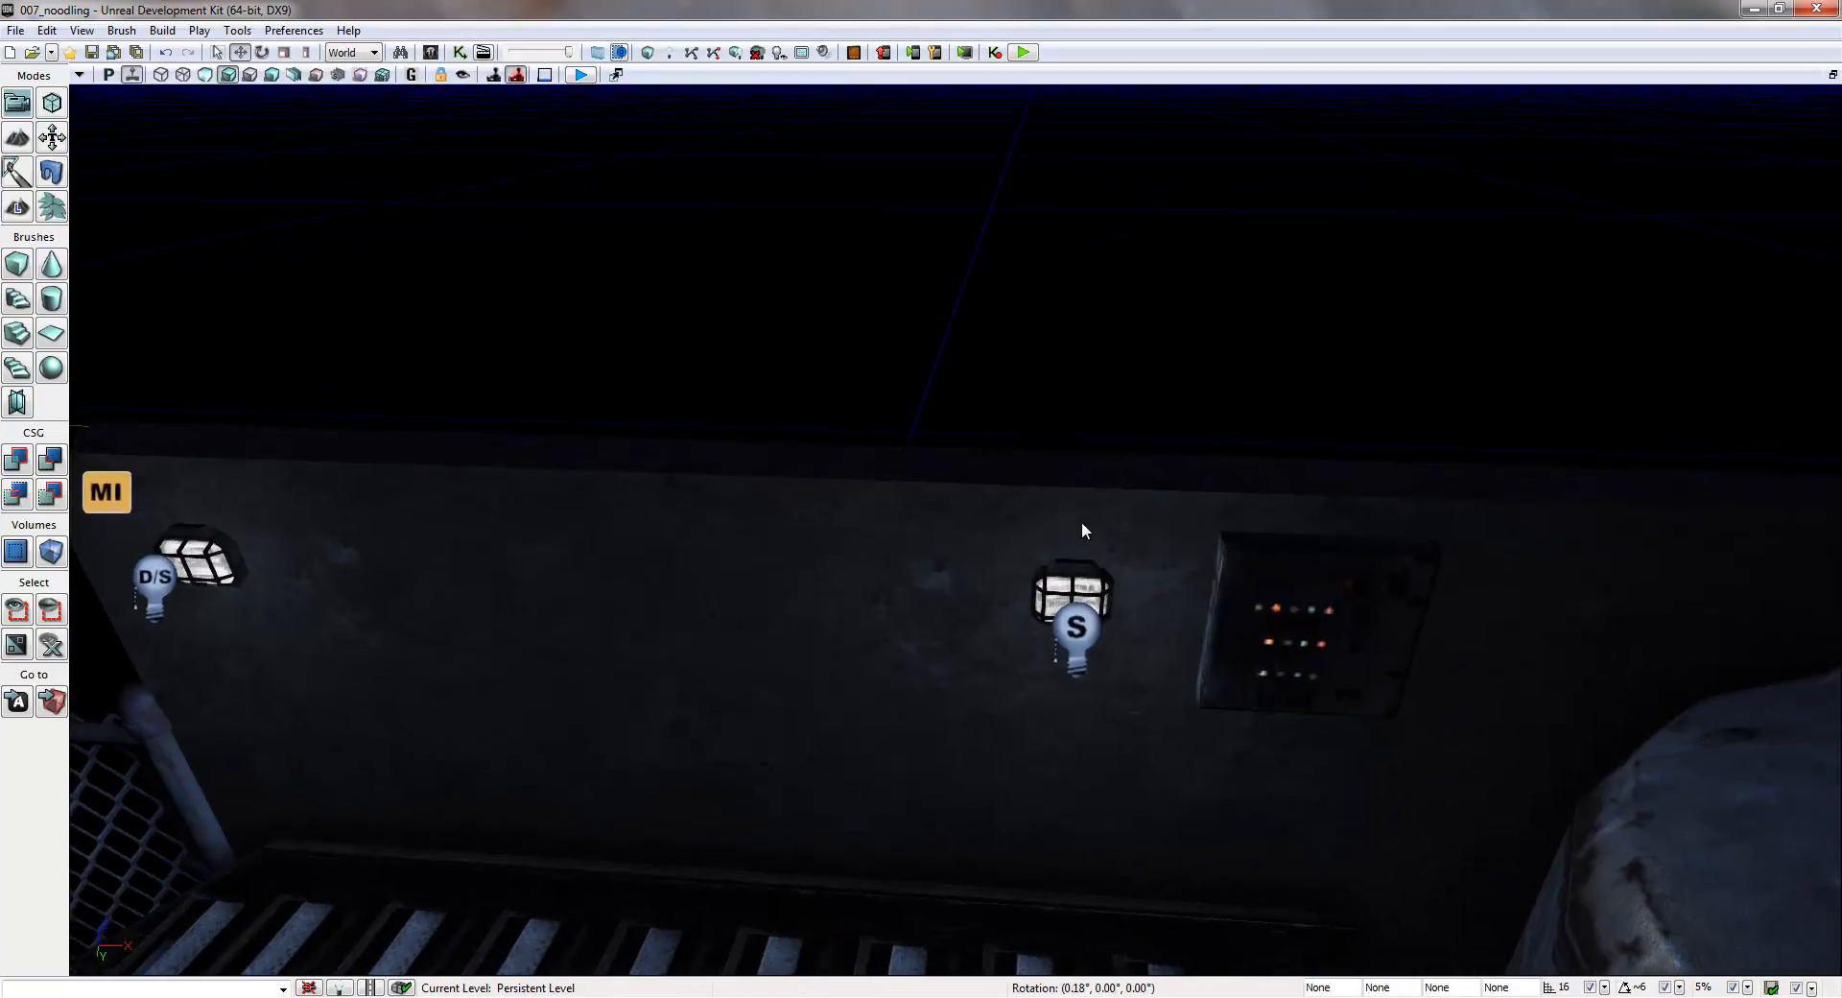
right_click(1083, 523)
left_click(1200, 812)
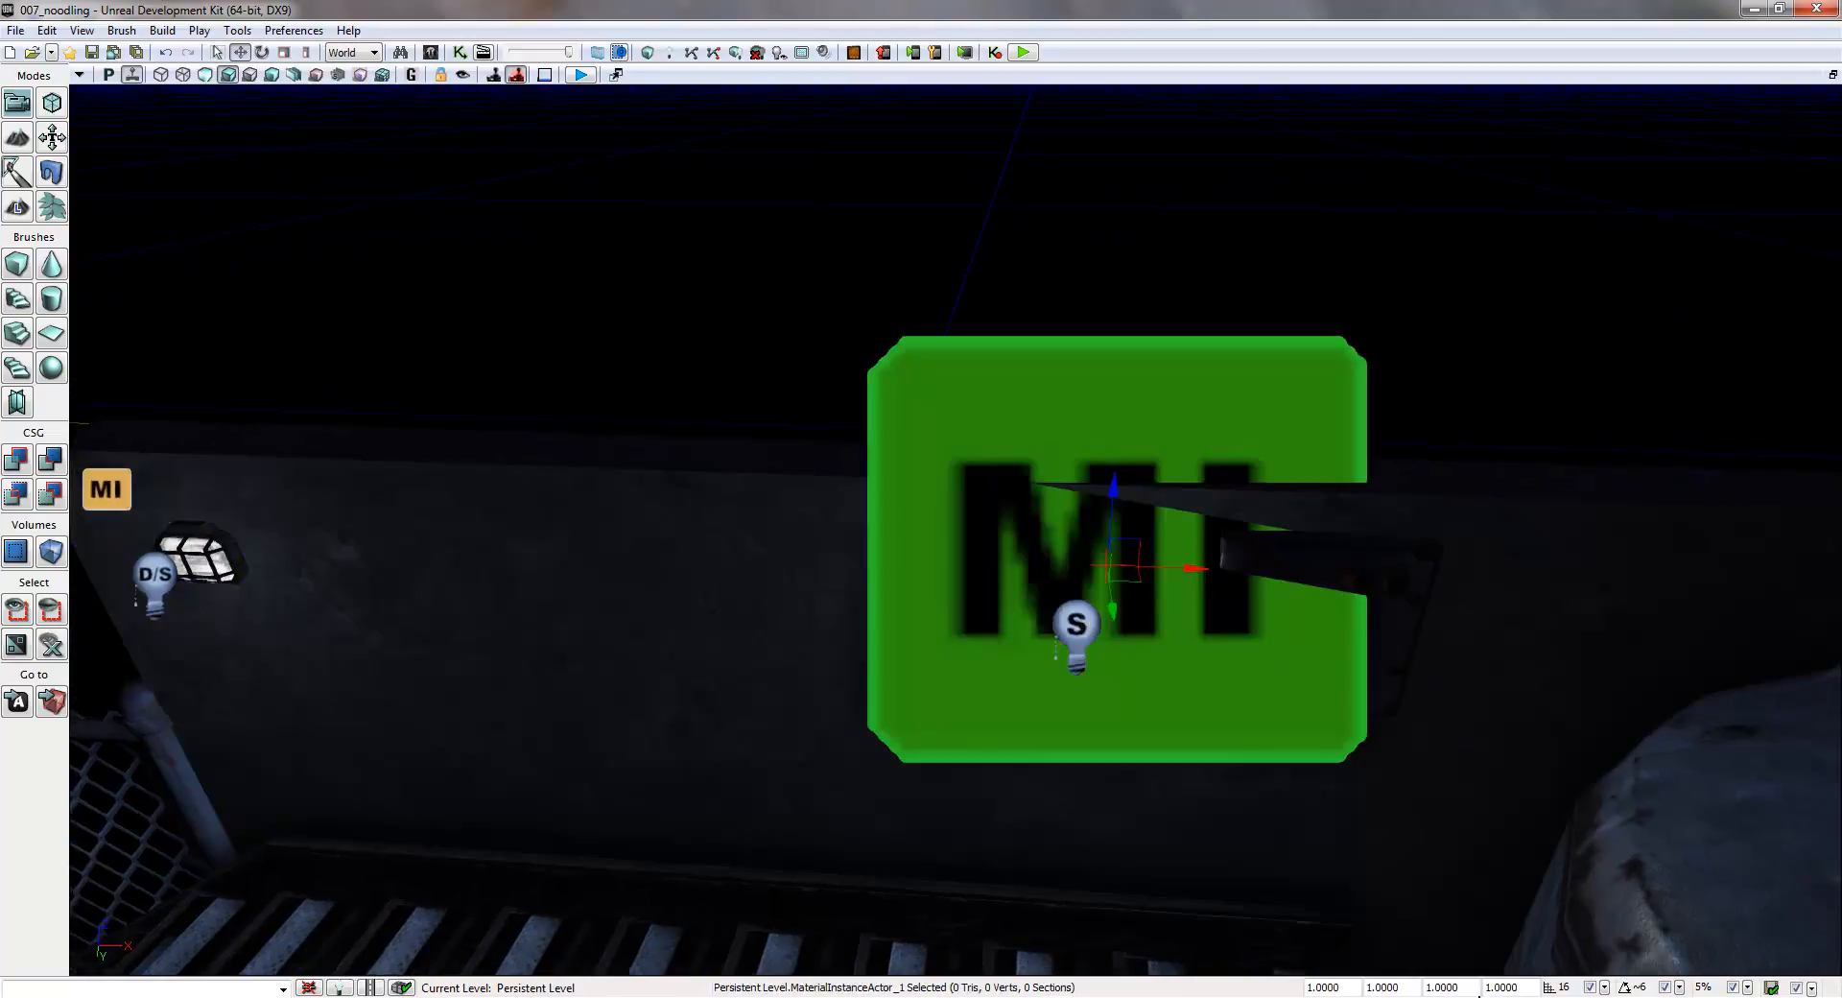
- Scale the second MaterialInstanceActor to a draw scale of 0.1 and move it to the top of the second lamp
left_click_drag(1341, 982, 1199, 988)
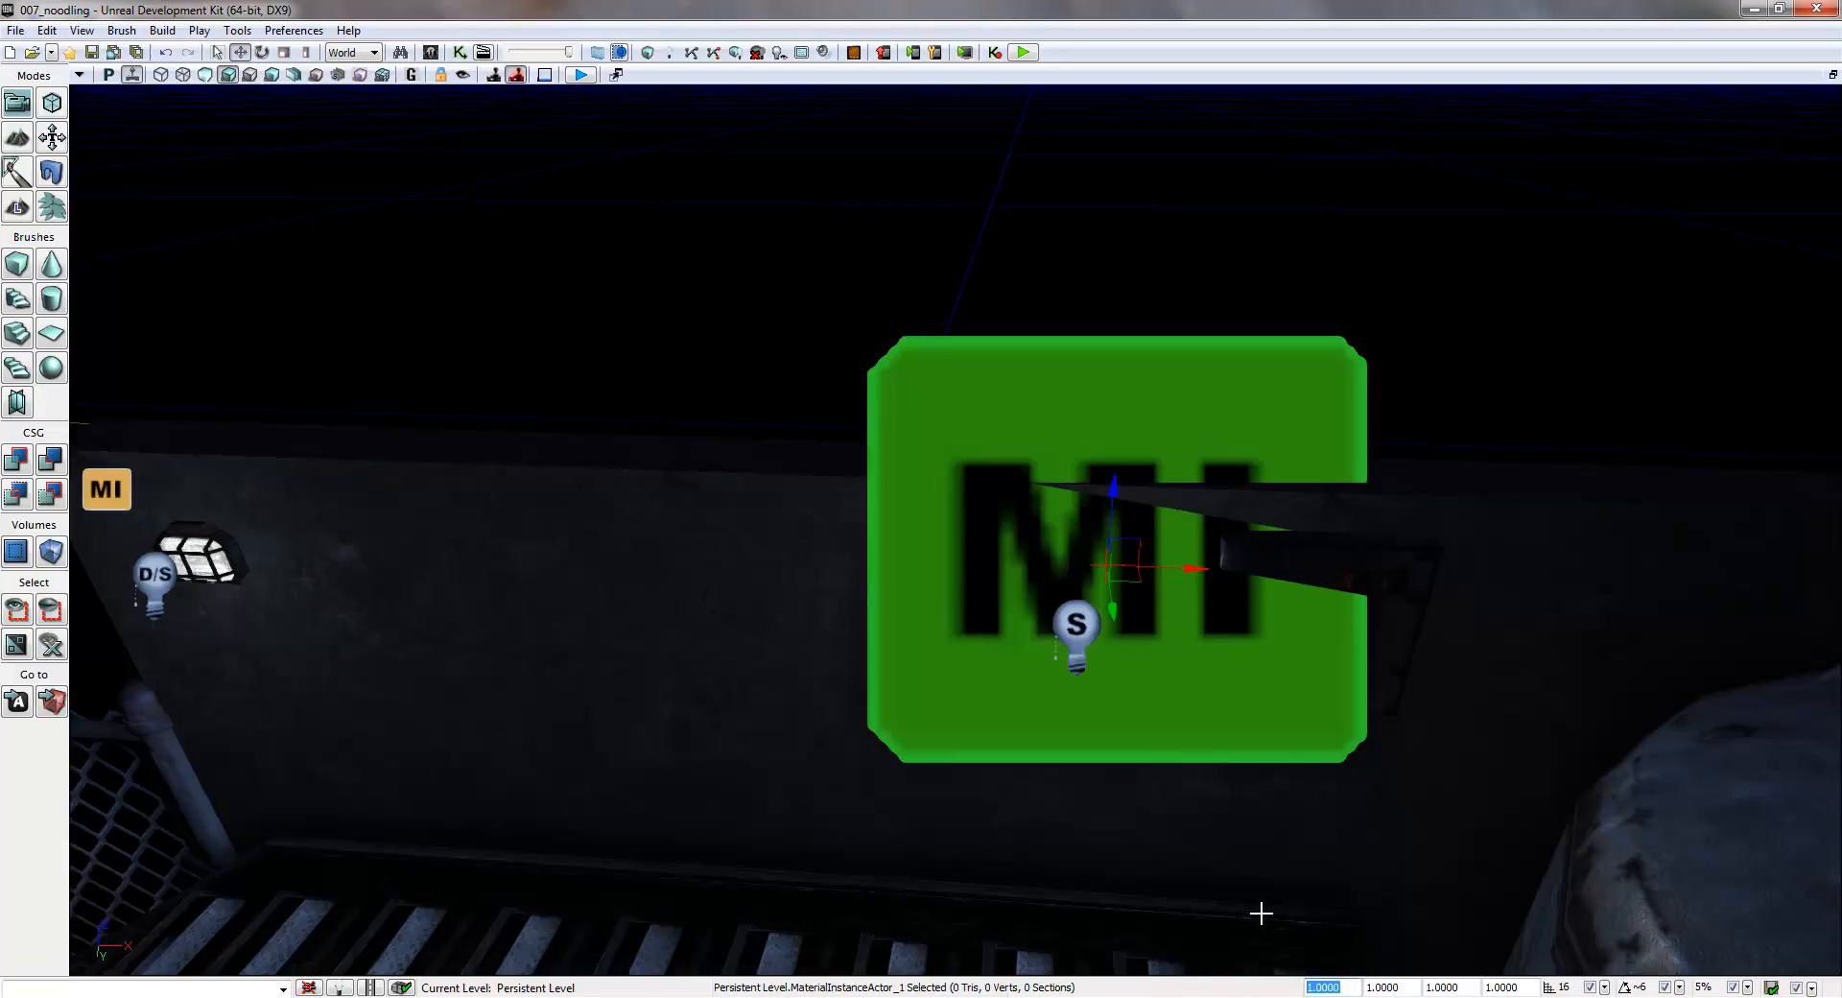
type("0.1")
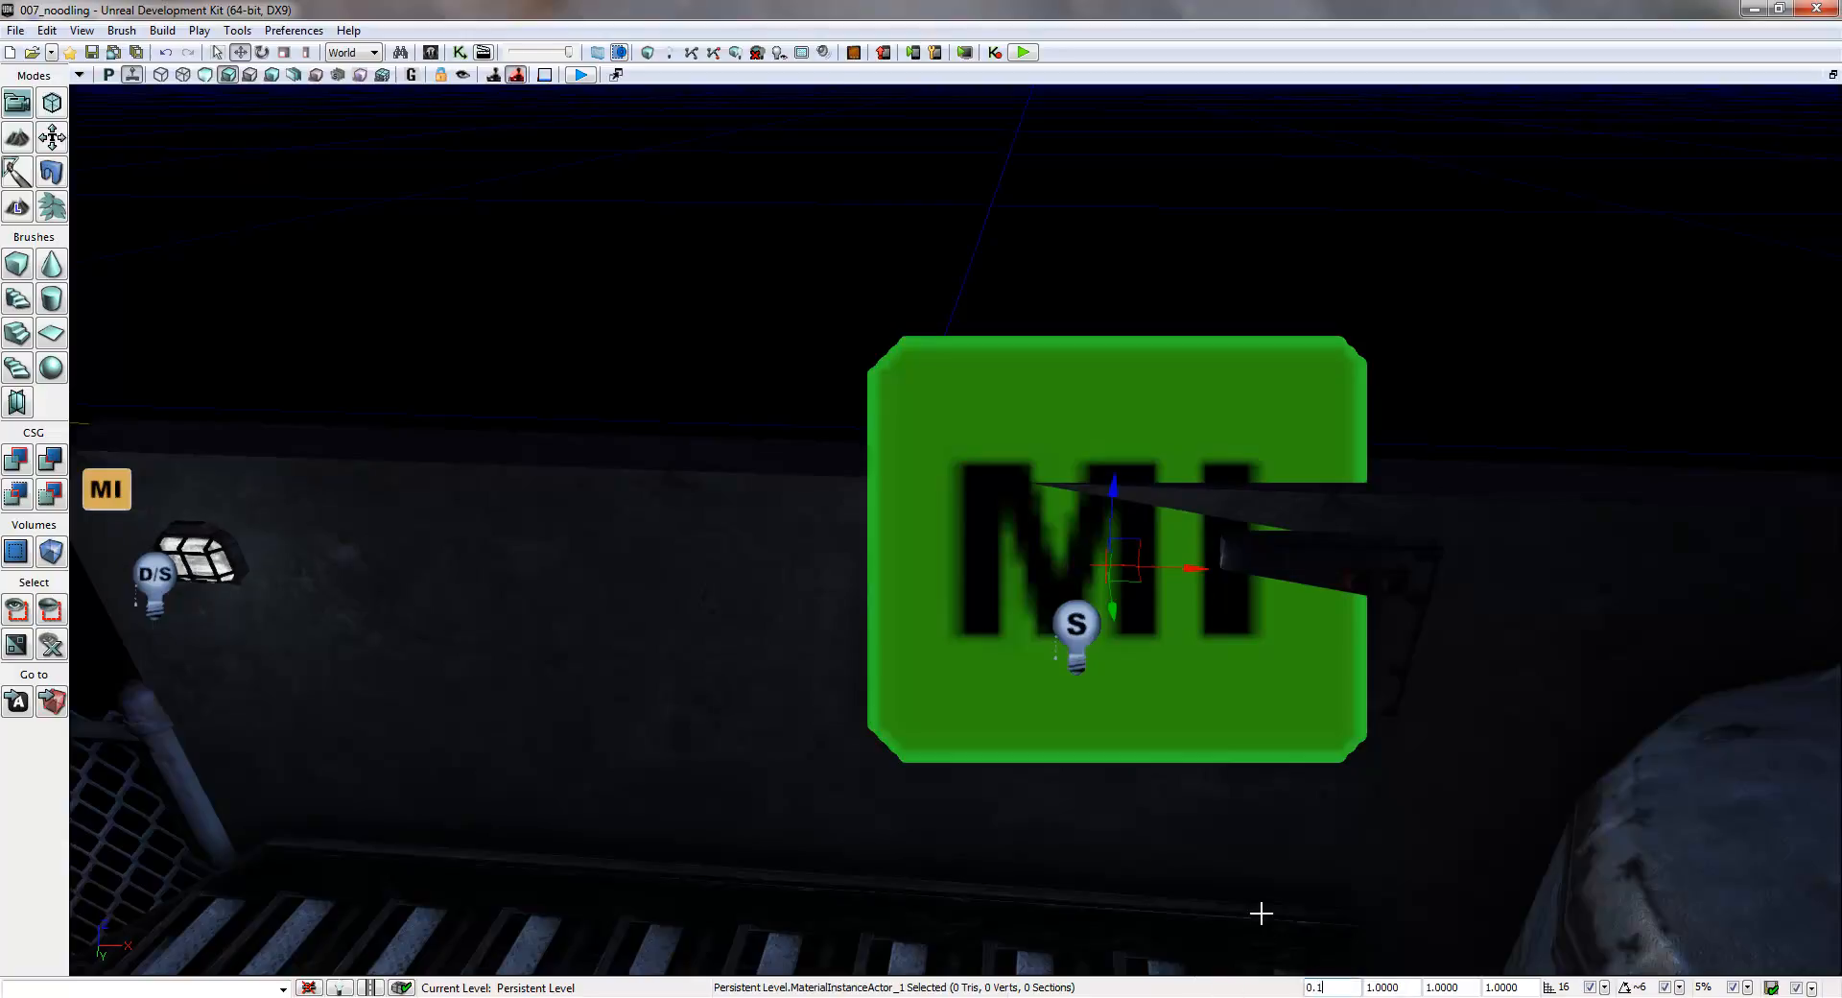
key("Return")
left_click_drag(1160, 572, 1123, 571)
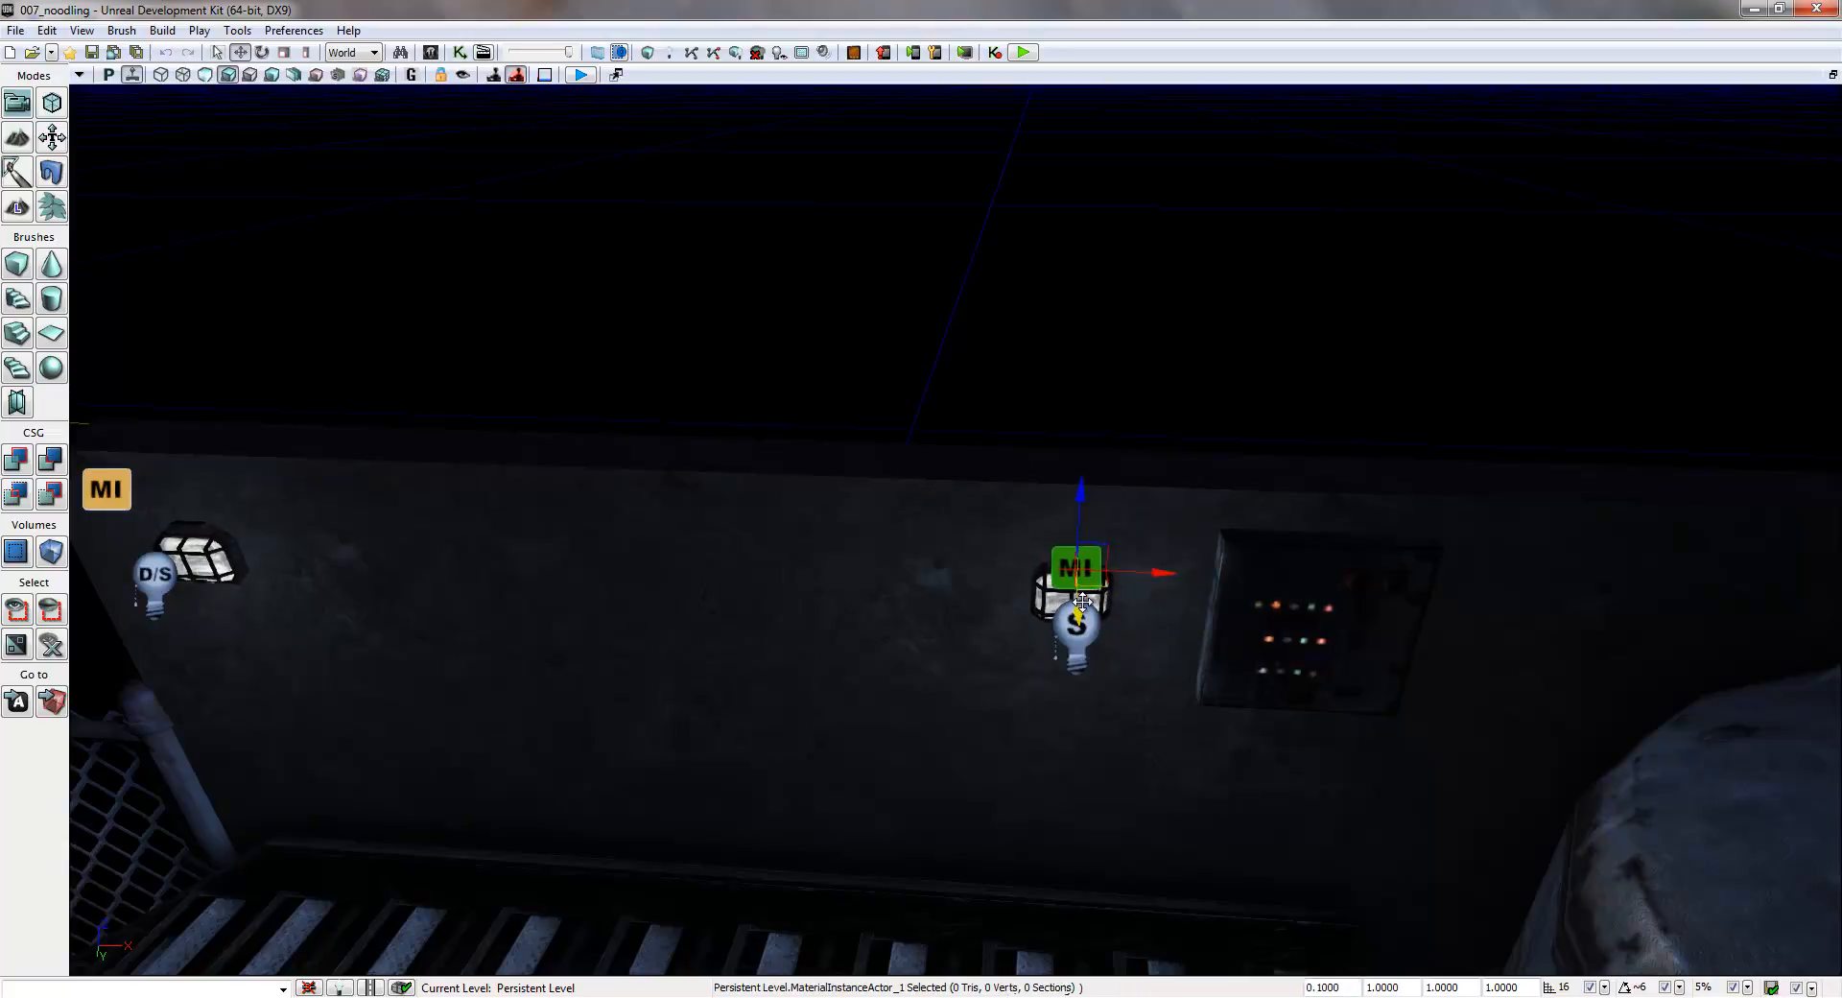
- Add a MaterialInstanceActor on the wall above the barrels near the third lamp, and set its draw scale to 0.1
left_click(1075, 625)
left_click(744, 358)
right_click_drag(563, 491, 431, 517)
right_click(815, 567)
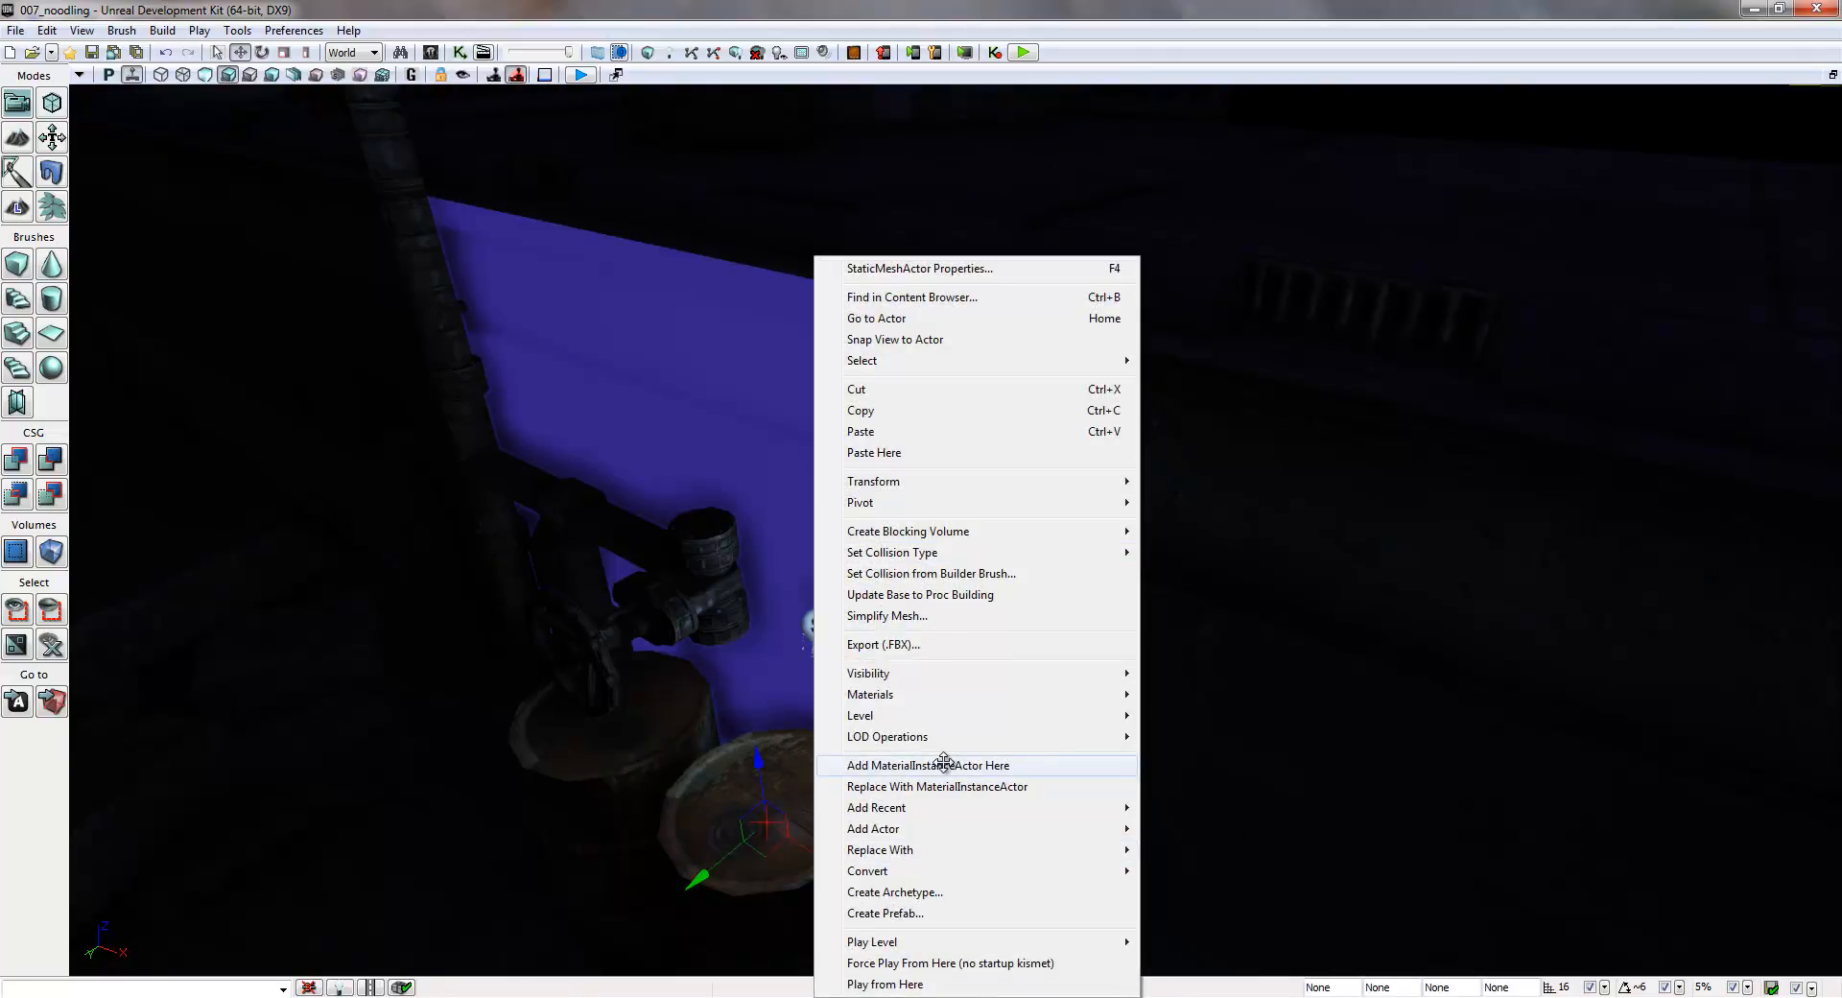
left_click(951, 764)
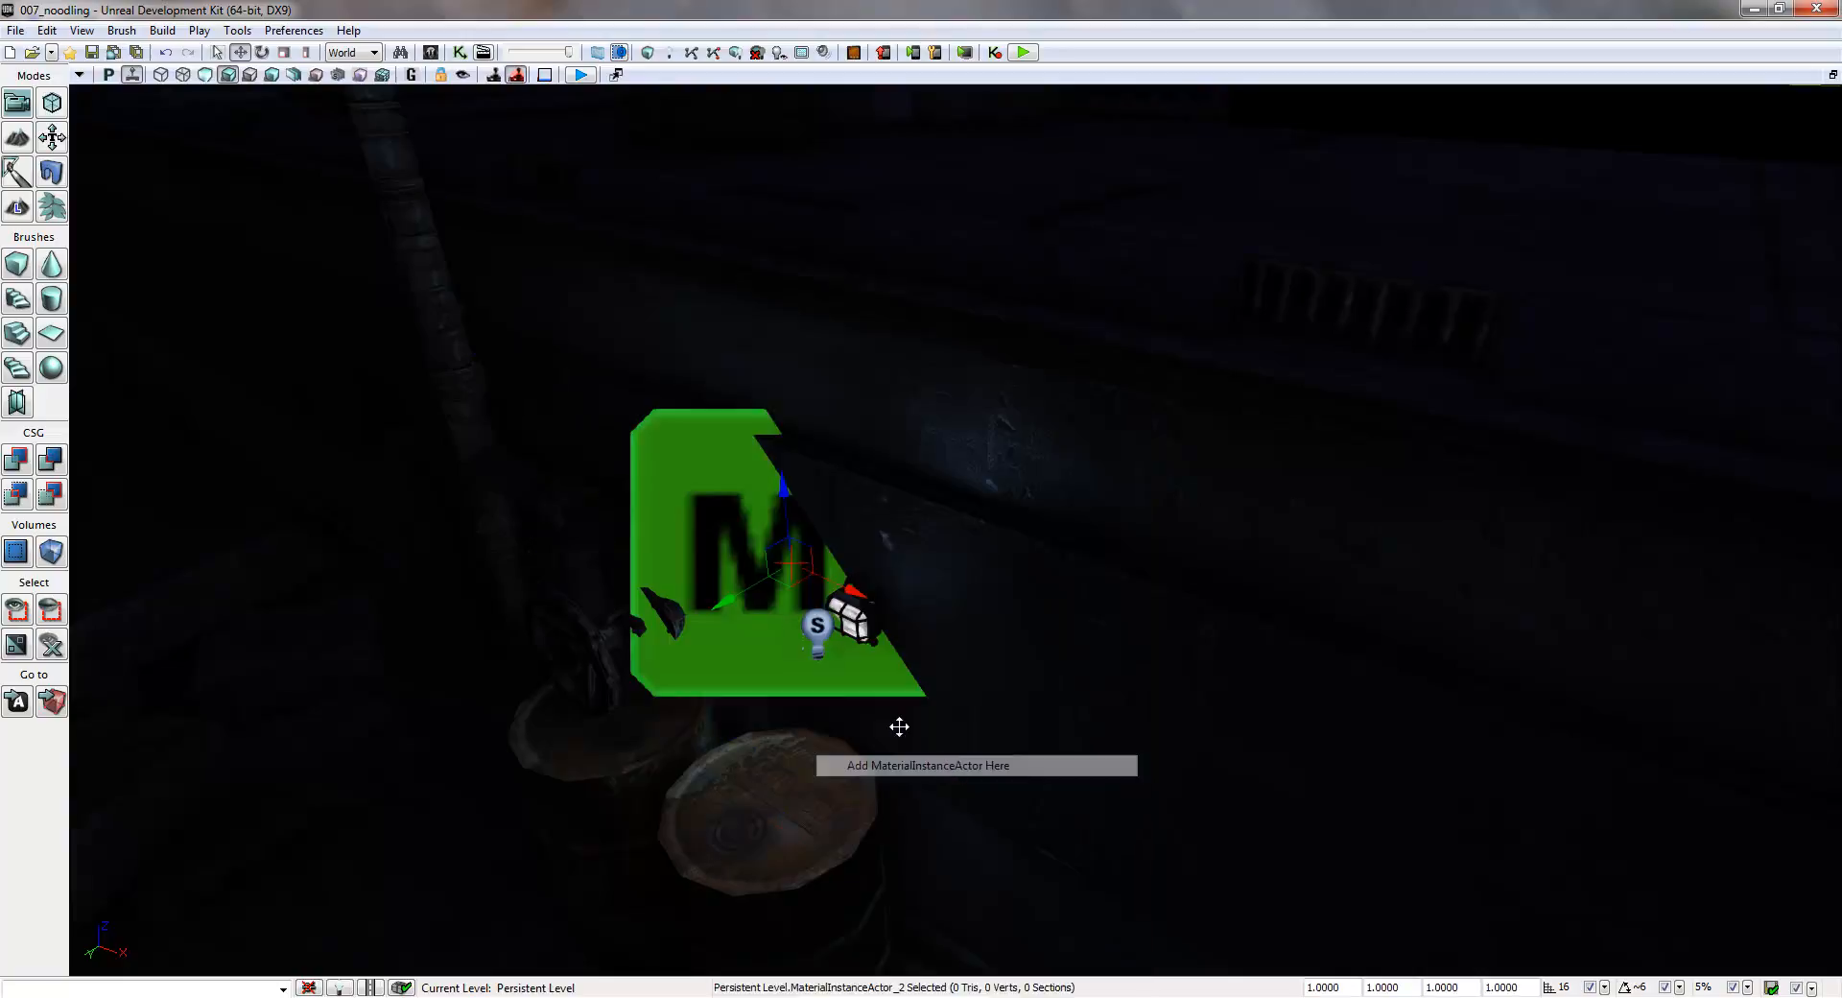
left_click(1347, 980)
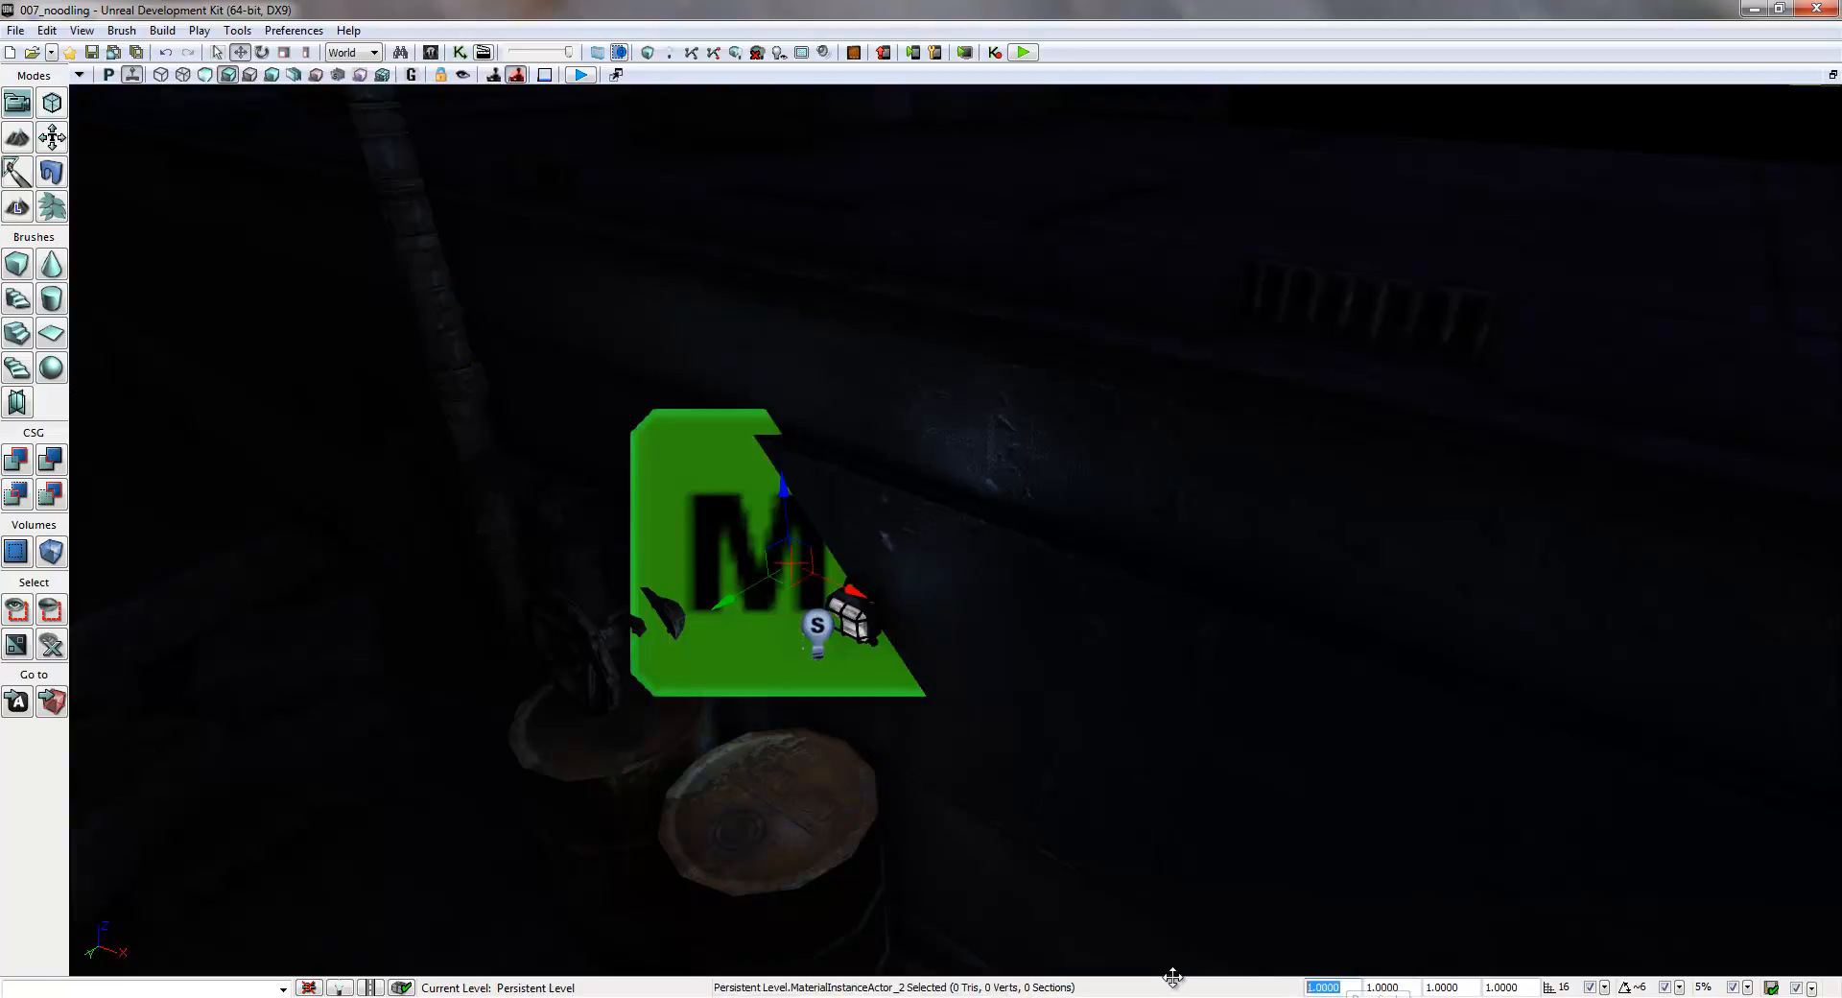
type("0.")
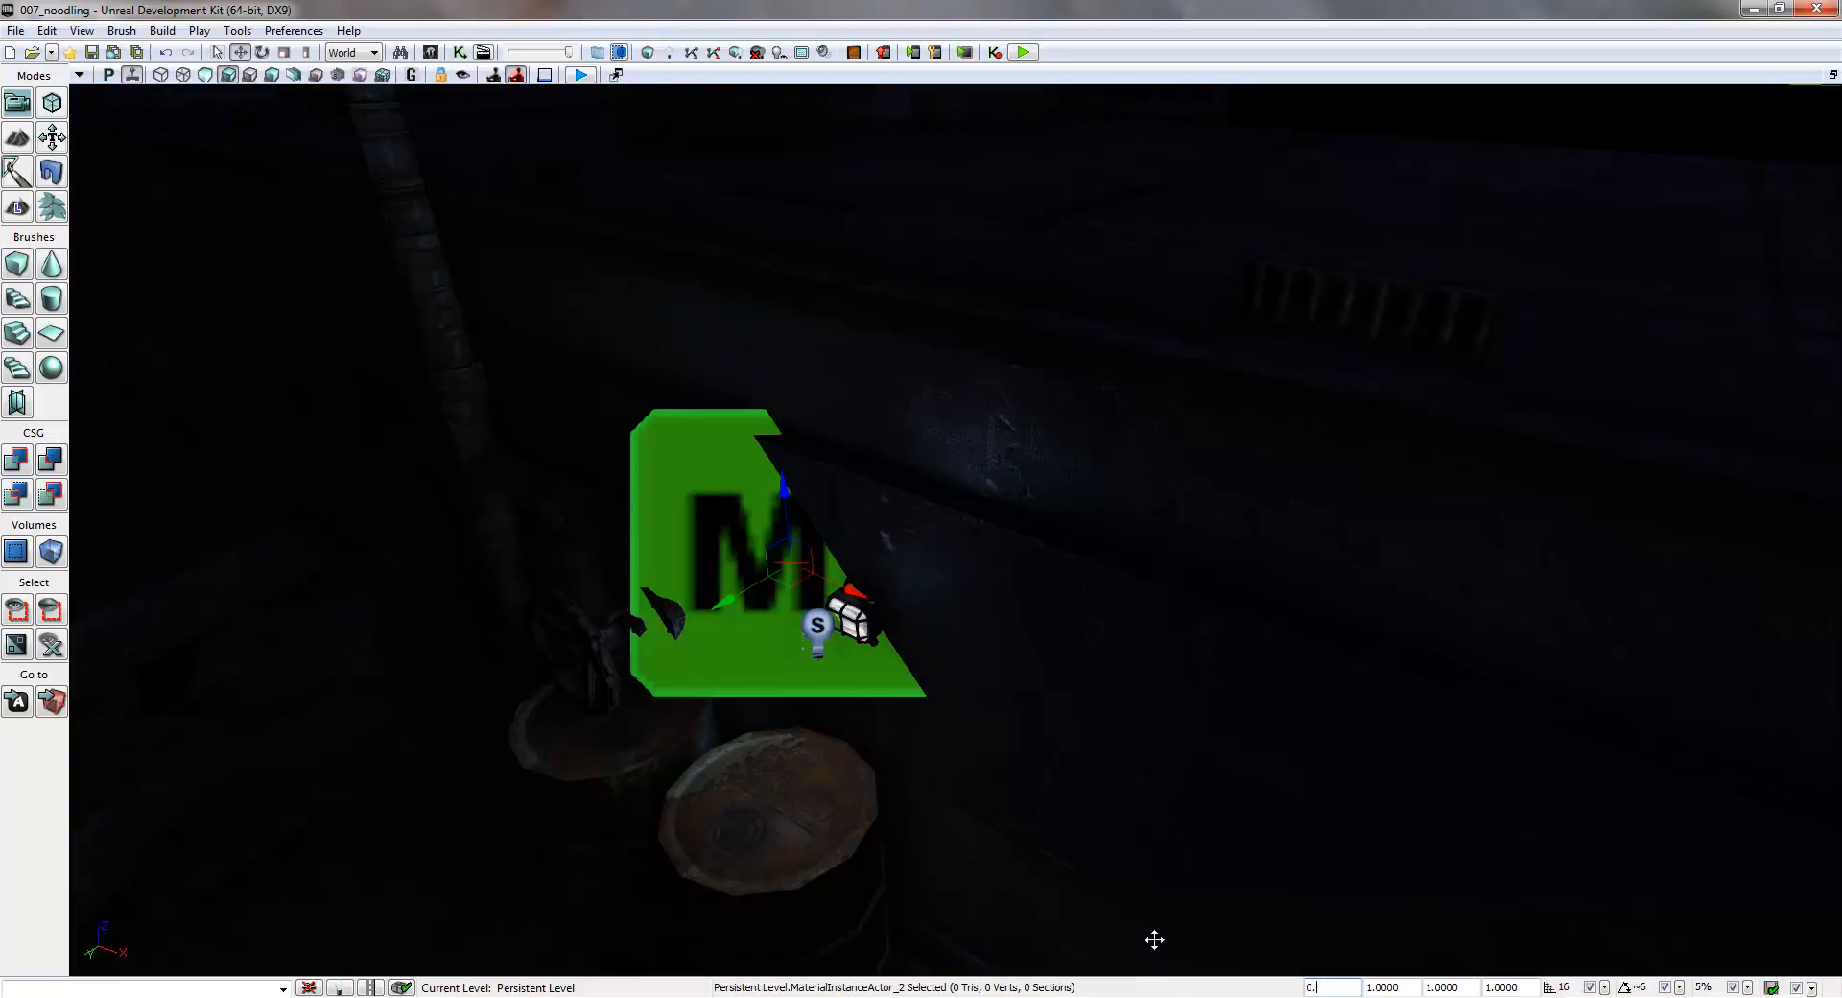
type("1")
key("Return")
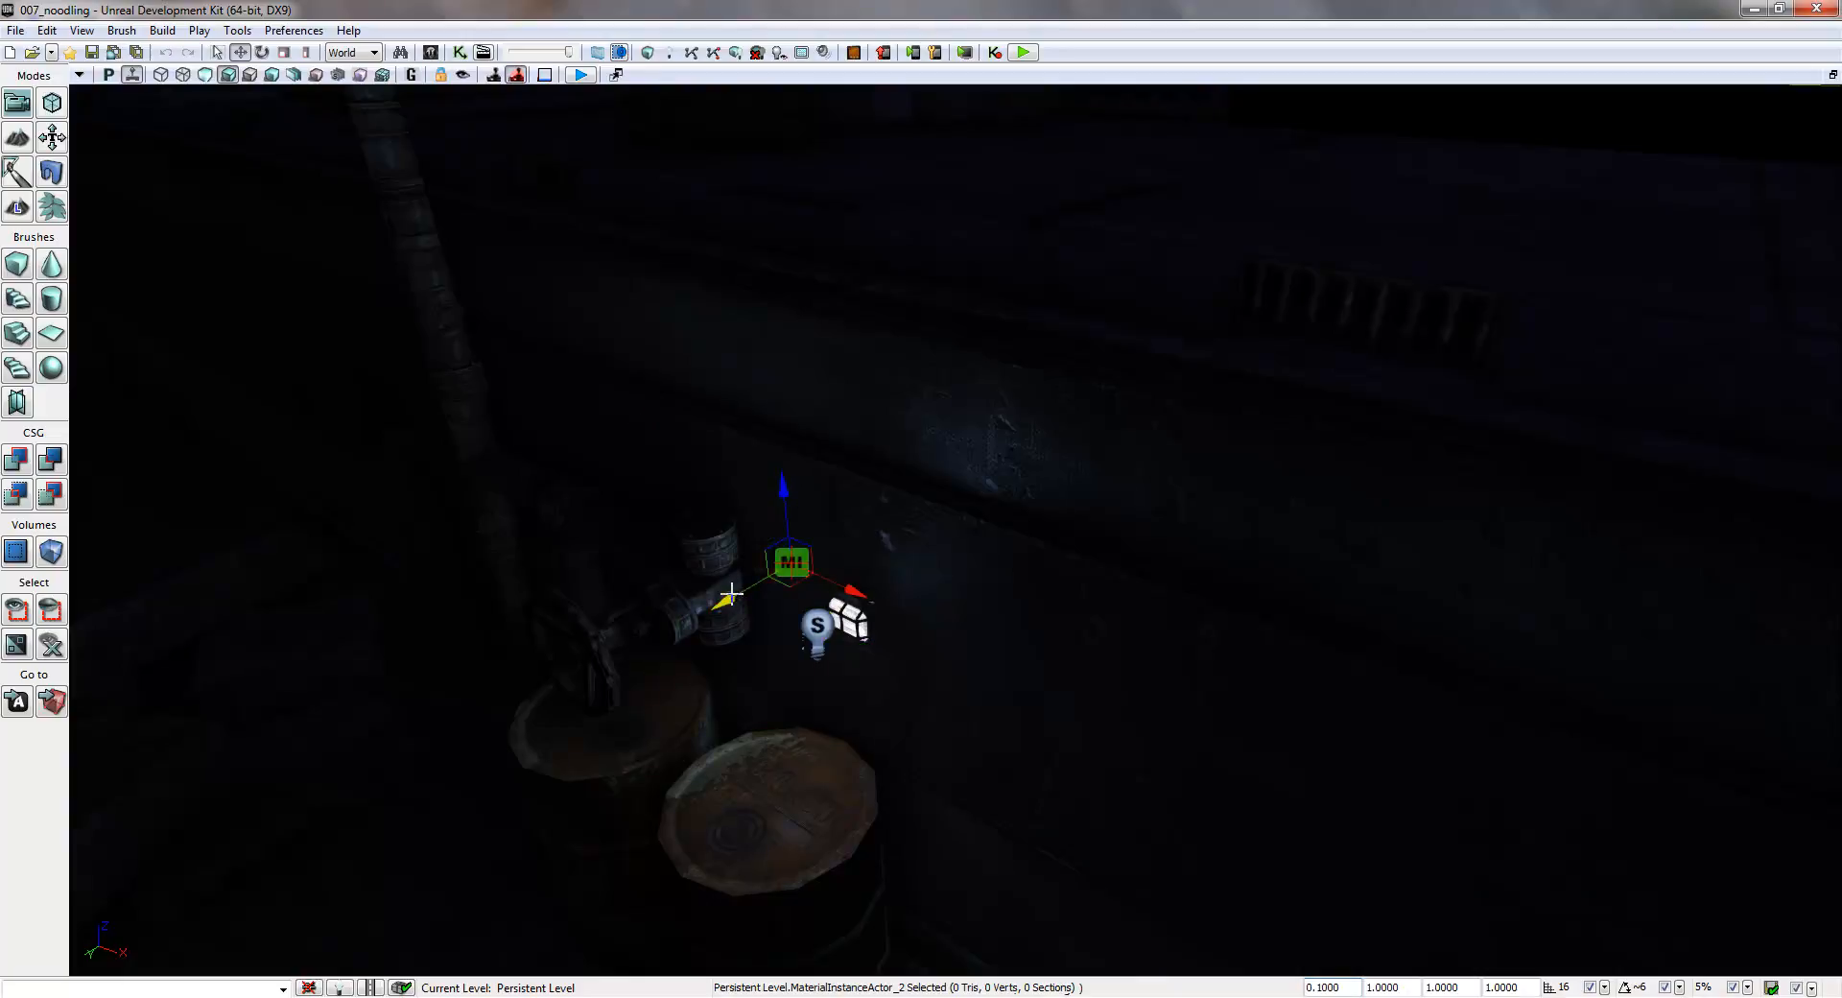
- Move the third MaterialInstanceActor out from the wall, along it to the lamp above the barrels, and slightly upward
left_click_drag(724, 600, 706, 610)
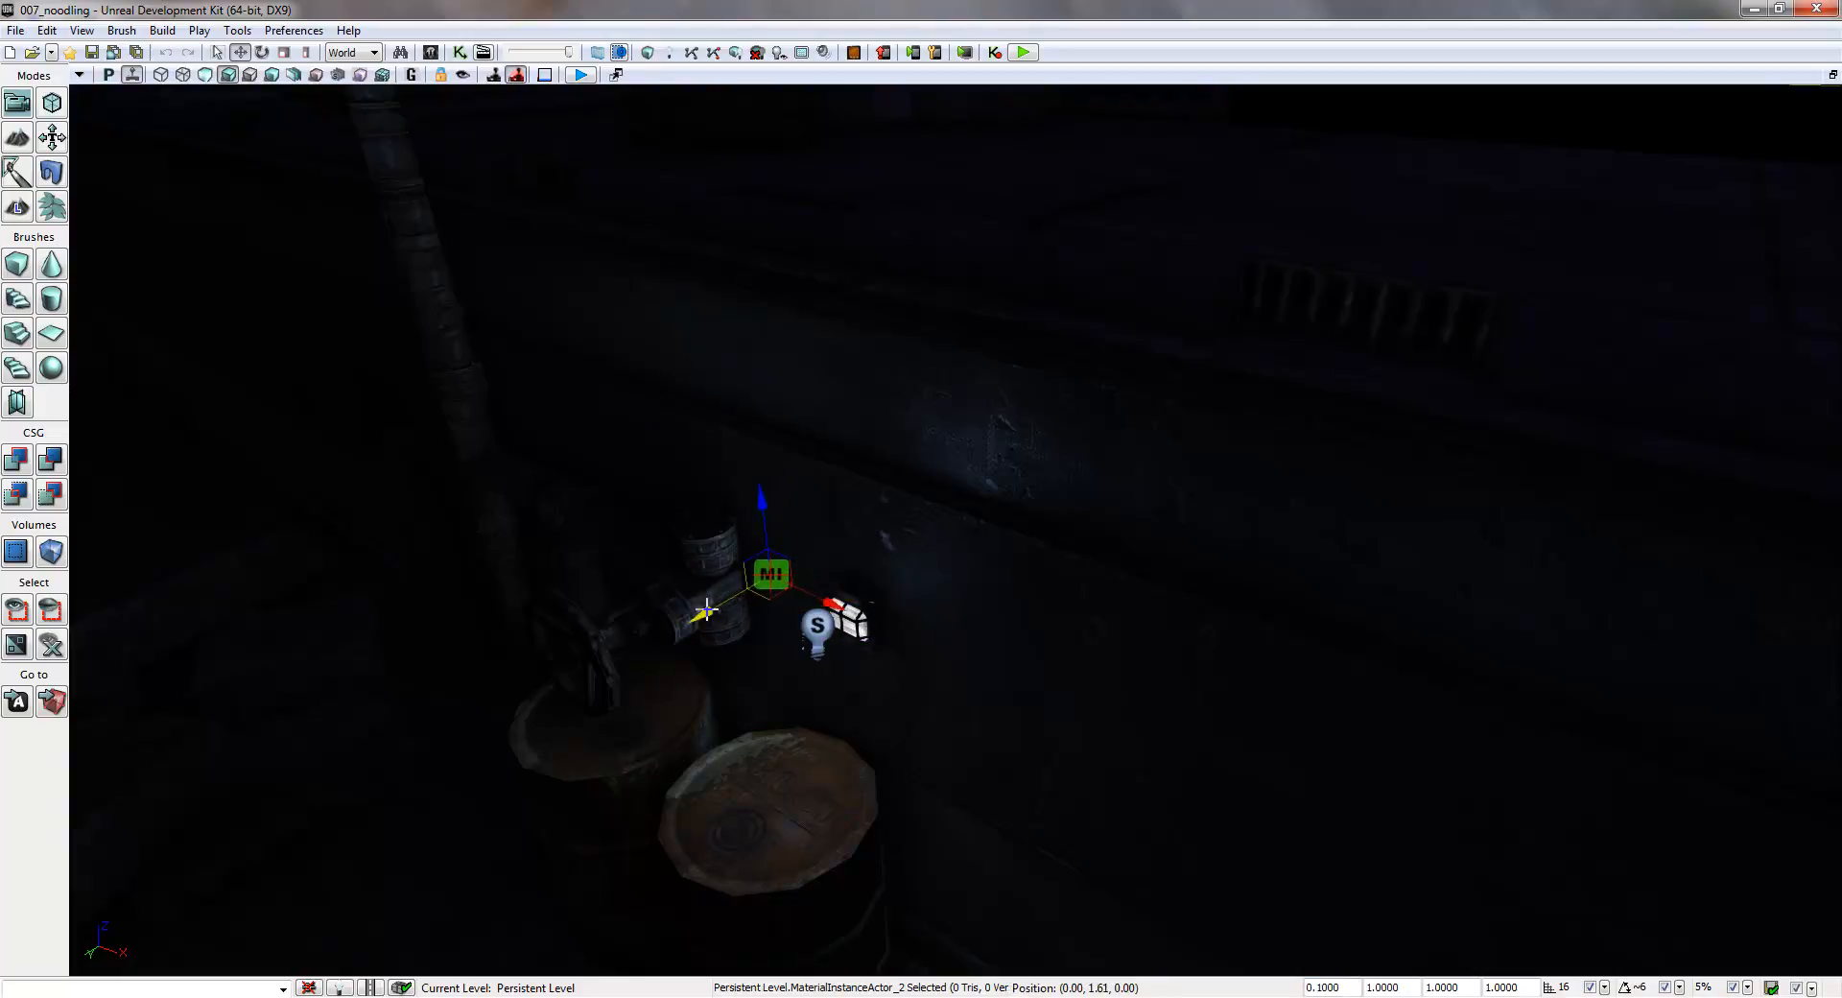
left_click(801, 595)
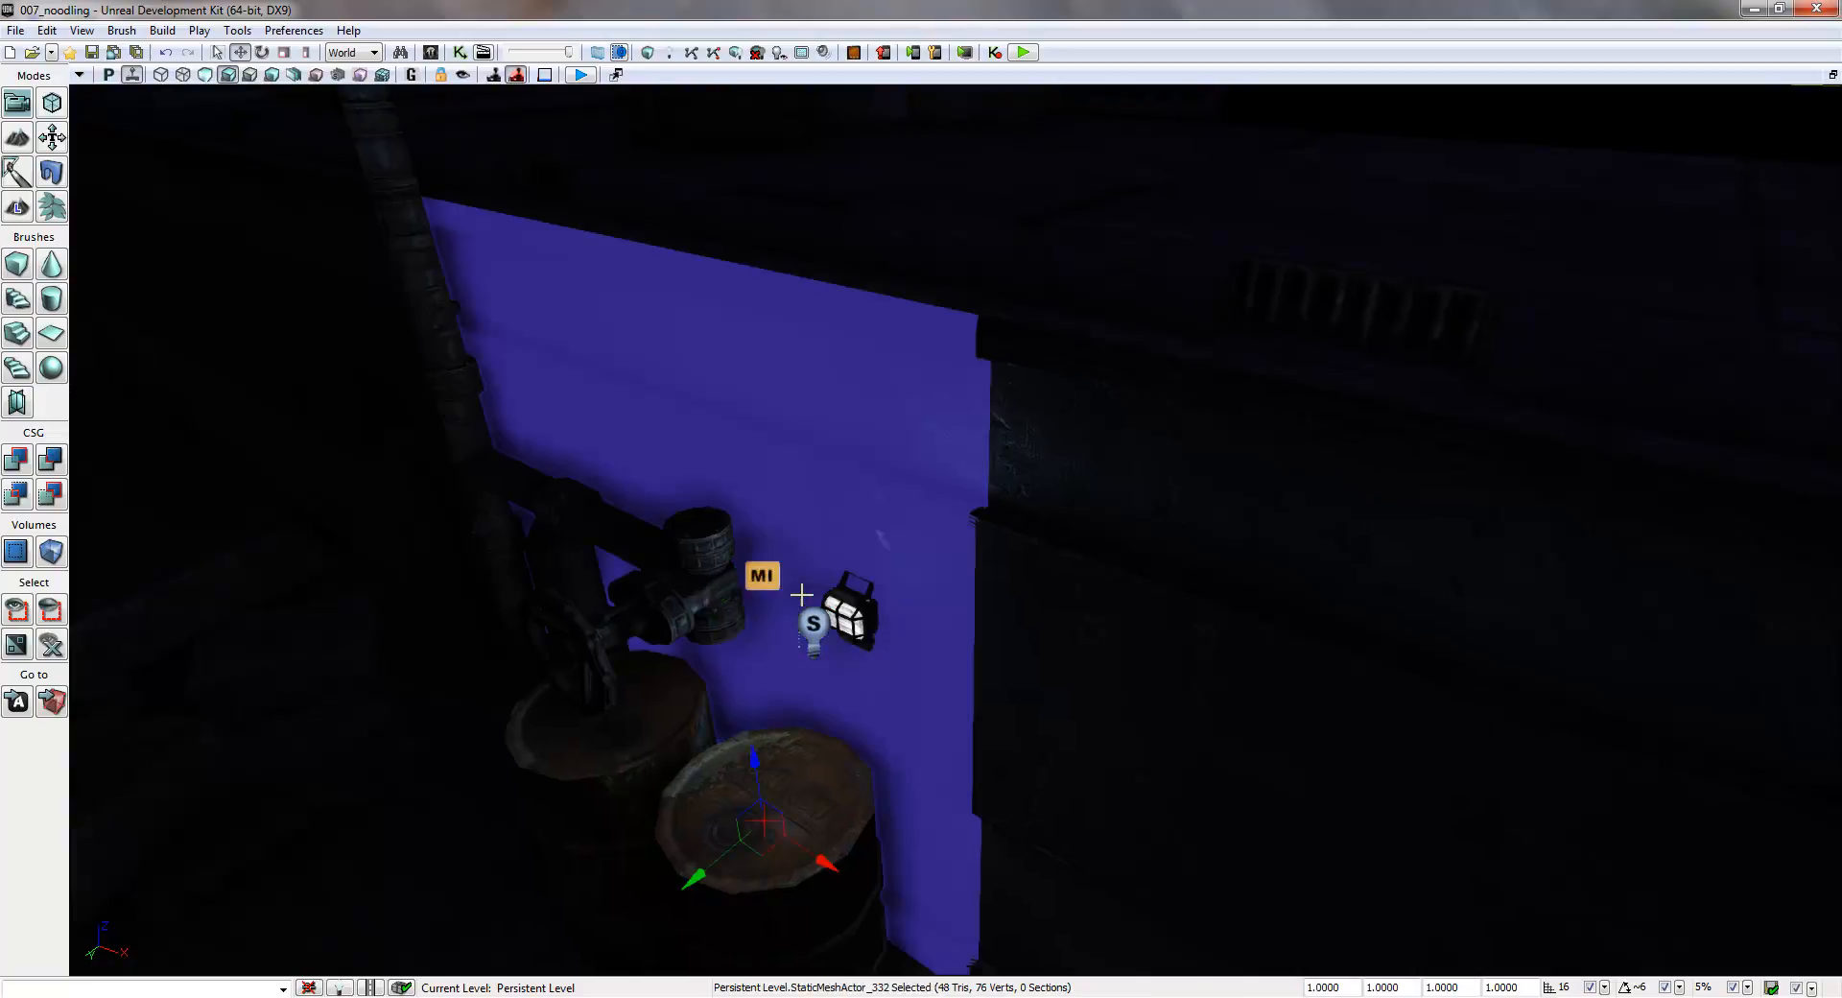
left_click(760, 576)
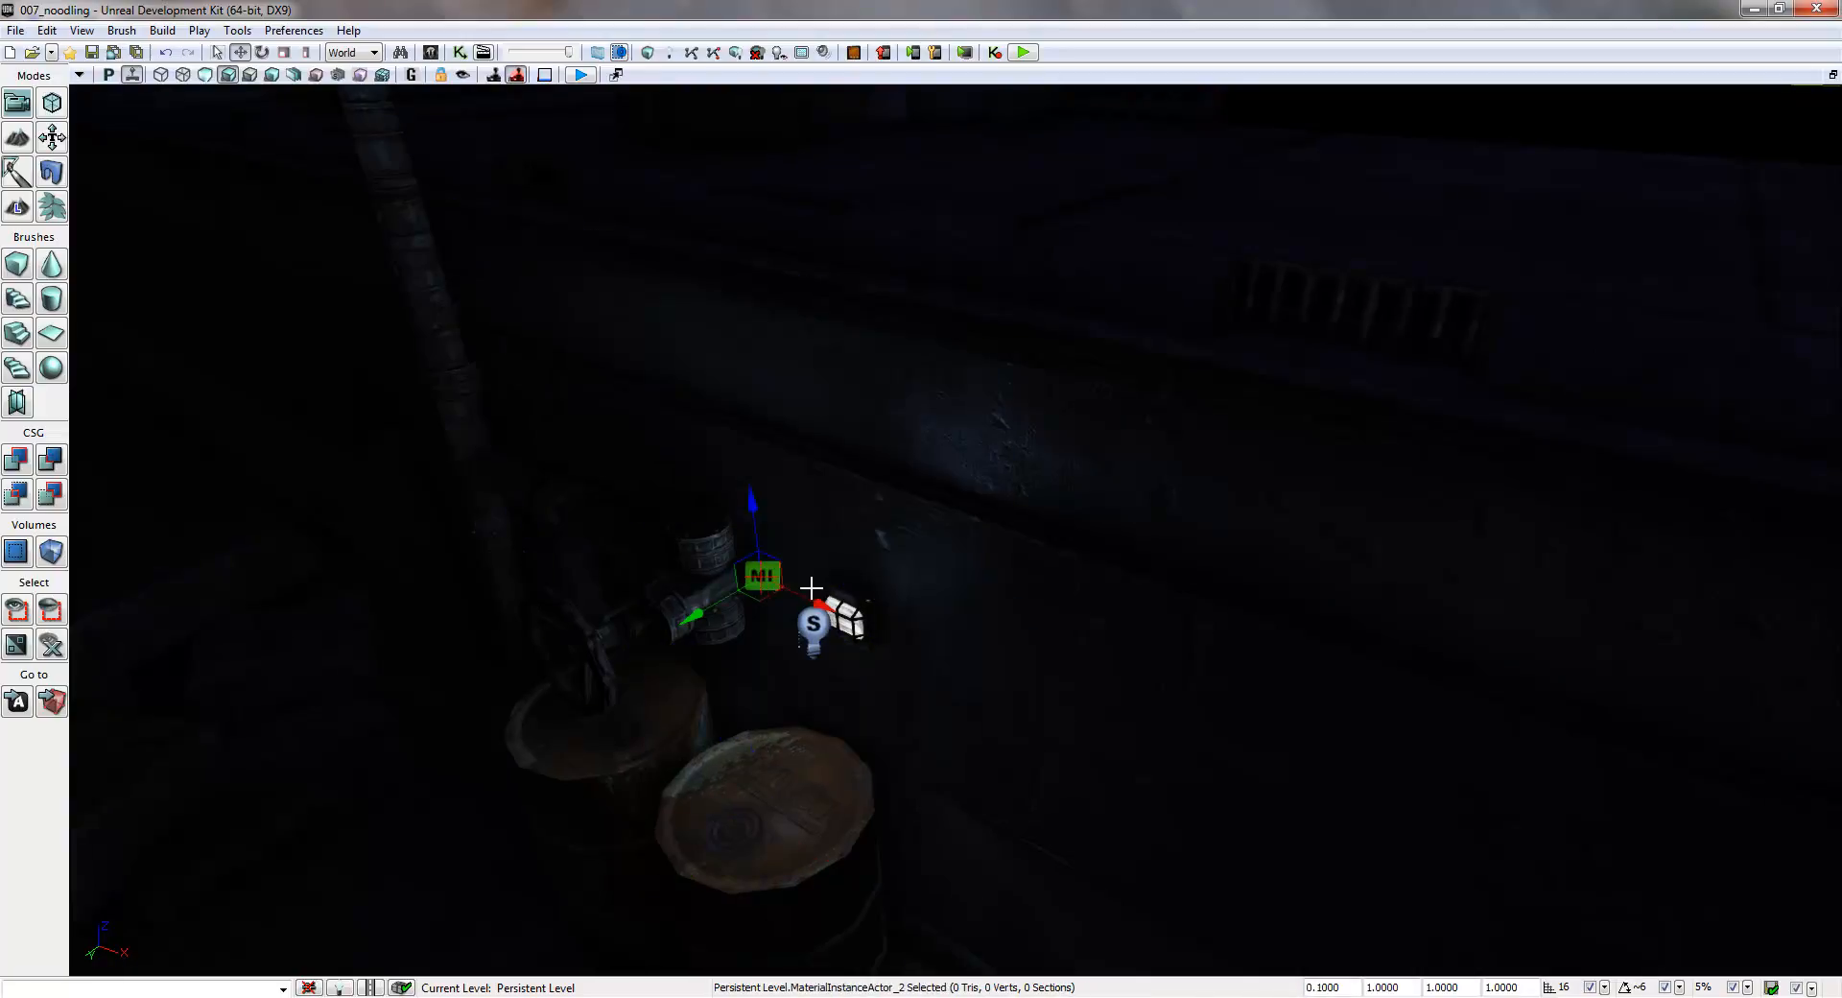
left_click_drag(815, 598, 864, 625)
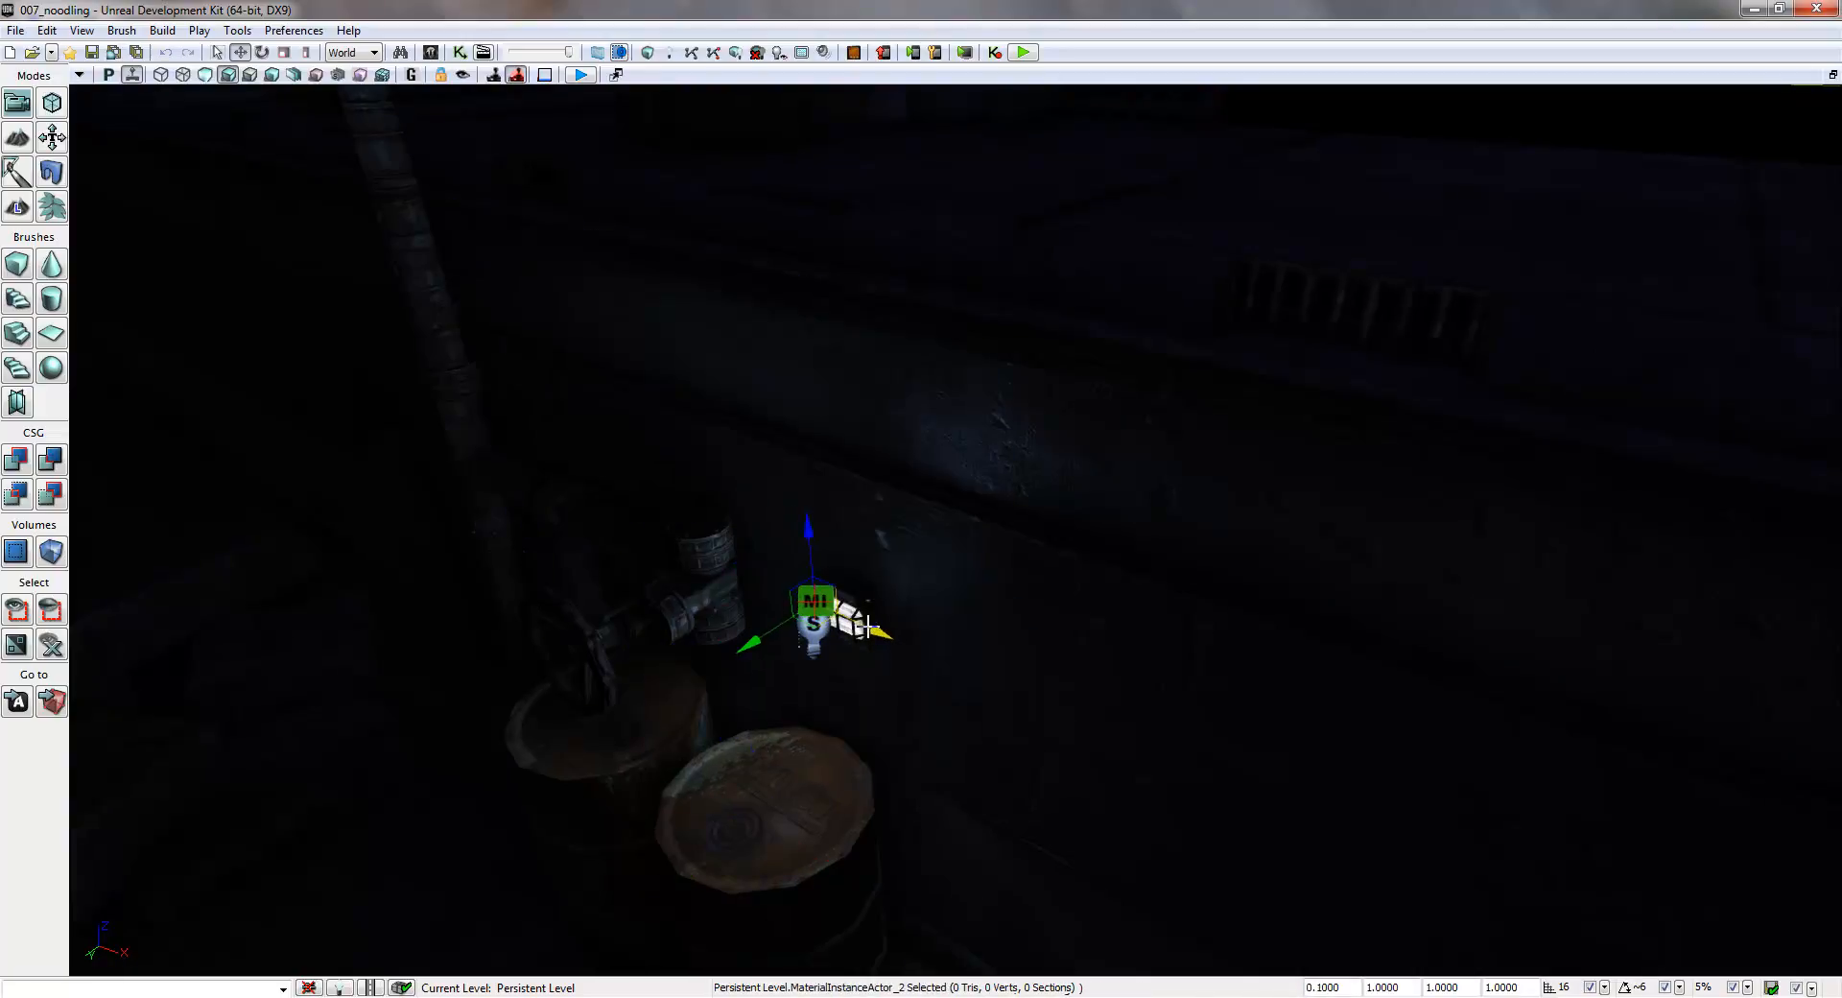
left_click_drag(811, 551, 814, 527)
- Place a MaterialInstanceActor just above the fourth lamp, below the walkway, moved out of the wall and scaled to 0.1
right_click_drag(814, 526, 725, 709)
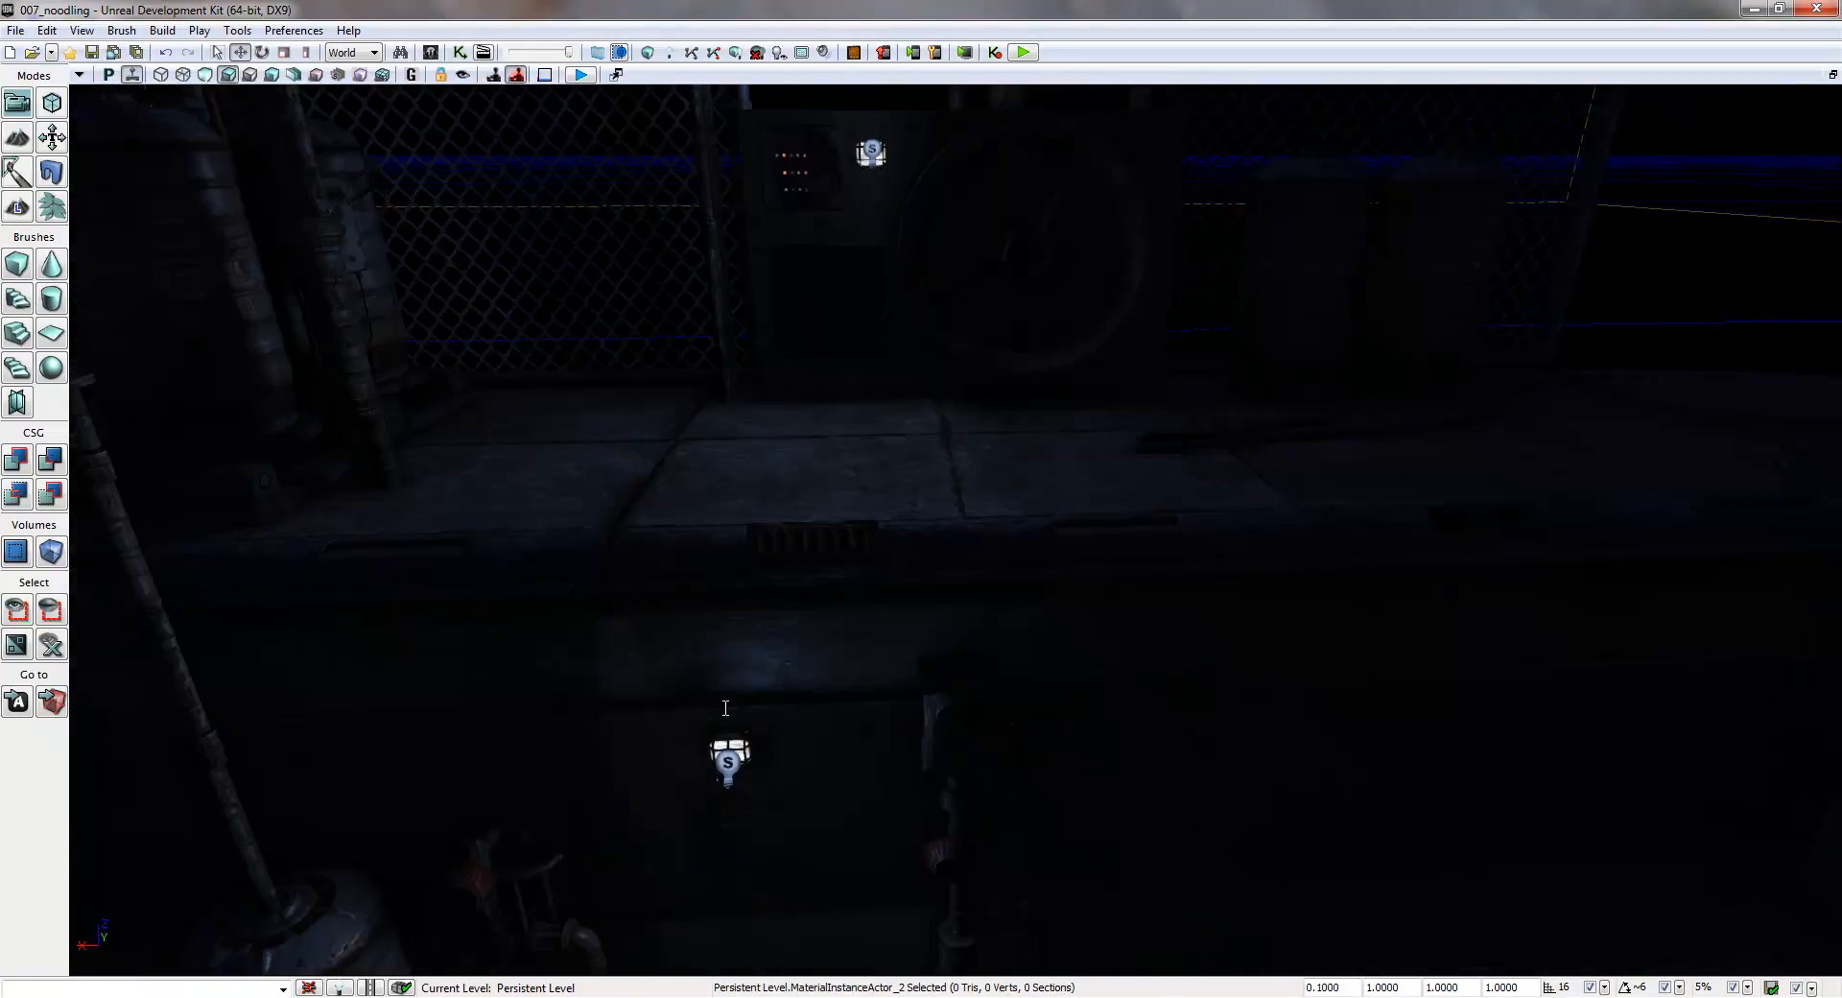
right_click(725, 709)
left_click(866, 766)
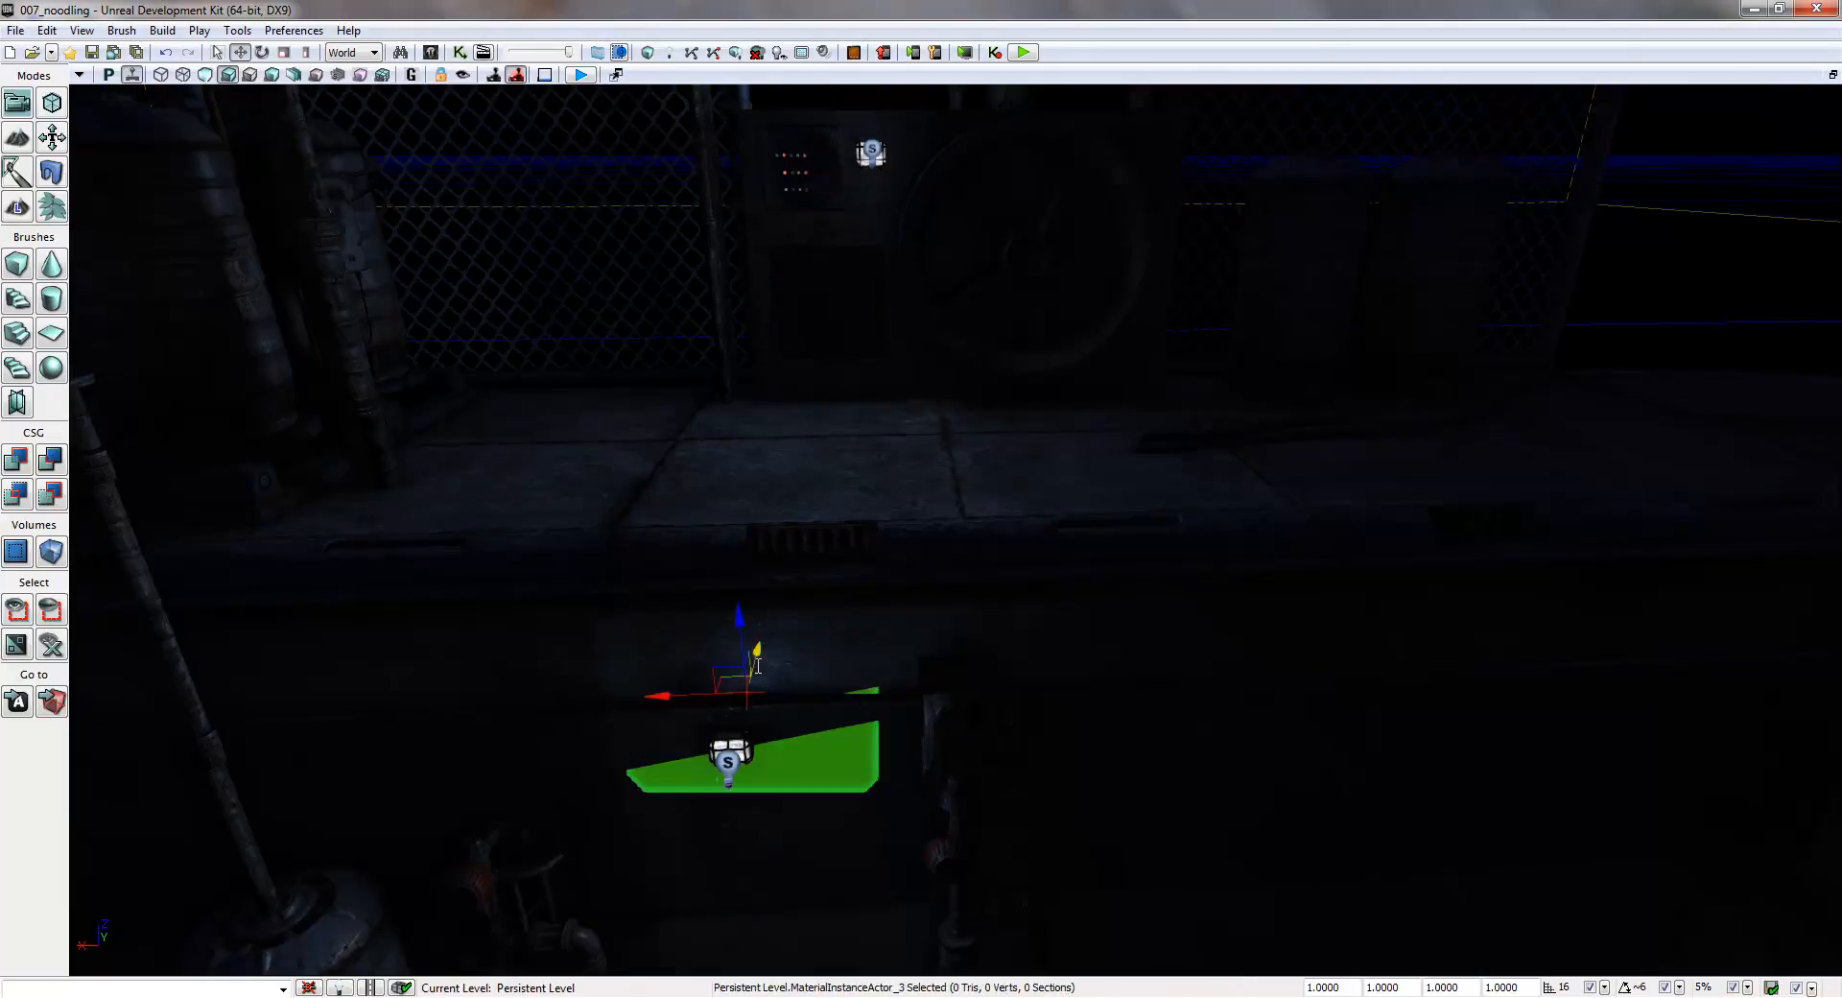
left_click_drag(758, 665, 762, 702)
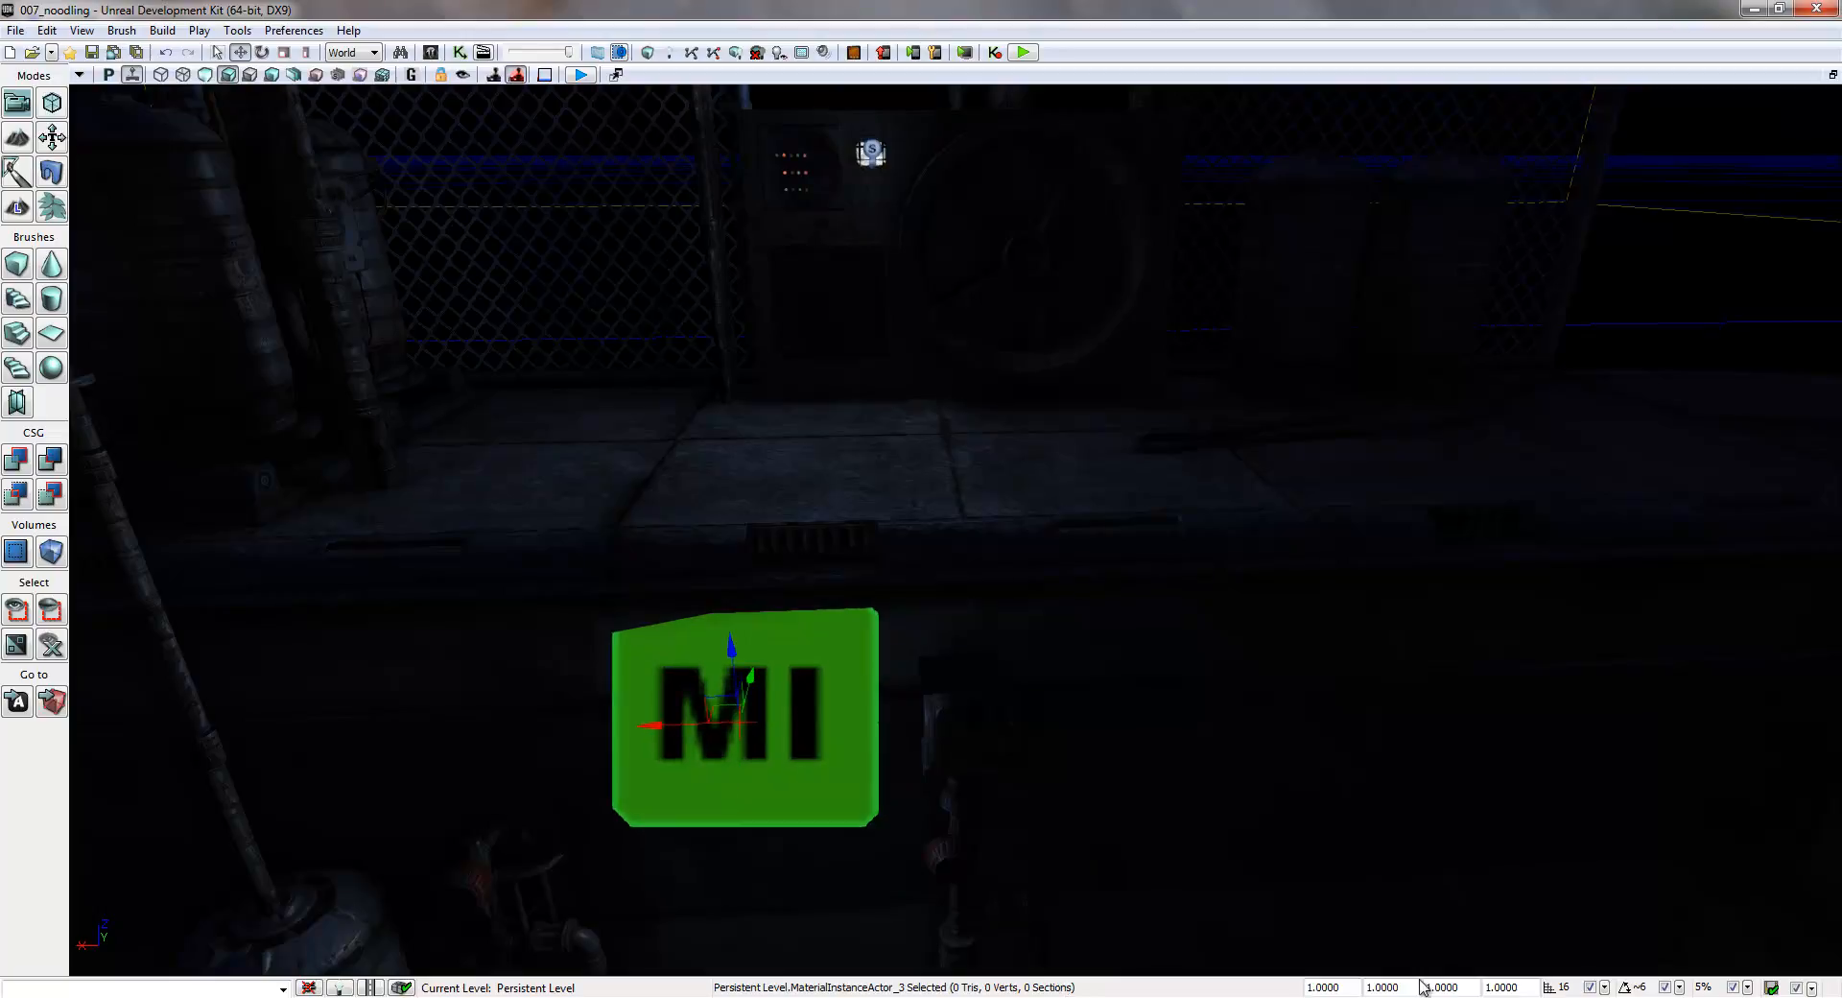
left_click(1342, 987)
type("0.1")
key("Return")
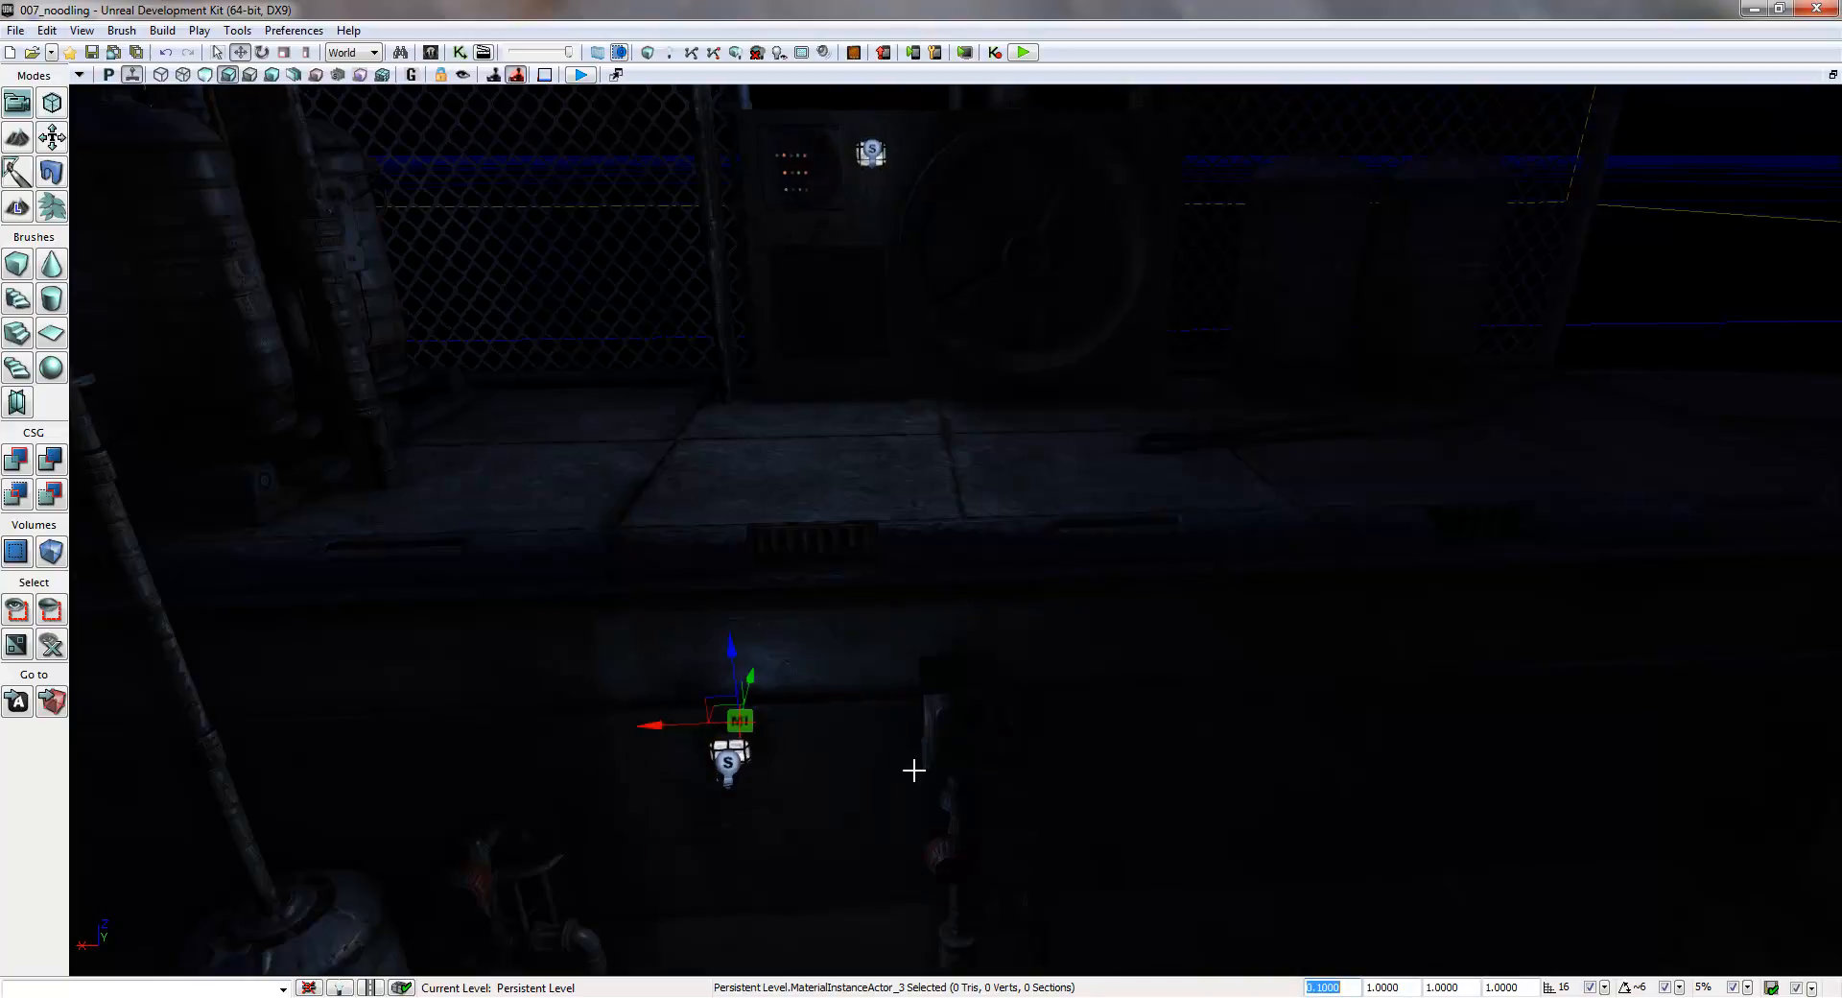
left_click_drag(683, 728, 664, 727)
- Place a MaterialInstanceActor above the fifth lamp, on the block with the large wheel, scaled to 0.1 and moved clear of the surface
right_click_drag(827, 826, 938, 746)
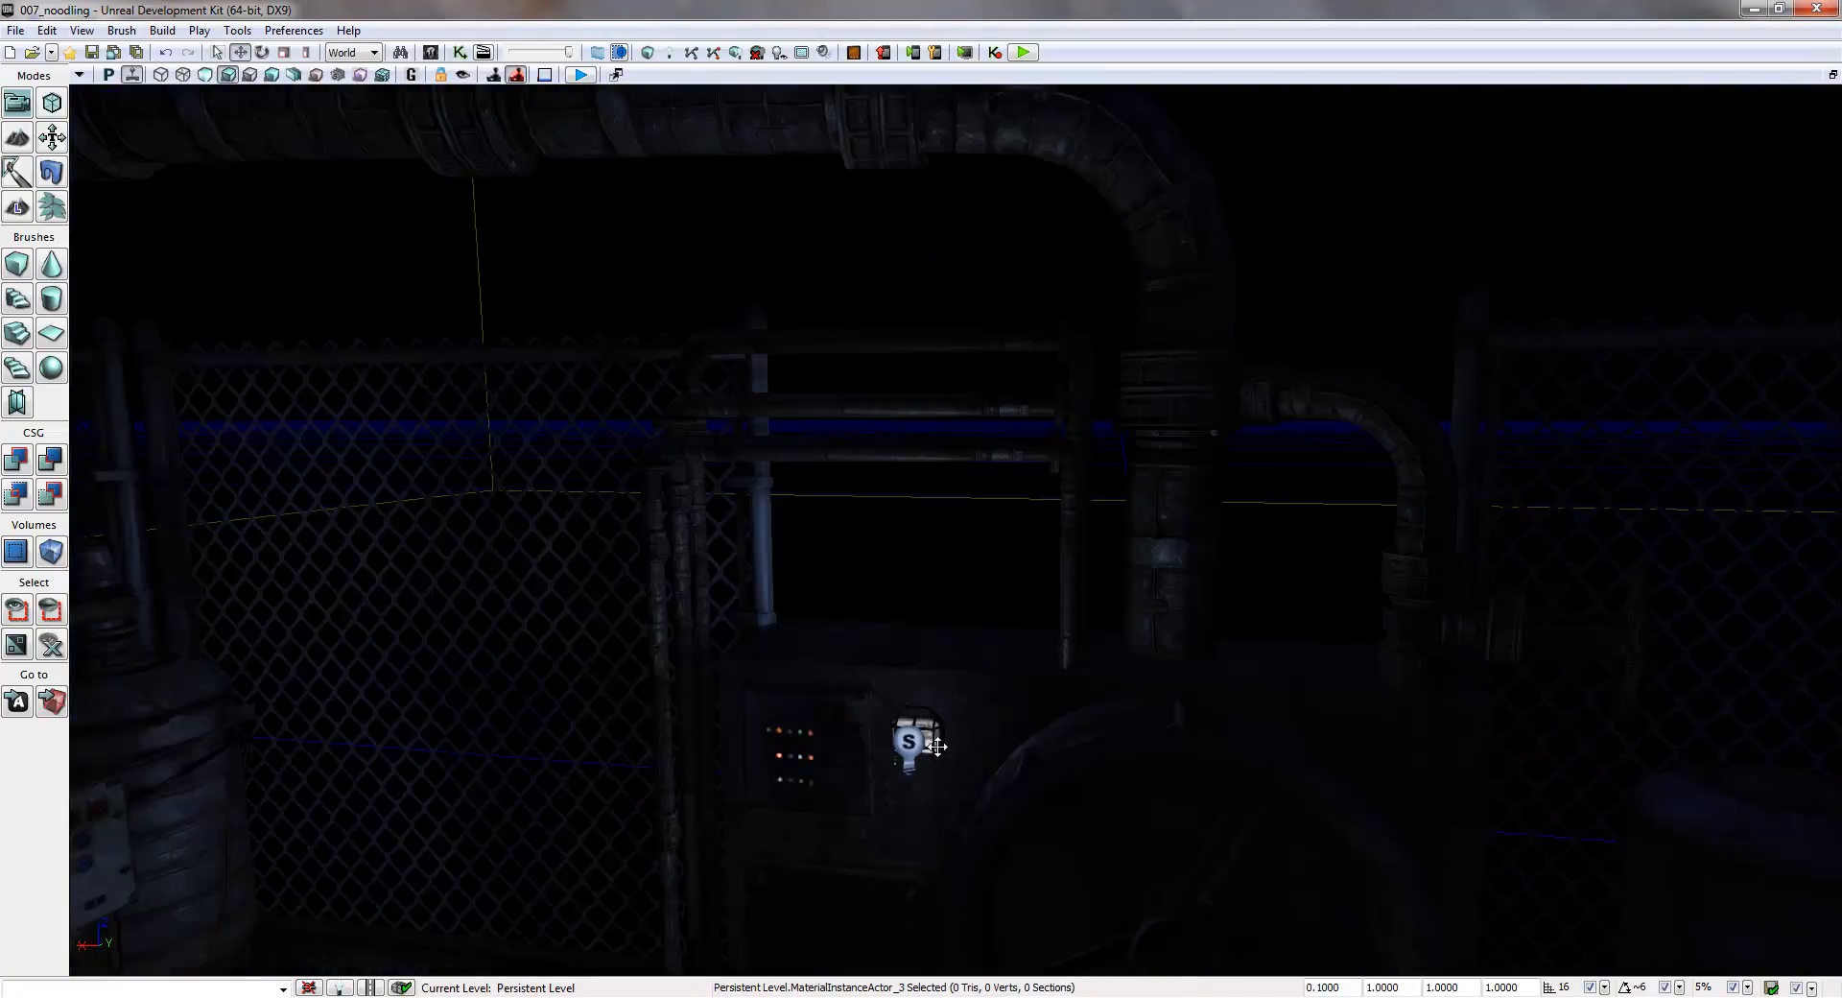
right_click(945, 696)
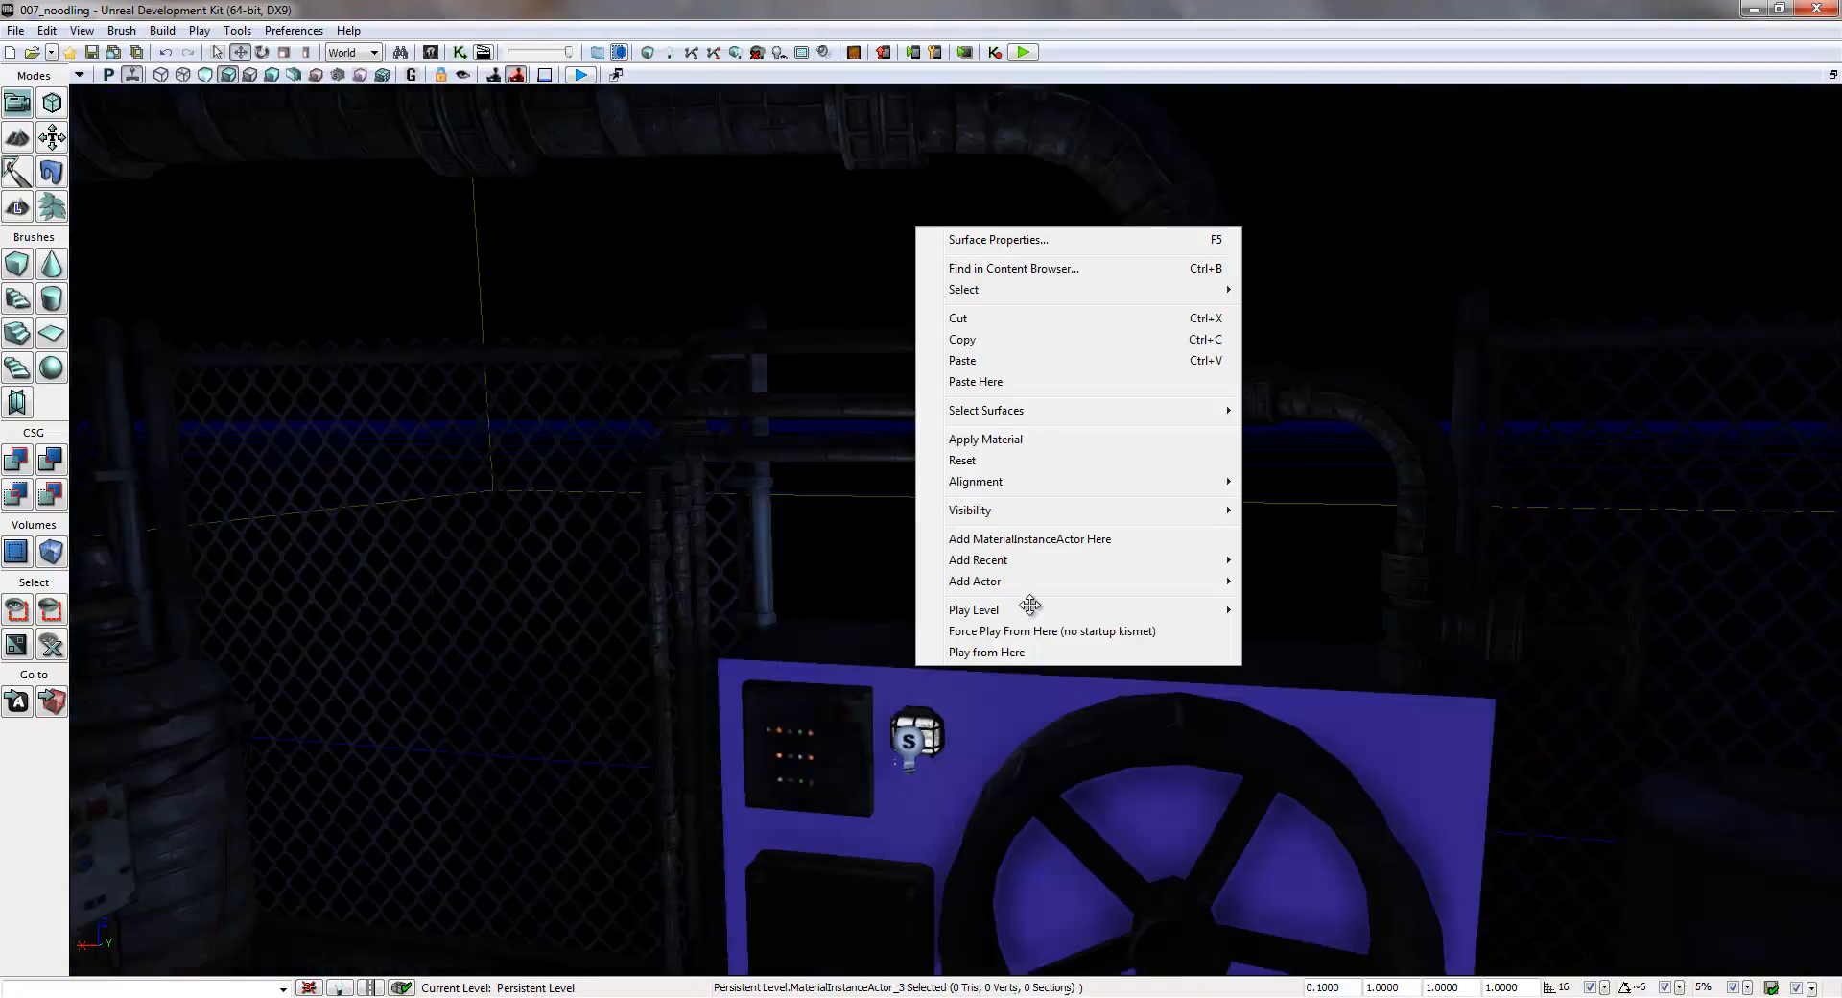
left_click(1031, 540)
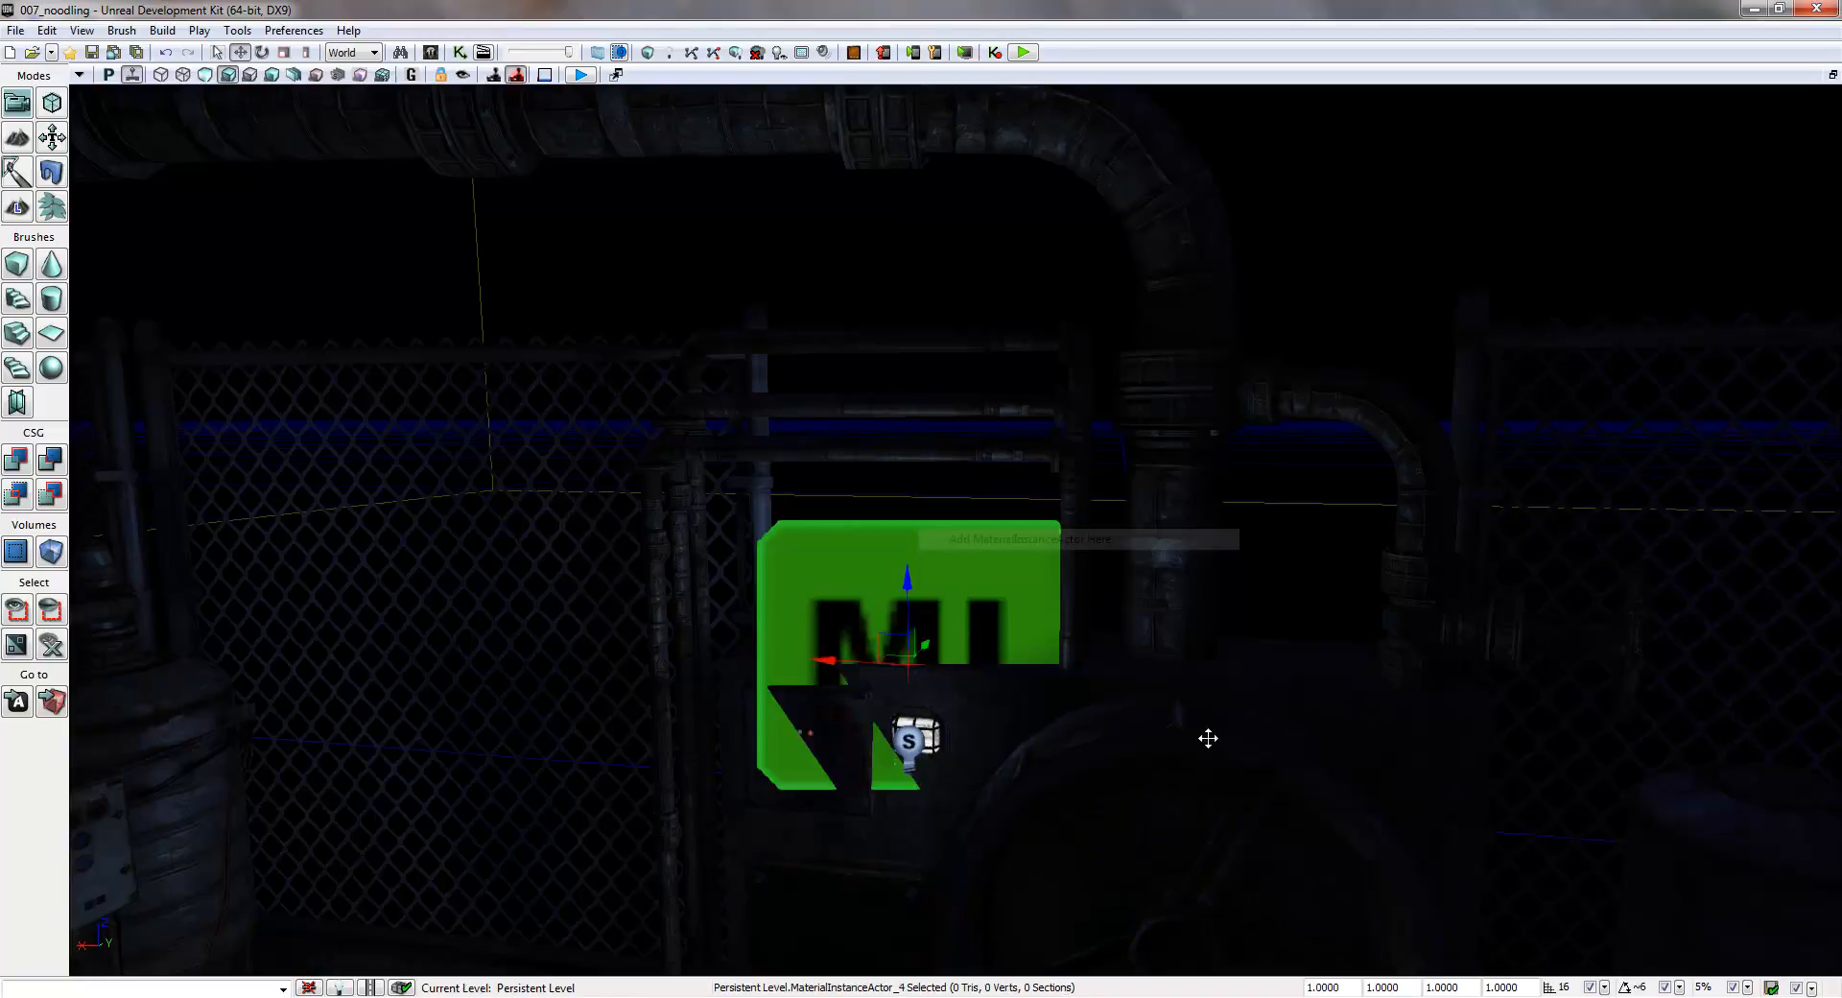
left_click(1223, 977)
type(".")
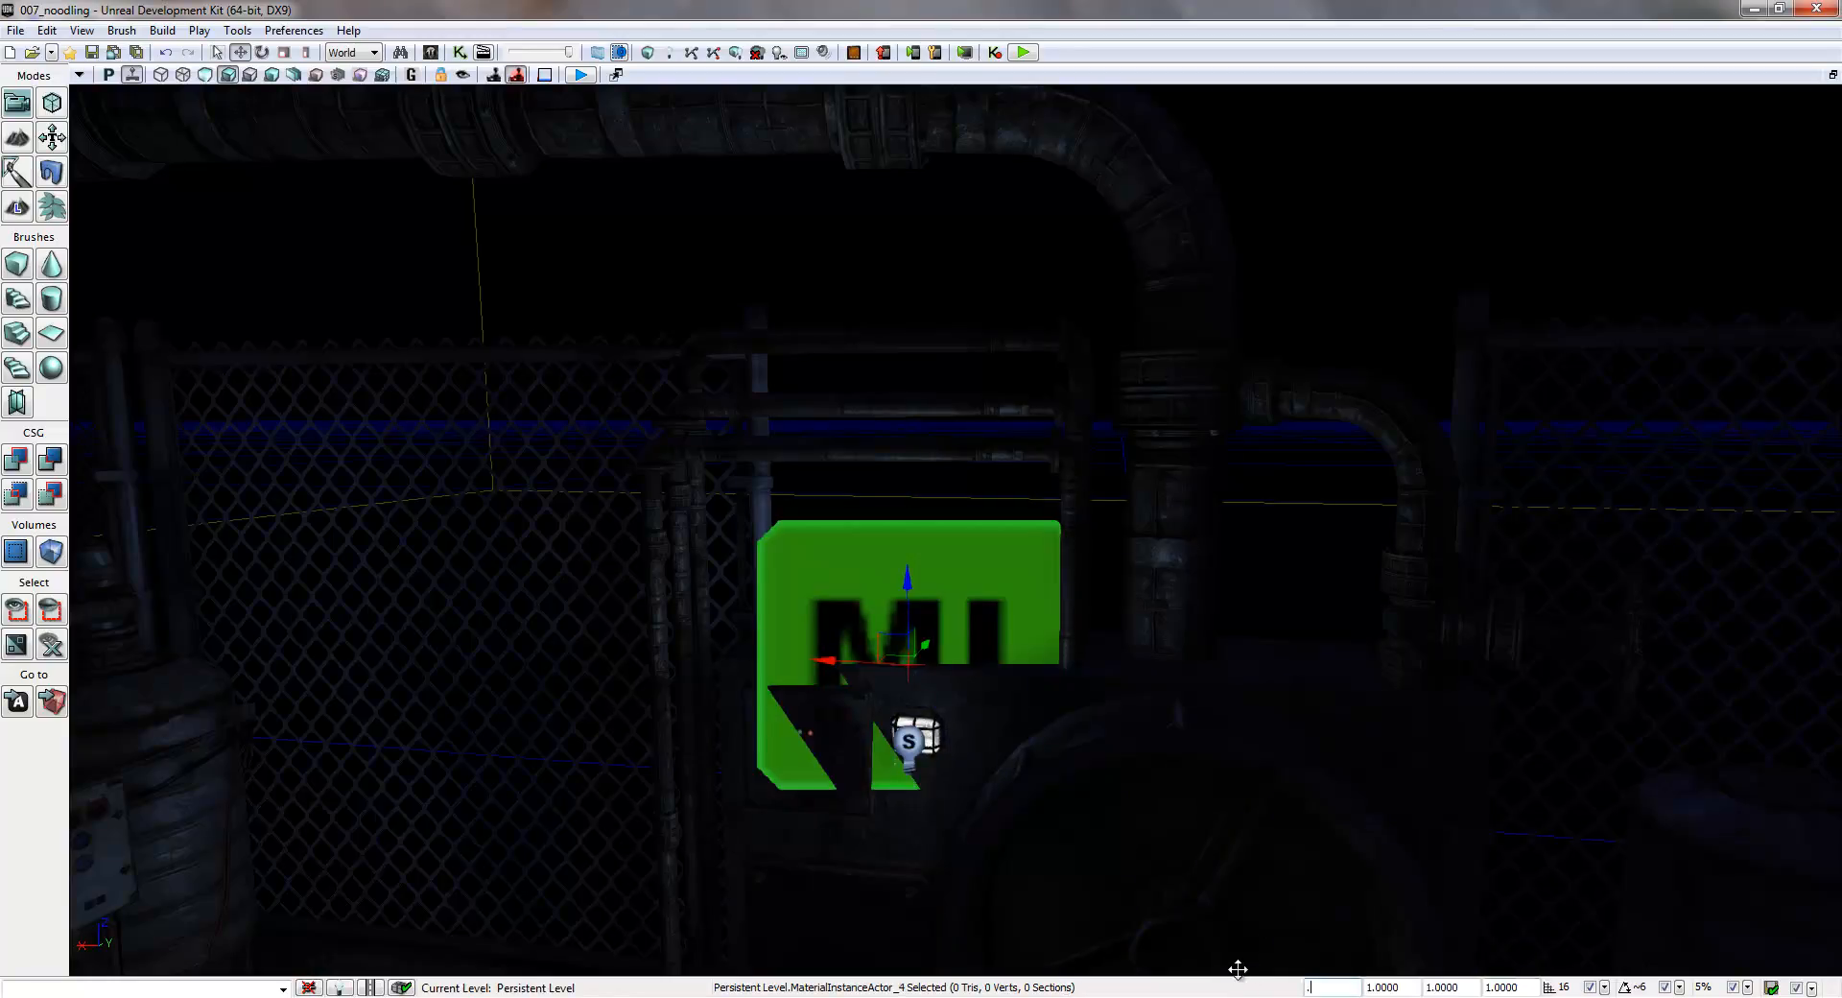
type("1")
key("Return")
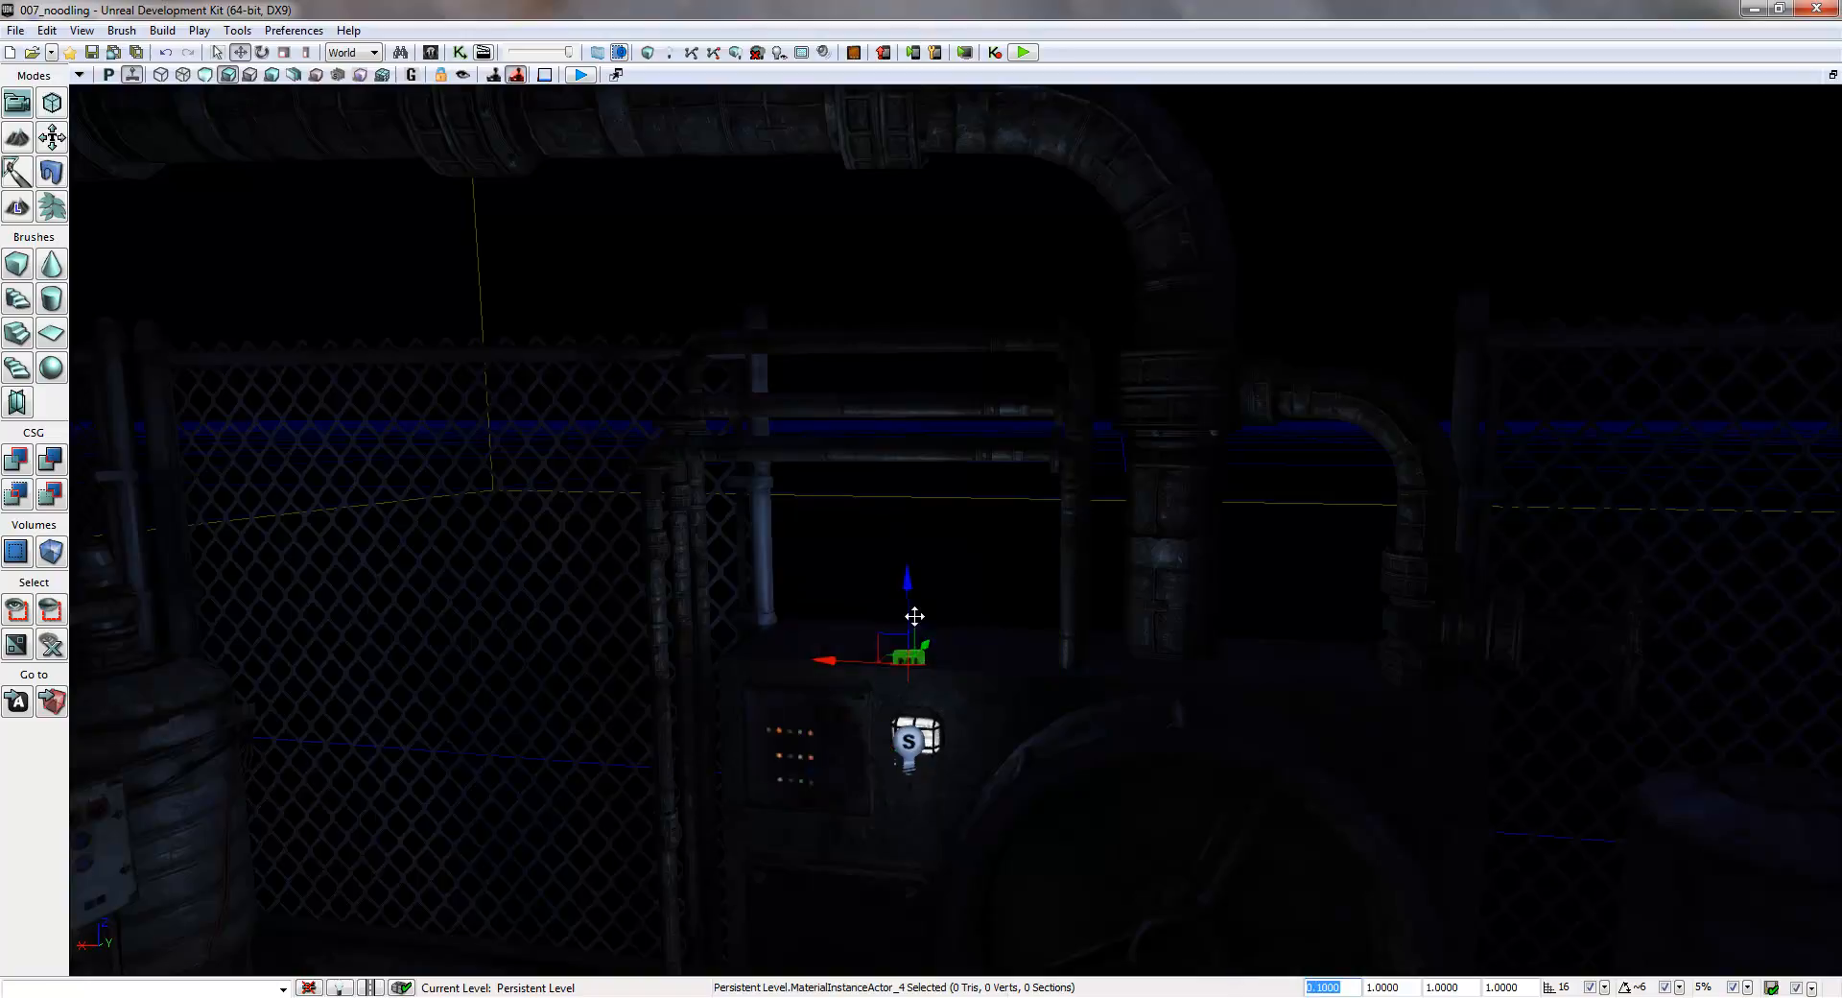
left_click_drag(926, 644, 840, 677)
- Turn off Enabled in the Light Component properties of the toggleable point light at the first stair lamp
right_click_drag(900, 617, 423, 654)
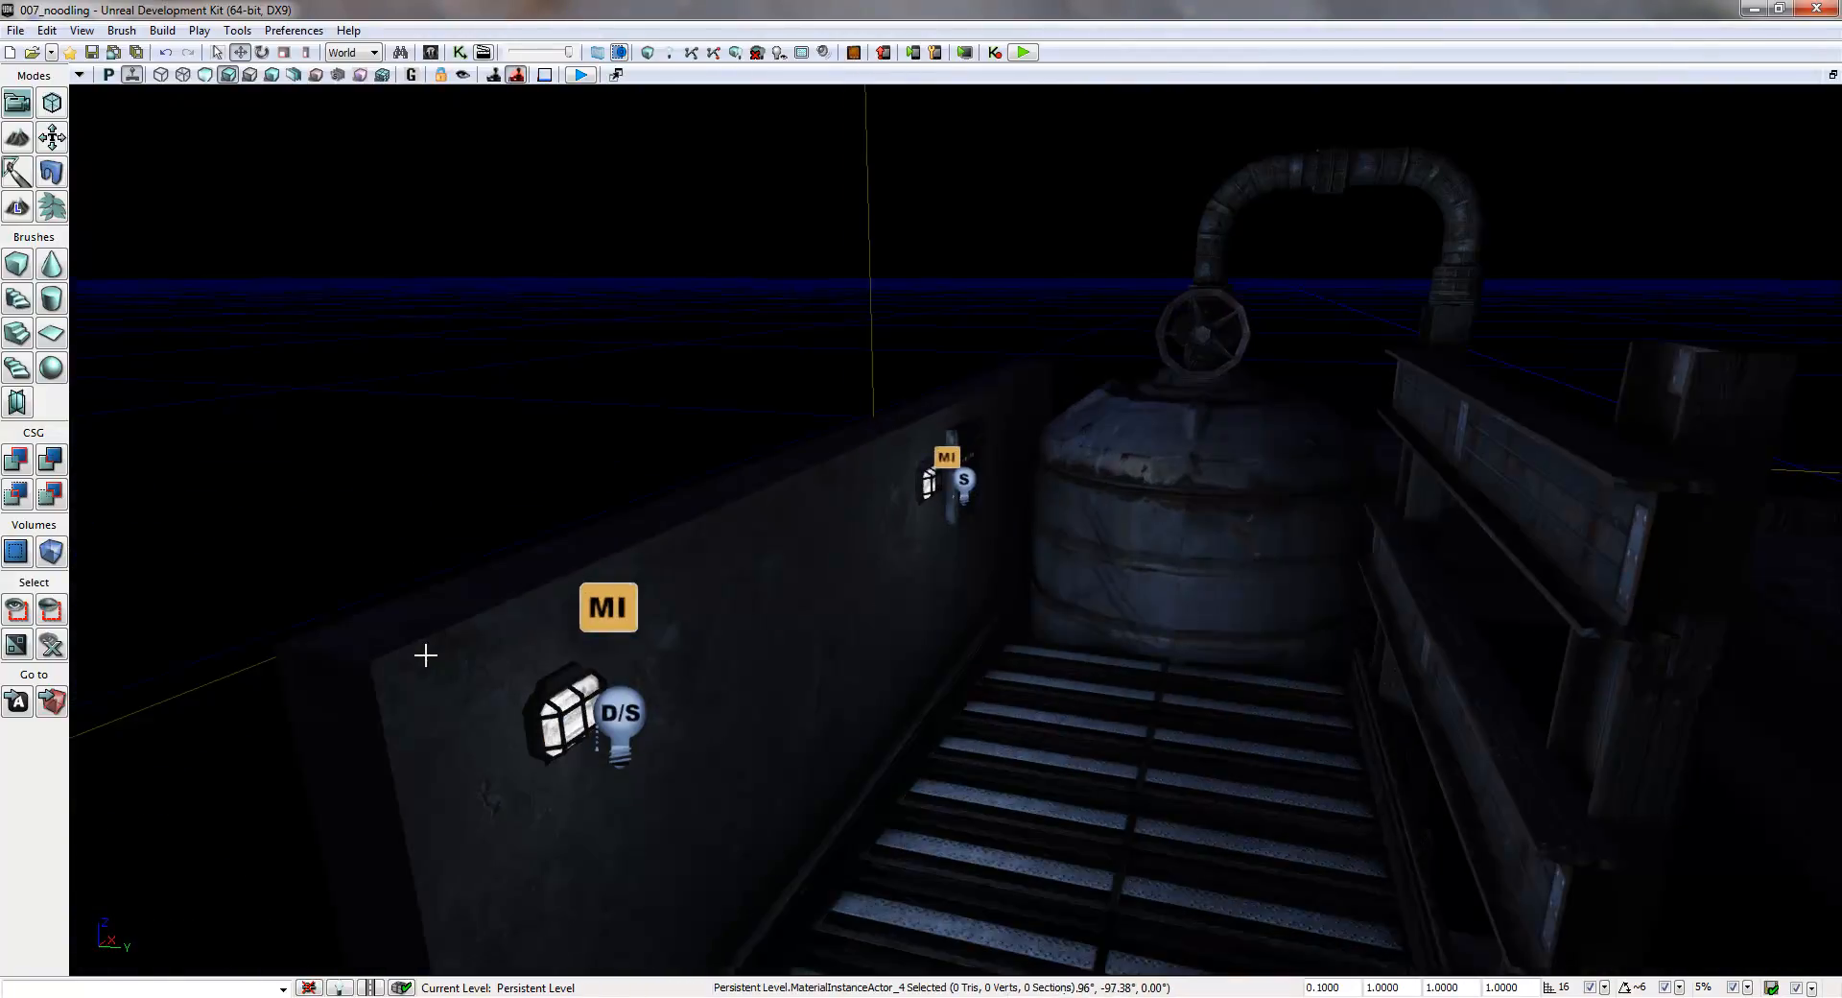
left_click(624, 714)
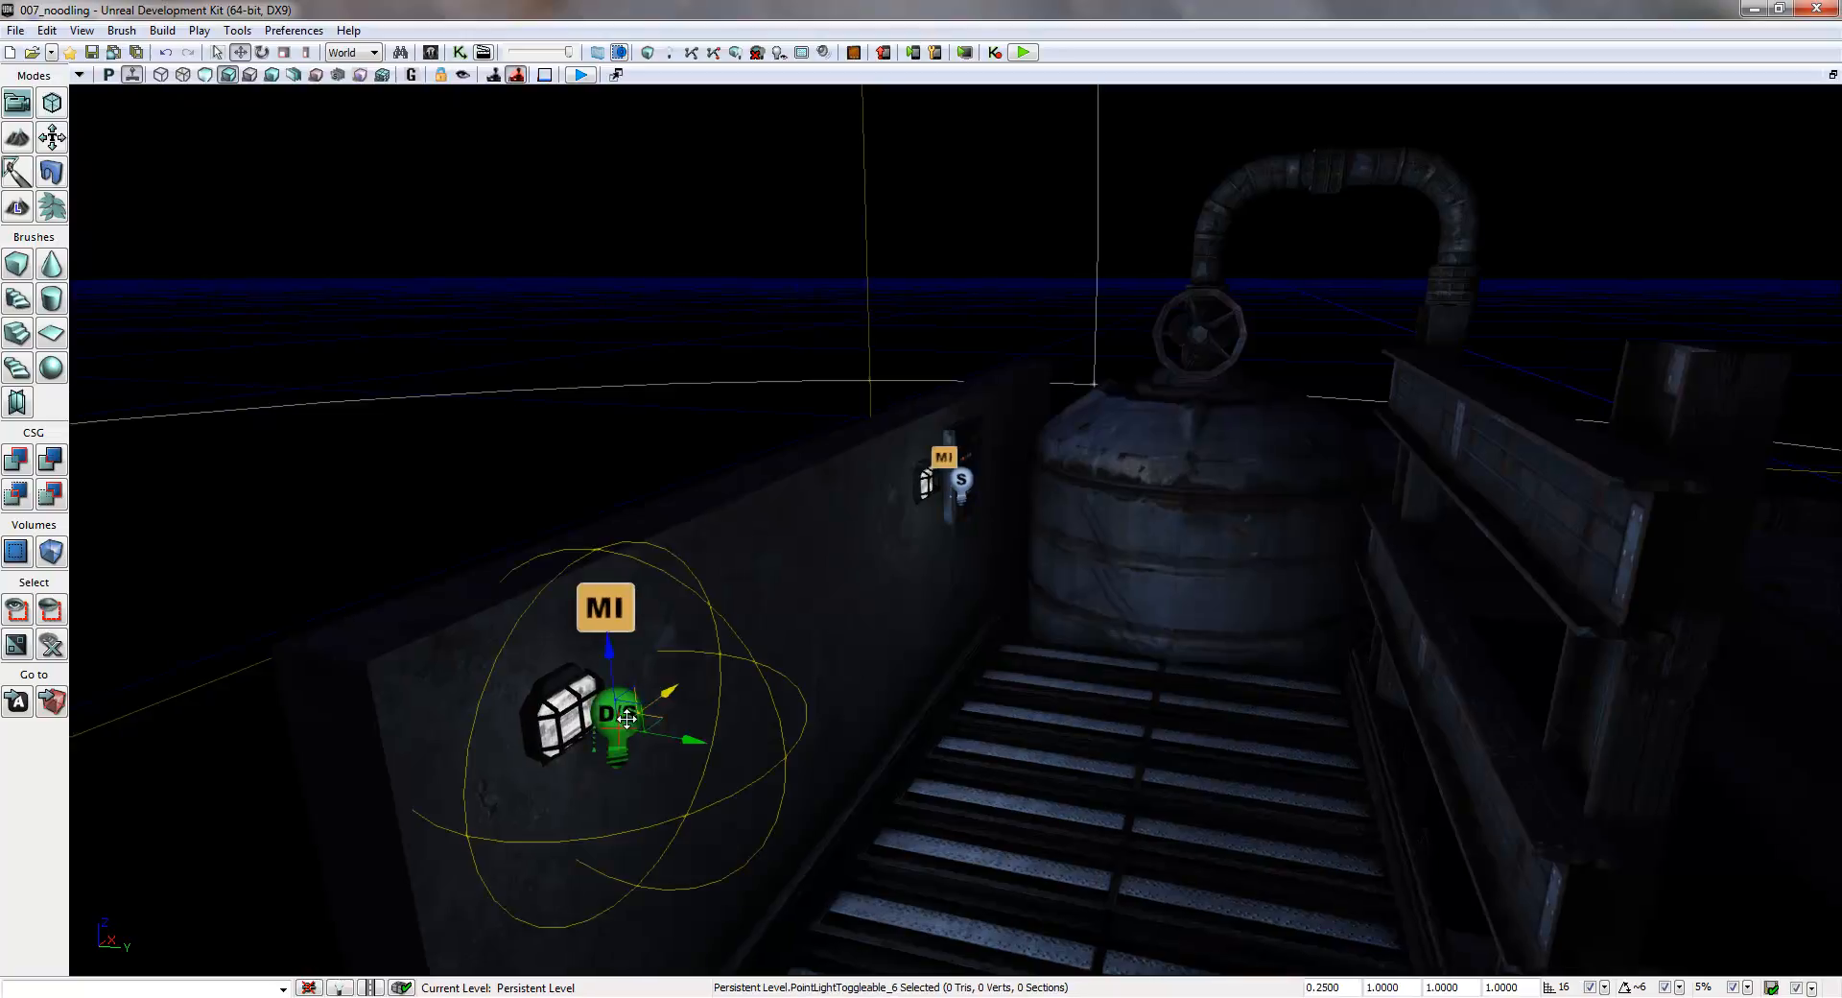
double_click(624, 715)
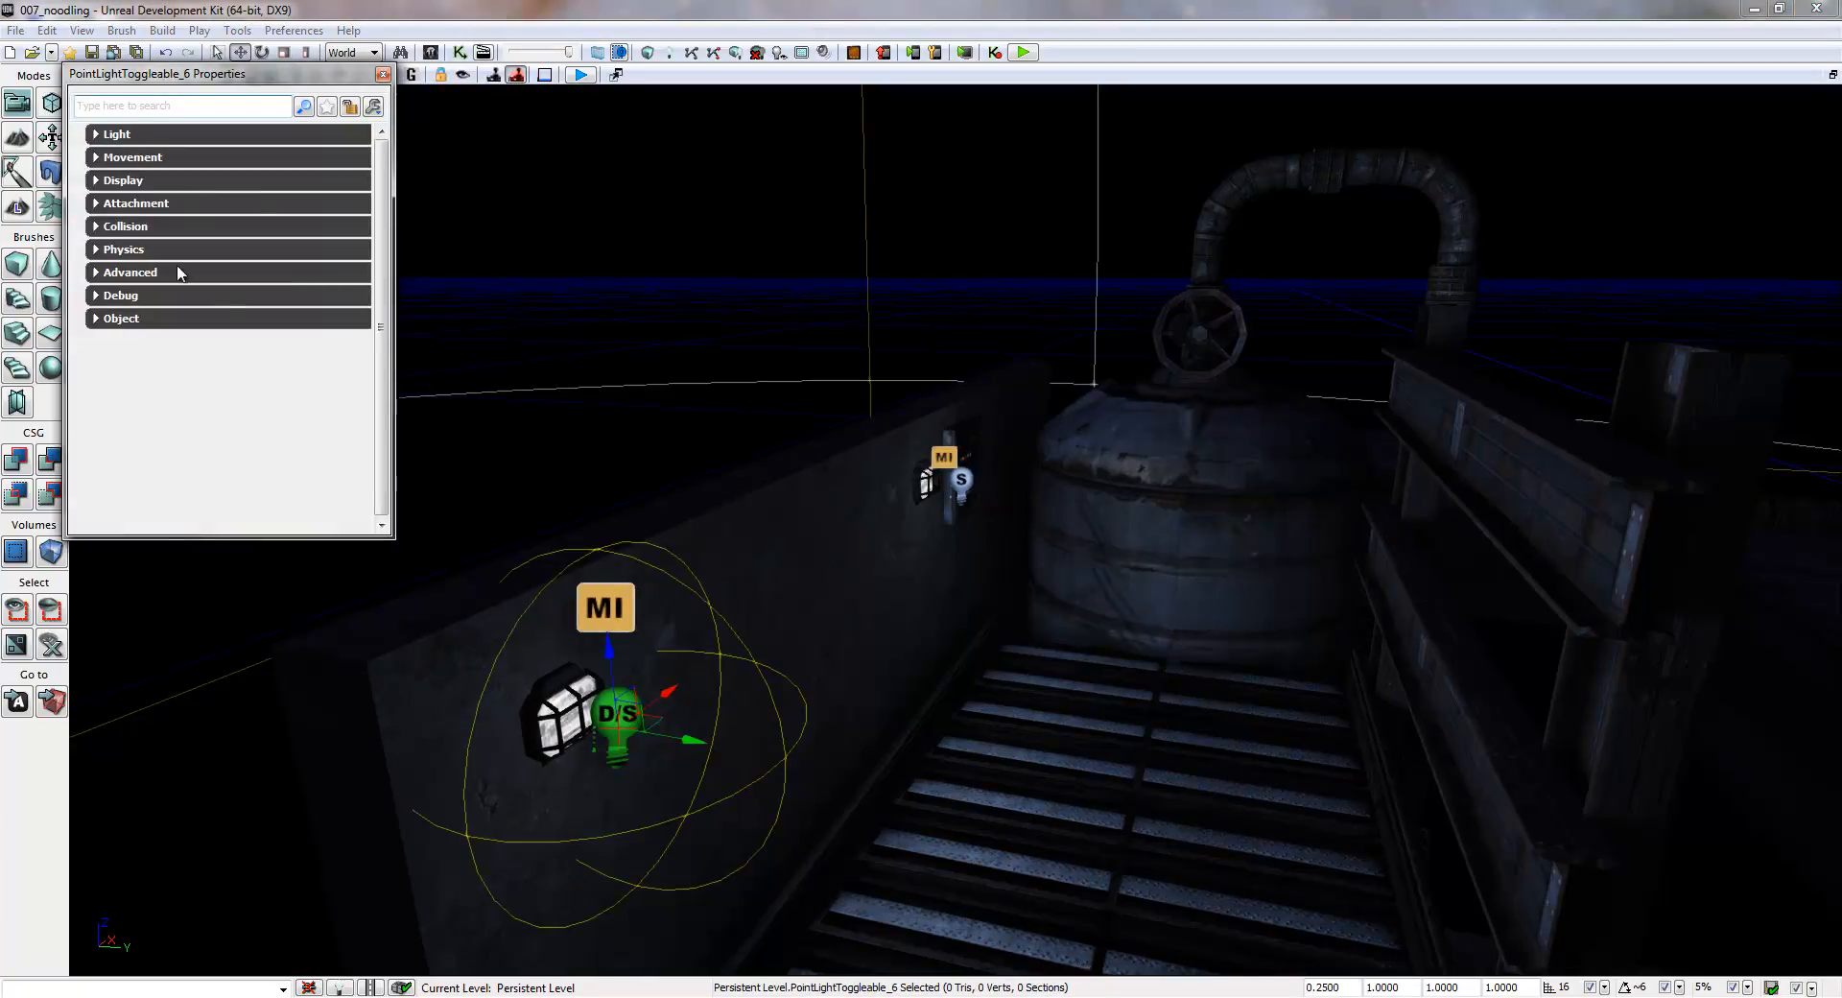
left_click(97, 136)
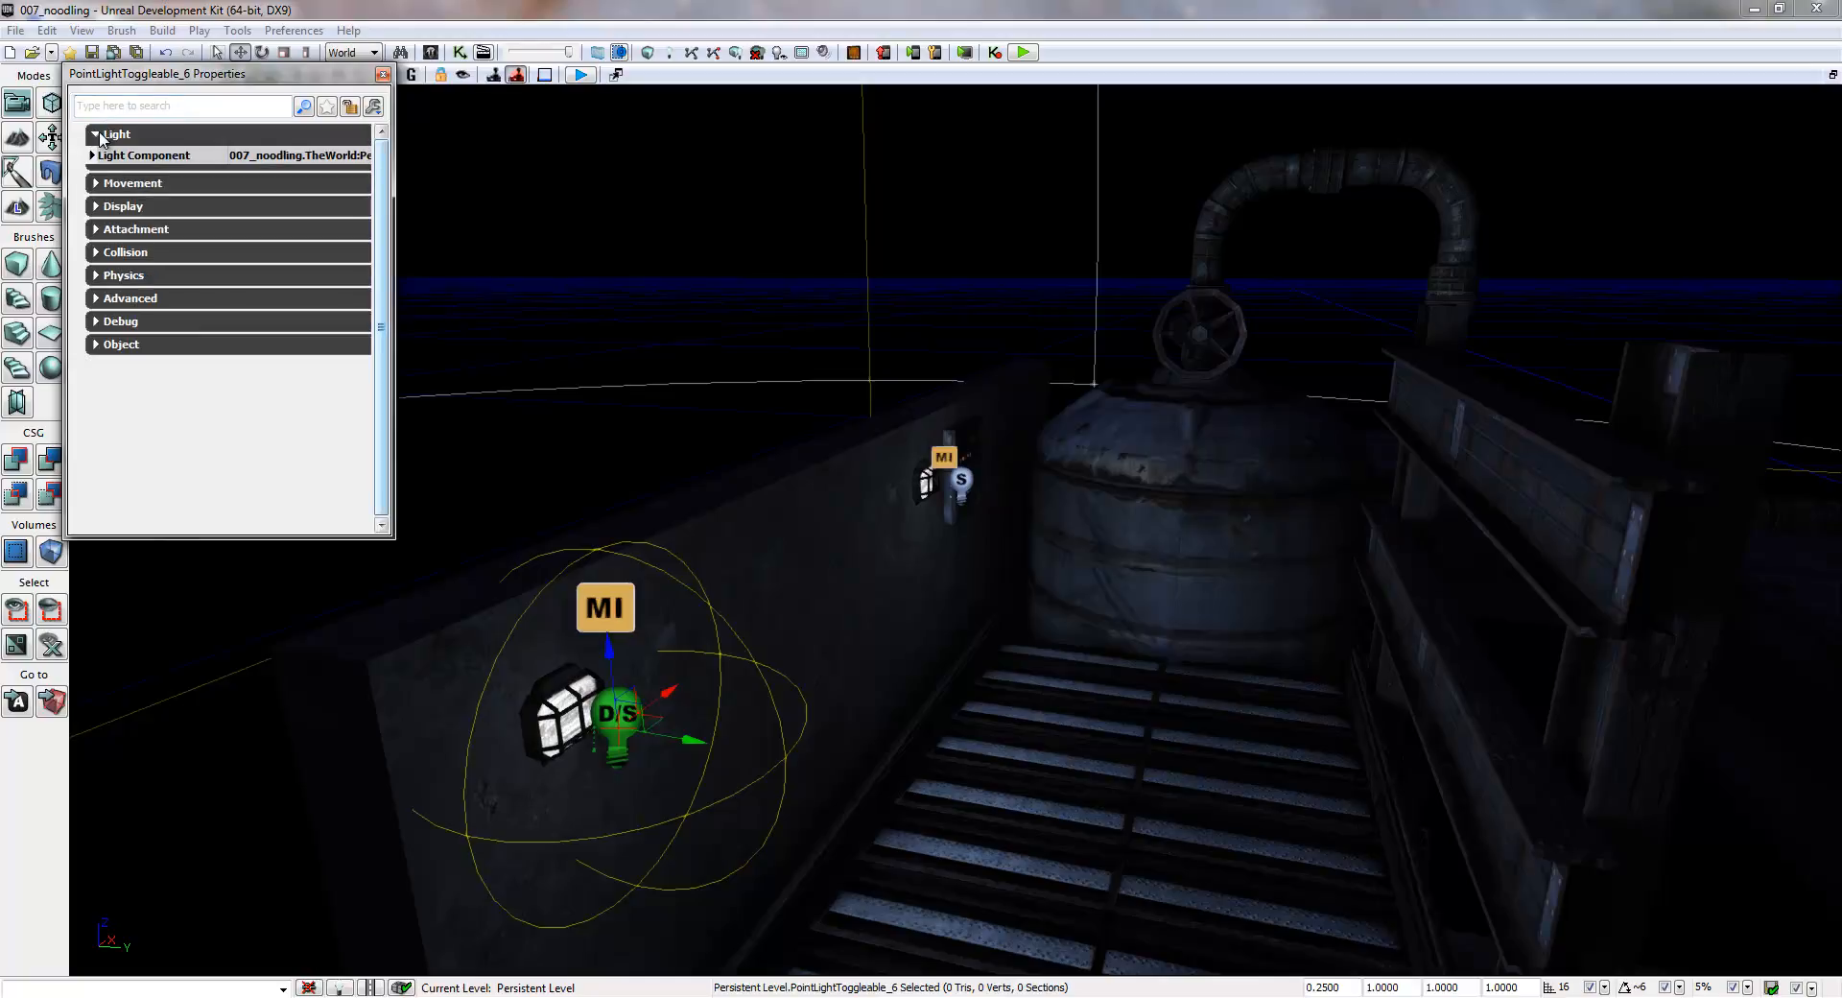
left_click(93, 155)
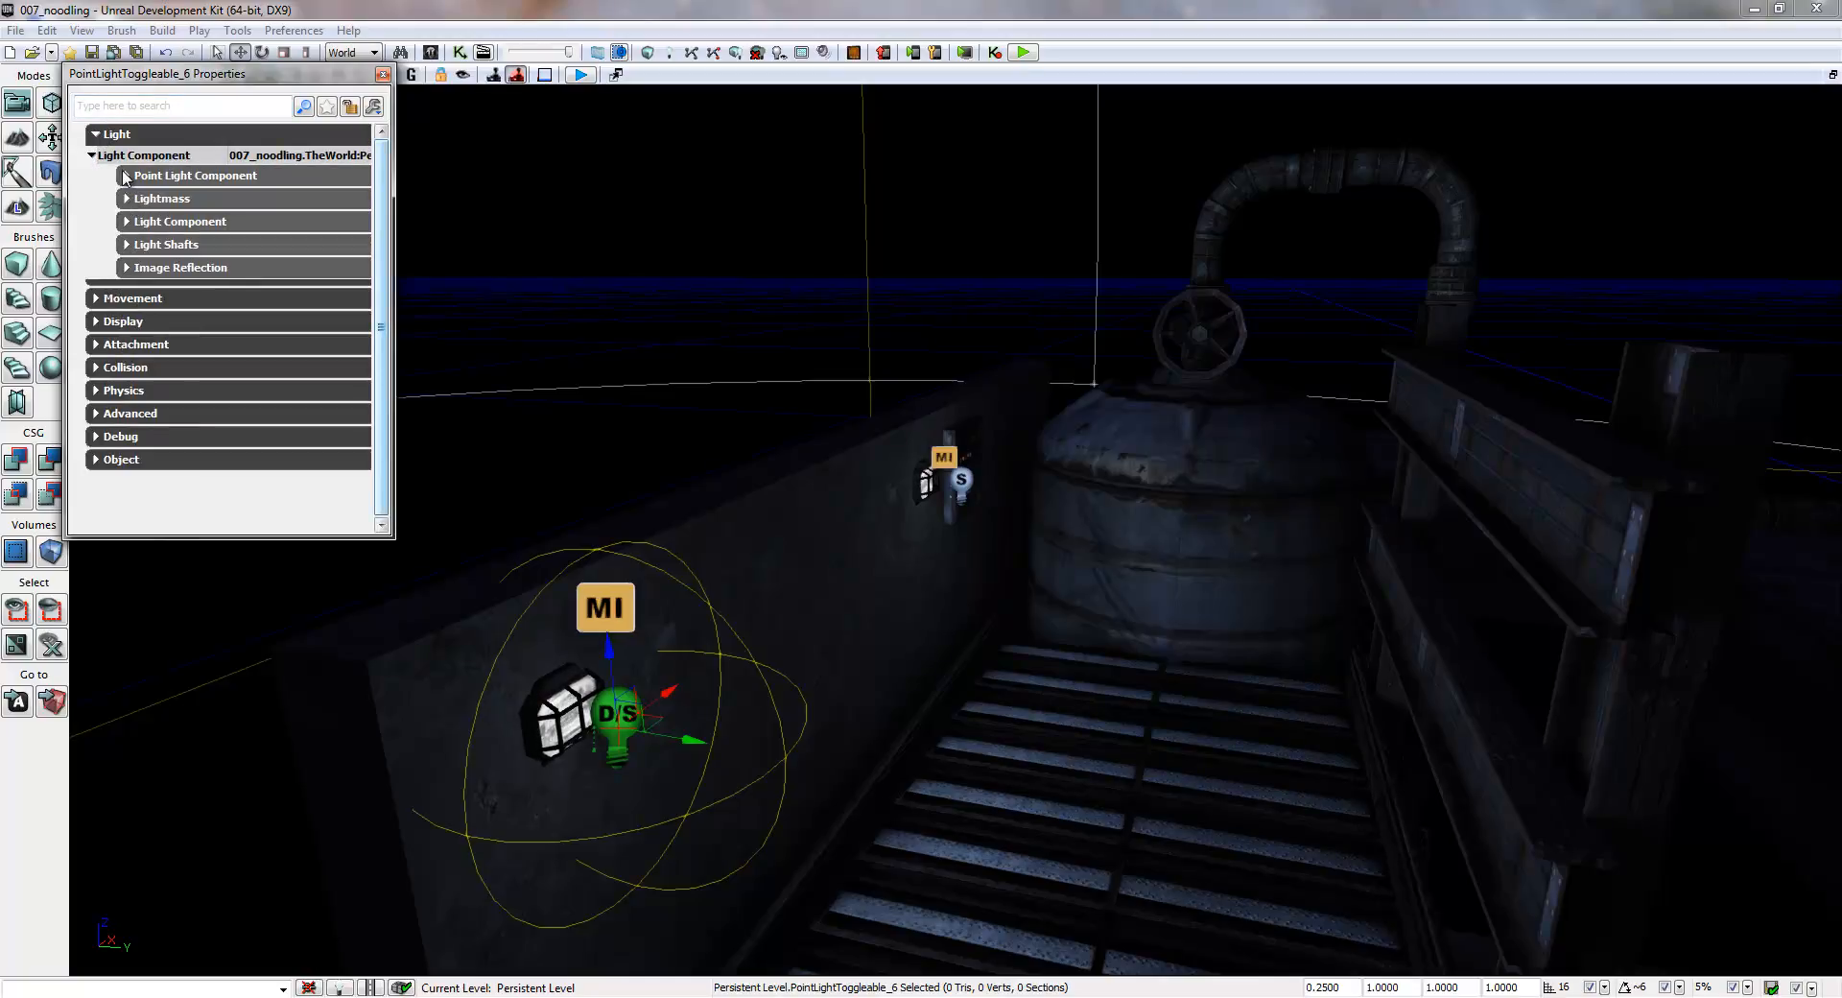
left_click(126, 175)
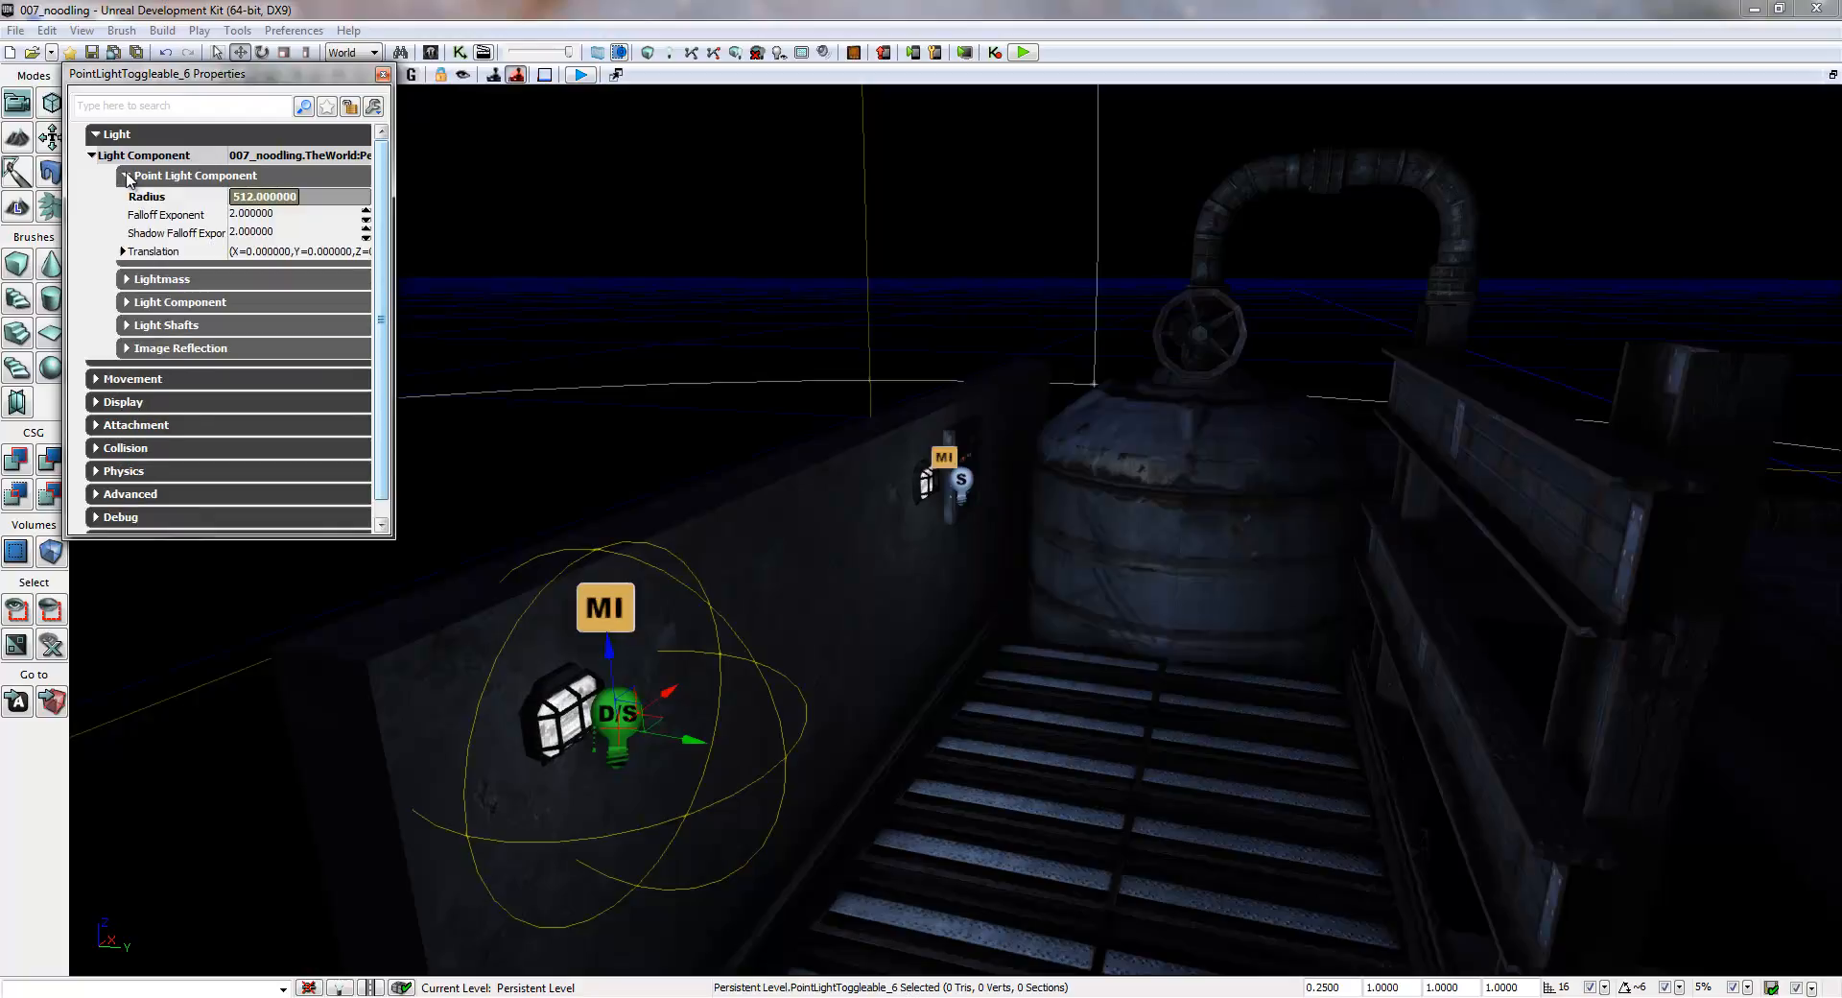
left_click(128, 178)
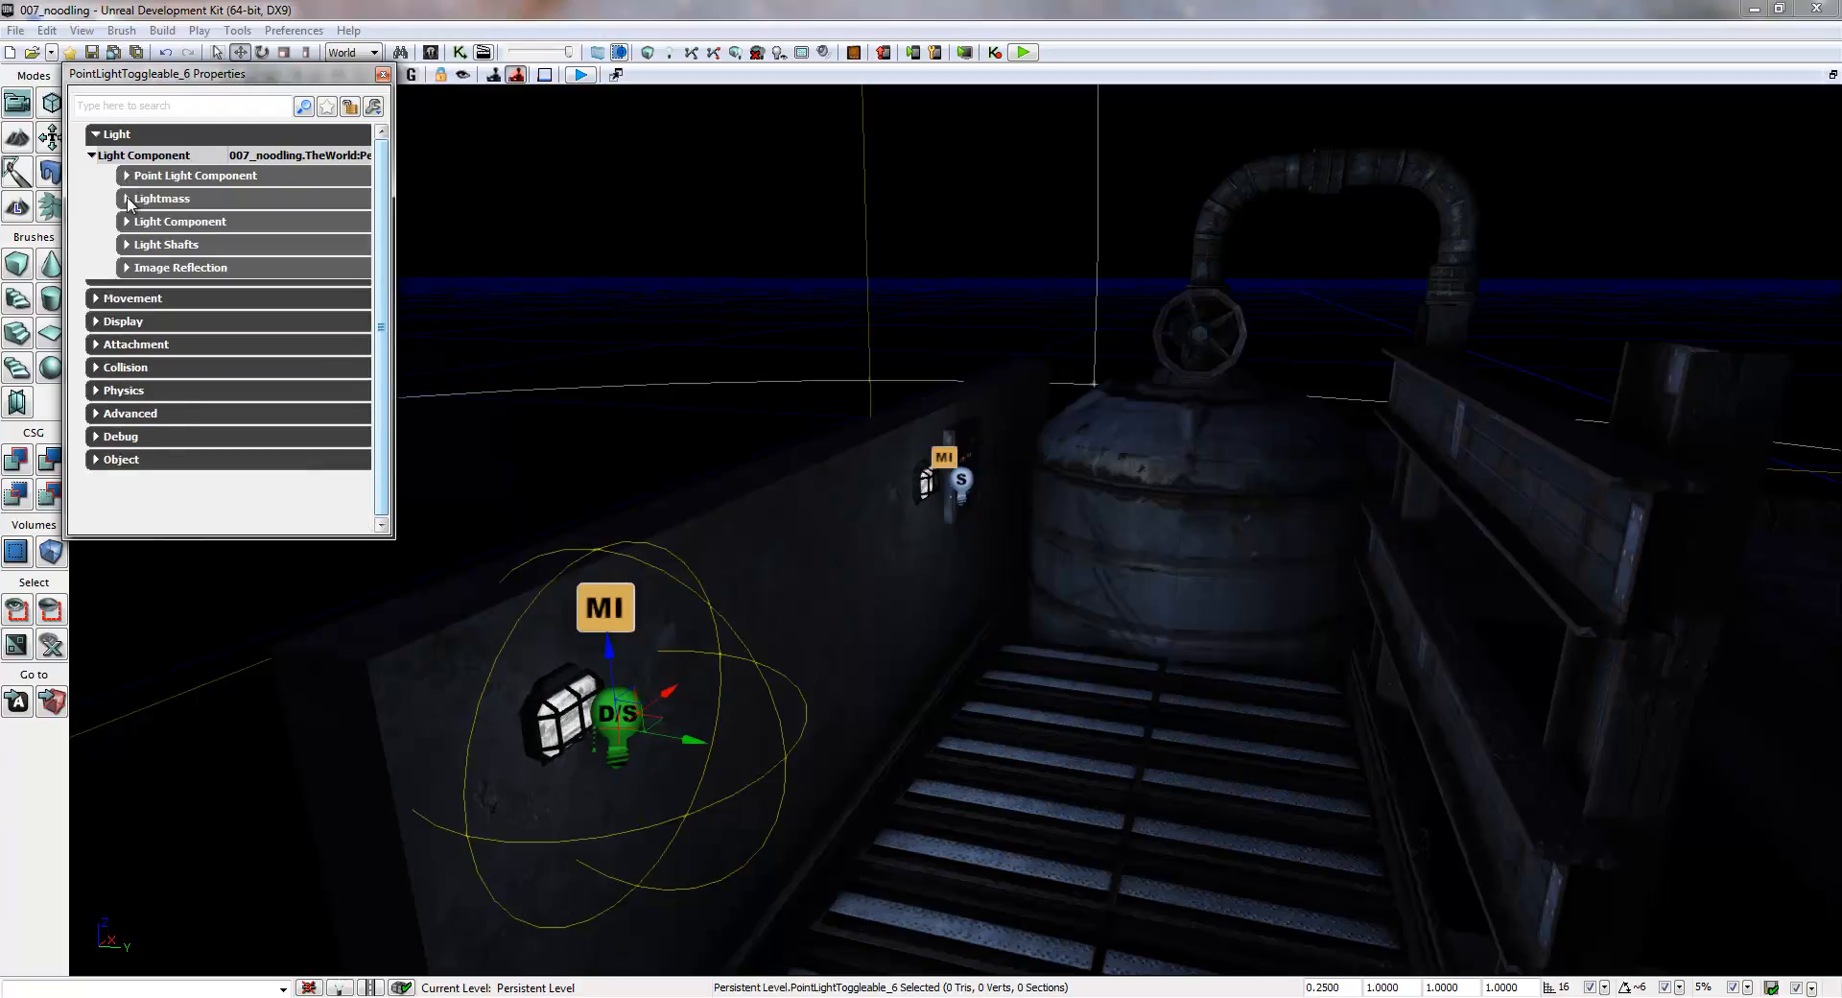
left_click(129, 222)
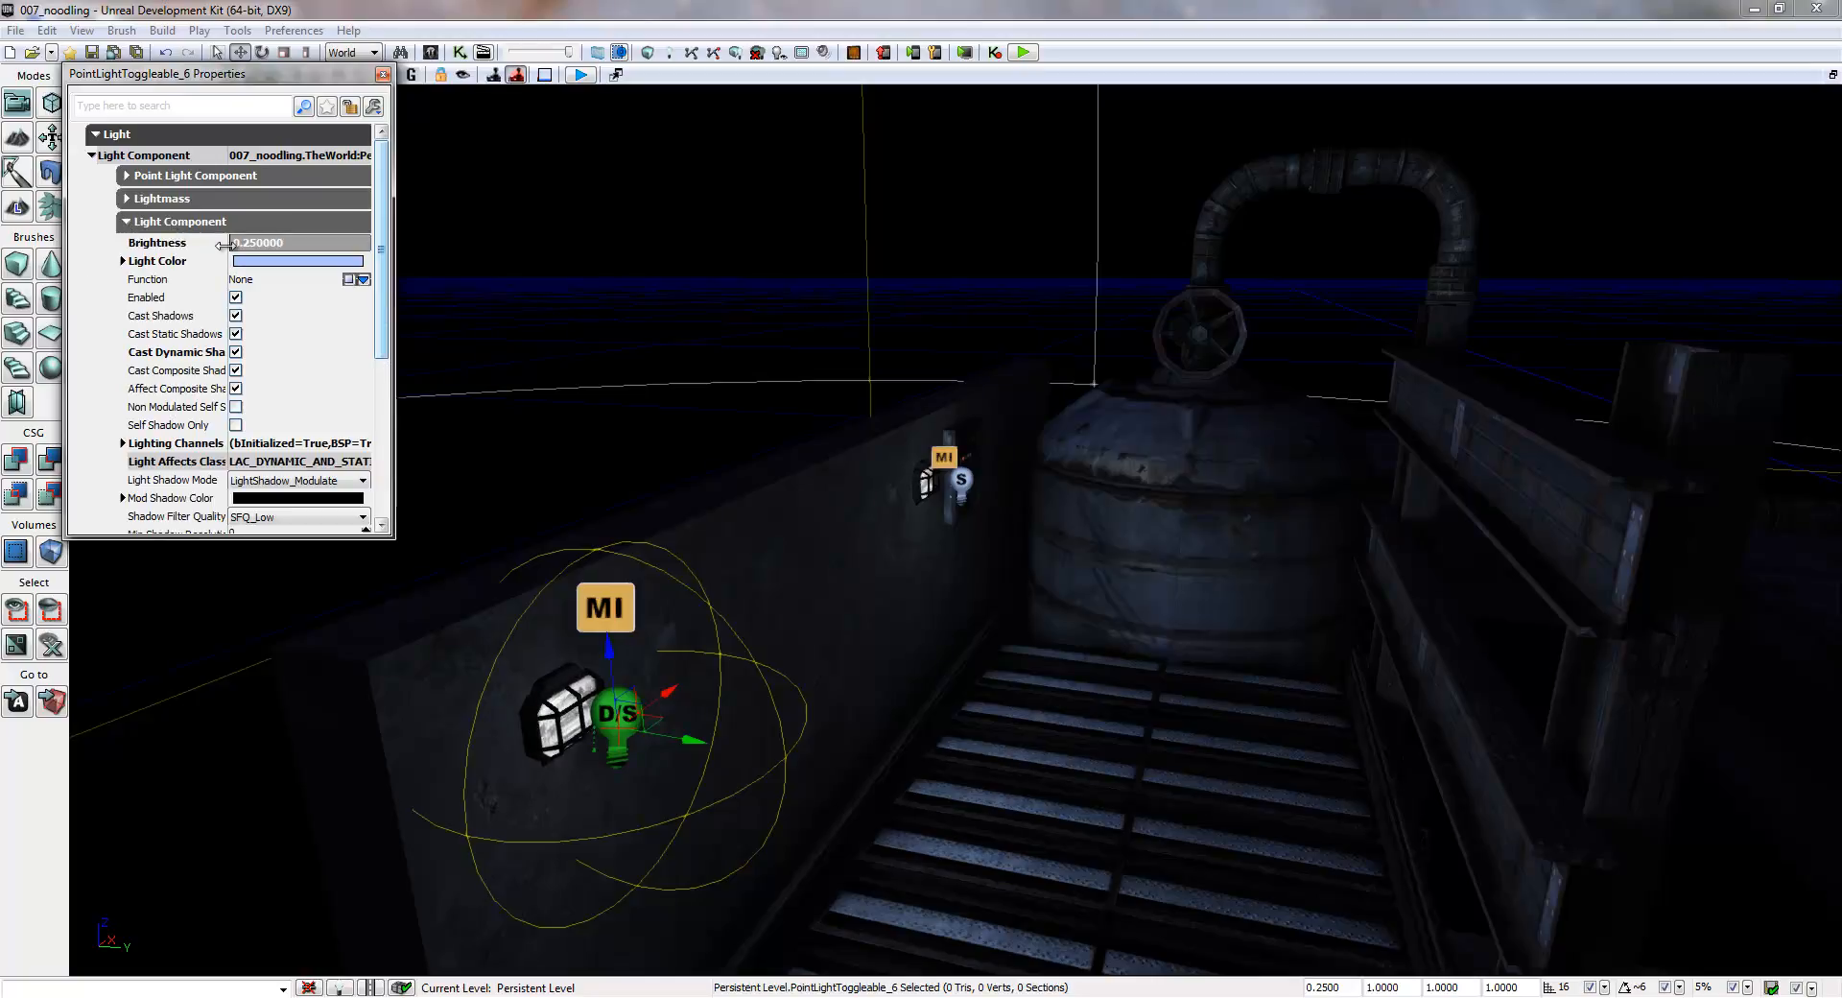
left_click(235, 298)
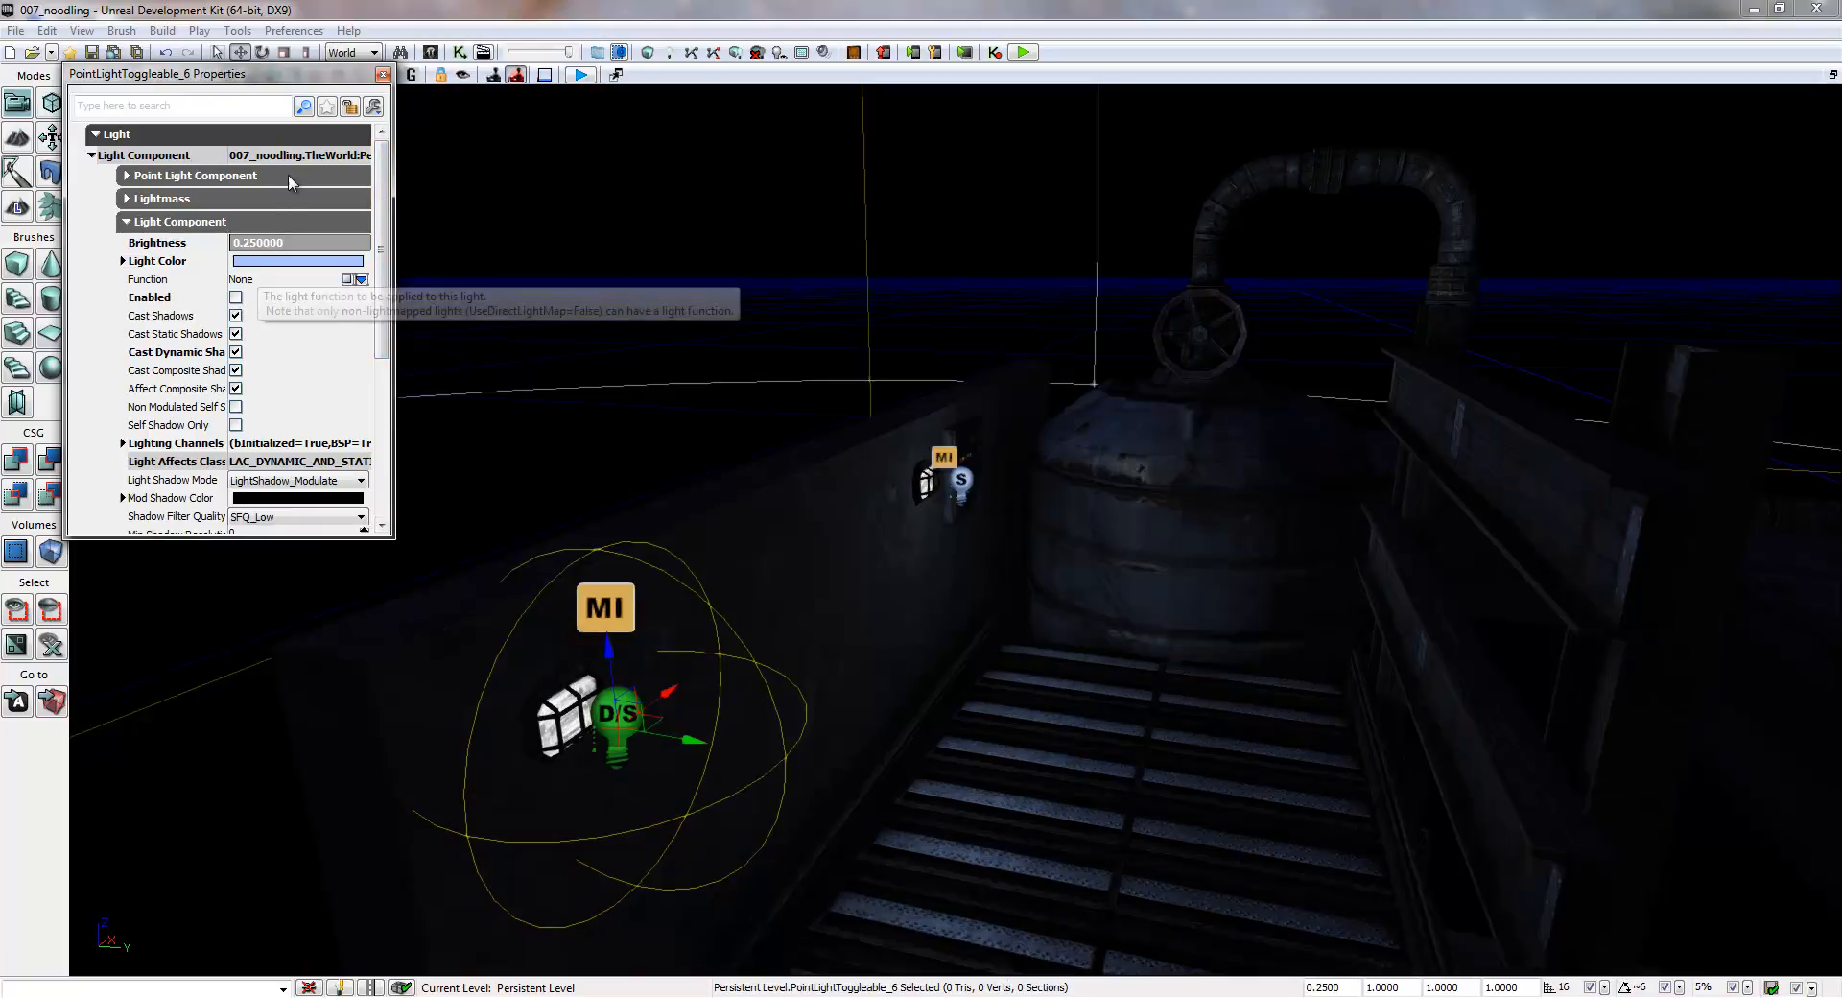
left_click(383, 73)
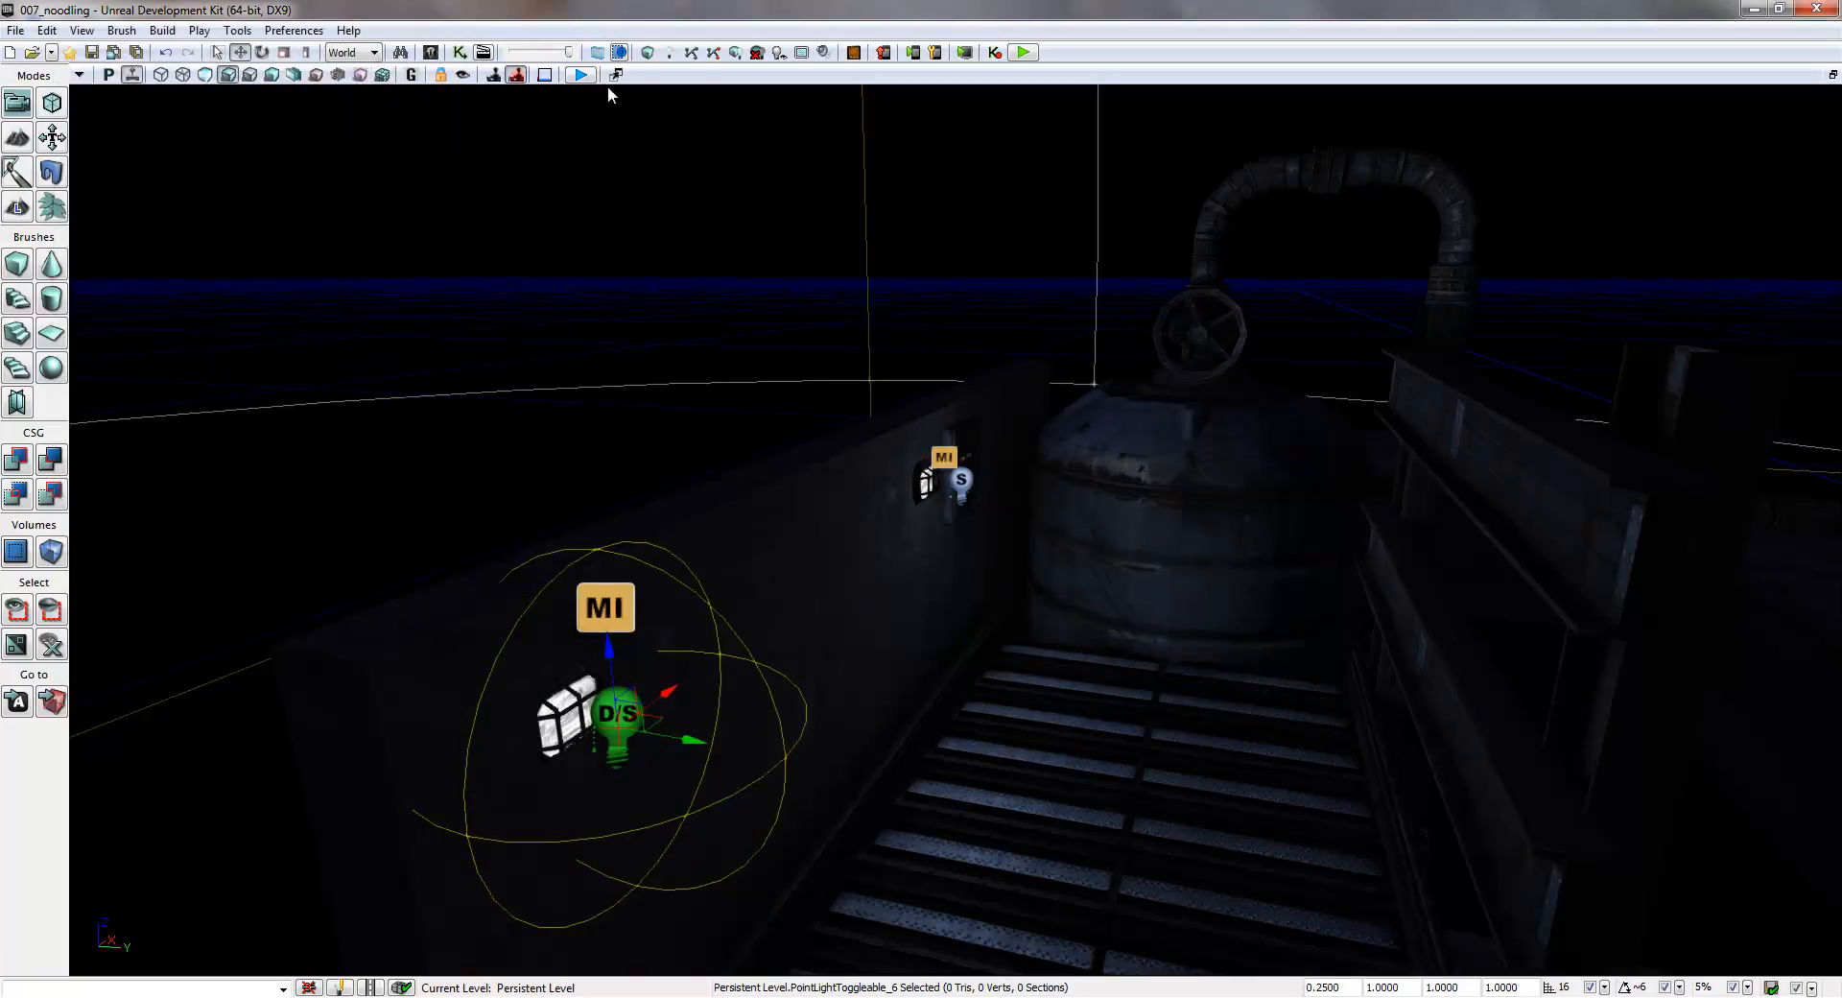
- Apply LampMaterial_INST_001 from the CrisMapAssets package to the first stair lamp's mesh
left_click(431, 53)
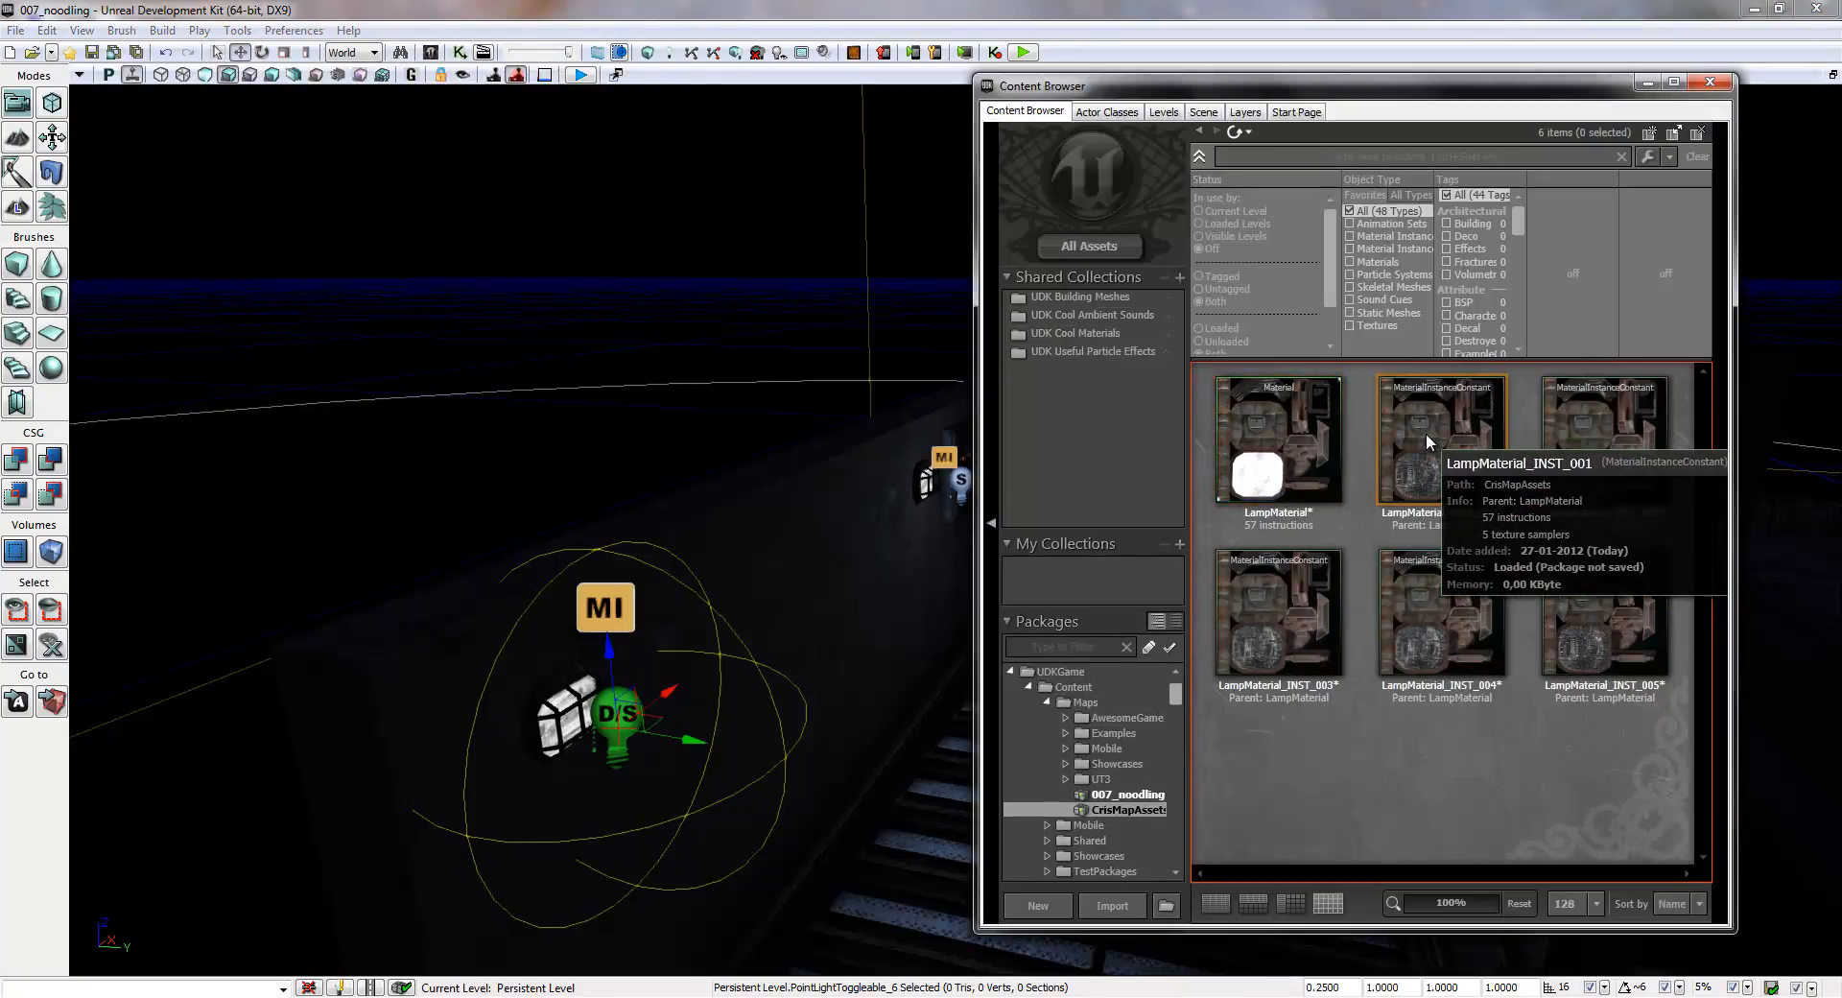
left_click(1434, 439)
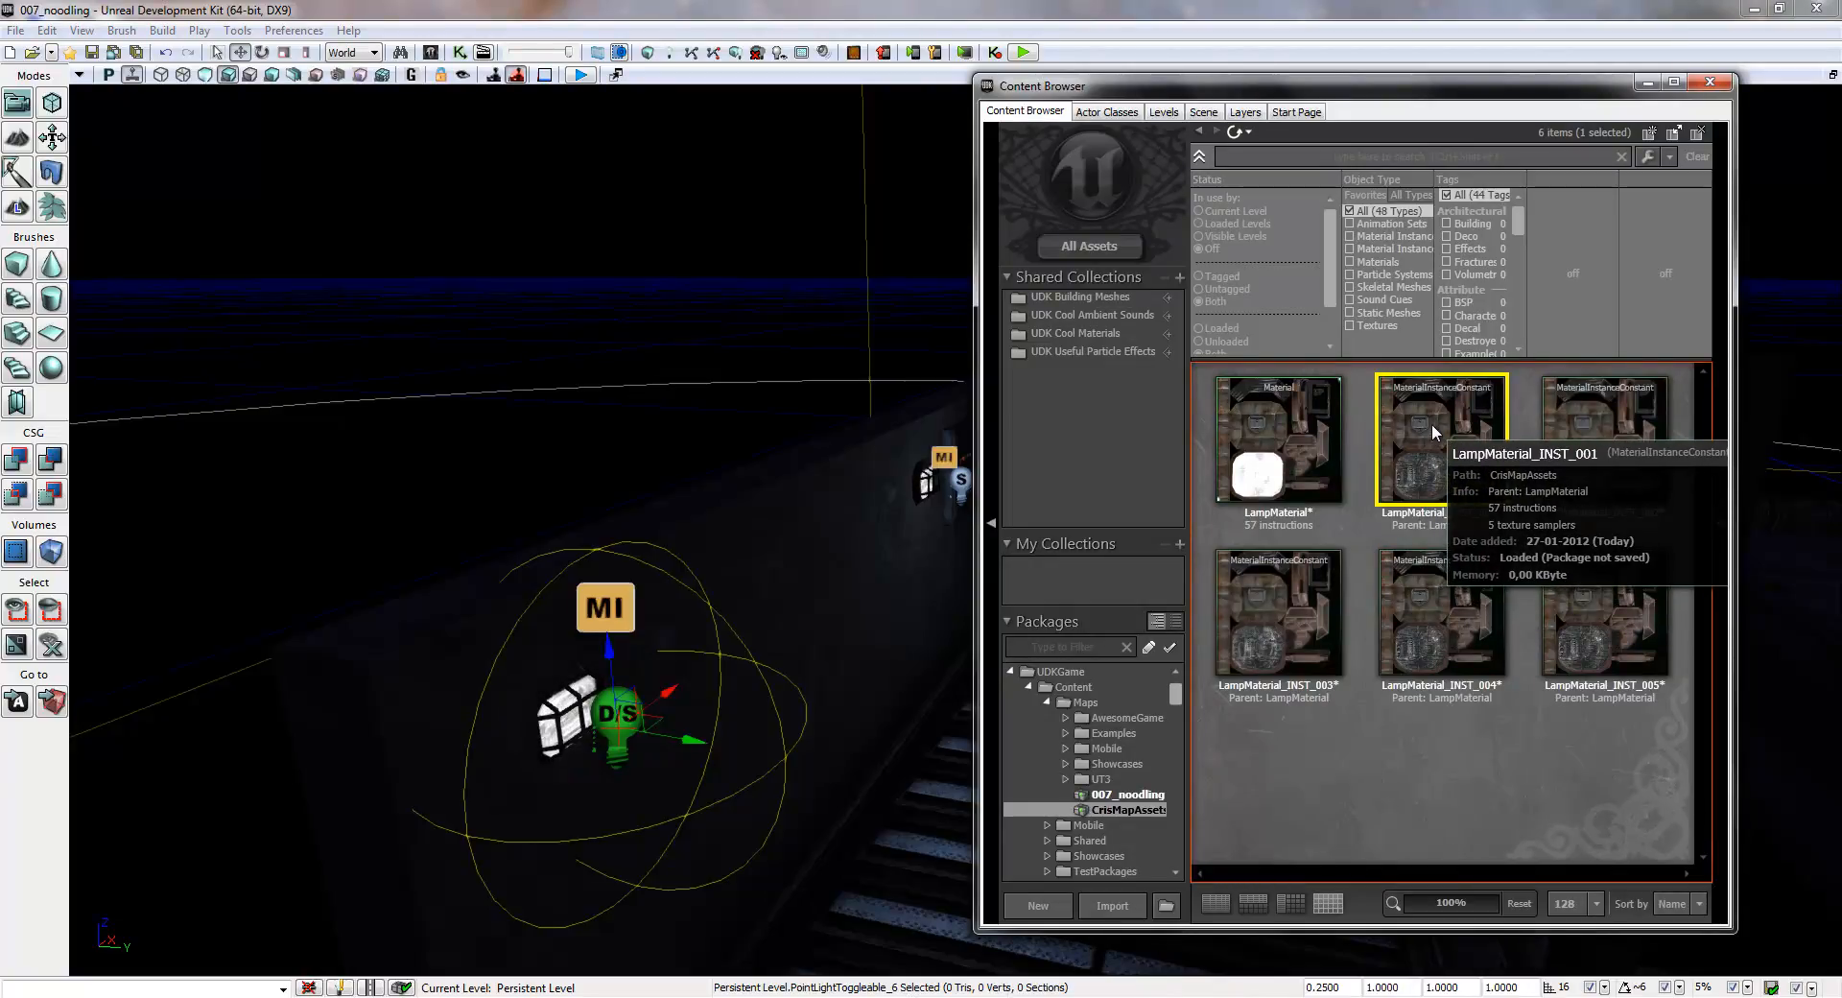
left_click_drag(1432, 423, 561, 712)
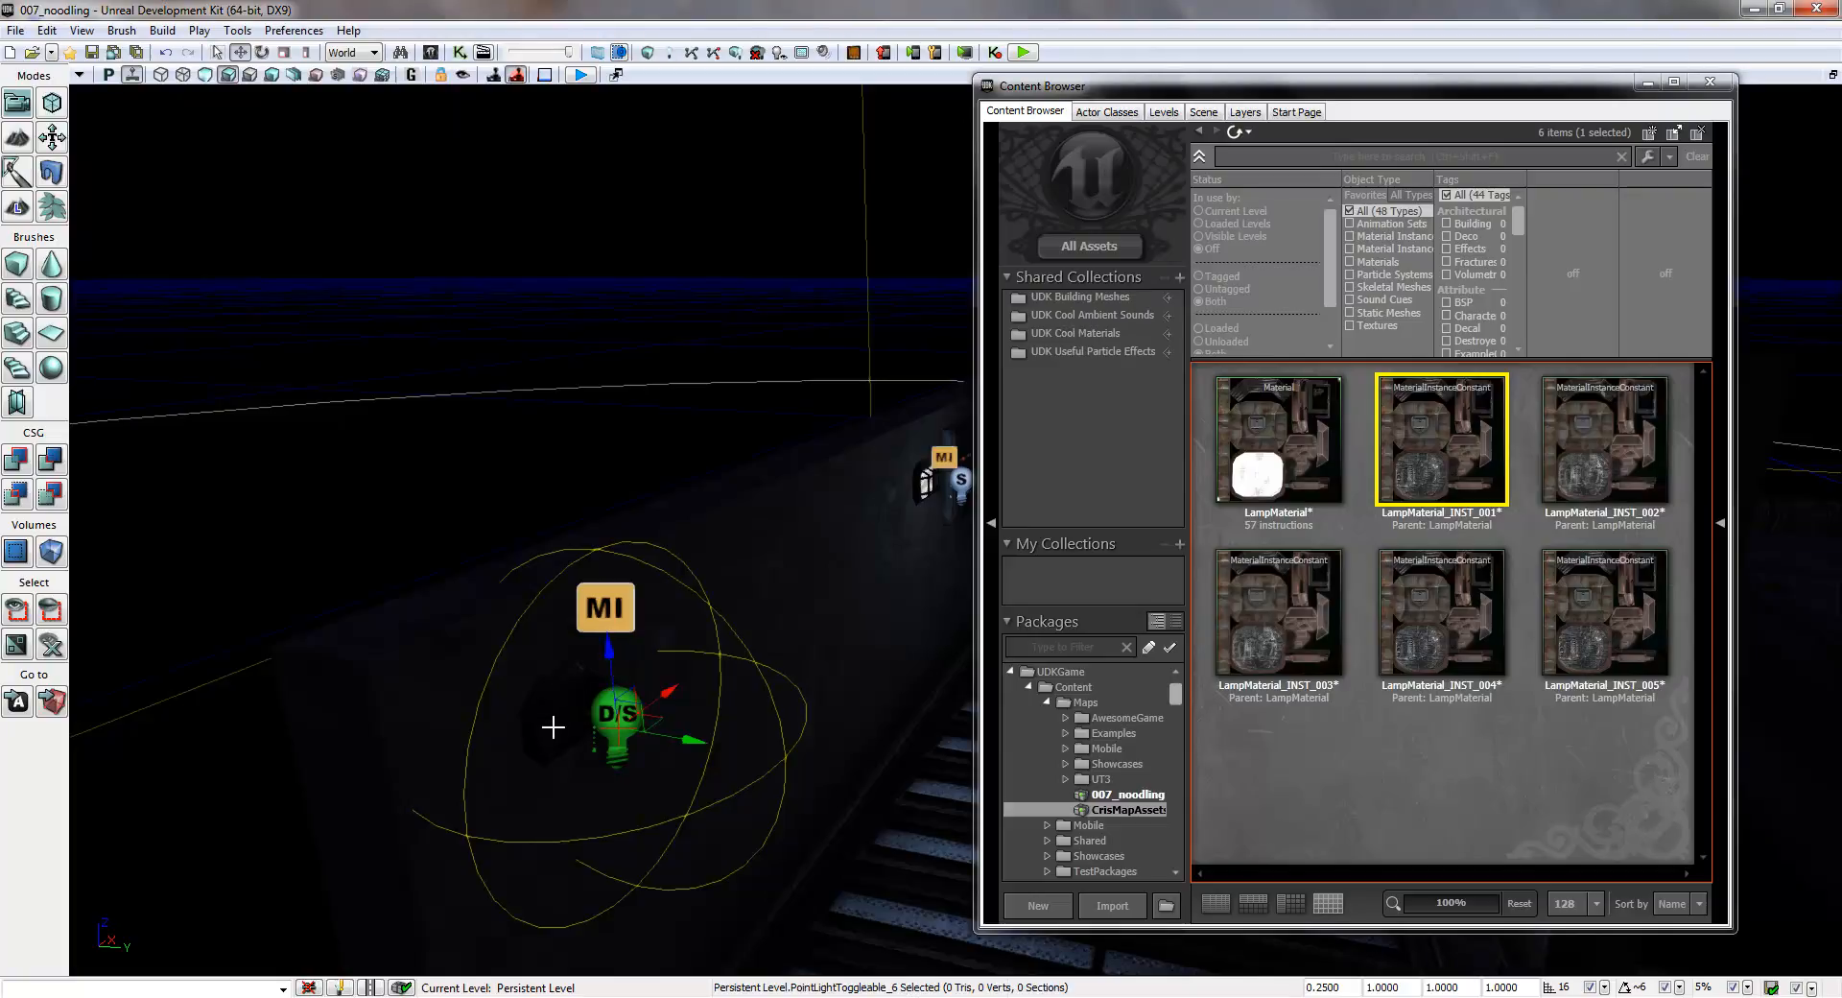
mouse_move(811, 603)
right_mouse_down()
mouse_move(782, 602)
mouse_move(925, 536)
mouse_move(803, 608)
right_mouse_up()
key("w")
double_click(626, 717)
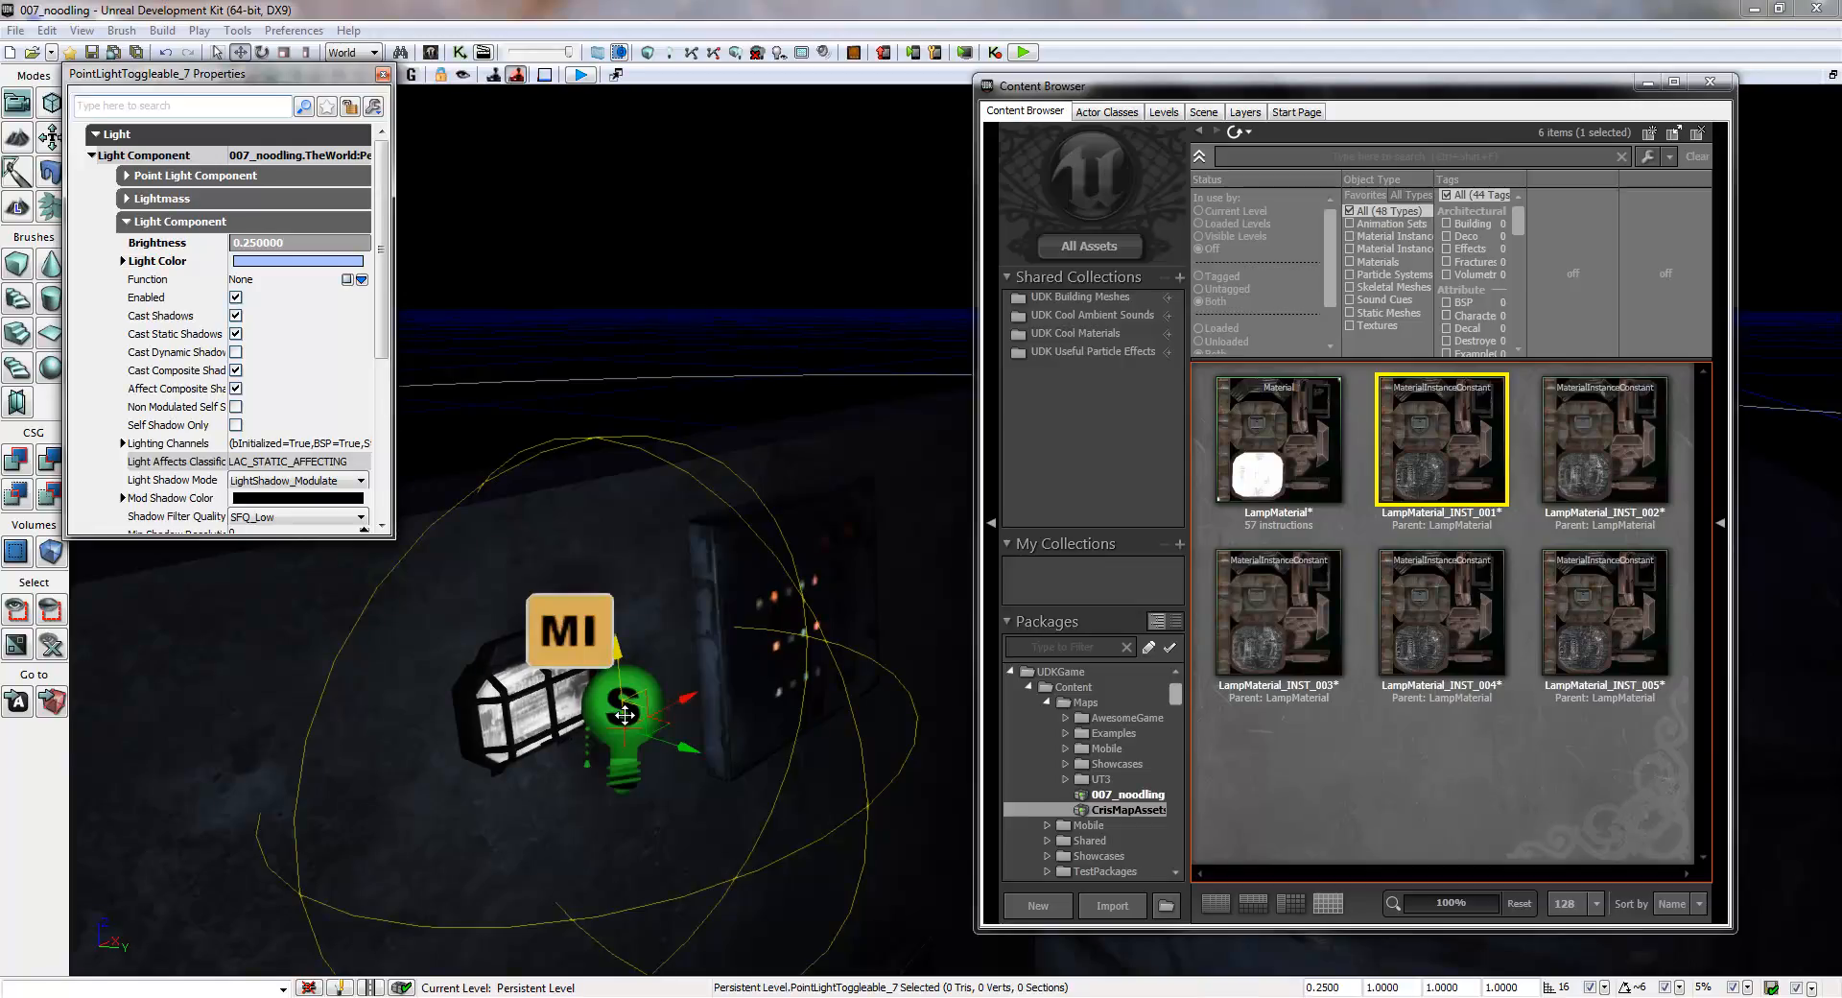
- Set Mat Inst of the first stair lamp's MaterialInstanceActor to LampMaterial_INST_001 and close its properties
mouse_move(779, 628)
right_mouse_down()
mouse_move(888, 667)
mouse_move(945, 649)
mouse_move(909, 653)
mouse_move(860, 711)
mouse_move(828, 677)
mouse_move(718, 661)
mouse_move(750, 619)
right_mouse_up()
key("s")
key("w")
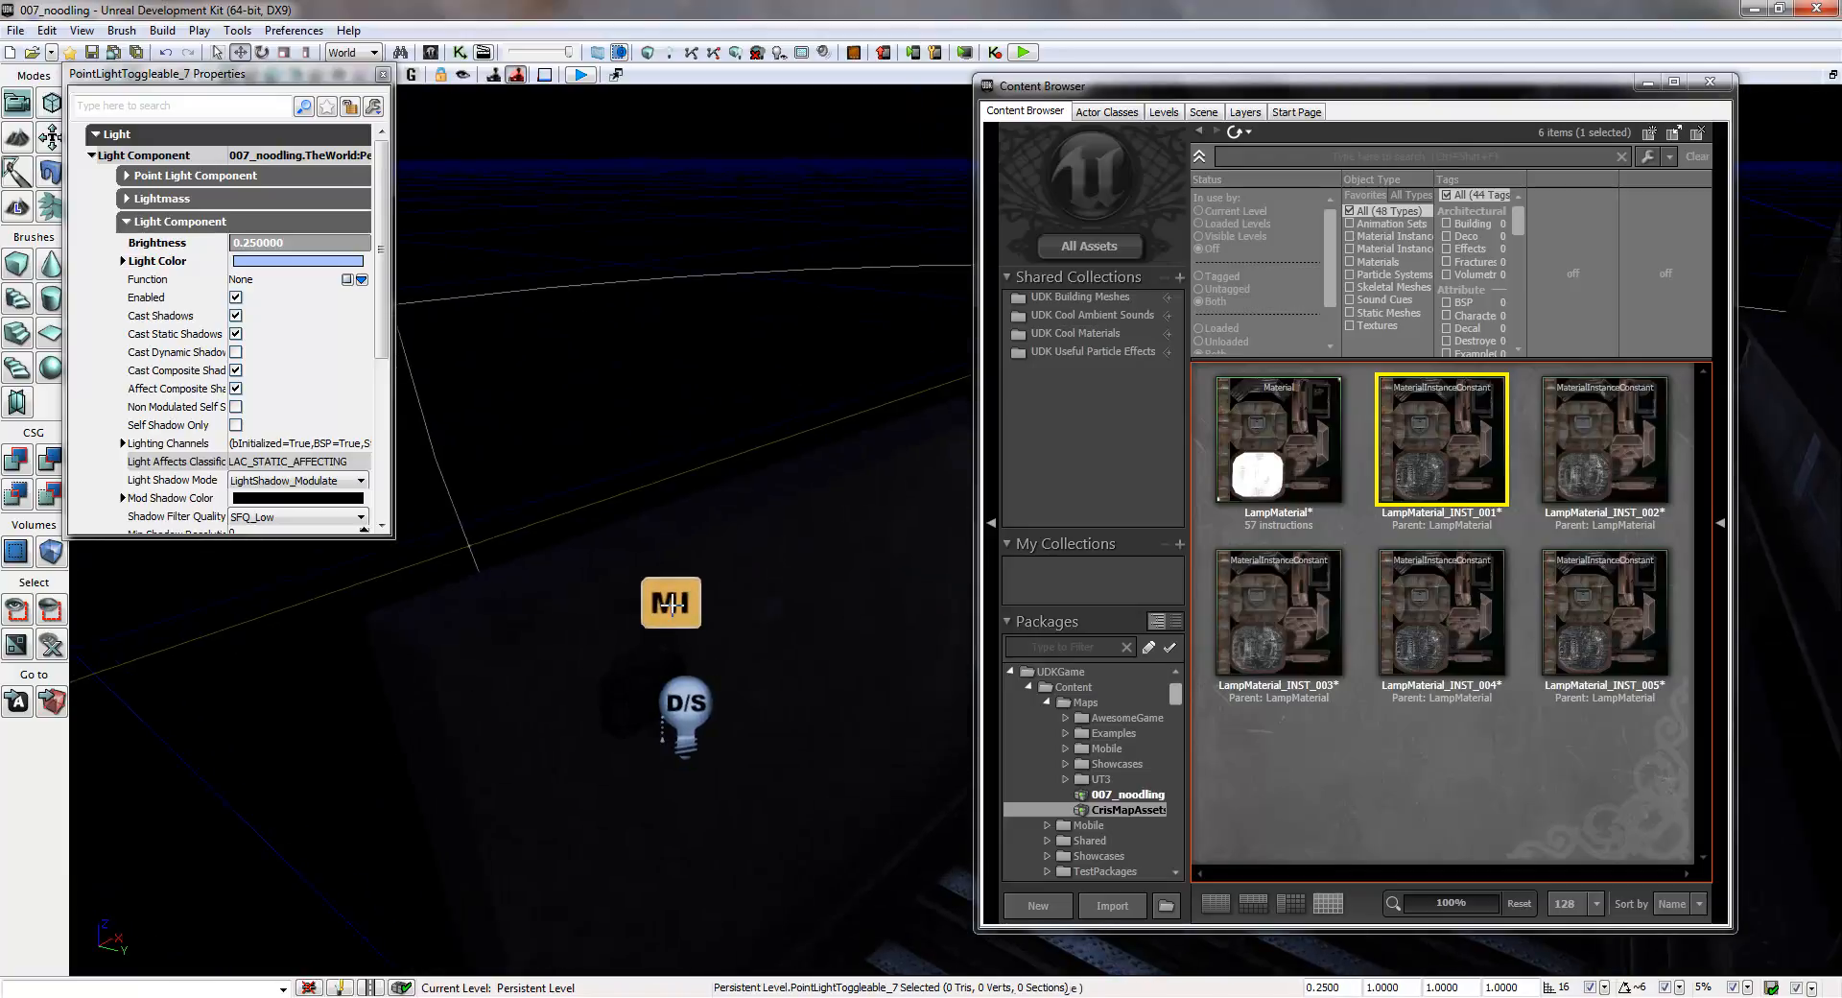
left_click(670, 602)
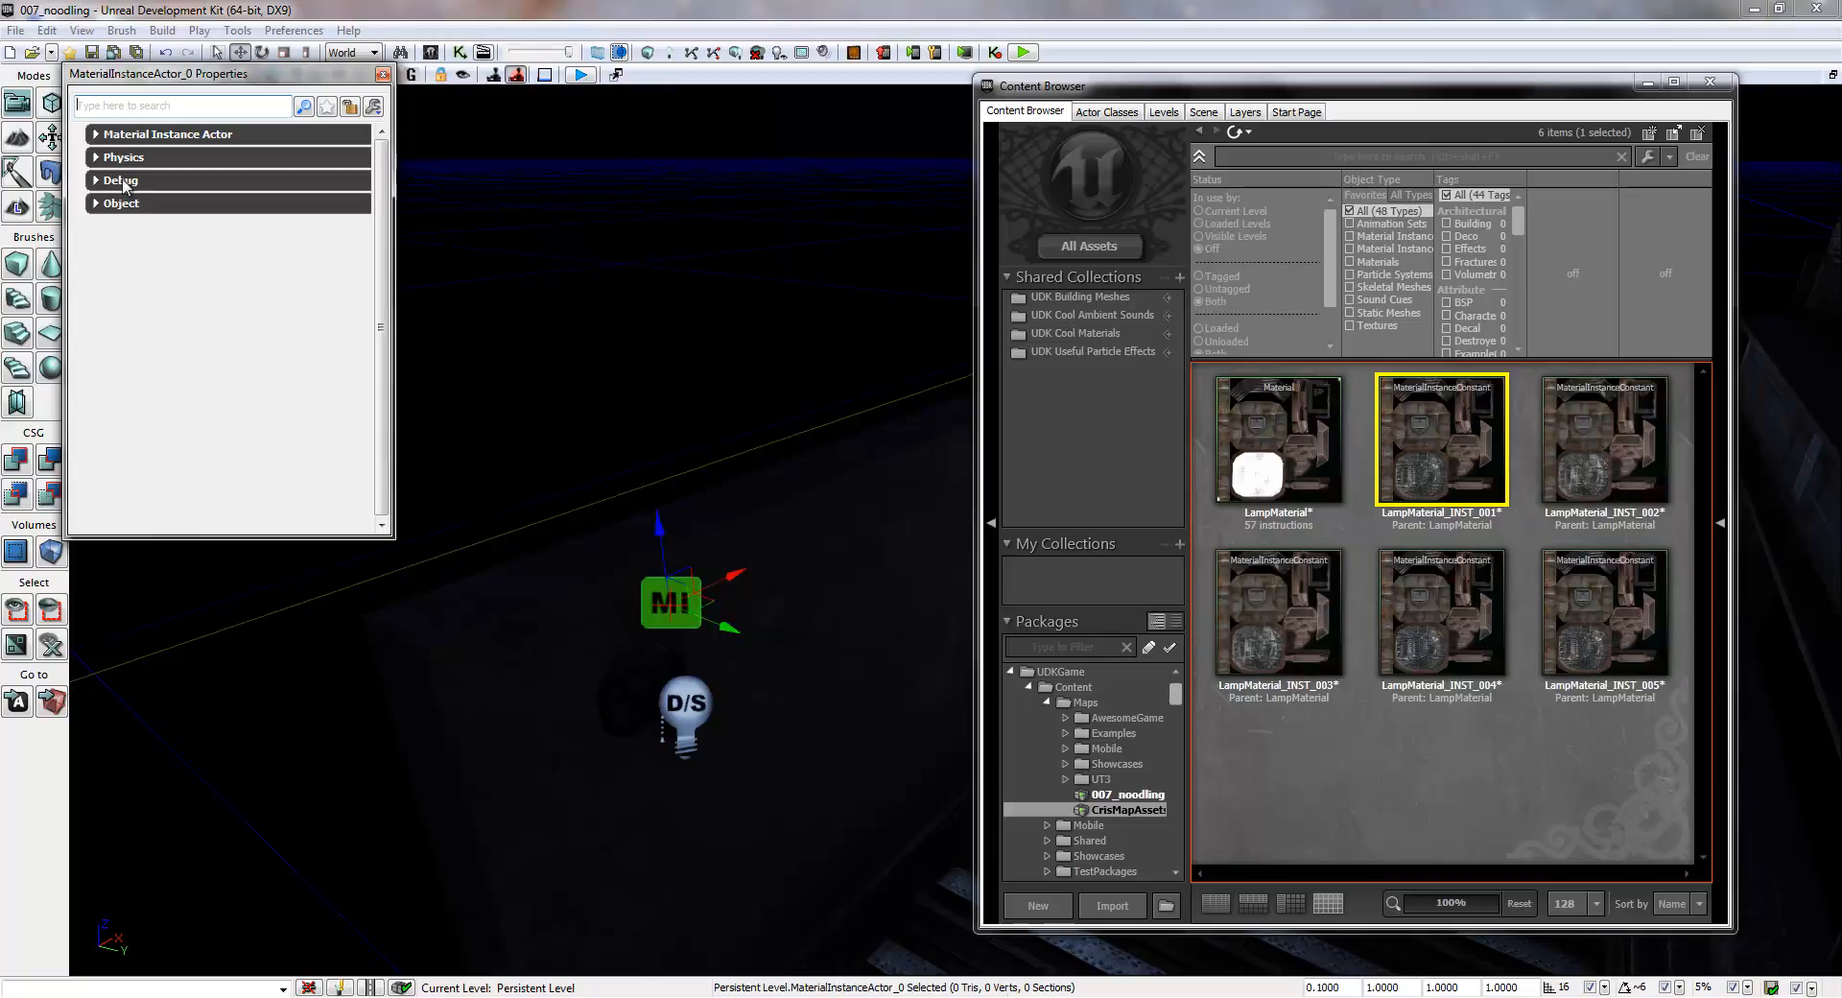
left_click(96, 134)
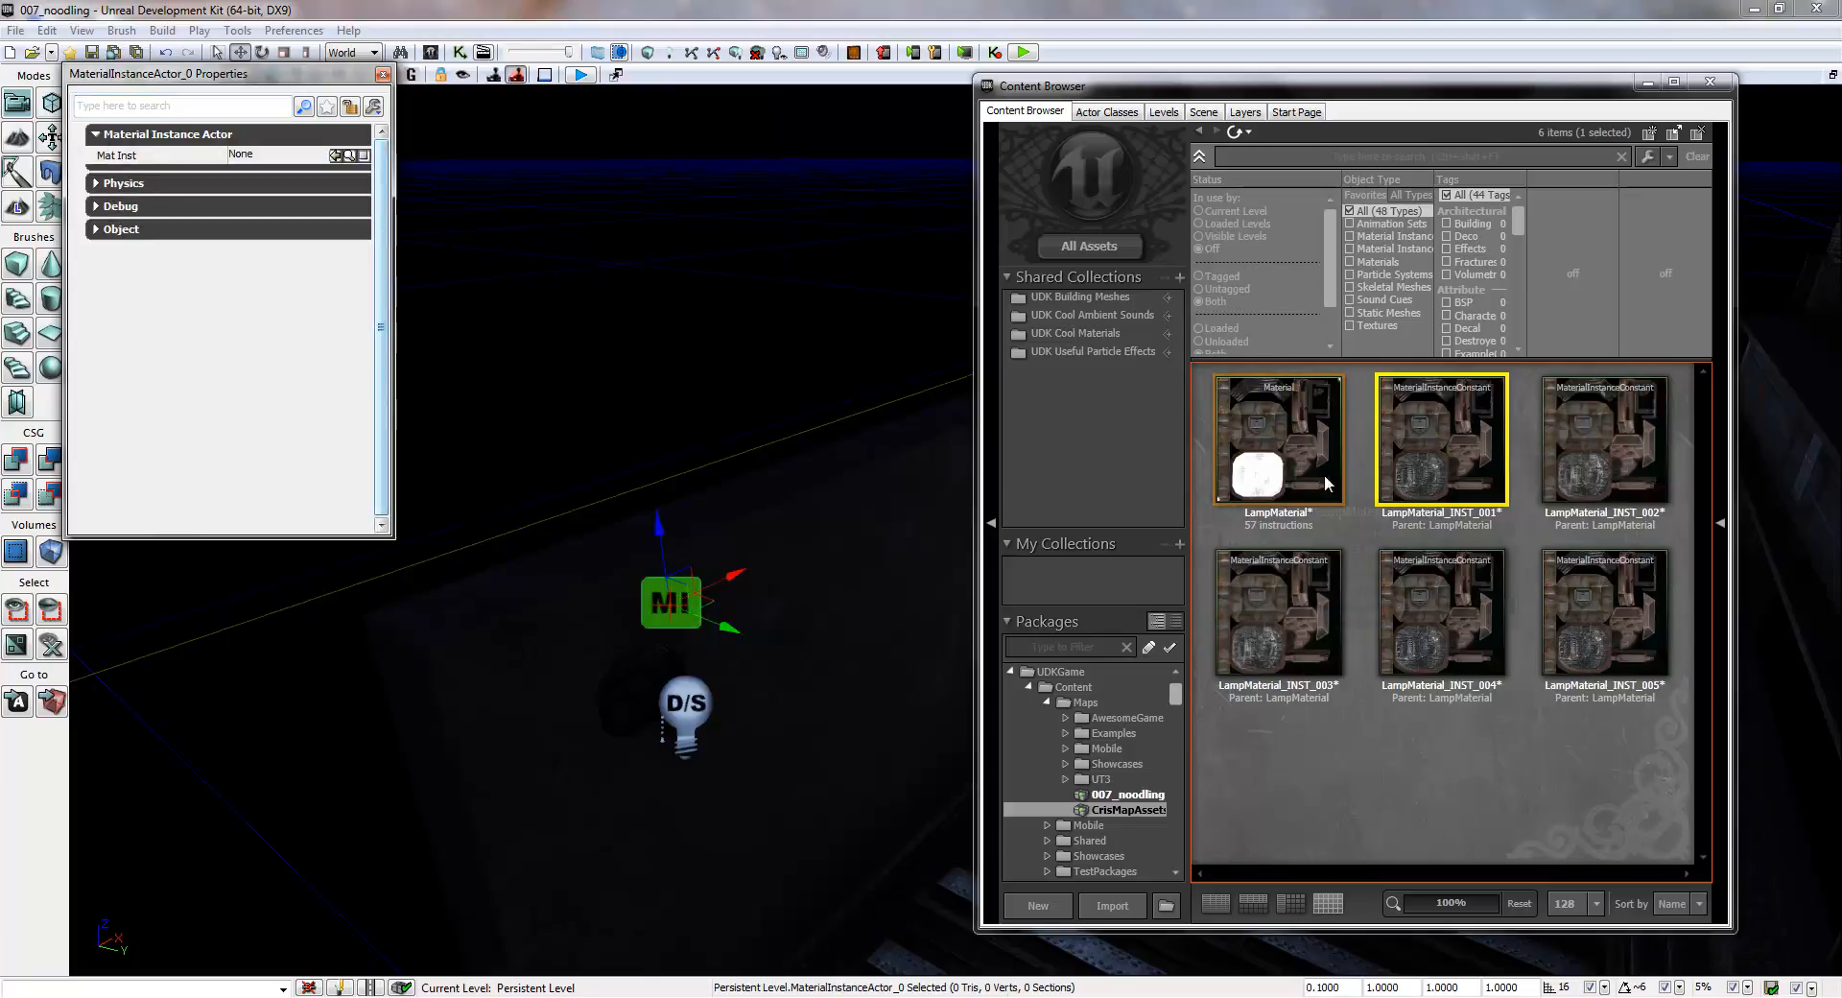
left_click(336, 155)
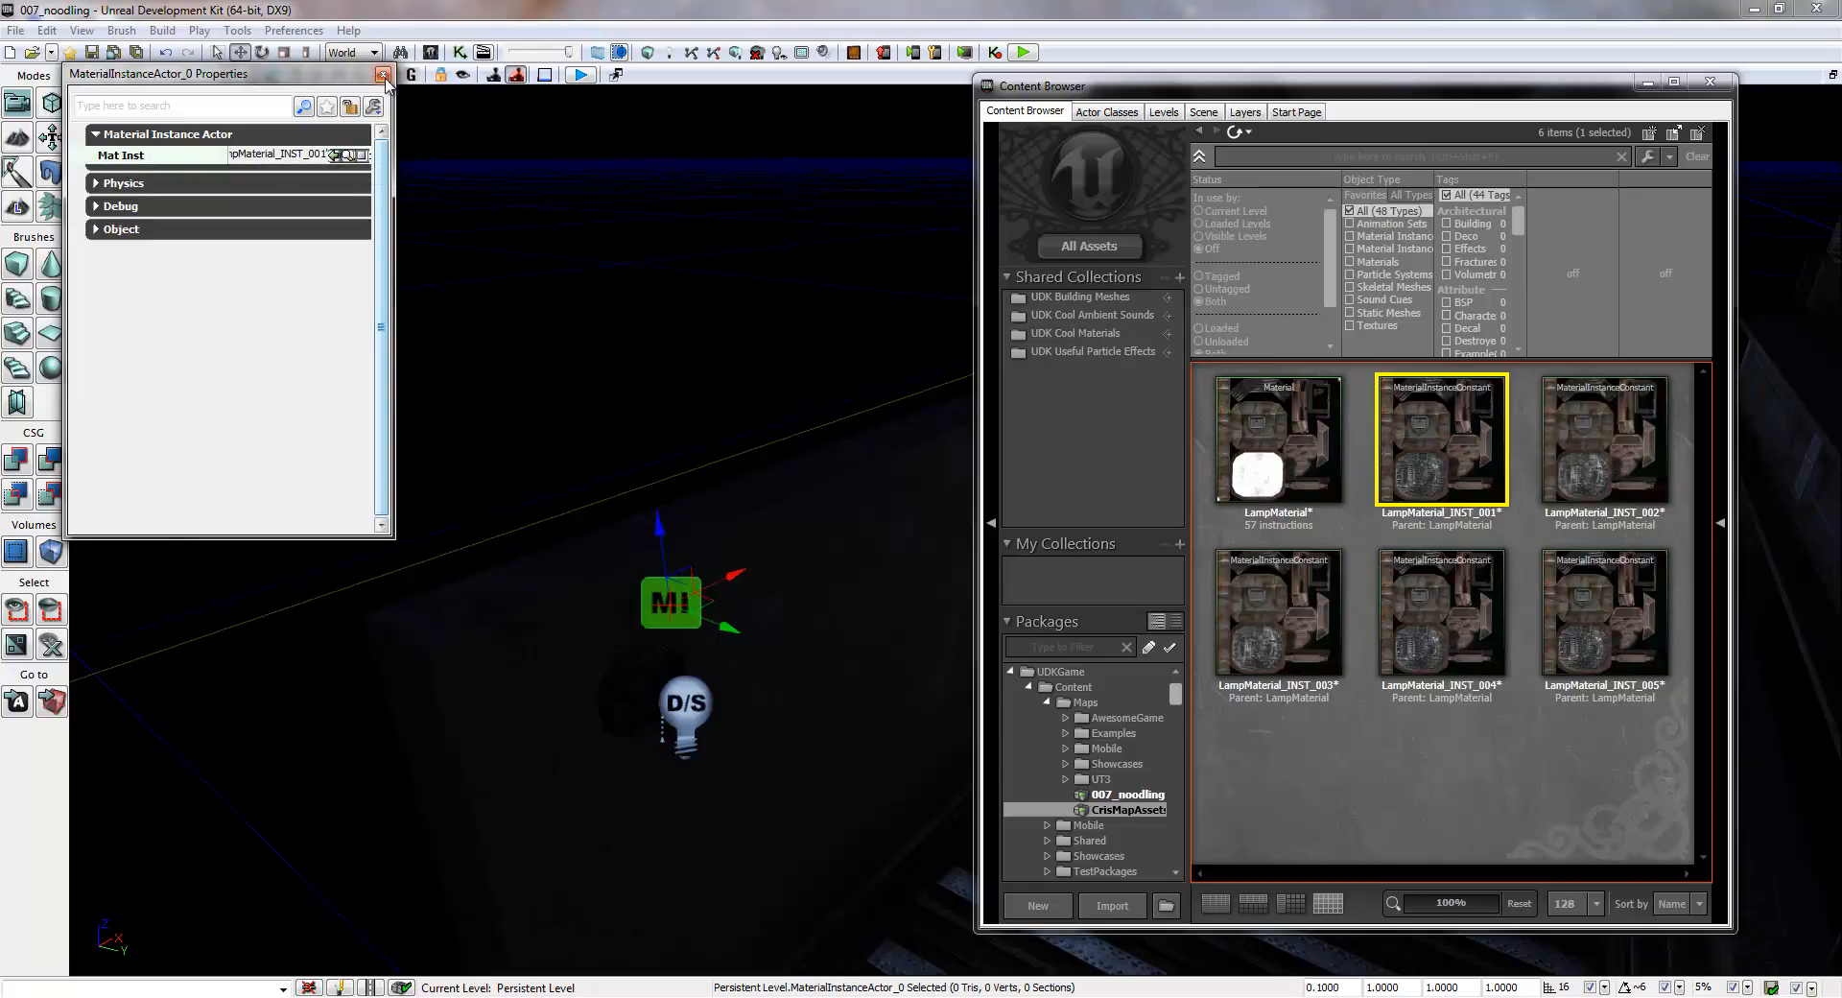
left_click(386, 77)
- Turn off Enabled for the toggleable point light at the second lamp, beside the wall control panel
right_click_drag(623, 384, 740, 361)
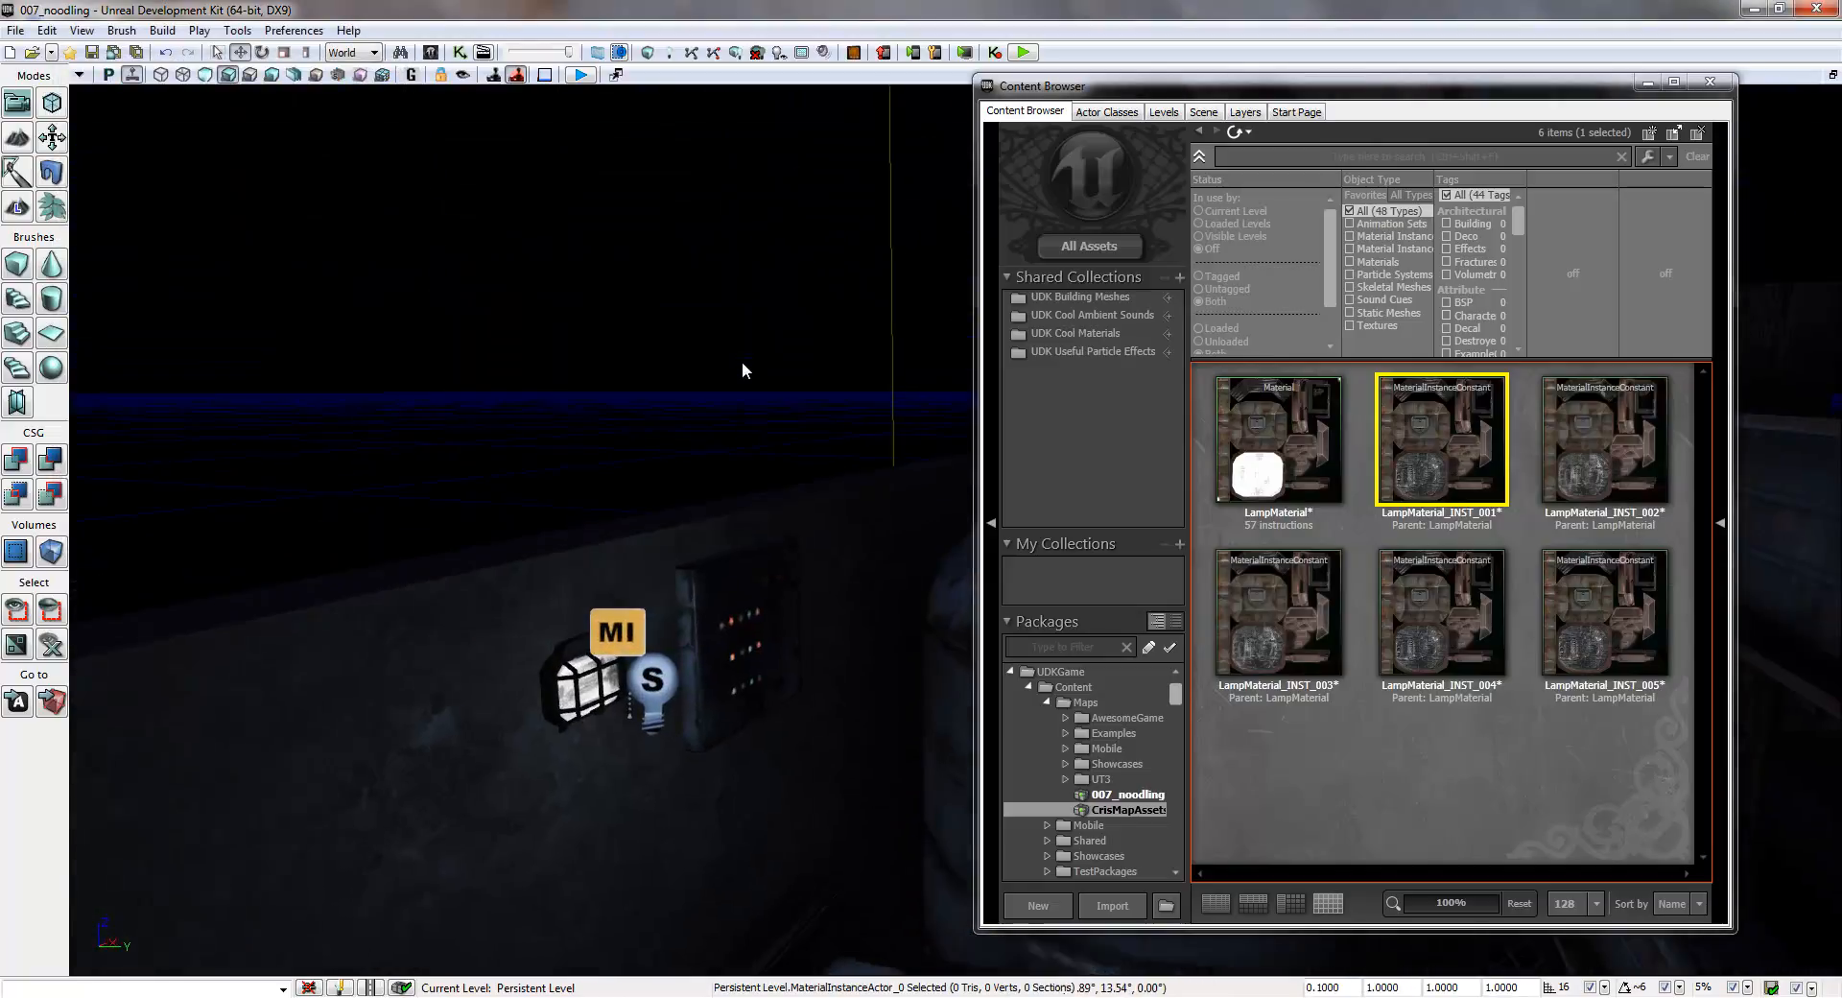
double_click(651, 681)
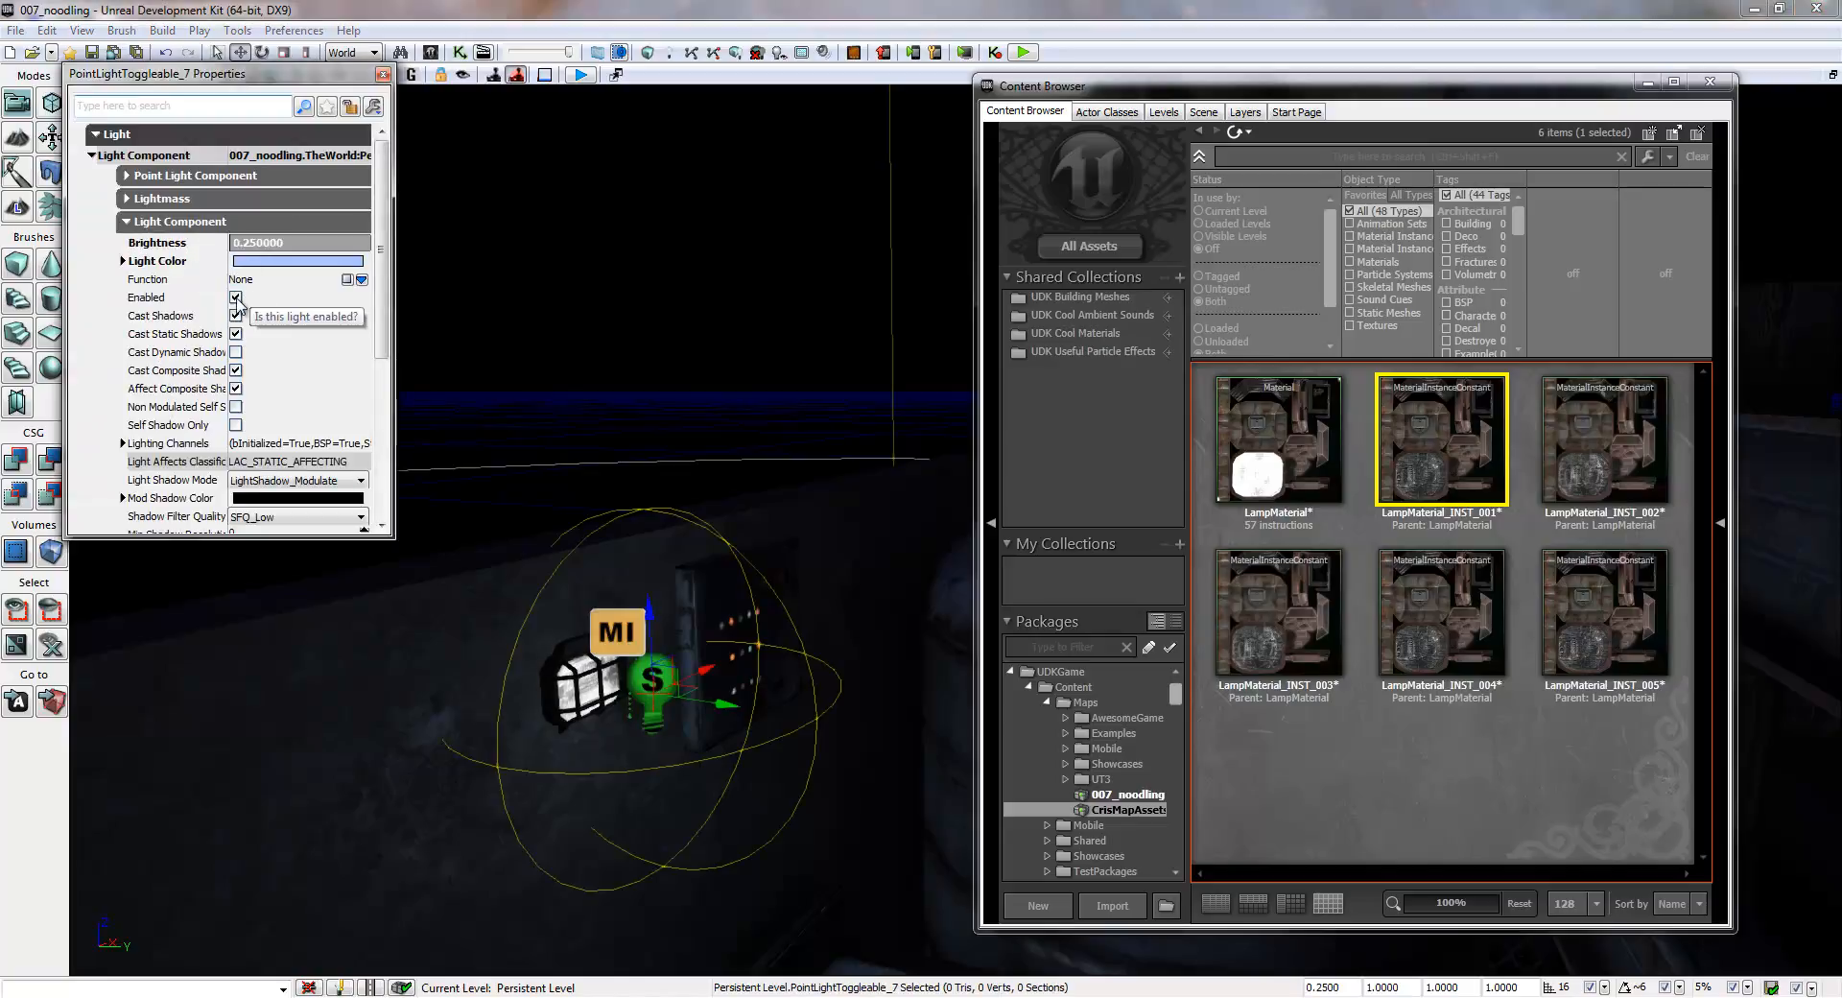
left_click(235, 297)
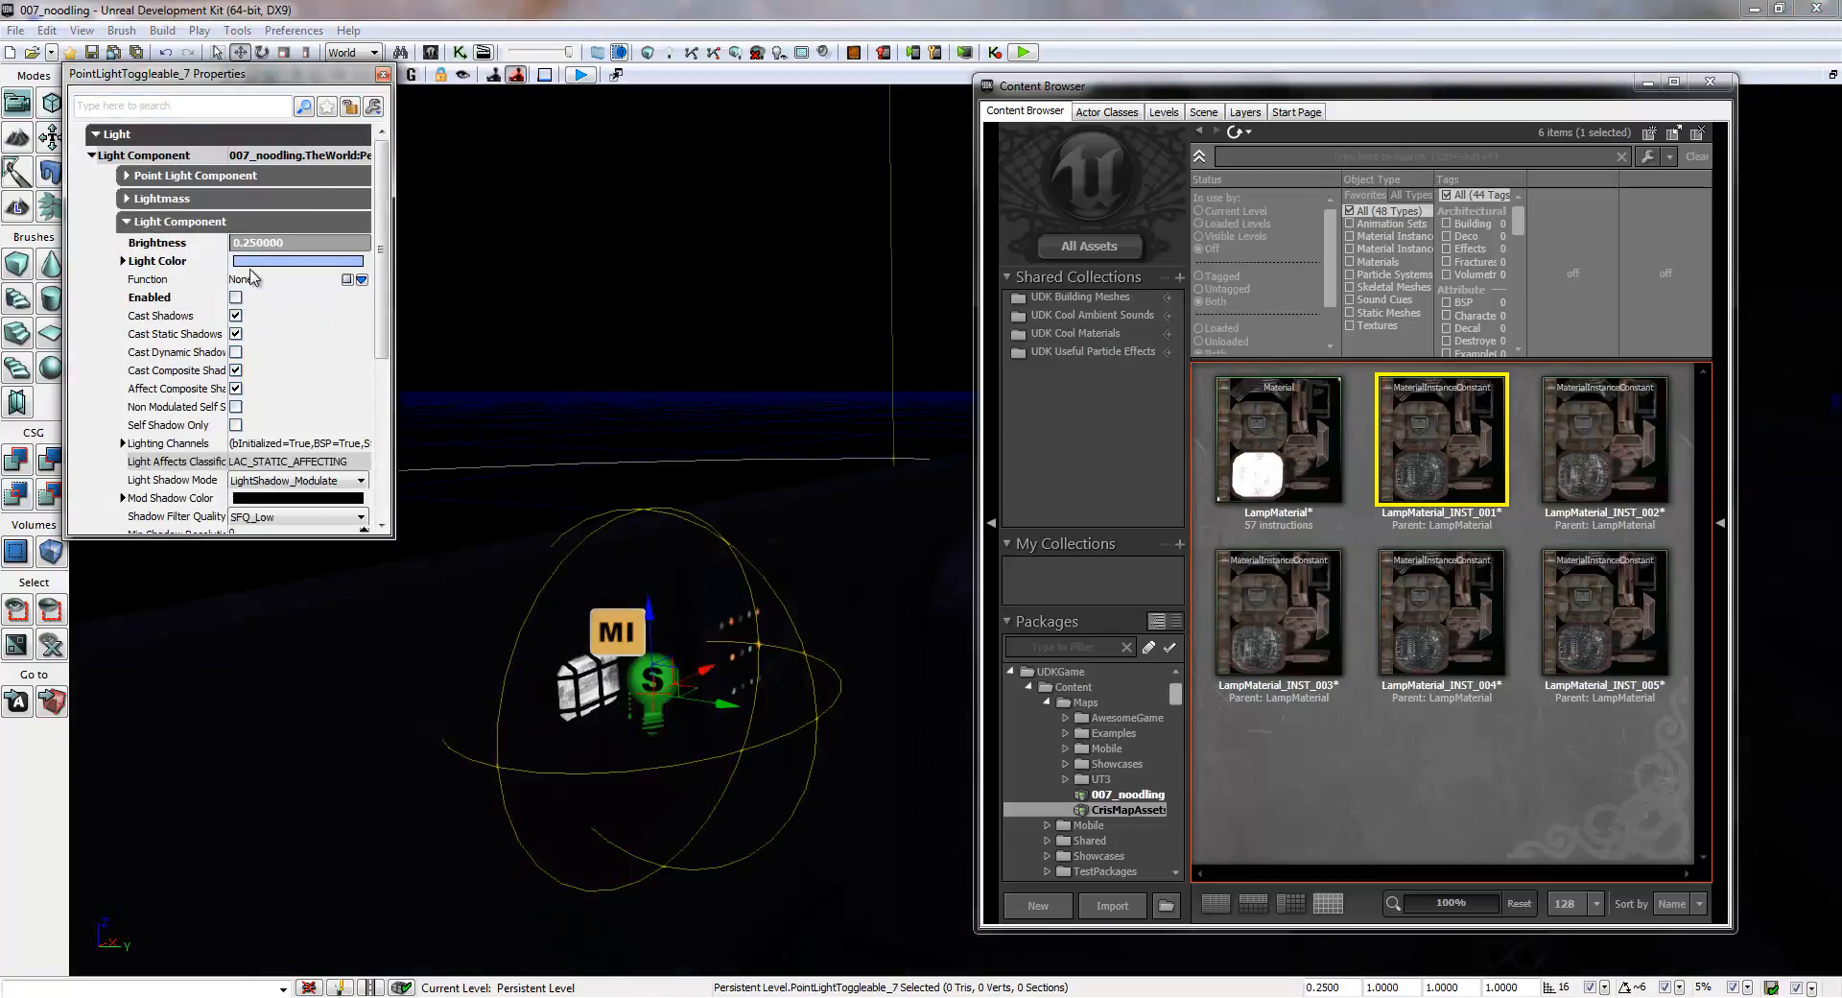
- Set Mat Inst of the second lamp's MaterialInstanceActor to LampMaterial_INST_002 and apply that instance to the lamp mesh
left_click(605, 628)
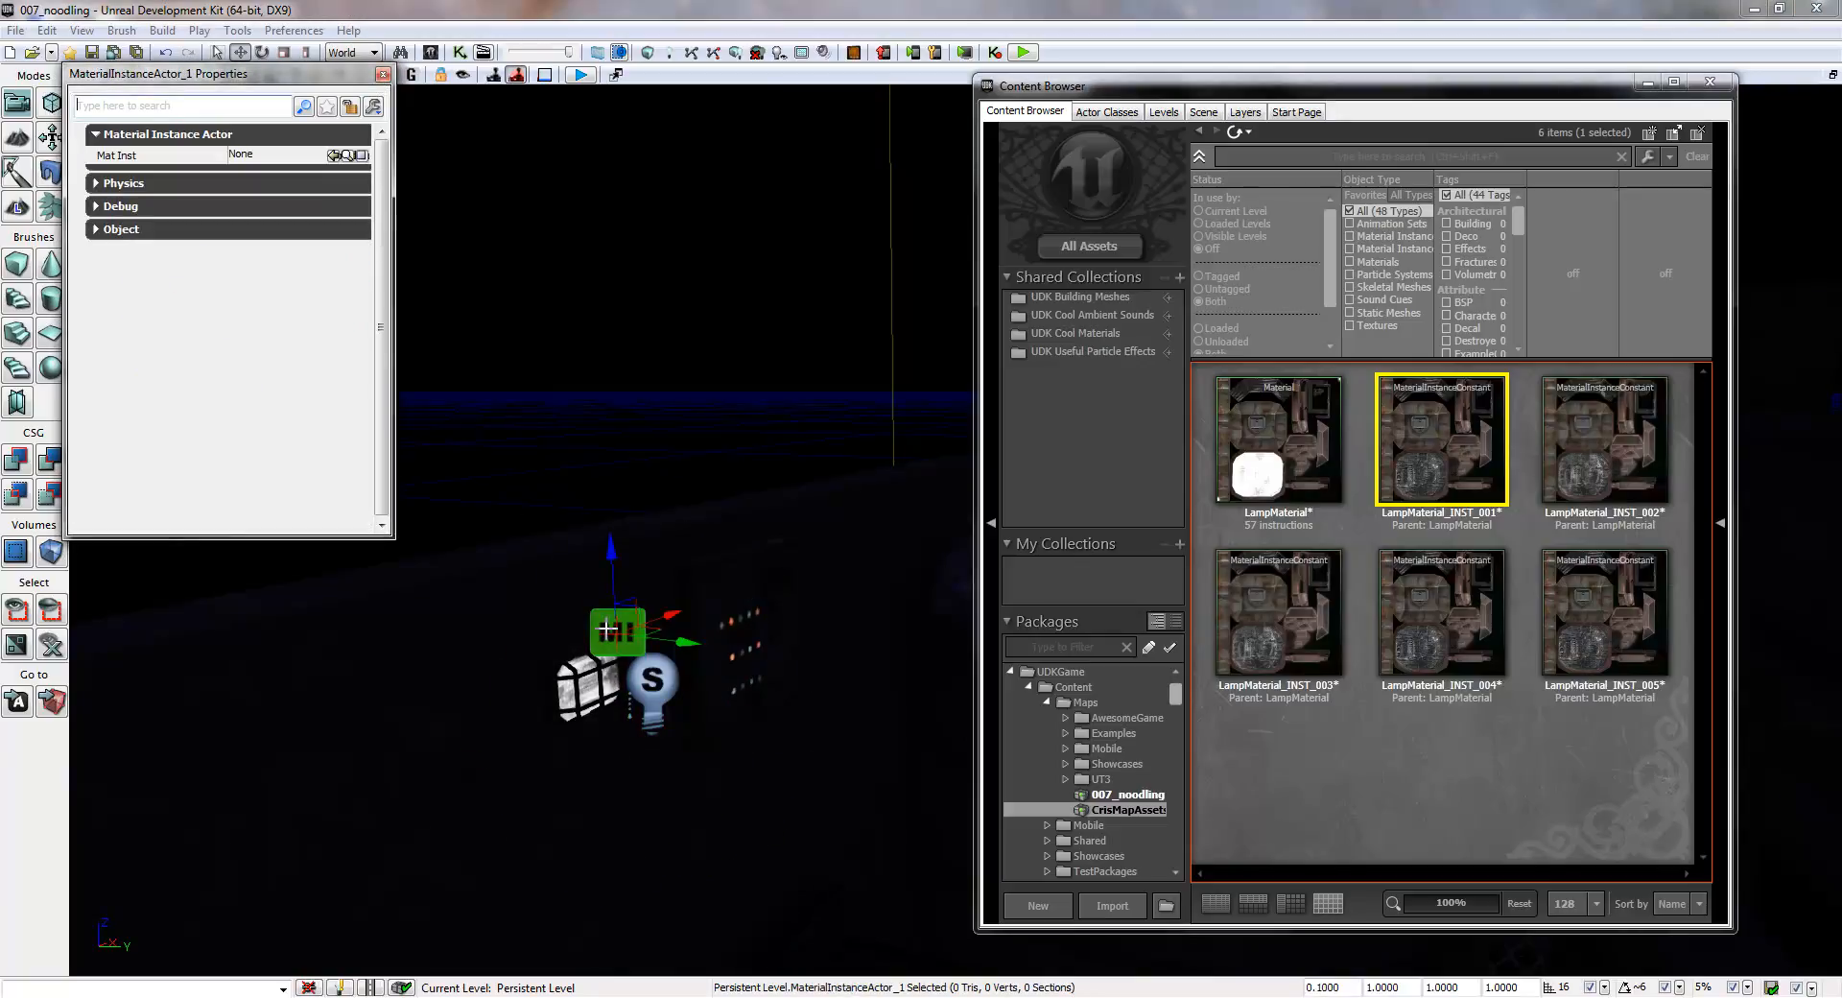
left_click(1619, 434)
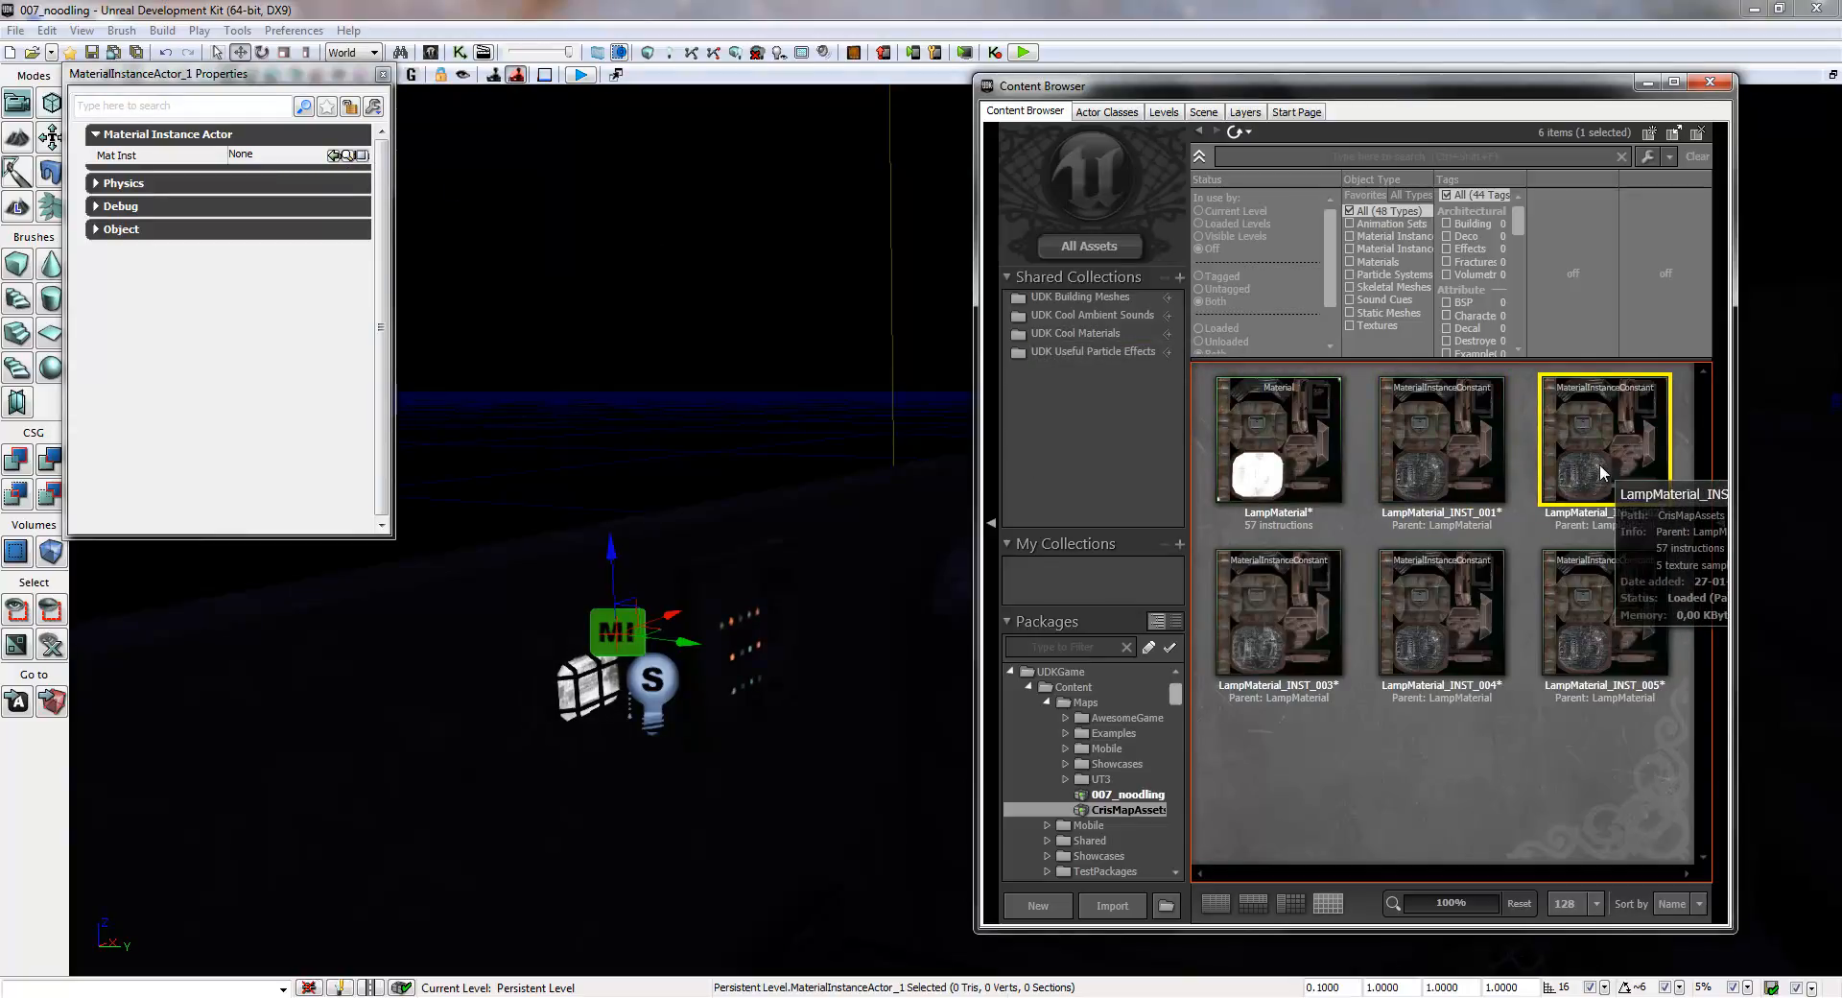
left_click(333, 154)
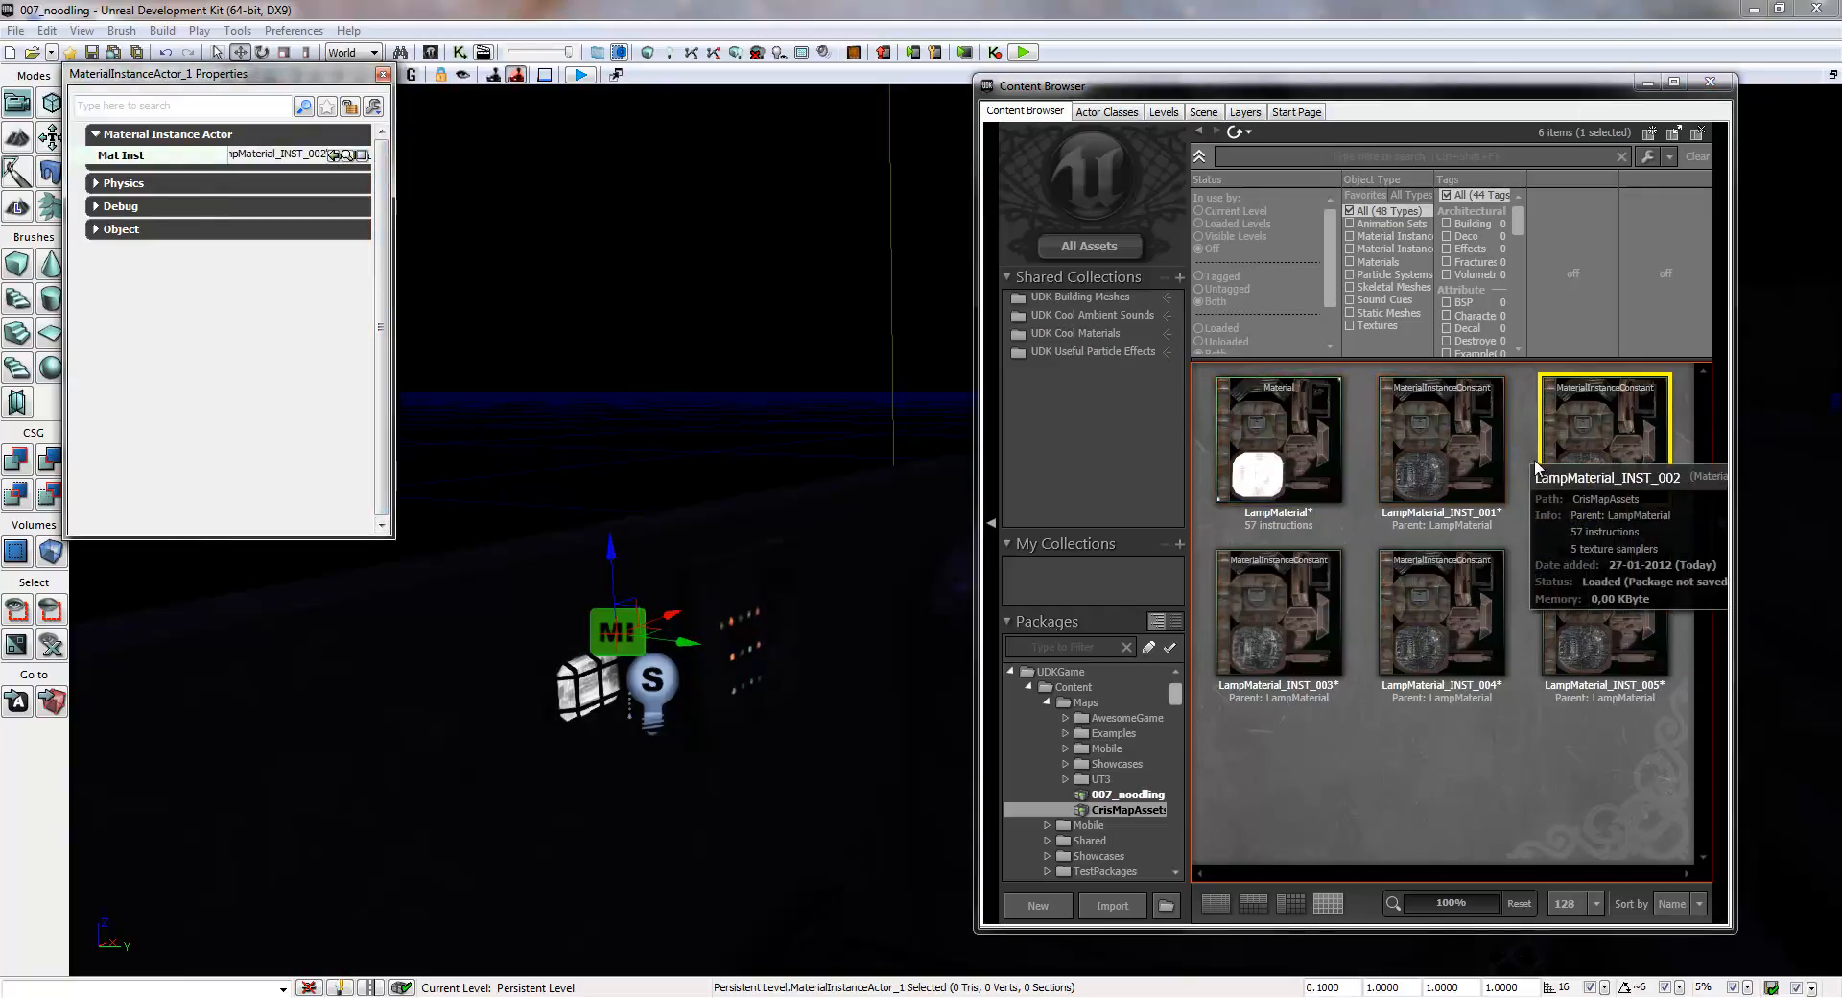
left_click_drag(1575, 445, 583, 682)
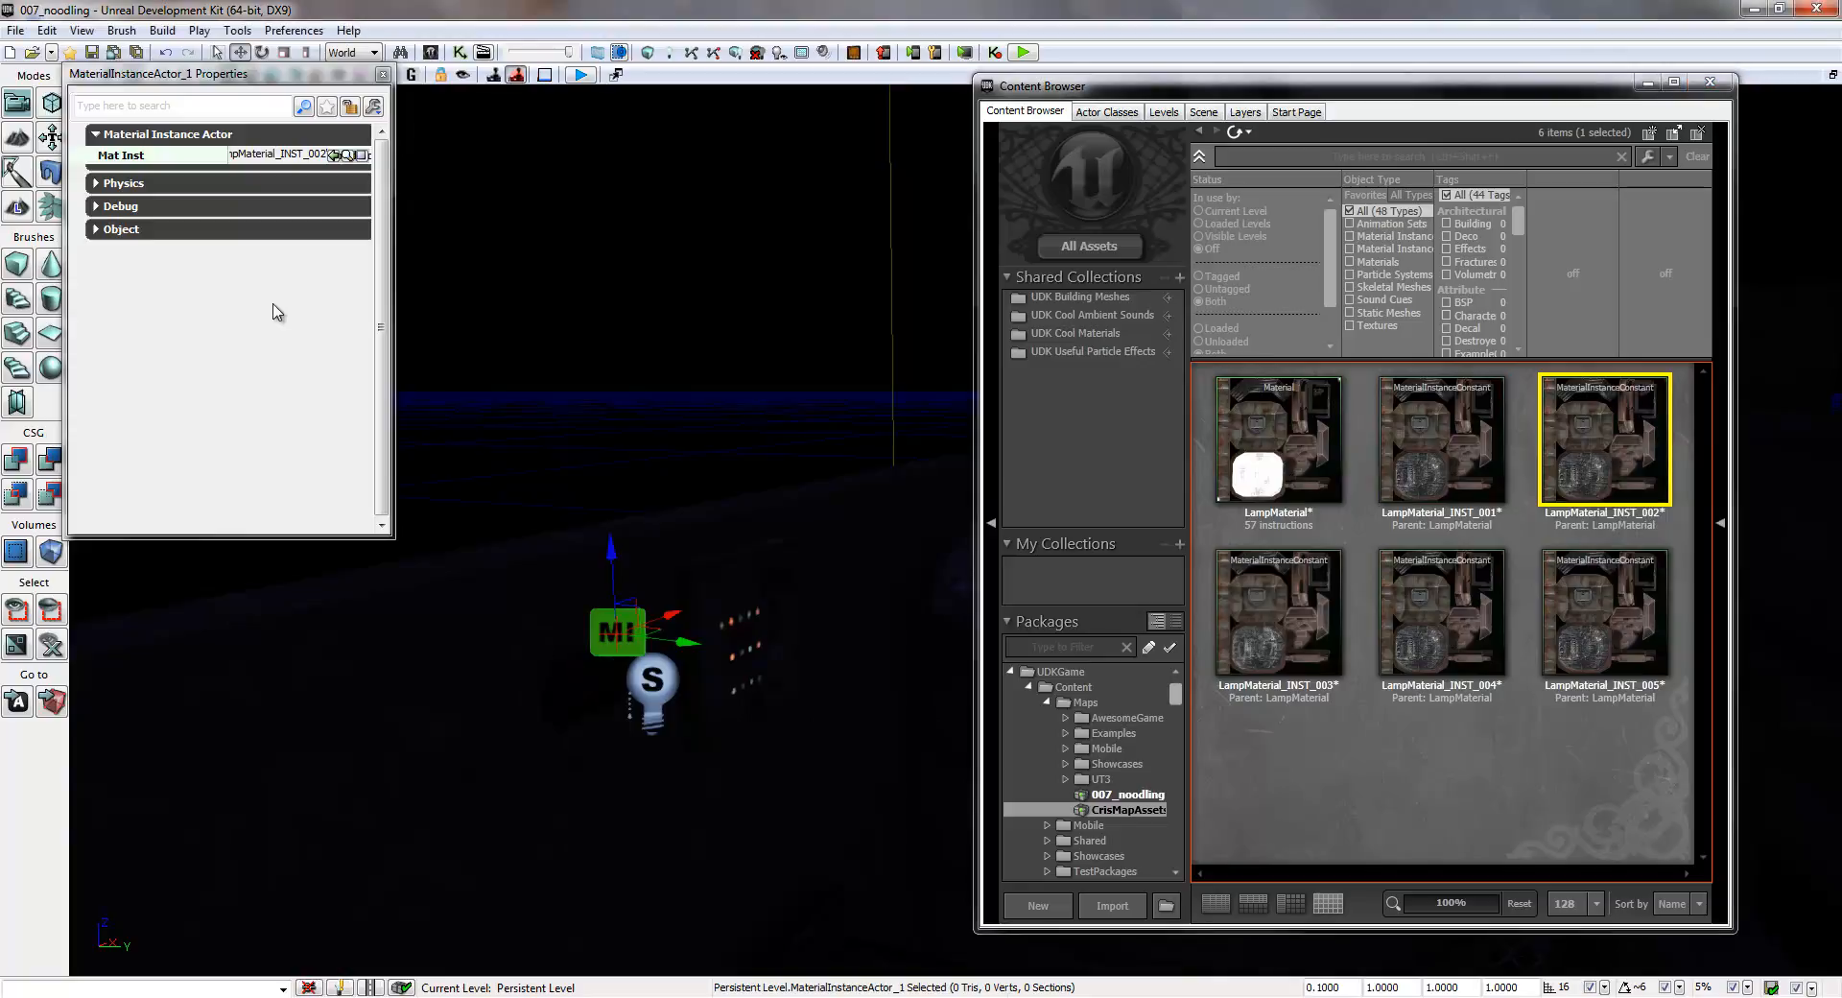
left_click(384, 77)
- Select LampMaterial_INST_003 and turn off Enabled for the toggleable point light at the third lamp, above the barrels
mouse_move(699, 540)
right_mouse_down()
mouse_move(1247, 614)
mouse_move(1495, 550)
mouse_move(956, 643)
mouse_move(877, 600)
mouse_move(784, 645)
mouse_move(646, 610)
mouse_move(563, 550)
mouse_move(412, 577)
mouse_move(526, 566)
mouse_move(664, 602)
mouse_move(719, 547)
right_mouse_up()
left_click(1257, 637)
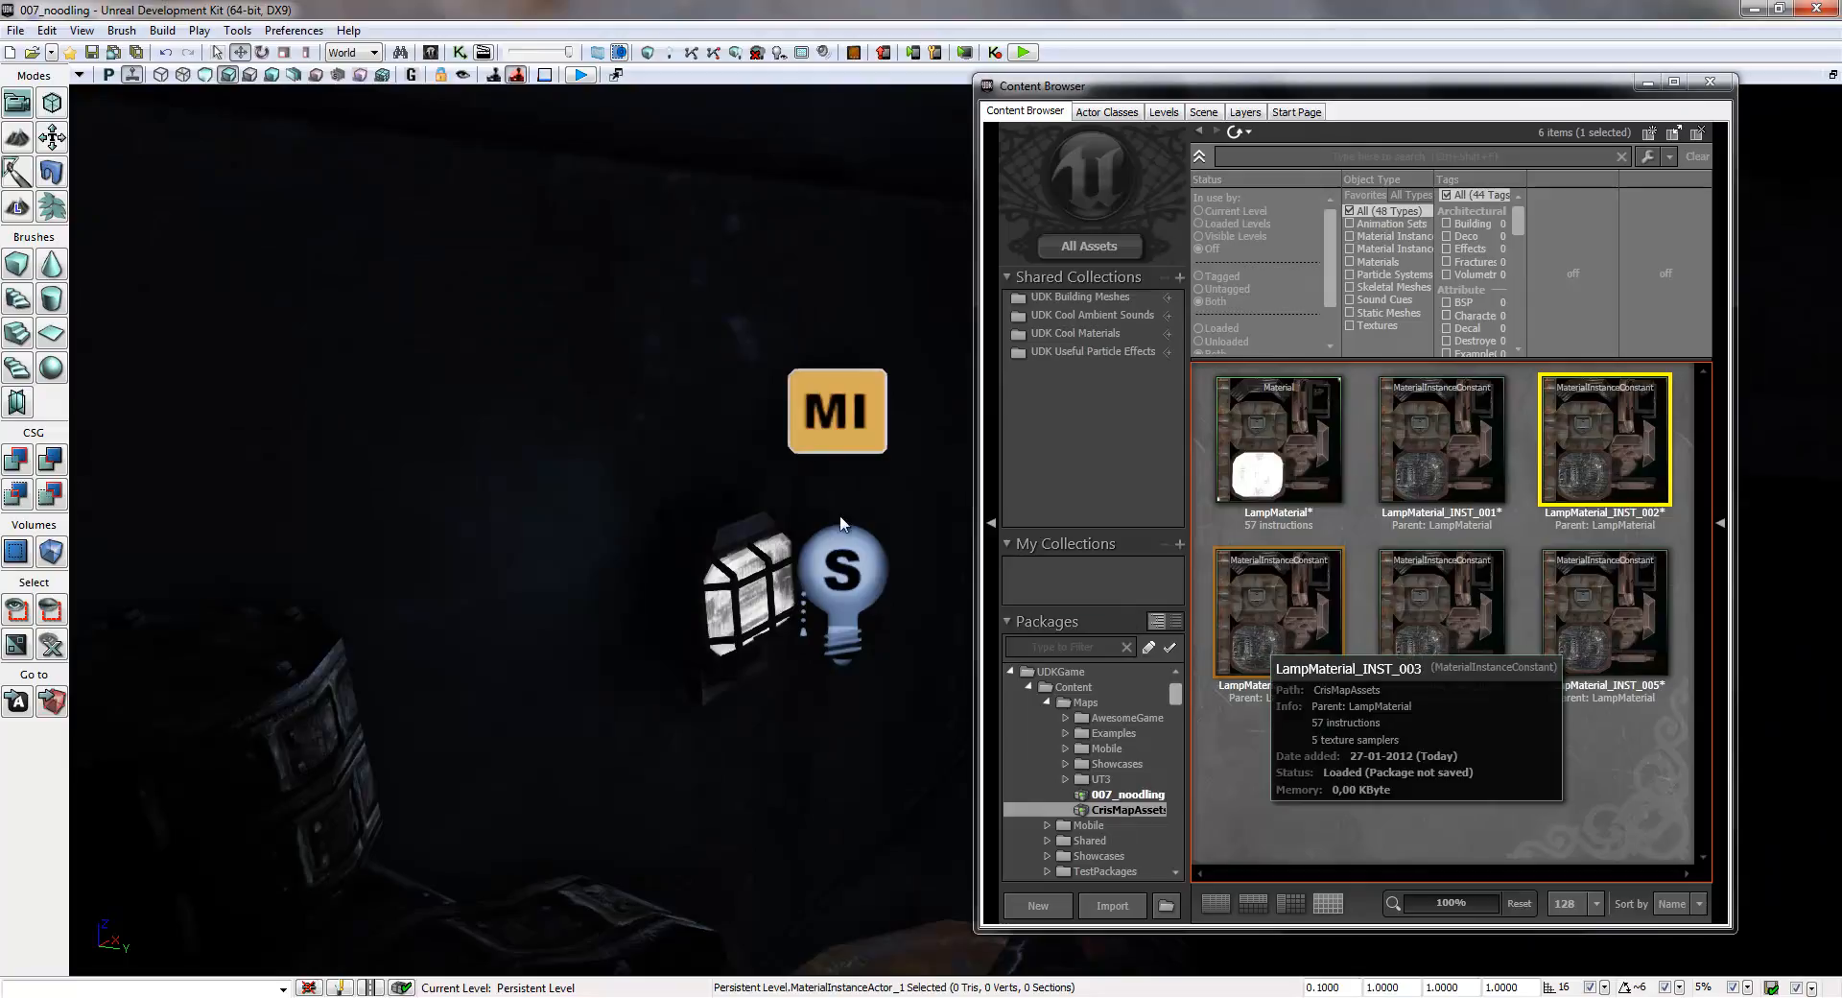
double_click(842, 576)
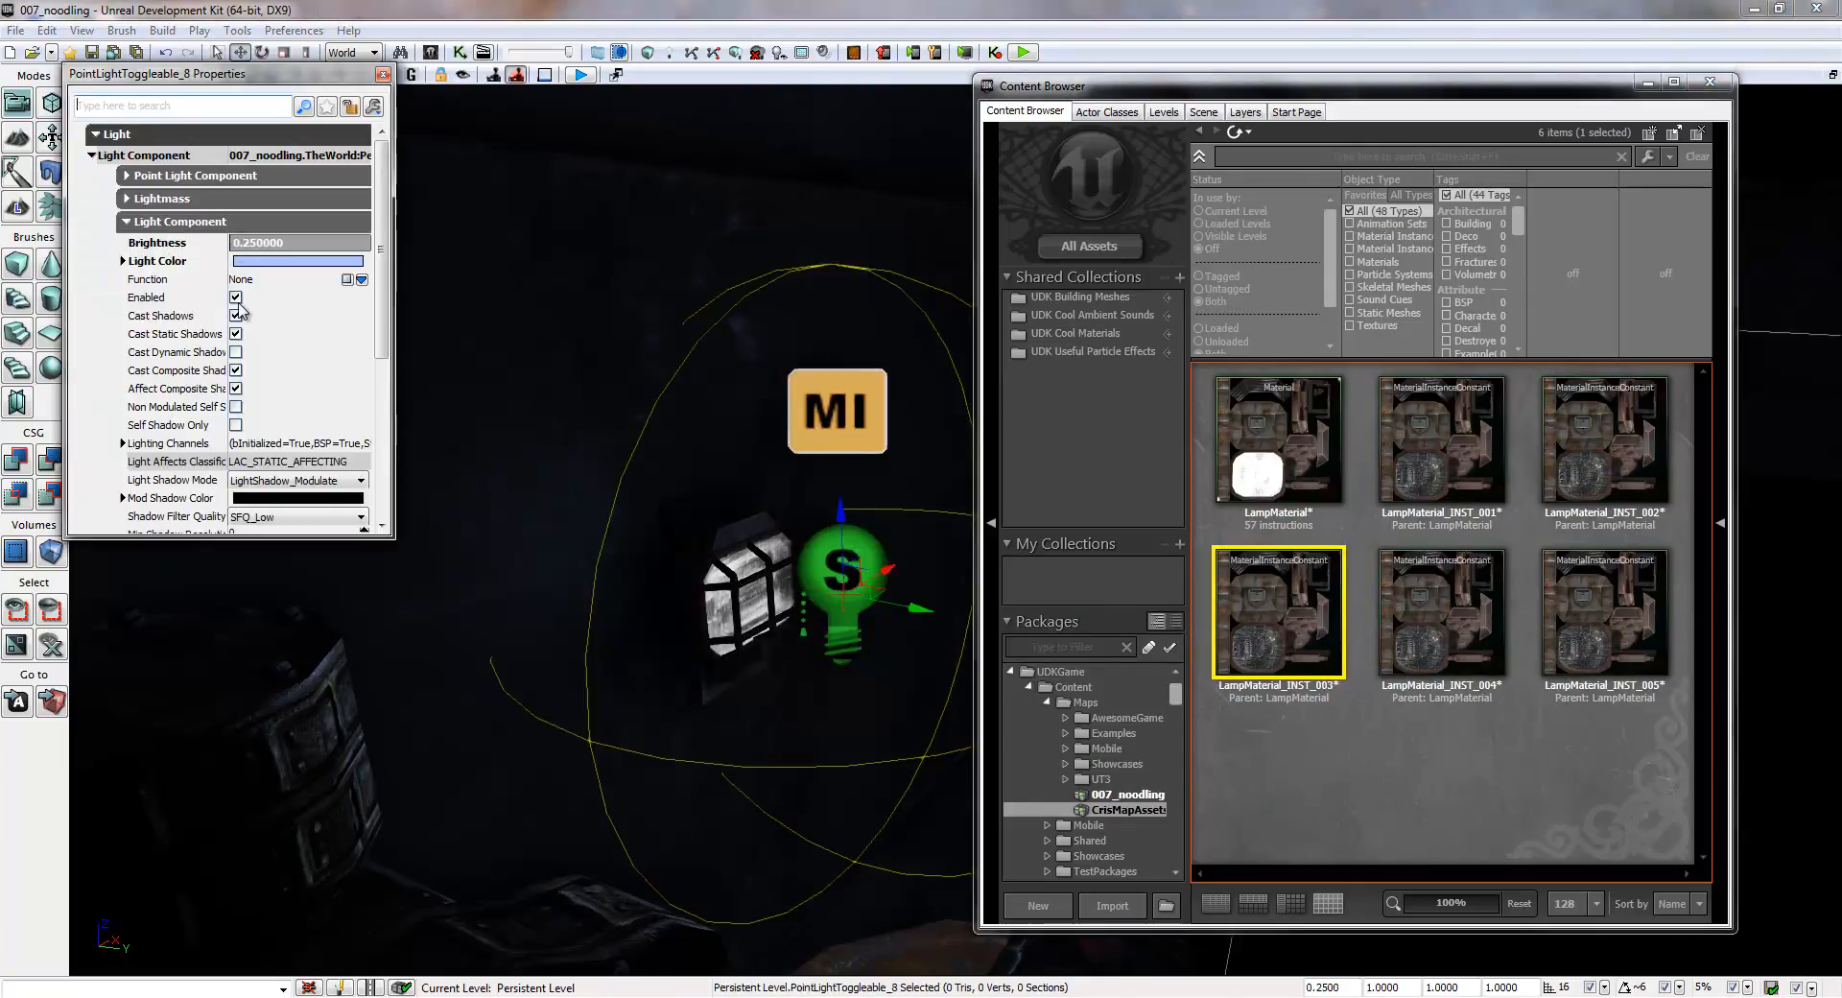
left_click(235, 298)
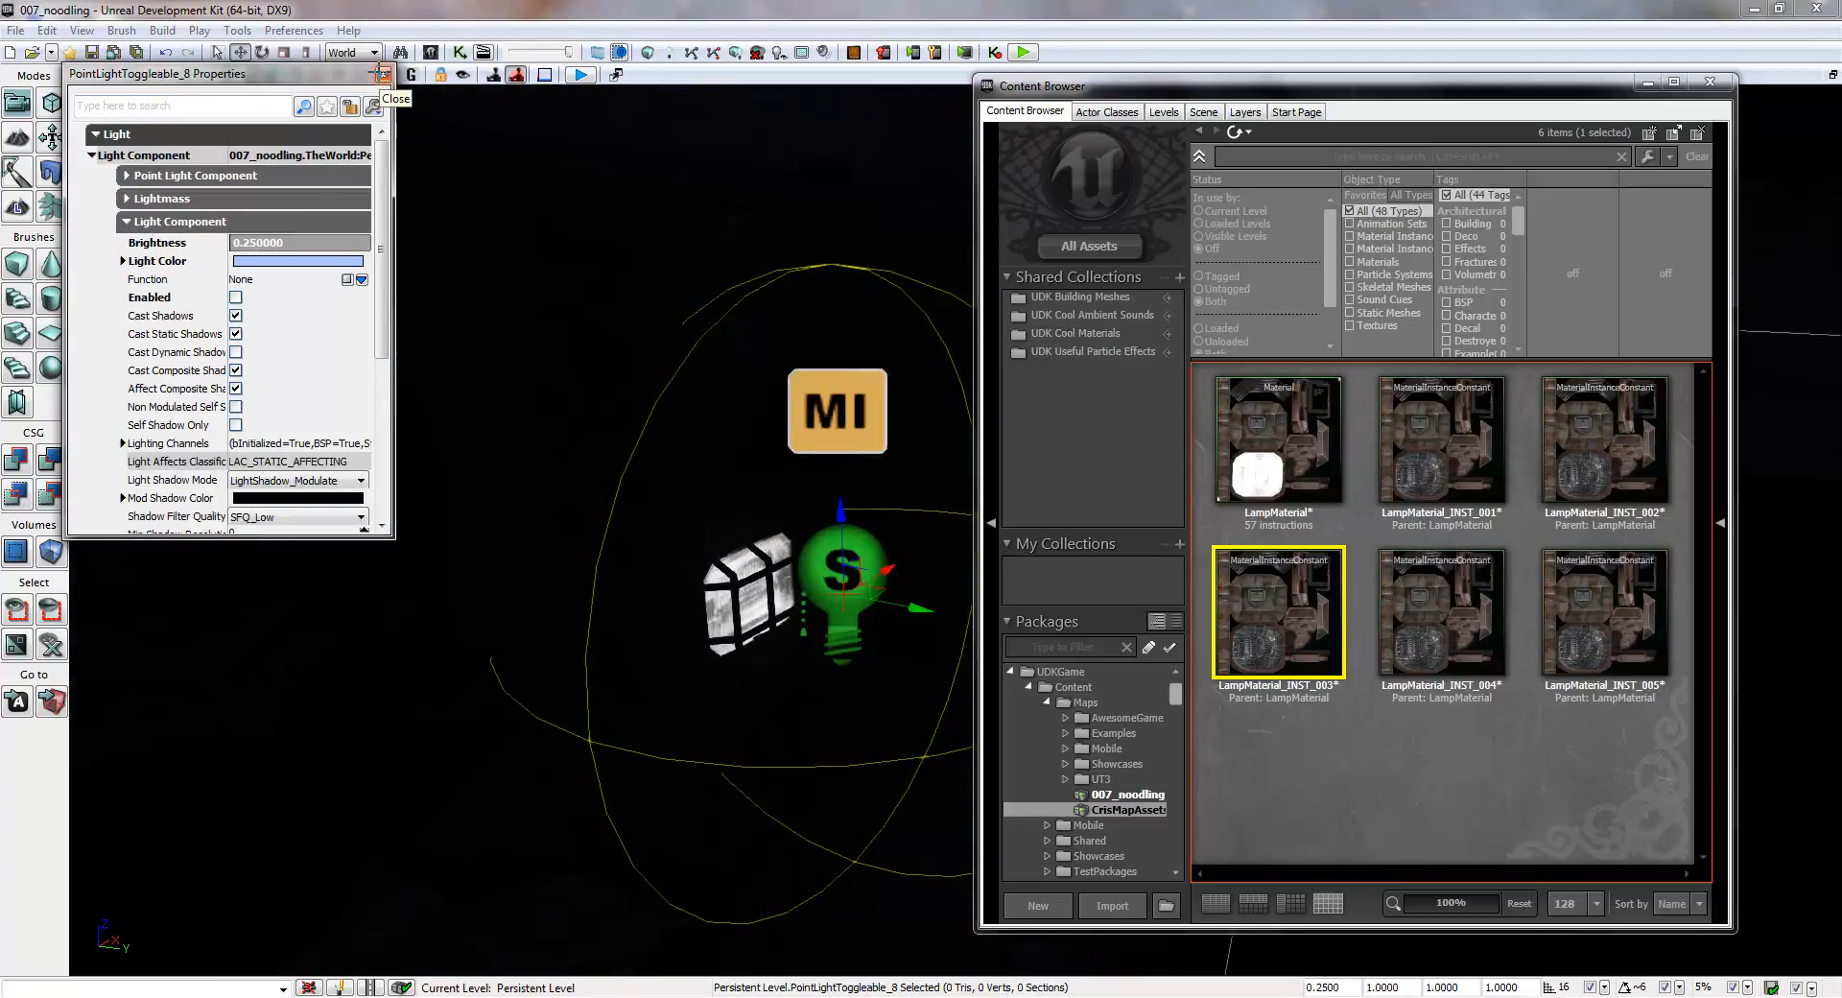
- Set Mat Inst of the third lamp's MaterialInstanceActor to LampMaterial_INST_003 and apply that instance to the lamp mesh
left_click(846, 420)
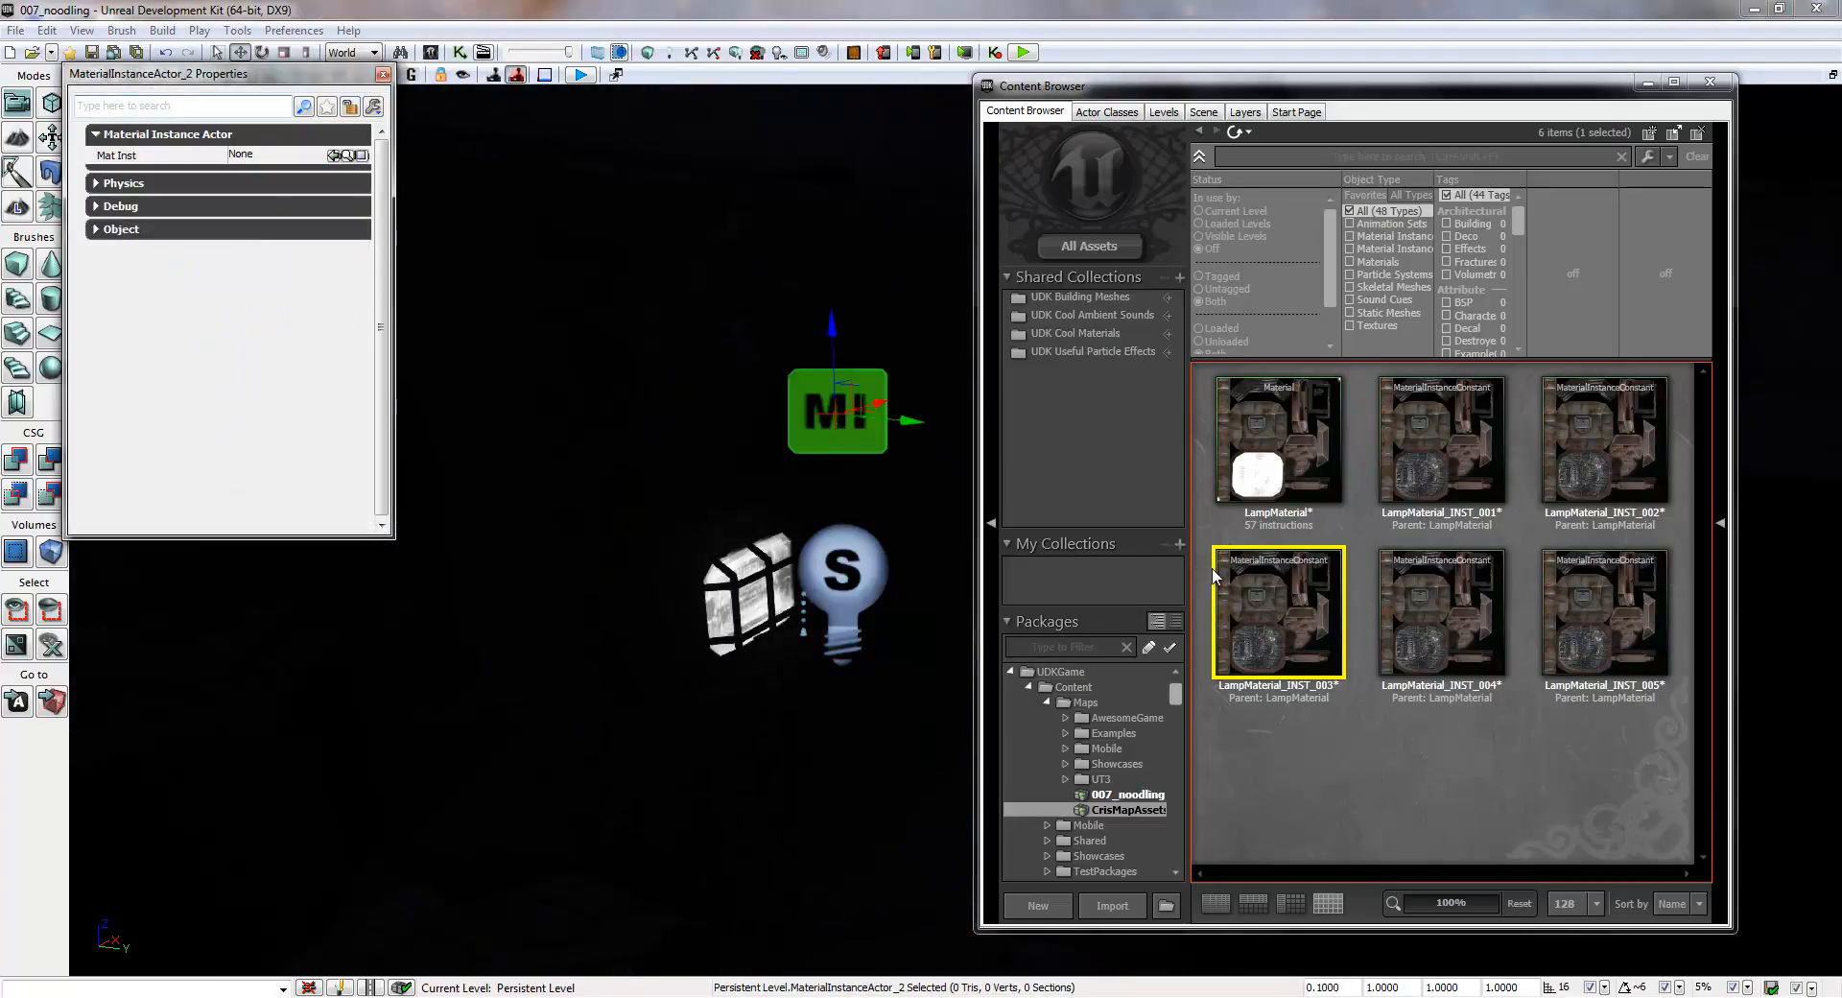
mouse_move(1295, 619)
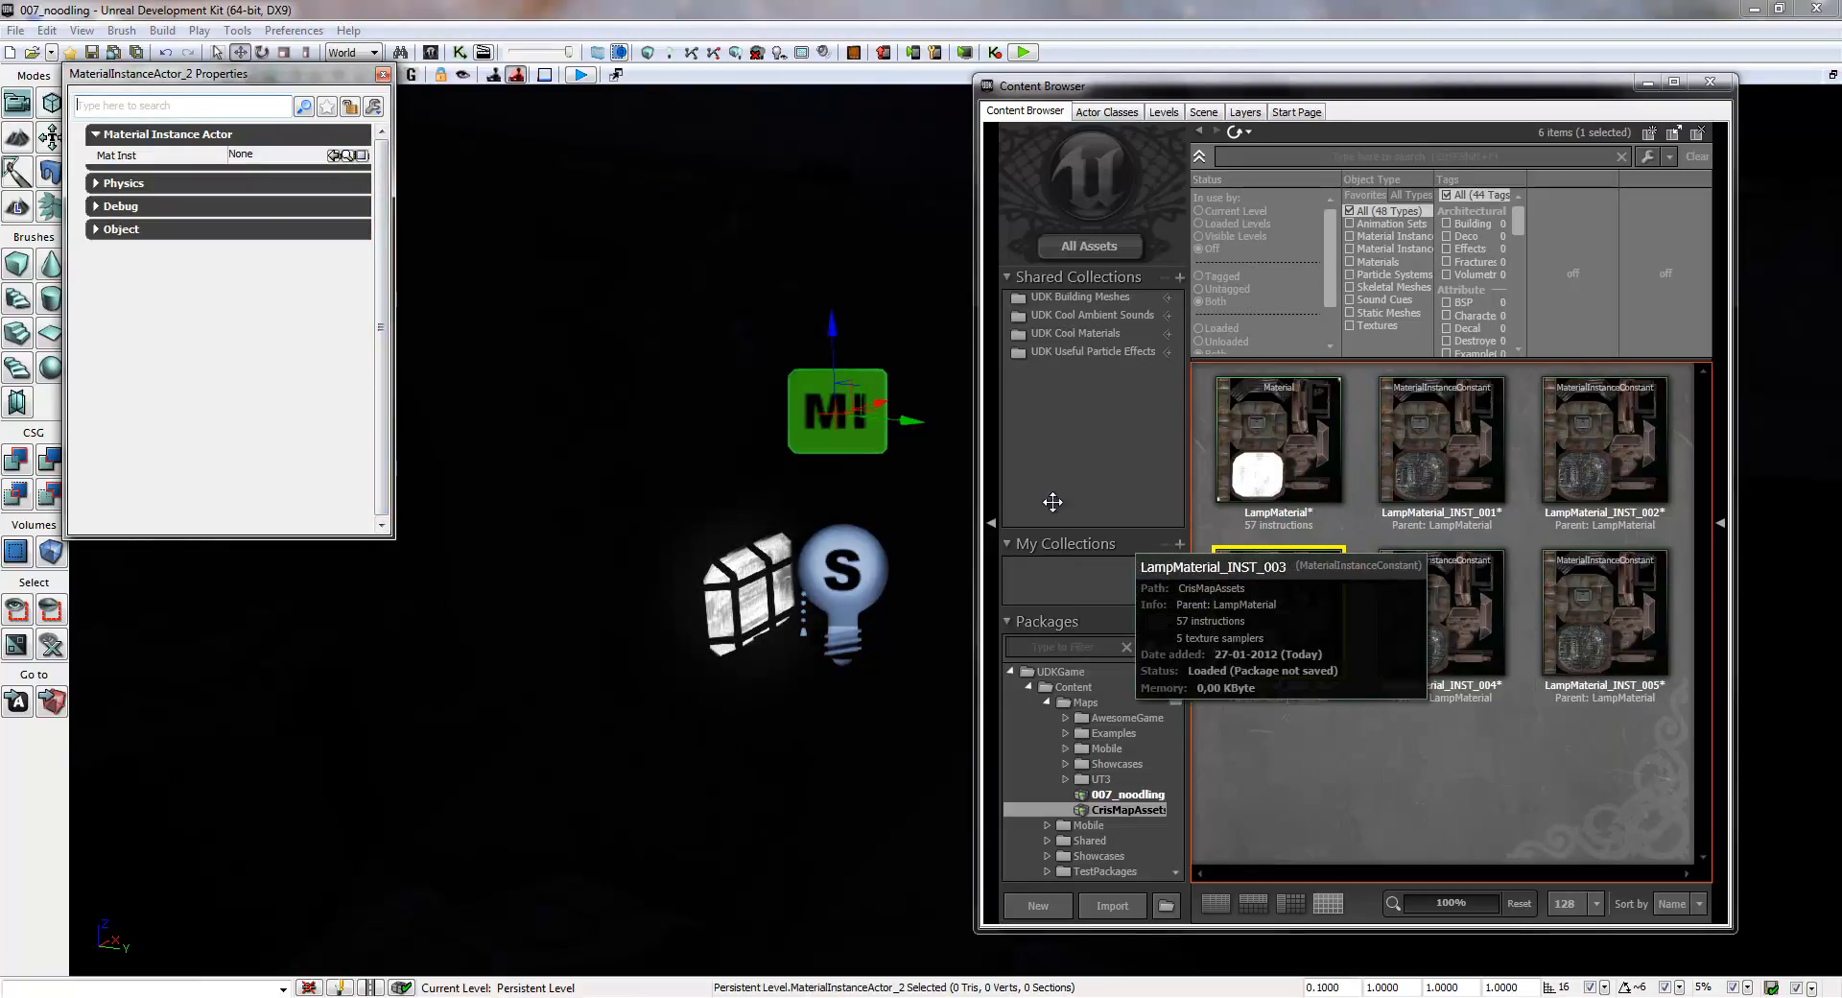
left_click(334, 156)
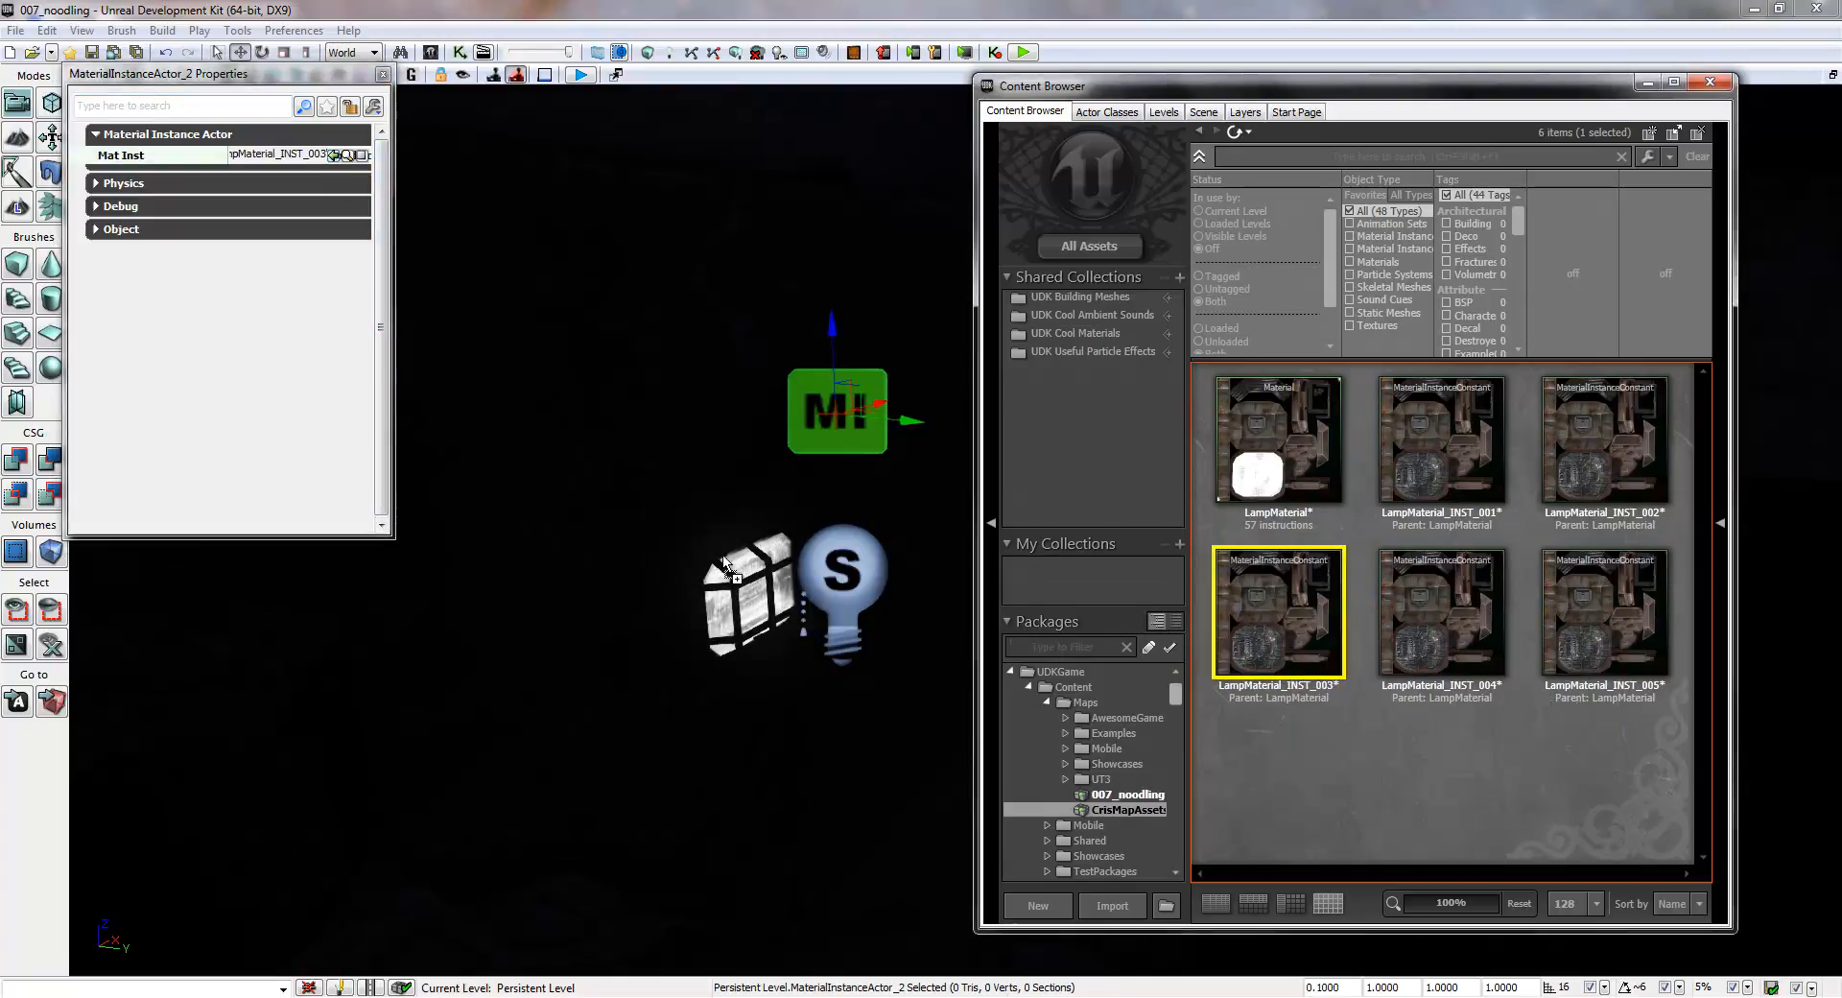
left_click(382, 74)
- Turn off Enabled for the toggleable point light at the fourth lamp, below the walkway
right_click_drag(727, 389, 1723, 338)
double_click(739, 567)
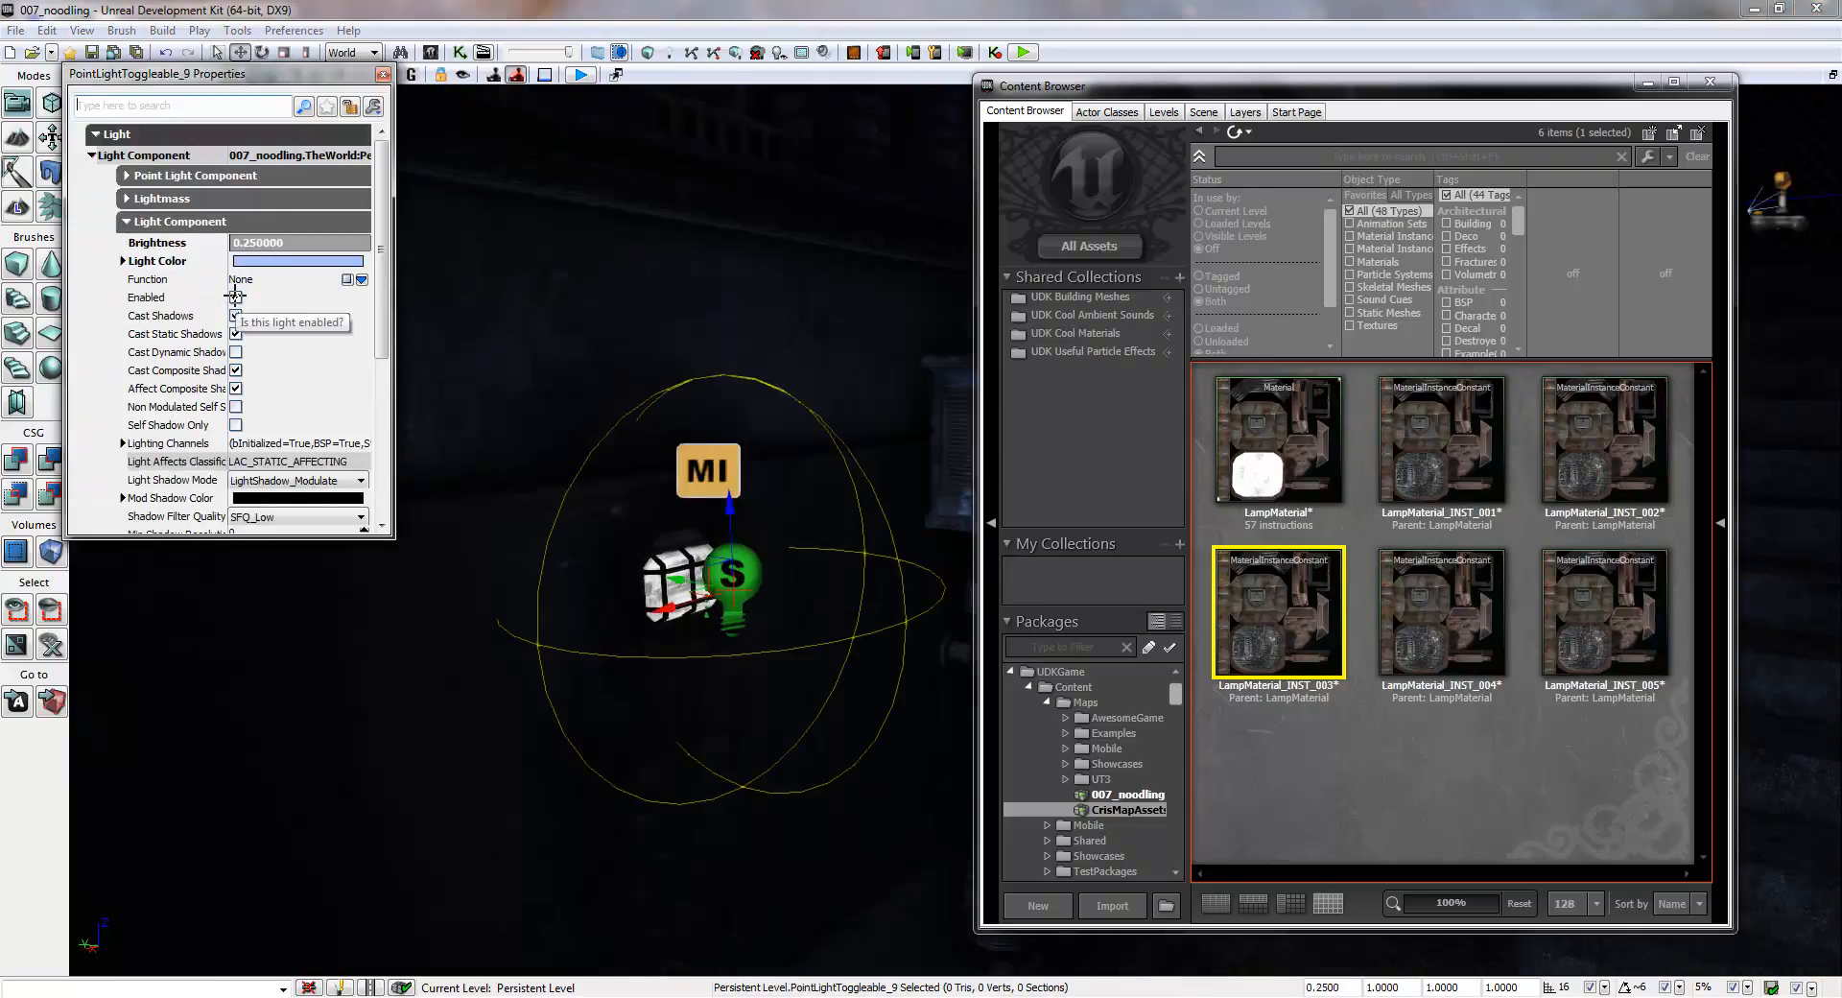
left_click(235, 298)
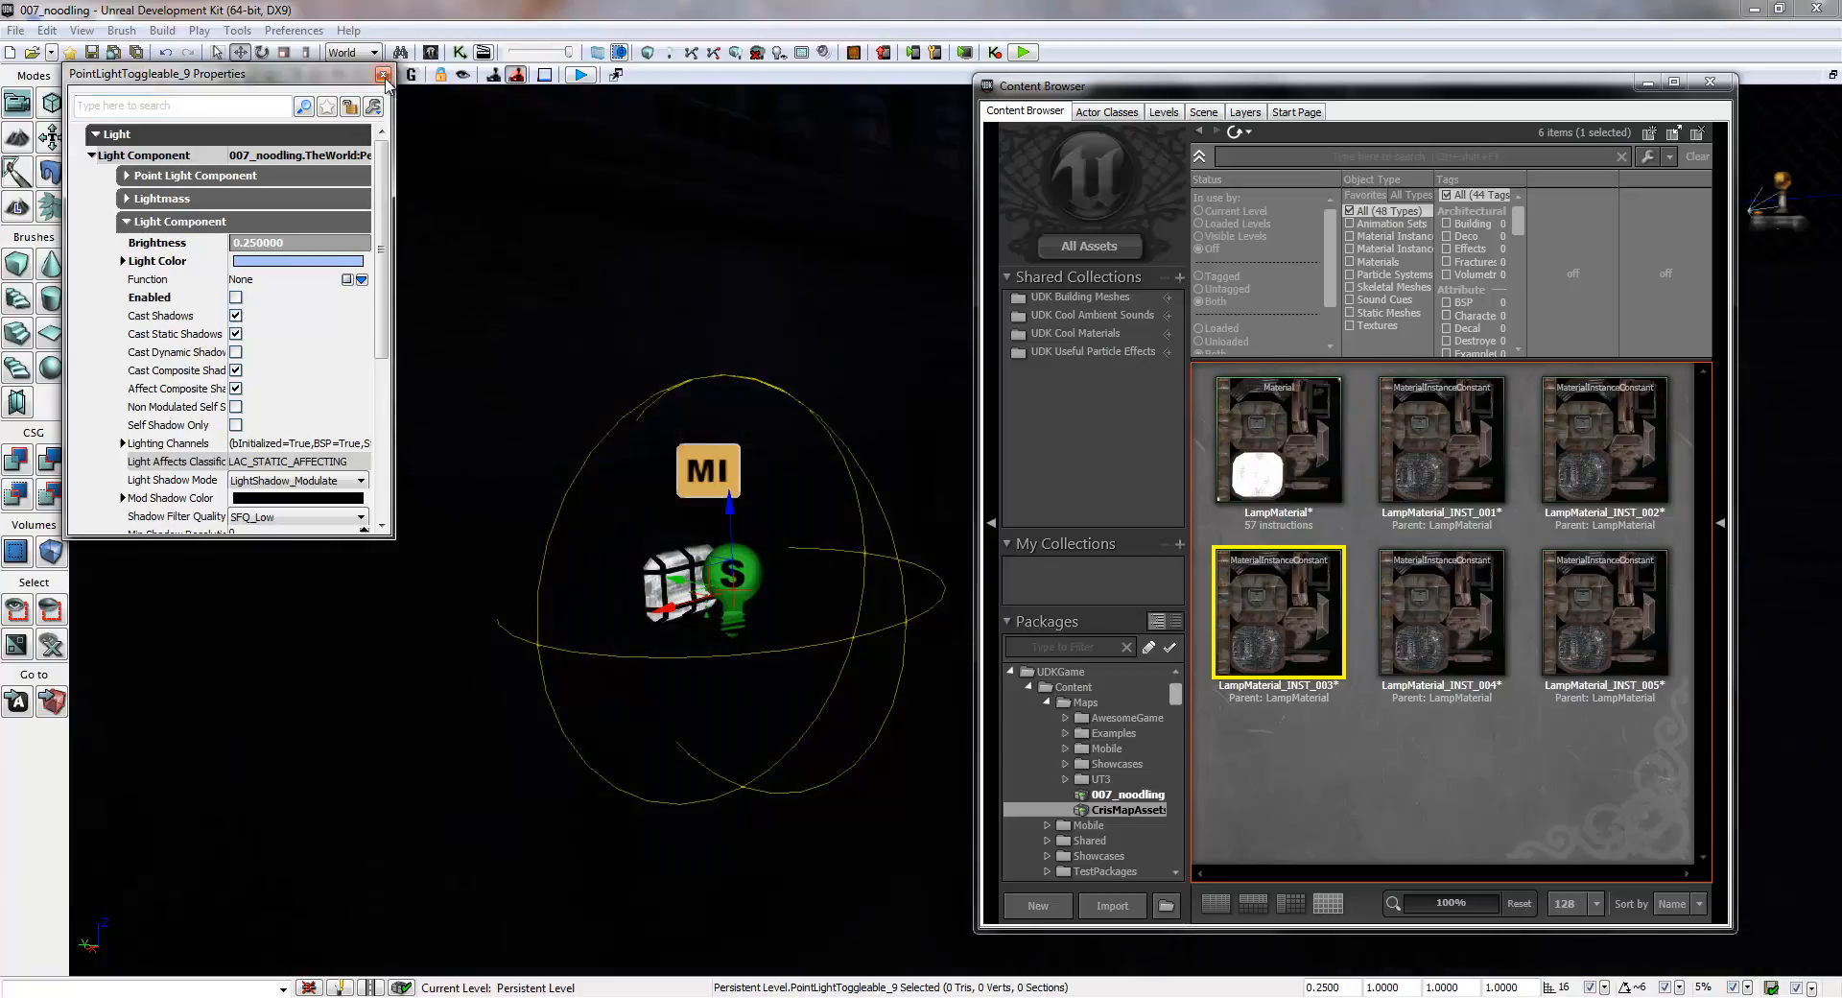
- Set Mat Inst of the fourth lamp's MaterialInstanceActor to LampMaterial_INST_004
left_click(688, 470)
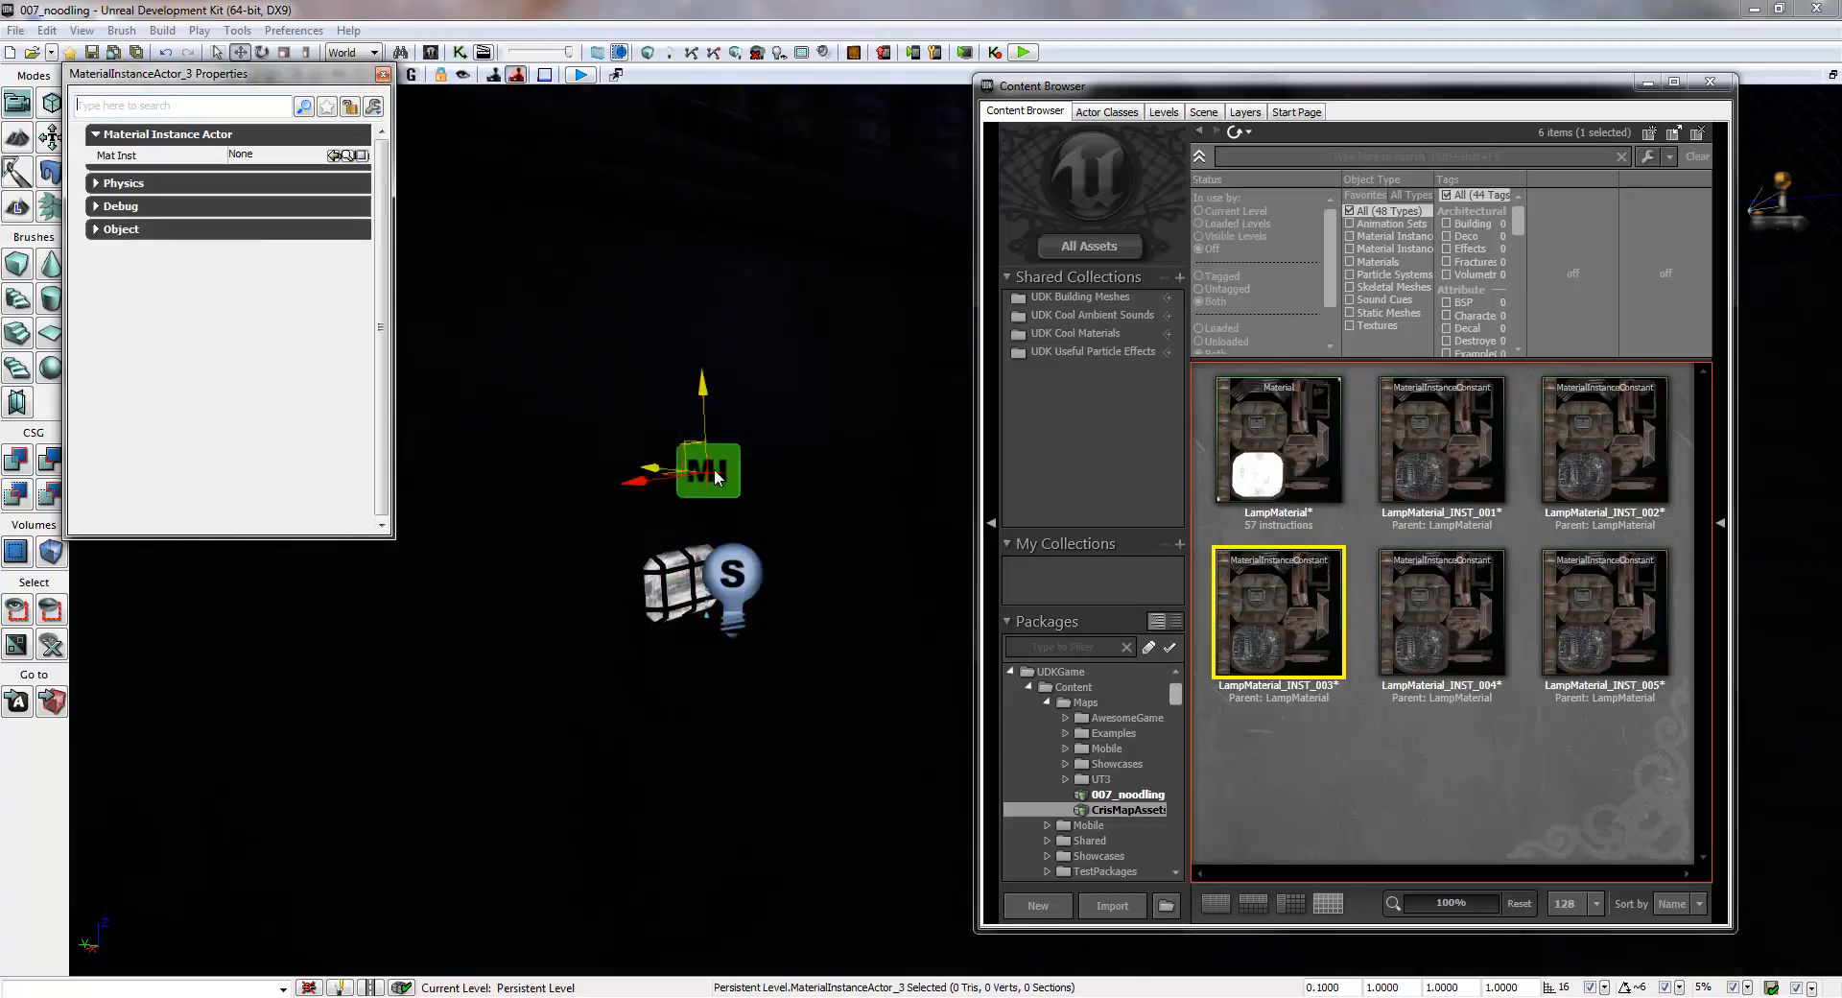
left_click(1426, 582)
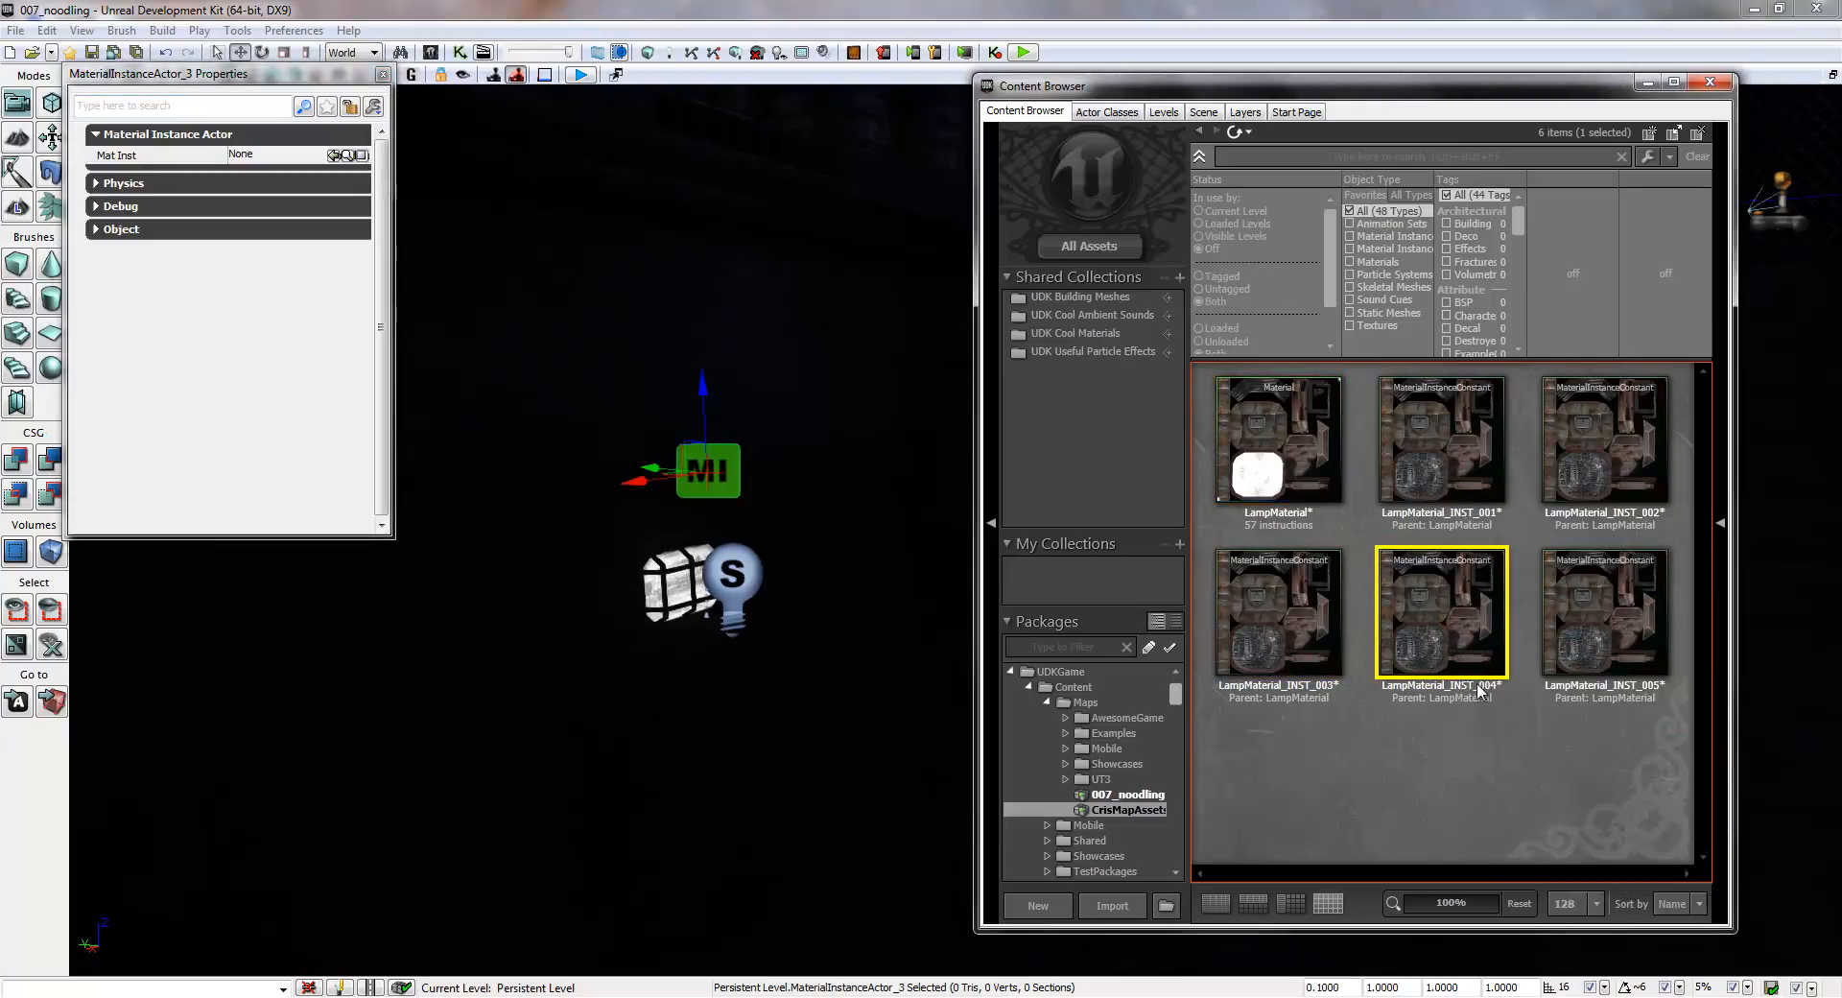
left_click(335, 154)
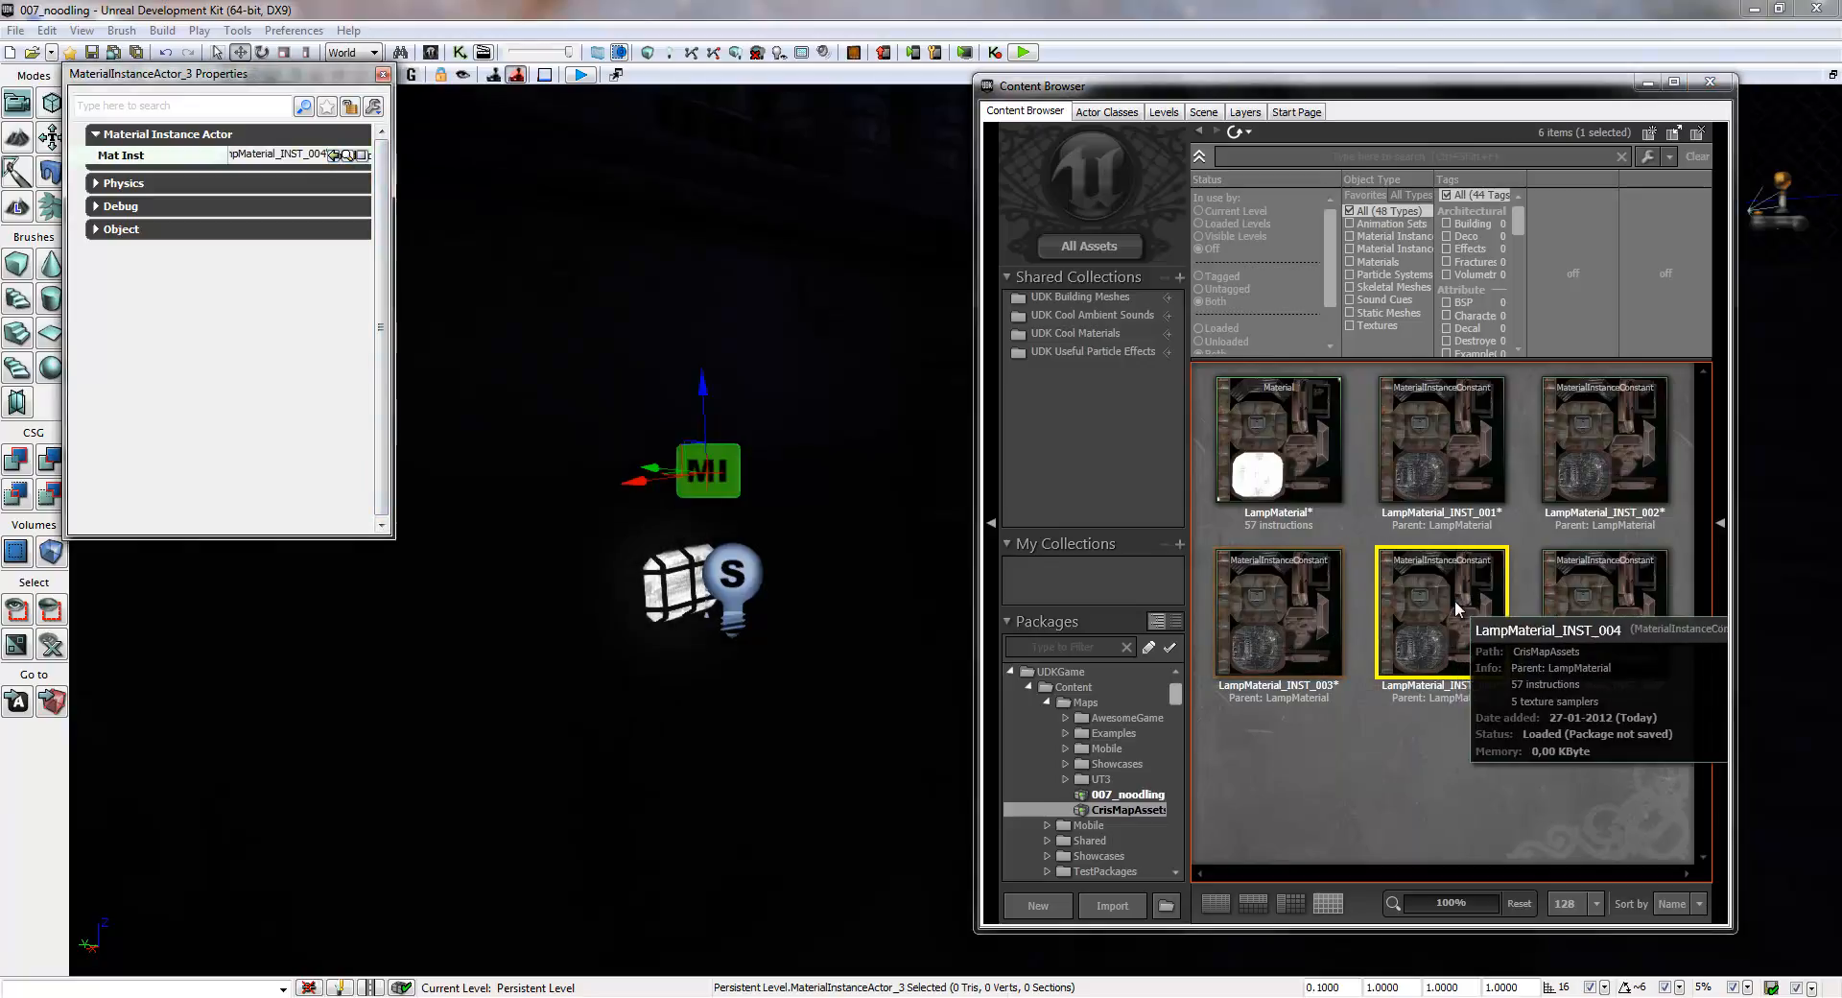
- Turn off Enabled for the toggleable point light at the fifth lamp, on the block with the large wheel
right_click_drag(656, 338, 1546, 346)
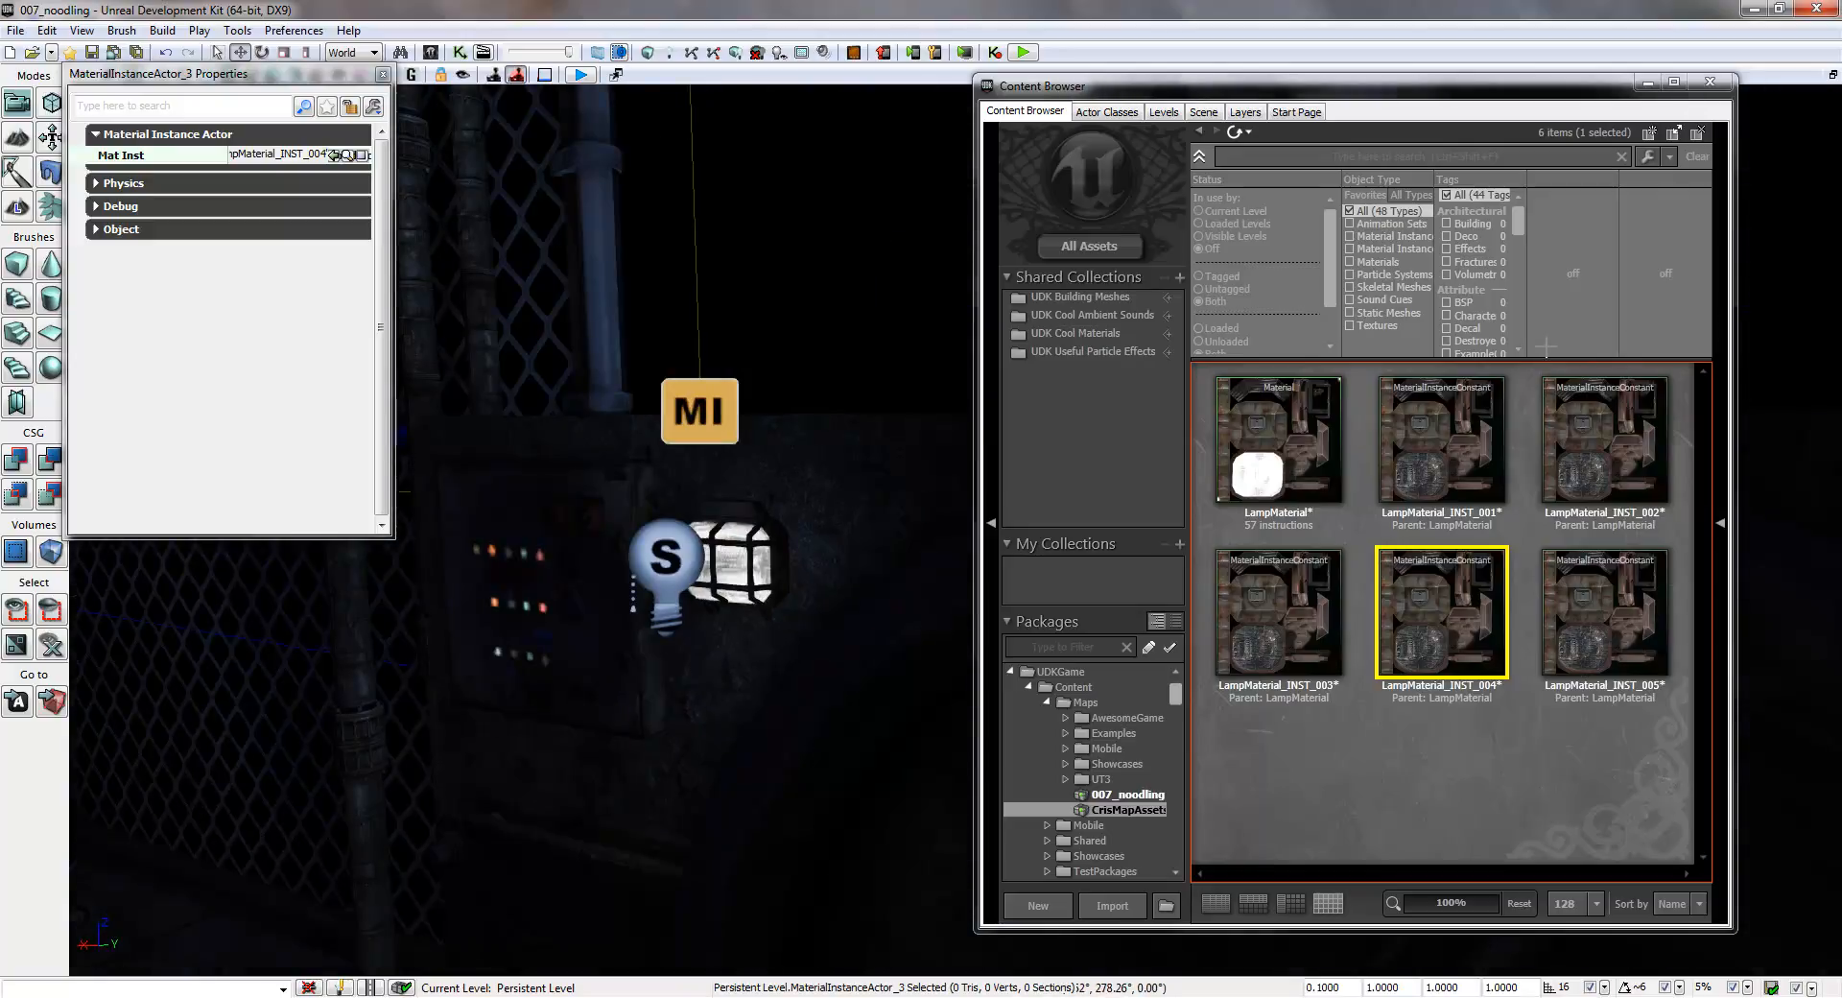
left_click(666, 550)
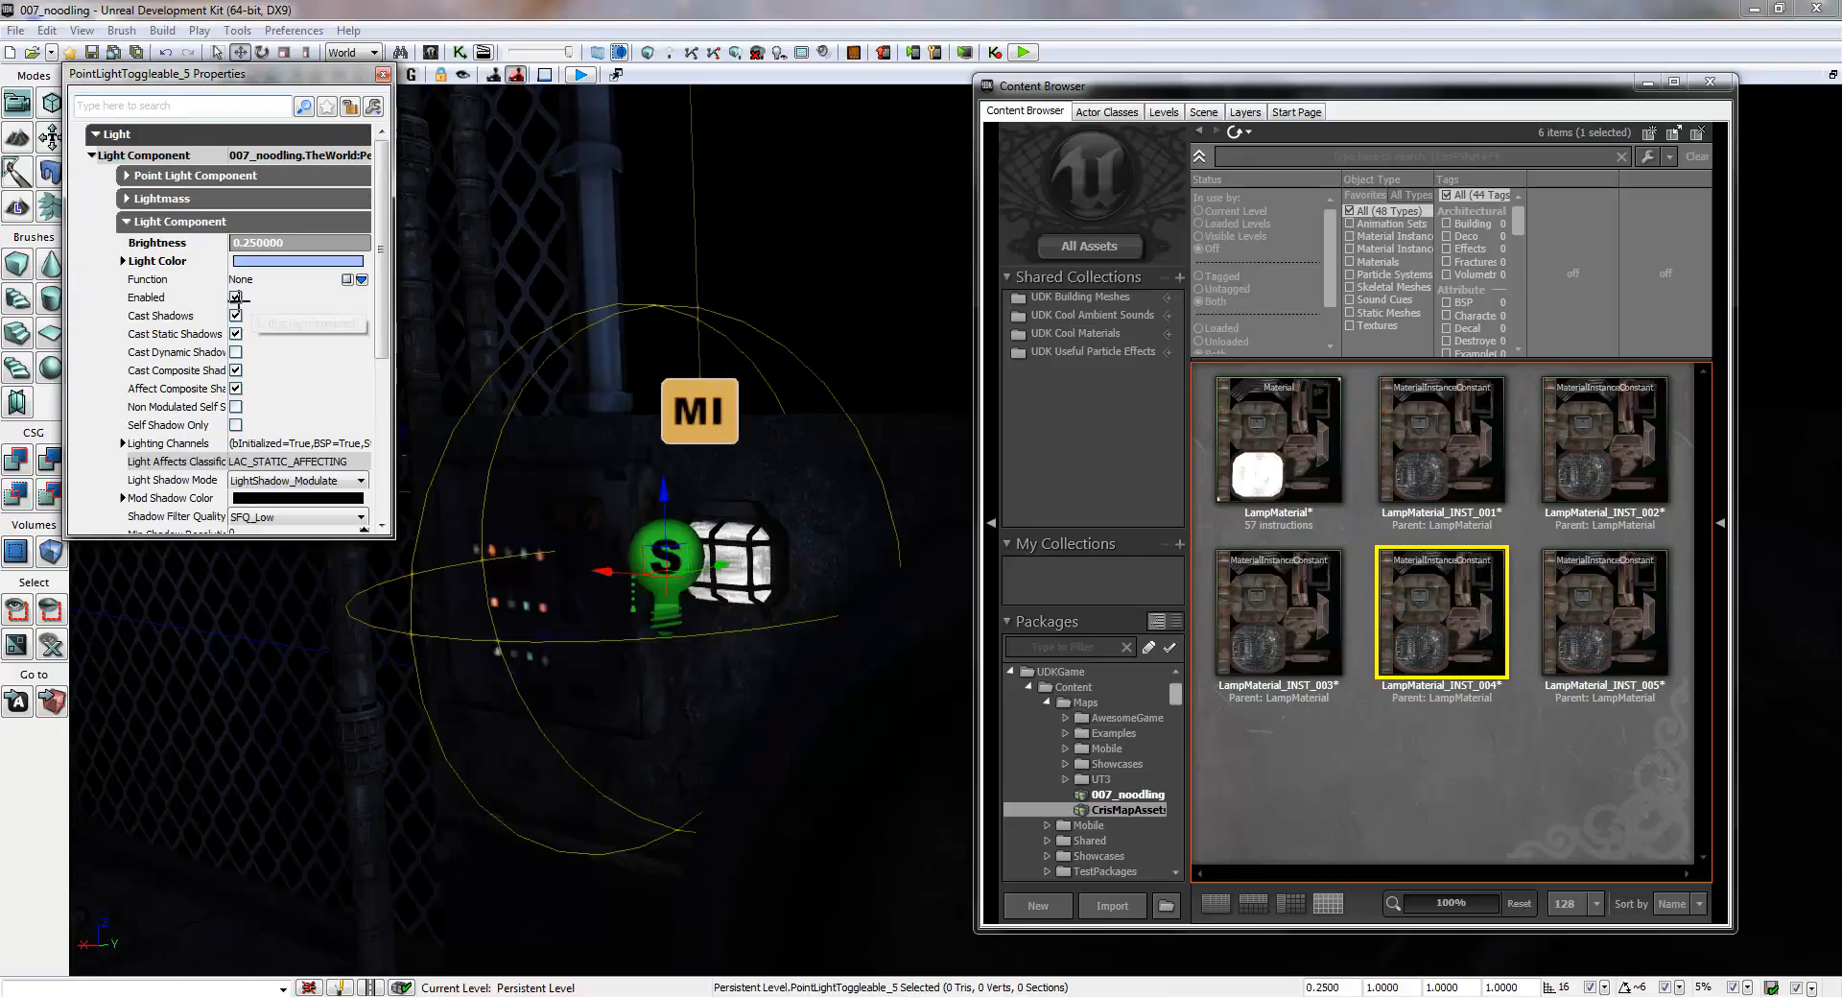
left_click(235, 297)
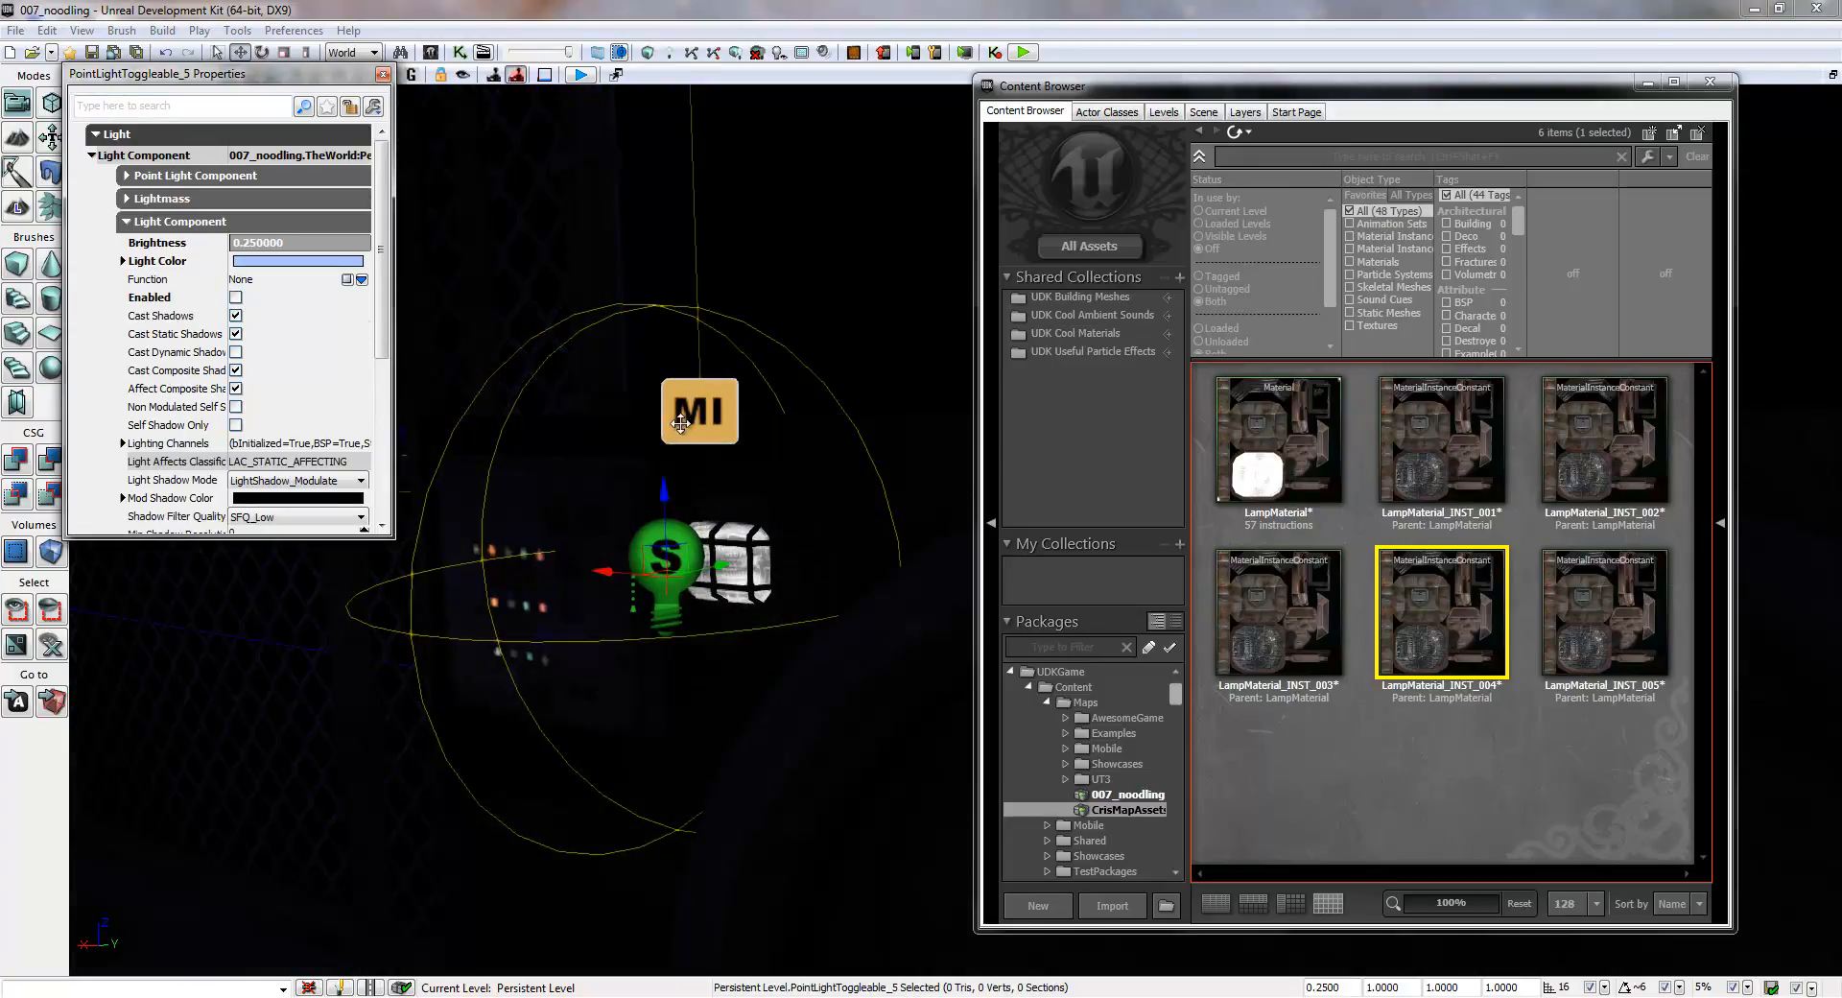
- Set Mat Inst of the fifth lamp's MaterialInstanceActor to LampMaterial_INST_005, apply that instance to the lamp mesh, and close the Content Browser
left_click(678, 425)
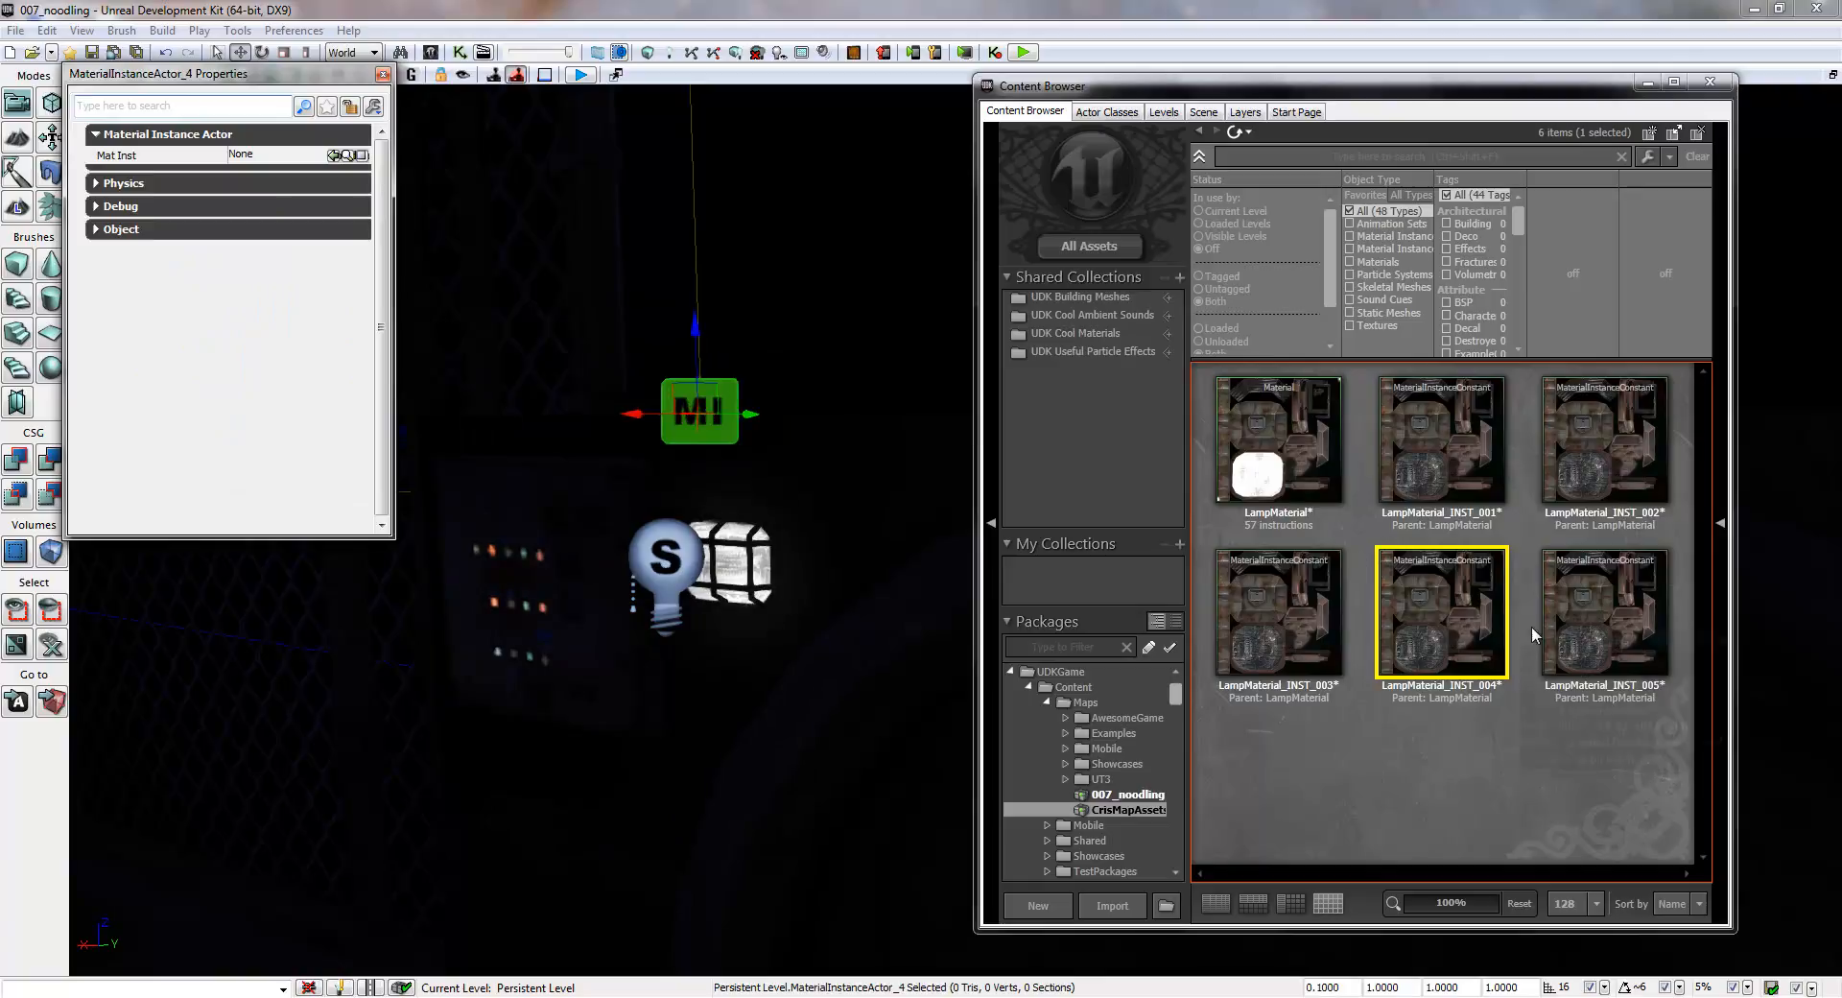
left_click(1597, 601)
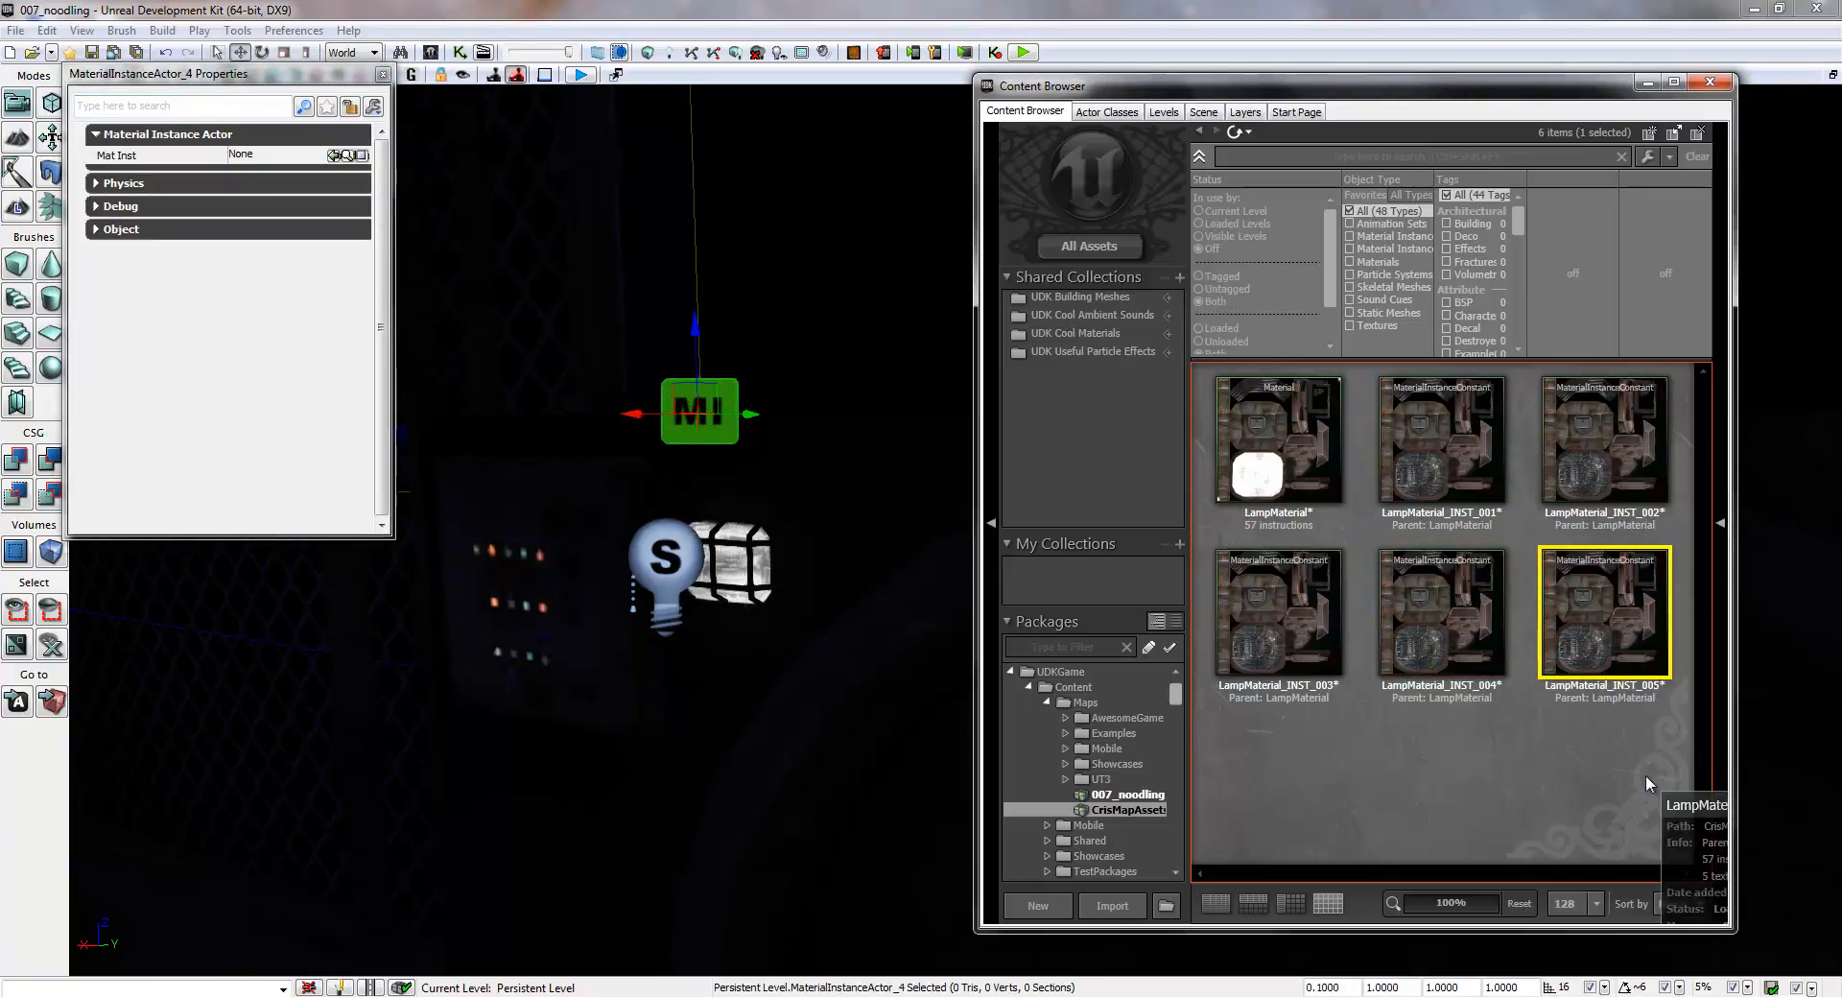
left_click(335, 156)
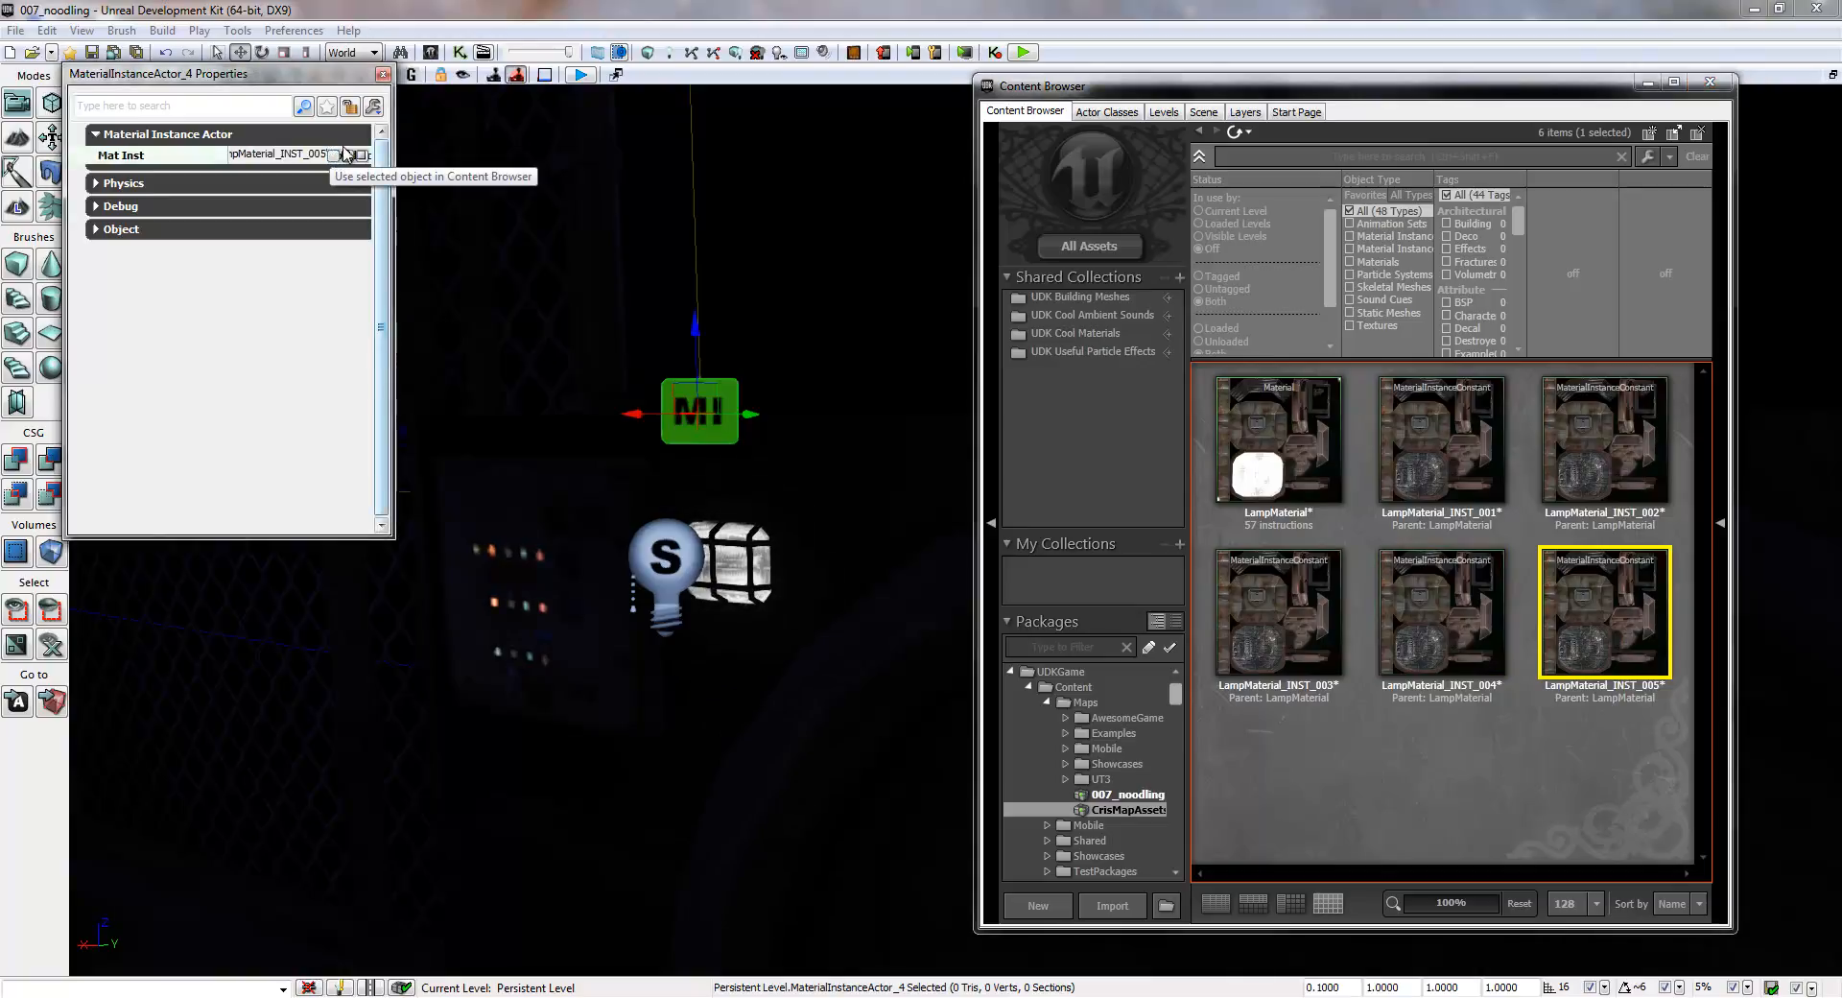
left_click(1612, 619)
left_click(741, 552)
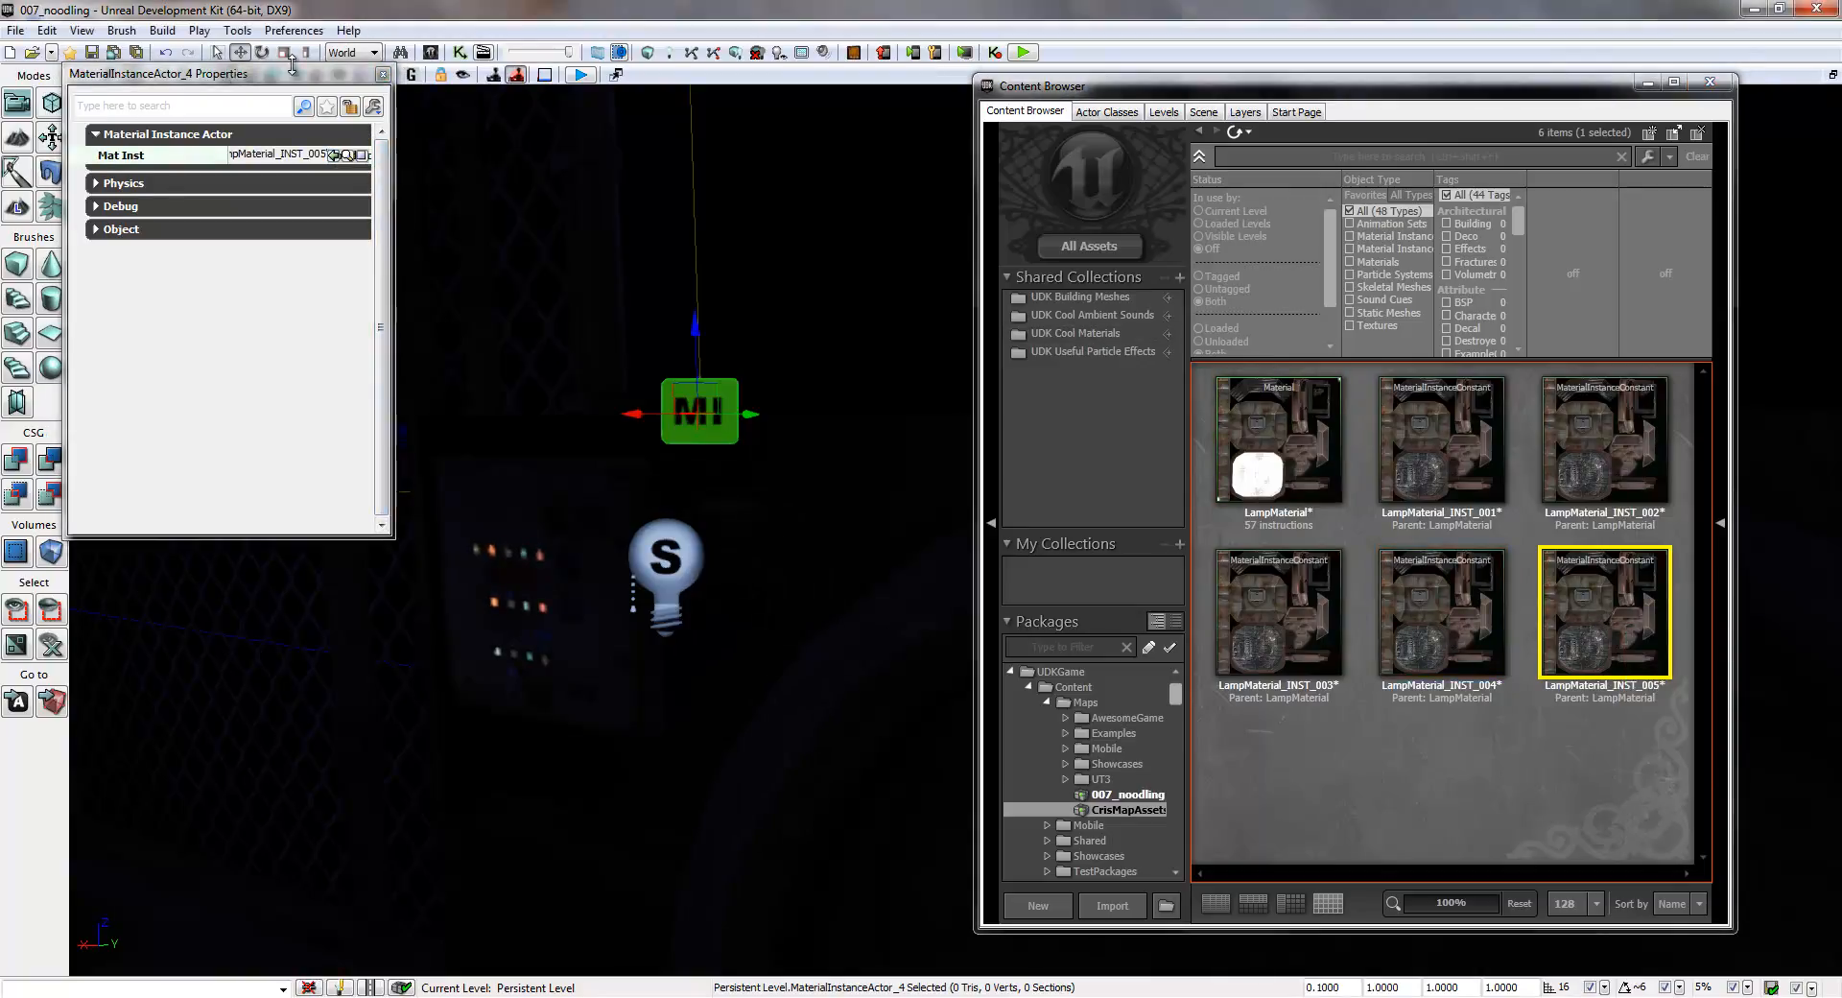
left_click(381, 74)
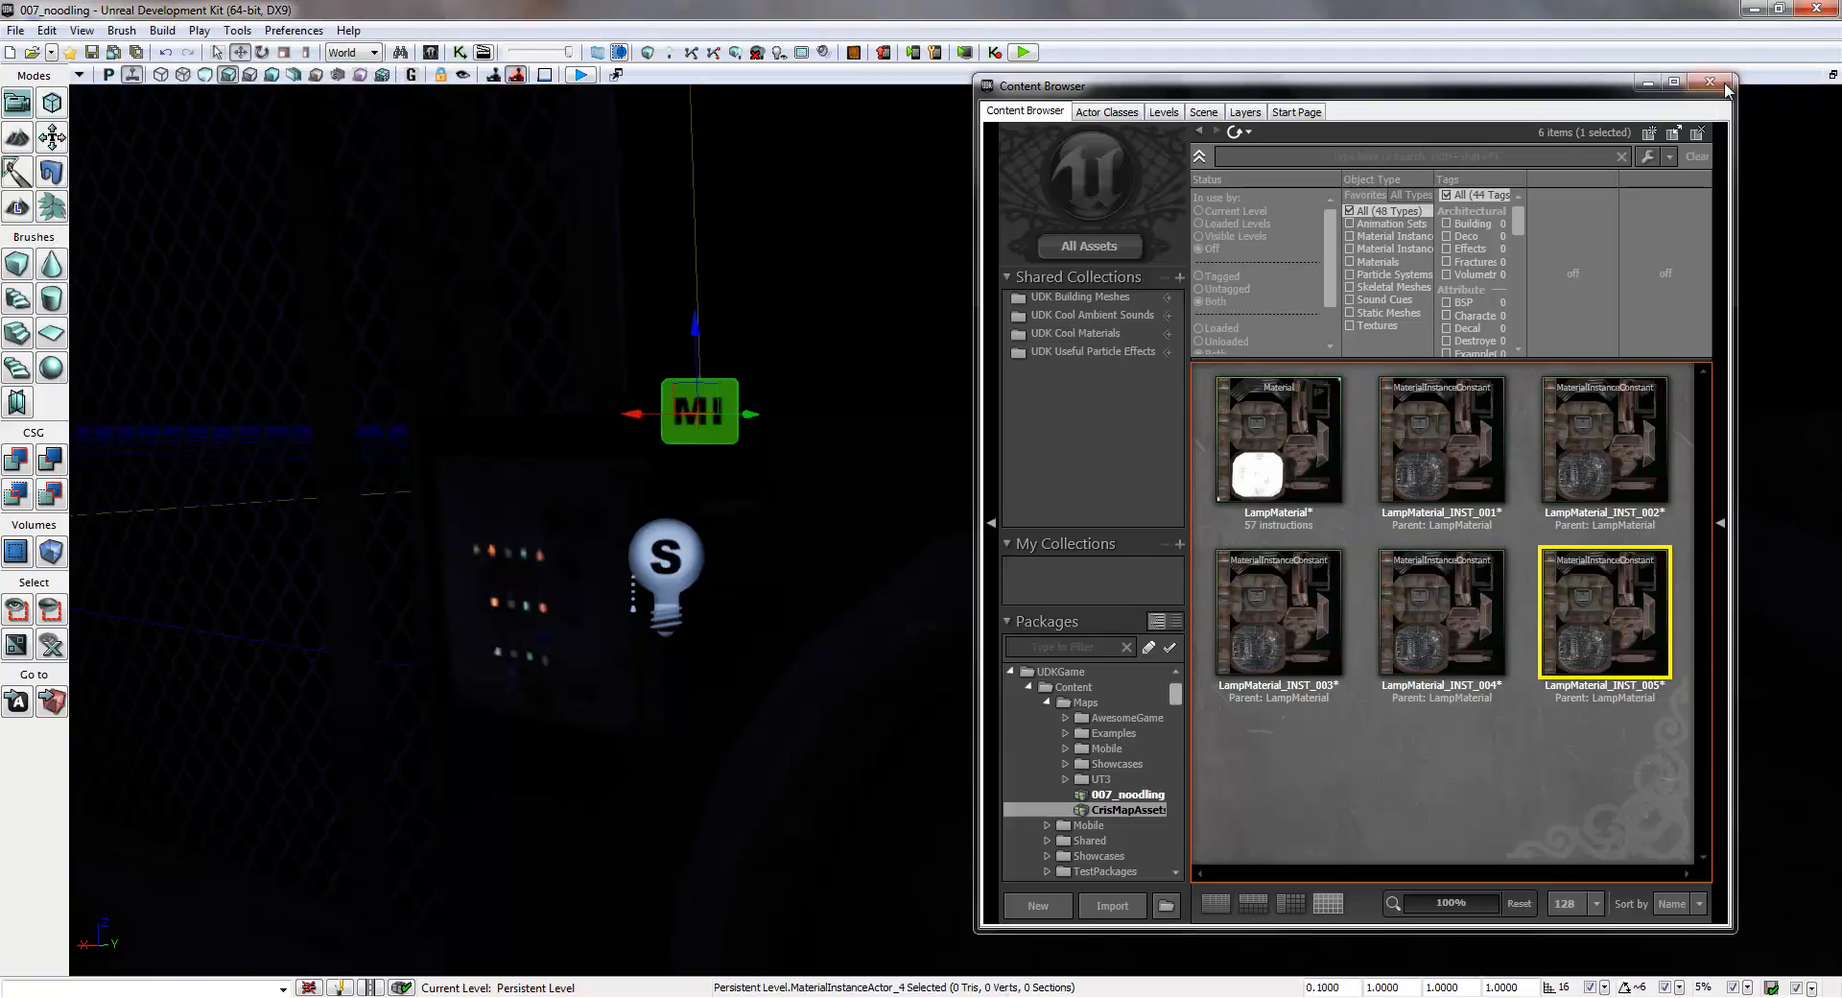
left_click(1714, 85)
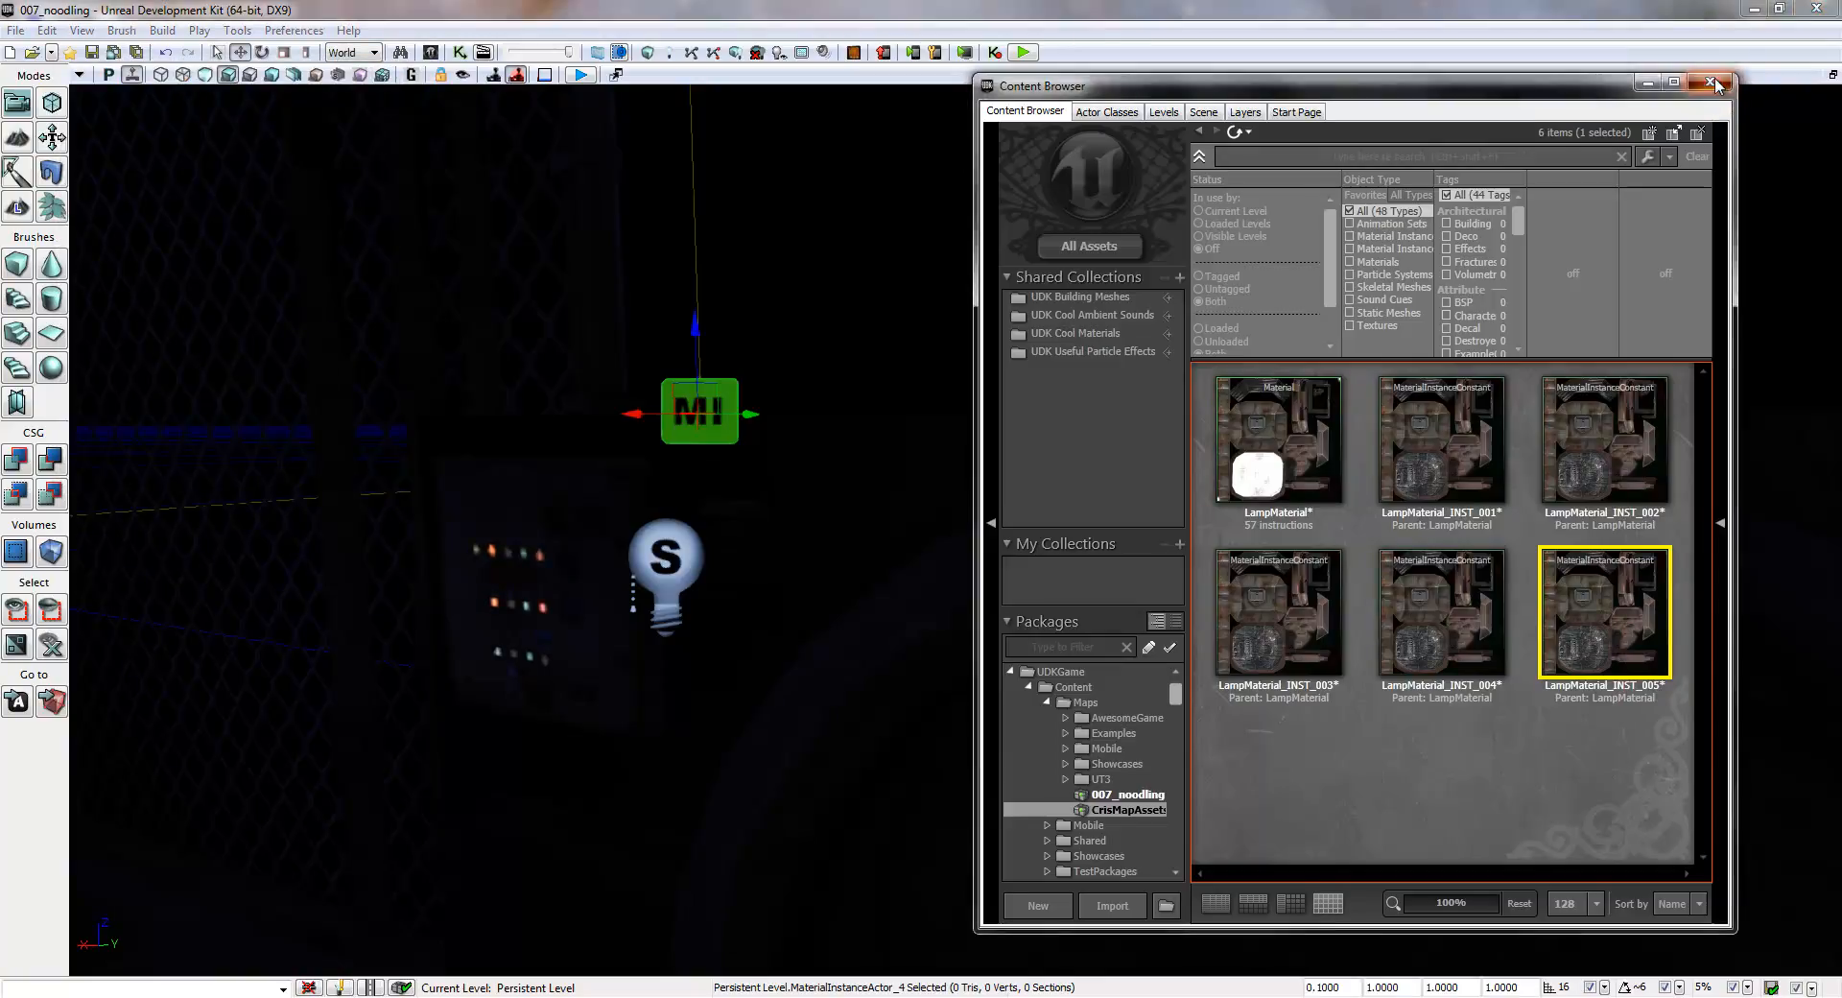
- Switch the perspective viewport to Unlit shading, comparing the lamps across the level with the Lit view
left_click_drag(1027, 407, 388, 594)
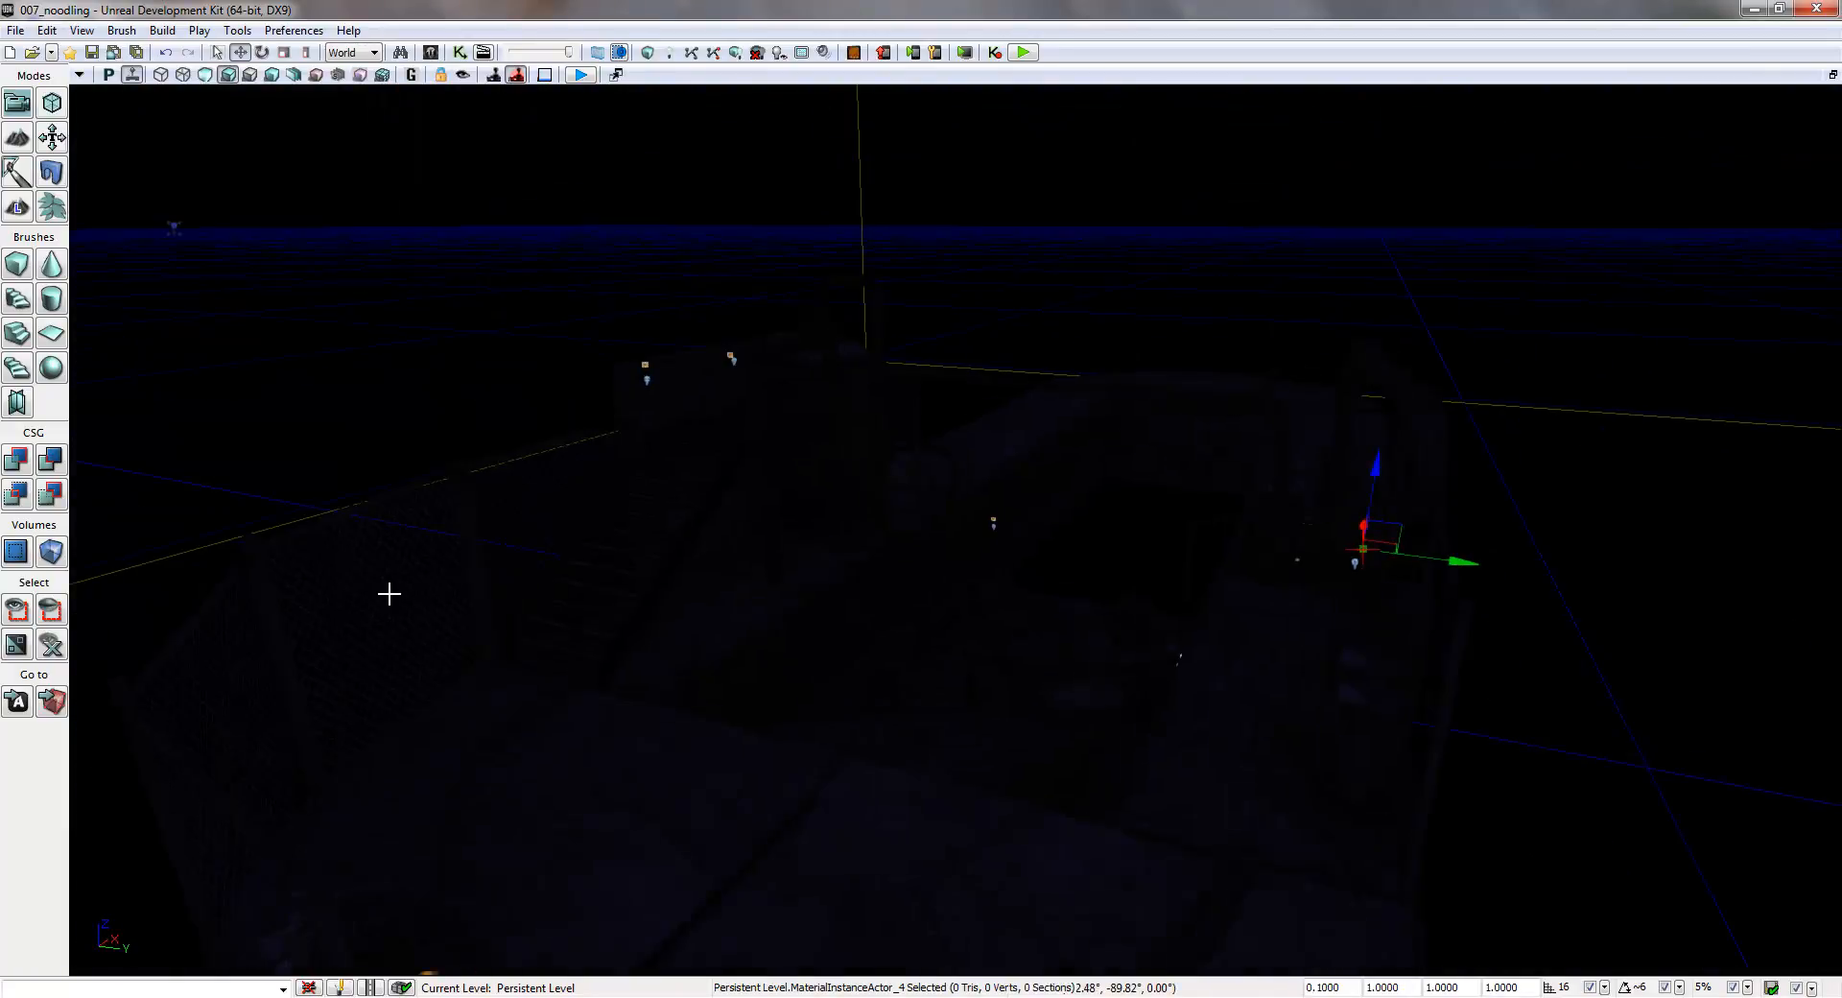
right_click_drag(934, 499, 920, 491)
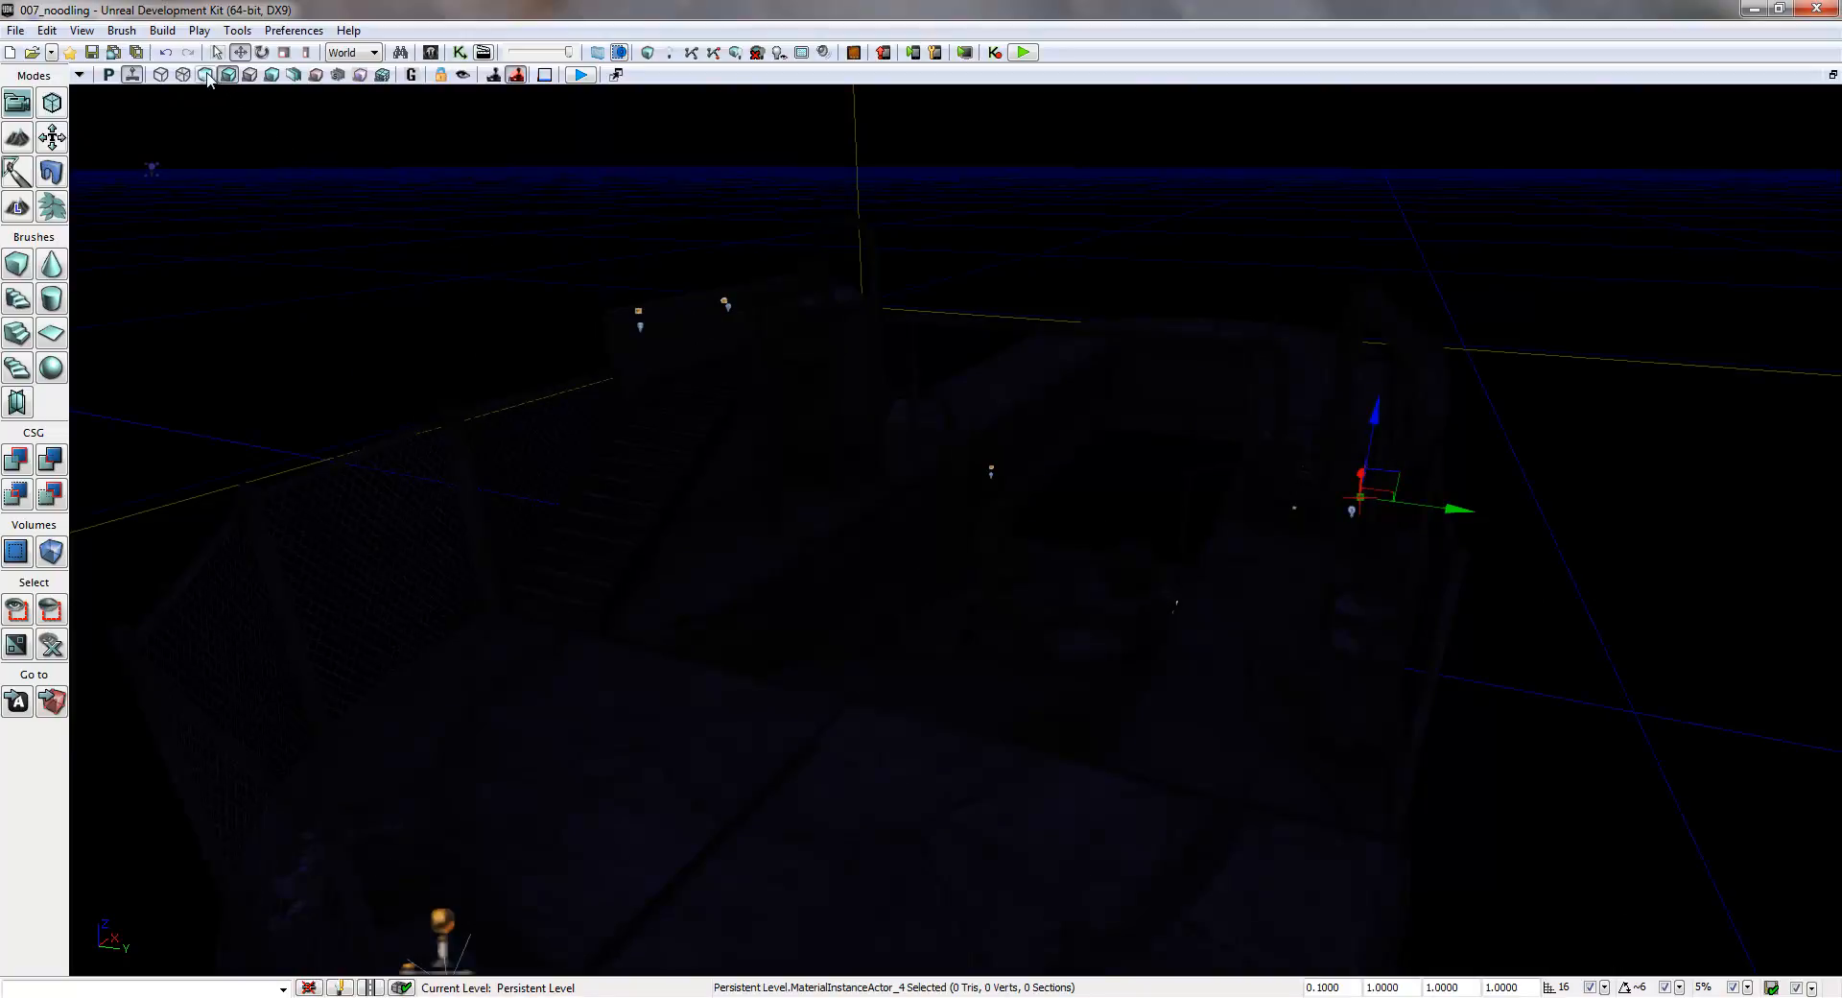
left_click(206, 75)
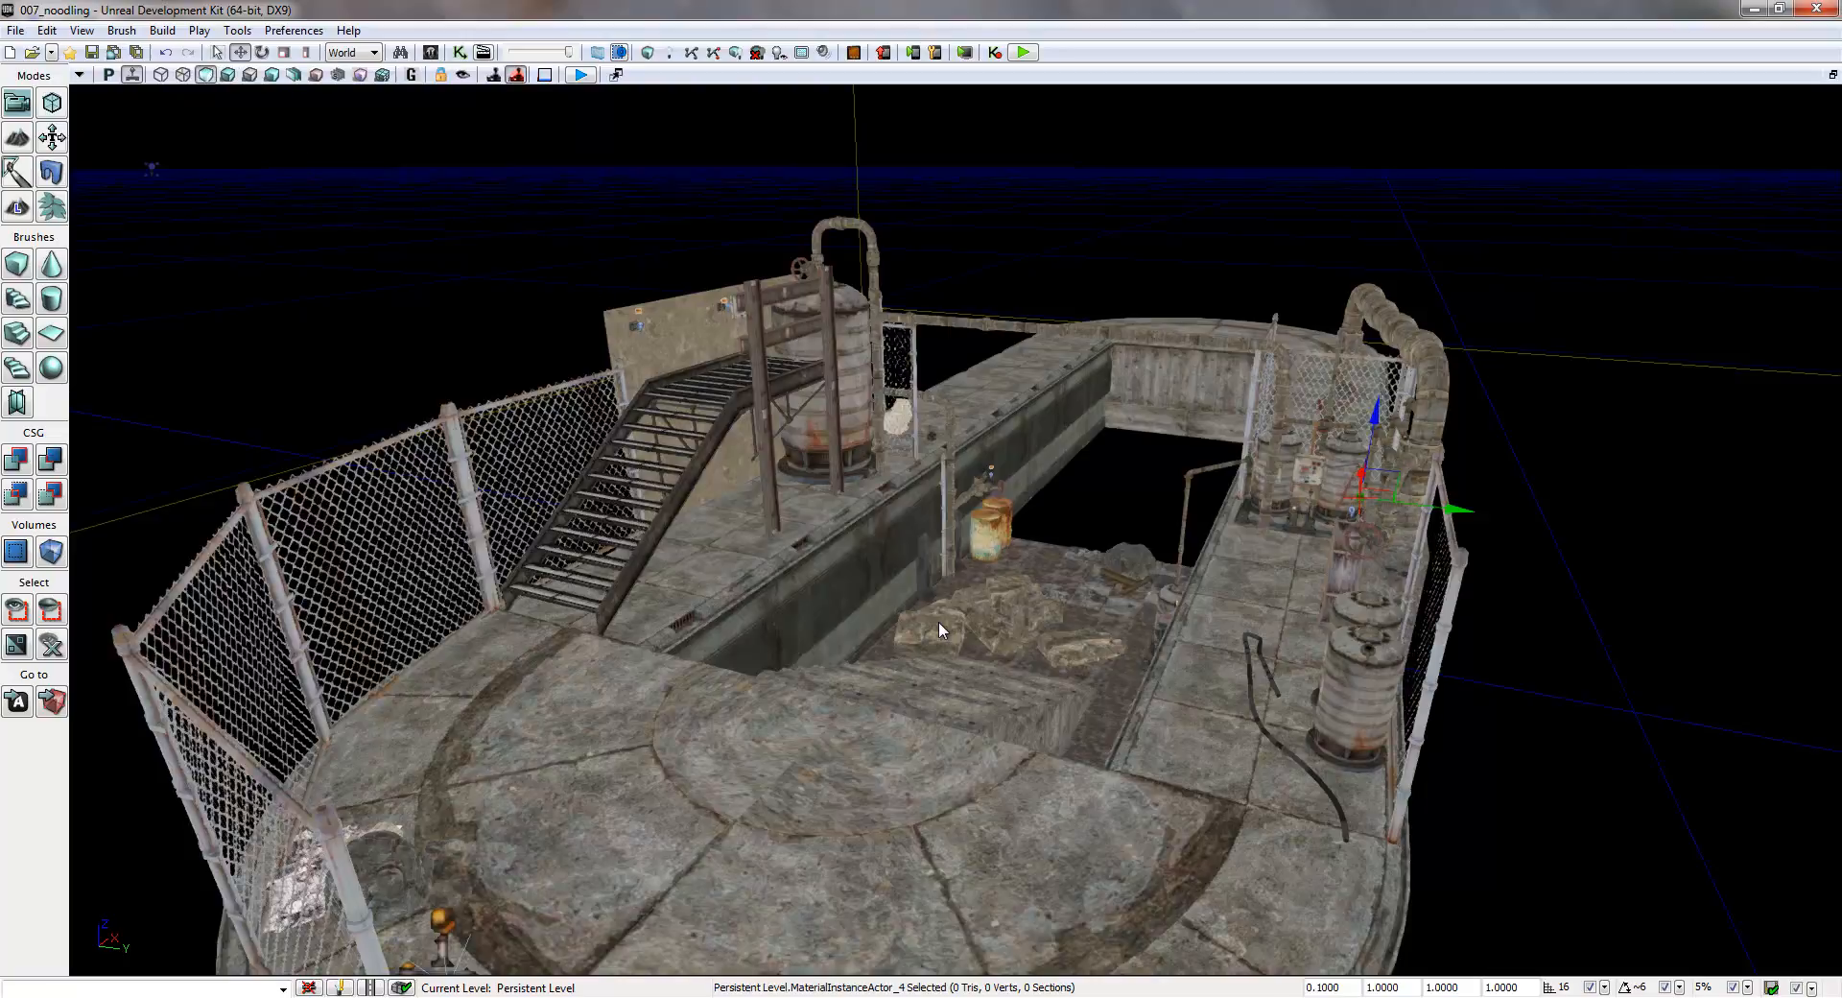
left_click_drag(1007, 566, 1079, 558)
mouse_move(1119, 543)
right_mouse_down()
mouse_move(1091, 485)
mouse_move(1130, 539)
right_mouse_up()
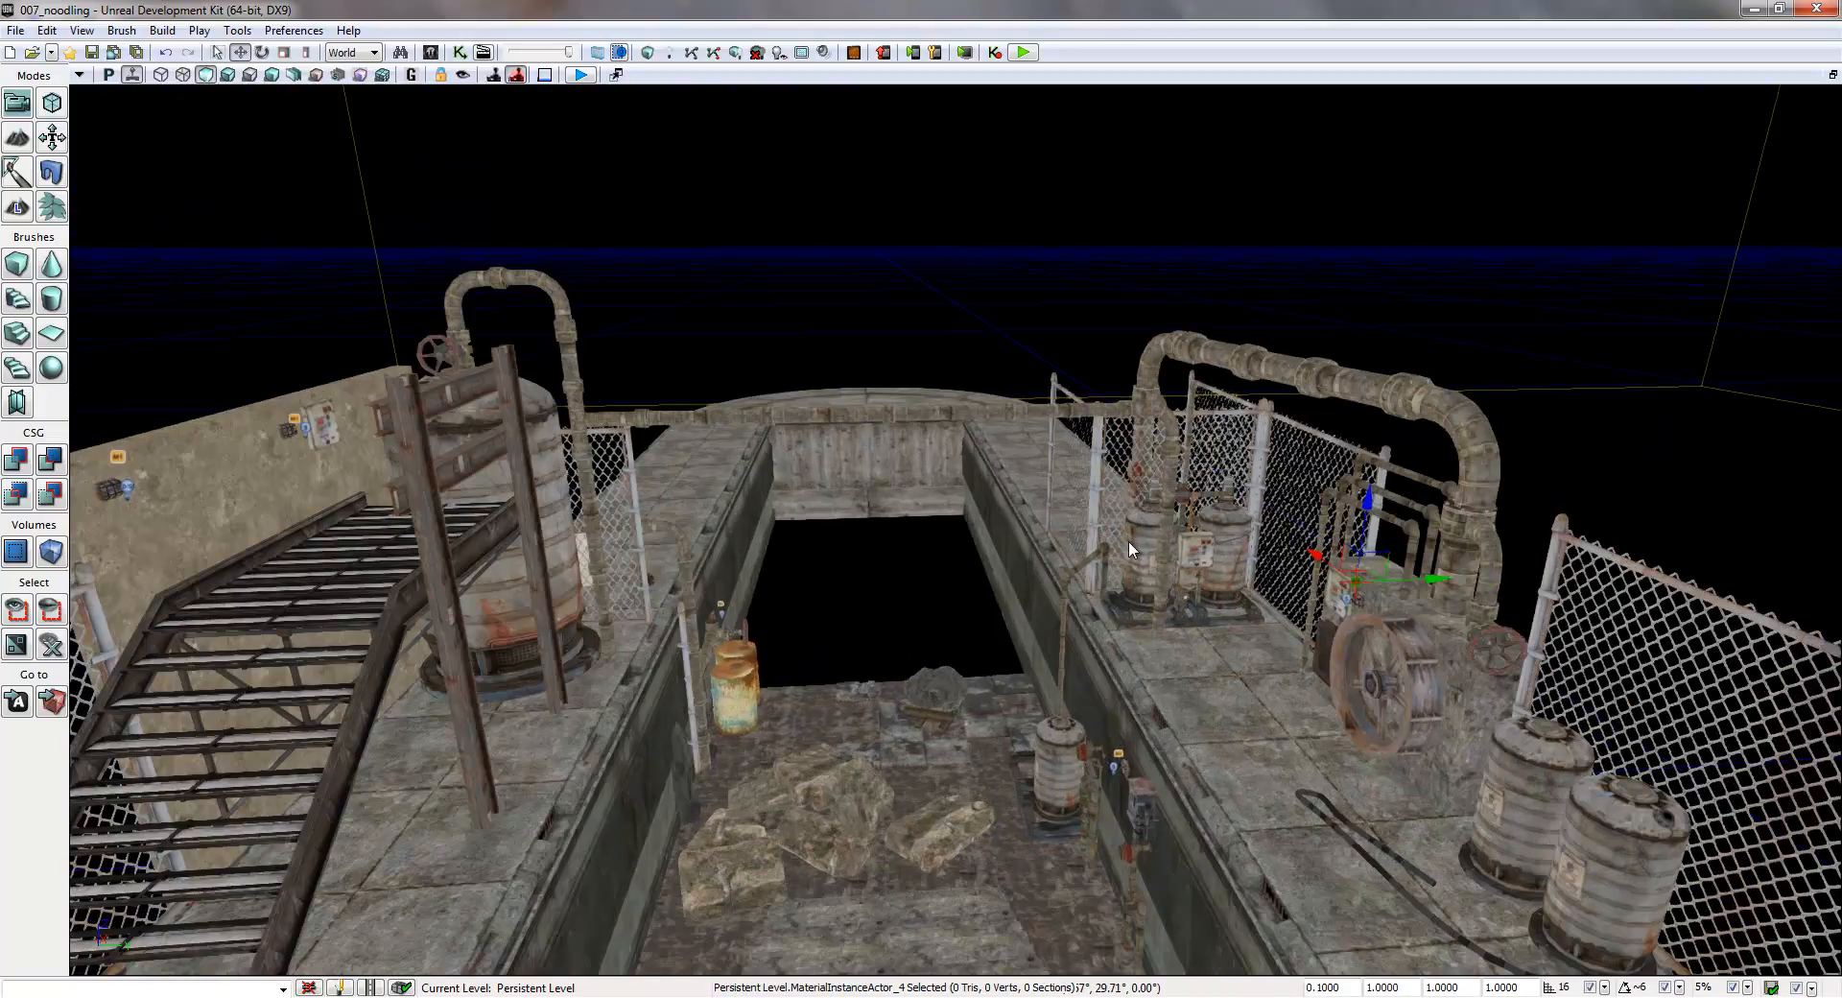
left_click_drag(1130, 539, 1136, 518)
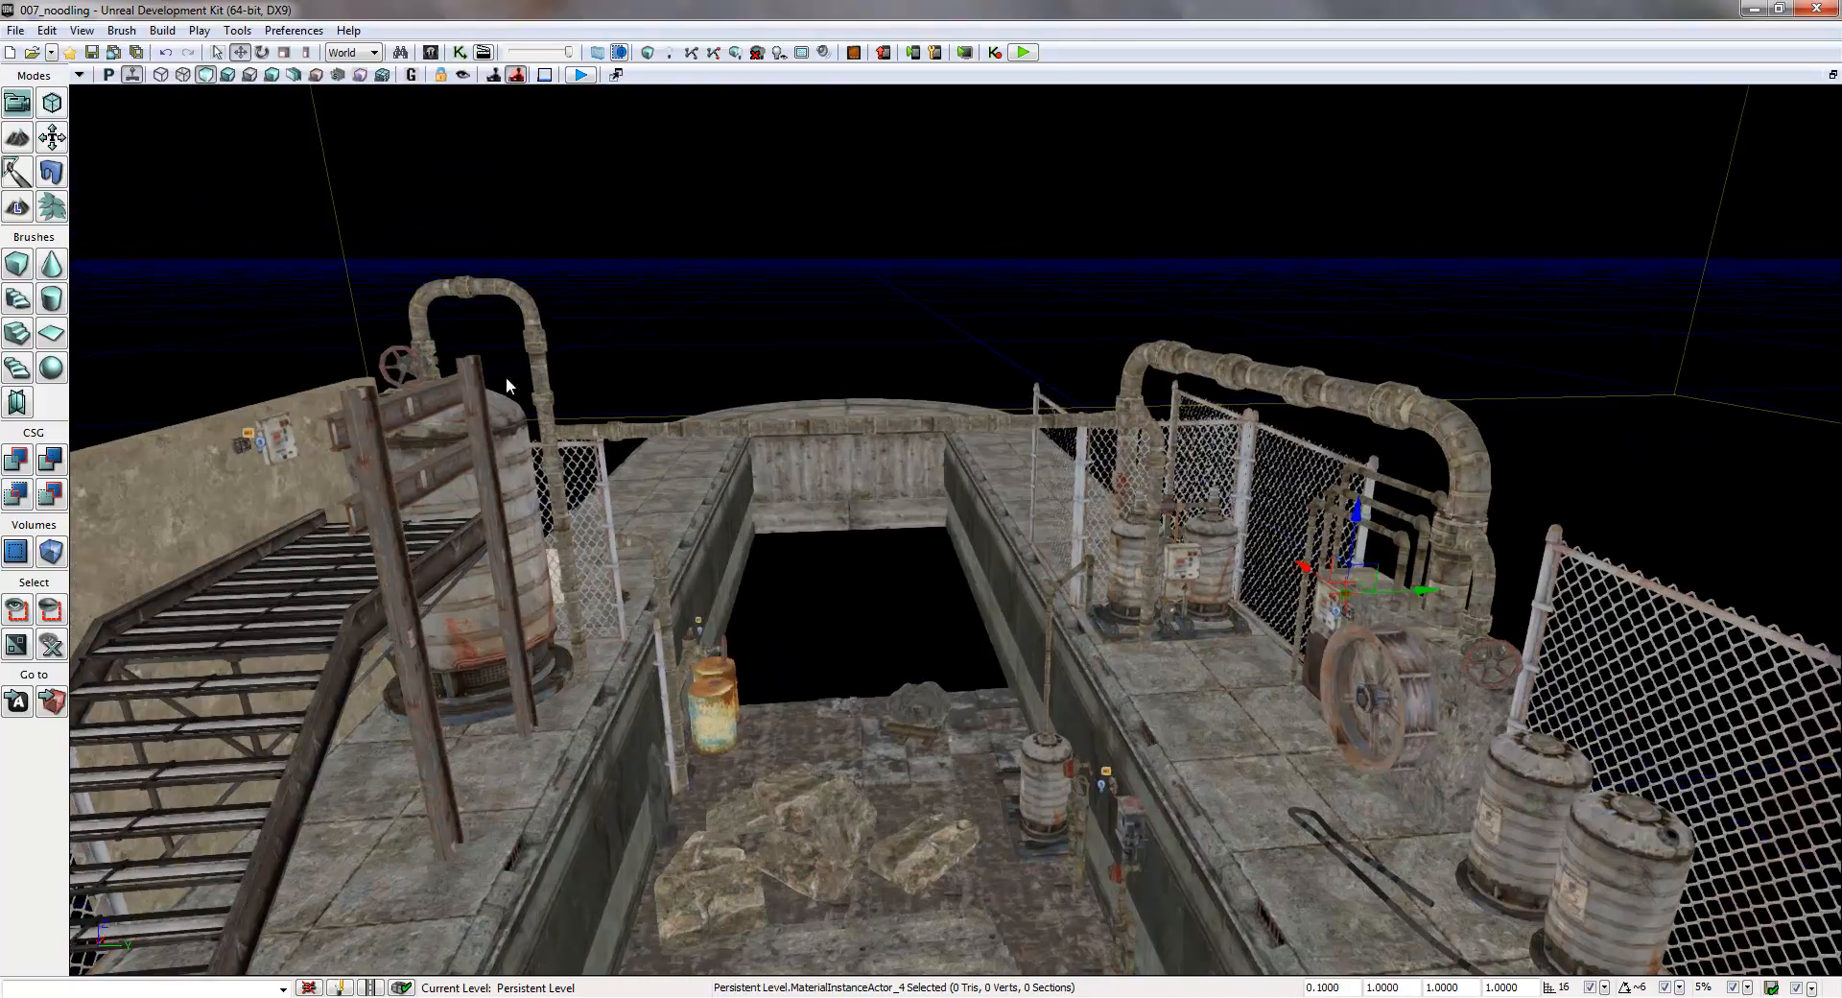
left_click(227, 75)
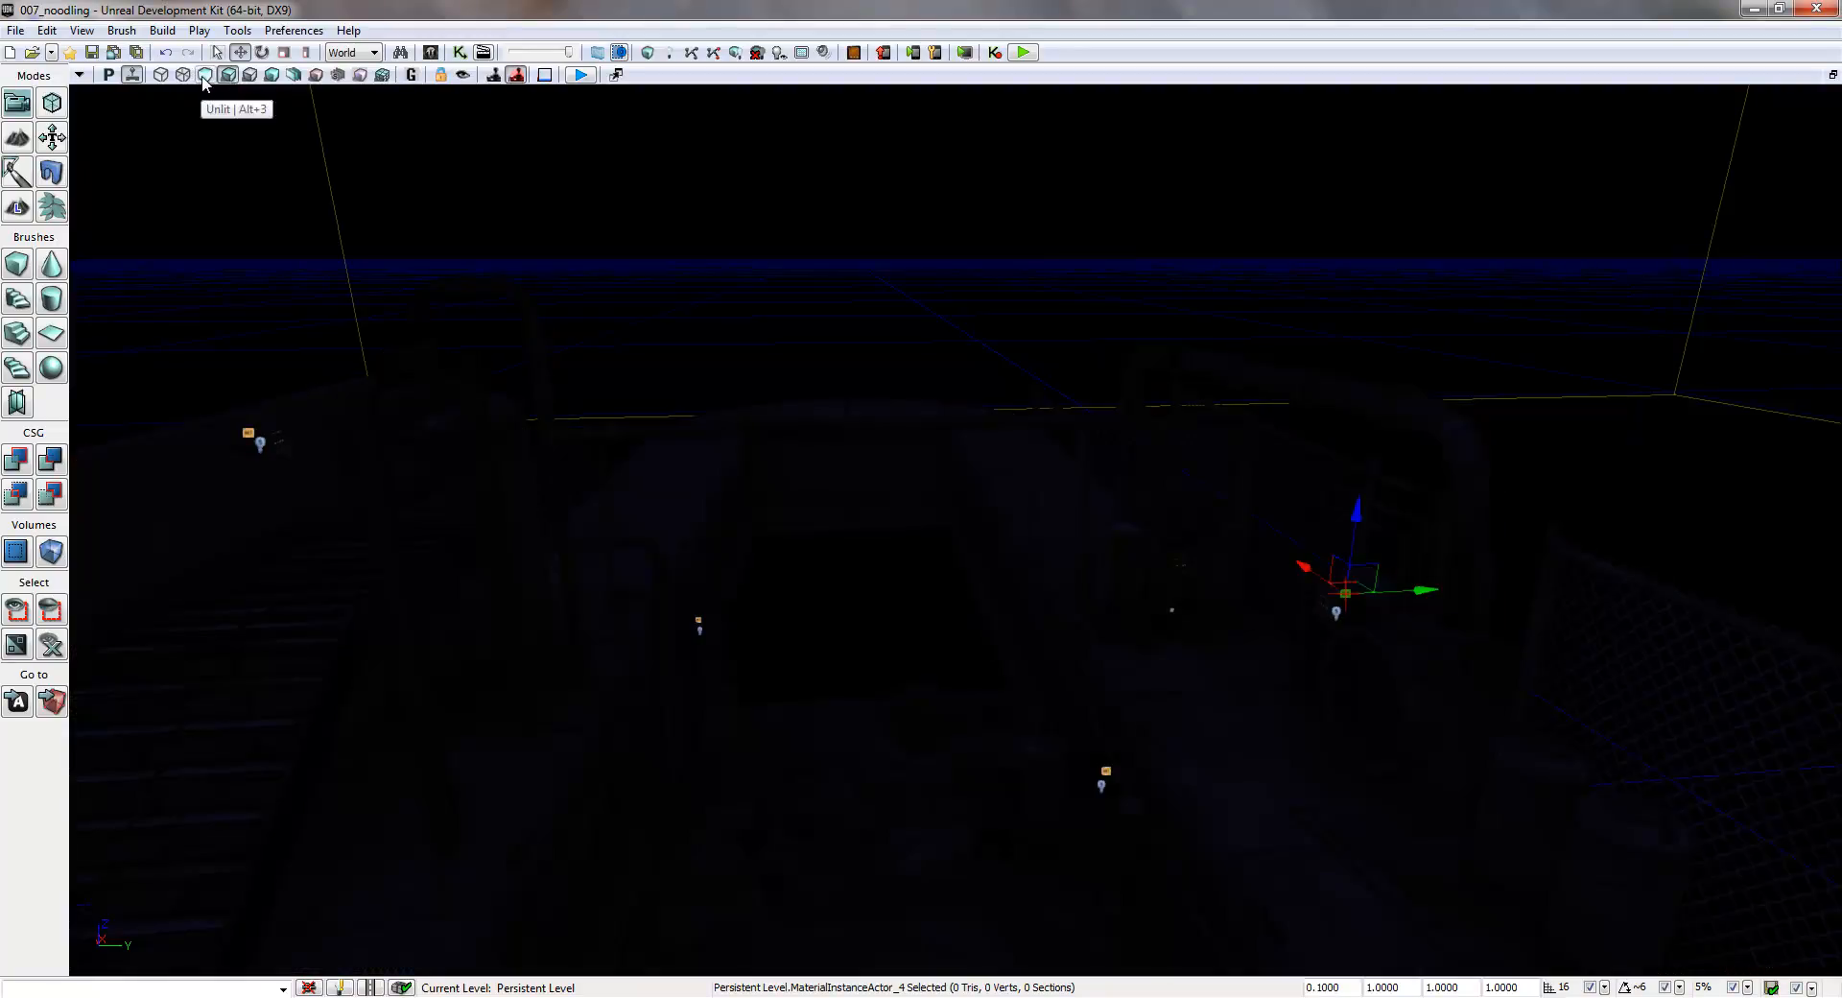
left_click(204, 75)
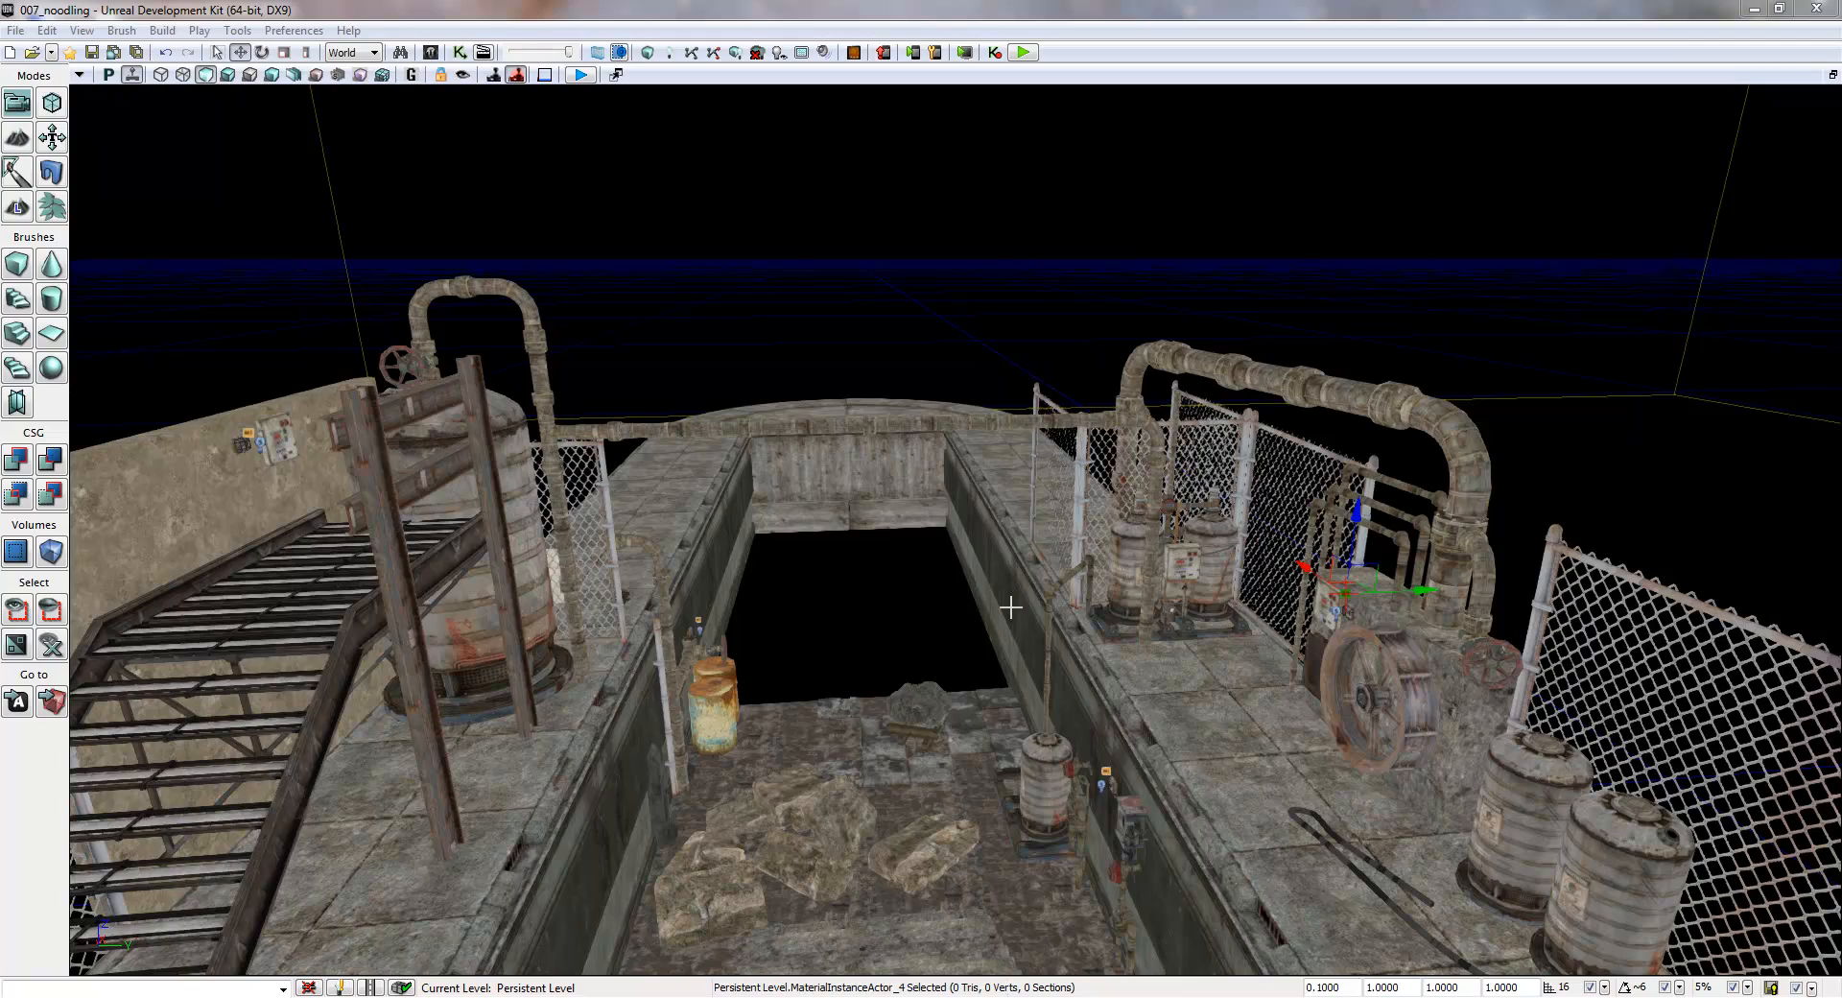
- Open UnrealKismet for the level with the wall lamp beside the metal stairs in close view and its window clear of that lamp
mouse_move(904, 598)
right_mouse_down()
mouse_move(676, 598)
mouse_move(1136, 620)
mouse_move(827, 597)
mouse_move(794, 543)
mouse_move(713, 646)
mouse_move(681, 606)
mouse_move(602, 578)
mouse_move(620, 592)
mouse_move(623, 554)
mouse_move(1201, 607)
mouse_move(1399, 569)
mouse_move(902, 606)
mouse_move(719, 580)
mouse_move(637, 508)
mouse_move(611, 457)
mouse_move(636, 583)
mouse_move(745, 572)
mouse_move(777, 544)
mouse_move(759, 495)
mouse_move(717, 556)
mouse_move(764, 599)
mouse_move(895, 607)
right_mouse_up()
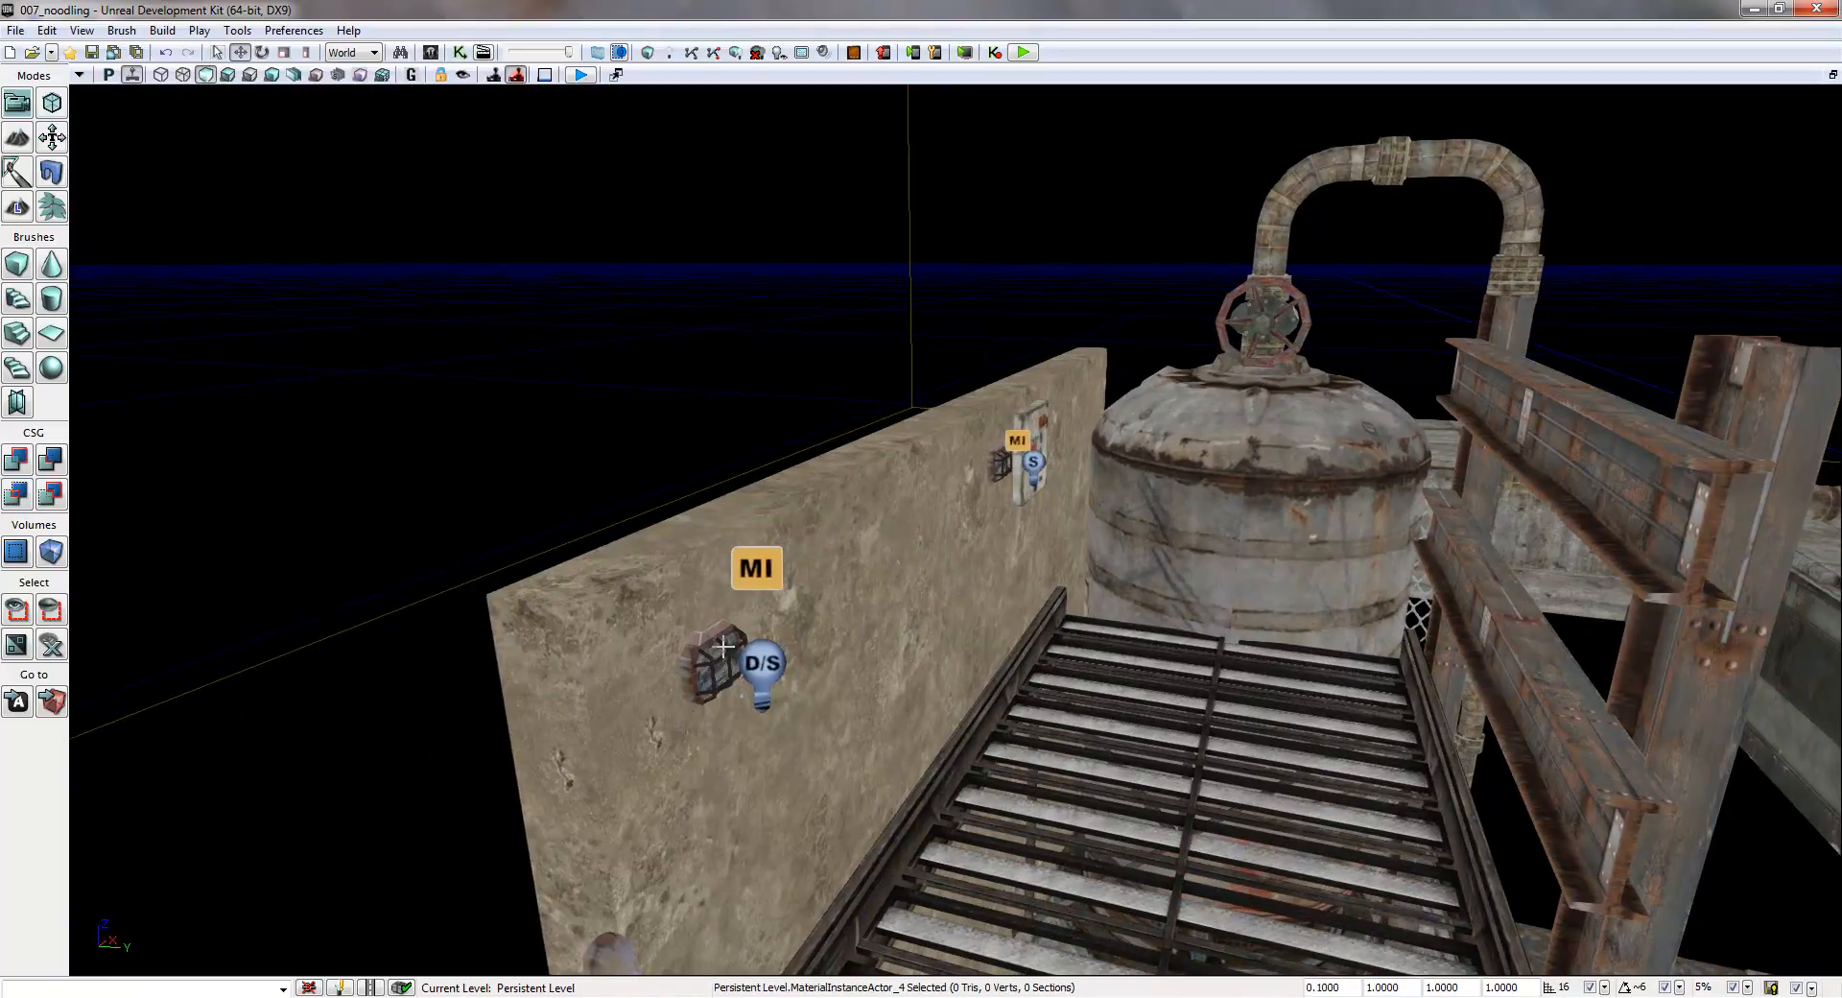
mouse_move(799, 645)
right_mouse_down()
mouse_move(814, 649)
mouse_move(770, 656)
mouse_move(813, 658)
right_mouse_up()
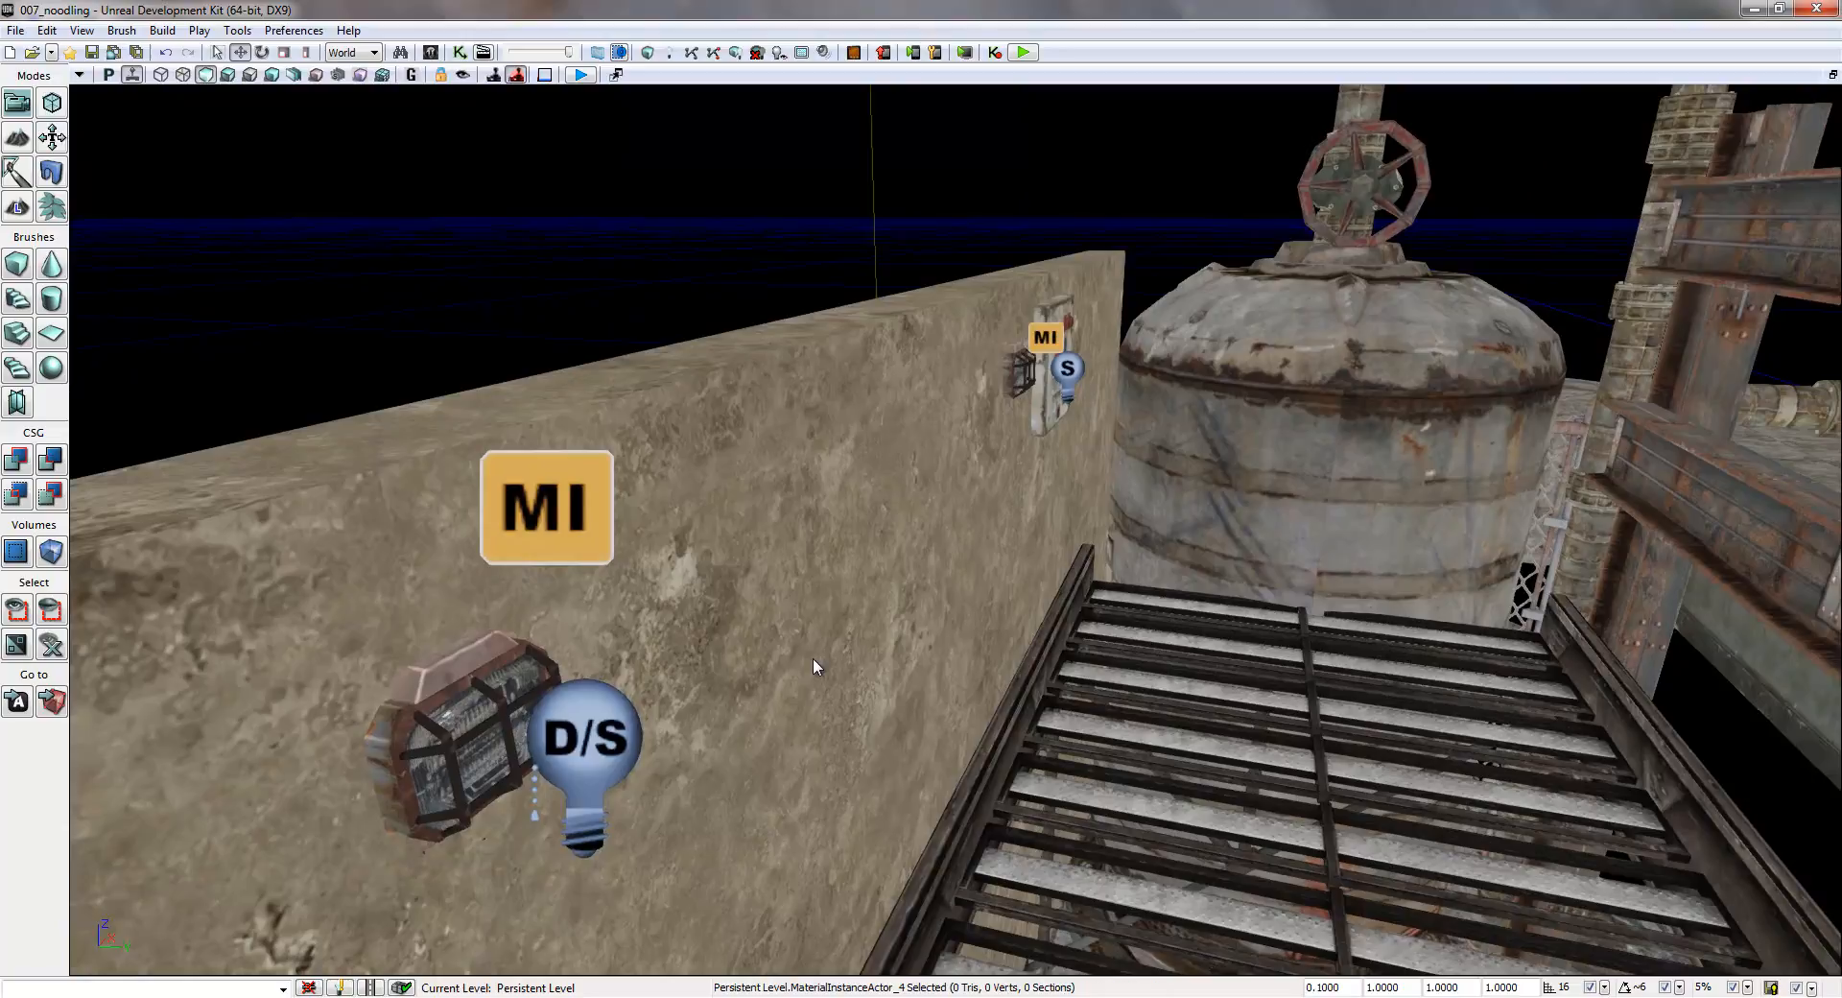
left_click(469, 53)
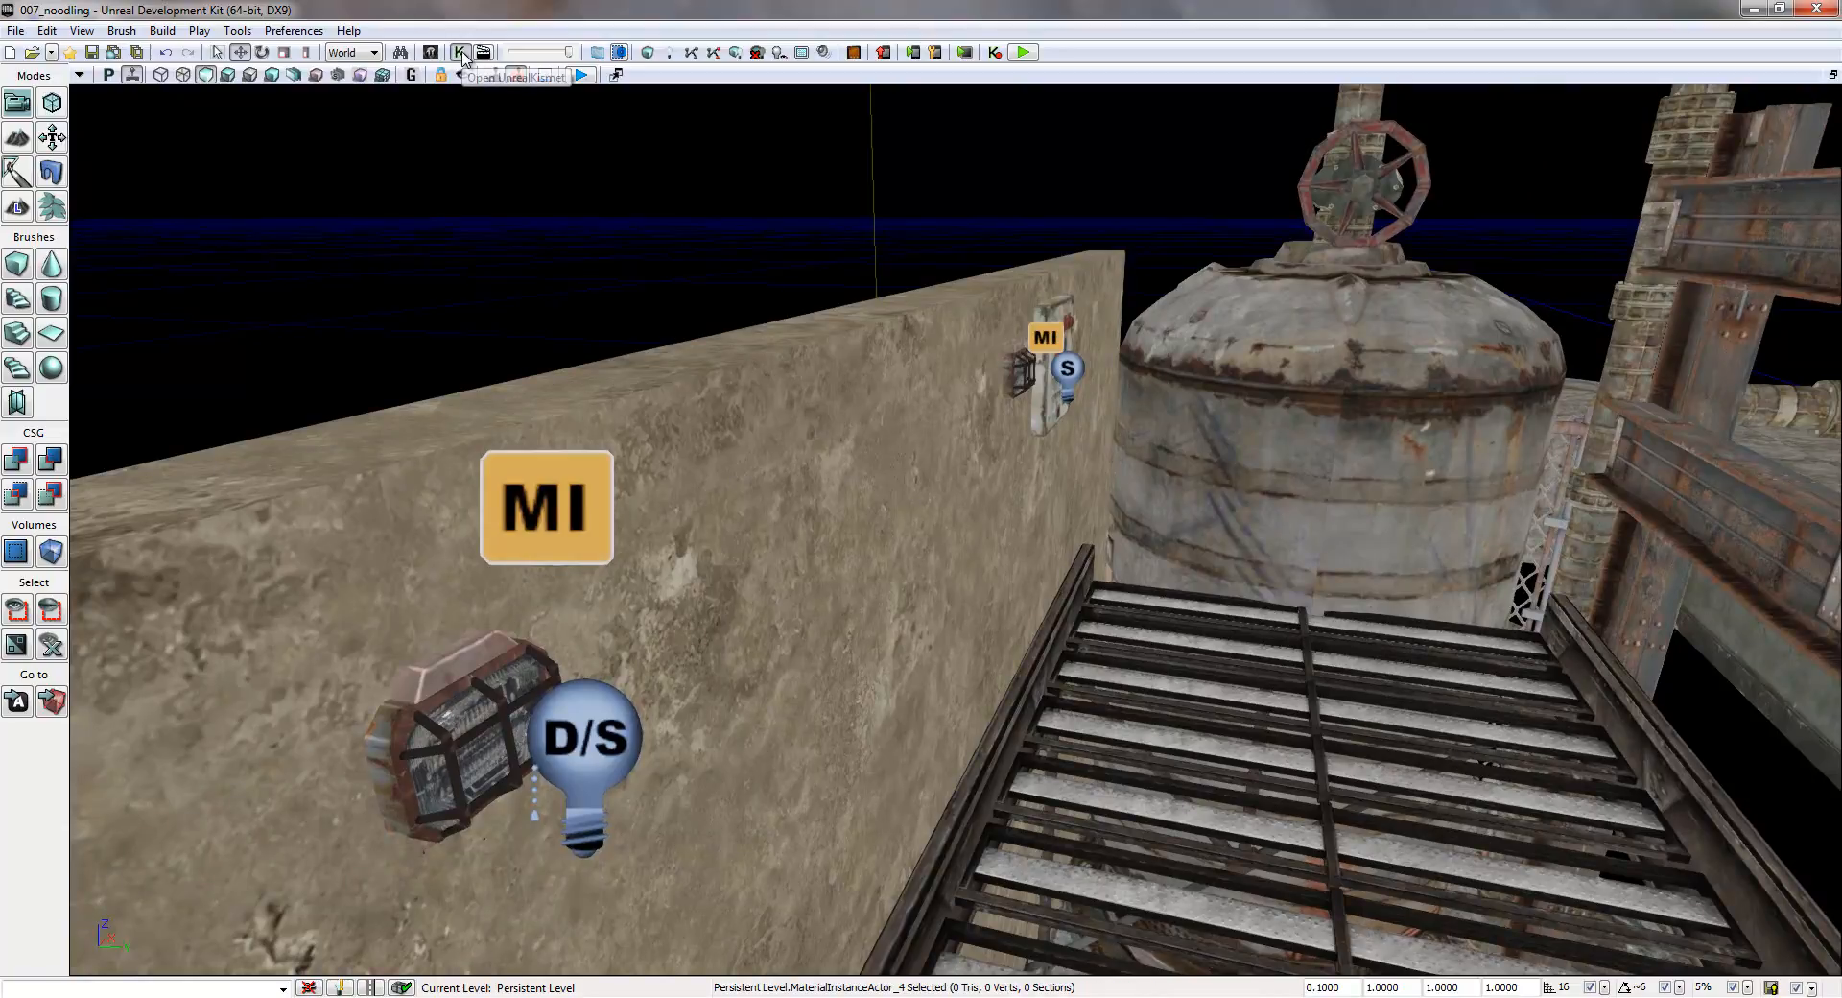
left_click_drag(697, 257, 1237, 175)
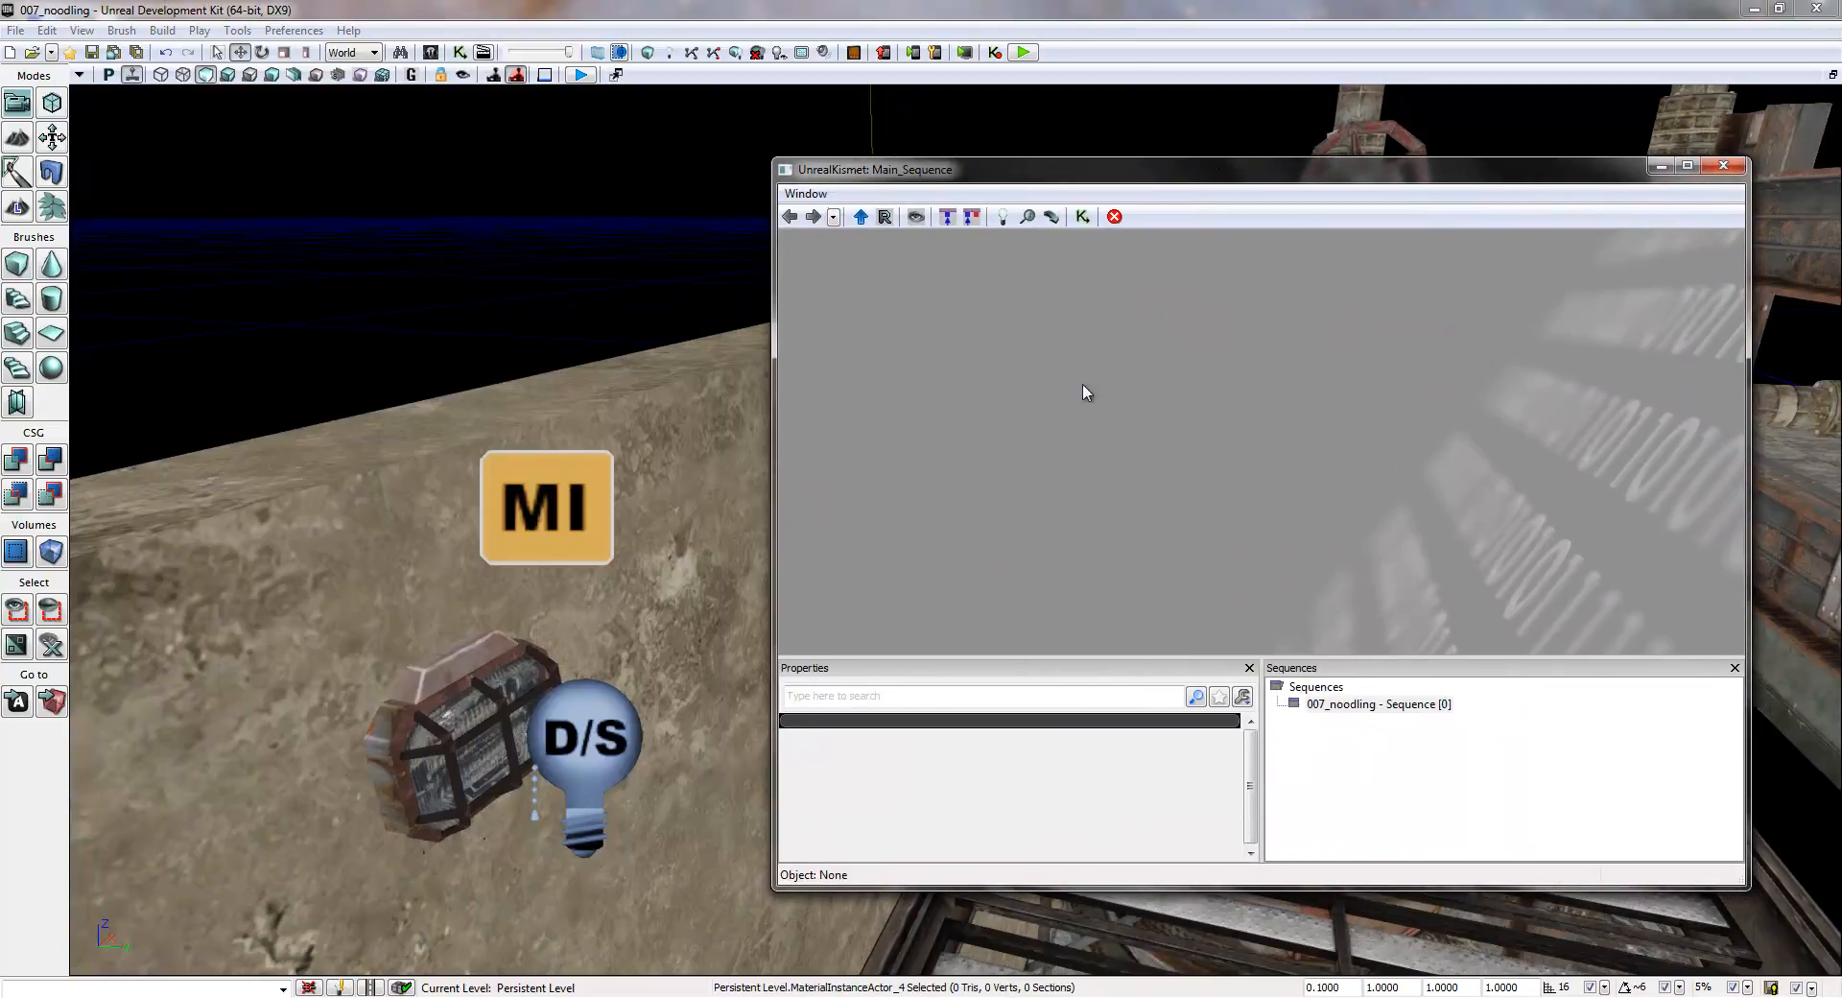
key("ctrl+s")
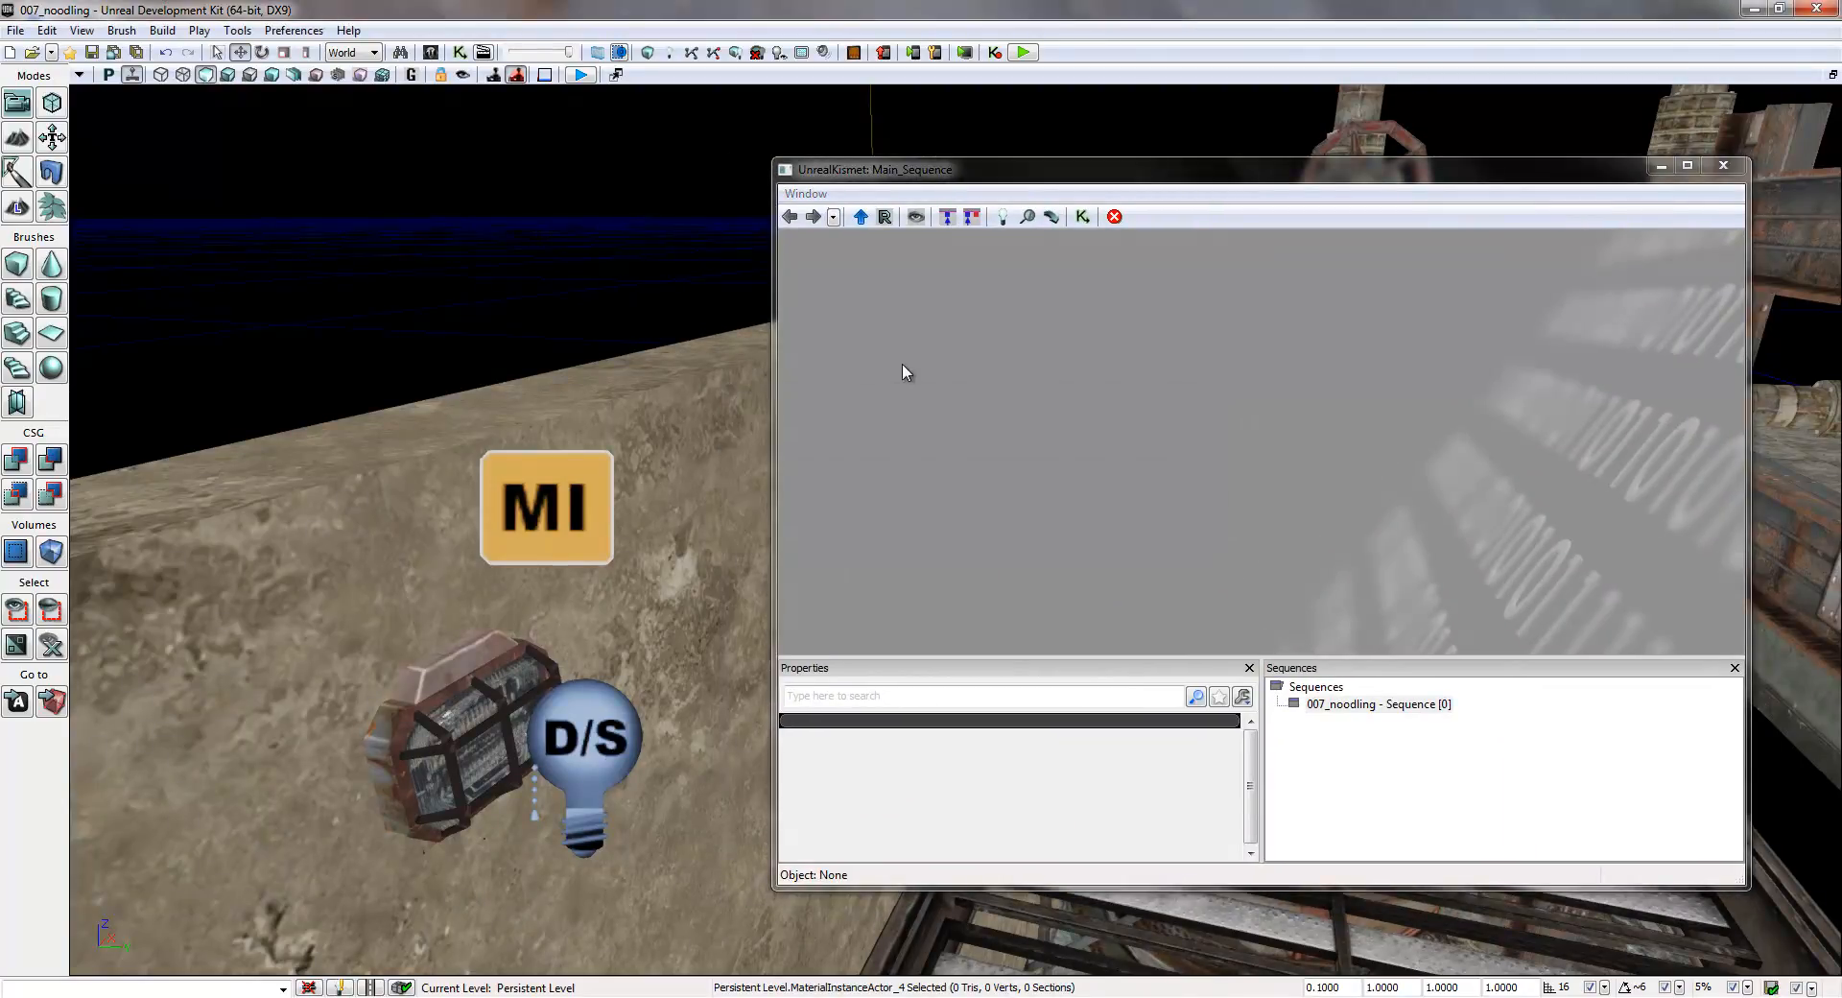
left_click_drag(1011, 173, 1089, 125)
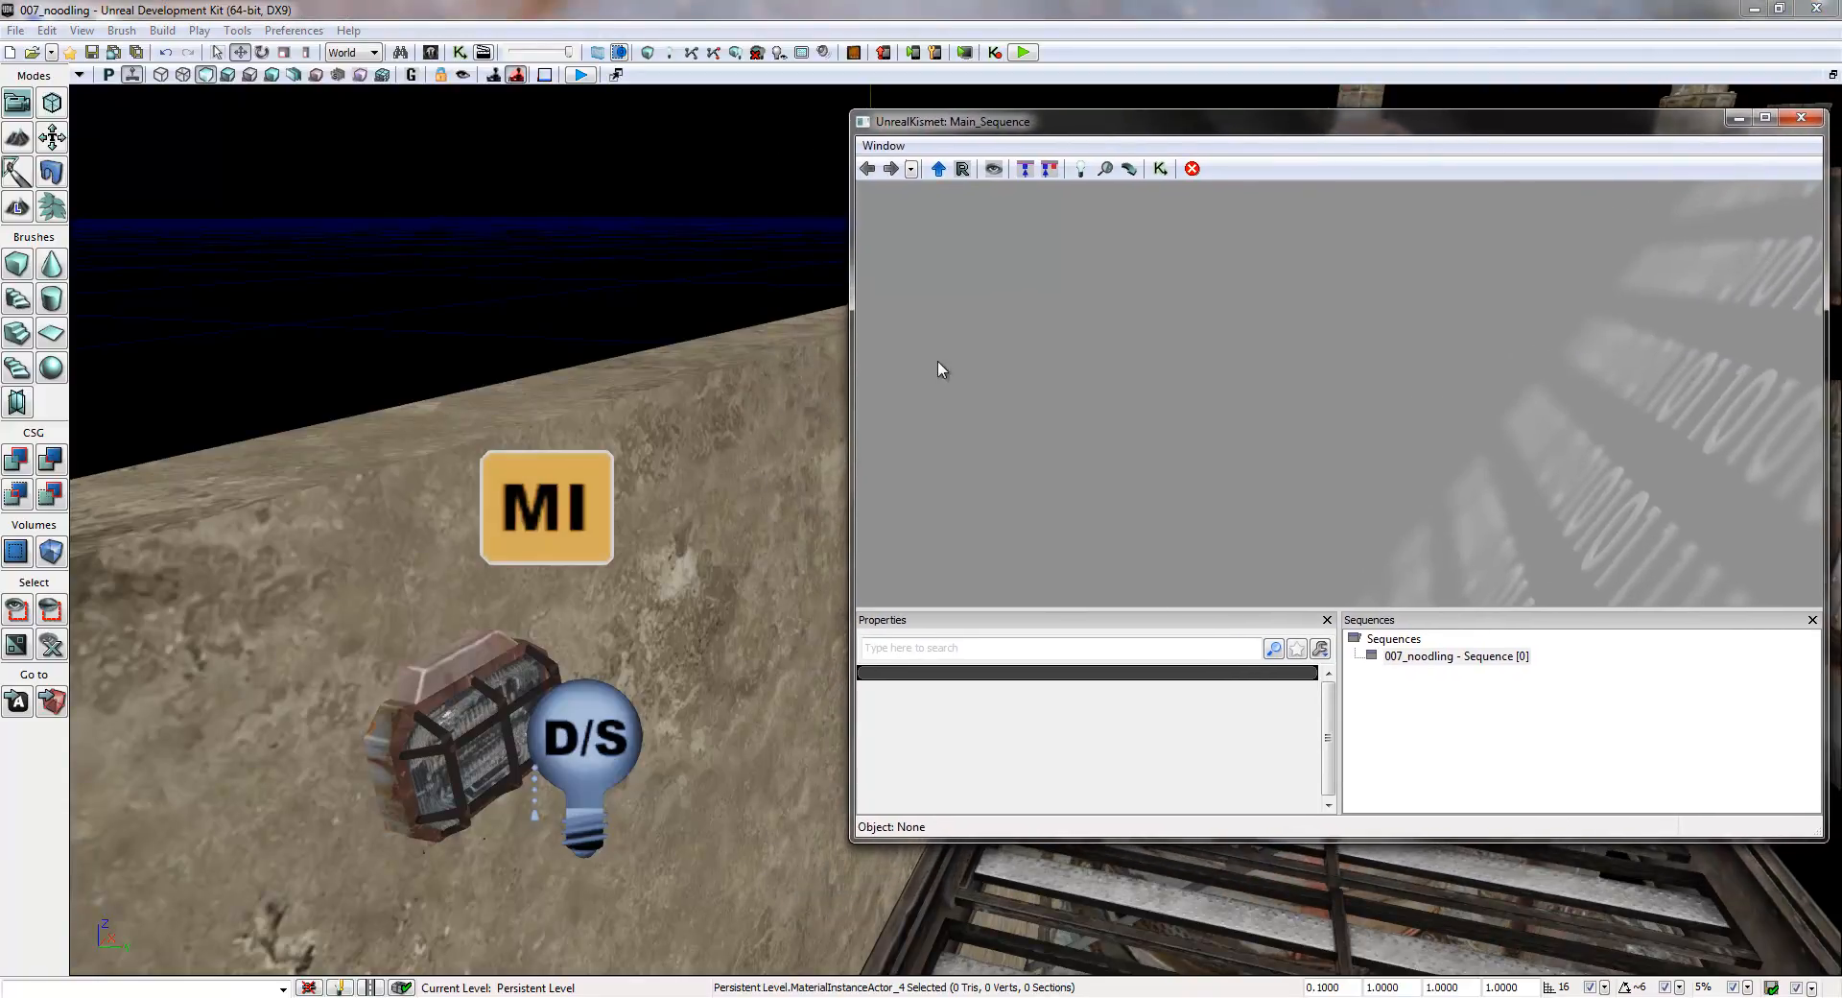
- Add a Level Loaded event to the empty Kismet sequence and place it near the upper-left of the graph
right_click(935, 317)
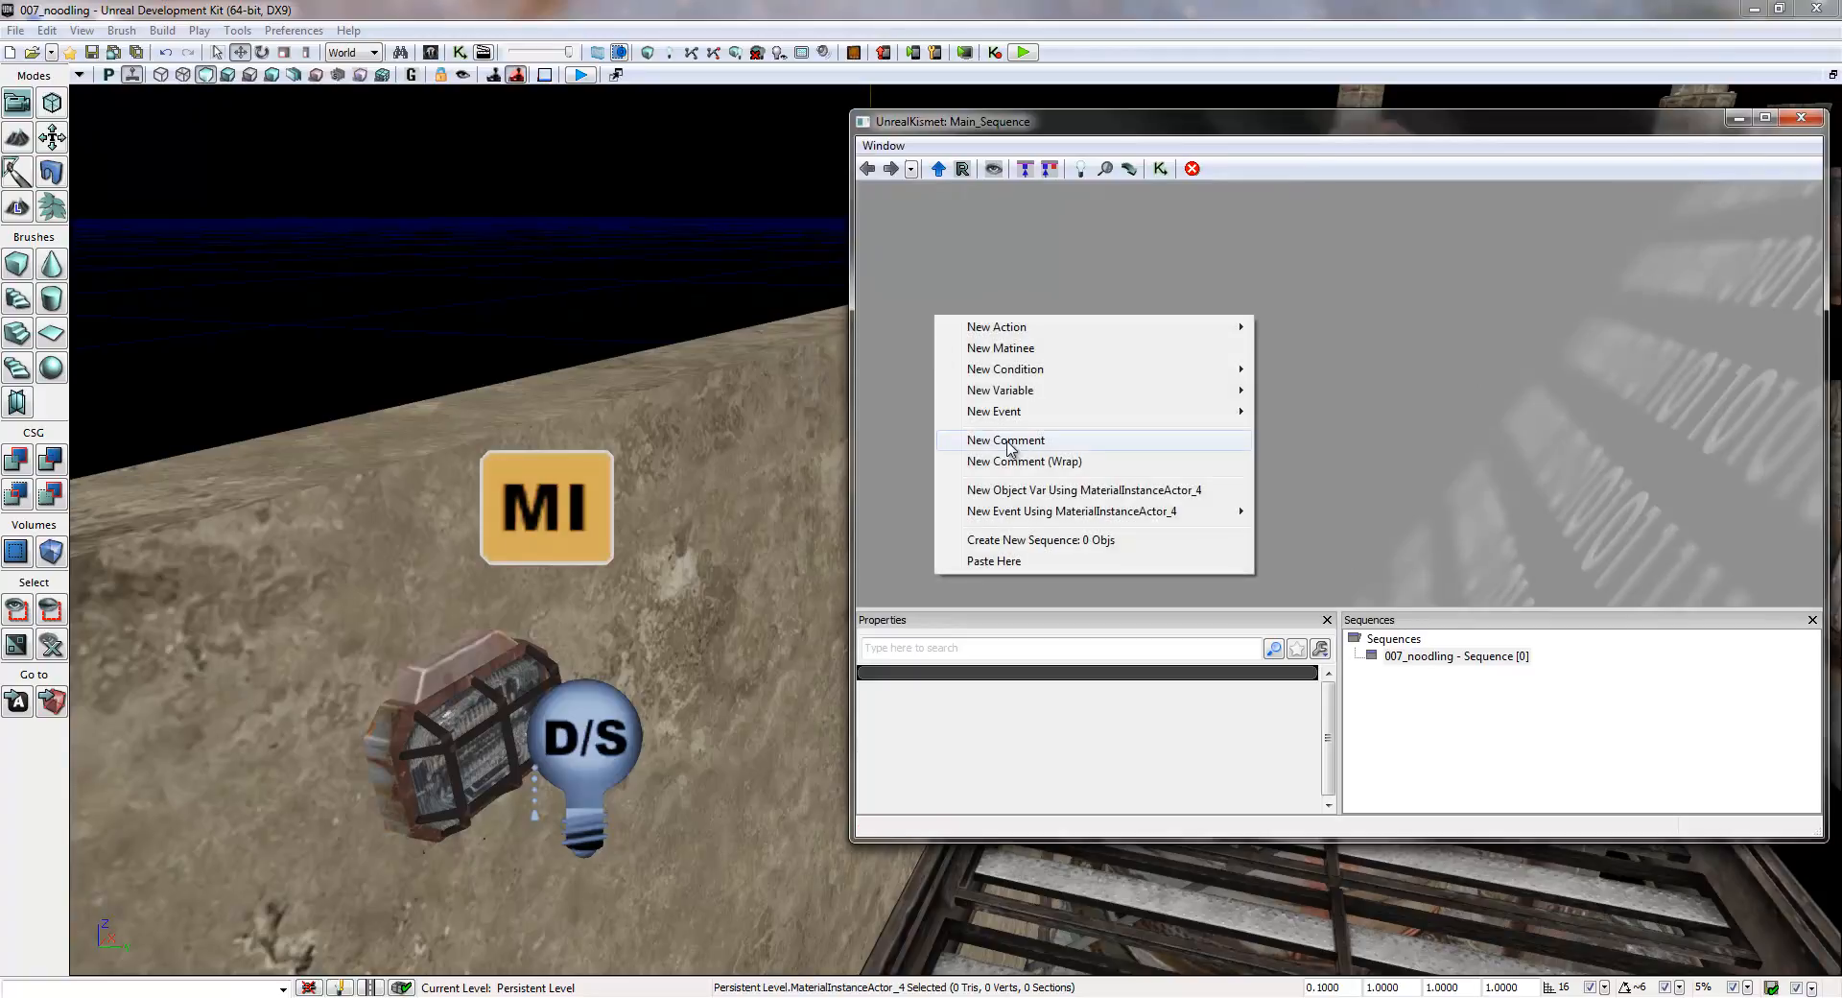
mouse_move(1024, 411)
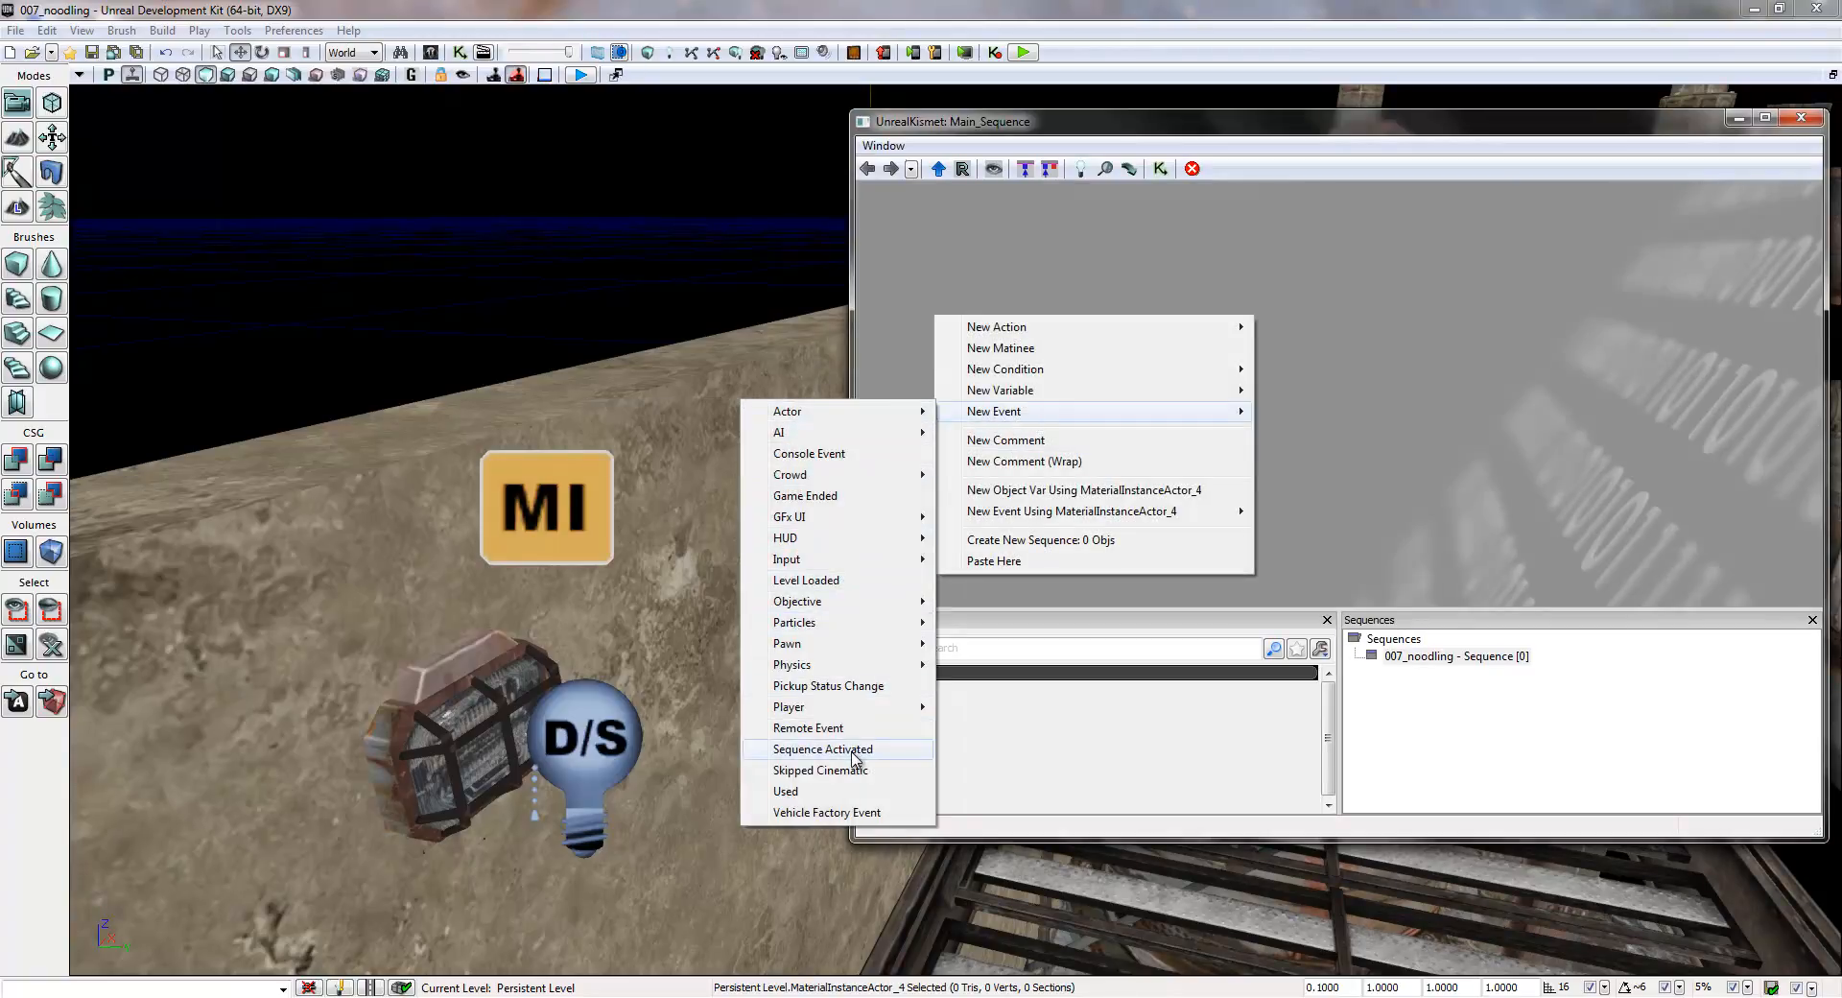
left_click(1377, 316)
right_click(1125, 333)
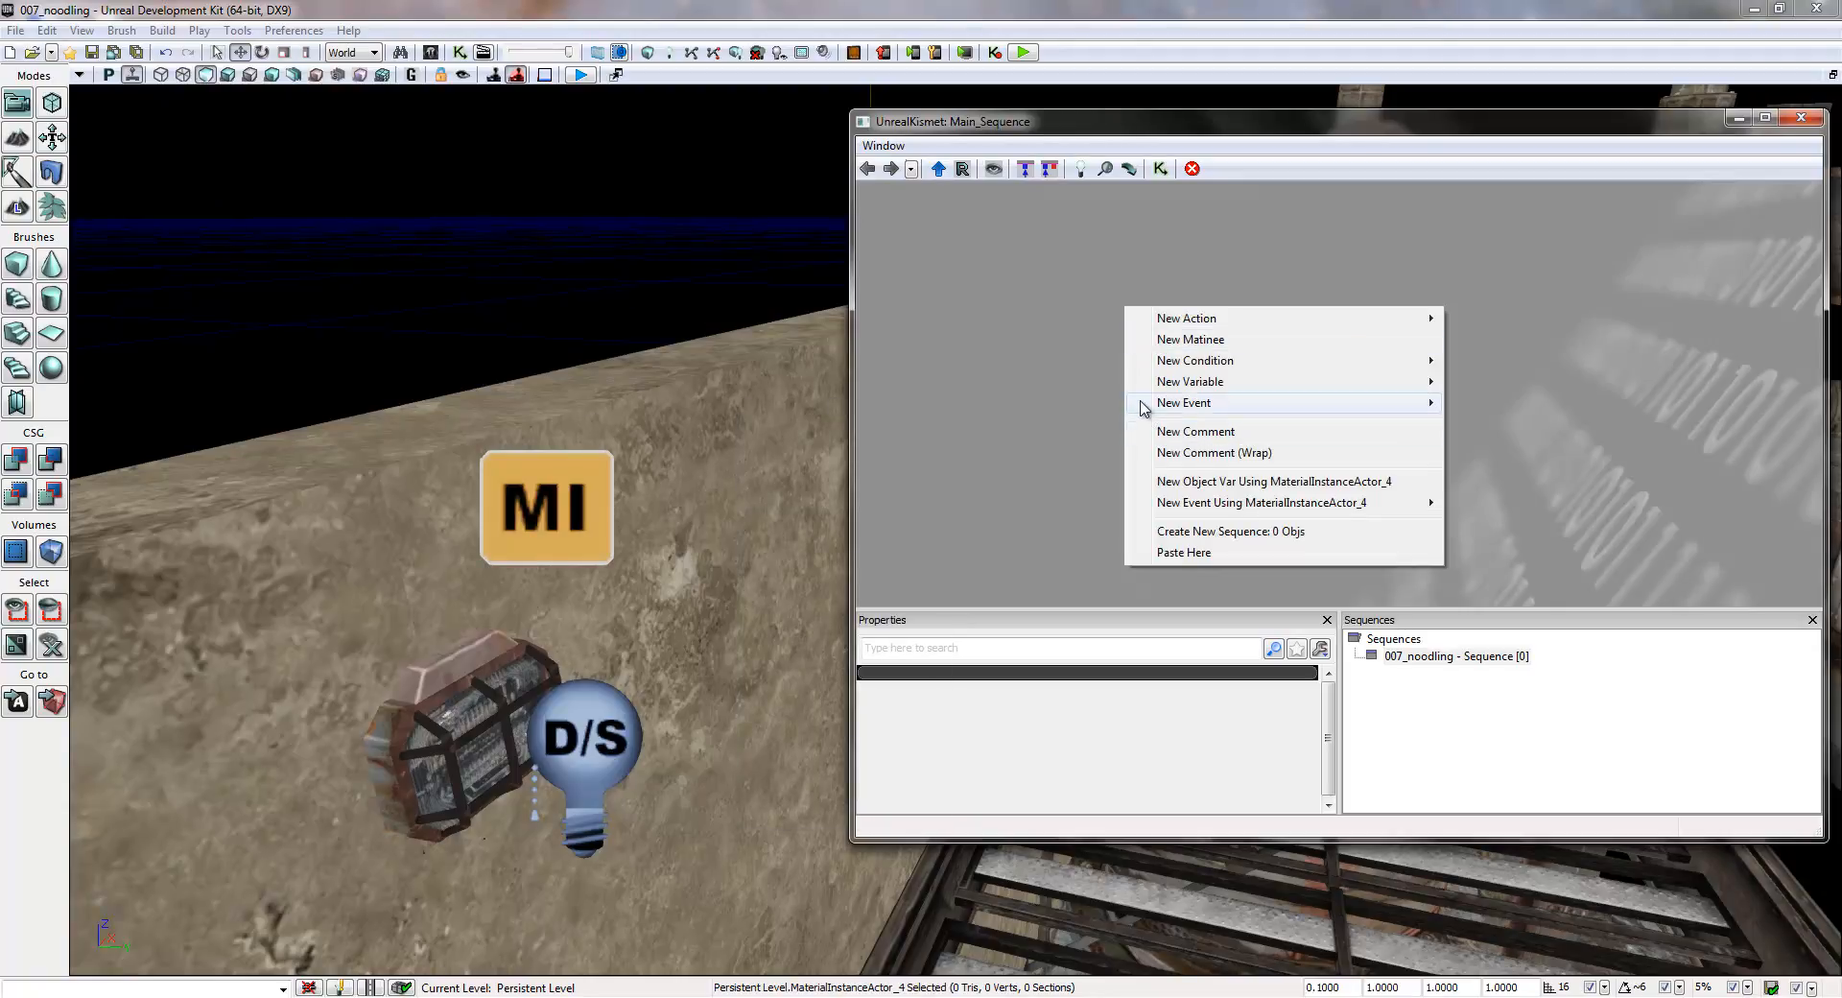
mouse_move(1168, 408)
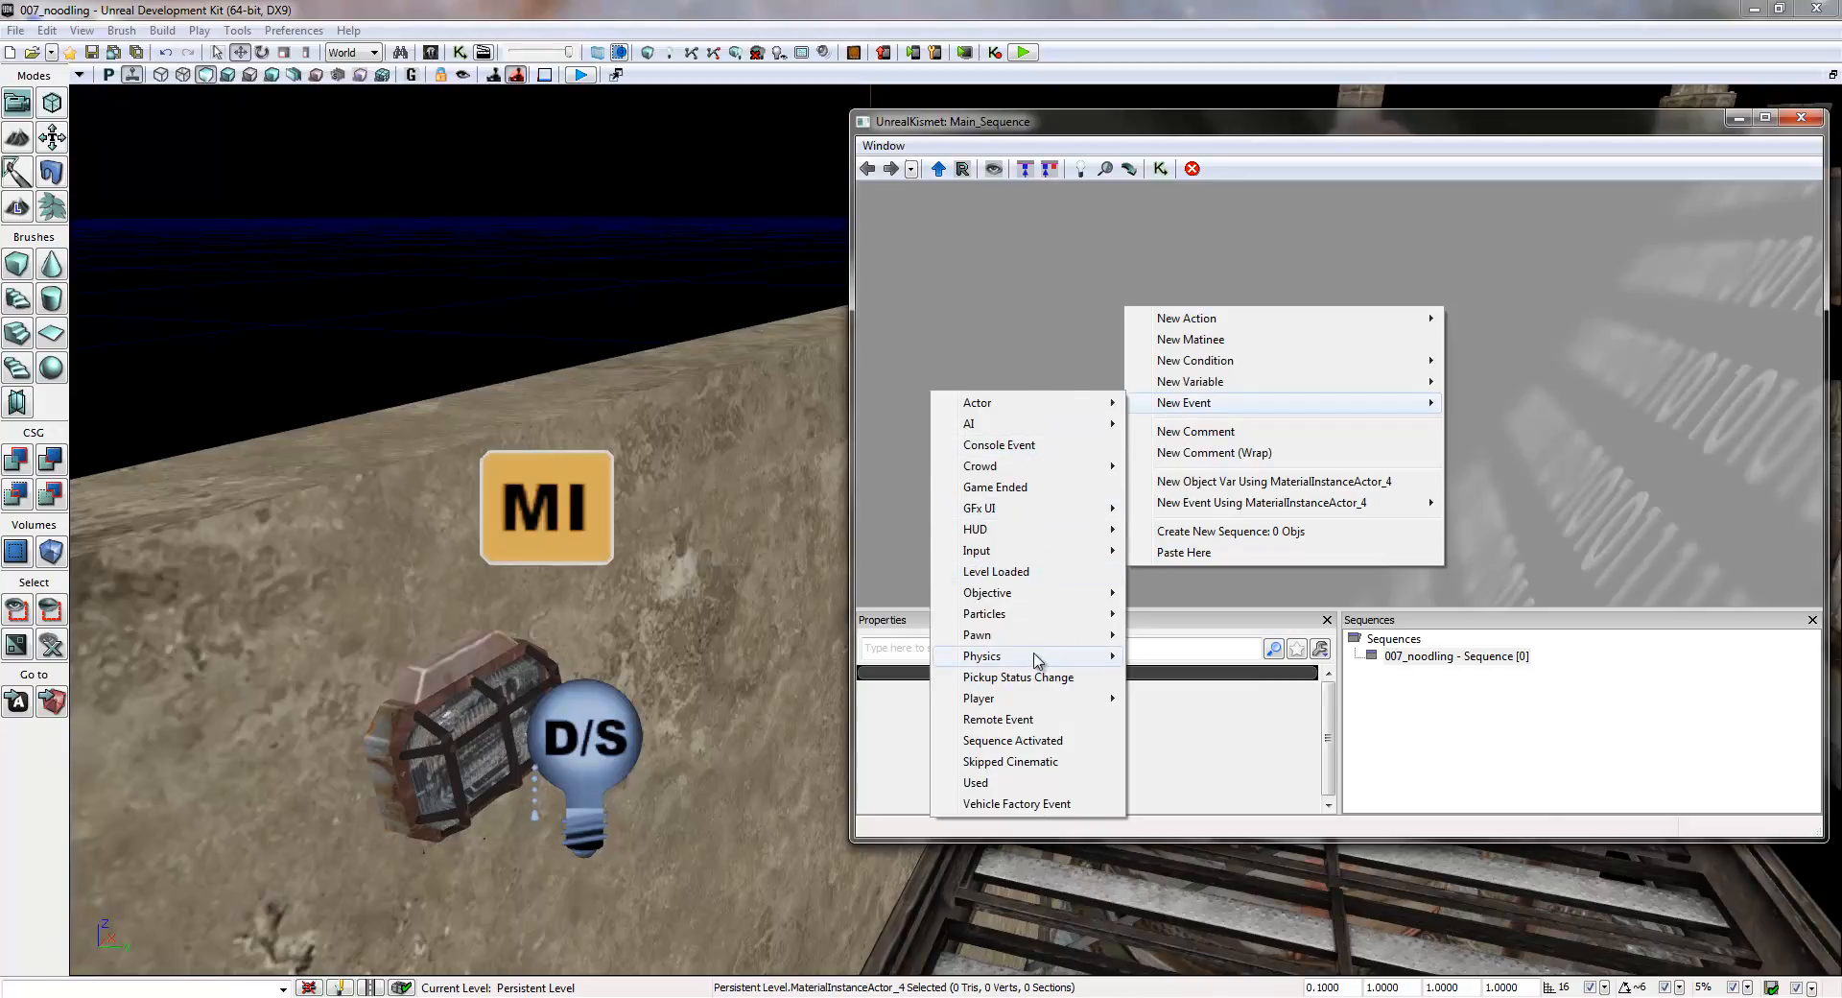
left_click(1014, 575)
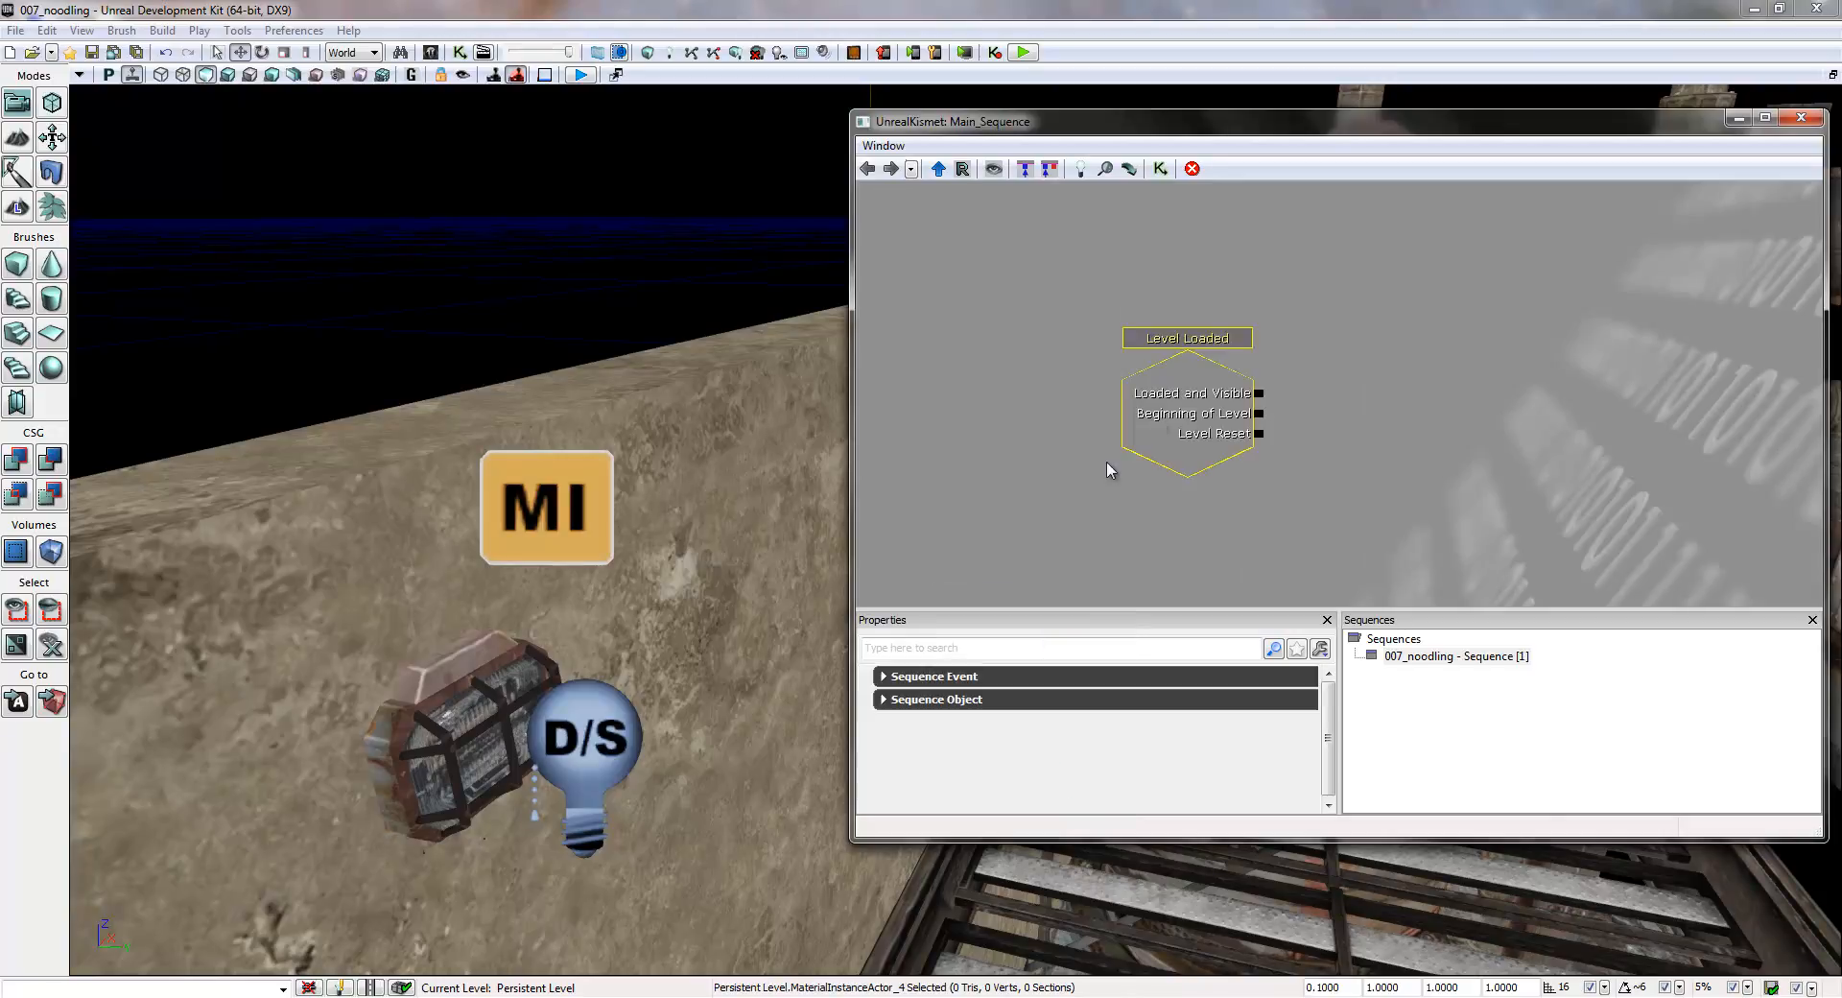
left_click_drag(1202, 427, 961, 296)
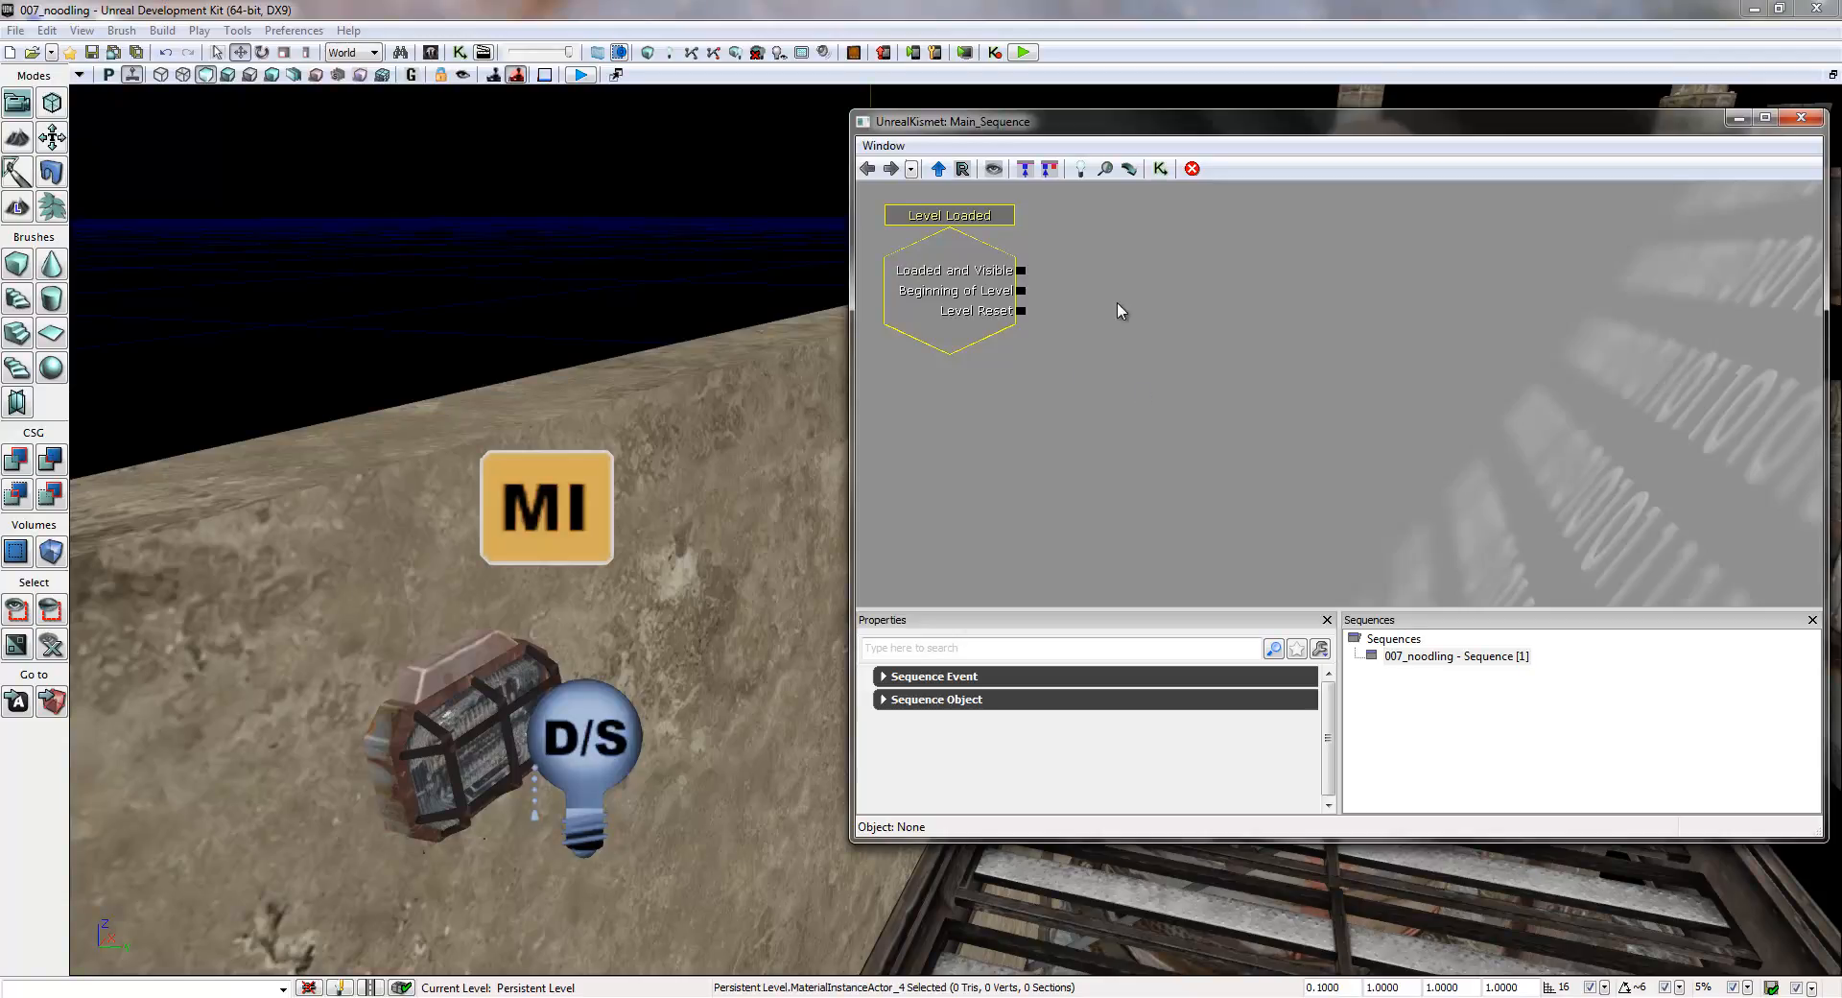
mouse_move(1080, 286)
left_mouse_down()
mouse_move(1262, 394)
mouse_move(1298, 320)
mouse_move(1217, 420)
mouse_move(1064, 287)
left_mouse_up()
mouse_move(1217, 342)
left_mouse_down()
mouse_move(1388, 504)
mouse_move(1212, 345)
mouse_move(1225, 354)
left_mouse_up()
left_click(967, 289)
left_click_drag(967, 290, 927, 270)
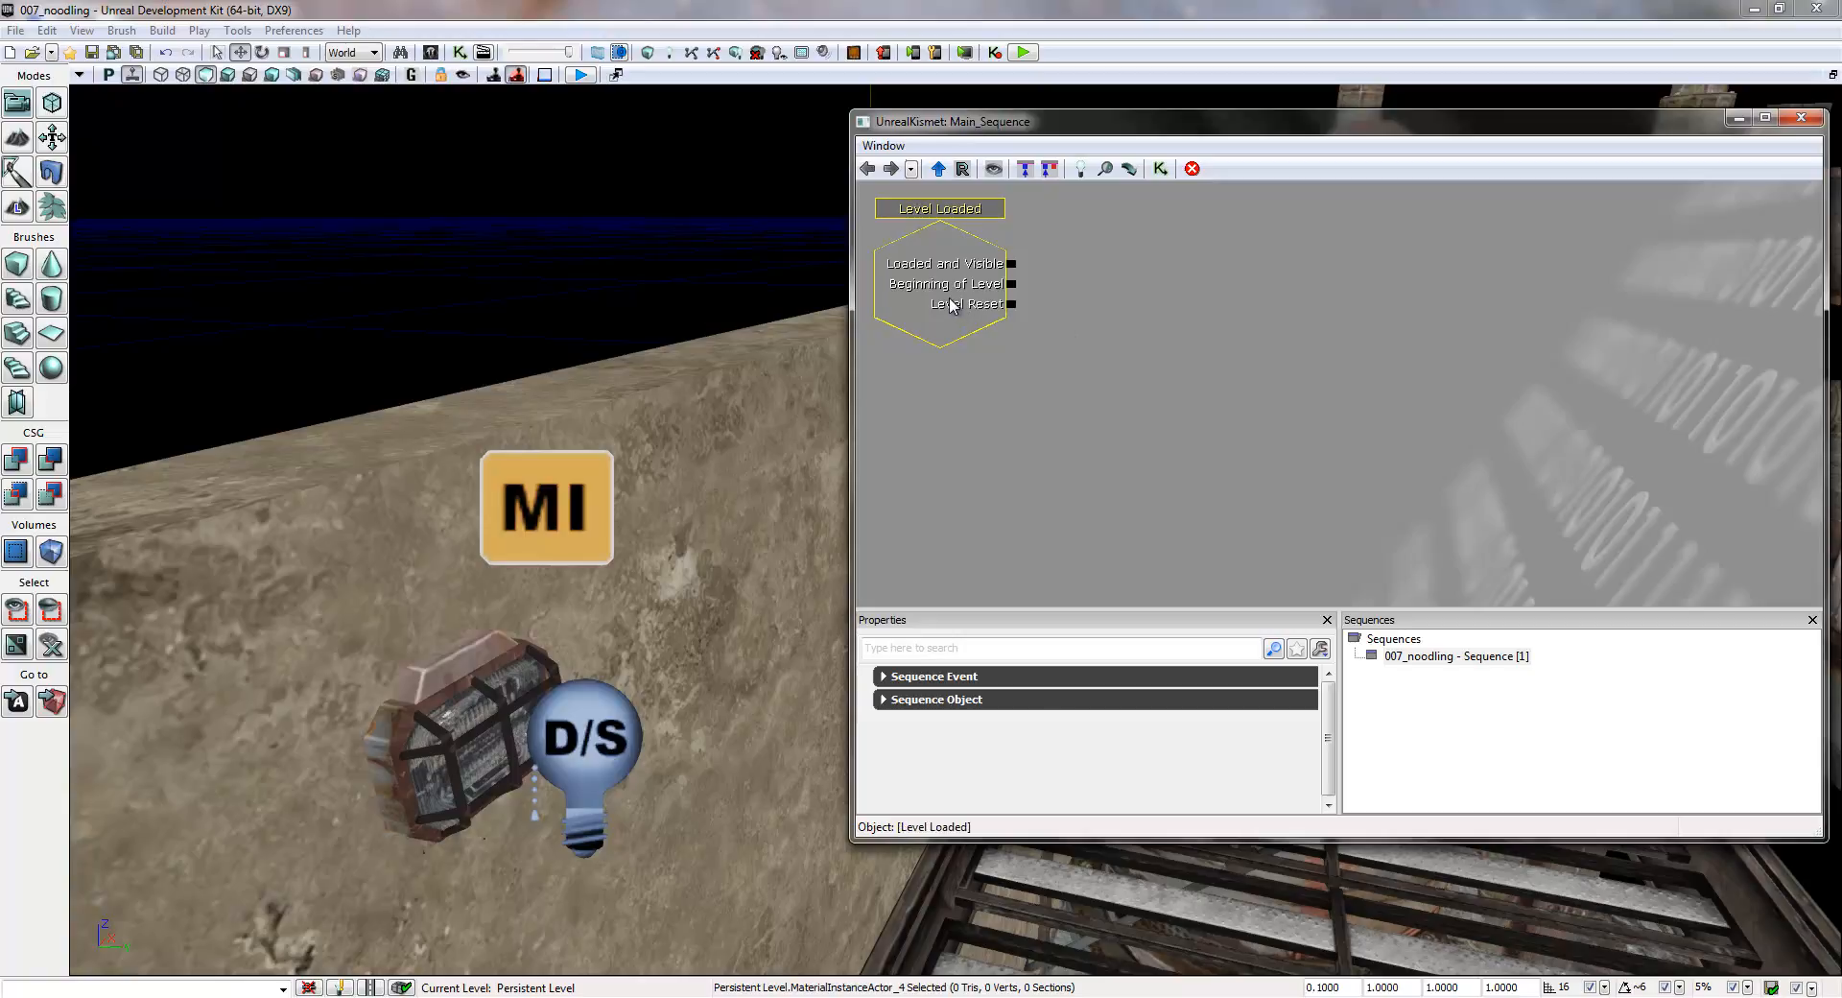
mouse_move(942, 285)
left_mouse_down()
mouse_move(1128, 405)
mouse_move(926, 277)
left_mouse_up()
left_click(1111, 389)
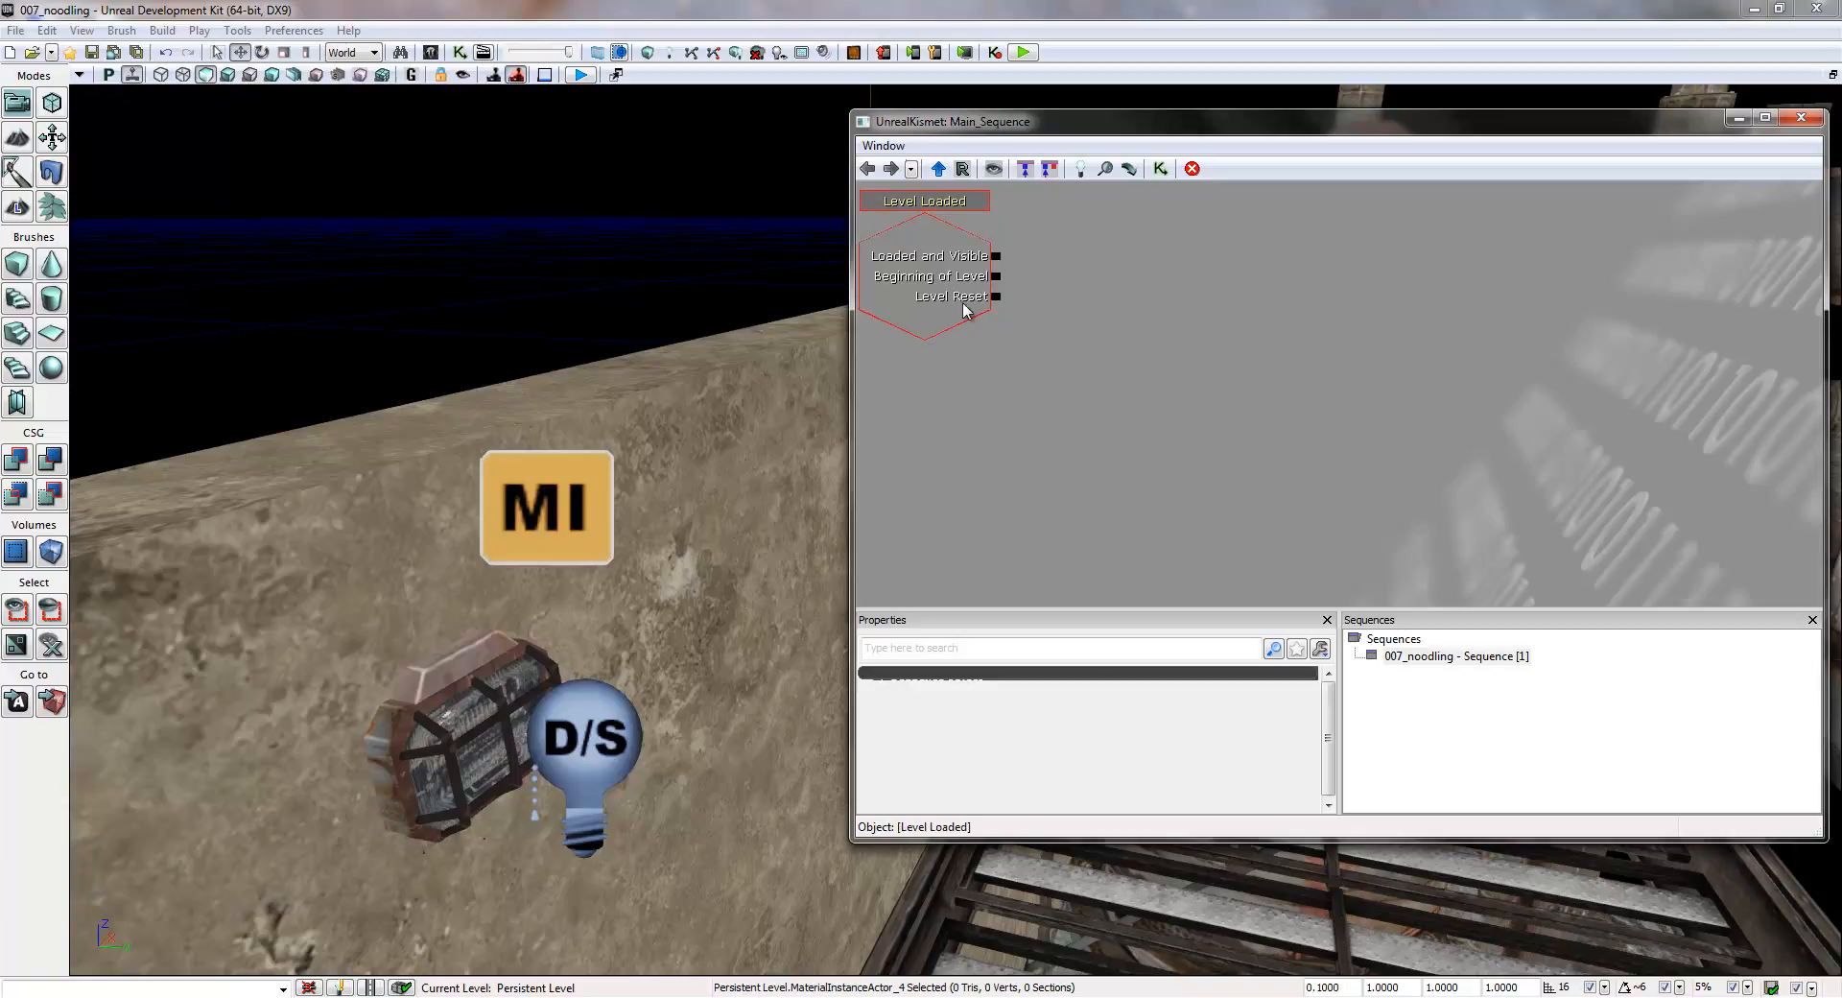
left_click(994, 264)
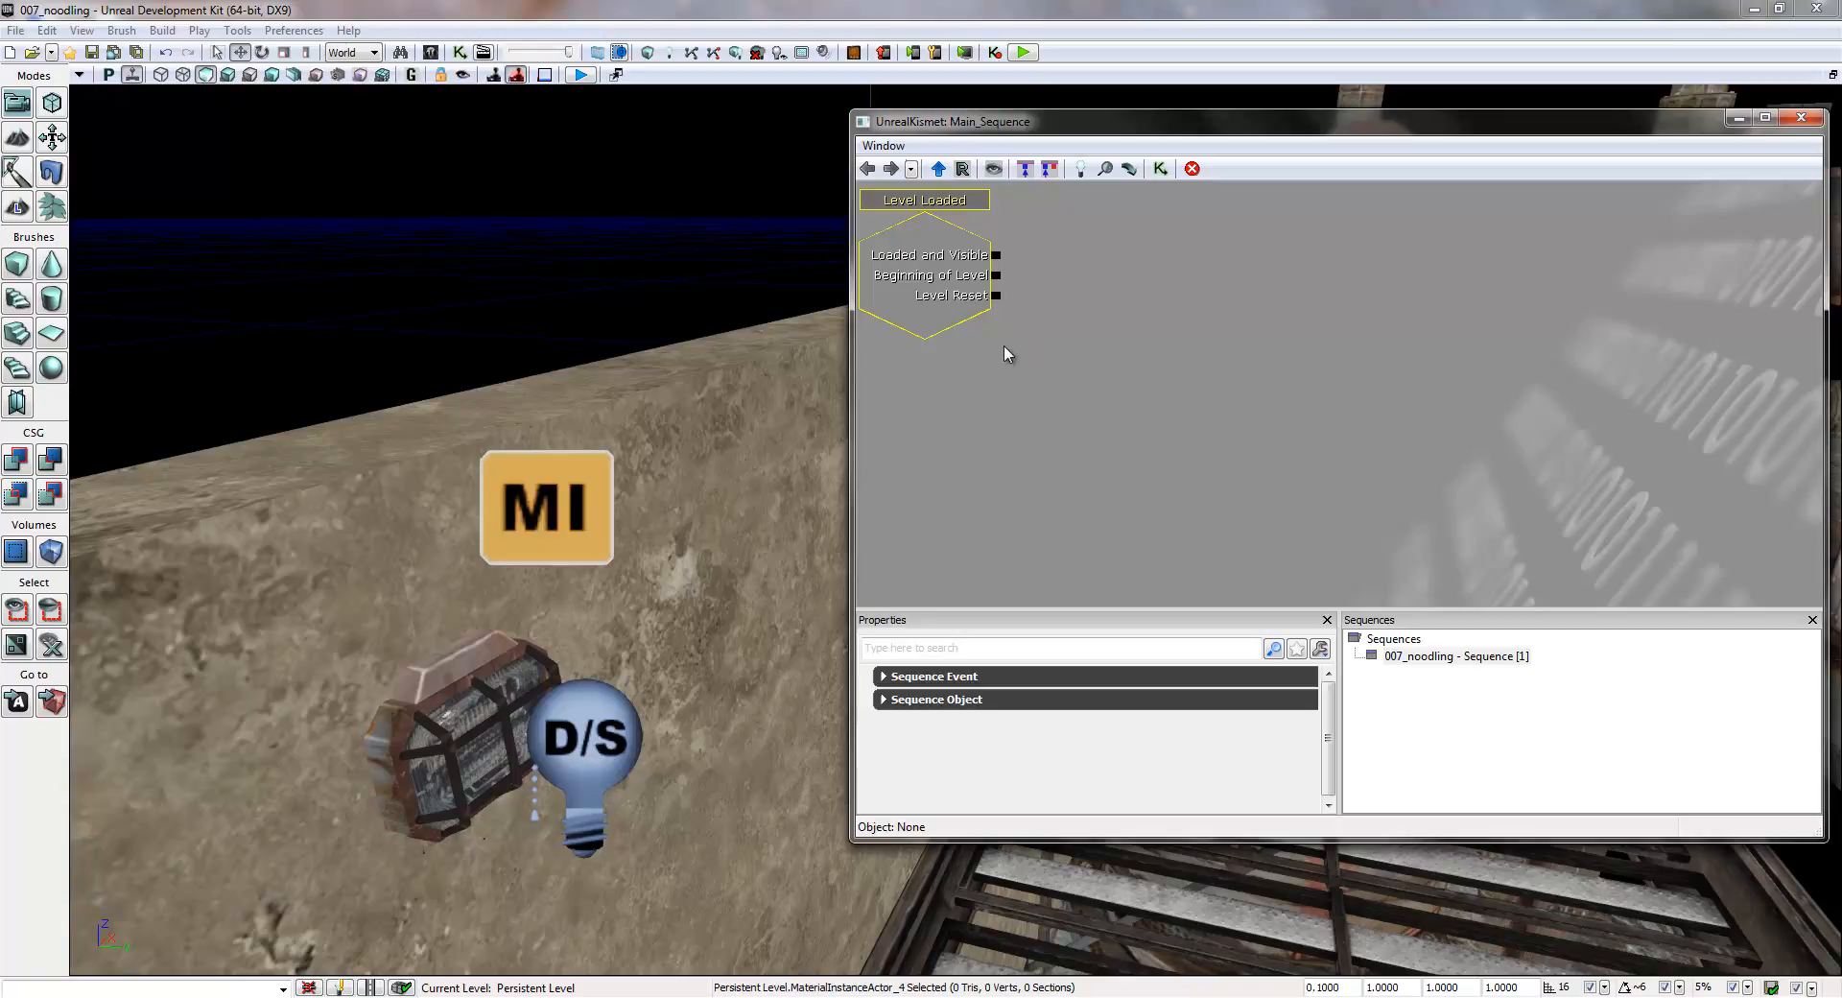
left_click_drag(985, 344, 1022, 401)
left_click_drag(1189, 398, 1170, 473)
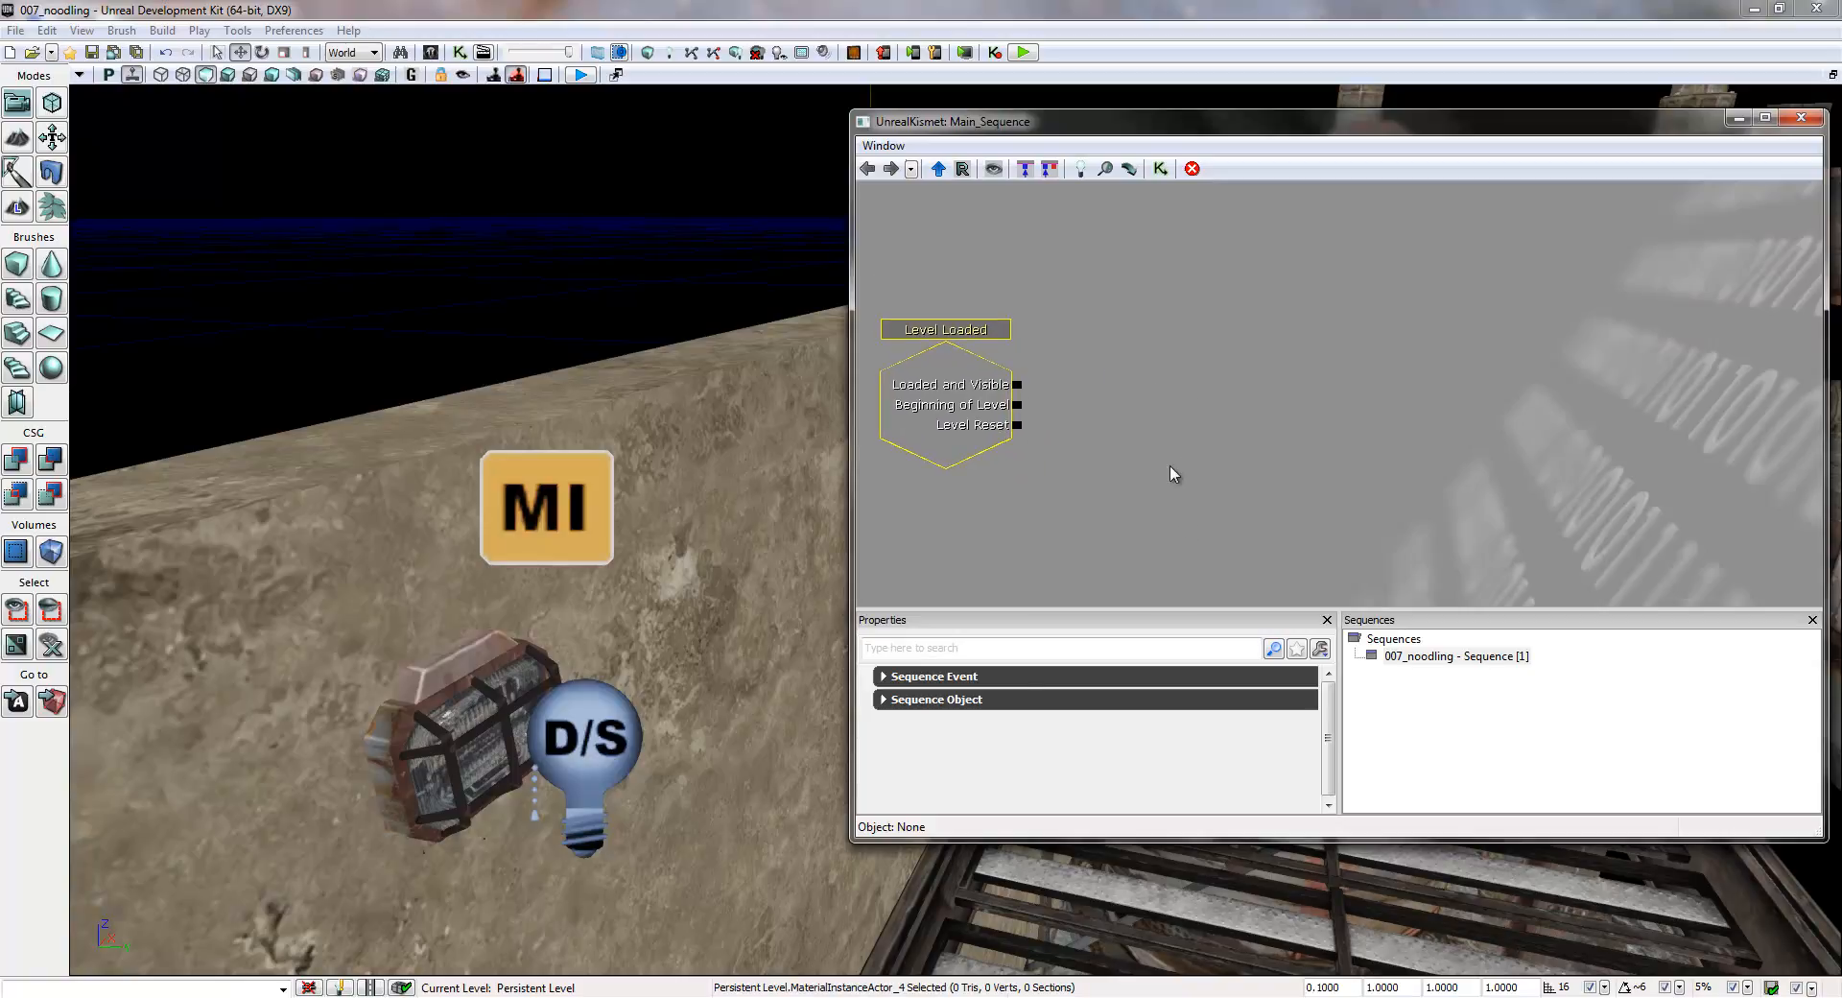
left_click(926, 401)
left_click_drag(1367, 380, 1329, 408)
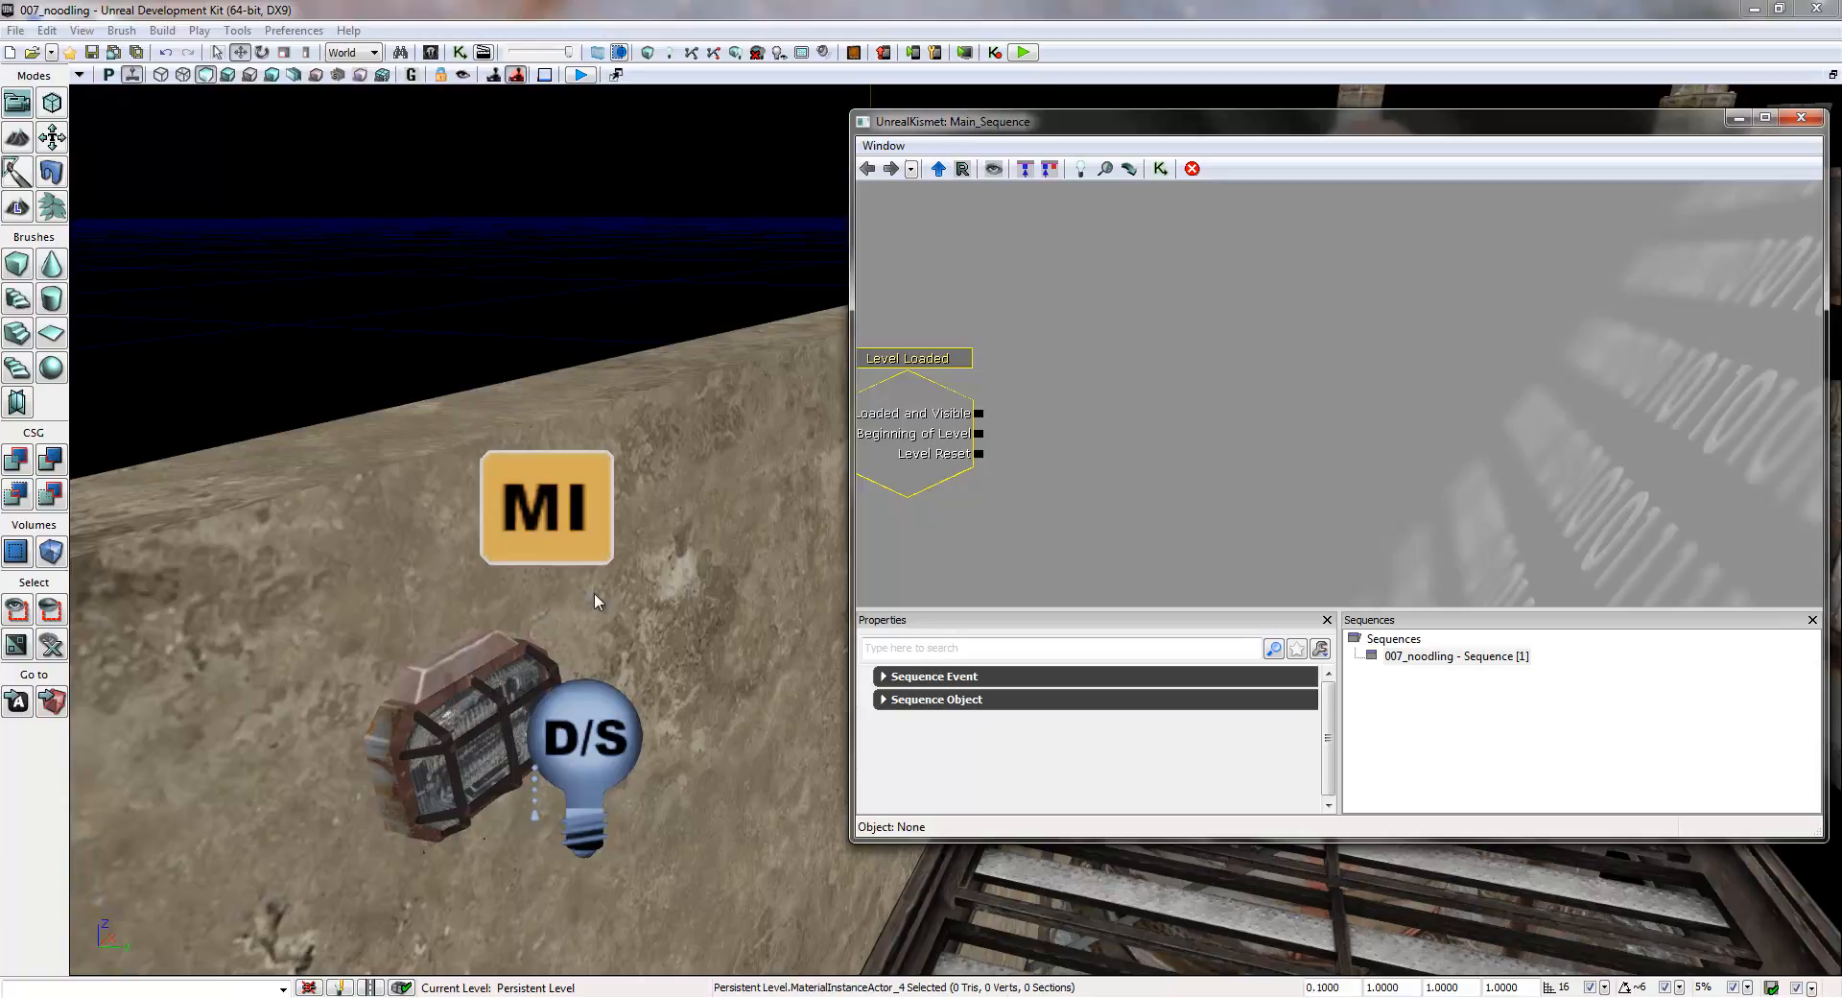
left_click_drag(1001, 513, 1035, 497)
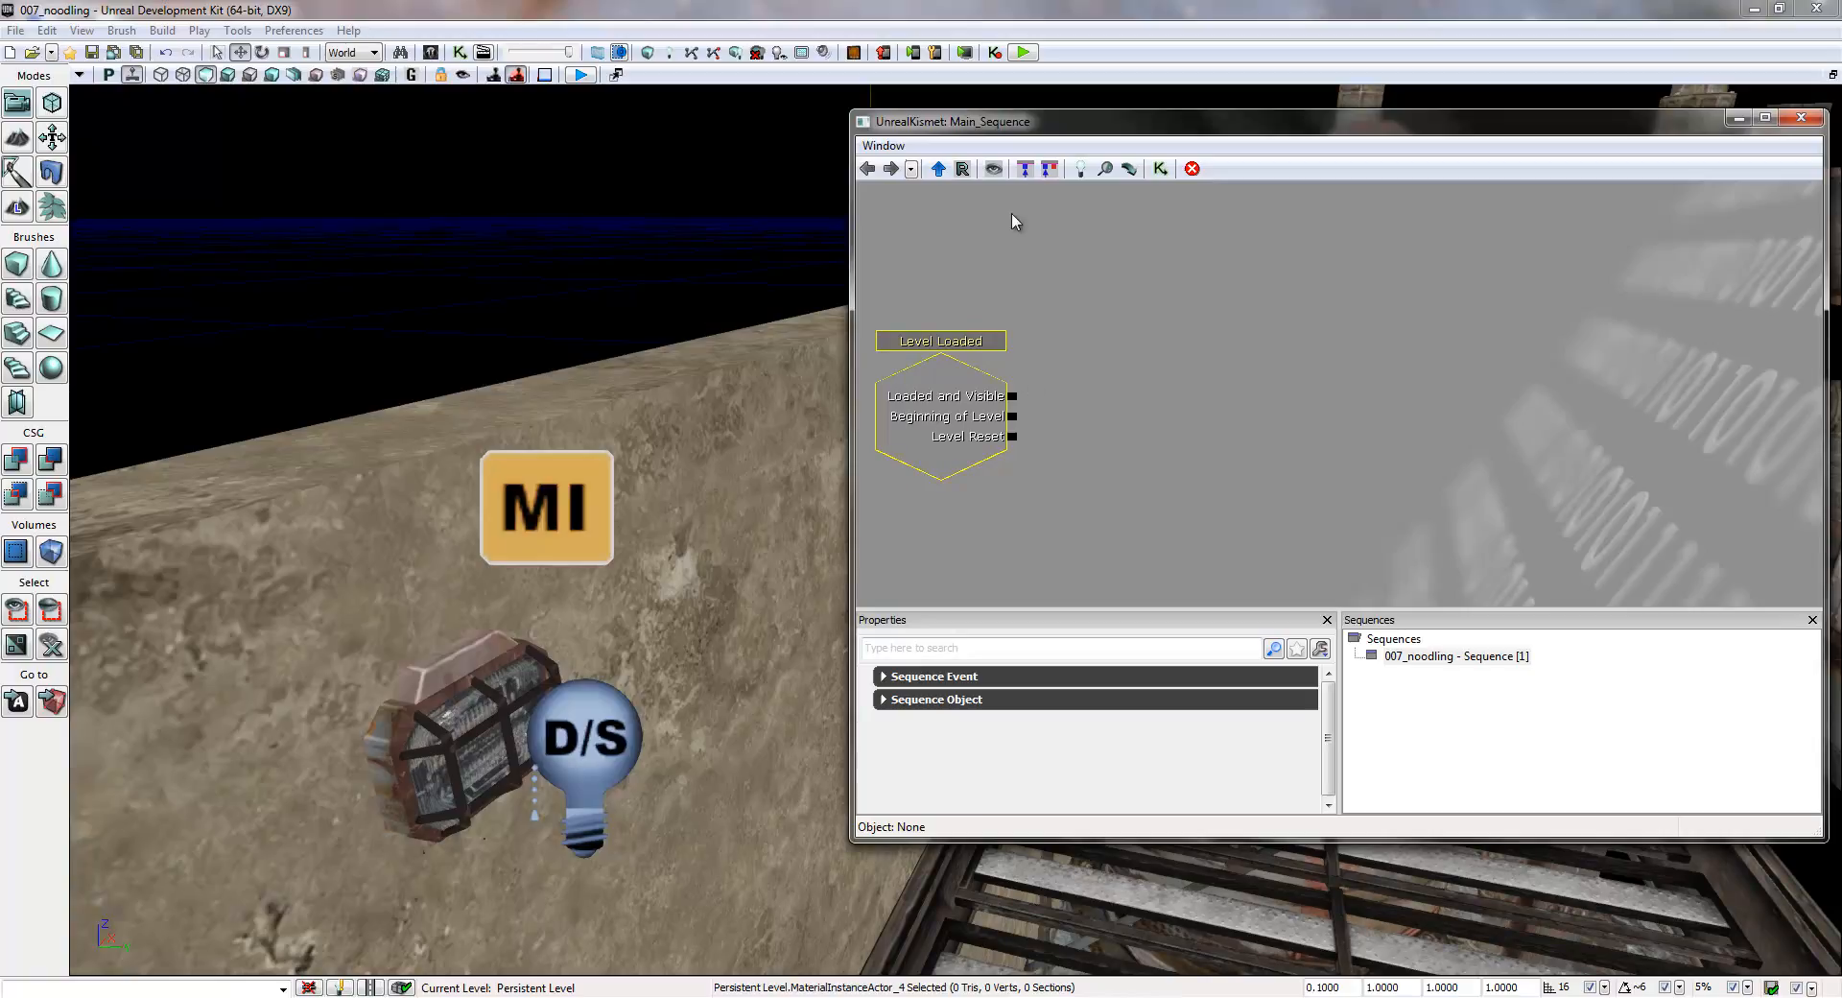
- Add a Random switch action to the sequence and place it above and to the right of the Level Loaded event
right_click(1147, 278)
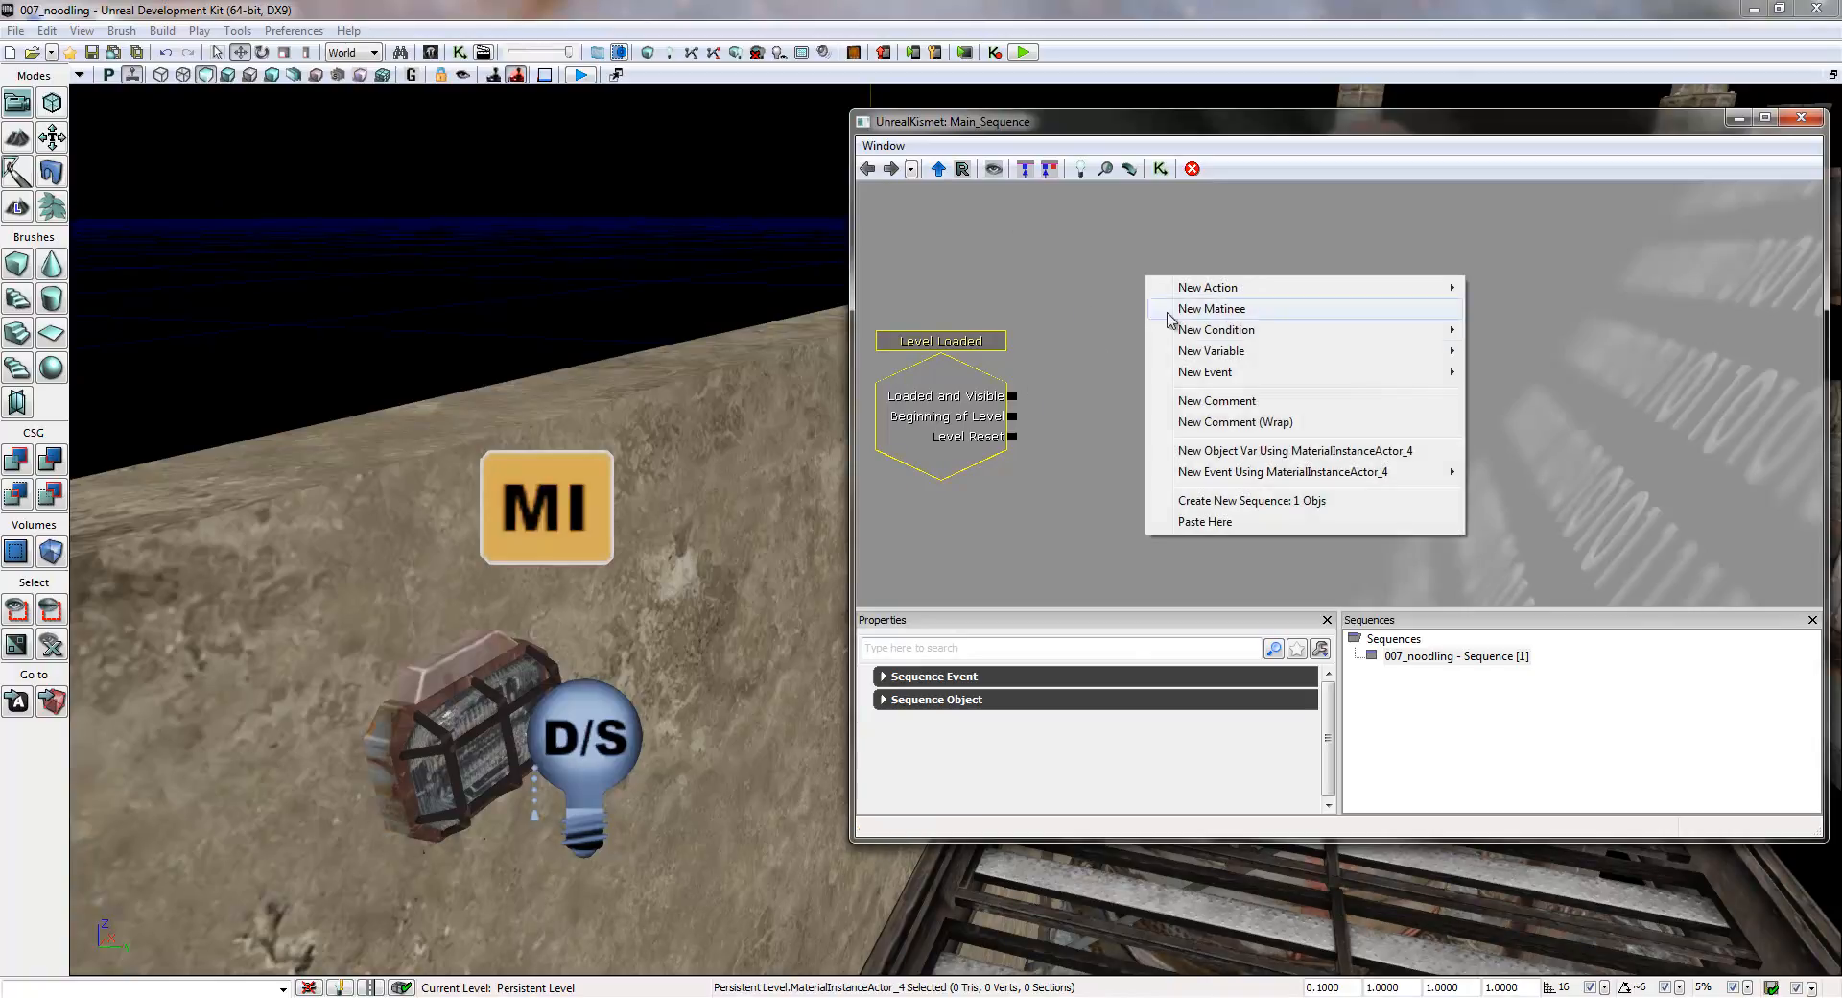
mouse_move(1223, 293)
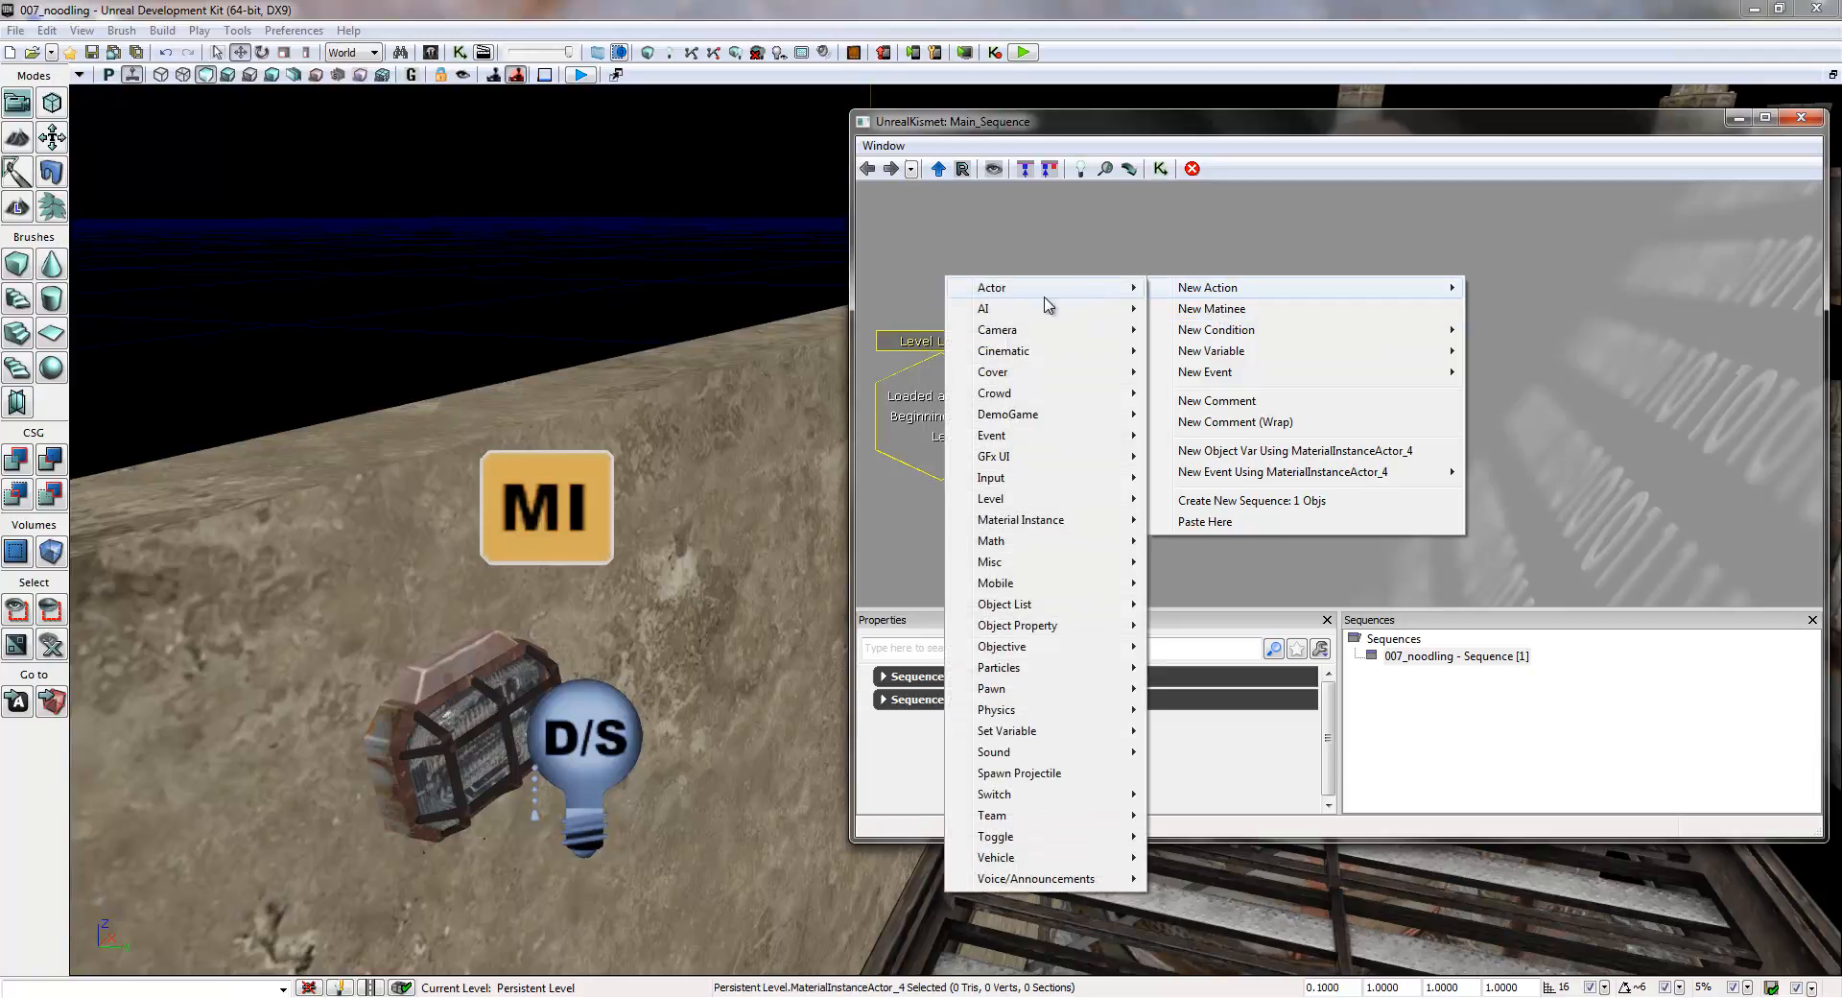
mouse_move(1004, 793)
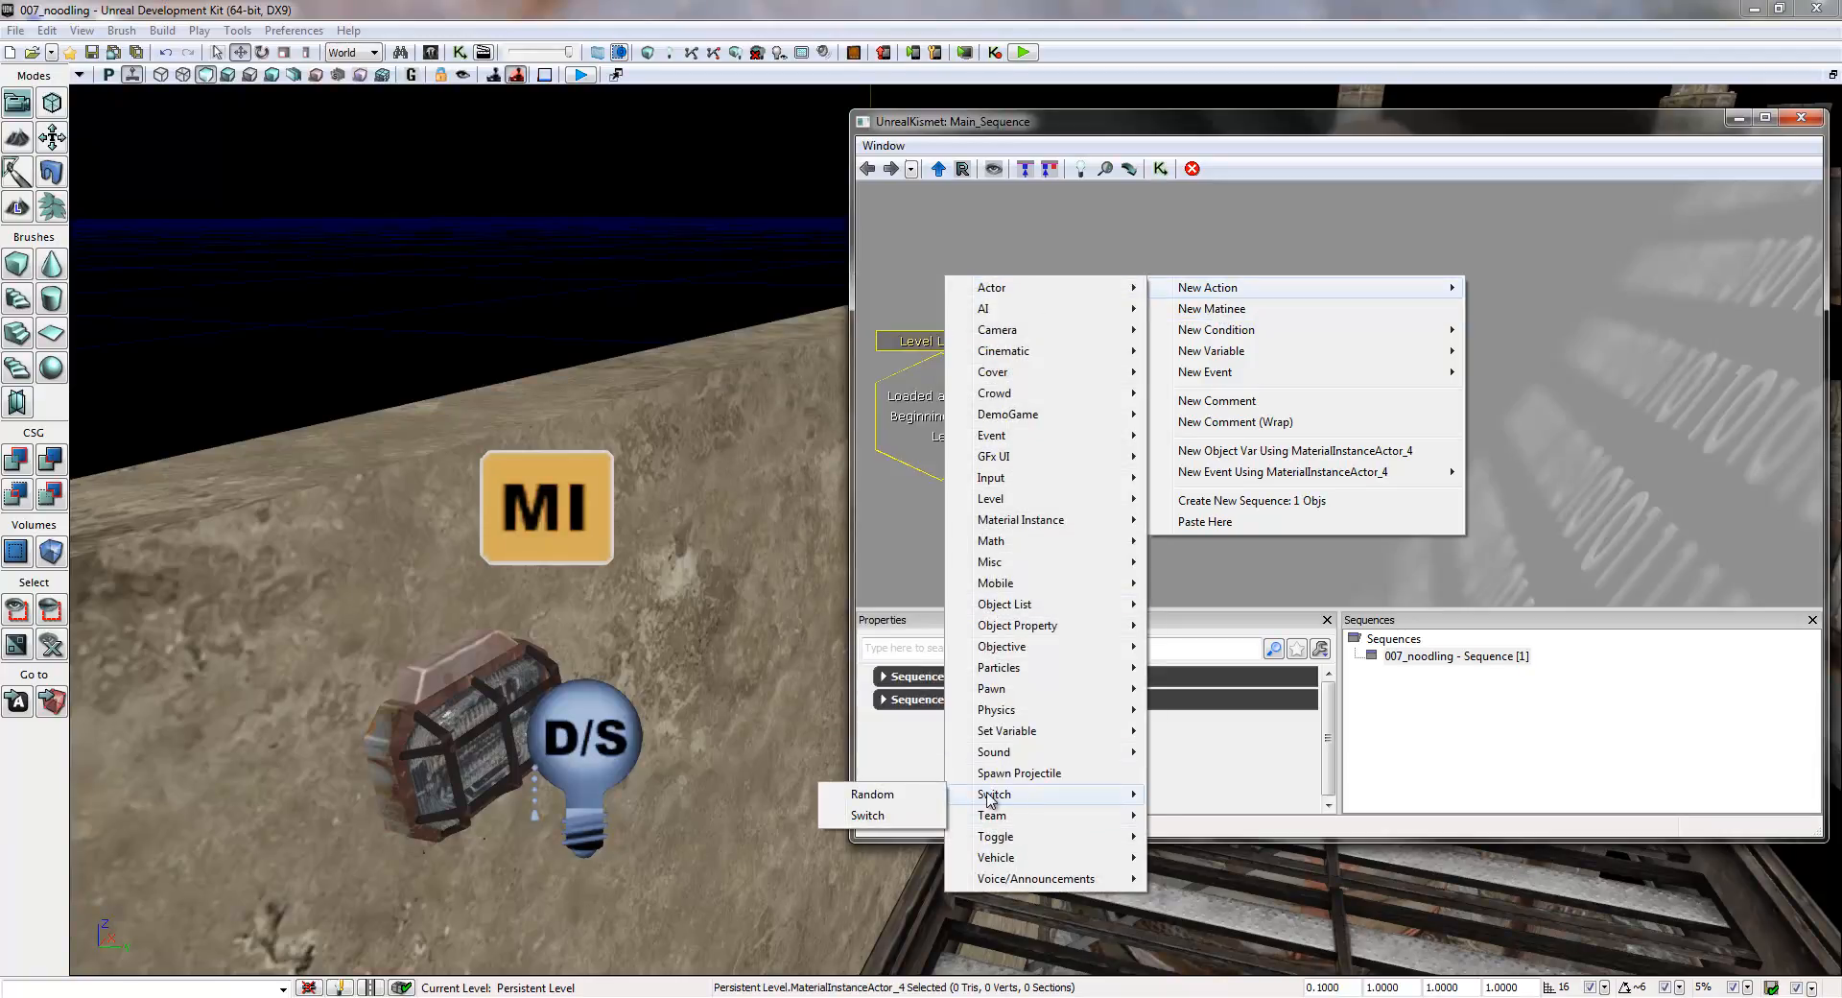
left_click(927, 794)
left_click_drag(1274, 407, 1207, 296)
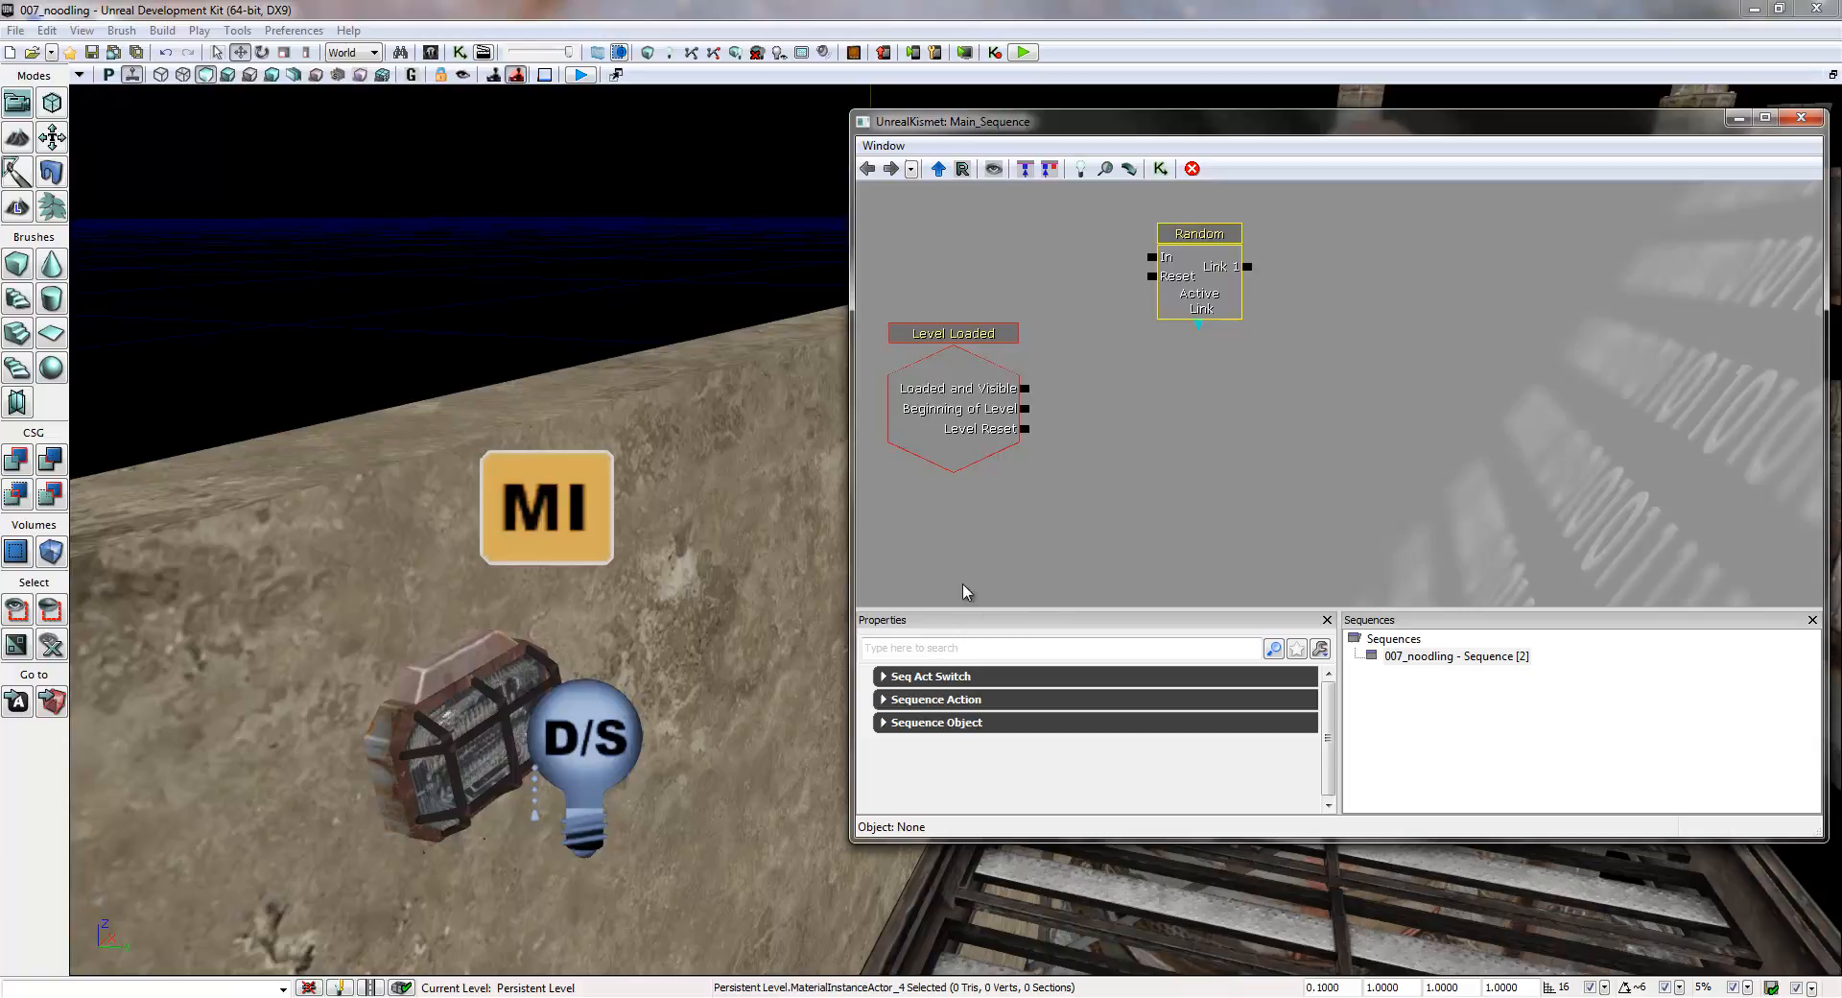
- Set the Random switch's Link Count to 4
left_click(884, 677)
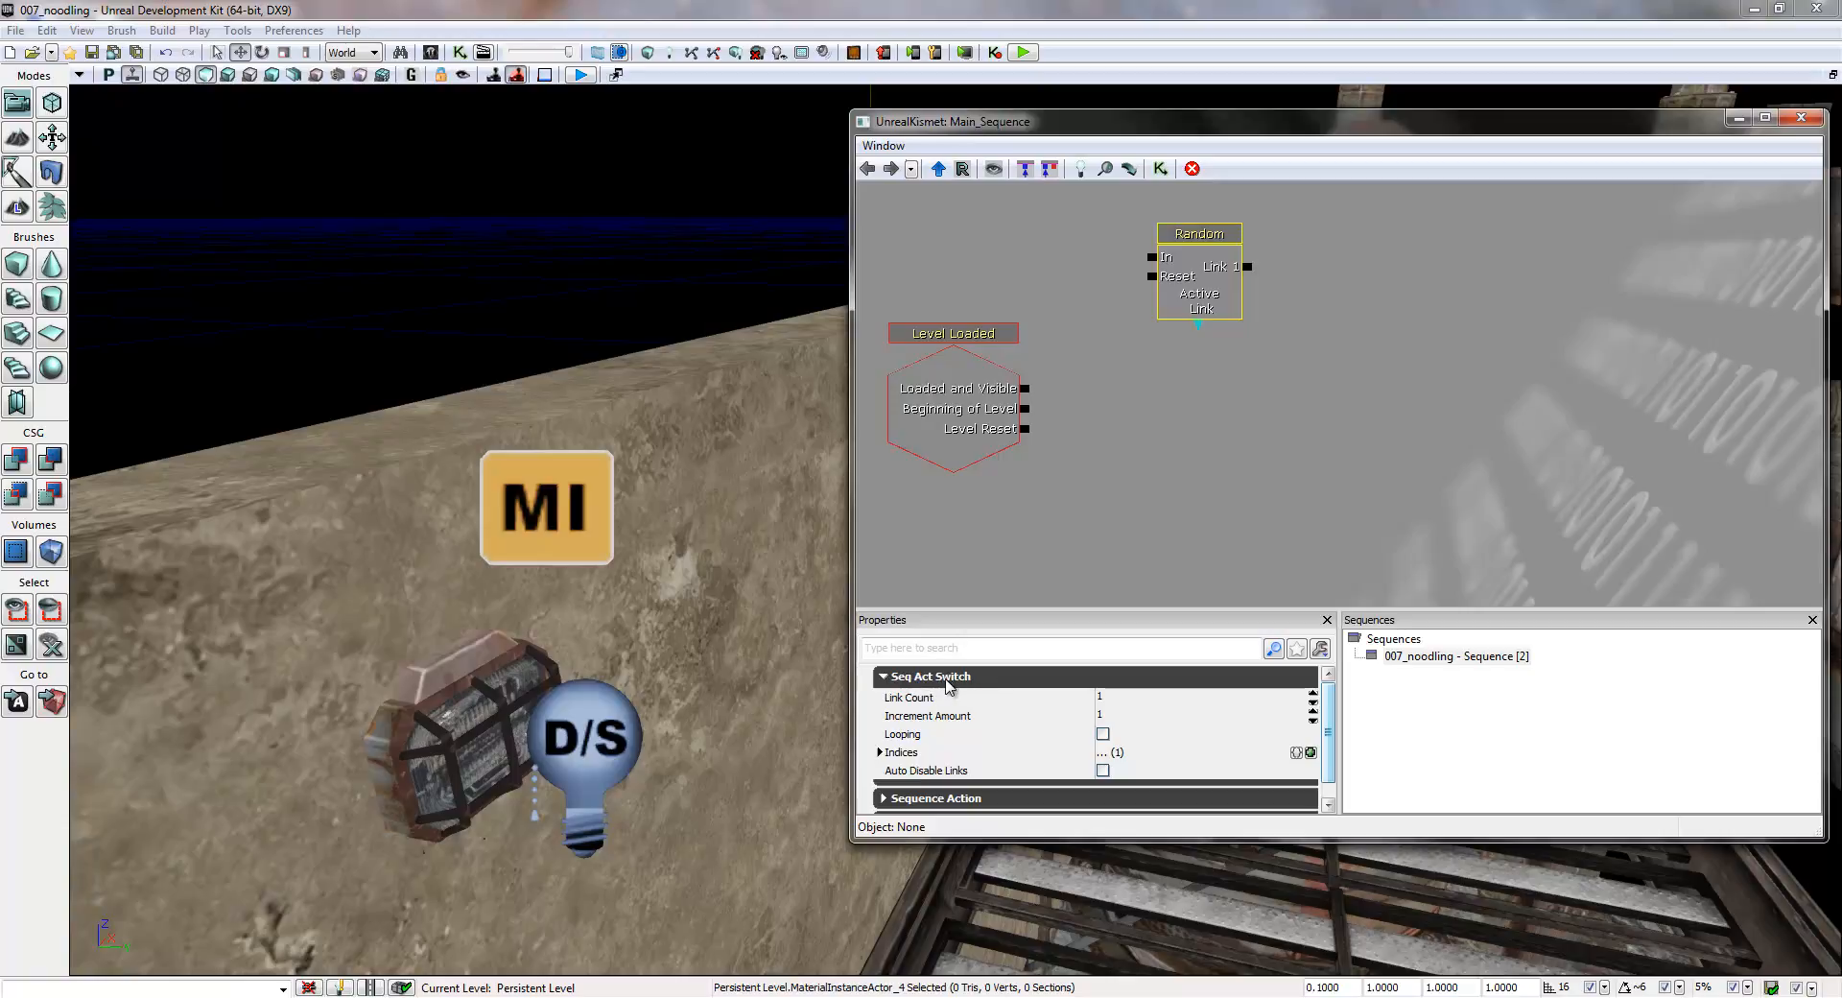
left_click(1115, 699)
type("4")
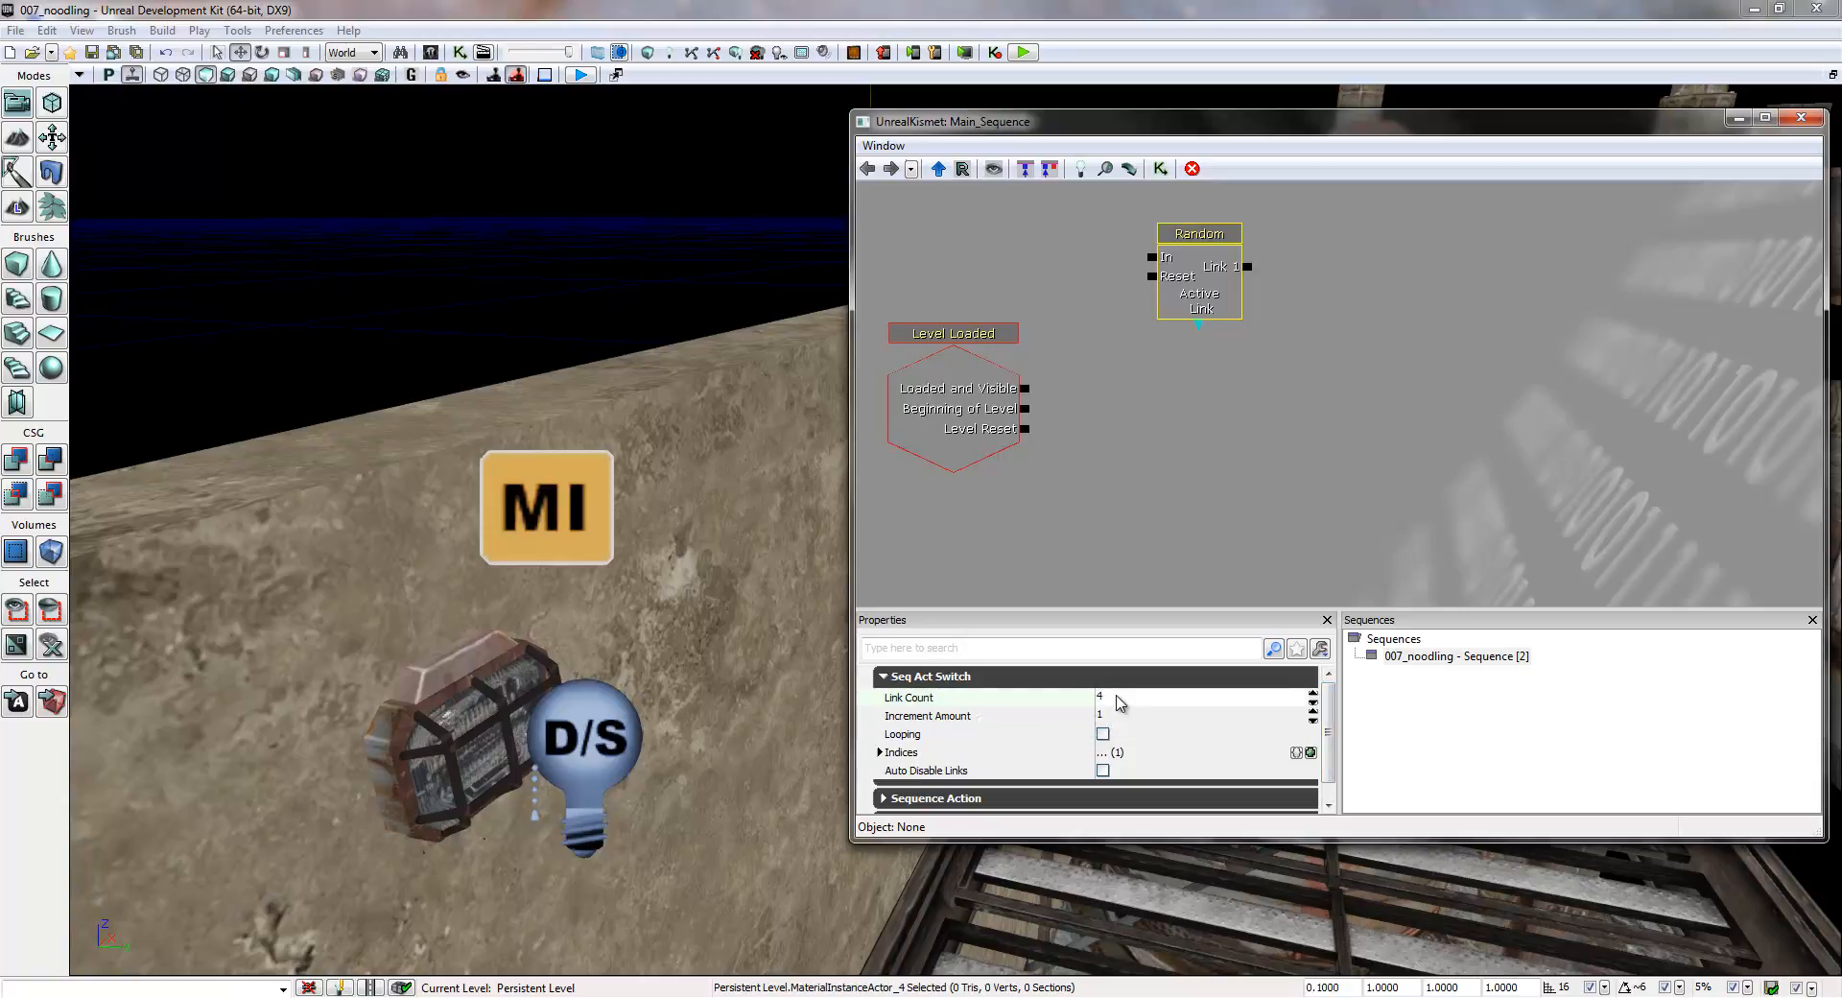
left_click(1218, 461)
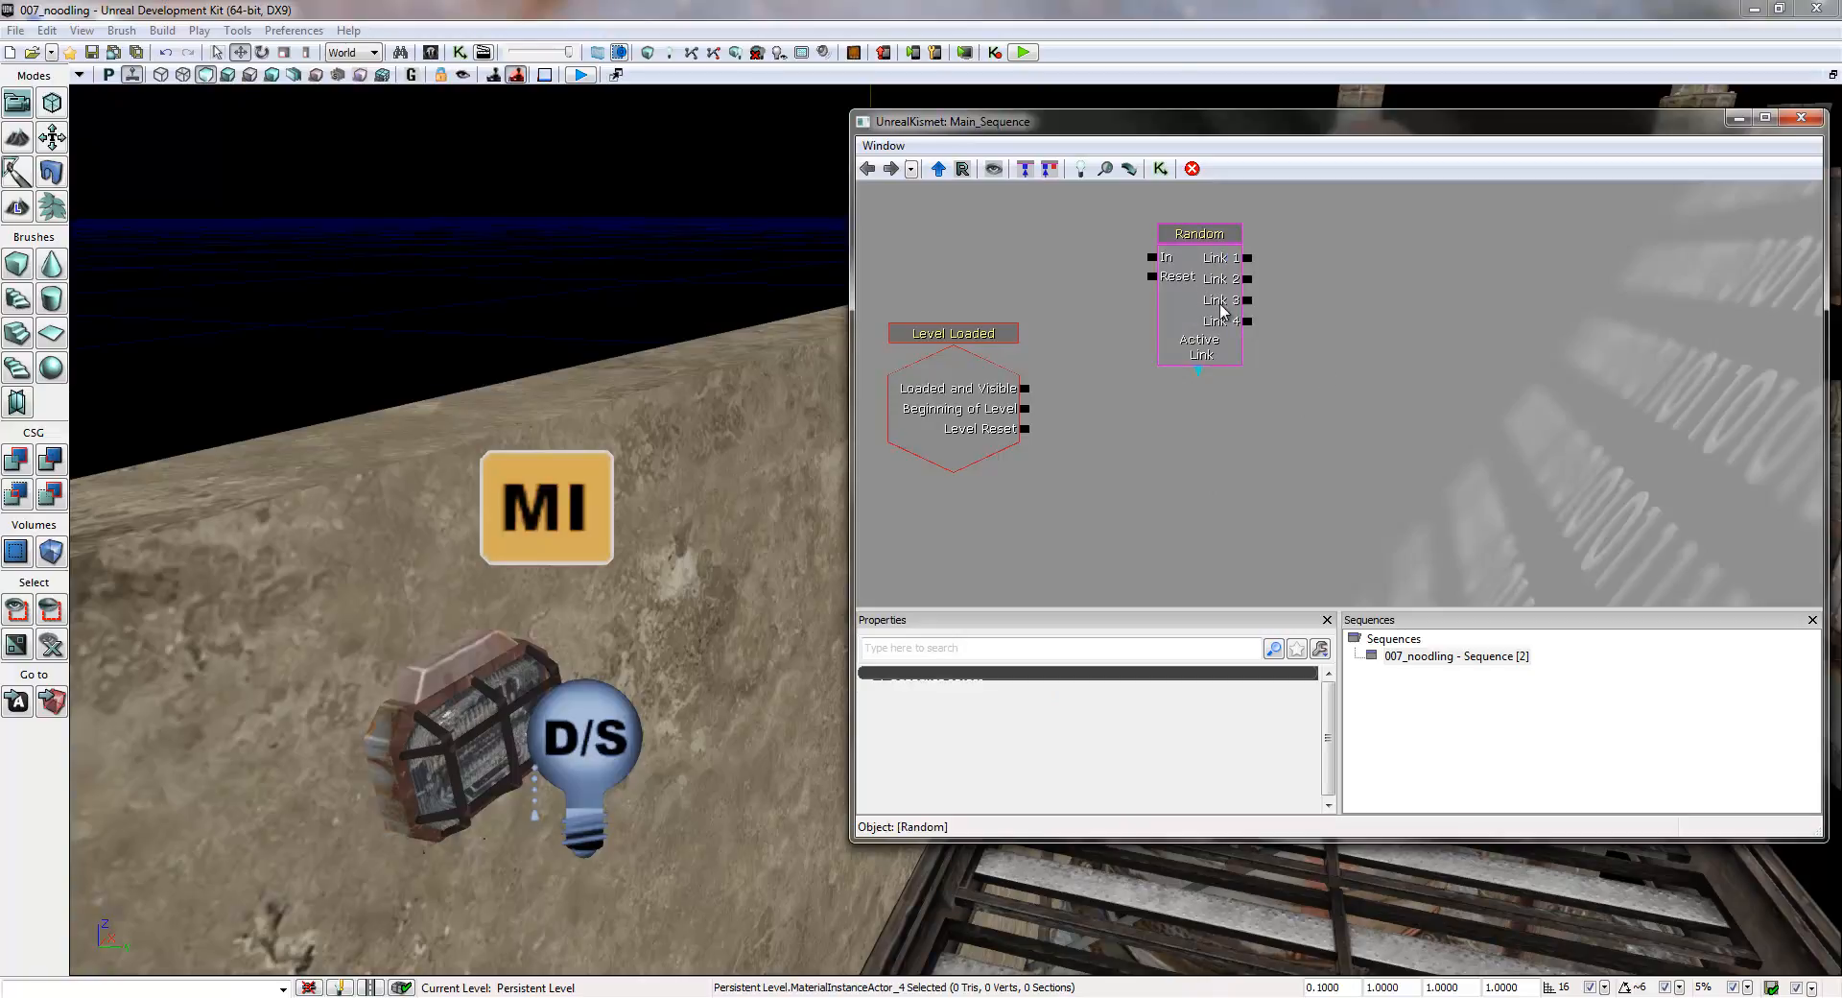
- Connect the Loaded and Visible output of the Level Loaded event to the In input of the Random switch
left_click_drag(1220, 312, 1216, 342)
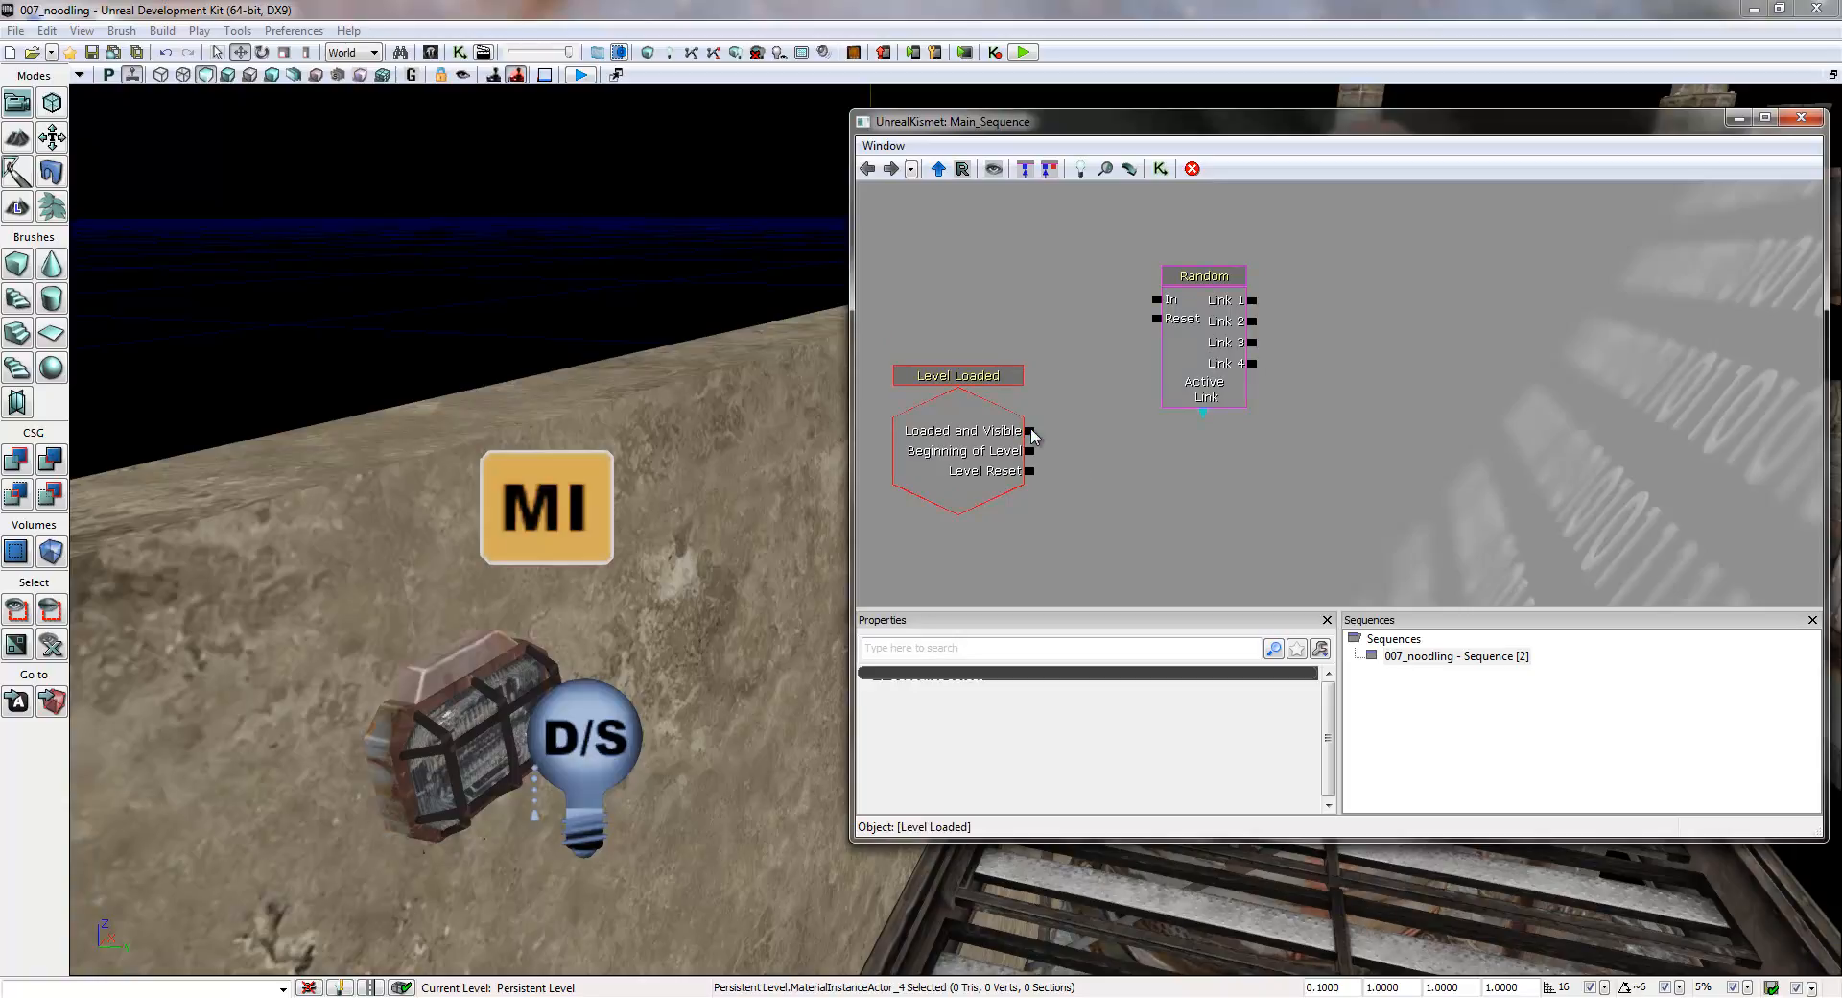
left_click_drag(1032, 431, 1157, 305)
left_click_drag(1398, 399, 1337, 361)
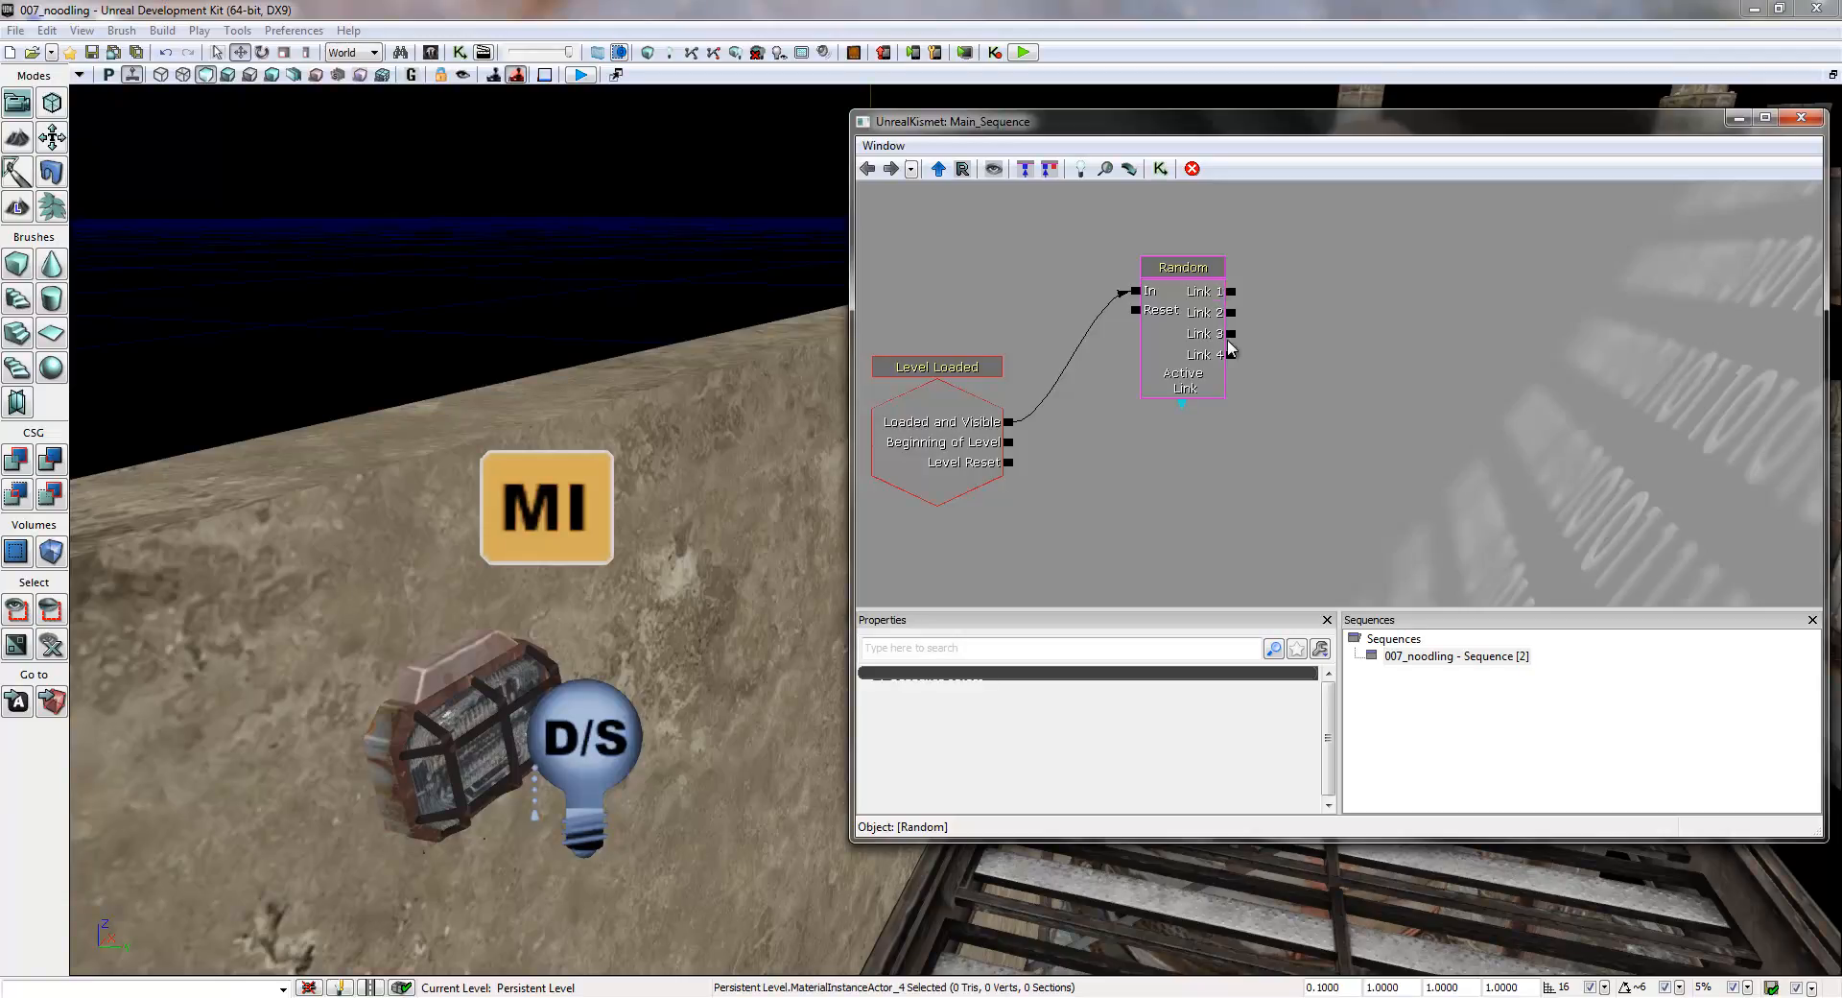
left_click(1241, 440)
left_click_drag(1451, 466, 1356, 498)
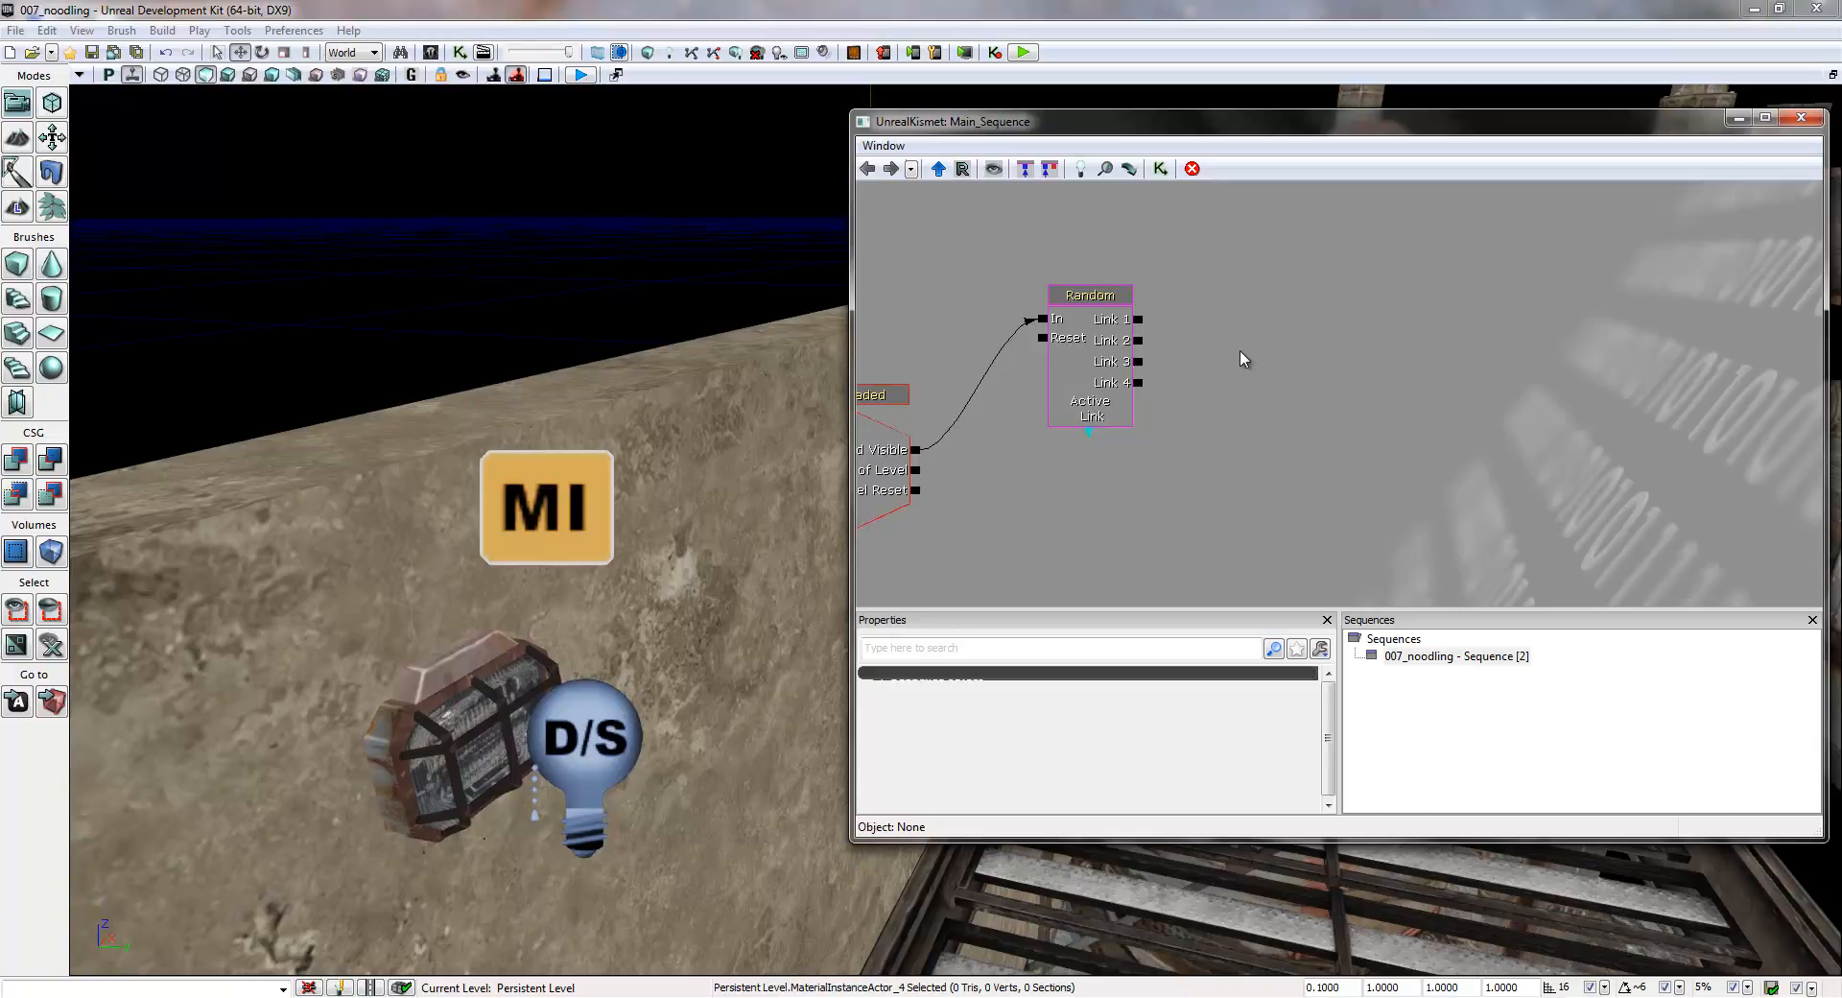
- Add a Toggle action to the sequence and place it to the right of the Random switch
left_click_drag(1291, 382, 1258, 352)
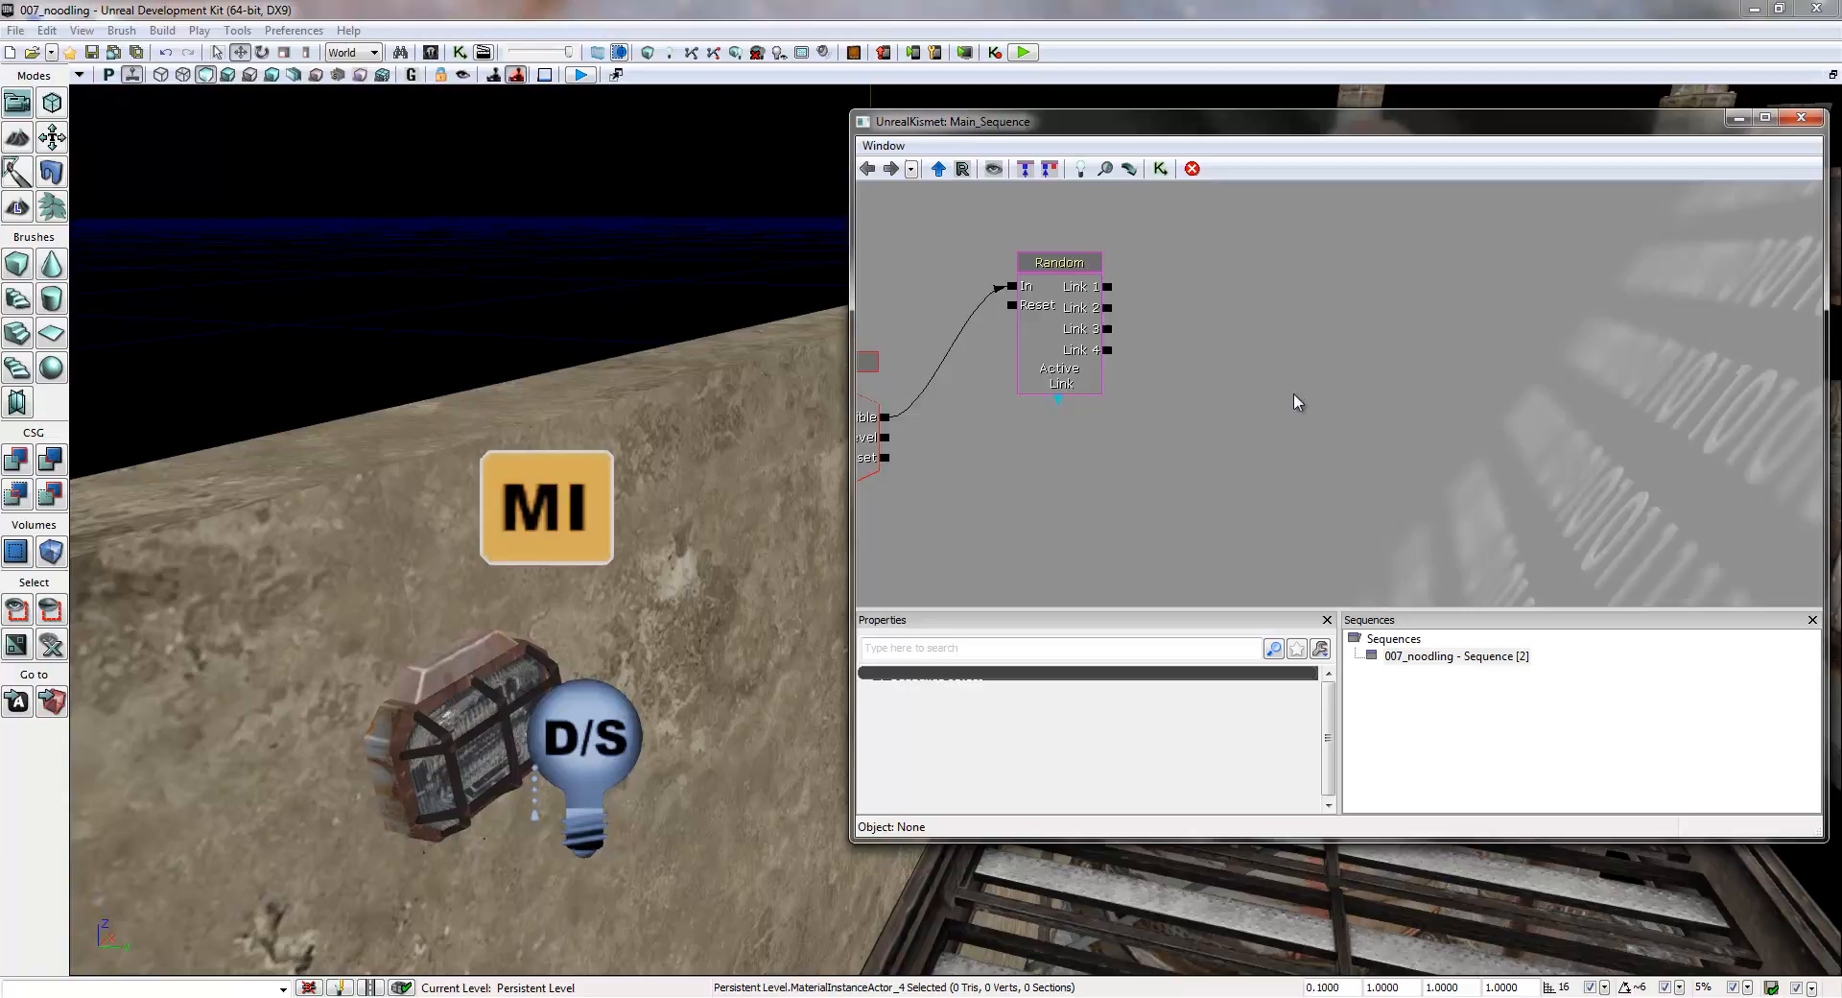
left_click_drag(1225, 337, 1299, 394)
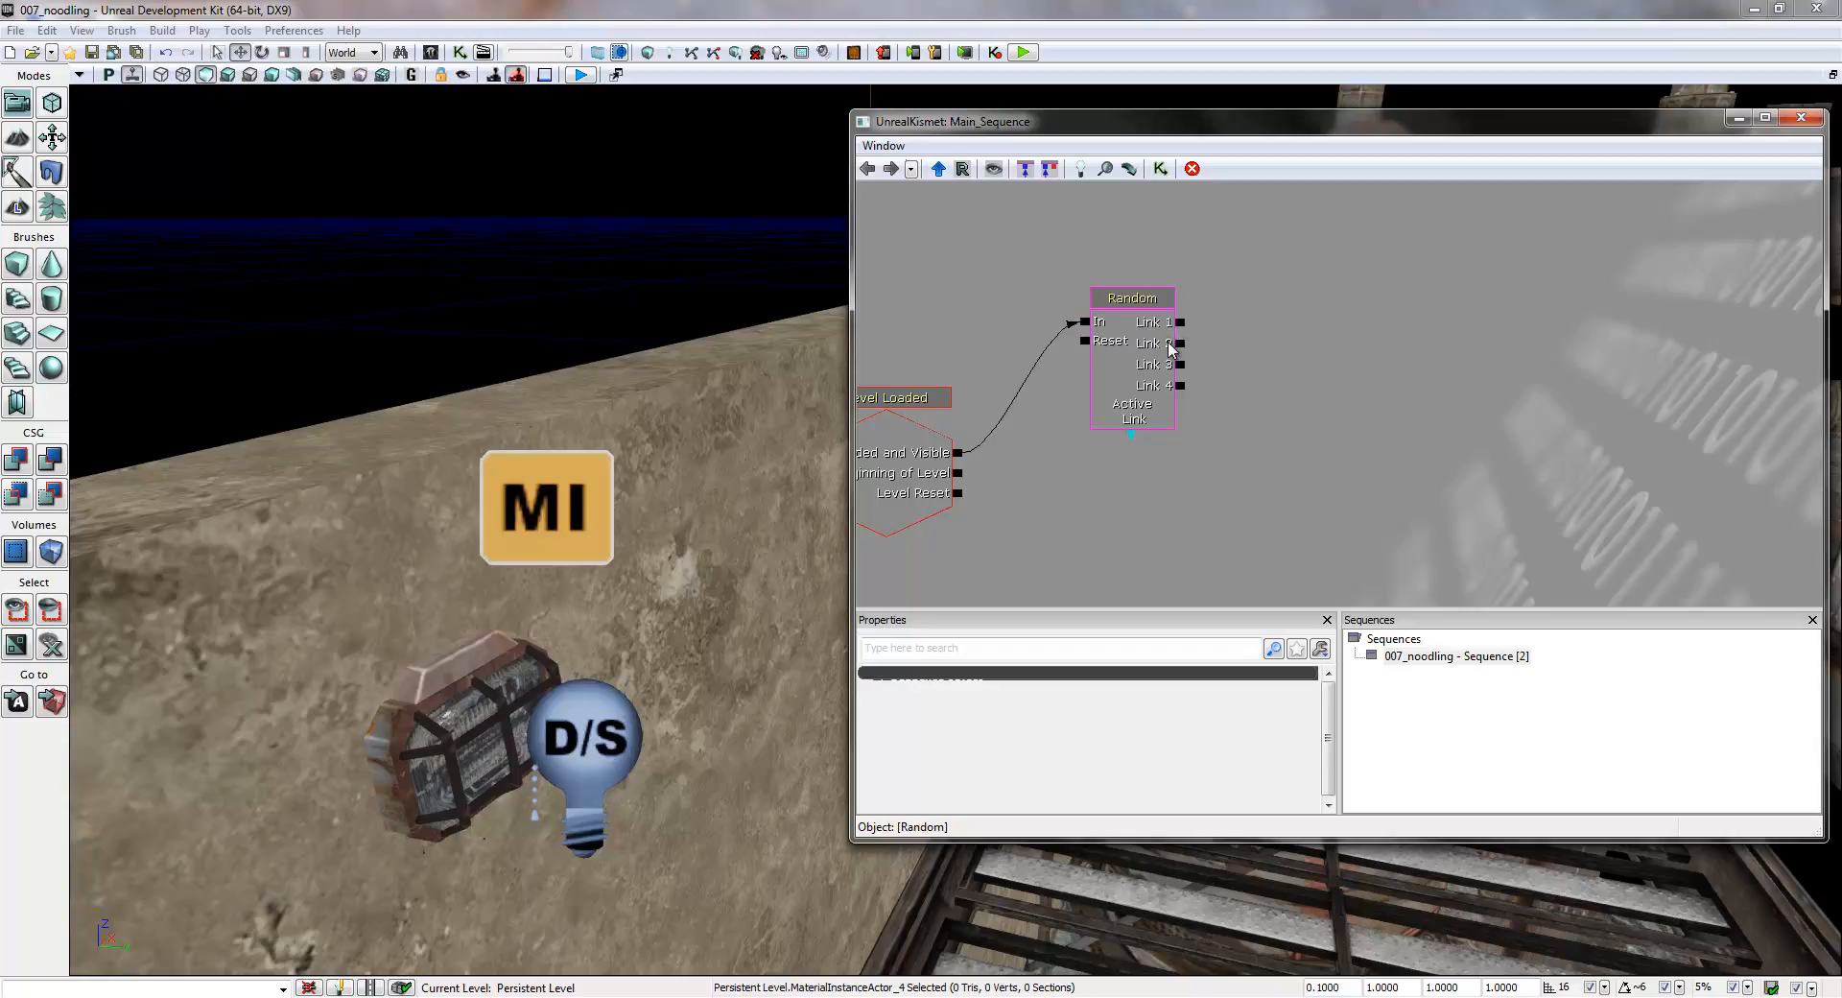
mouse_move(1376, 415)
left_mouse_down()
mouse_move(1333, 419)
mouse_move(1329, 395)
mouse_move(1361, 428)
left_mouse_up()
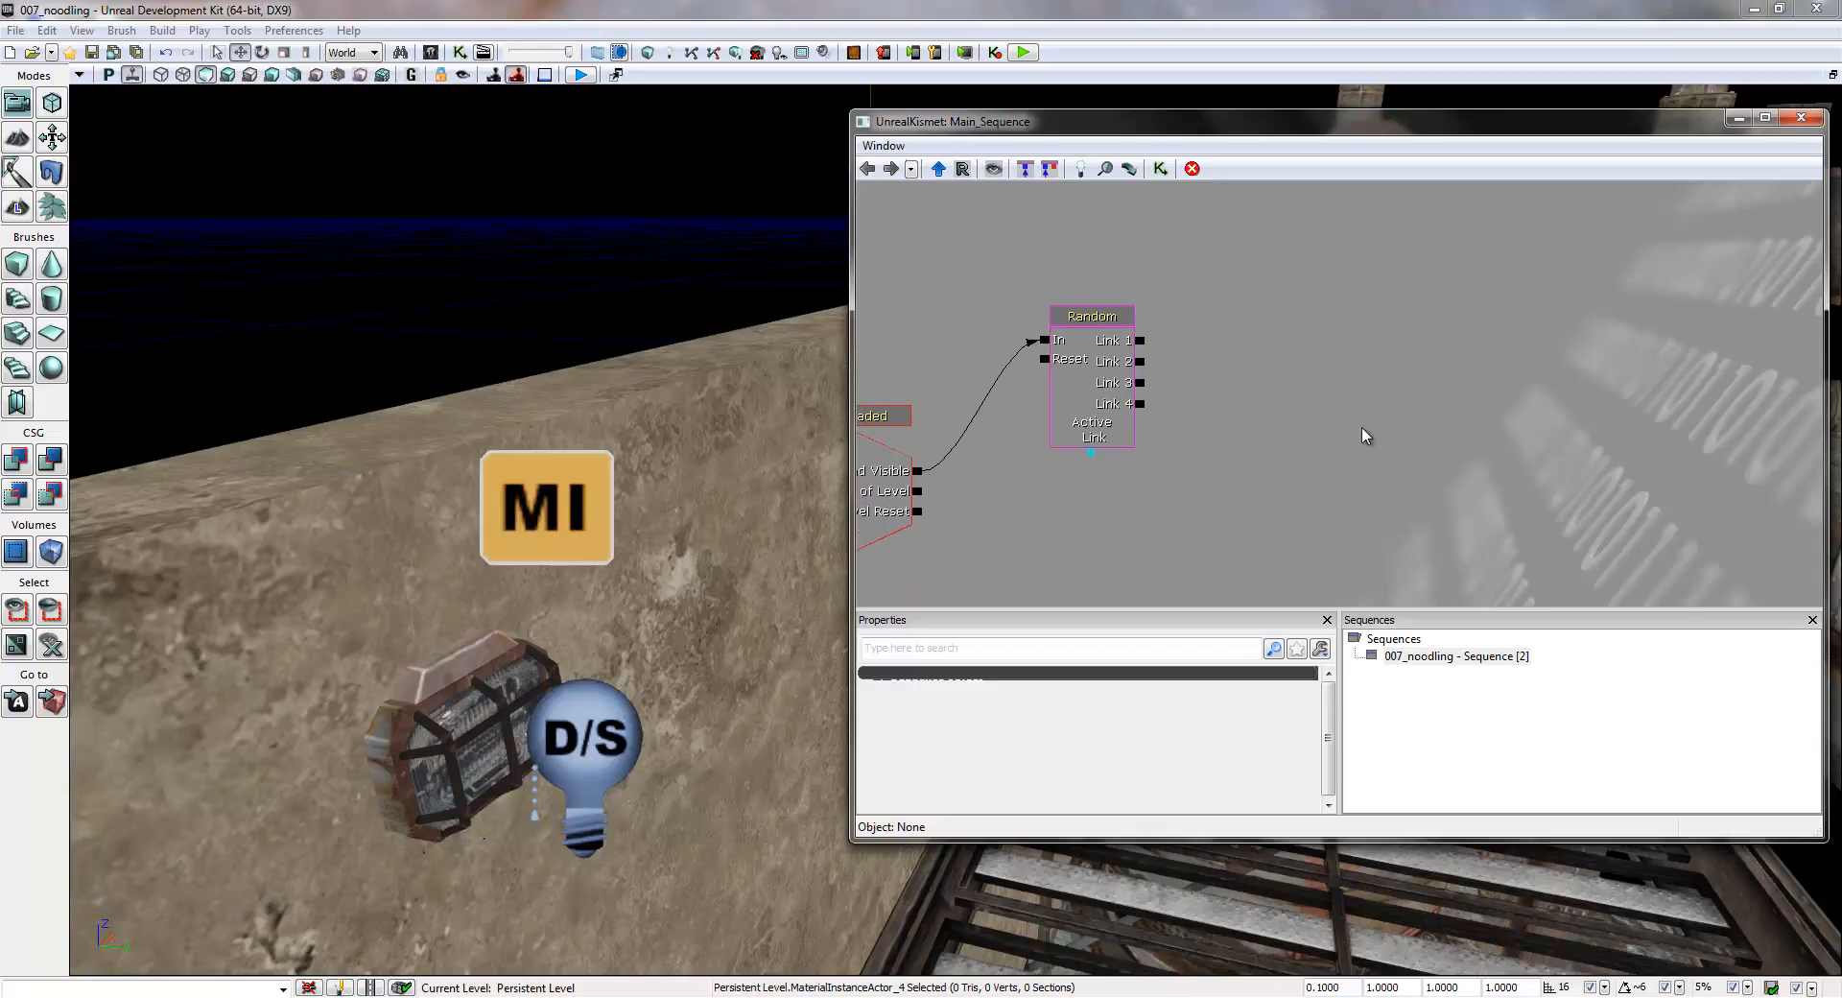
right_click(1284, 343)
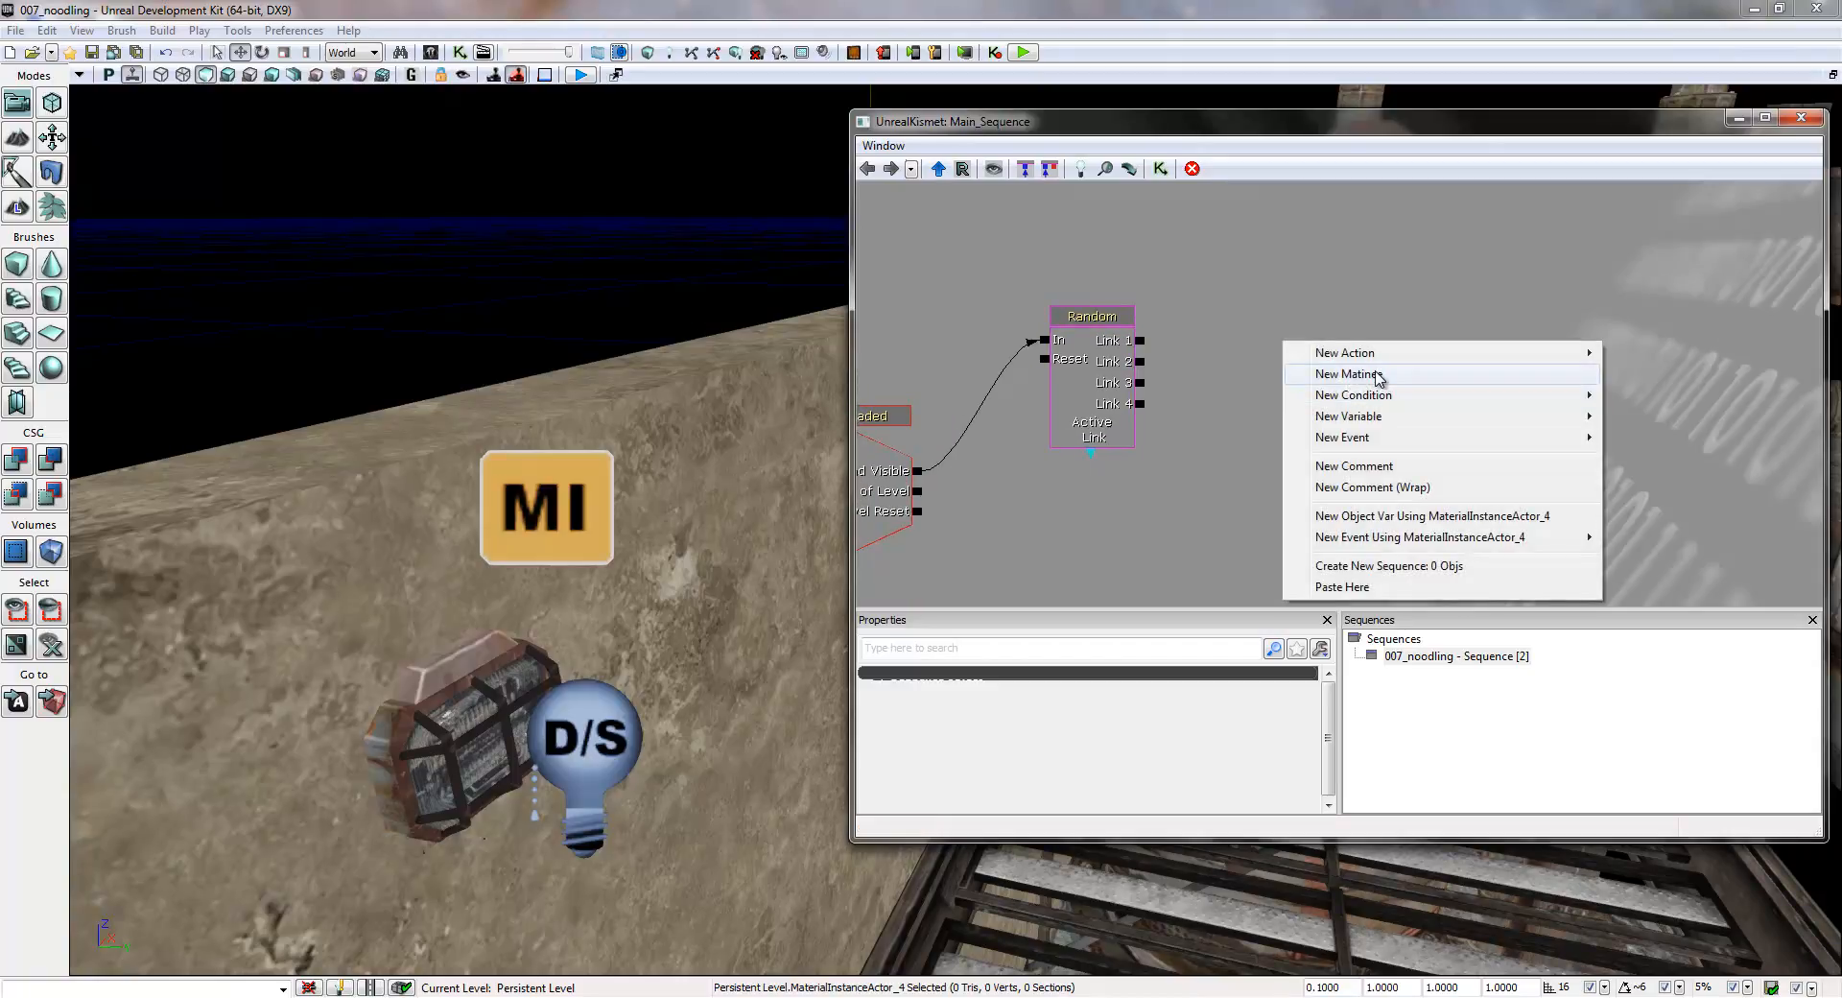
mouse_move(1356, 360)
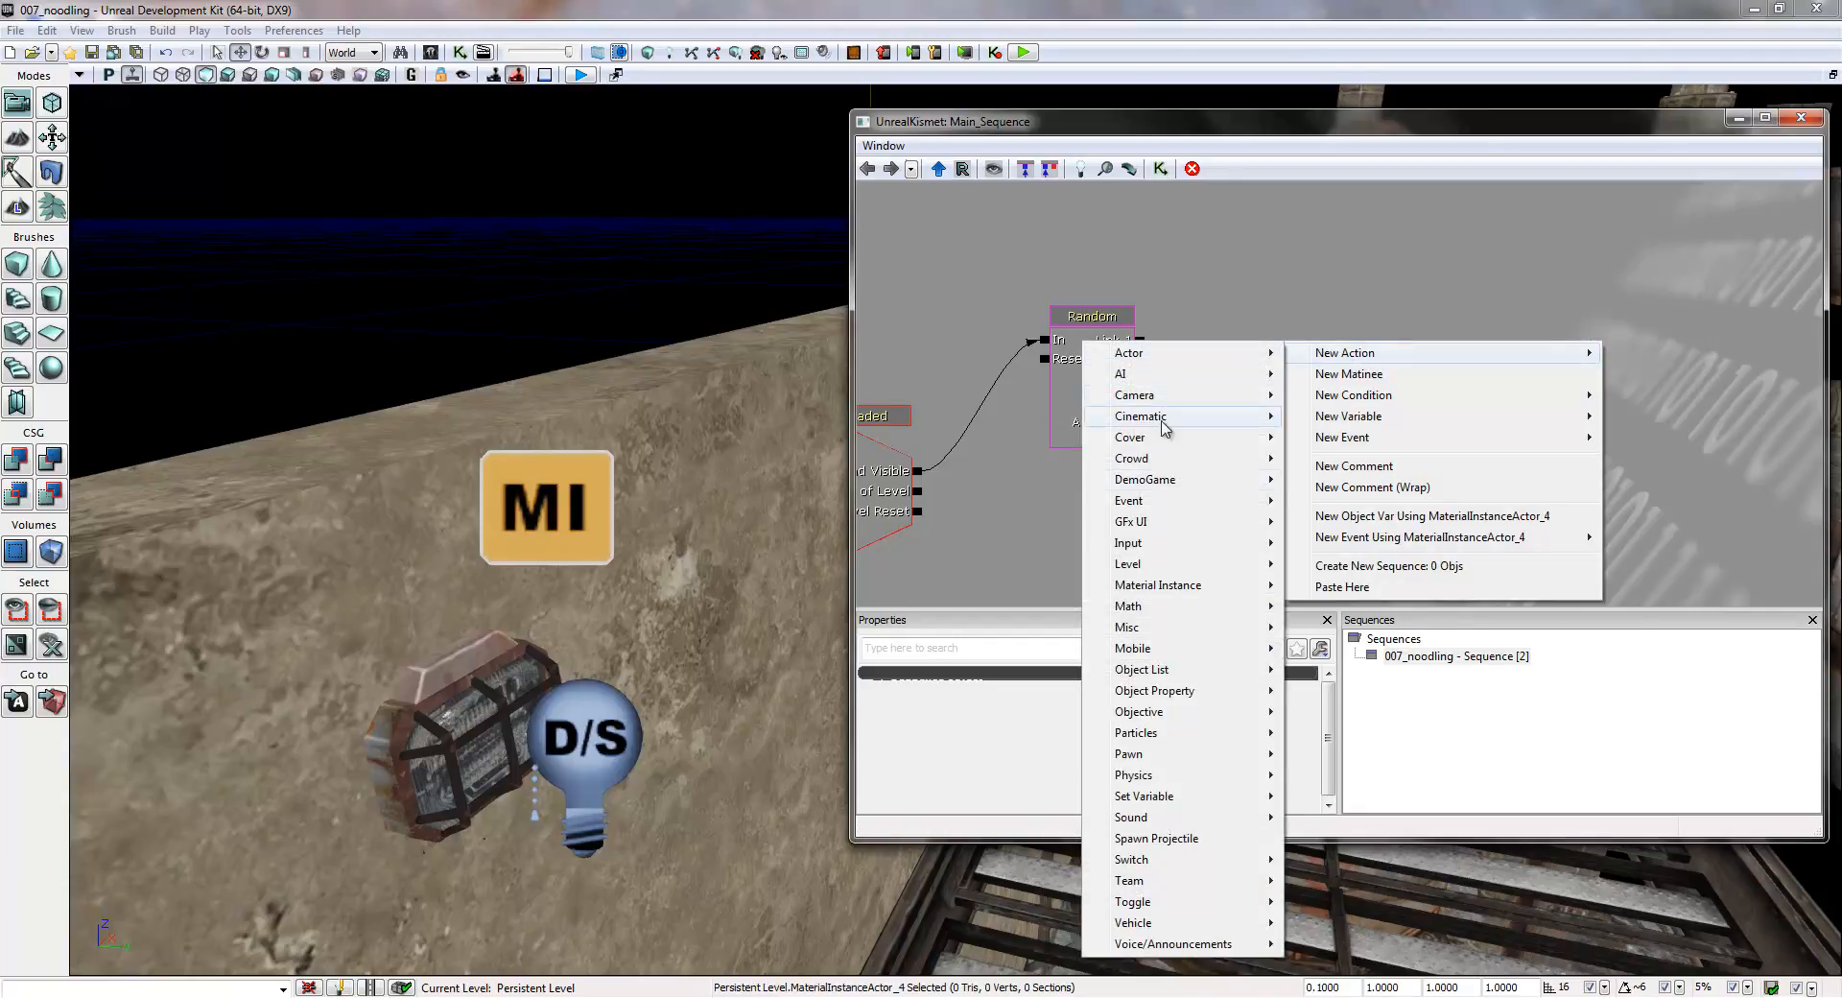
mouse_move(1201, 911)
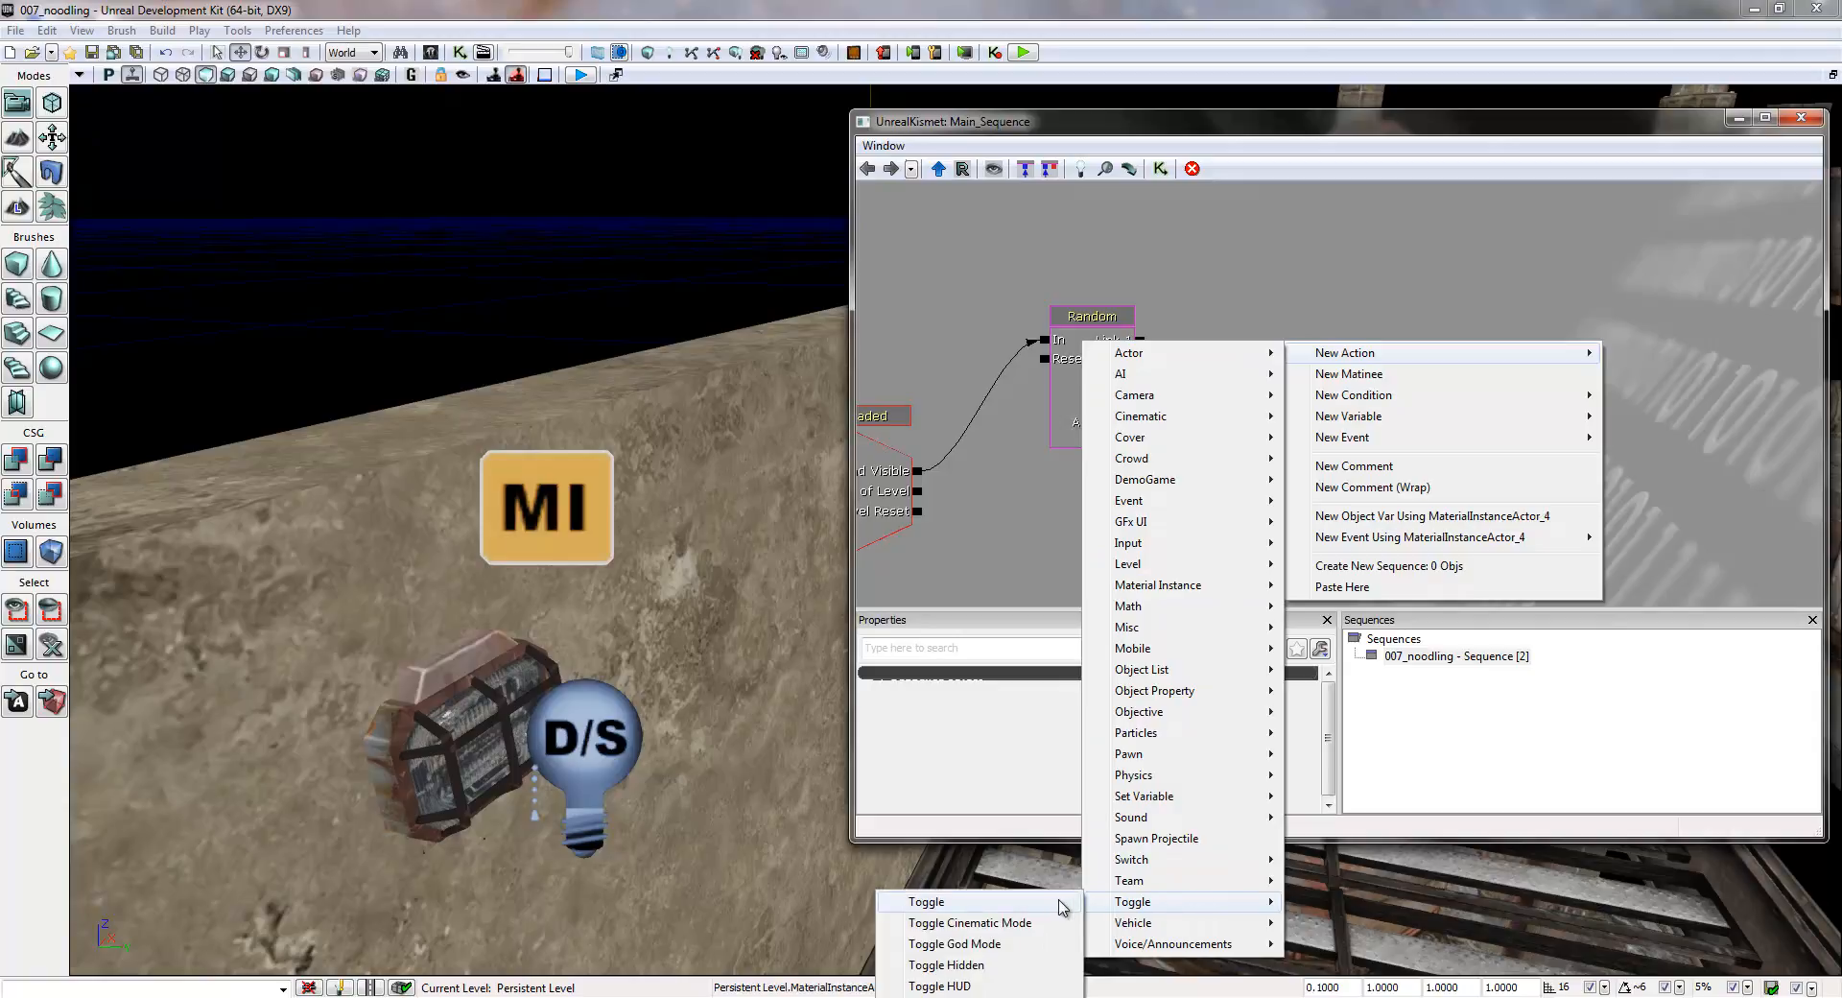
left_click(1061, 906)
left_click_drag(1410, 499, 1369, 489)
left_click_drag(1326, 365, 1380, 296, "ctrl")
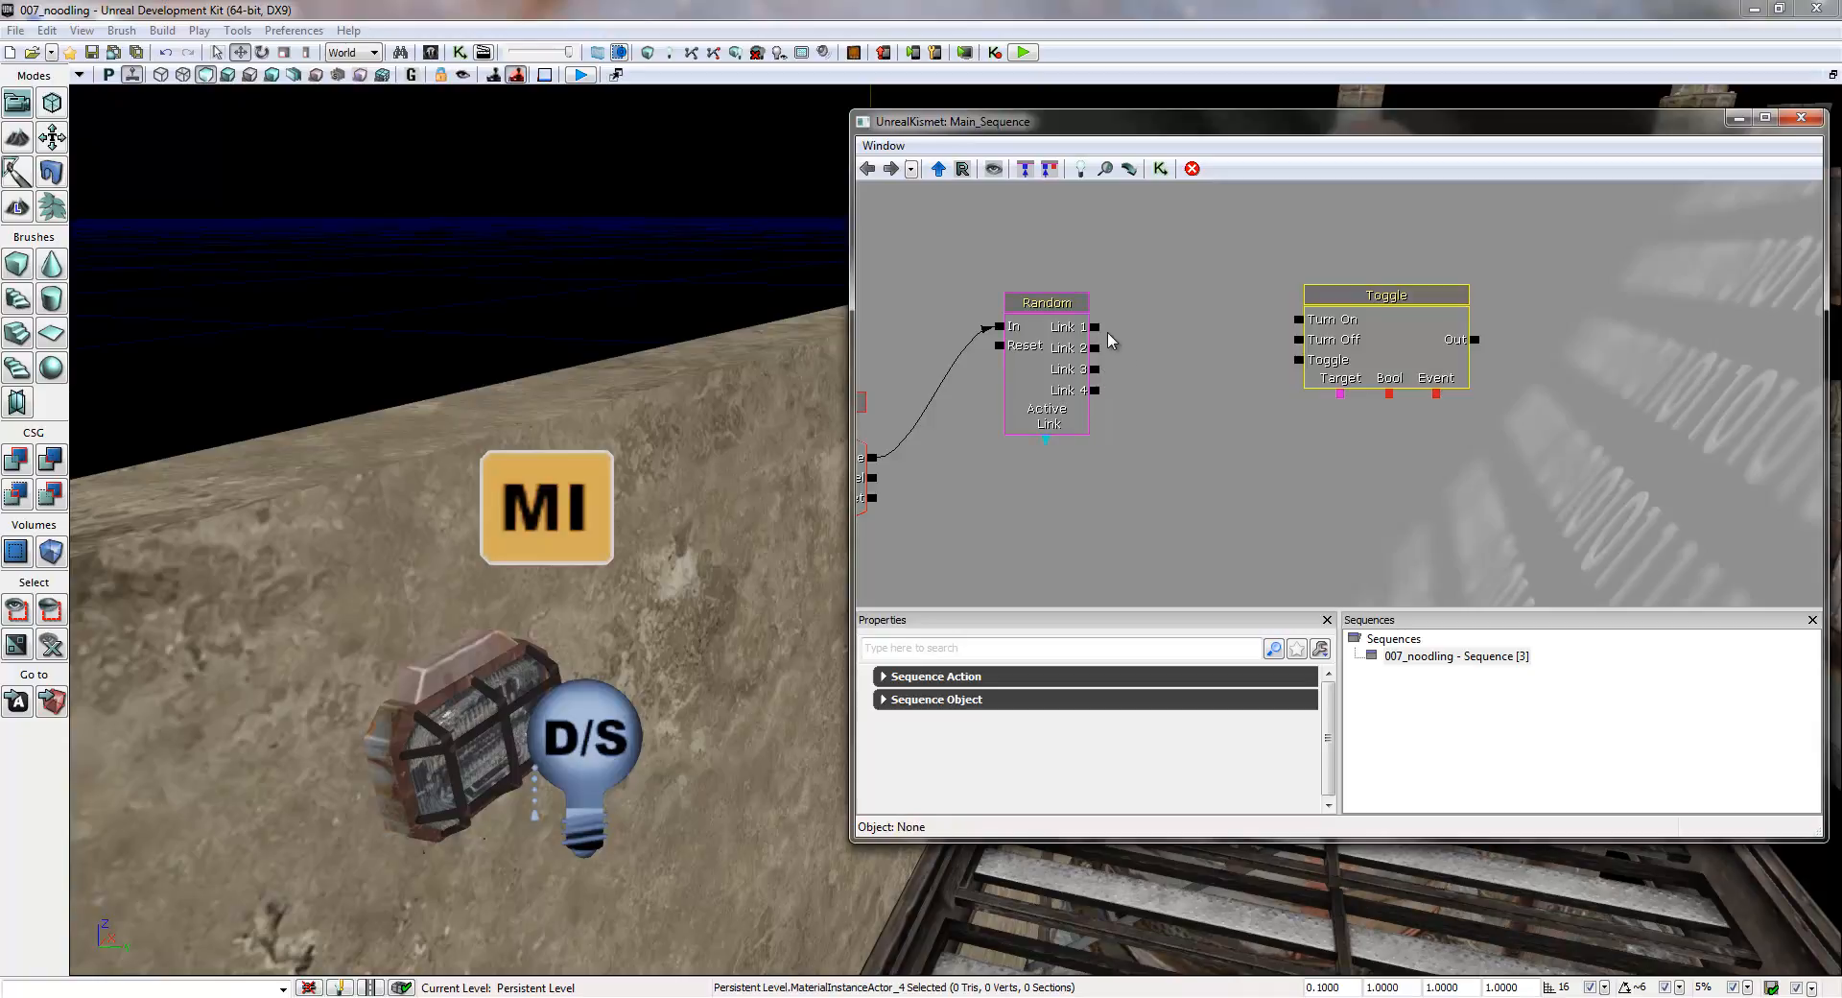
- Connect the Random switch's Links 1, 2 and 3 to the Toggle's Turn On and Link 4 to Turn Off, moving the Toggle closer to the switch
left_click_drag(1095, 327, 1300, 322)
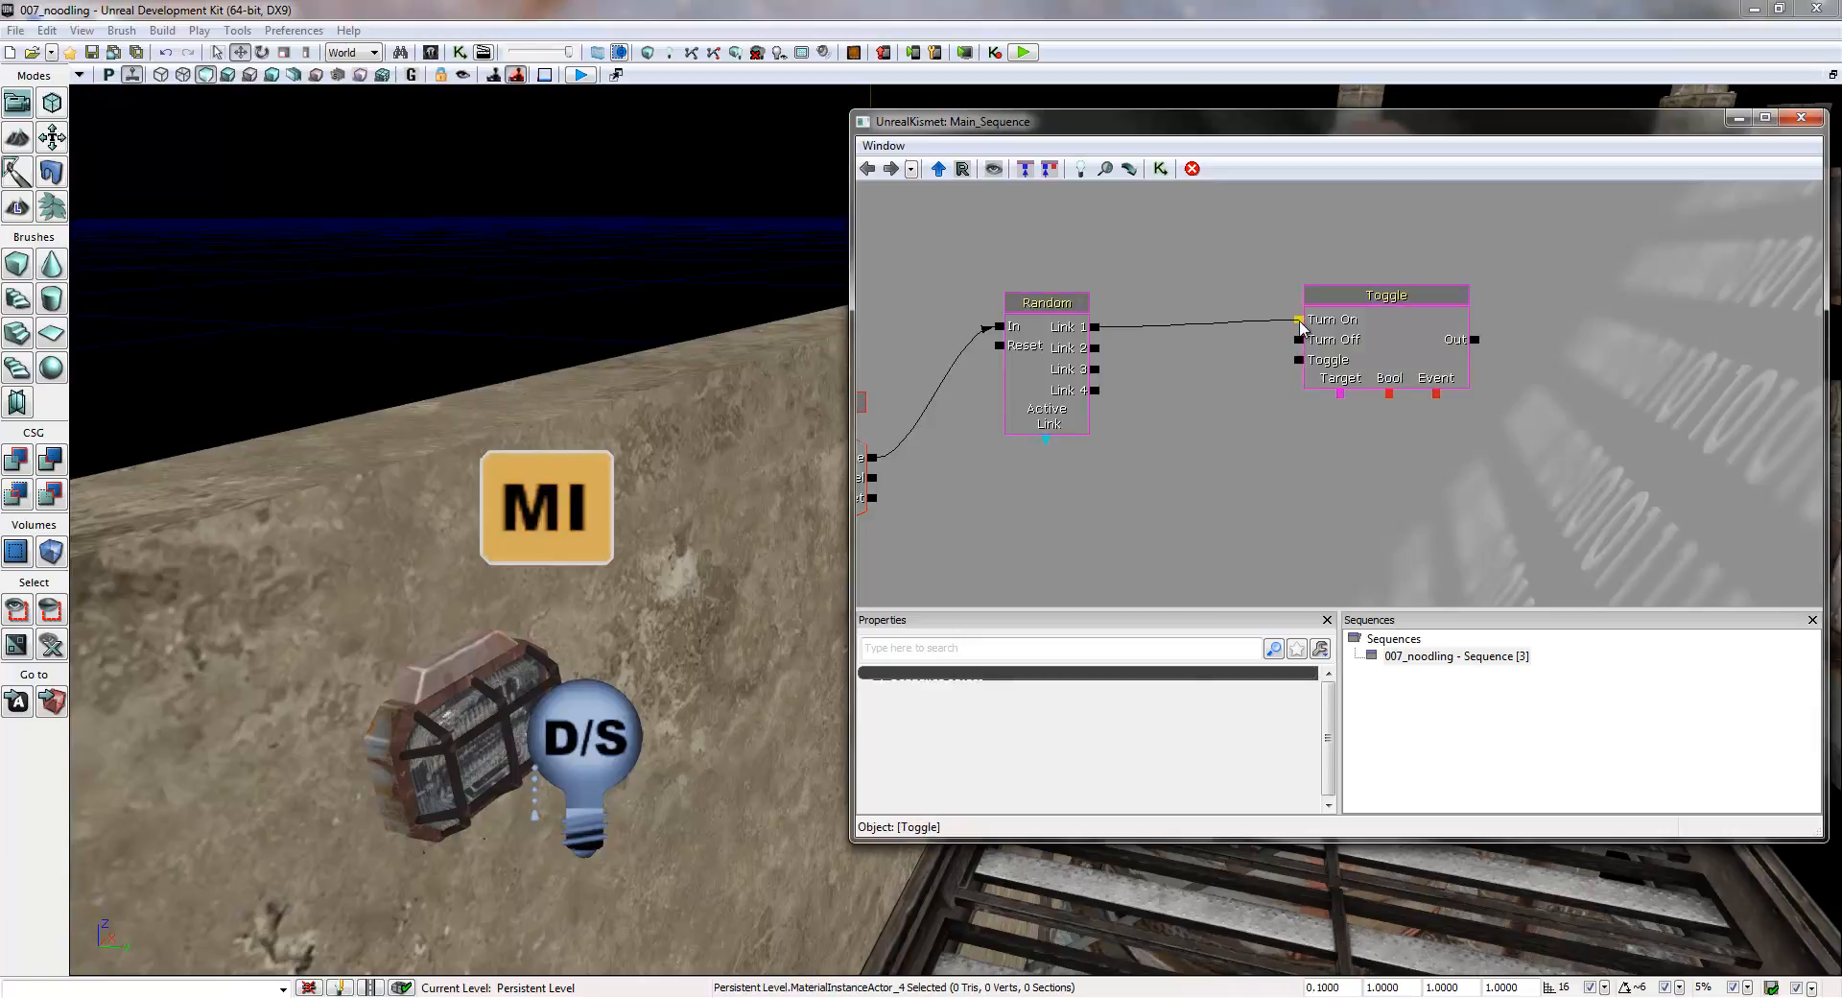
left_click_drag(1094, 347, 1296, 322)
left_click_drag(1094, 369, 1300, 326)
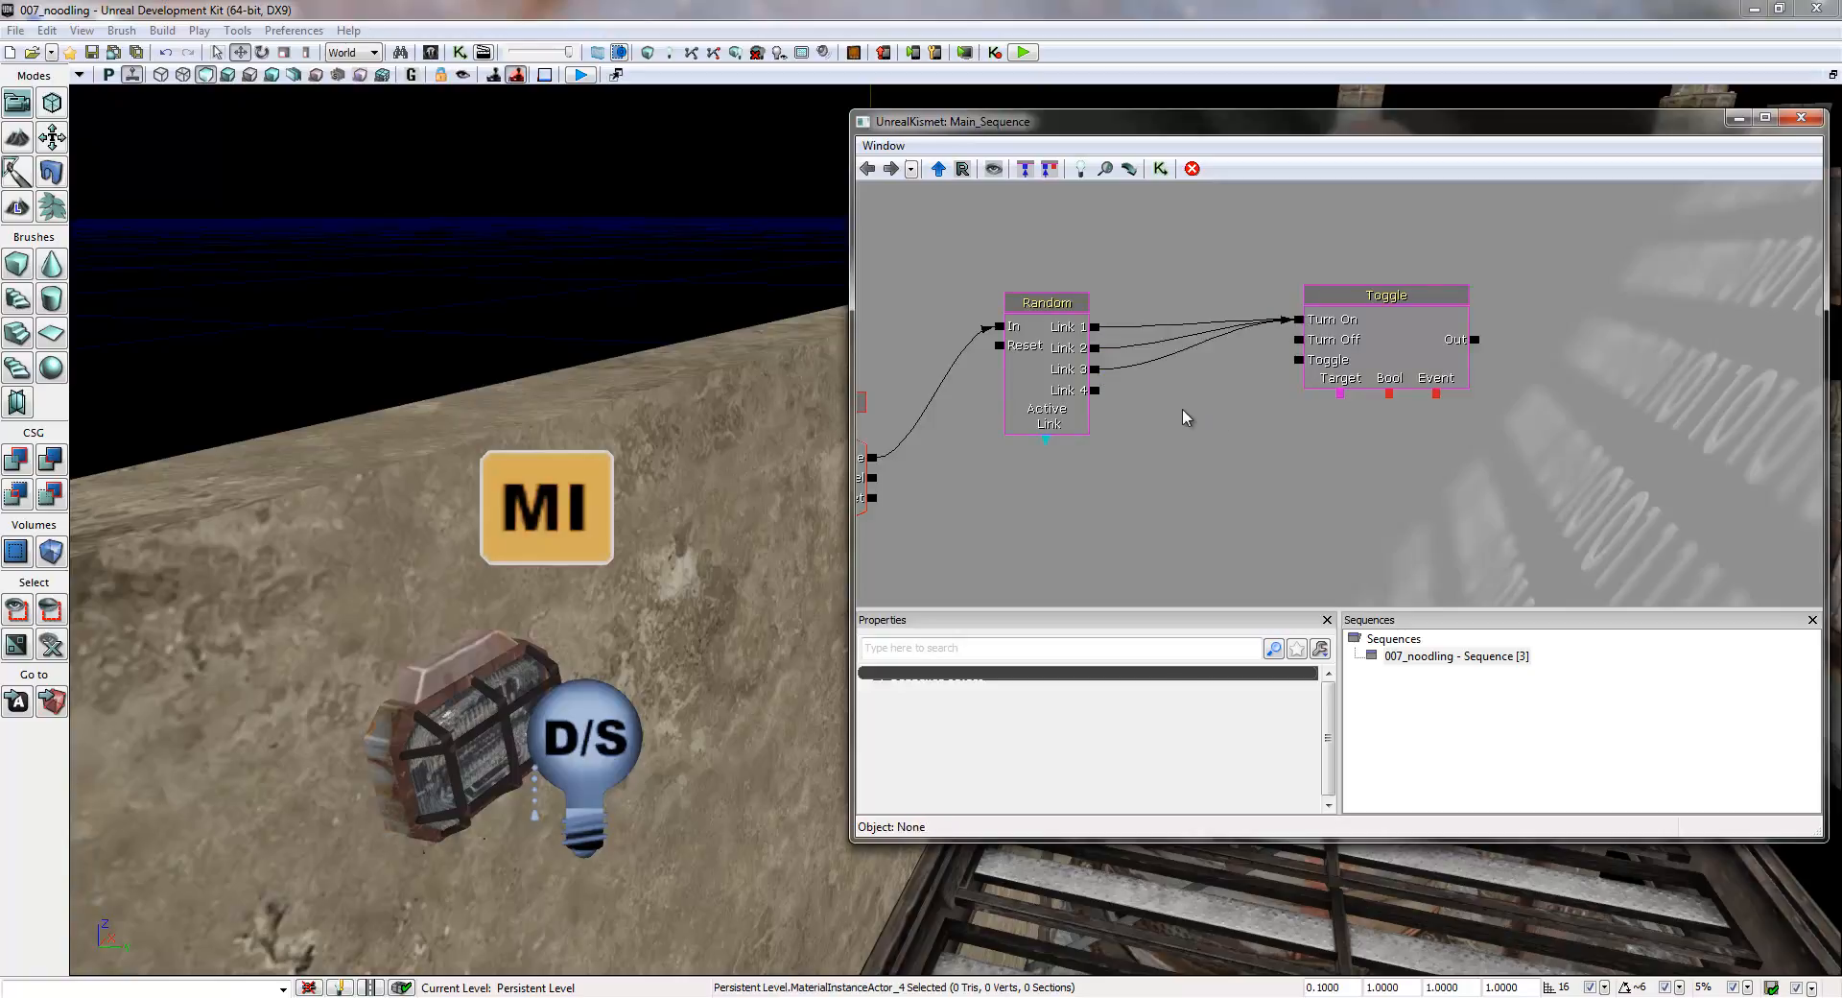
left_click_drag(1281, 357, 1298, 341)
left_click_drag(1386, 295, 1271, 294)
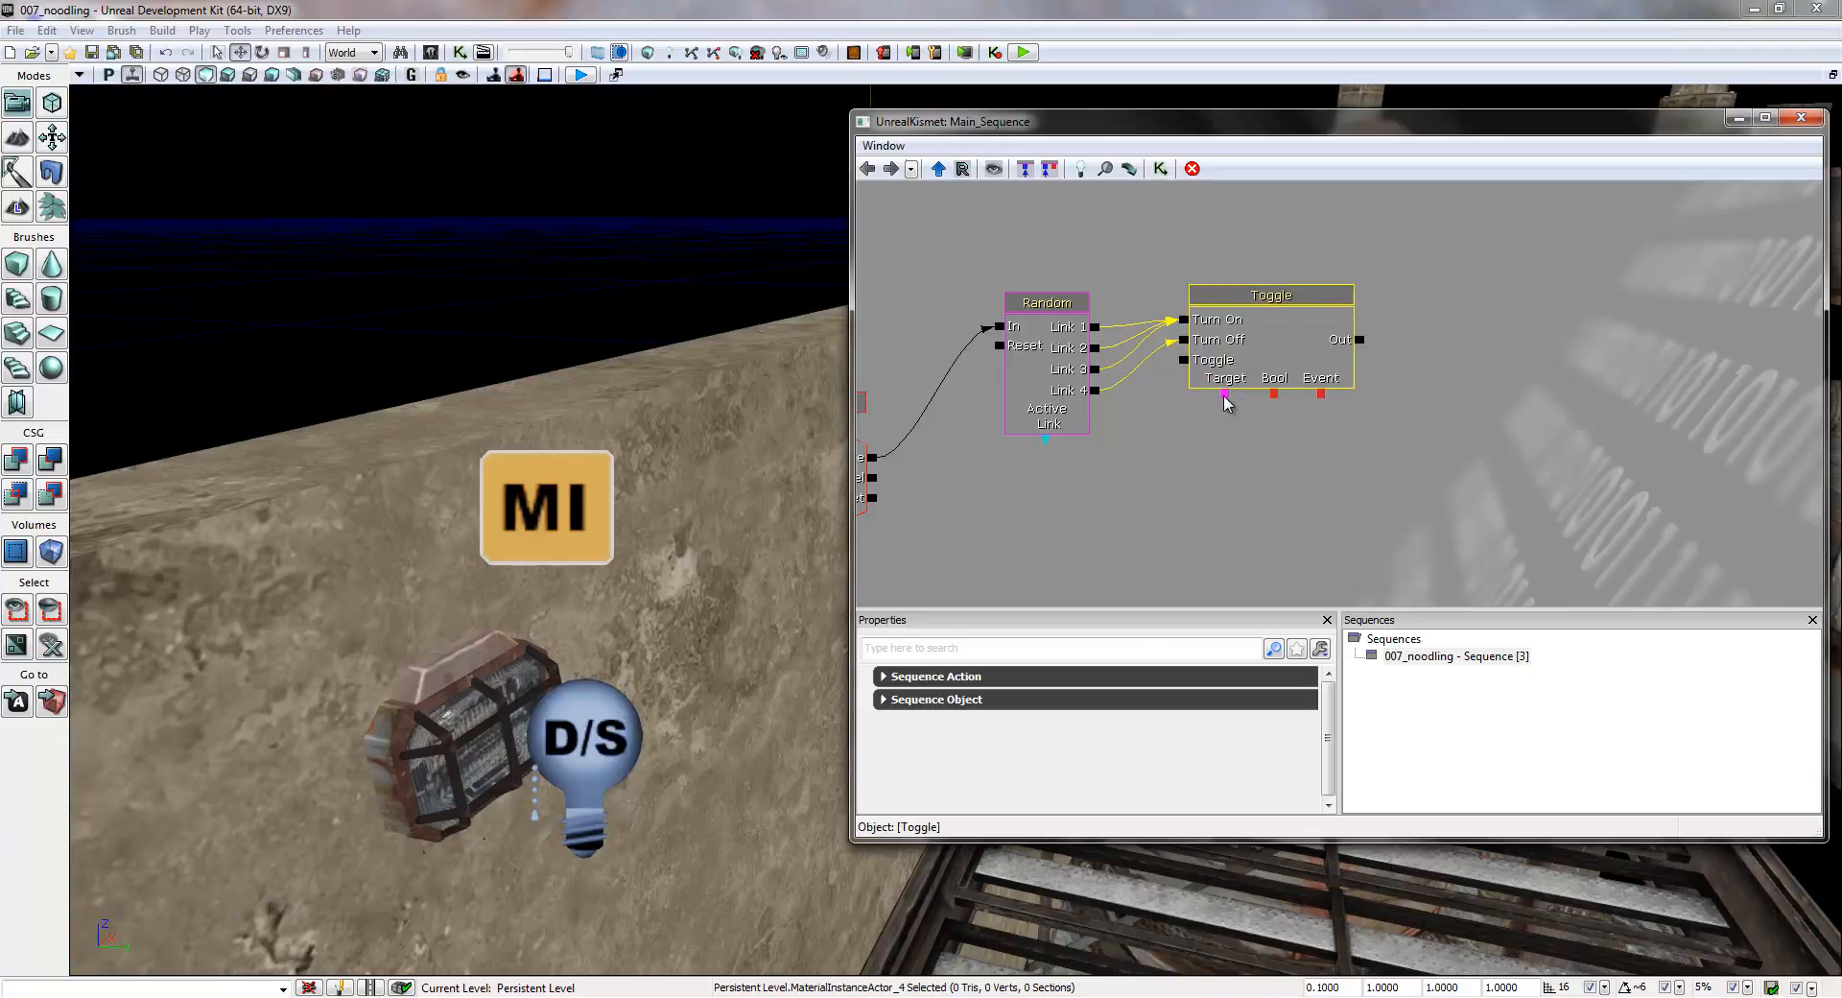
- Add an object variable for the wall lamp's toggleable point light below the Toggle action and connect it to the Toggle's Target
left_click(584, 741)
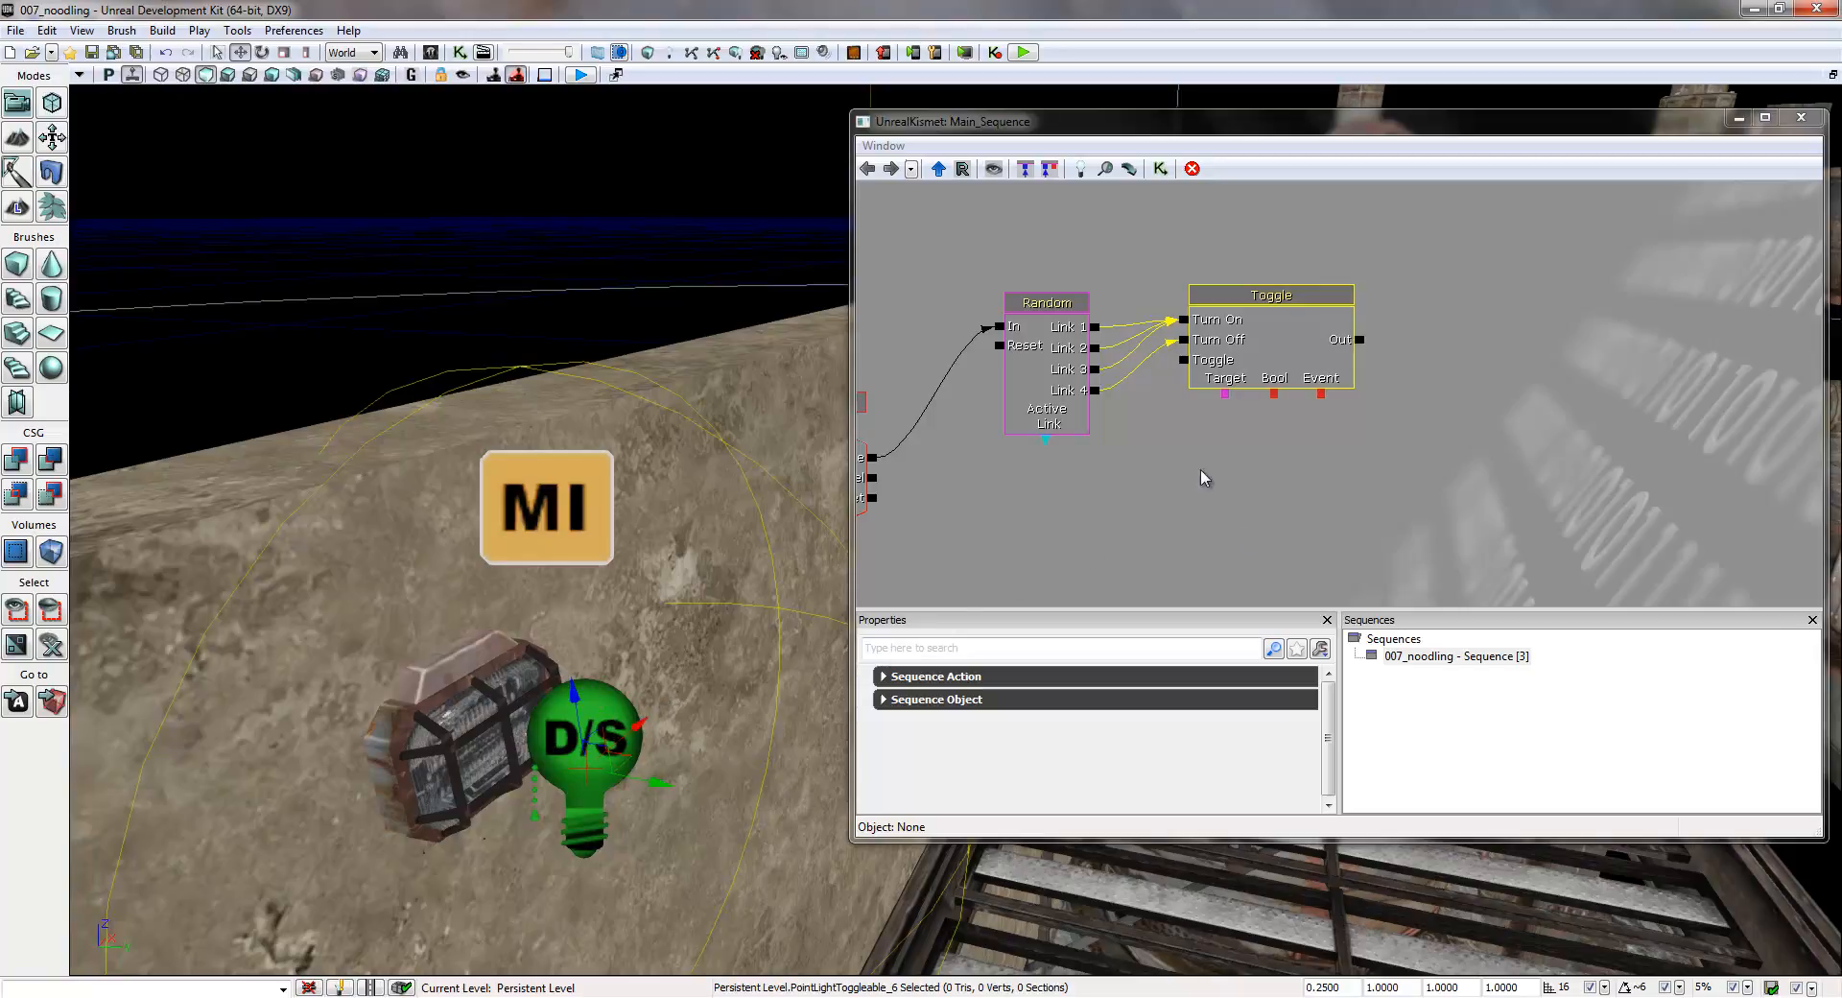
right_click(1228, 451)
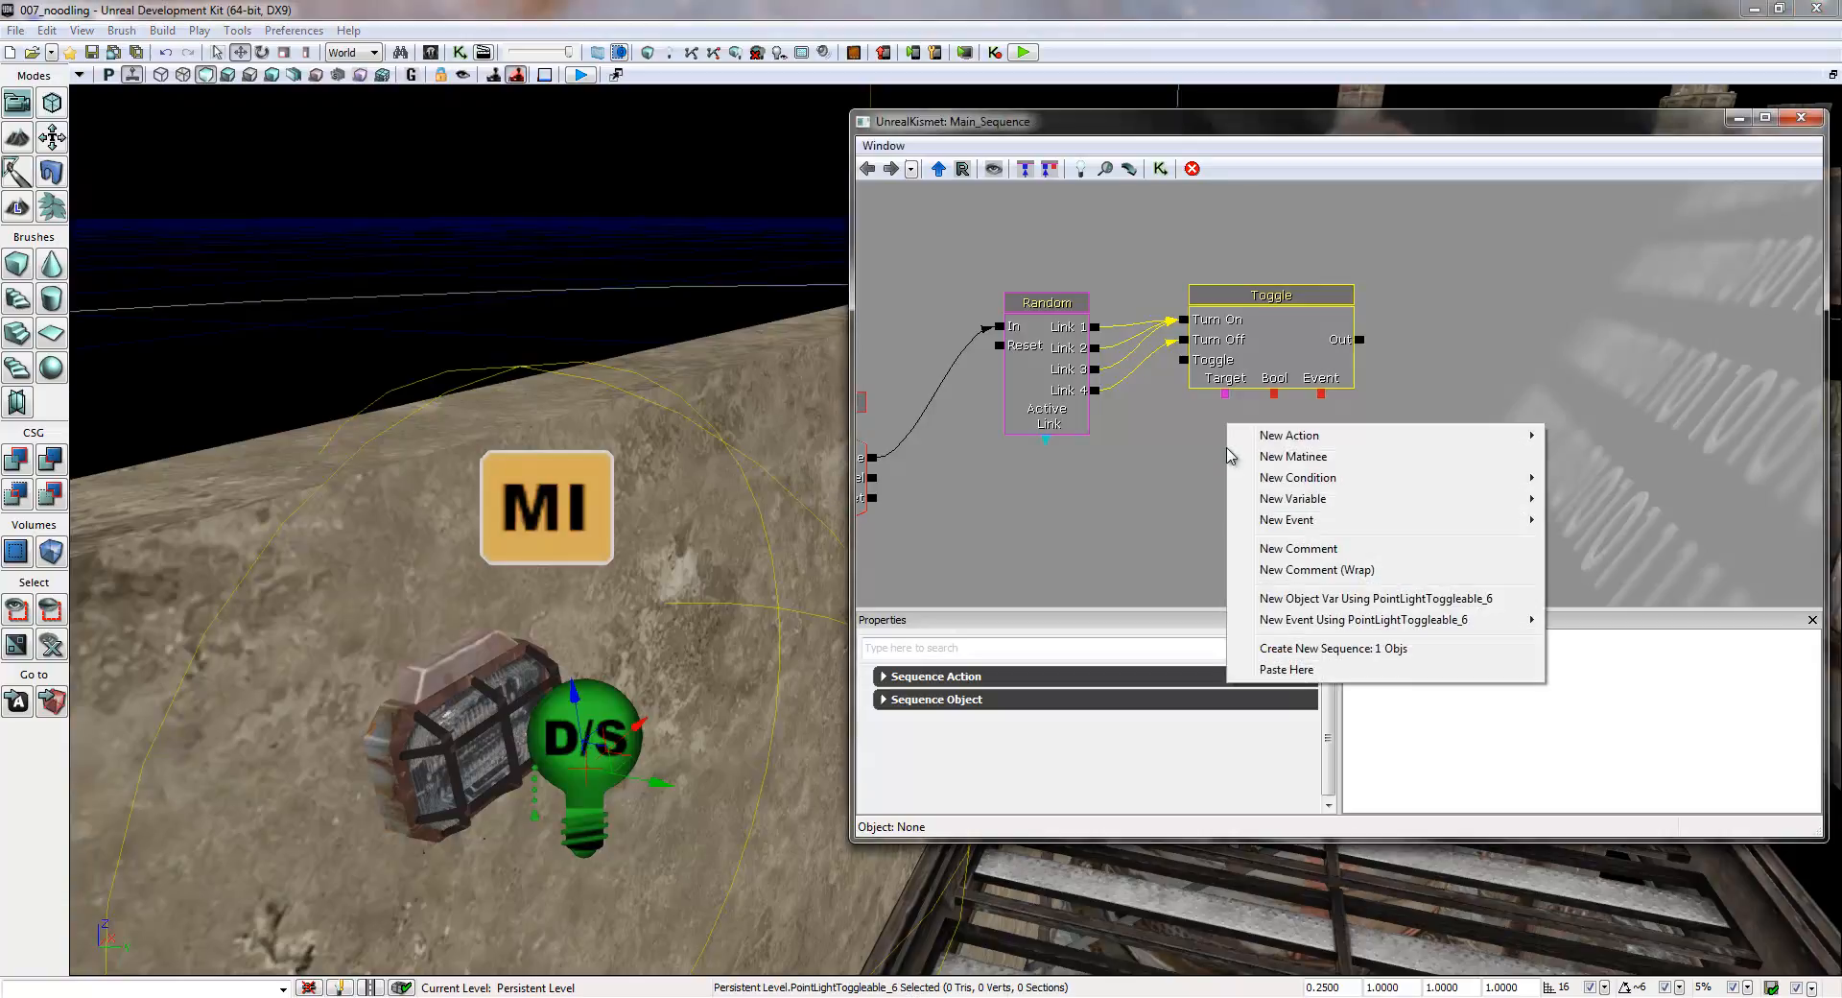
left_click(1332, 598)
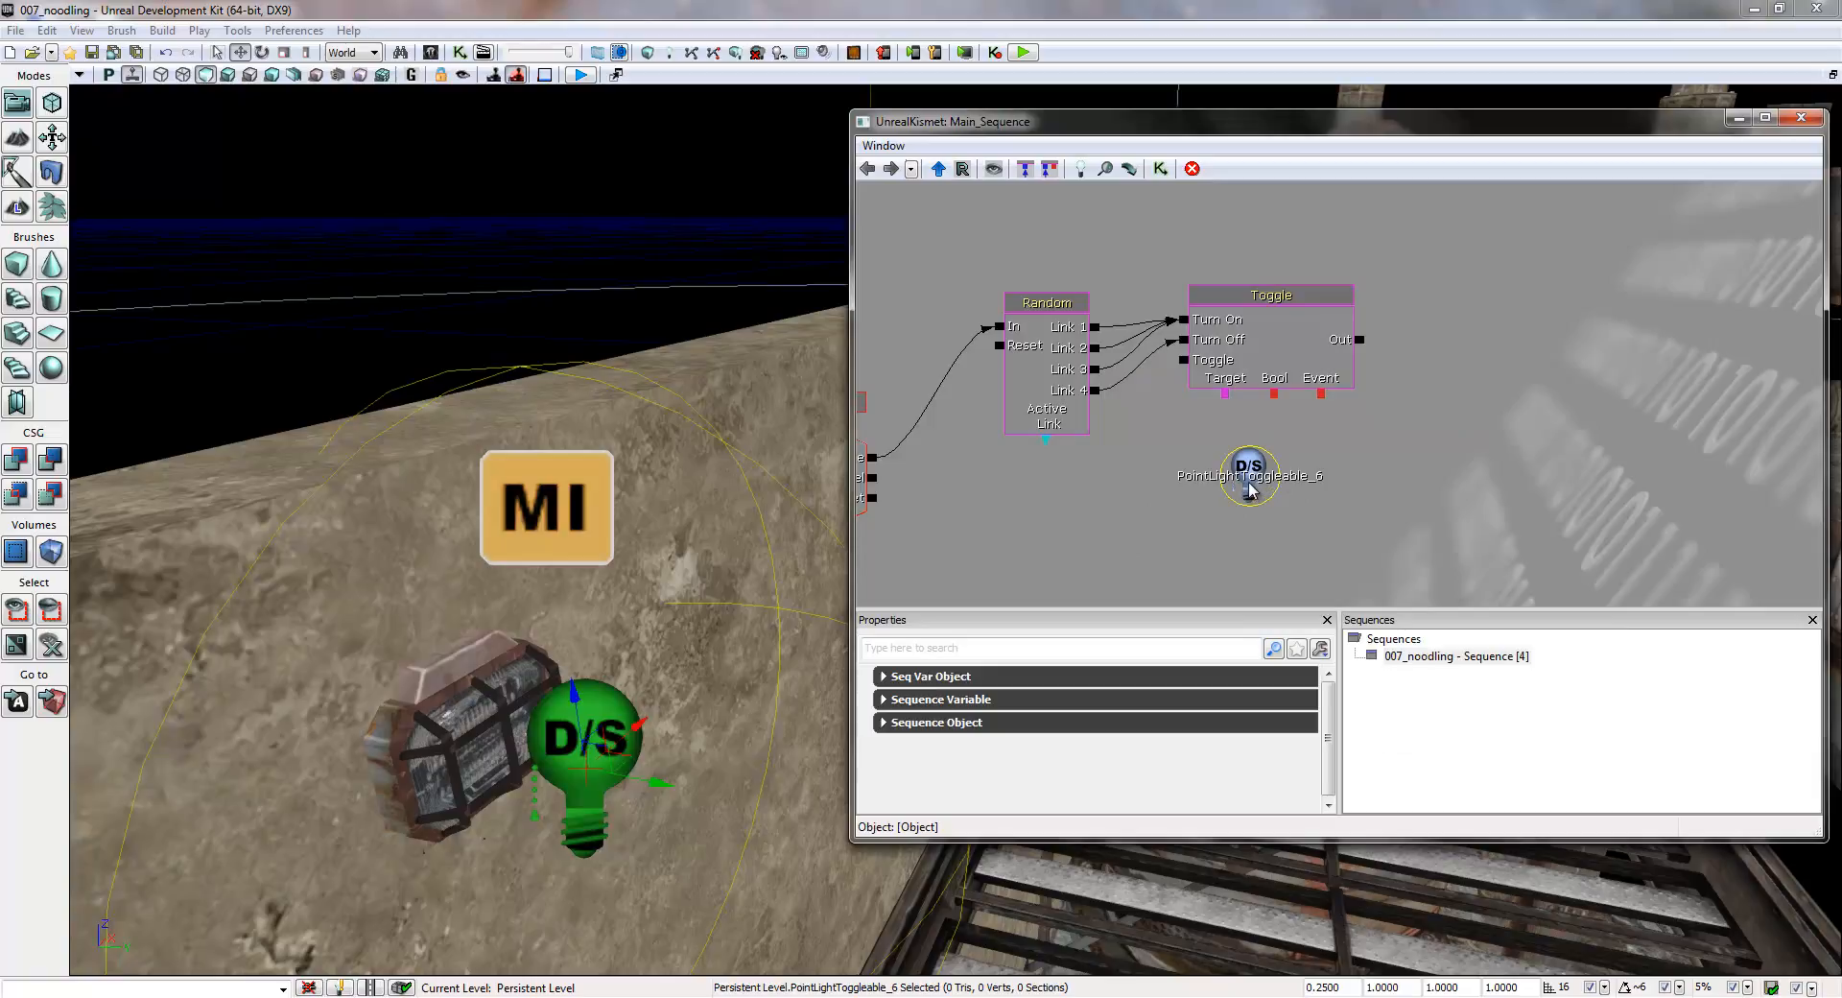
left_click_drag(1255, 480, 1229, 449)
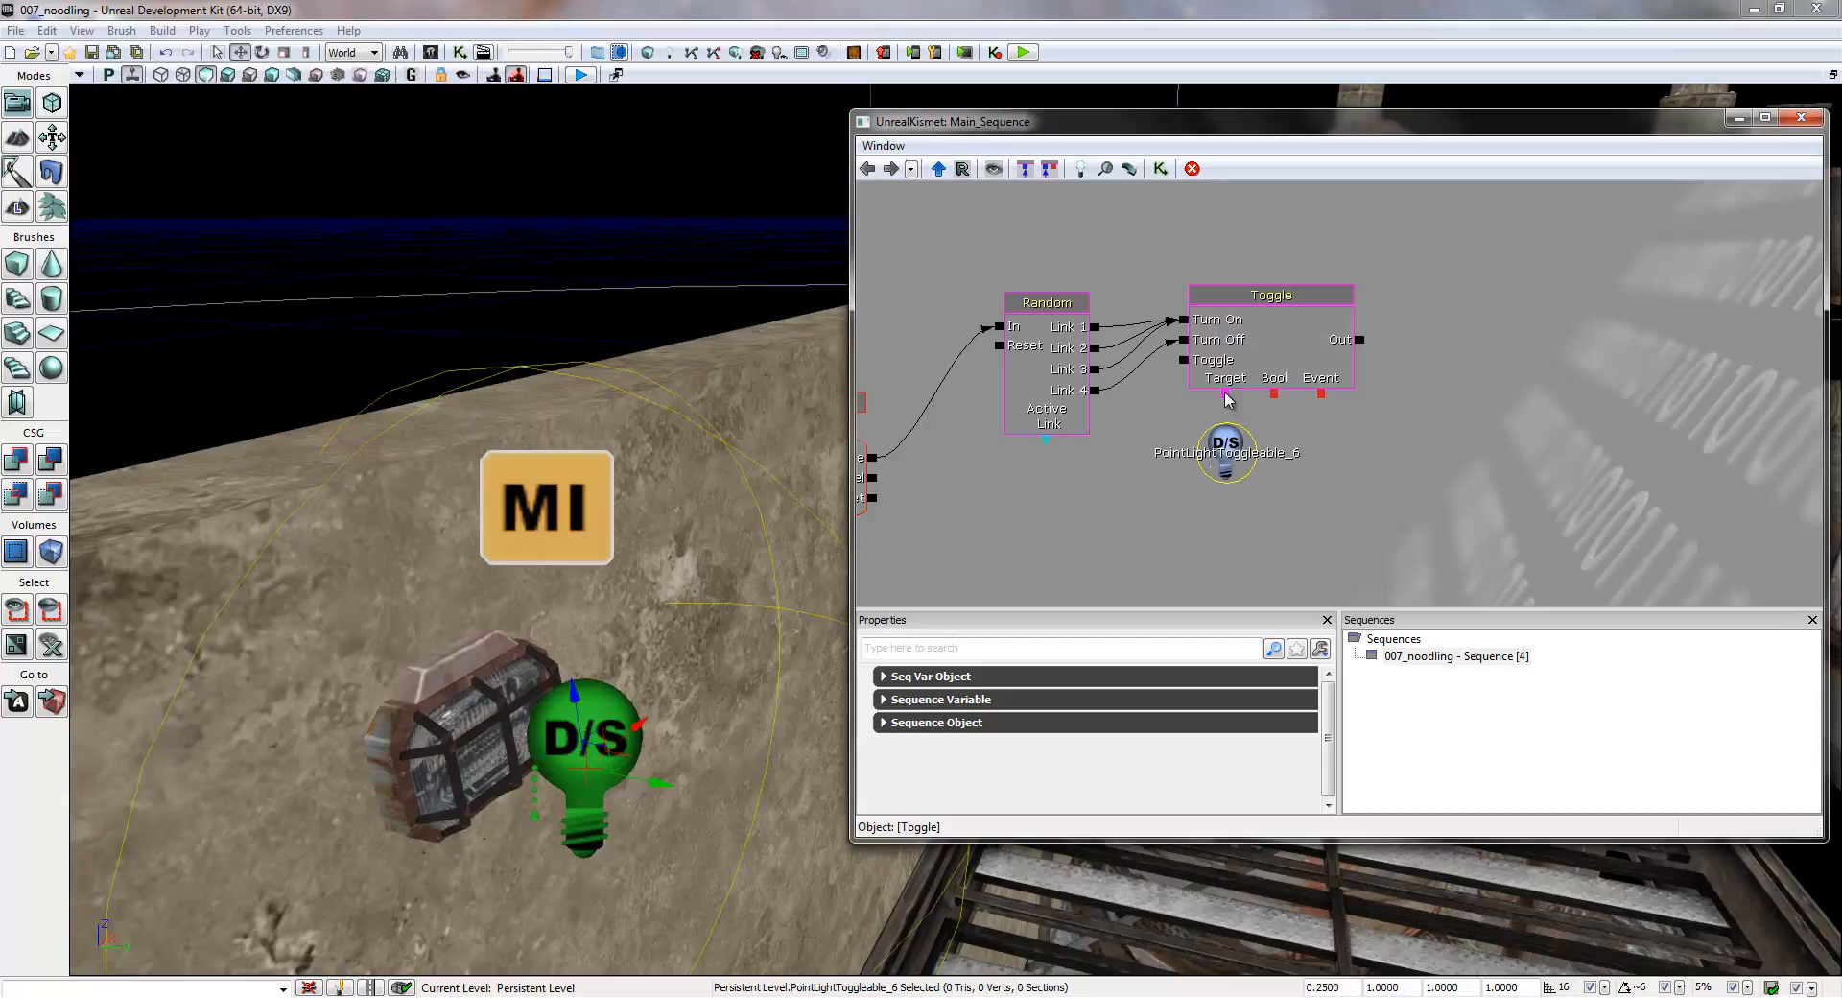
left_click_drag(1225, 395, 1230, 458)
- Connect the Toggle action's Out output back to the In input of the Random switch
left_click_drag(1479, 497, 1466, 543)
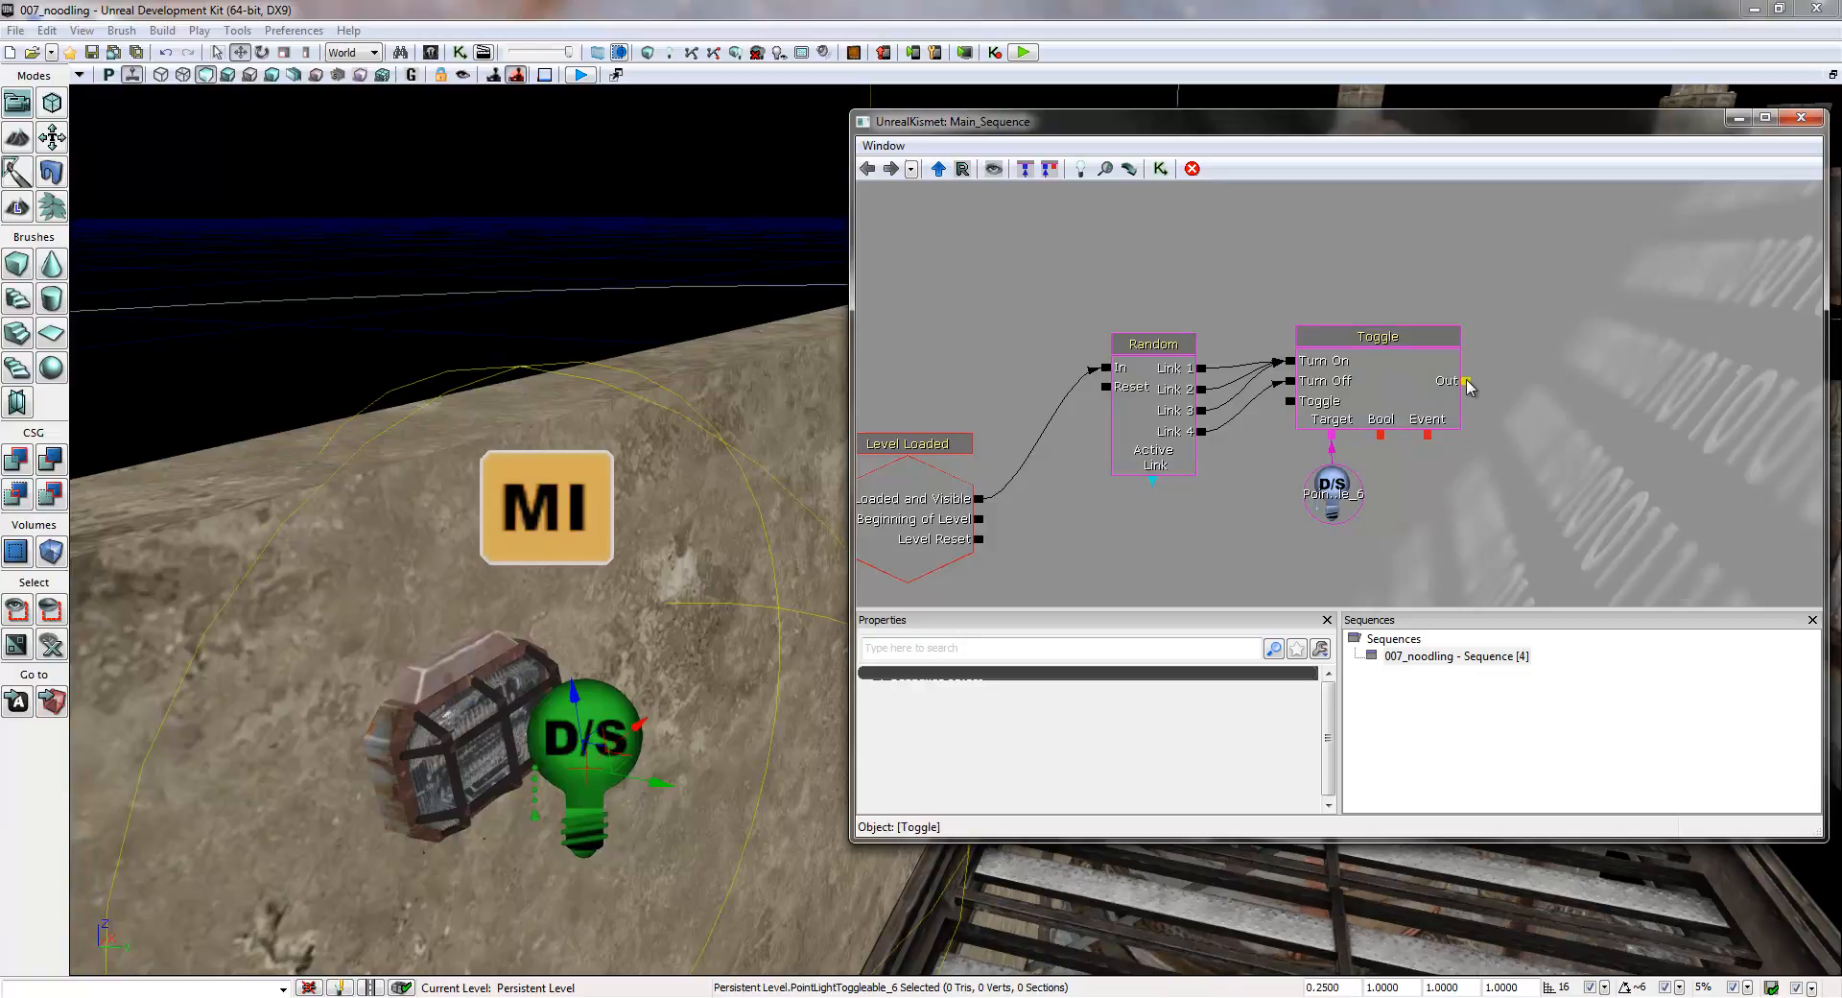
left_click_drag(1467, 382, 1158, 322)
left_click(1151, 353)
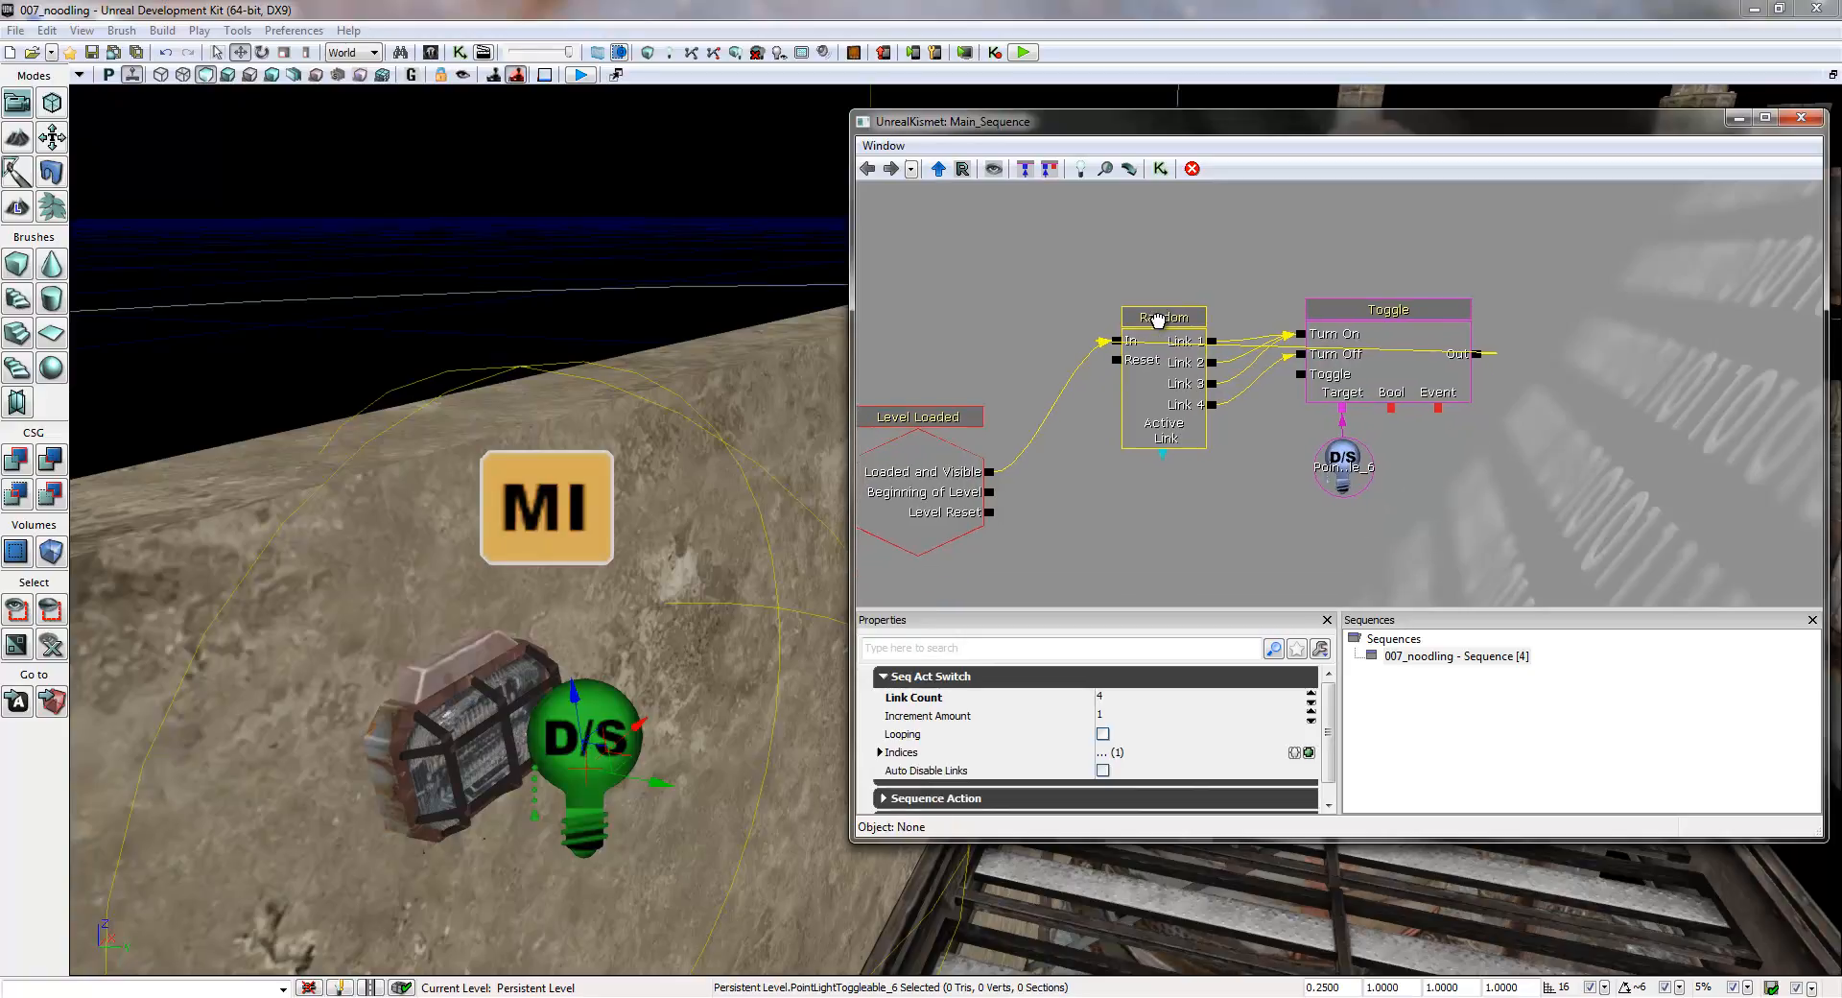
- Move the Toggle action together with its point light variable up, above and to the right of the Random switch
left_click(1380, 313)
left_click(1427, 518)
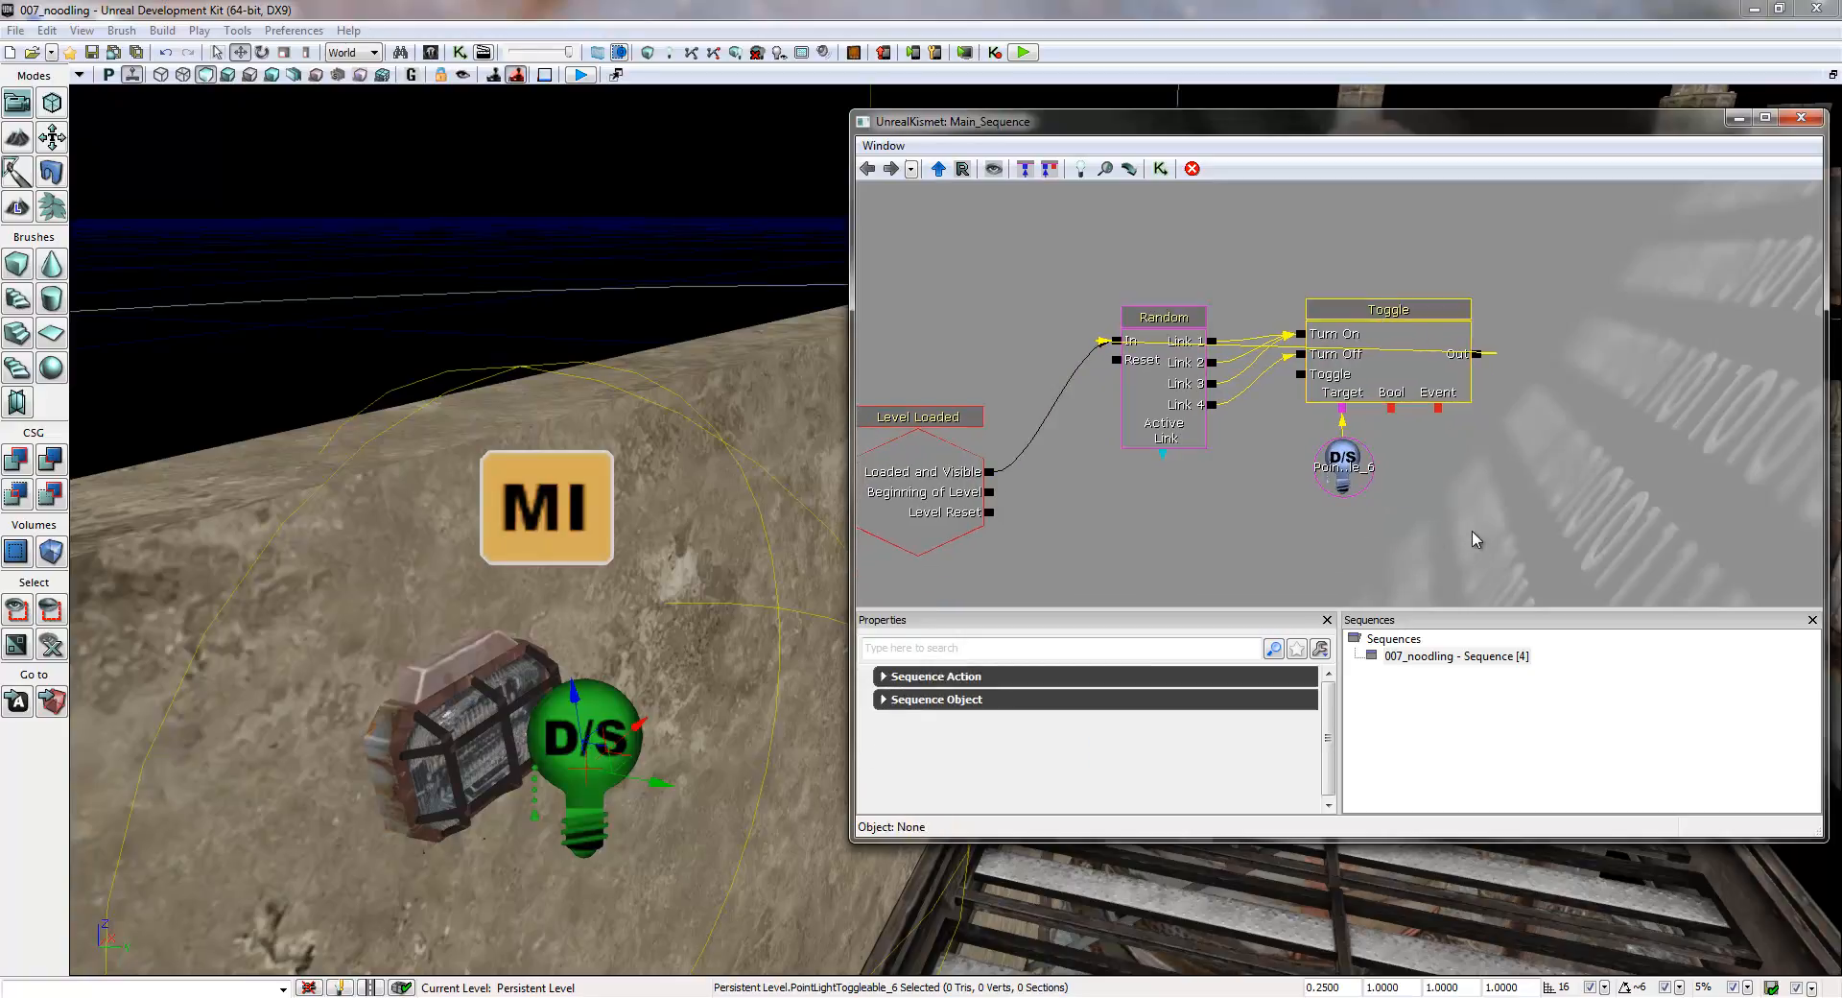
left_click_drag(1467, 566, 1384, 227, "ctrl+alt")
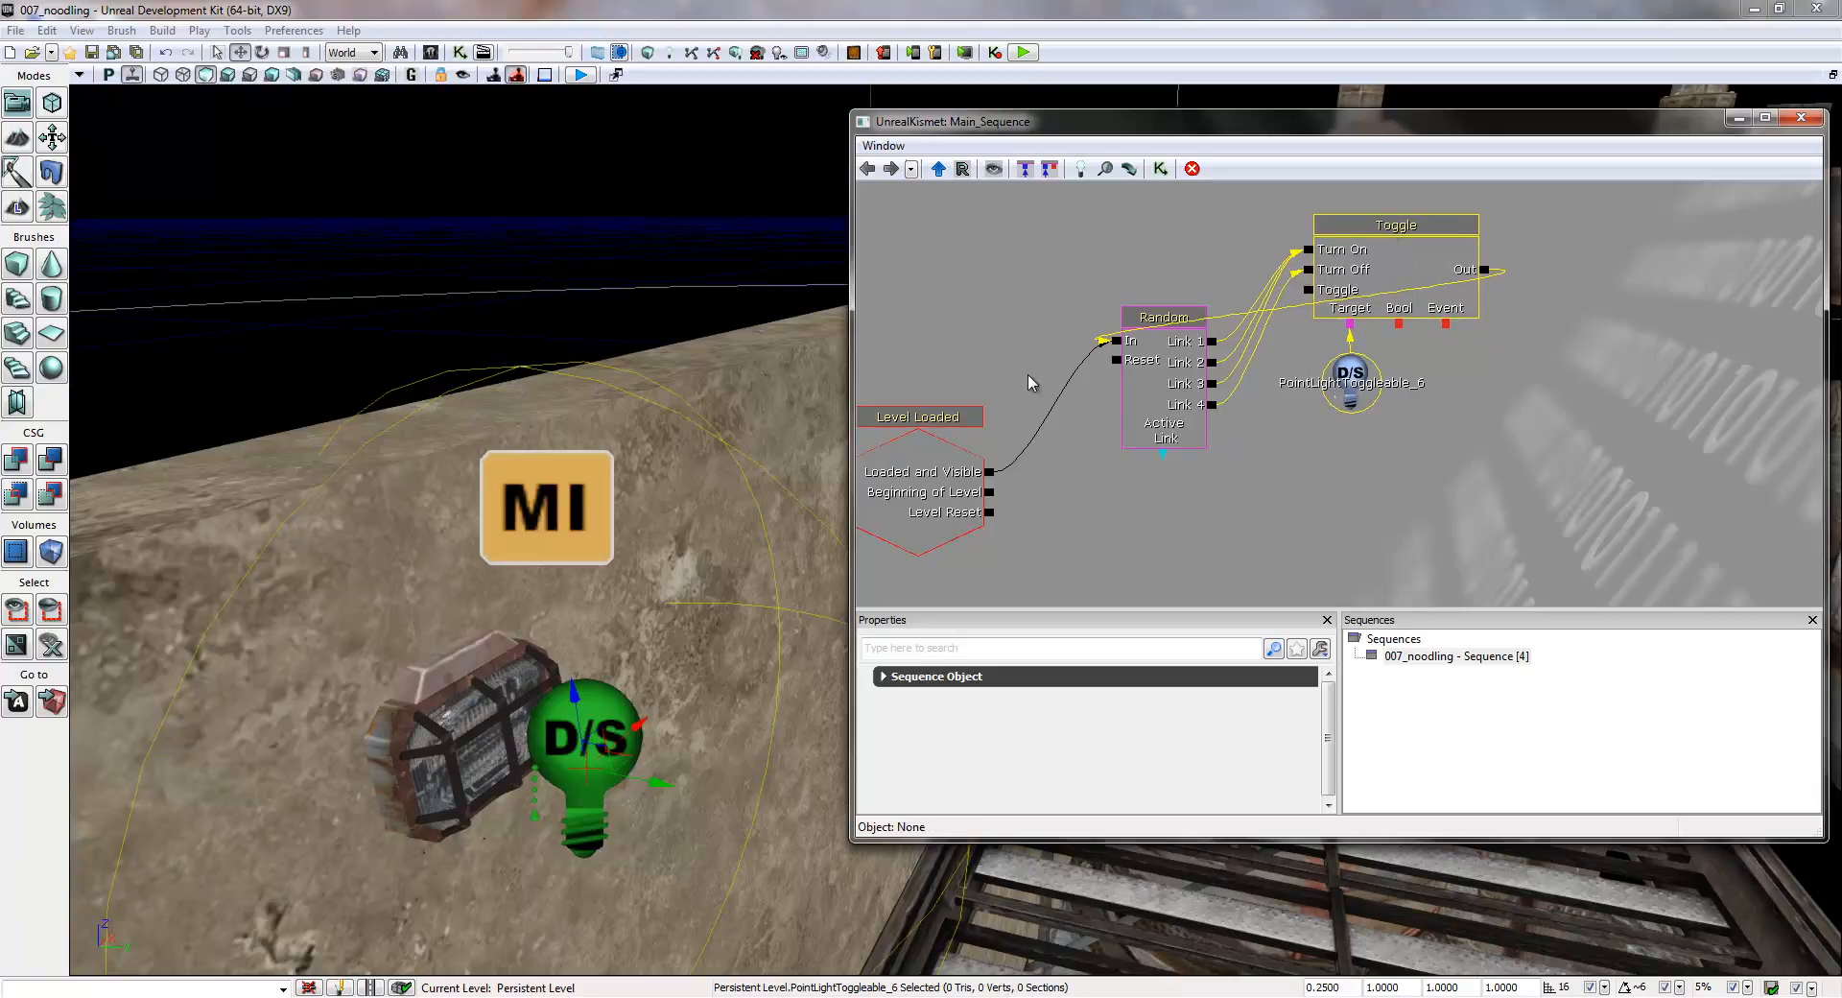
left_click_drag(1000, 397, 1038, 396)
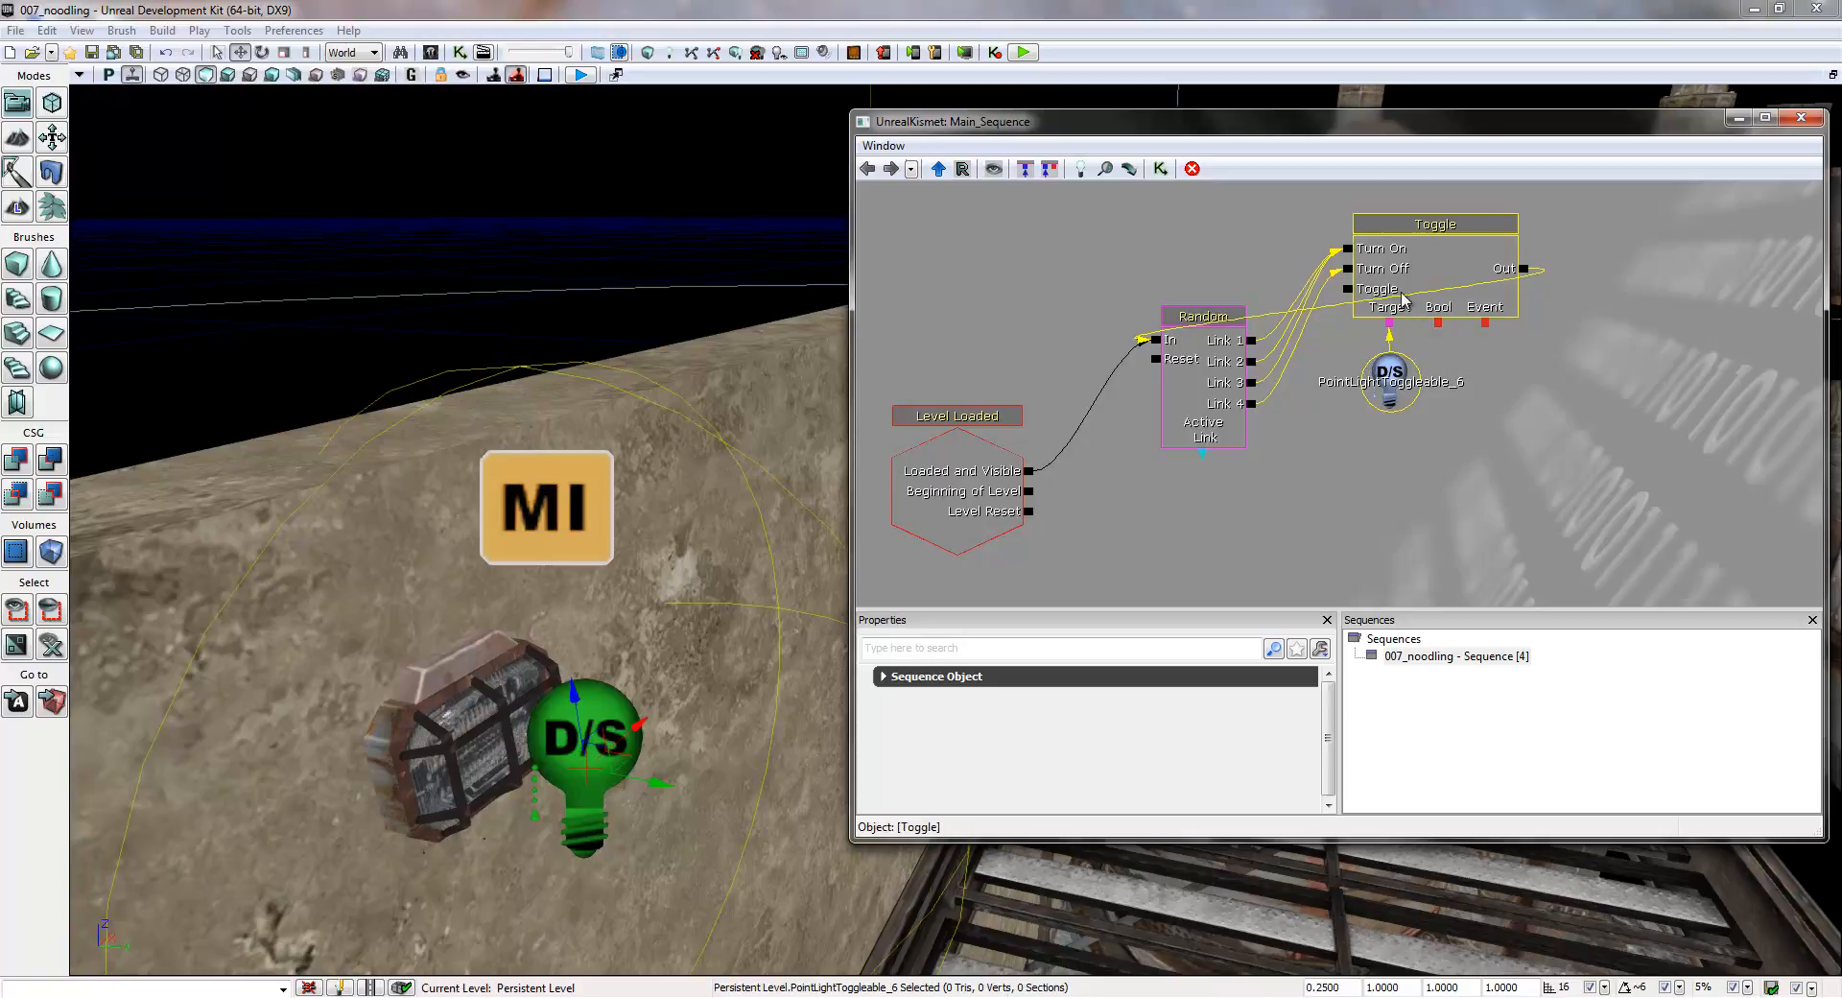
- Set an activate delay of 0.1 on the Toggle action's Out output looping back to the Random switch
left_click_drag(1464, 382, 1448, 423)
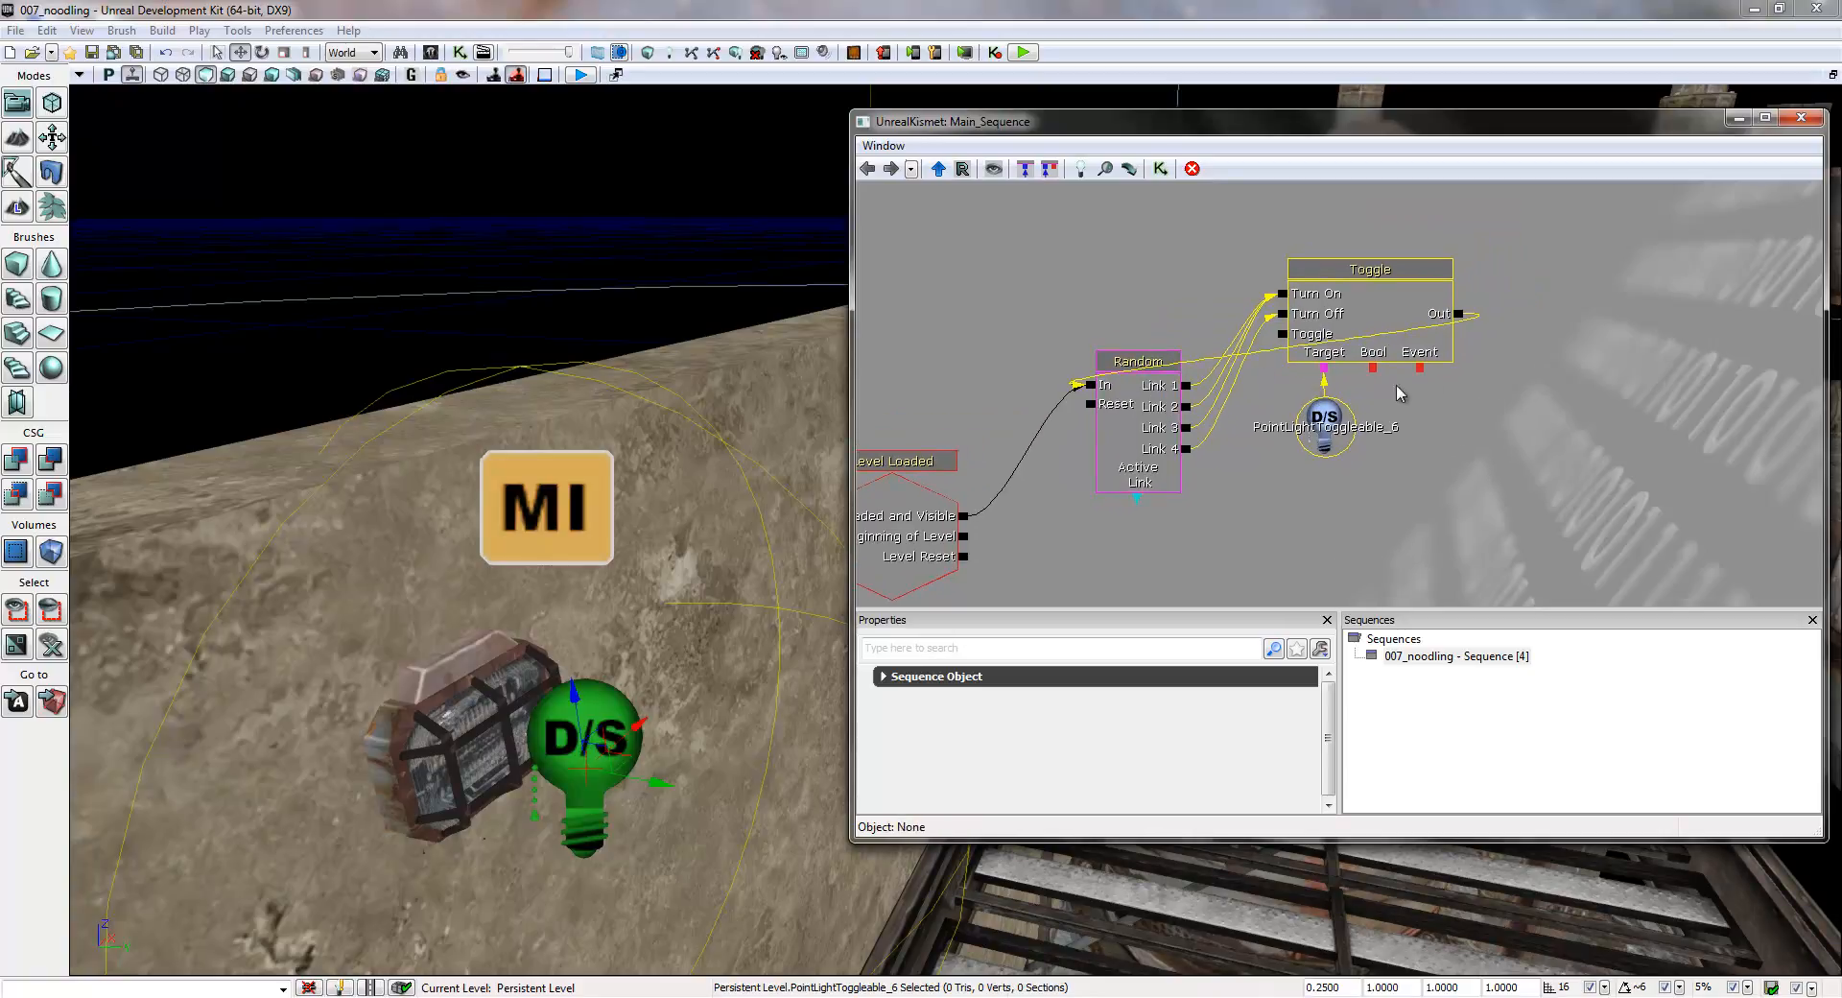
left_click(1377, 330)
right_click(1459, 320)
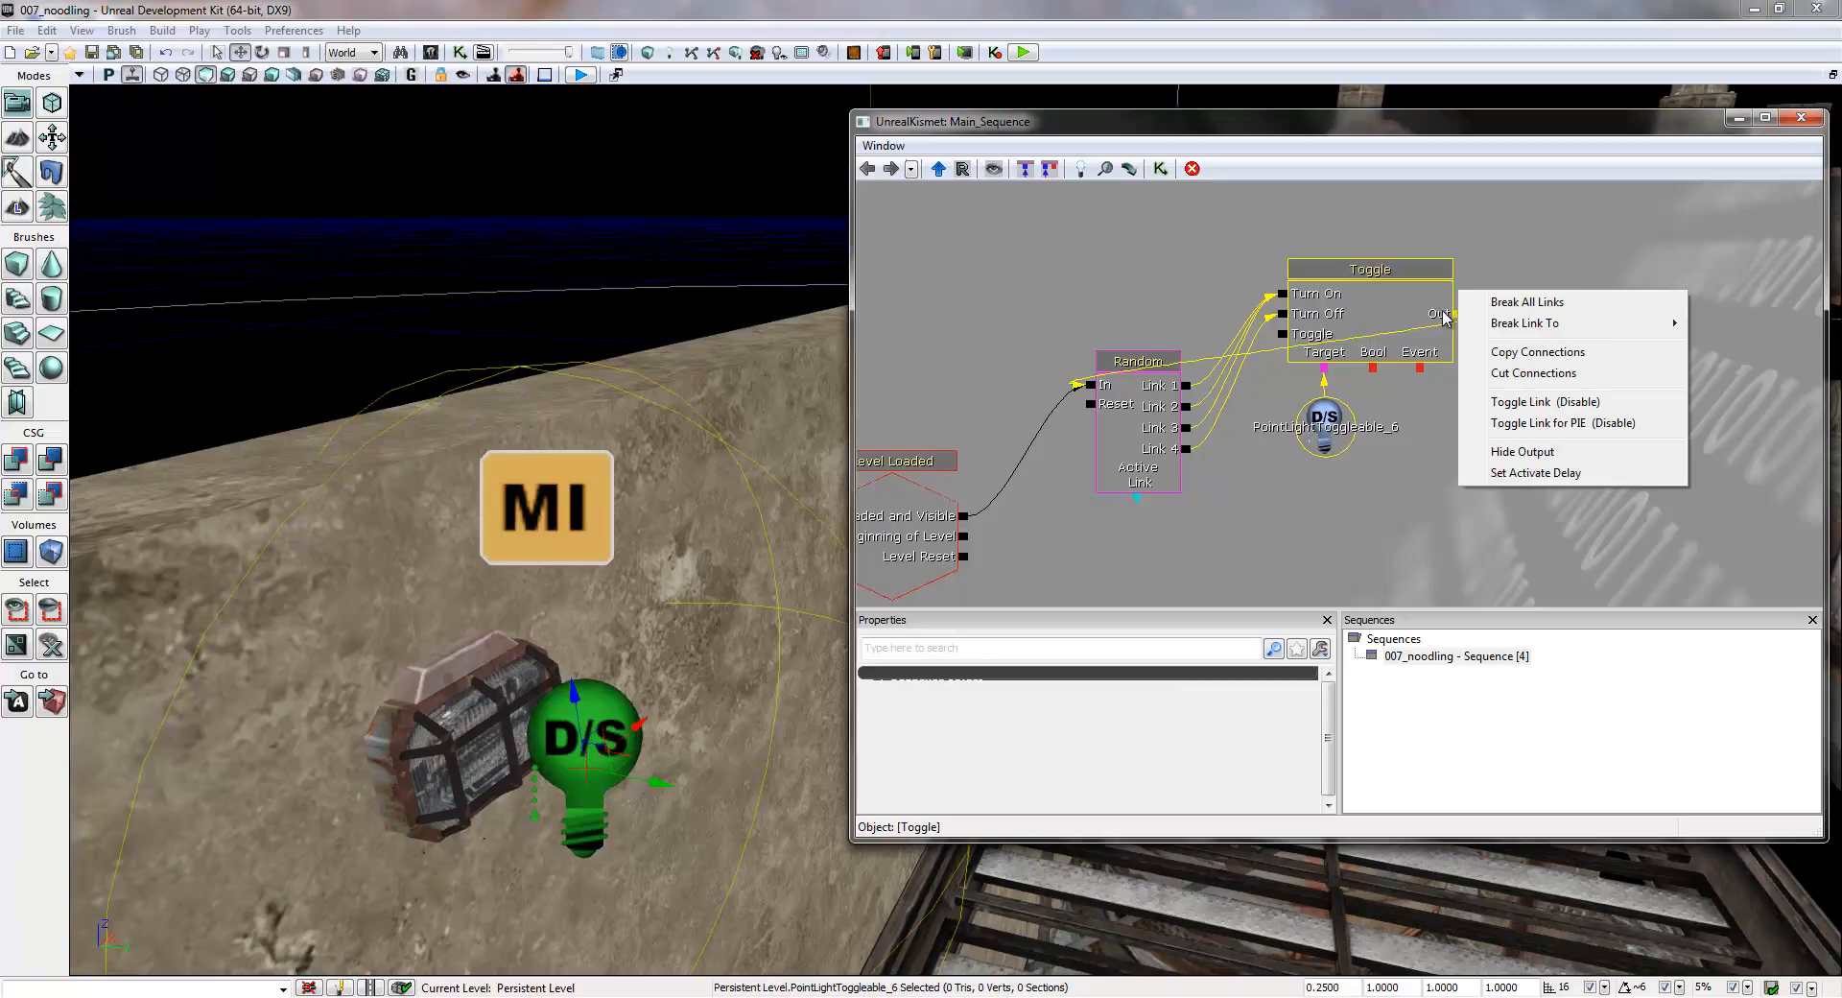
right_click(1455, 320)
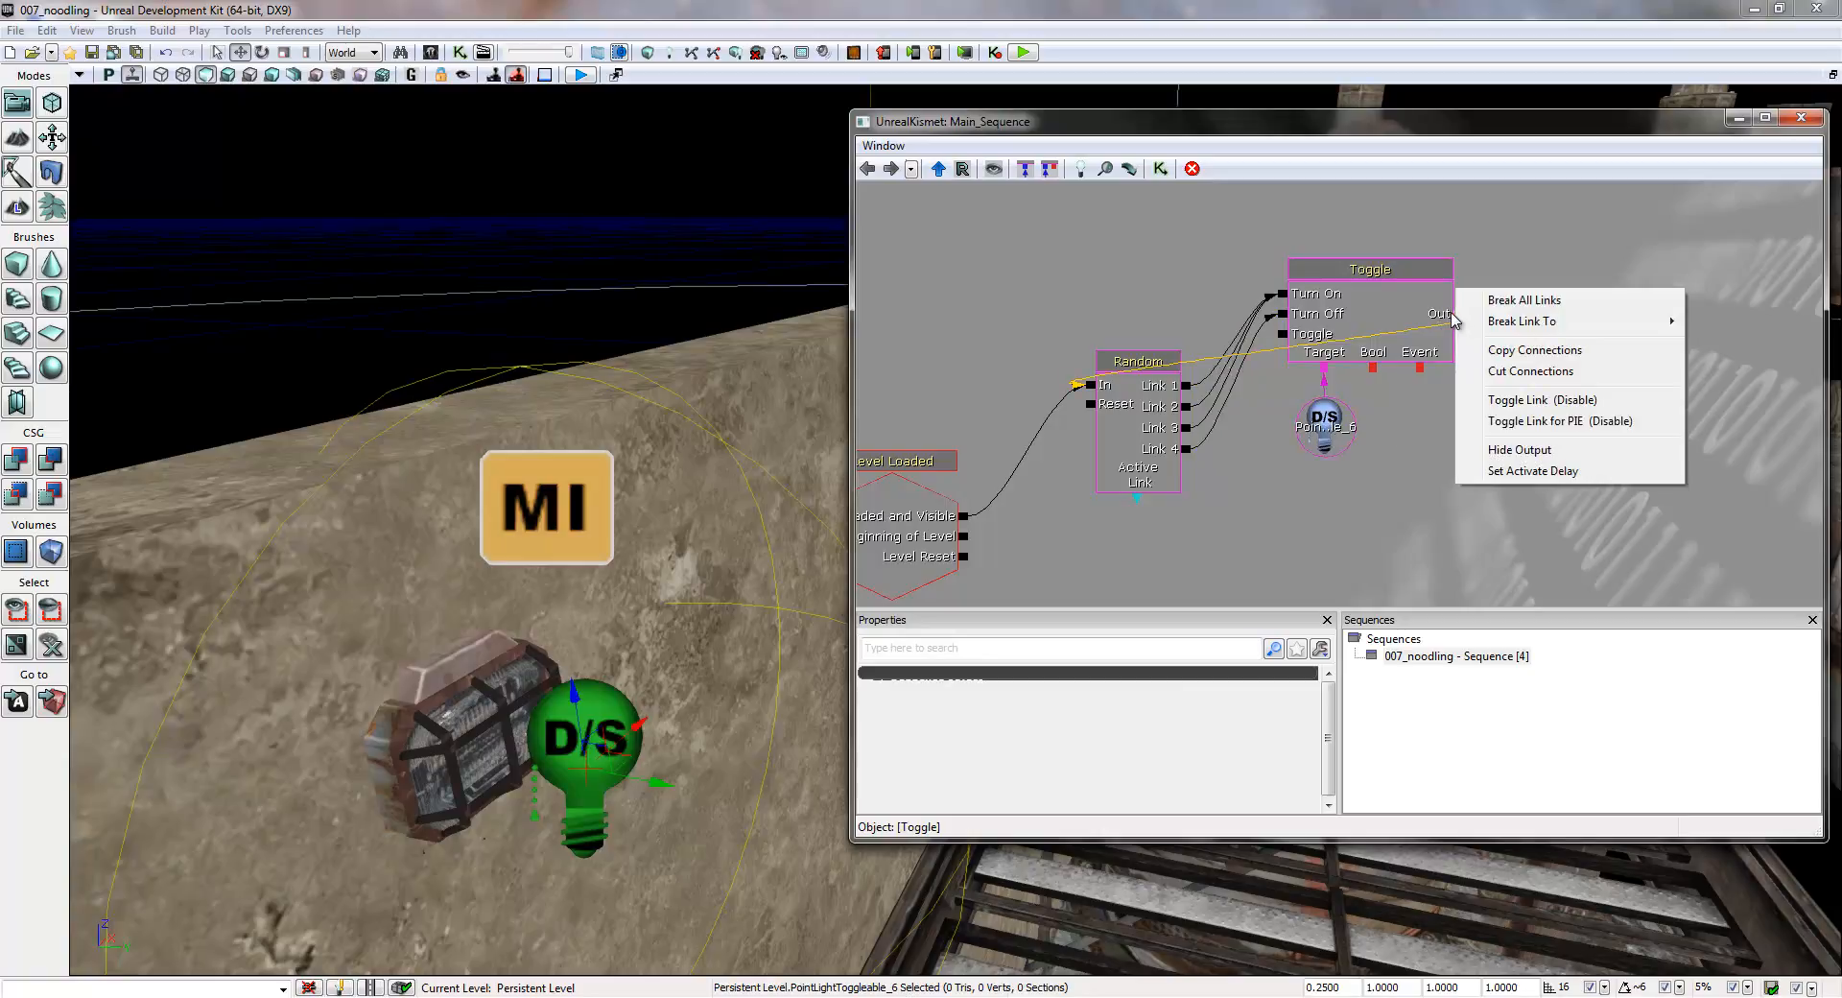
left_click(1552, 471)
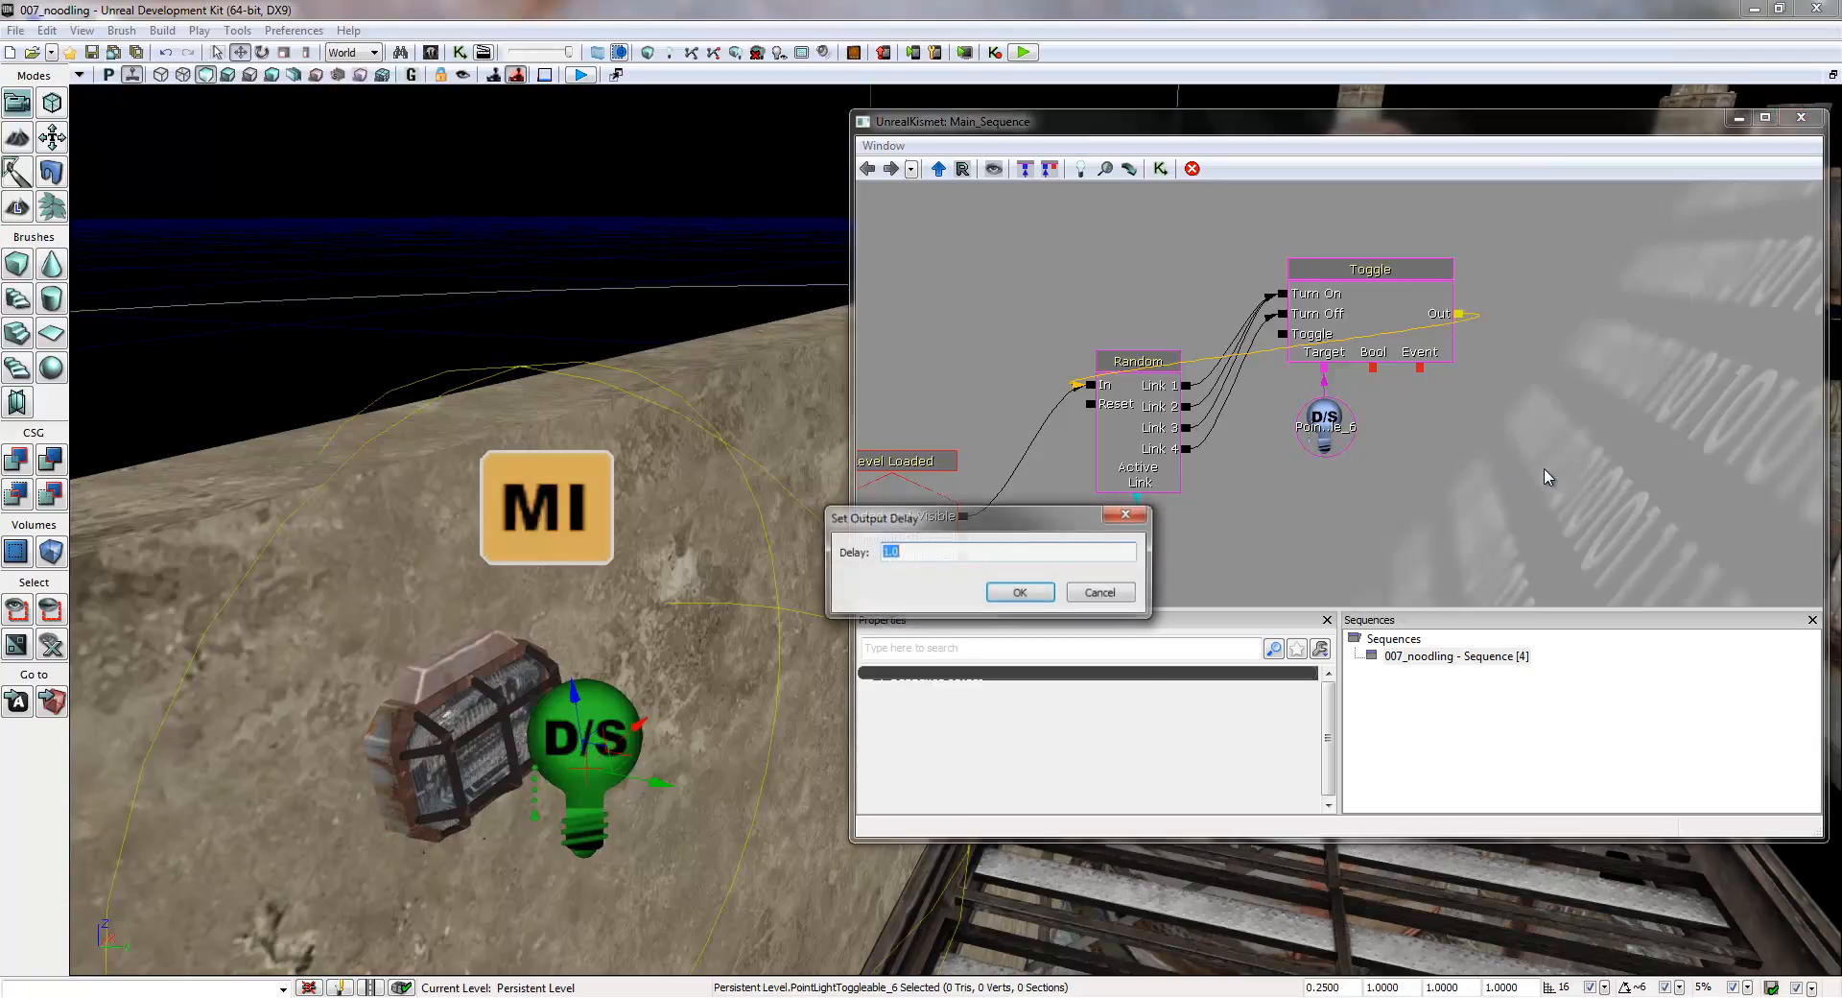
left_click_drag(941, 518, 1509, 451)
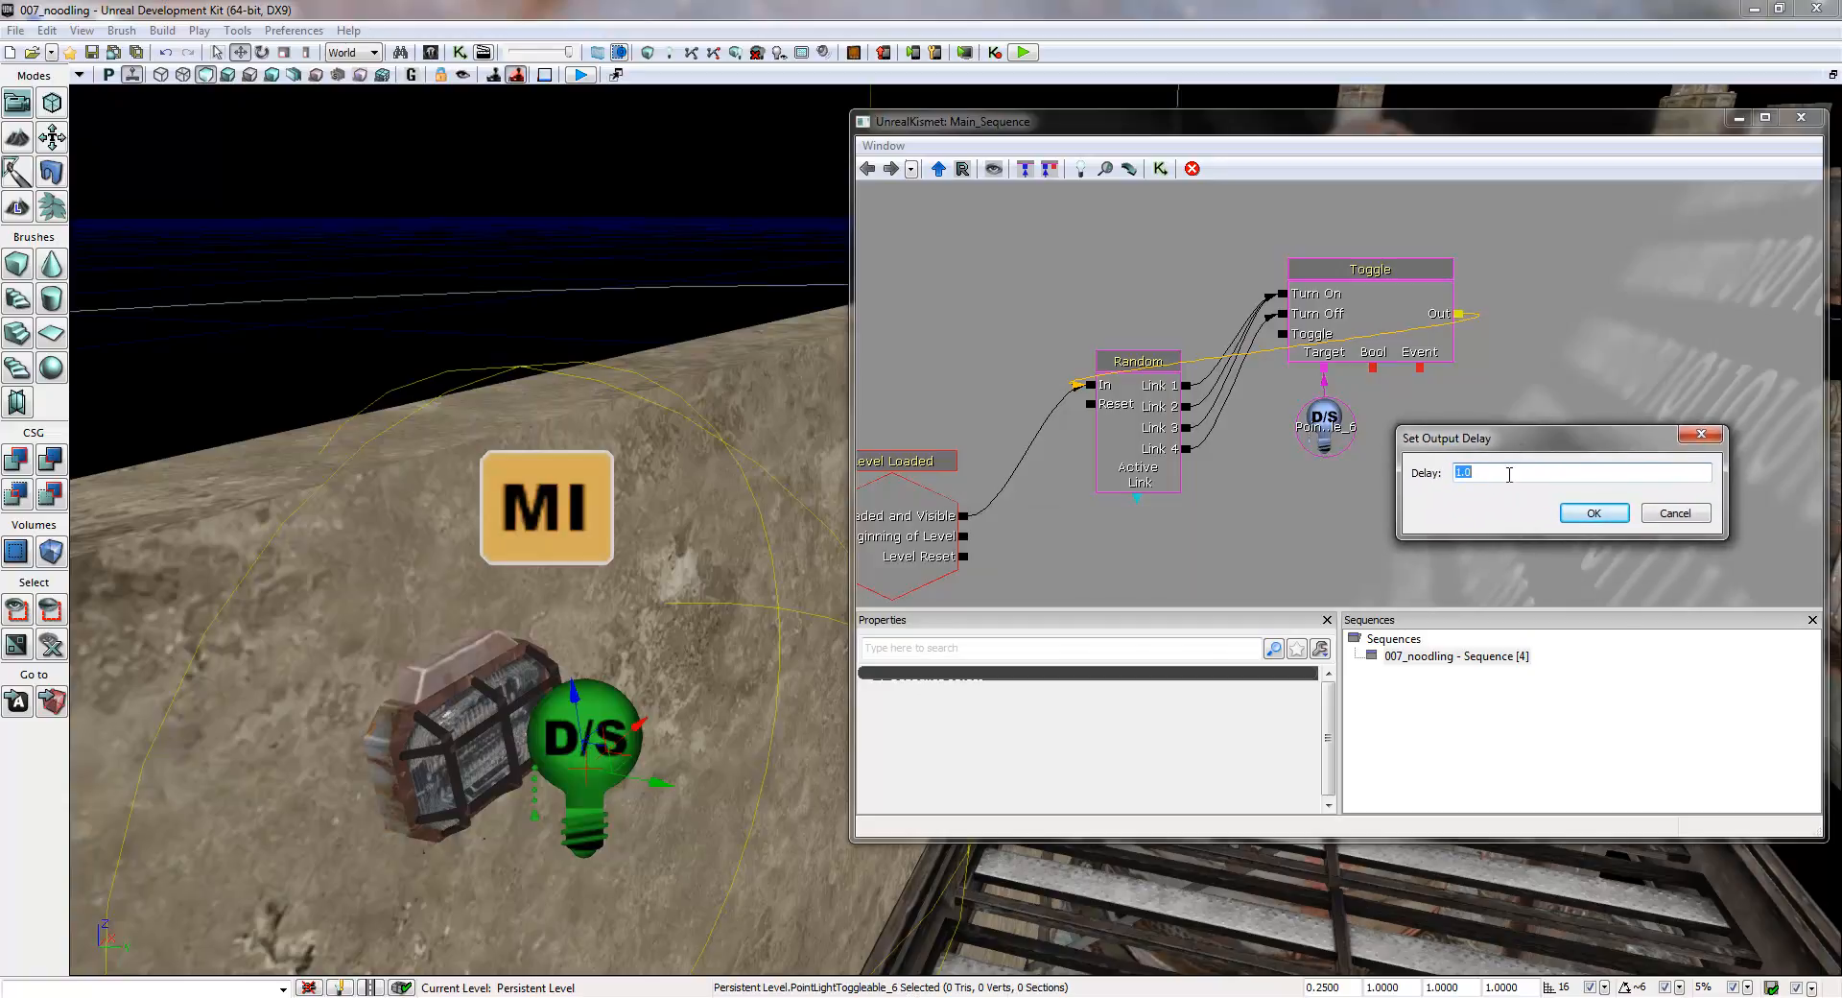
type("0.1")
left_click(1593, 513)
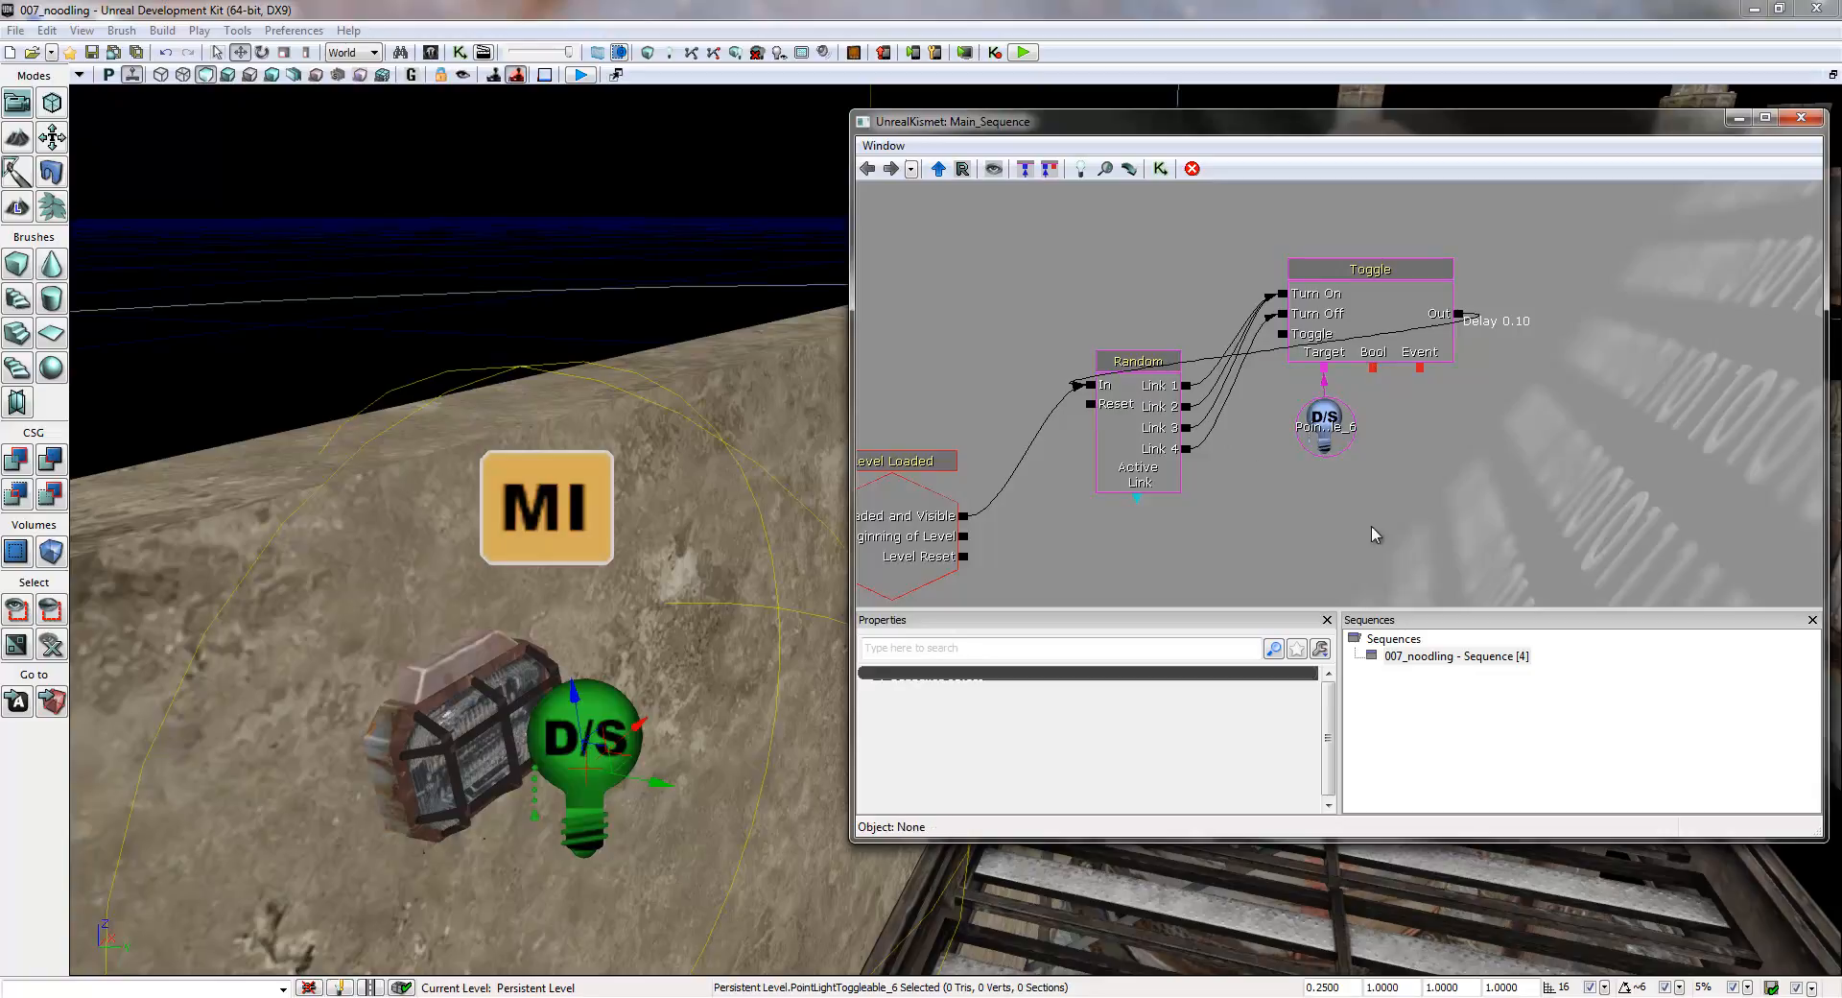
- Select the wall lamp's static mesh in the level
left_click_drag(1435, 534, 1257, 524)
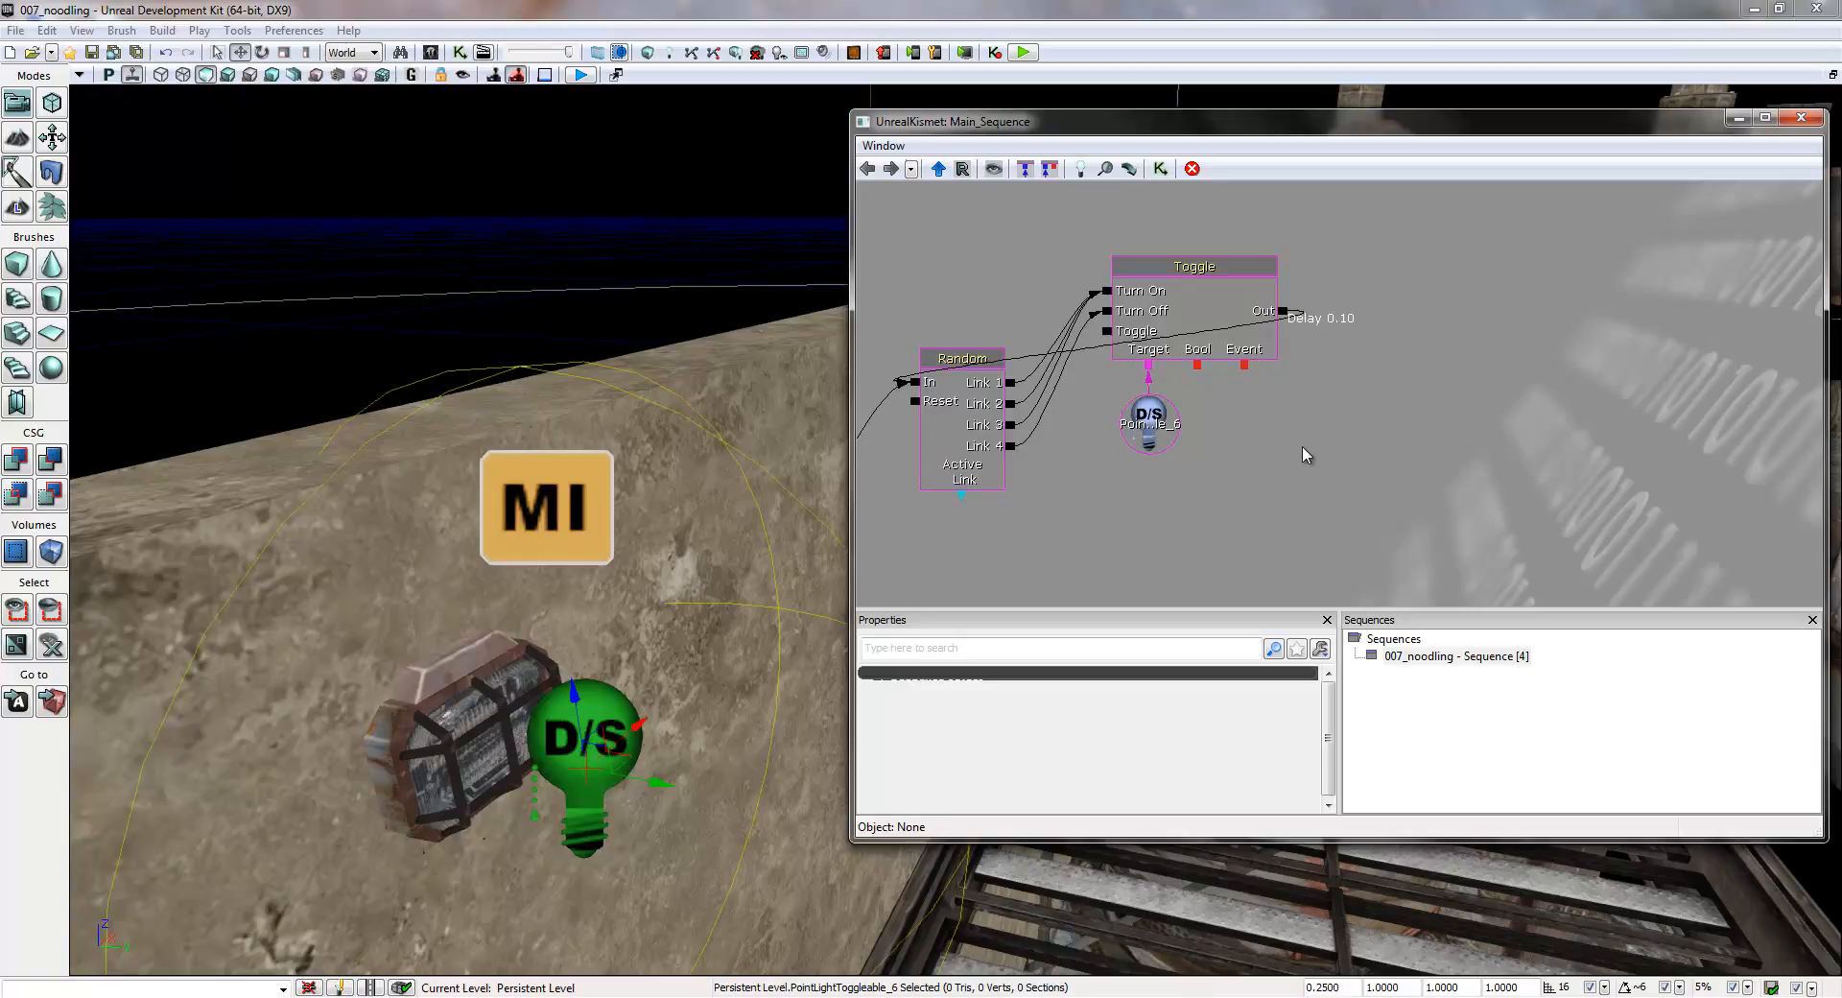
left_click_drag(1297, 469, 1359, 418)
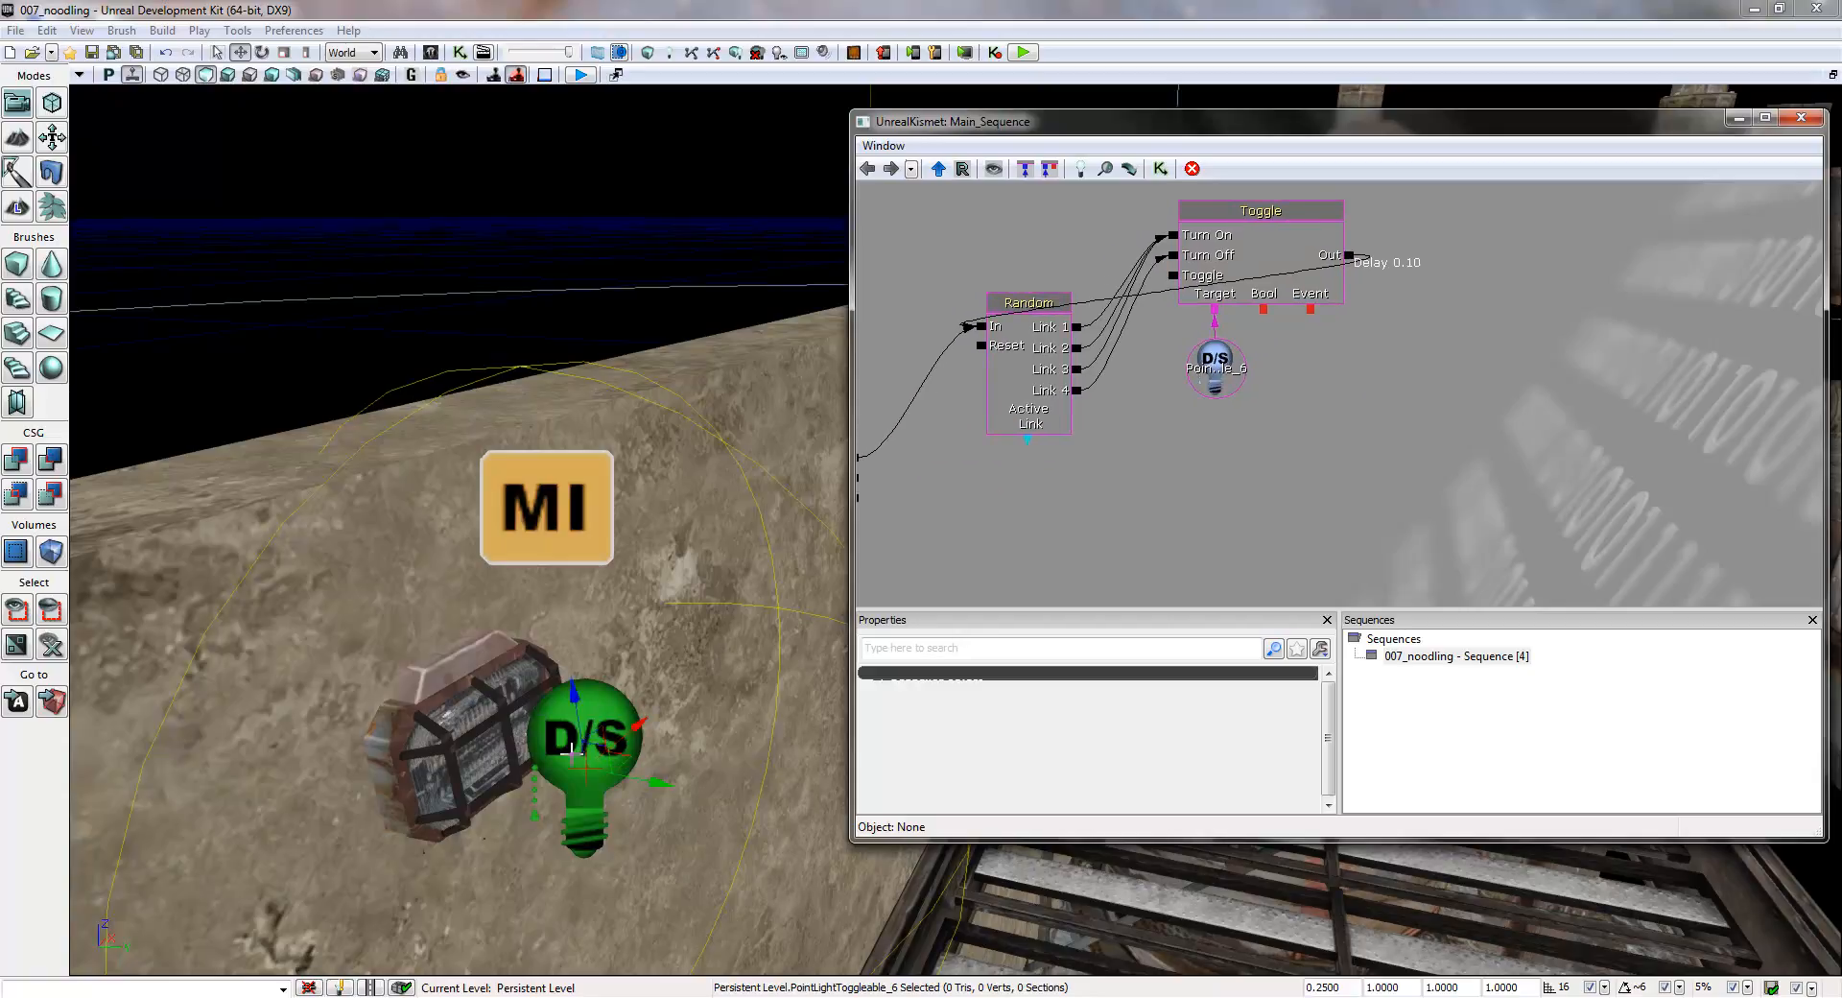
left_click_drag(1212, 483, 1220, 507)
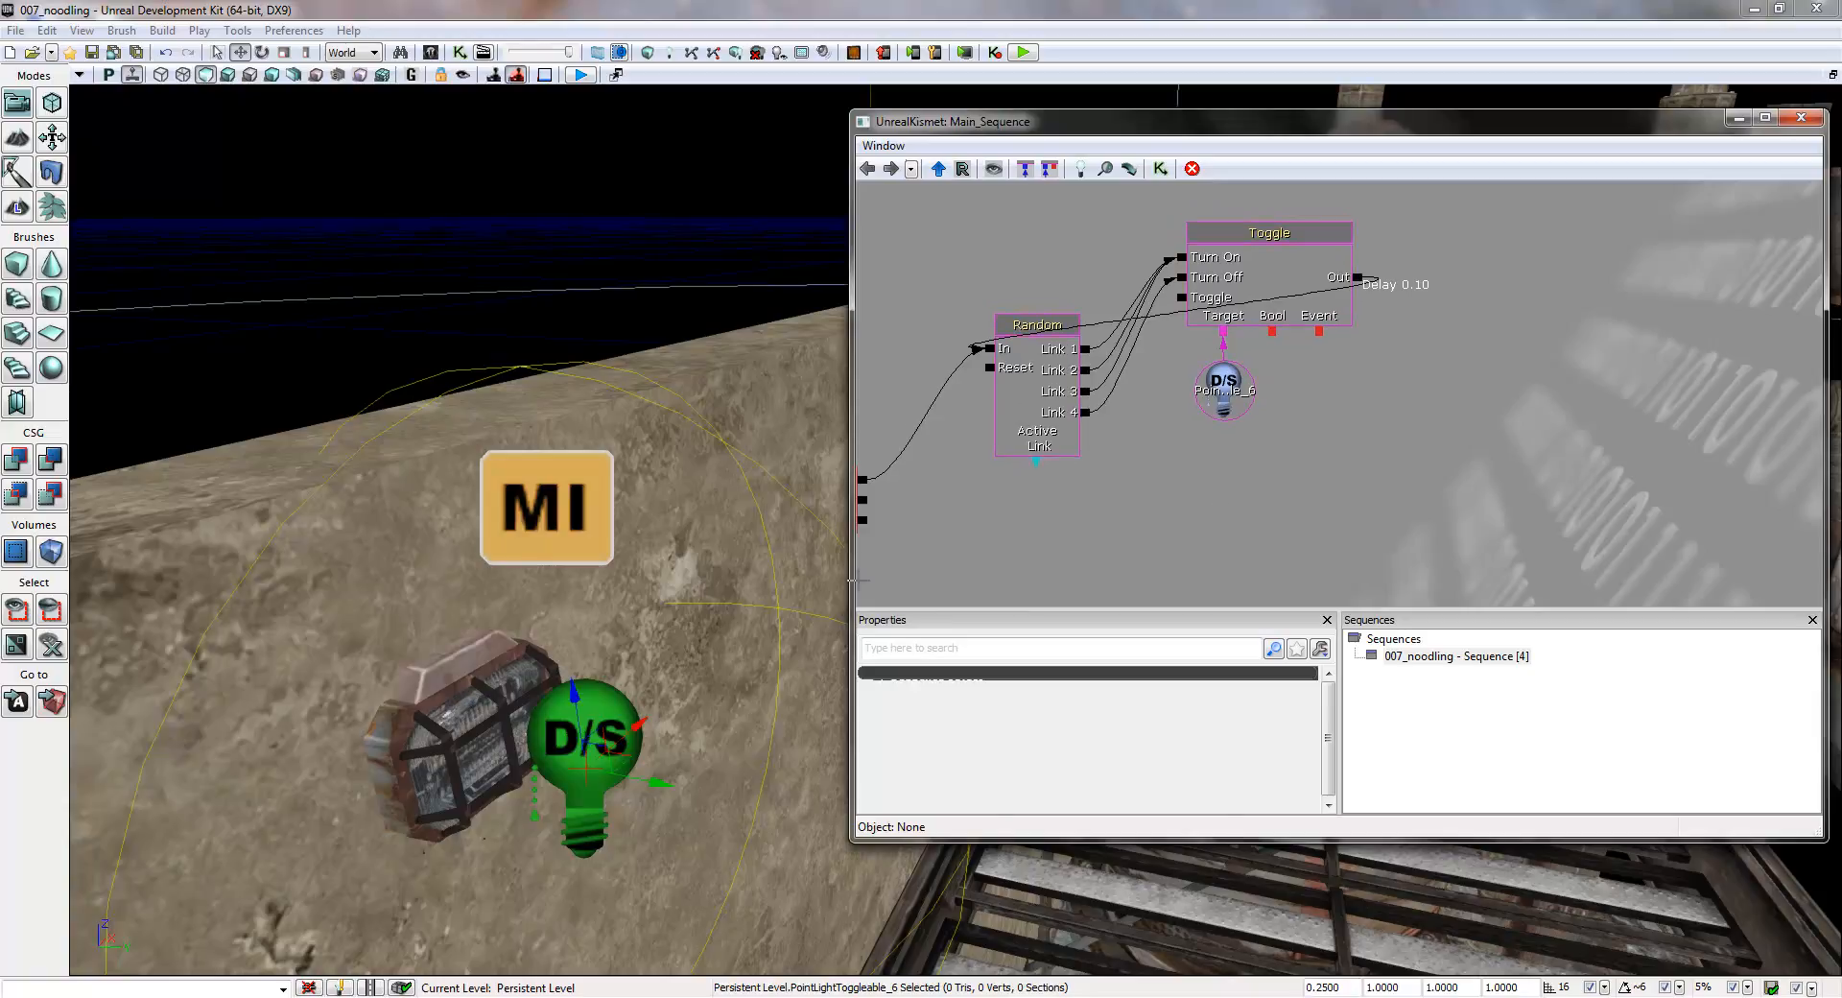
left_click(476, 670)
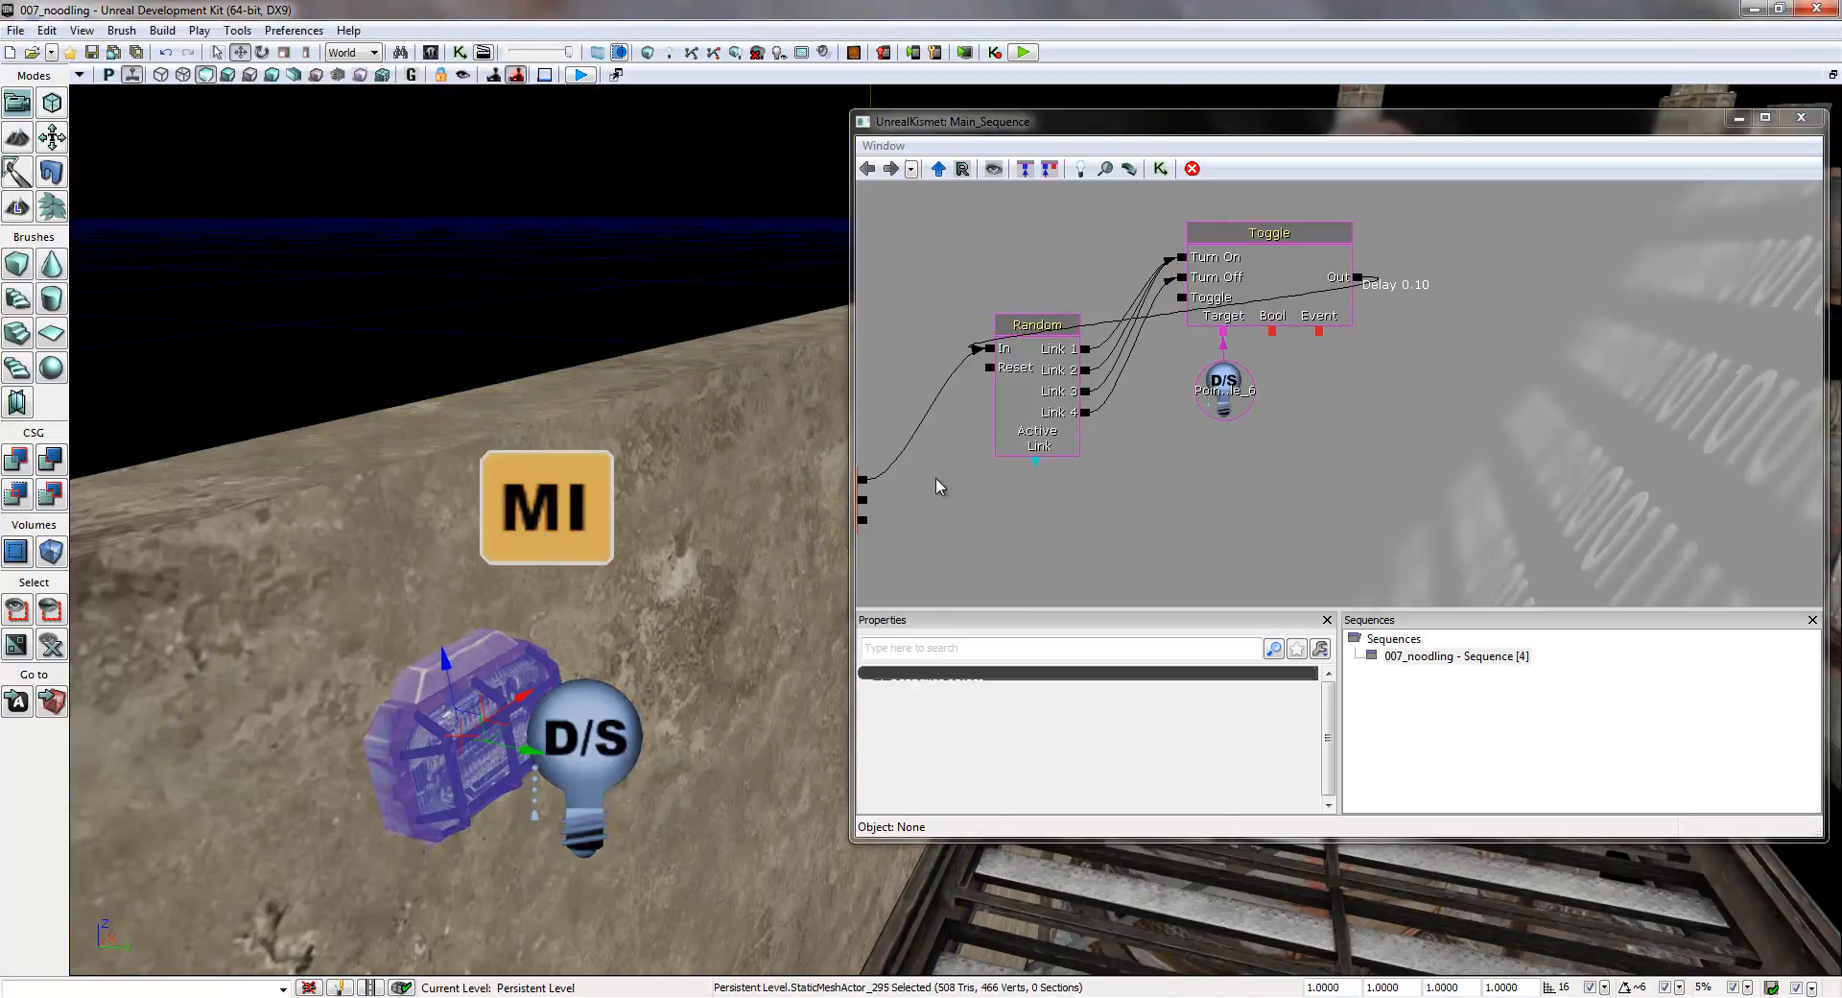
left_click_drag(1245, 471, 1256, 468)
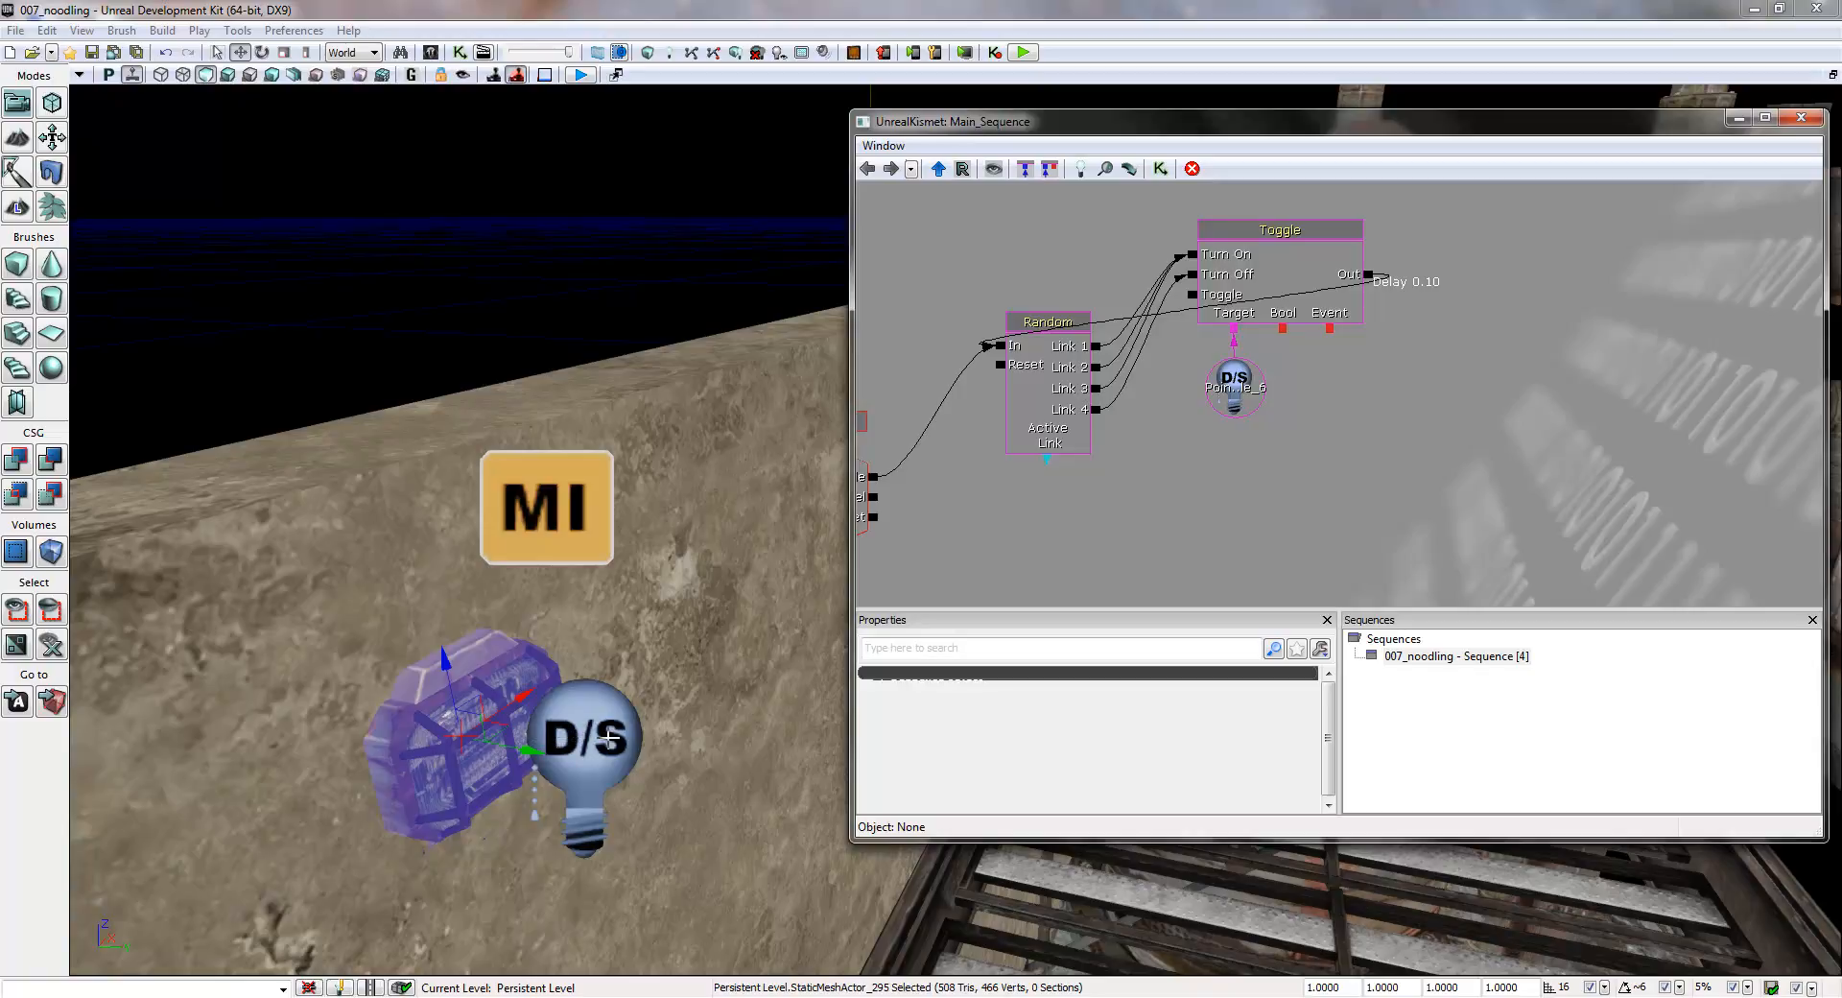
left_click_drag(1356, 442, 1261, 388)
right_click(1166, 405)
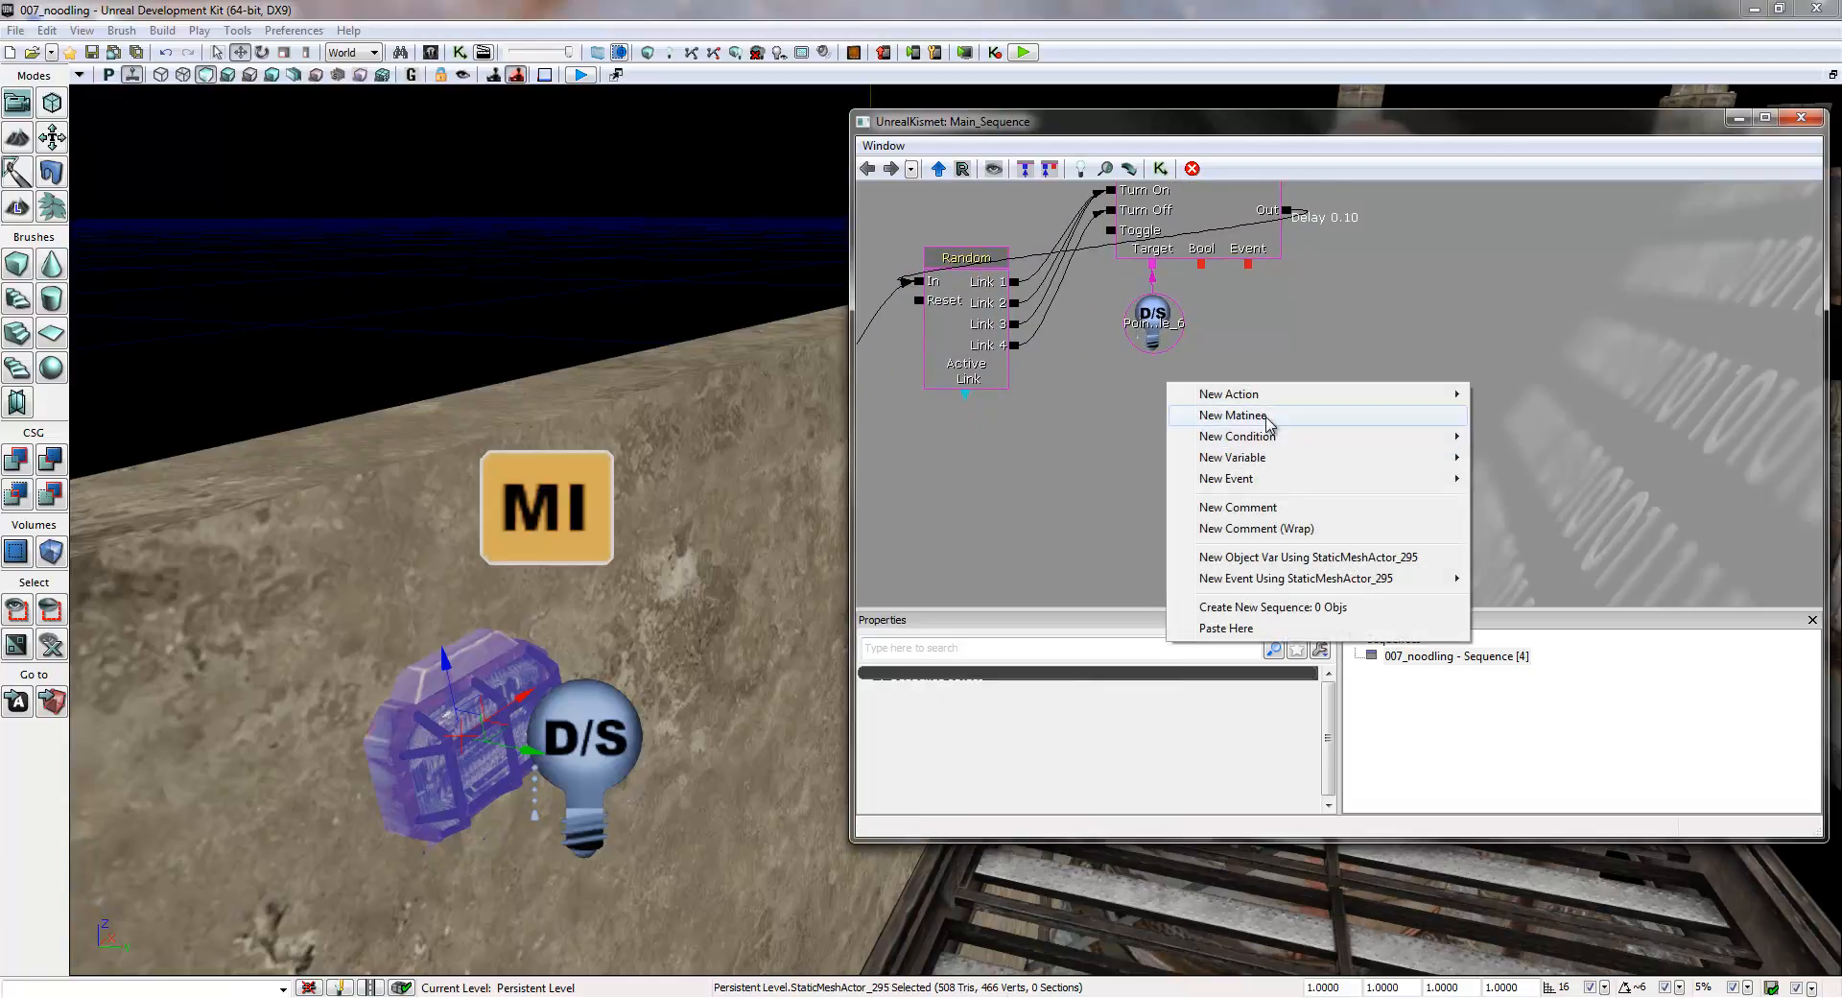
left_click(1233, 416)
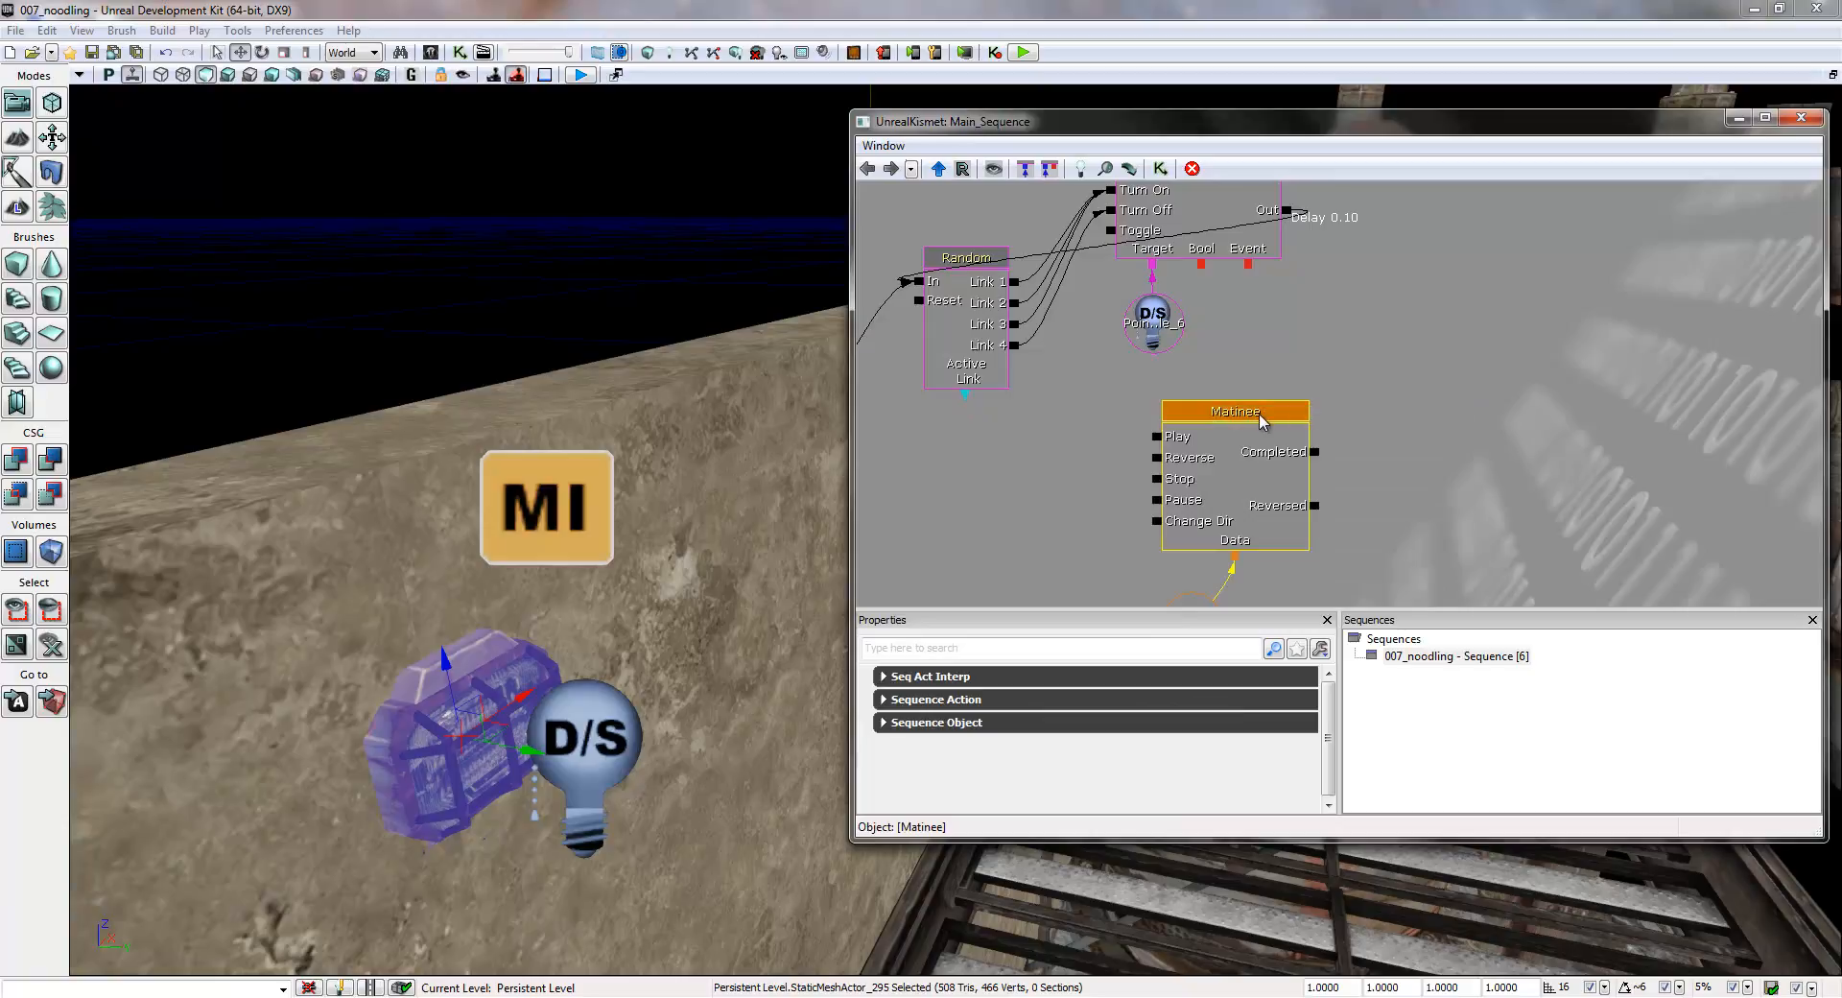
left_click_drag(1249, 416, 1203, 330)
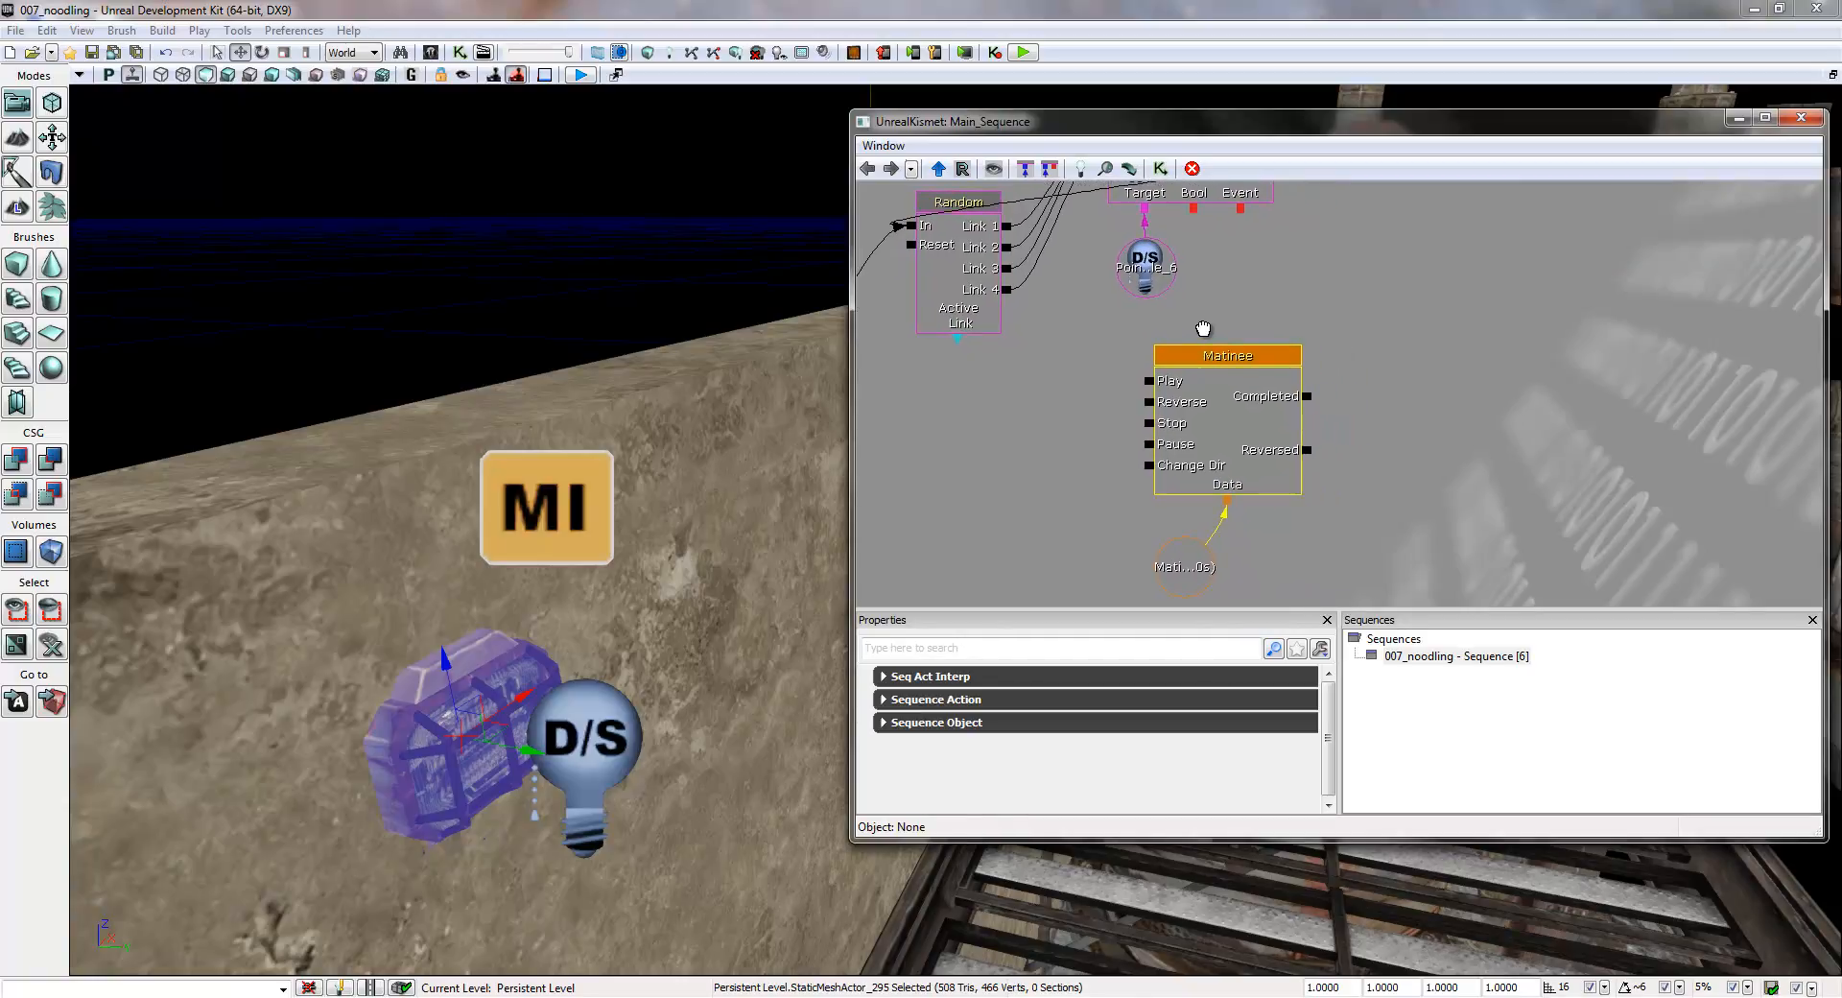
left_click(1201, 566)
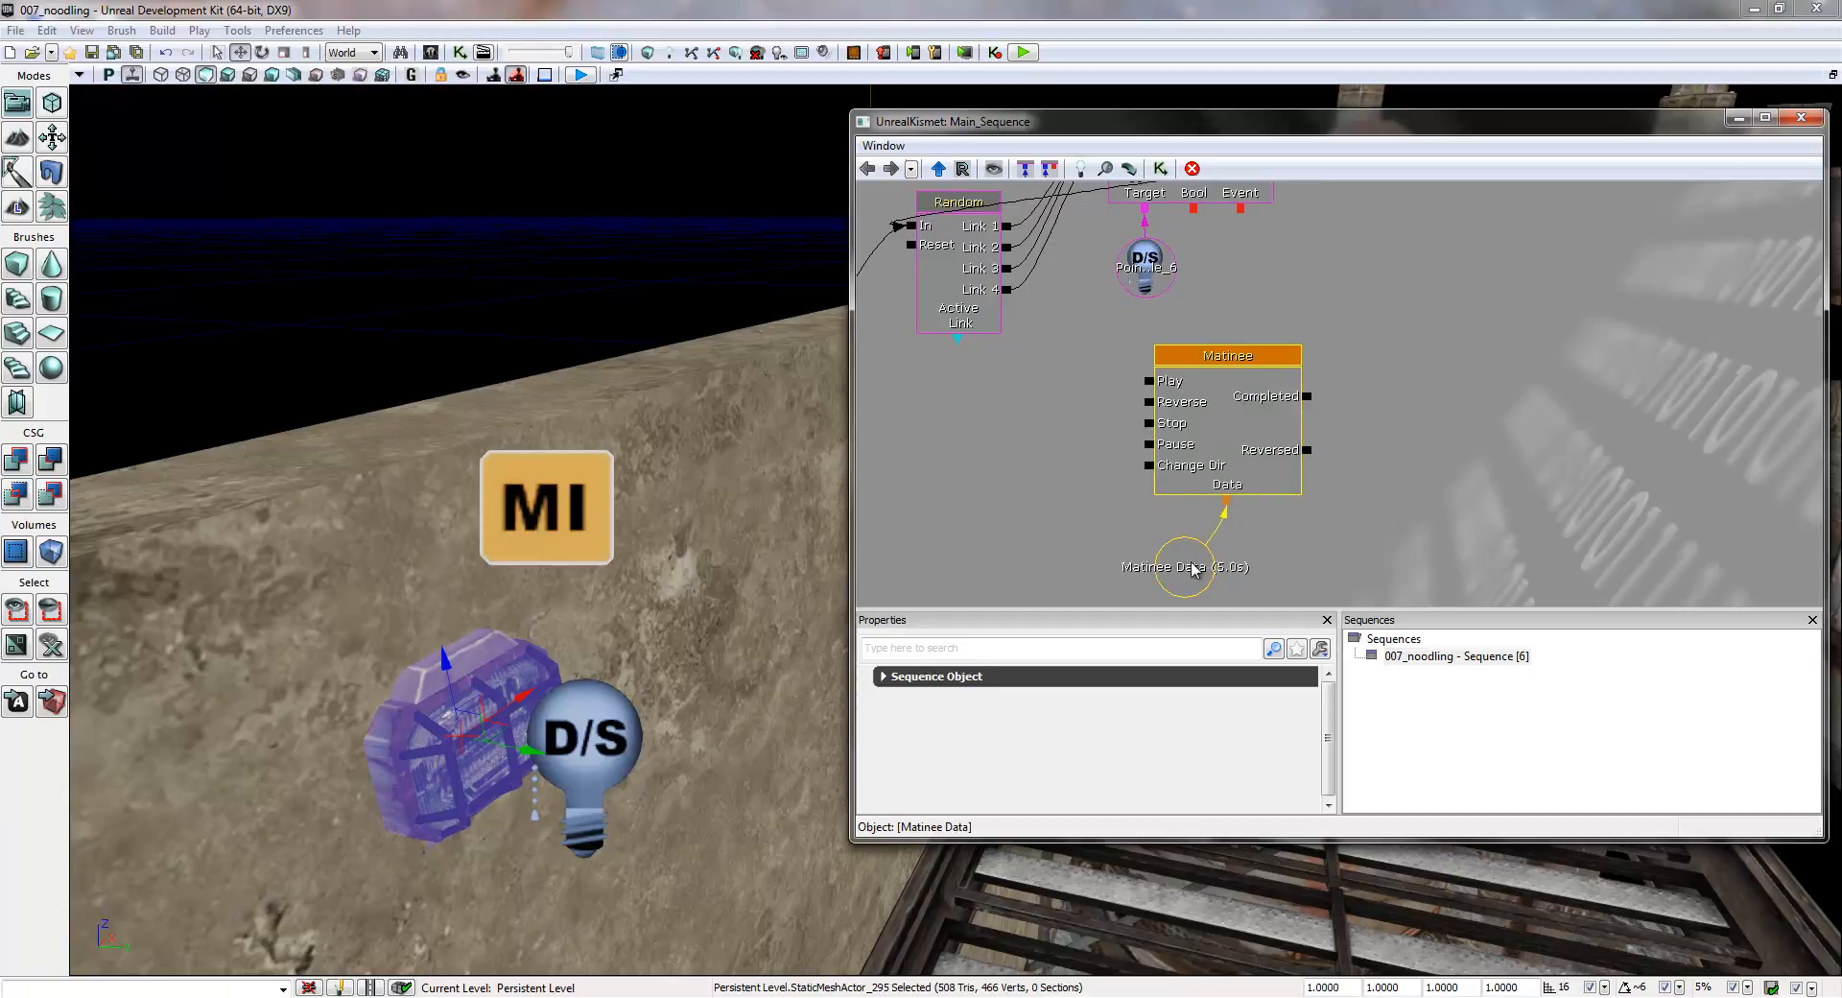
key("Delete")
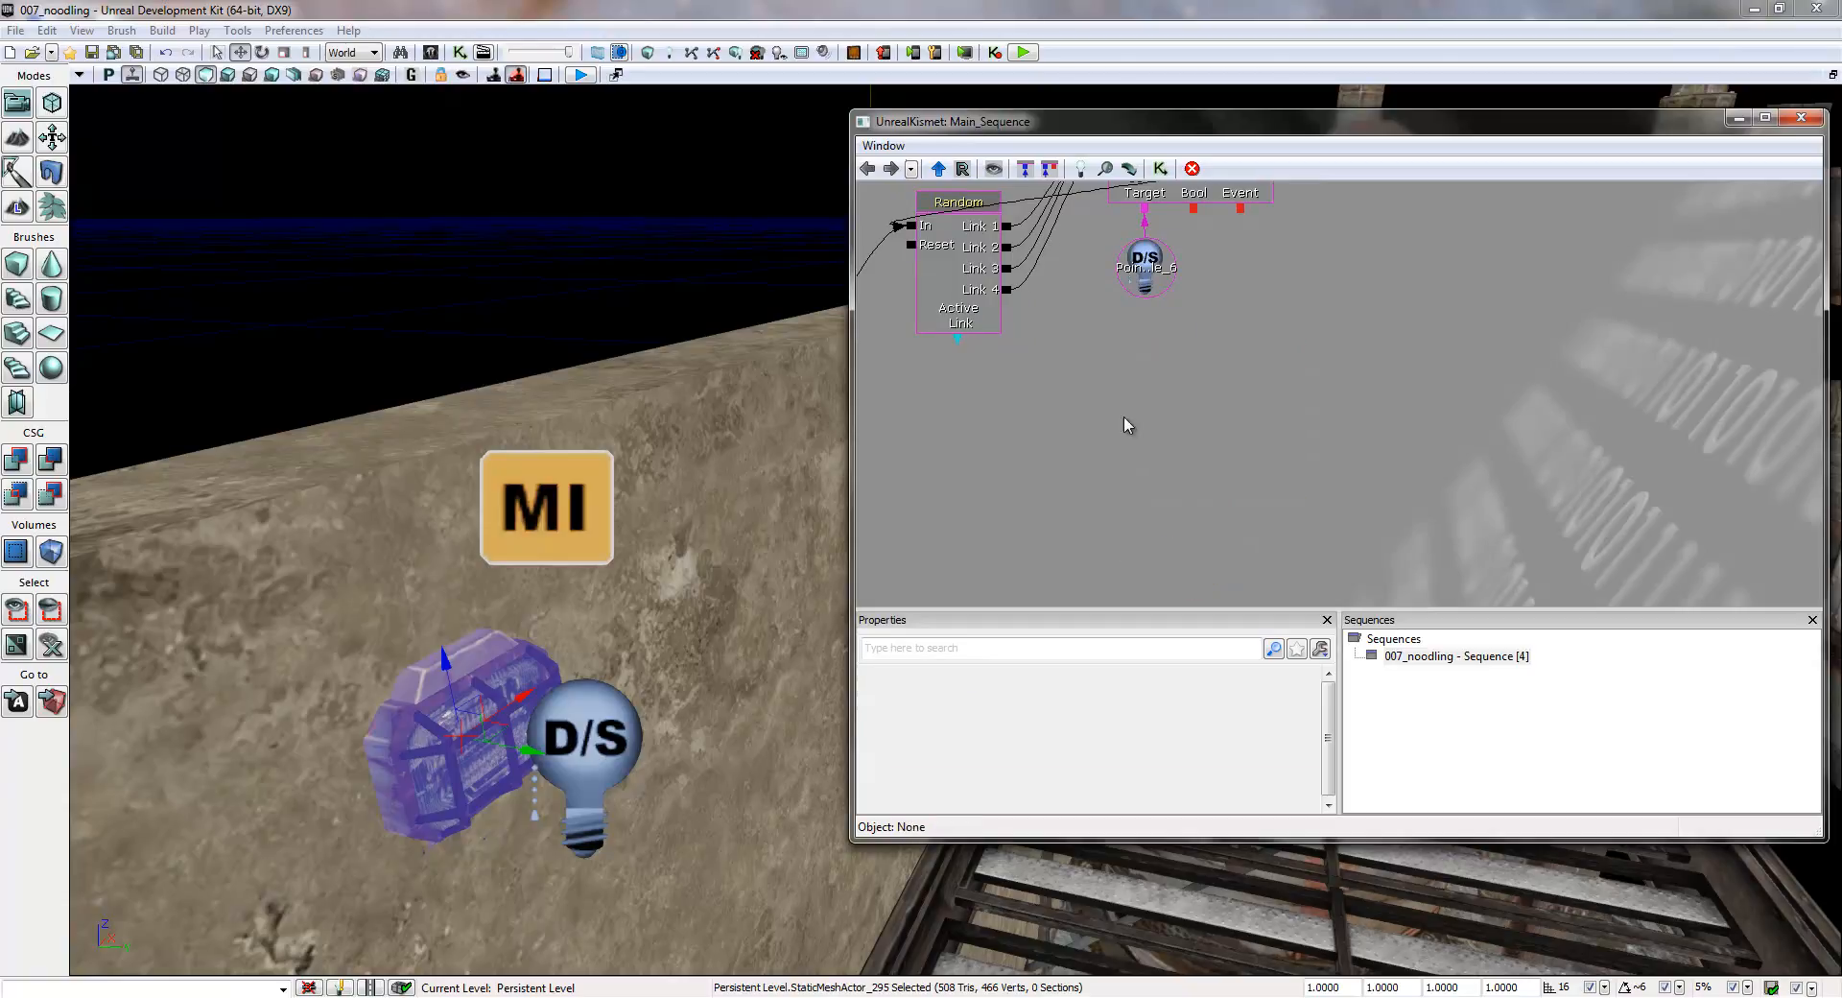
- Add a new Matinee below the point light variable in Kismet and open it for editing
right_click(1187, 386)
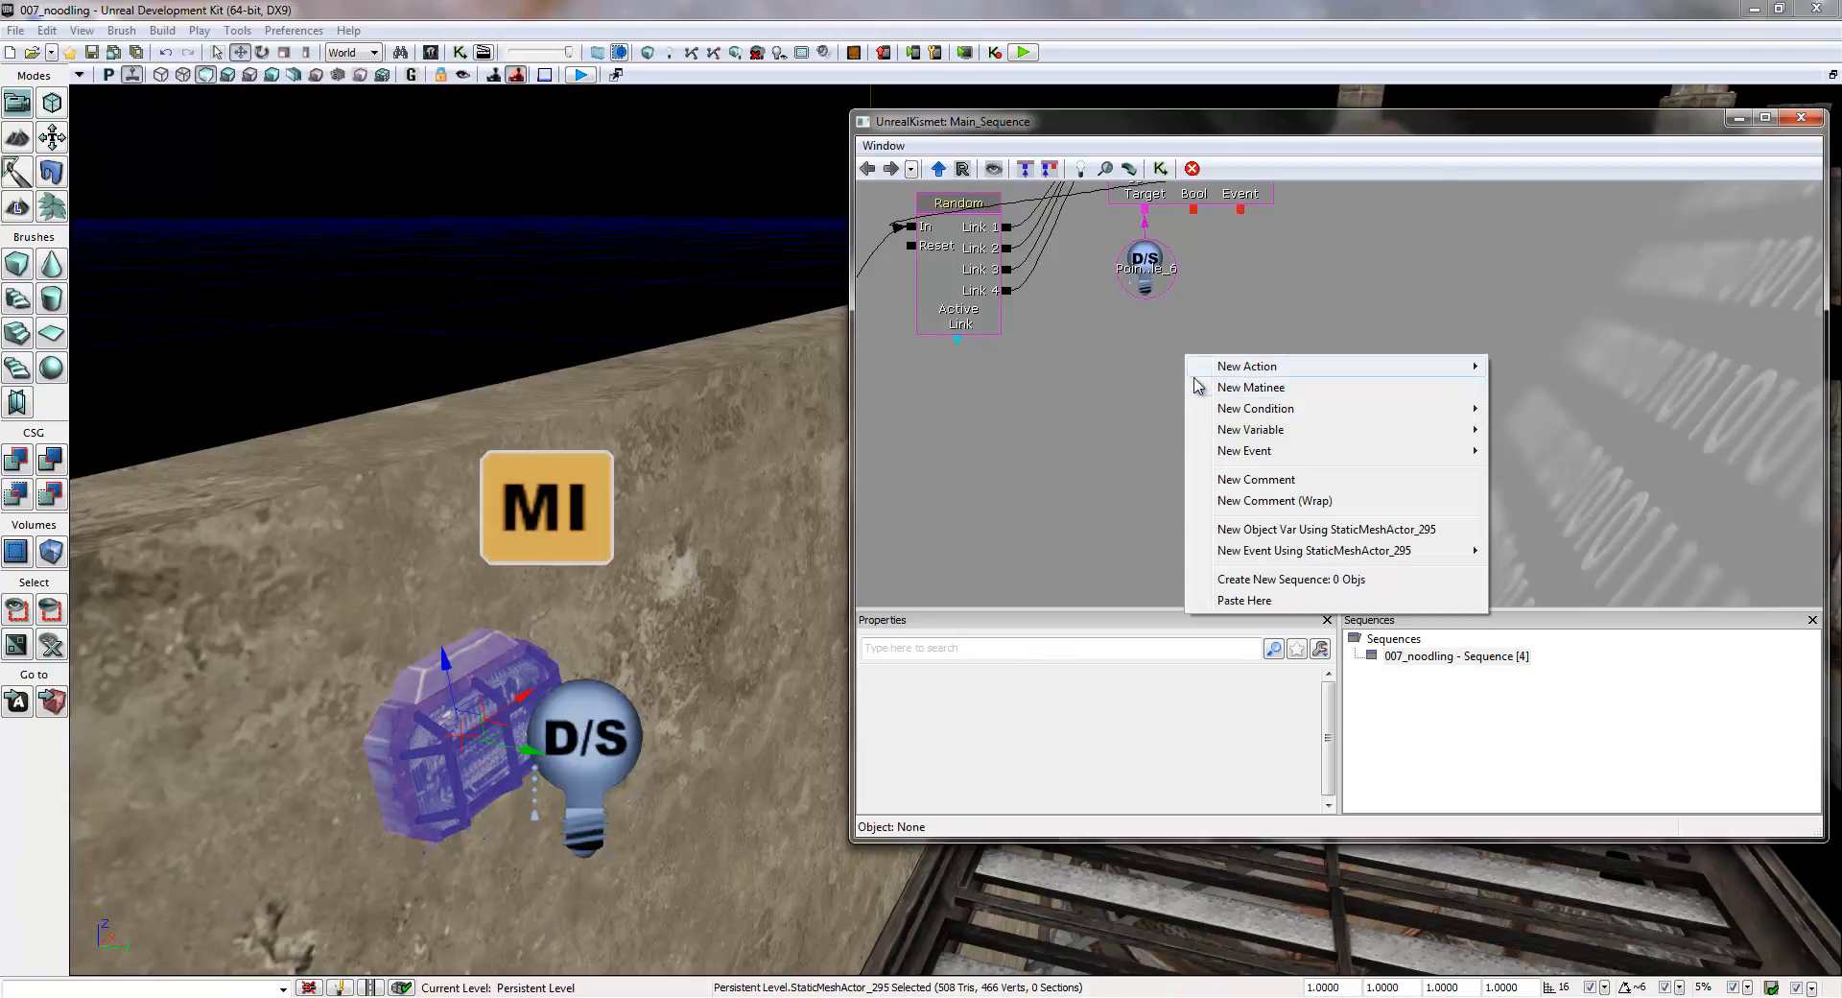
left_click(1262, 390)
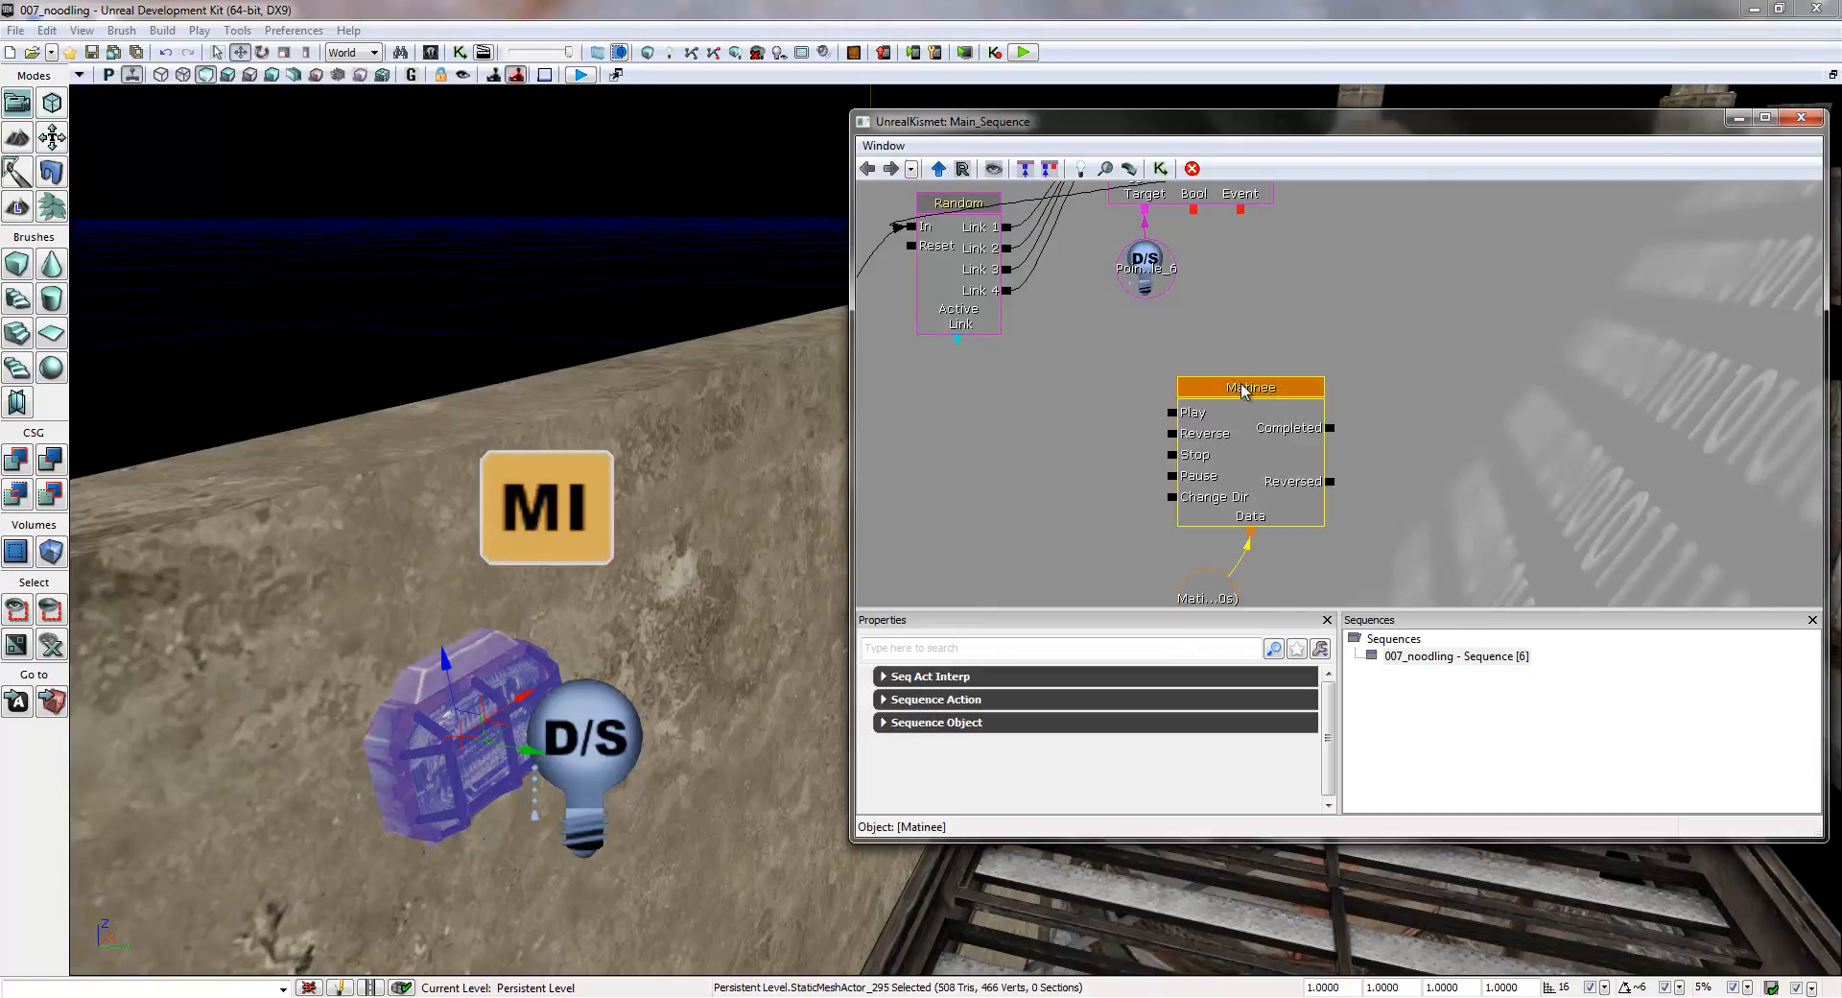
left_click_drag(1290, 351, 1182, 318)
double_click(1213, 391)
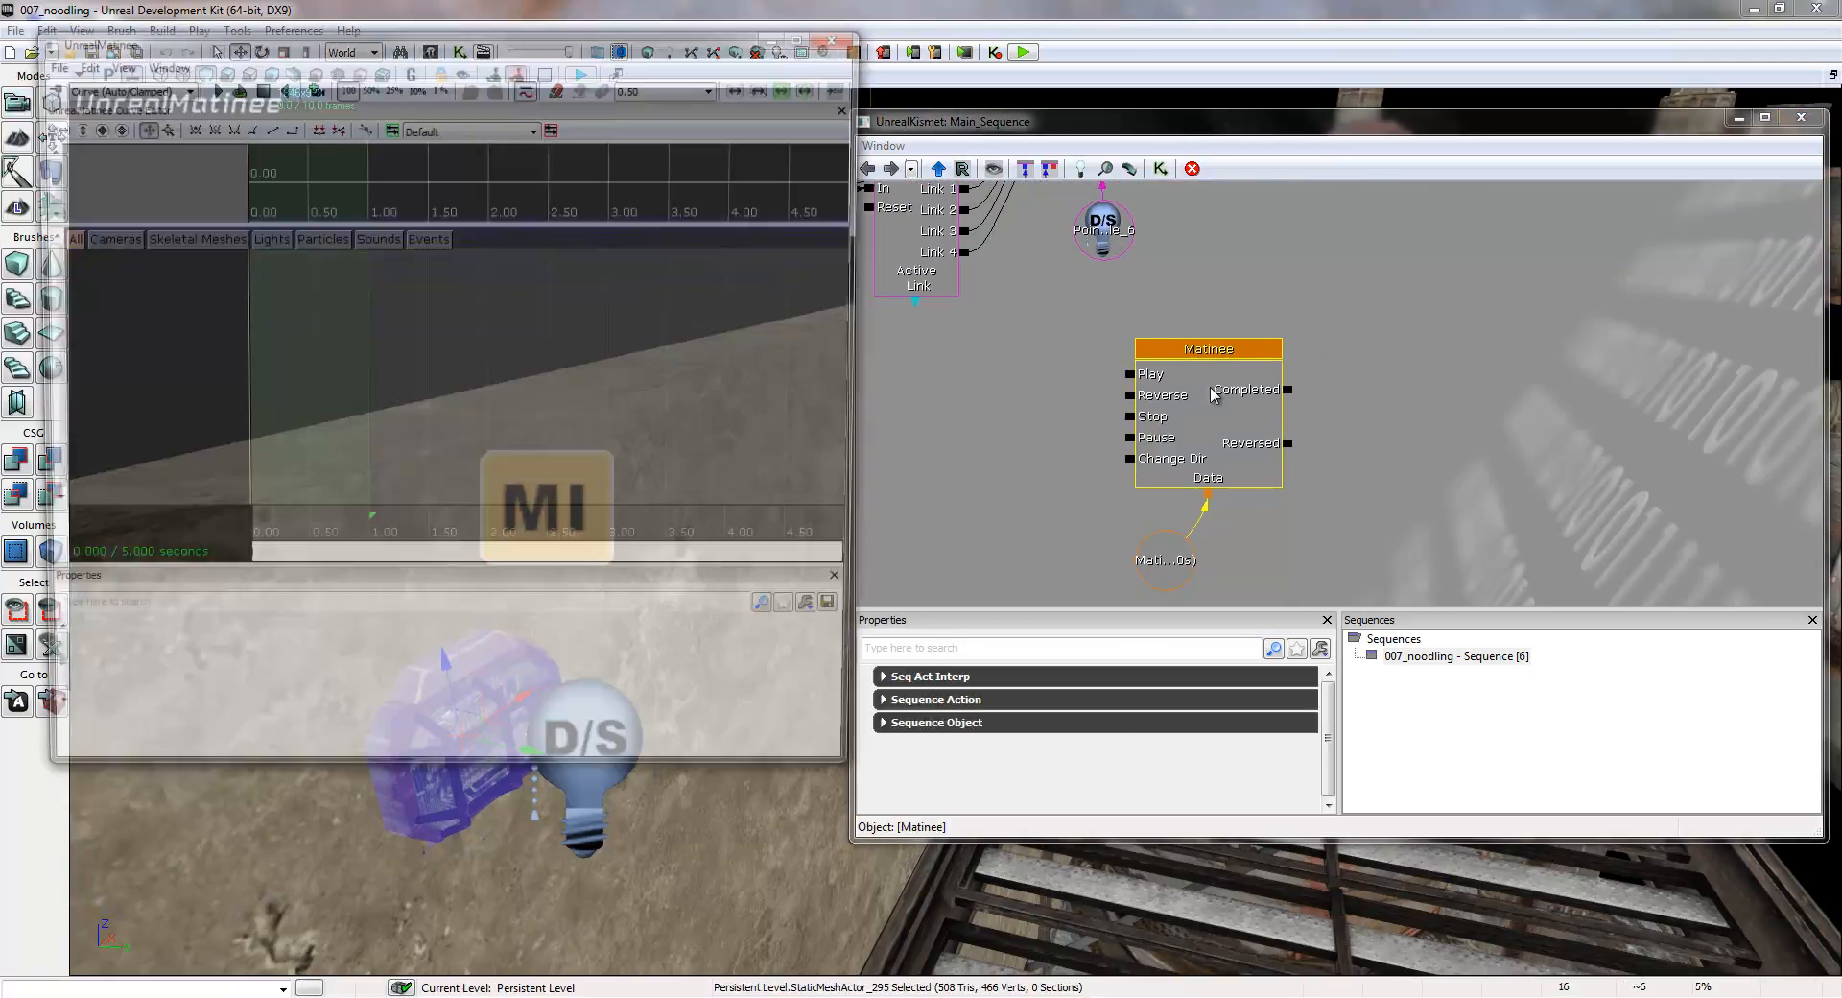
mouse_move(540, 39)
left_mouse_down()
mouse_move(551, 71)
mouse_move(523, 107)
mouse_move(526, 40)
left_mouse_up()
left_click(1158, 379)
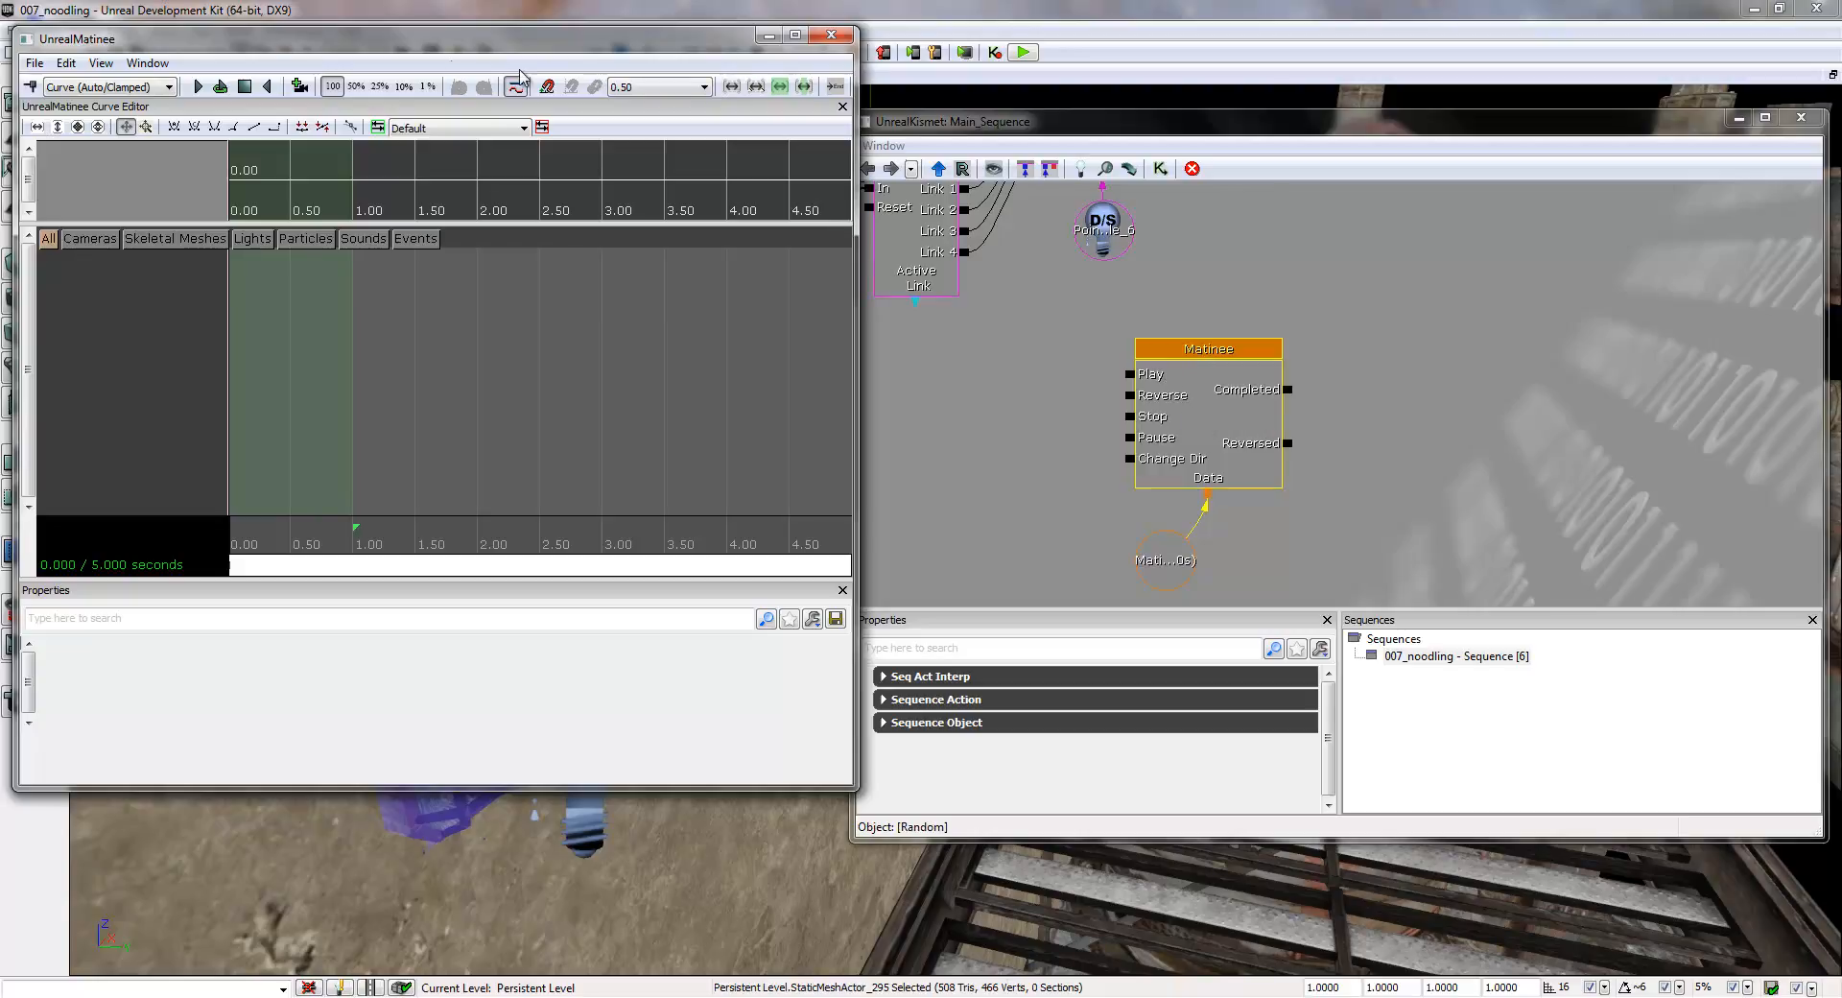
mouse_move(371, 55)
left_mouse_down()
mouse_move(391, 70)
mouse_move(378, 83)
mouse_move(391, 73)
left_mouse_up()
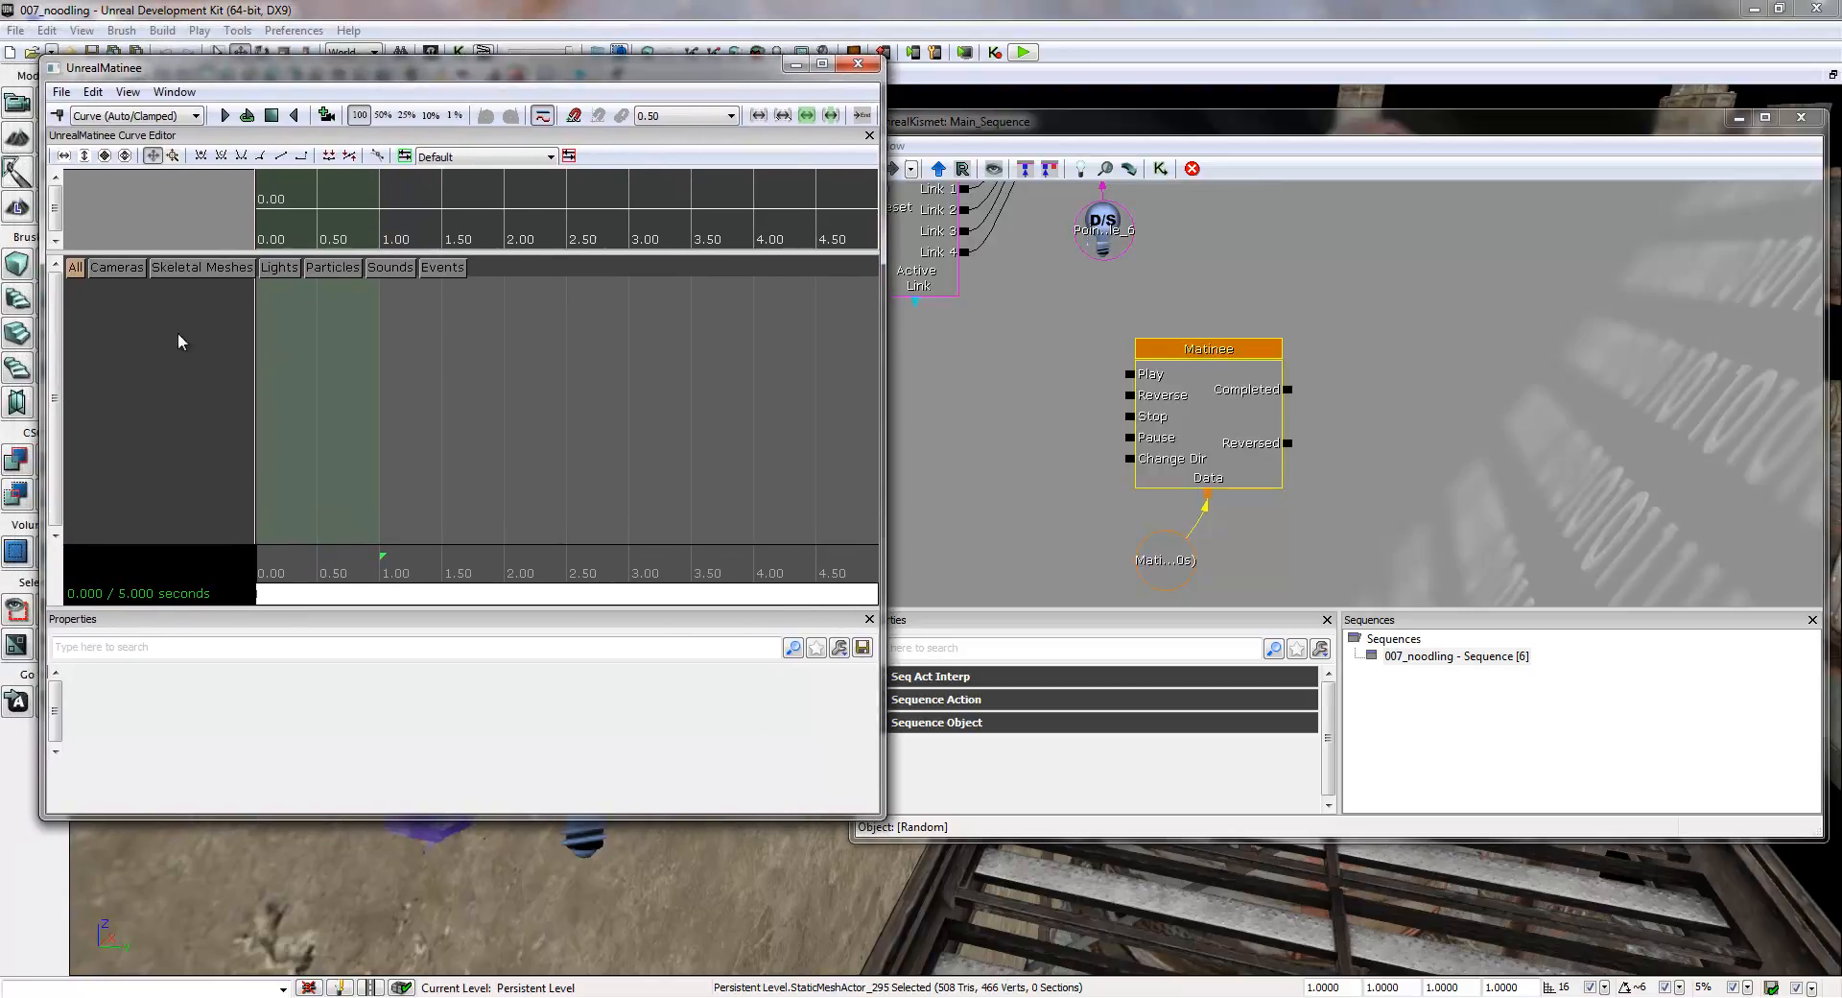
- Add a new empty group named LightMaterial to the Matinee
right_click(153, 331)
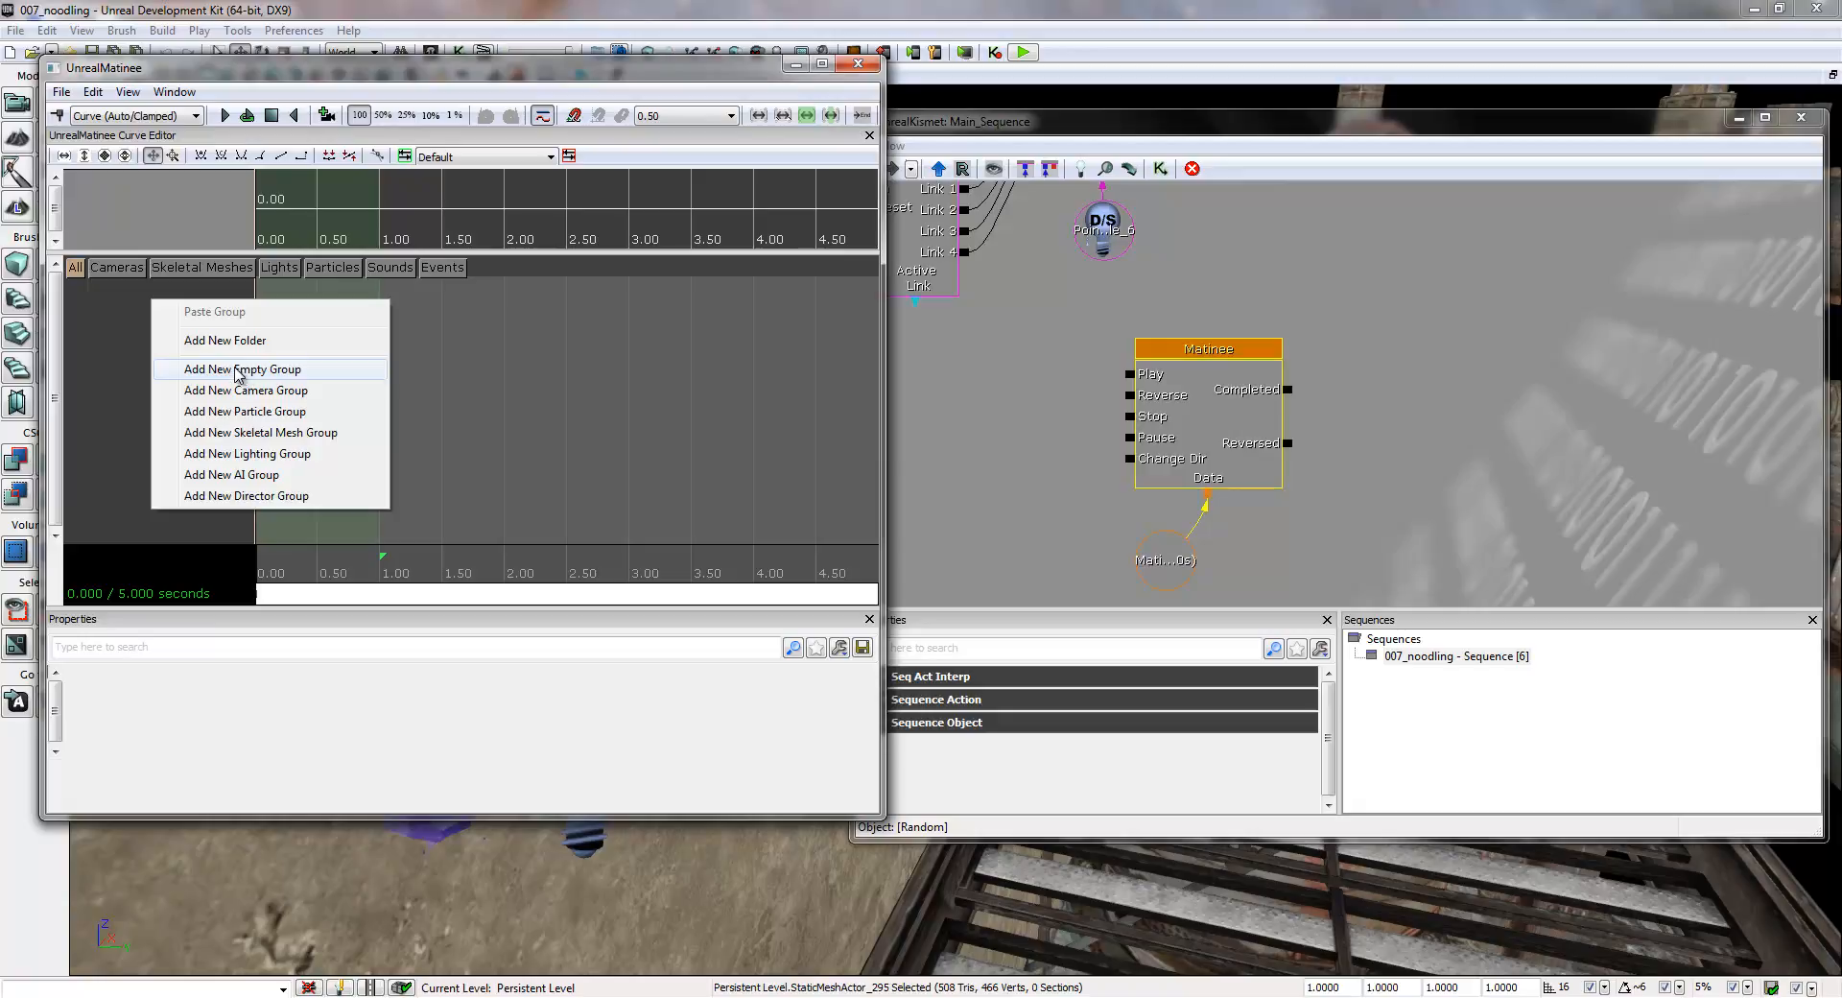
left_click(239, 369)
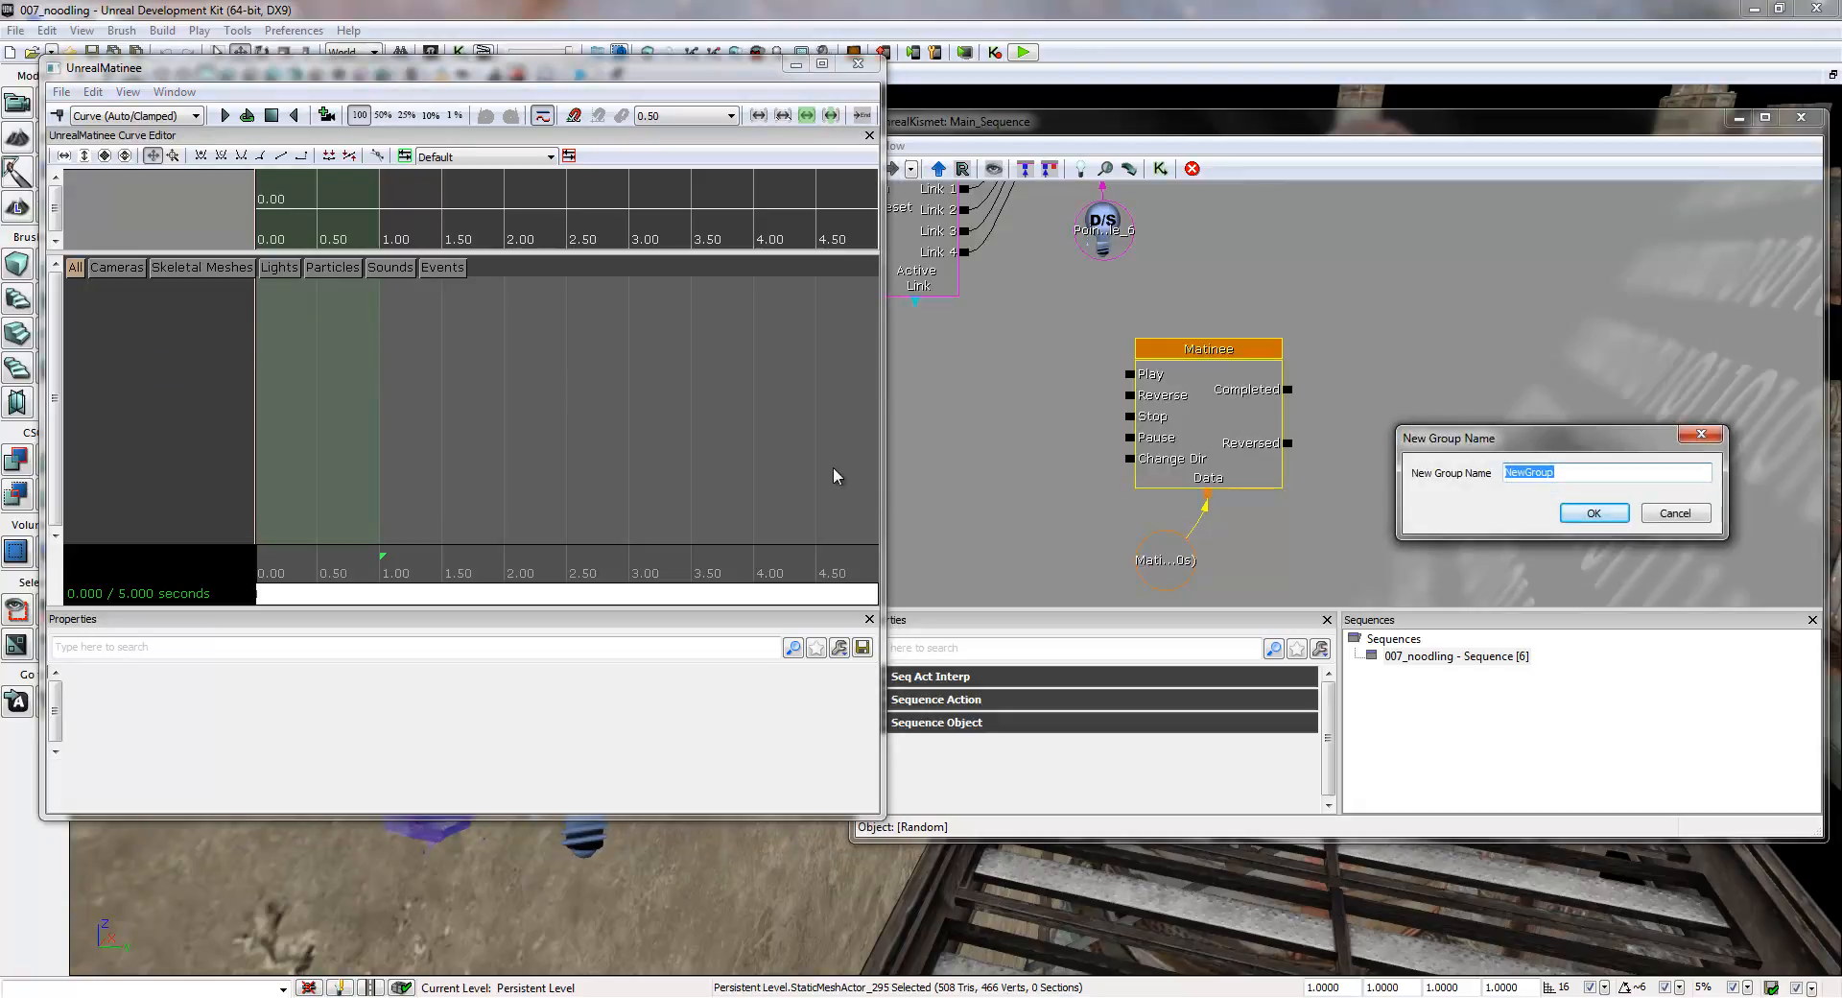
type("LightMaterial")
left_click(1593, 513)
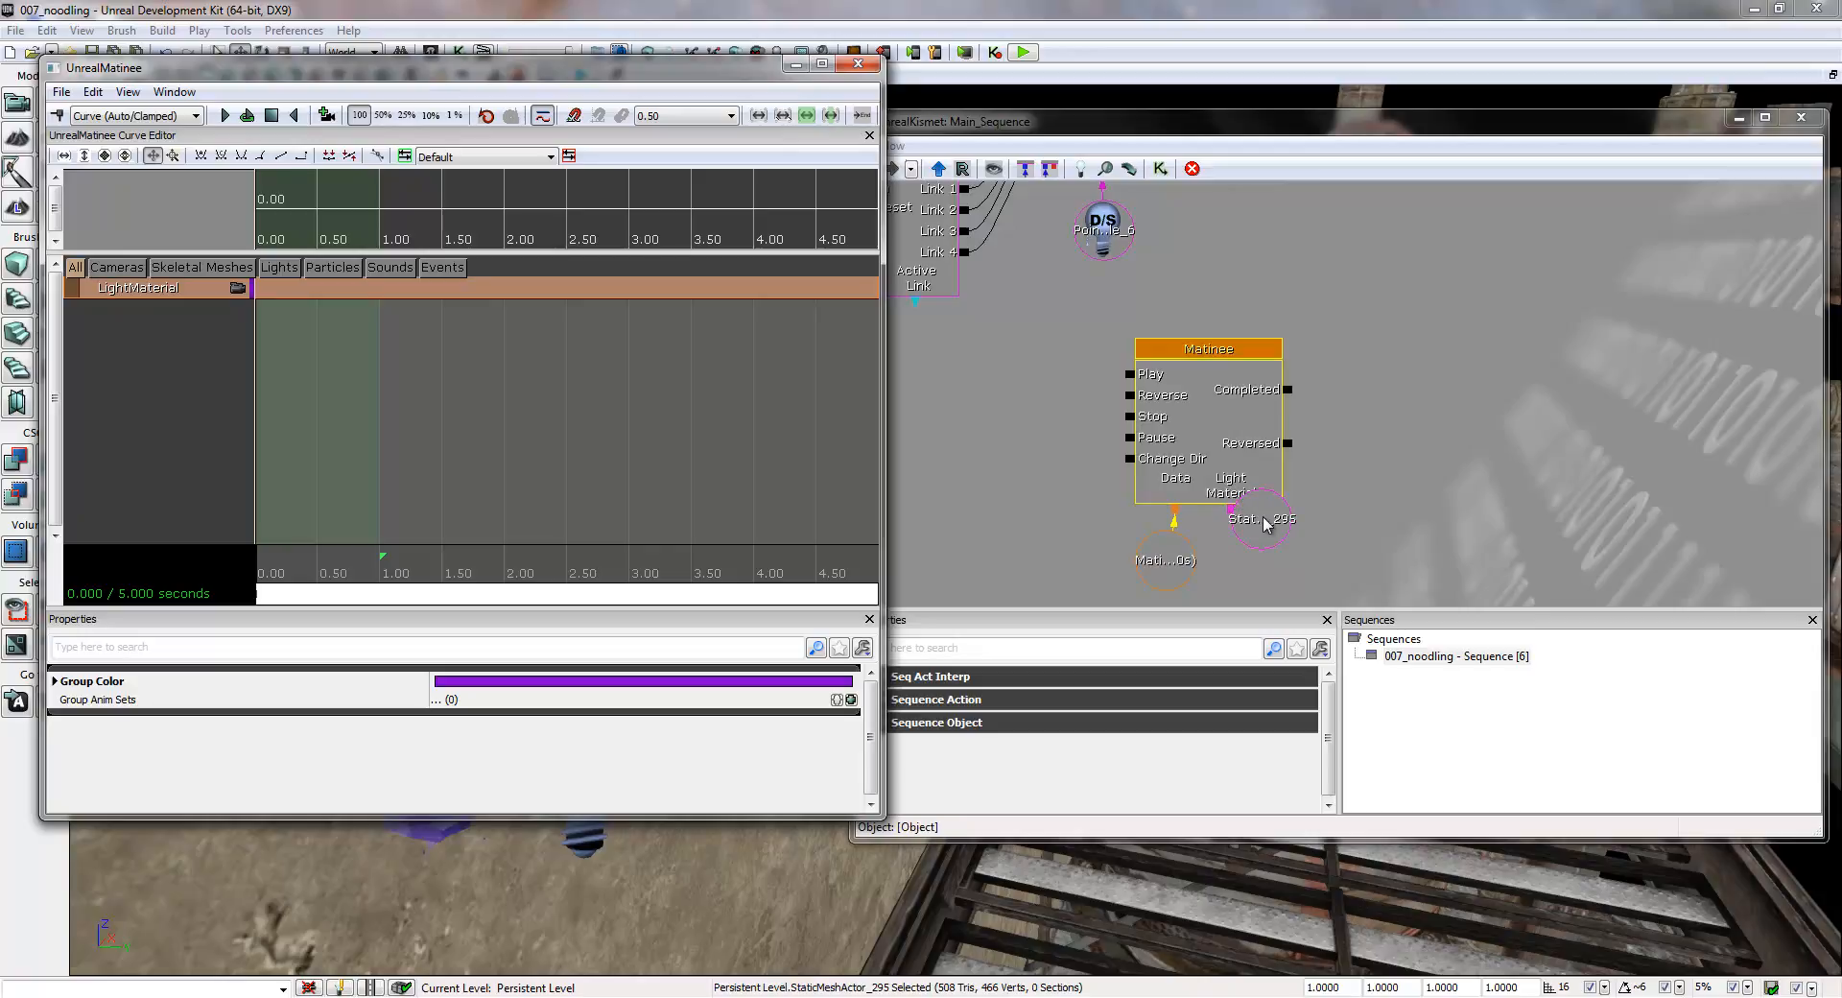
- Delete the wall lamp's static mesh variable attached to the Matinee's LightMaterial connector
left_click(1266, 522)
left_click_drag(1268, 523, 1287, 559)
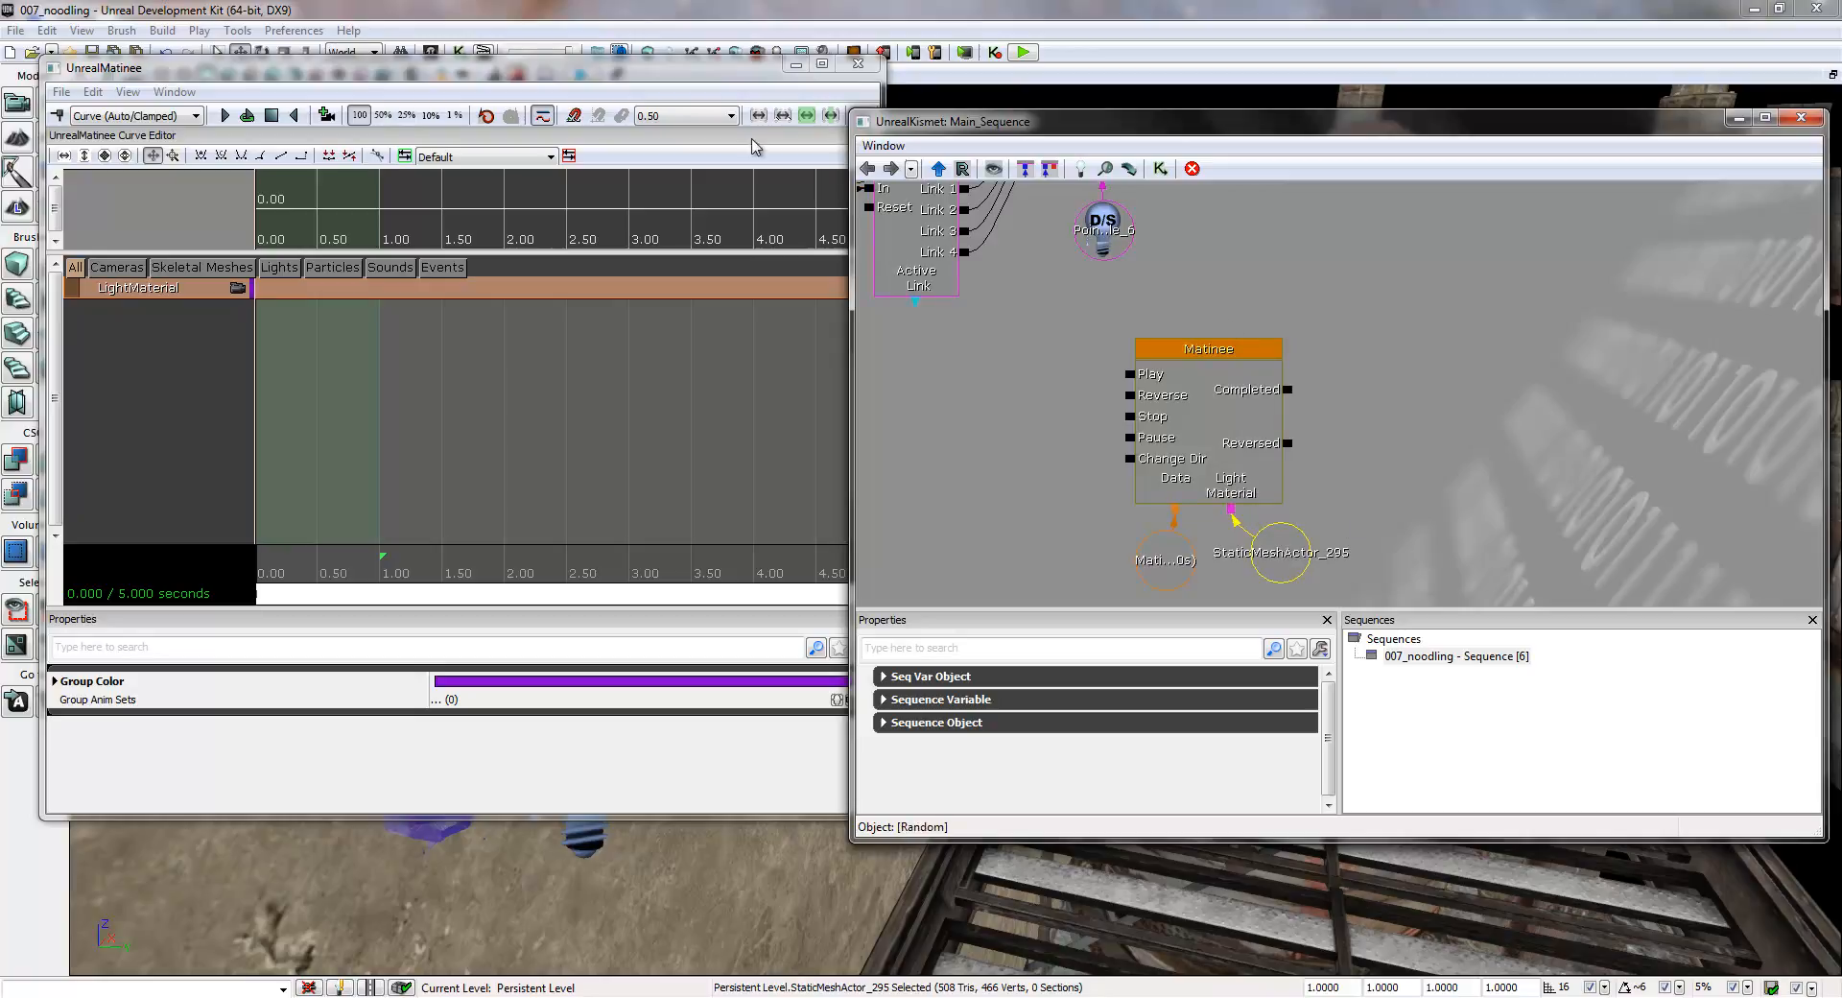
left_click(685, 91)
left_click_drag(684, 84, 748, 209)
left_click(1398, 444)
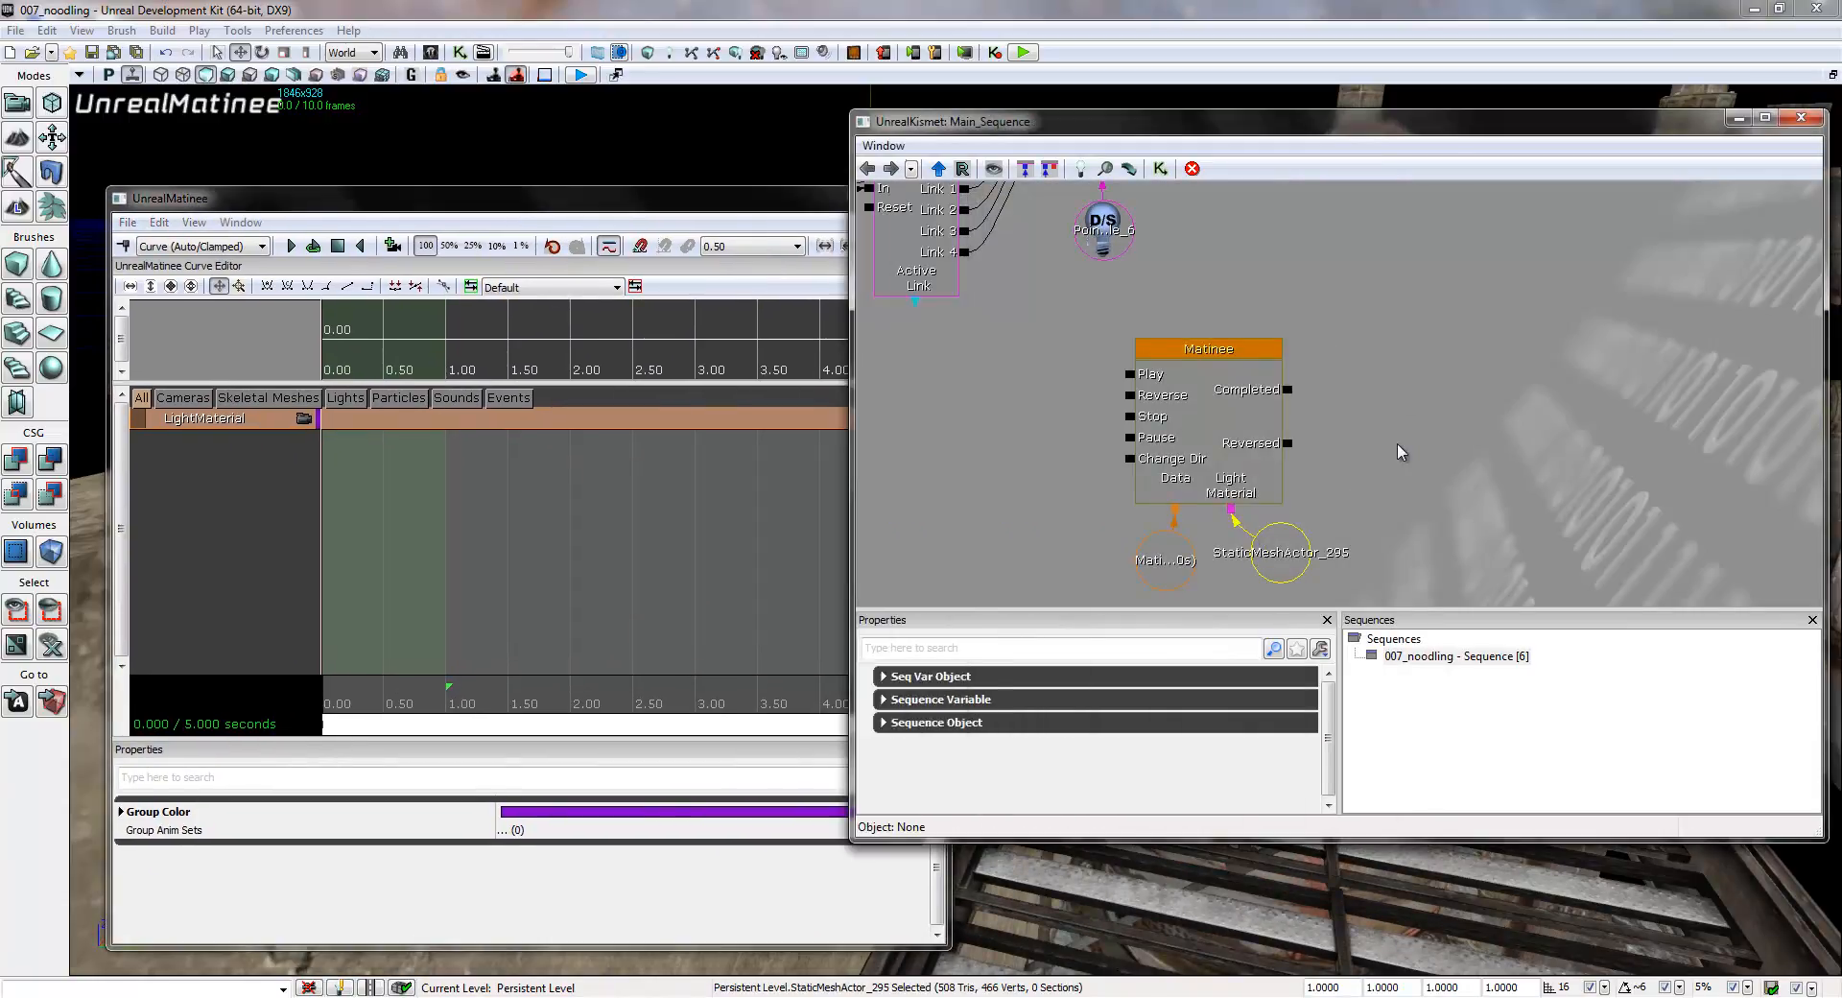
left_click(1266, 543)
key("Delete")
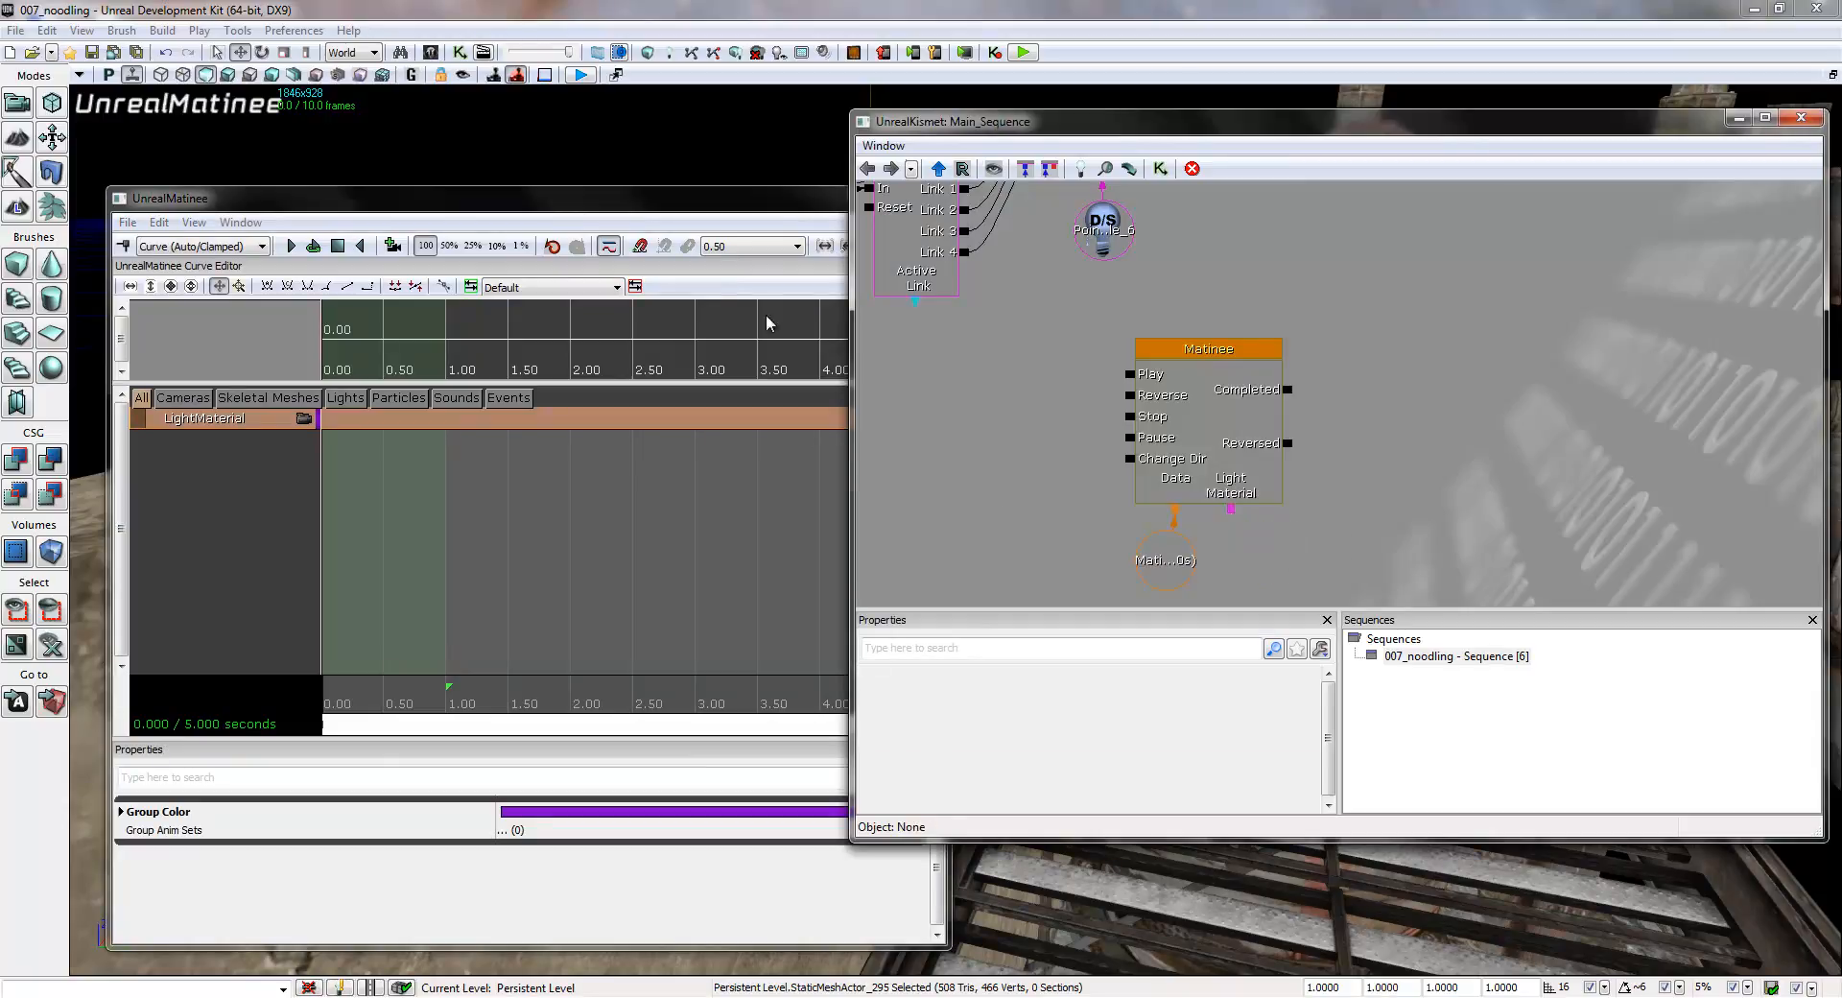
- Add a Vector Material Param track to the LightMaterial group, accepting the static actor warning
left_click_drag(651, 203, 872, 166)
left_click_drag(518, 171, 286, 159)
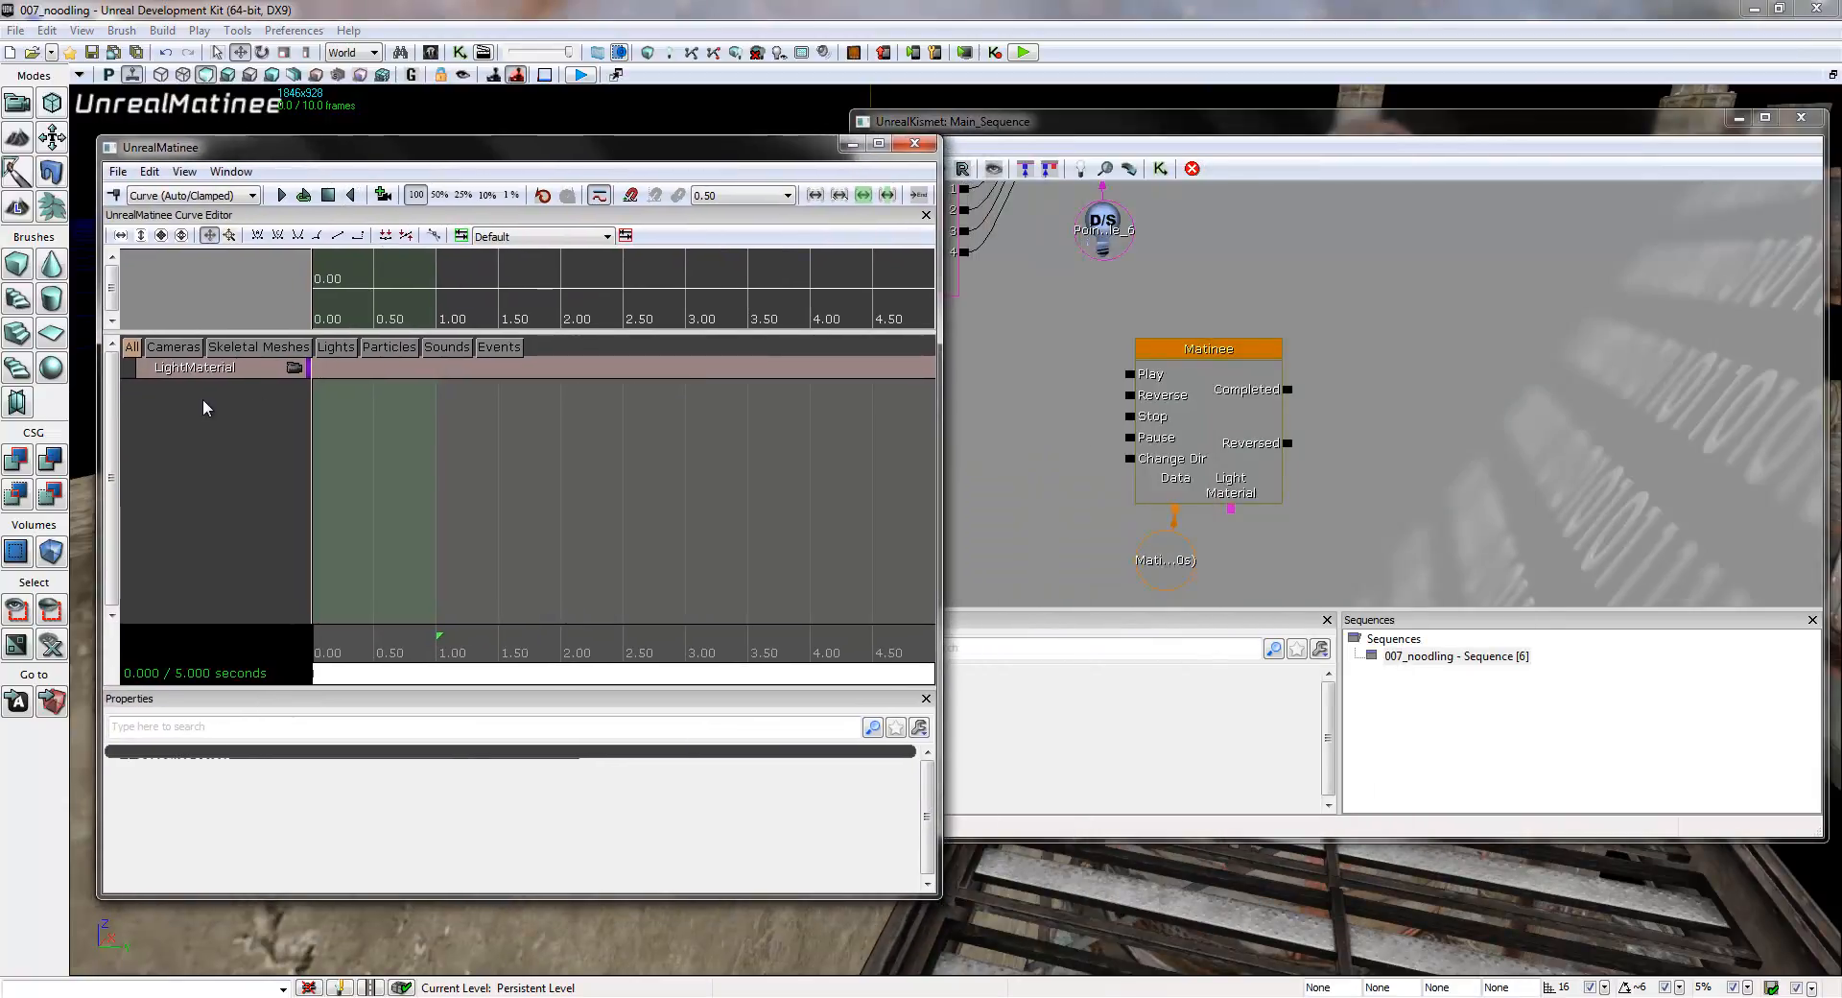
left_click(187, 376)
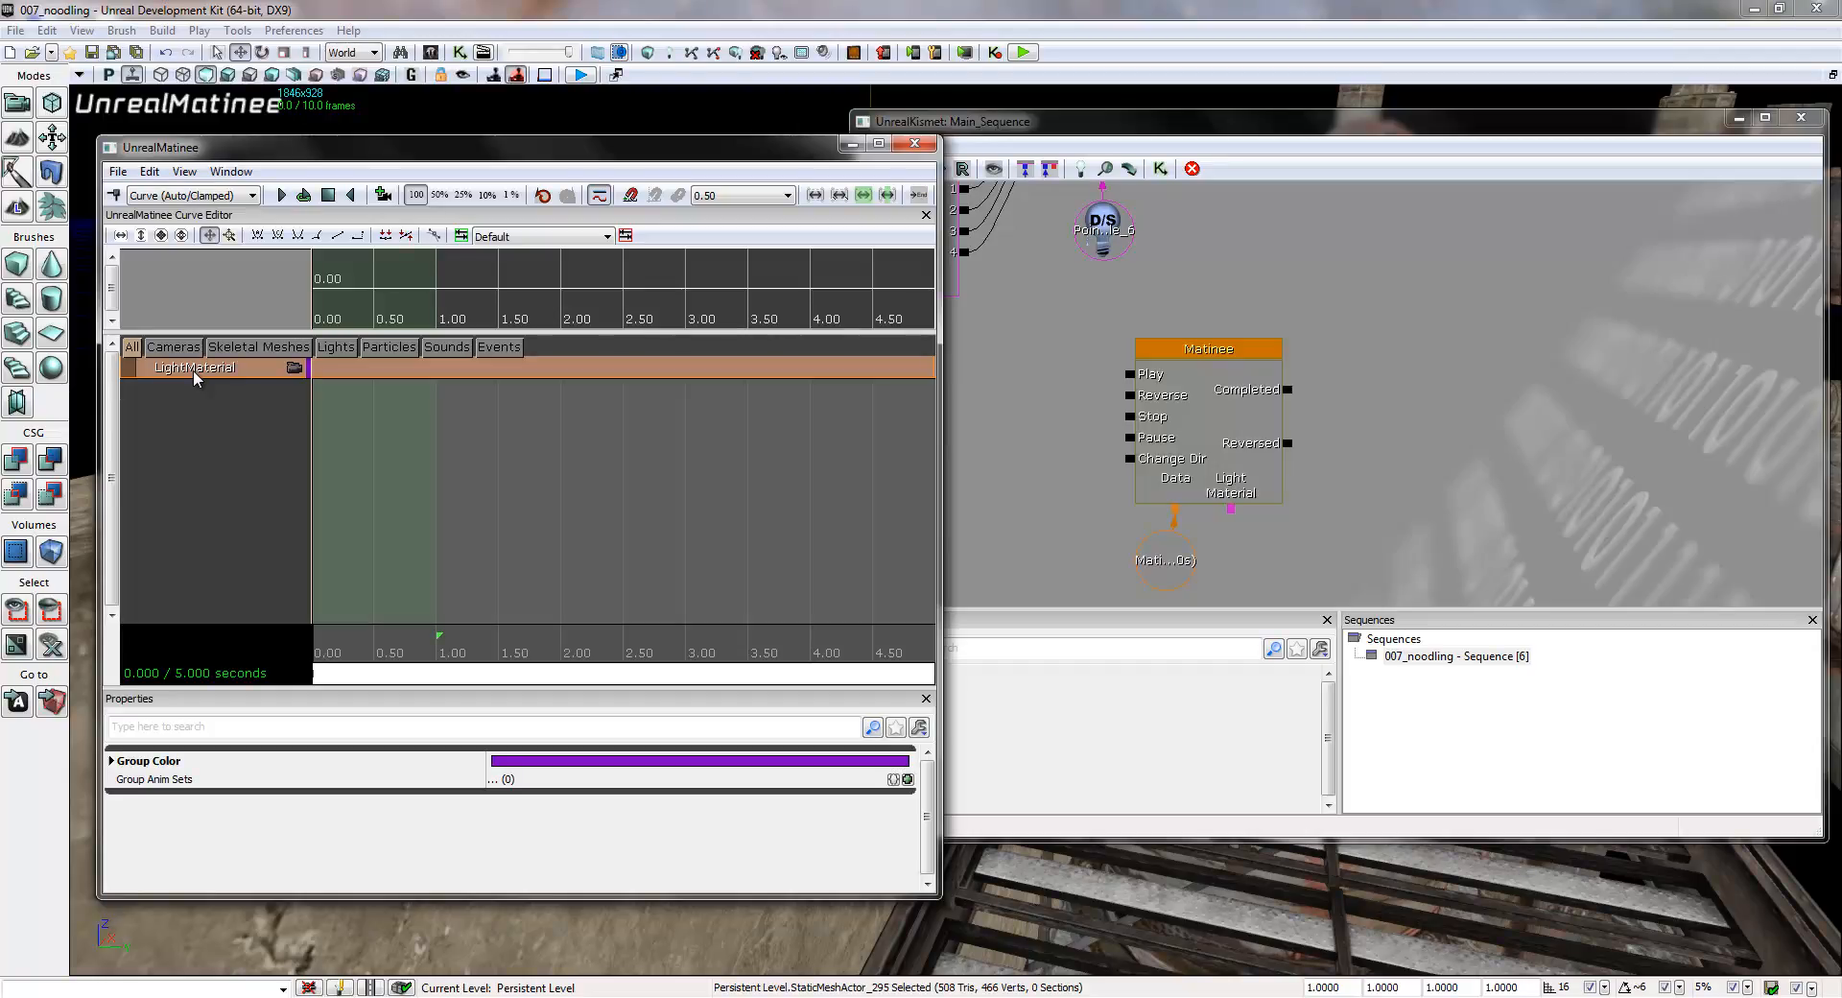
right_click(192, 374)
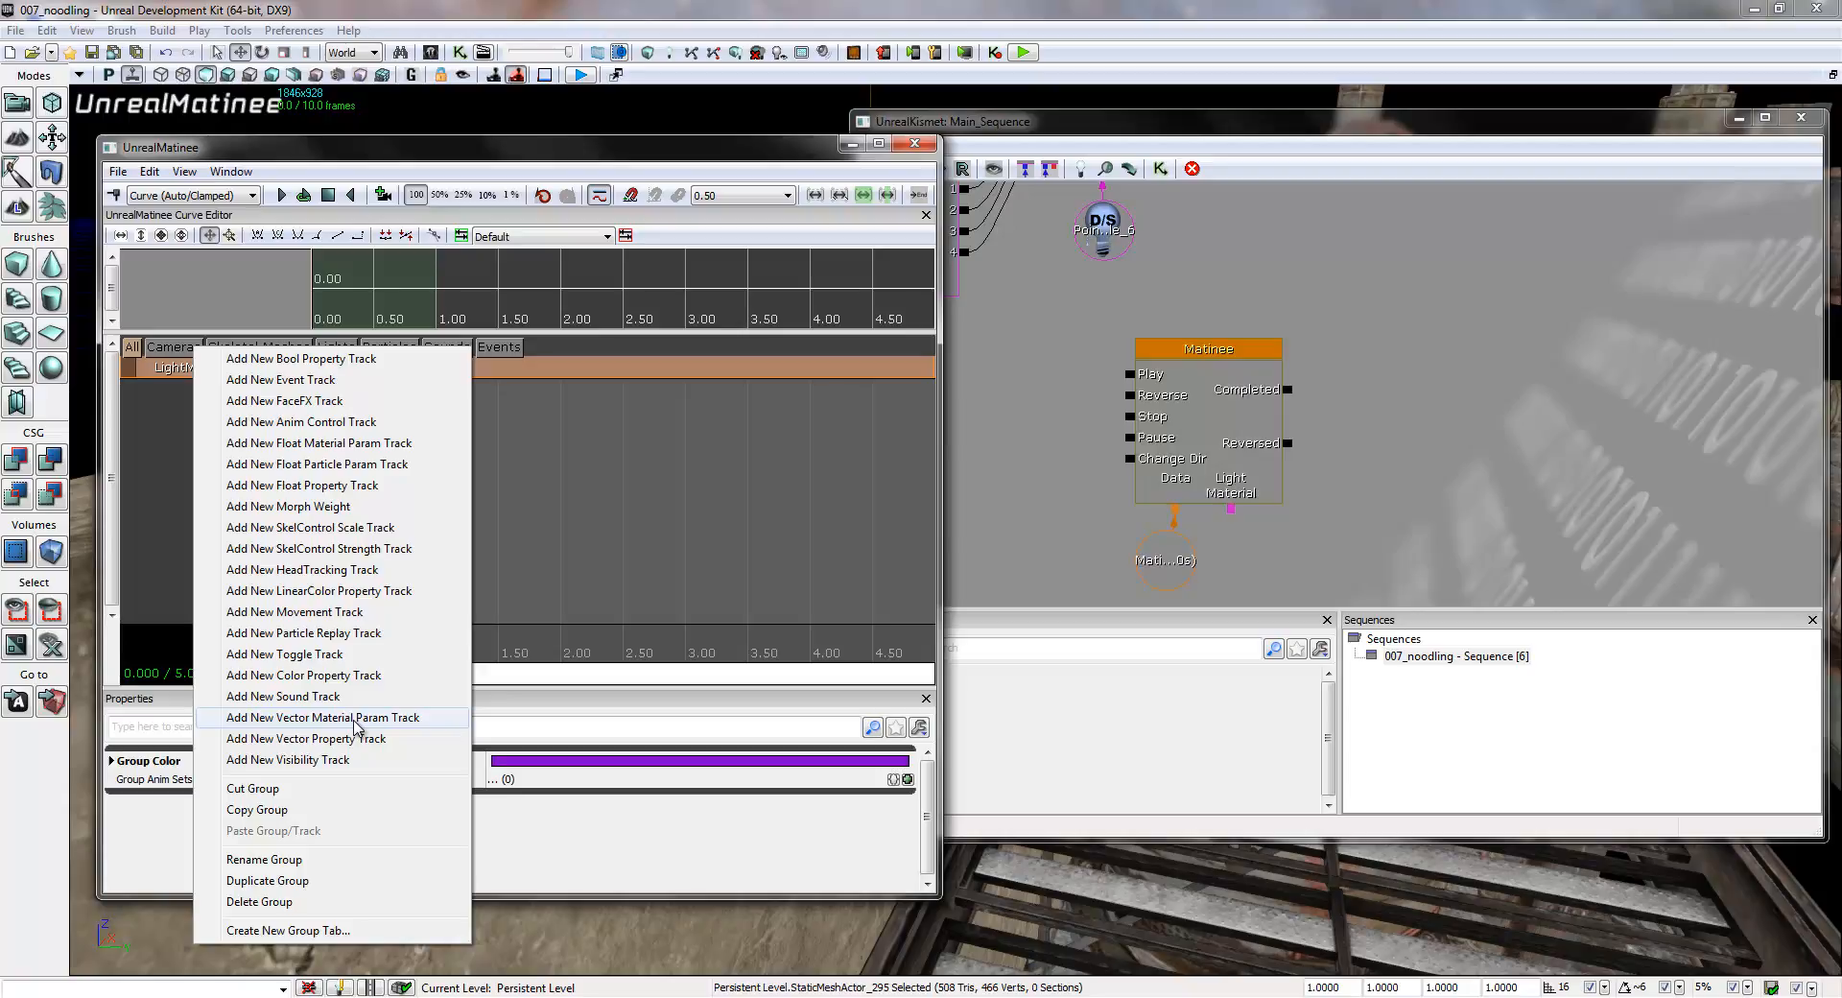
left_click(354, 718)
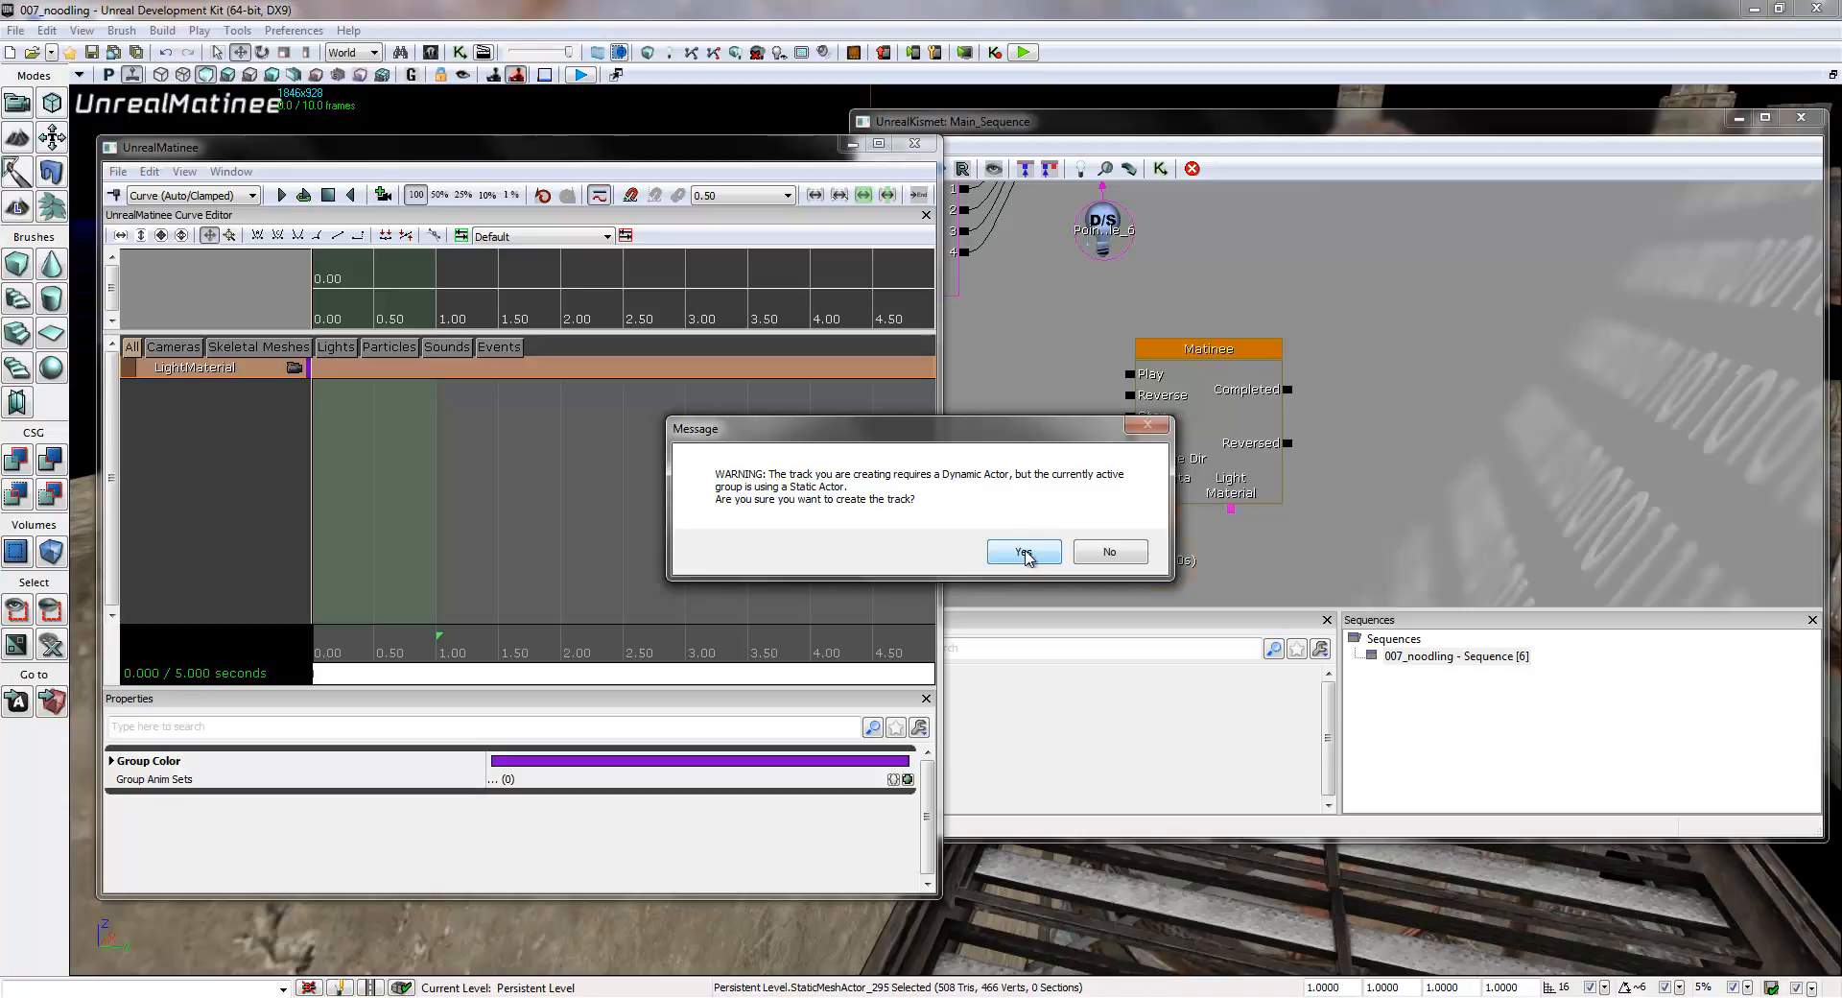
left_click(1018, 553)
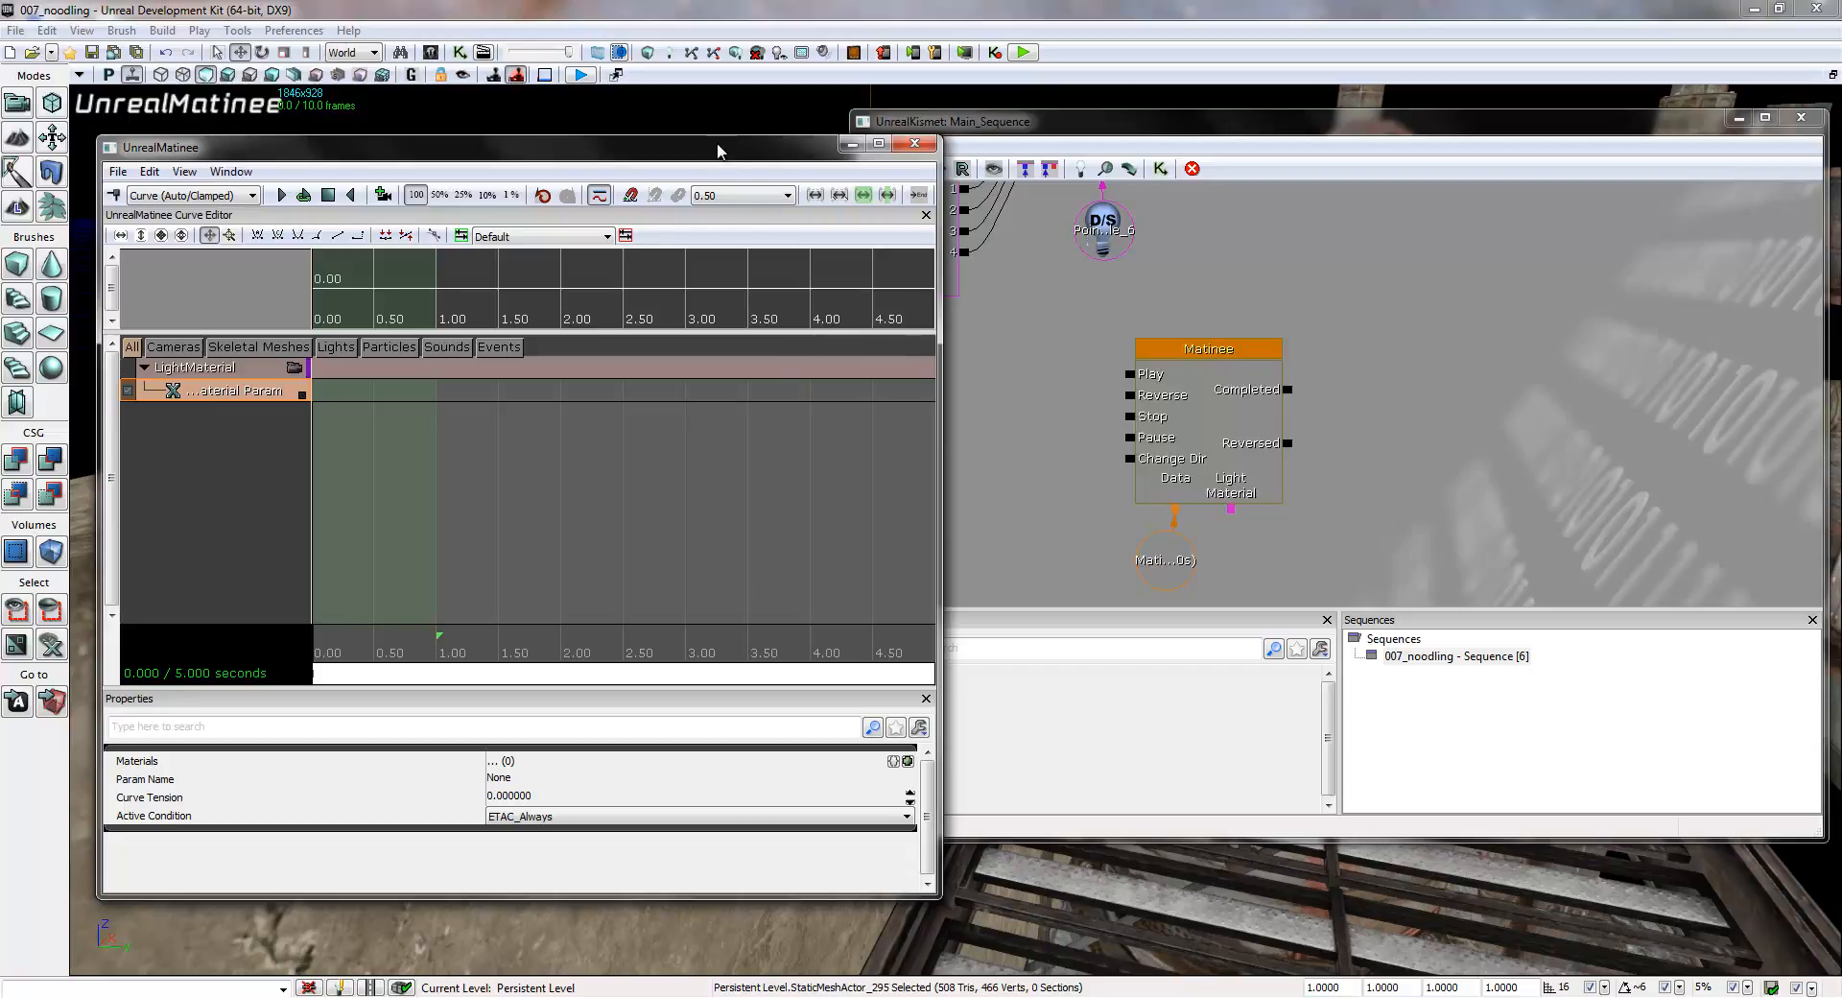
- Close the Matinee editor and select the material instance actor above the wall lamp
left_click_drag(721, 154, 849, 151)
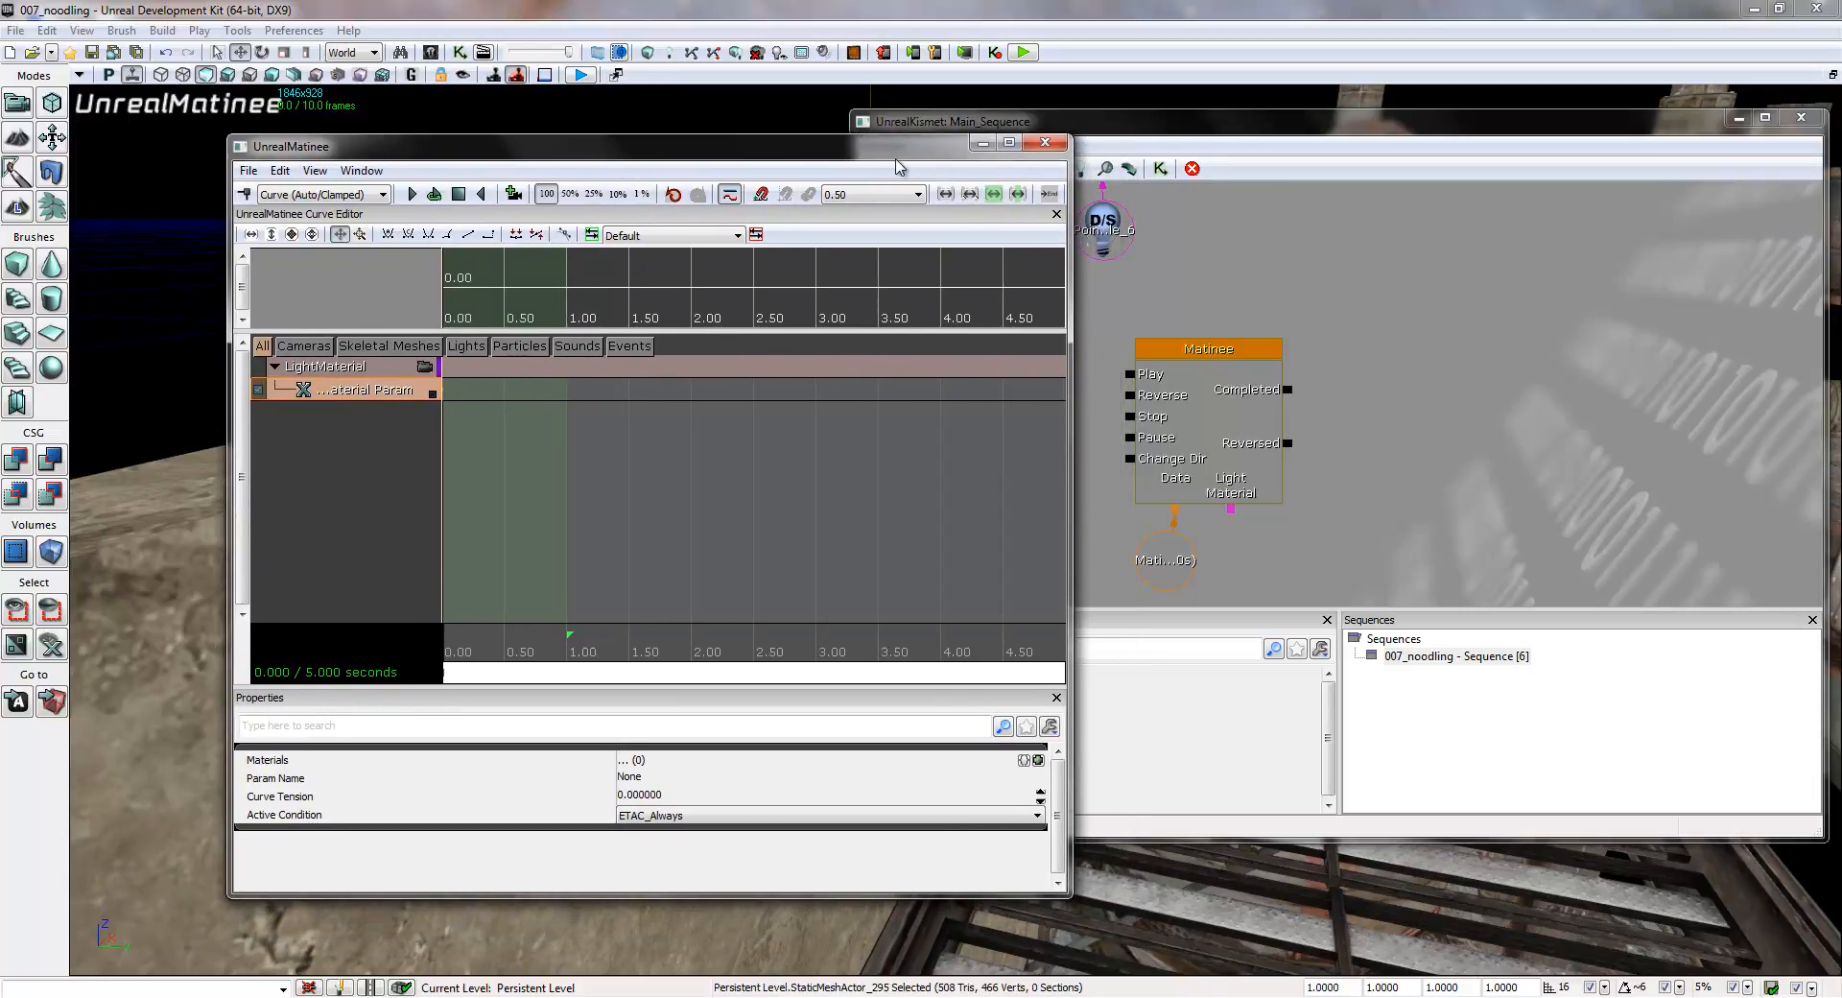
left_click(1036, 146)
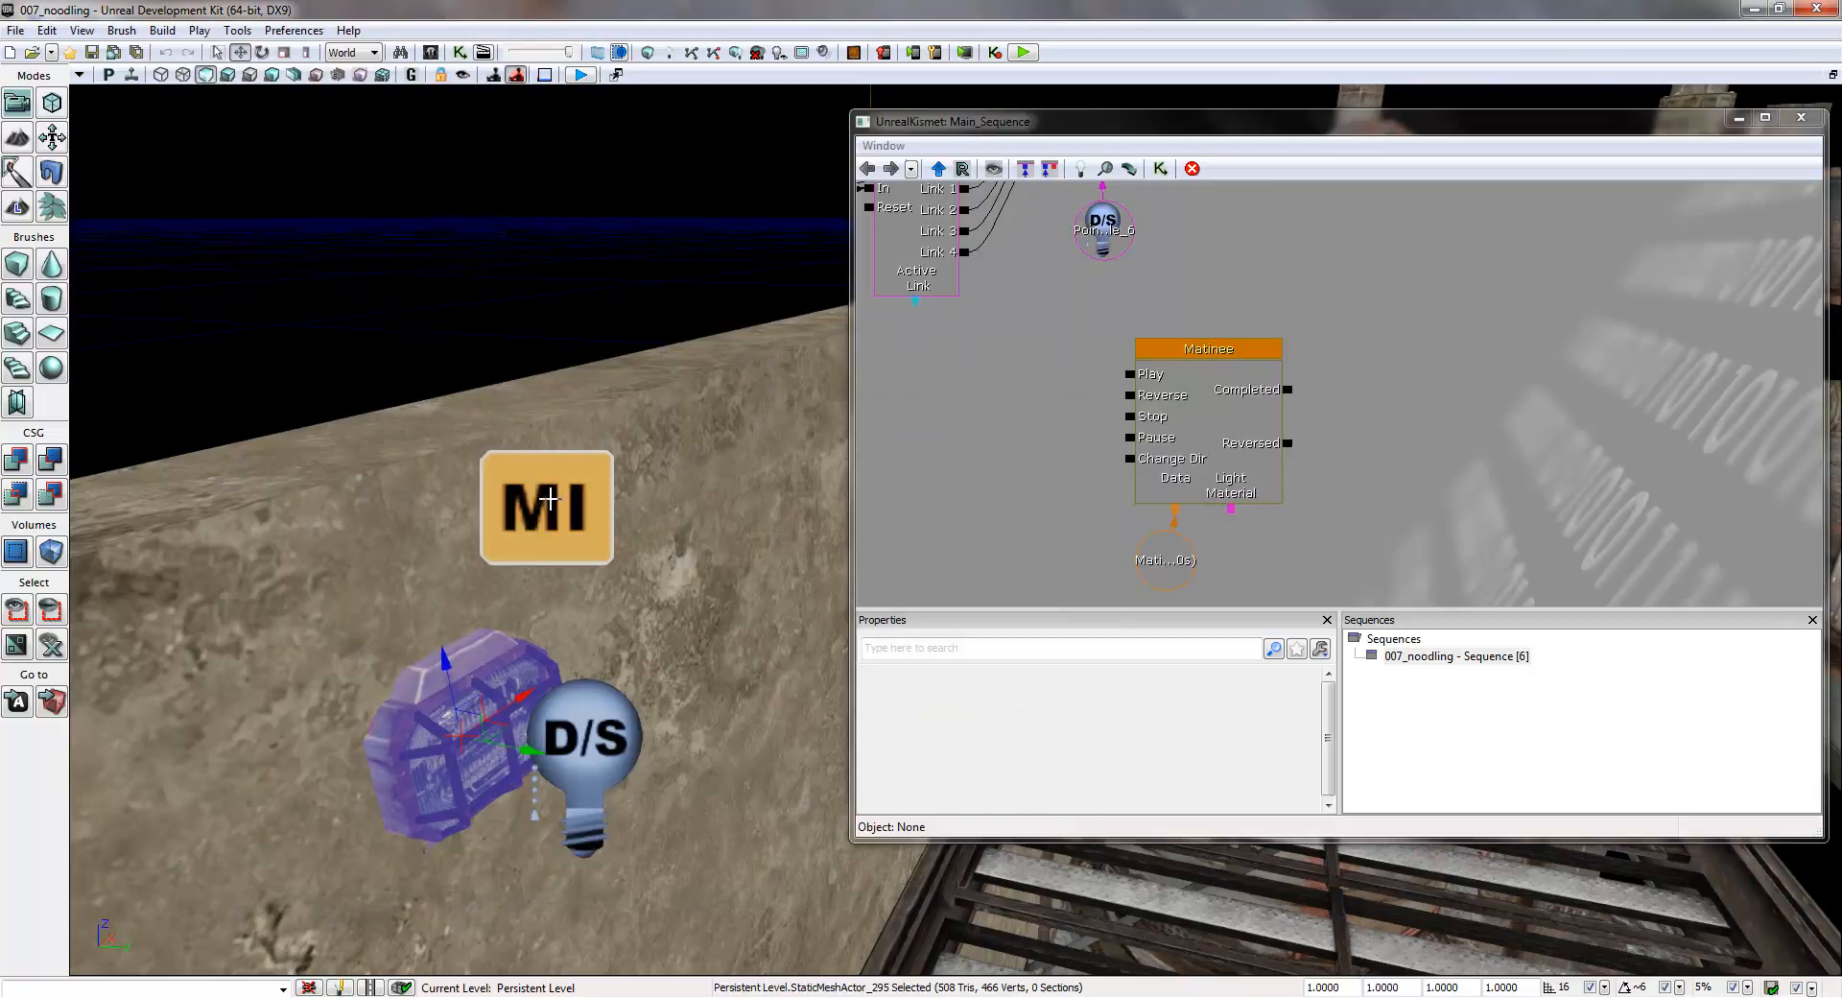
left_click(548, 497)
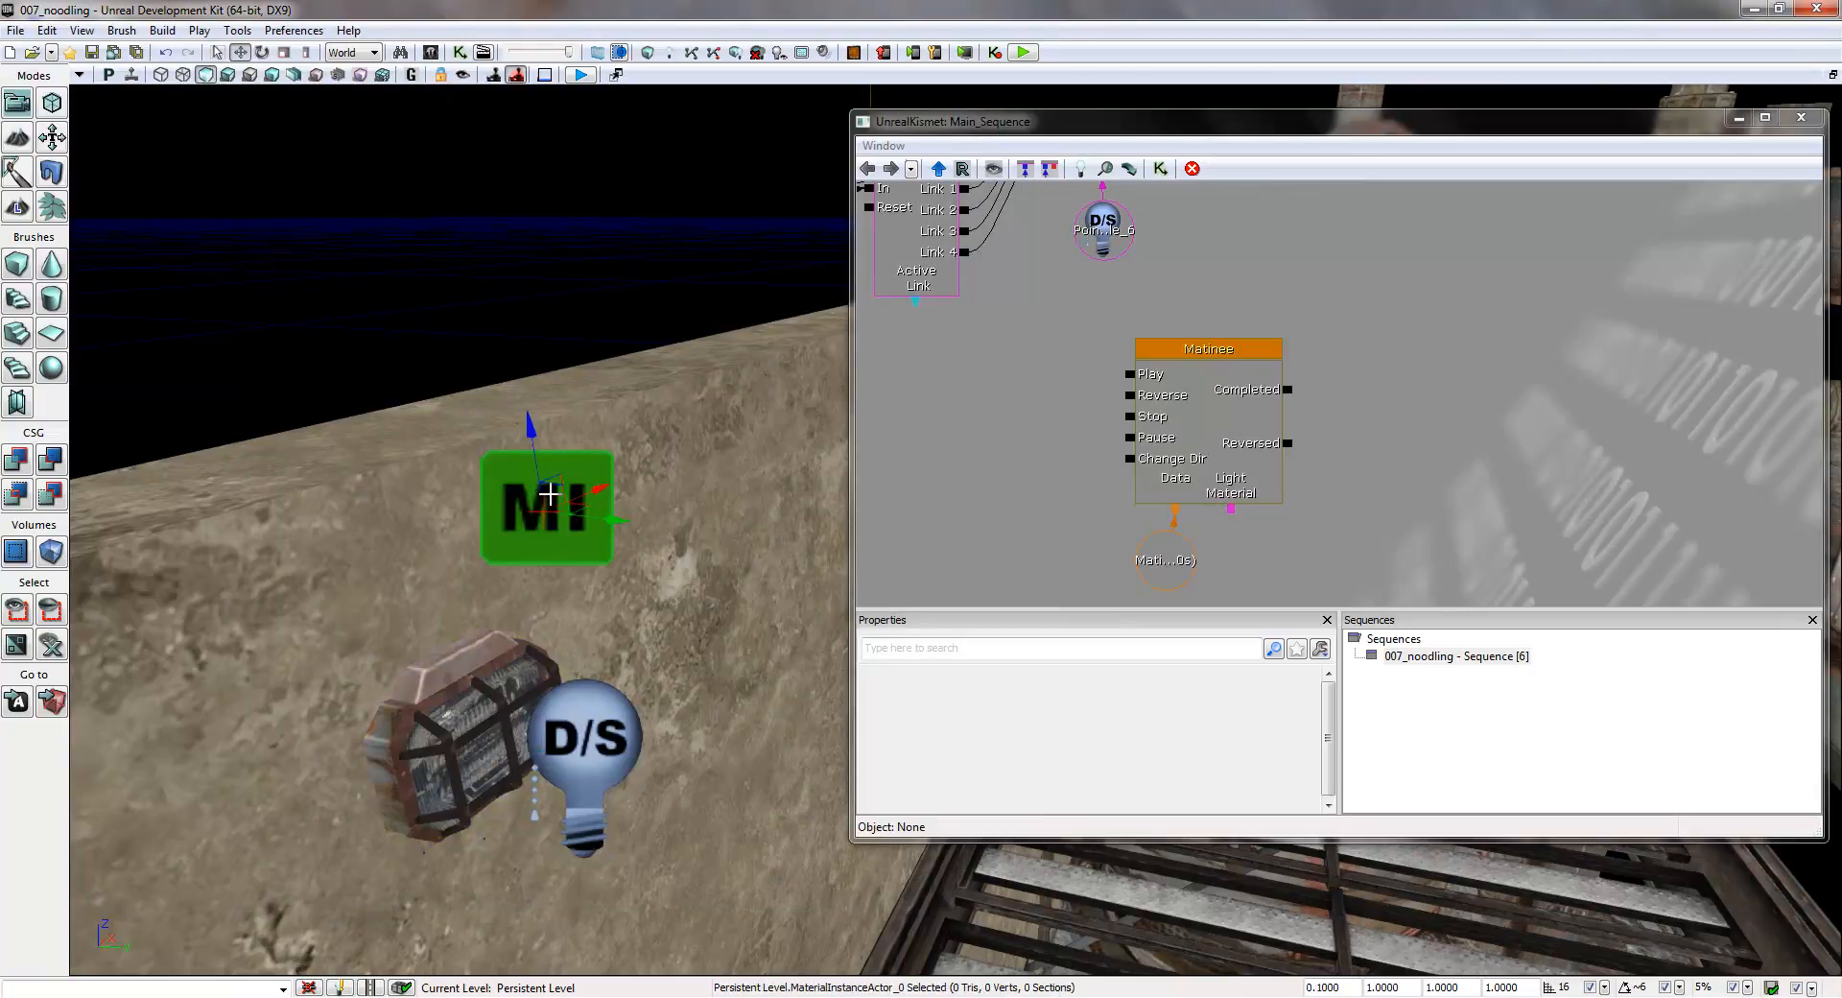
- Create an object variable from the selected material instance actor and link it to the Matinee's LightMaterial connector
right_click(1287, 536)
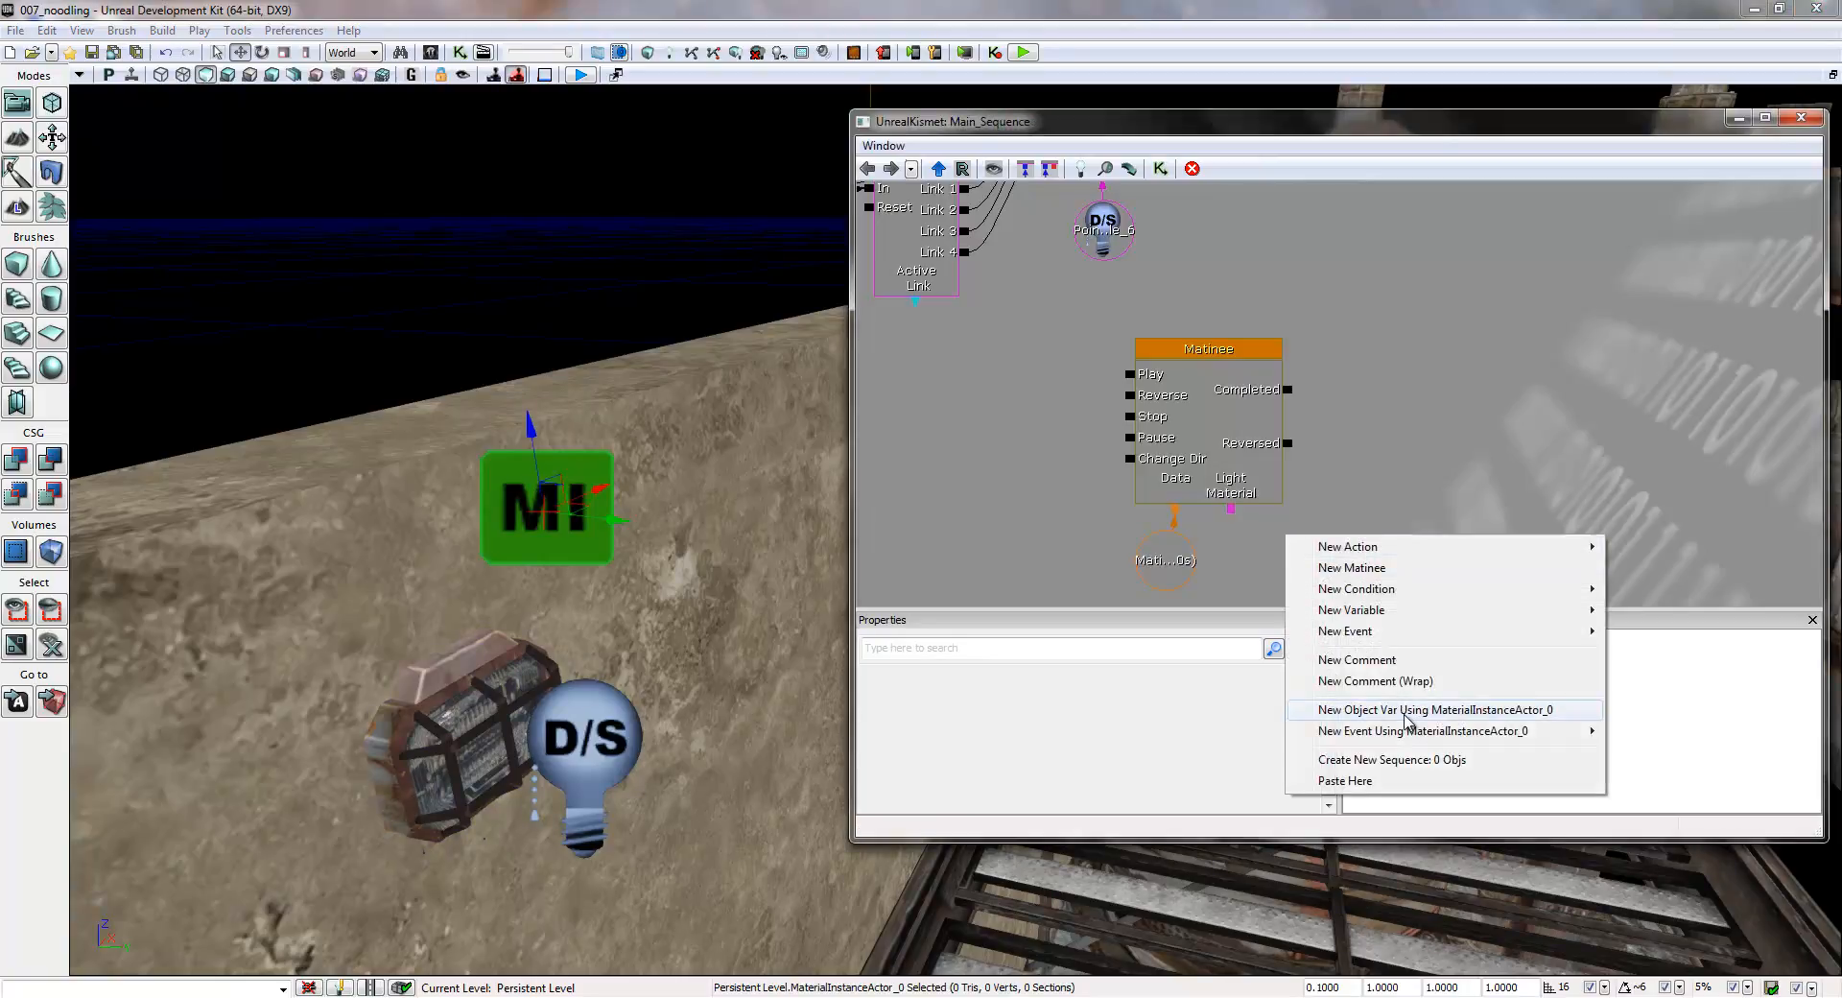
left_click(1406, 710)
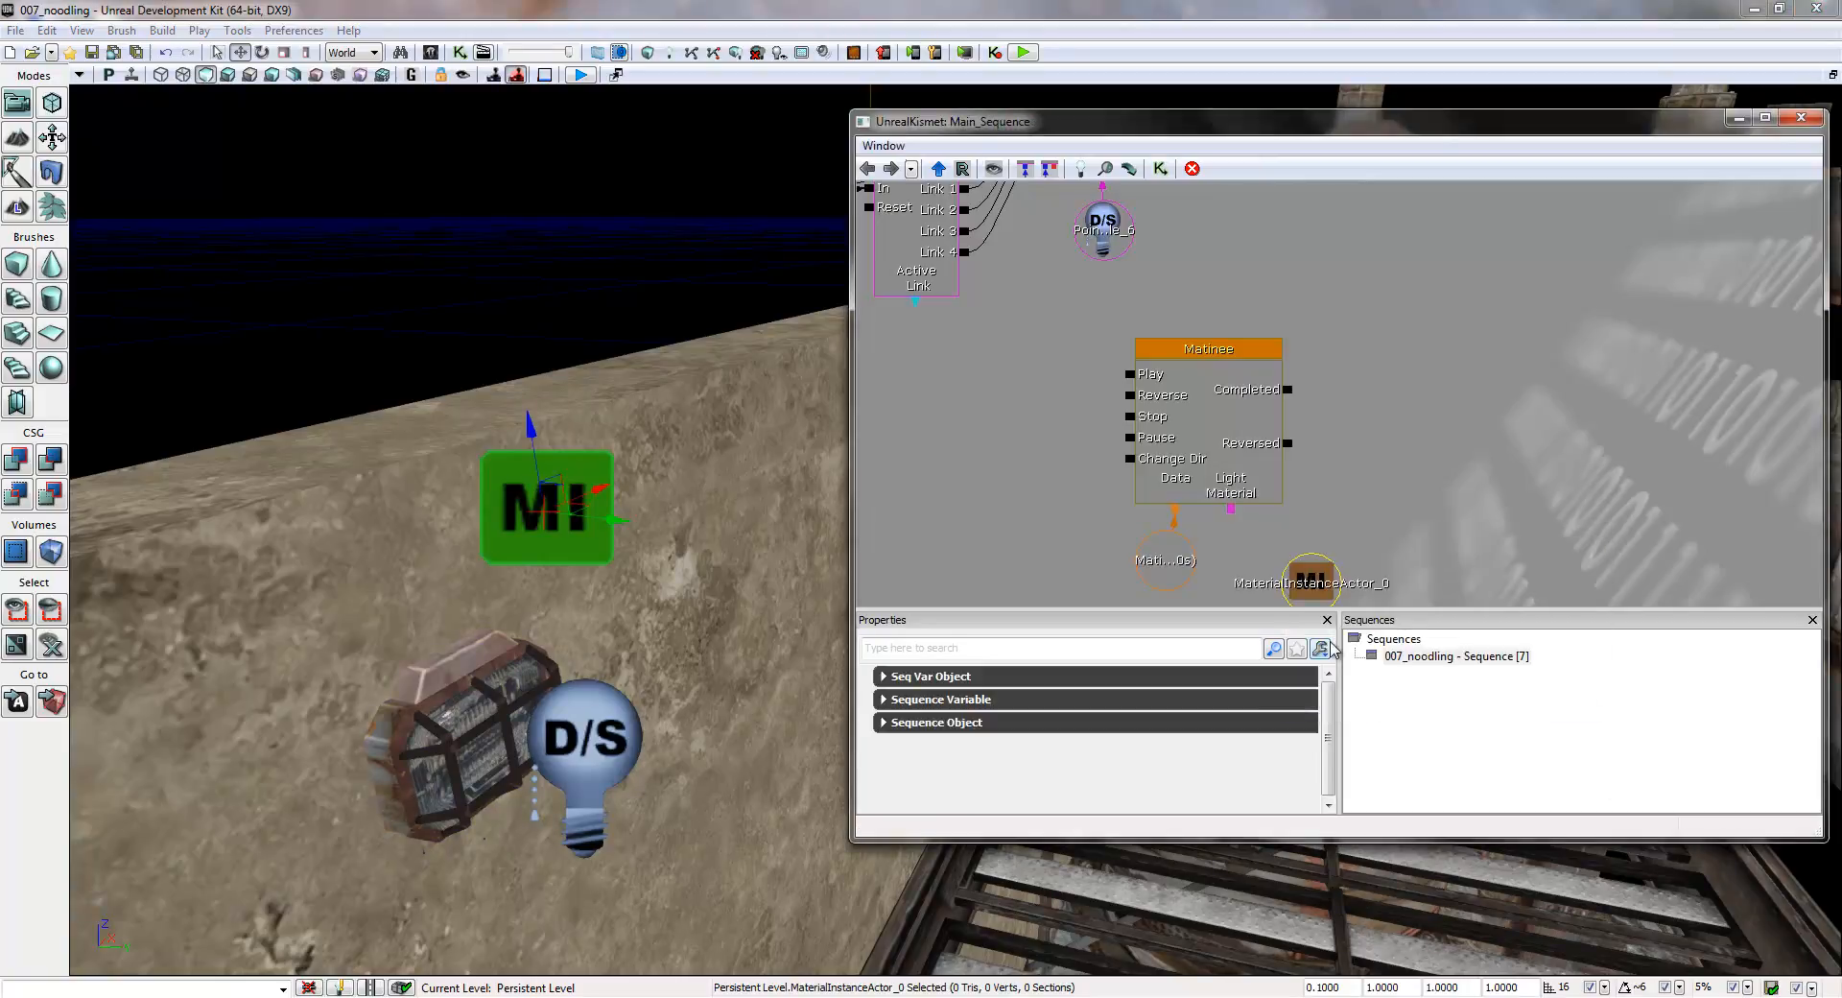
left_click_drag(1421, 528, 1400, 463)
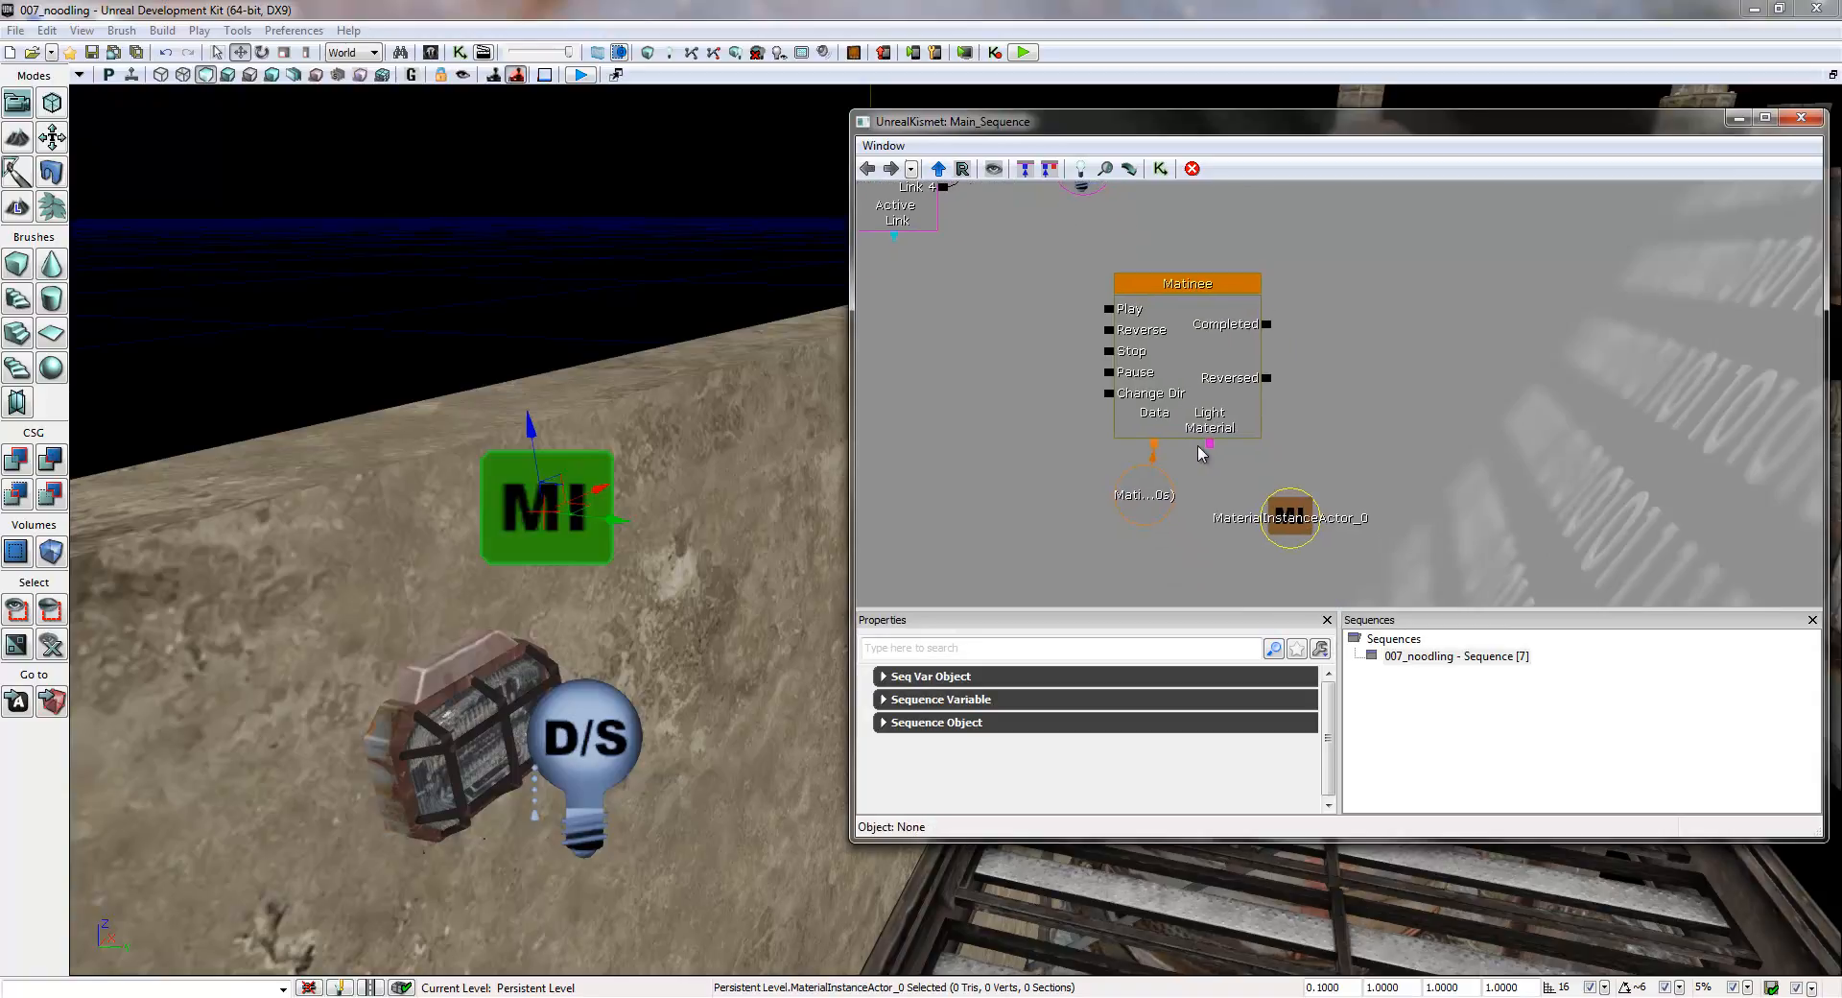
left_click_drag(1208, 442, 1260, 496)
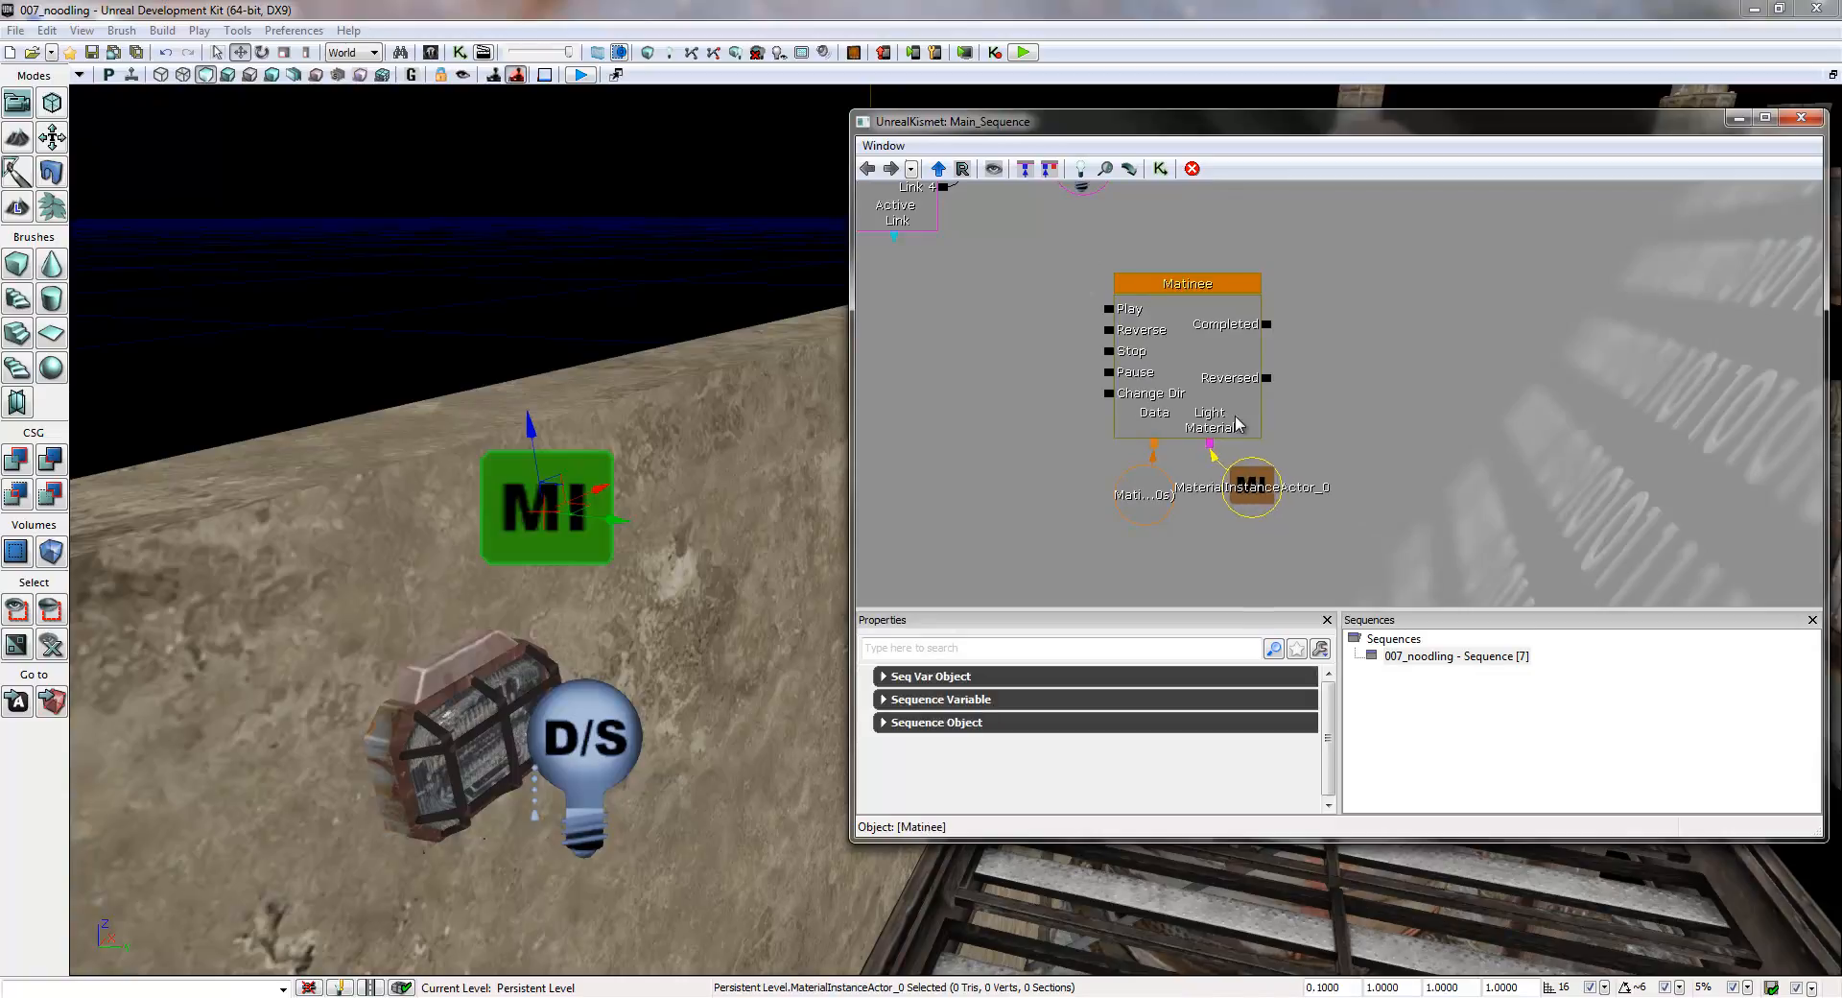
left_click_drag(1298, 380, 1329, 447)
left_click(1276, 439)
double_click(1221, 425)
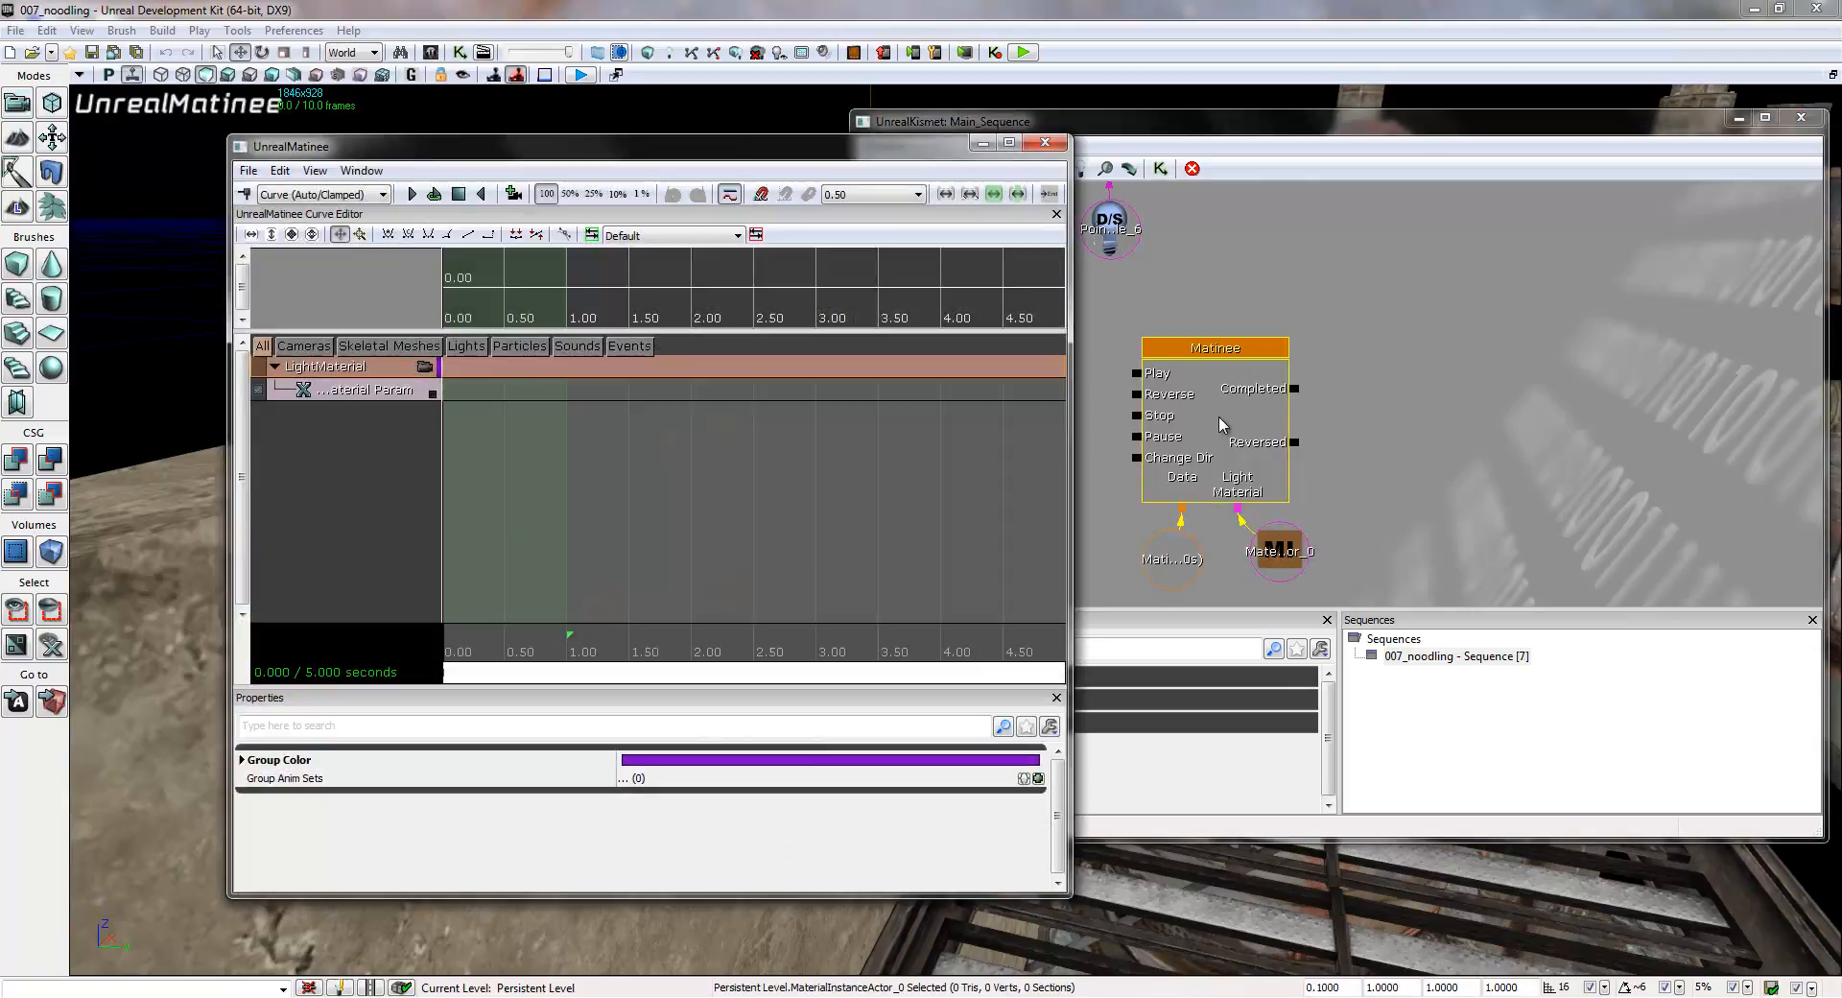
left_click(364, 393)
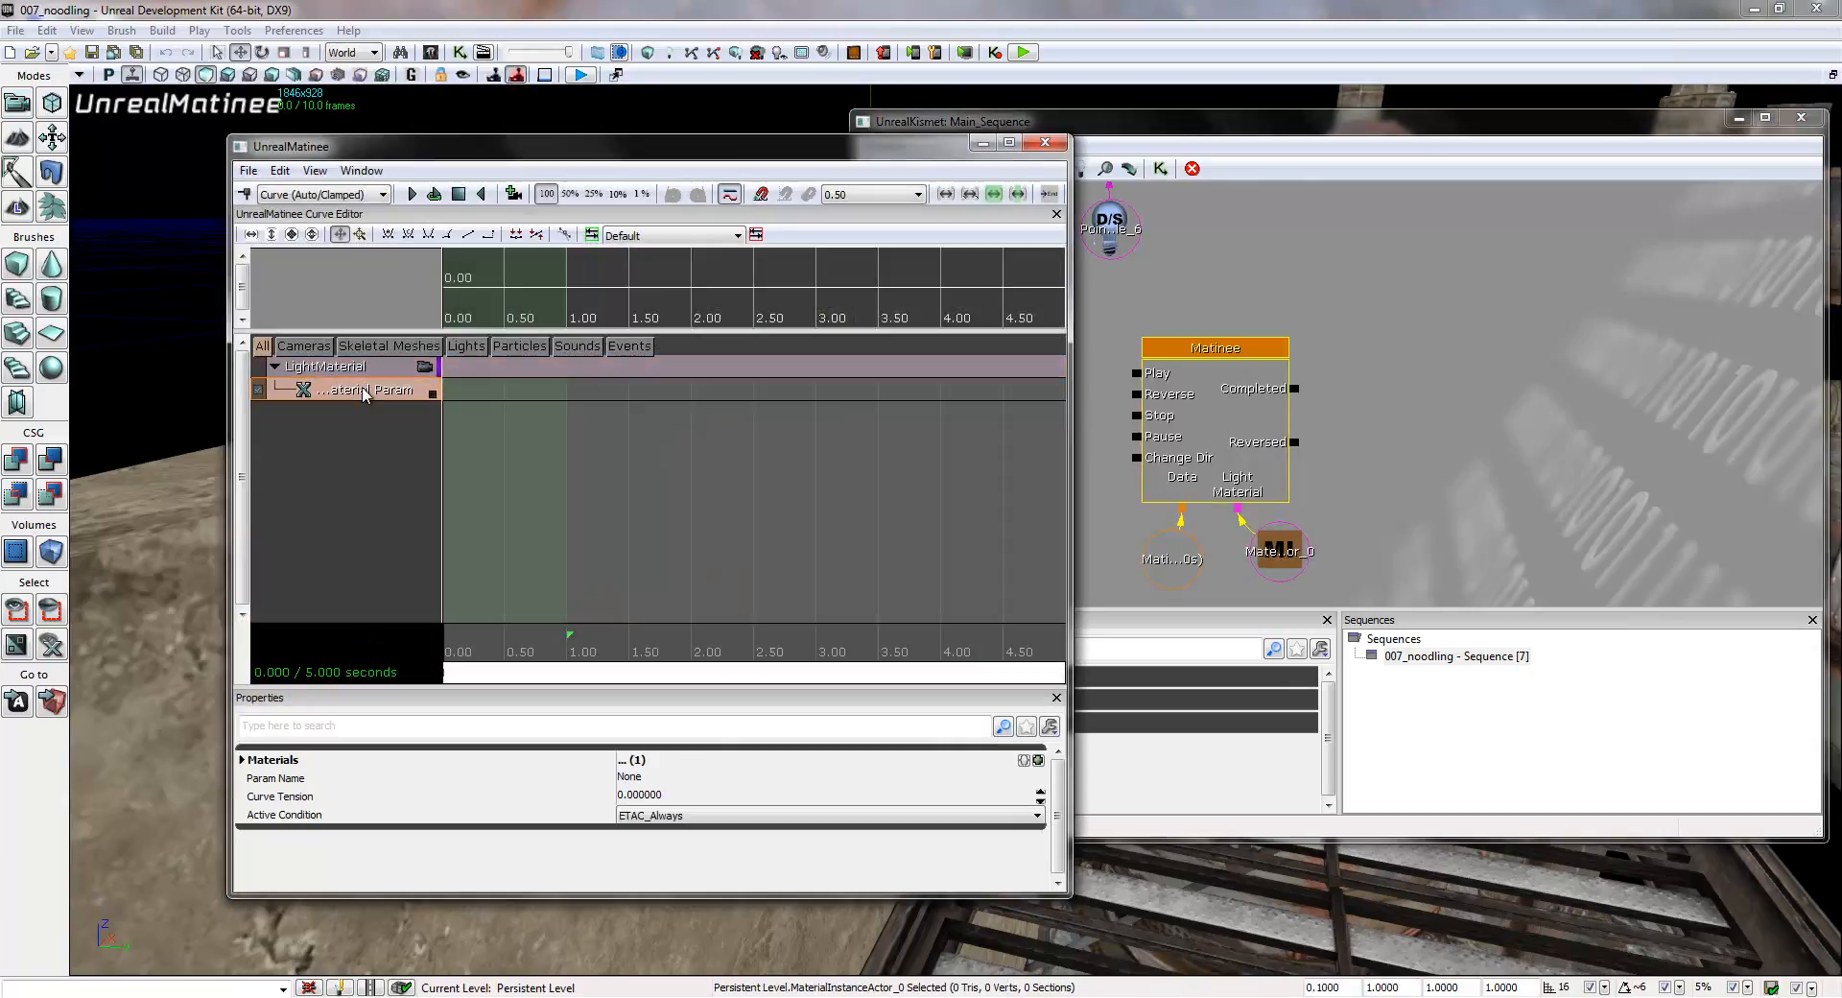
left_click(660, 777)
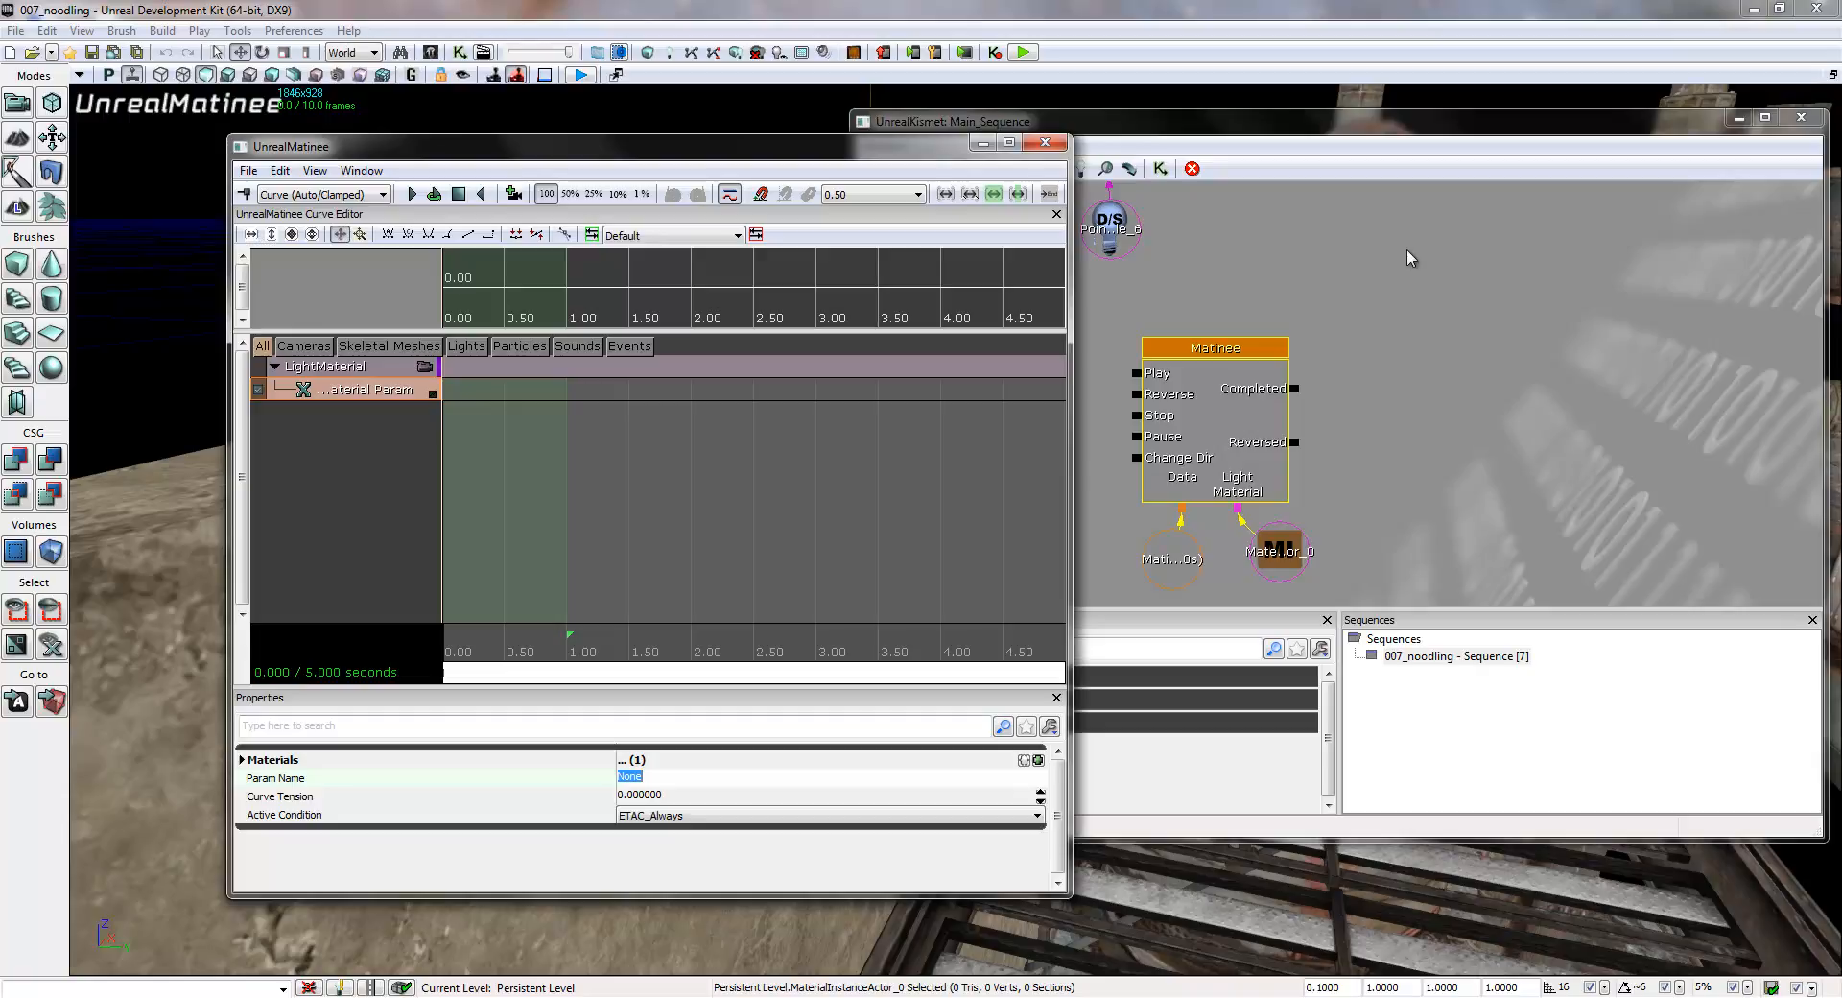
left_click(1045, 145)
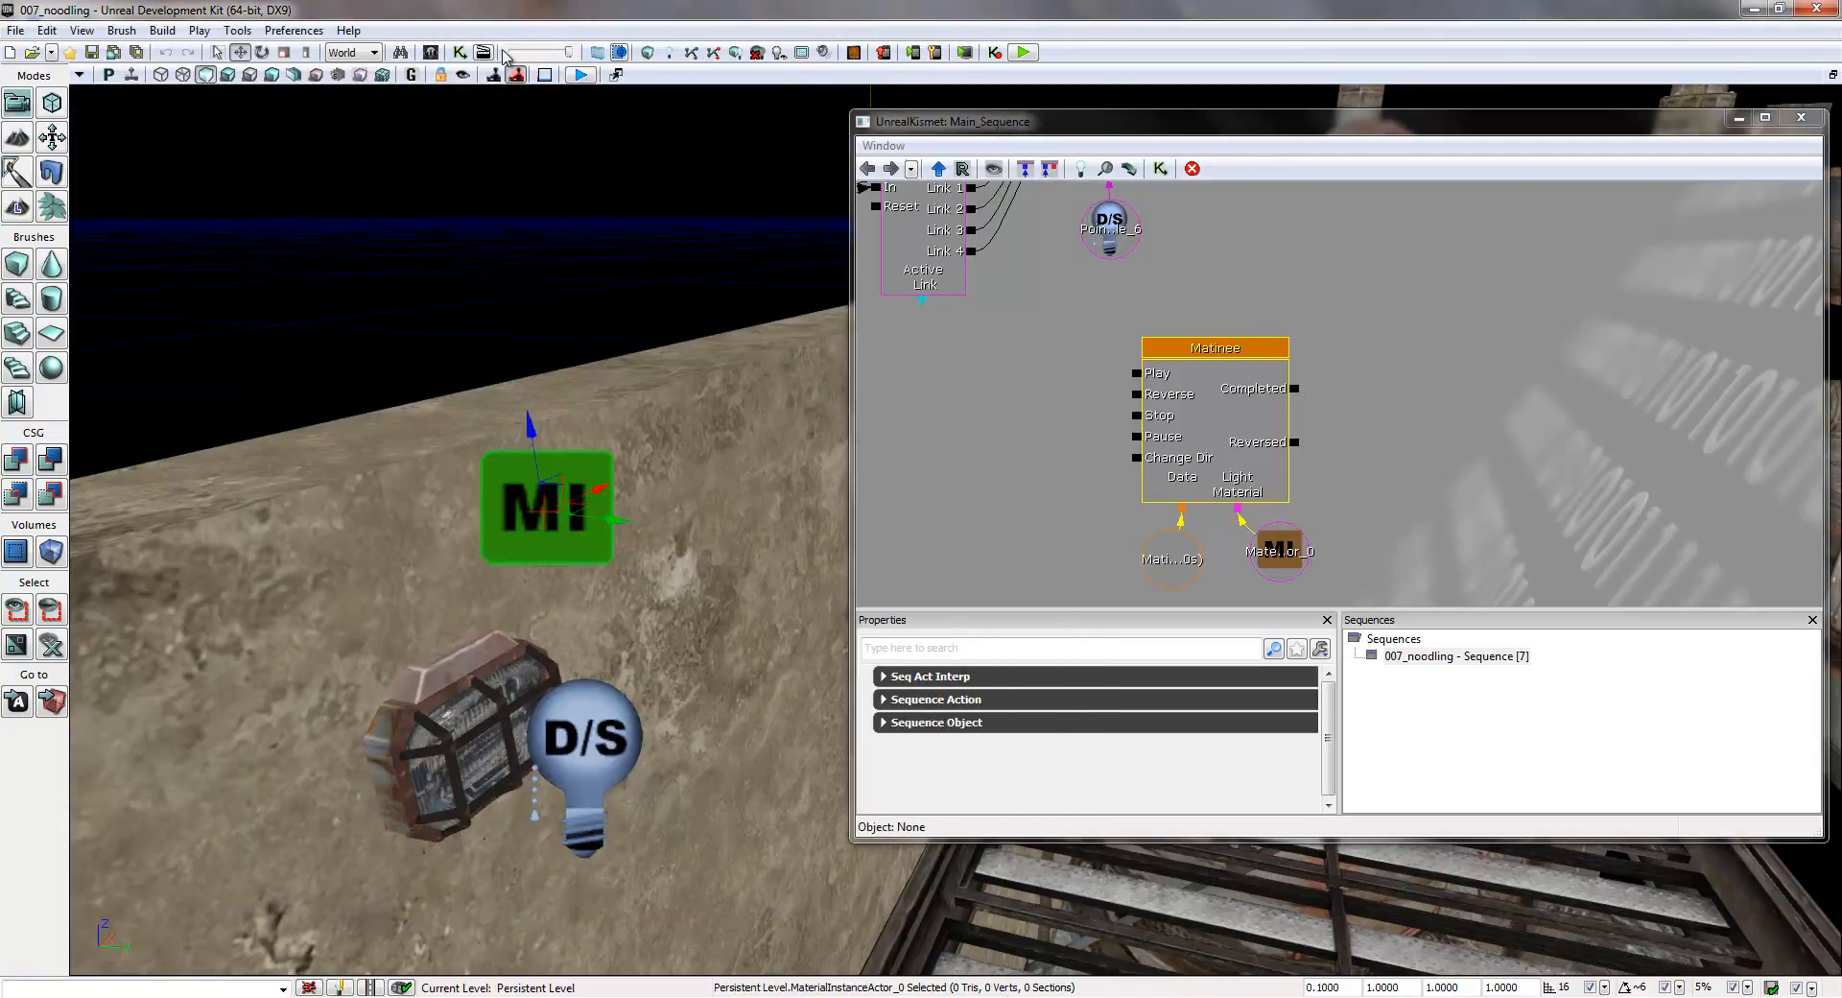
- Open LampMaterial from the CrisMapAssets package in the material editor
left_click(439, 57)
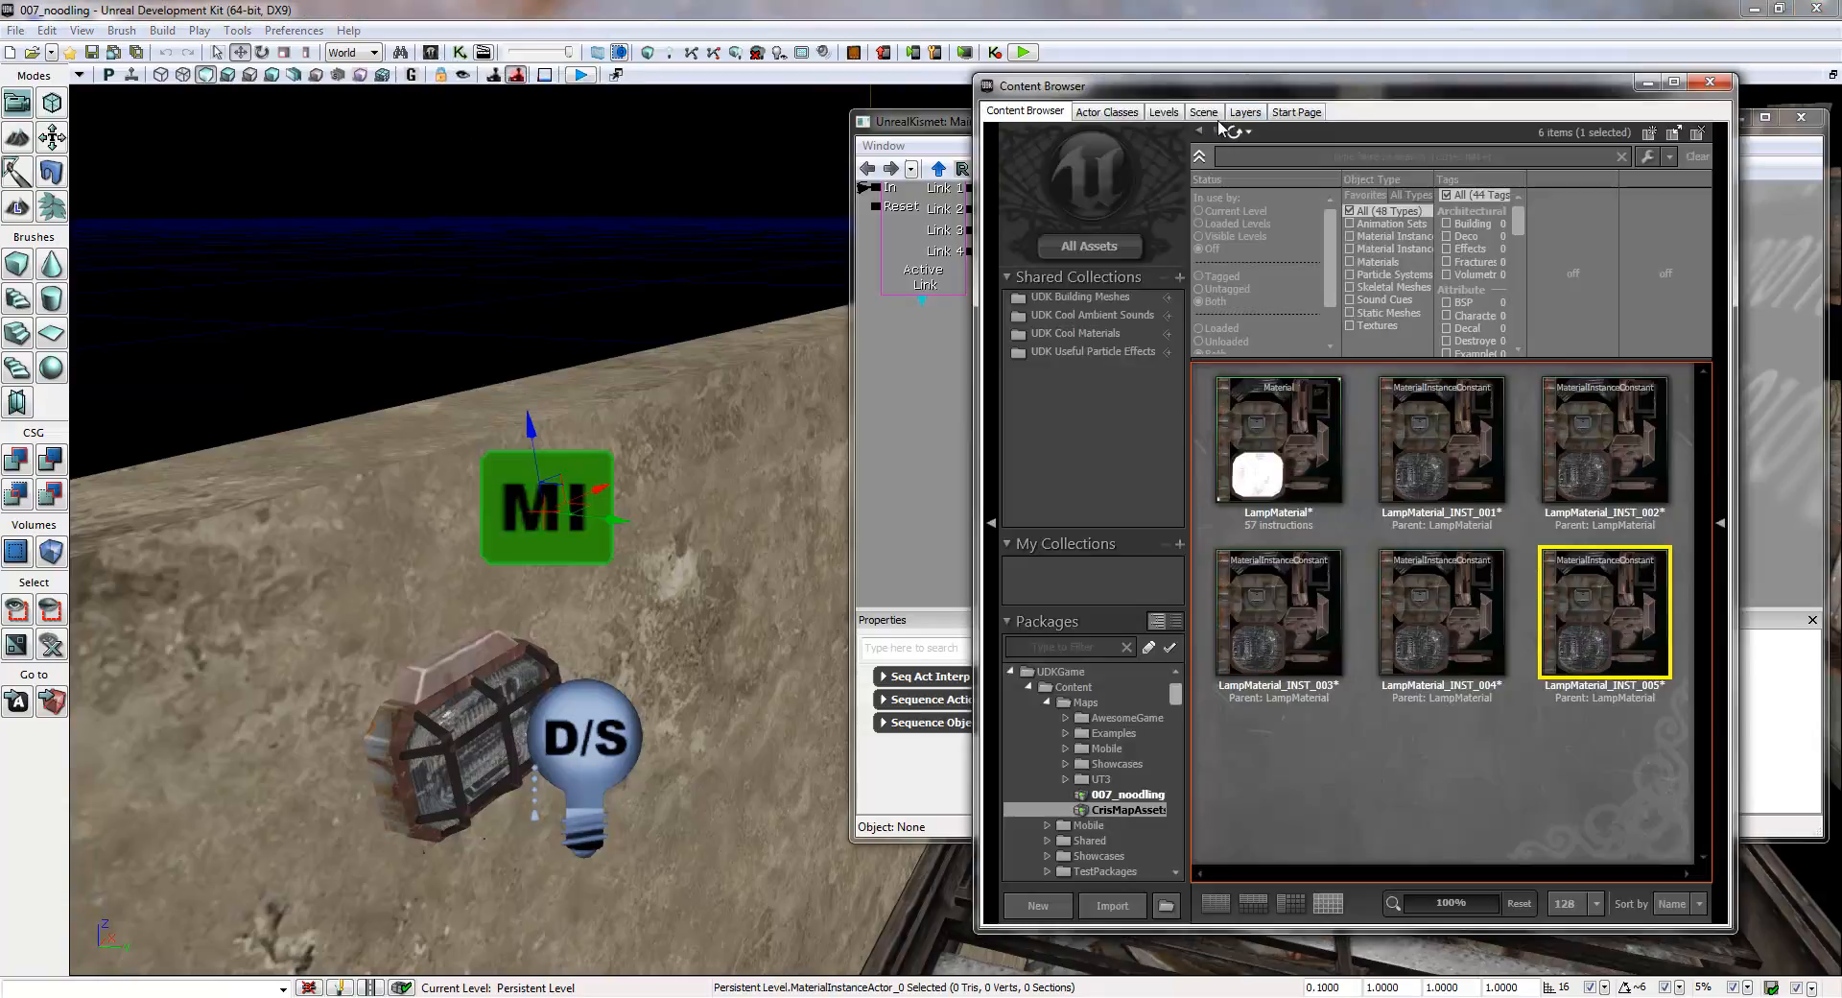
left_click_drag(1231, 97, 326, 110)
left_click(362, 444)
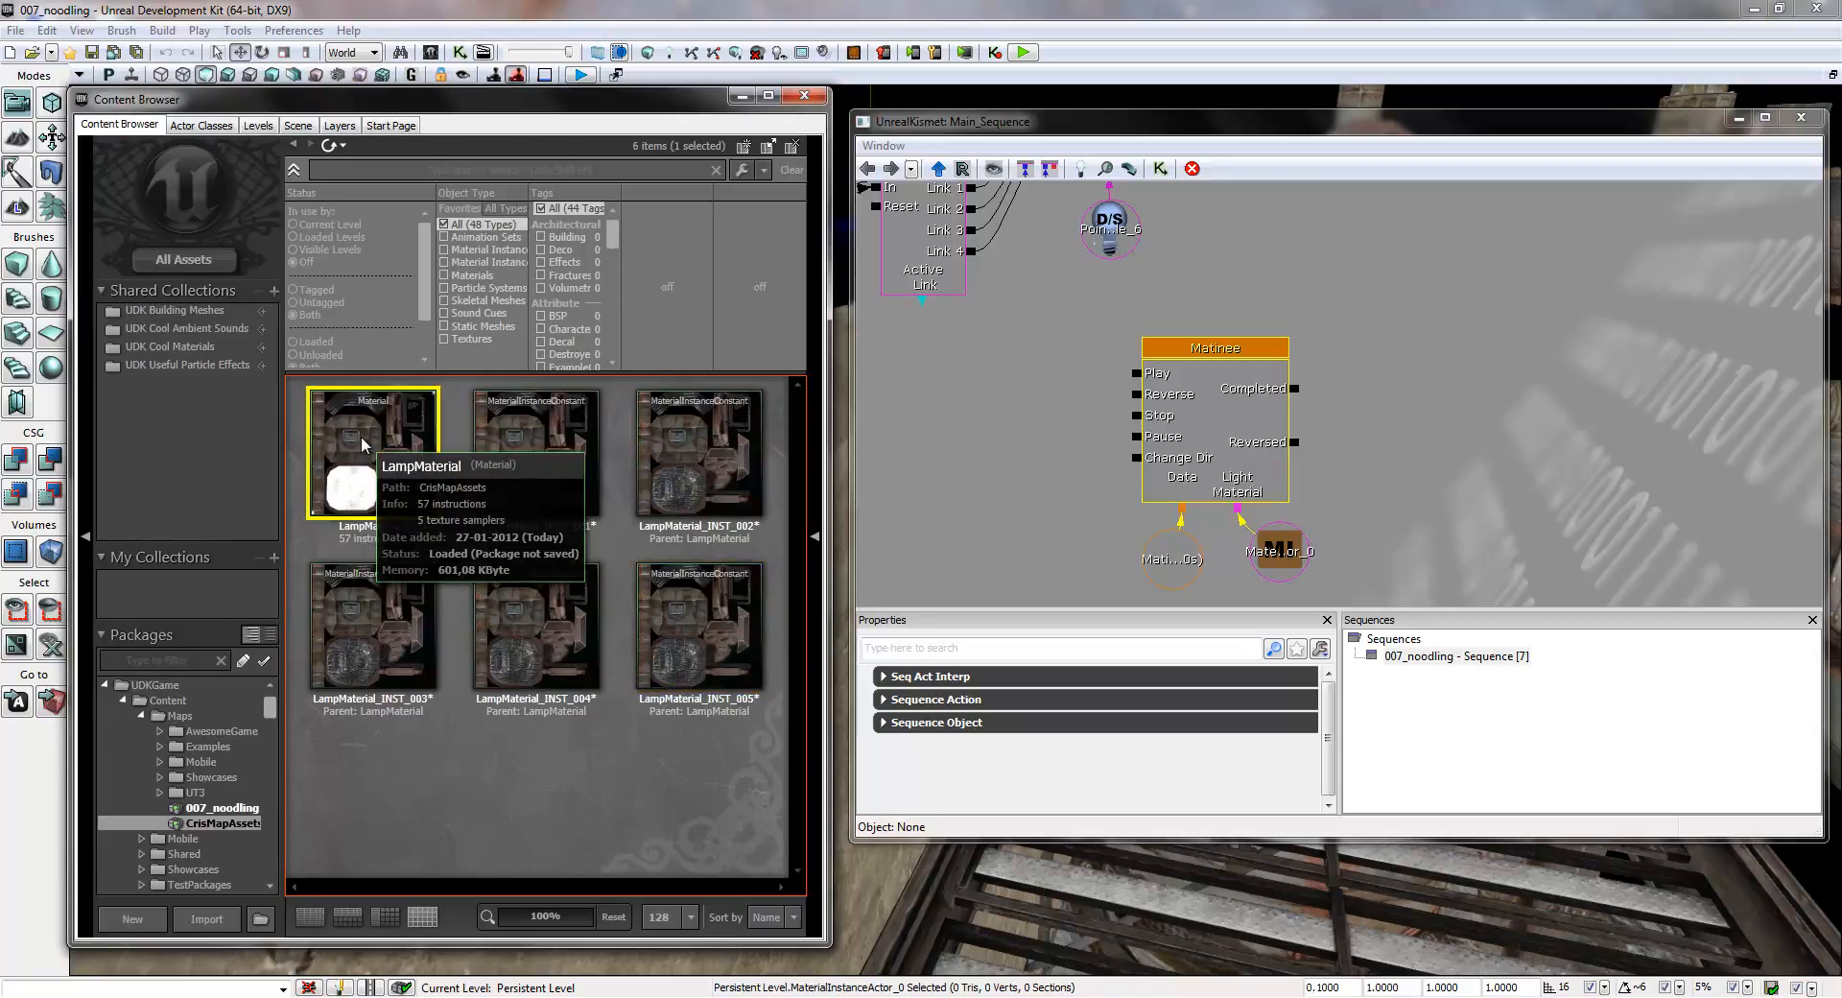
double_click(362, 440)
left_click_drag(687, 270, 555, 128)
- Copy the parameter name of the FlickerColor vector parameter, then close the material editor and the Content Browser
left_click_drag(888, 430, 476, 432)
left_click_drag(838, 443, 486, 364)
left_click_drag(889, 329, 541, 368)
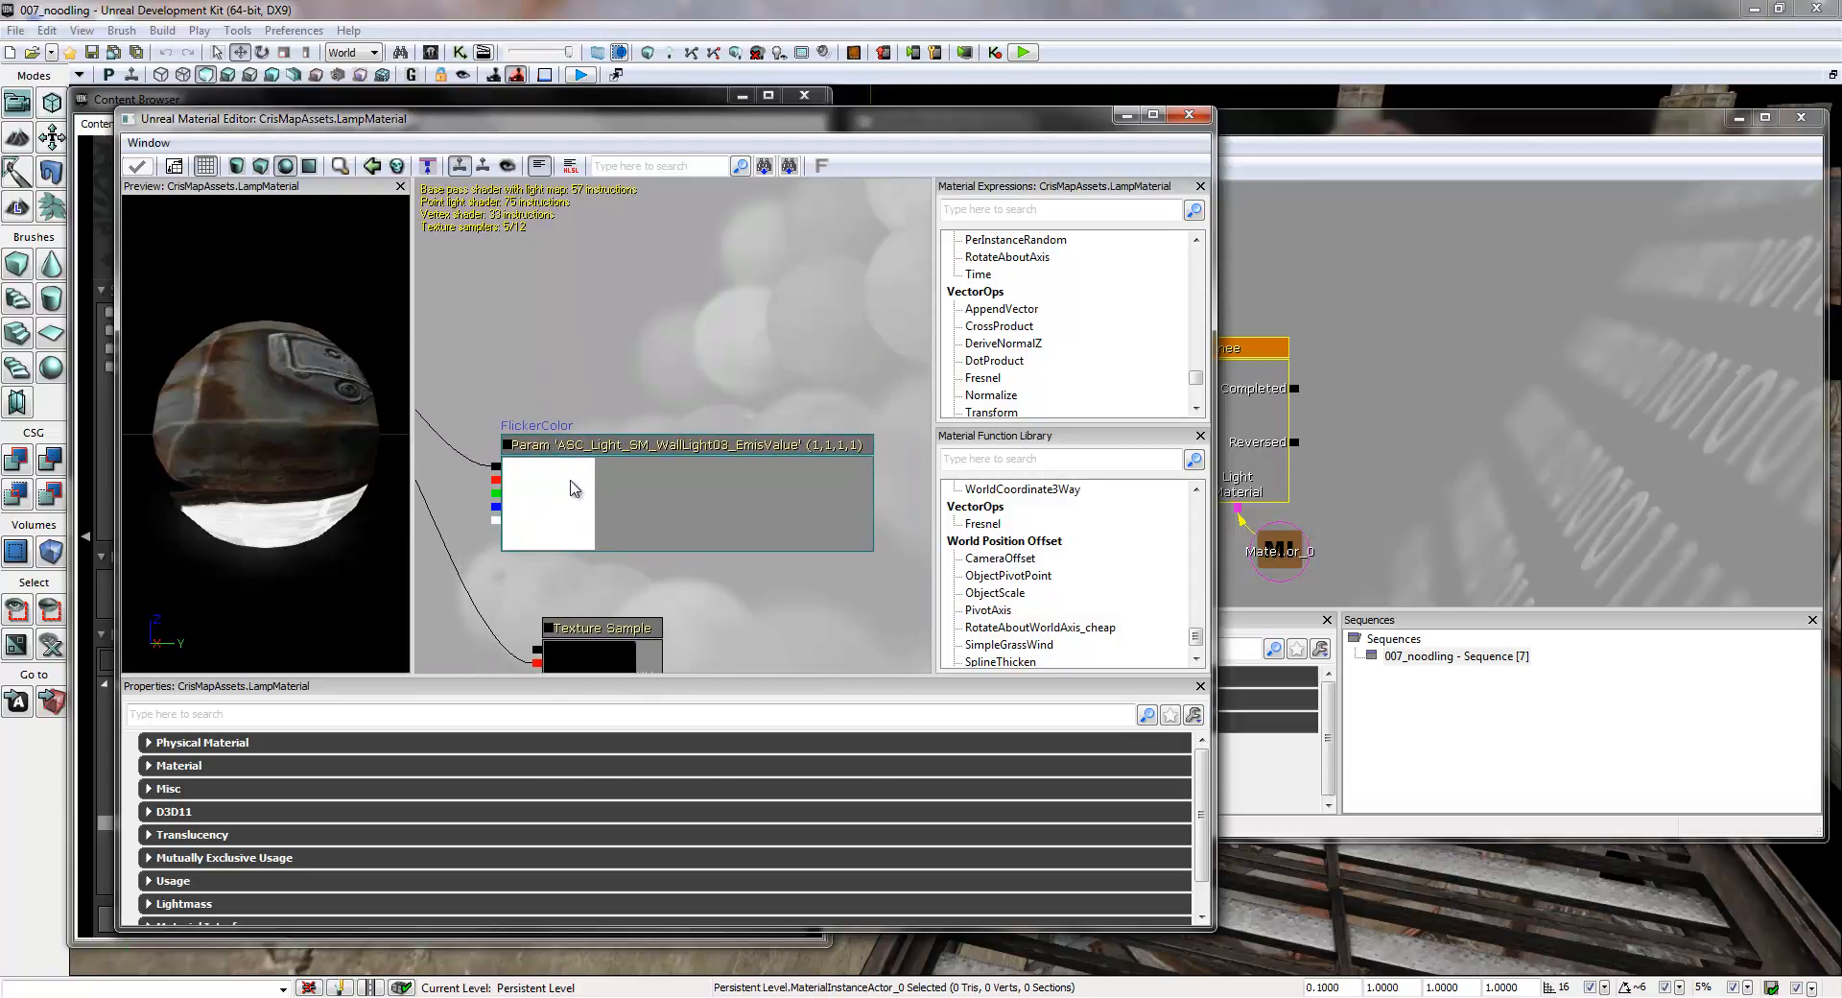
left_click(572, 454)
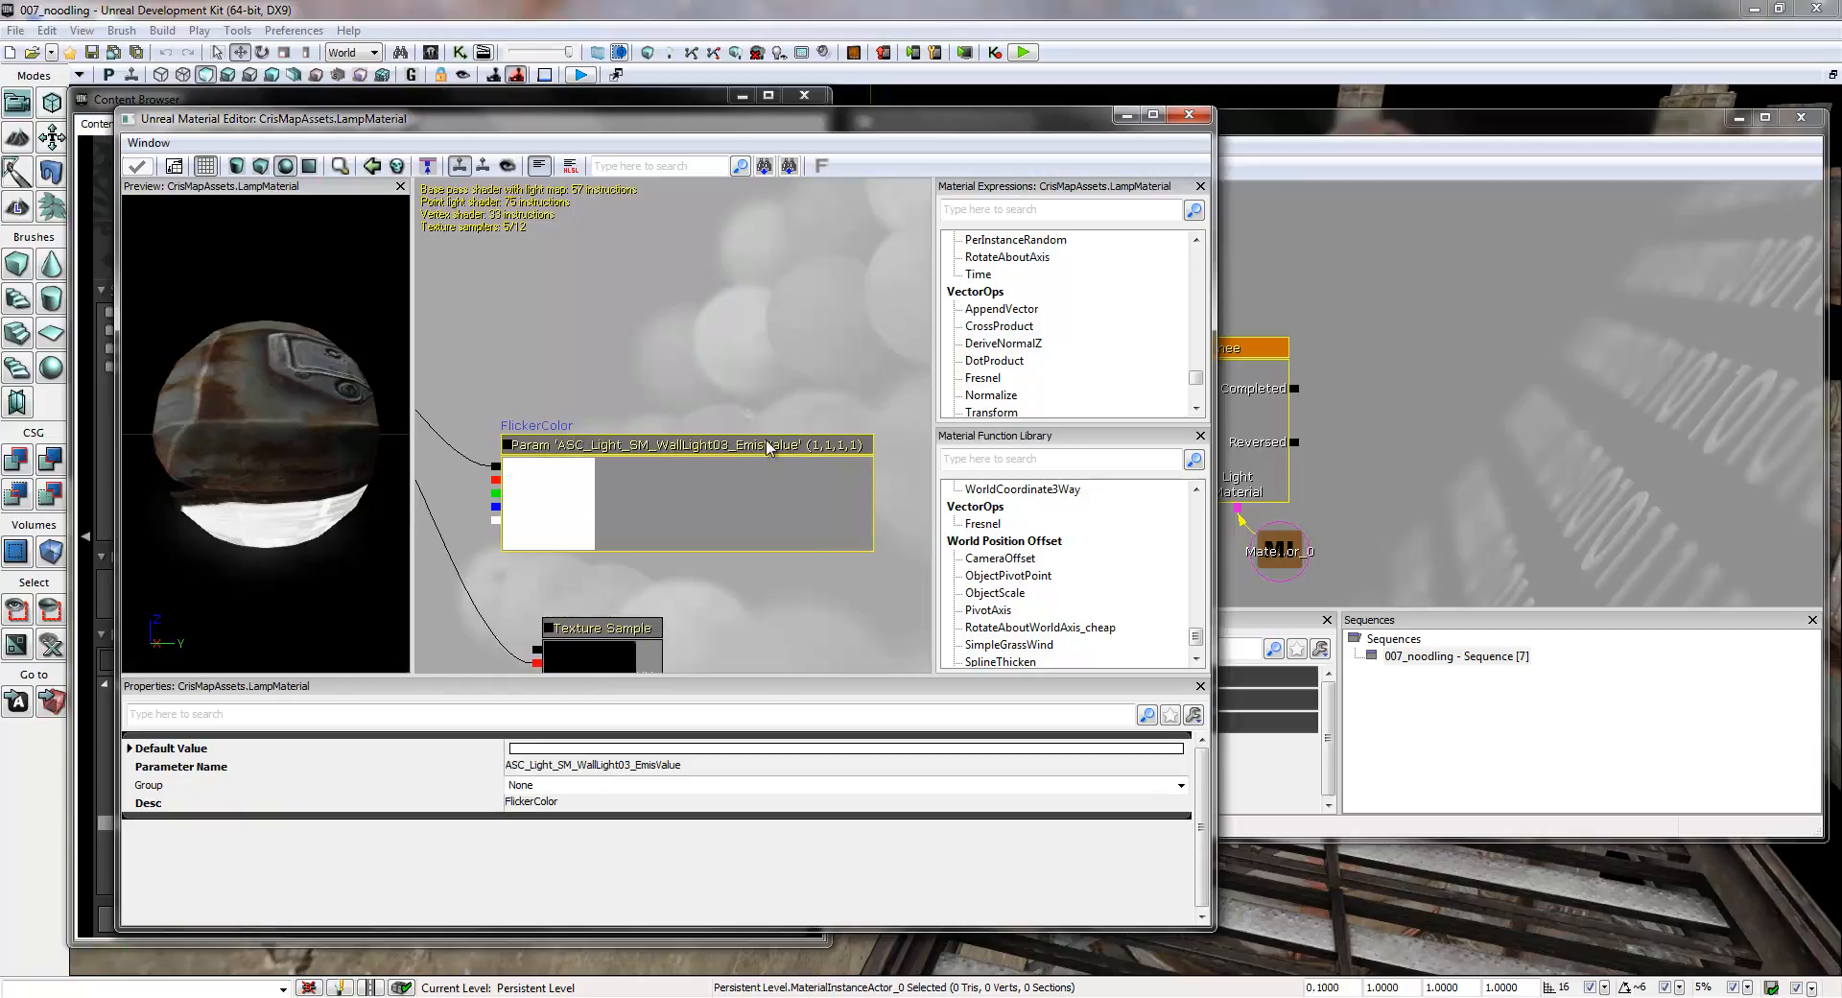
left_click(714, 768)
key("ctrl+c")
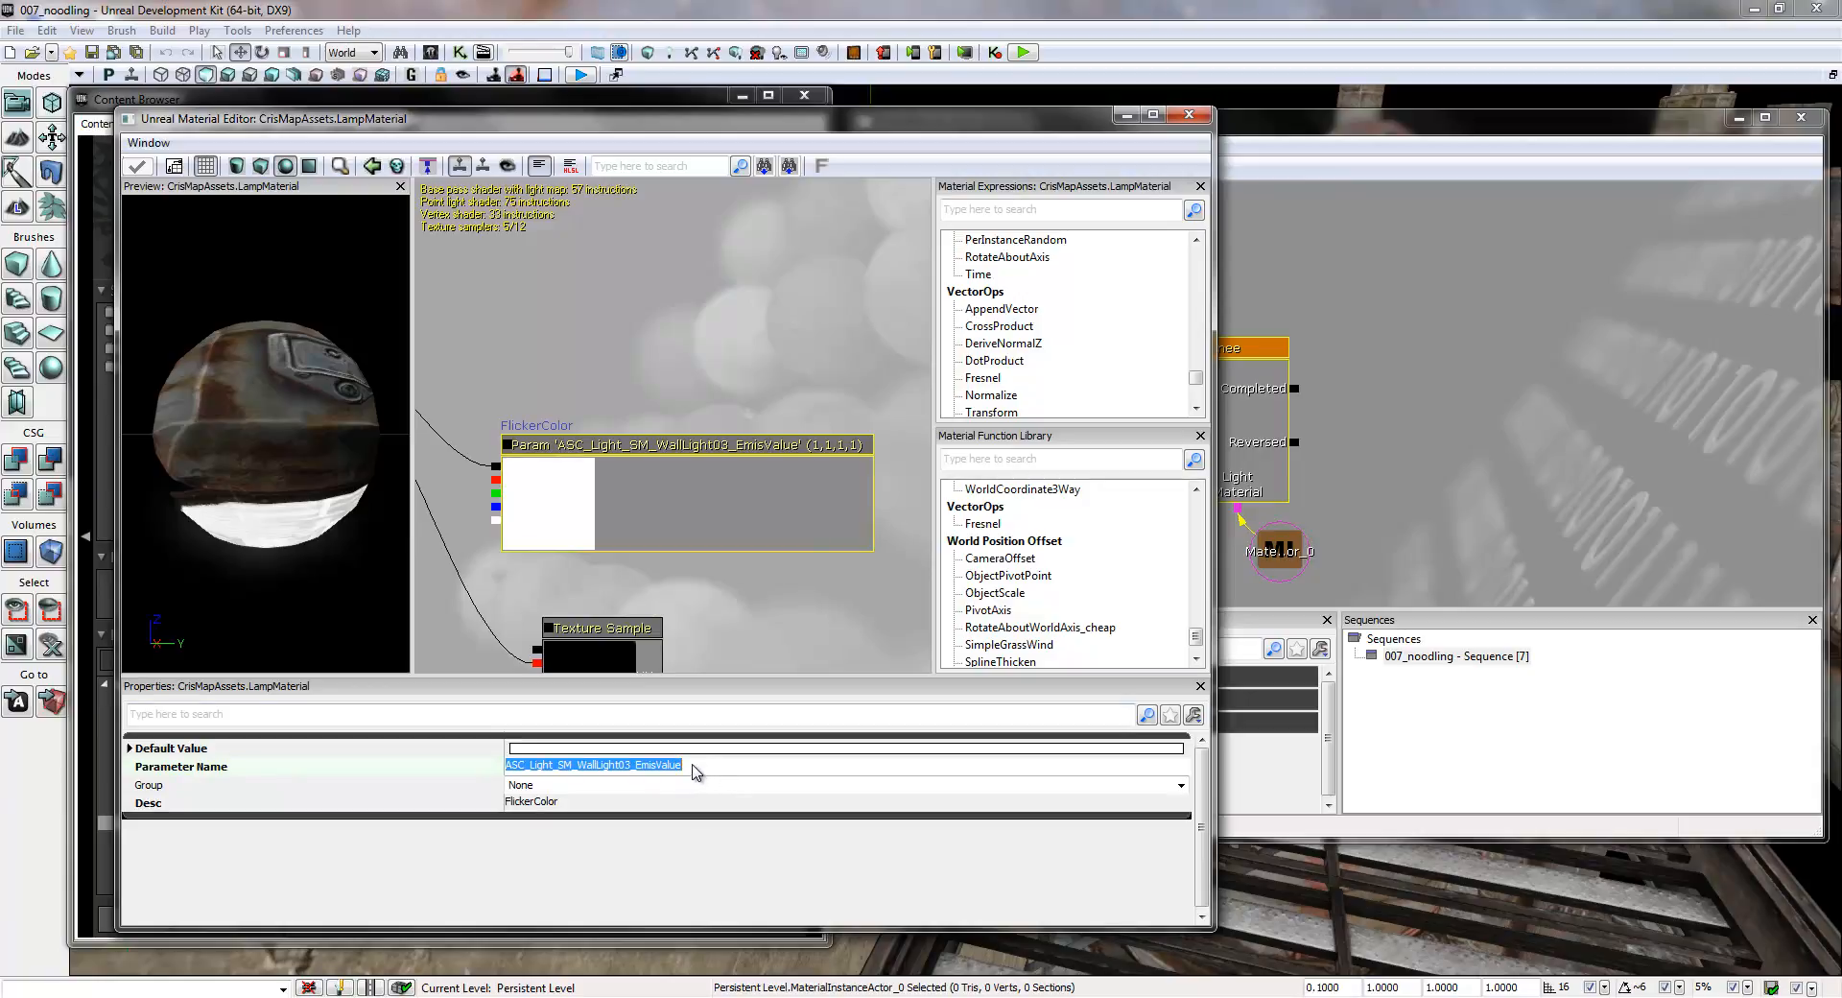
left_click(1207, 125)
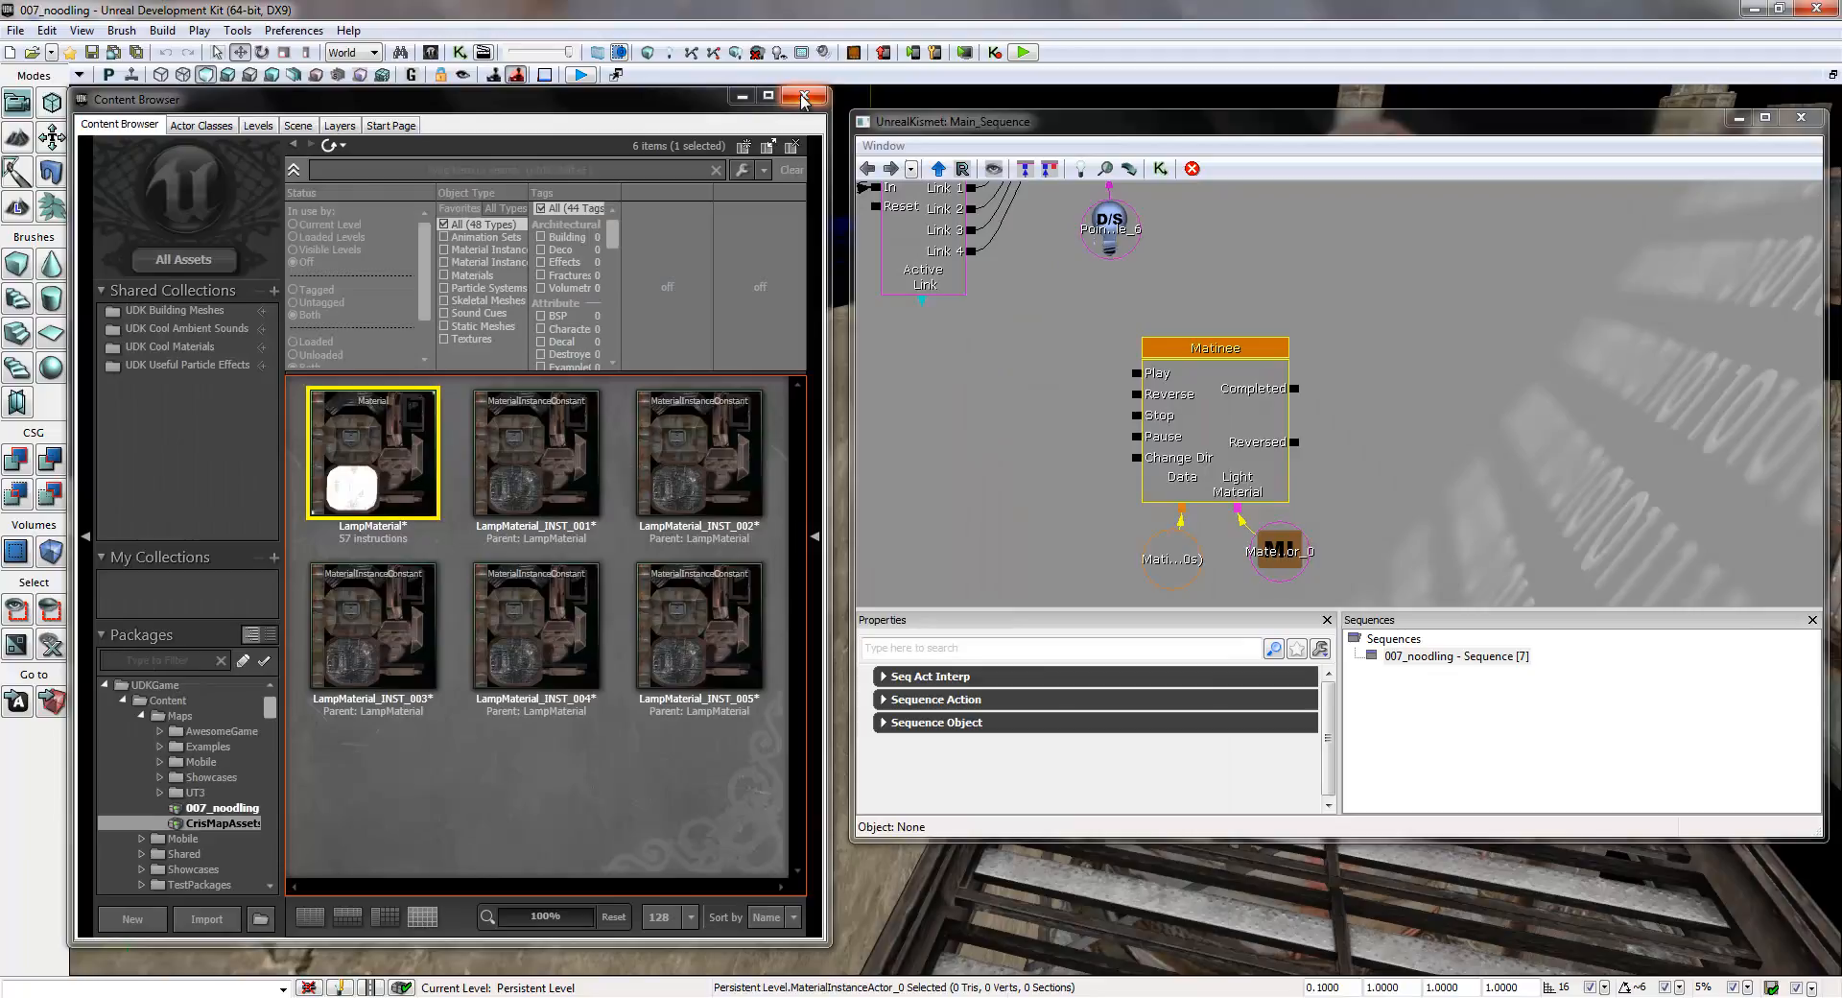
left_click(802, 96)
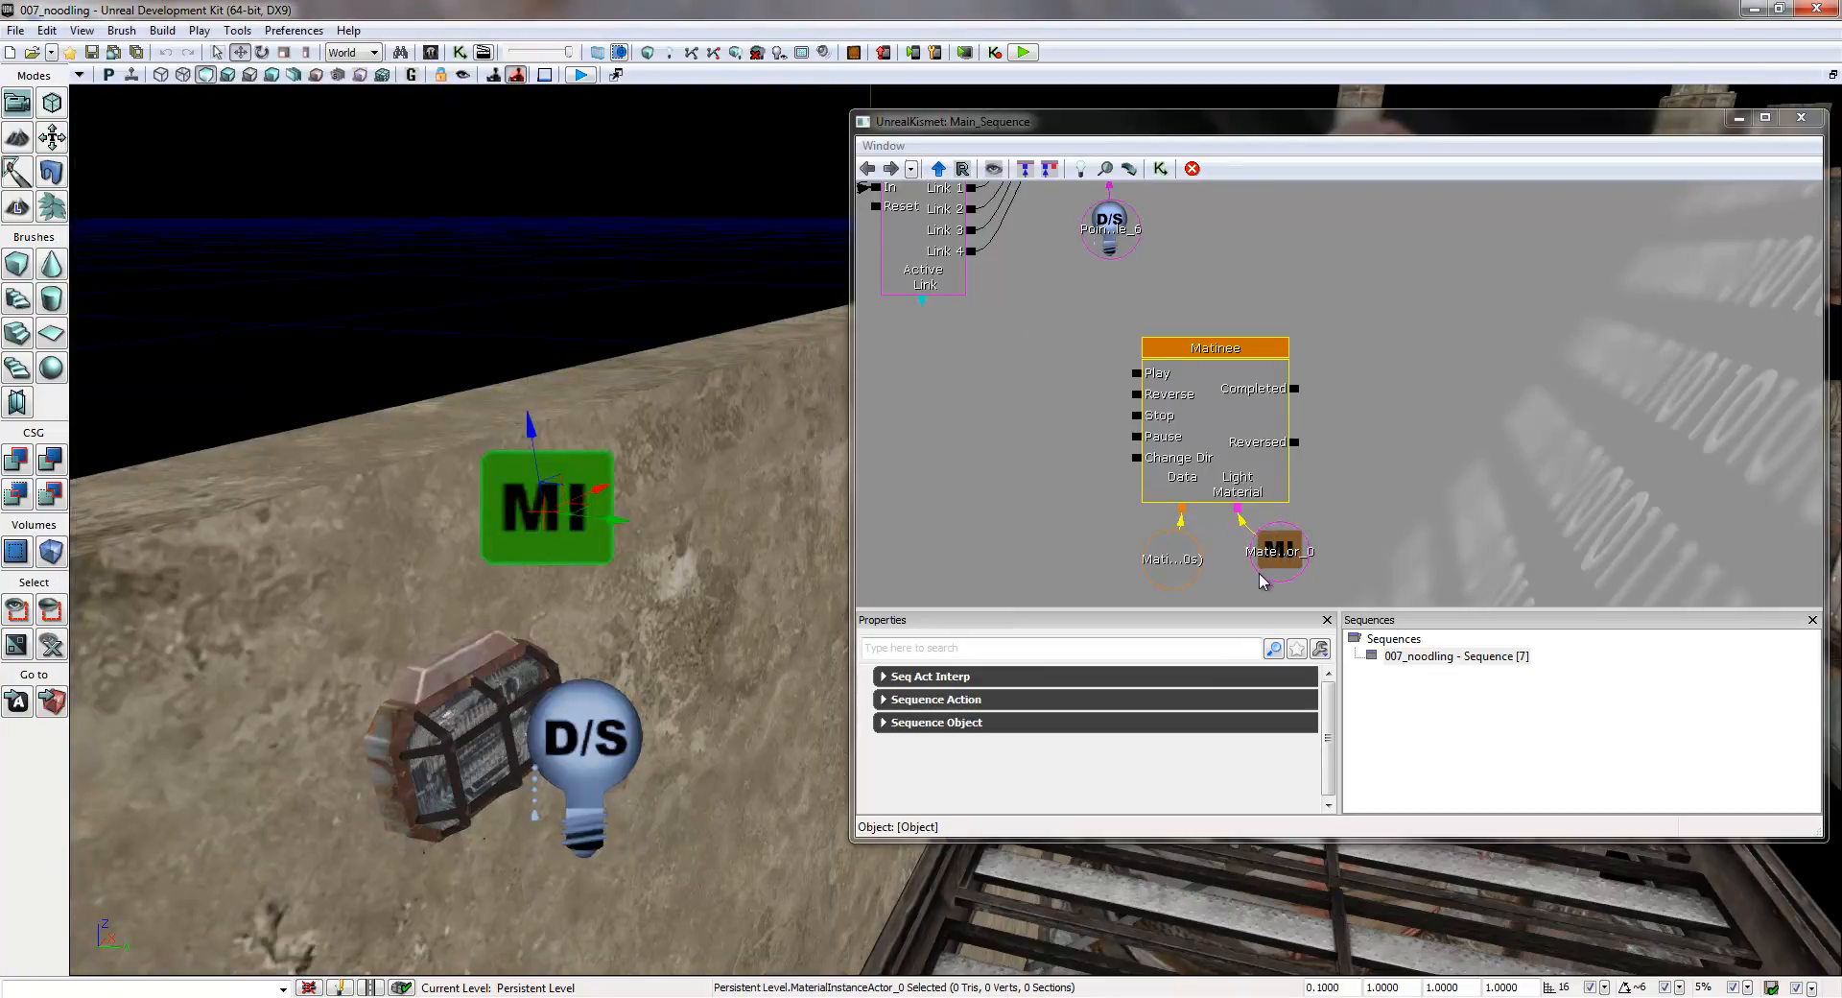
- Reopen the Matinee and set the Vector Material Param track's Param Name to ASC_Light_SM_WallLight03_EmisValue
double_click(1222, 413)
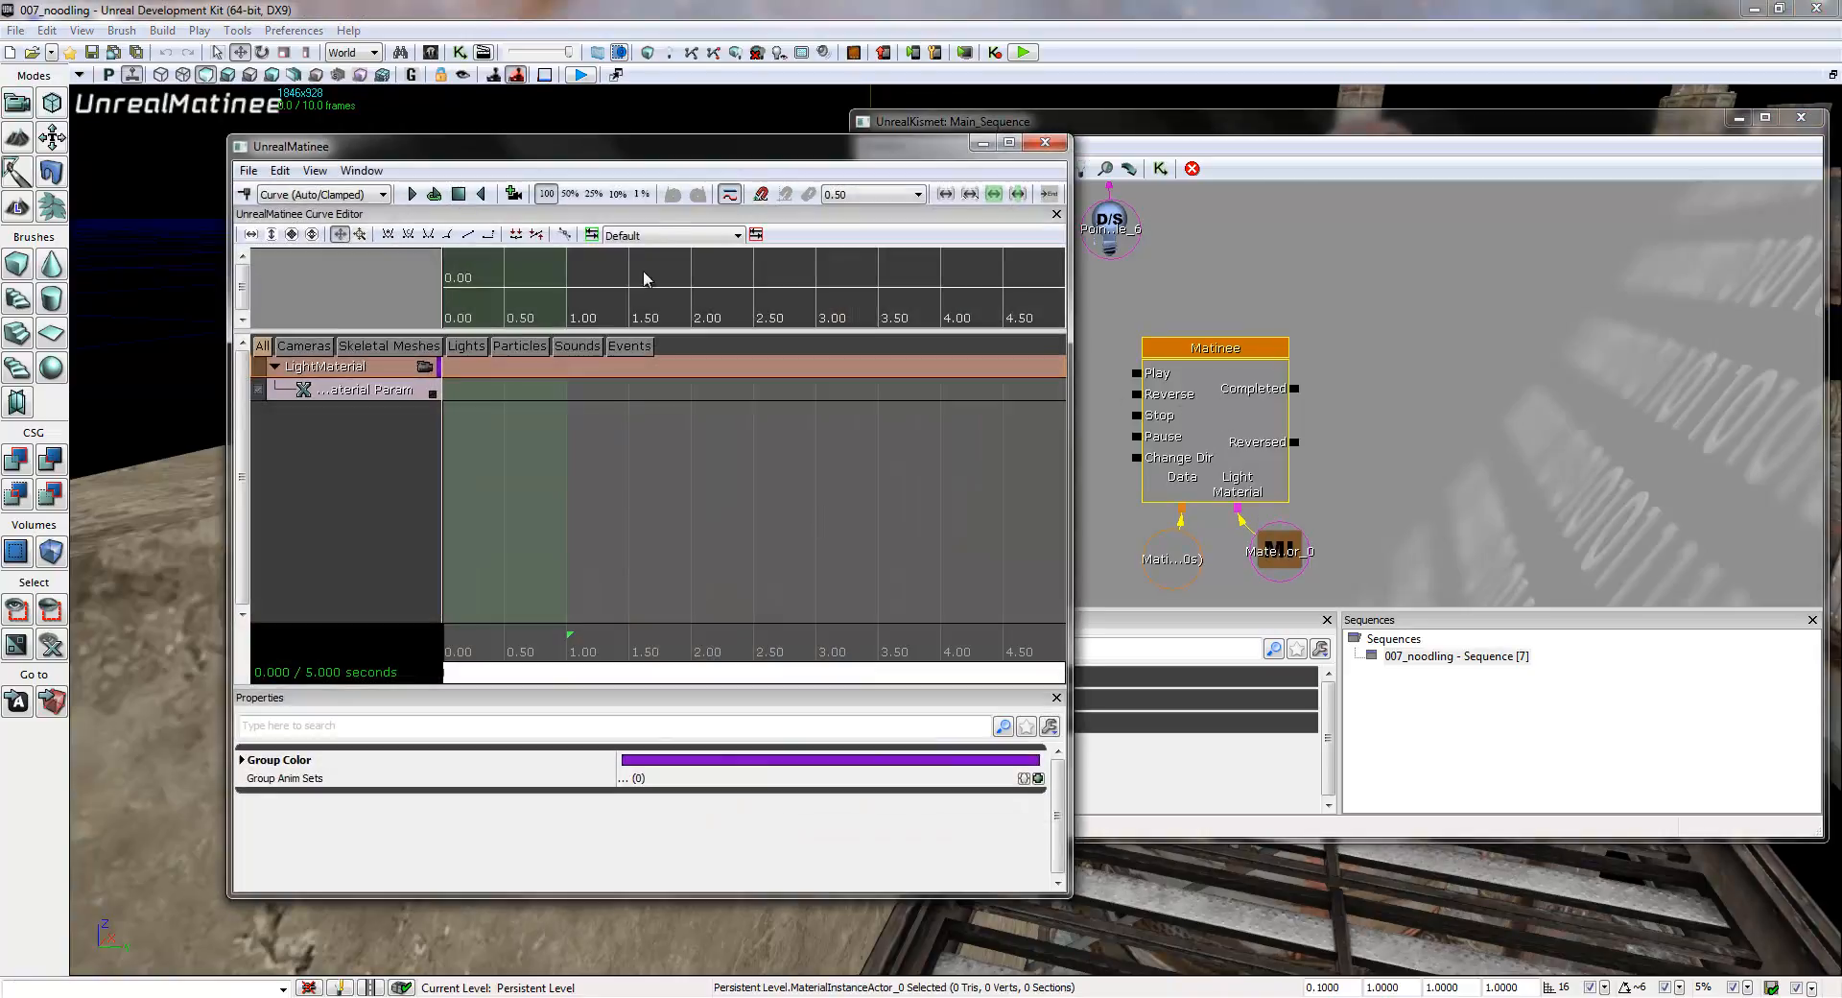
left_click_drag(663, 160, 543, 142)
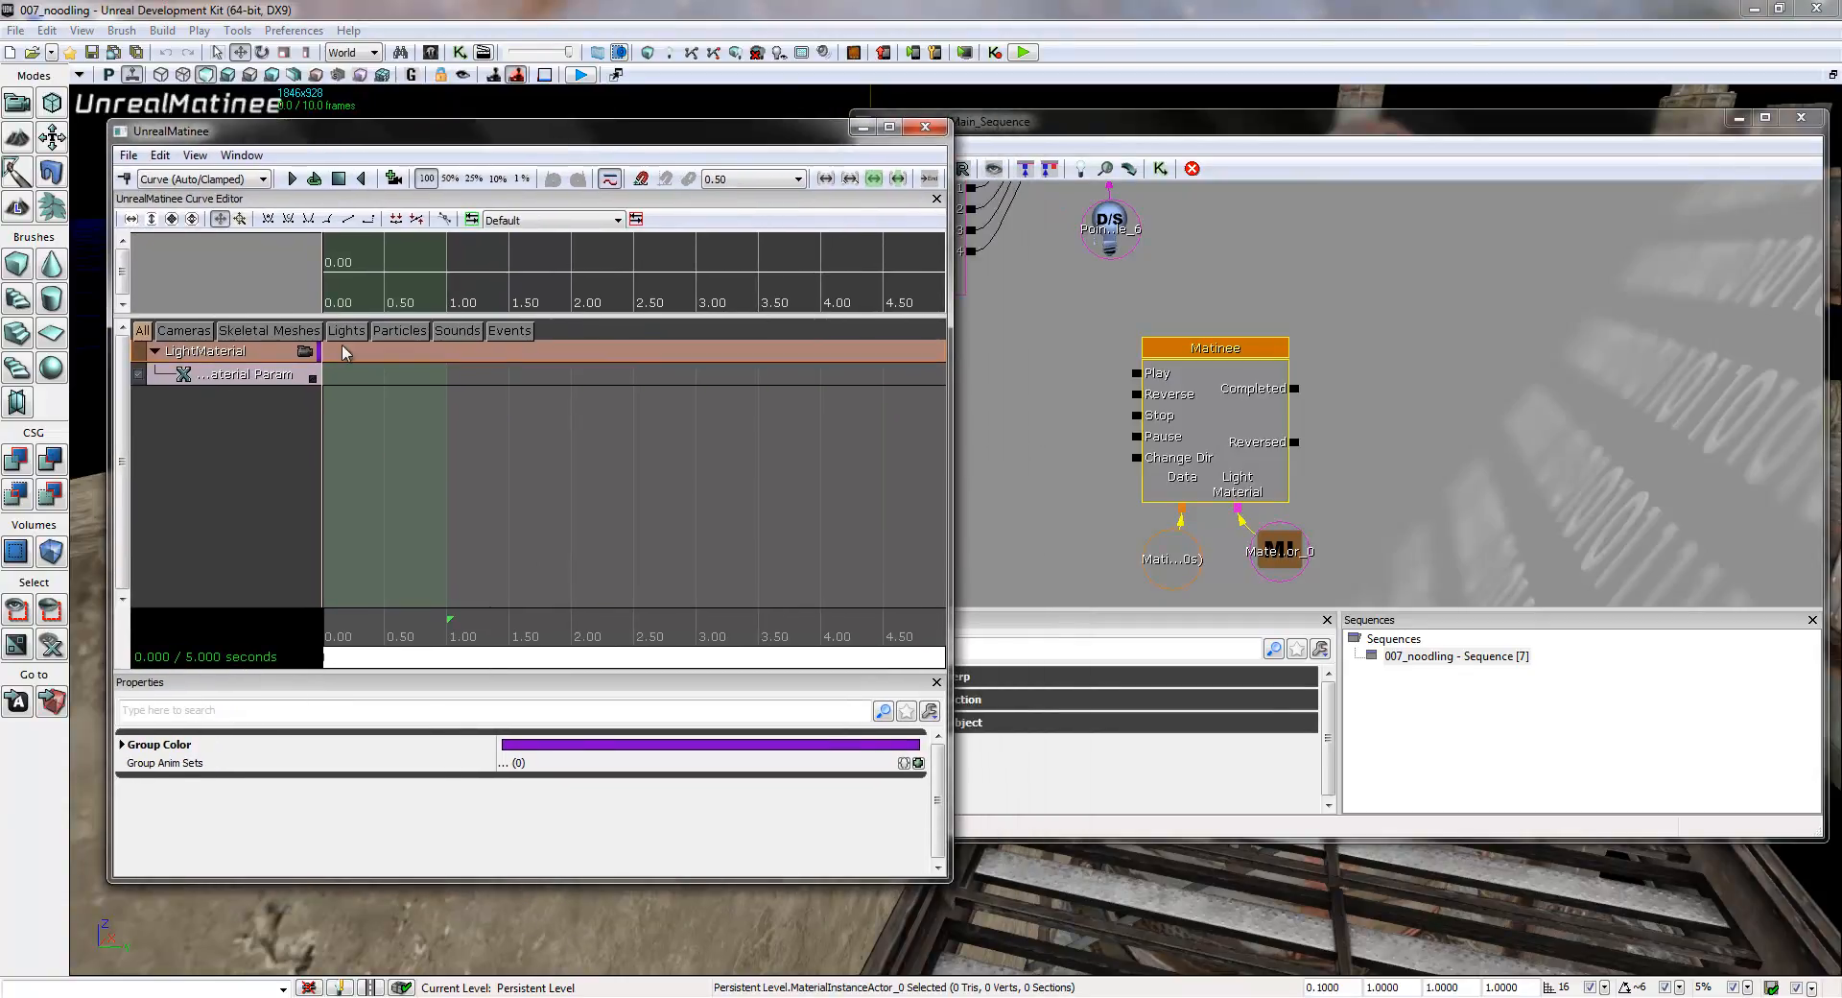
left_click(273, 375)
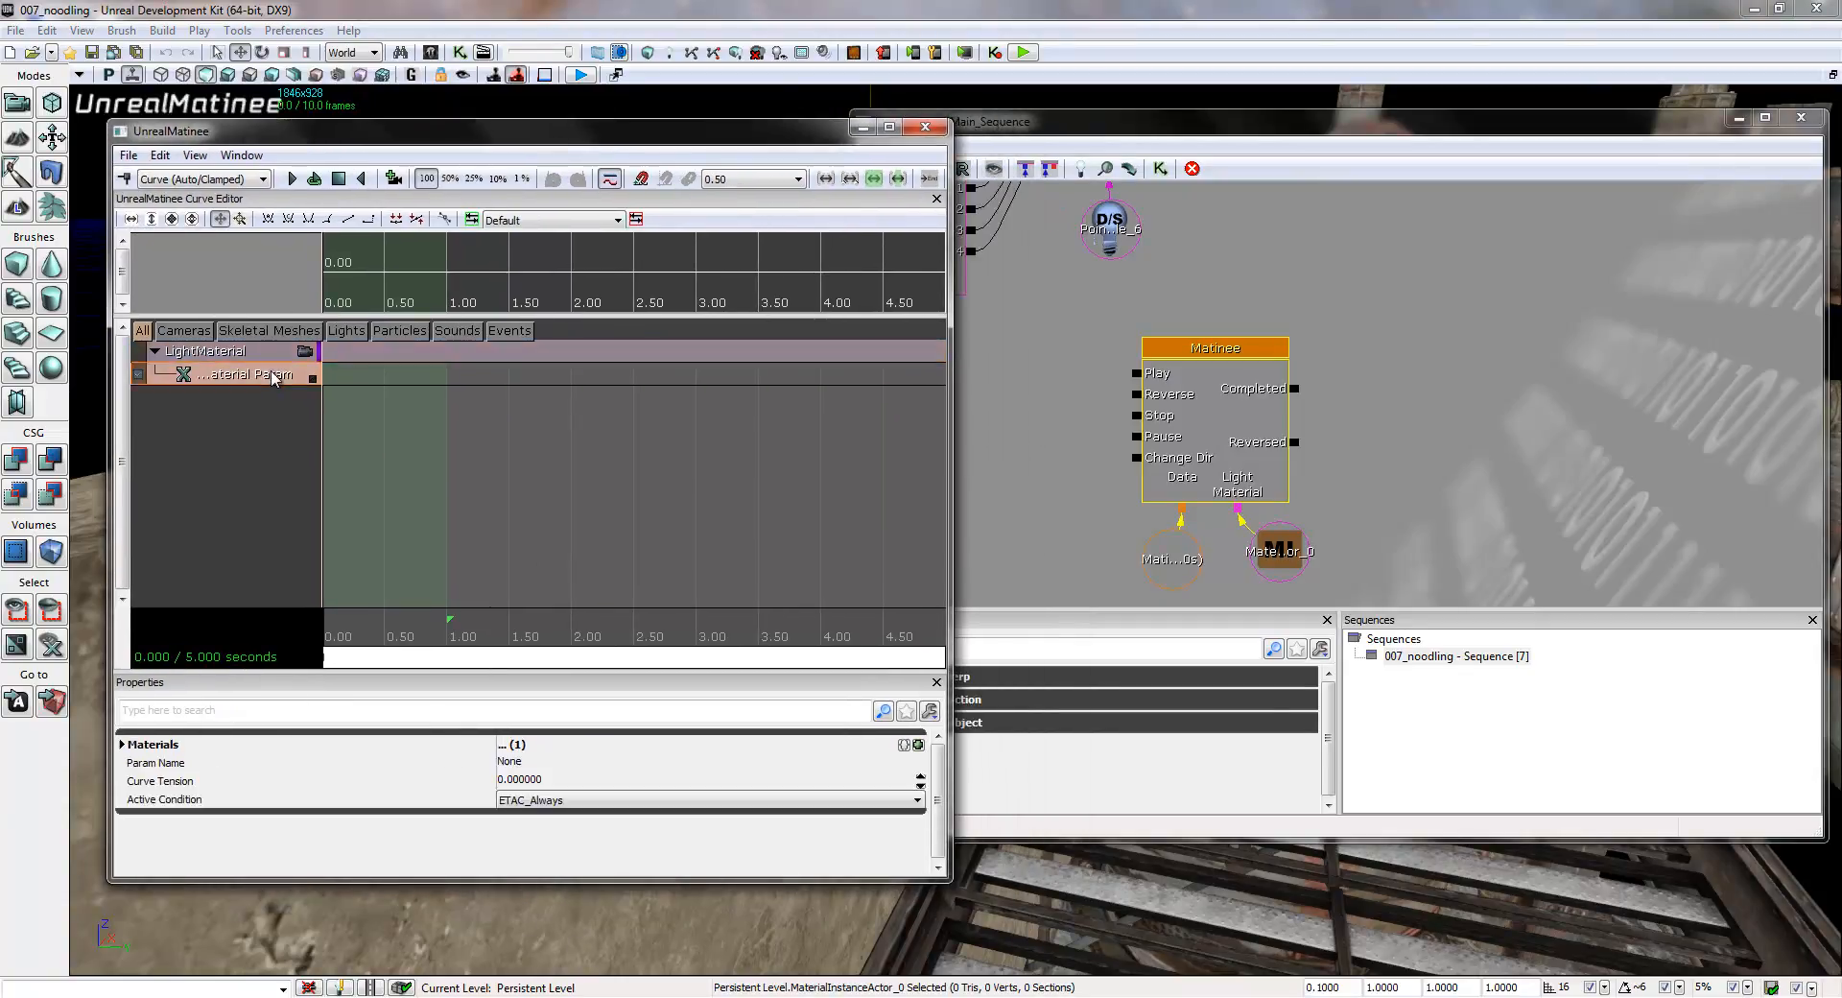
left_click(569, 762)
key("ctrl+v")
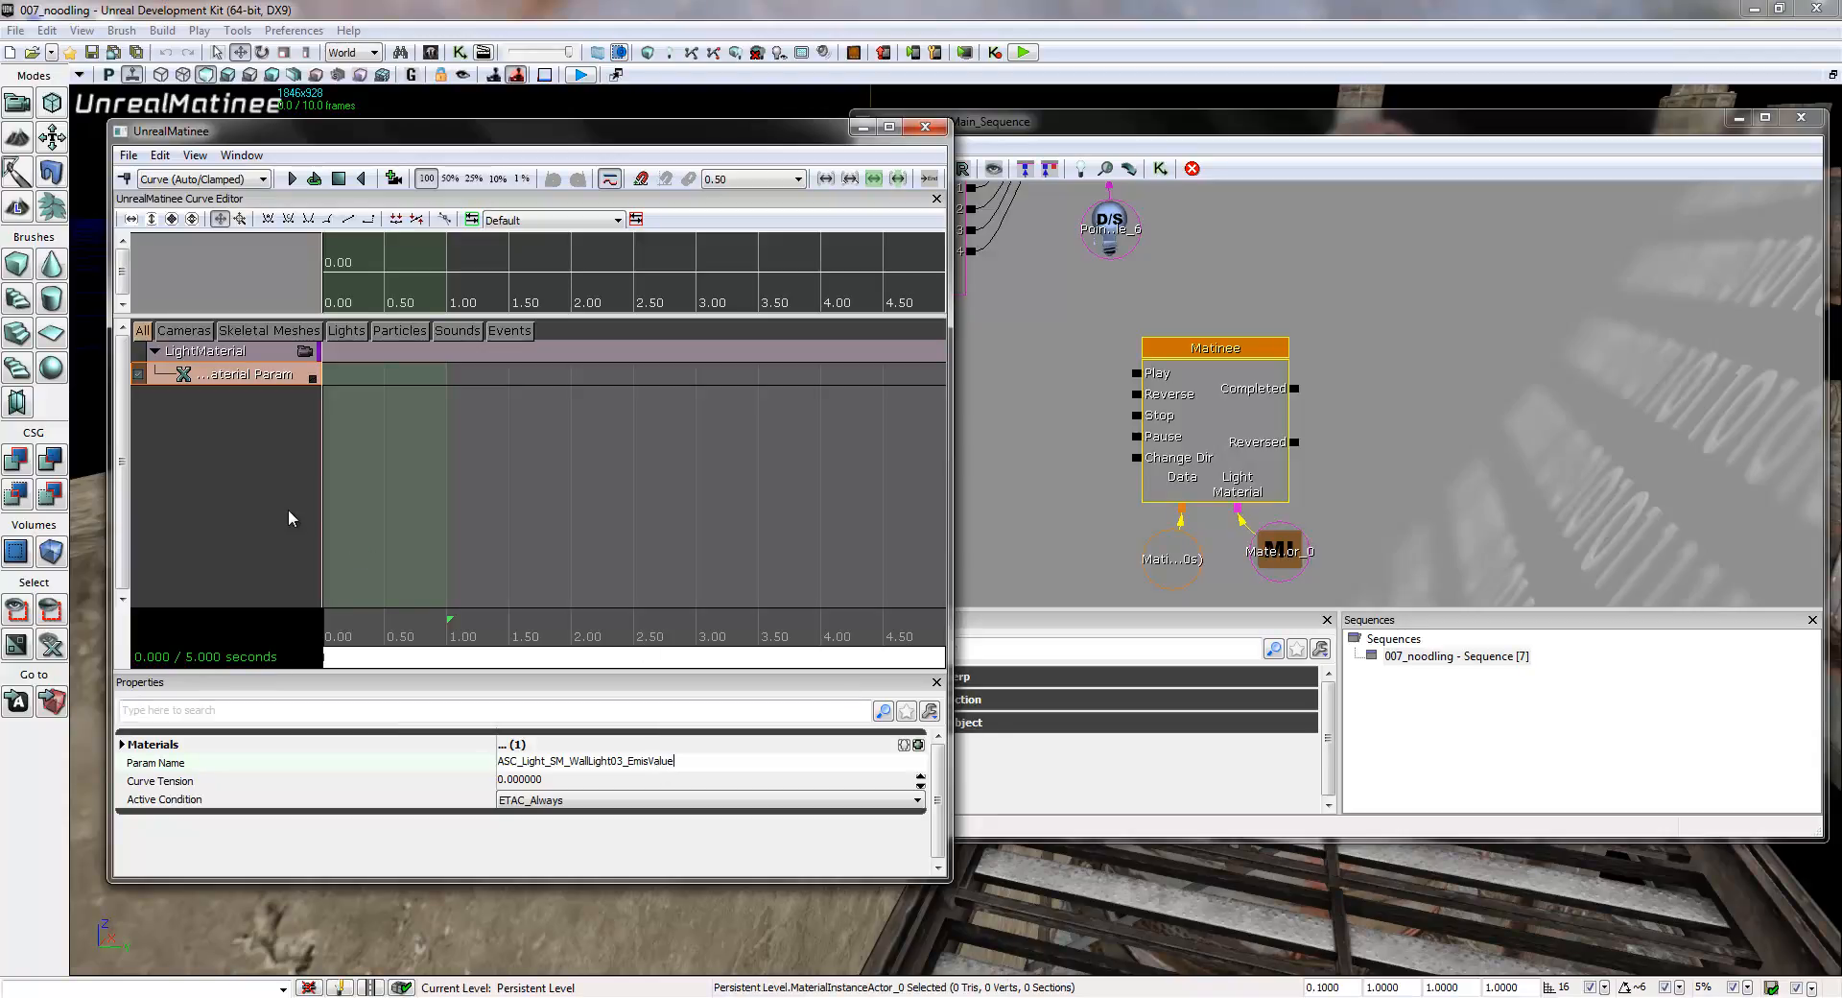
left_click(259, 468)
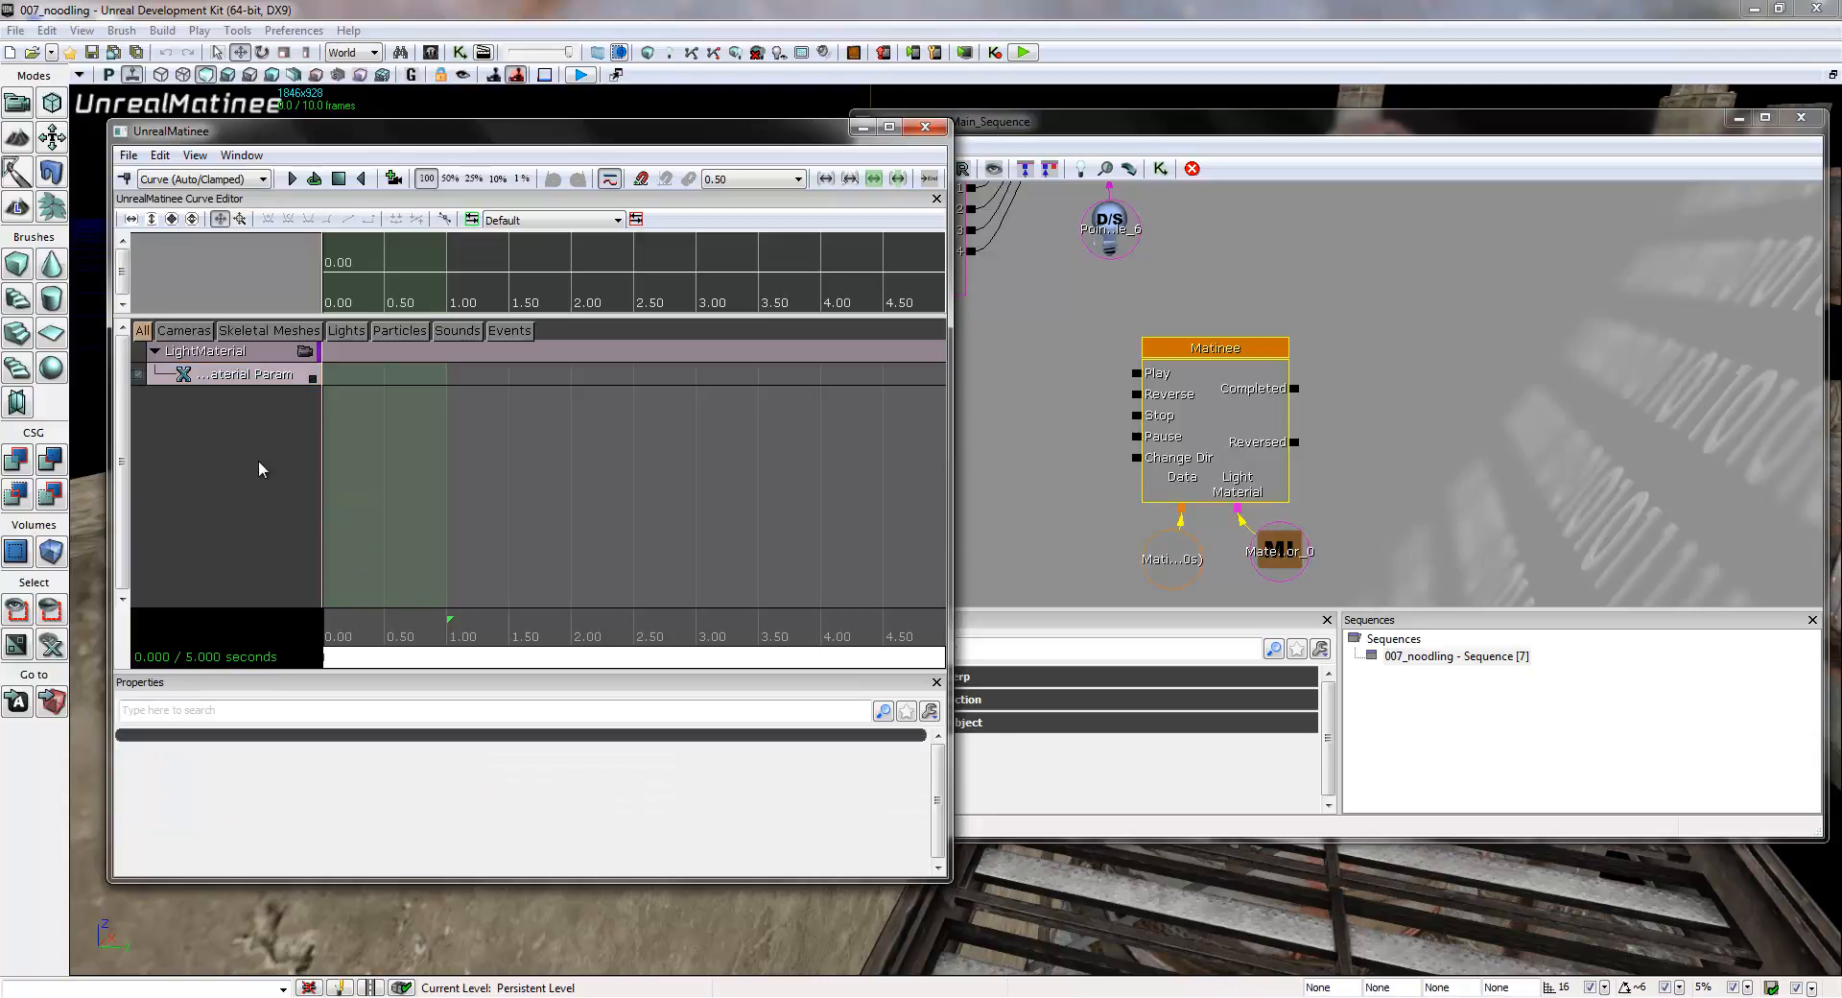
- Check the track's target material entry against the material instance actor linked to the Matinee
left_click(252, 376)
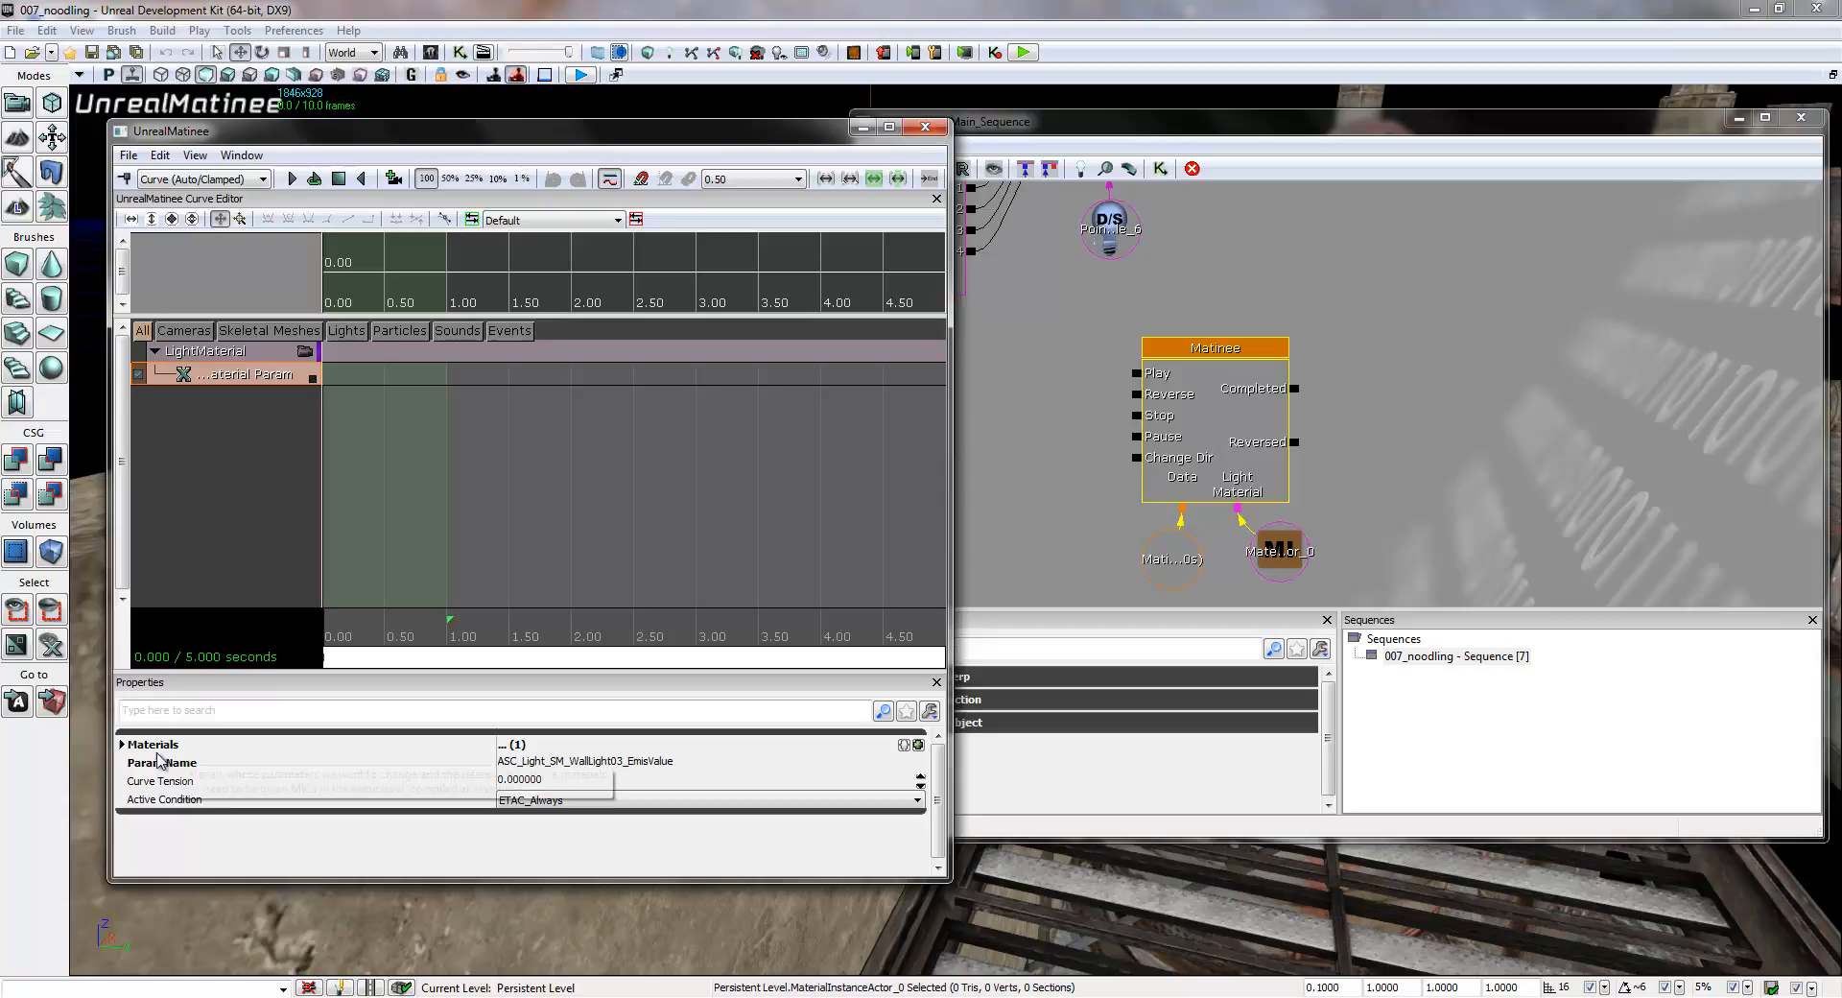
left_click(122, 746)
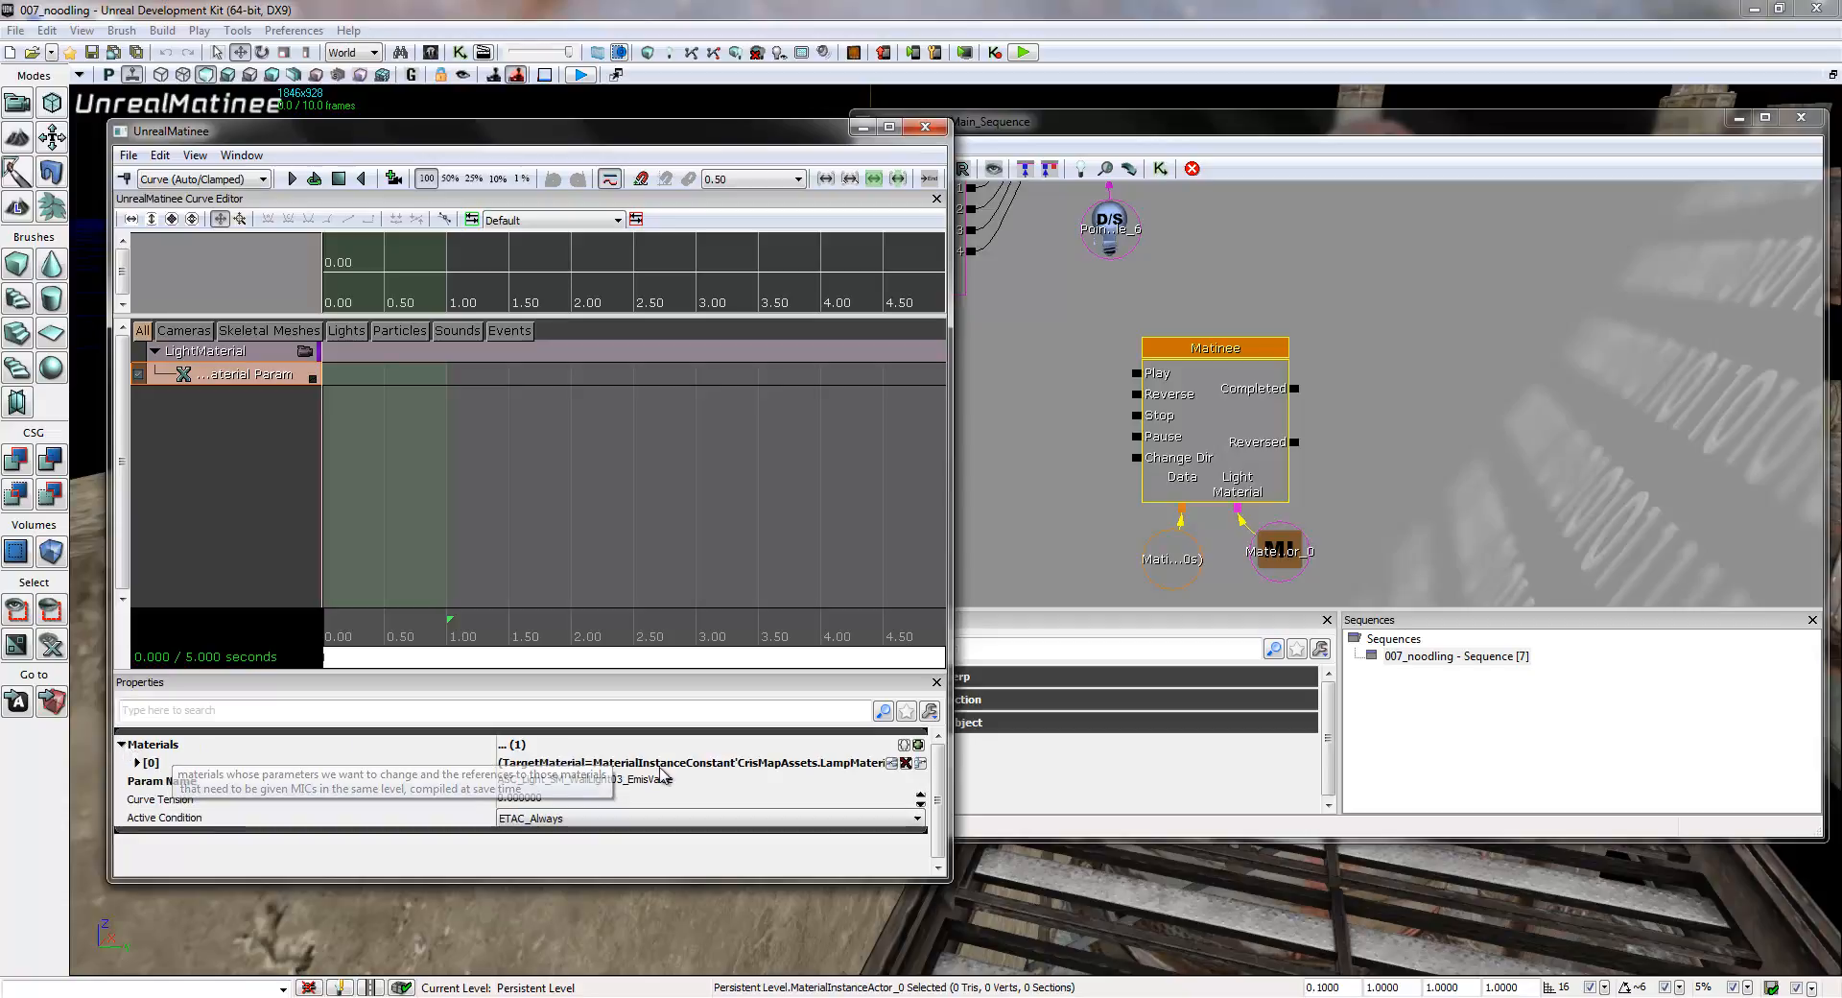
left_click(1280, 548)
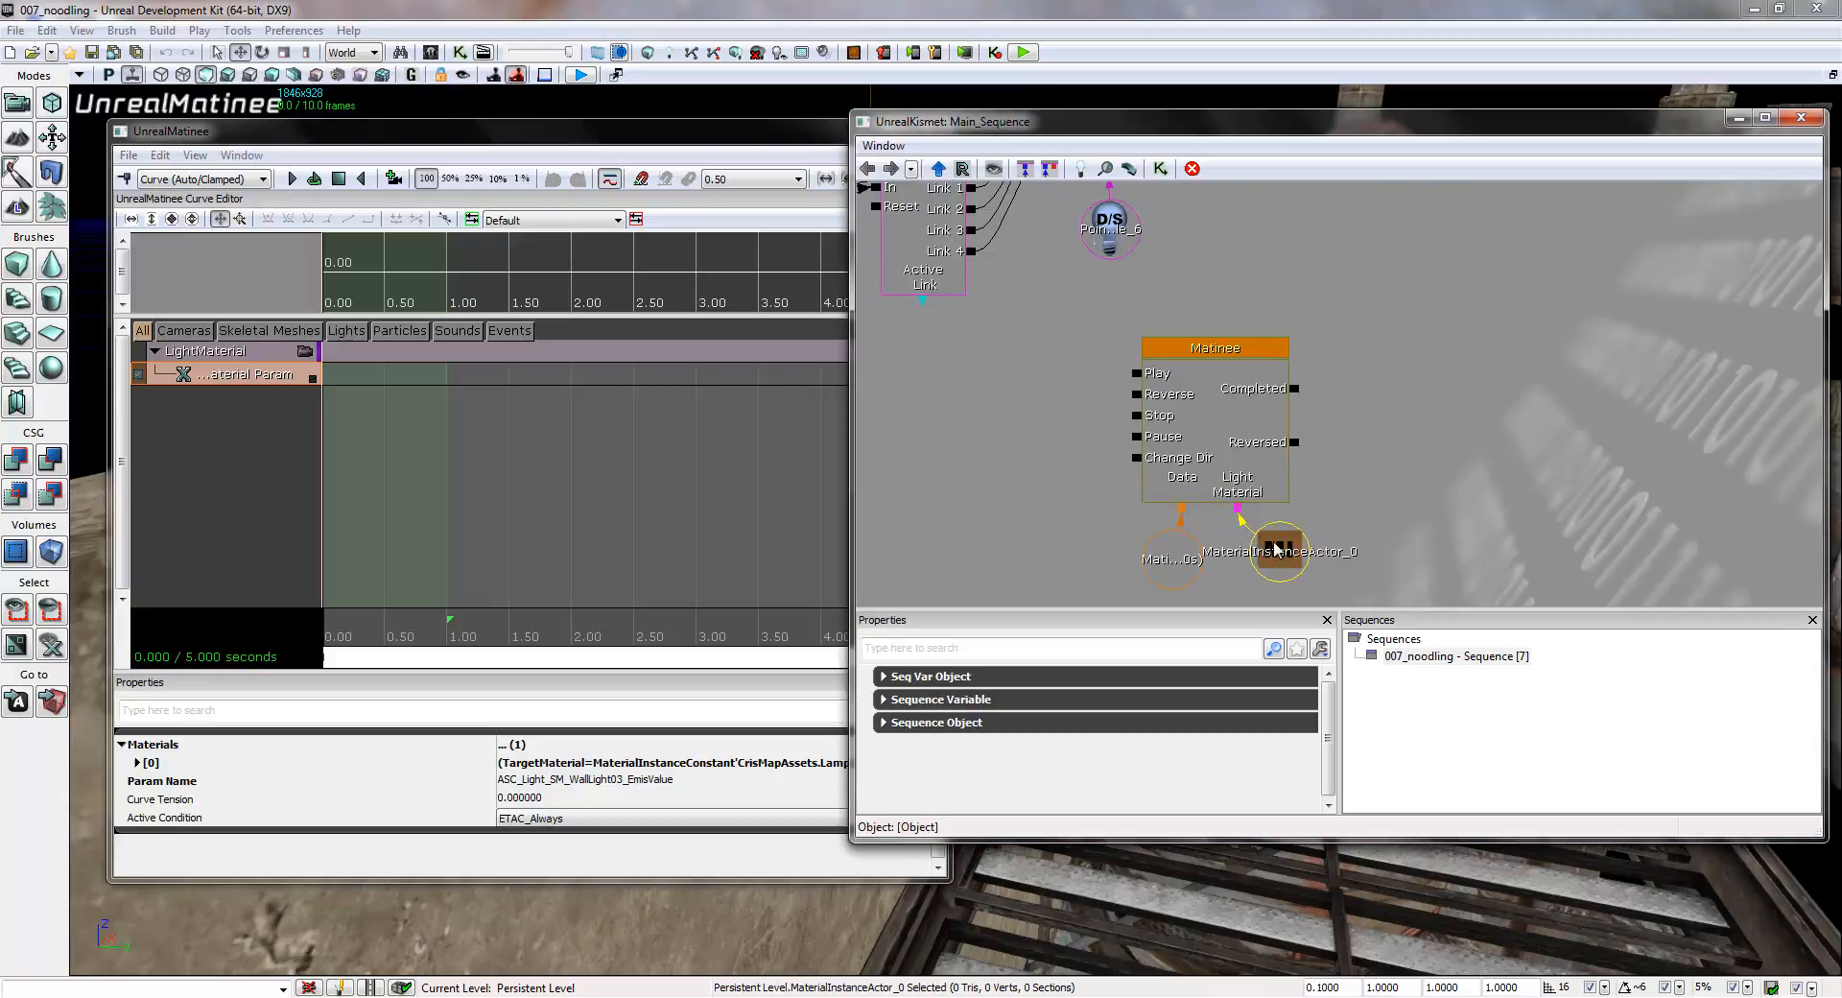
left_click(240, 460)
left_click(238, 370)
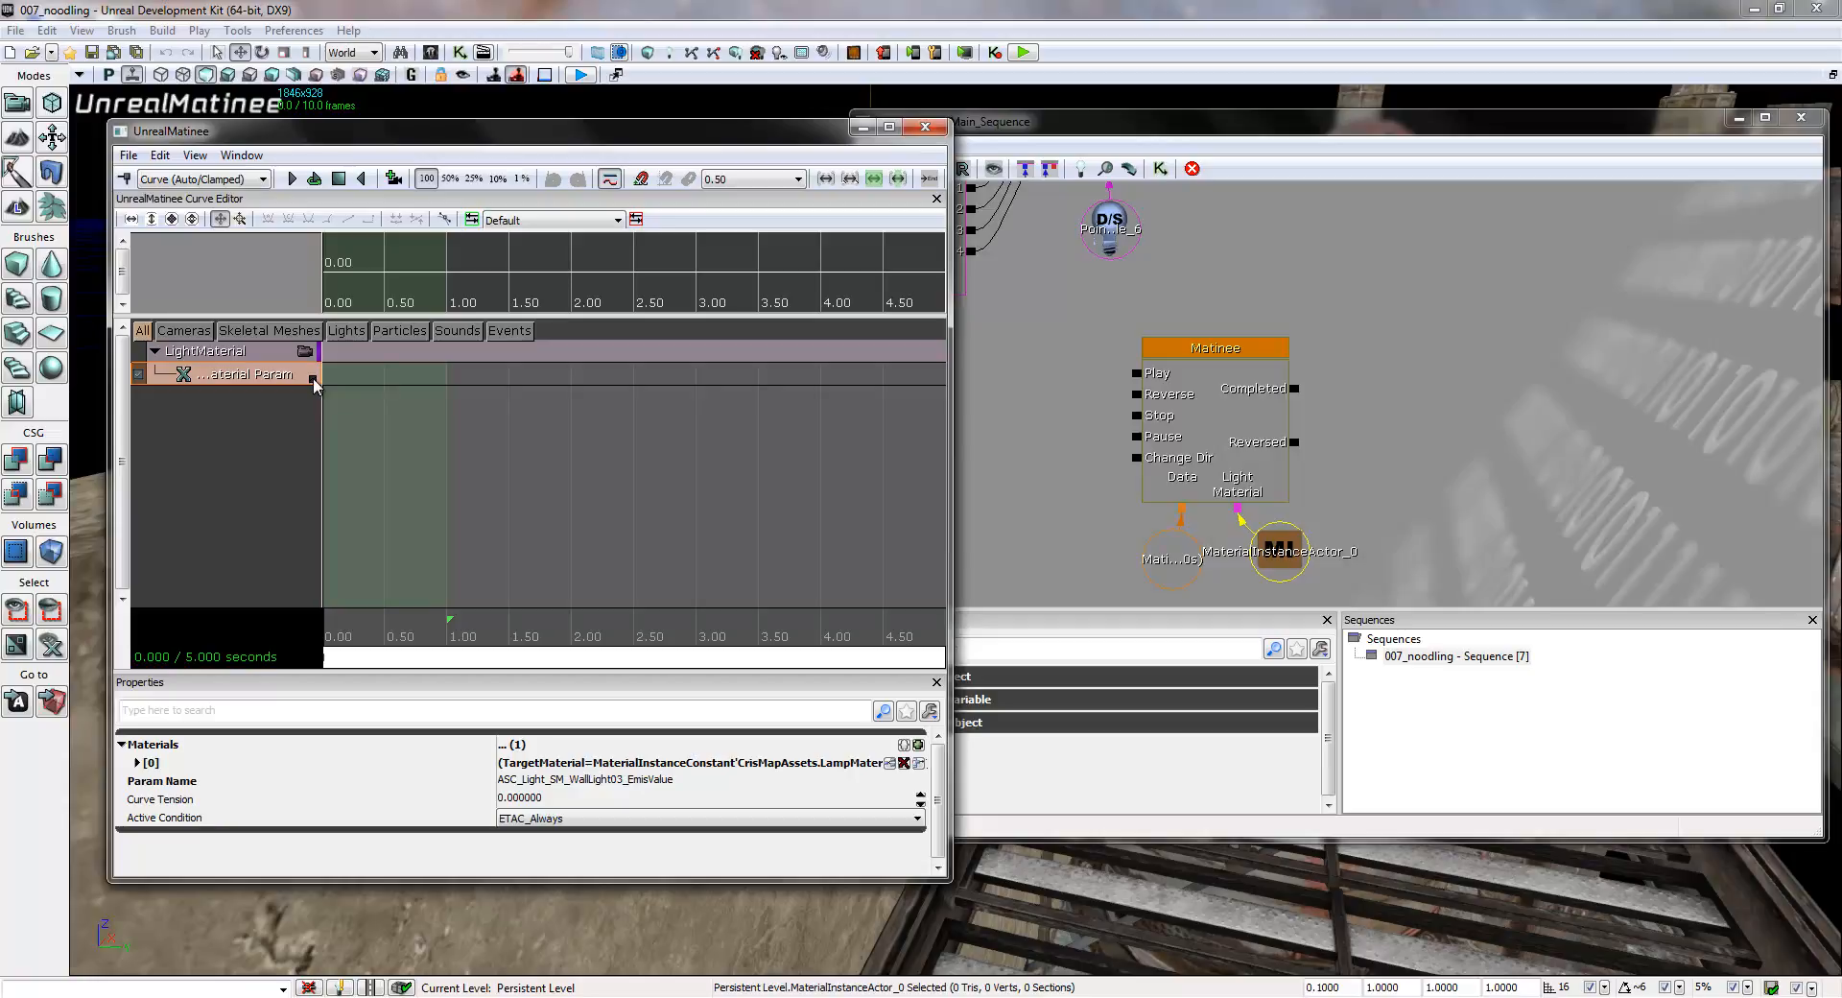
- Show the Vector Material Param track in the curve editor and maximize the Matinee window
left_click(312, 378)
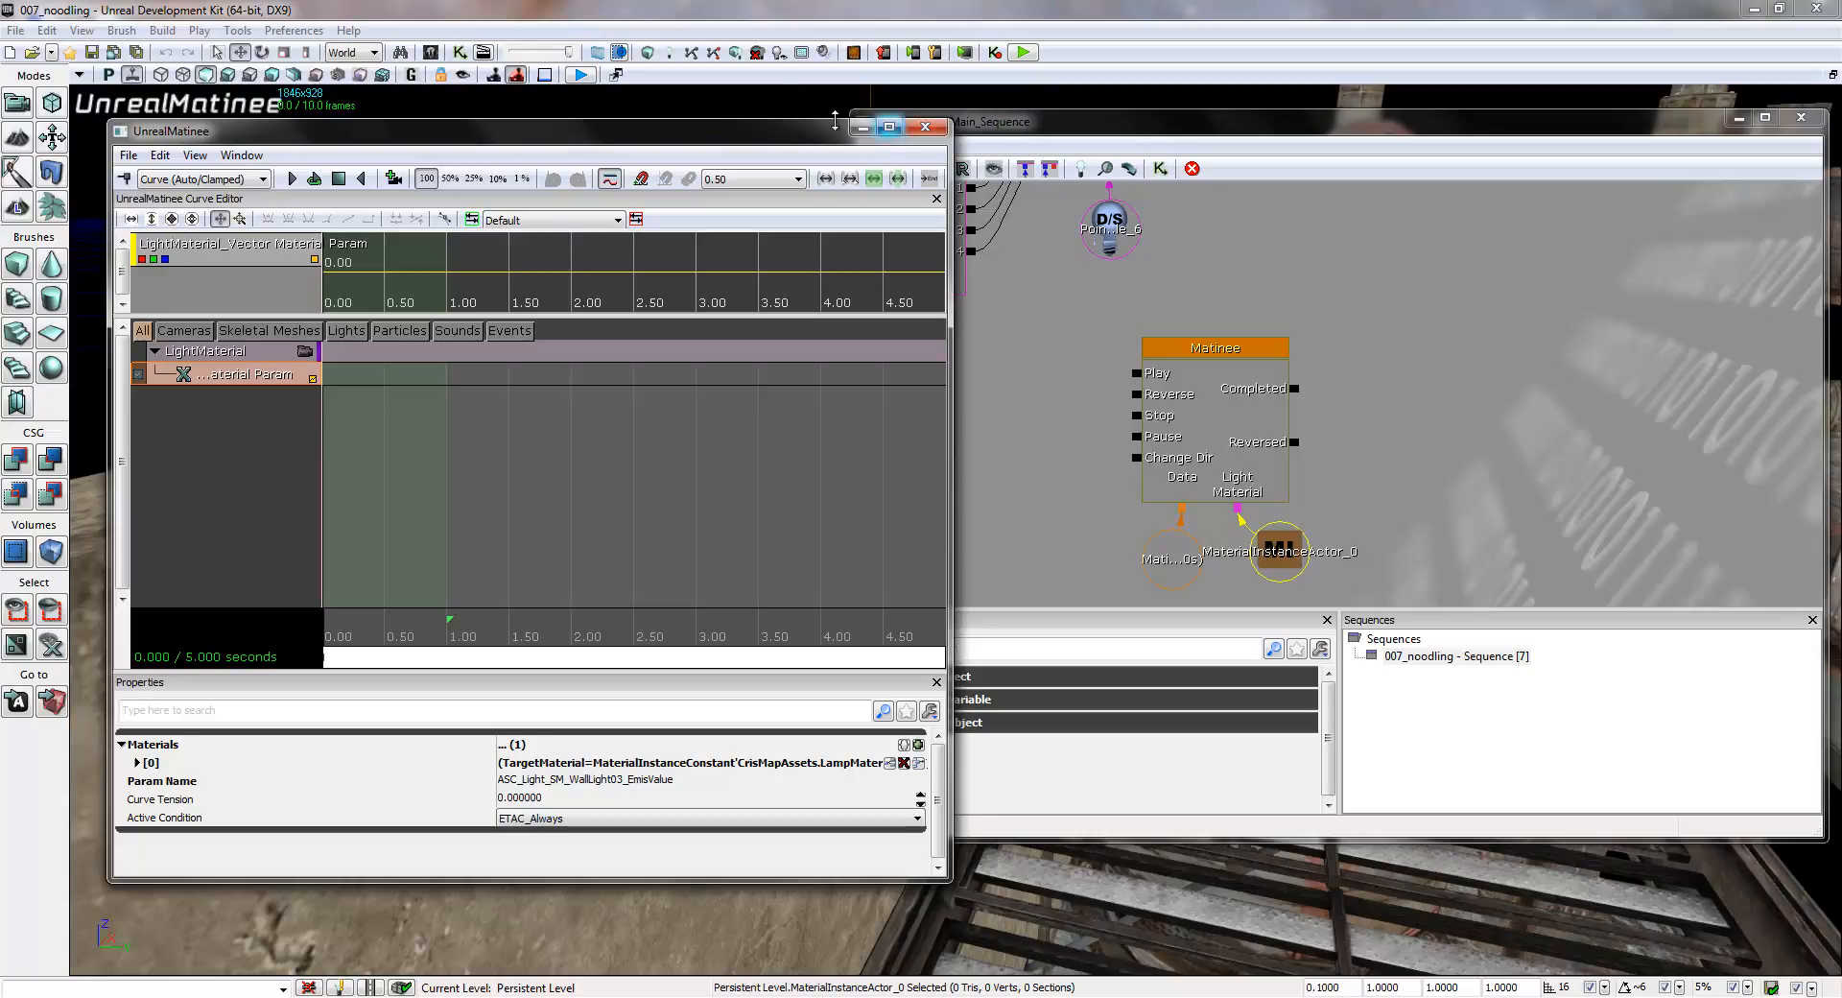
left_click_drag(800, 141, 928, 201)
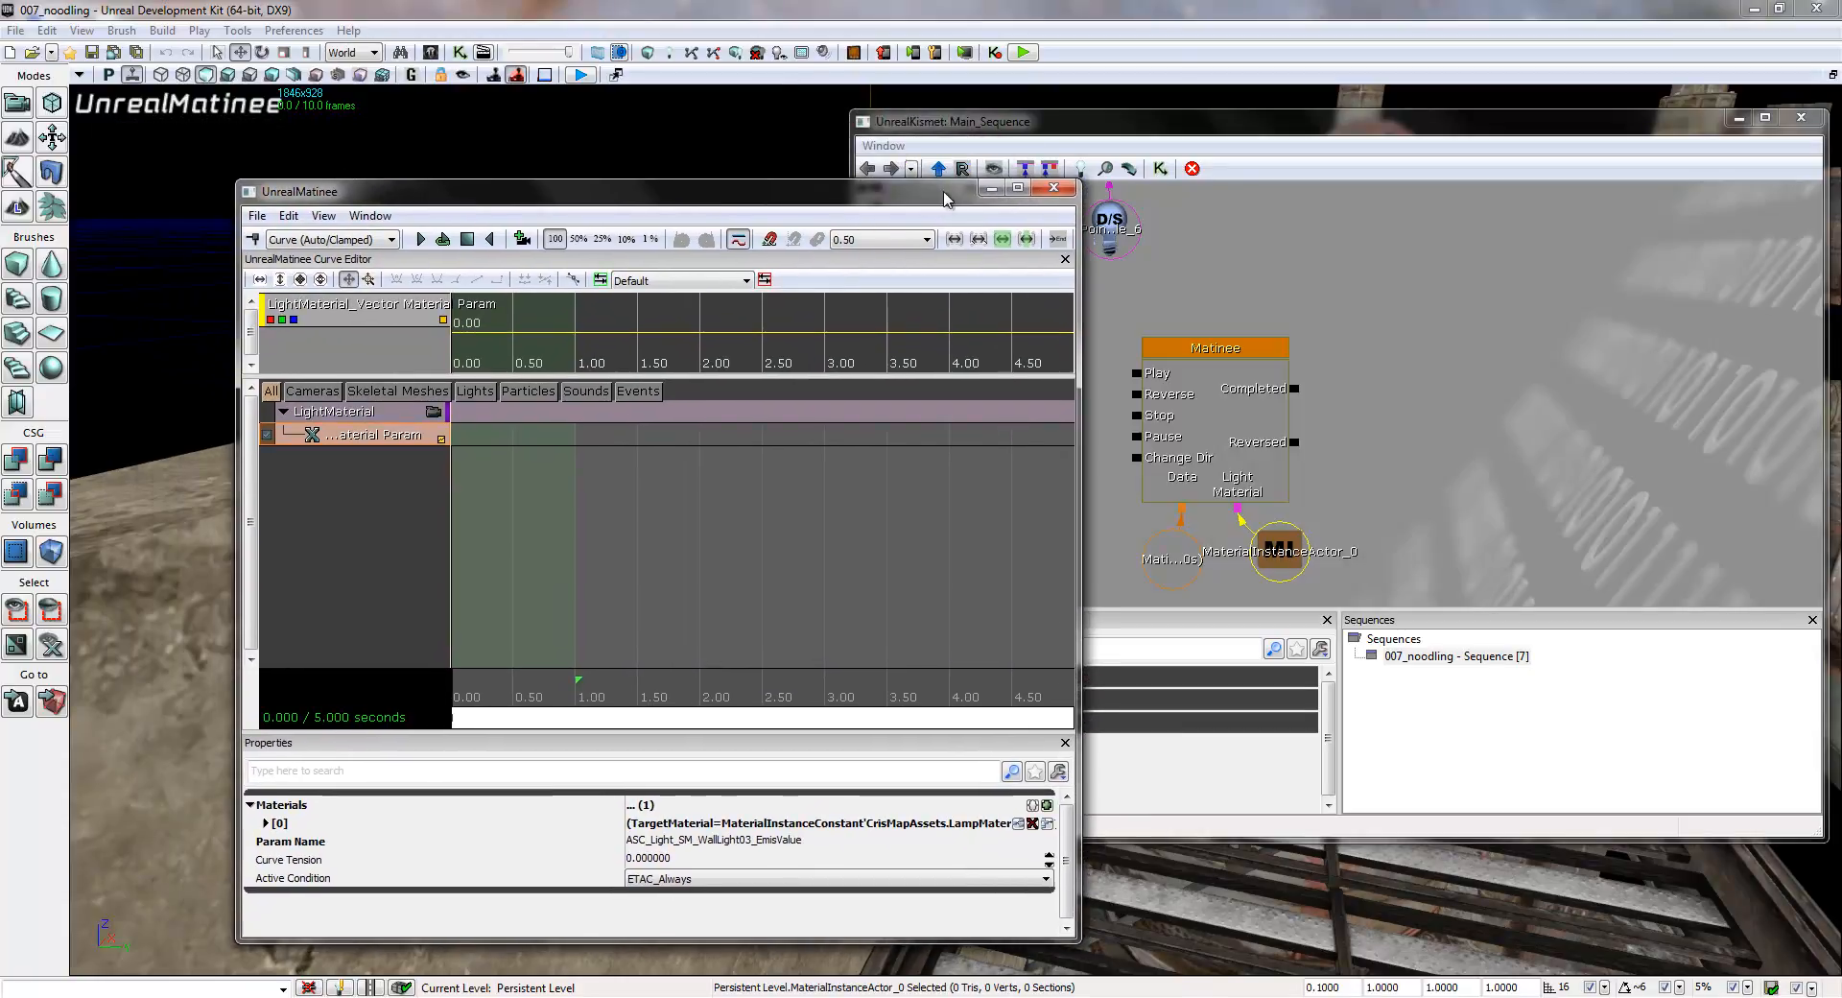
left_click(1018, 188)
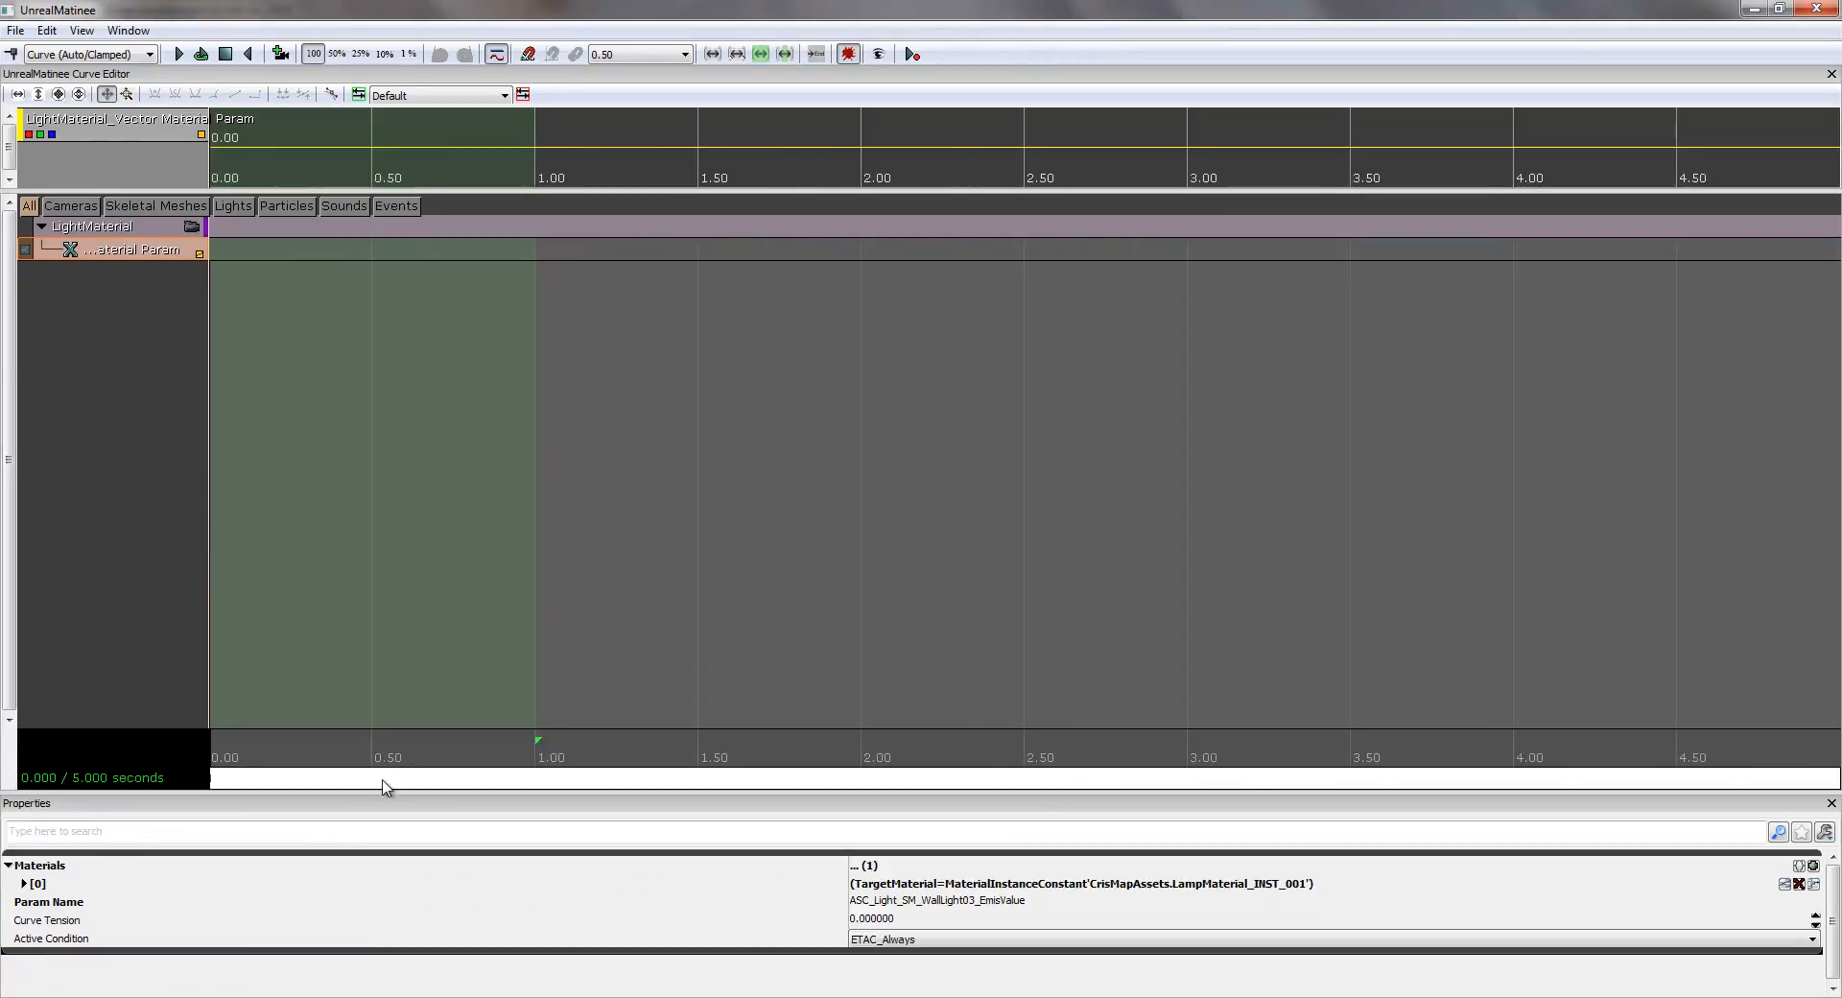
- Add keyframes to the Vector Material Param track at 0.00 and 0.05 seconds
left_click_drag(437, 785, 230, 779)
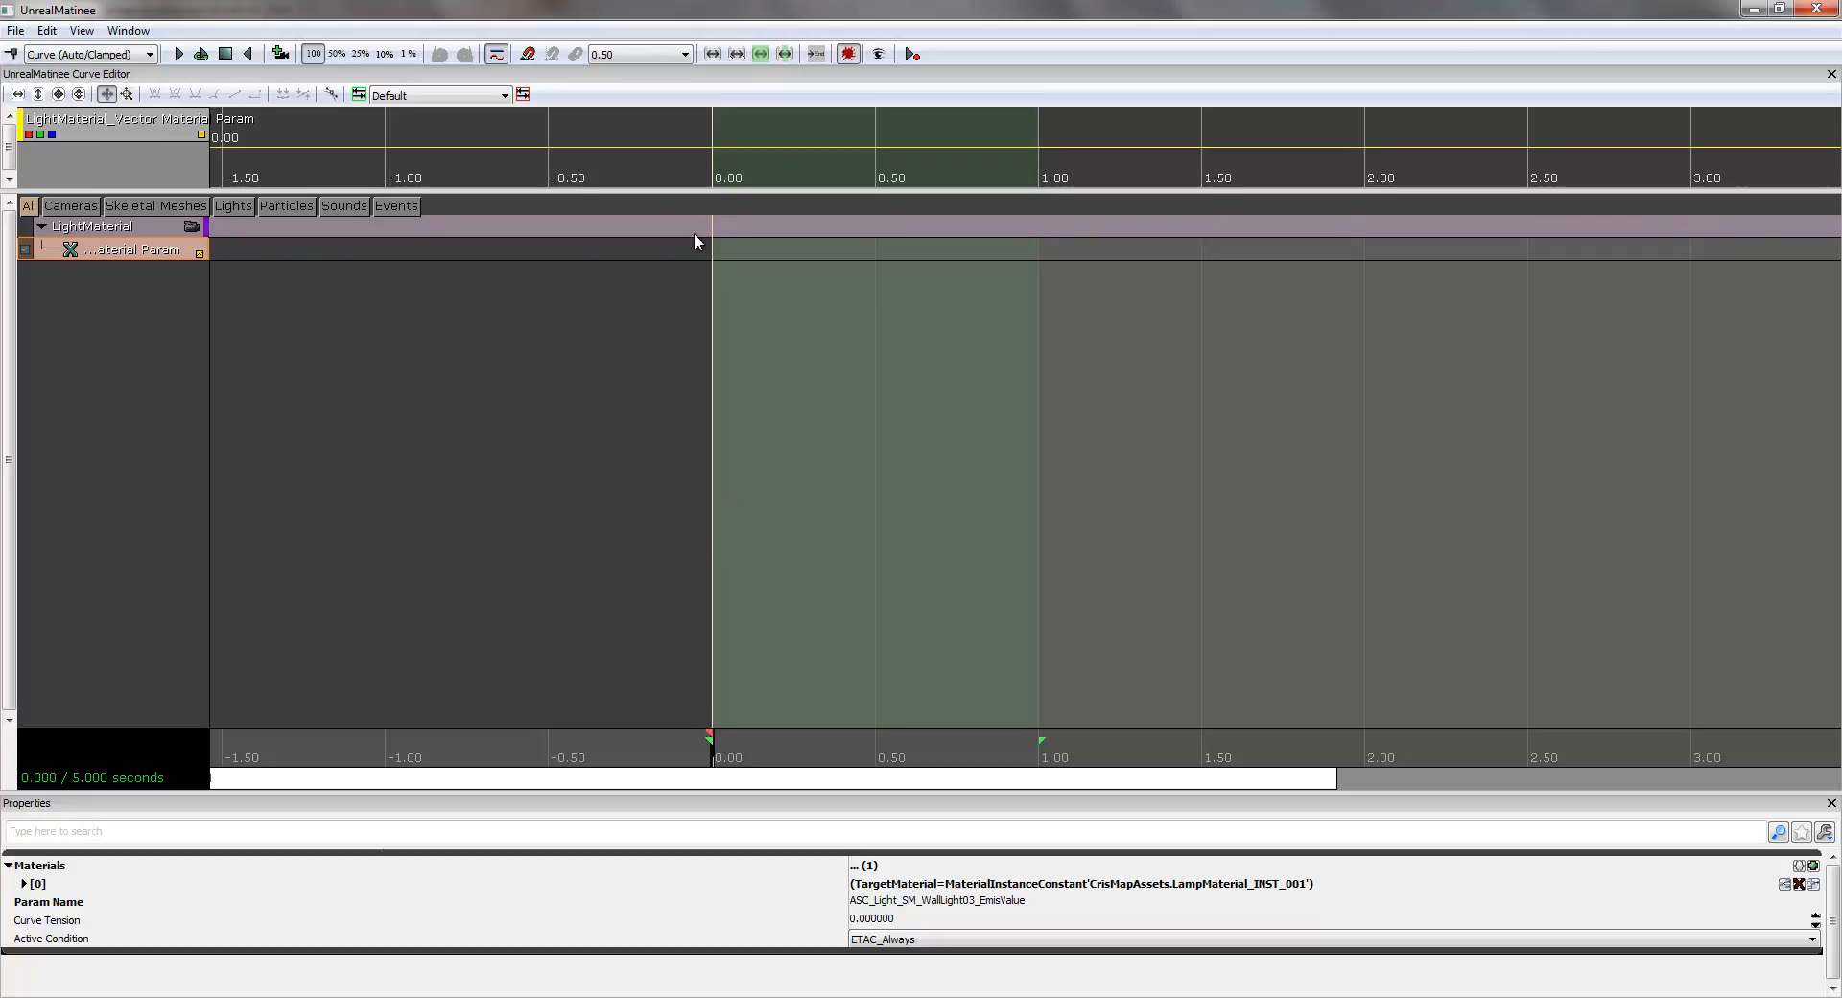
left_click(12, 54)
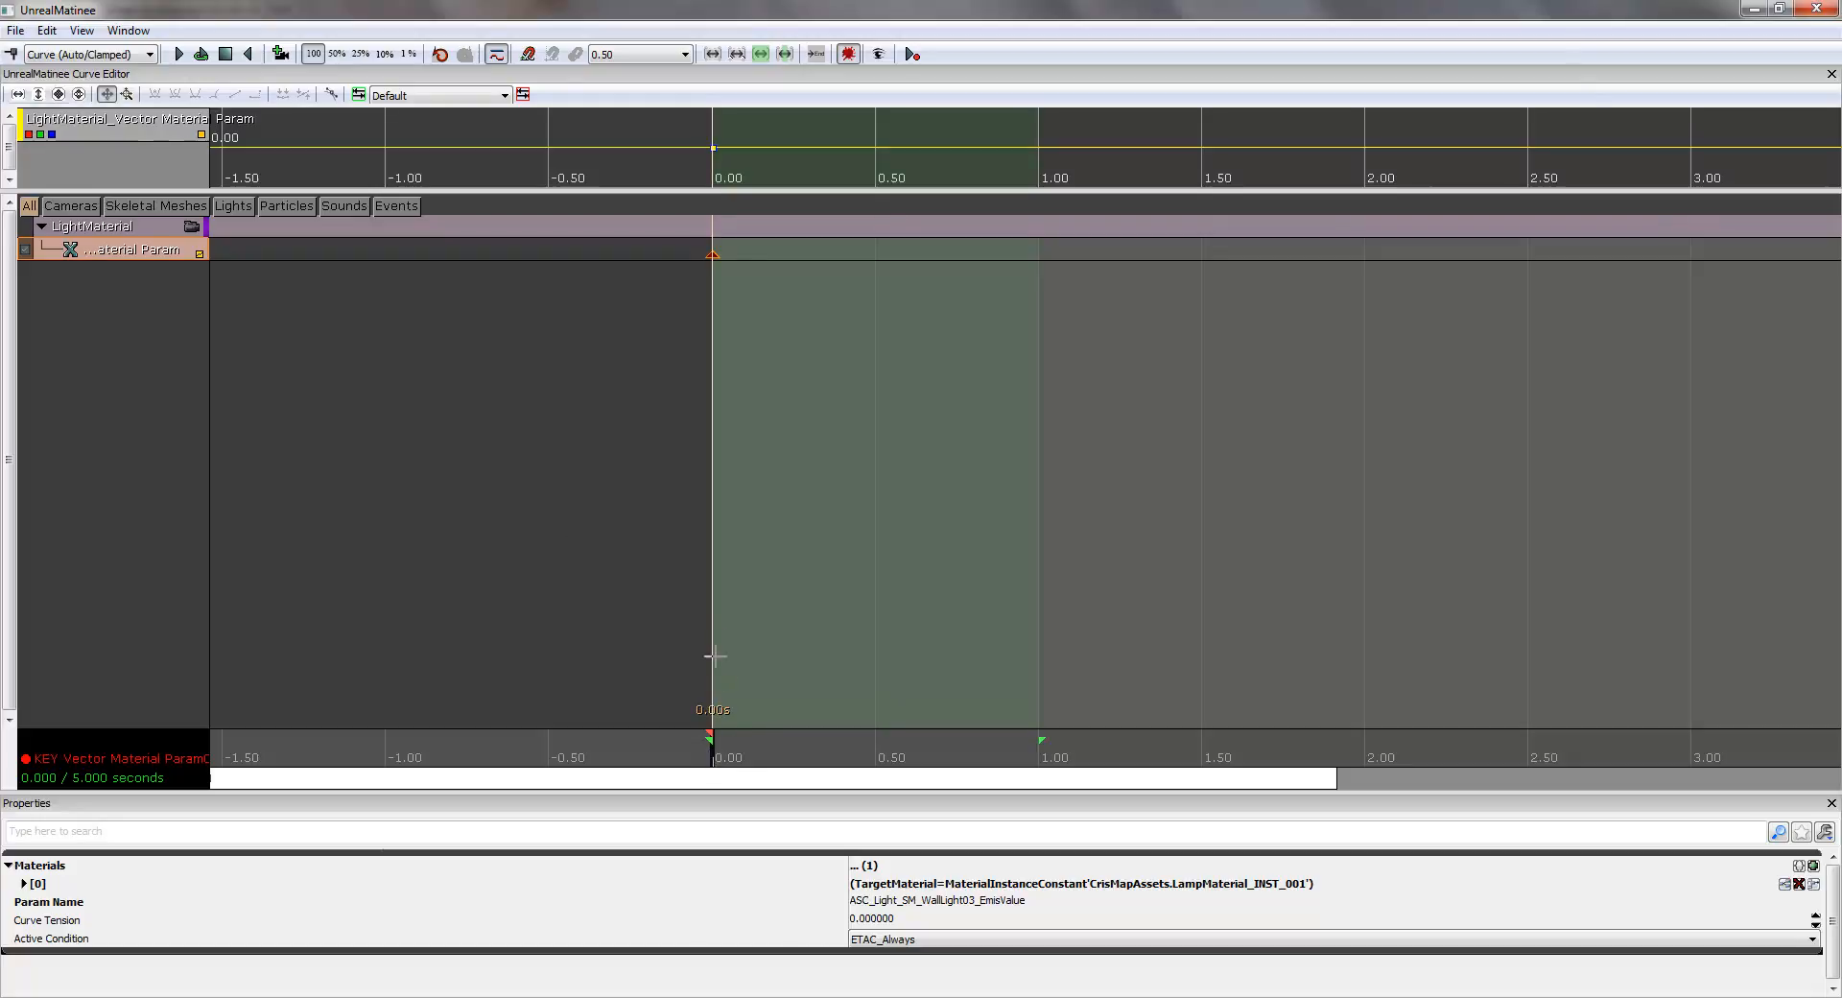
scroll(732, 642, "up", 10)
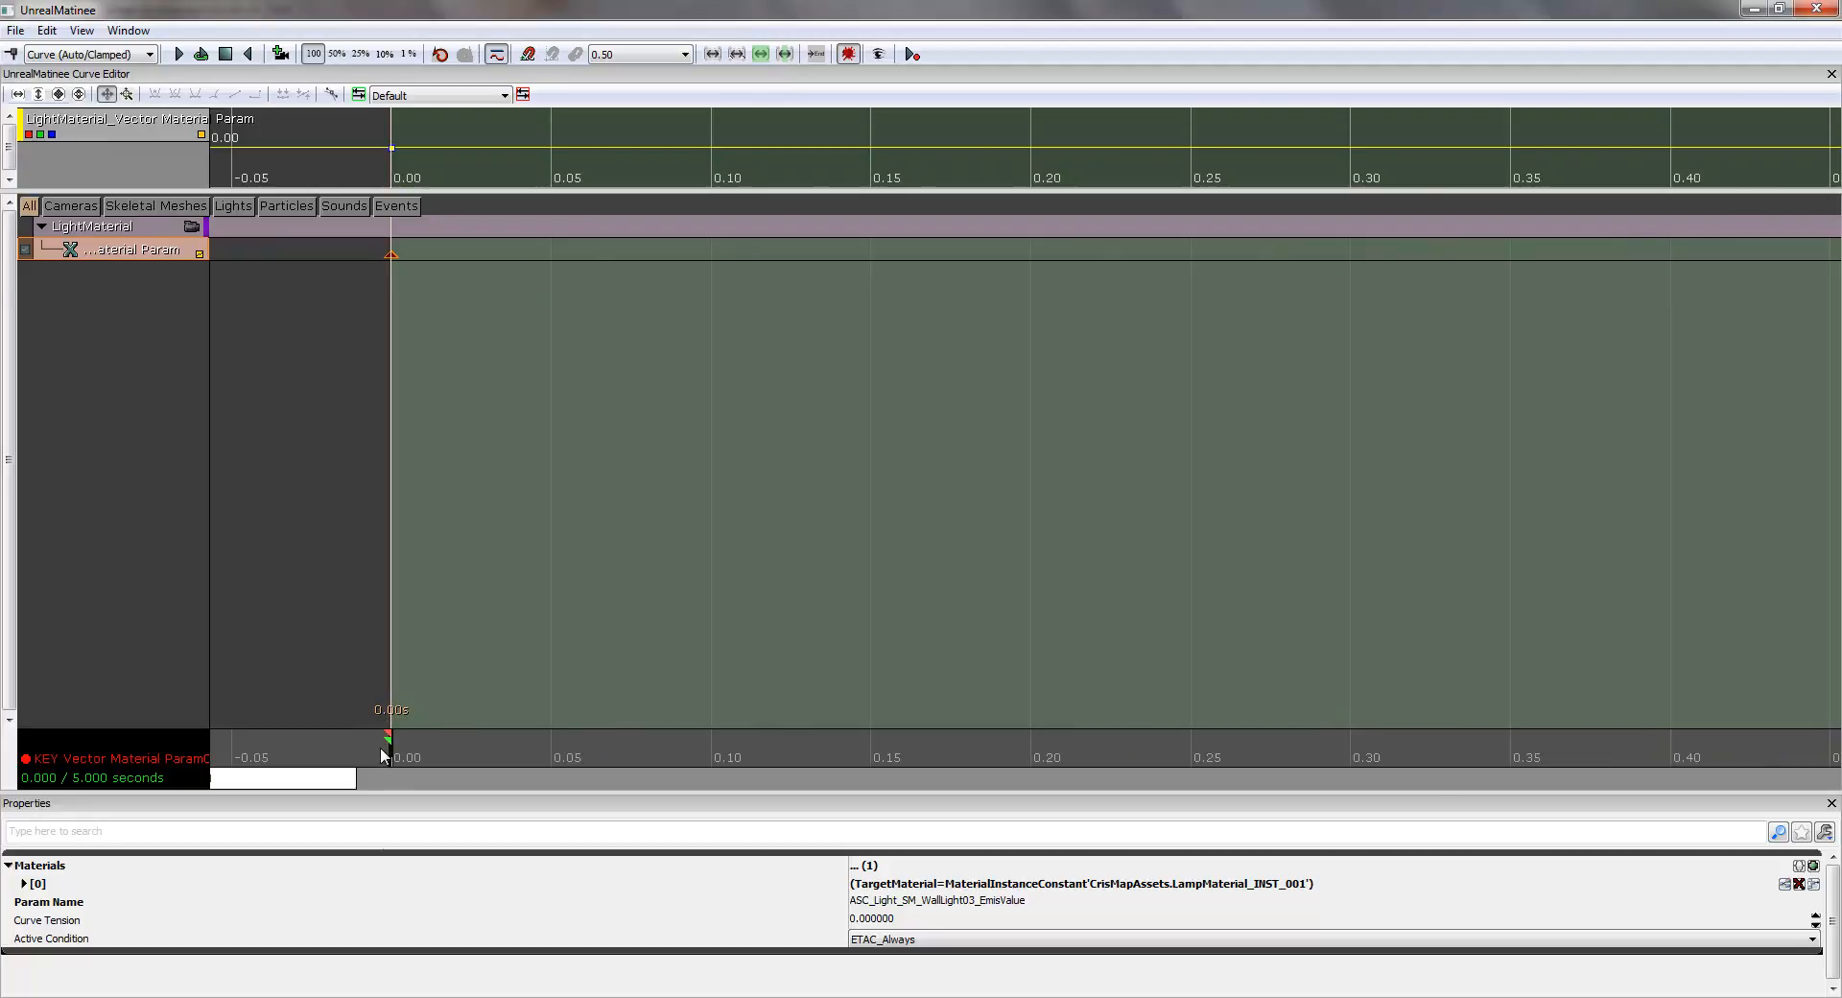
left_click_drag(389, 753, 553, 767)
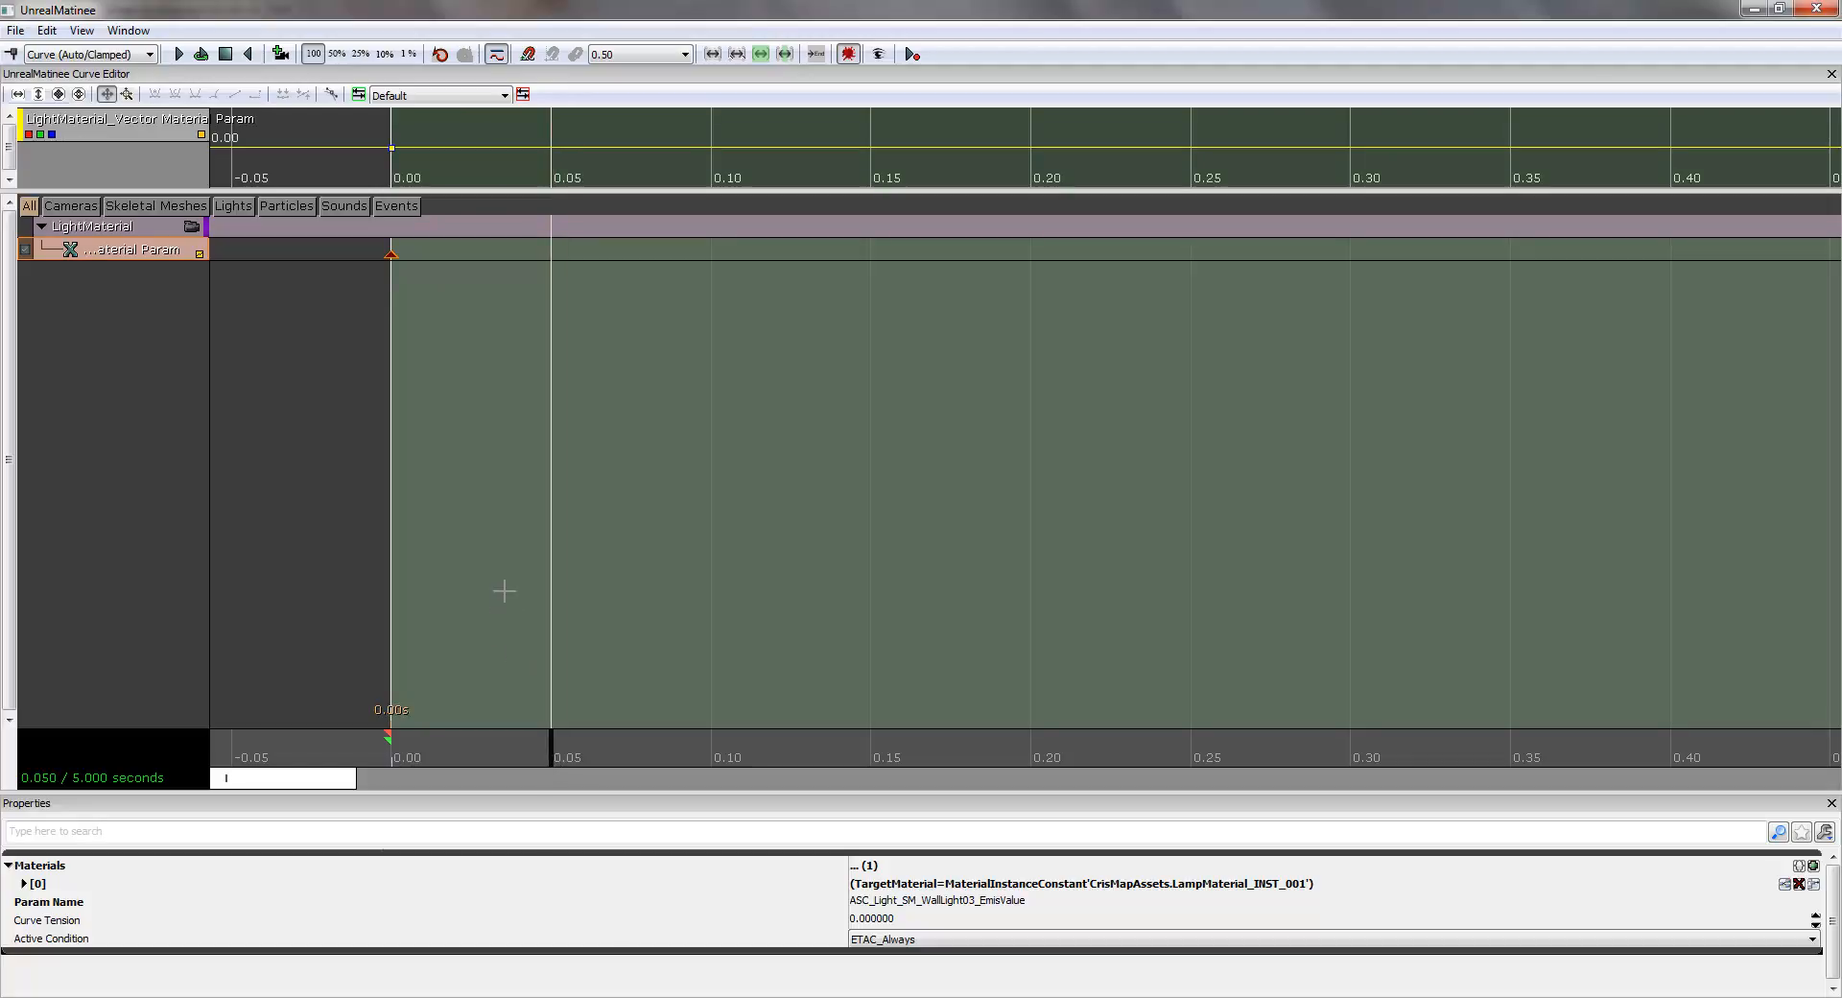
key("Return")
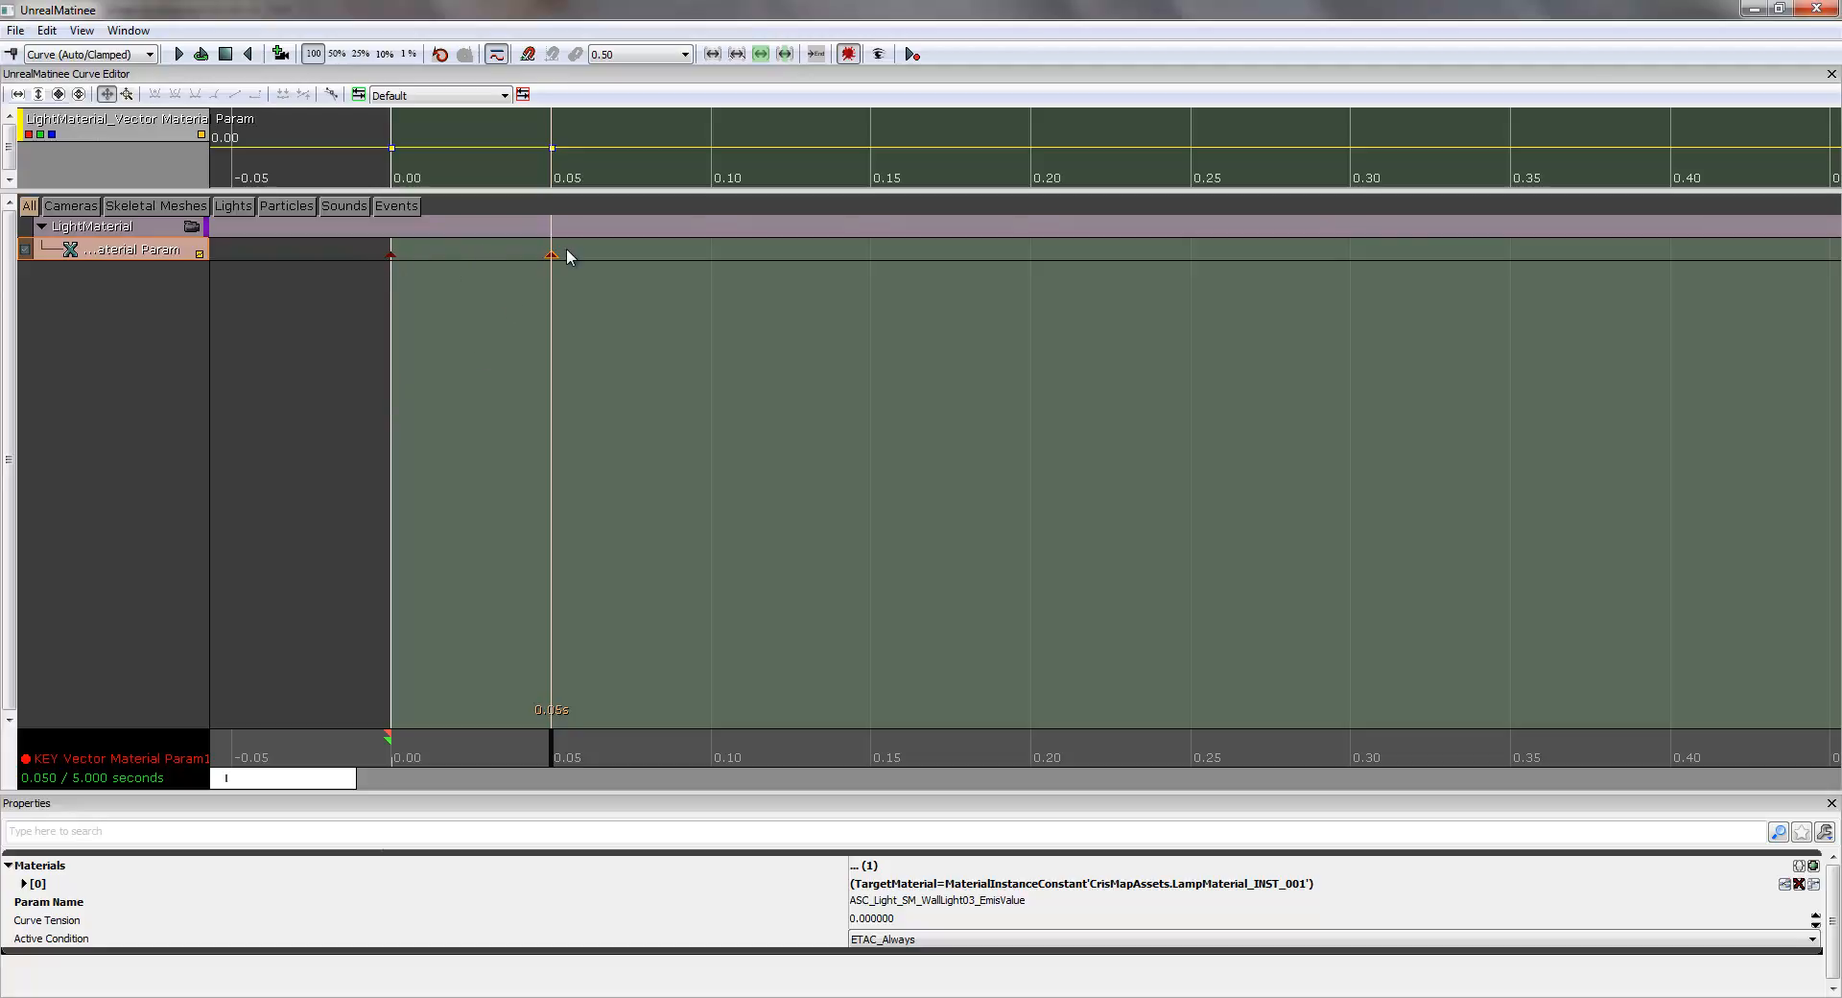
- Enlarge the curve editor and raise one colour channel's key at 0.05 seconds to a value of 1.00
left_click_drag(830, 192, 840, 473)
left_click_drag(442, 211, 445, 320)
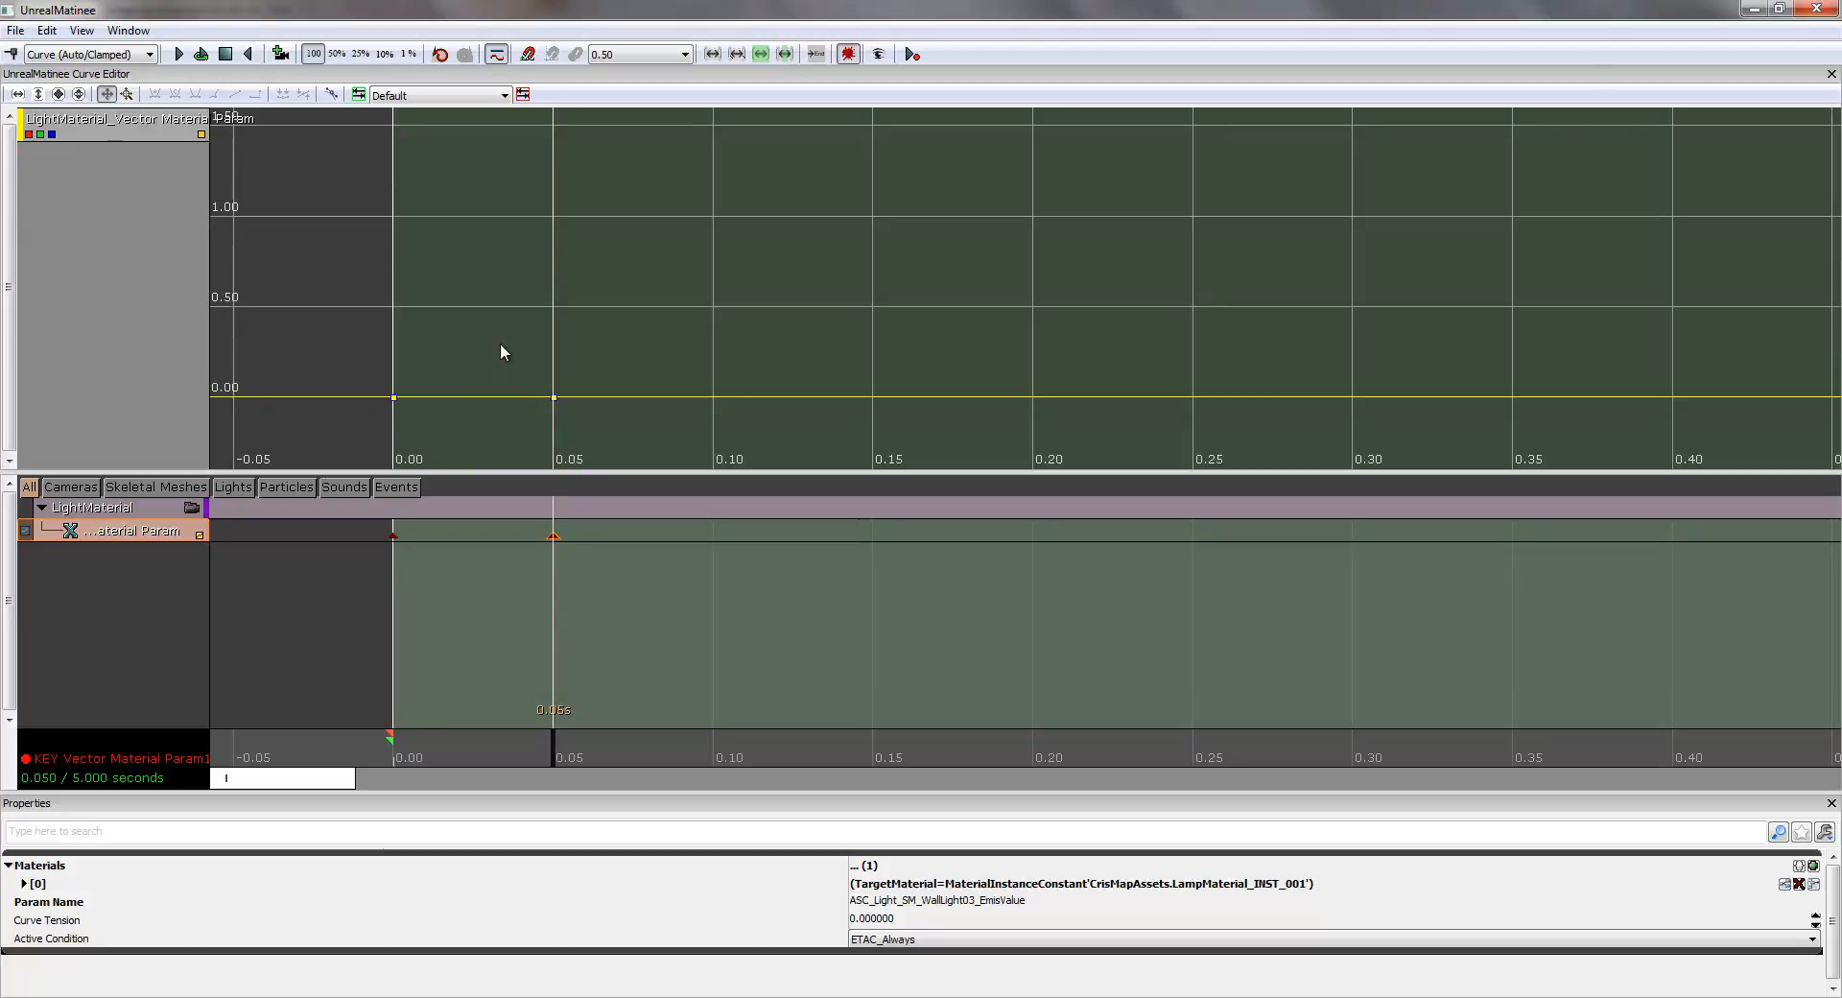
left_click(554, 397)
left_click_drag(557, 397, 565, 370)
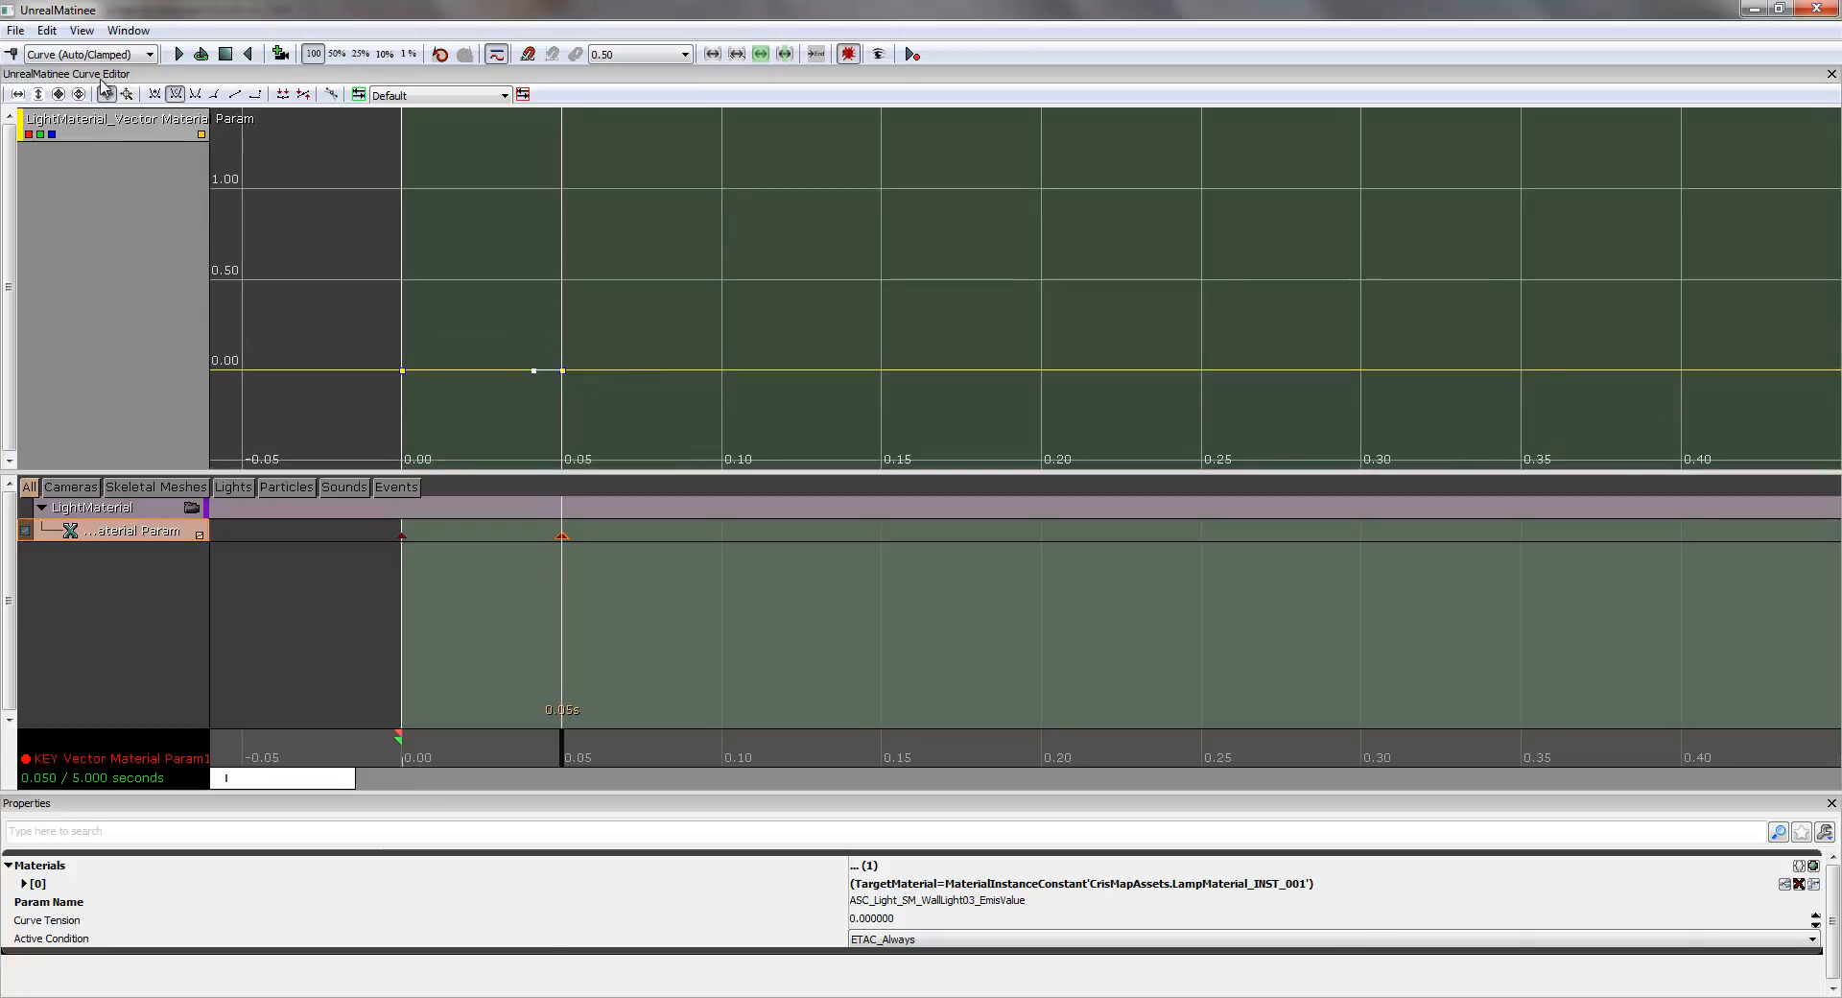
mouse_move(564, 379)
left_click_drag(565, 373, 566, 193)
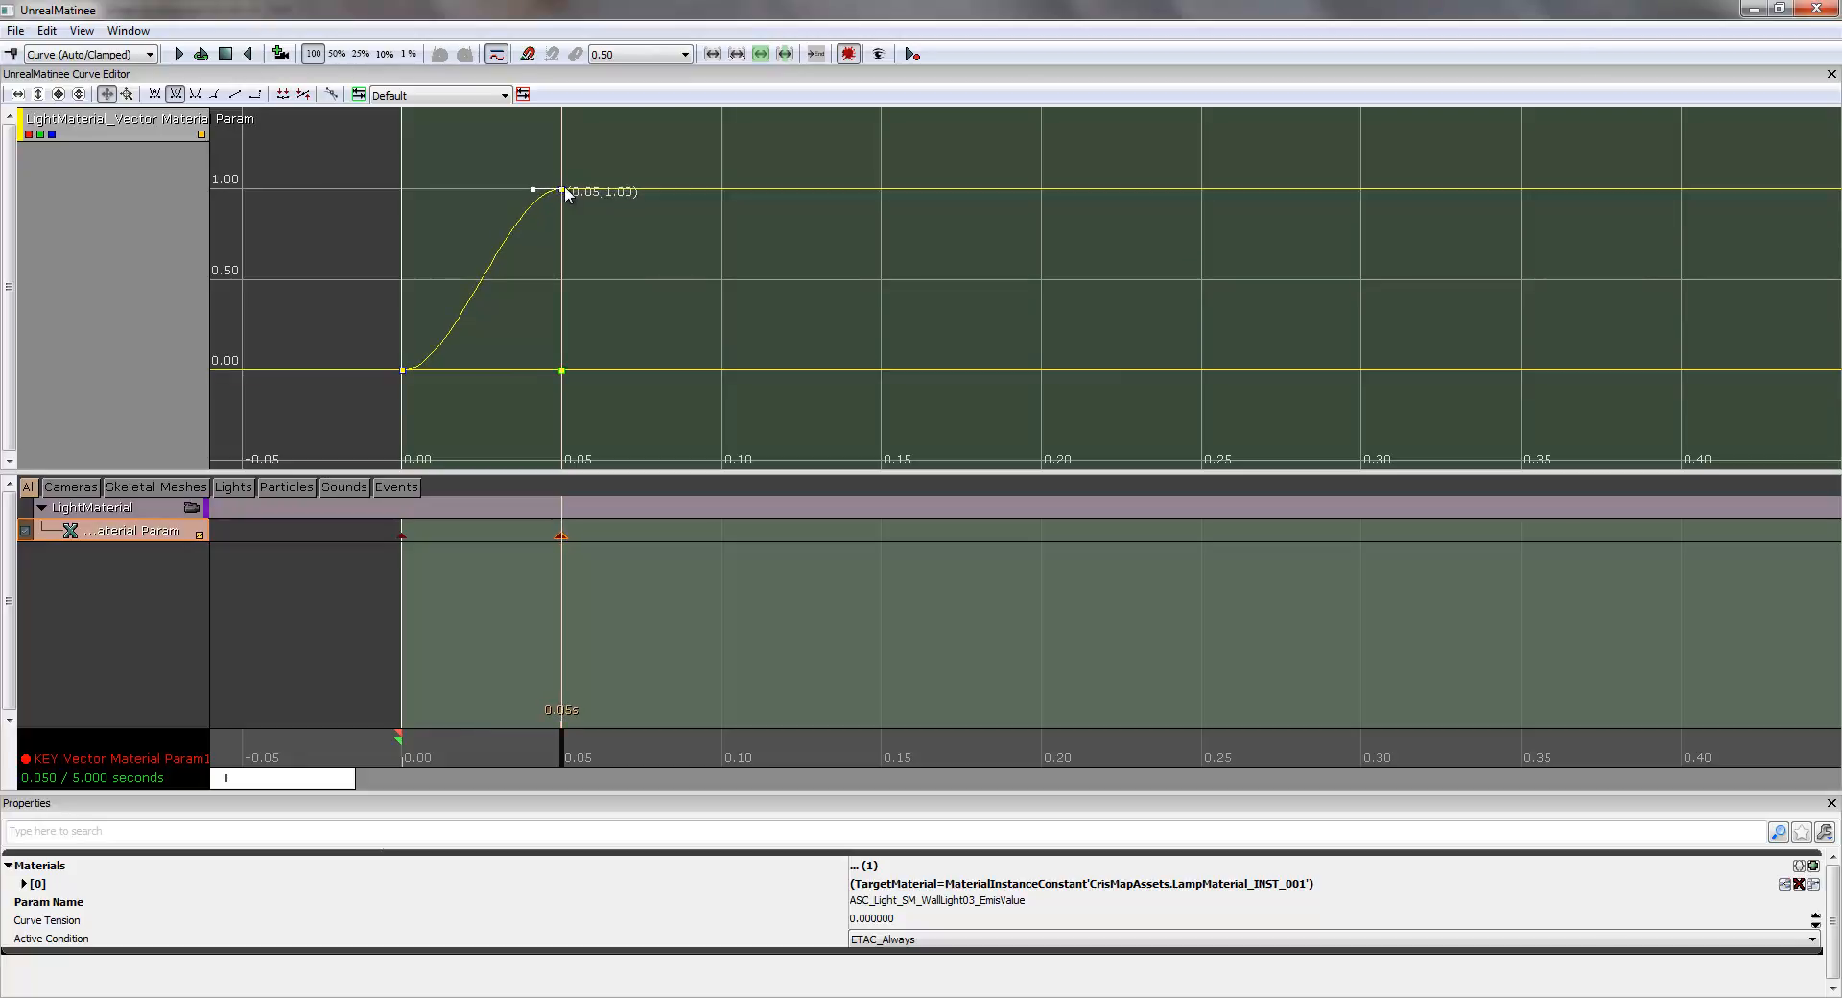
- Raise the remaining colour channels' keys at 0.05 seconds to a value of 1.00 and close the Matinee editor
mouse_move(563, 375)
left_mouse_down()
mouse_move(563, 328)
mouse_move(561, 374)
left_mouse_up()
left_click_drag(565, 378, 562, 191)
left_click_drag(562, 377, 562, 187)
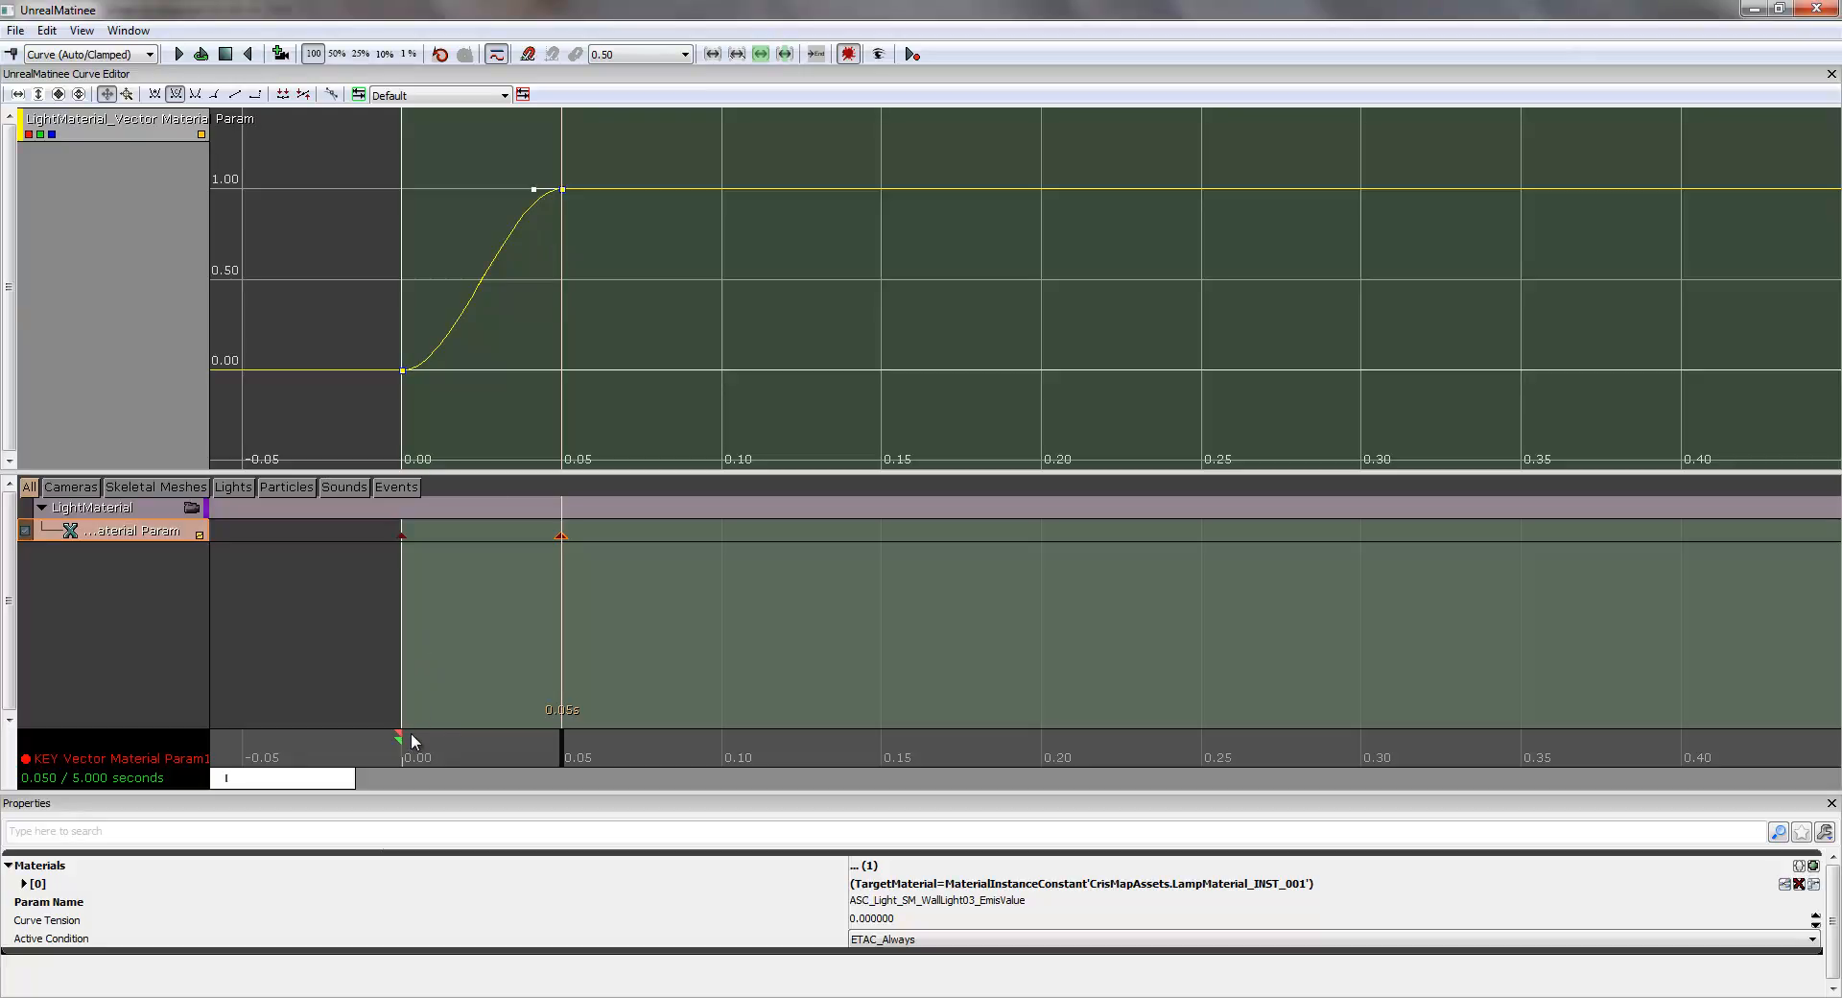
mouse_move(414, 386)
mouse_move(563, 192)
left_click(1816, 8)
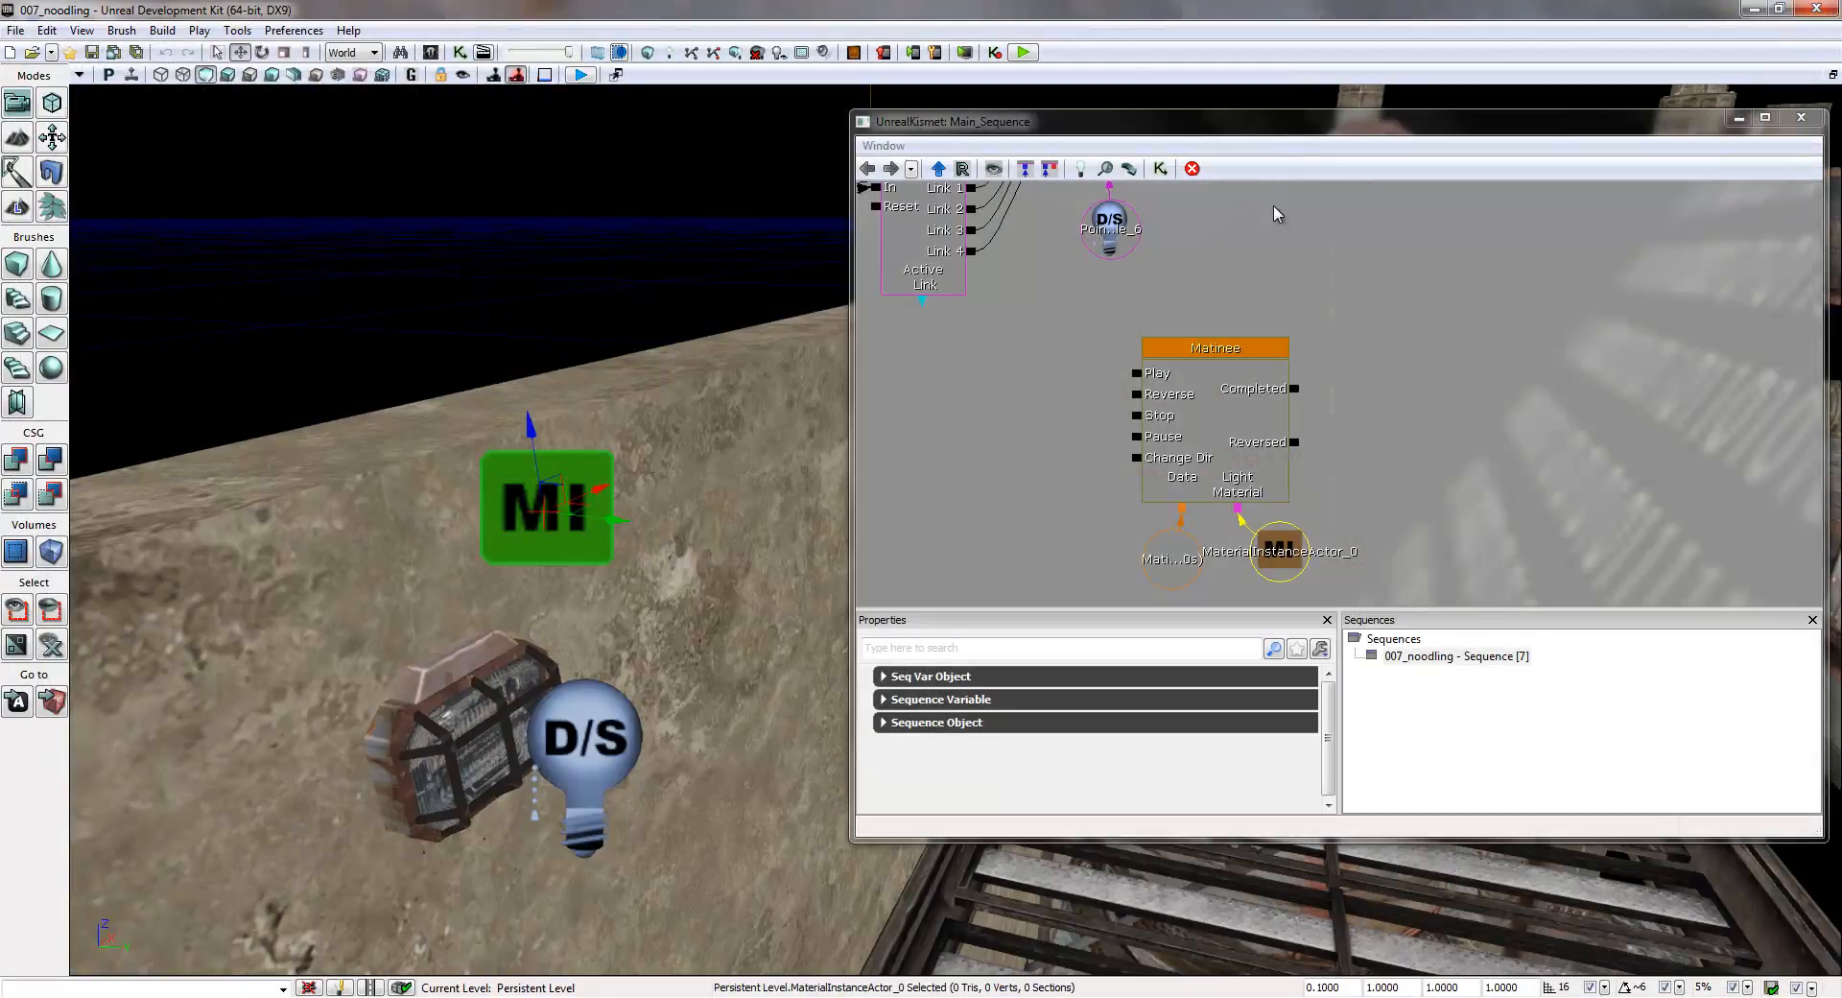
- Move the point light variable beside the Toggle node and place the Matinee with its linked variables directly beneath Toggle
left_click_drag(1299, 291, 1256, 443)
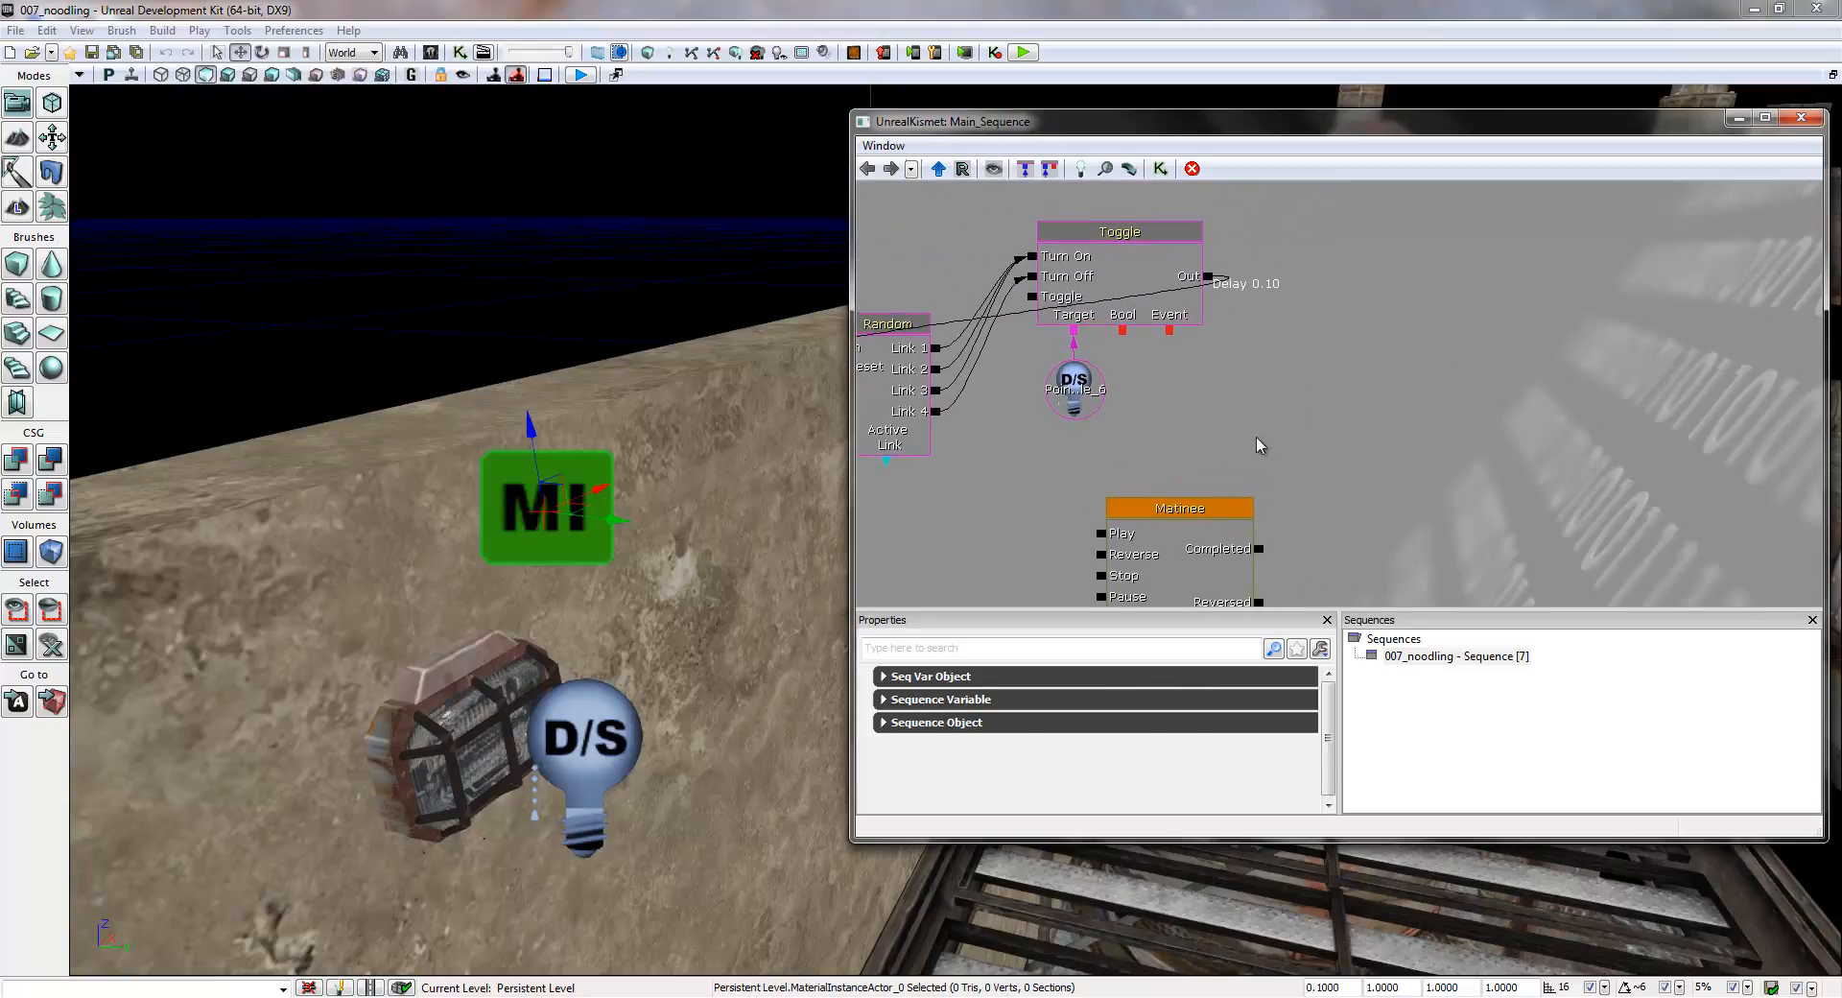
left_click_drag(1075, 394, 1242, 351)
left_click_drag(1333, 526, 1423, 378)
left_click(1211, 405)
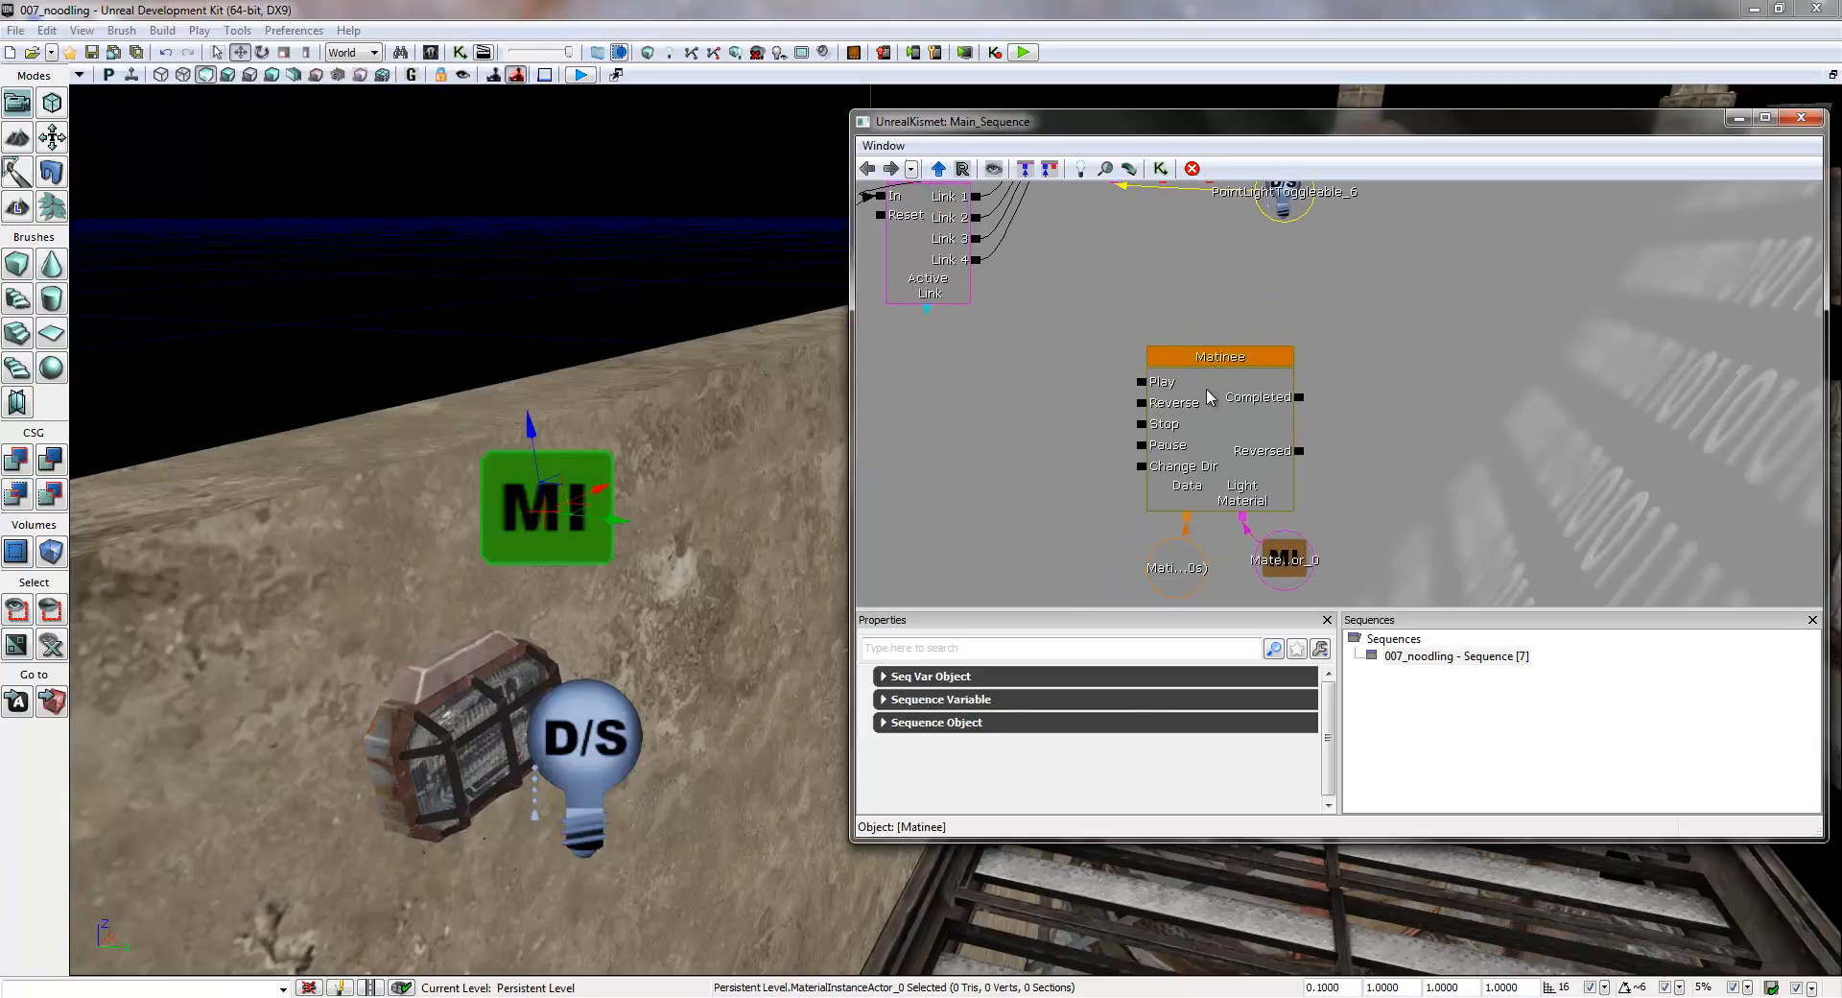
left_click(1061, 321)
left_click_drag(1084, 343, 1358, 523, "ctrl+alt")
left_click_drag(1342, 257, 1388, 458)
left_click_drag(1252, 500, 1182, 360, "ctrl")
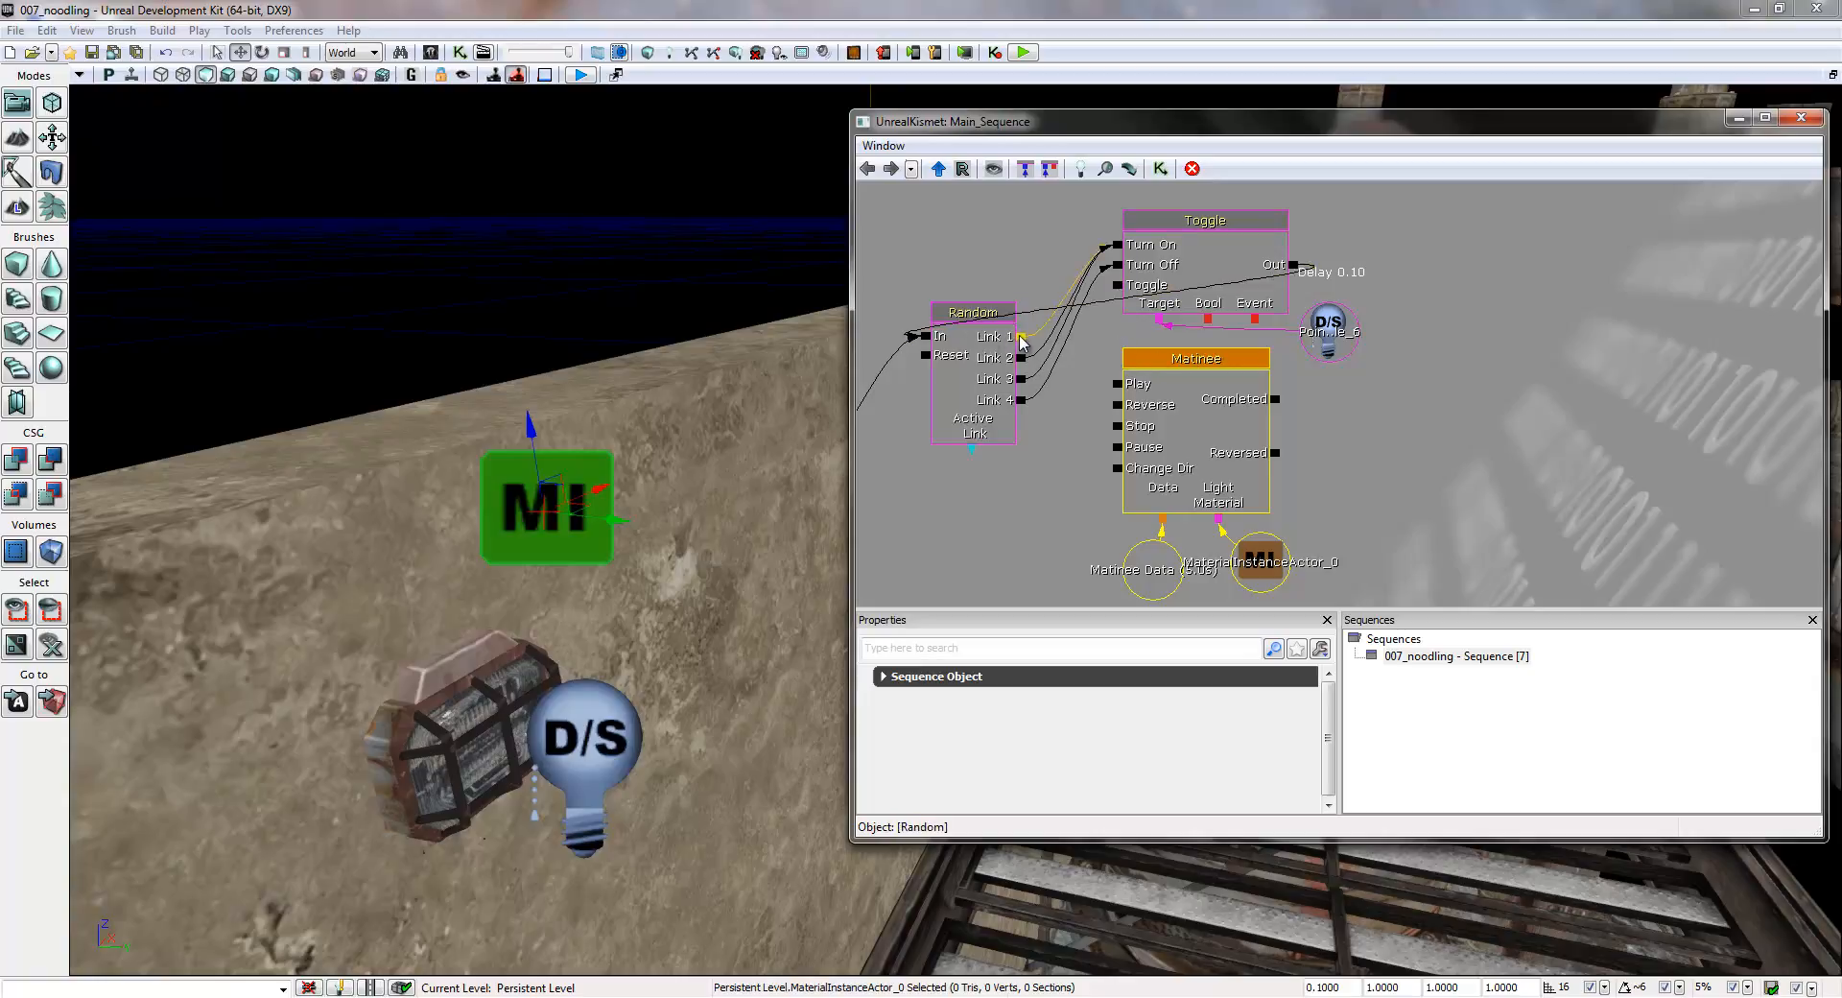
- Connect the Random node's Link 1, Link 2 and Link 3 outputs to the Matinee's Play input
left_click_drag(1023, 342, 1113, 387)
left_click(1021, 388)
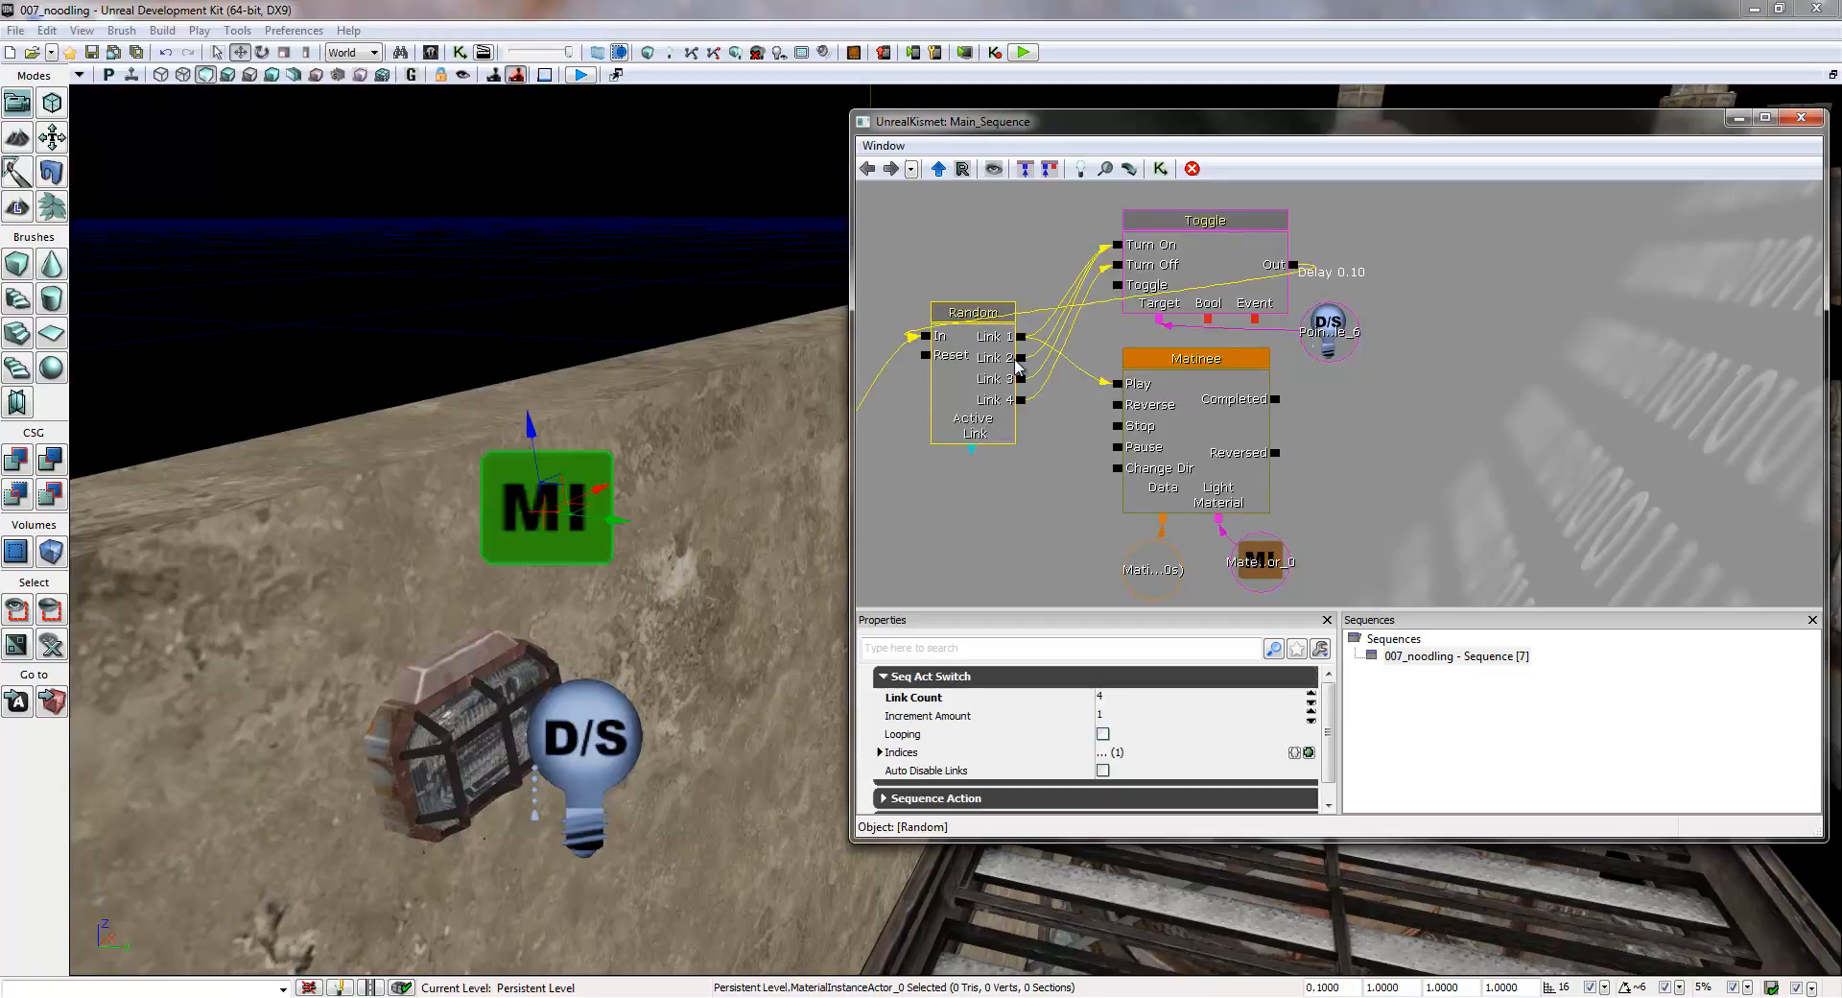
left_click_drag(1020, 358, 1110, 388)
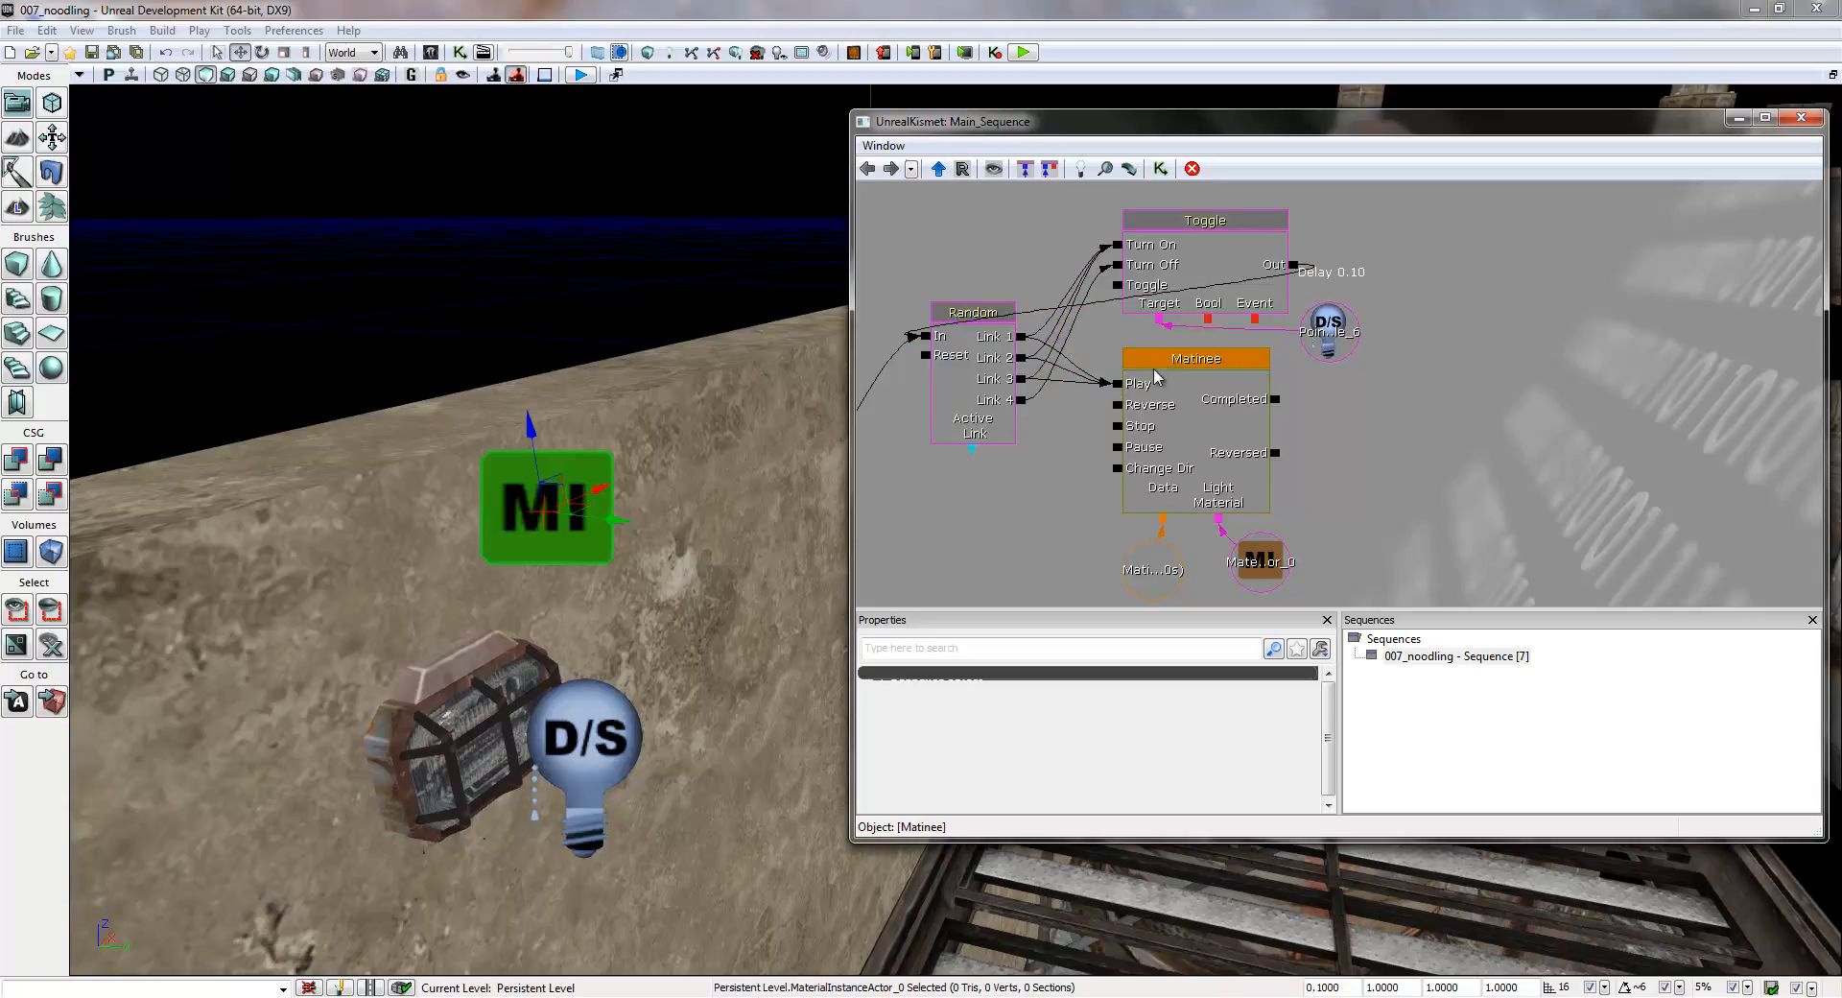
- Shorten the Matinee's loop section and overall sequence length to about 0.05 seconds, just at the second keyframe, and close the Matinee editor
double_click(1195, 401)
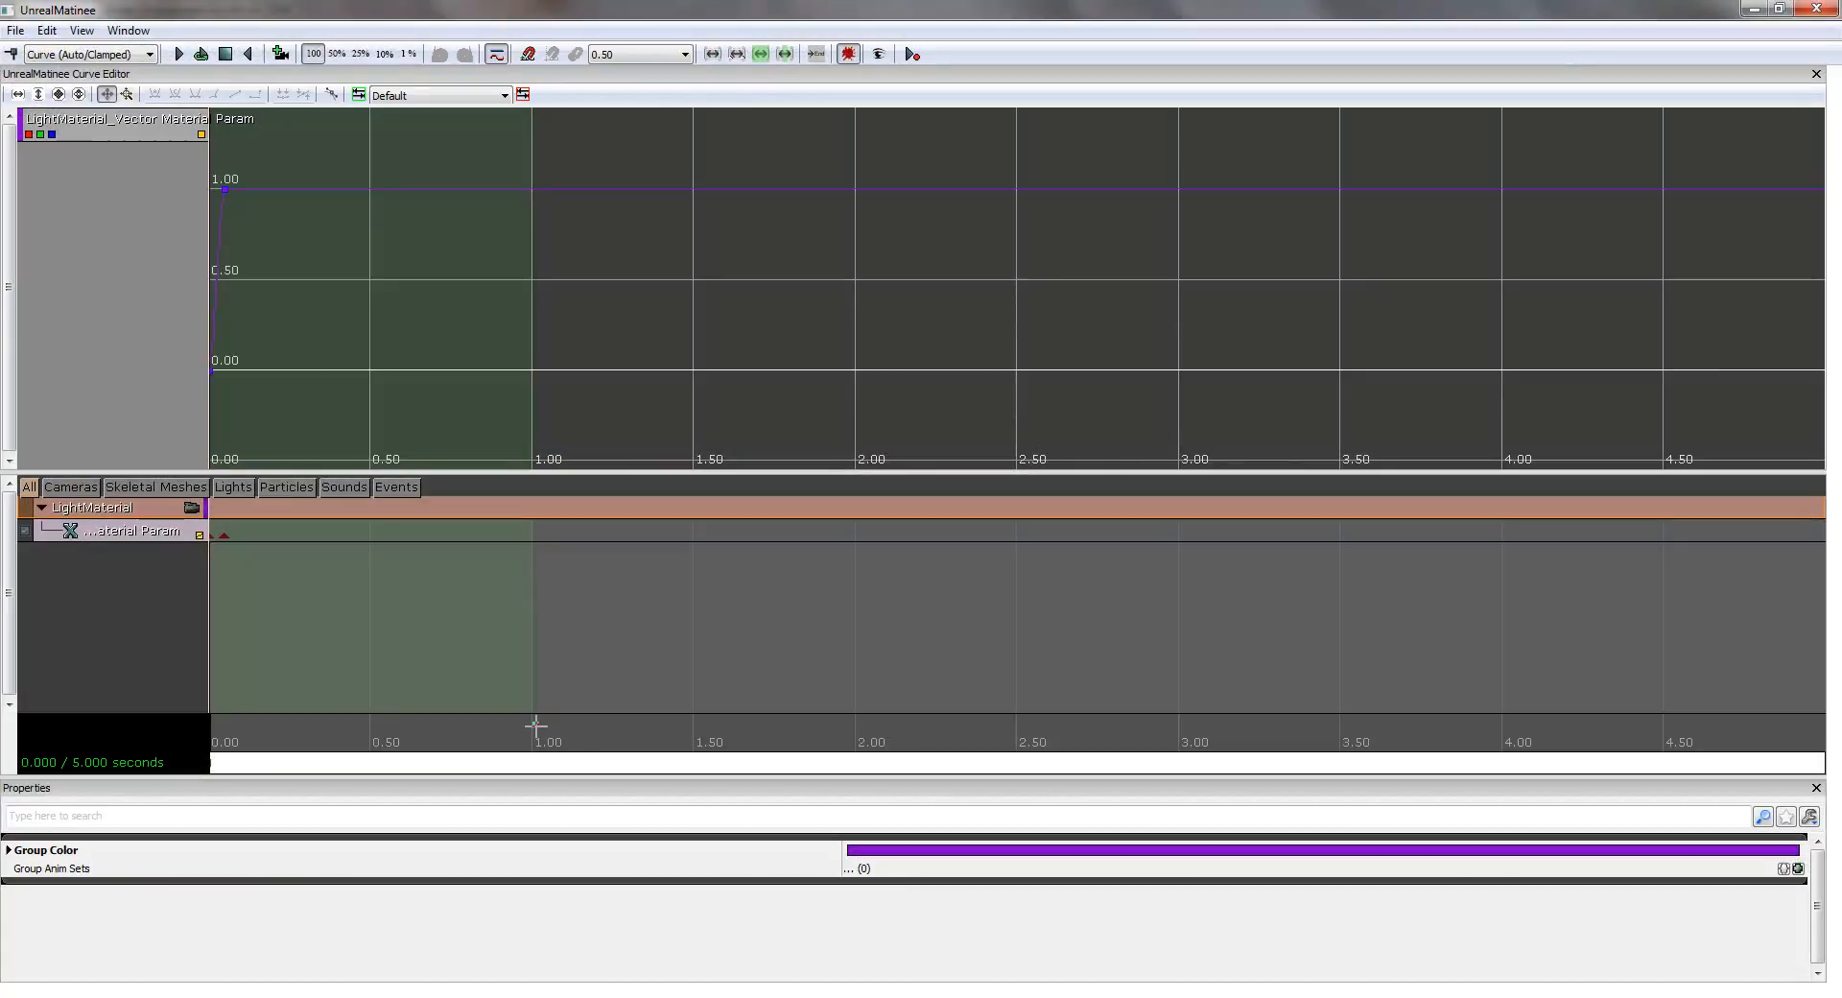
left_click_drag(532, 726, 378, 722)
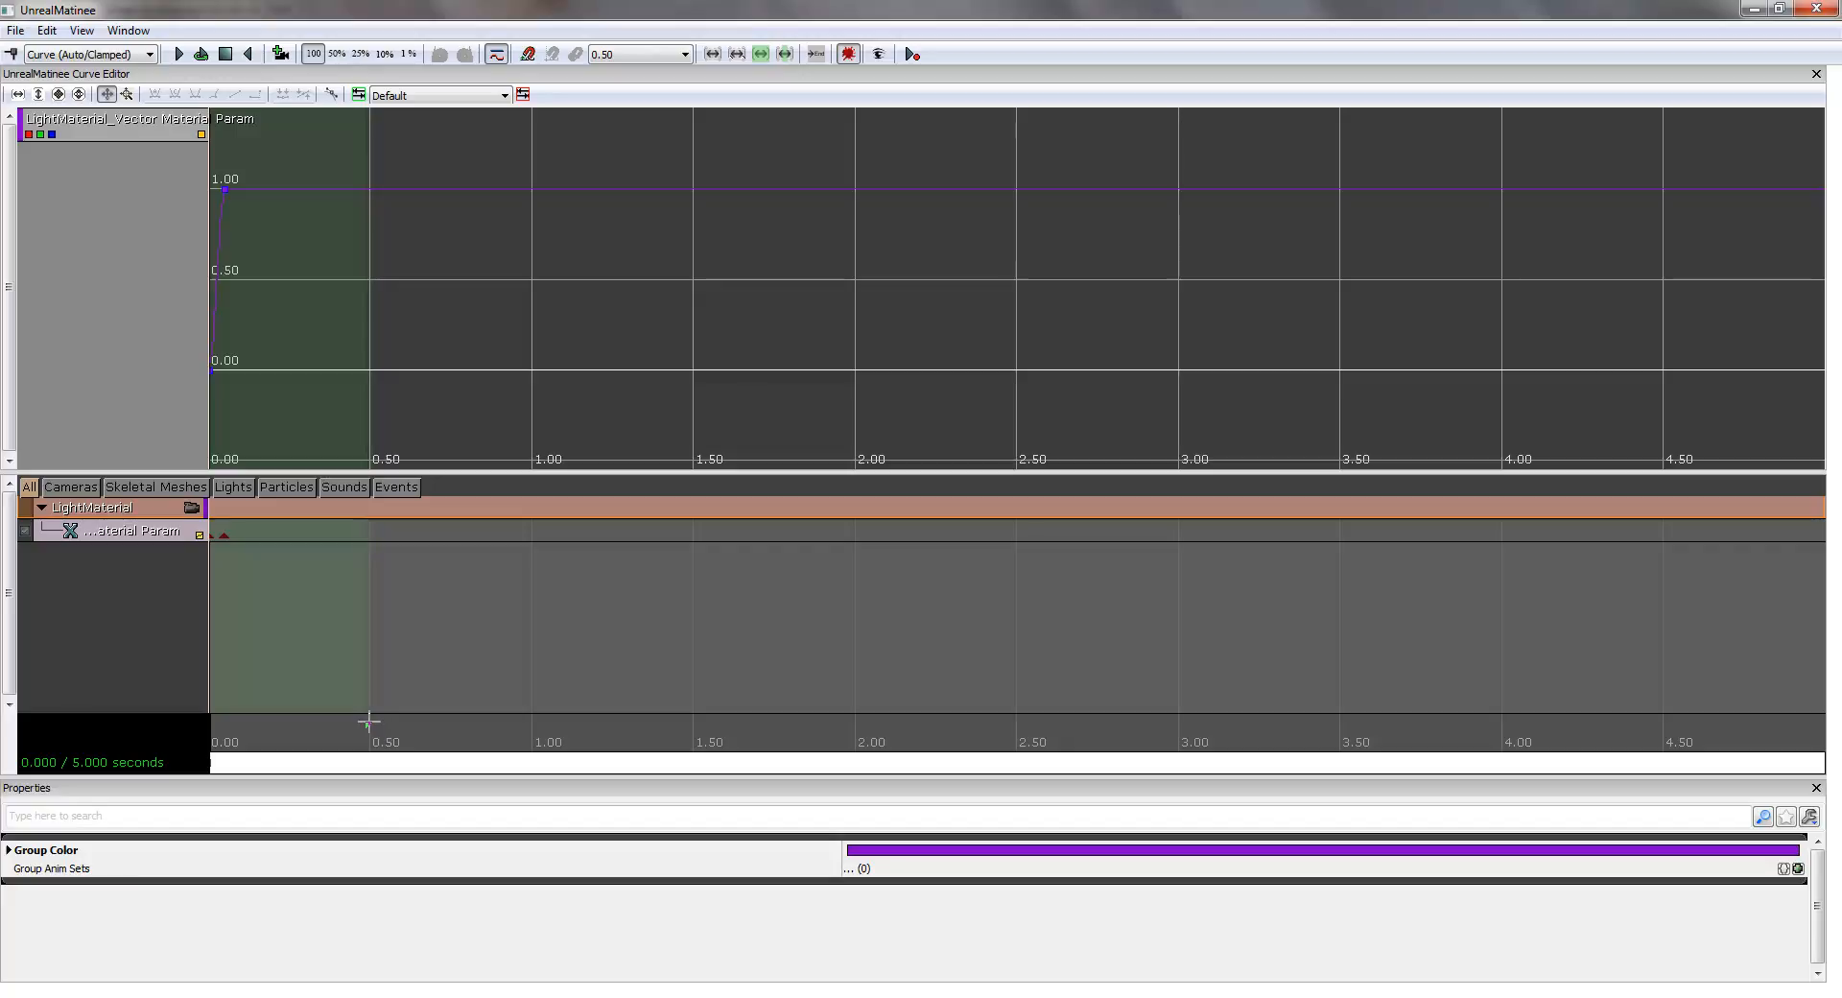
left_click_drag(377, 722, 377, 724)
scroll(1234, 606, "down", 3)
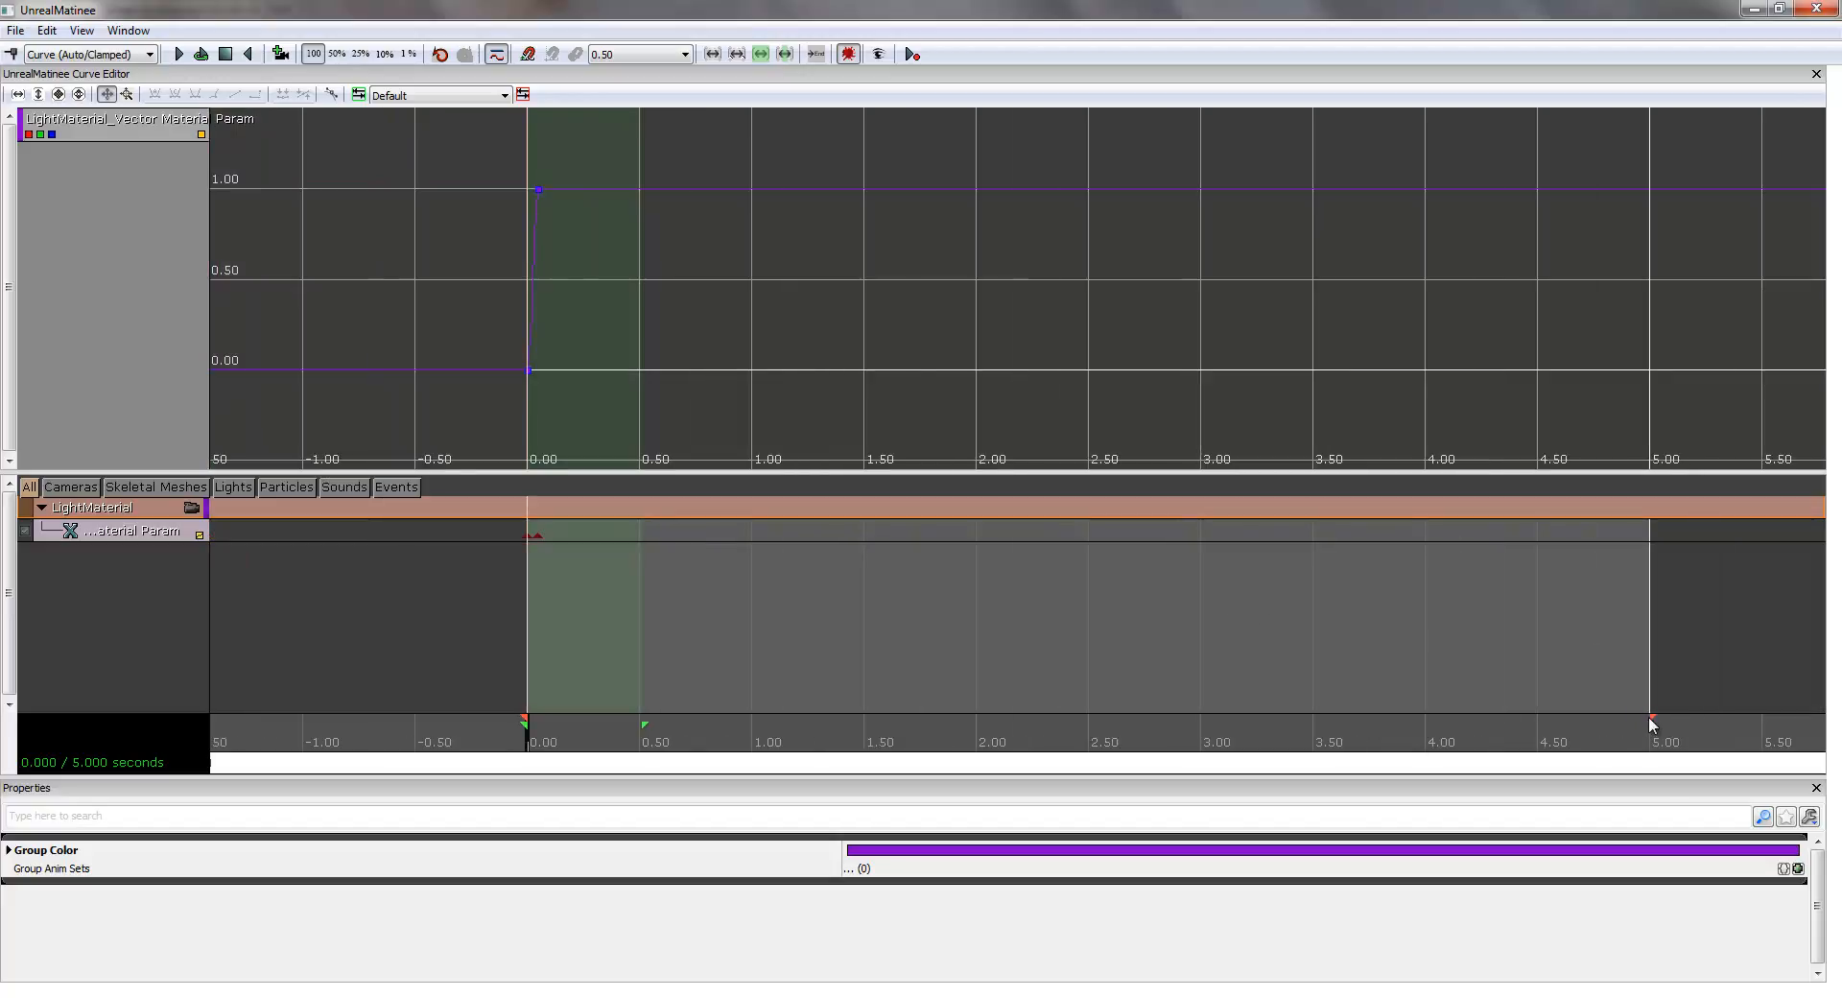
left_click_drag(1650, 718, 546, 726)
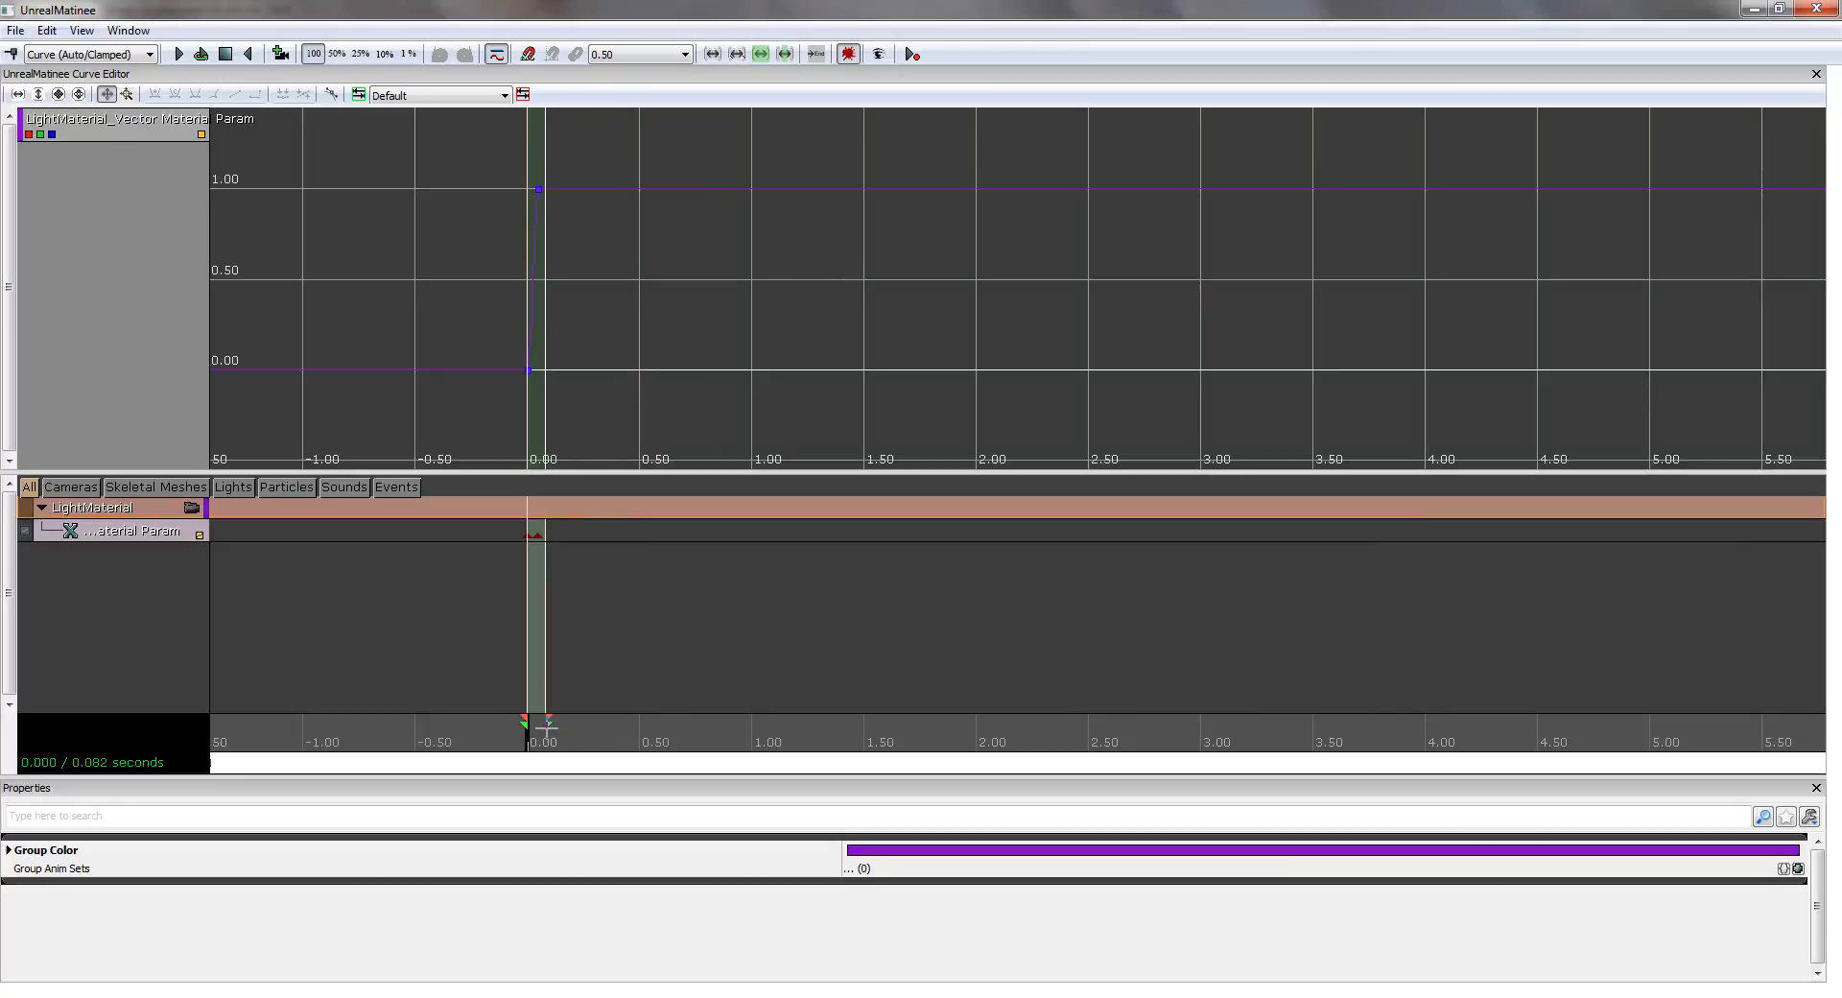
mouse_move(546, 726)
left_mouse_down()
mouse_move(648, 728)
mouse_move(549, 730)
left_mouse_up()
scroll(539, 687, "up", 10)
scroll(537, 685, "up", 5)
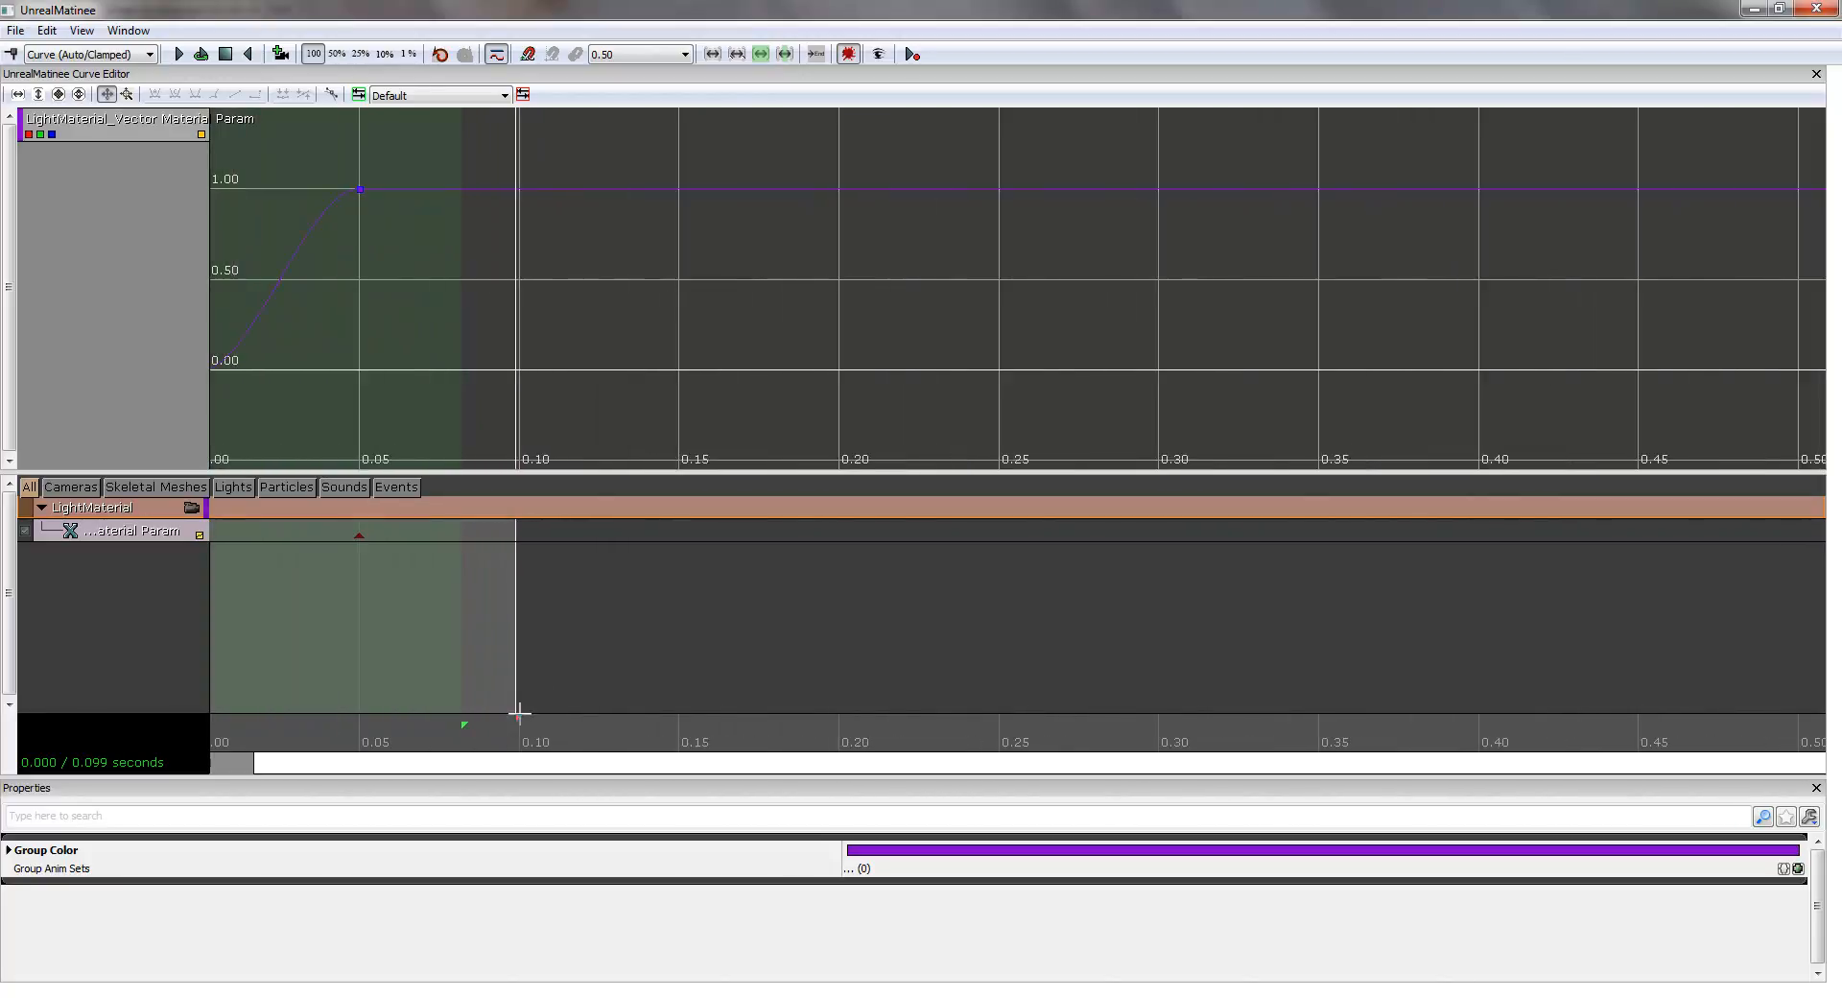
left_click_drag(516, 718, 362, 720)
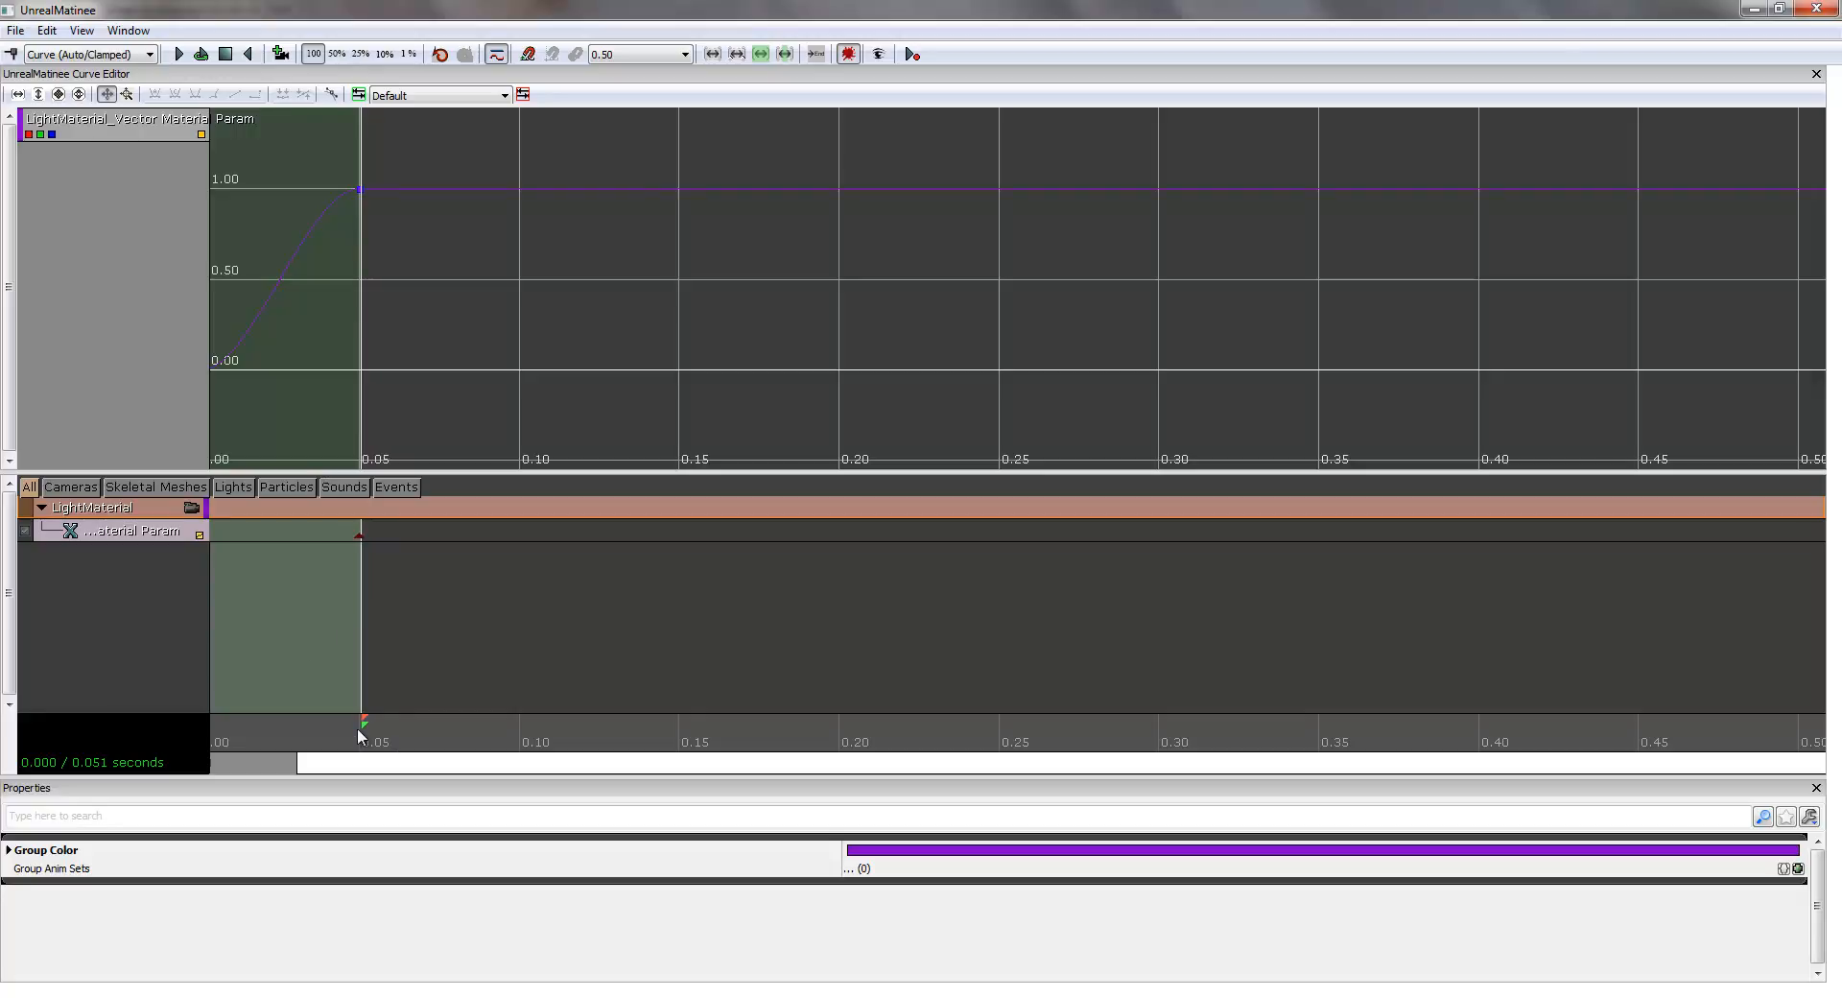
scroll(511, 632, "down", 3)
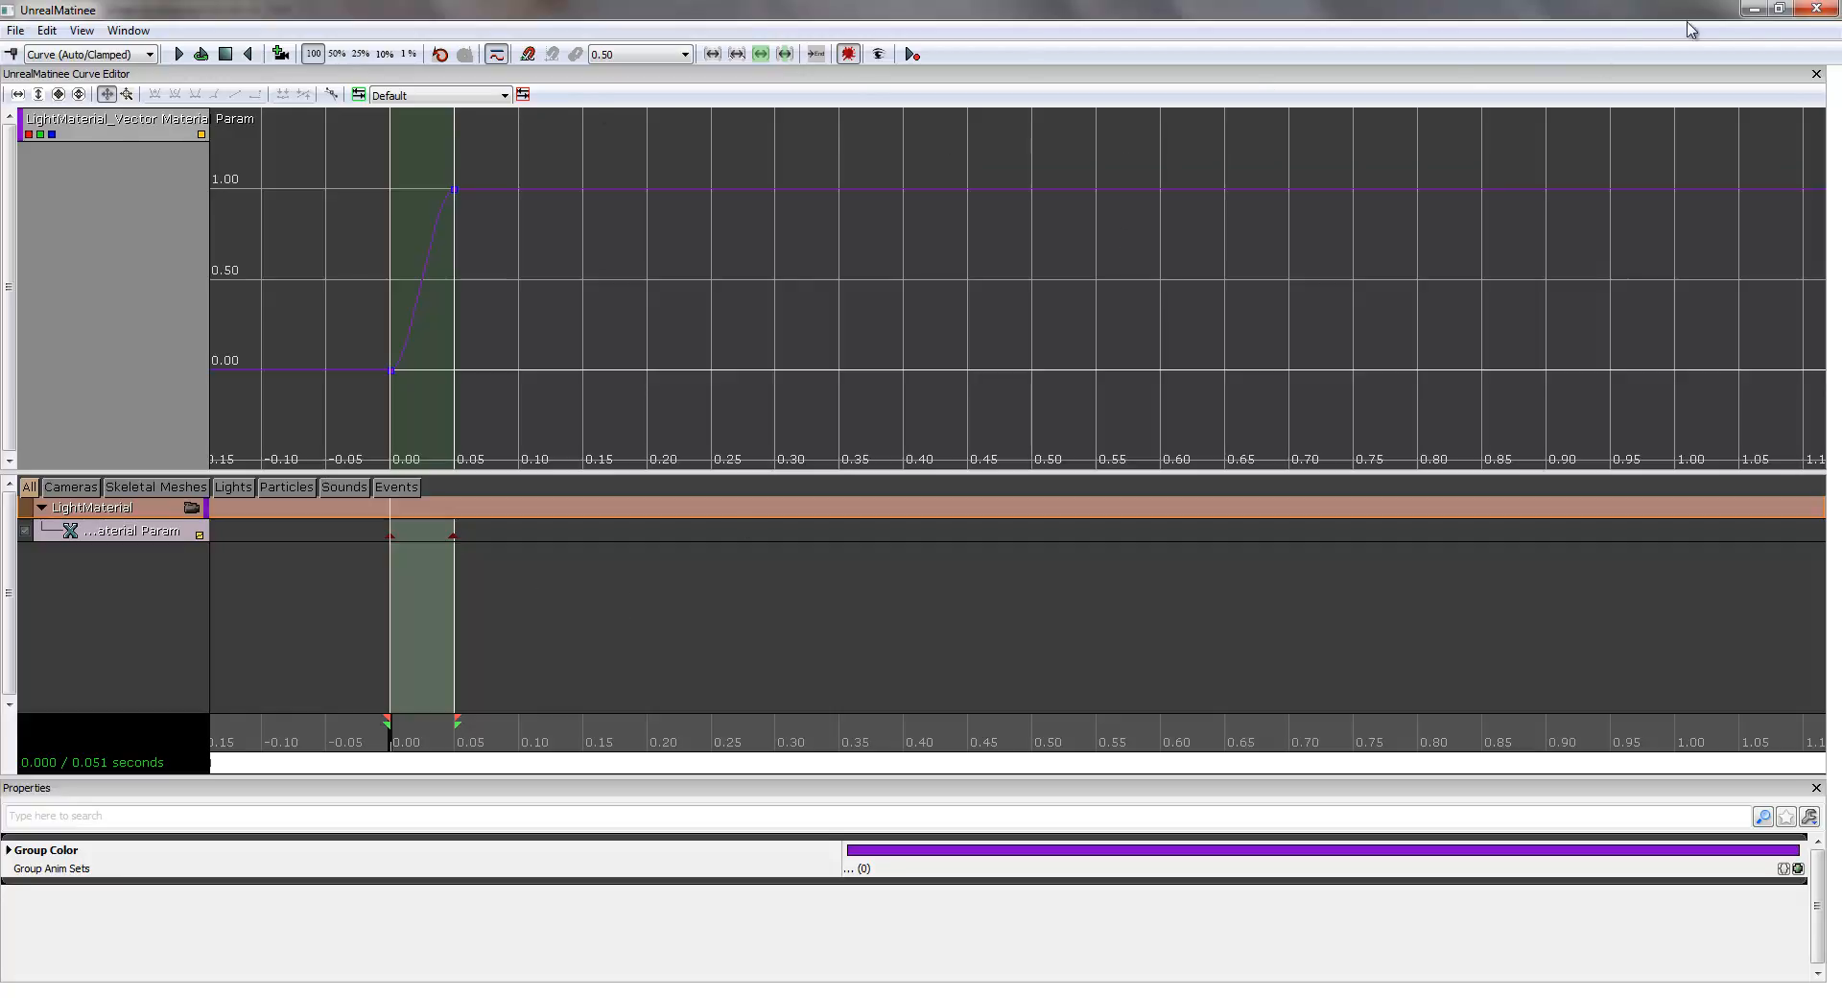
left_click(1818, 10)
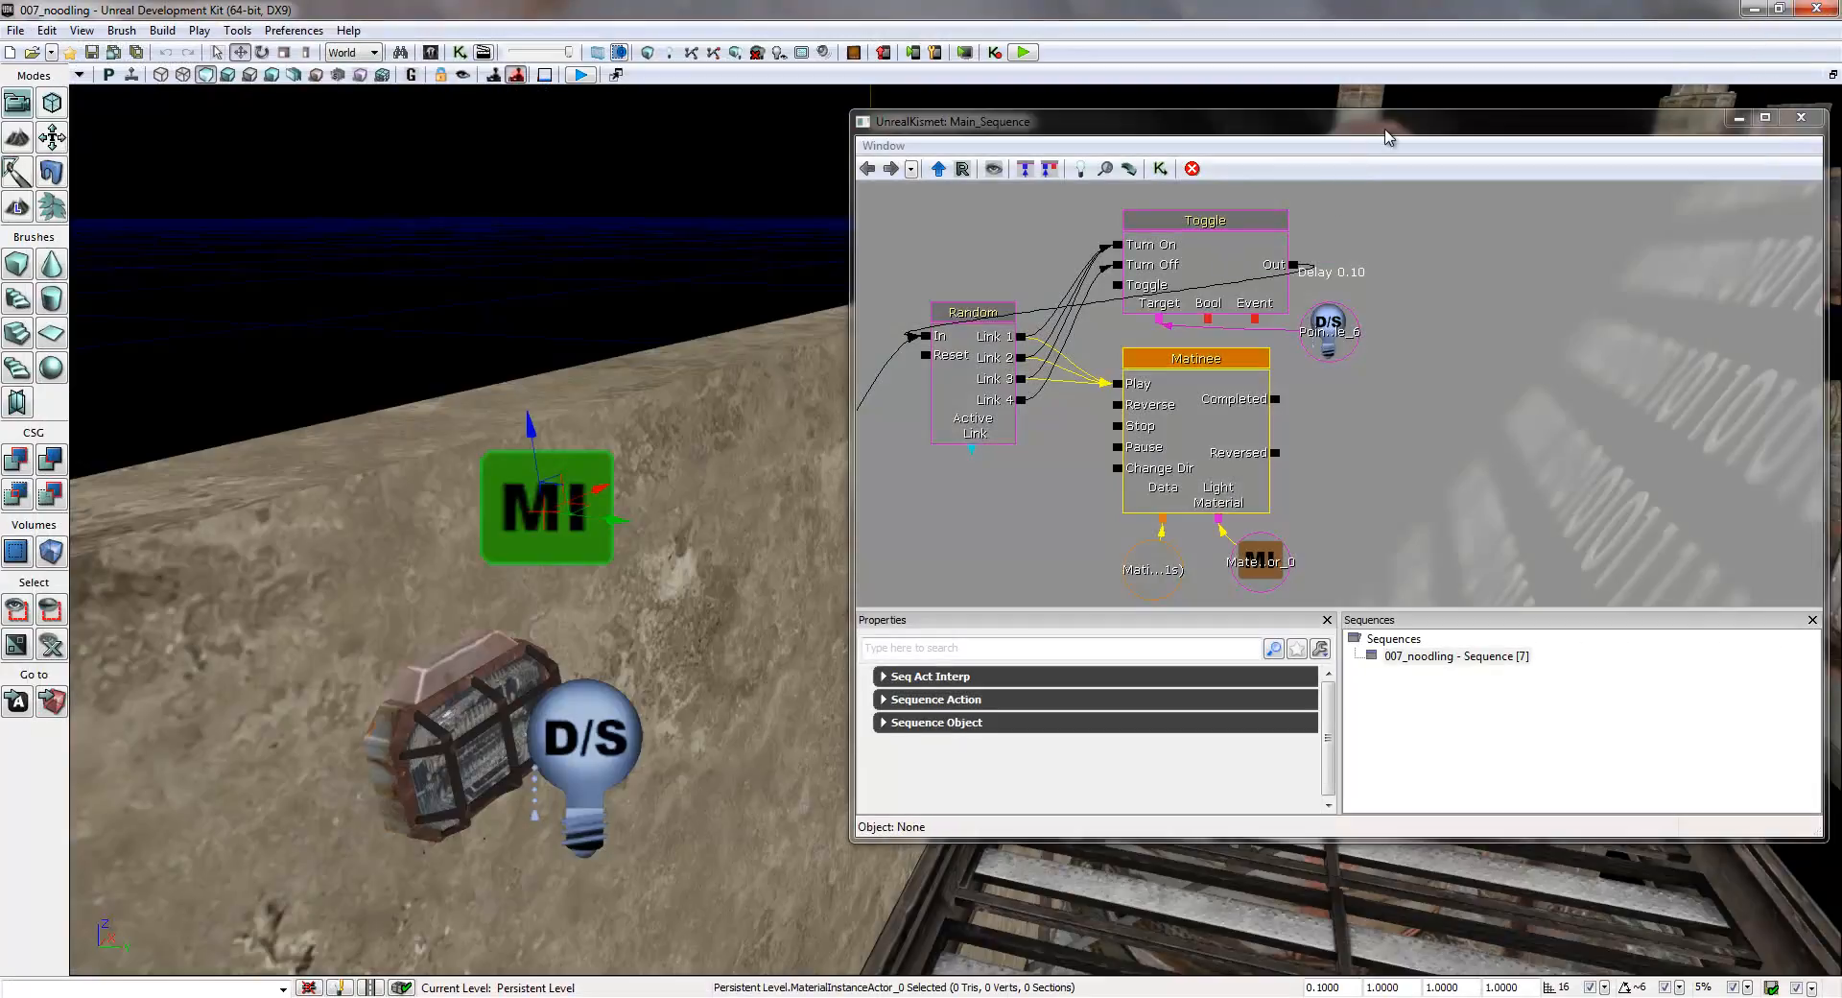
- Connect the Random node's Link 4 output to the Matinee's Reverse input
left_click_drag(1385, 134, 1198, 160)
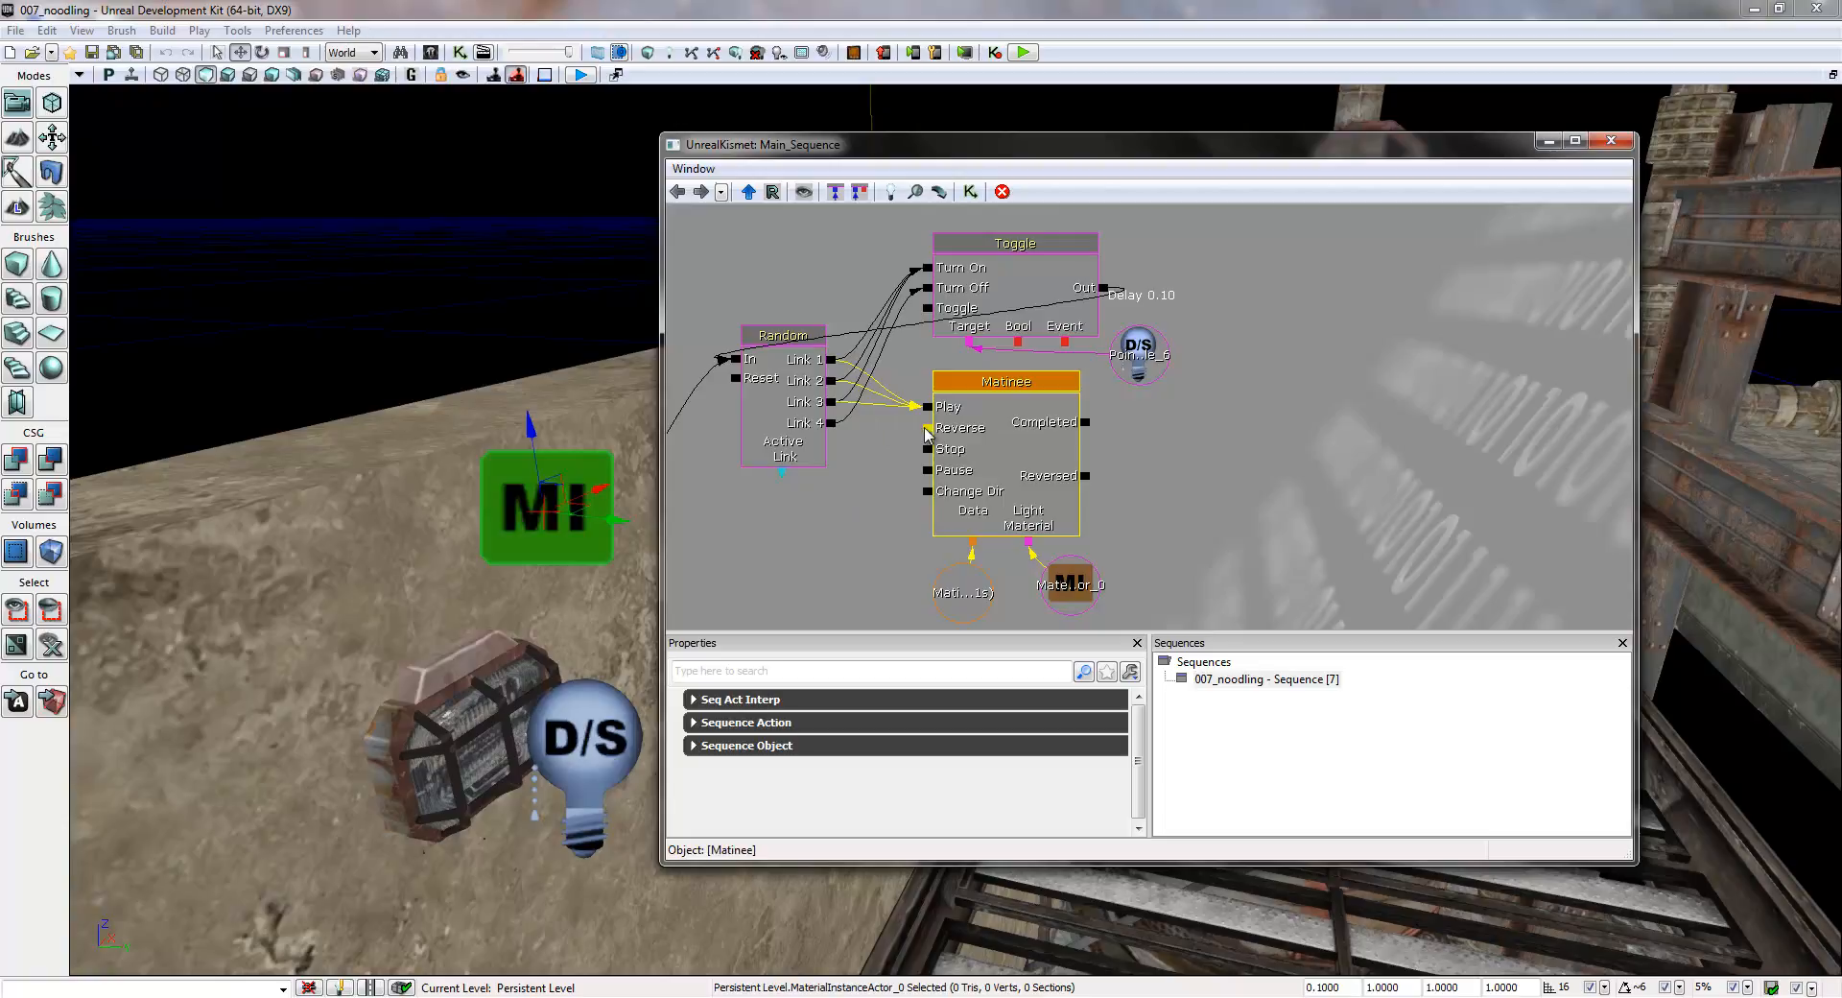
left_click_drag(832, 423, 935, 430)
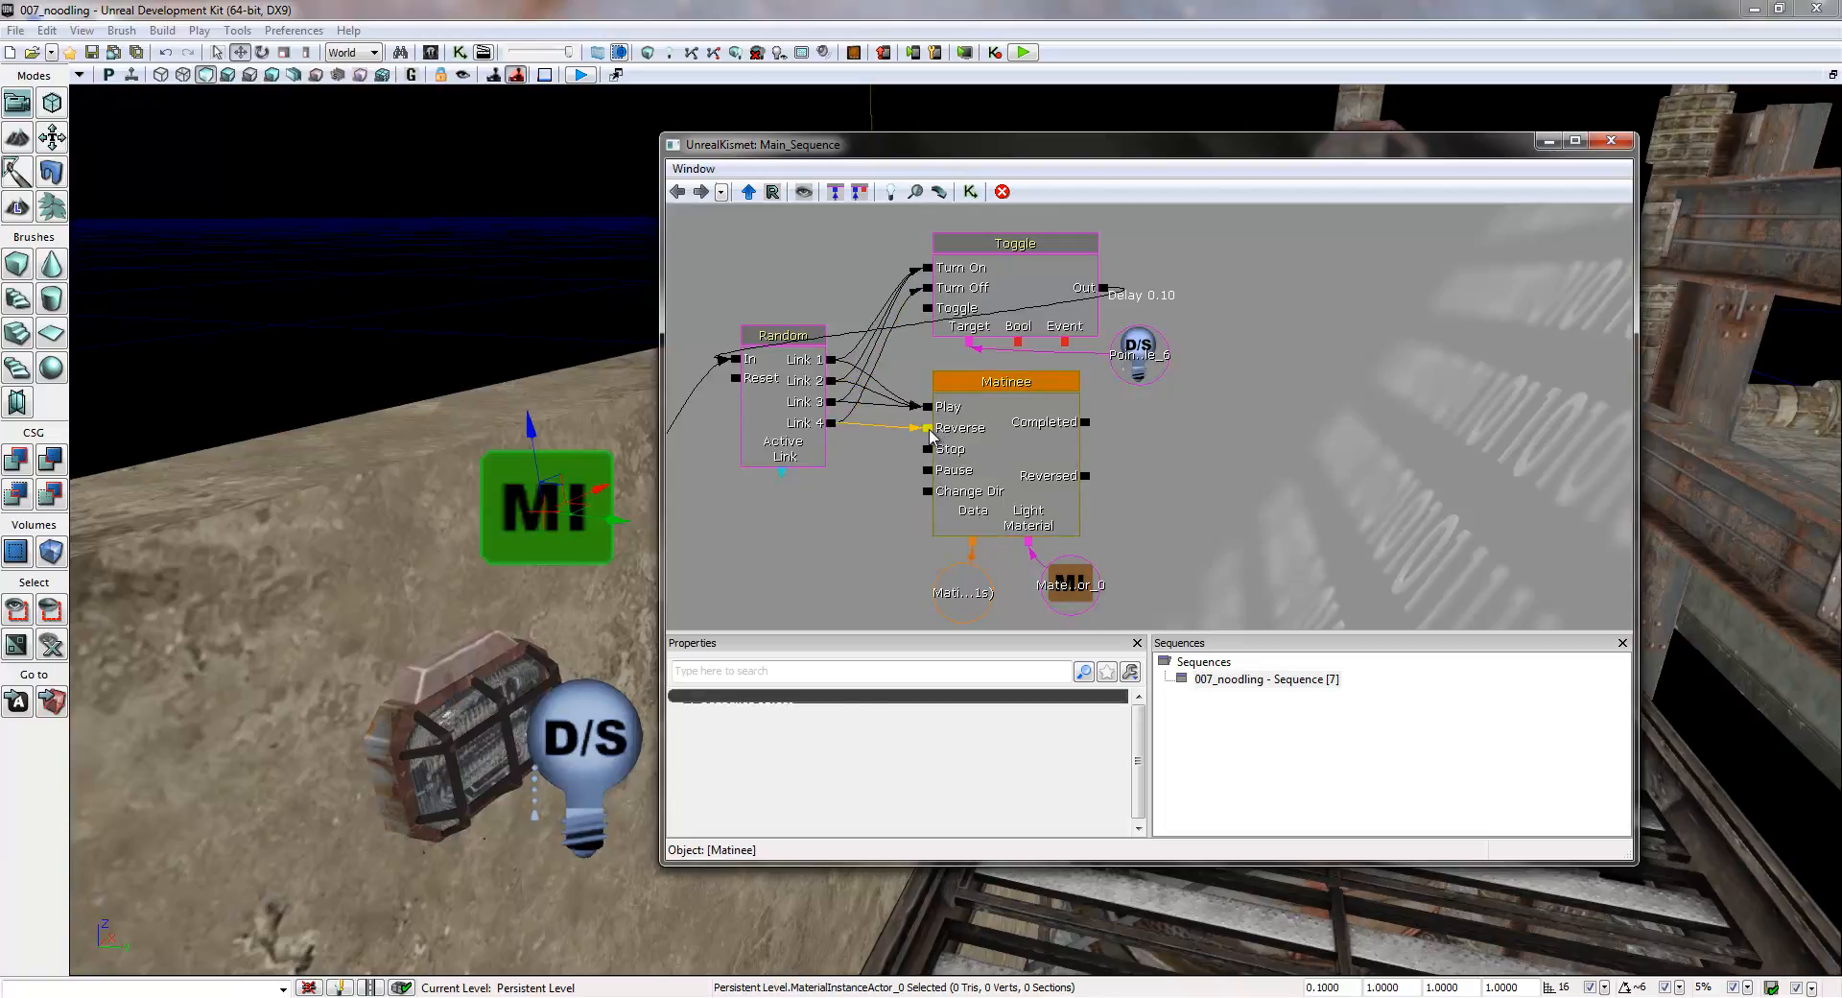
double_click(929, 438)
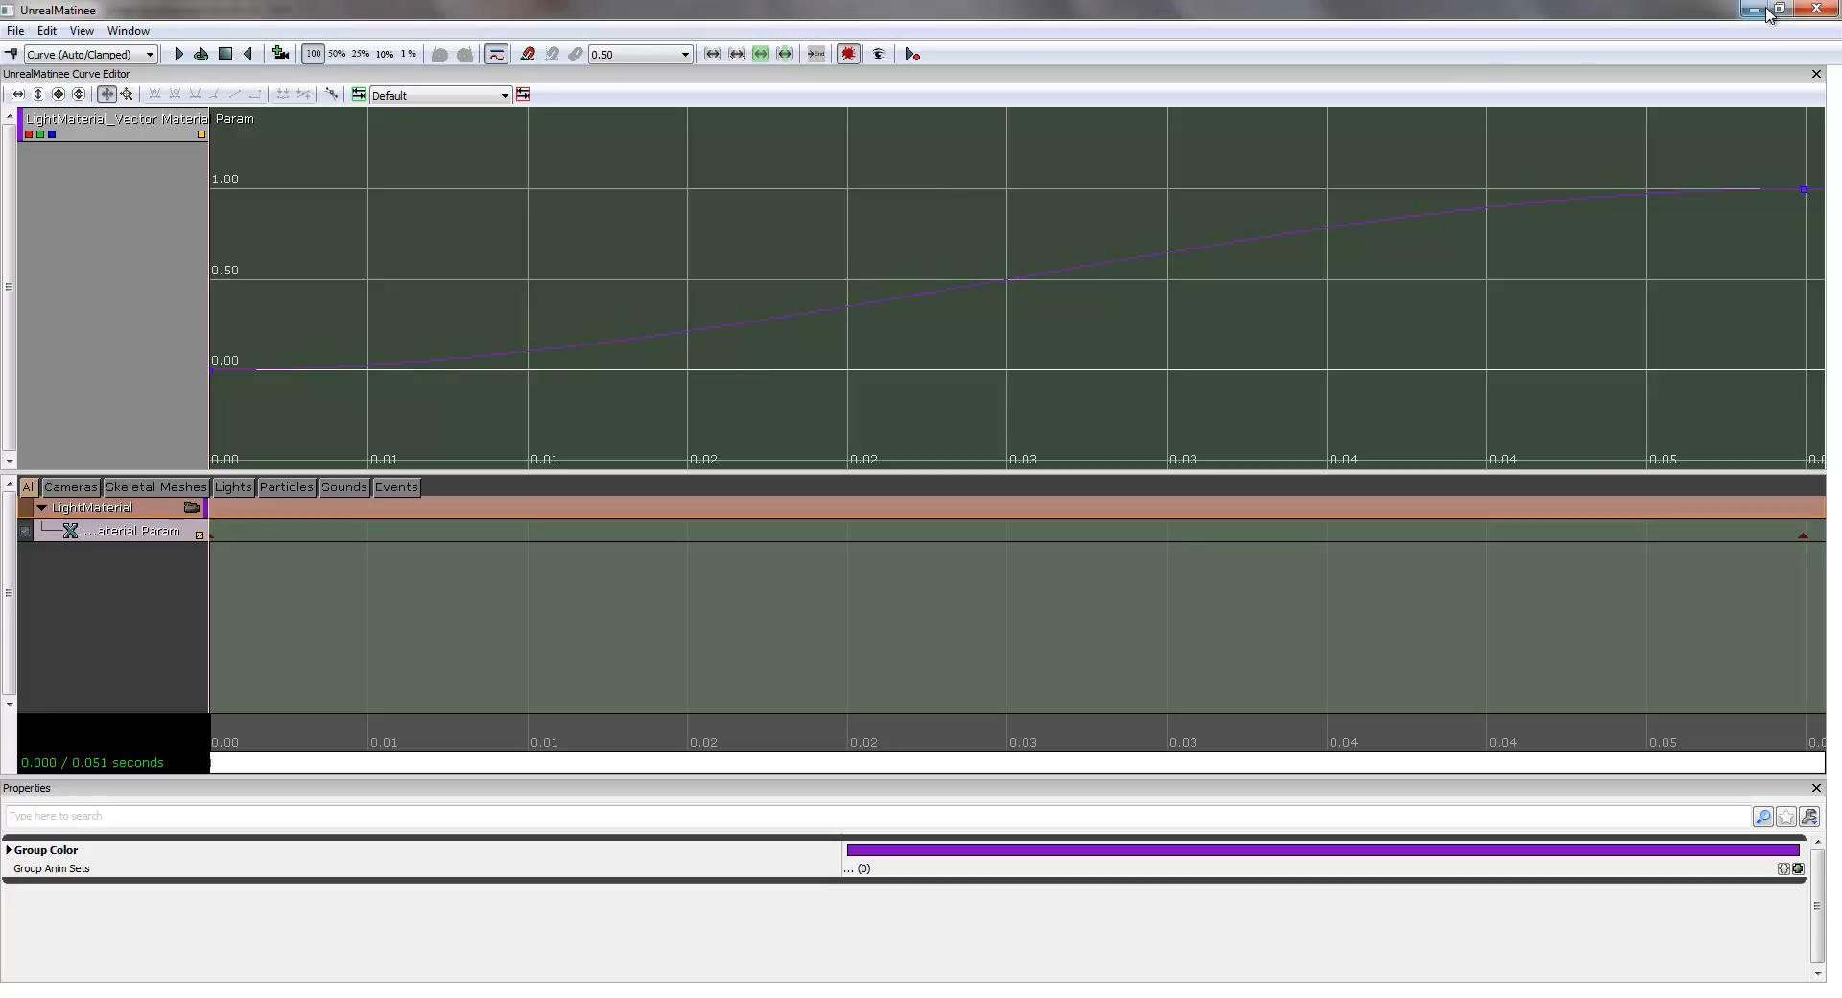
left_click(1816, 11)
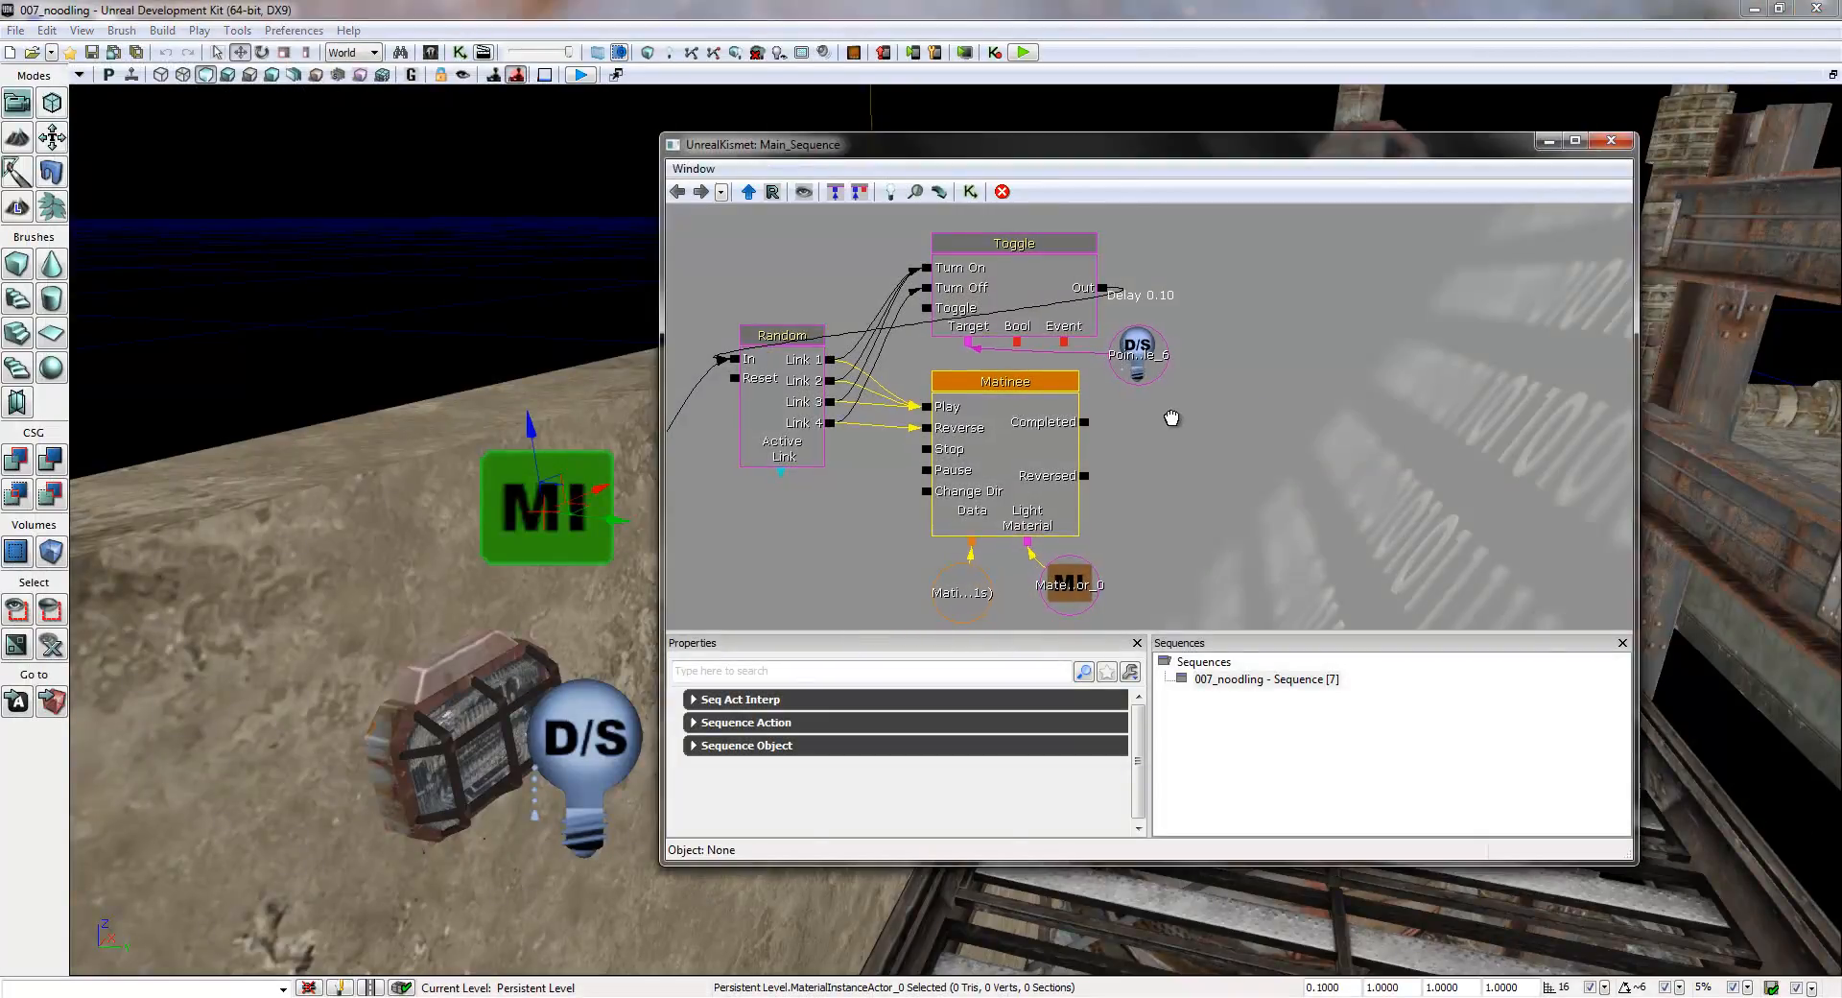
left_click_drag(1172, 418, 1273, 394)
scroll(1319, 383, "down", 2)
left_click_drag(1326, 397, 1330, 313)
right_click(1329, 313)
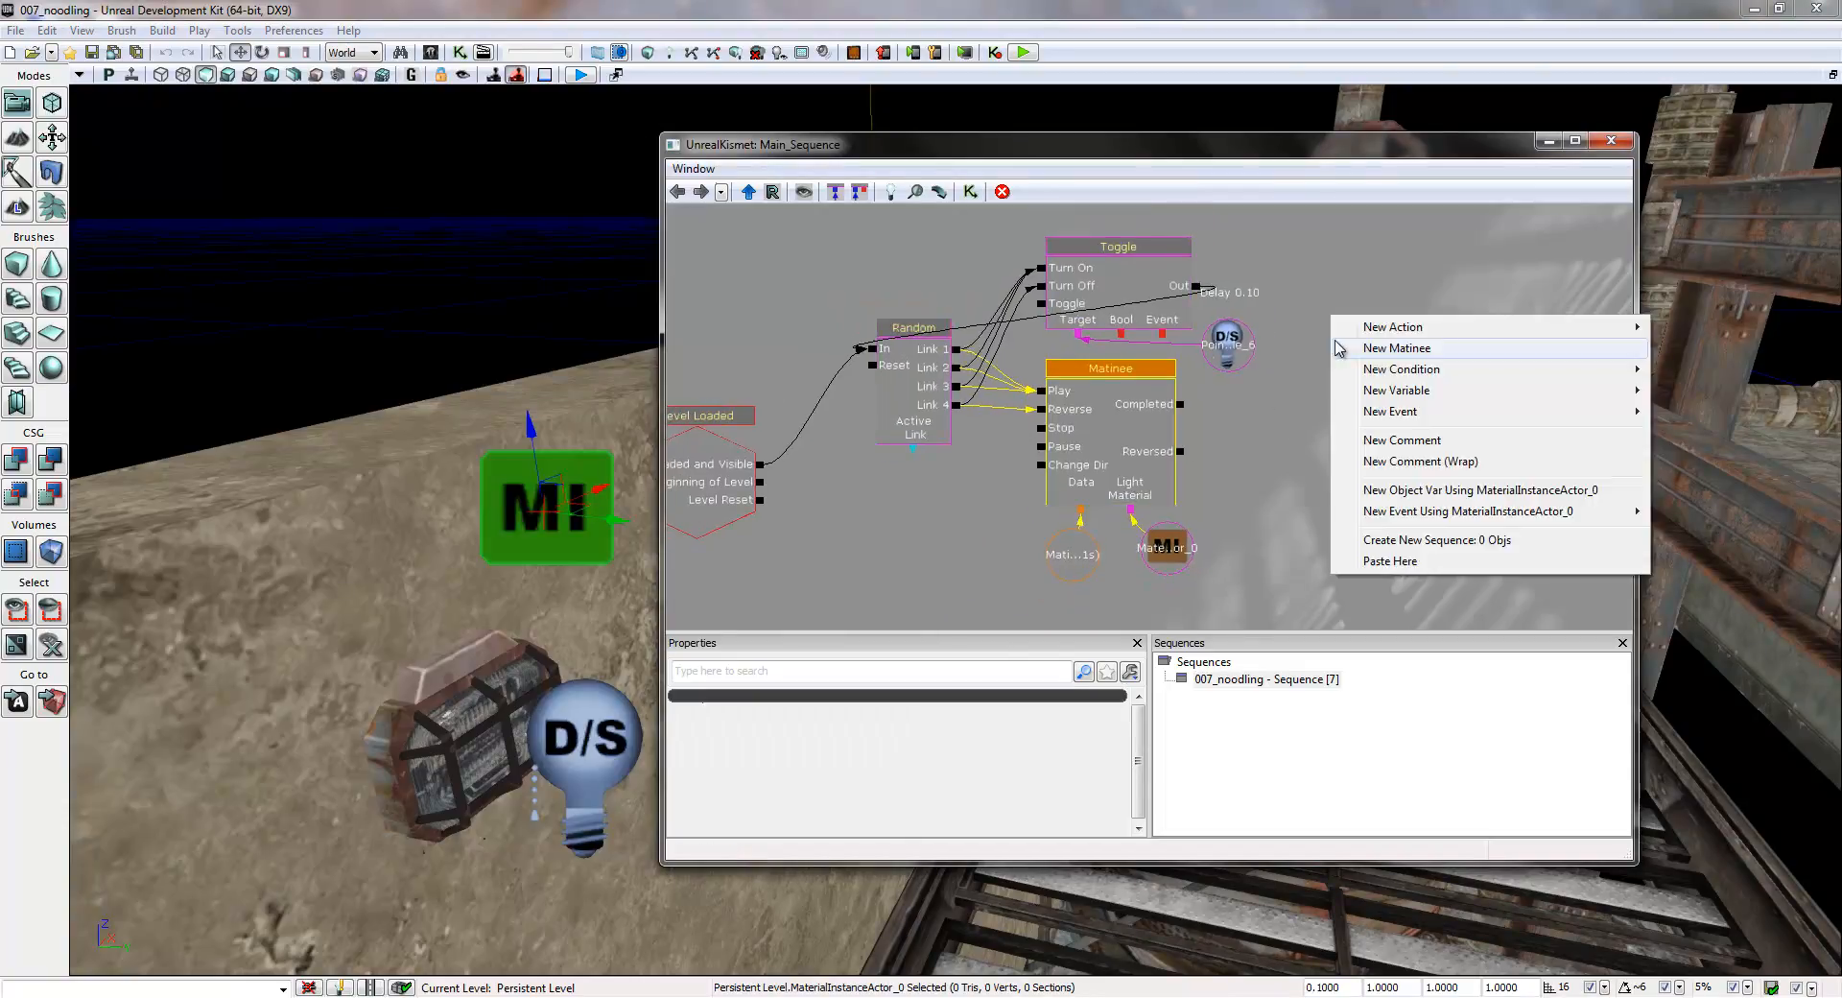
left_click(1257, 457)
left_click_drag(1264, 472, 1282, 508)
scroll(1286, 440, "down", 4)
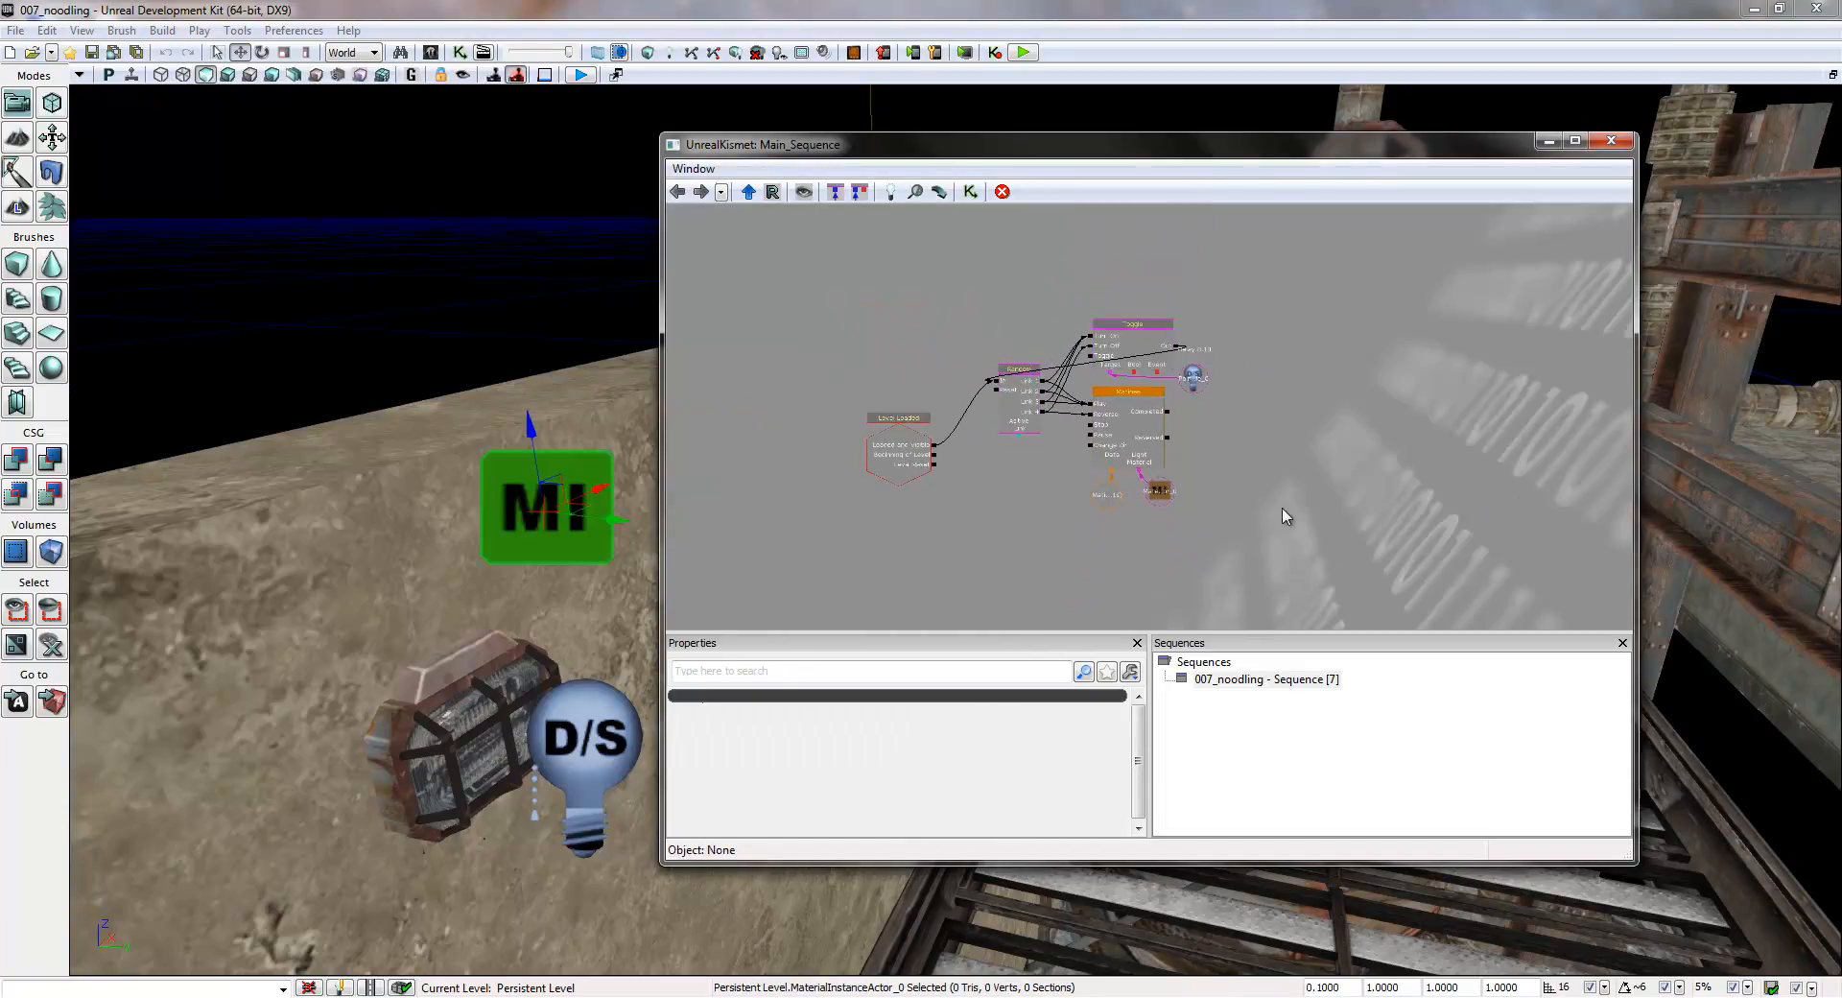
left_click_drag(1311, 423, 1209, 391)
left_click_drag(1179, 231, 871, 526, "ctrl+alt")
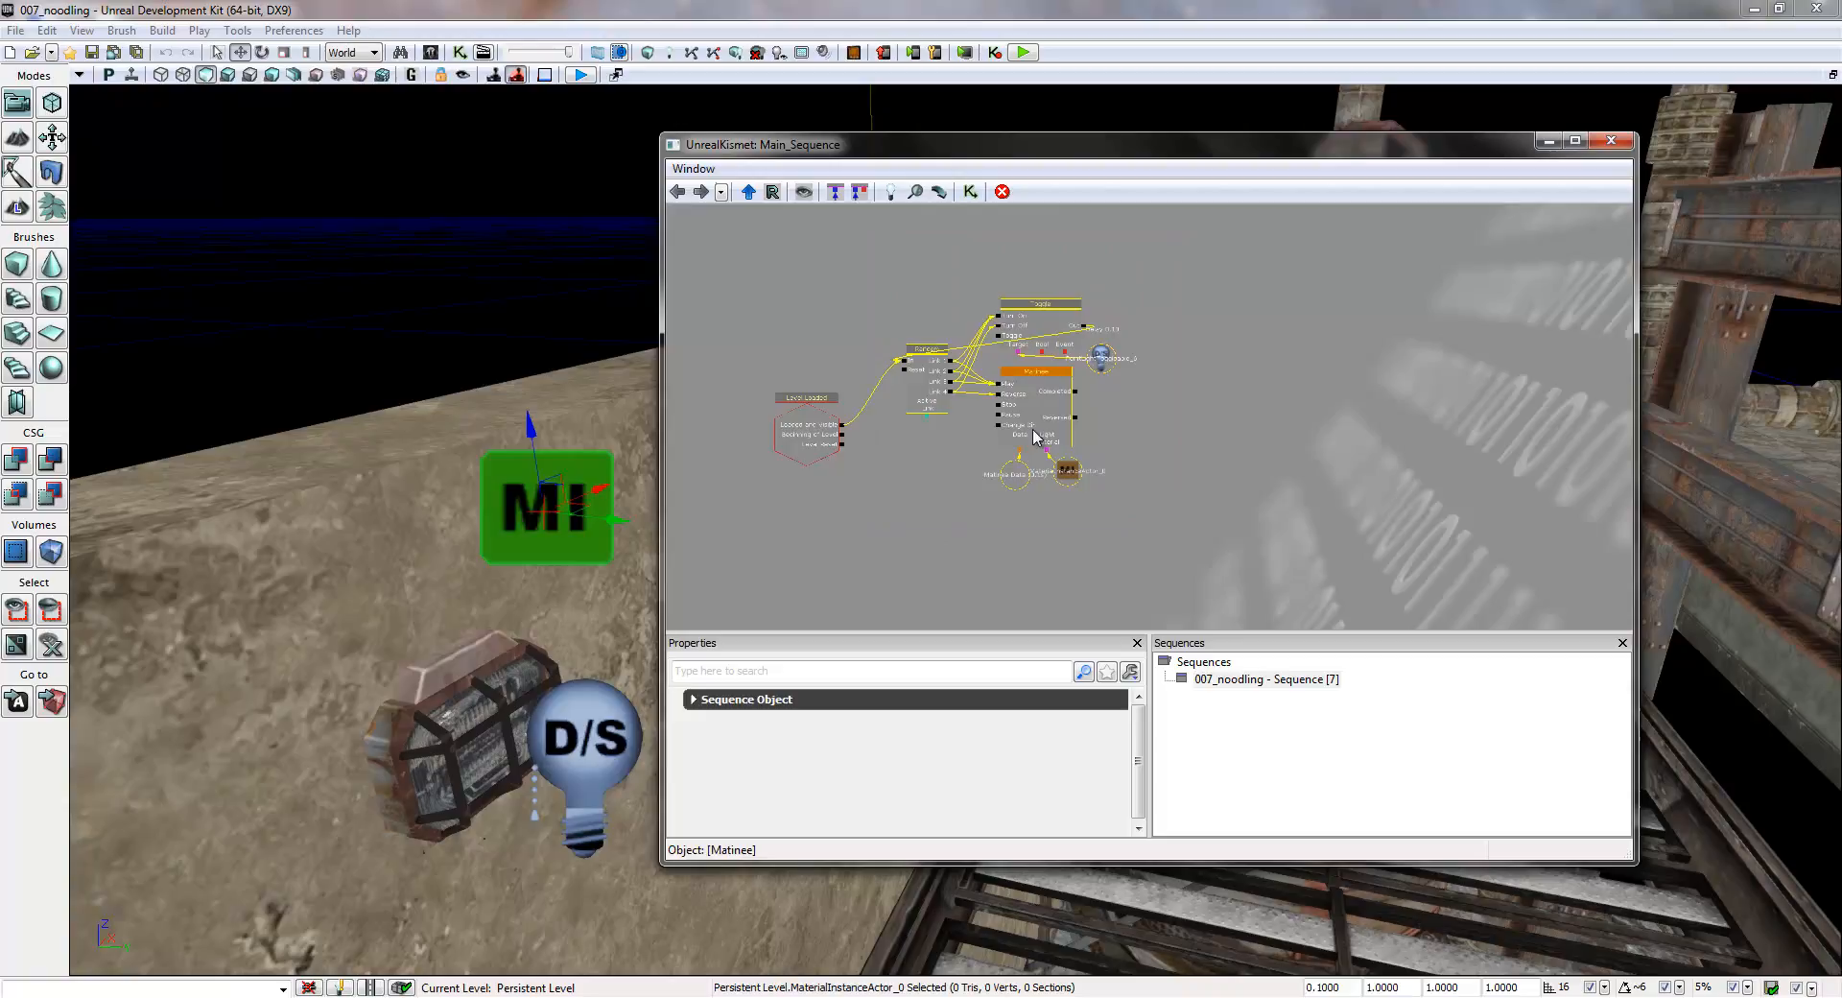
right_click(1030, 368)
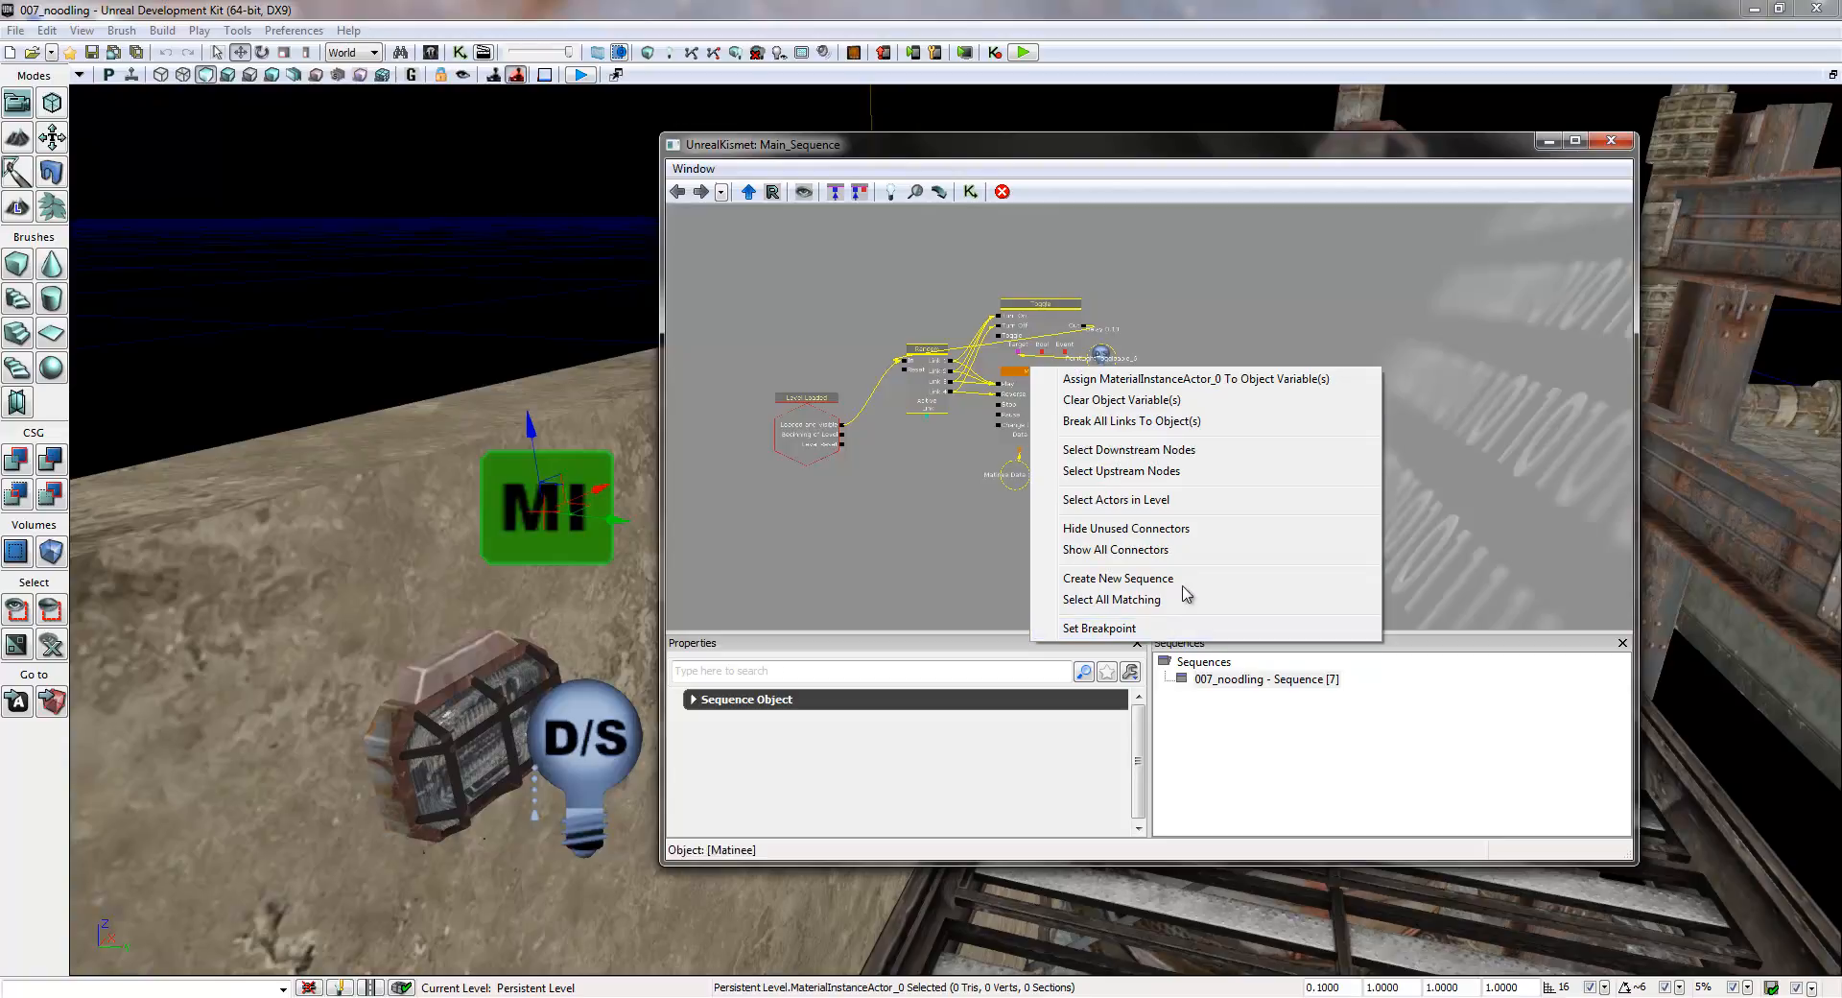
left_click(1253, 281)
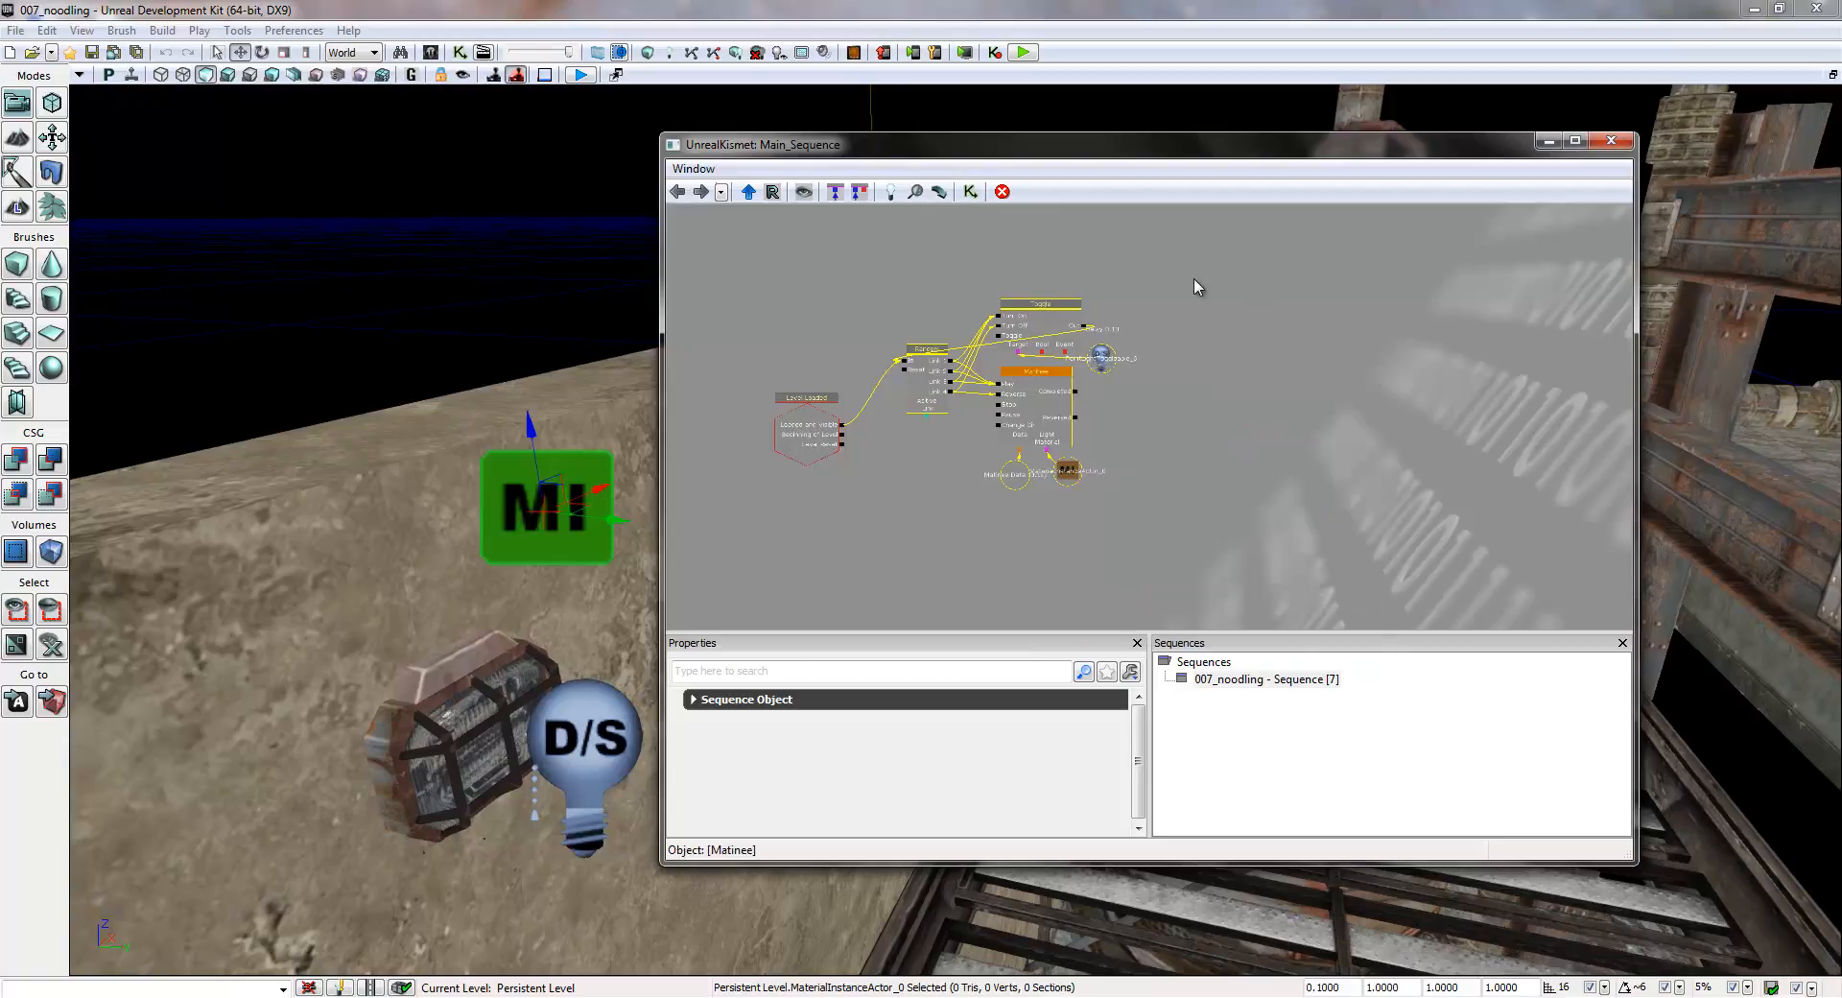
- Add a new comment reading "Light 1" in the empty area beside the Toggle and Matinee nodes
right_click(1205, 326)
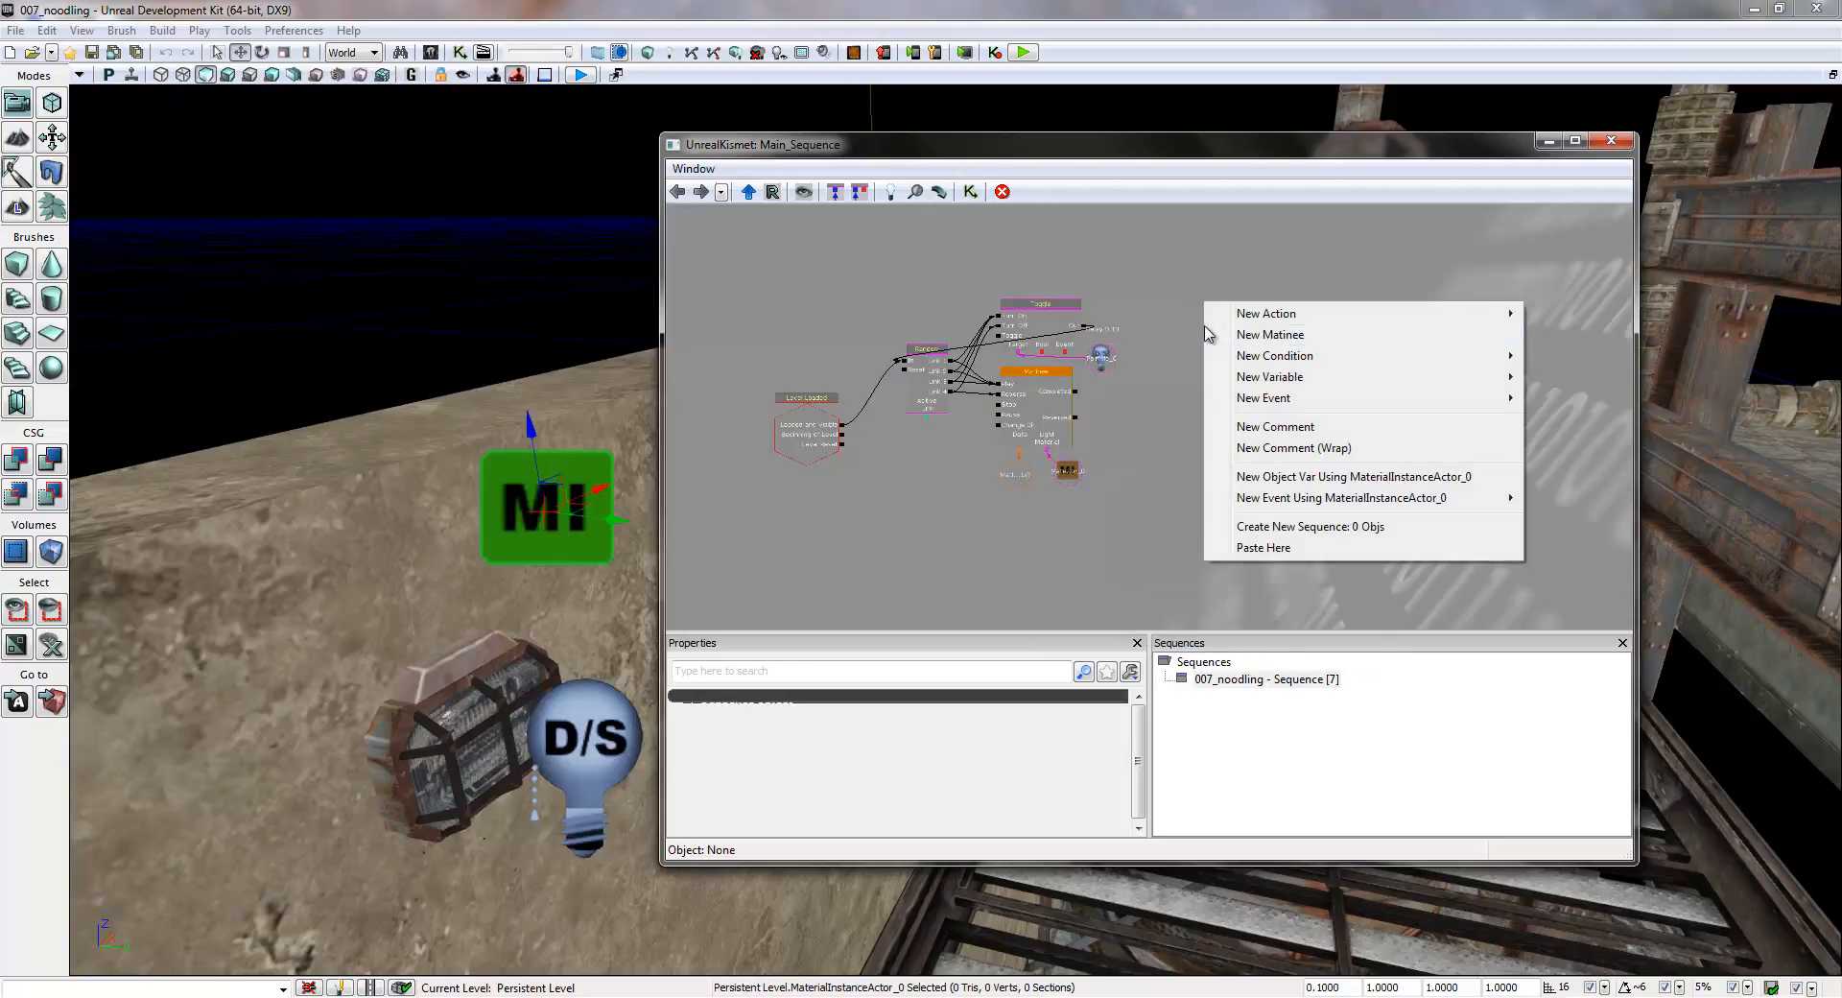
left_click(1252, 431)
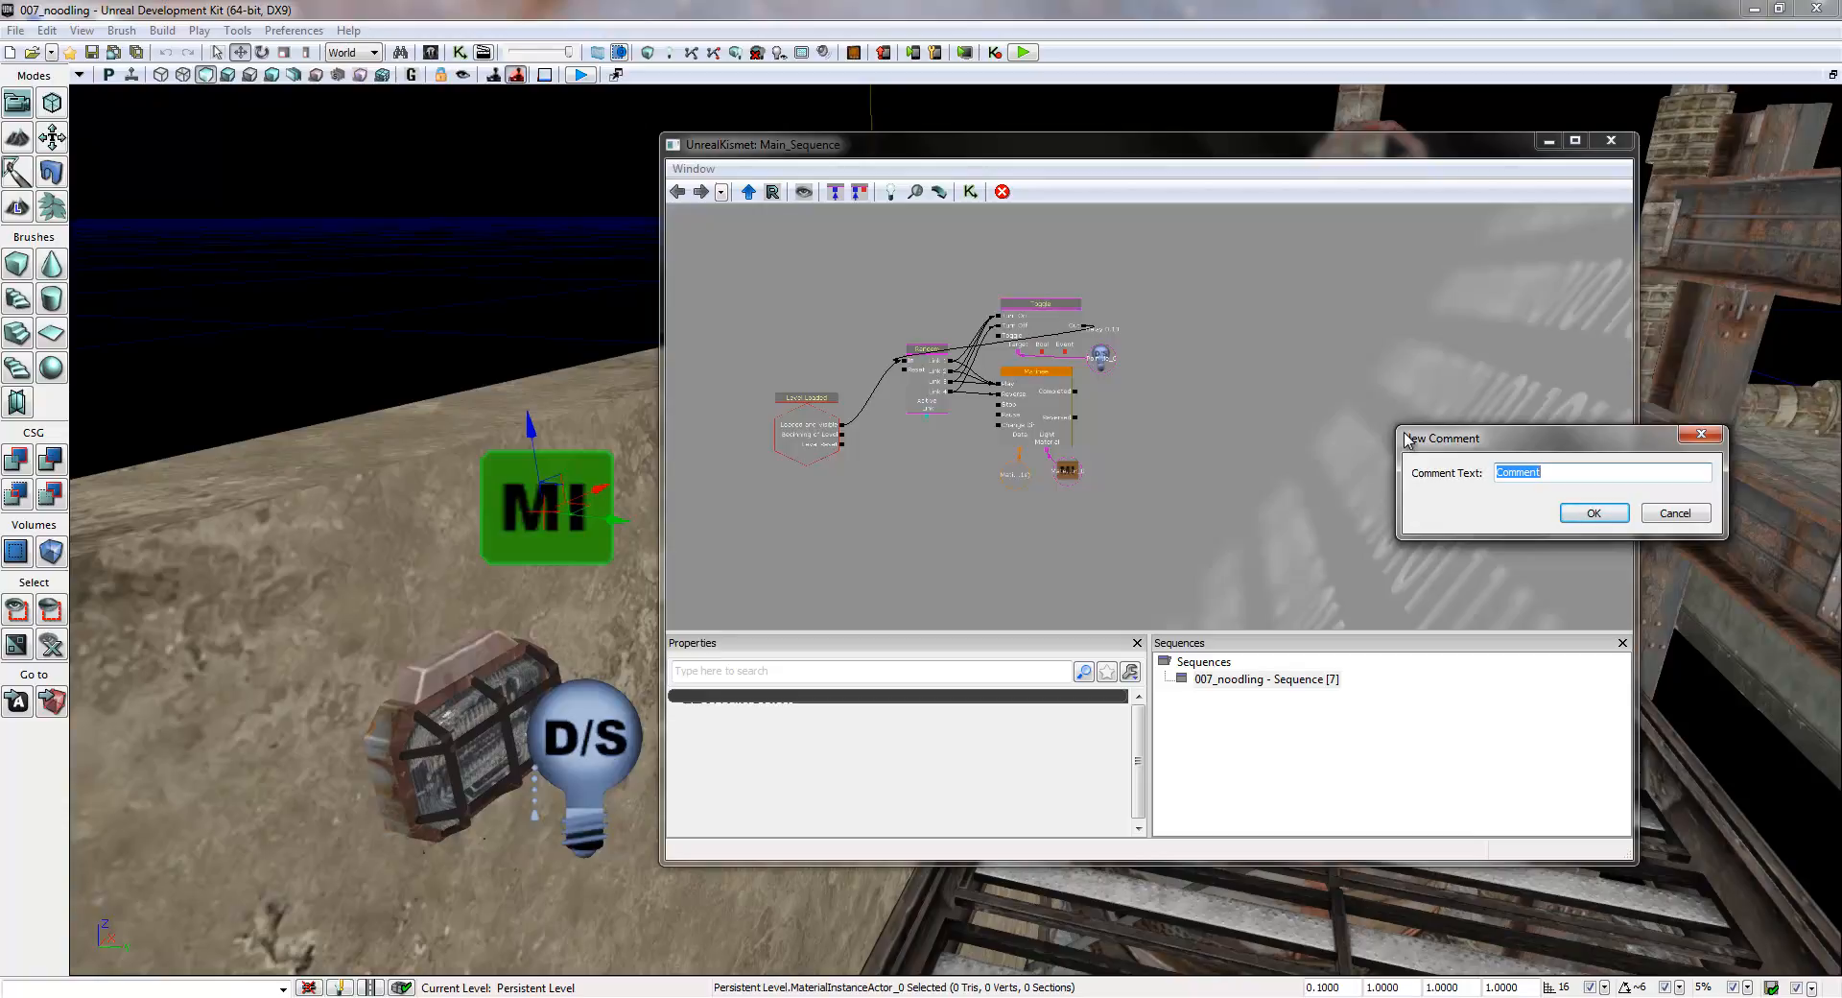
type("Light 1")
key("Return")
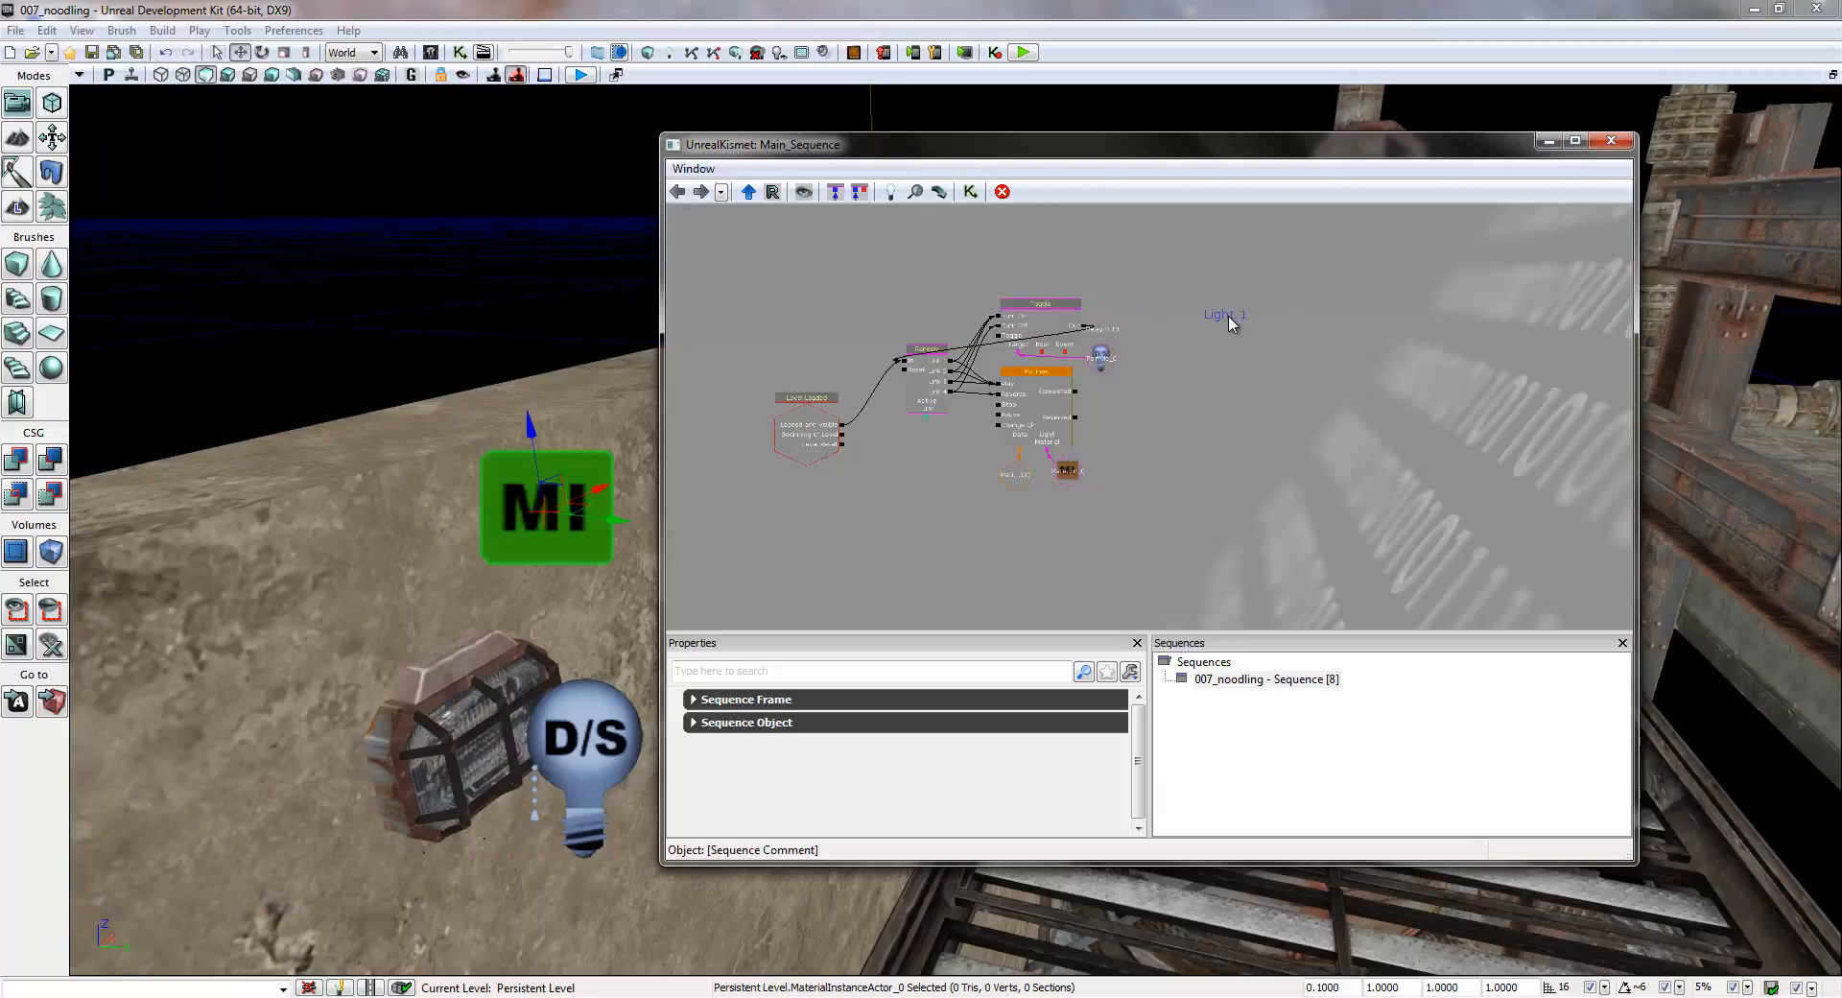
right_click(1202, 380)
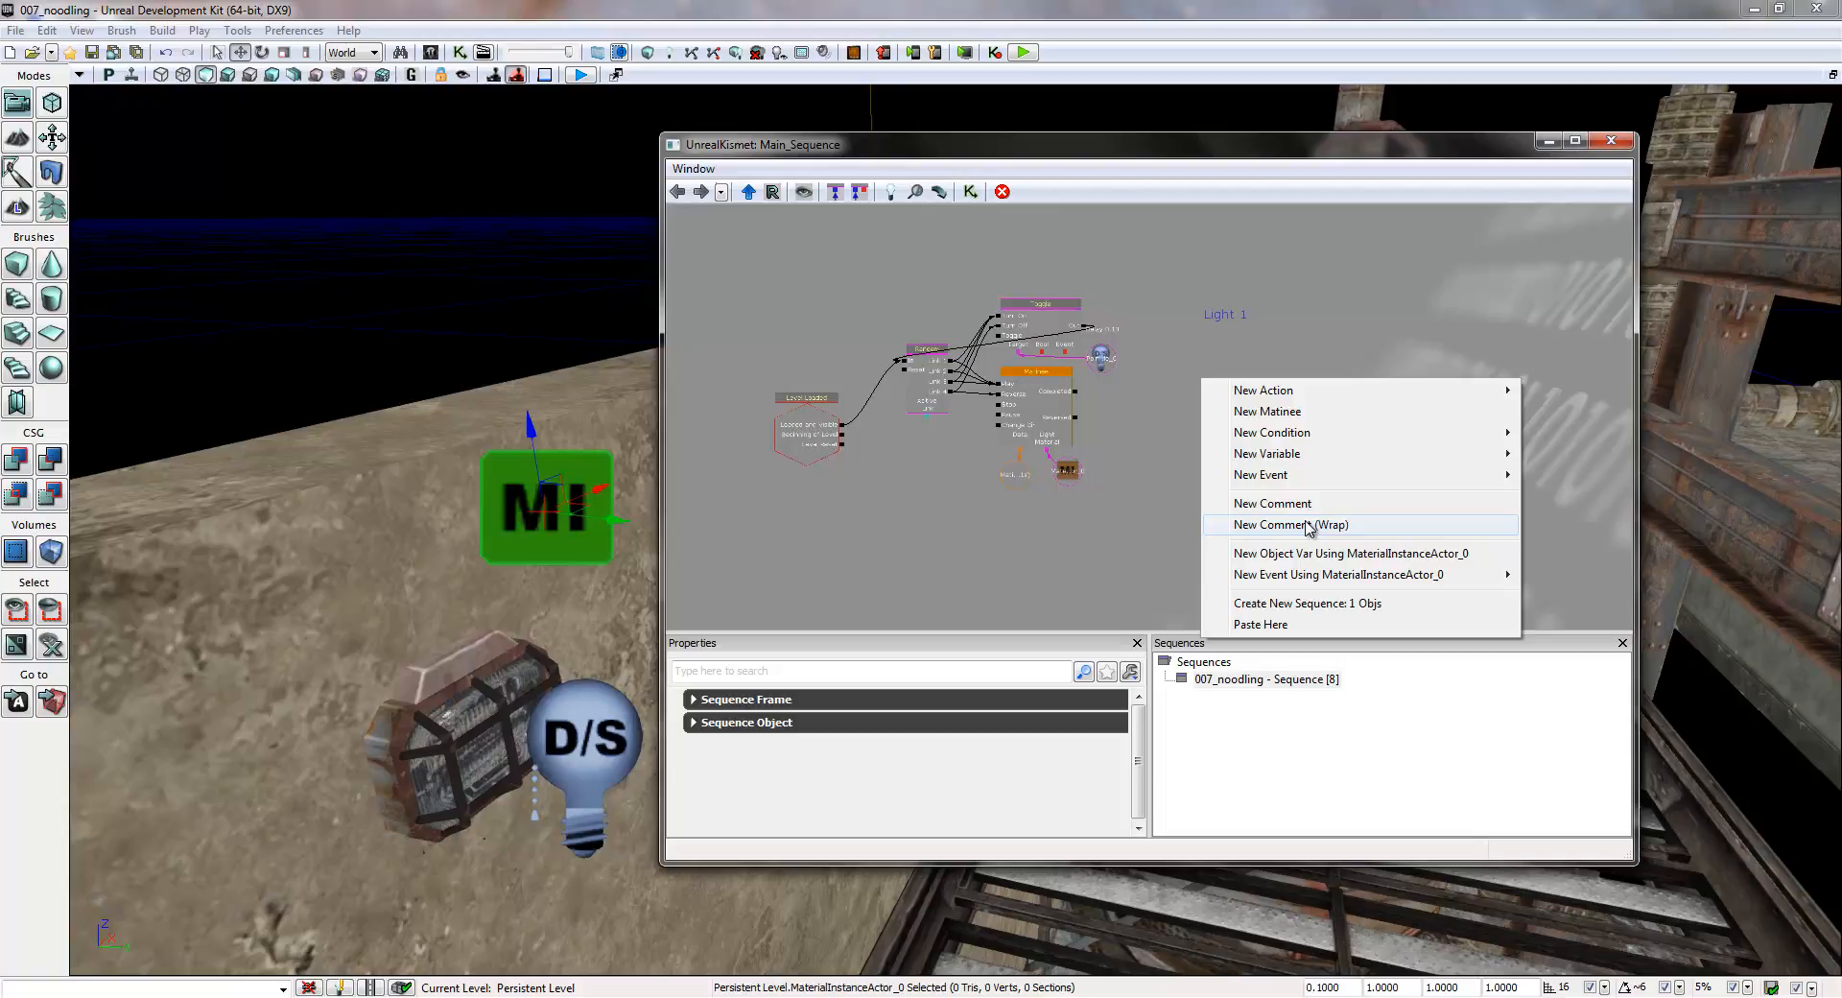
left_click(1173, 513)
left_click(1217, 317)
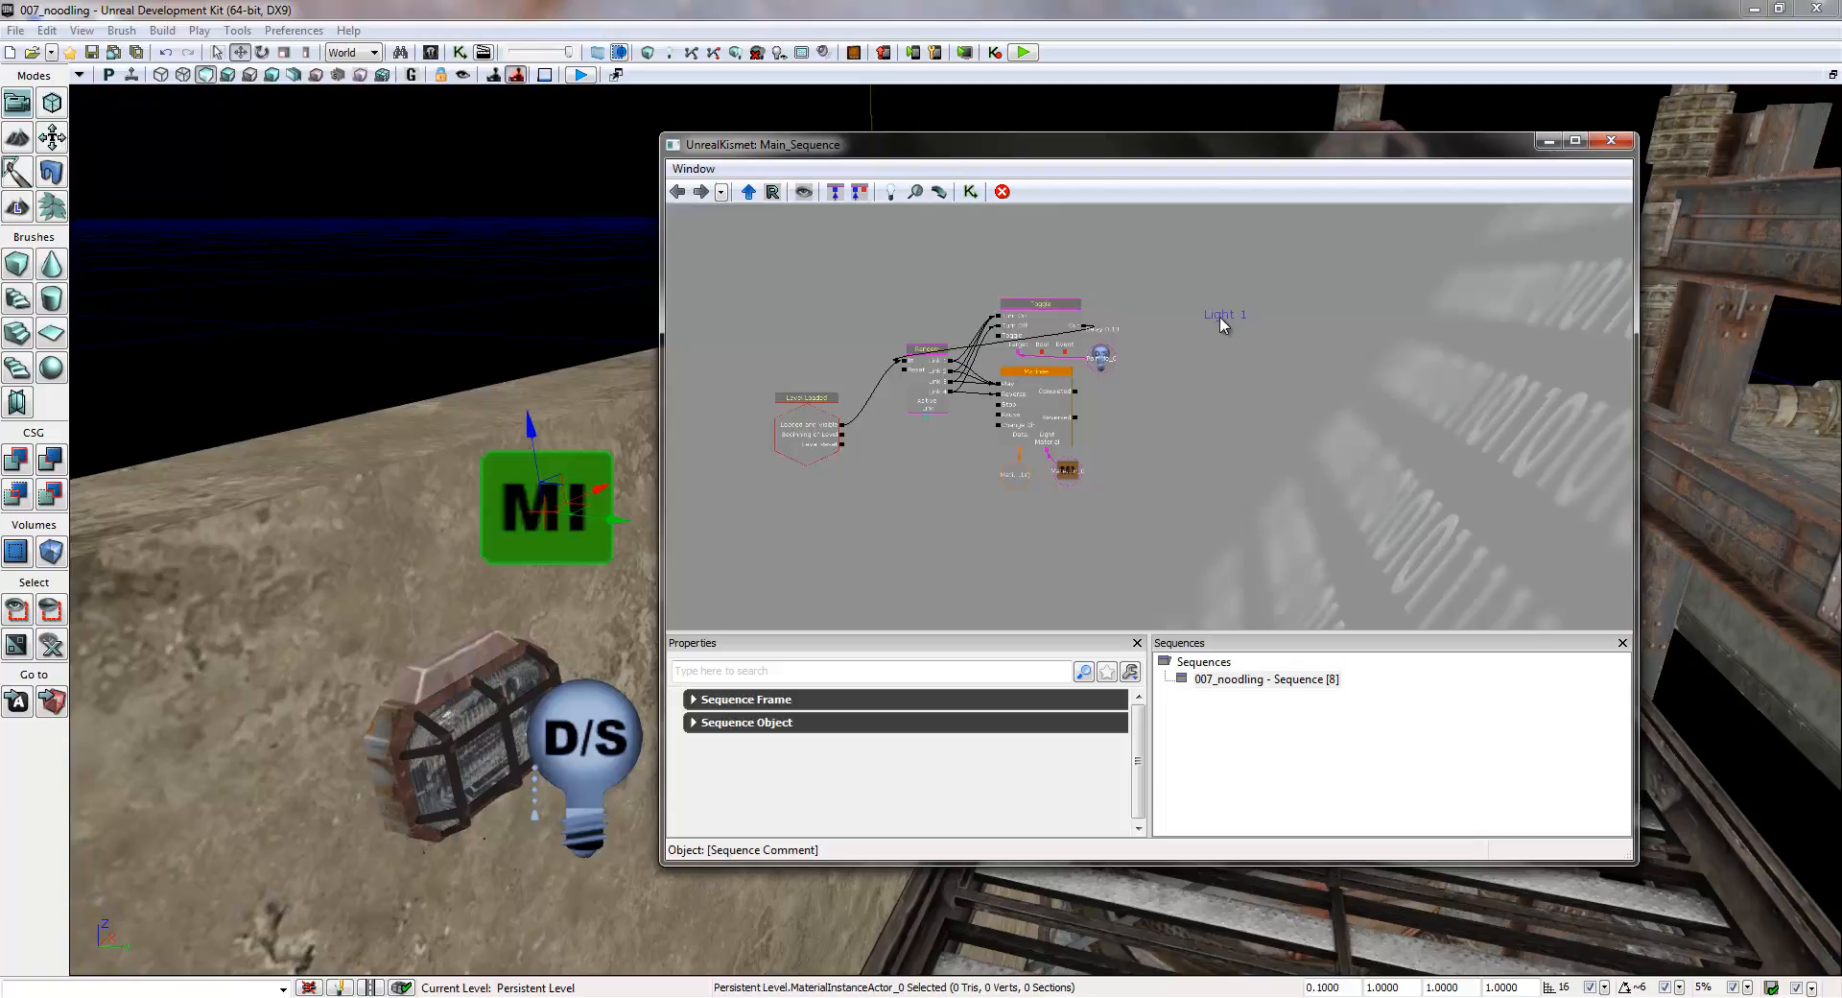
left_click_drag(1163, 274, 883, 524, "ctrl+alt")
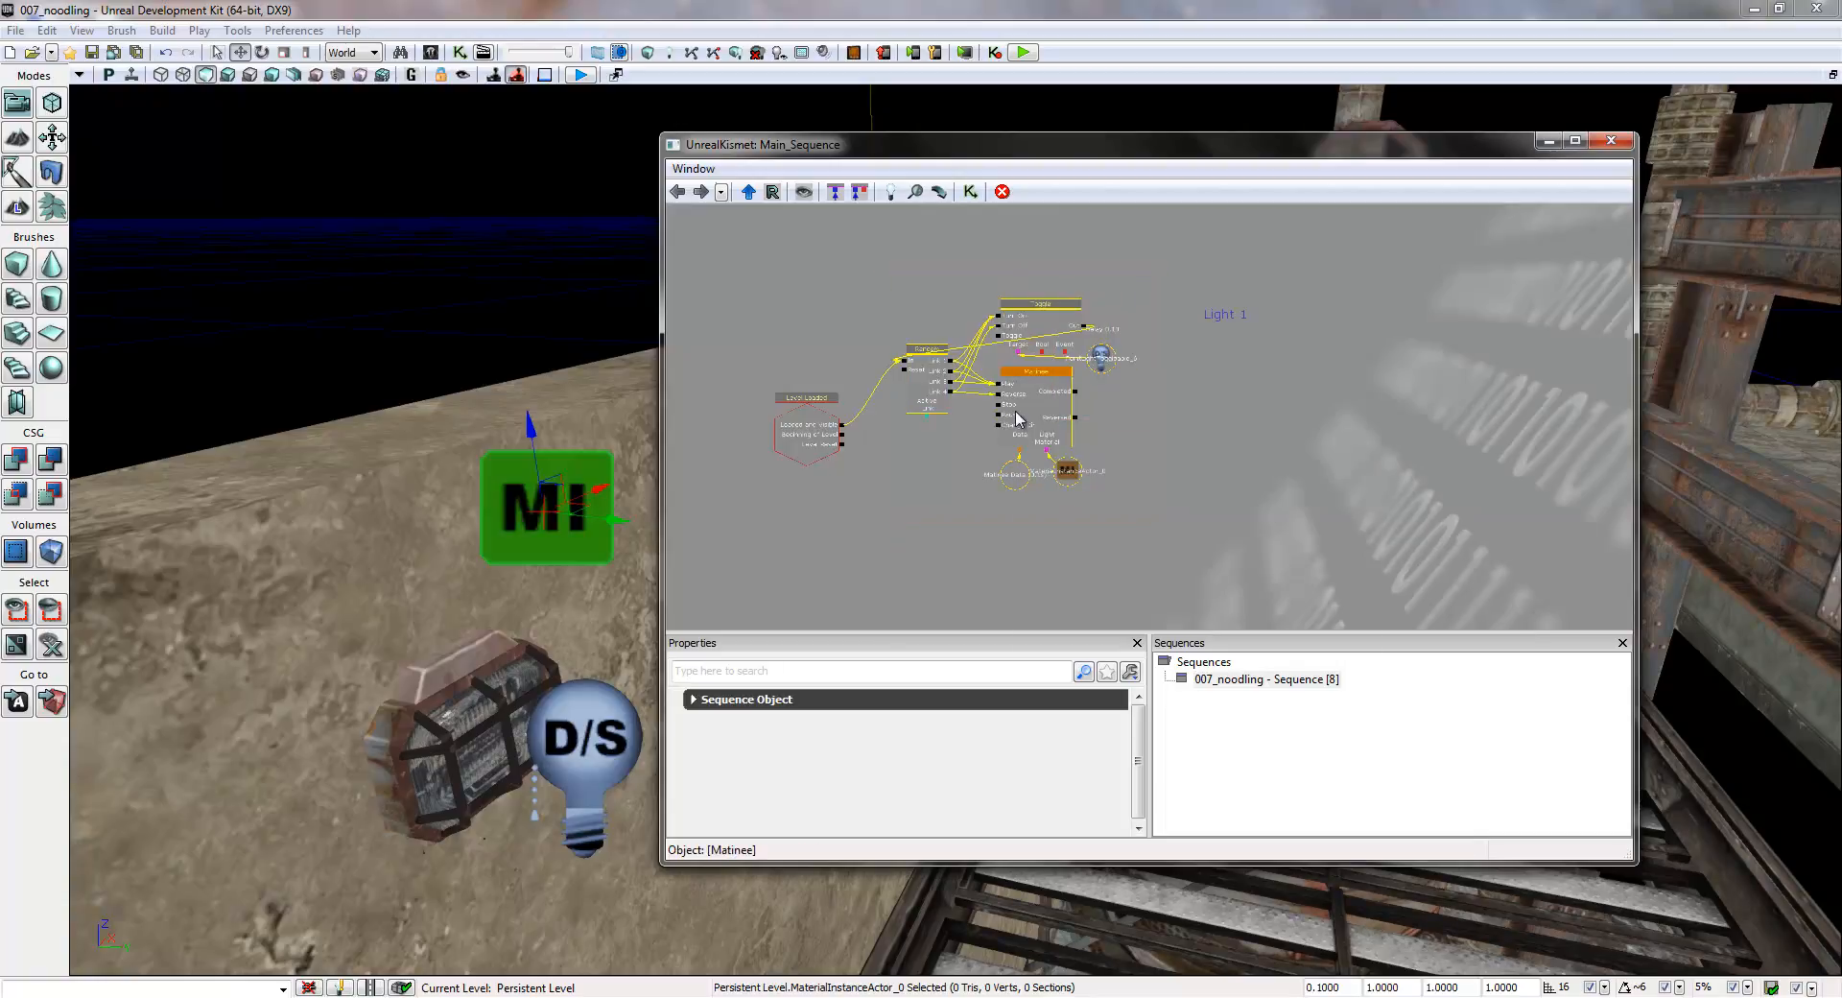
right_click(1019, 419)
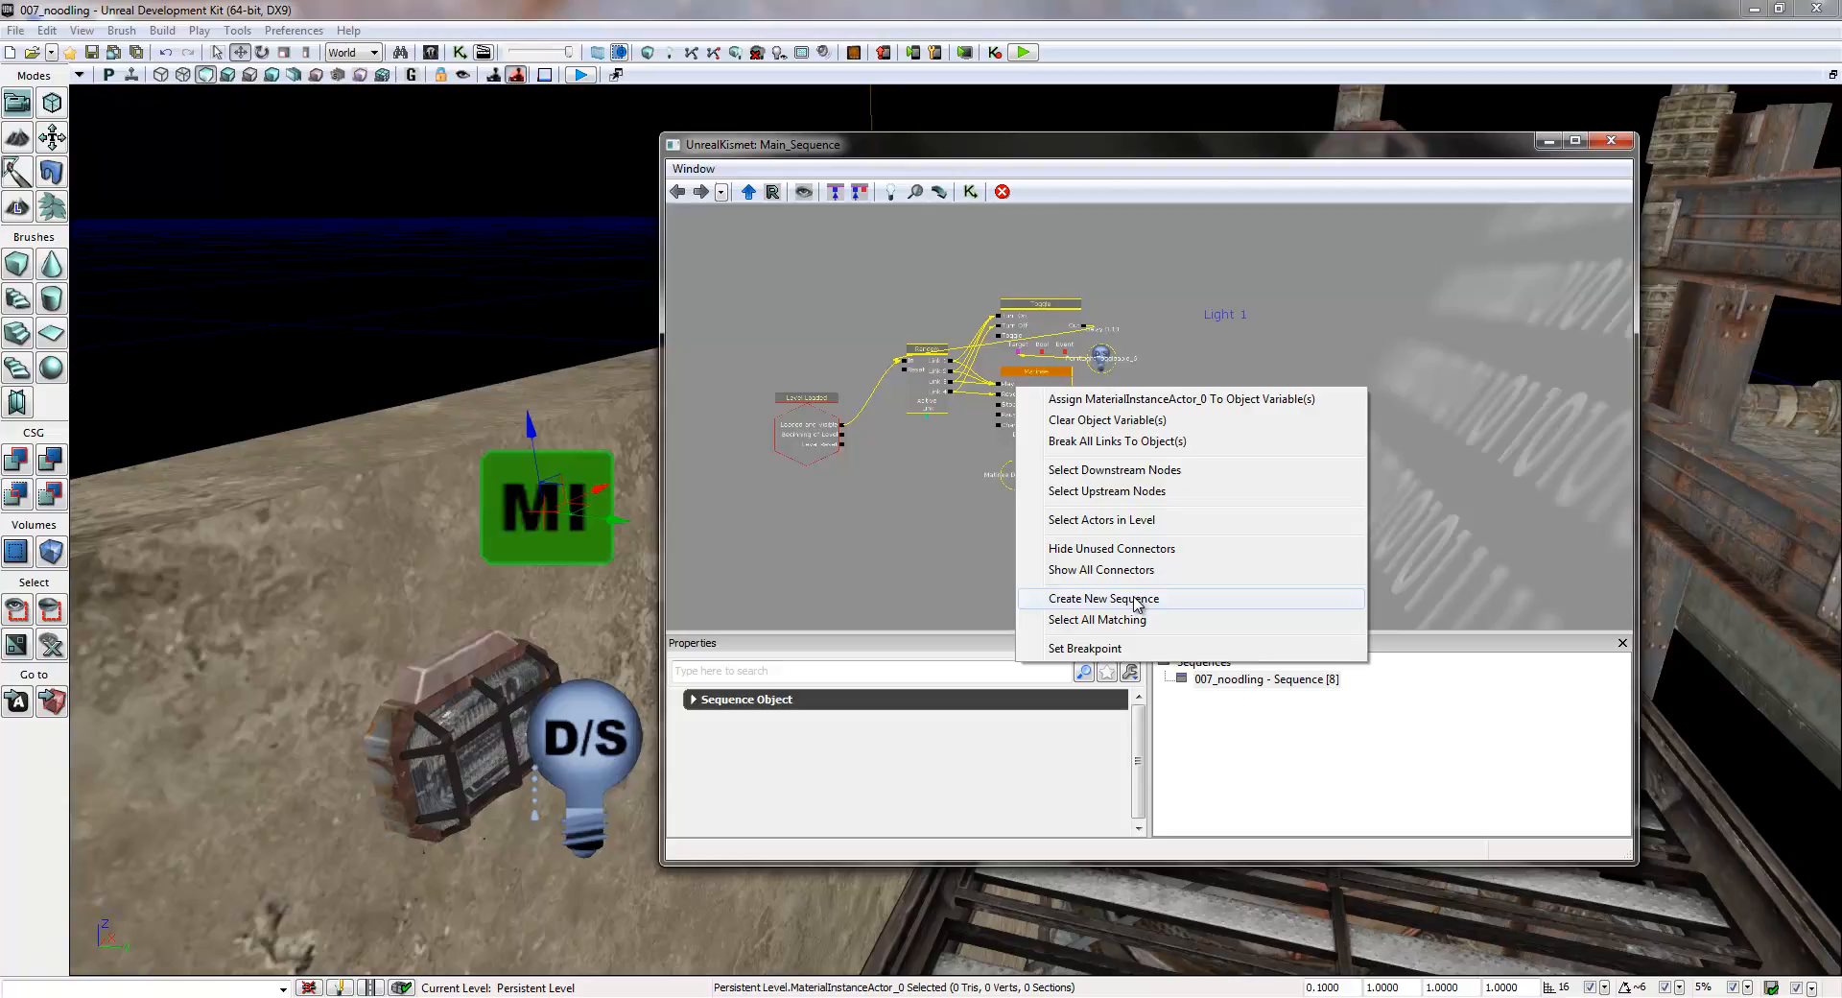
left_click(1302, 362)
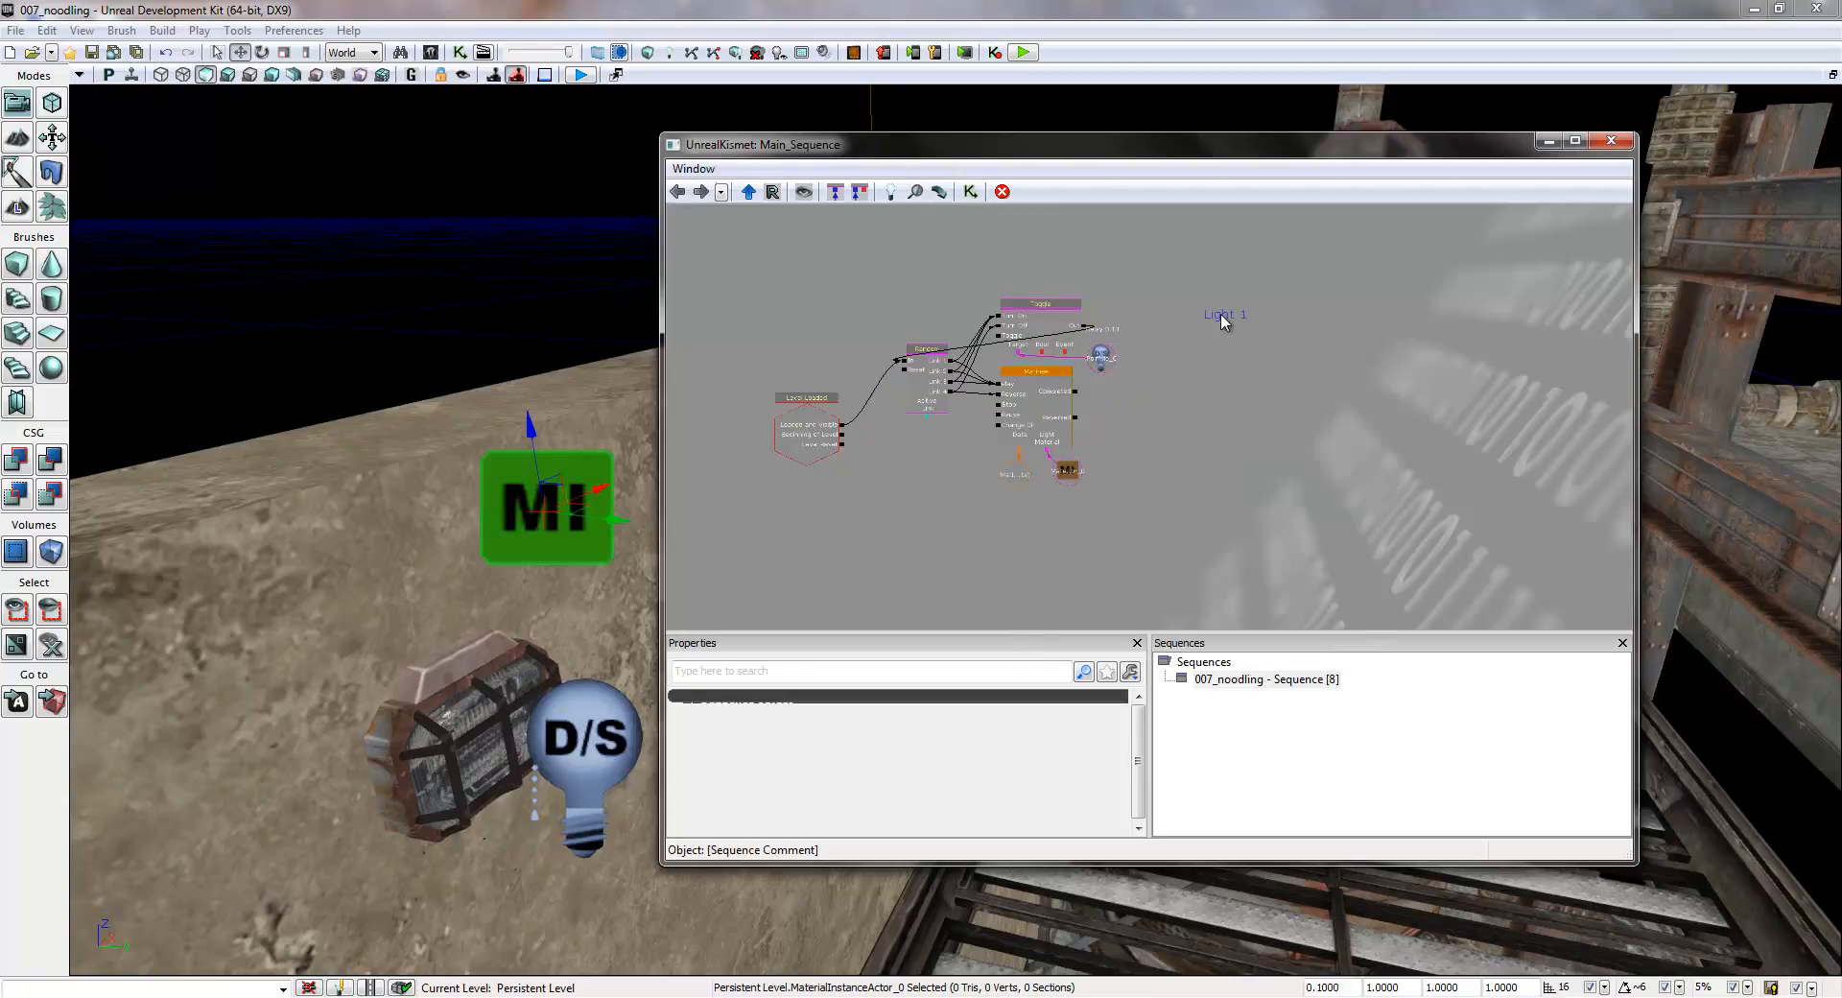
- Move the Light 1 comment to just above the Random node
left_click(1225, 316)
left_click_drag(1234, 327, 946, 295, "ctrl")
left_click_drag(935, 309, 929, 310, "ctrl")
- Select the Light 1 comment with the Random, Toggle and Matinee nodes and their variables, and move the group well above the Level Loaded event
left_click_drag(1243, 221, 1240, 252)
left_click_drag(1240, 251, 887, 576, "ctrl+alt")
left_click_drag(1264, 384, 1315, 473)
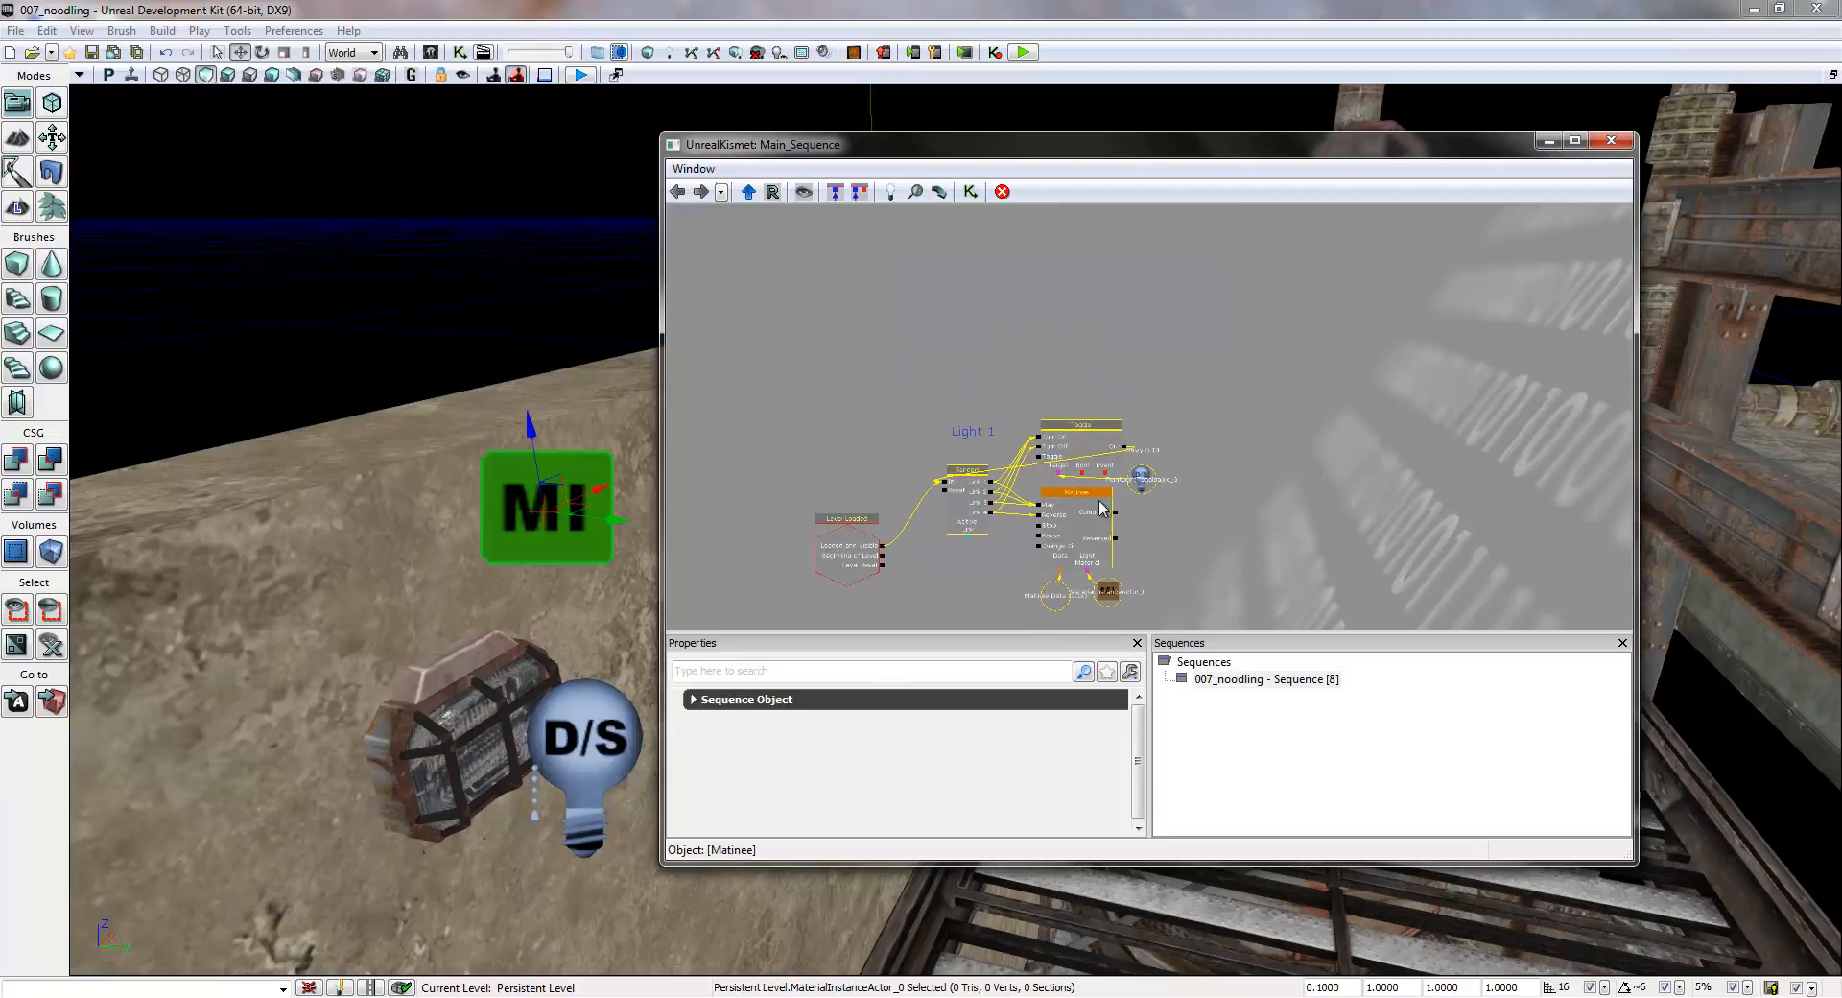
left_click_drag(973, 495, 1006, 282, "ctrl")
left_click_drag(1299, 311, 1291, 480)
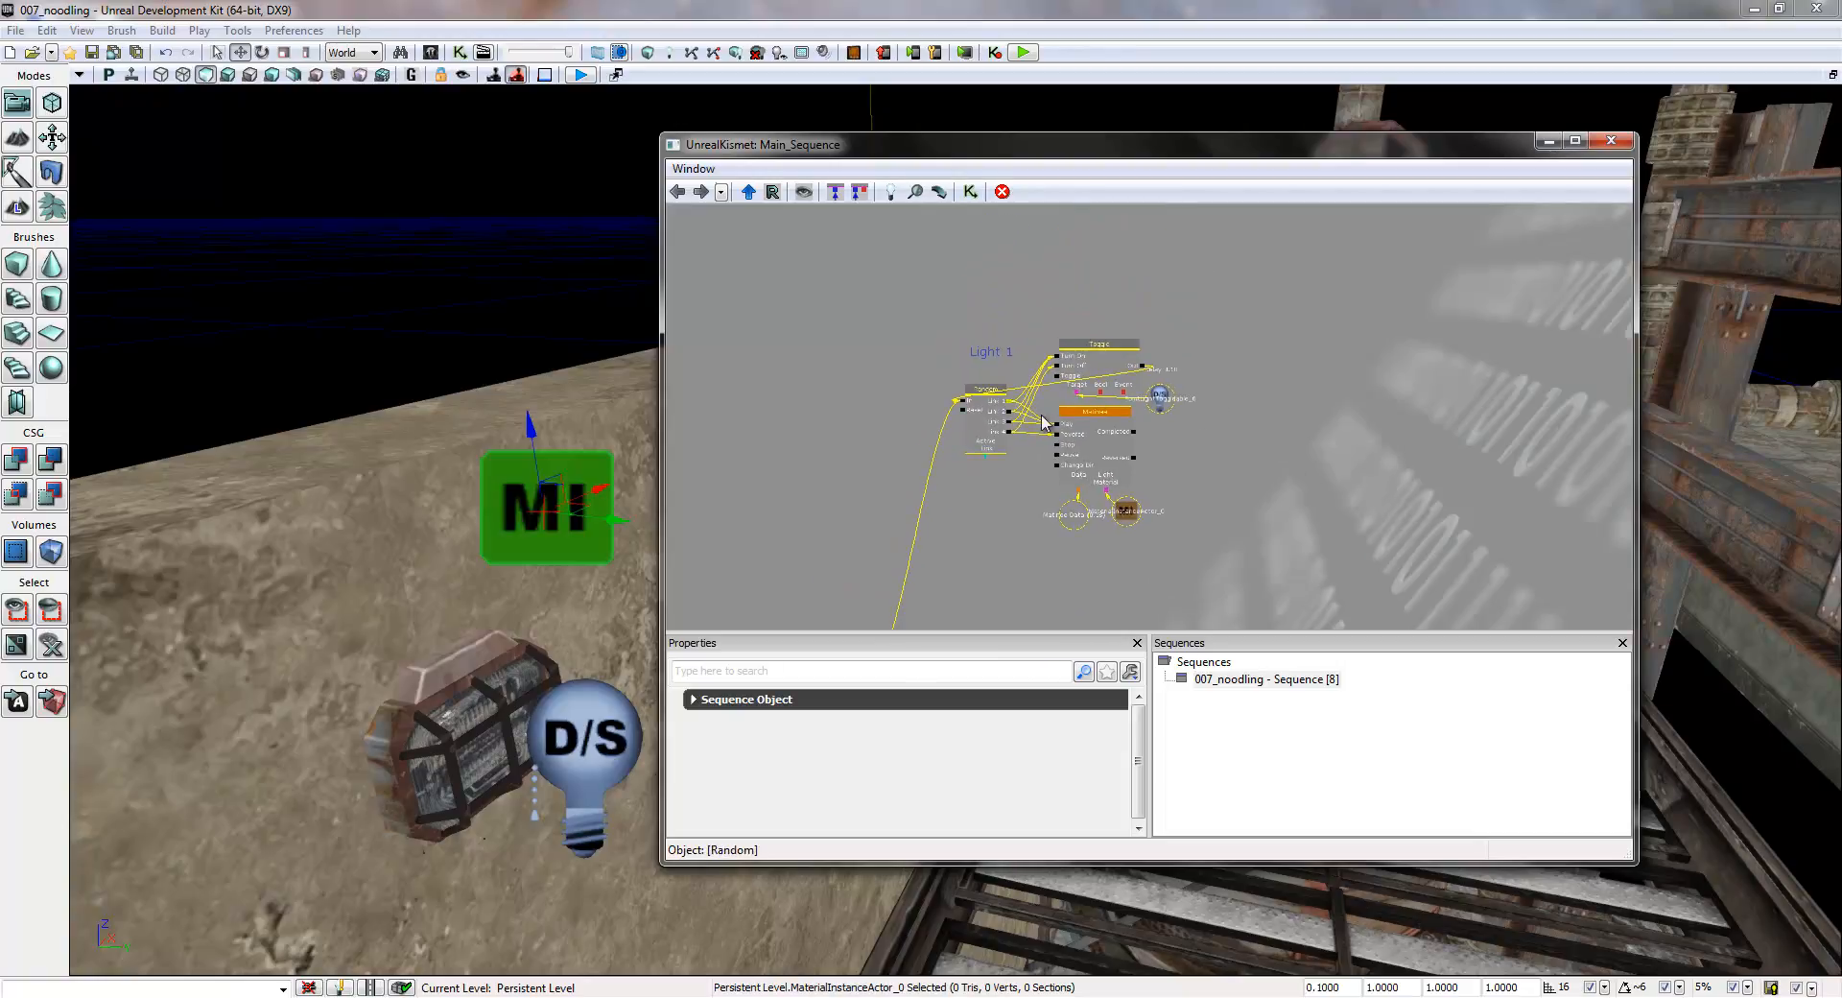
left_click_drag(998, 427, 994, 315, "ctrl")
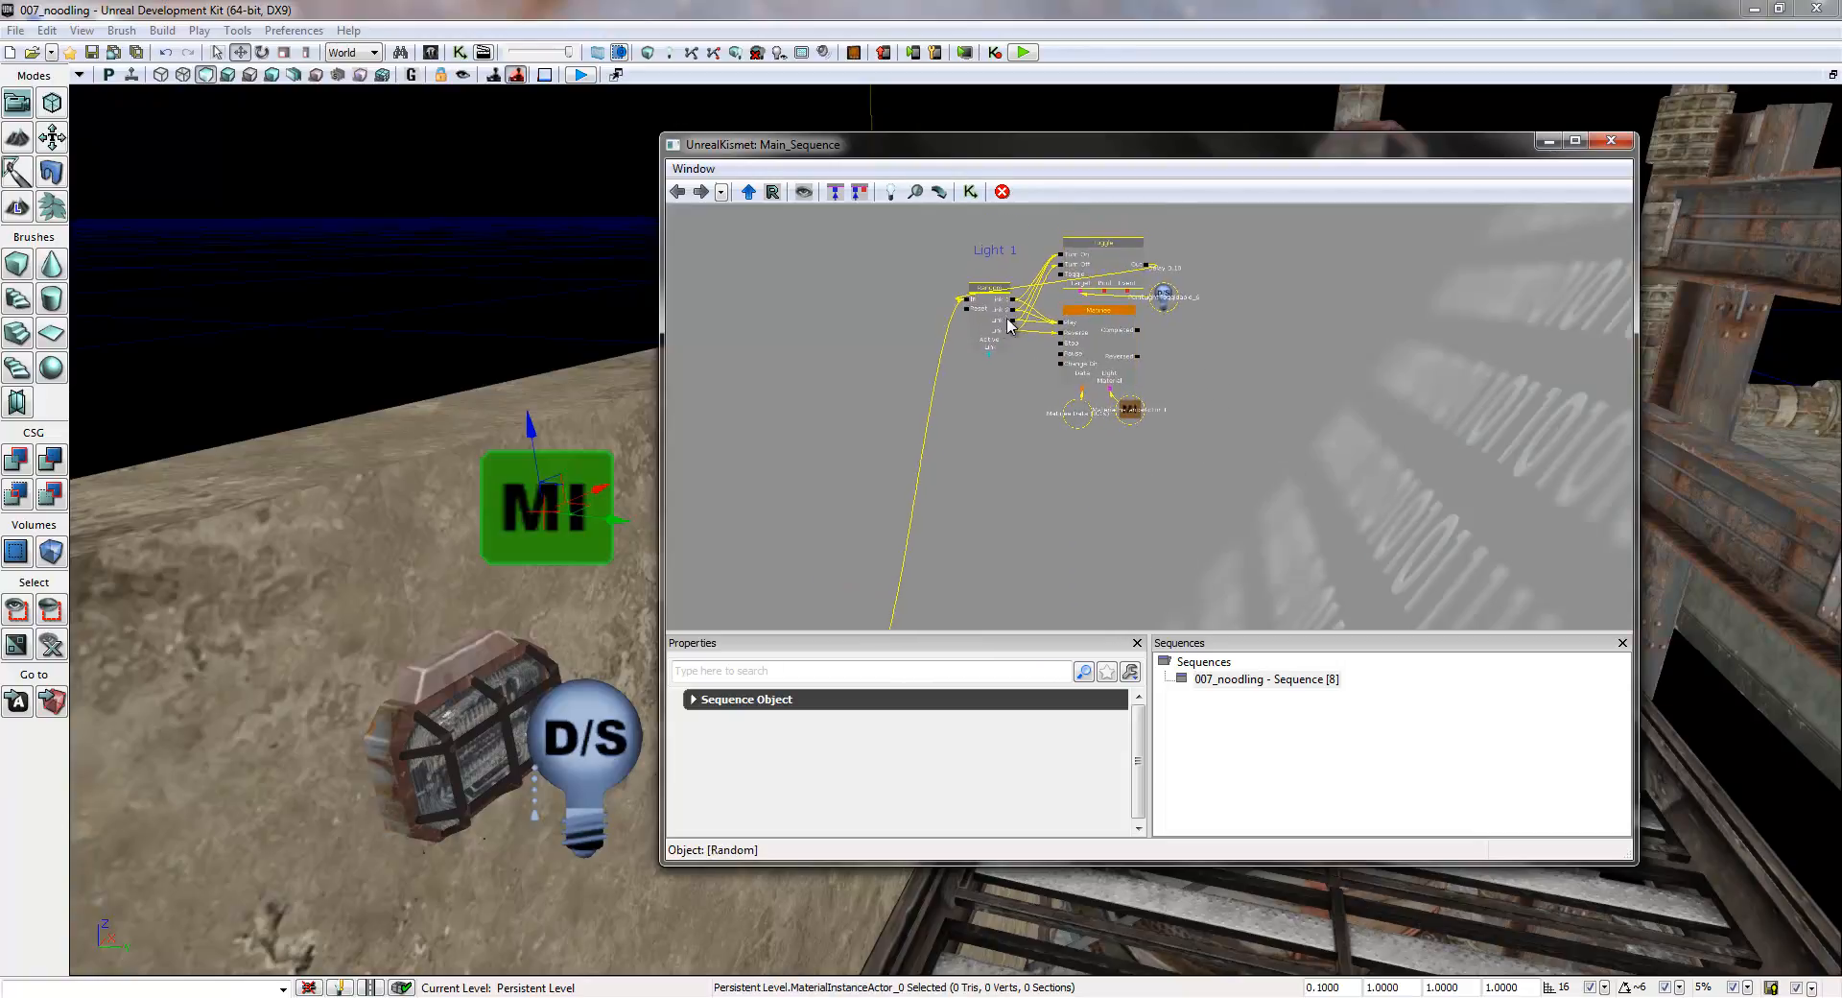
left_click_drag(1253, 326, 1200, 362)
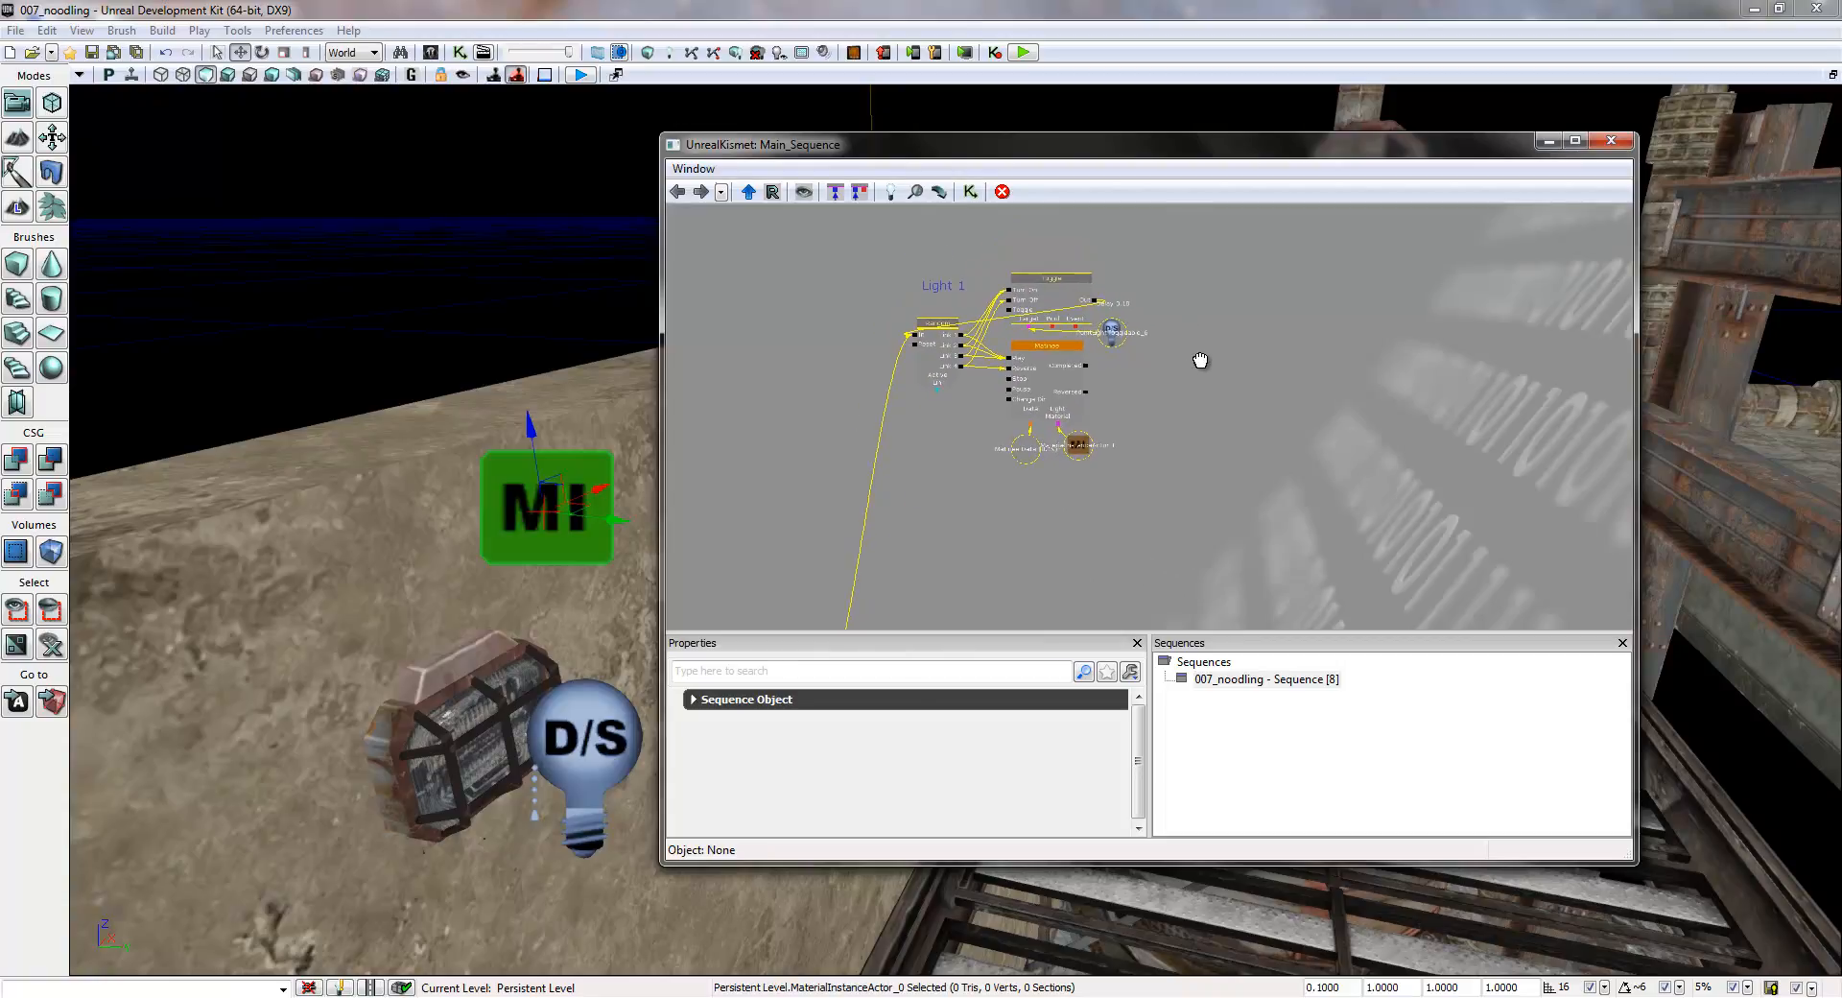
left_click(1190, 378)
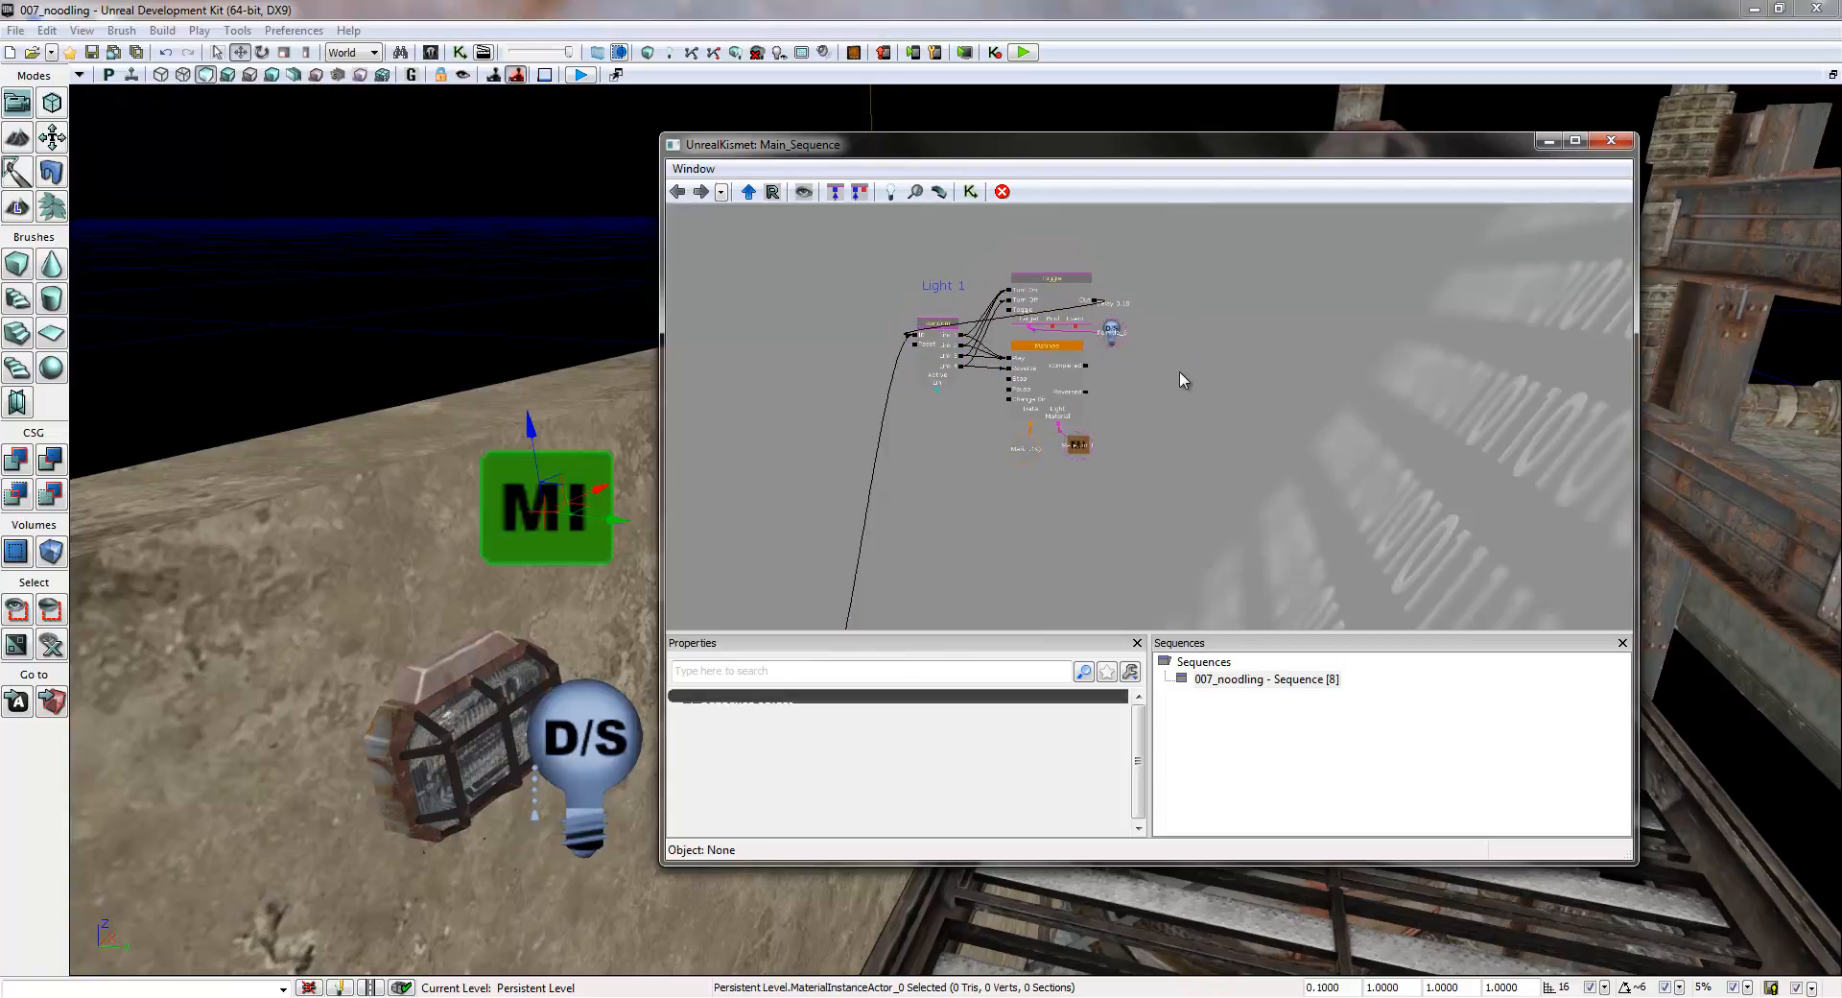
mouse_move(1163, 465)
left_mouse_down()
mouse_move(1153, 210)
mouse_move(1176, 406)
mouse_move(1160, 491)
left_mouse_up()
left_click_drag(1207, 286, 871, 564)
left_click_drag(1213, 530, 1214, 474)
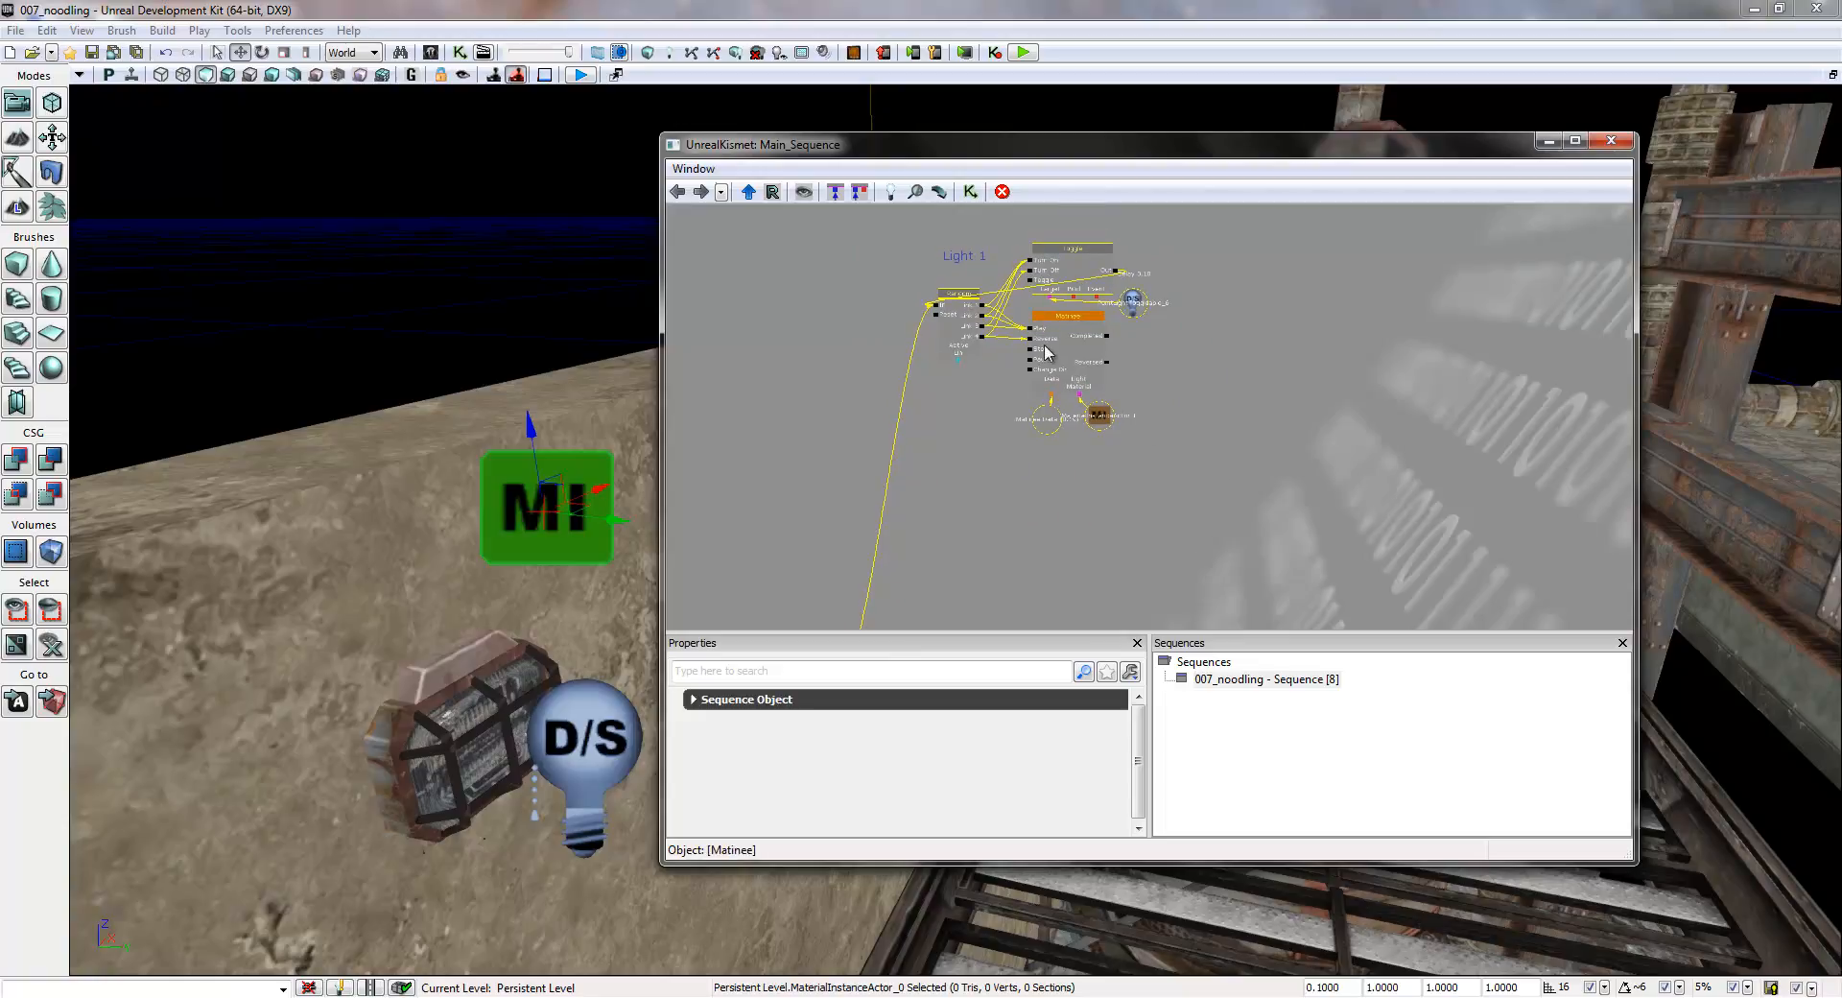
mouse_move(964, 329)
left_mouse_down("ctrl")
mouse_move(967, 364)
mouse_move(966, 331)
left_mouse_up("ctrl")
left_click_drag(1021, 518, 919, 522)
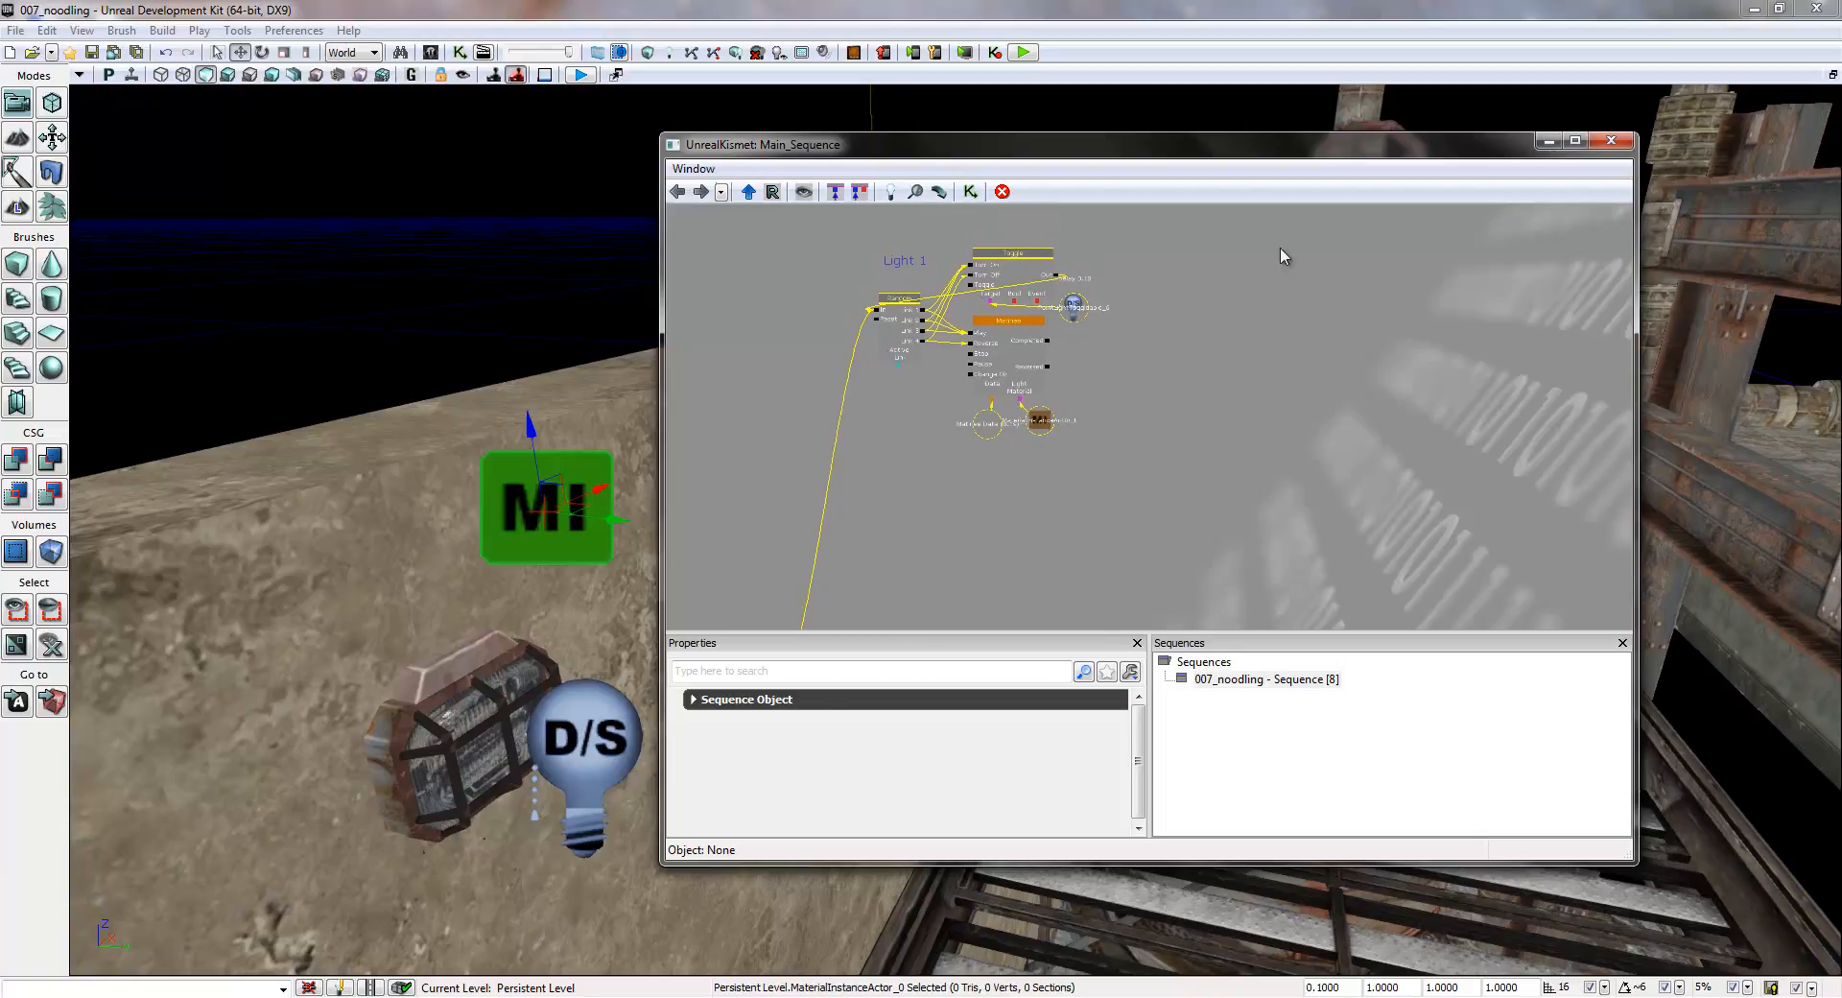
- Close the Kismet editor, pull back to view the whole area, and rebuild the level's lighting
left_click(1610, 140)
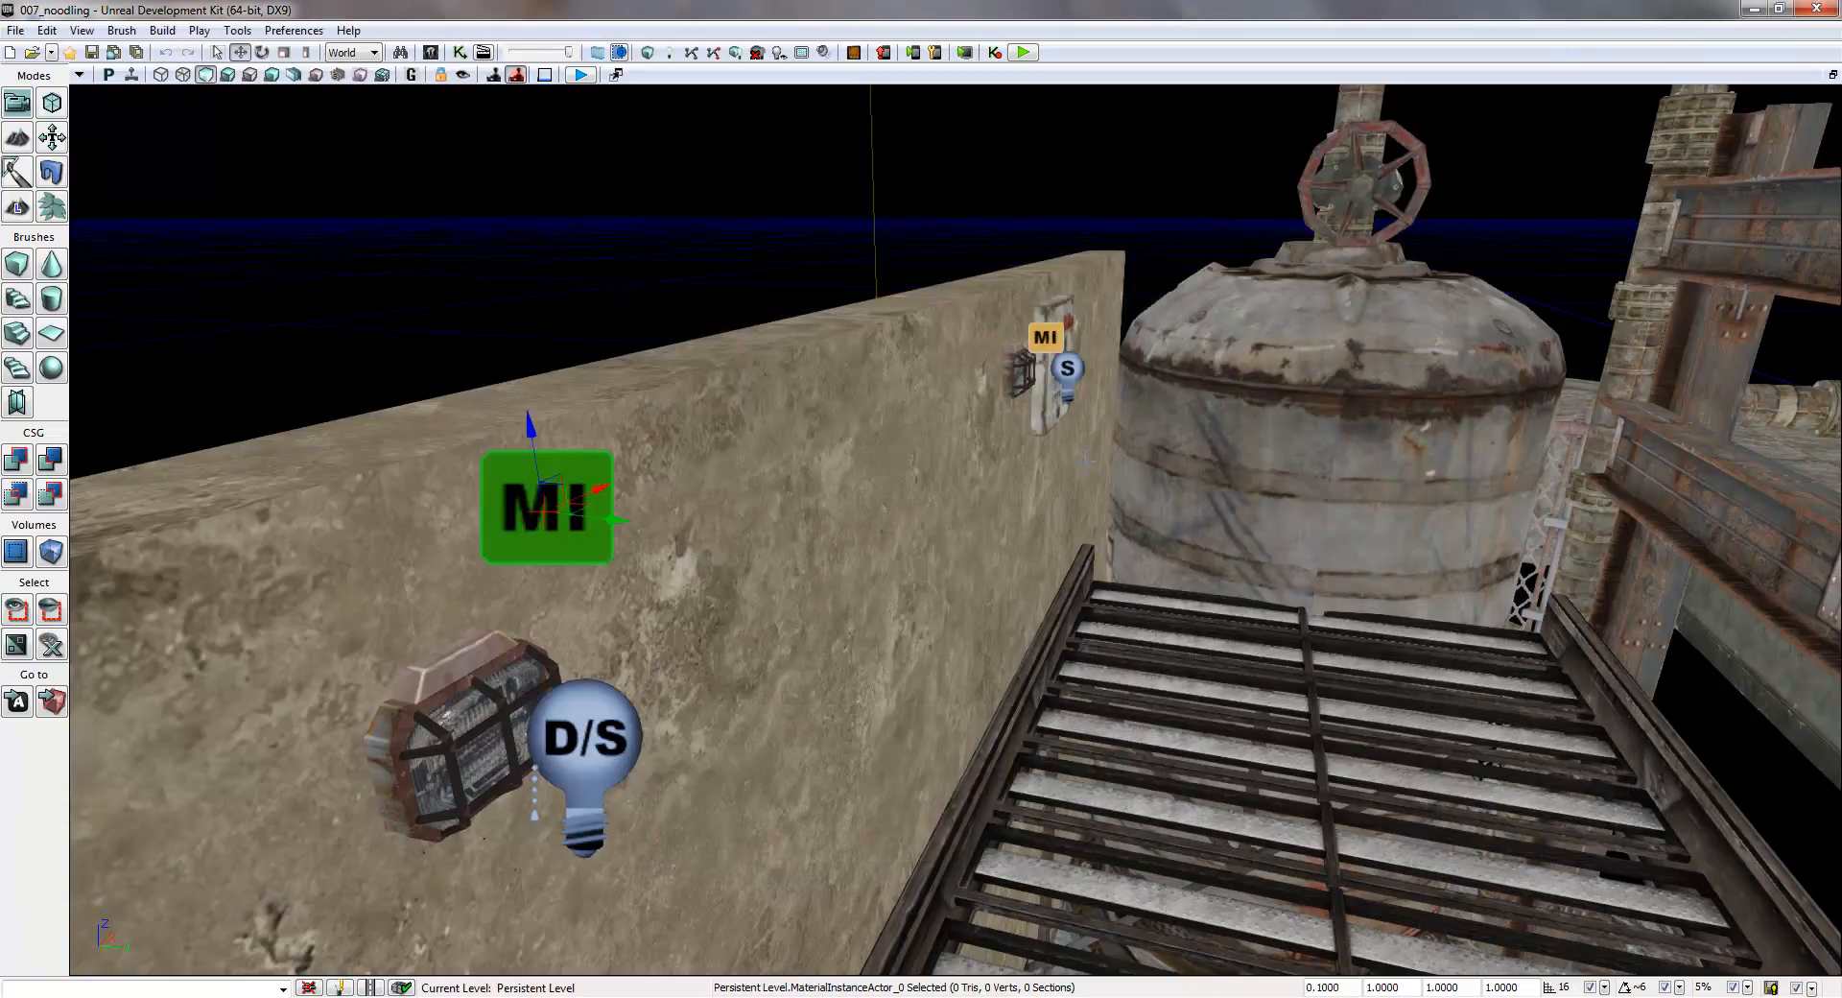
right_click_drag(884, 596, 636, 455)
key("w")
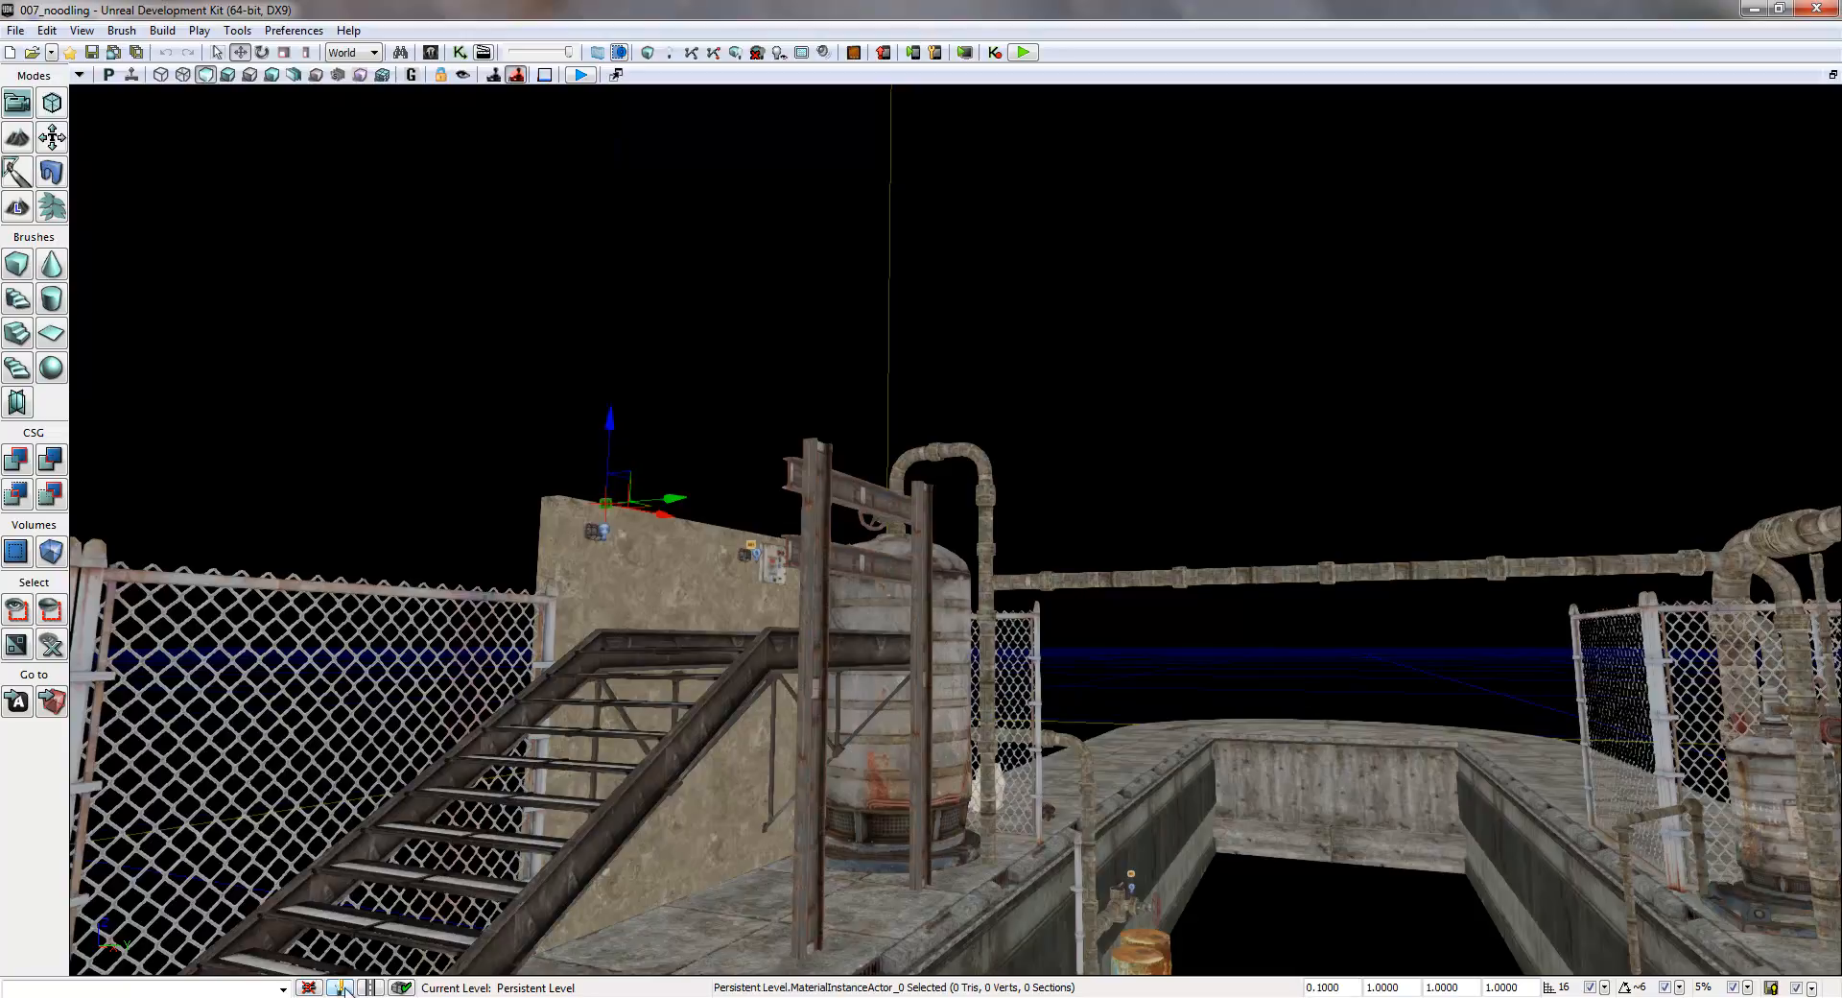
left_click(340, 987)
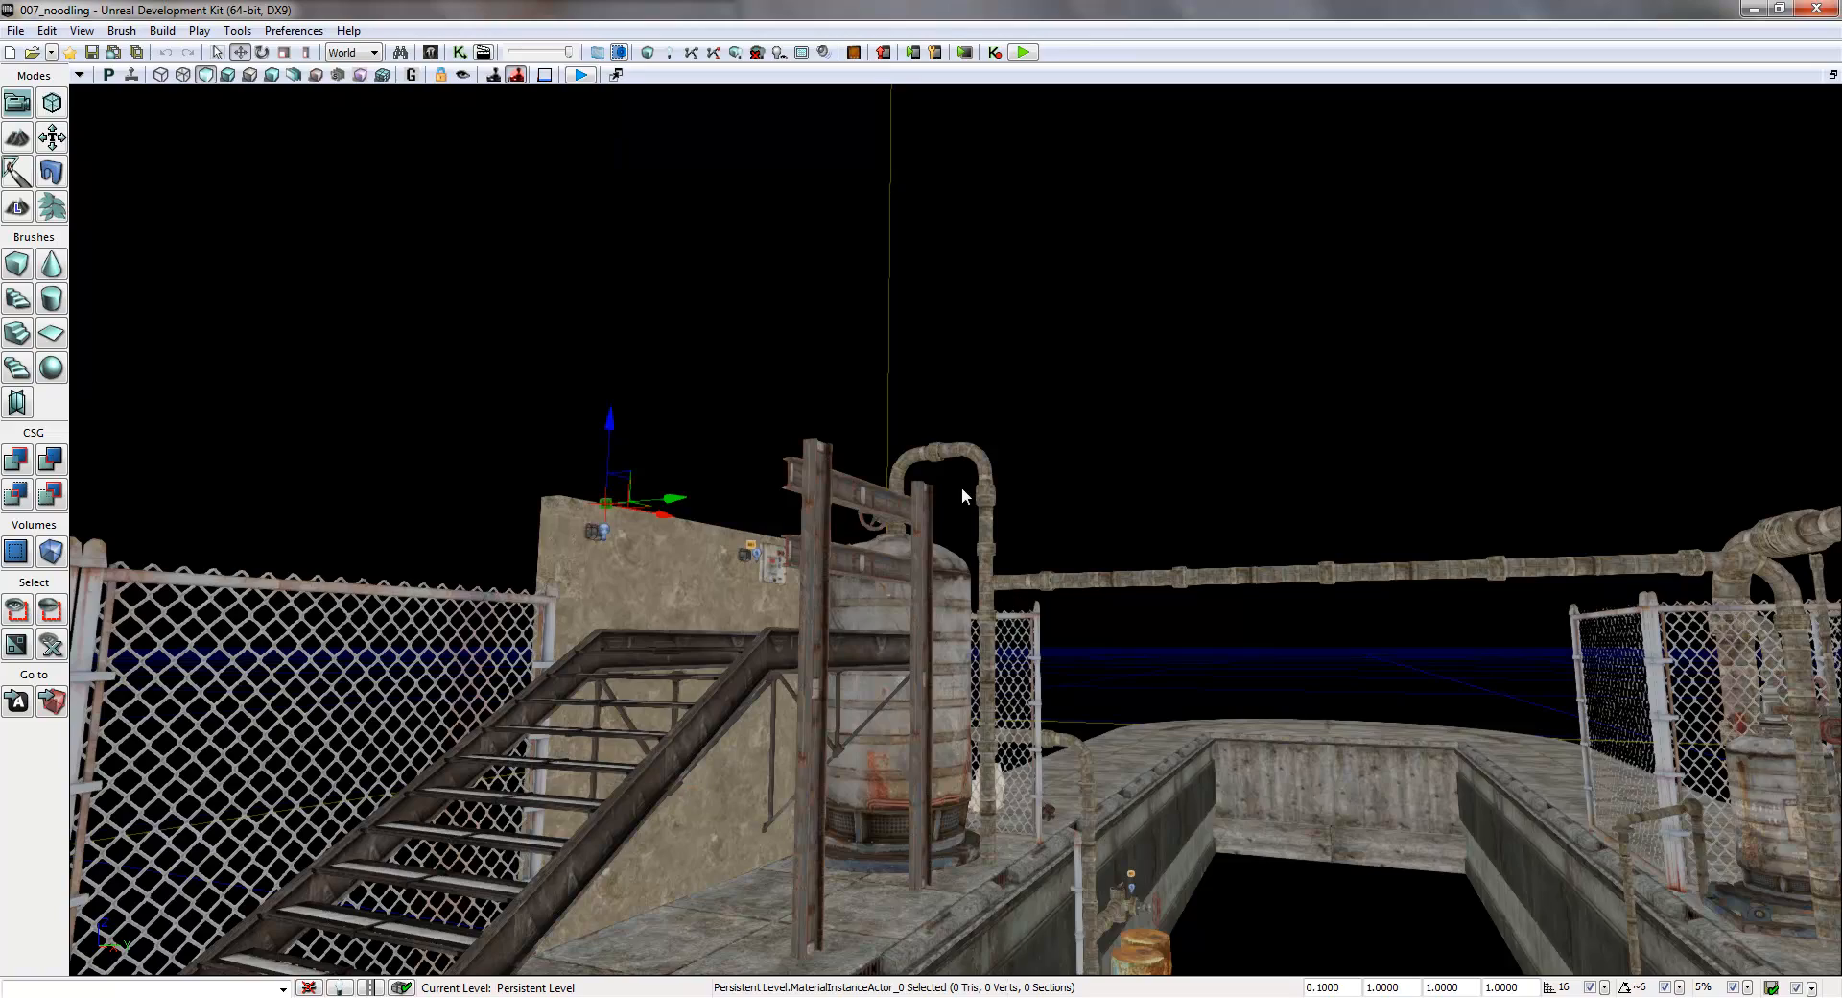
- Switch the viewport to lit shading and play-test the level from the dark floor near the fence, ending the preview
right_click_drag(940, 488, 1108, 534)
key("s")
key("w")
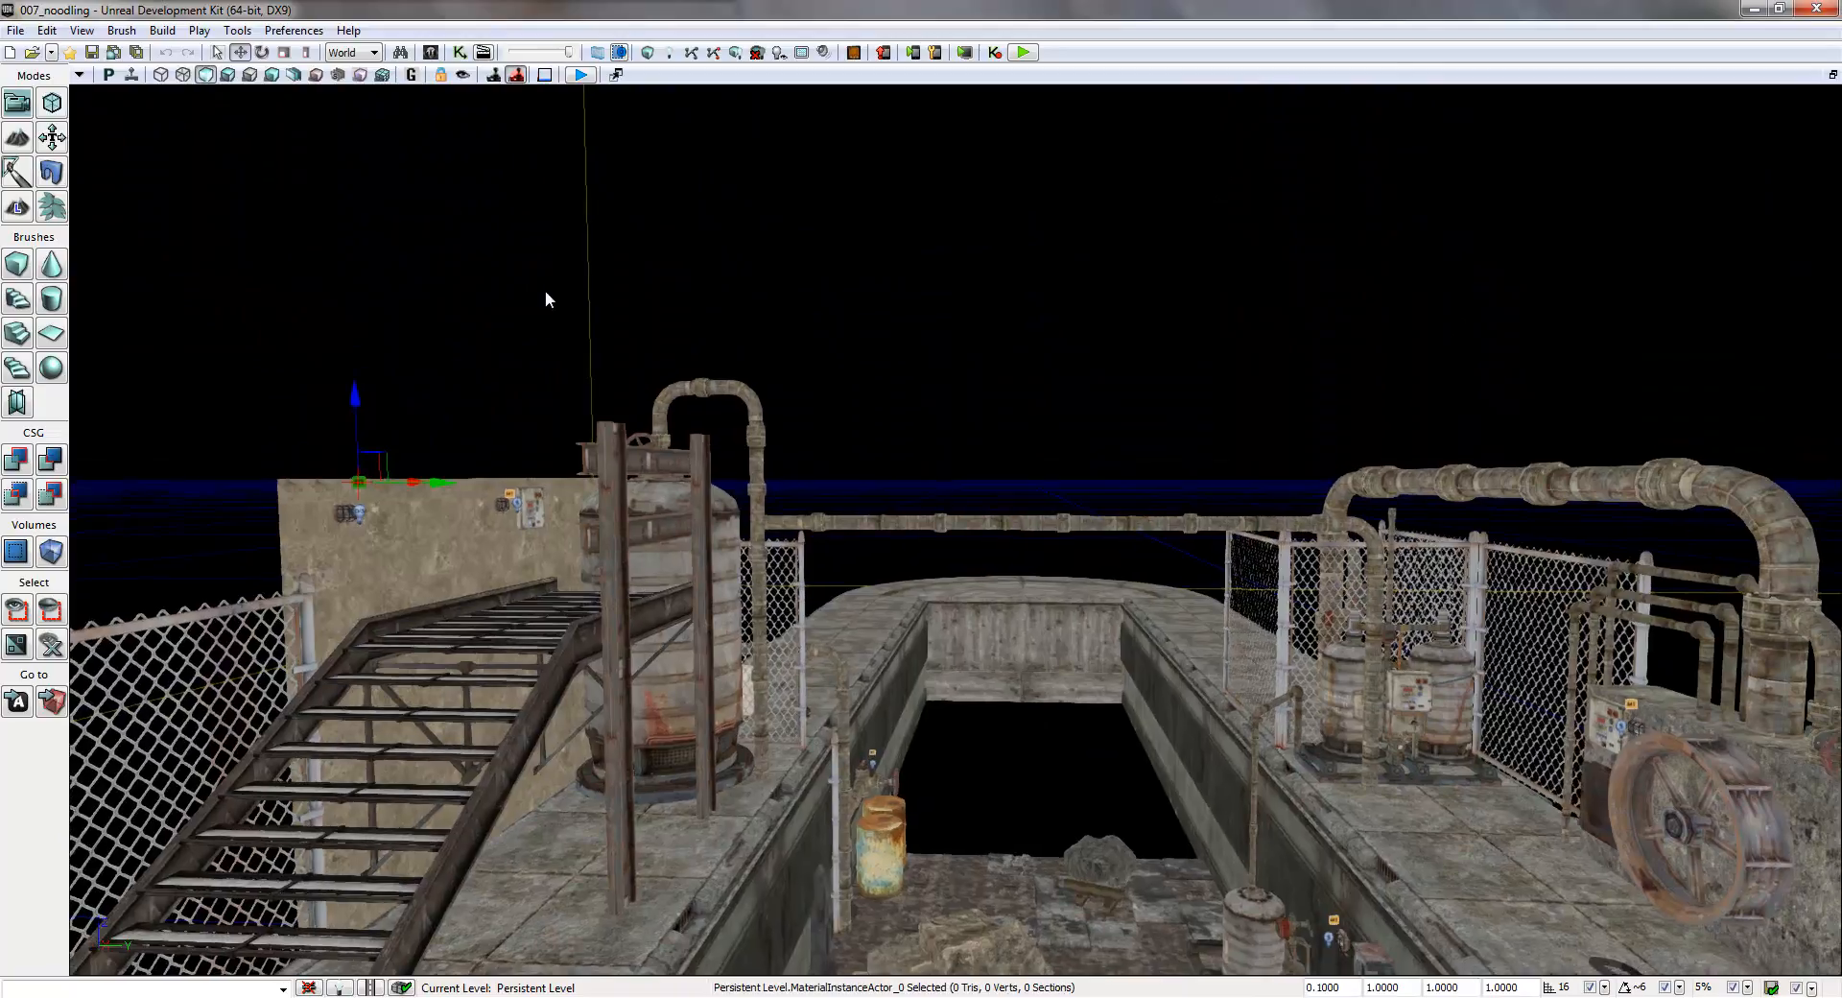
left_click(229, 74)
right_click_drag(1053, 548, 418, 704)
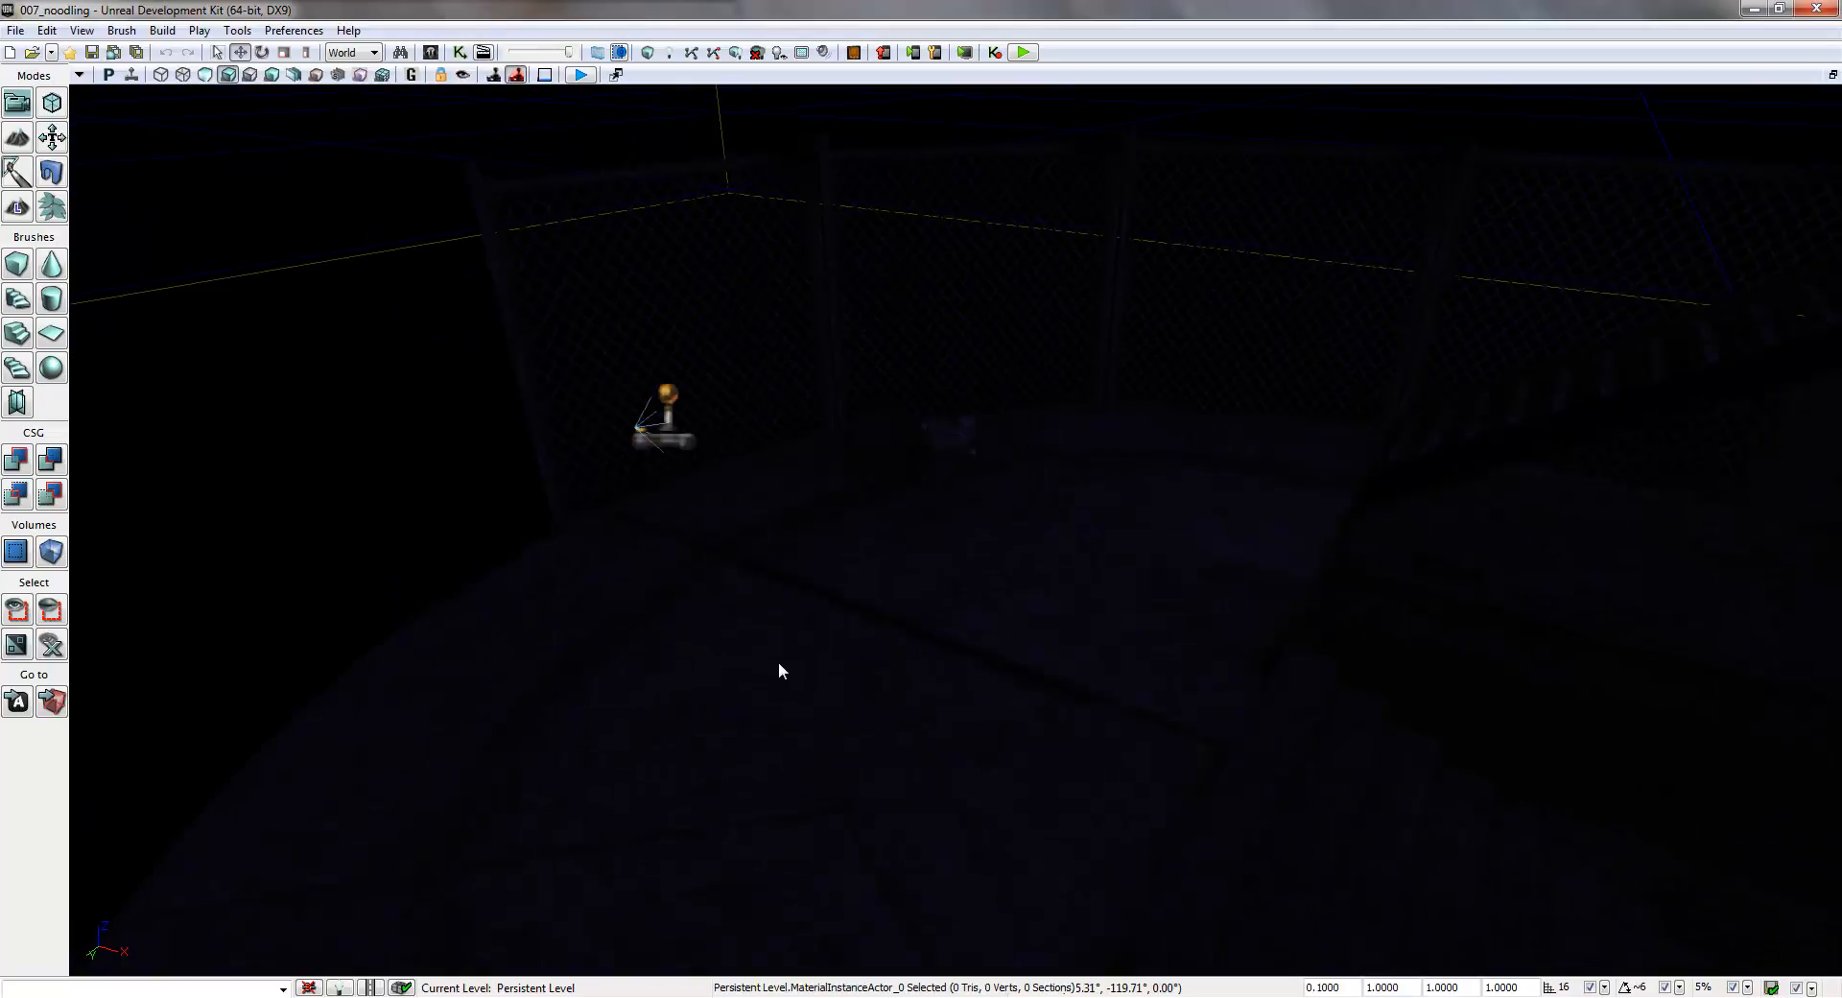
right_click(721, 669)
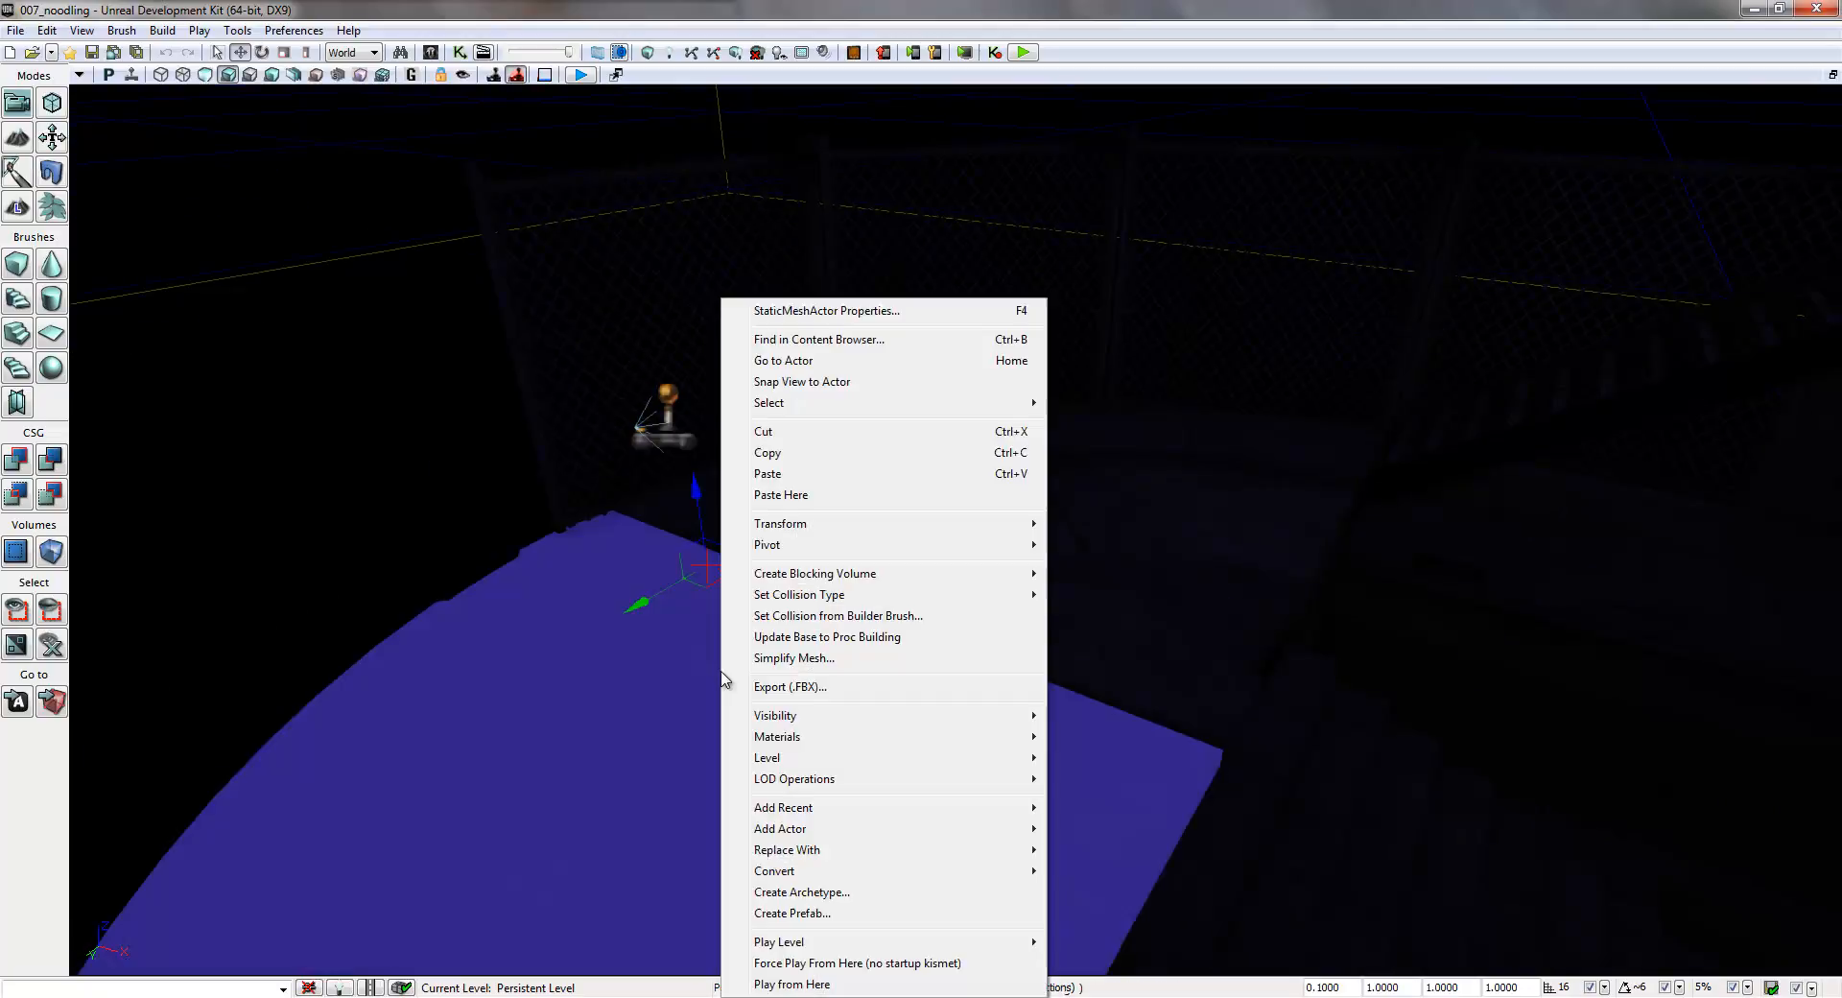
left_click(828, 984)
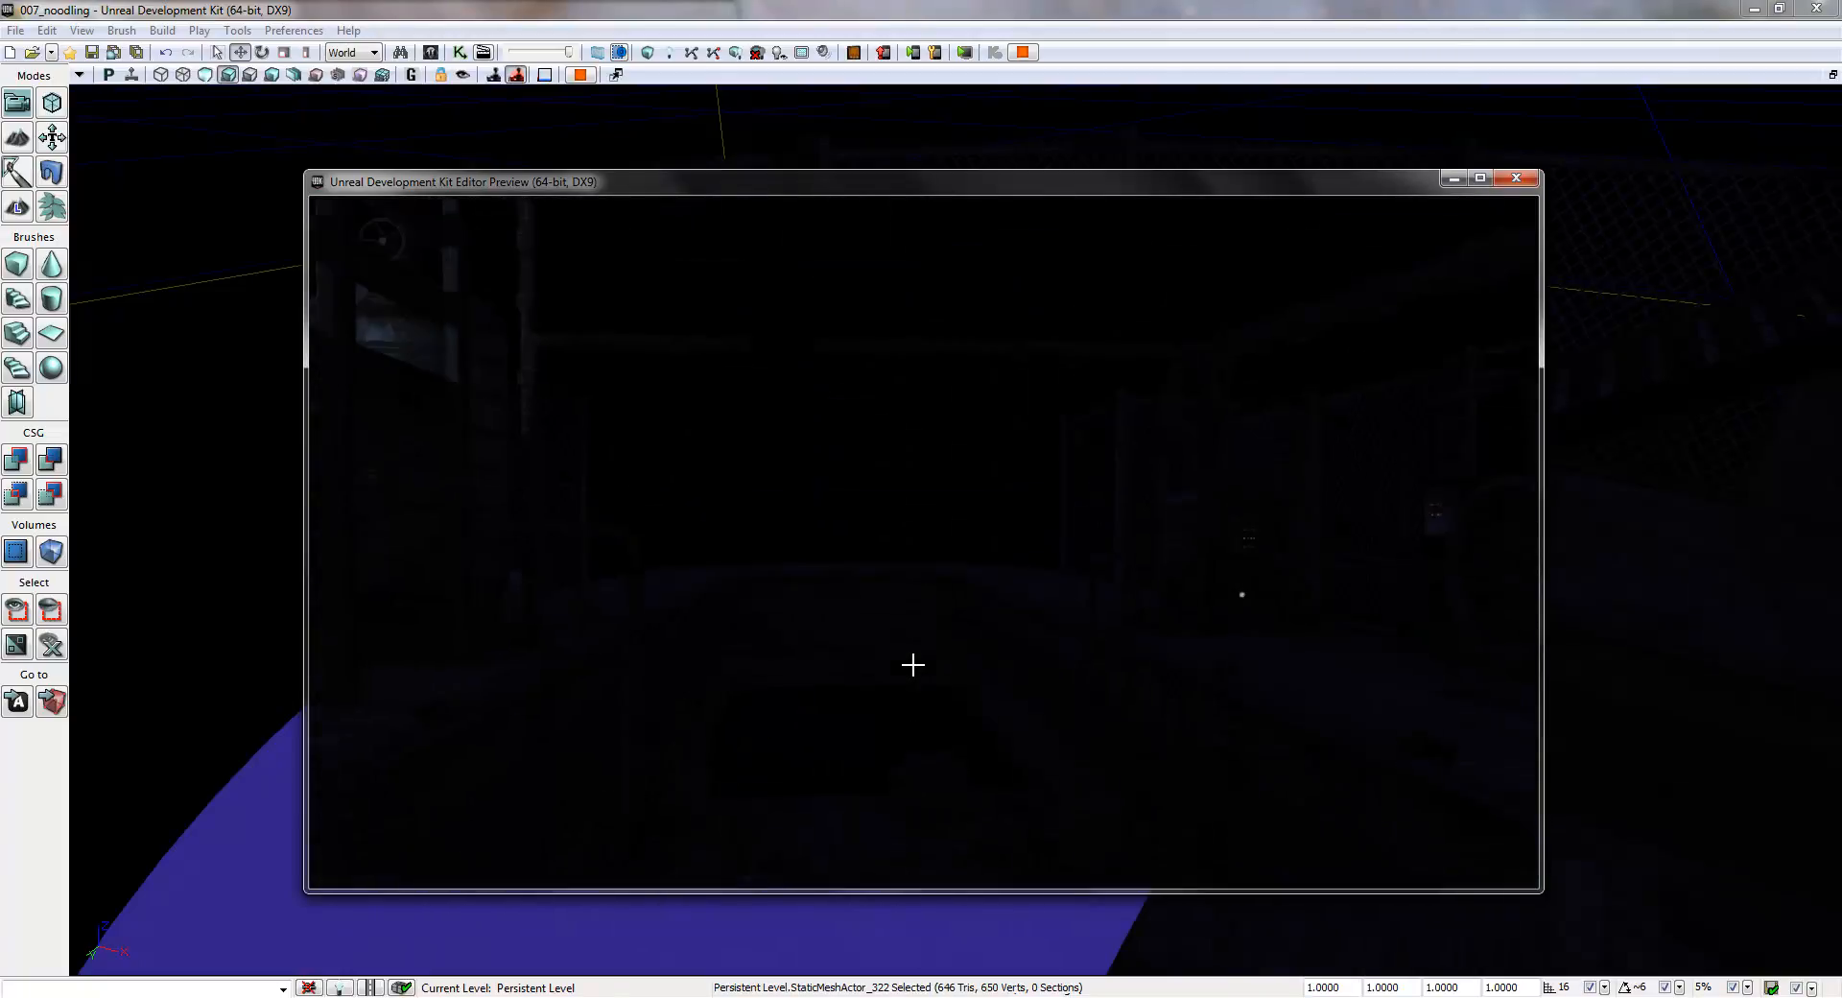
key("Escape")
- Switch the viewport back to unlit shading and go to the wall lamp beside the control panel
right_click_drag(947, 568, 1413, 529)
key("w")
left_click(211, 75)
right_click_drag(645, 350, 875, 551)
key("a")
key("d")
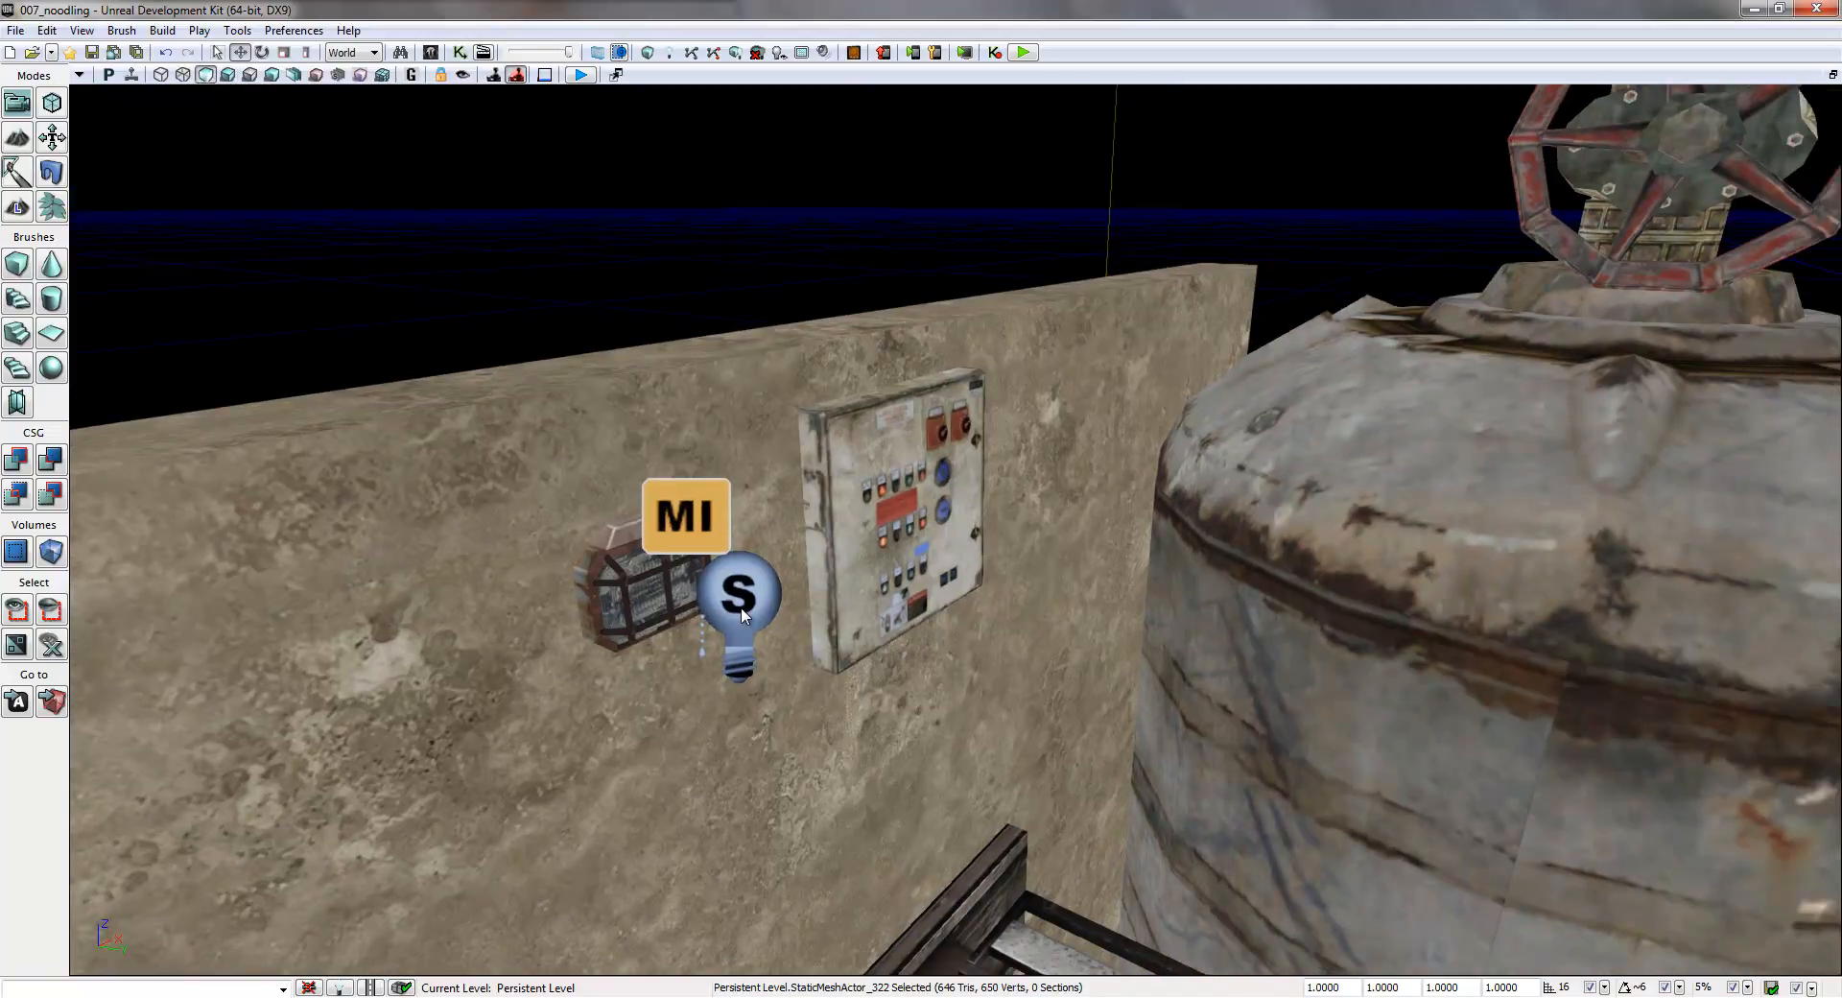
- Reopen the main Kismet sequence and place its window clear of the lamp beside the control panel
left_click(460, 53)
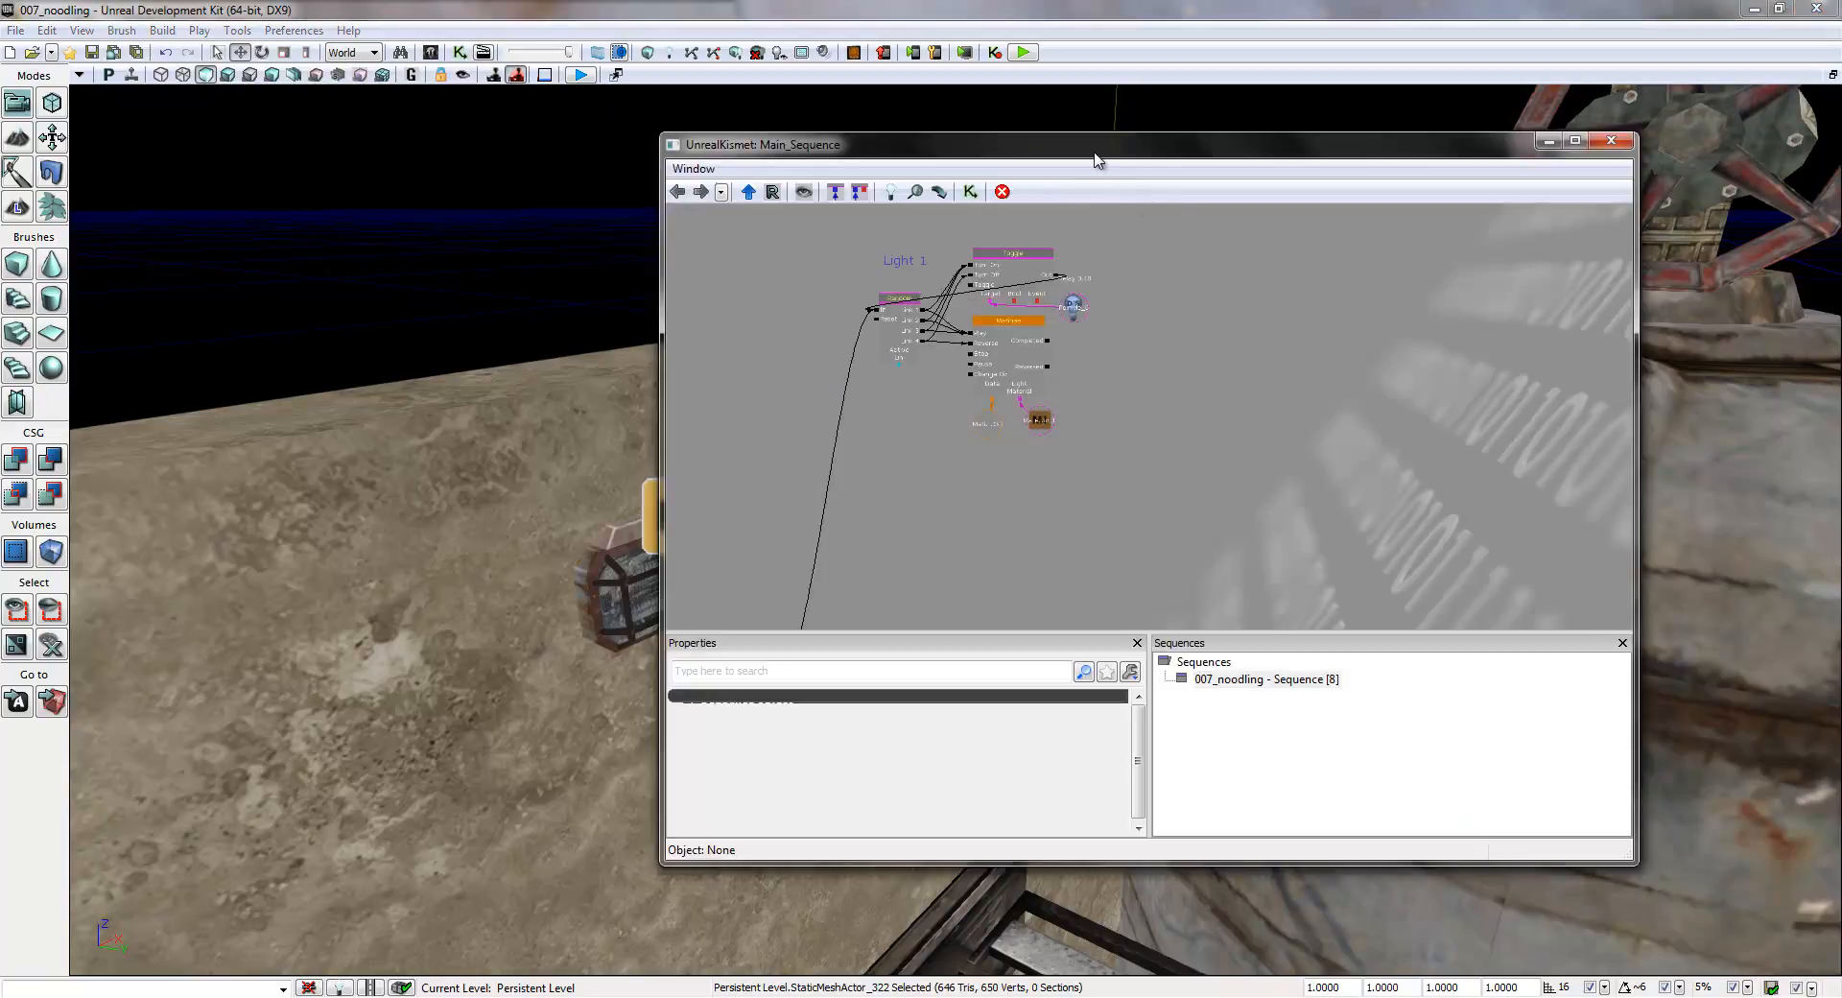
left_click_drag(1095, 154, 1233, 135)
mouse_move(1194, 552)
left_mouse_down()
mouse_move(1200, 456)
mouse_move(1174, 559)
left_mouse_up()
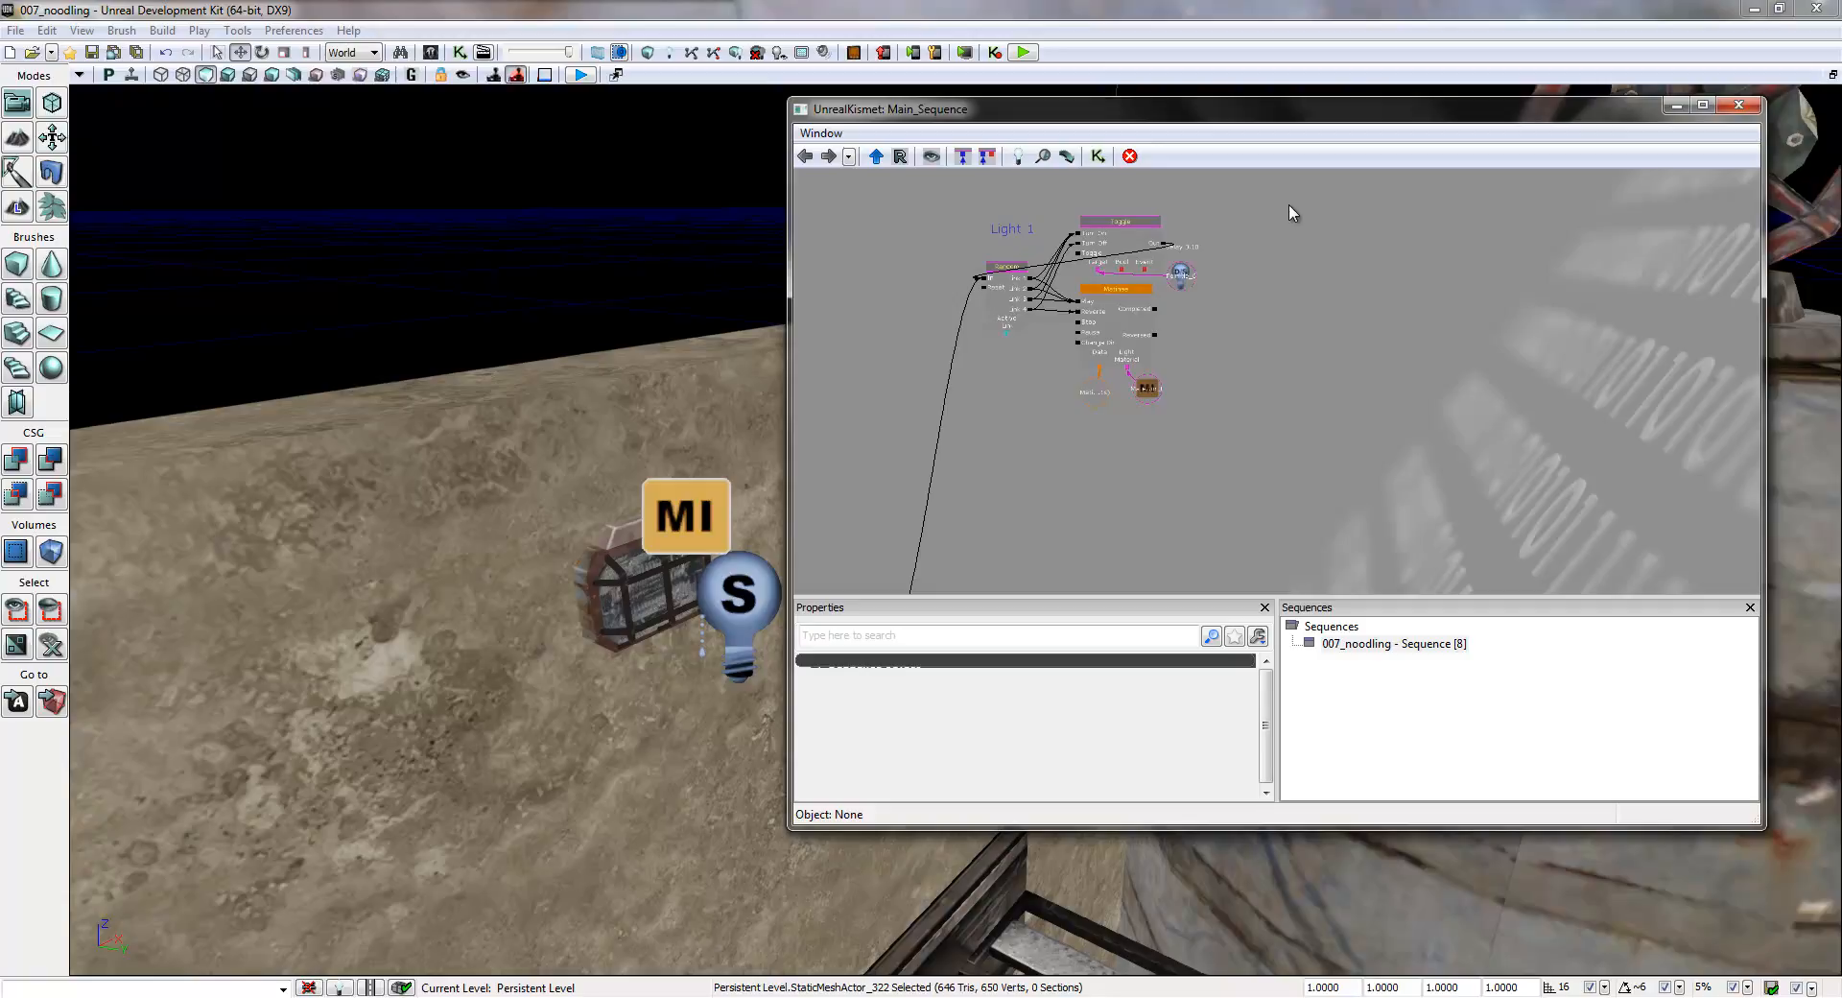
- Duplicate the whole Light 1 group of nodes and variables, and place the copy directly below the original
left_click_drag(1290, 211, 917, 470, "ctrl+alt")
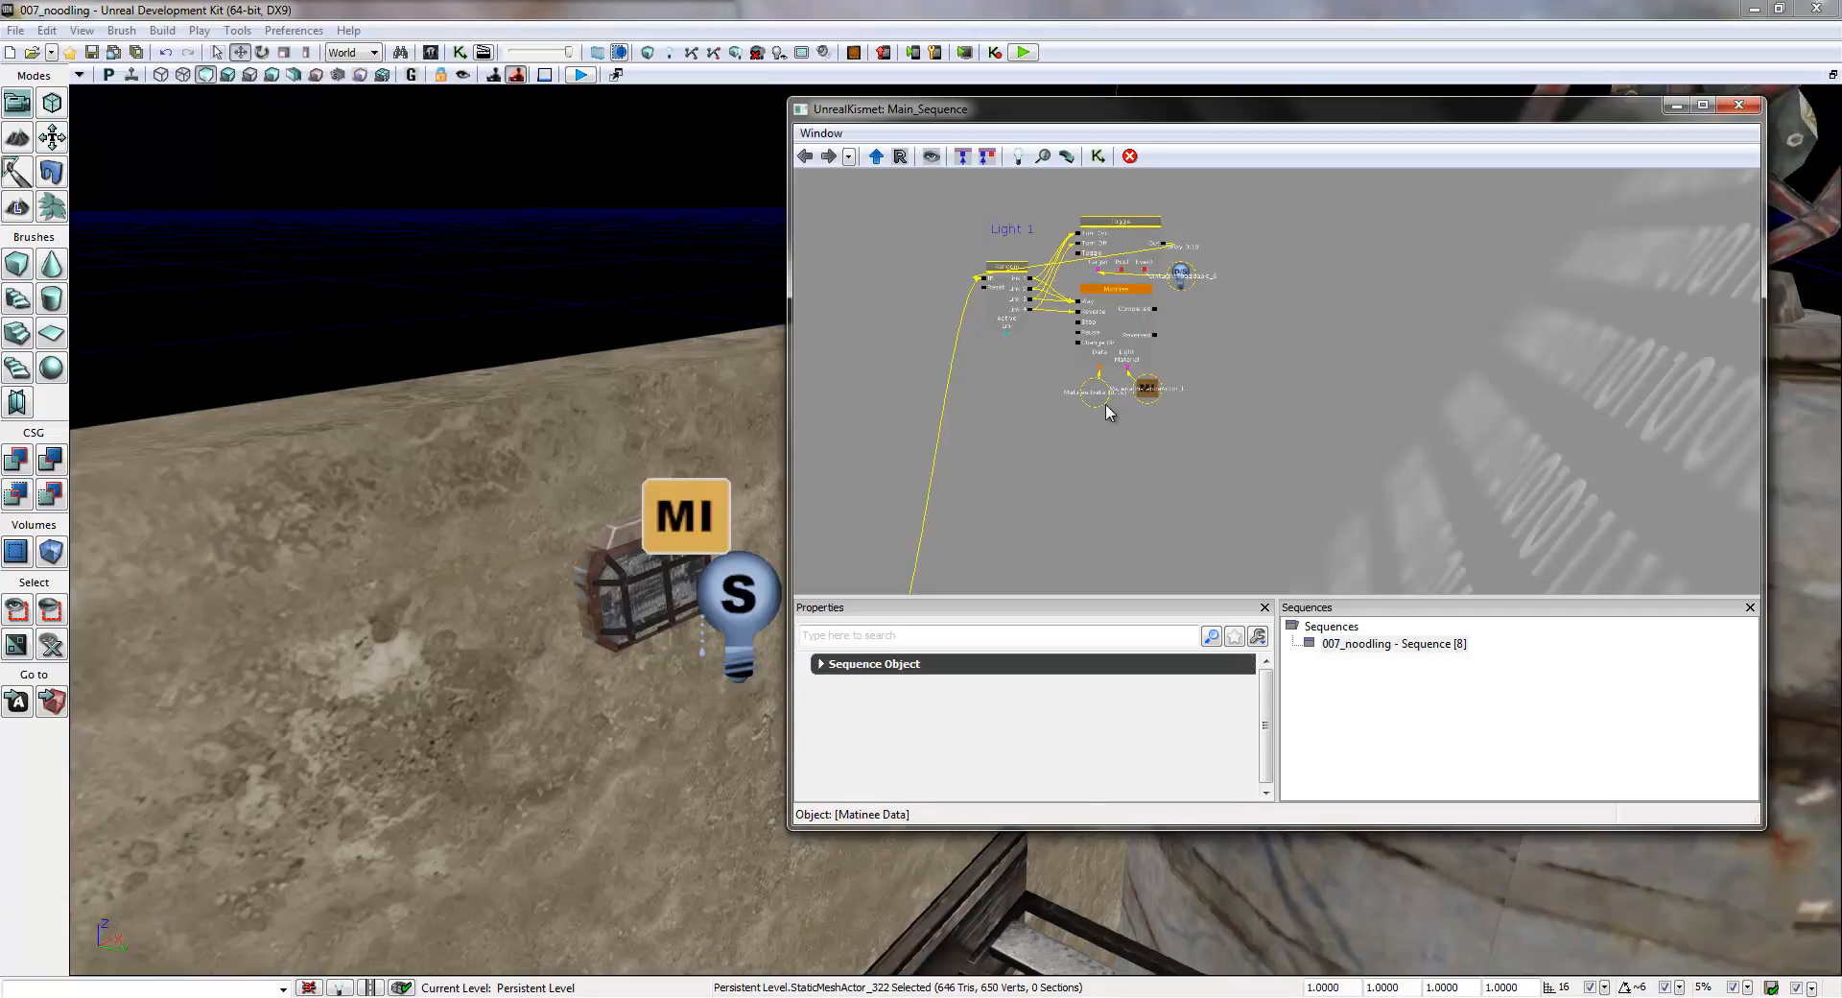
key("ctrl+v")
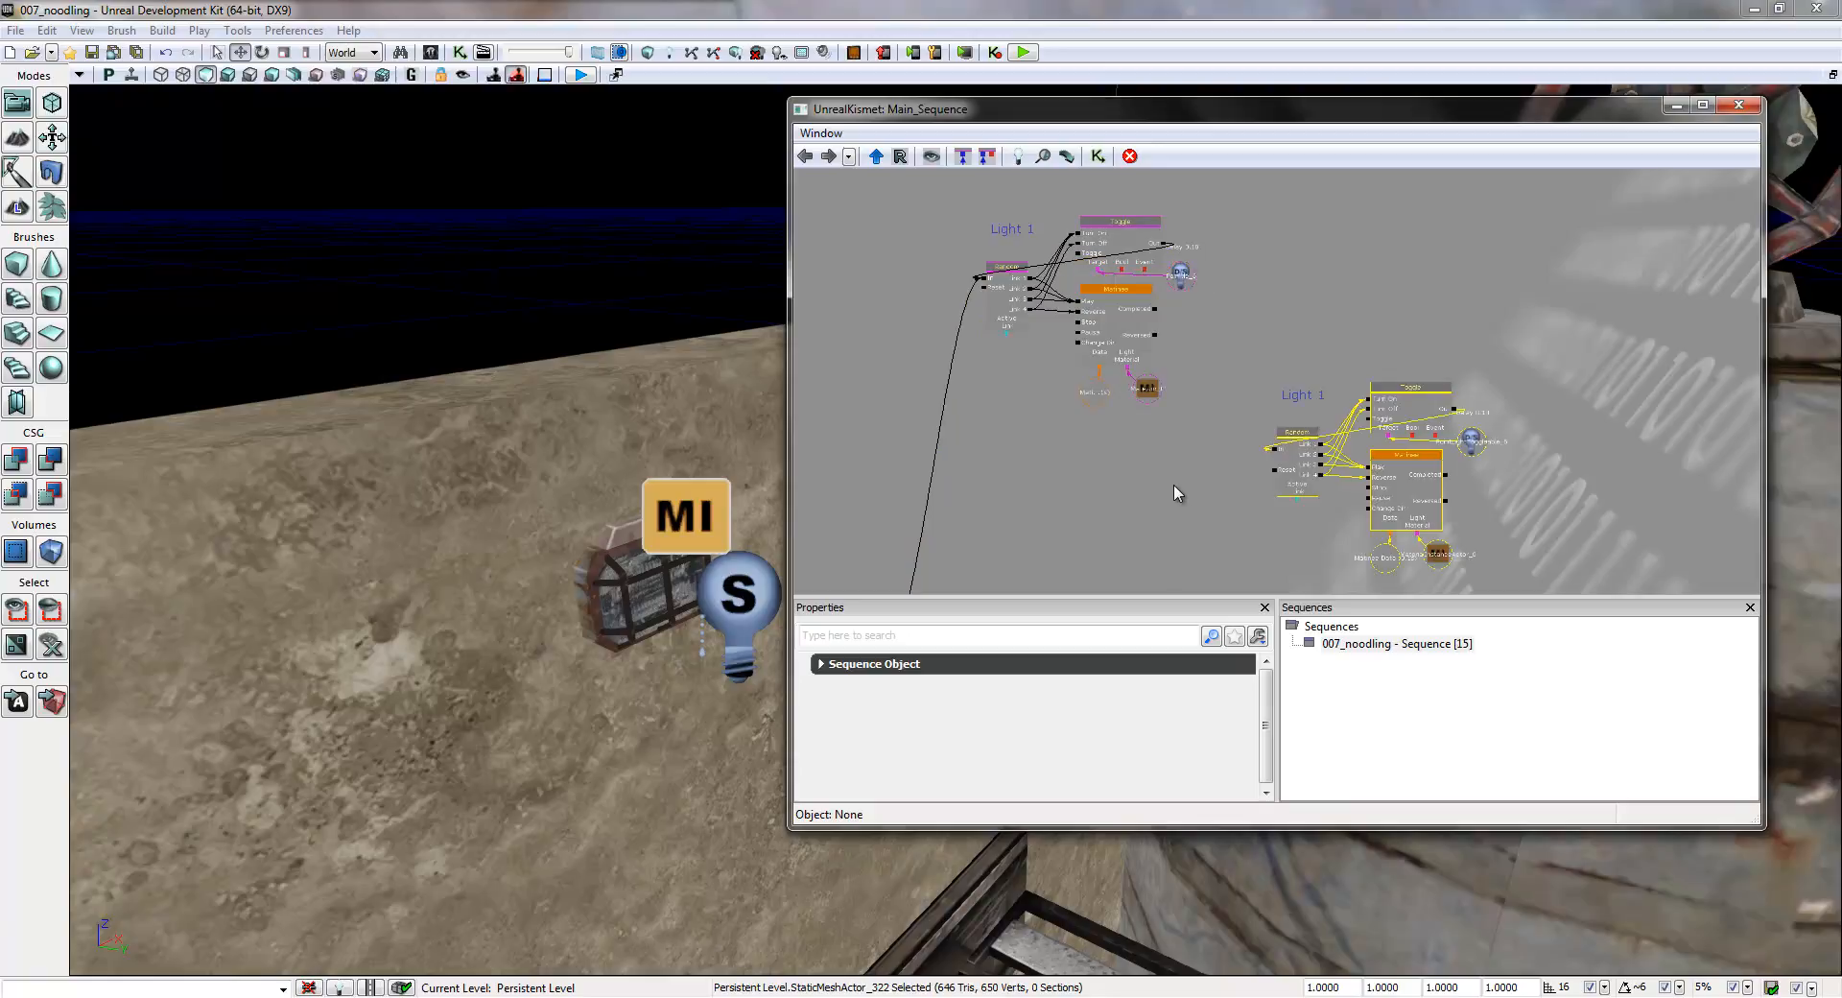
left_click_drag(1162, 501, 1206, 371)
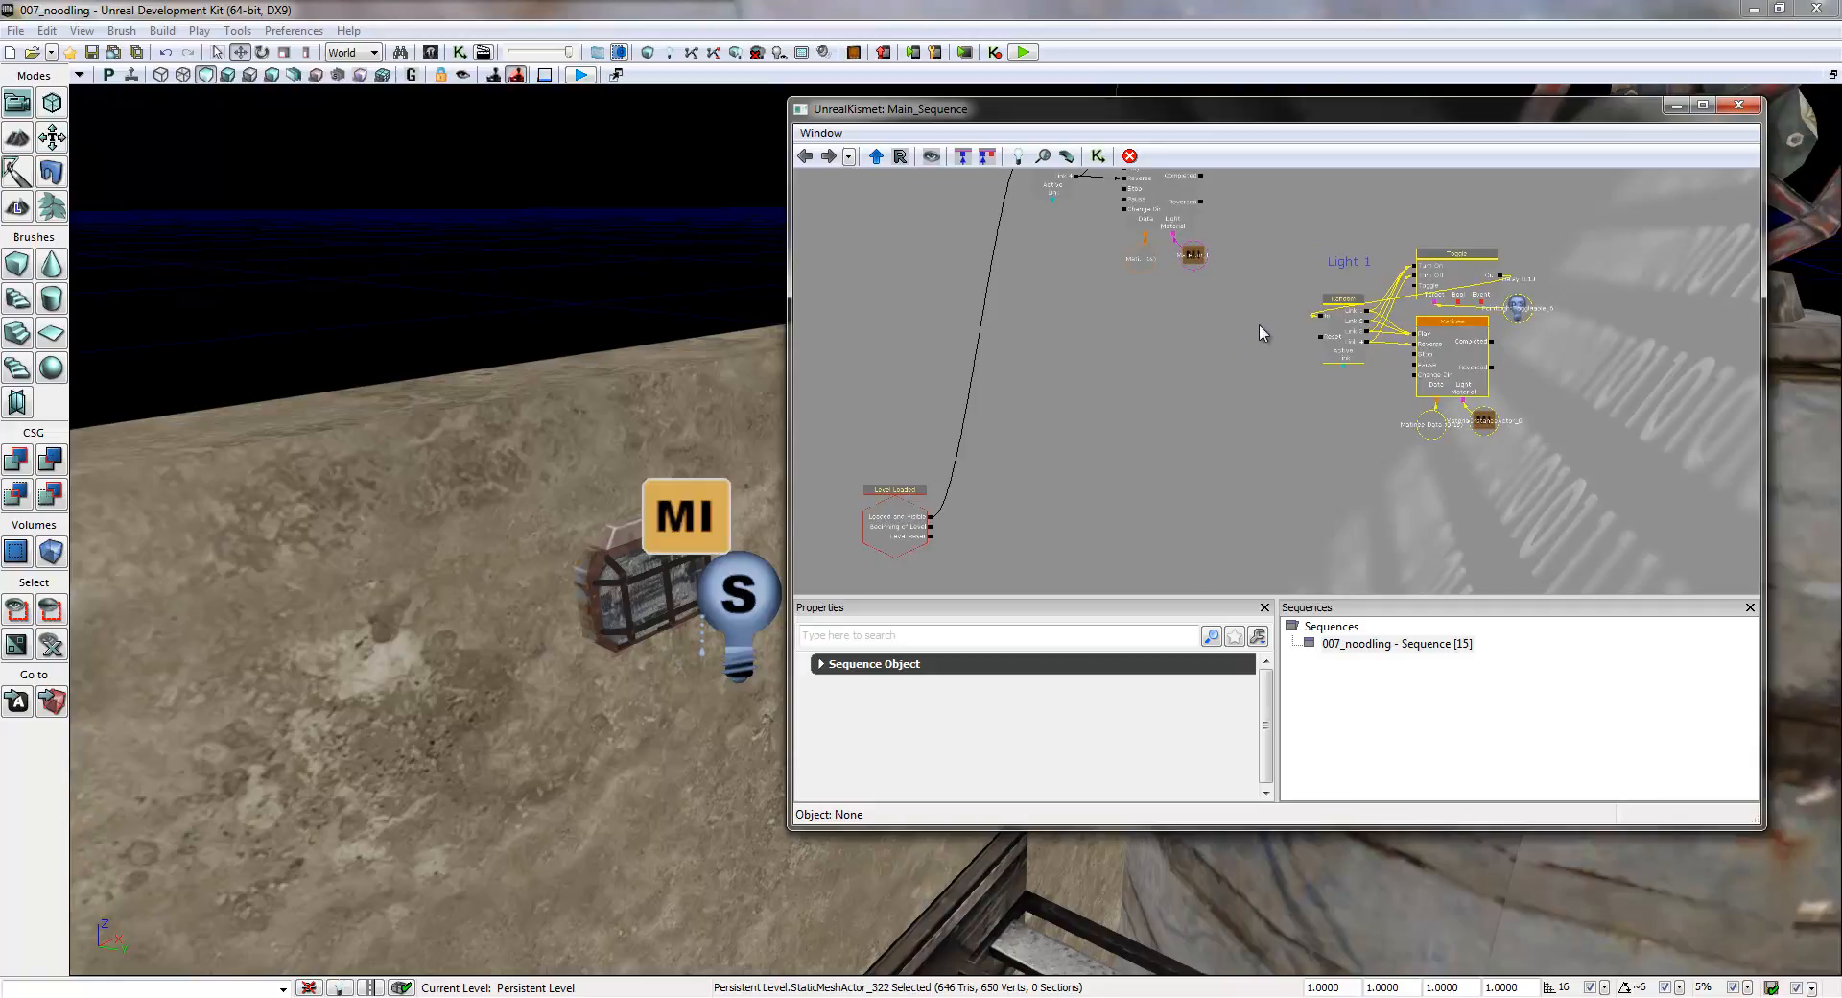
left_click_drag(1465, 274, 1172, 320)
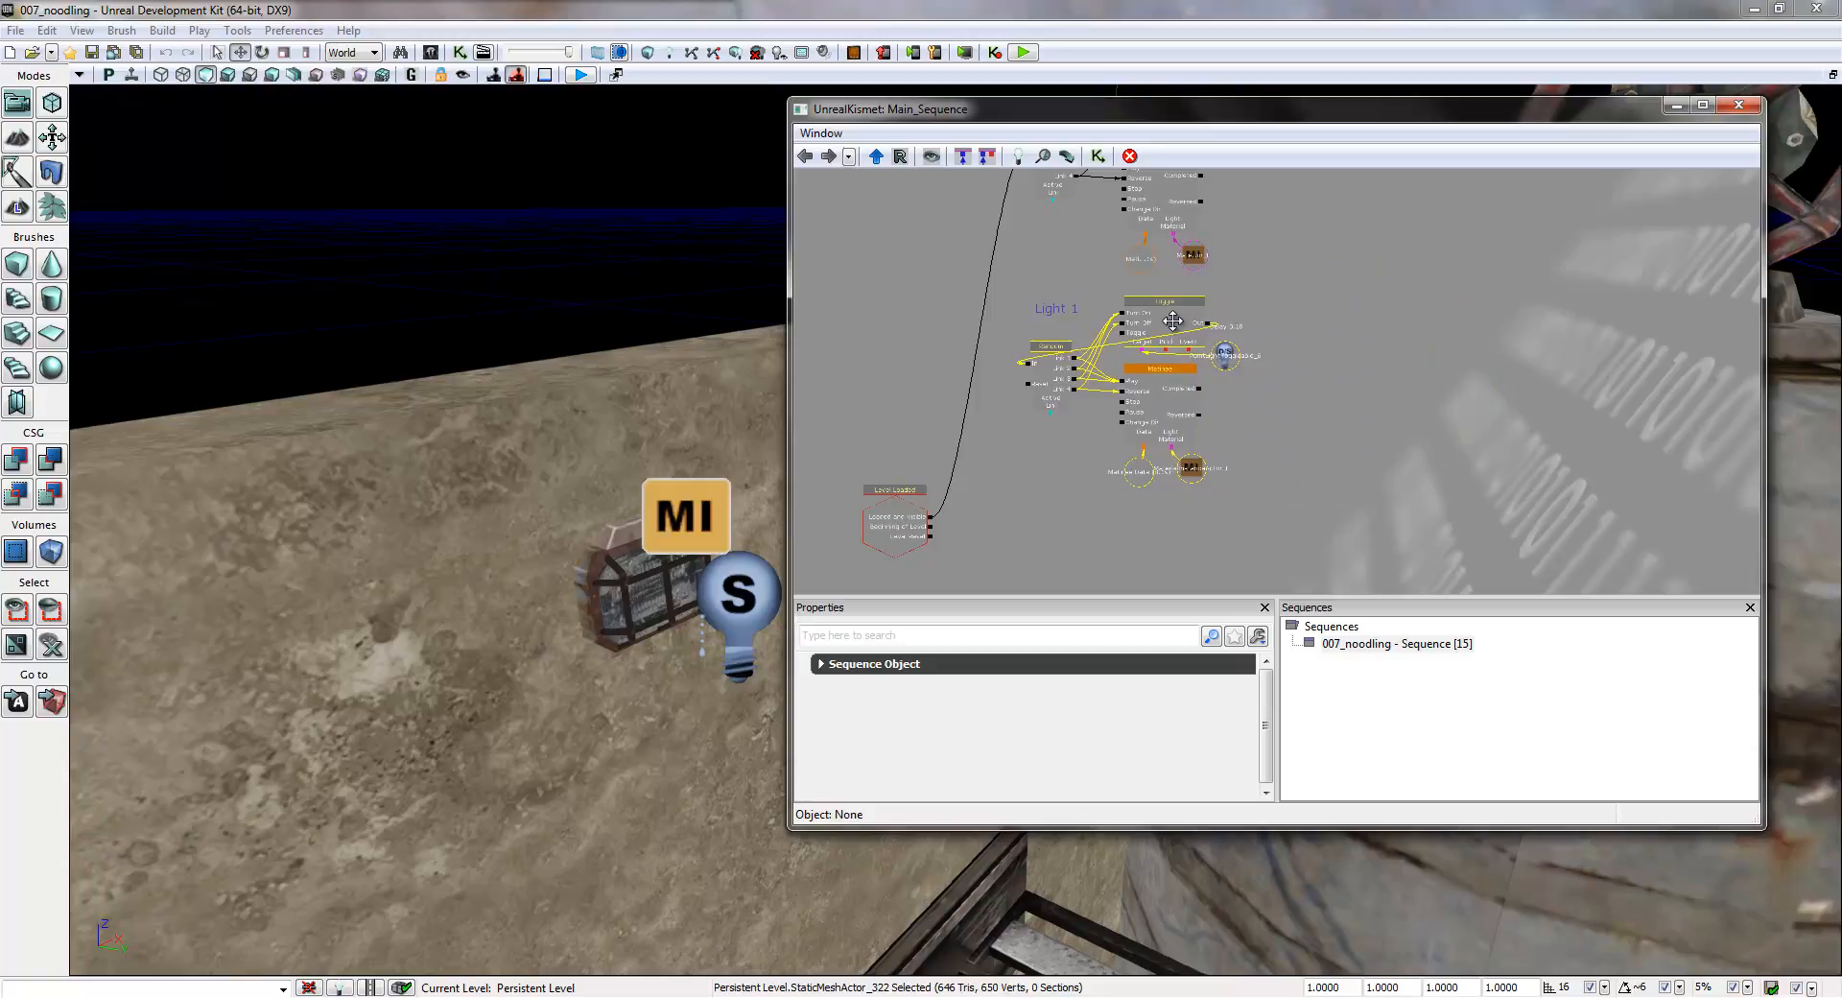
left_click_drag(1292, 384, 1338, 268)
- Paste two more copies of the Light 1 group, stacked in the same column below the existing ones
scroll(1353, 407, "down", 5)
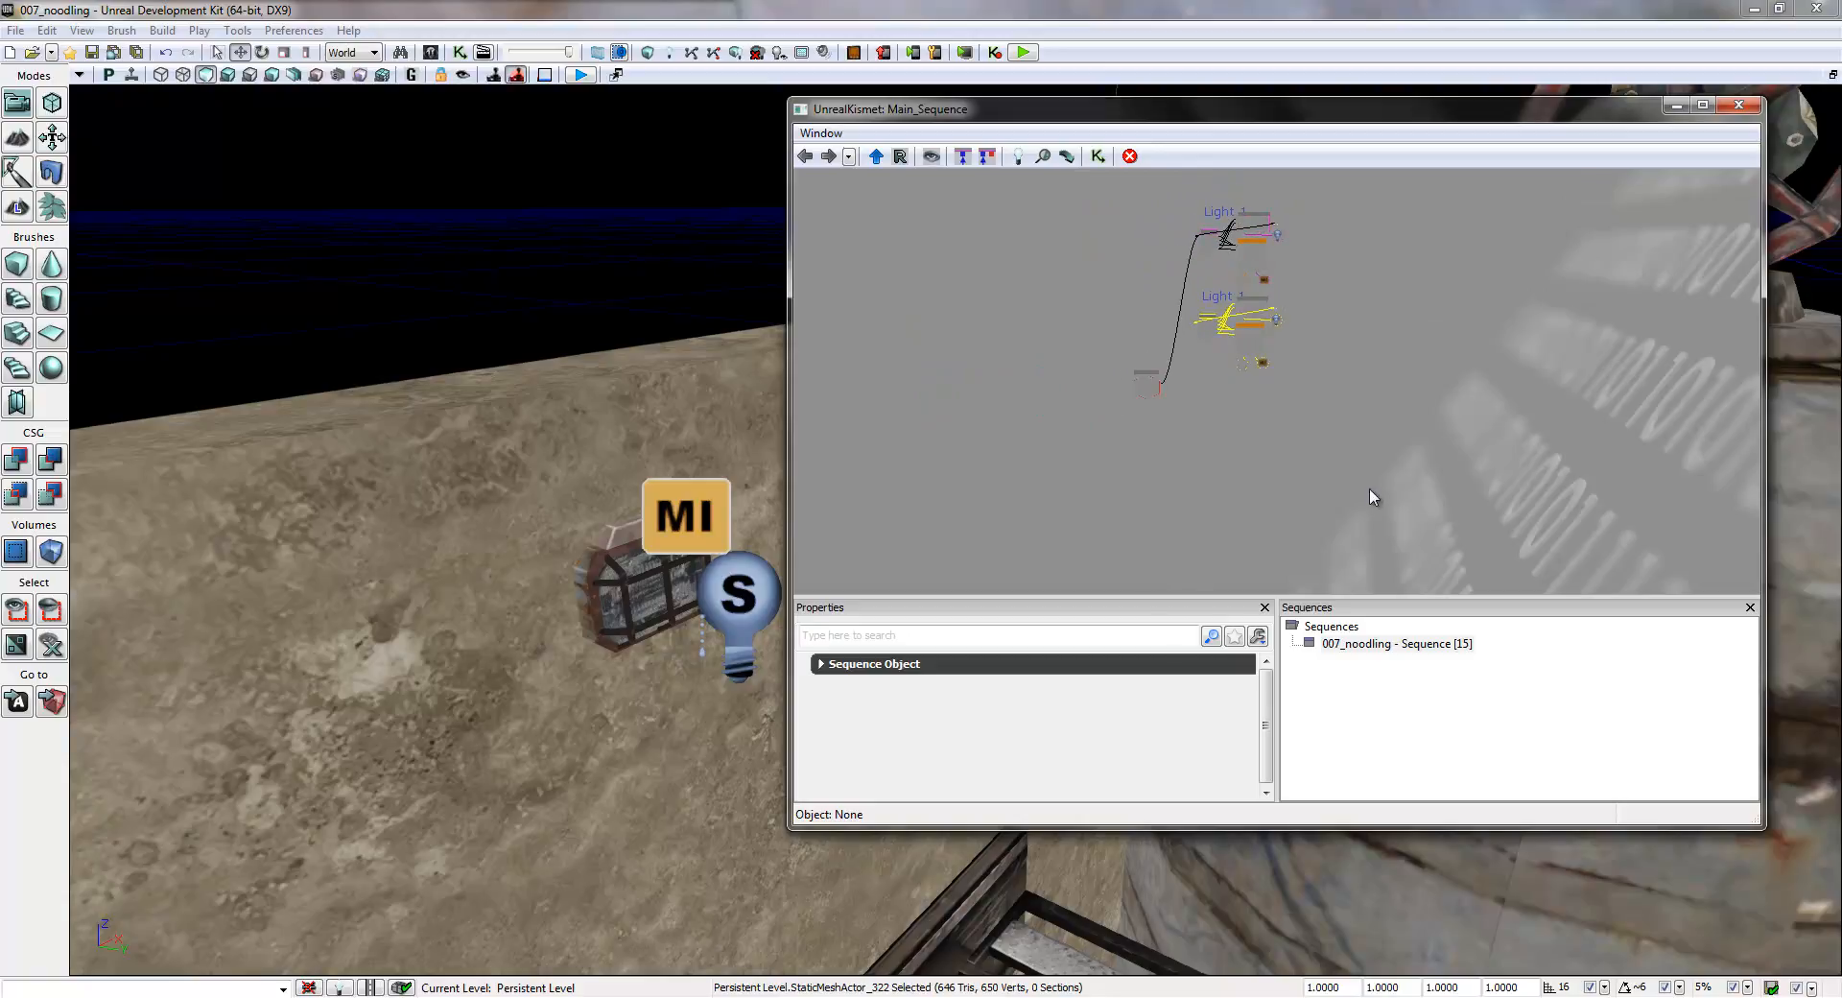
key("ctrl+v")
left_click(1324, 408)
left_click_drag(1325, 403, 1255, 496)
key("ctrl+v")
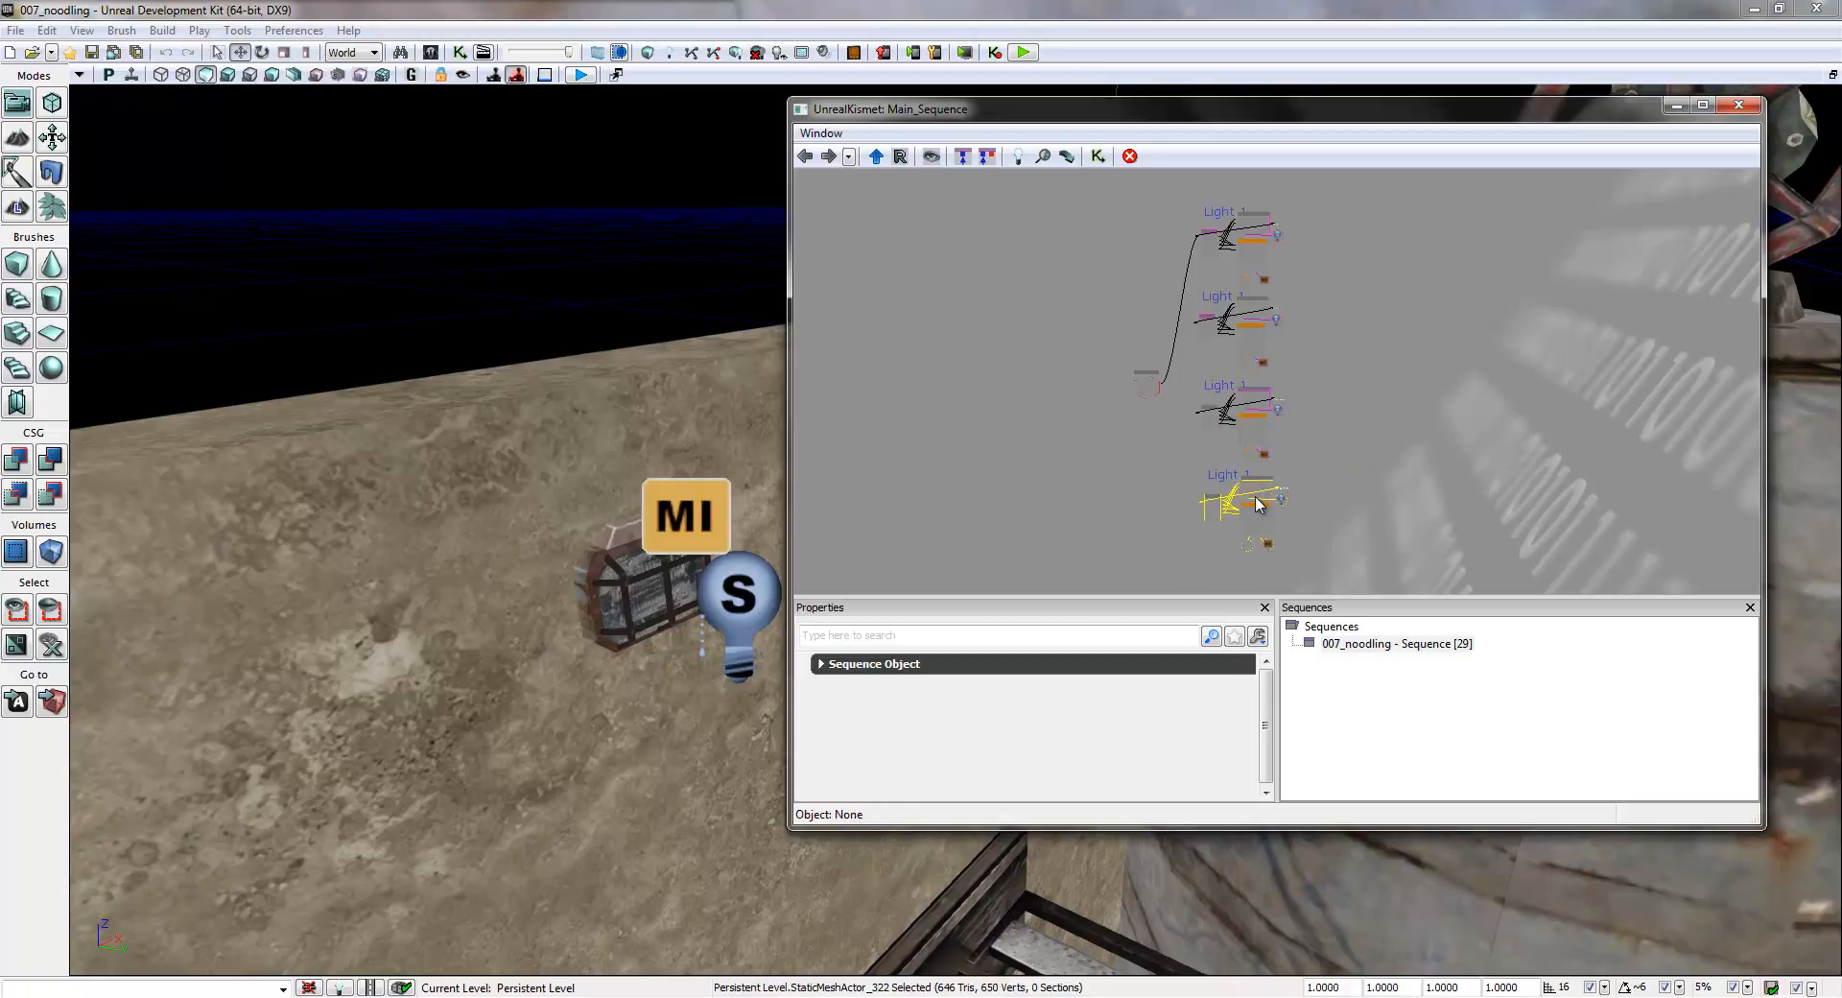
- Paste a fourth copy of the Light 1 group and move it to the bottom of the column
left_click_drag(1403, 547, 1375, 361)
key("ctrl+v")
left_click(1349, 423)
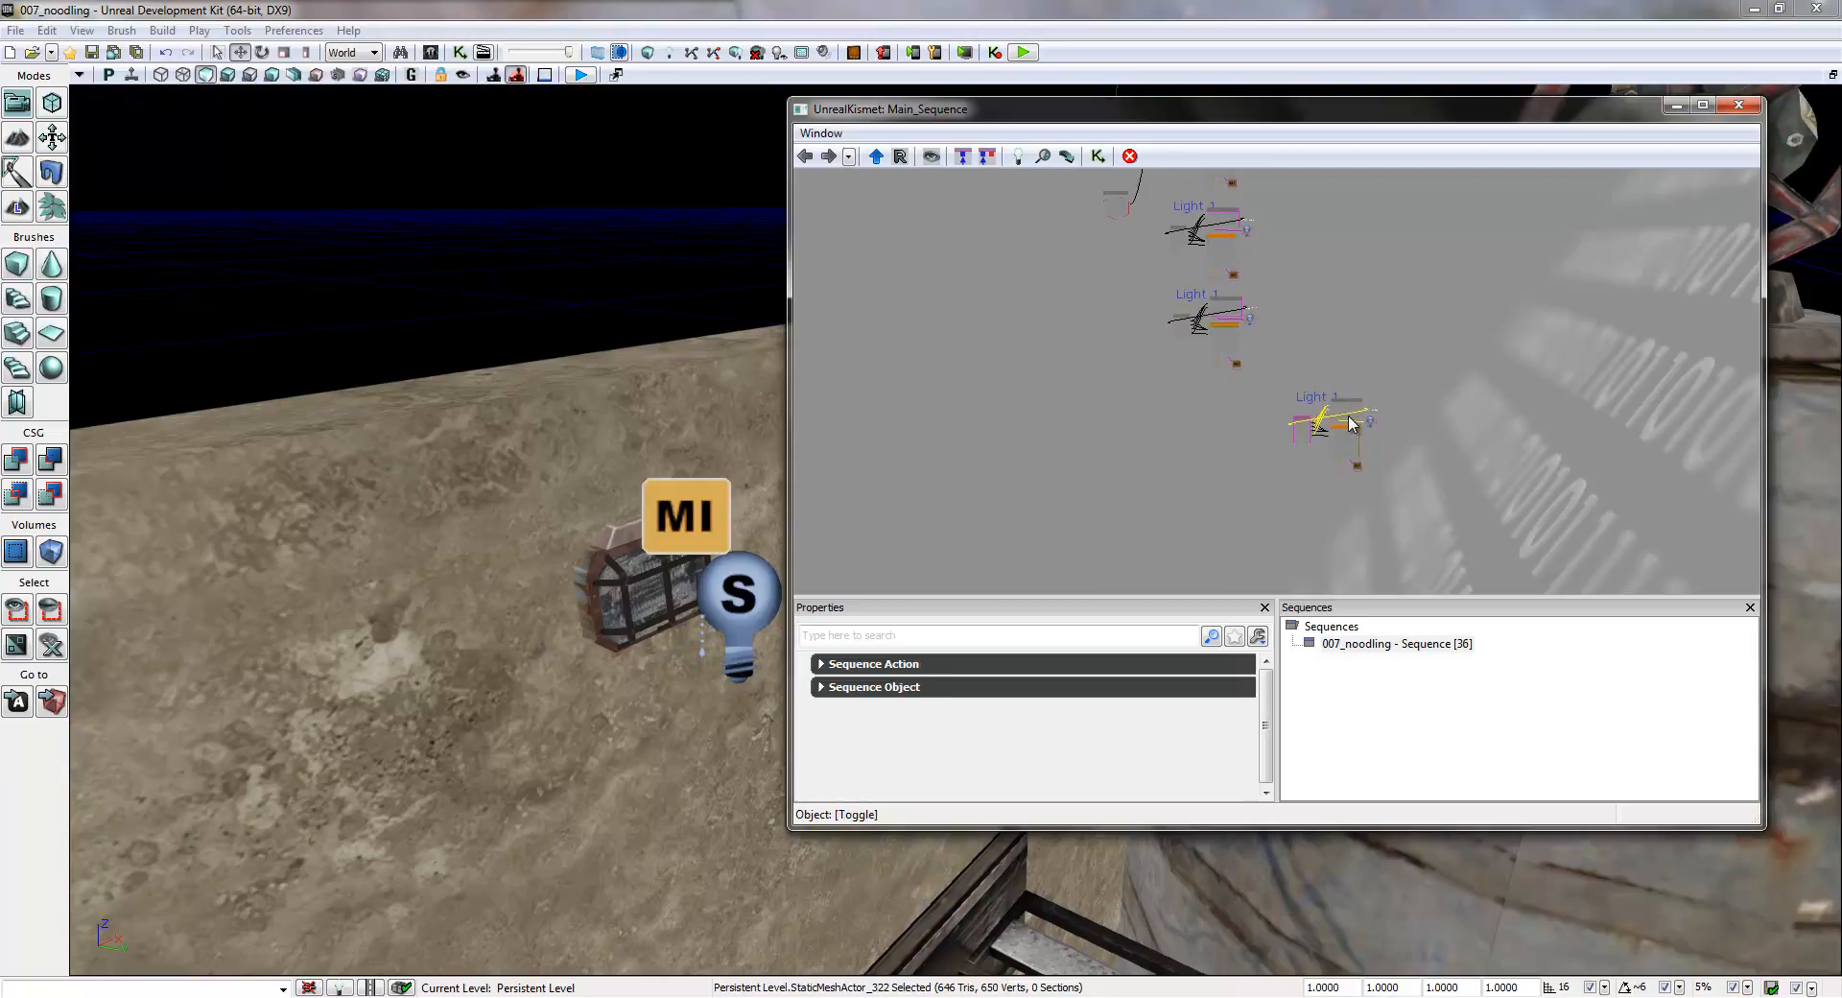
left_click_drag(1399, 395, 1229, 523, "ctrl+alt")
left_click_drag(1363, 437, 1225, 396)
- Connect the Level Loaded event's Loaded and Visible output to the In input of the second group's Random node
scroll(1275, 296, "up", 8)
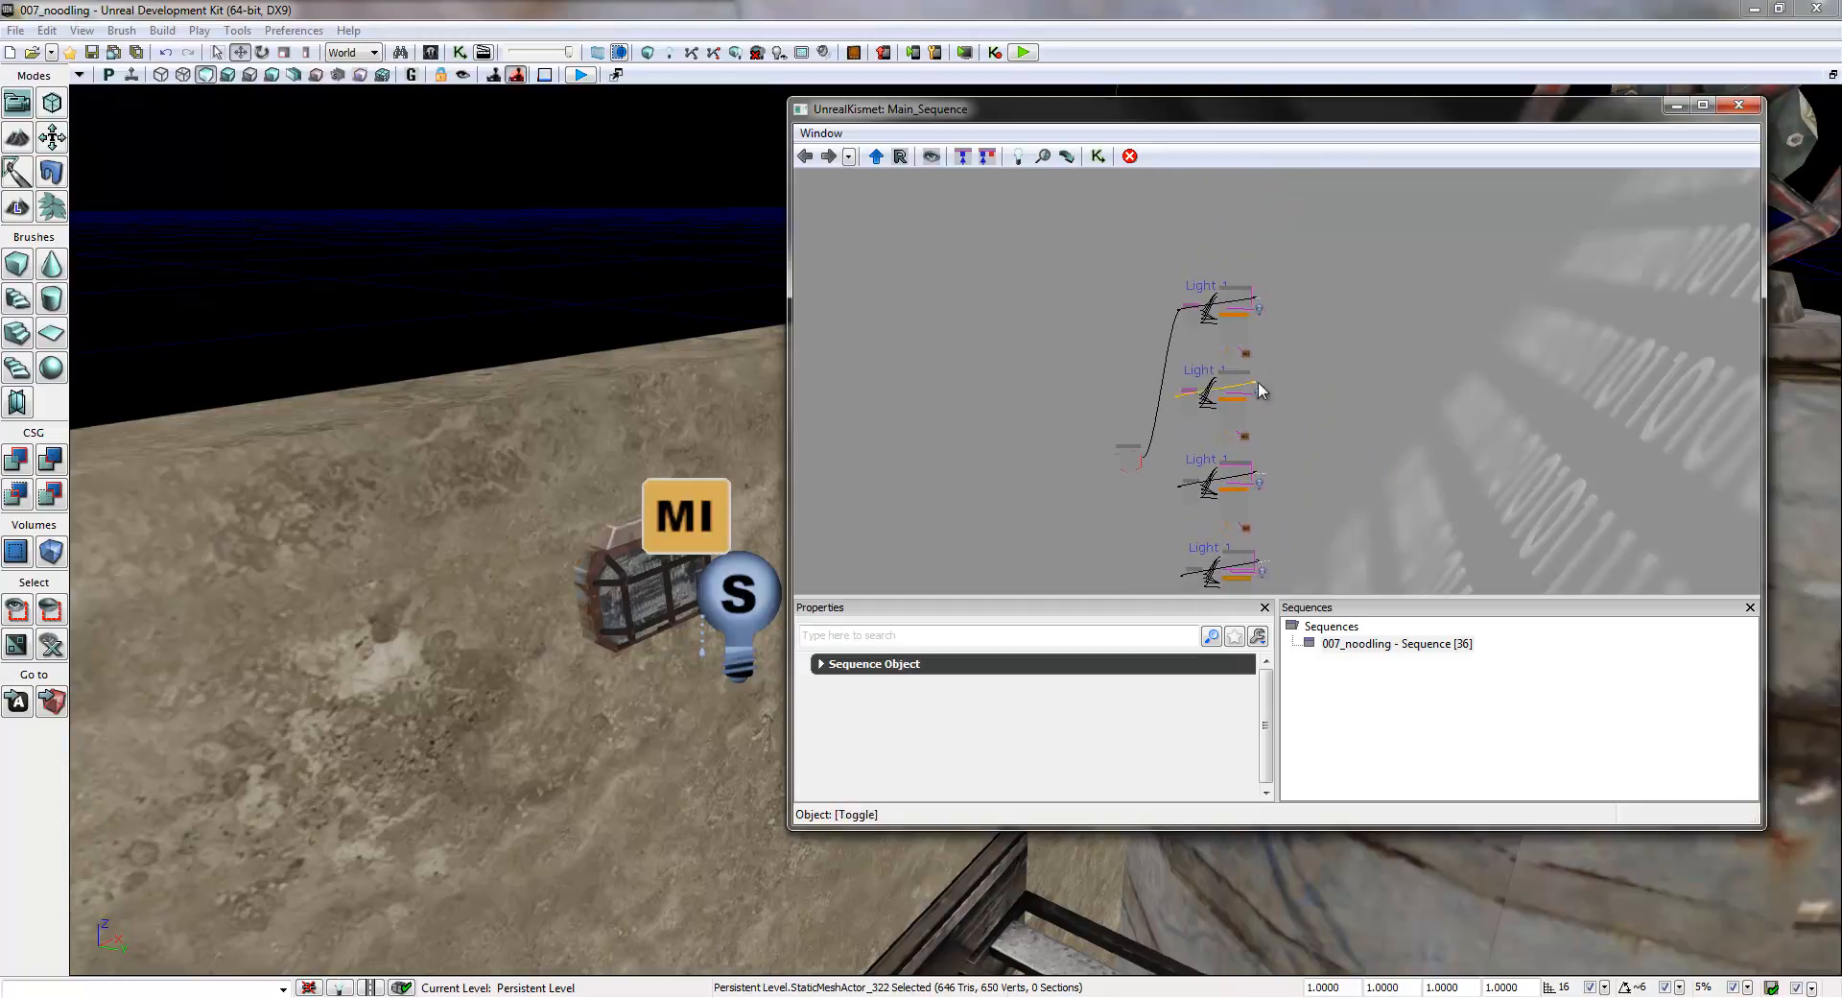
scroll(1241, 401, "up", 2)
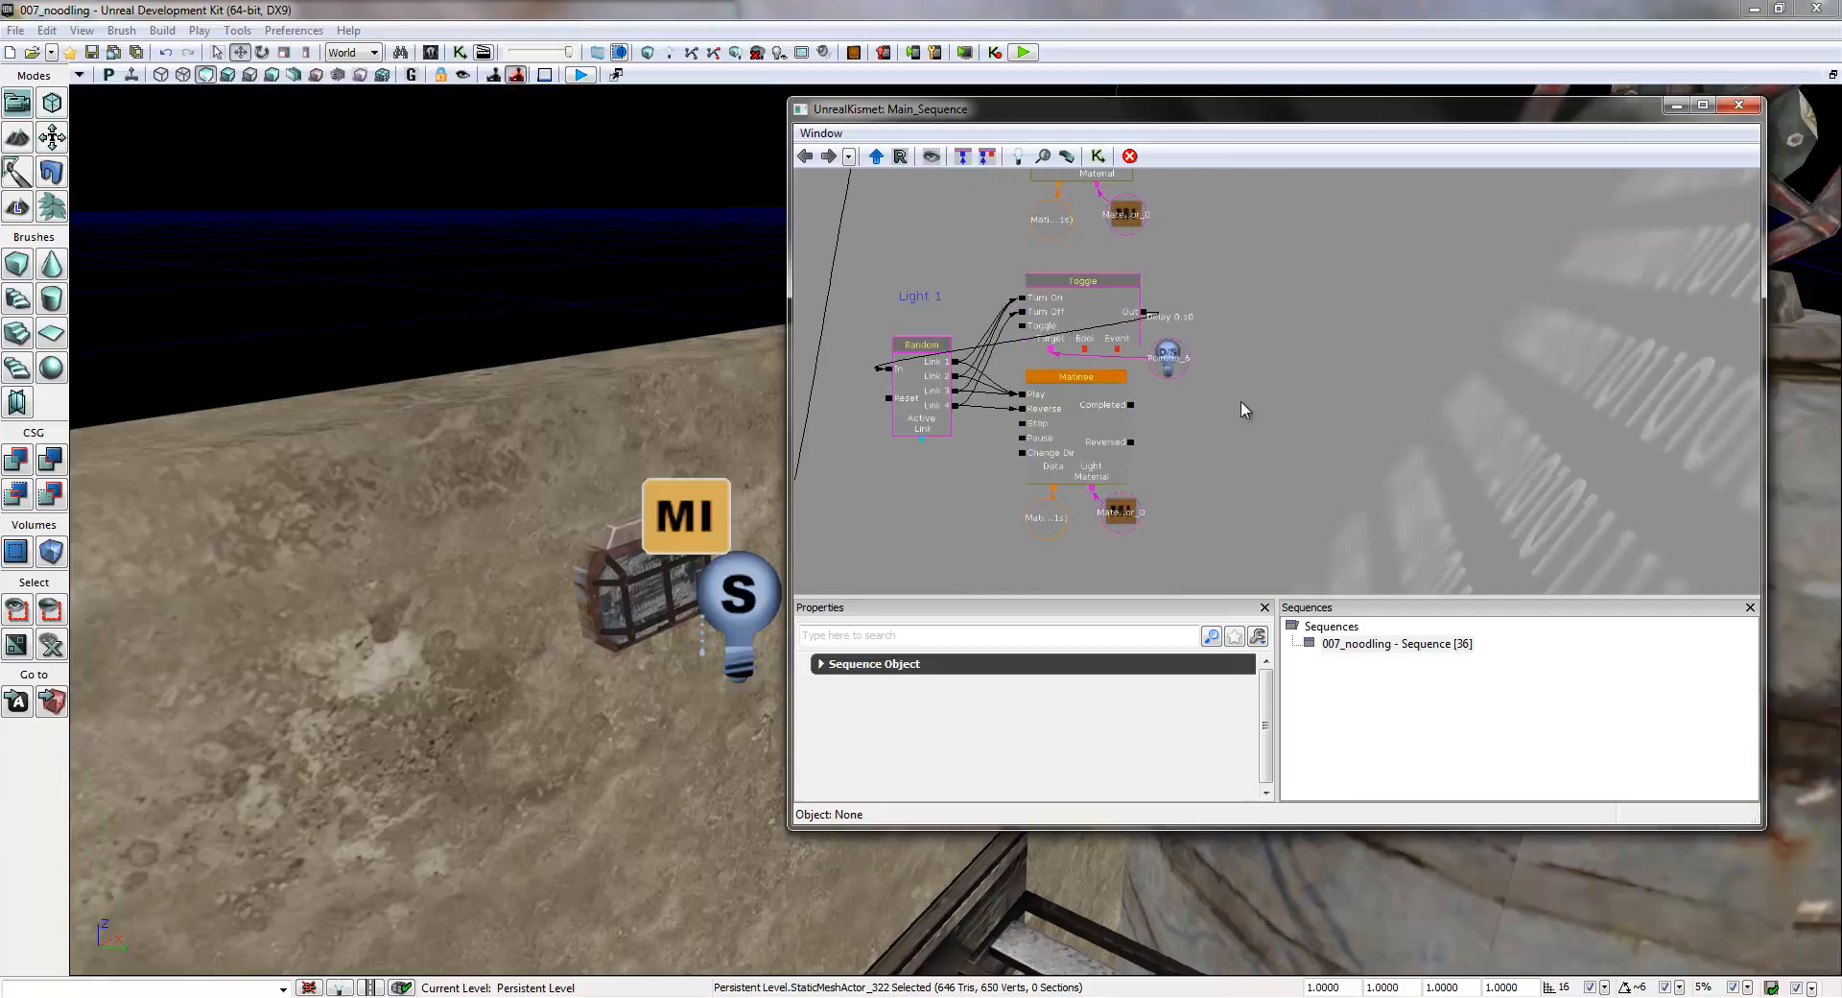
left_click_drag(894, 539, 1079, 516)
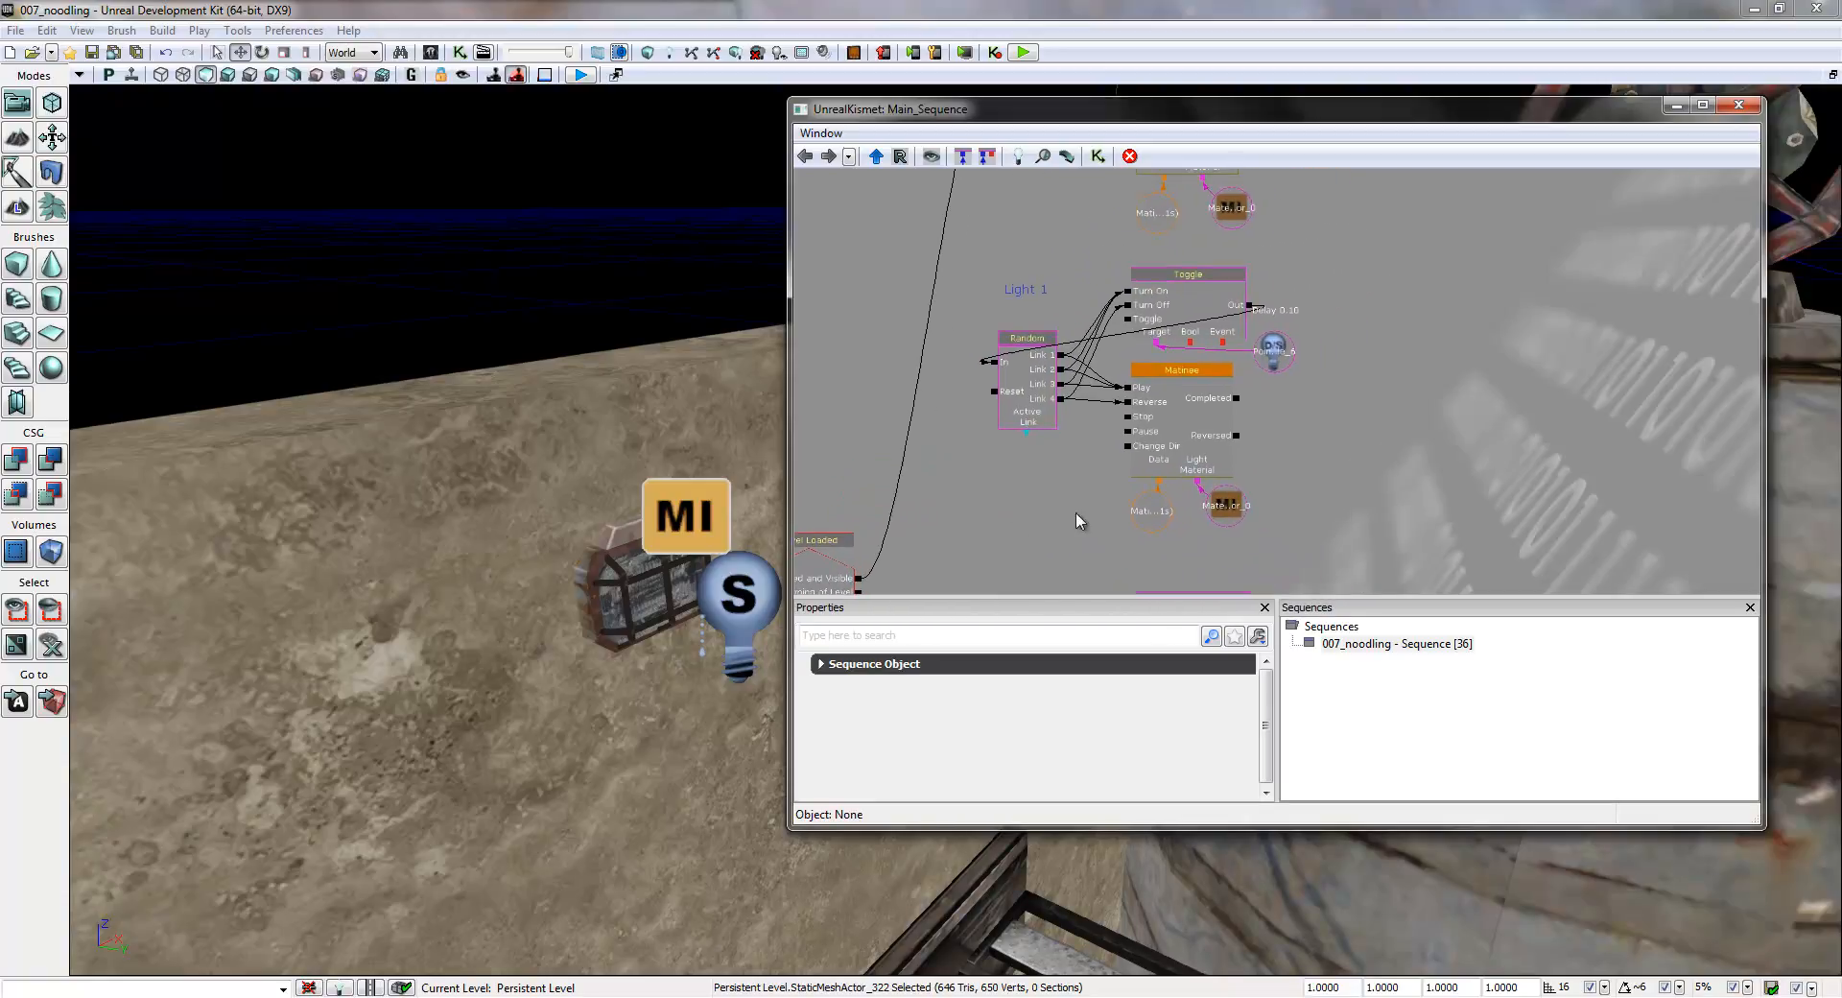
left_click(1226, 513)
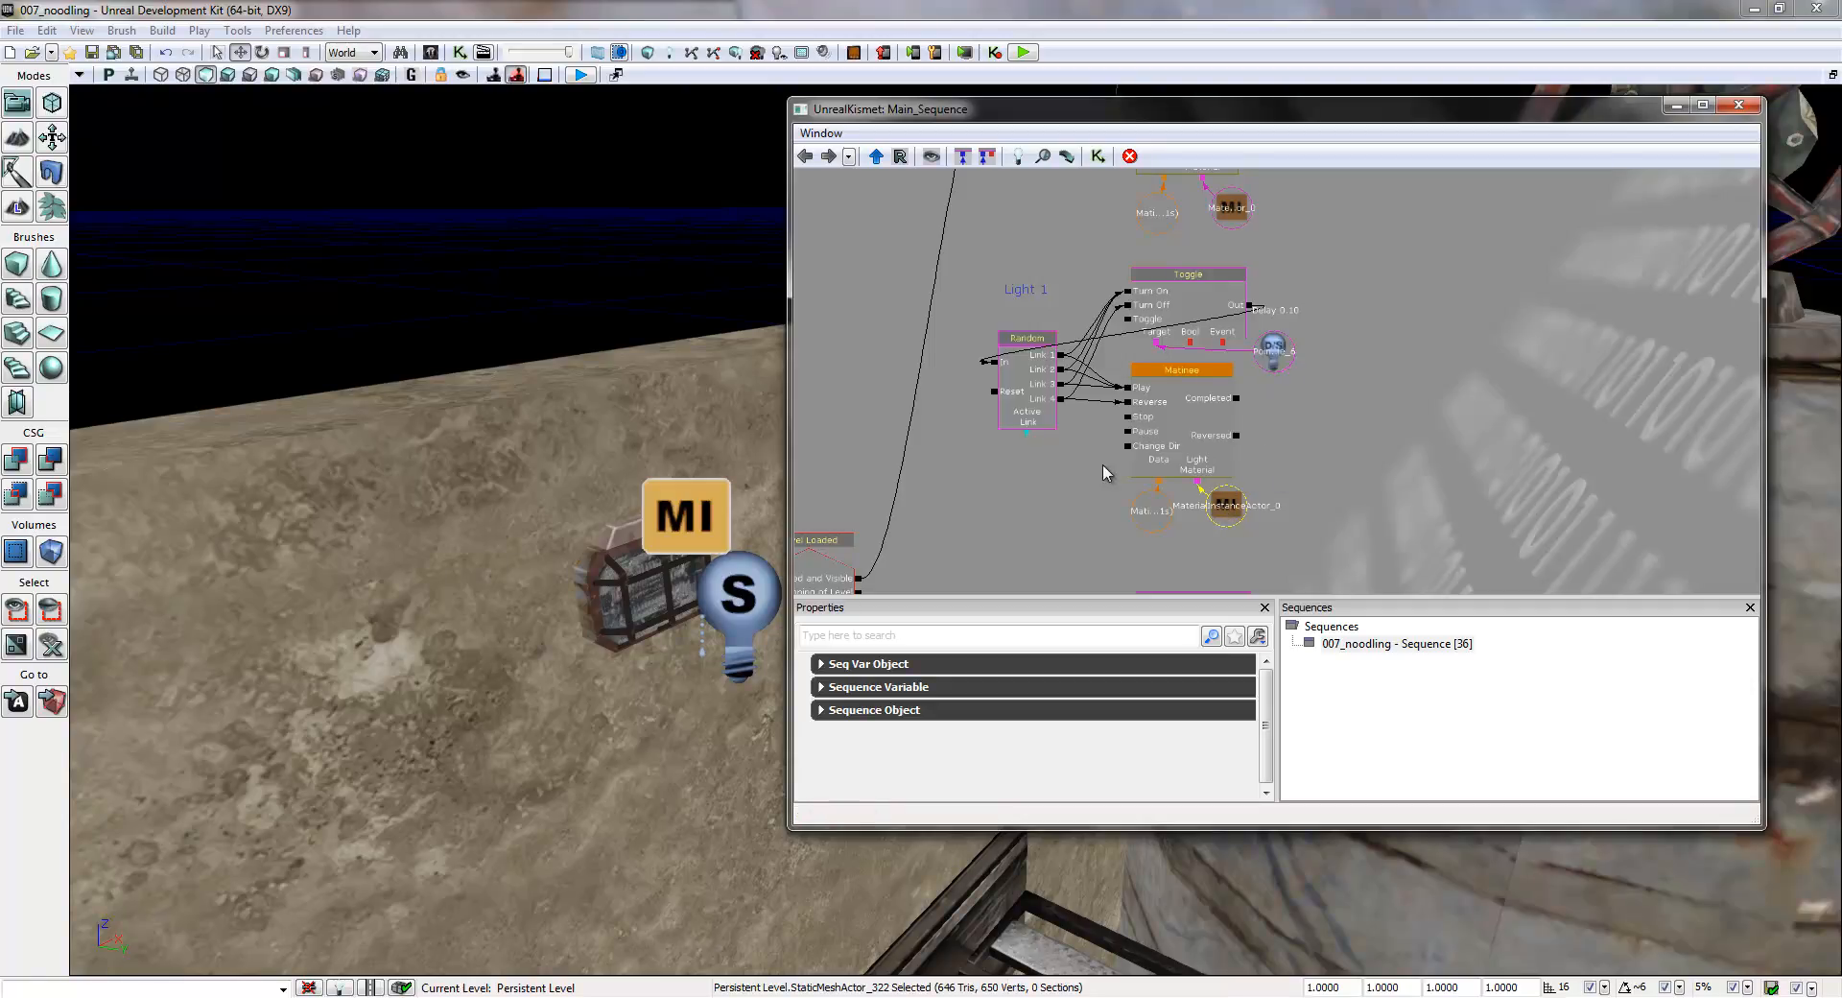
left_click_drag(1041, 520, 1151, 518)
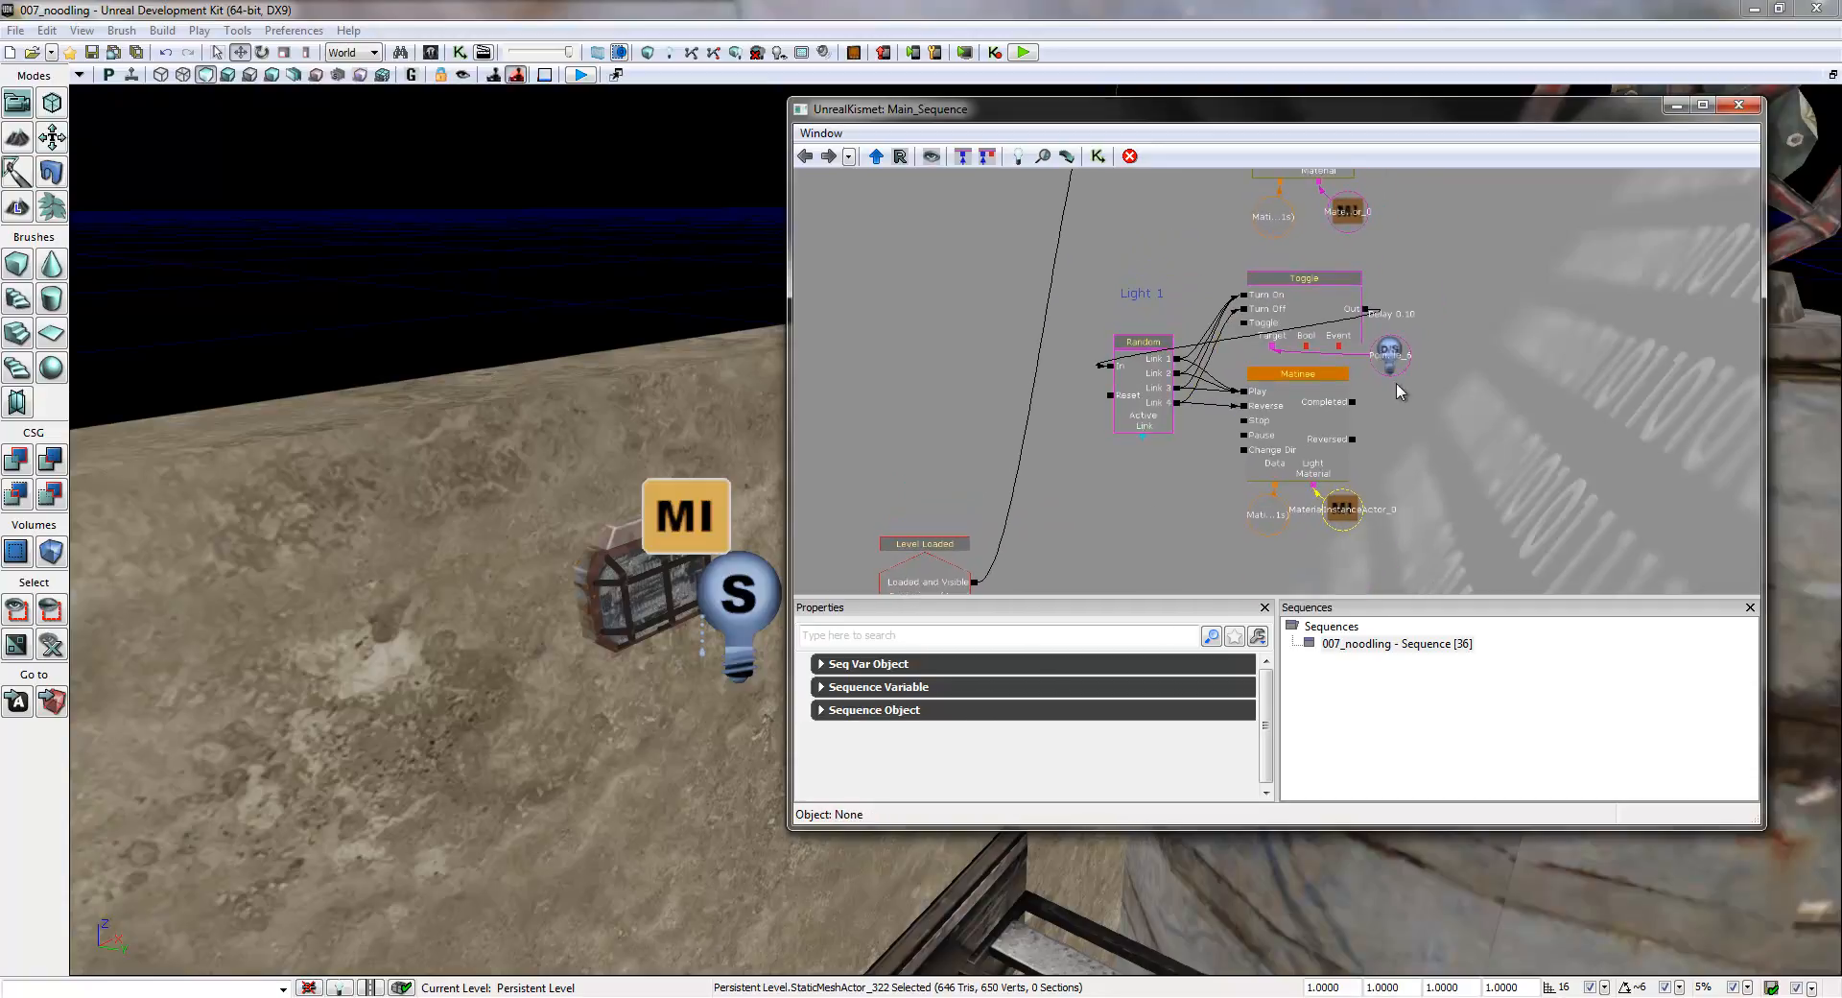
left_click_drag(1468, 446, 1426, 384)
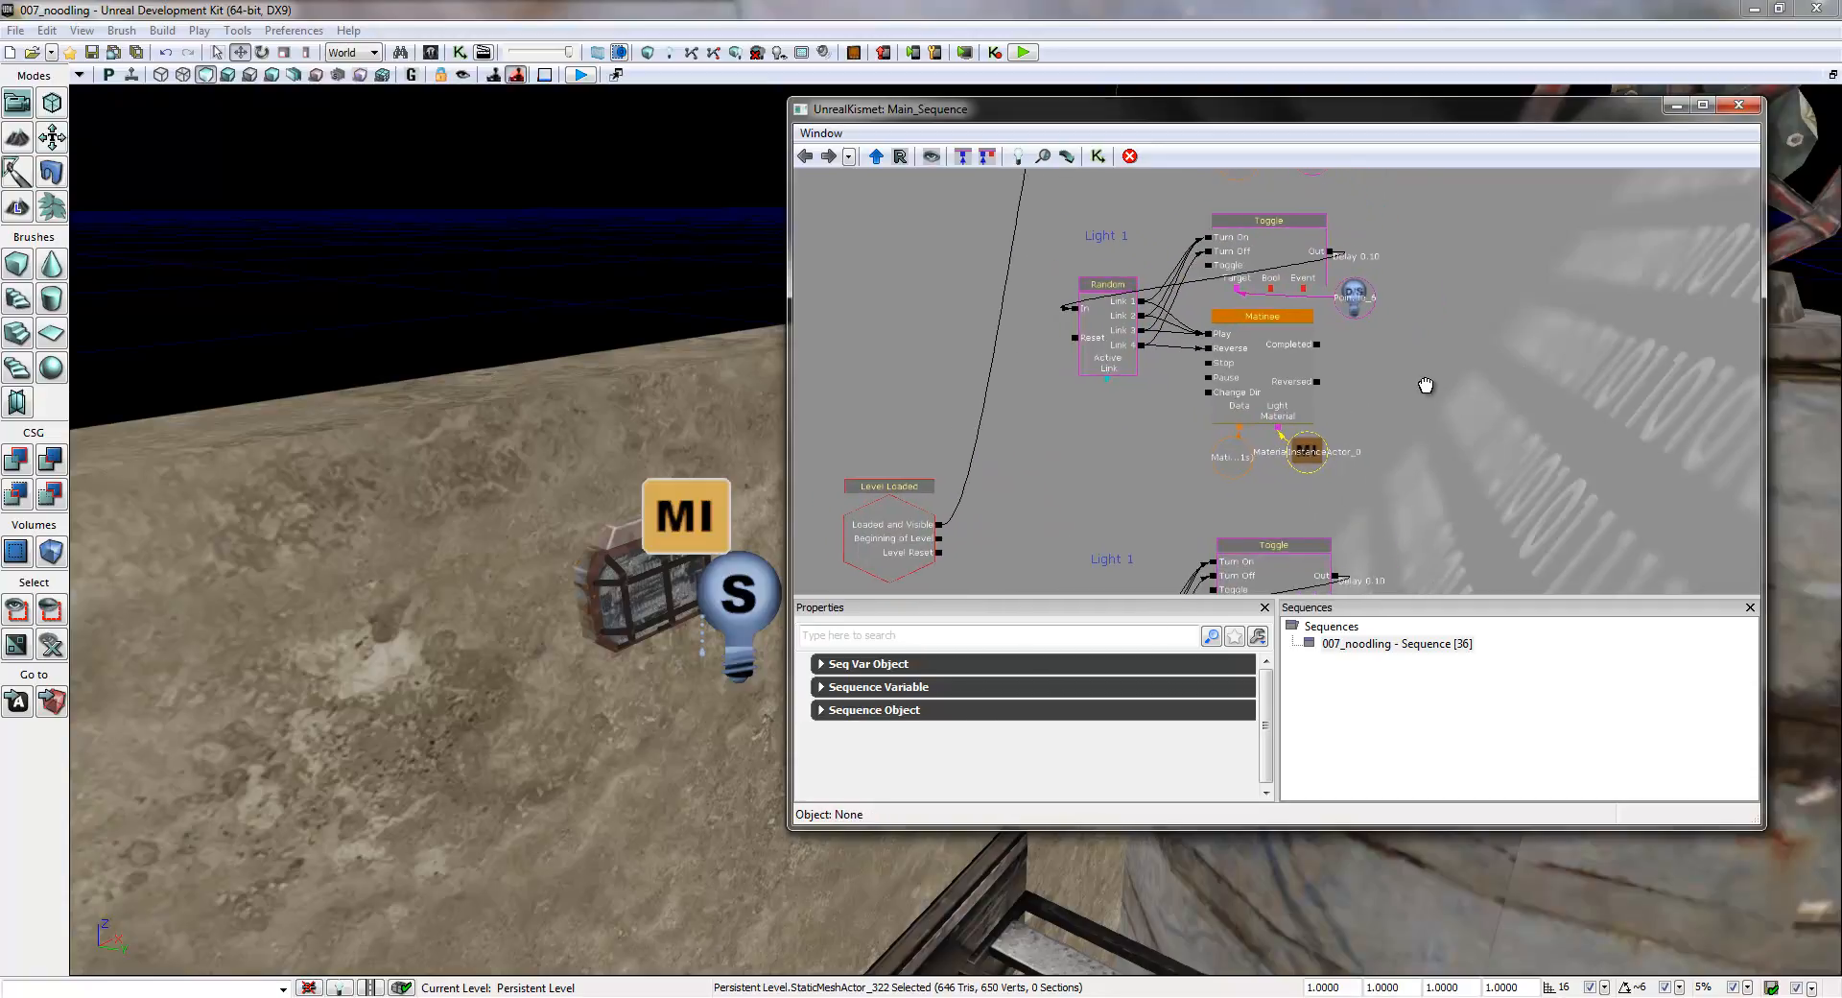
left_click_drag(1073, 444, 1027, 452)
left_click(881, 550)
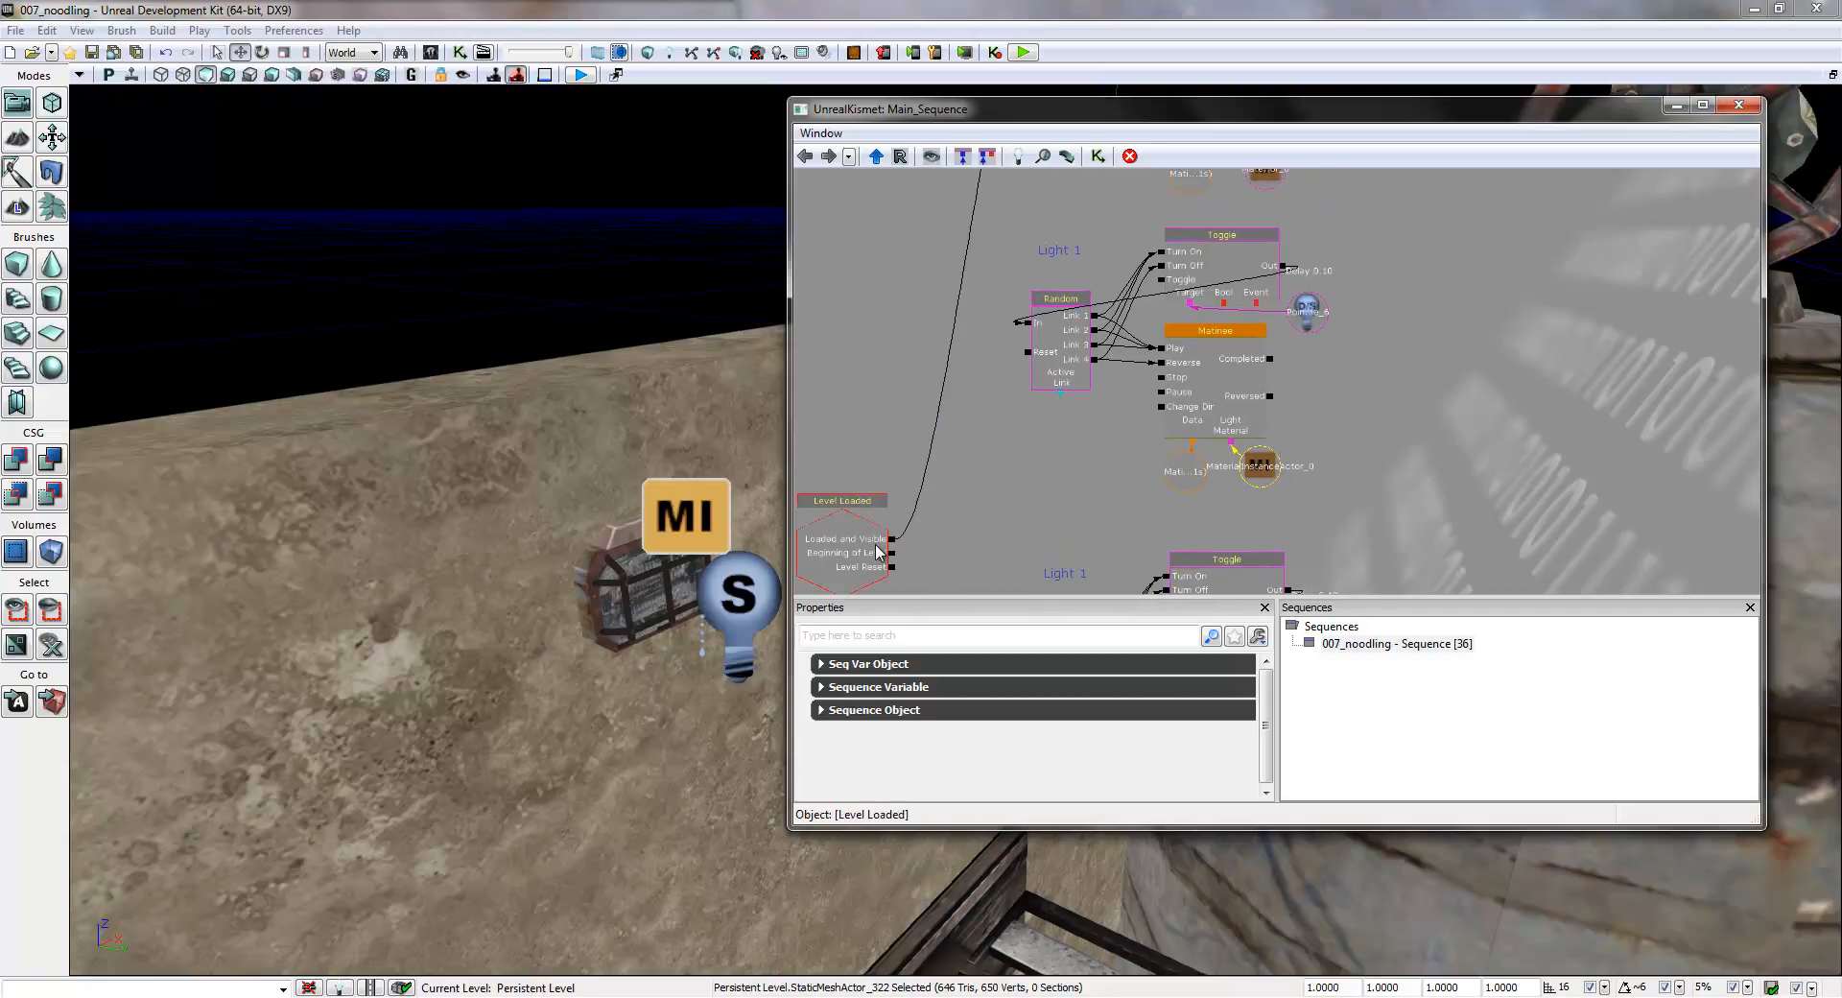
left_click_drag(892, 544, 1015, 343)
left_click(1030, 329)
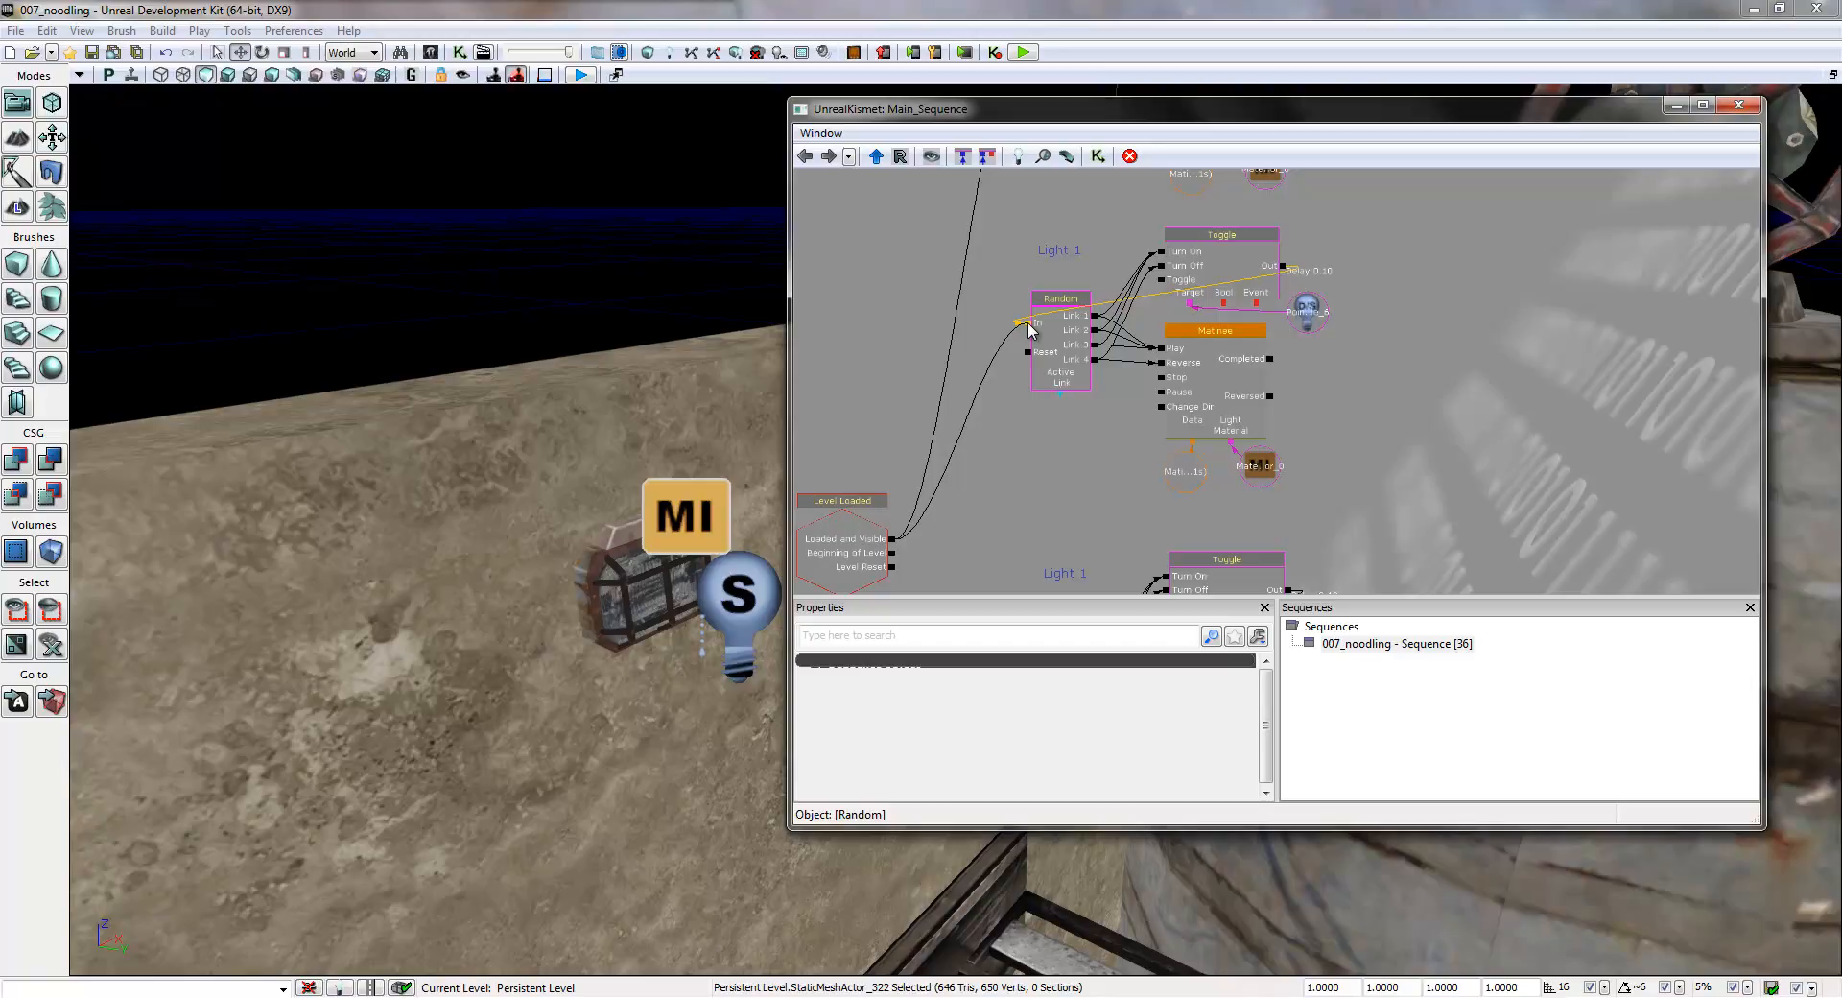
- Change the comment label of the second Kismet group to Light 2
left_click_drag(1034, 194, 1010, 485)
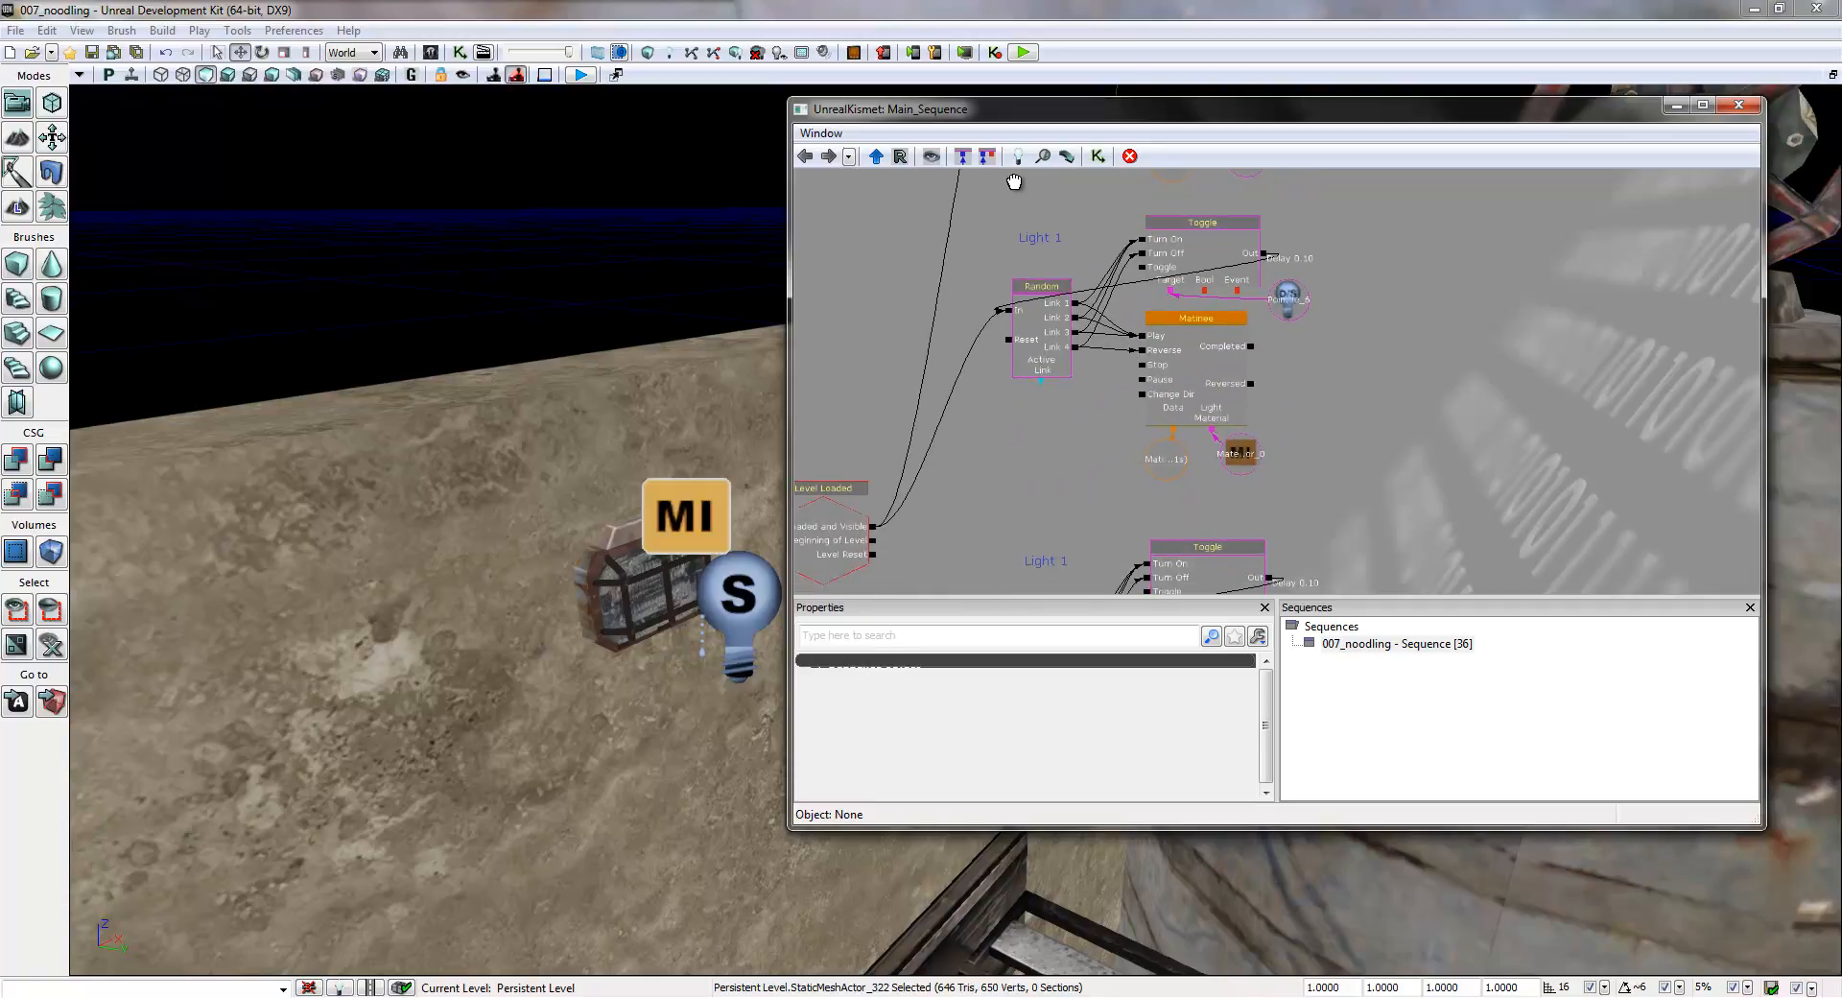
left_click(1043, 241)
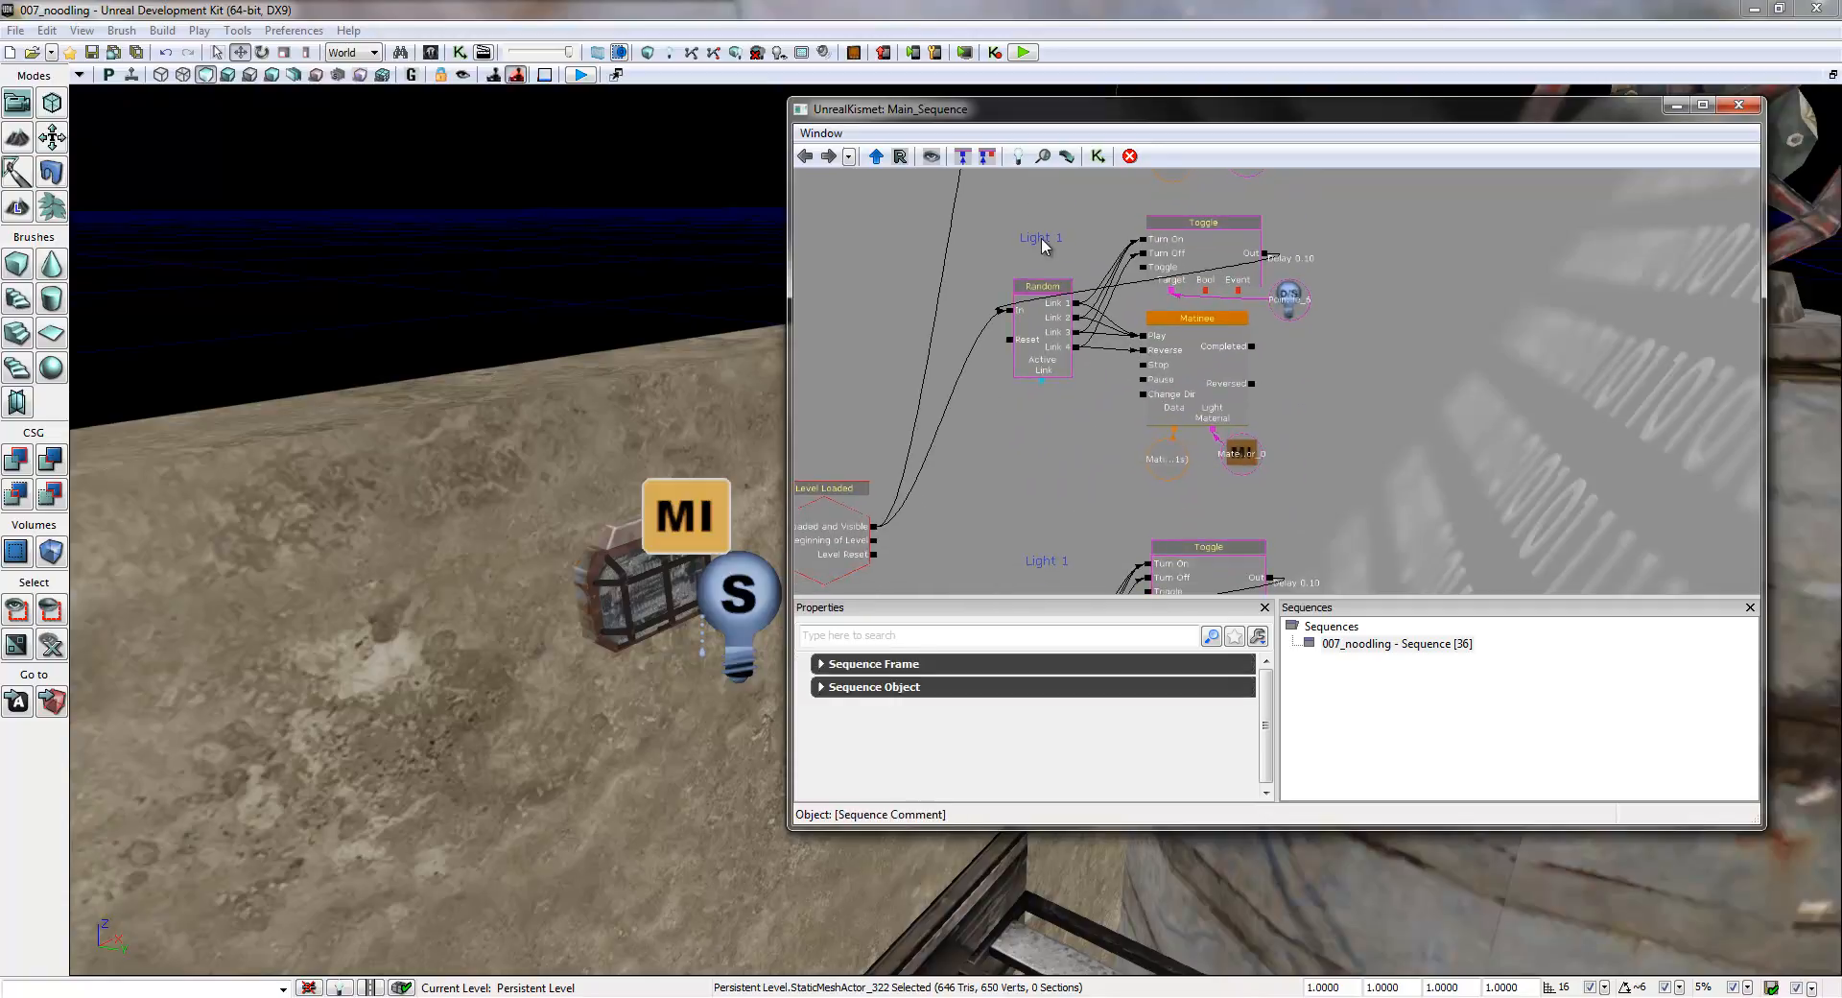
left_click(821, 663)
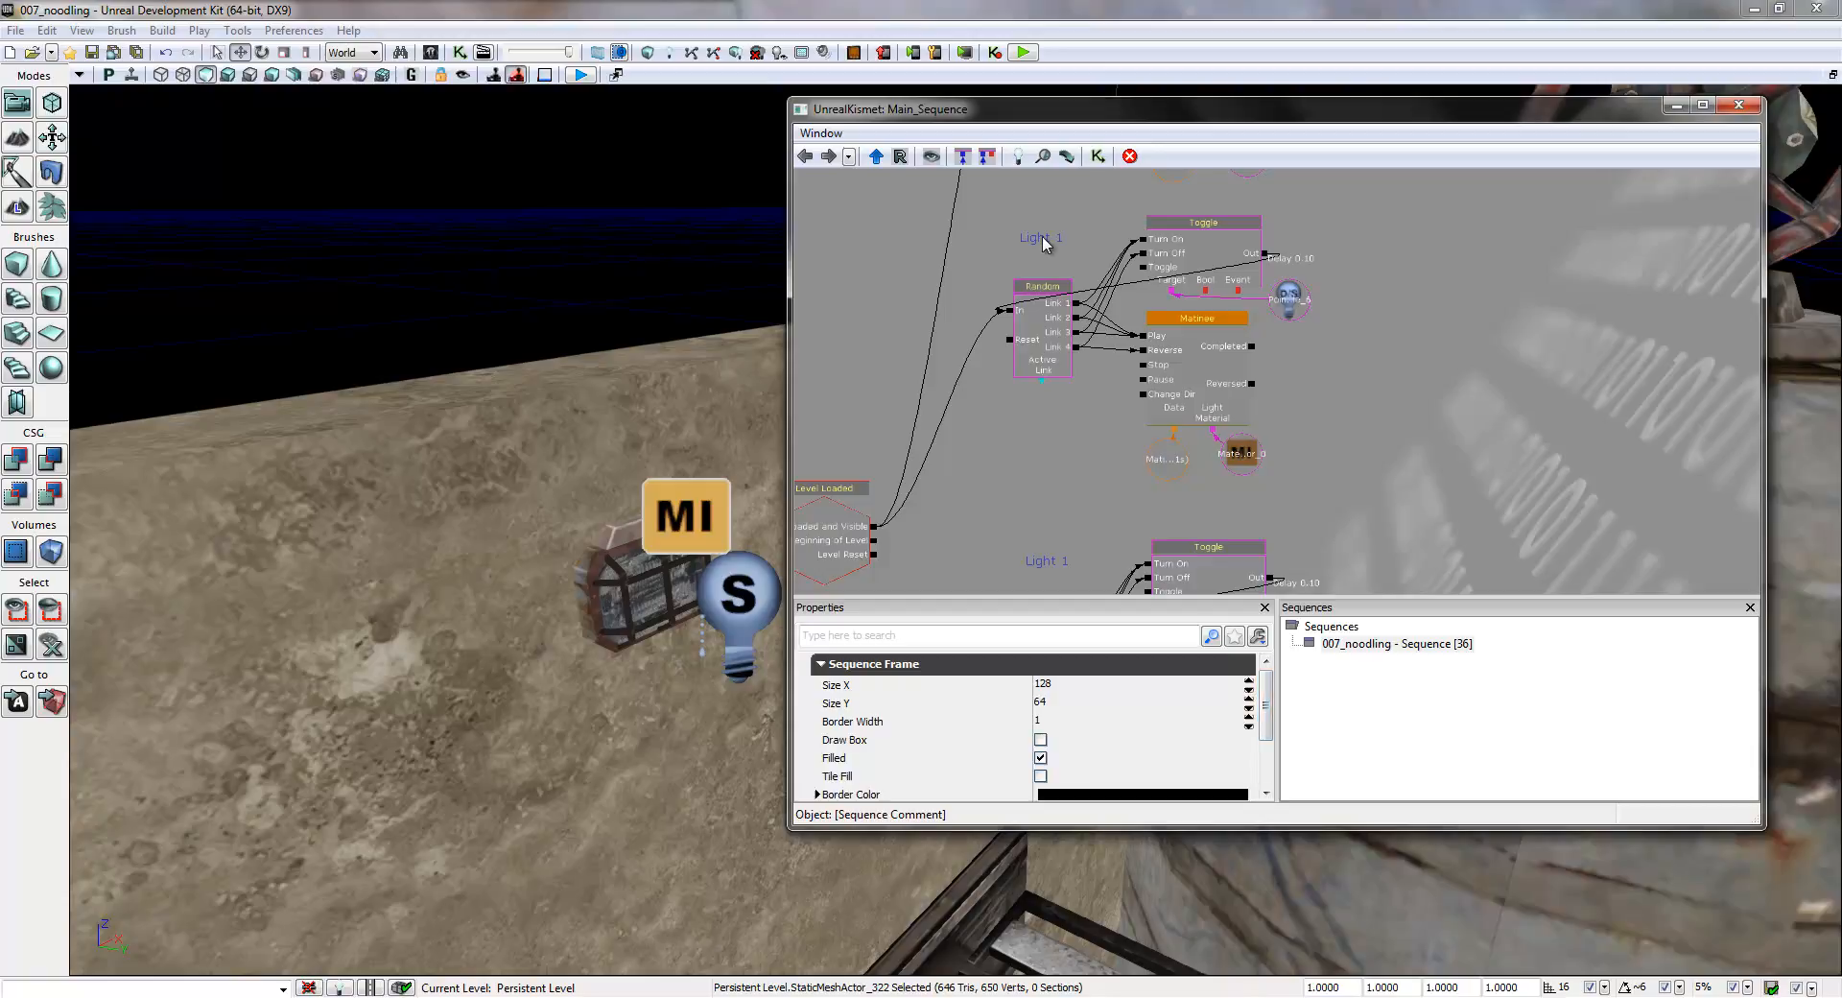
left_click_drag(1267, 705, 1268, 758)
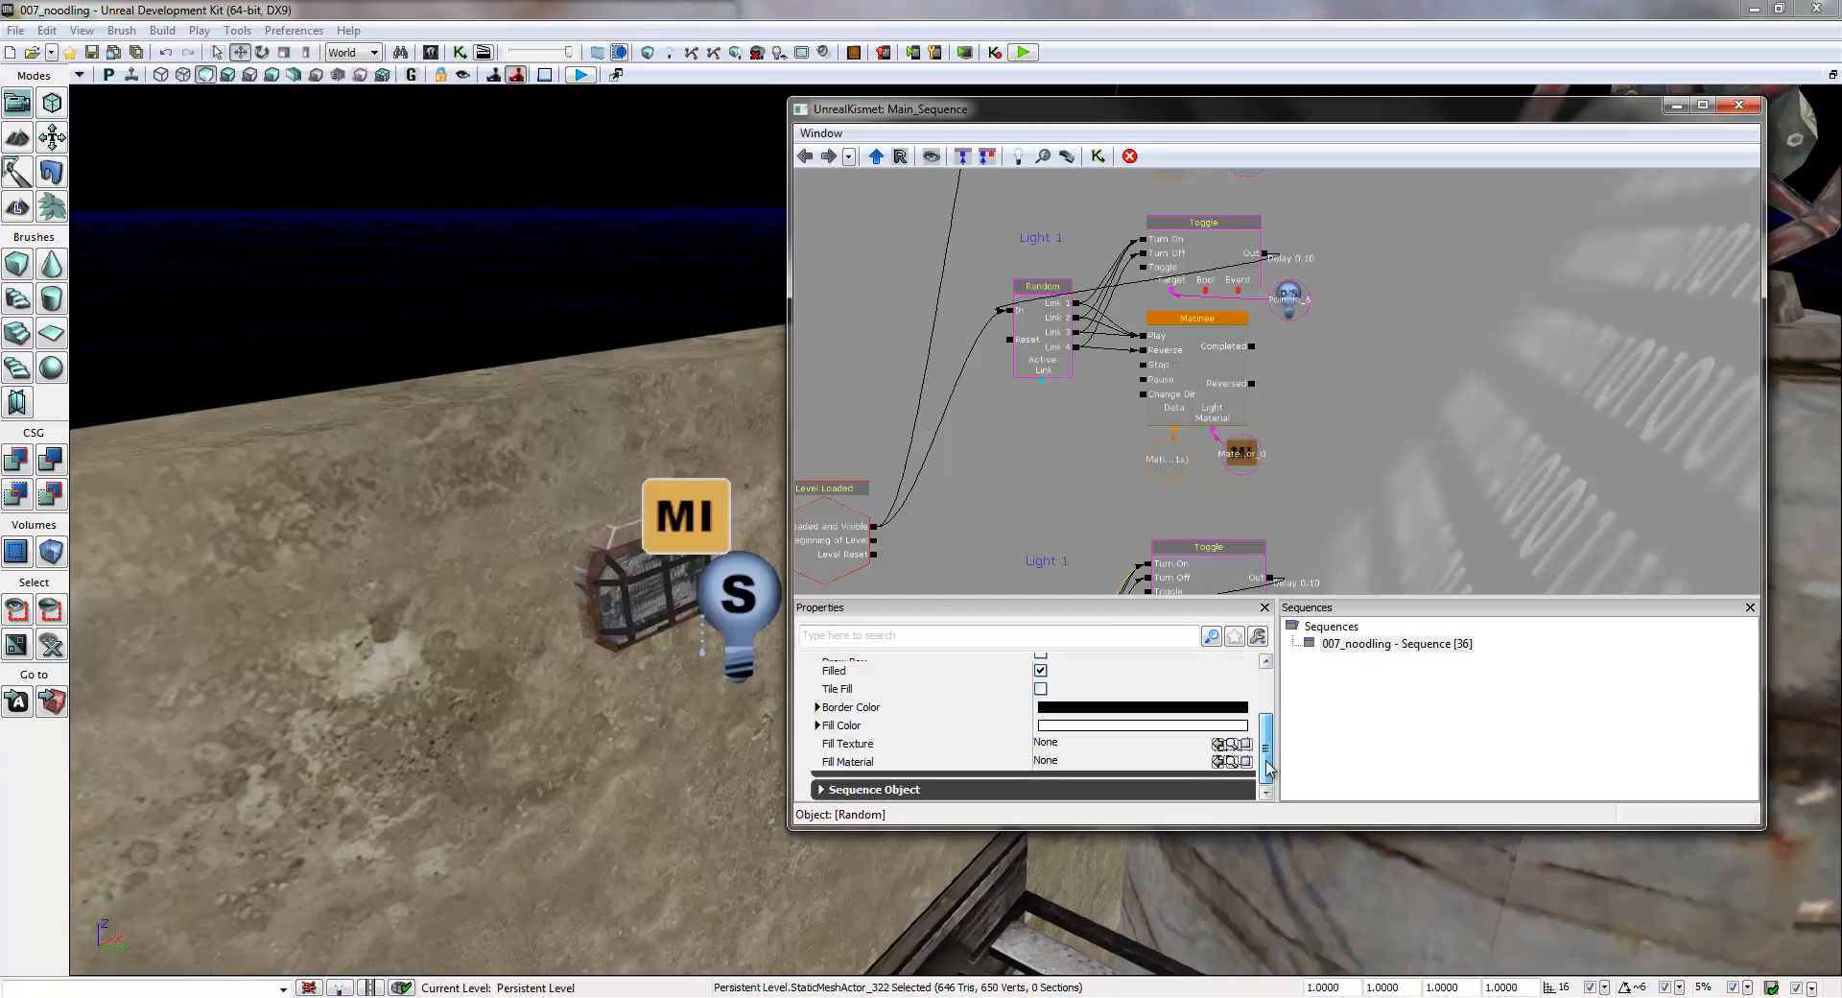
left_click(867, 792)
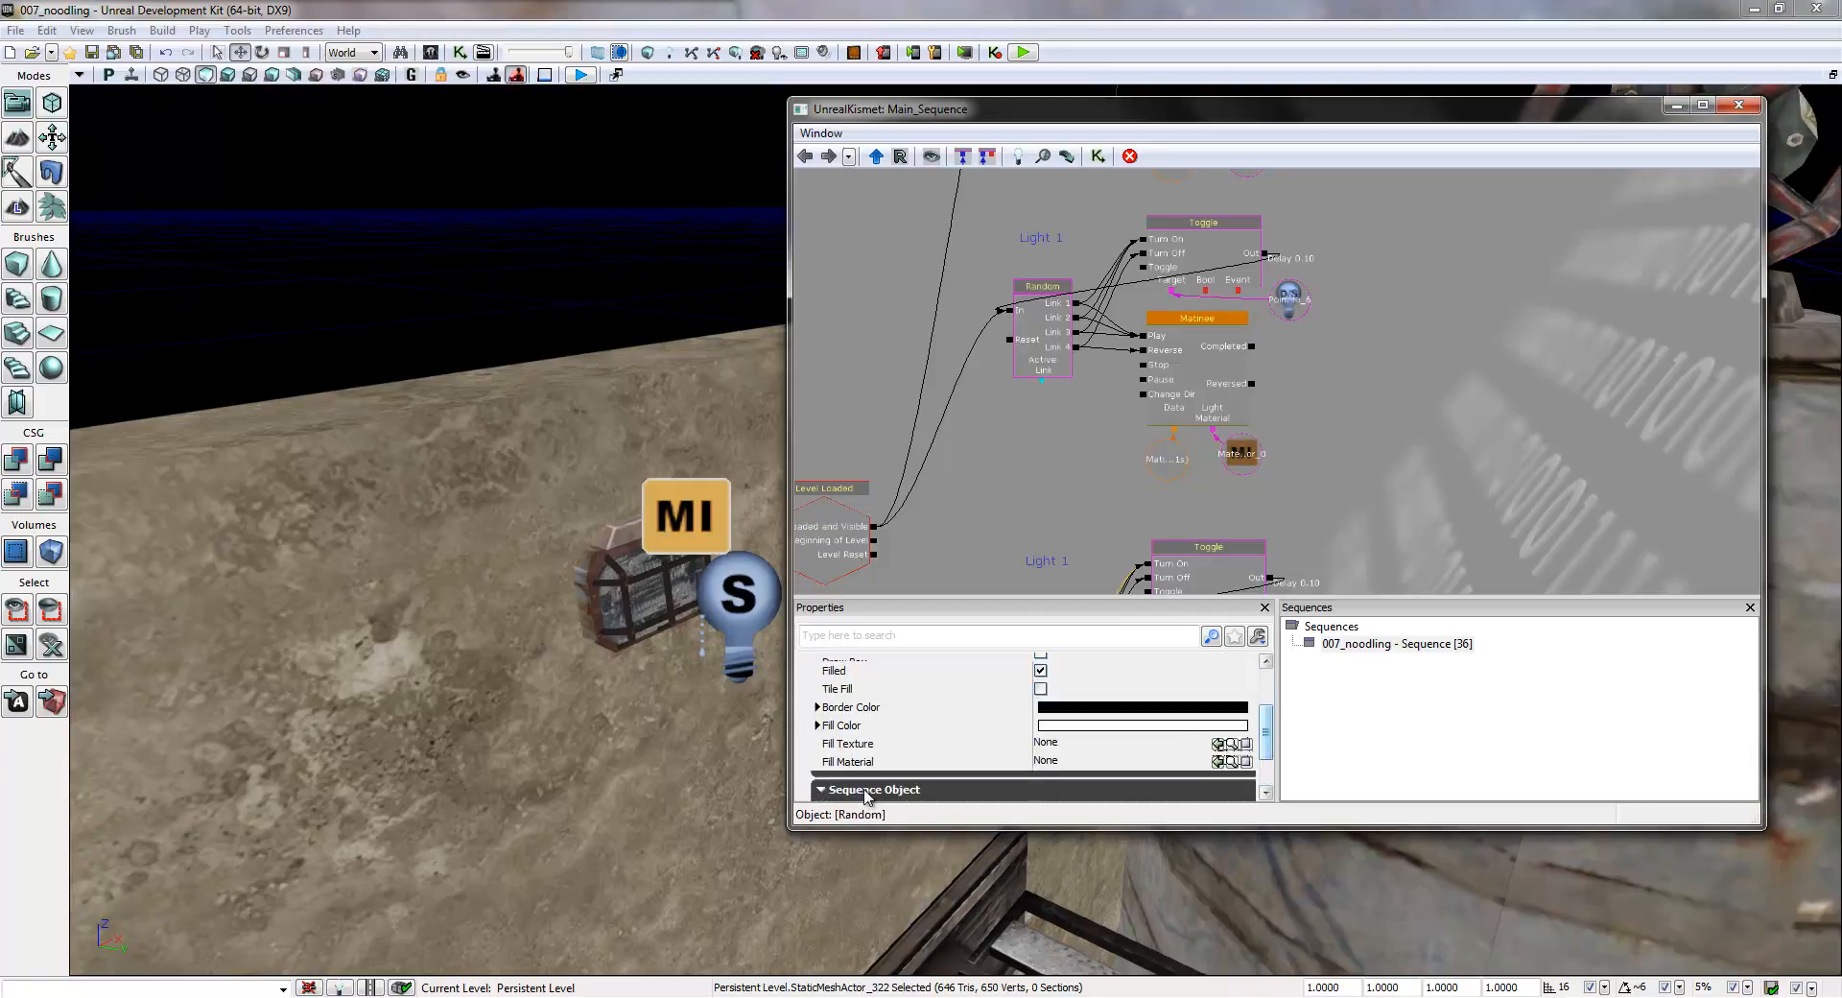
left_click_drag(1265, 729, 1253, 796)
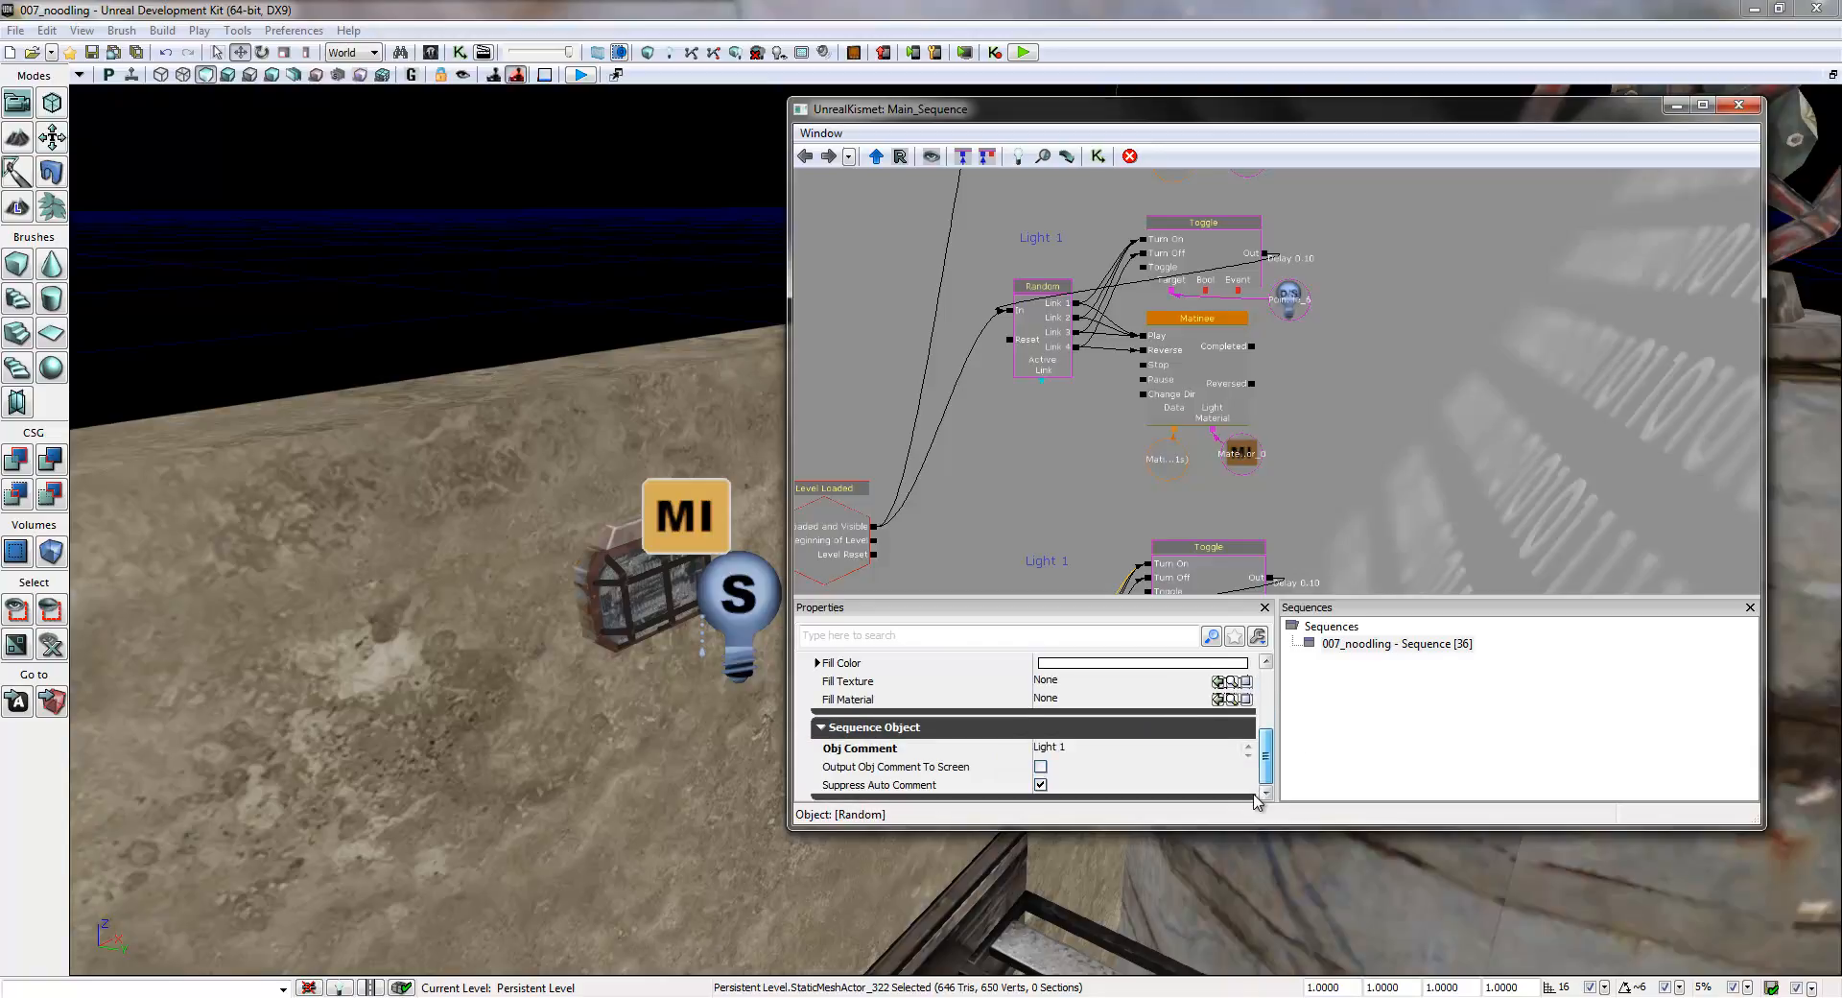
left_click(1076, 755)
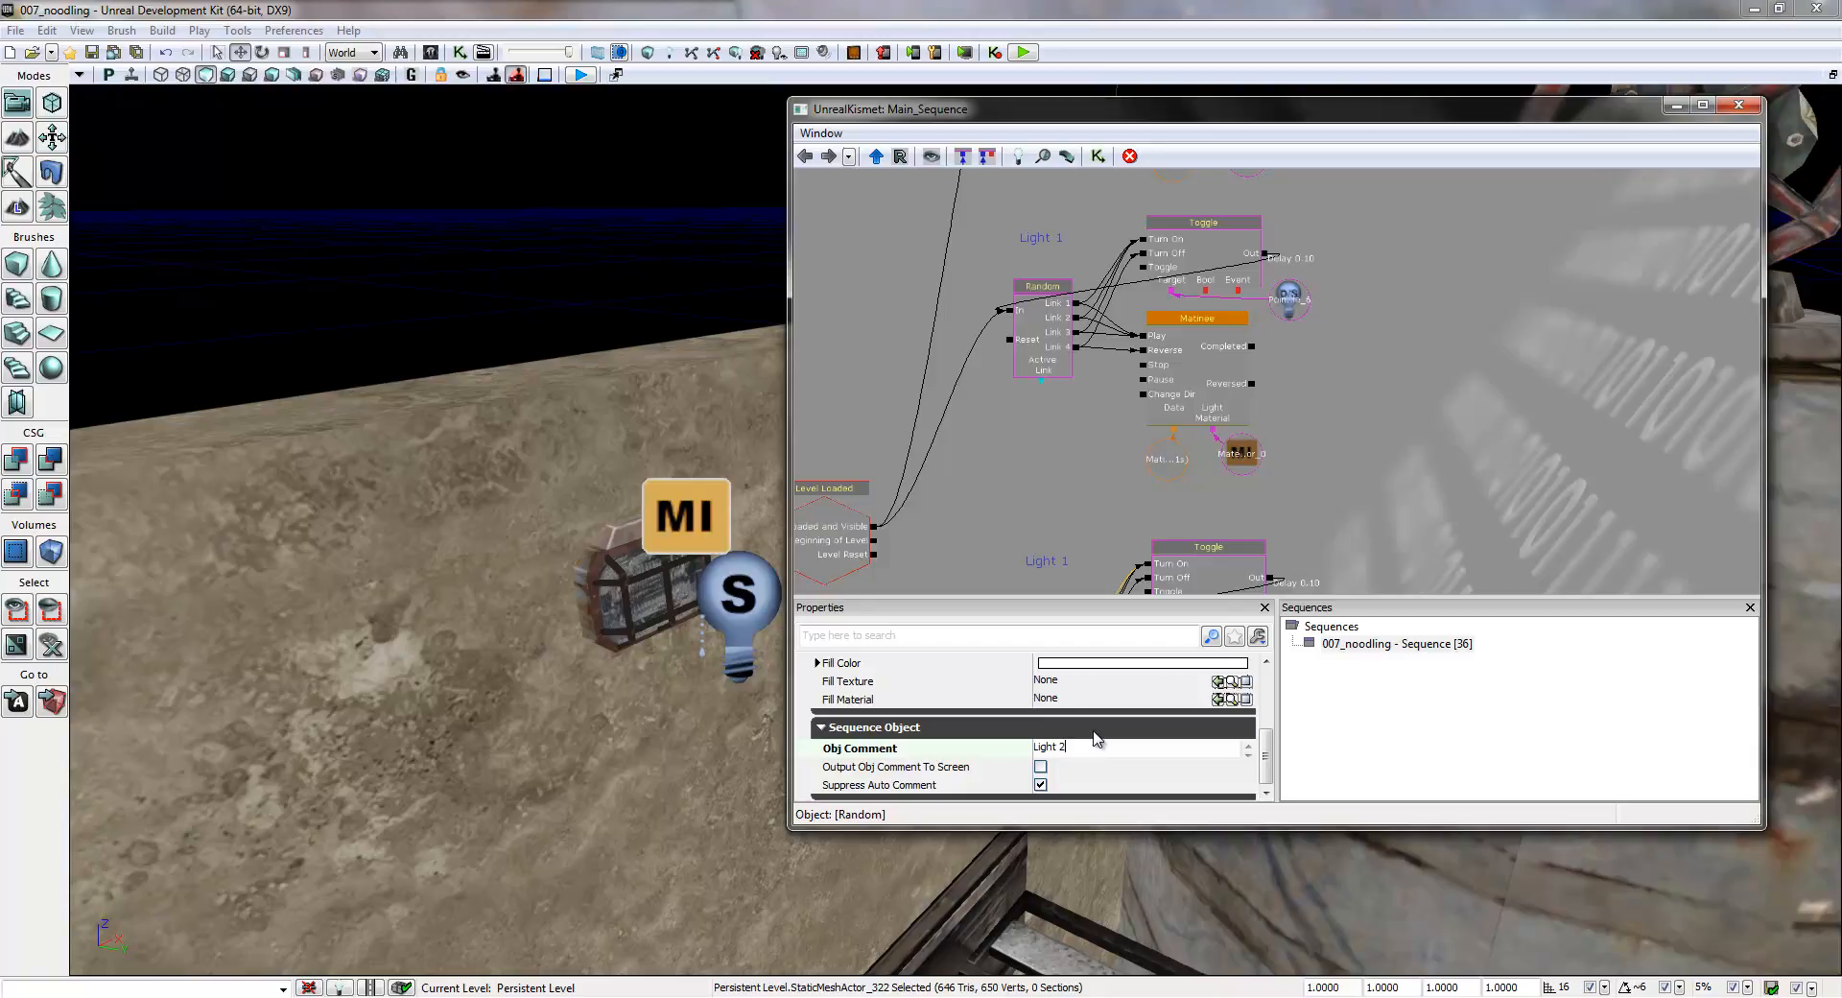
key("Return")
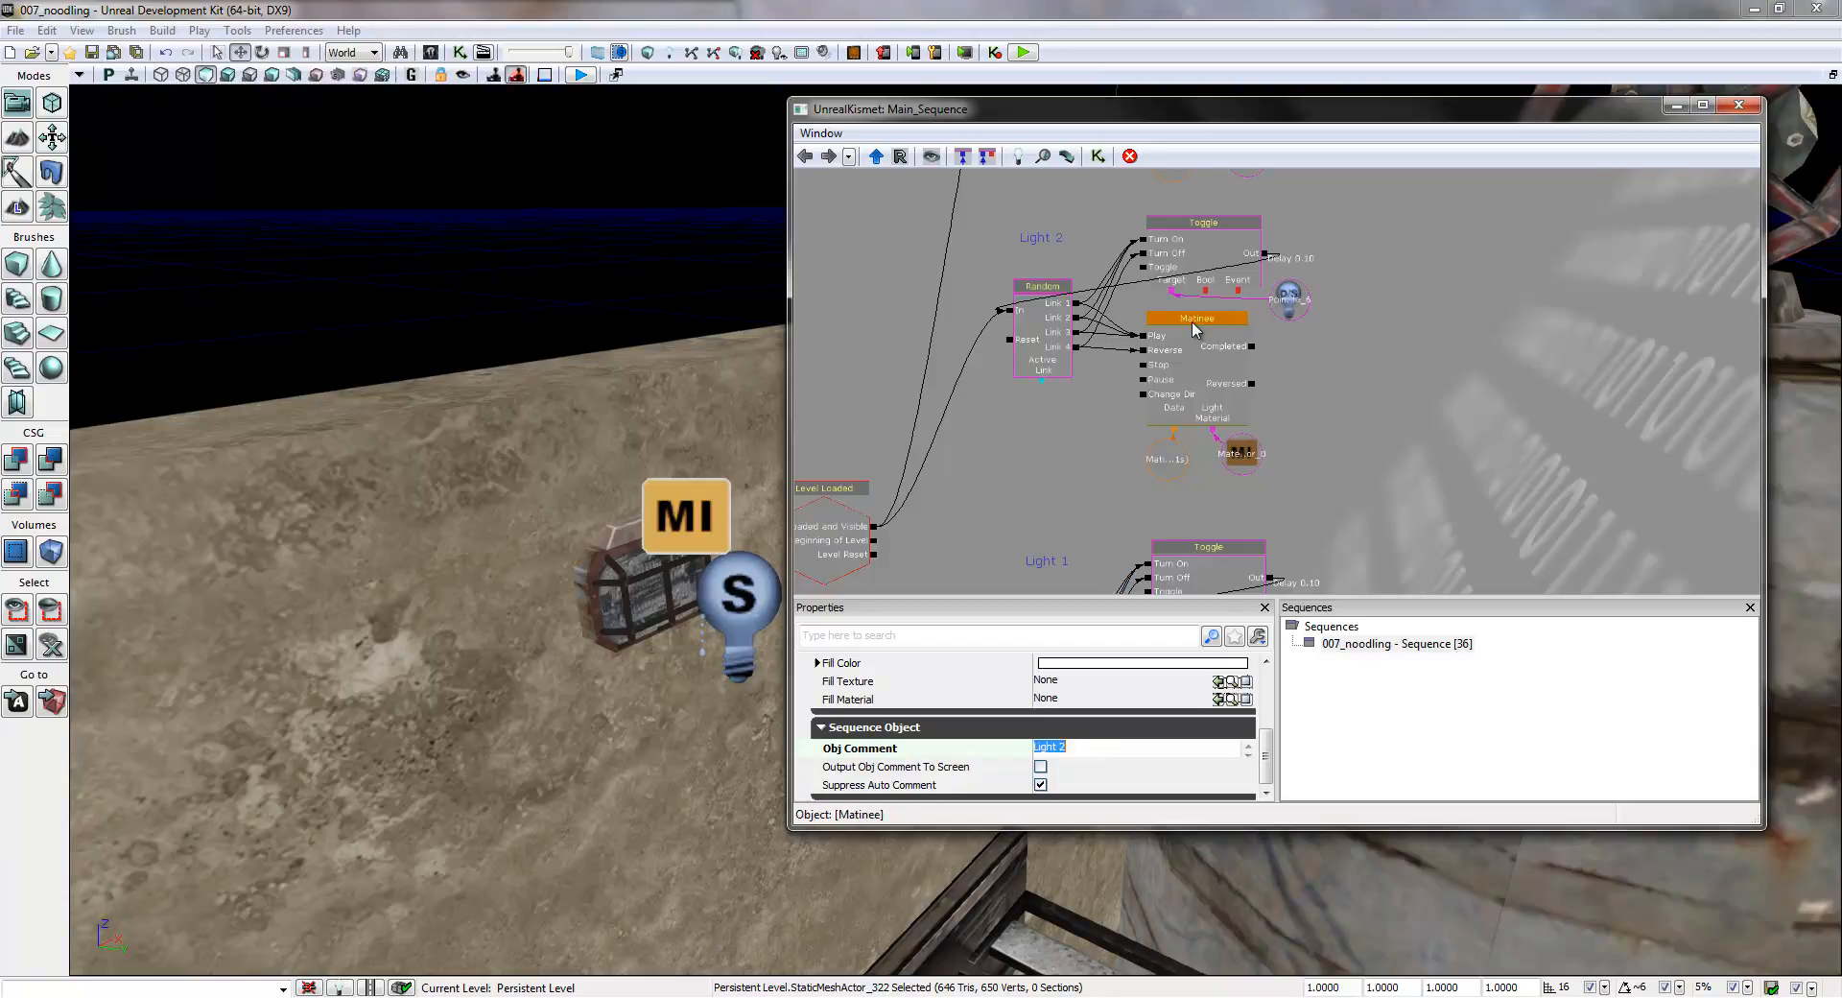
- Assign PointLightToggleable_7 to the Light 2 group's Toggle target variable and MaterialInstanceActor_1 to its Matinee's Light Material variable
left_click(1290, 300)
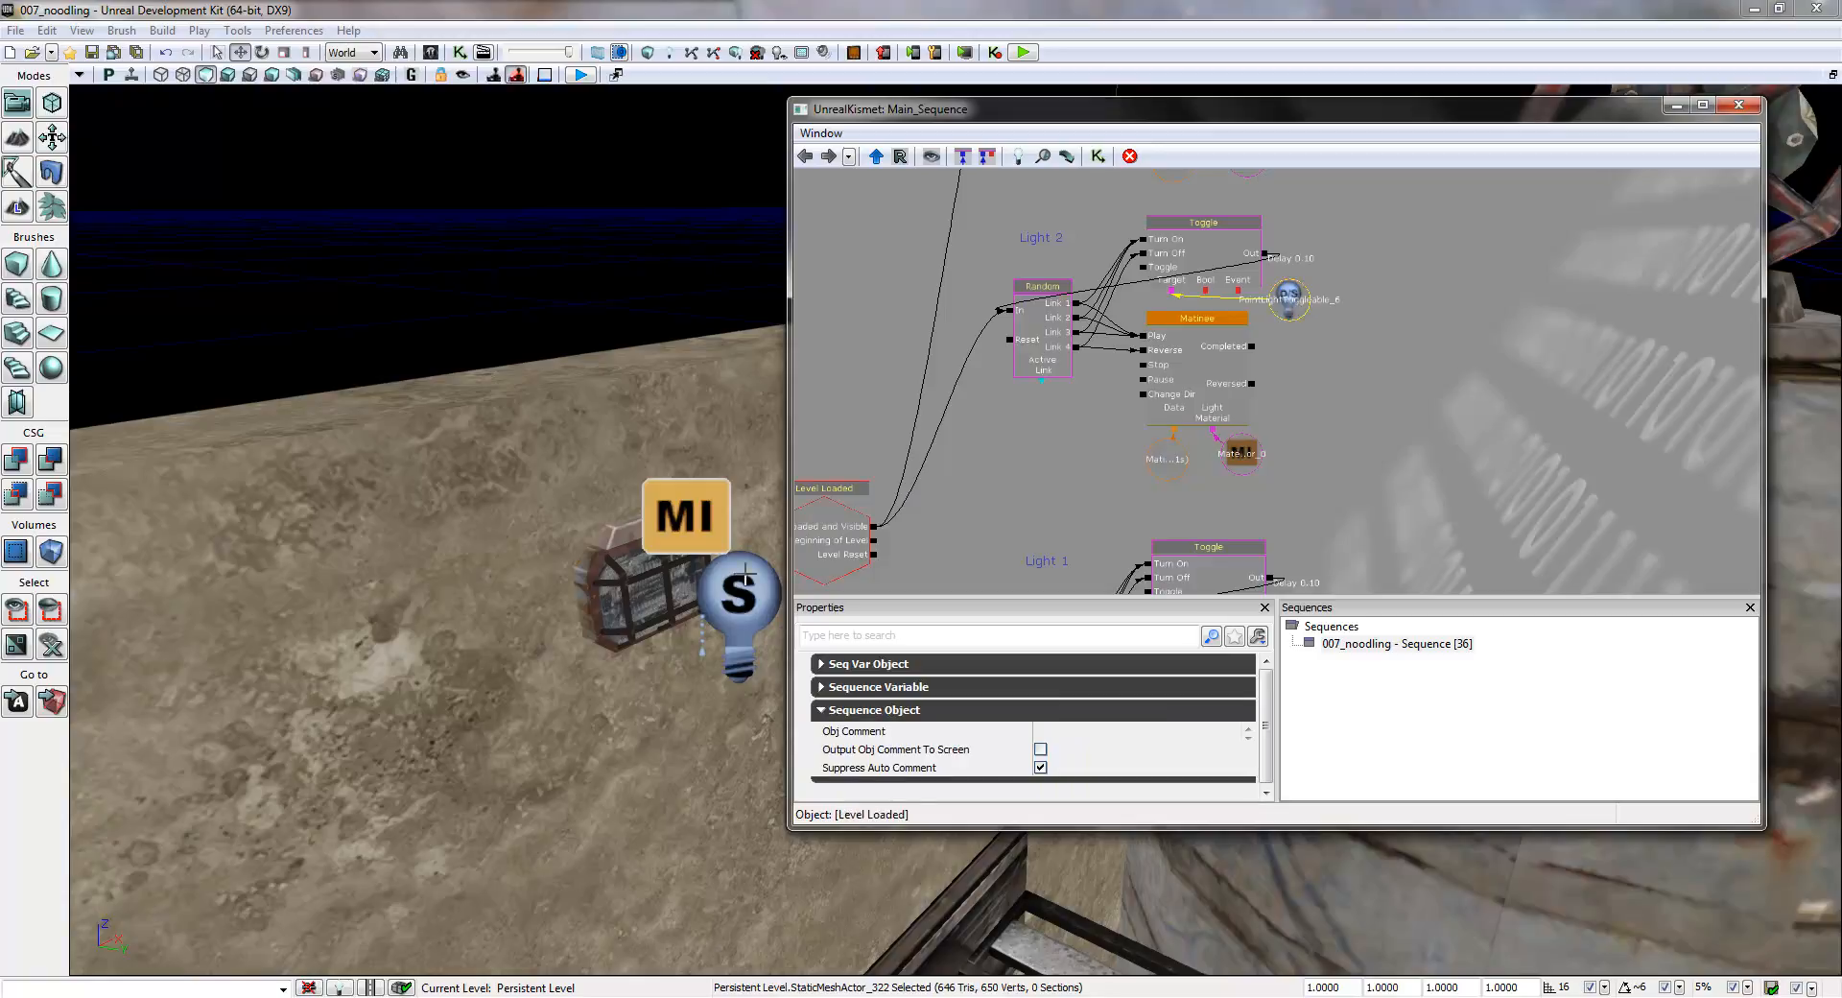
left_click(726, 595)
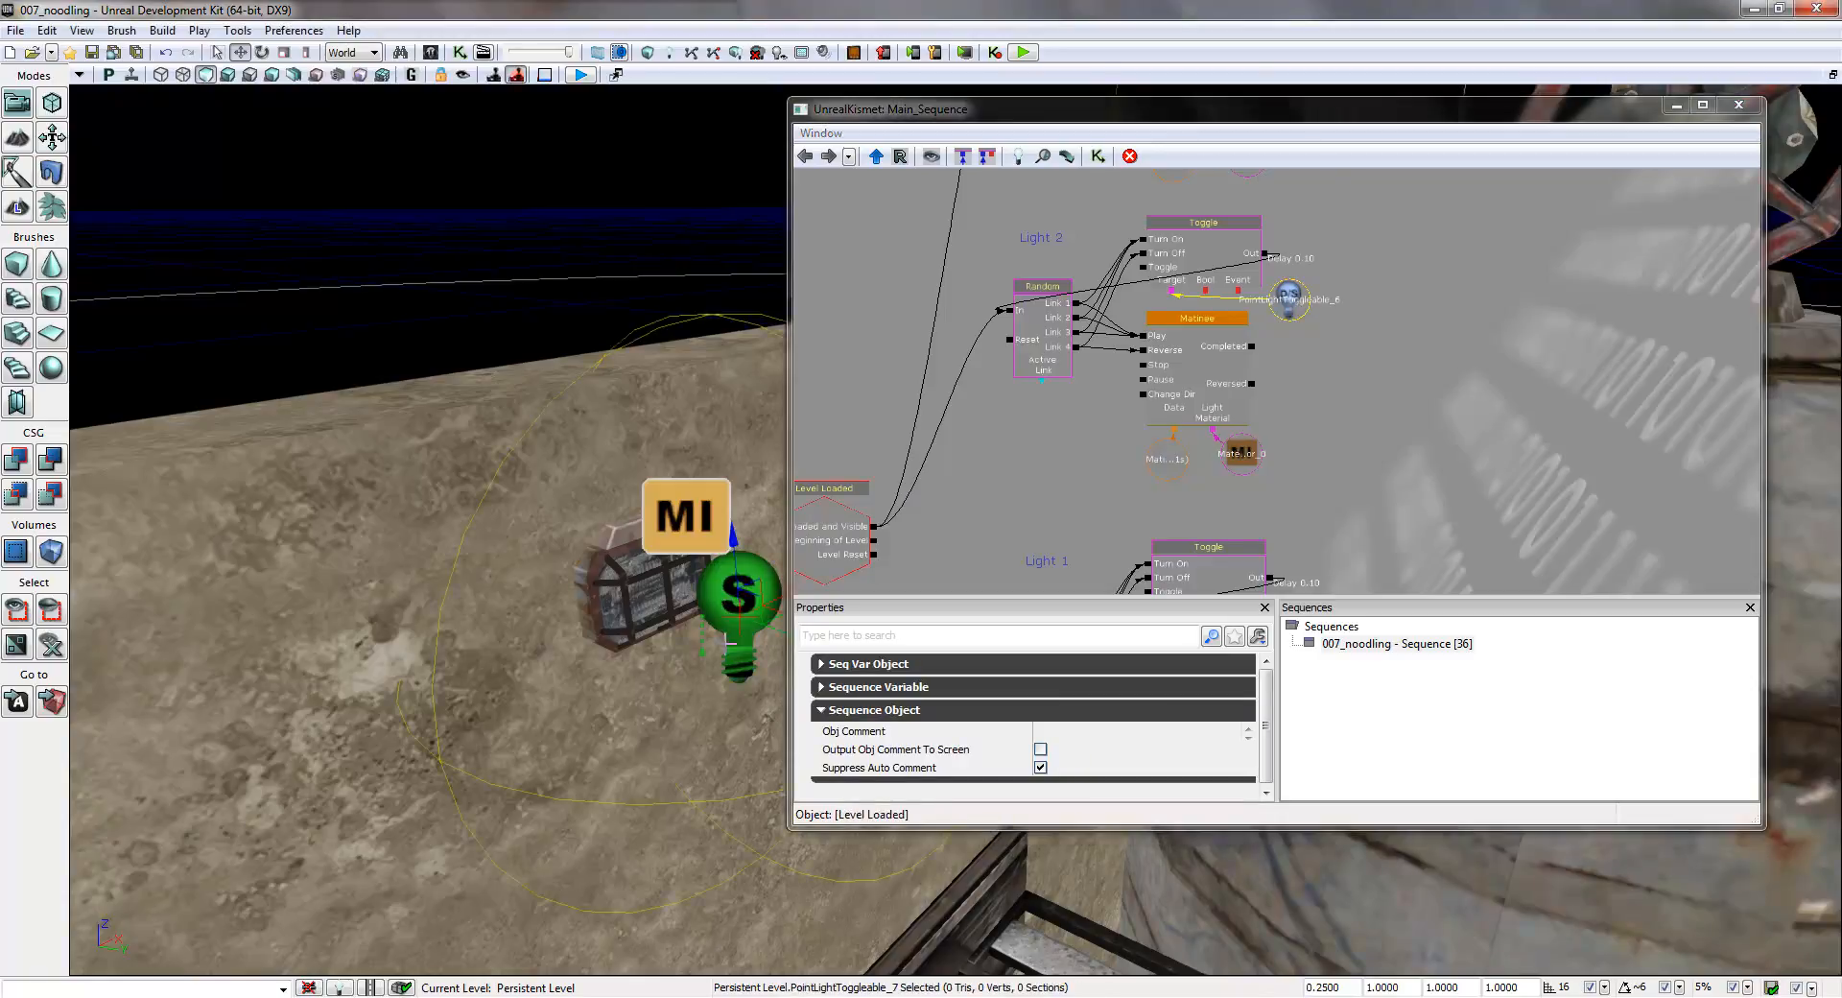
mouse_move(698, 727)
right_mouse_down()
mouse_move(1077, 682)
mouse_move(1840, 704)
mouse_move(1631, 724)
mouse_move(1835, 732)
mouse_move(694, 727)
right_mouse_up()
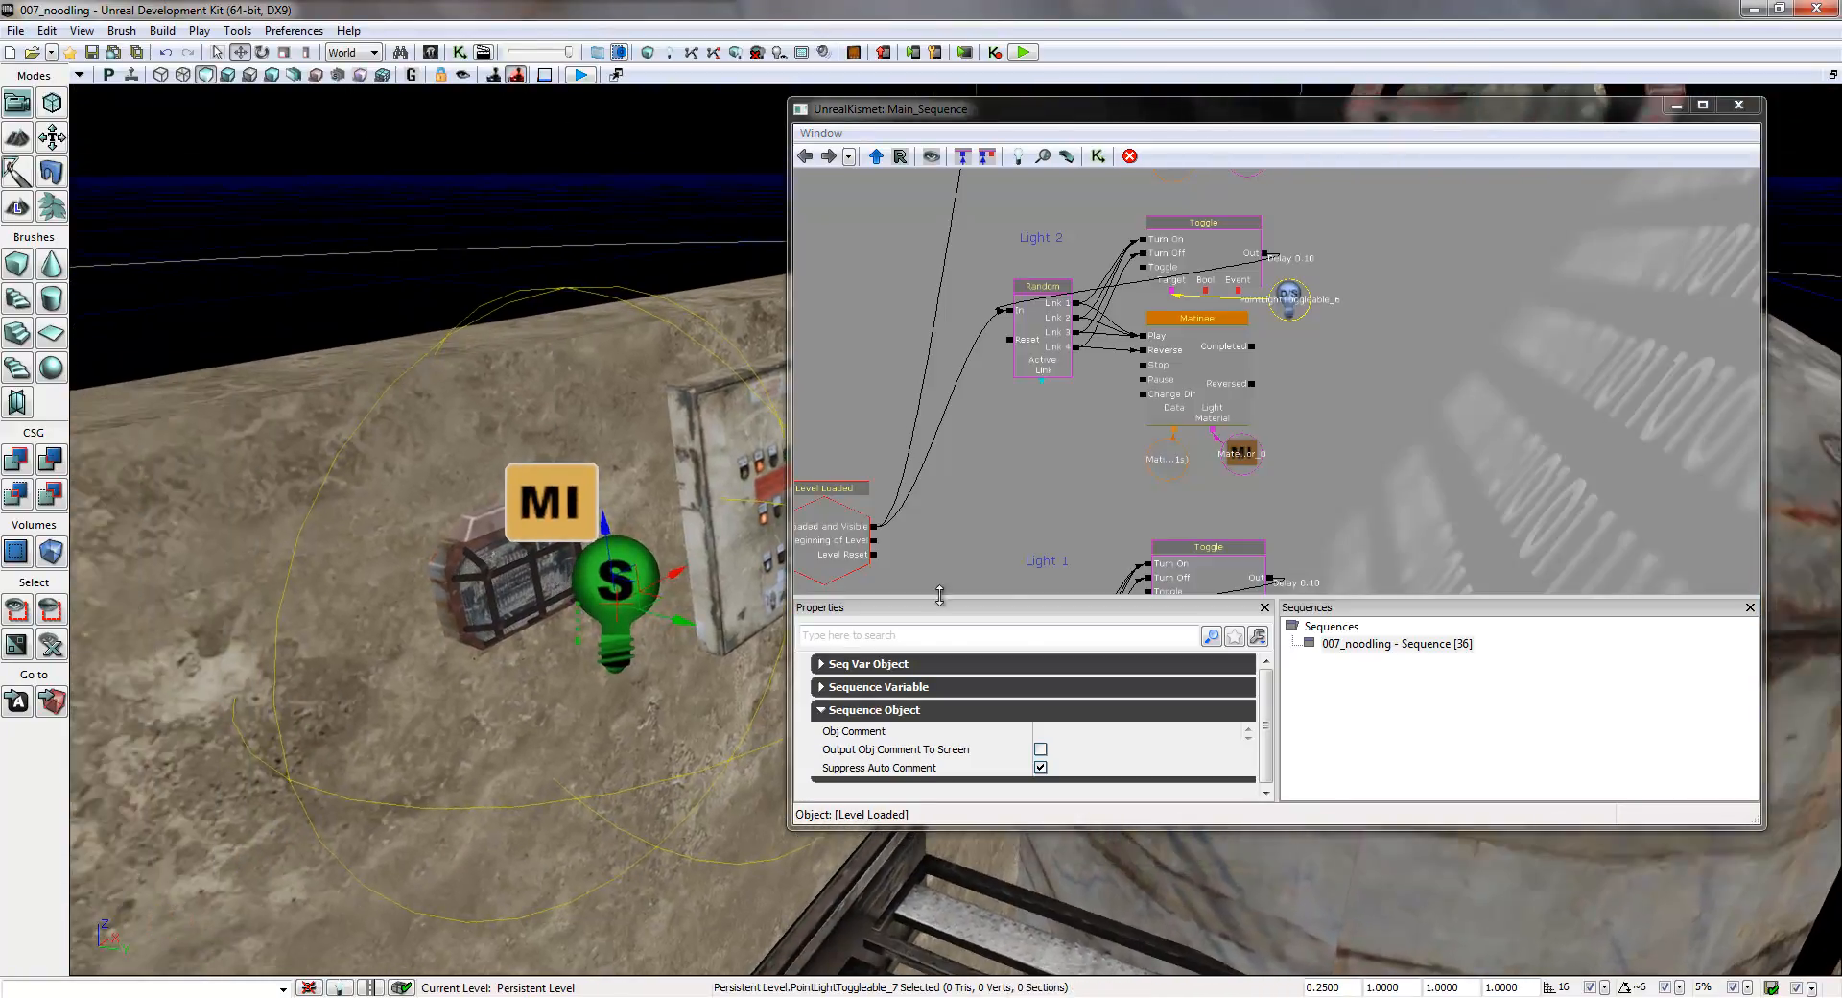
right_click(1289, 303)
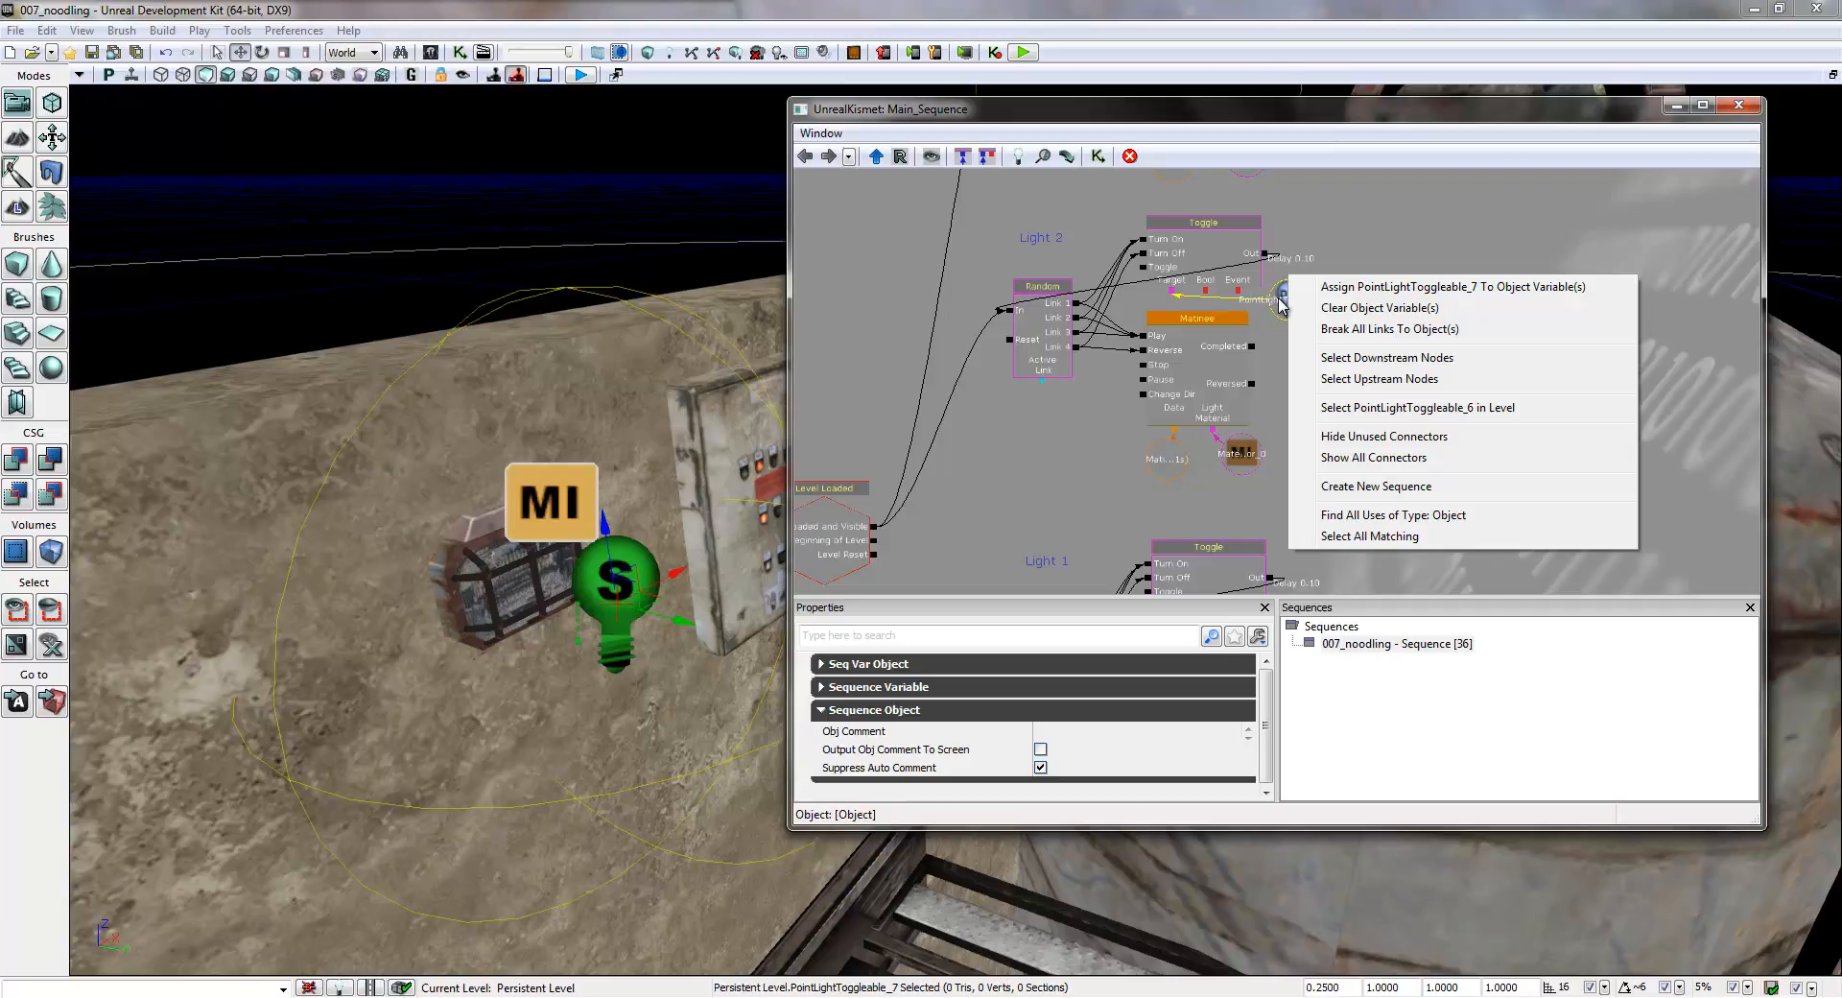
left_click(1468, 288)
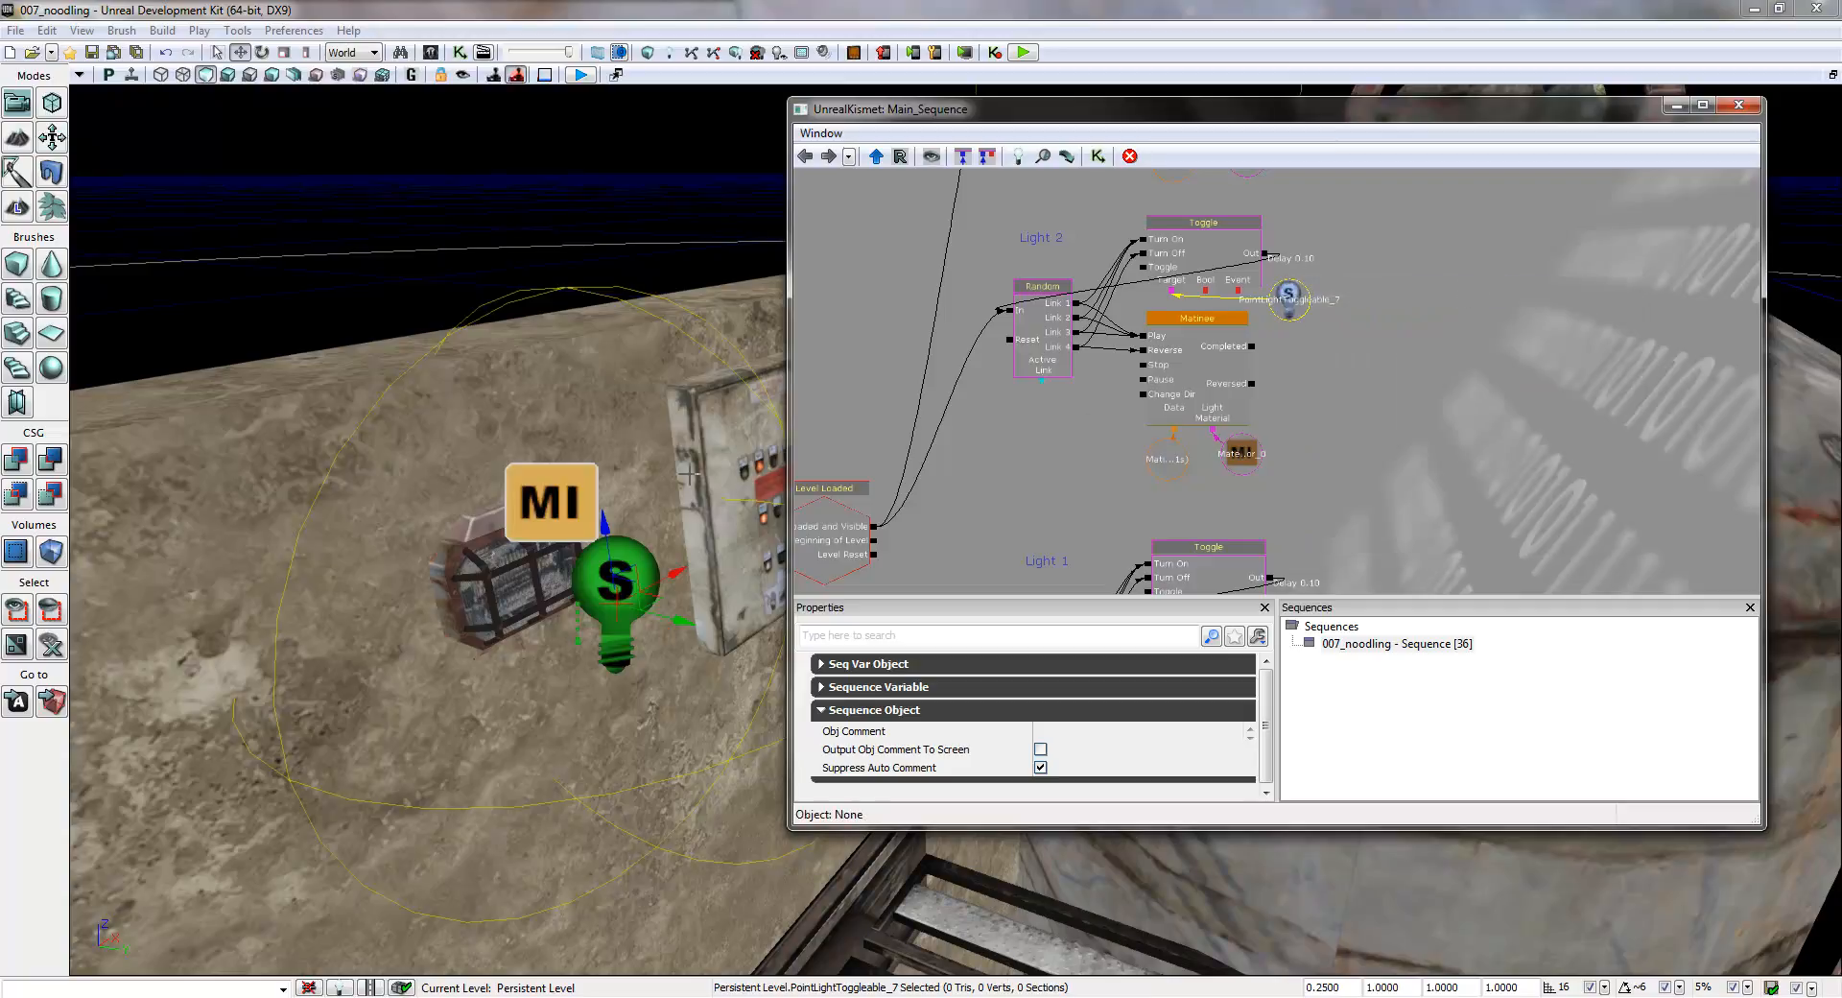
left_click(552, 491)
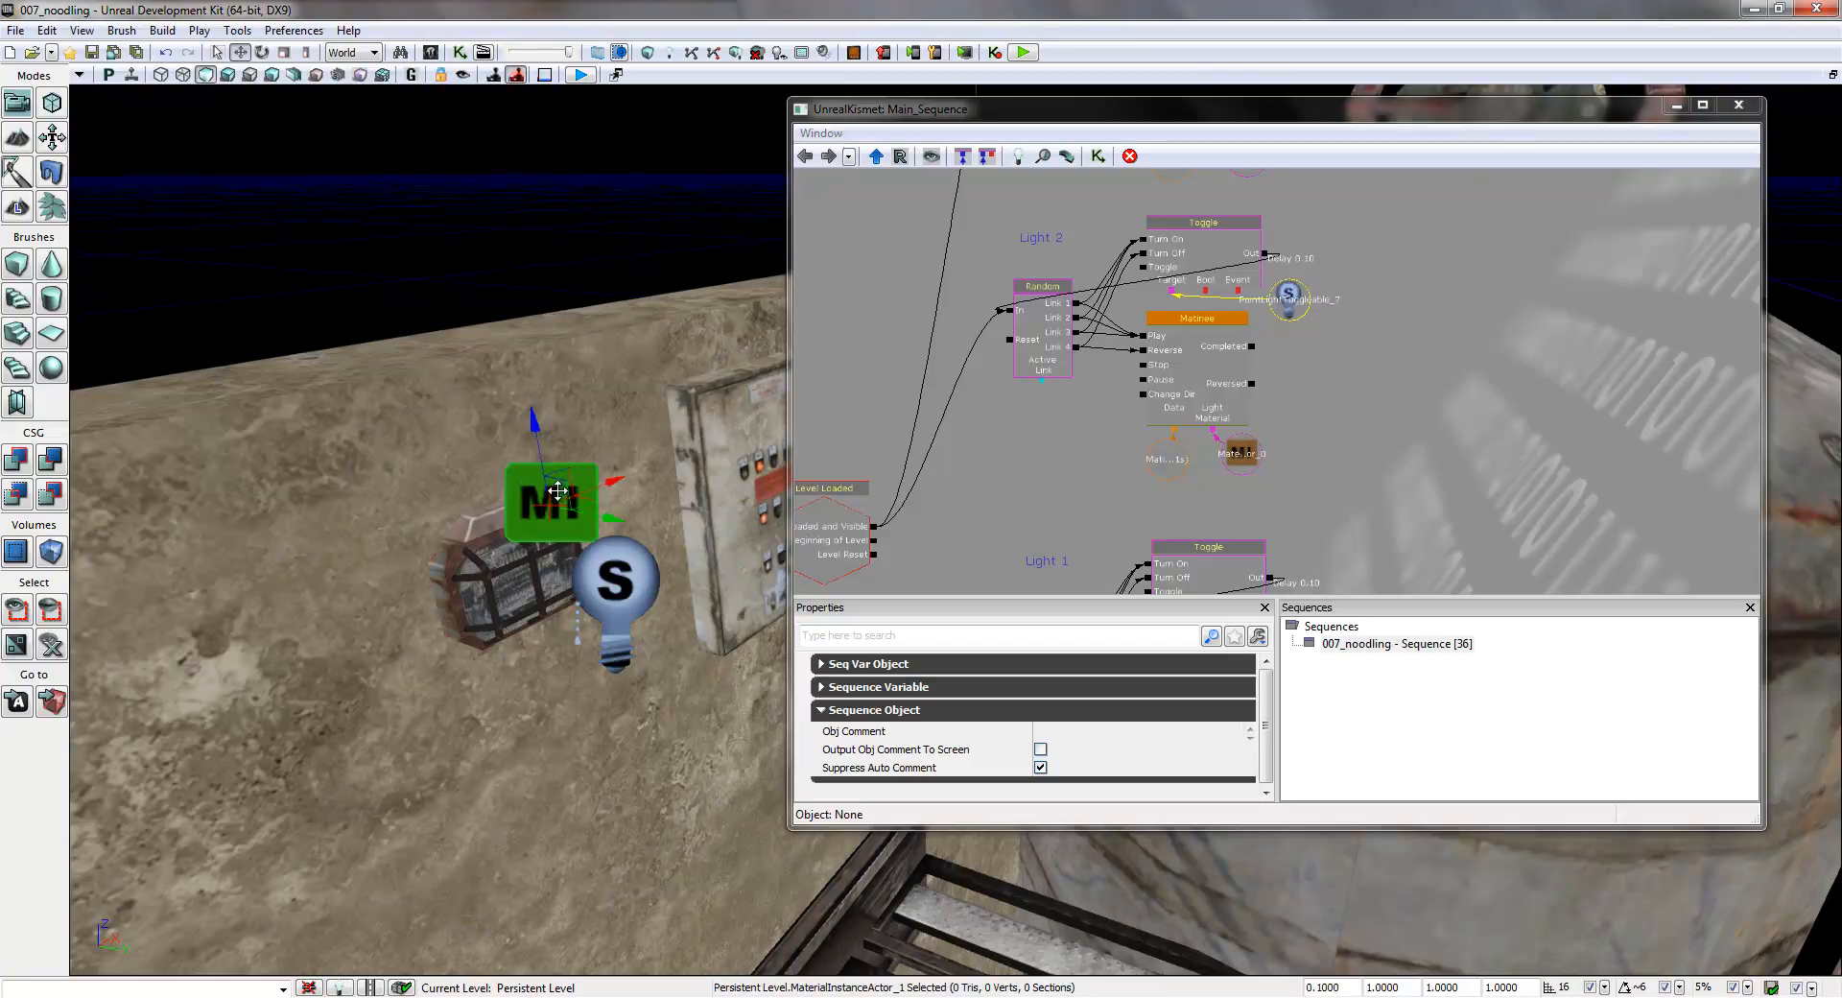
right_click(1253, 458)
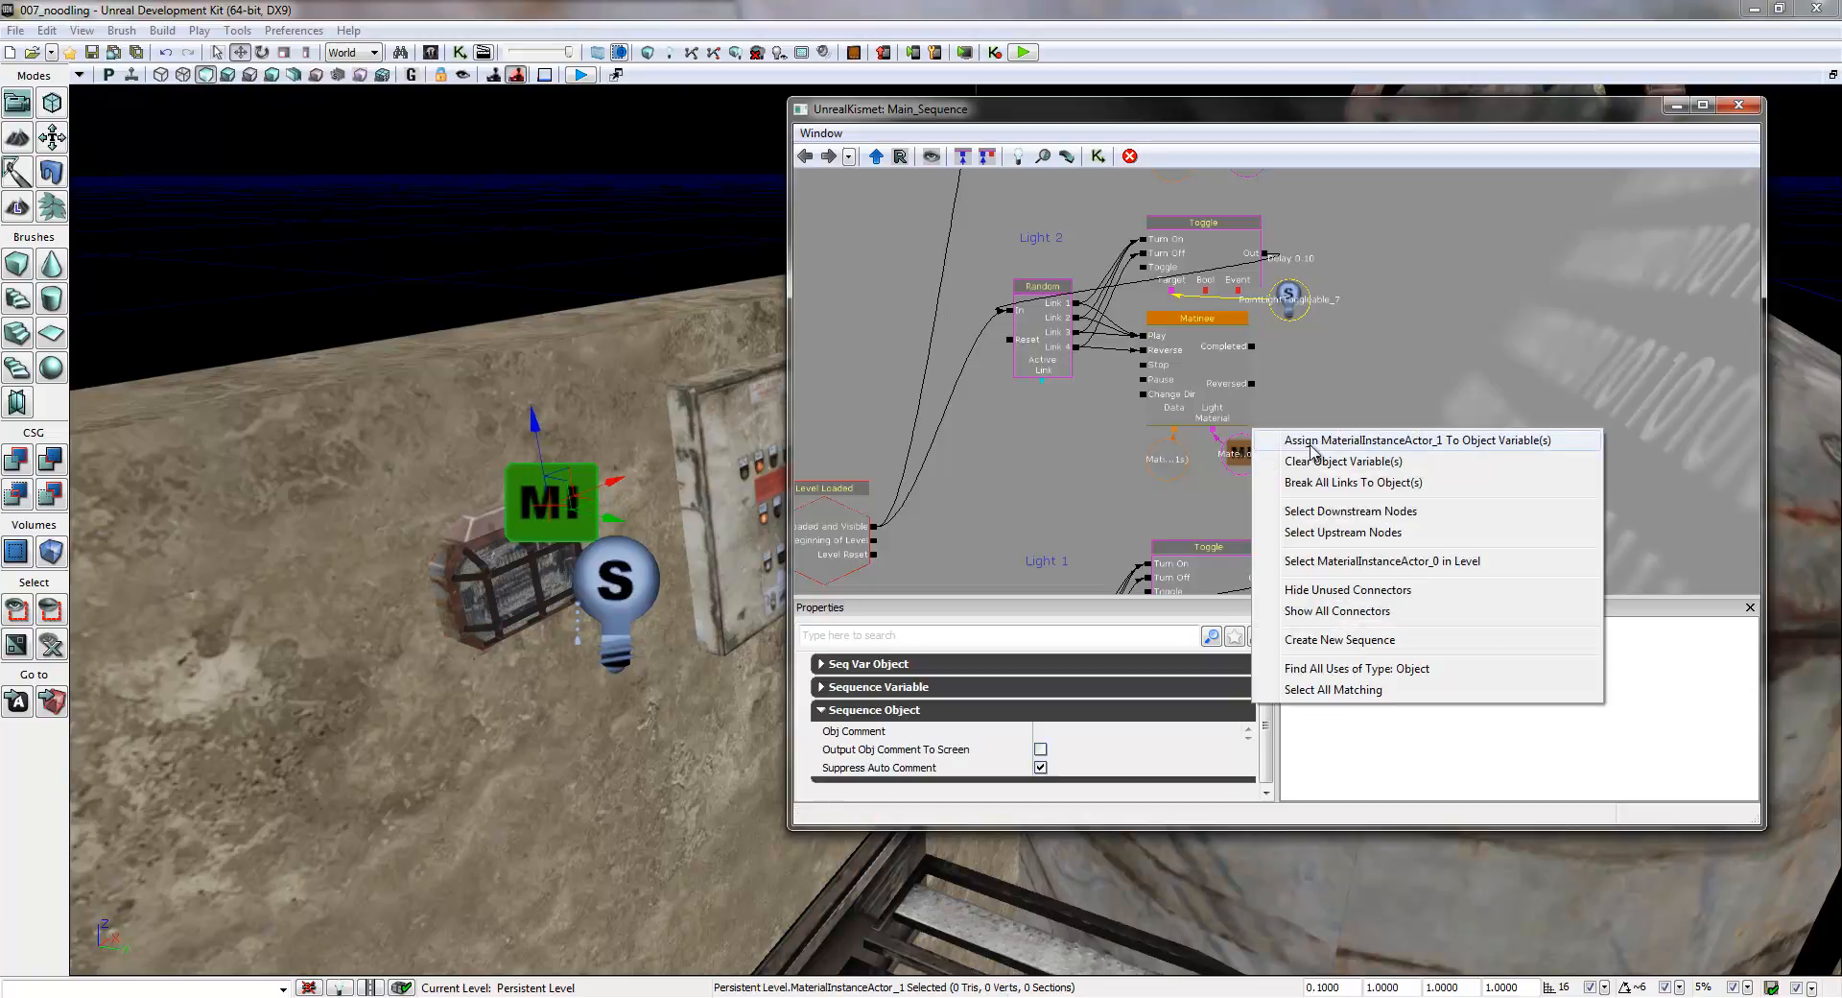
left_click(1354, 443)
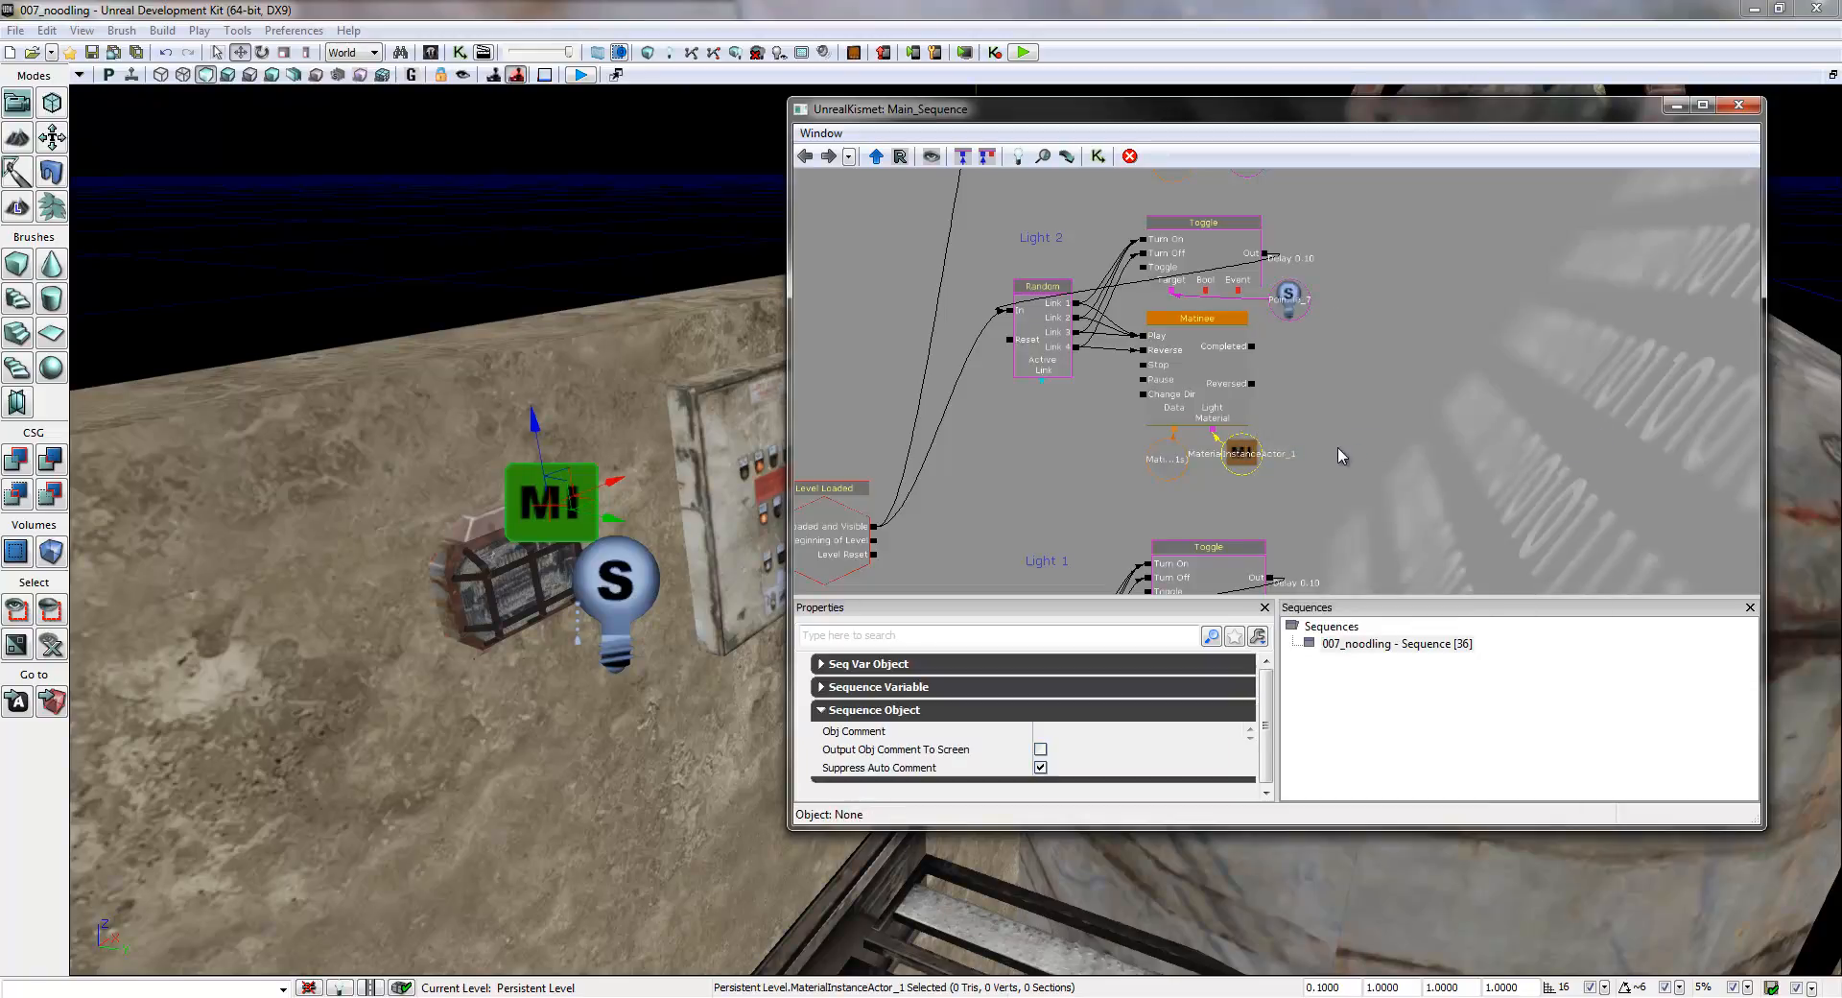
- Connect Level Loaded's Loaded and Visible output to the third group's Random In input, and relabel that group's comment Light 3
left_click_drag(1352, 475, 1402, 240)
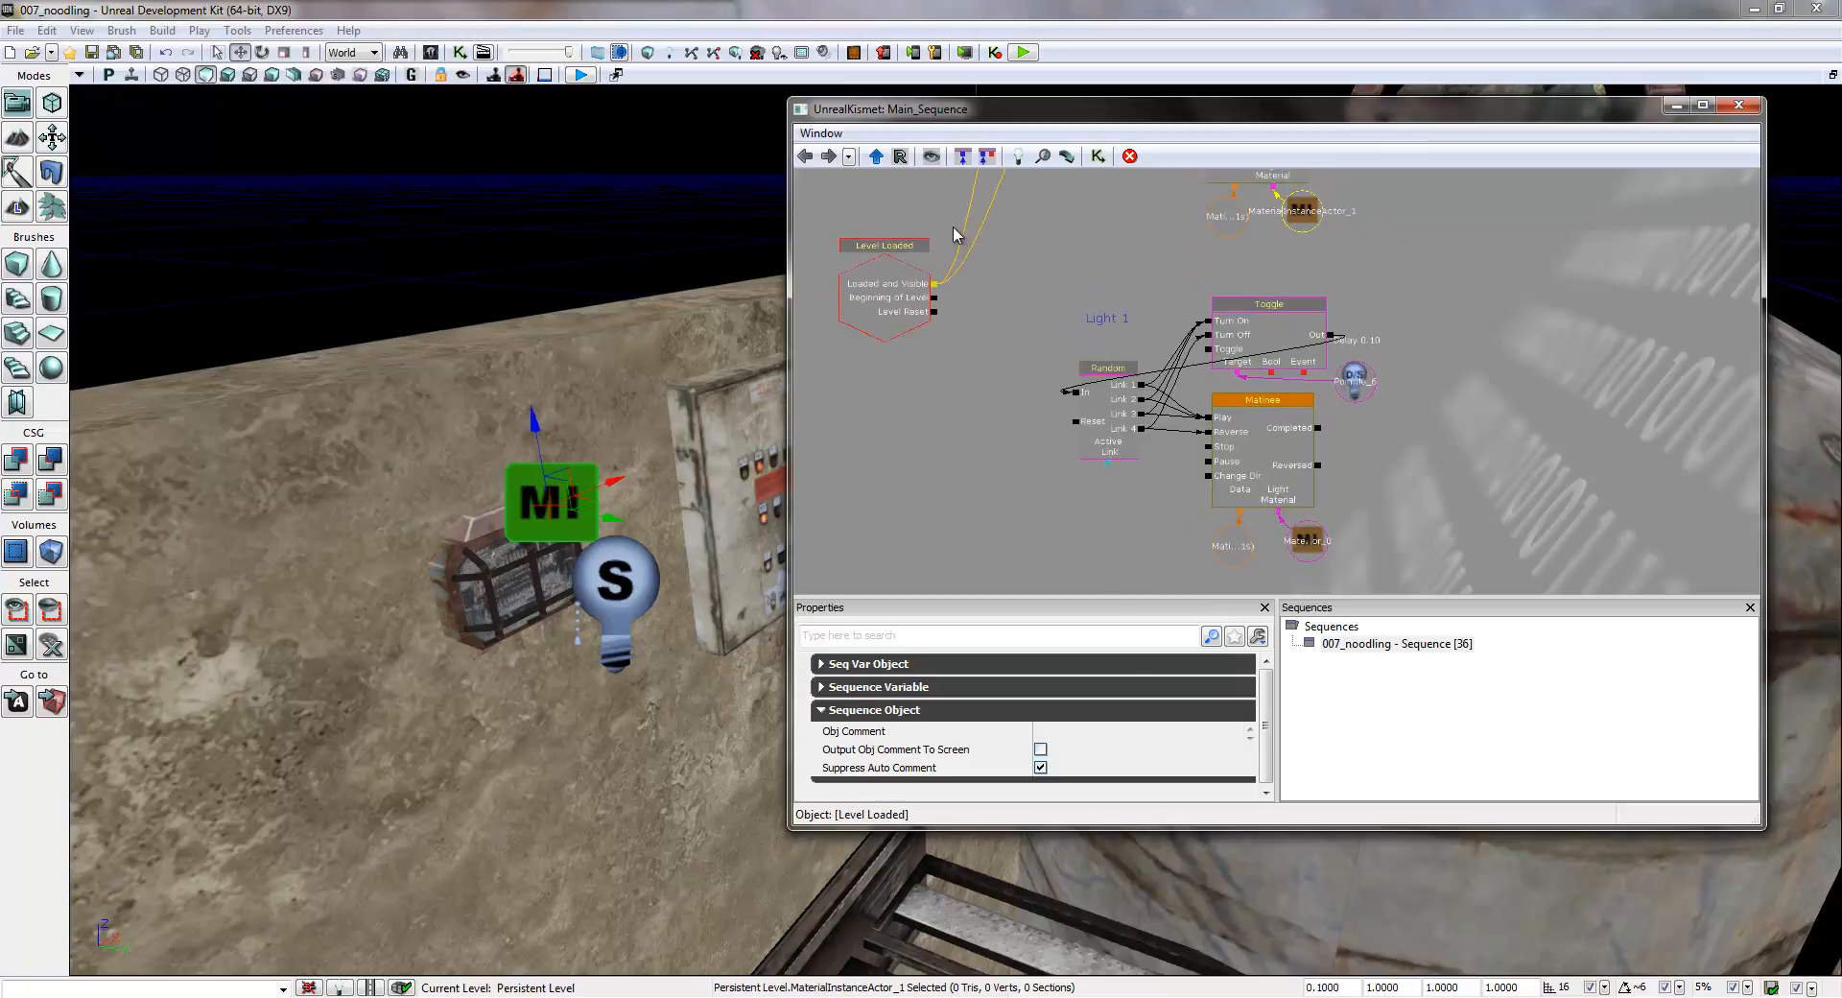
left_click_drag(936, 286, 1074, 393)
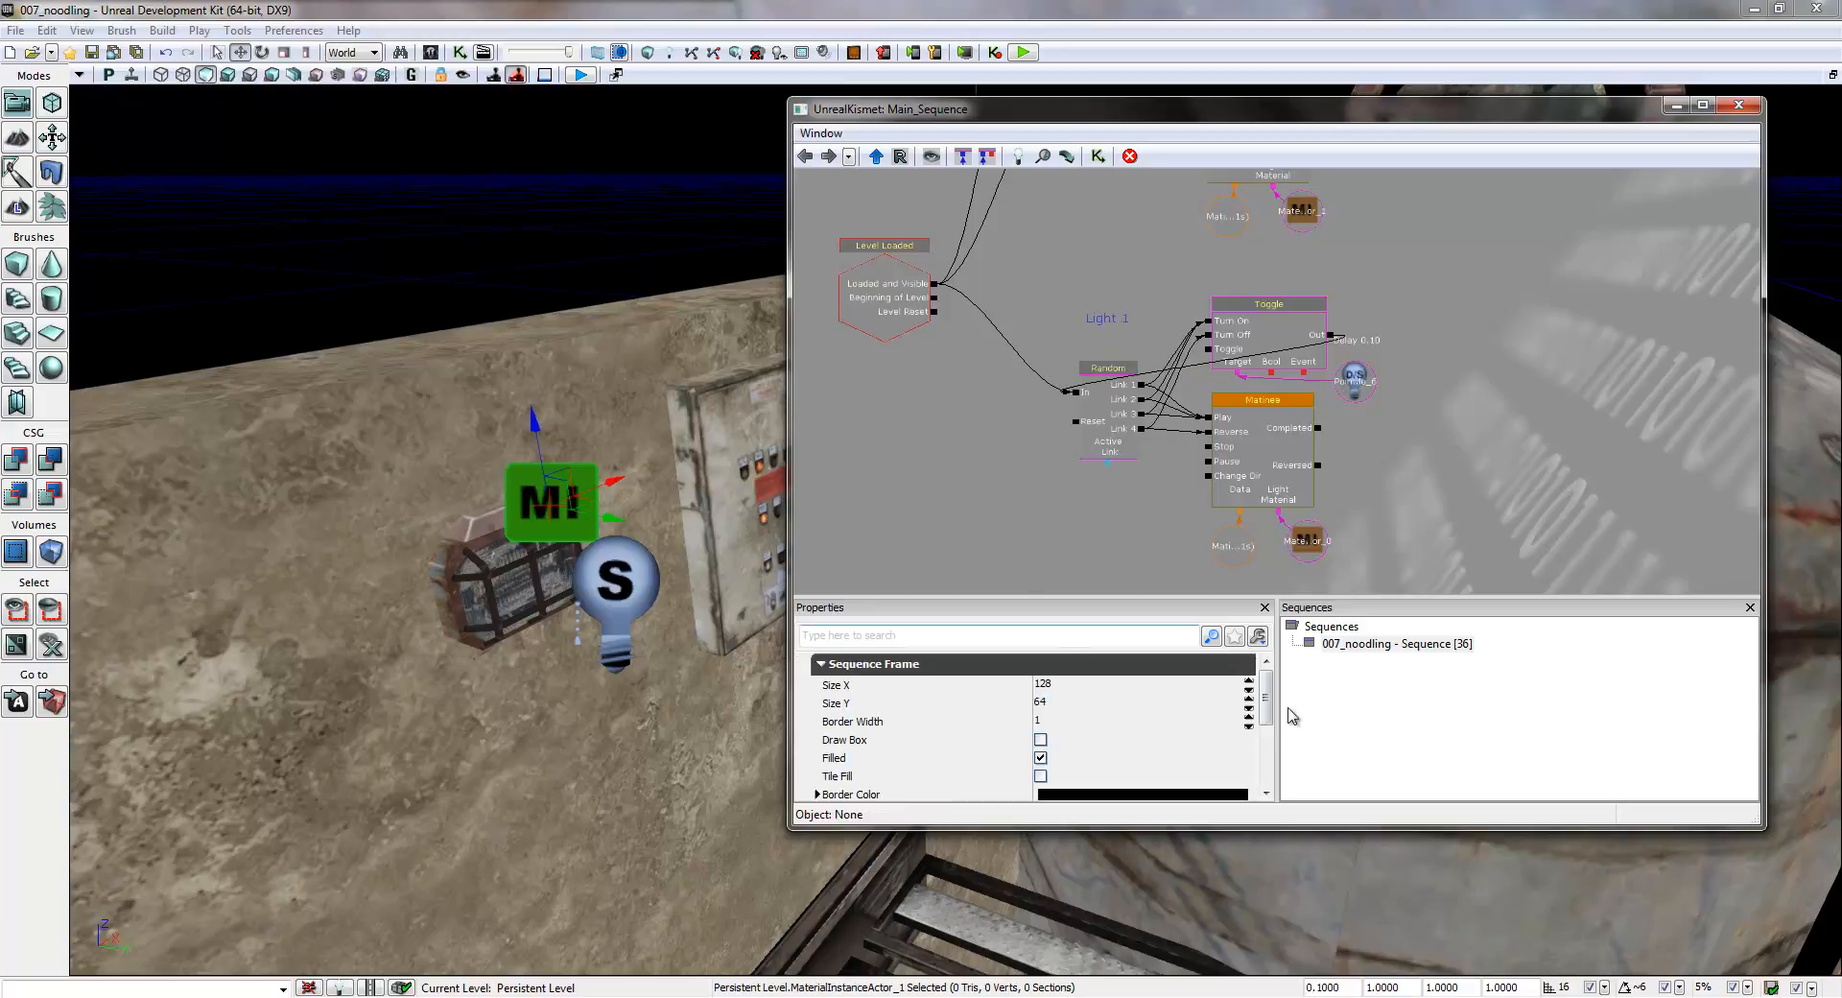
left_click(819, 664)
left_click(1081, 716)
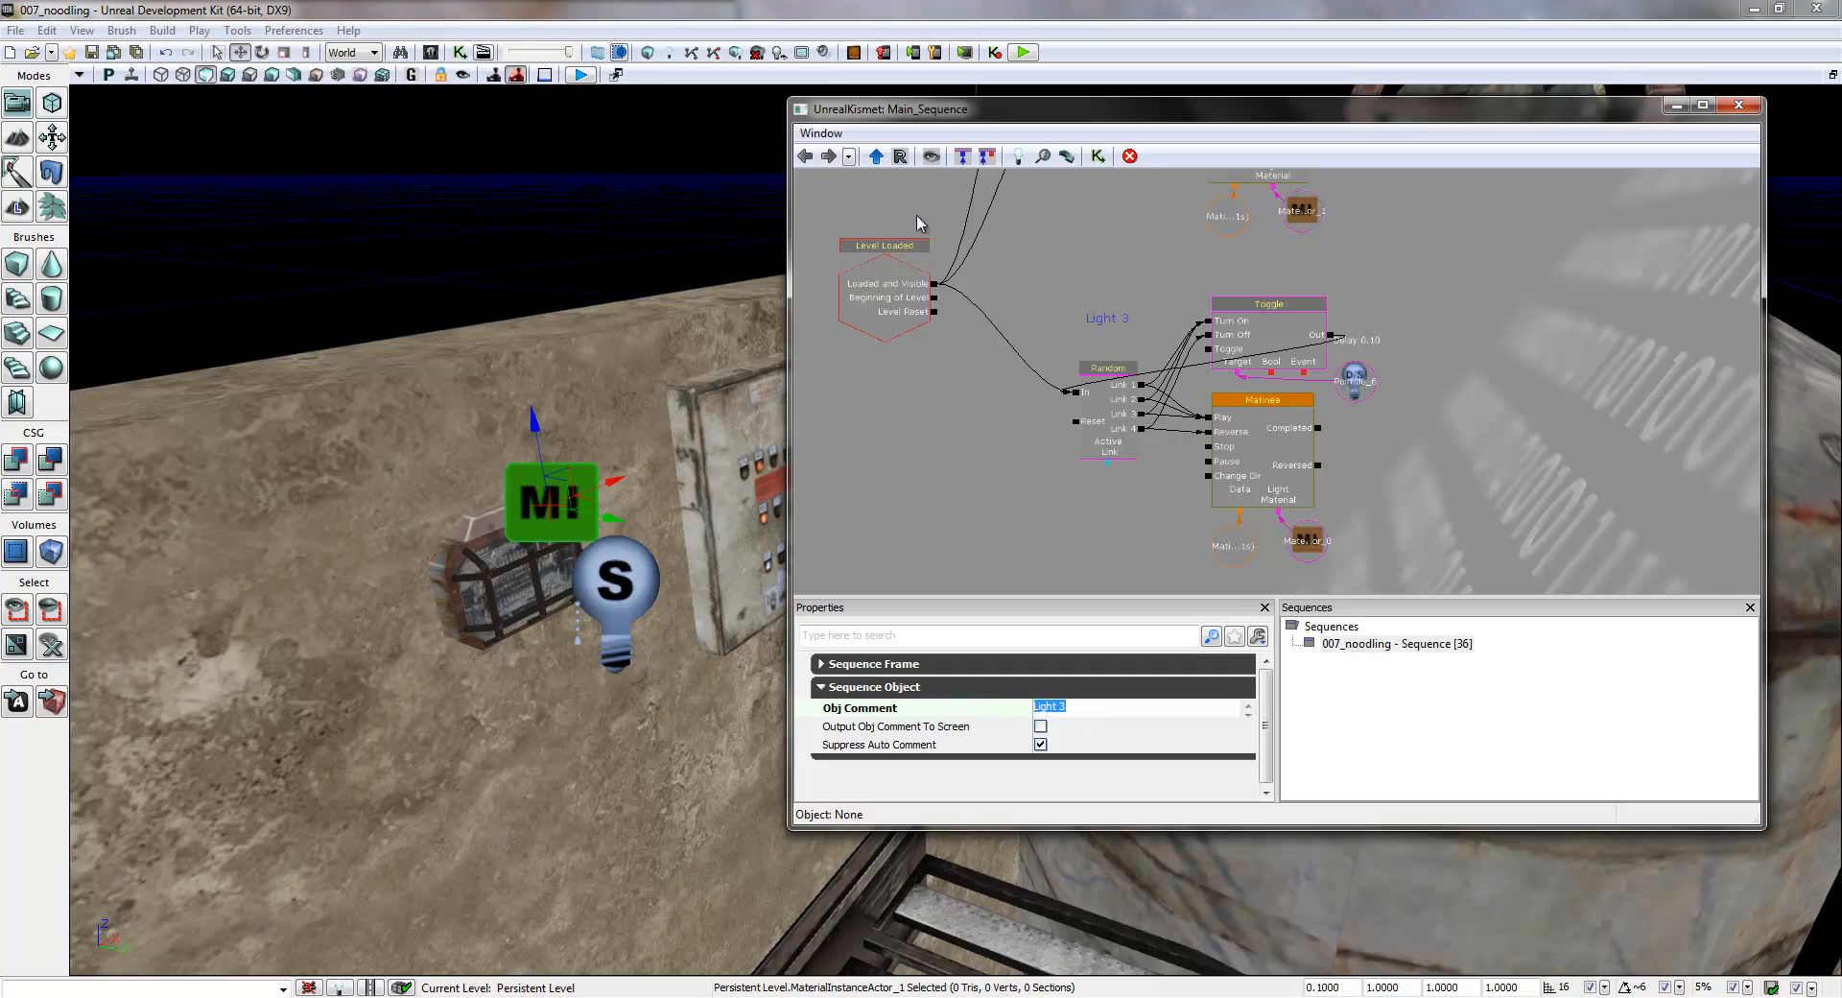
- Assign PointLightToggleable_8 to the Light 3 group's Toggle target variable and MaterialInstanceActor_2 to its Matinee's Light Material variable
right_click_drag(672, 647, 372, 787)
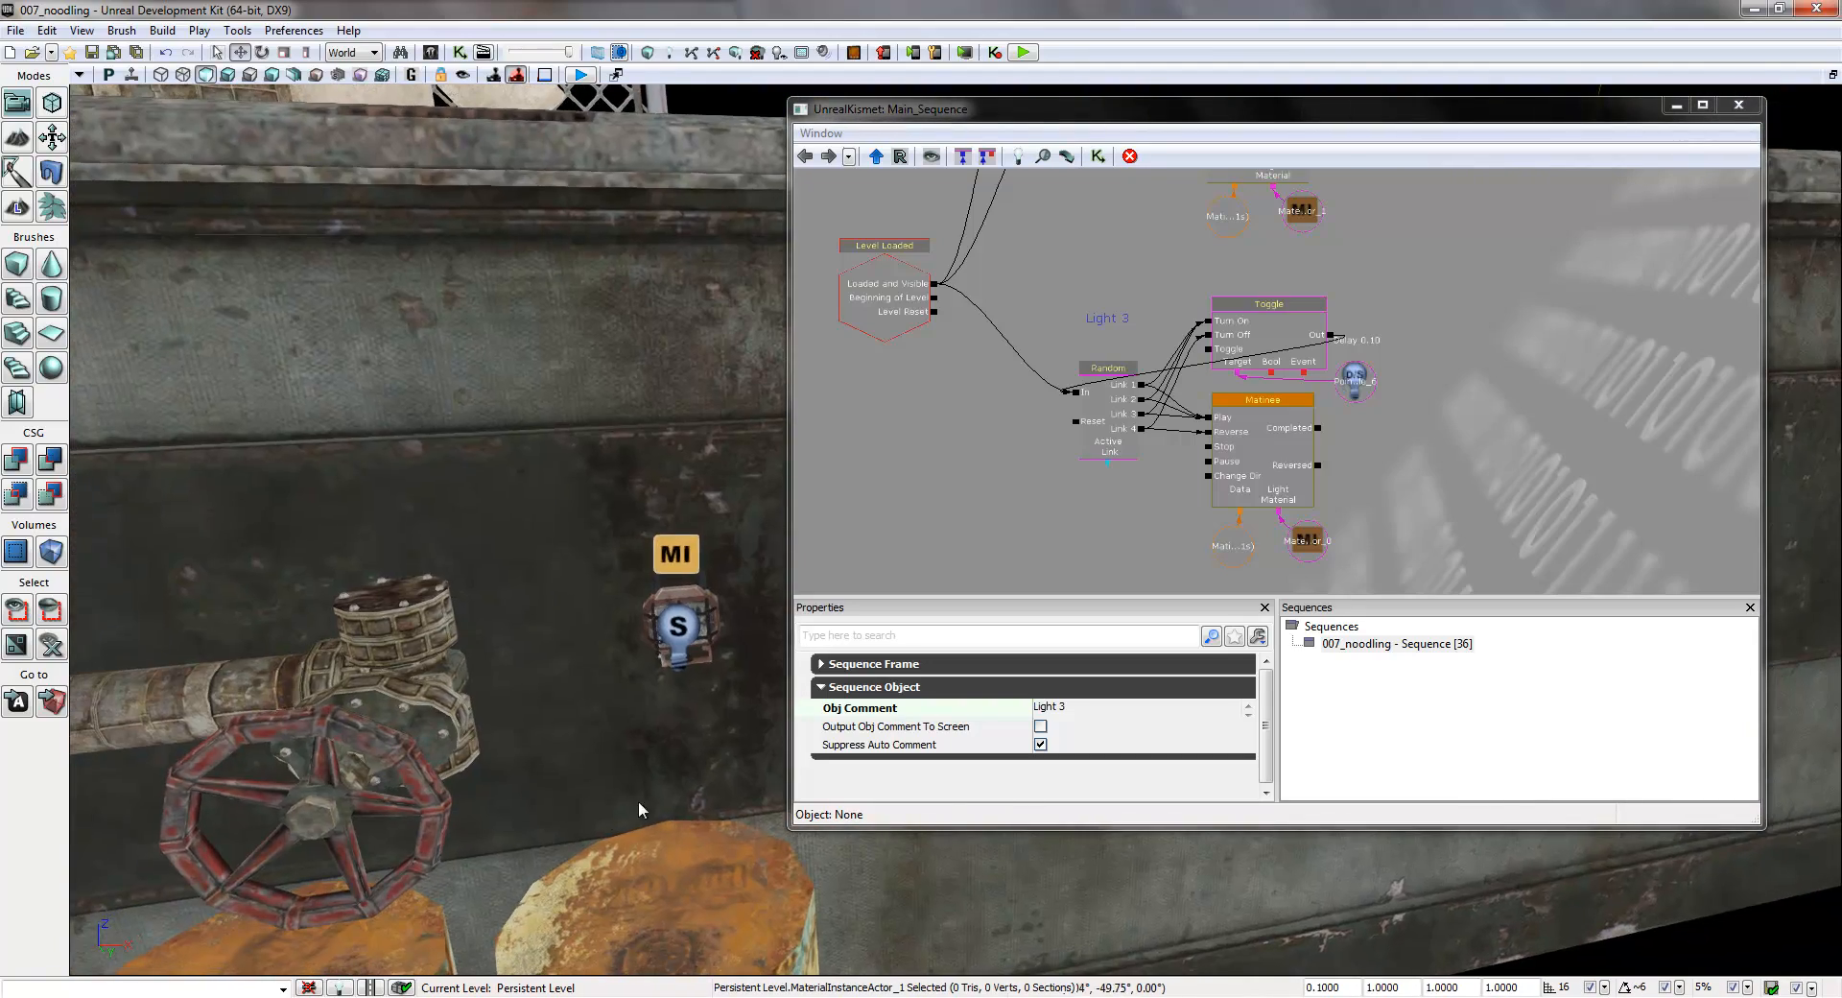
left_click(679, 638)
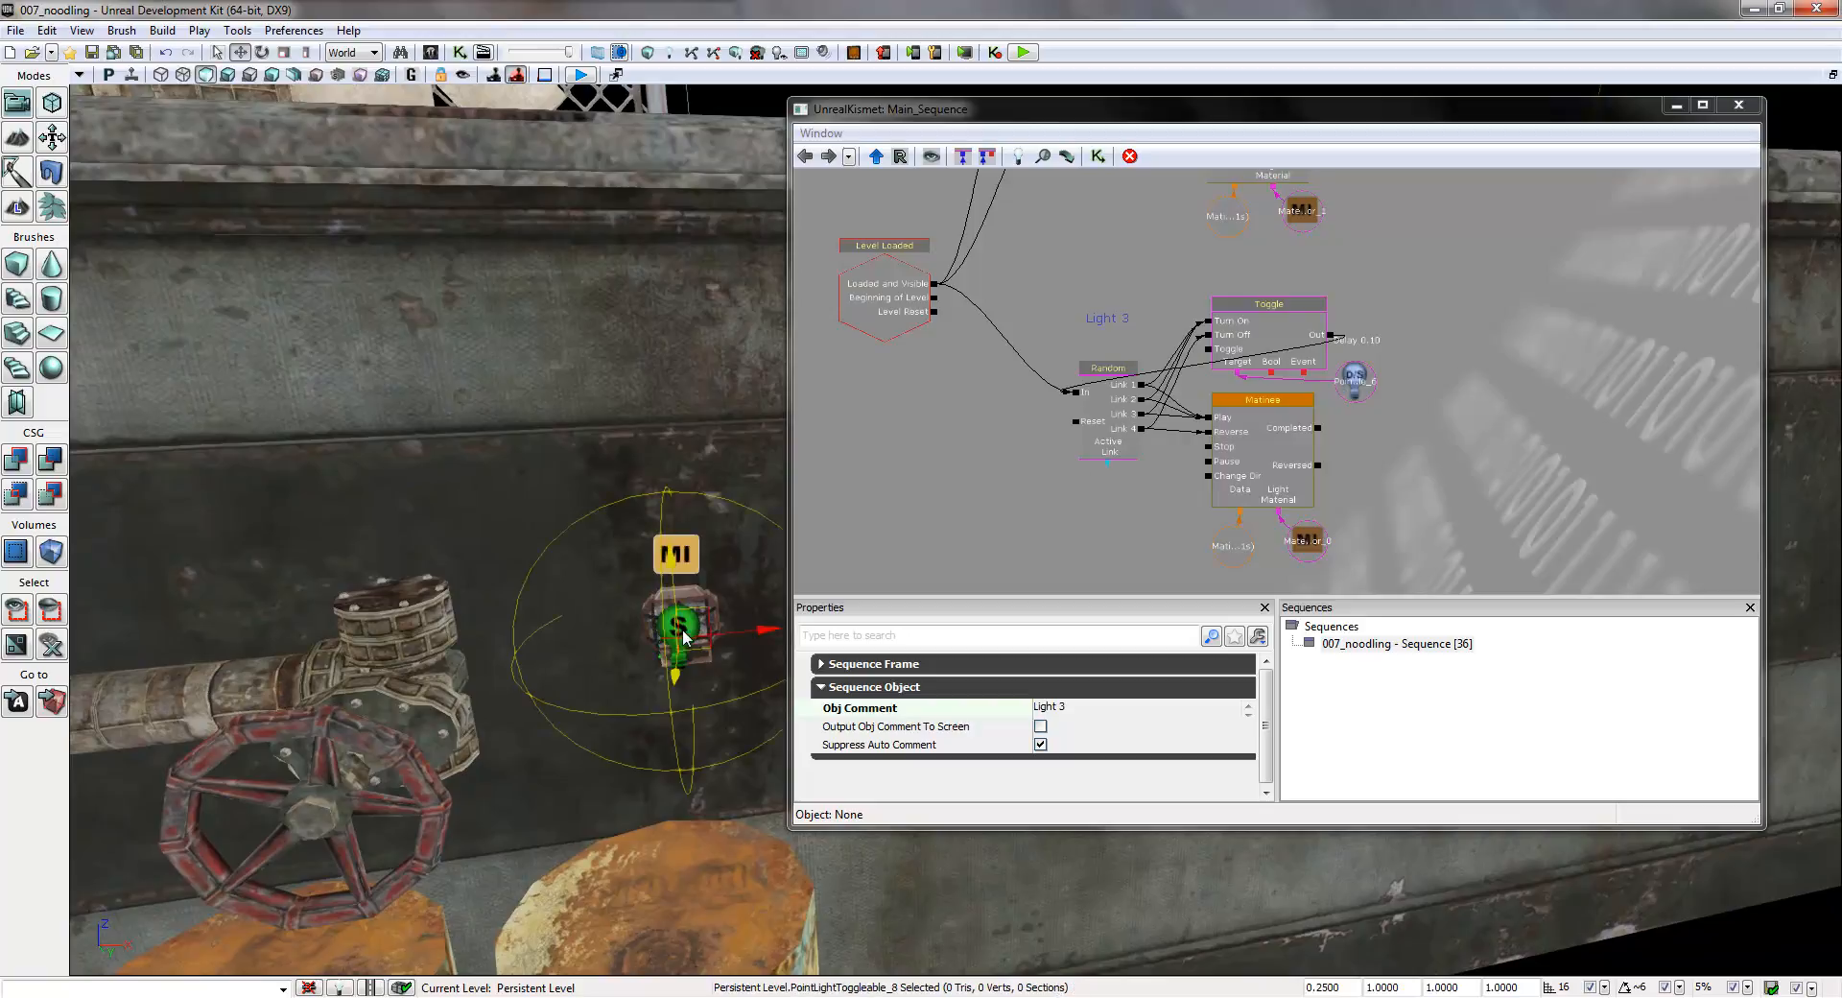
right_click(1356, 376)
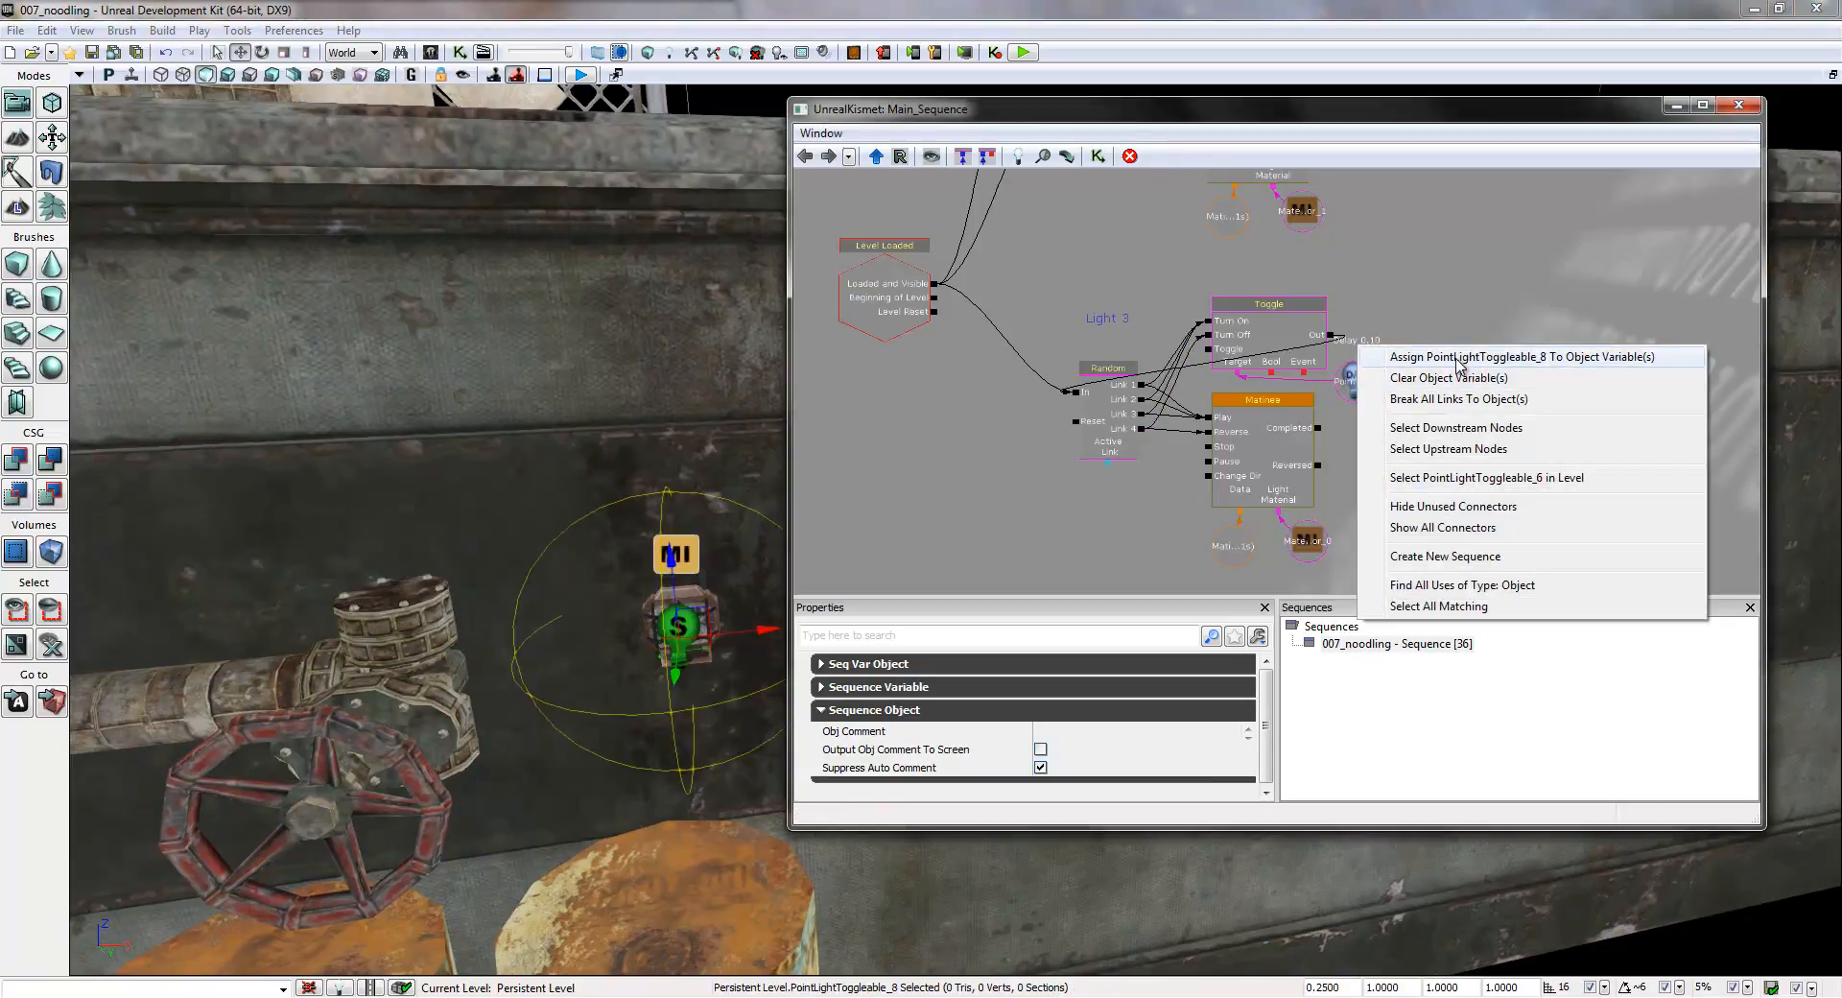
left_click(1457, 357)
left_click(681, 553)
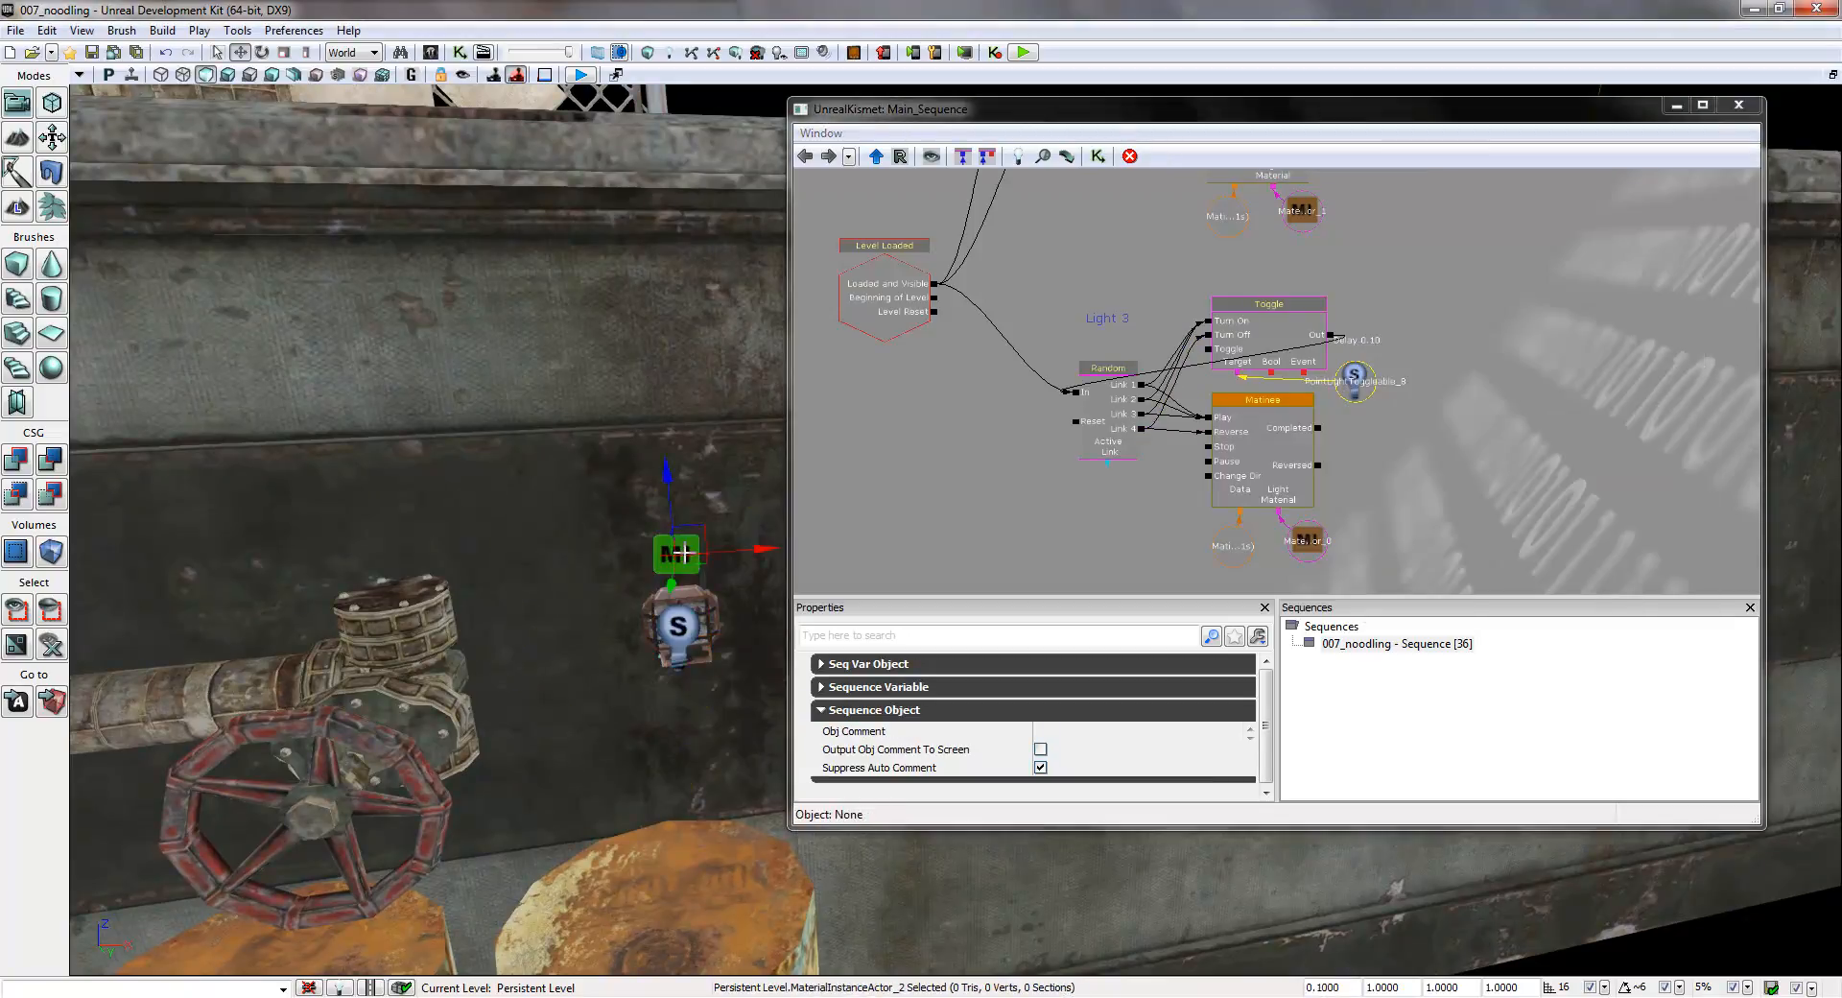
right_click(1305, 527)
left_click(1367, 535)
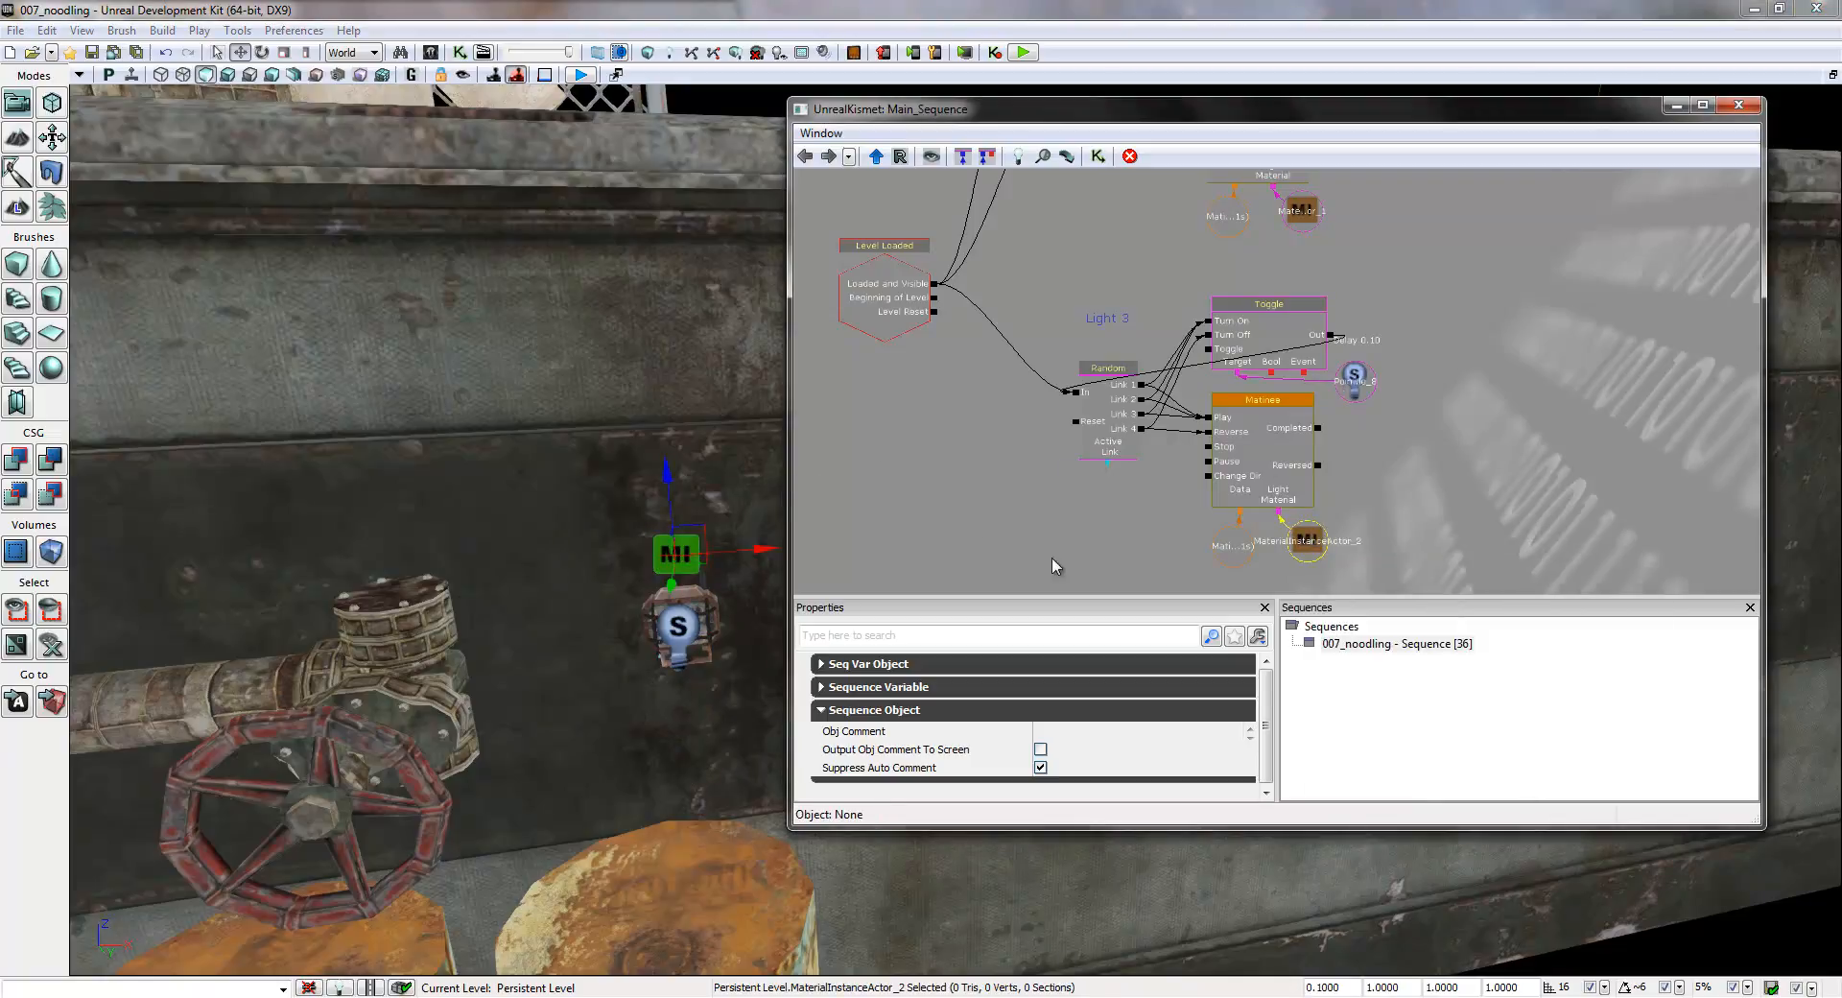
- Connect Level Loaded's Loaded and Visible output to the Random In inputs of the two groups below Light 3
left_click_drag(1090, 563, 1139, 408)
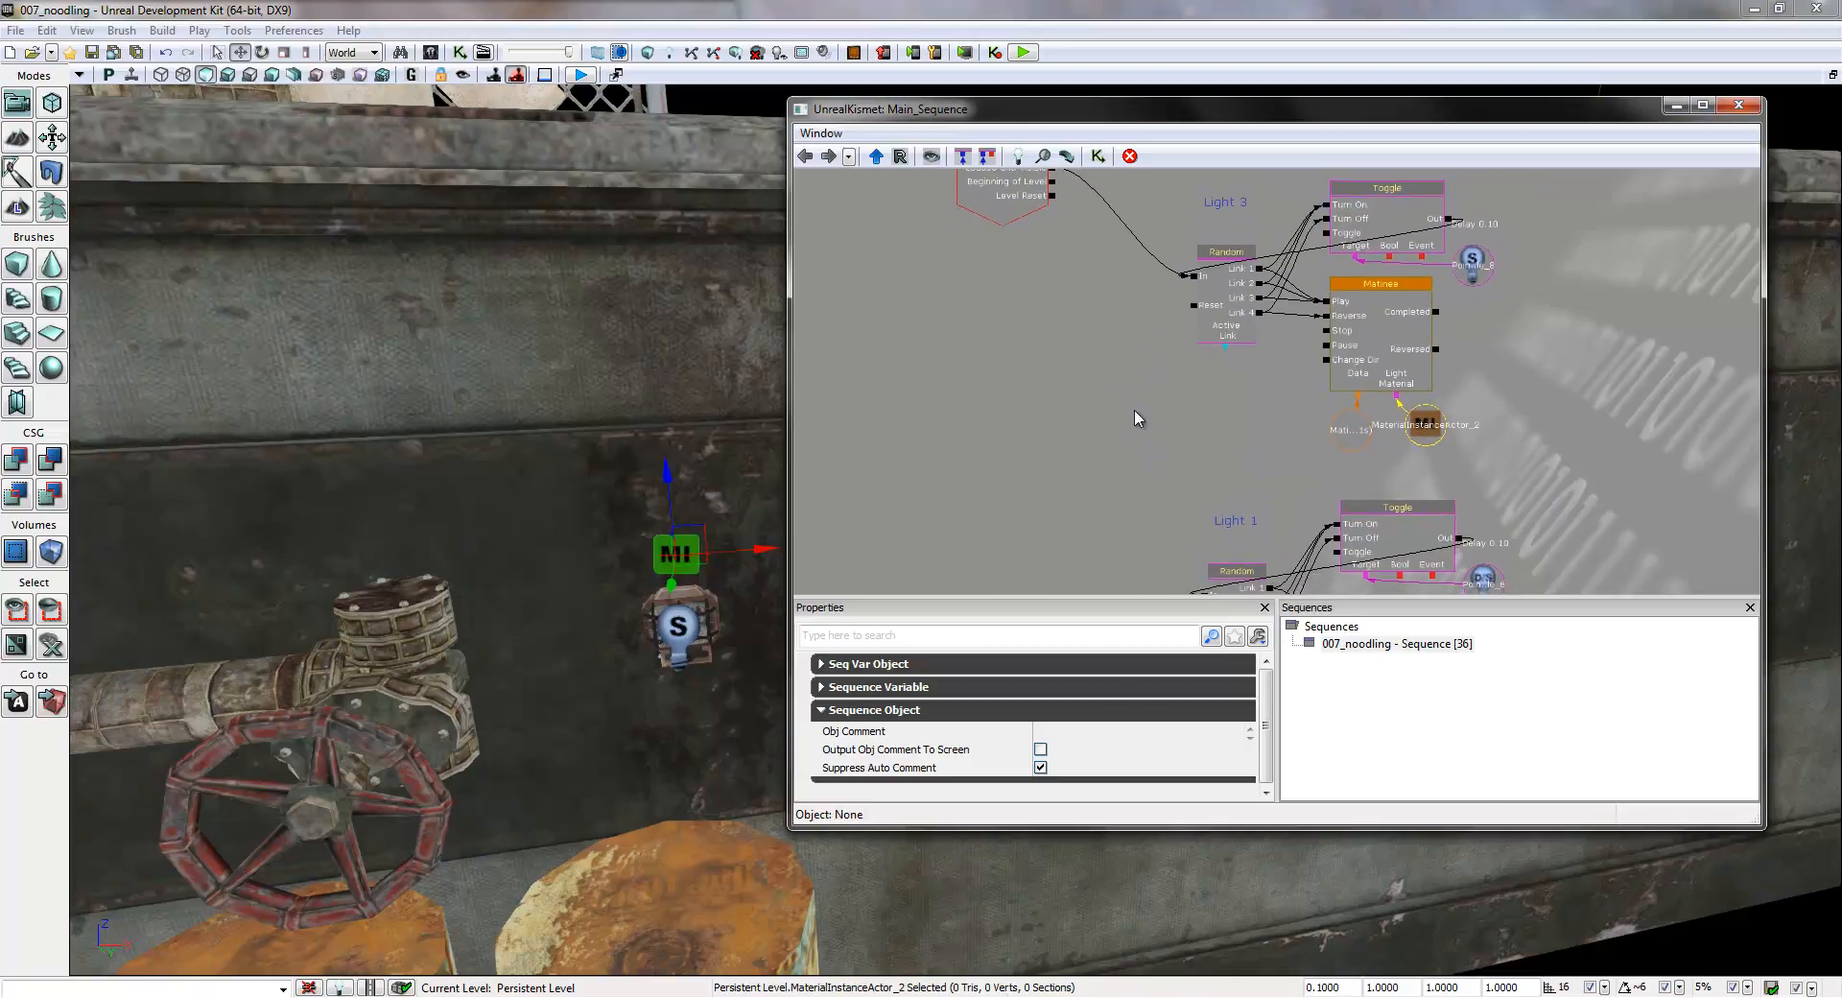
scroll(1127, 367, "down", 5)
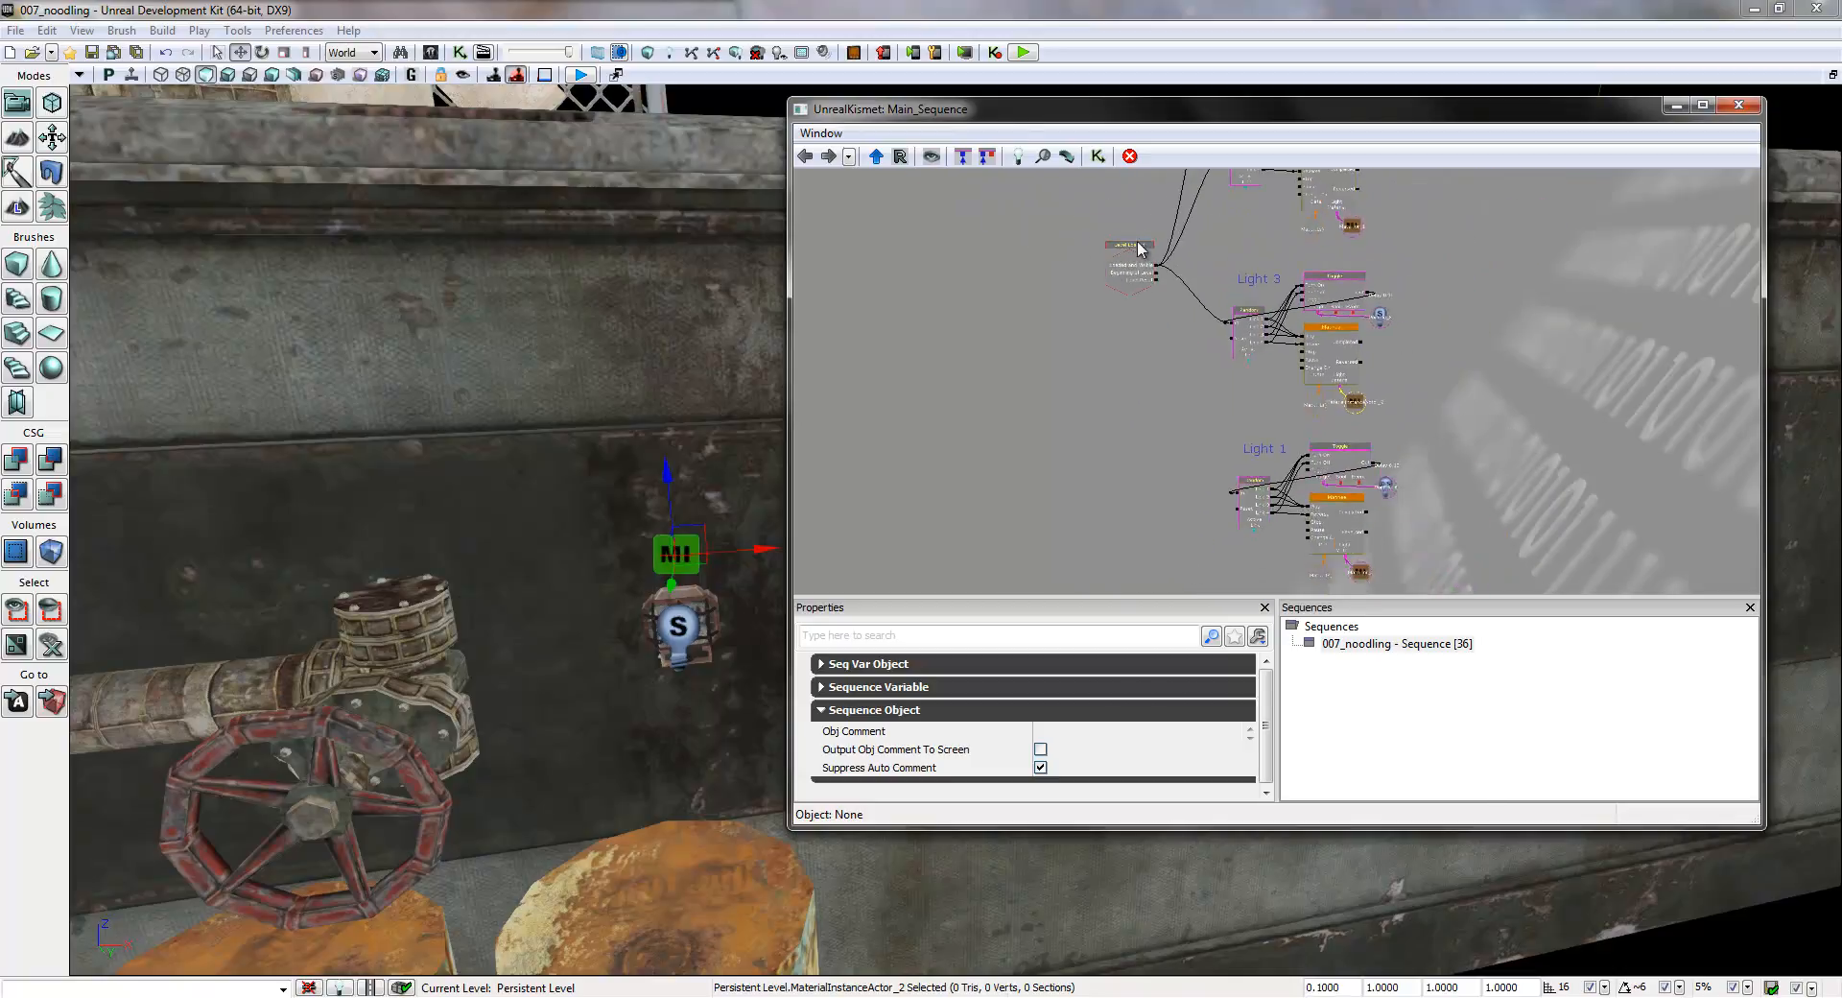
left_click_drag(1188, 400, 1038, 339)
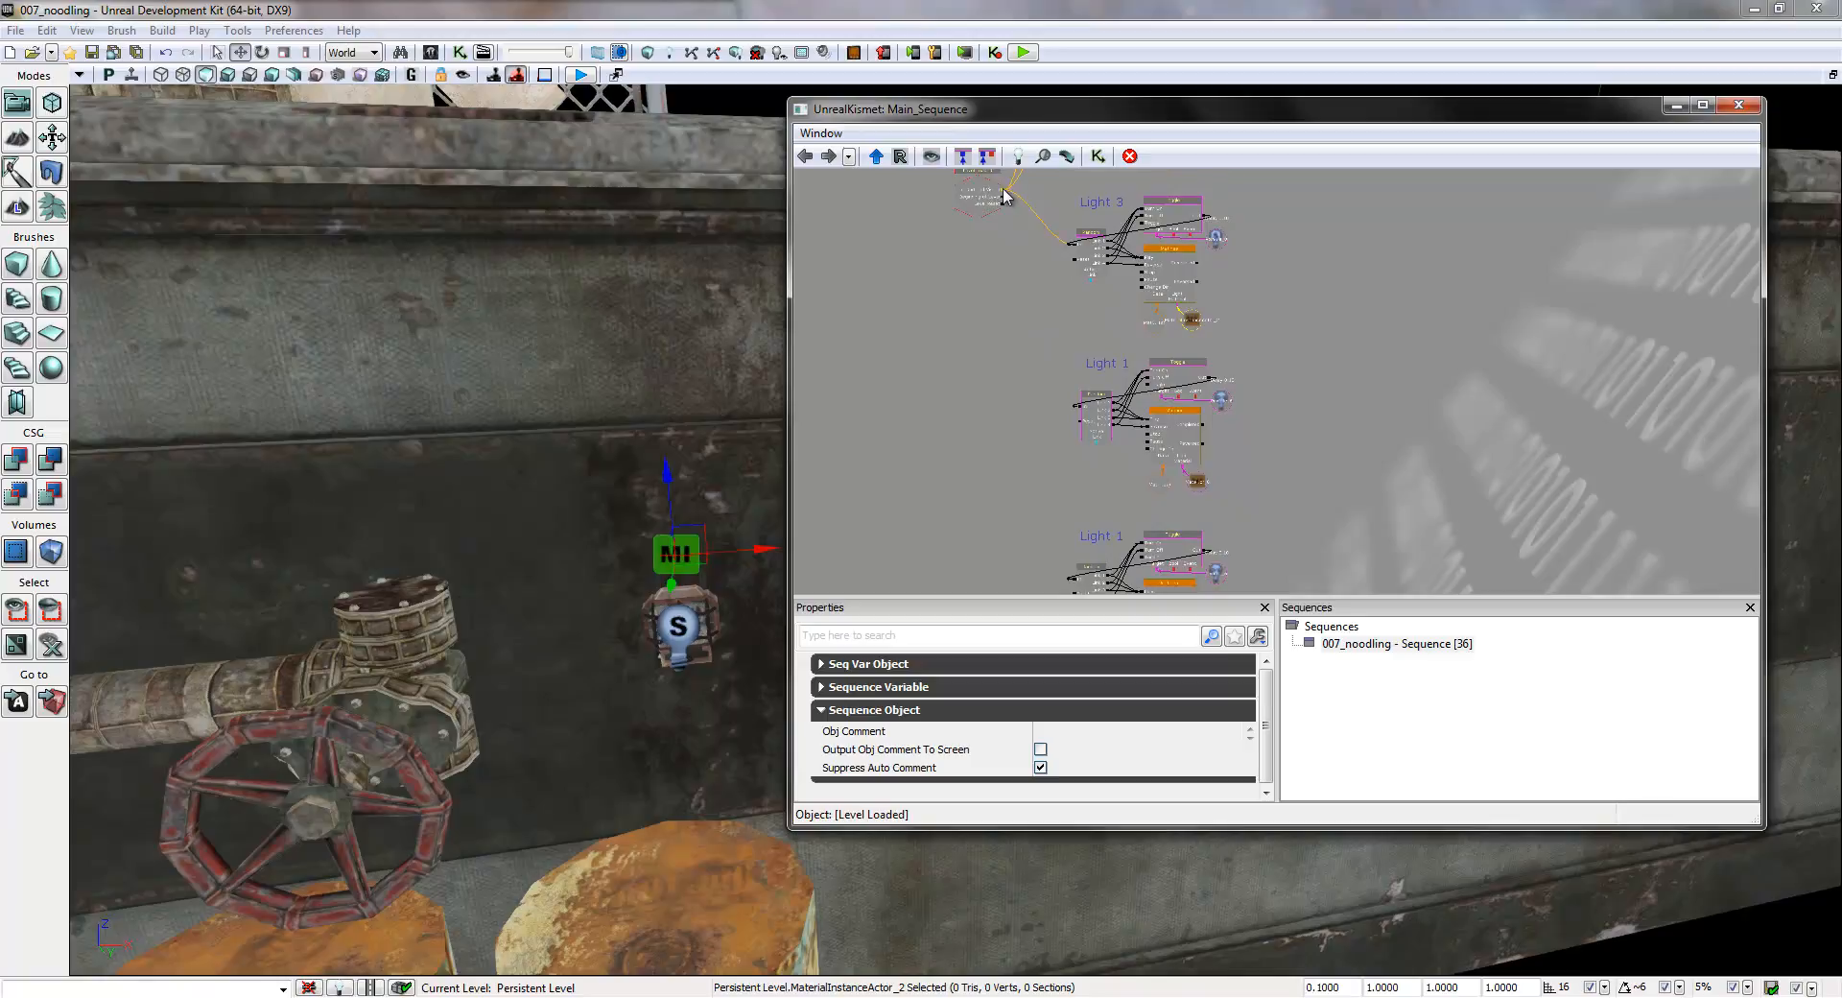
left_click_drag(1003, 197, 1074, 414)
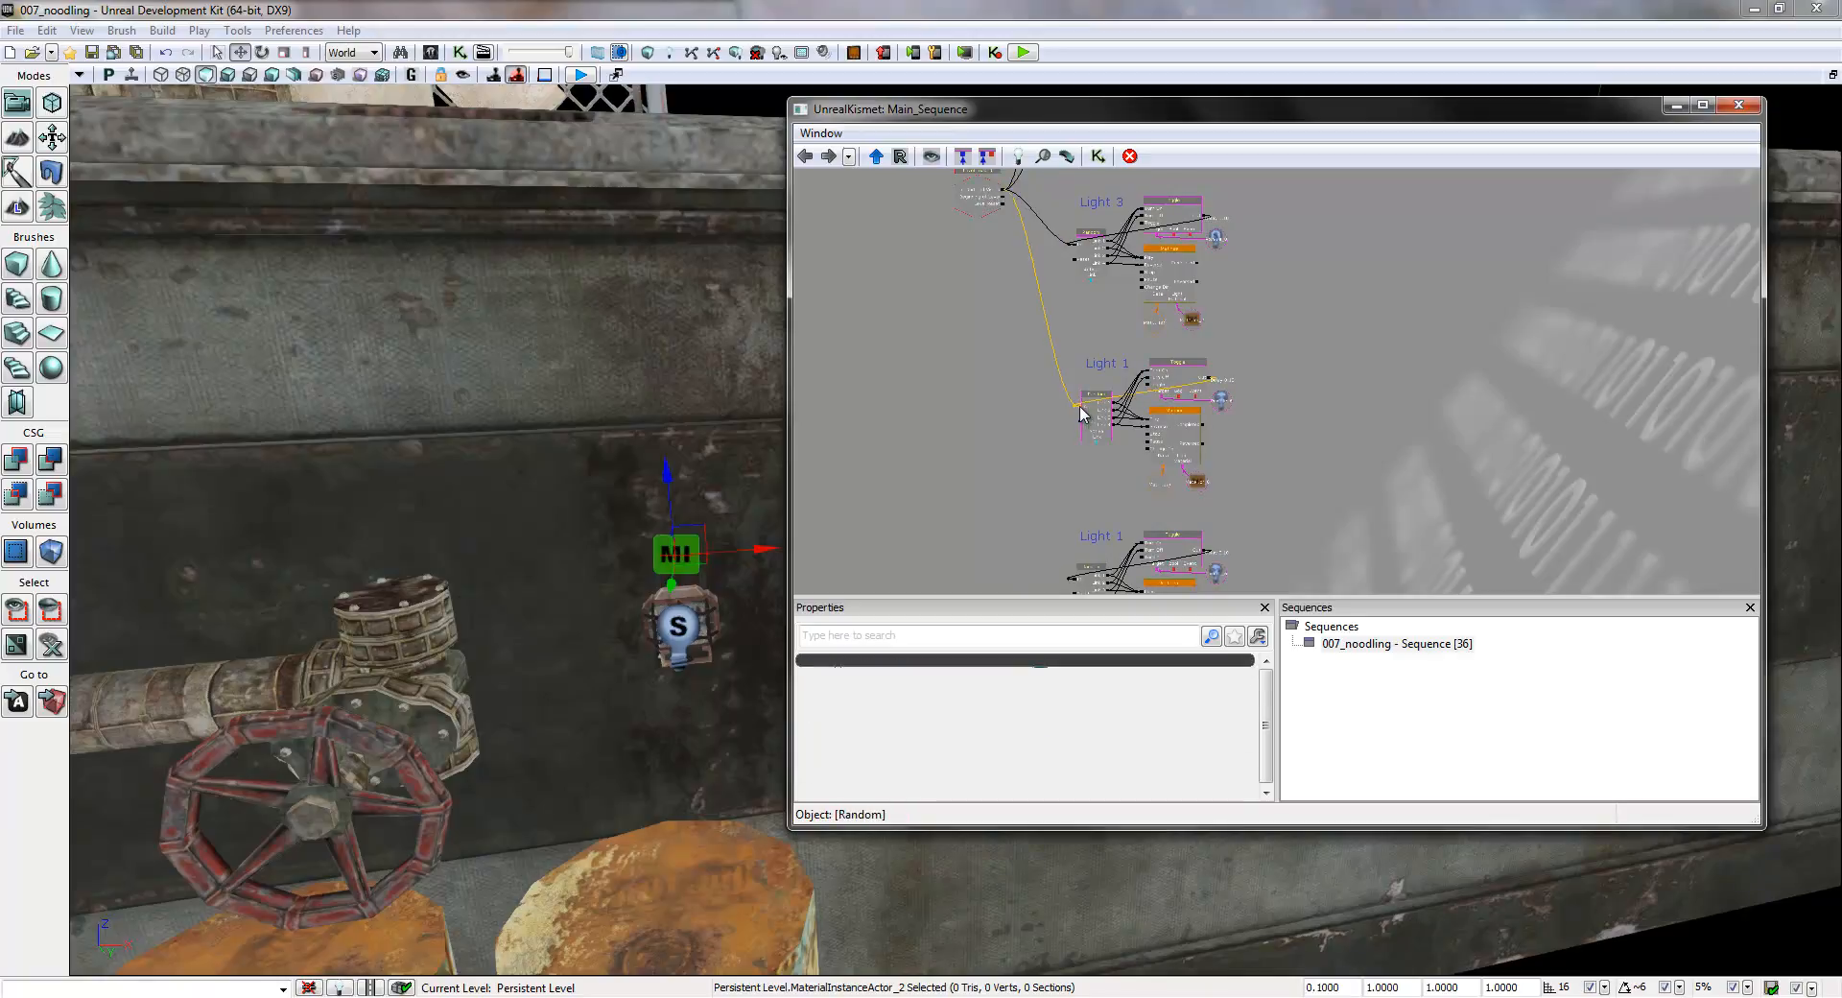
left_click_drag(1004, 196, 1076, 543)
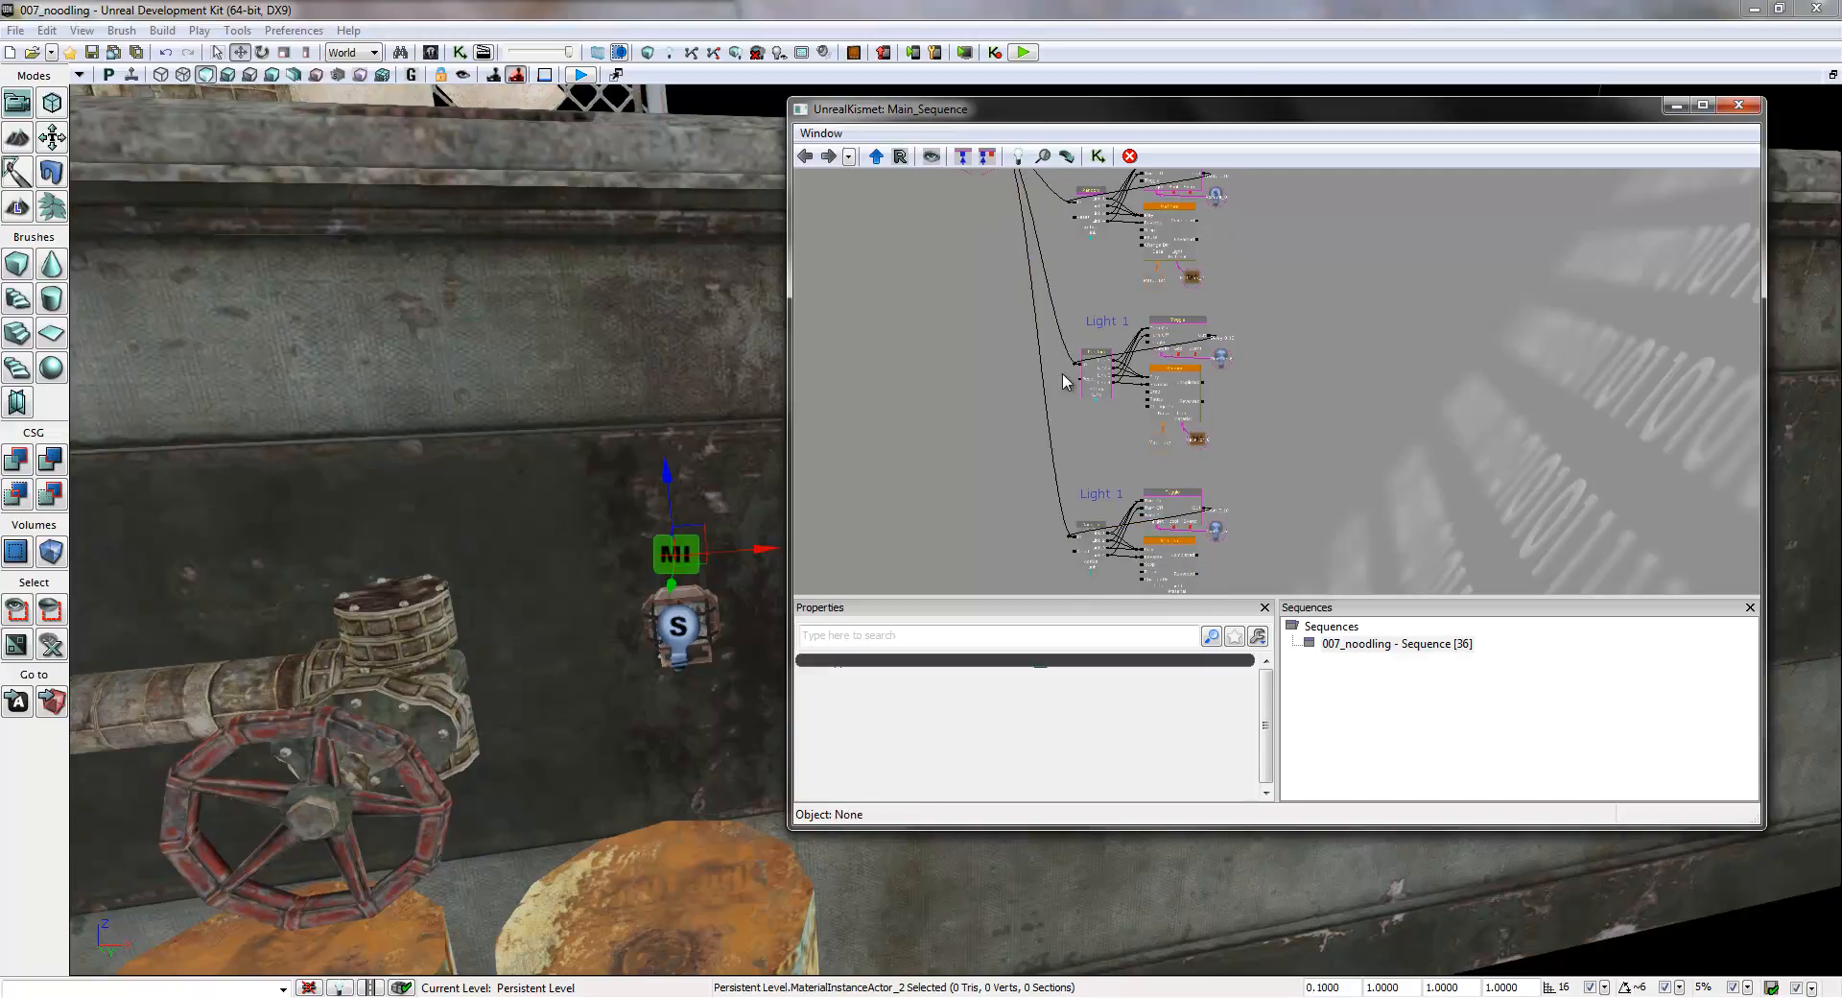
- Change the comment label of the group directly below Light 3 to Light 4
left_click_drag(986, 335, 933, 398)
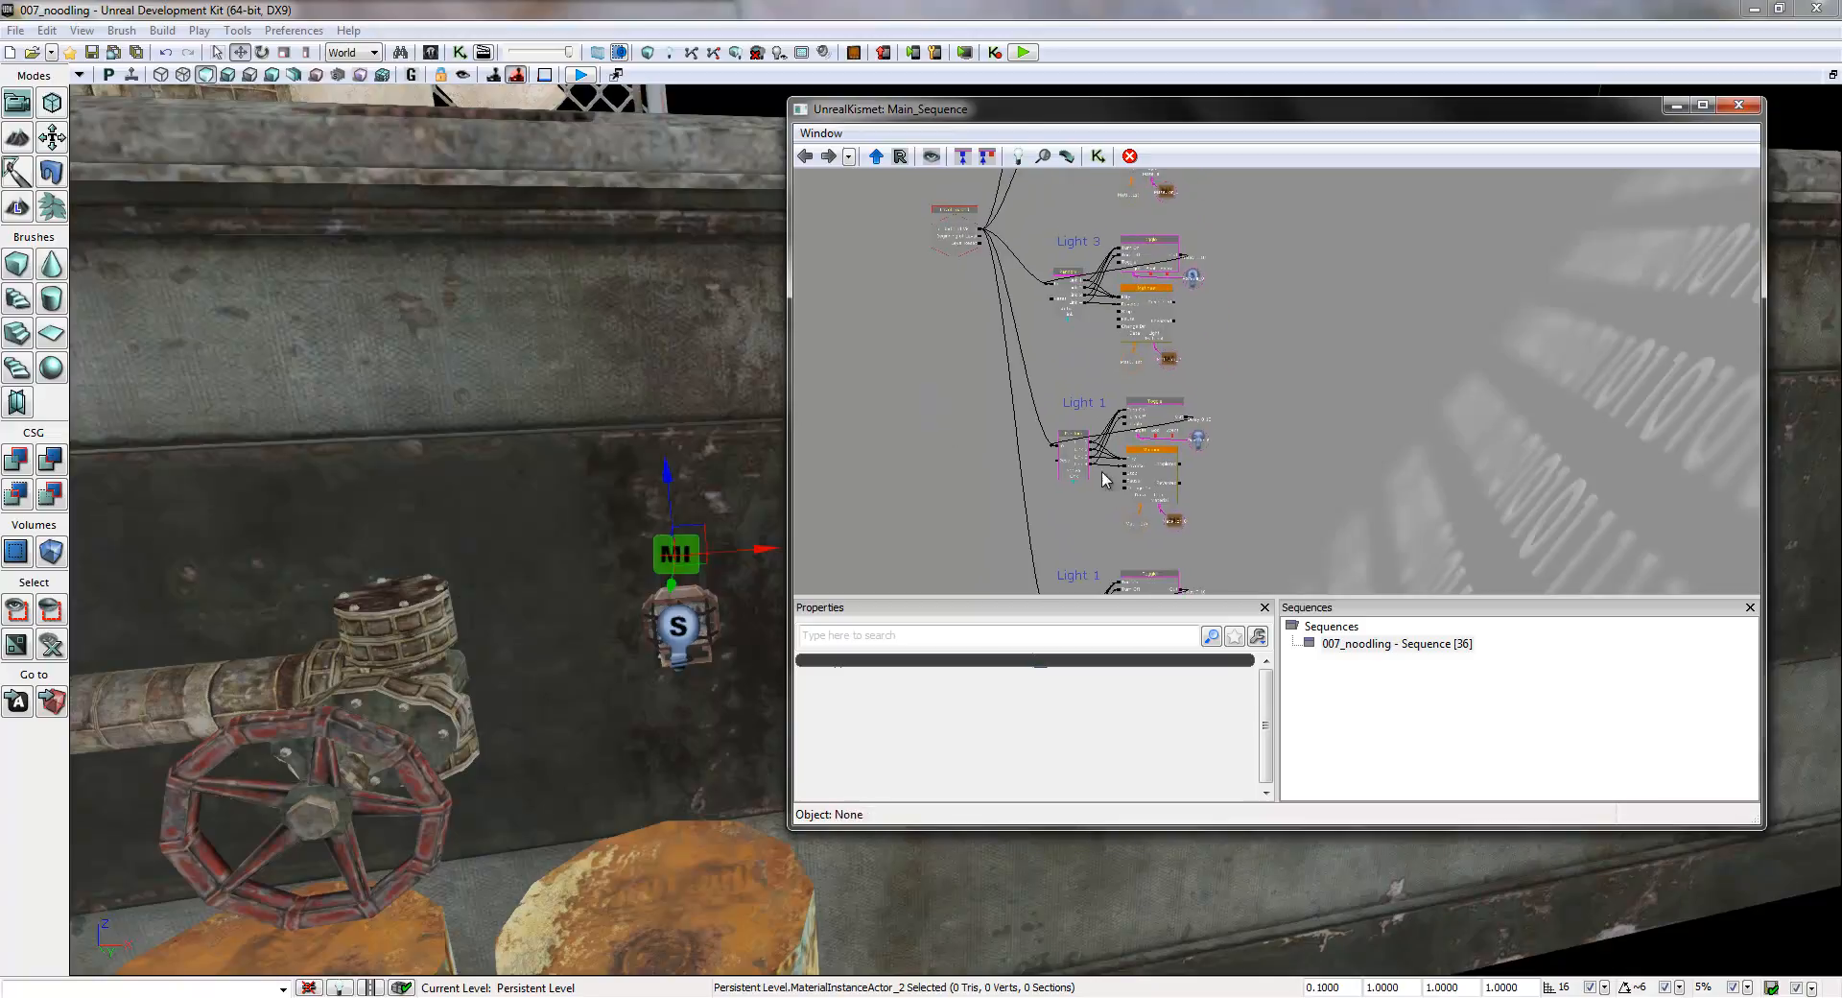
scroll(1123, 561, "up", 5)
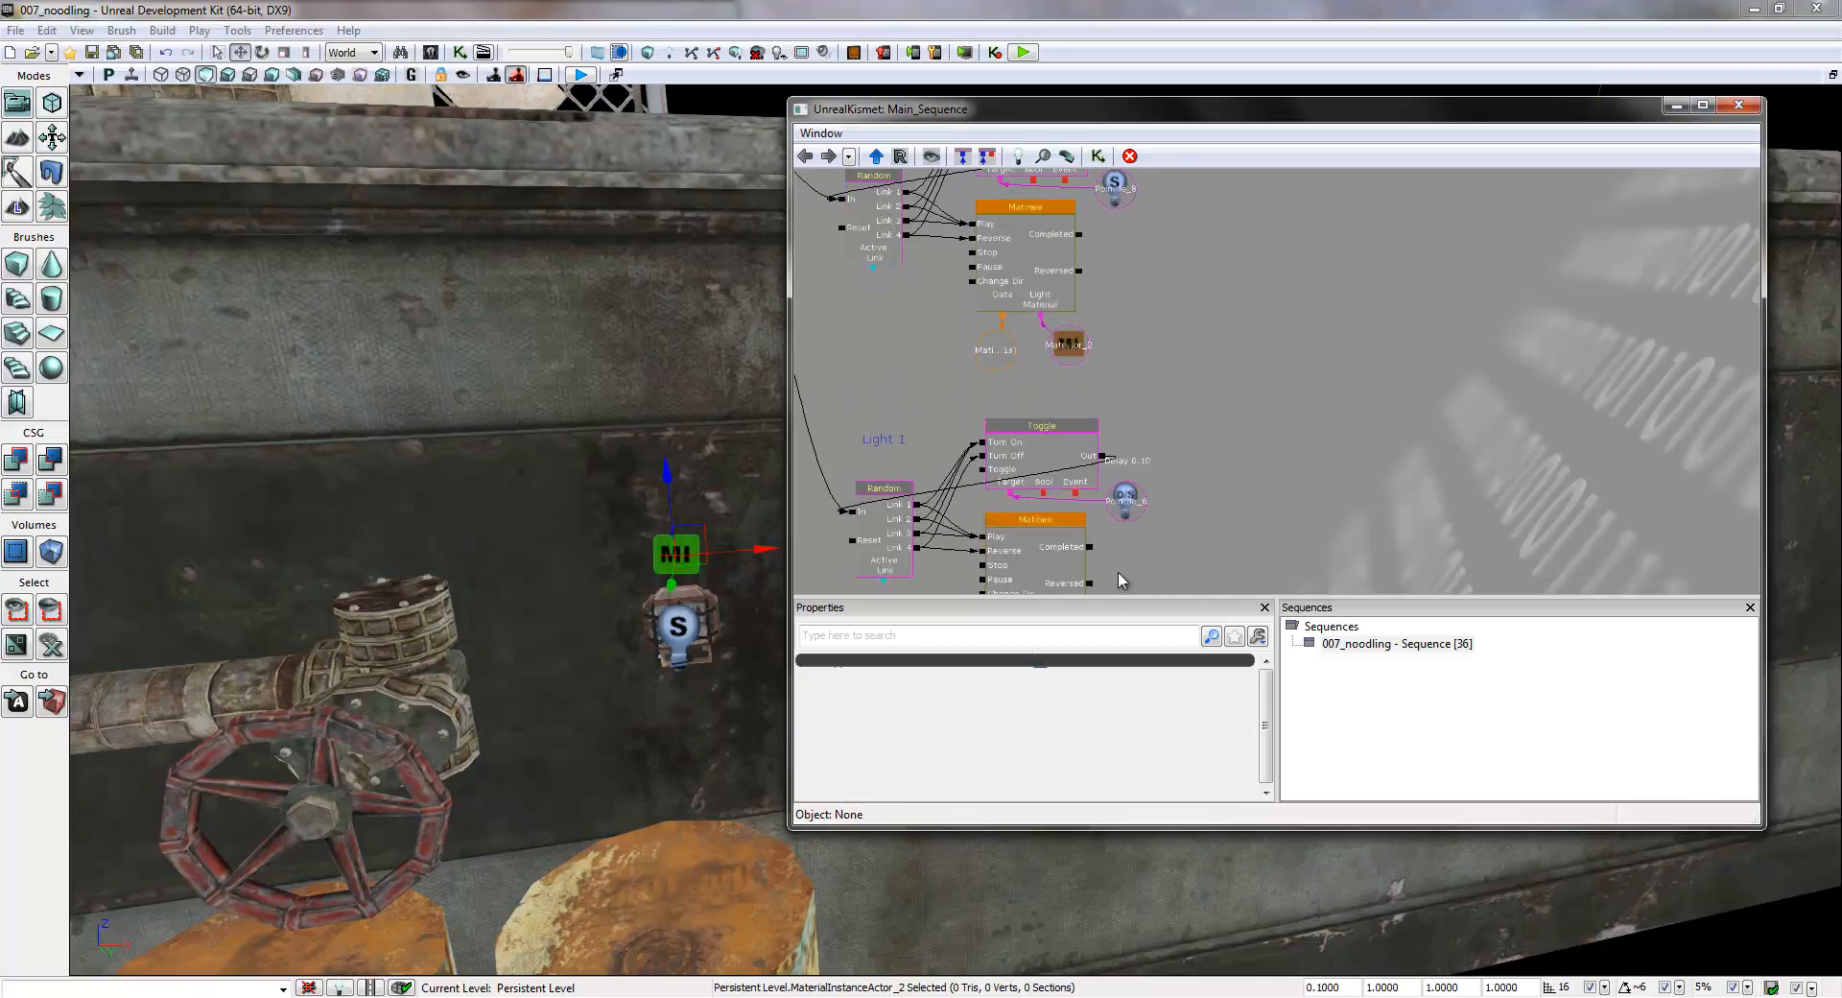
left_click(993, 494)
left_click_drag(993, 494, 1154, 275)
scroll(1079, 309, "up", 3)
right_click_drag(590, 420, 1405, 403)
left_click(1024, 232)
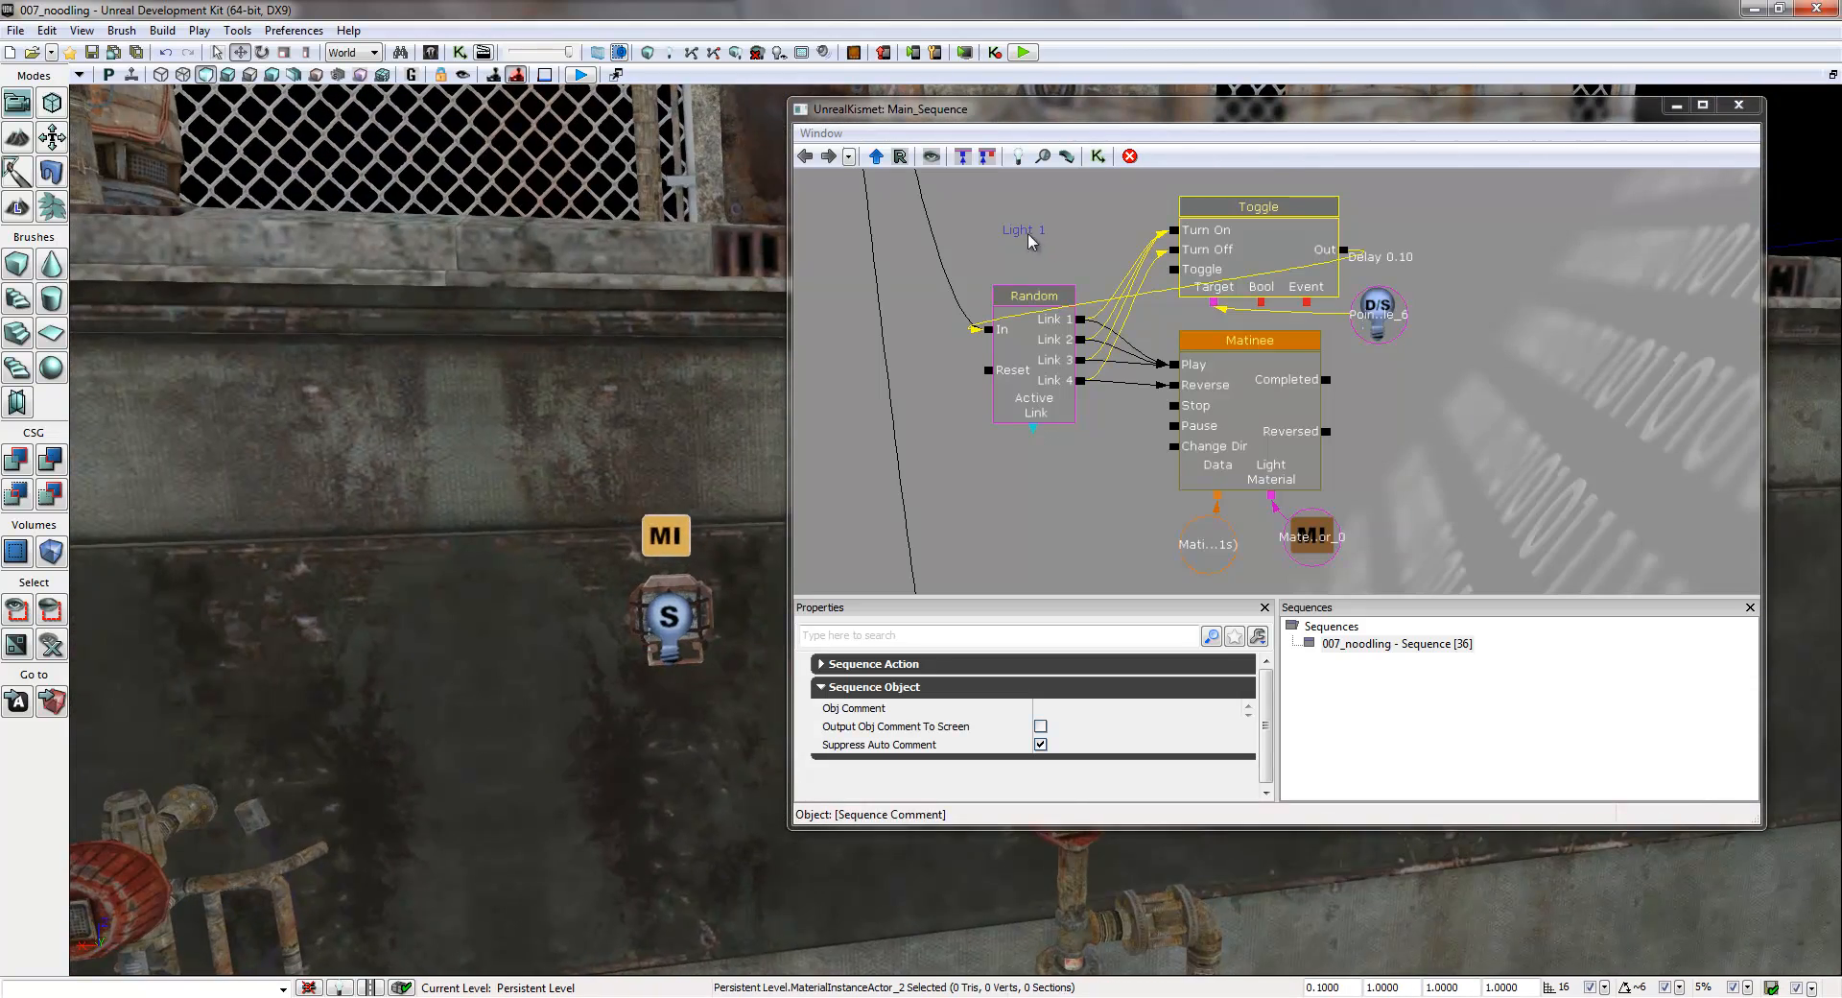
left_click(1073, 708)
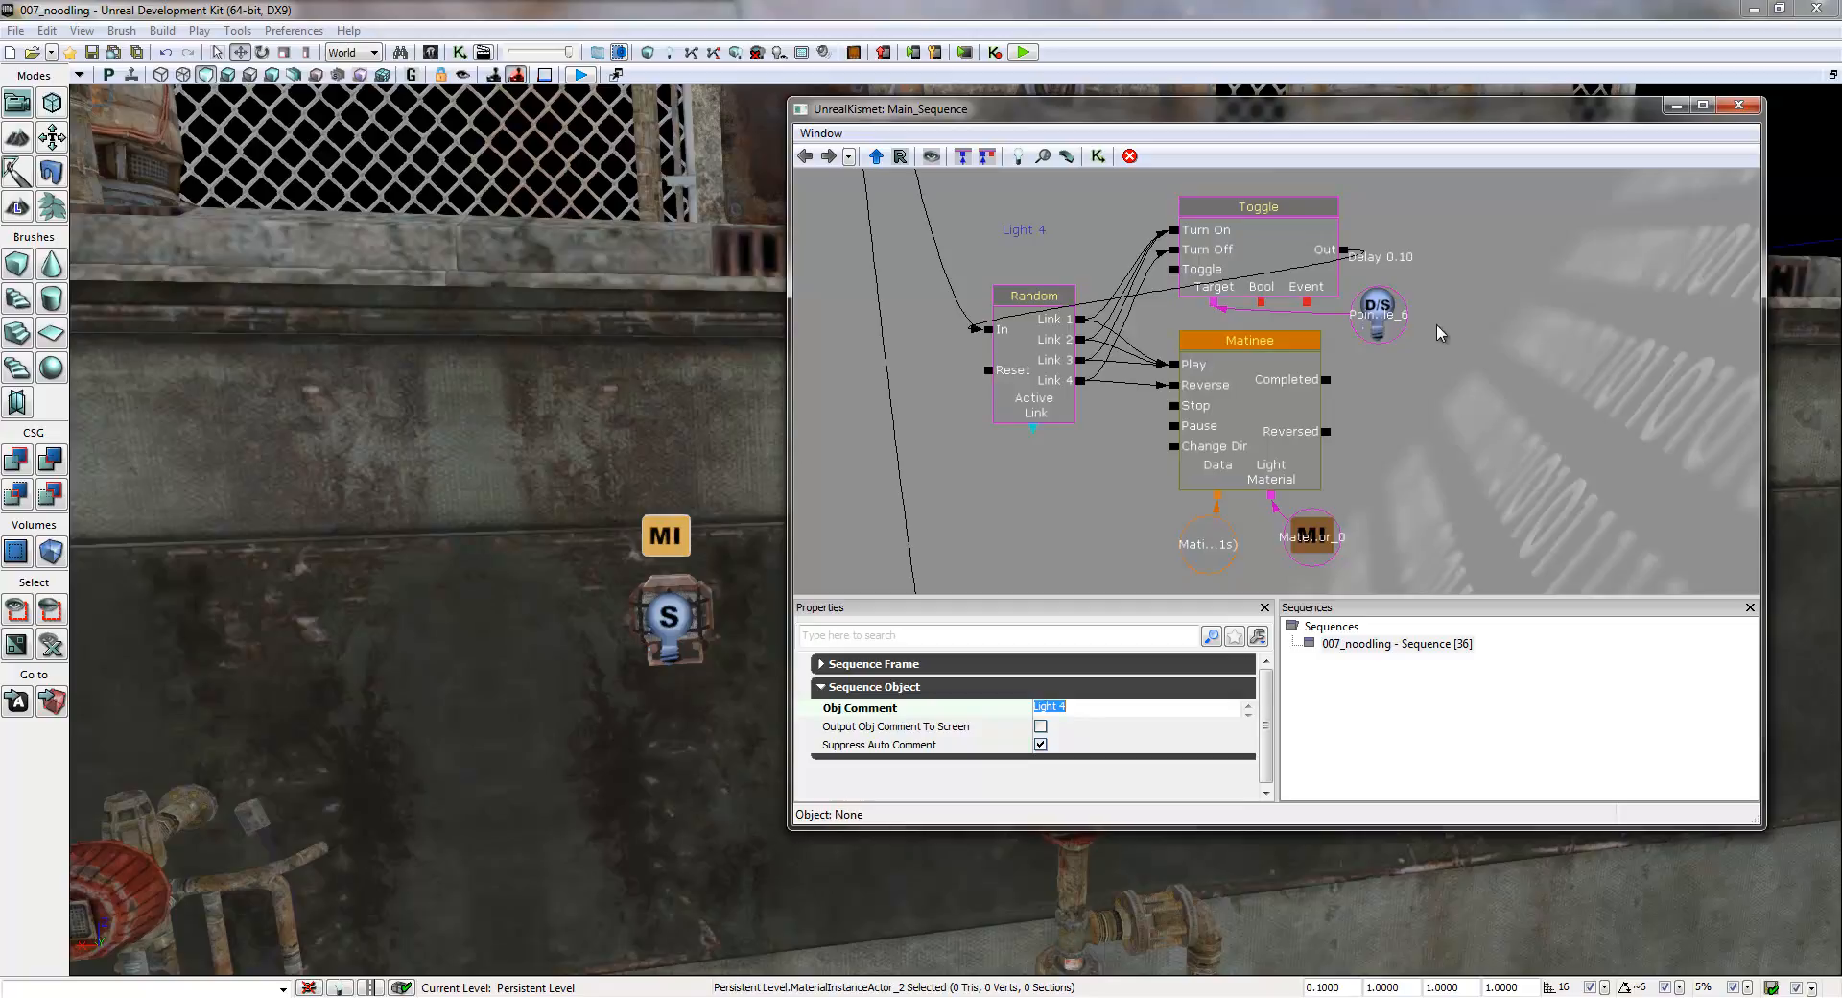
- Assign PointLightToggleable_9 to the Light 4 group's Toggle target variable and MaterialInstanceActor_3 to its Matinee's Light Material variable
left_click(676, 615)
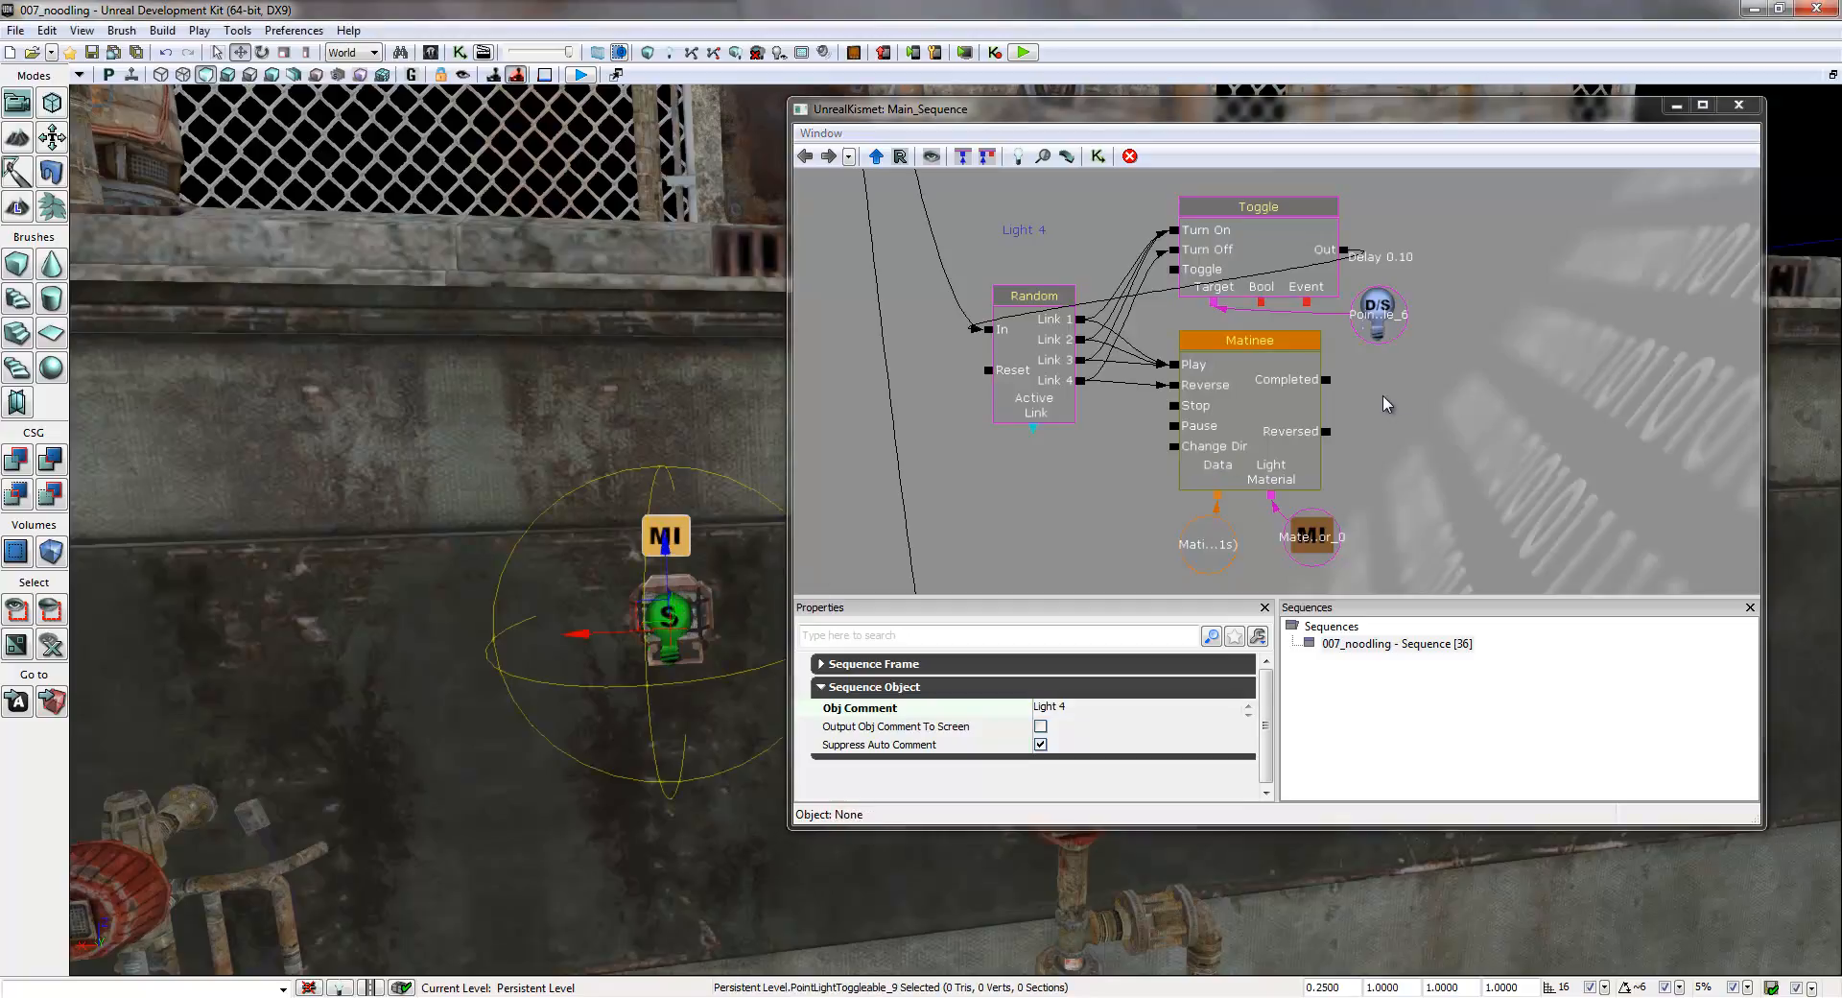
right_click(1378, 319)
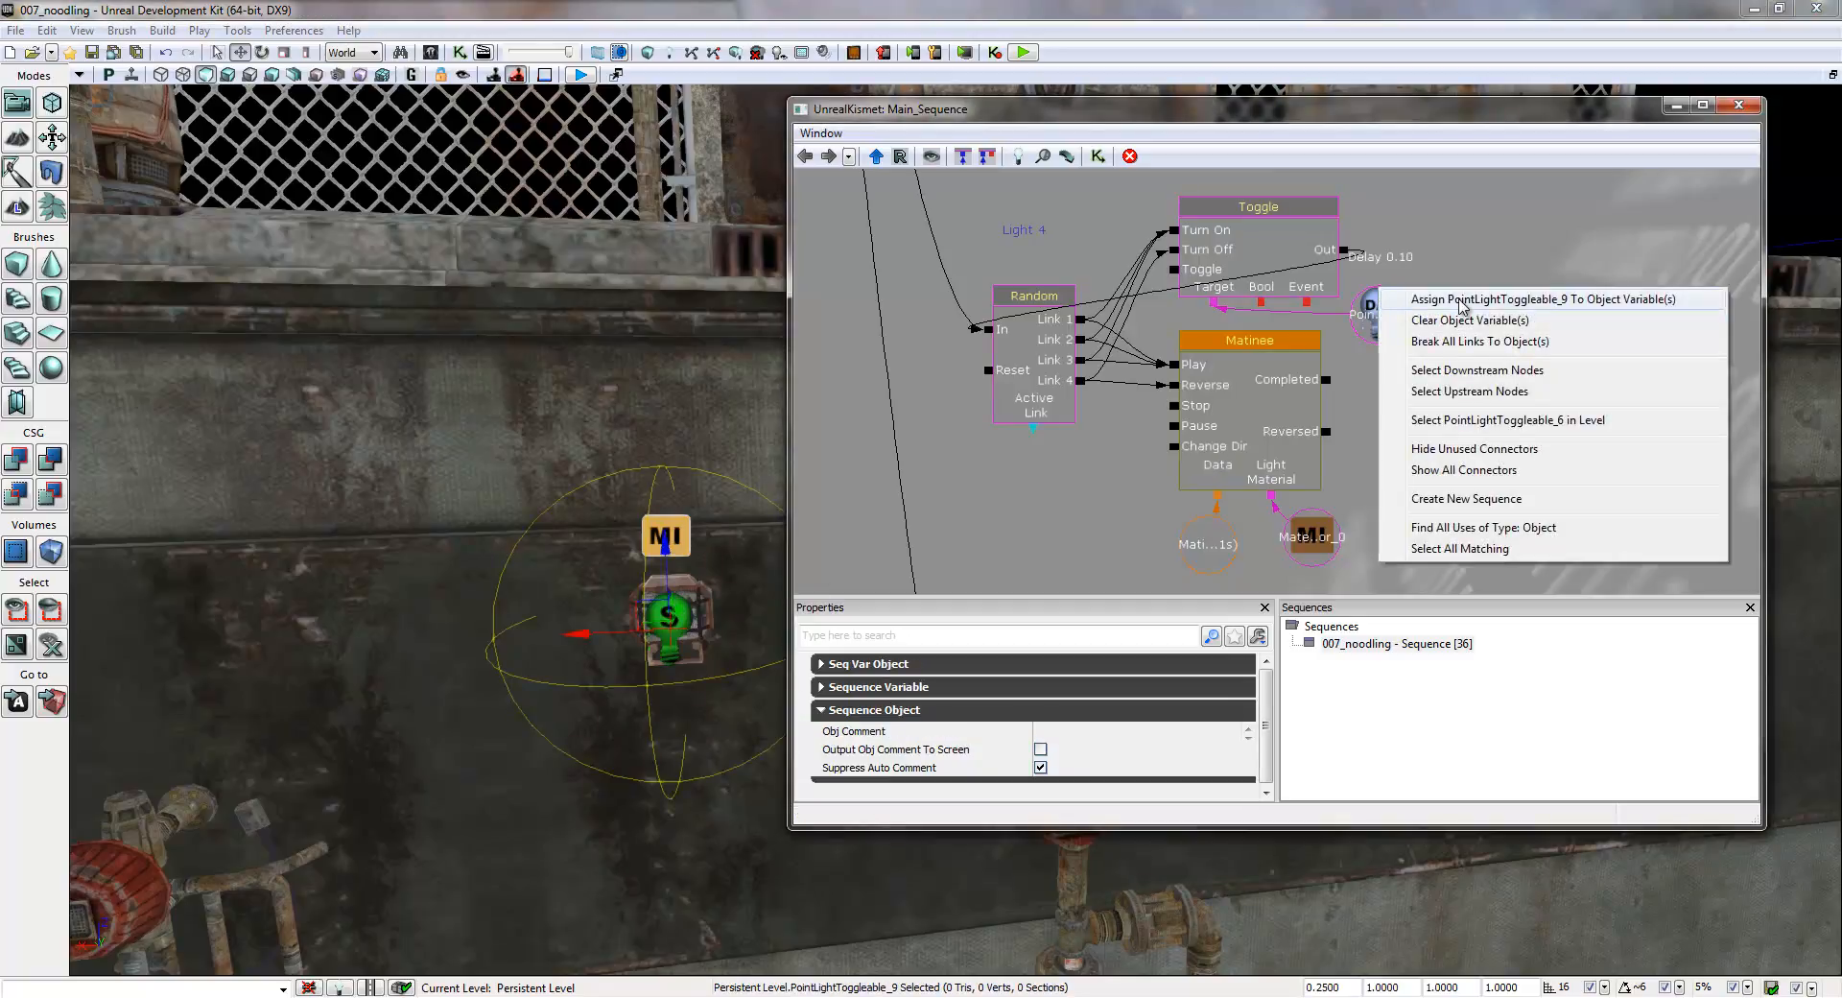
left_click(1530, 296)
left_click(665, 534)
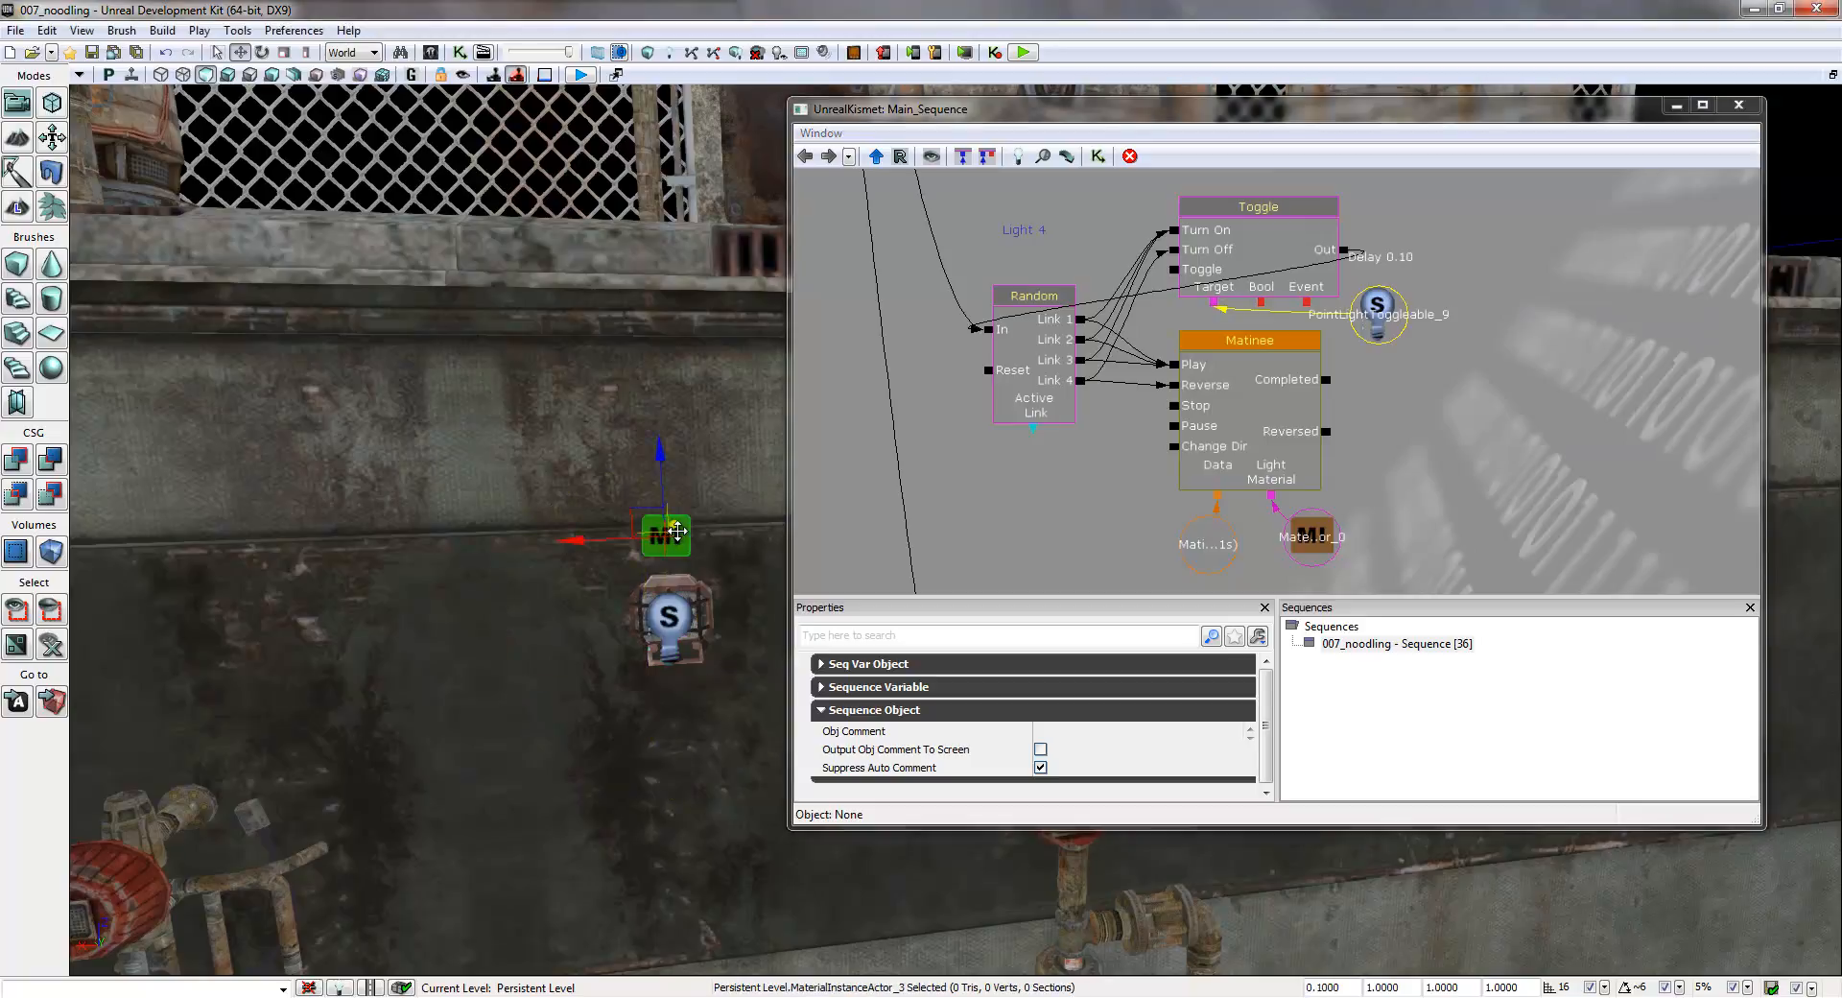
right_click(1316, 545)
left_click(1352, 526)
- Change the comment label of the group directly below Light 4 to Light 5
right_click_drag(625, 523, 537, 583)
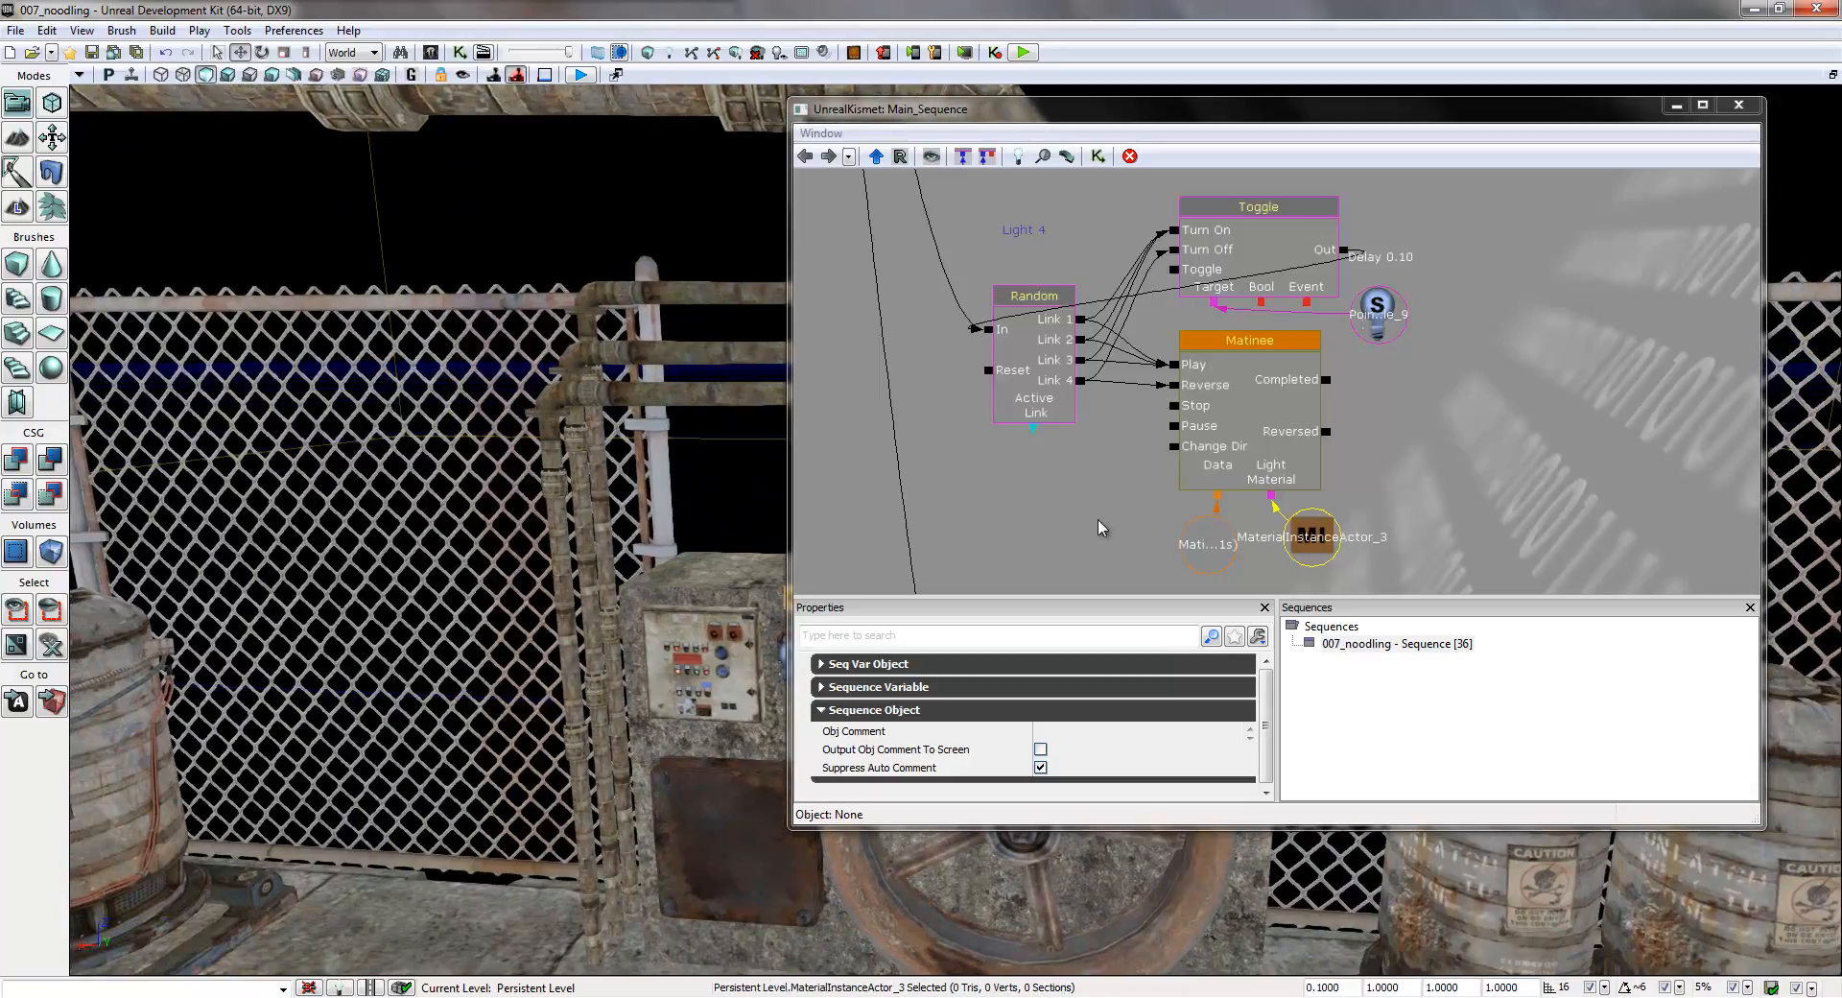
left_click_drag(1051, 550, 1080, 171)
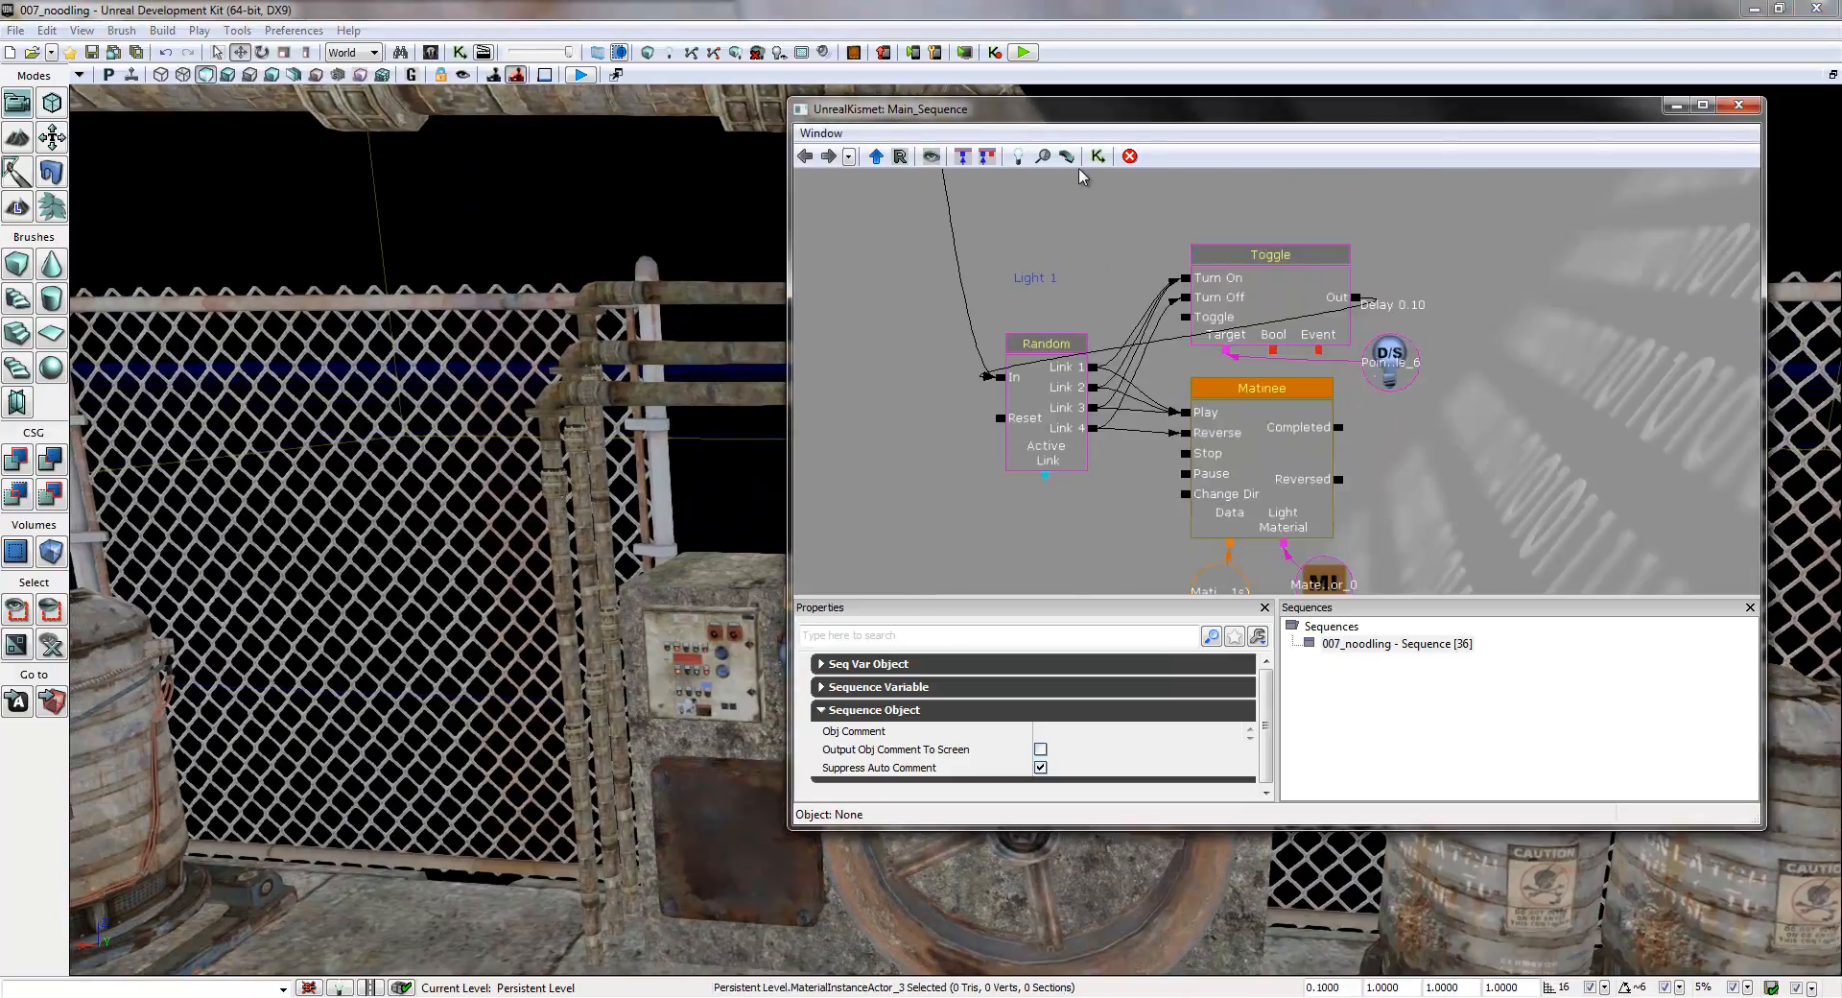
left_click(1053, 280)
left_click(1076, 706)
left_click(1076, 706)
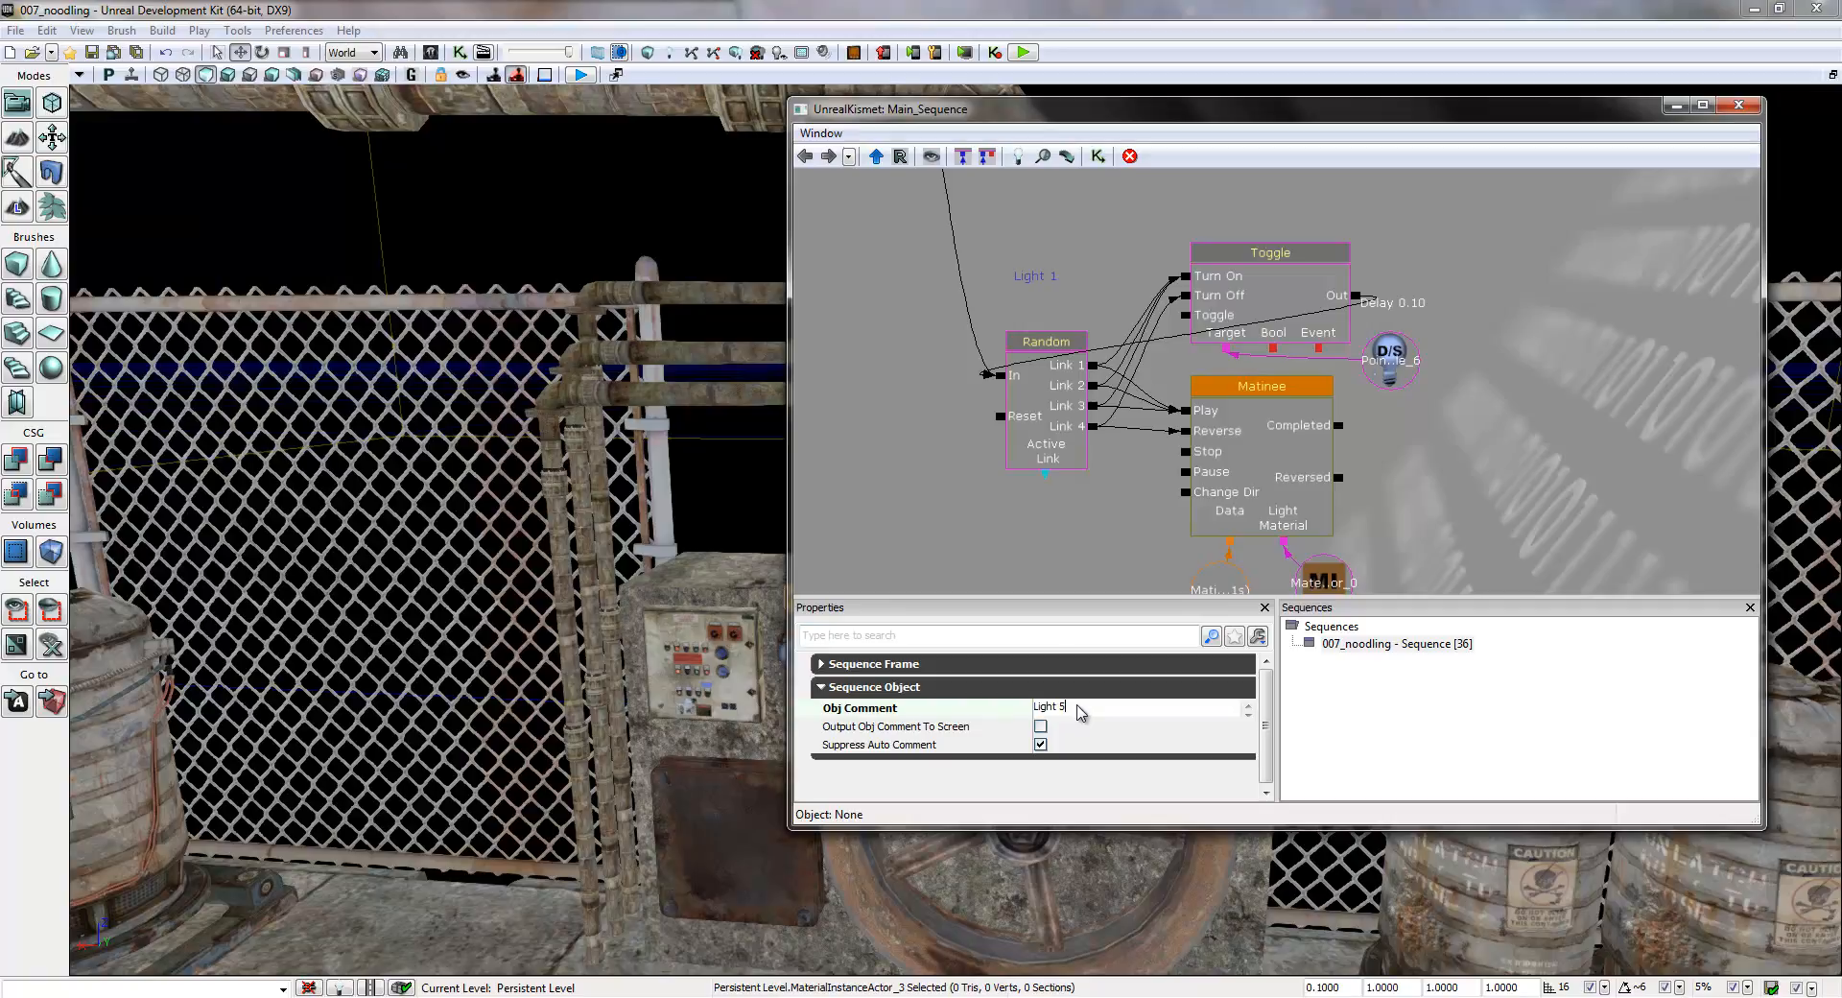
- Assign PointLightToggleable_5 to the Light 5 group's Toggle target variable and MaterialInstanceActor_4 to its Matinee's Light Material variable
right_click_drag(729, 492, 779, 498)
left_click_drag(779, 499, 761, 510)
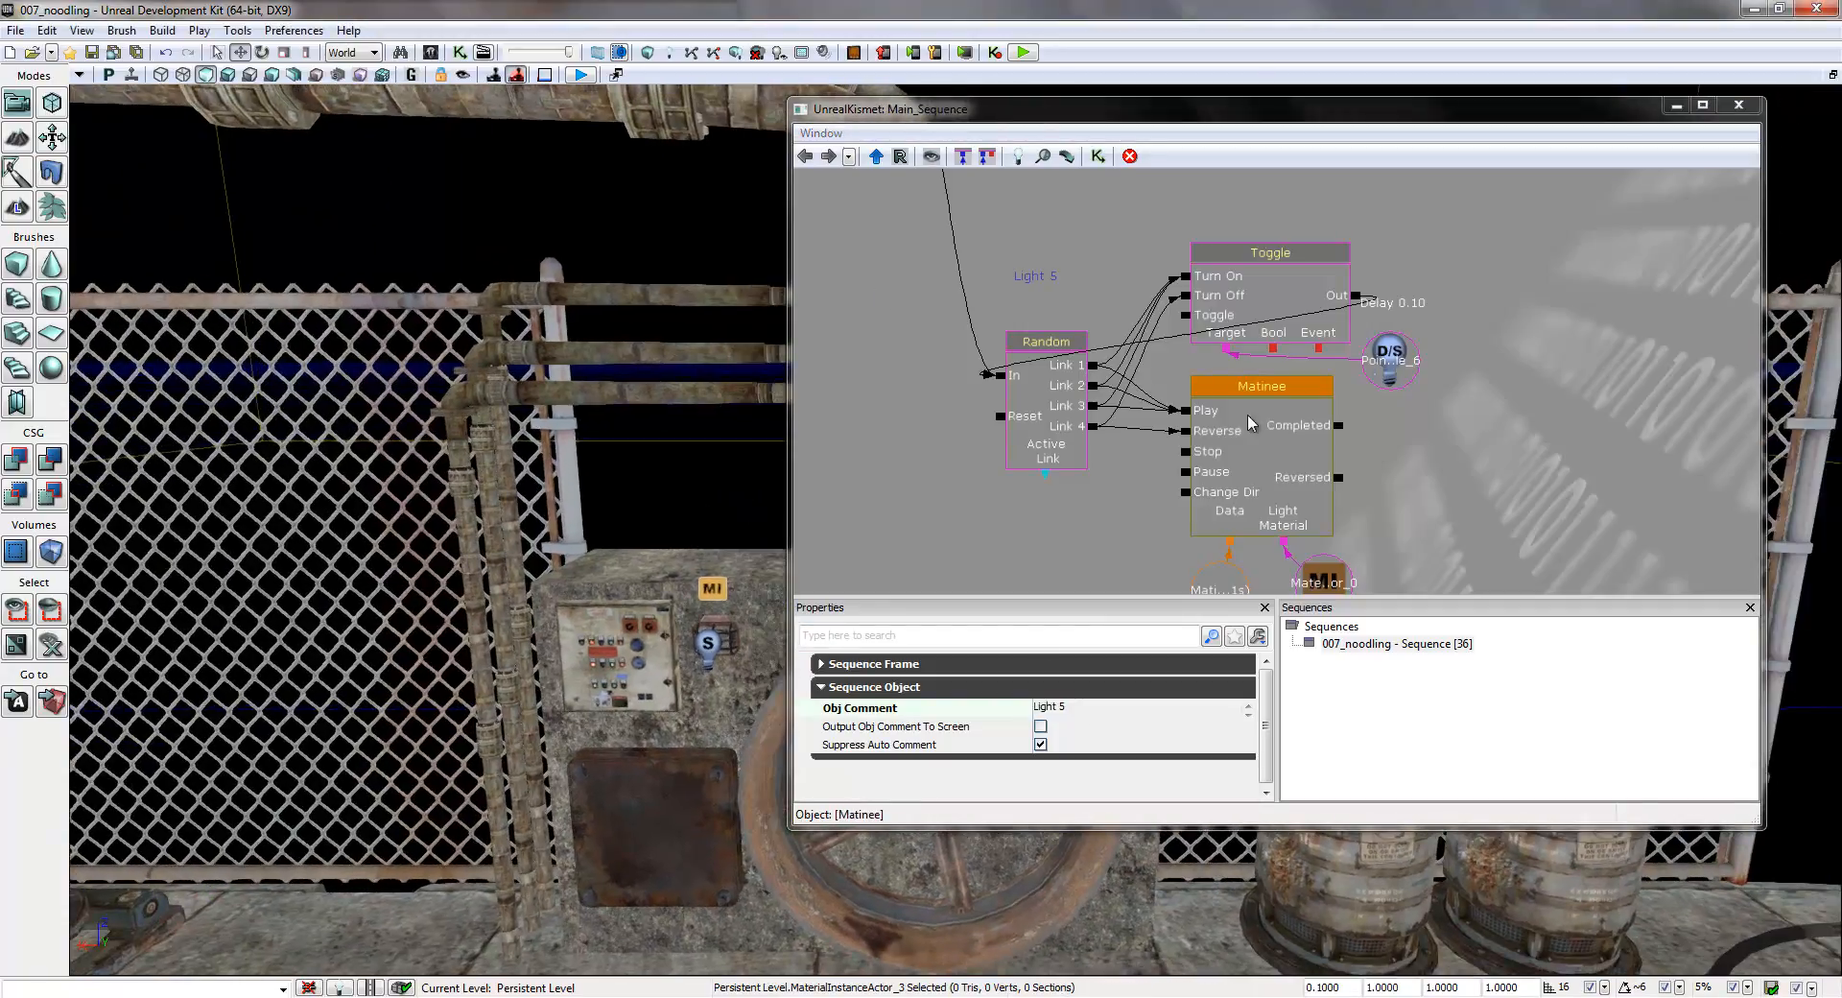
left_click(708, 641)
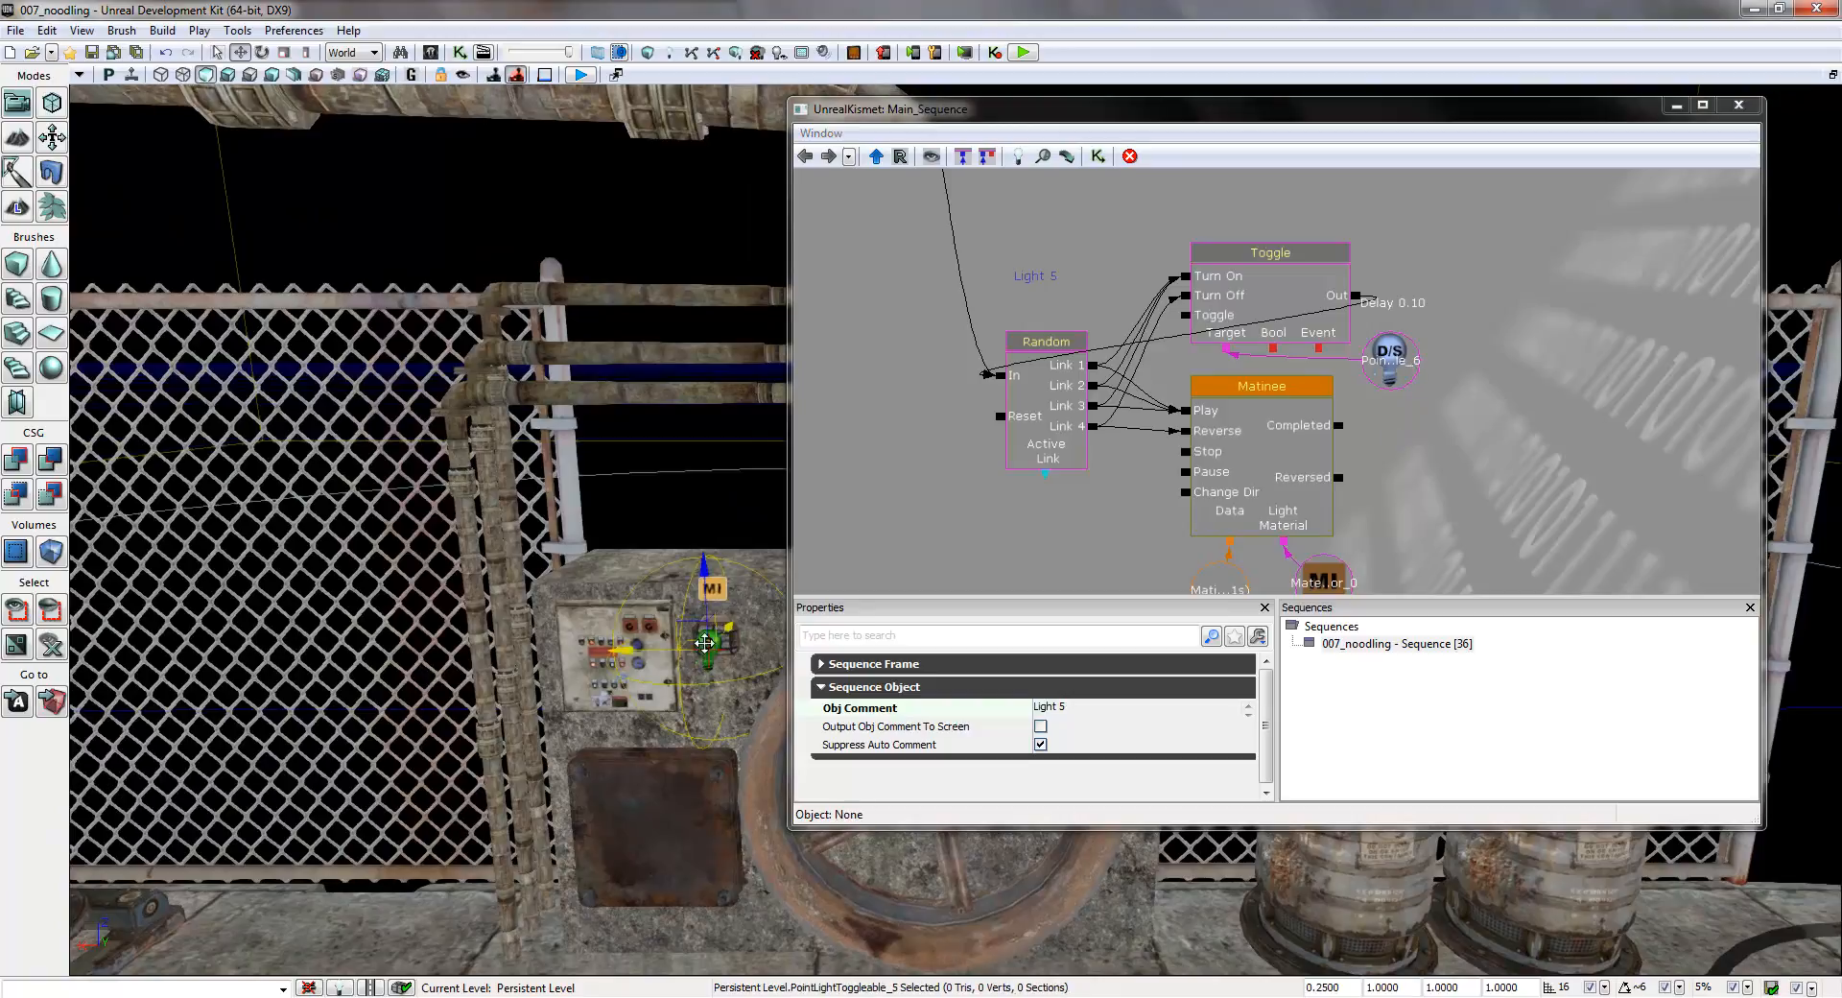
right_click(1401, 362)
left_click(1469, 355)
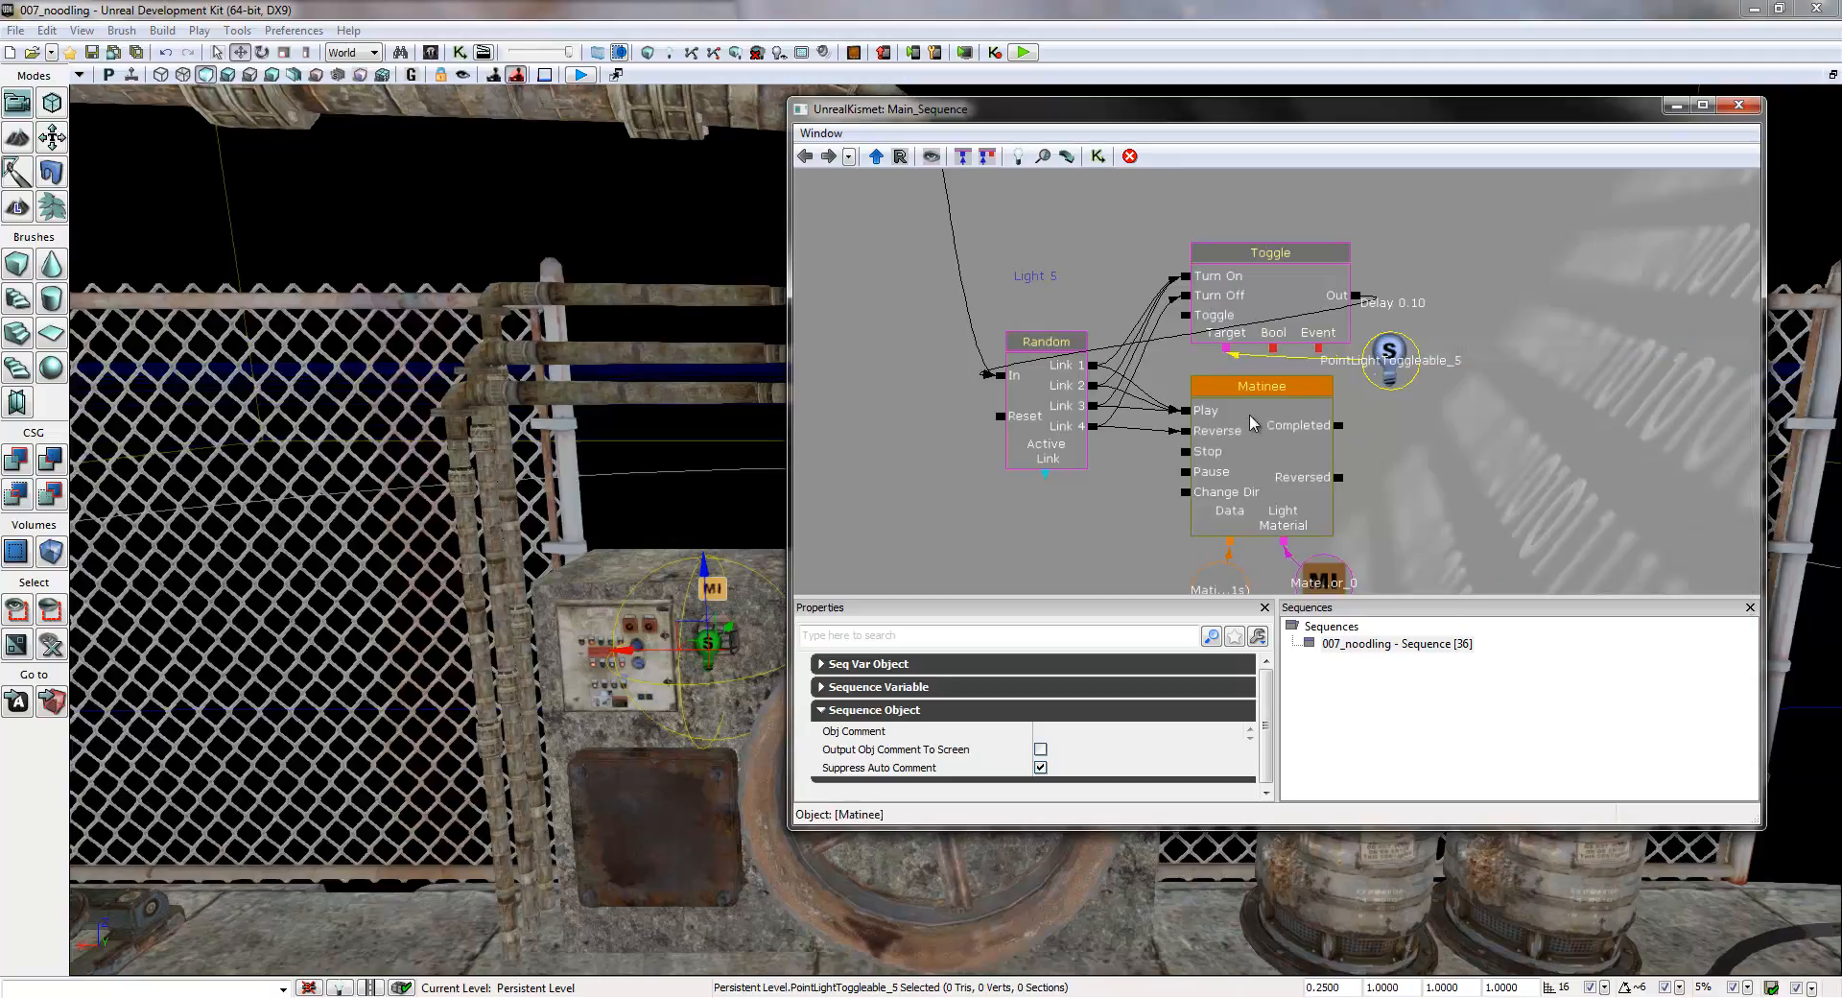
left_click(711, 588)
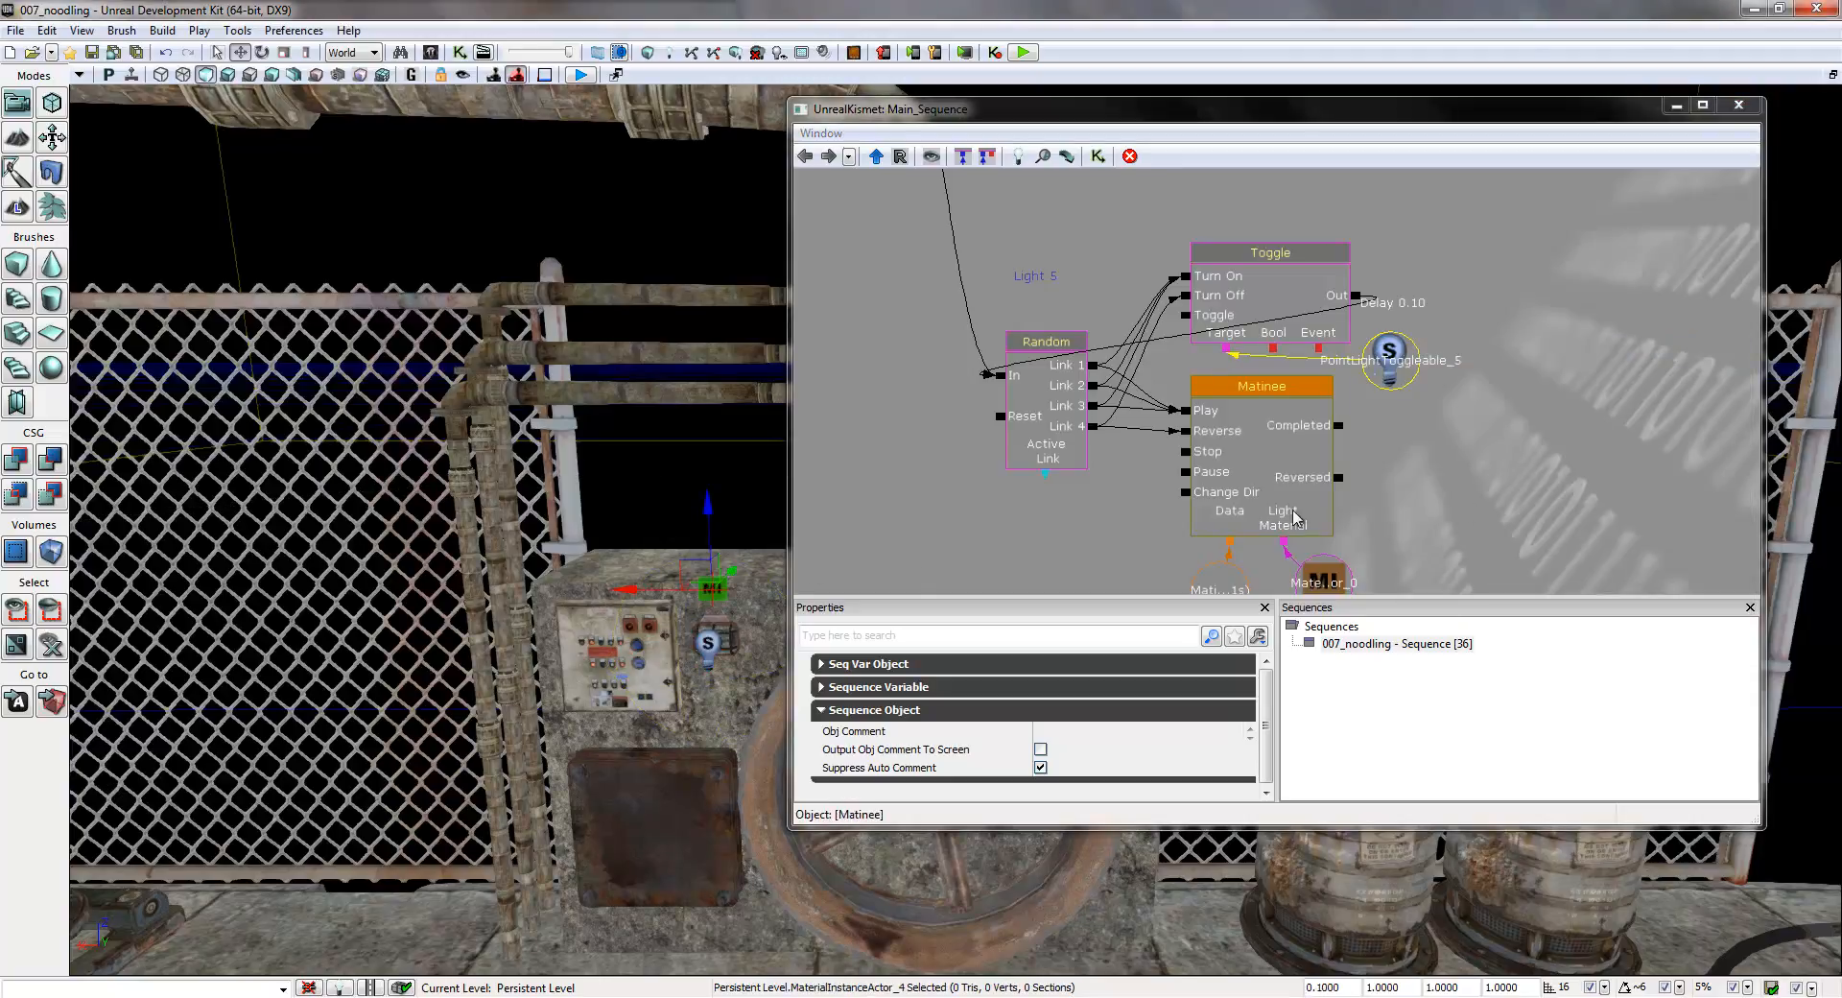
right_click(1320, 551)
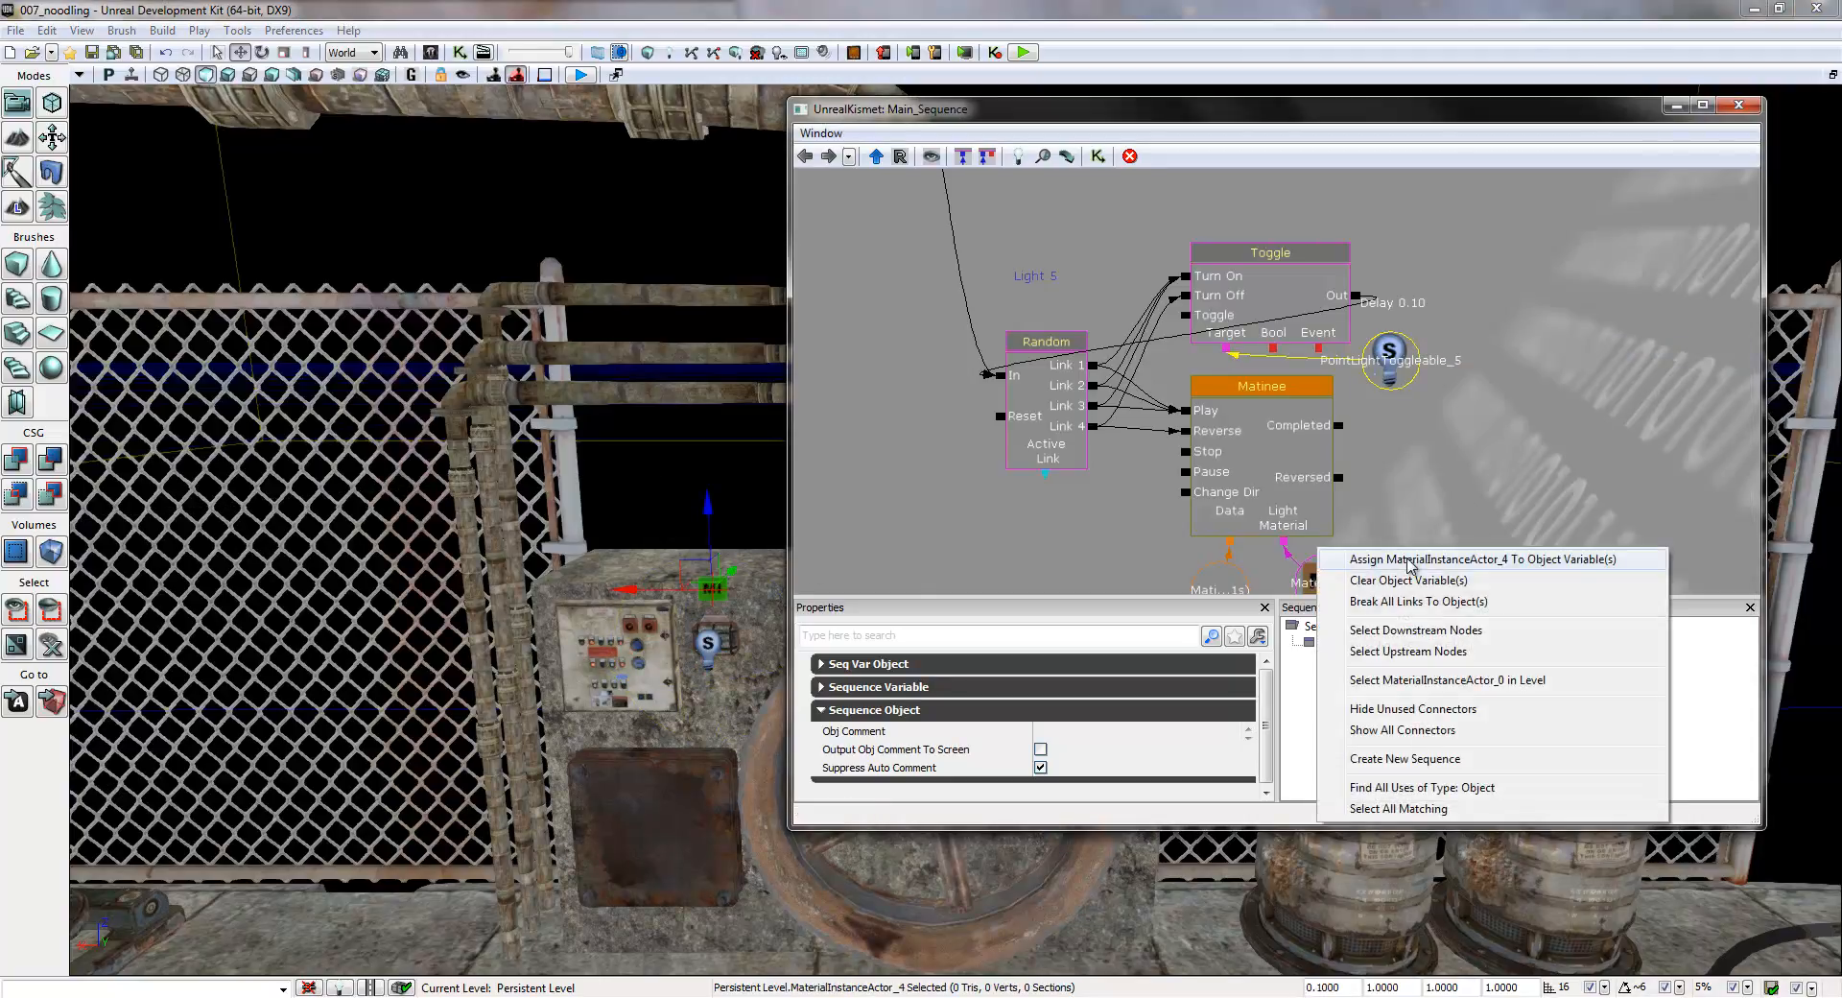
left_click(1409, 559)
- Close the Kismet editor holding the light groups
left_click_drag(1073, 541, 1042, 517)
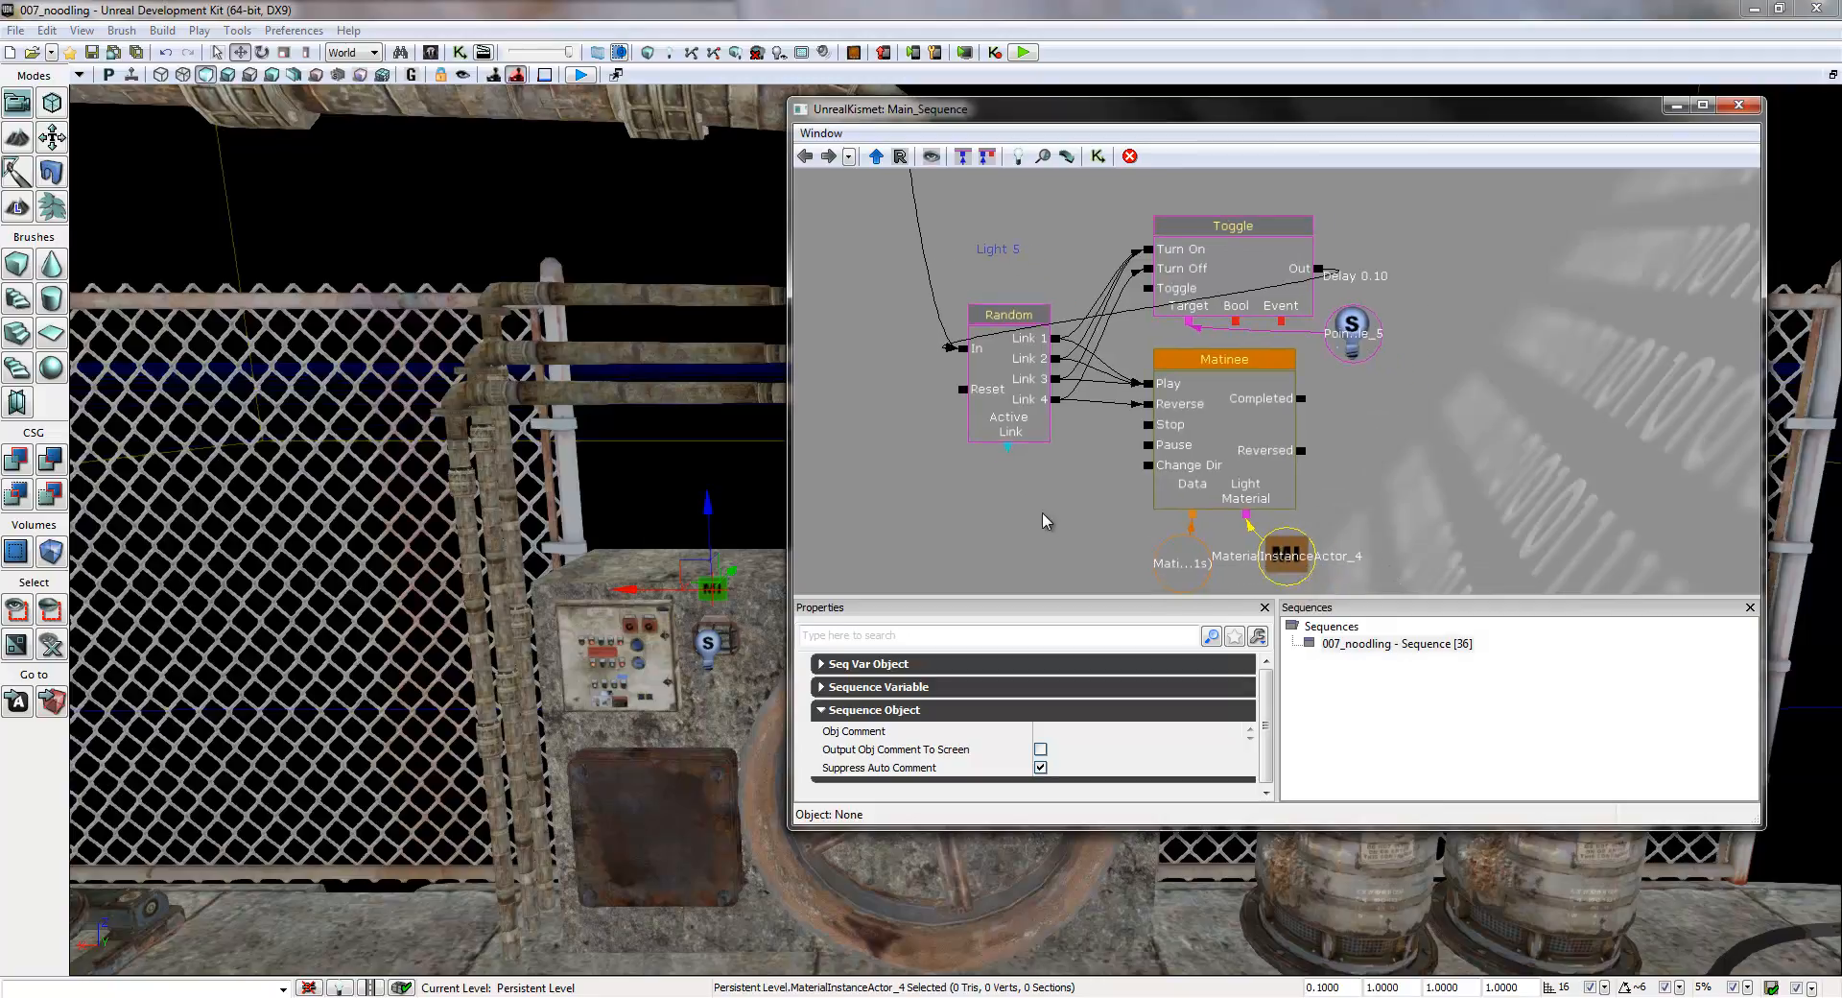
left_click_drag(966, 413, 1007, 361)
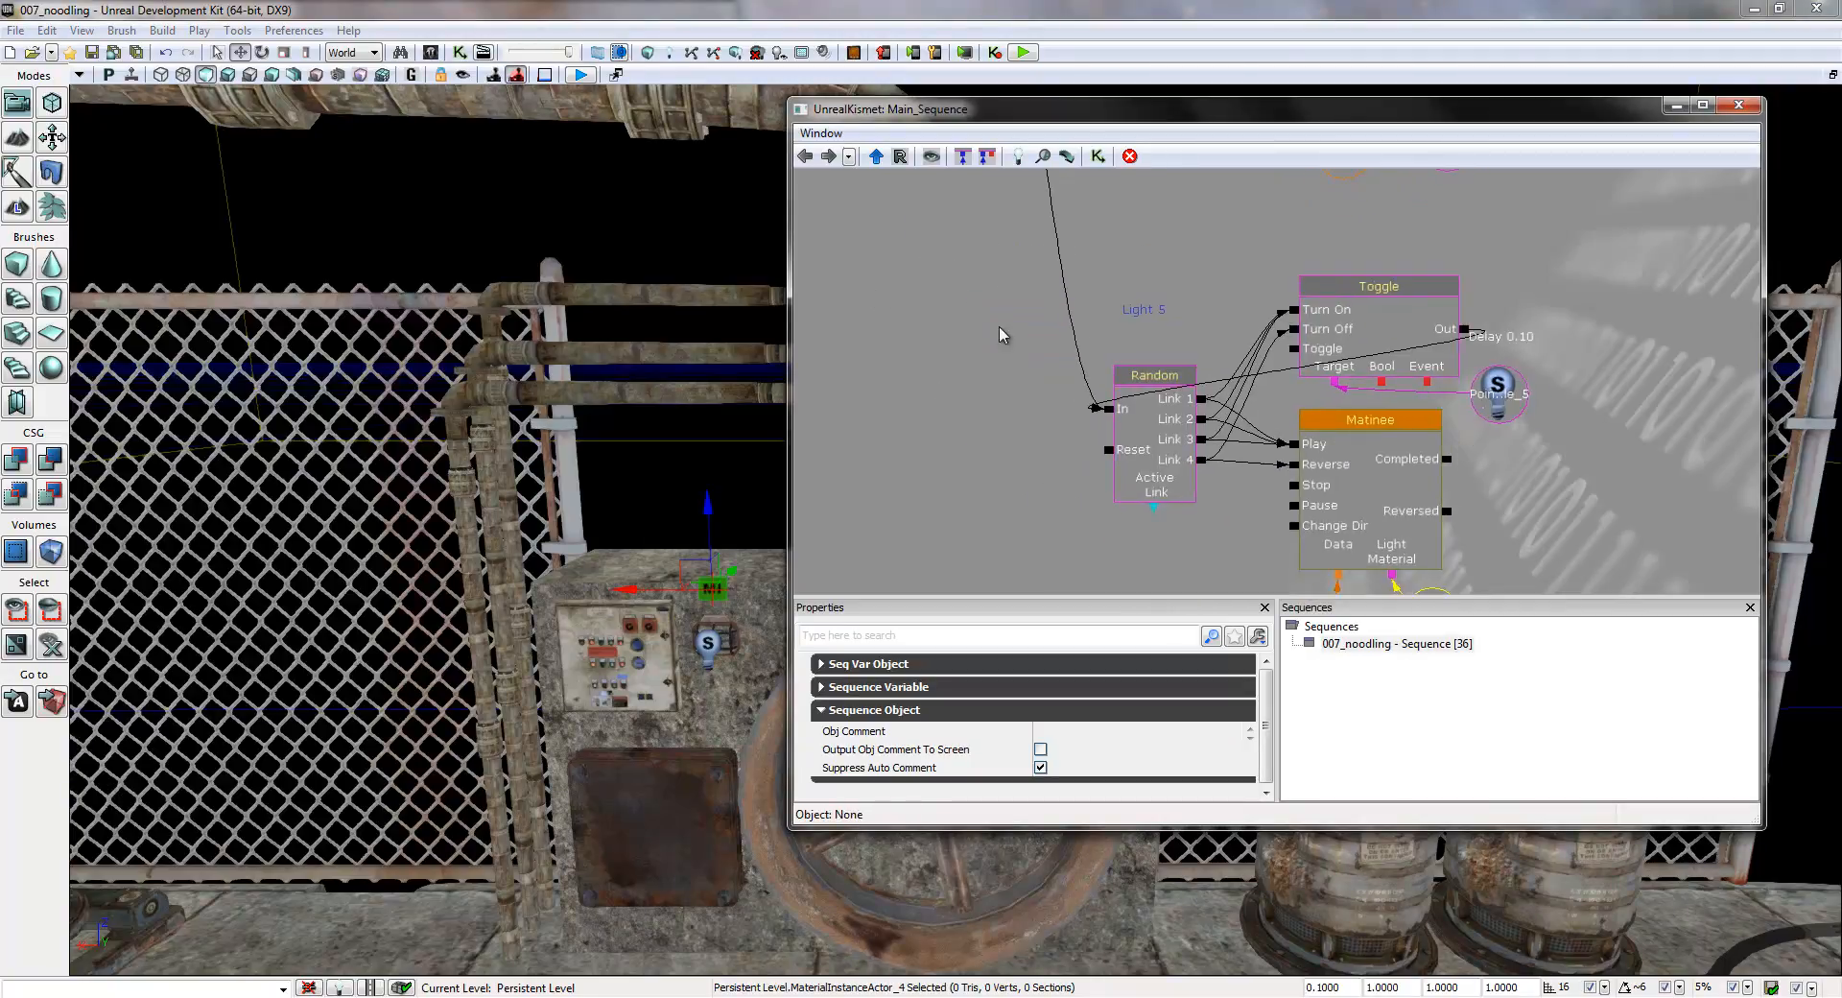
scroll(986, 307, "down", 8)
left_click_drag(1039, 234, 953, 436)
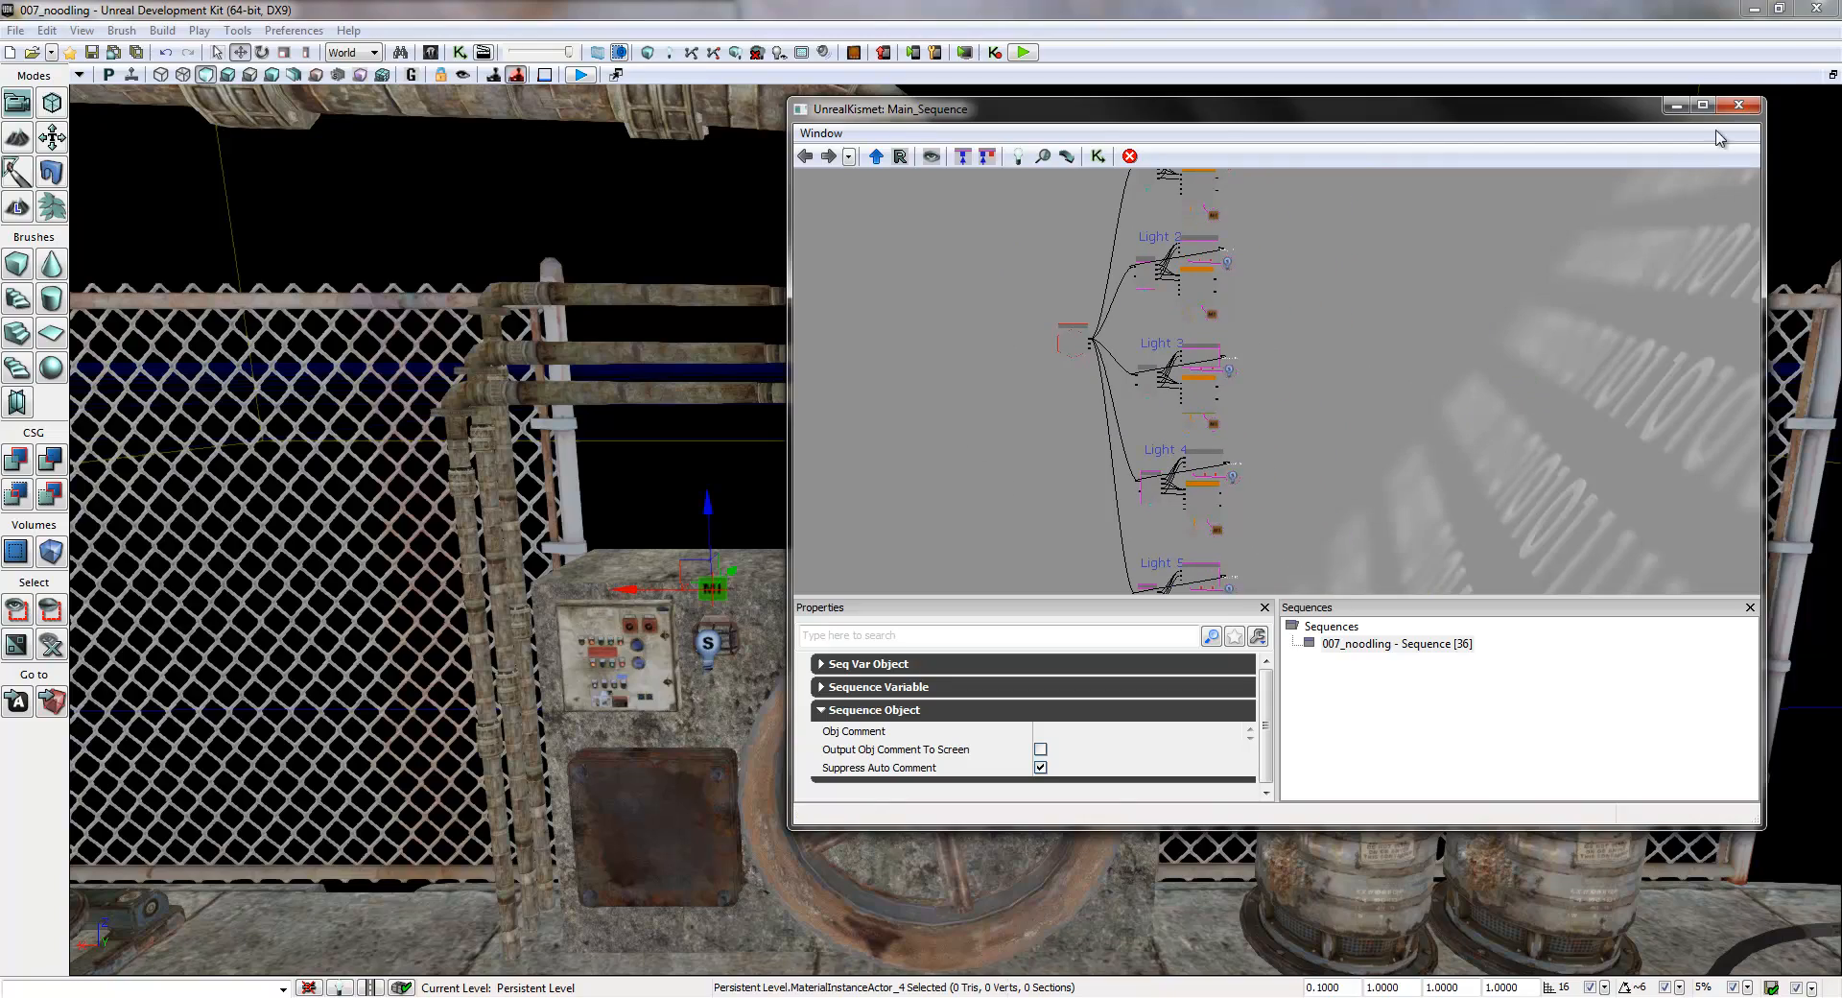
left_click(1738, 106)
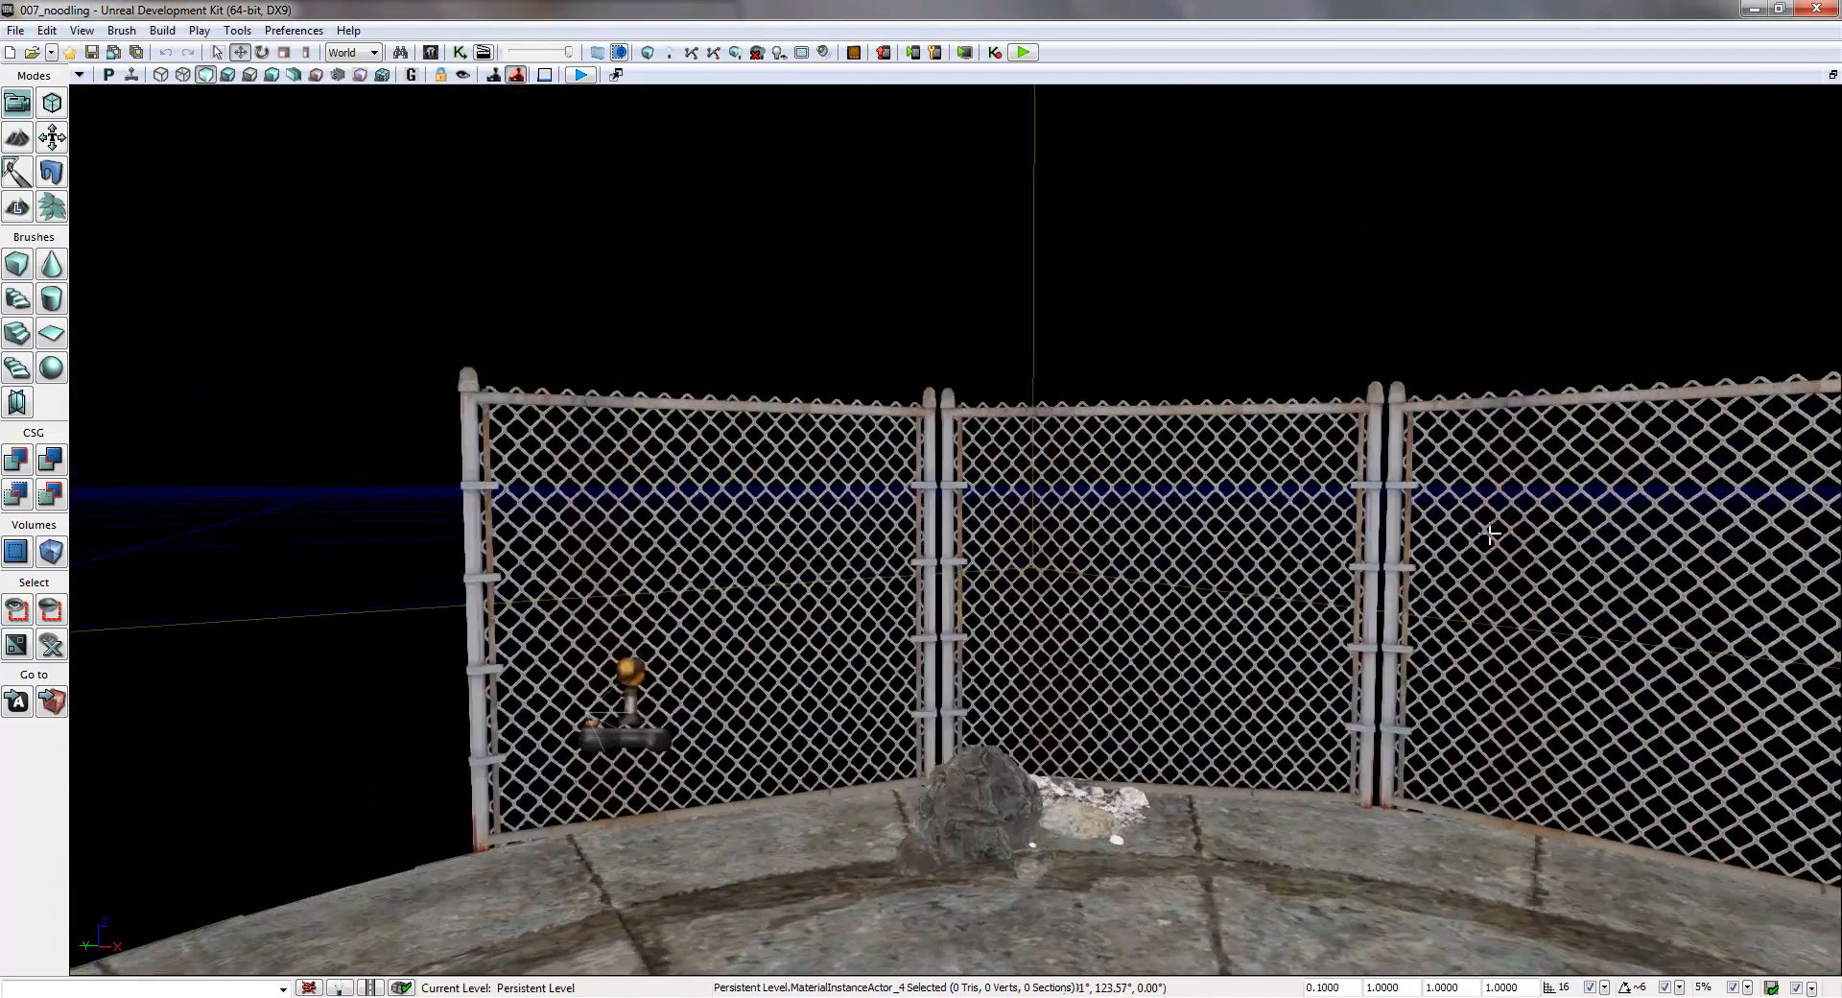
- Switch the perspective view to Lit mode, play the level from the floor near the stairs to check the flickering lamps, and end the preview
right_click_drag(1489, 534, 811, 582)
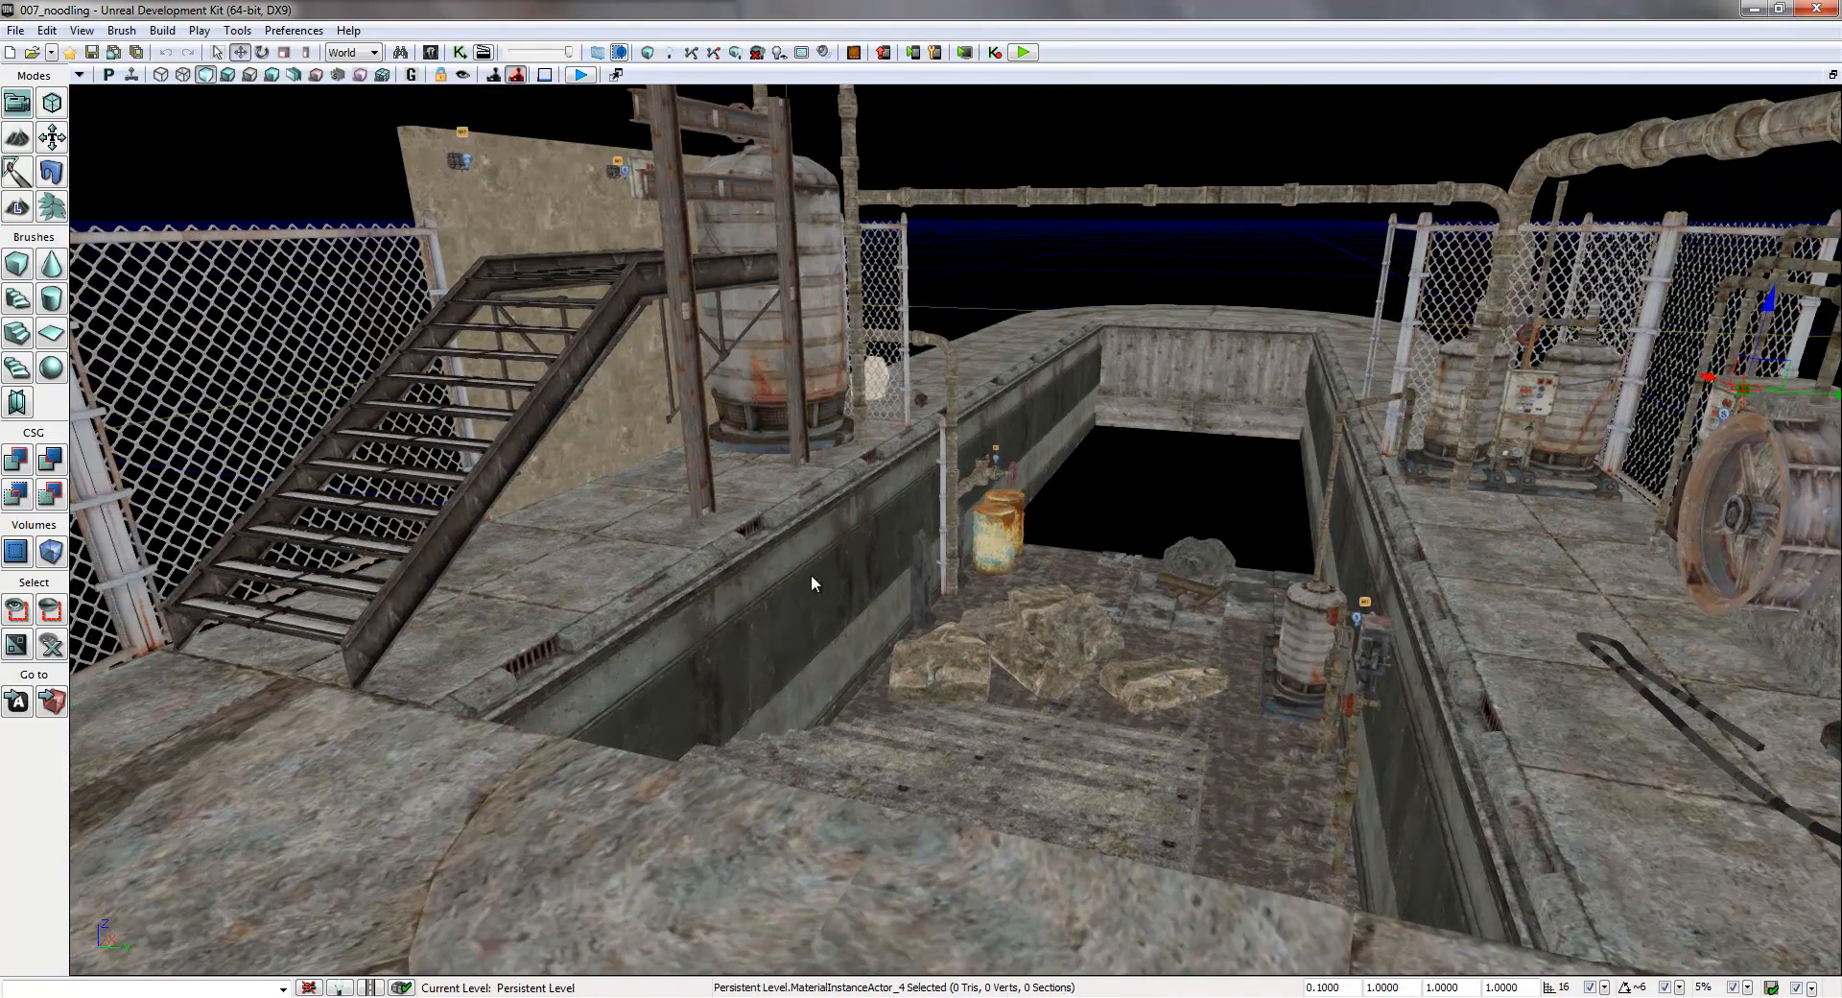
left_click(221, 77)
right_click(687, 857)
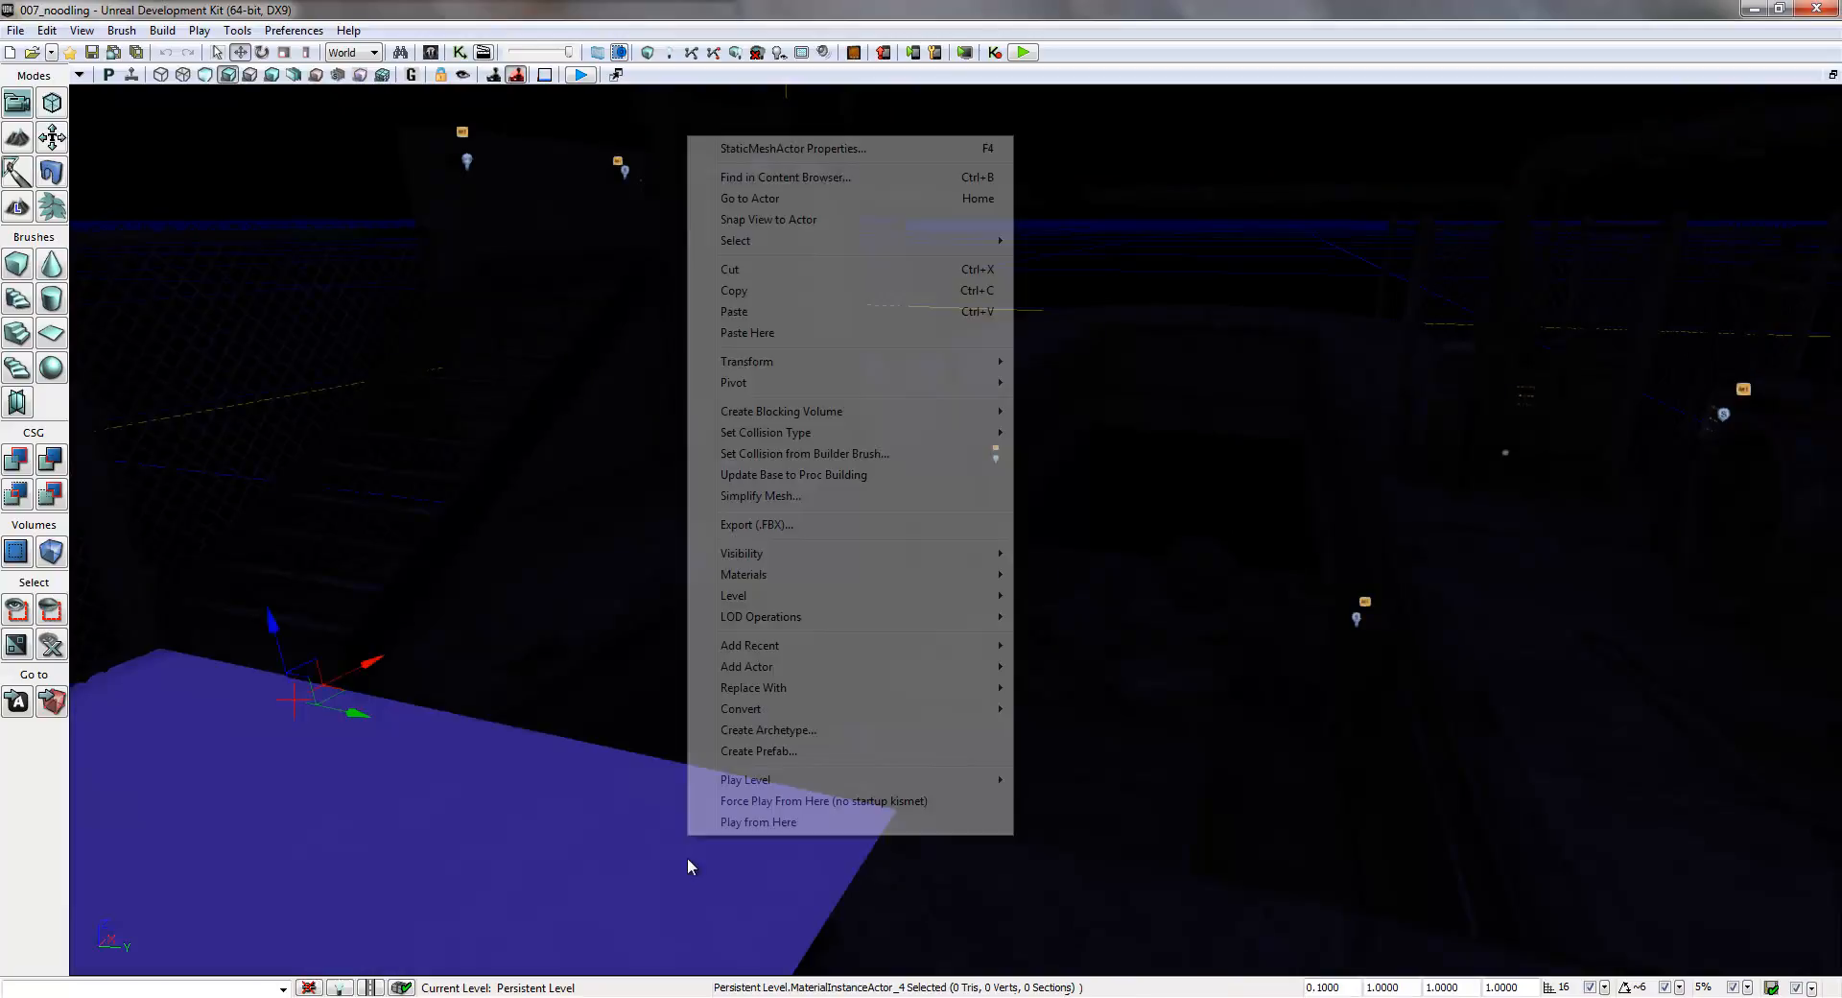
left_click(795, 822)
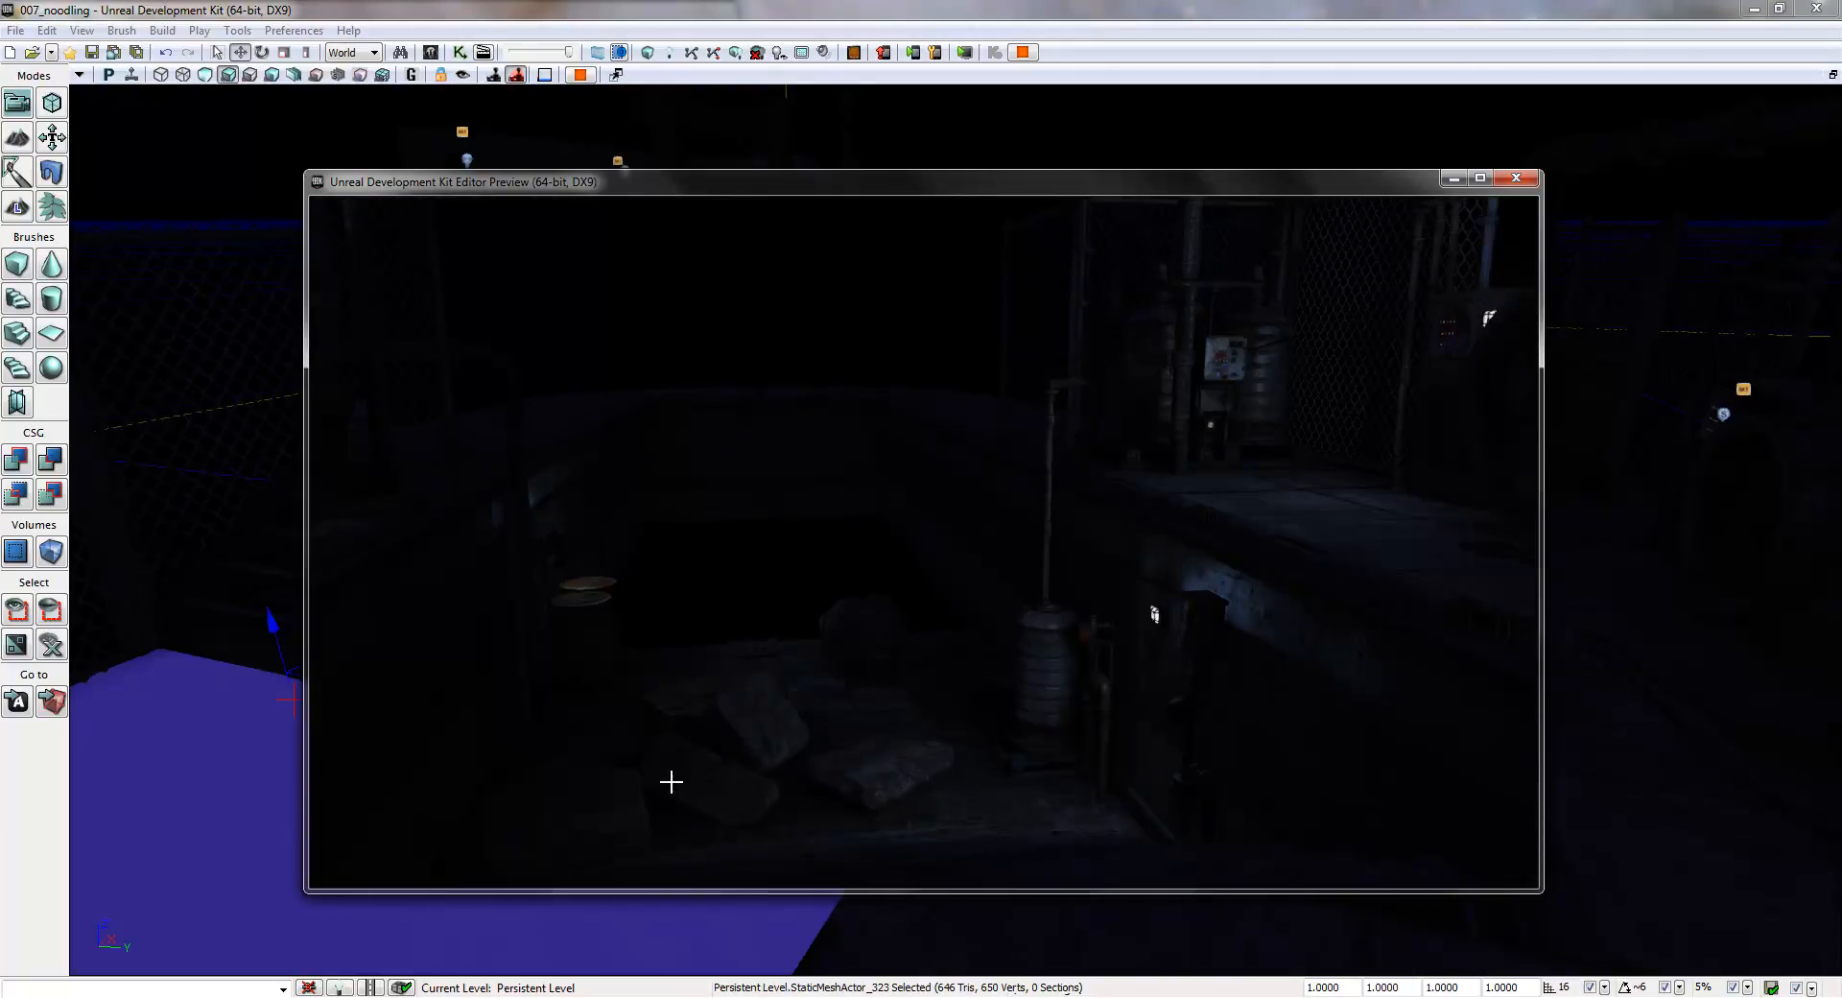
key("Escape")
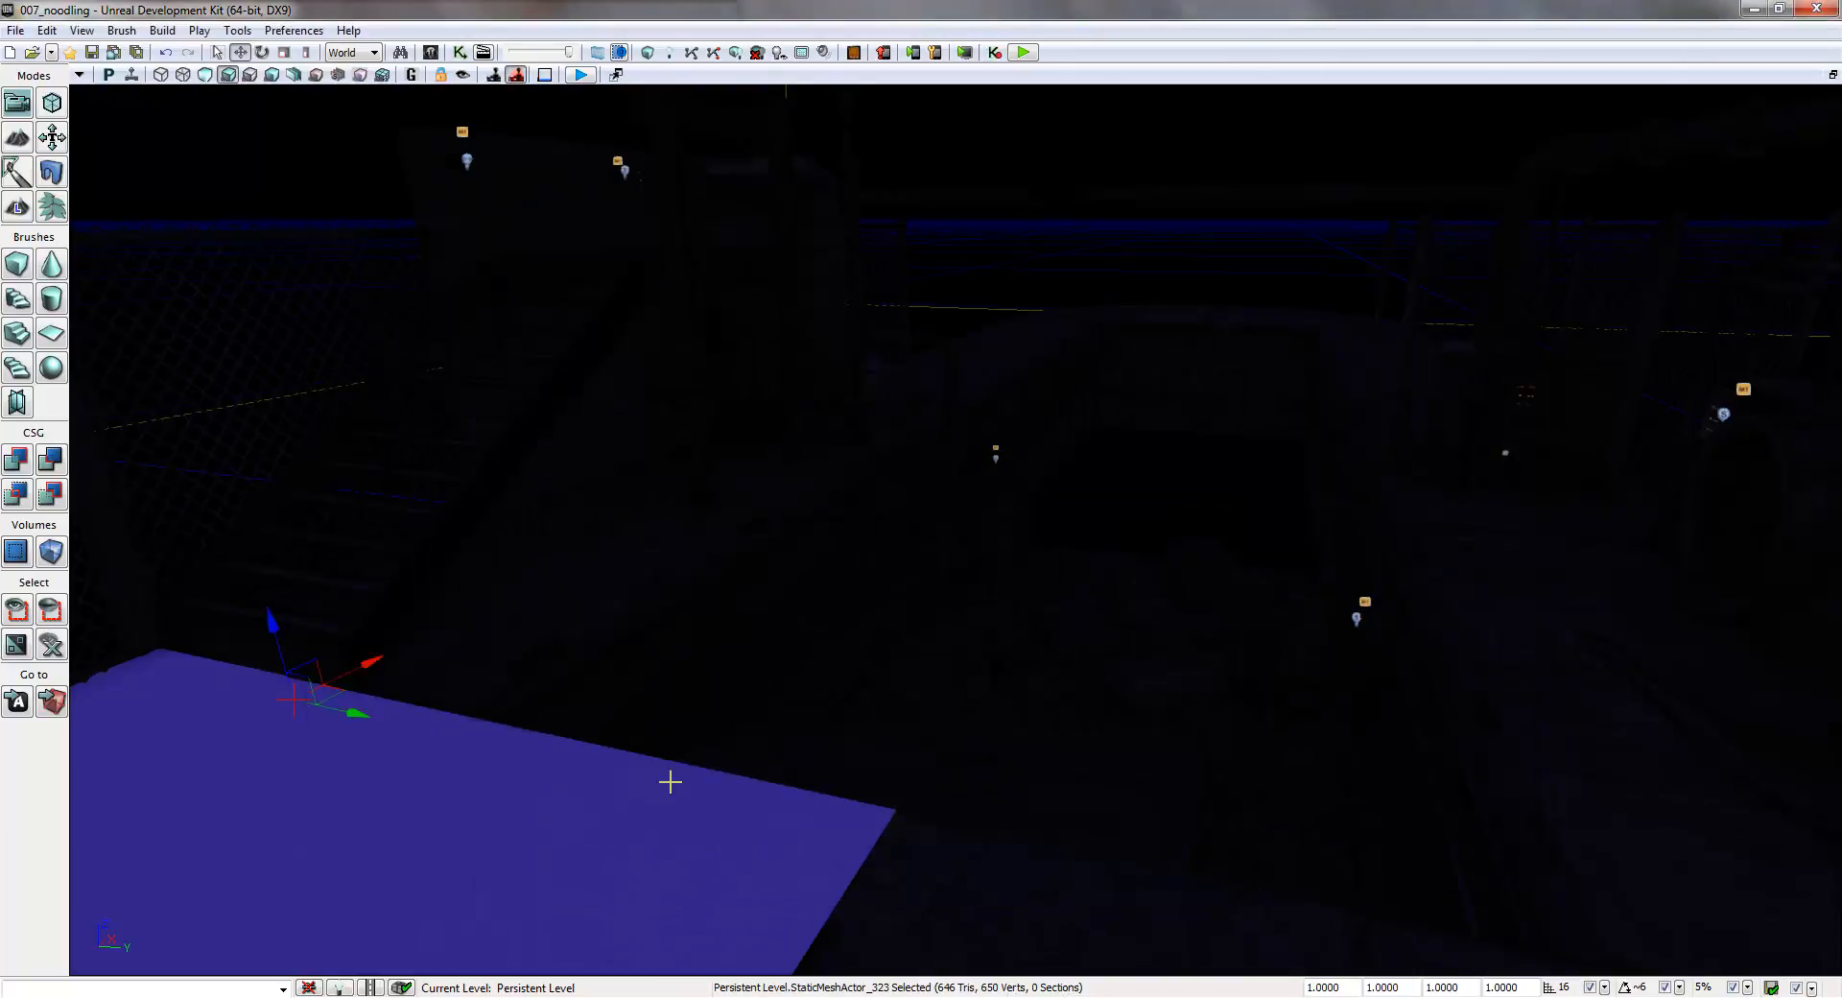